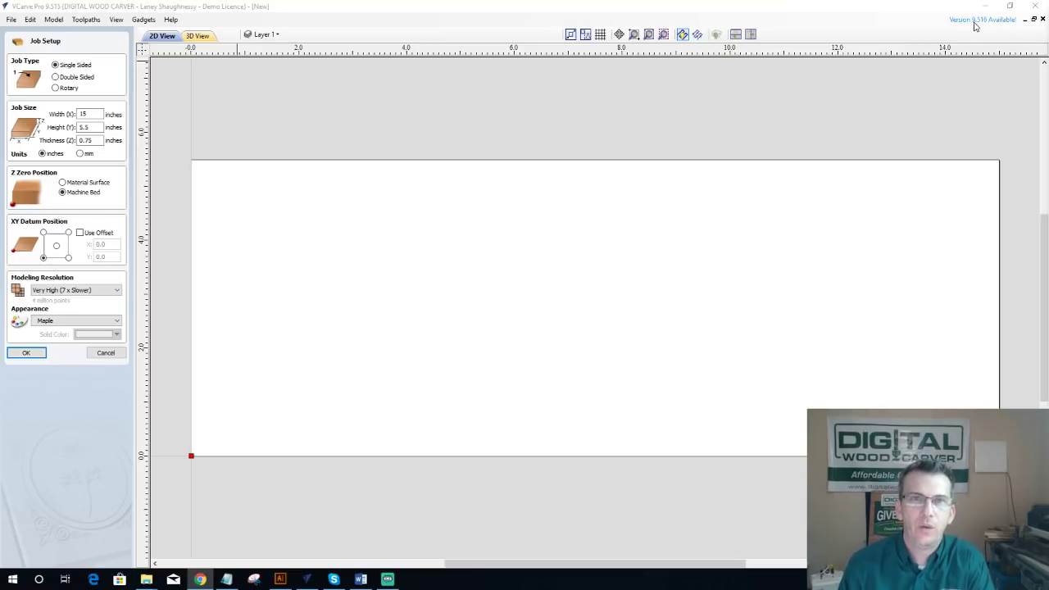
Step: Open the updater for the available Version 9.516 and centre its welcome dialog
left_click(960, 23)
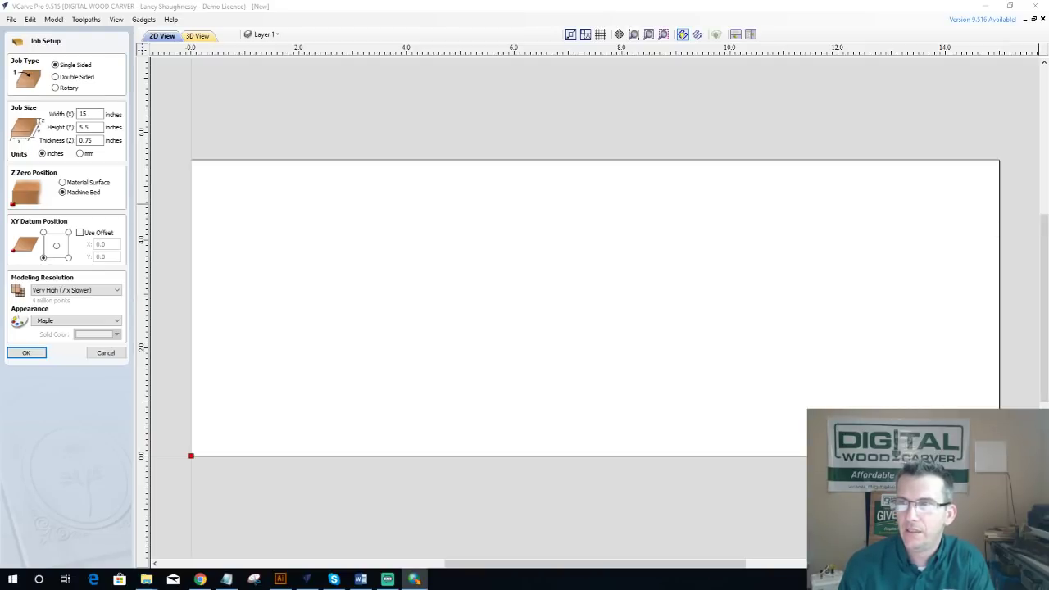
left_click_drag(733, 203, 456, 136)
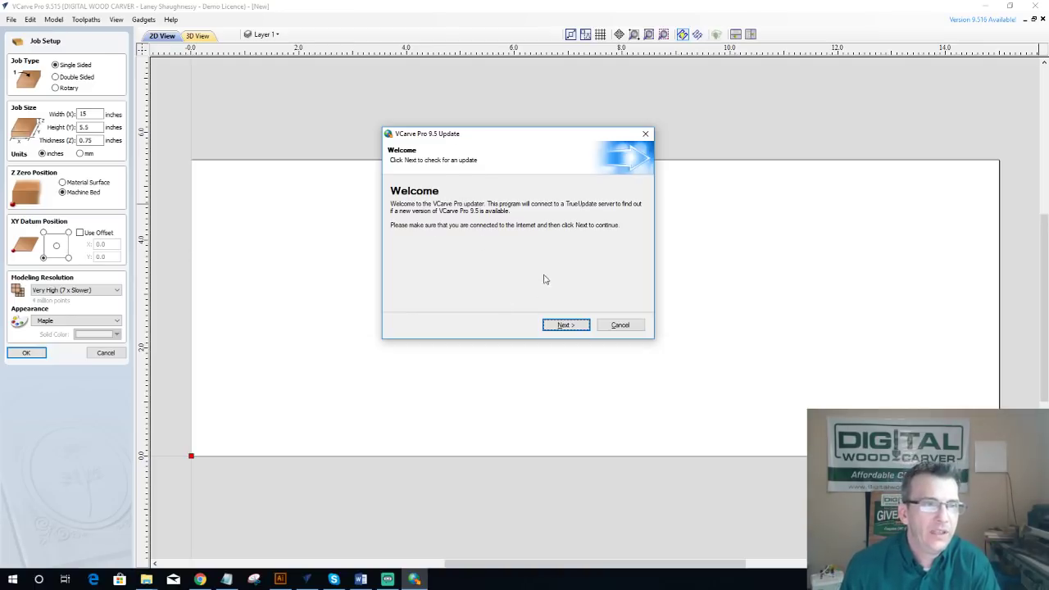
Step: Start the update, quit VCarve Pro without saving the job, and acknowledge the restart notice
left_click(555, 329)
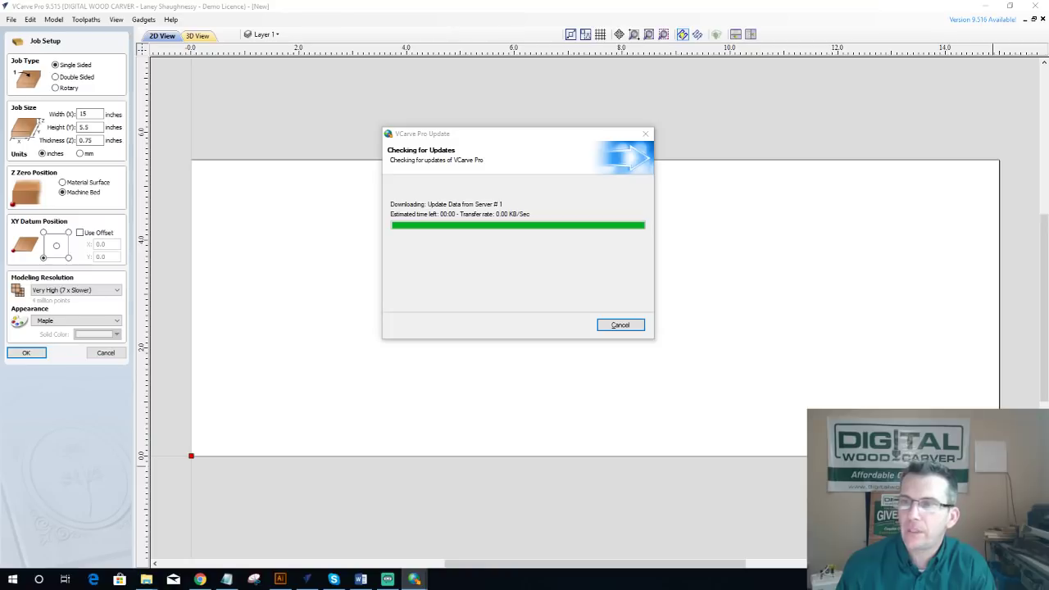
left_click_drag(269, 140, 515, 232)
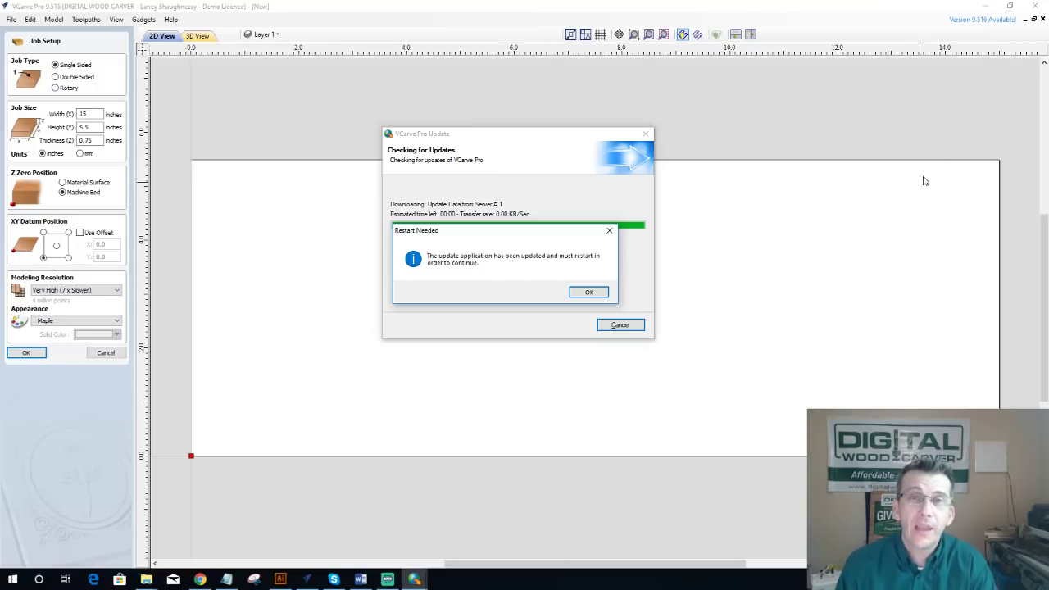
left_click(1034, 8)
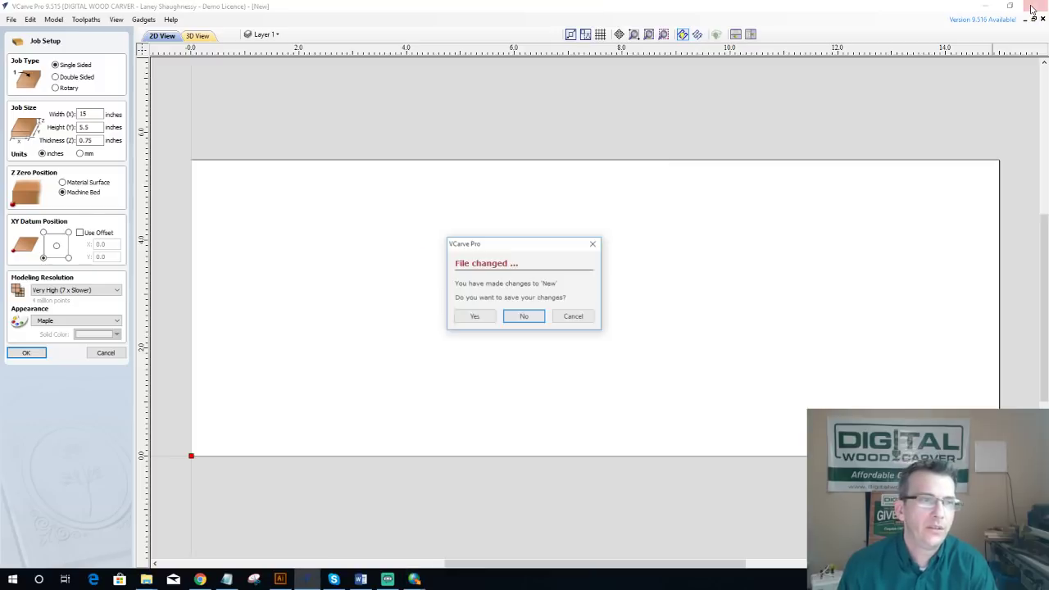
left_click(523, 319)
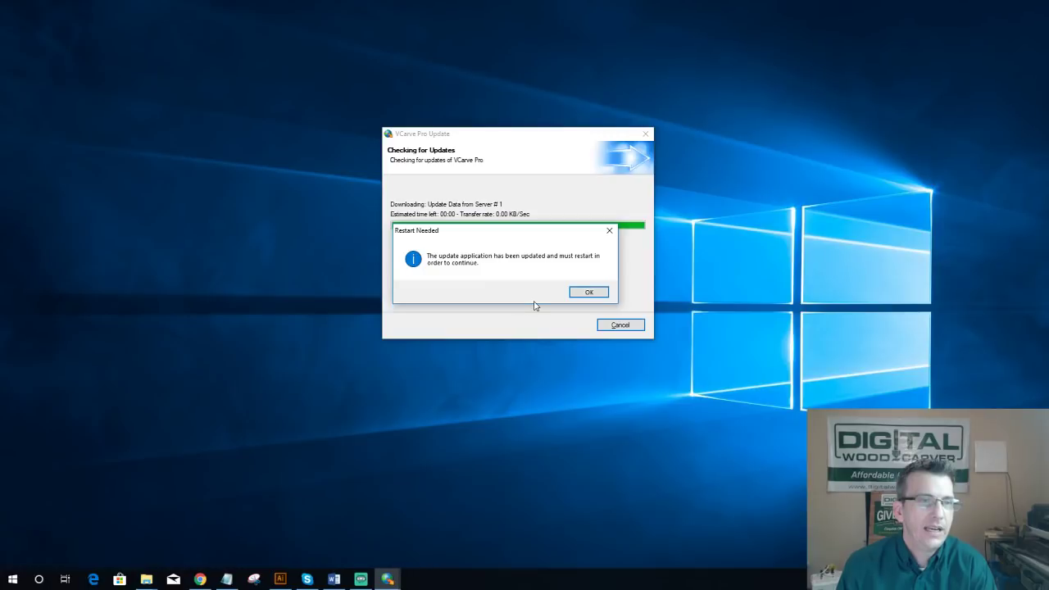
left_click(587, 292)
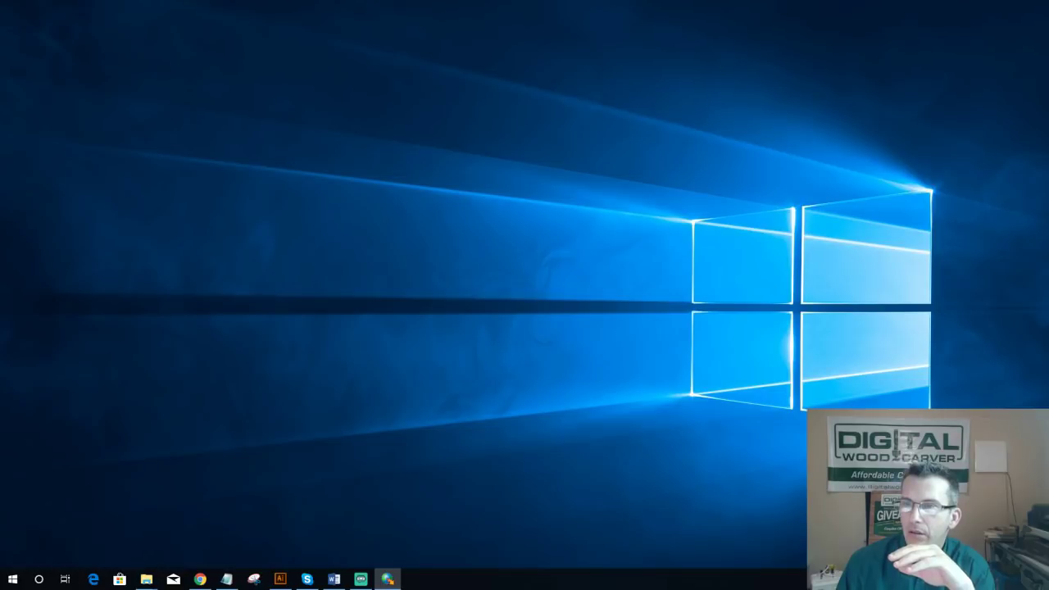
Step: Download the update in the relaunched updater so the 9.5.1.5-to-9.5.1.6 patch is ready
left_click_drag(1040, 288, 483, 129)
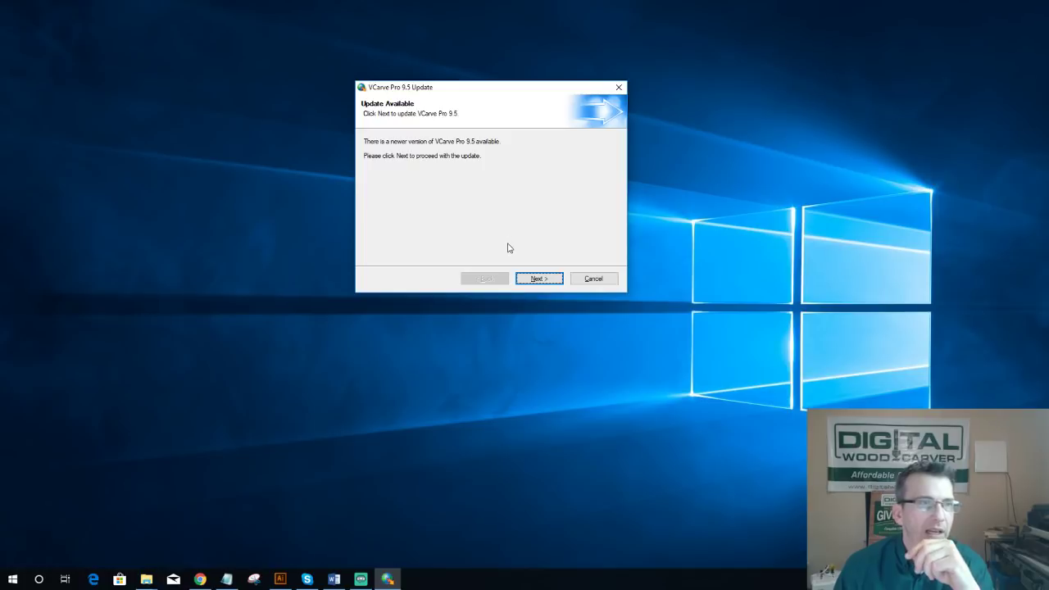
left_click(534, 282)
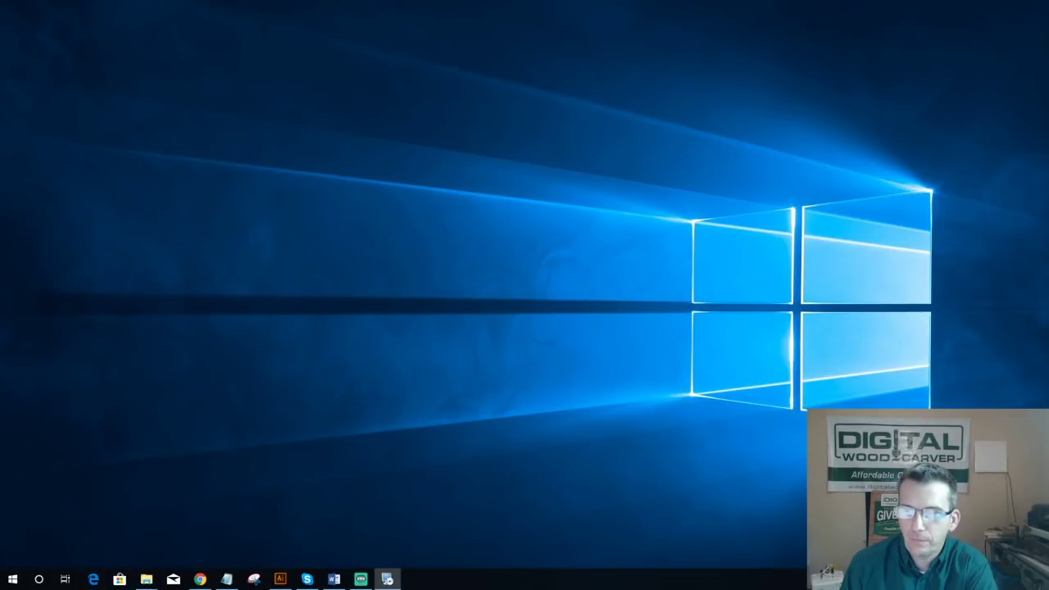
left_click_drag(583, 159, 524, 95)
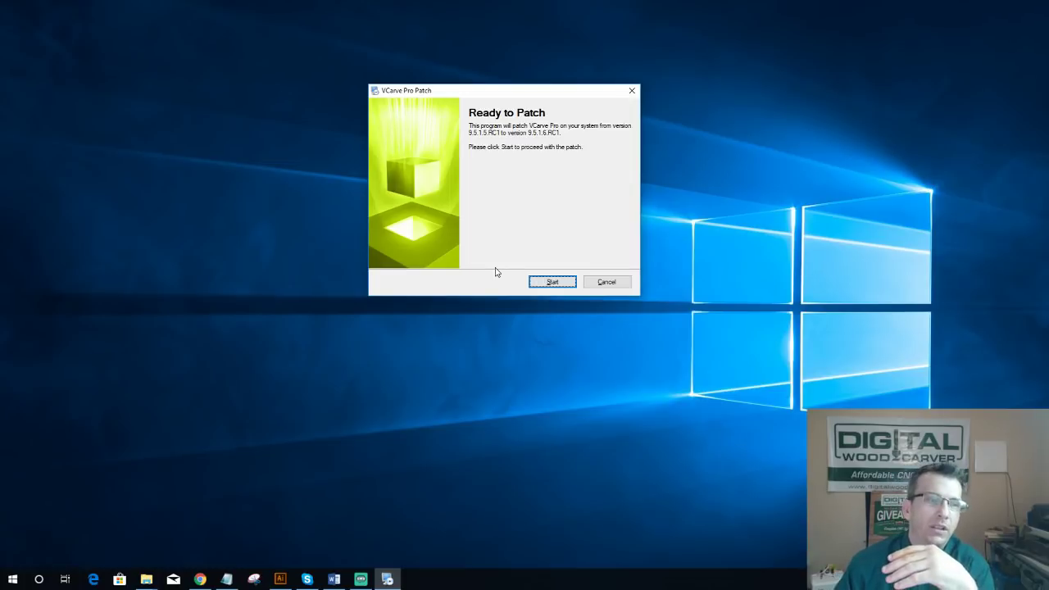
Step: Apply the patch updating VCarve Pro to 9.5.1.6 and close the patcher after success
left_click(553, 283)
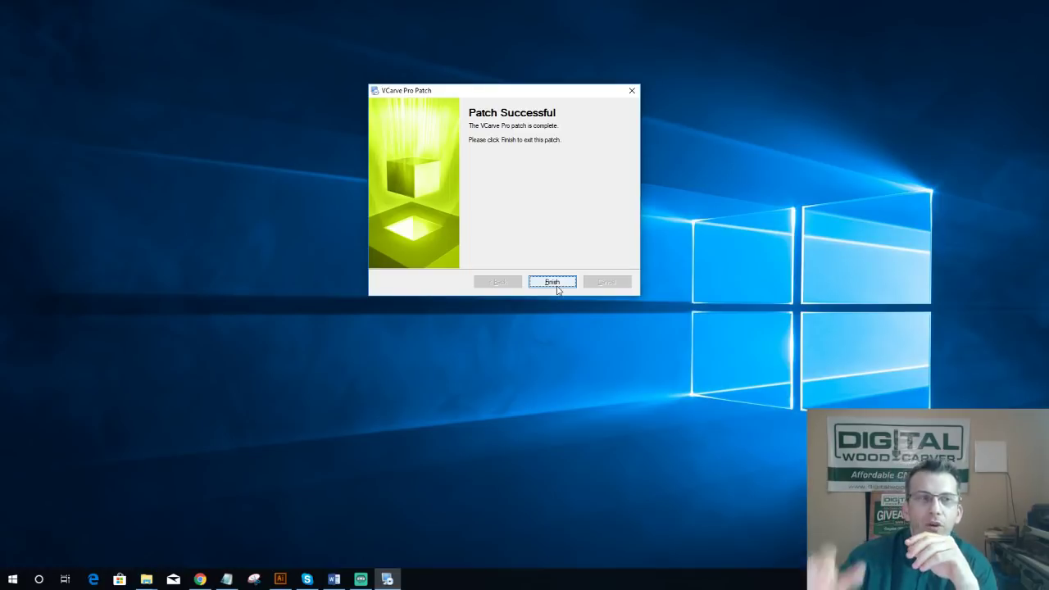
left_click(549, 285)
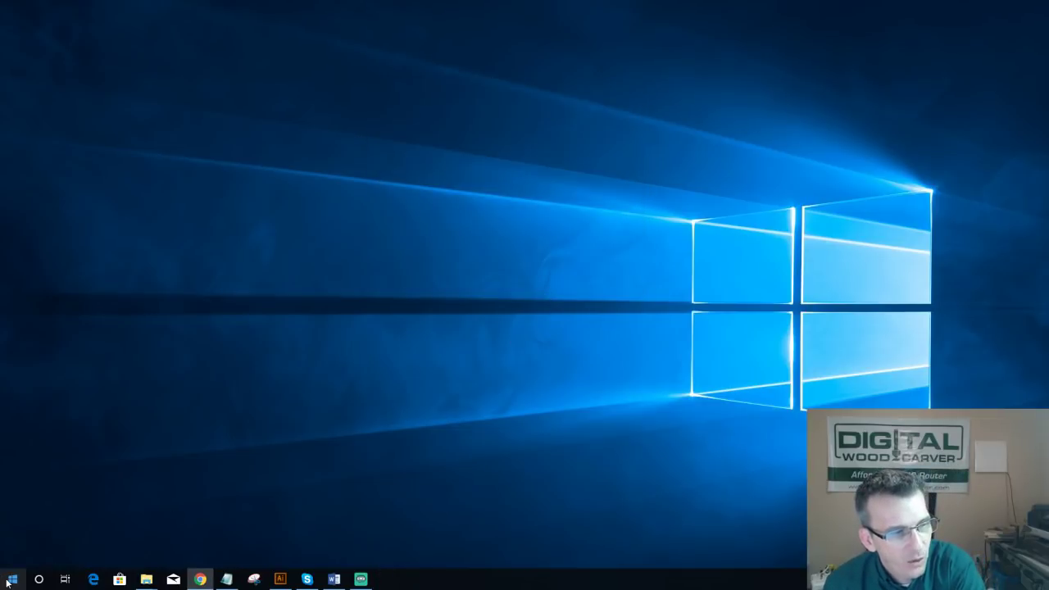
Step: Relaunch VCarve Pro 9.5 from the Start menu and view the V9.516 release notes
key("super")
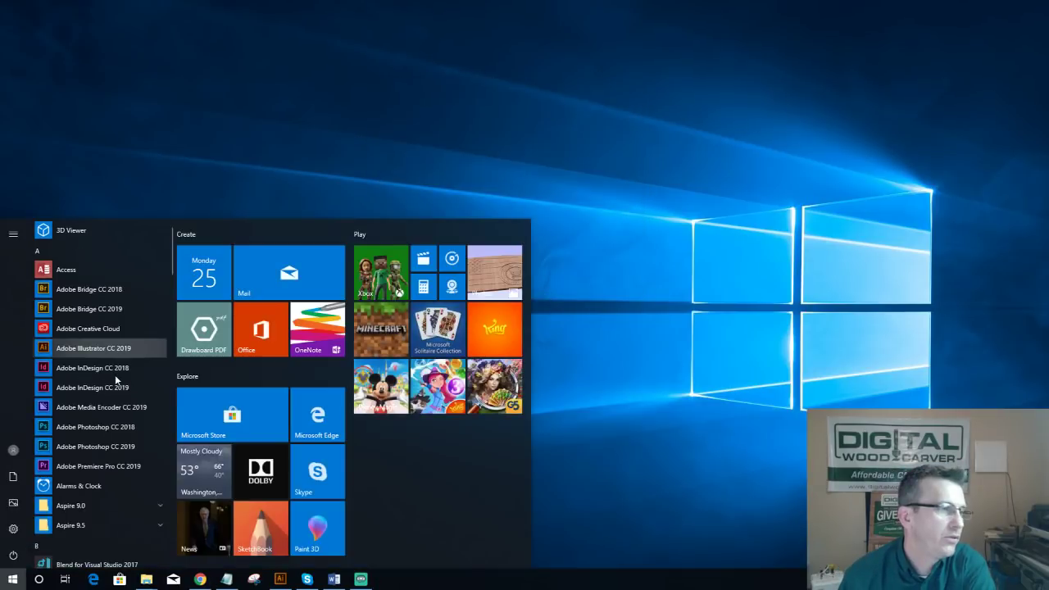
scroll(114, 376, "down", 8)
scroll(114, 380, "down", 1)
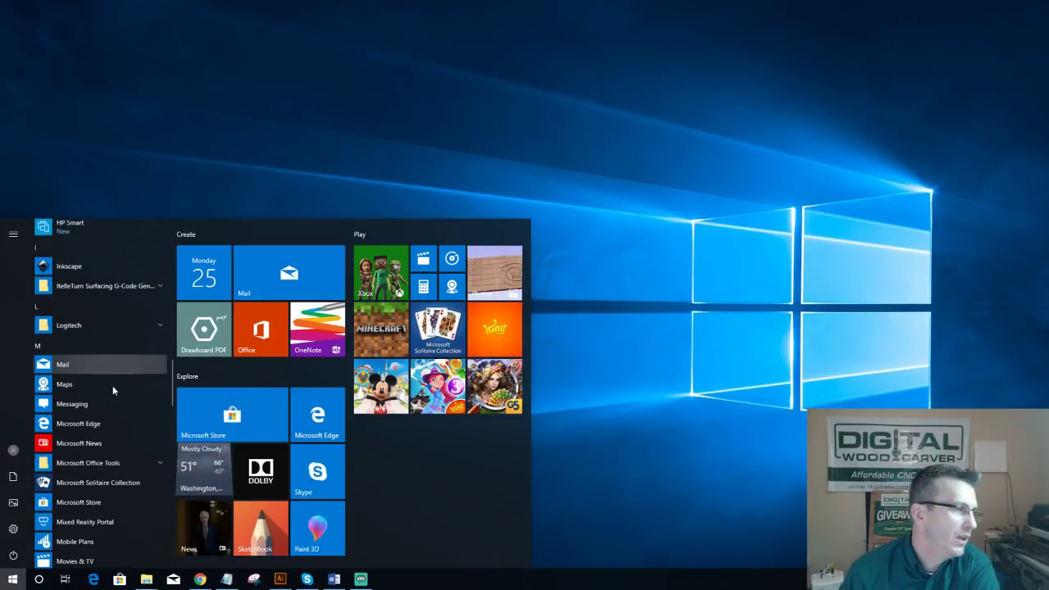
scroll(108, 443, "down", 12)
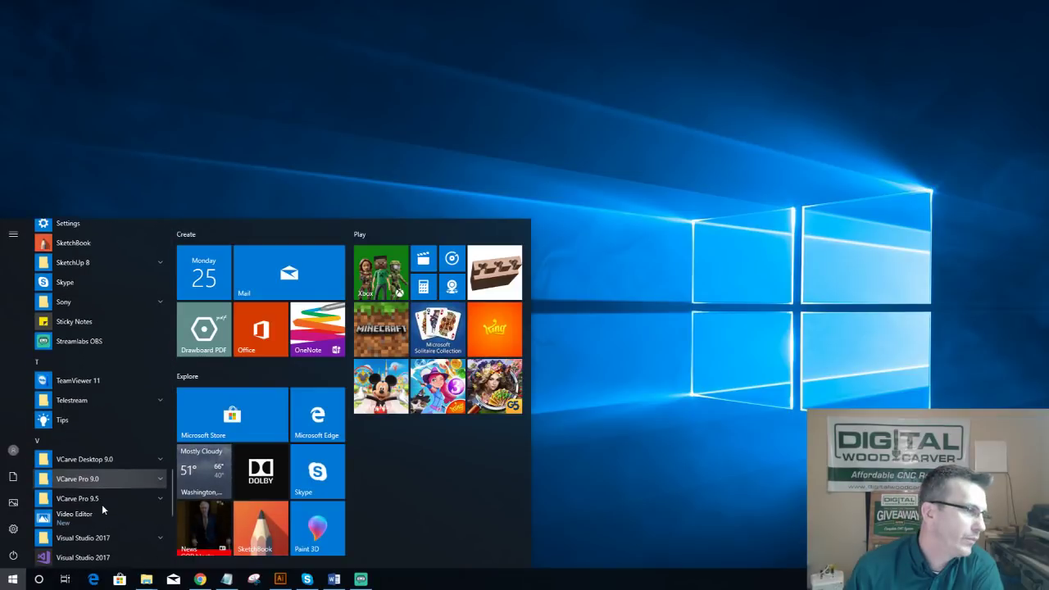
scroll(101, 505, "down", 1)
left_click(97, 471)
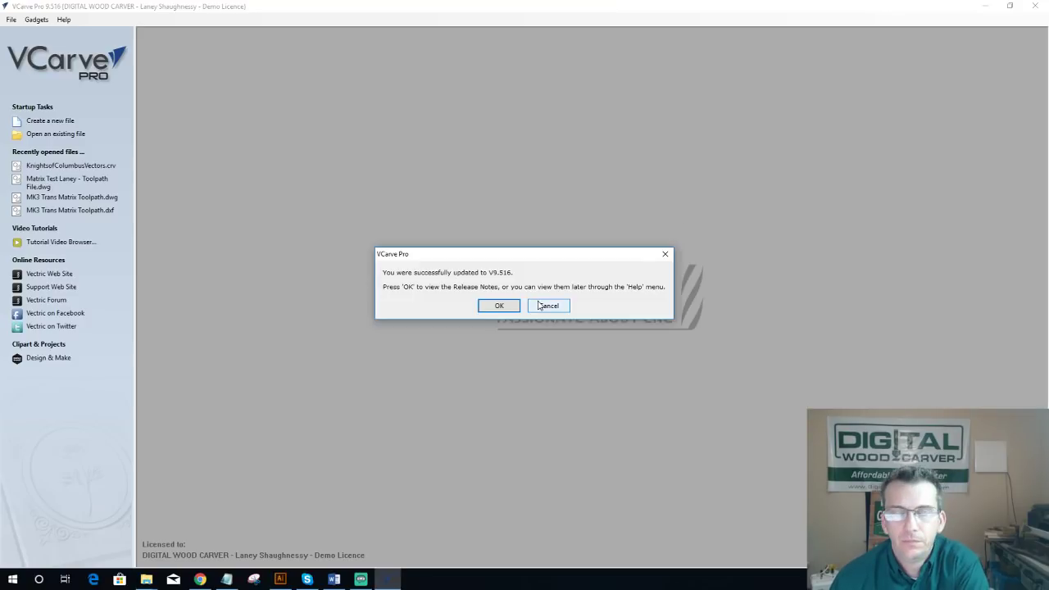
left_click(496, 305)
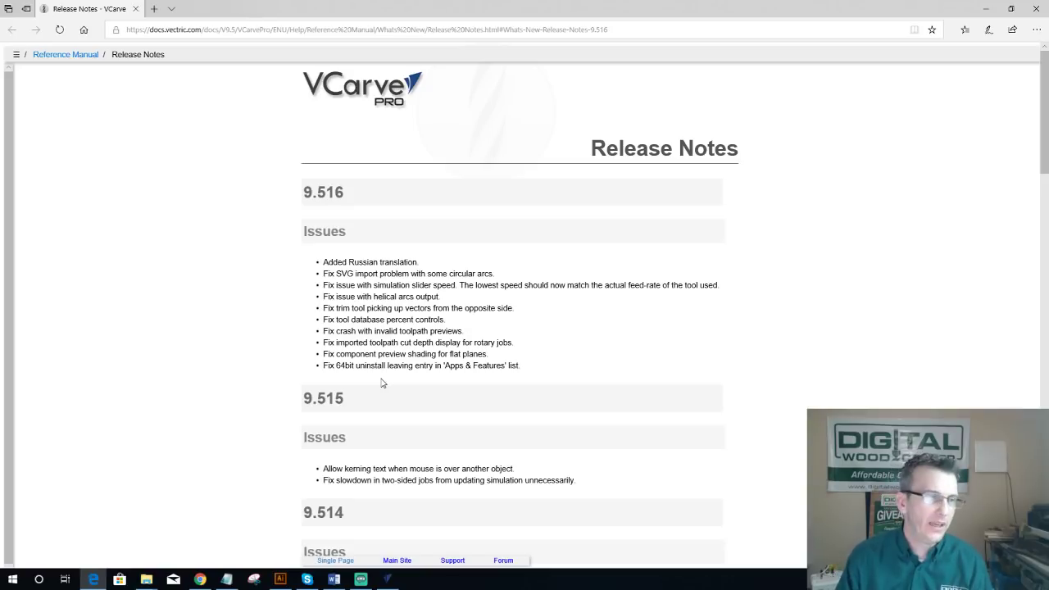
Step: Read through the VCarve Pro release notes in Edge, then close the browser
scroll(381, 382, "down", 5)
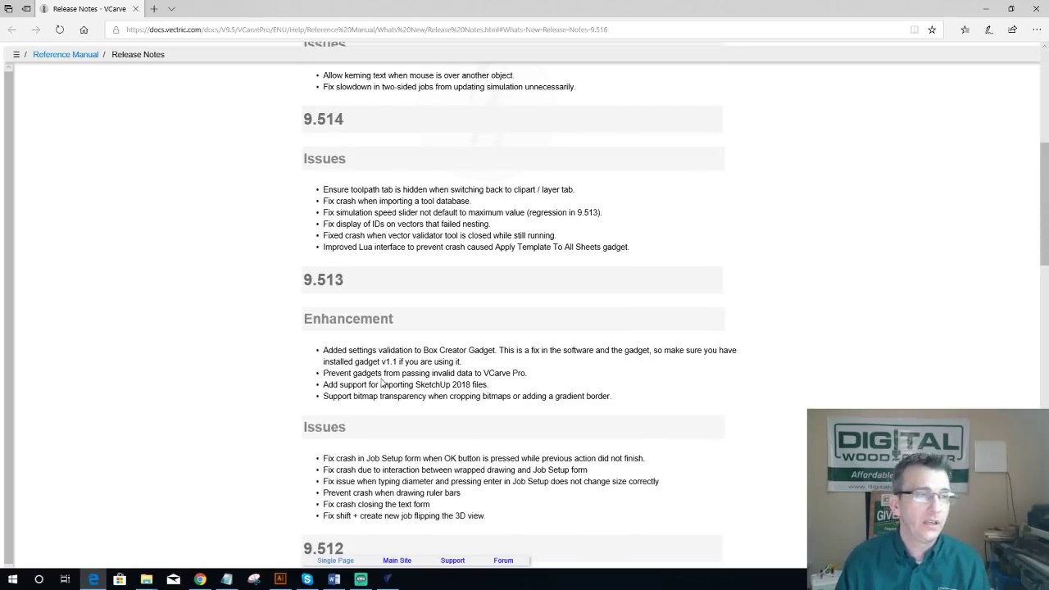
scroll(381, 383, "down", 2)
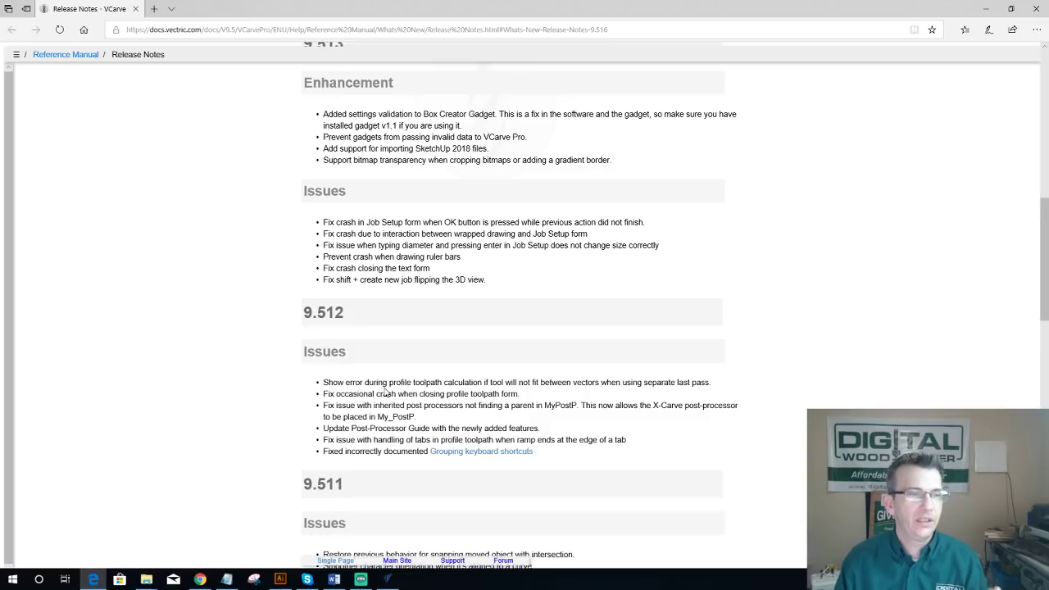
scroll(386, 392, "up", 2)
scroll(385, 391, "up", 1)
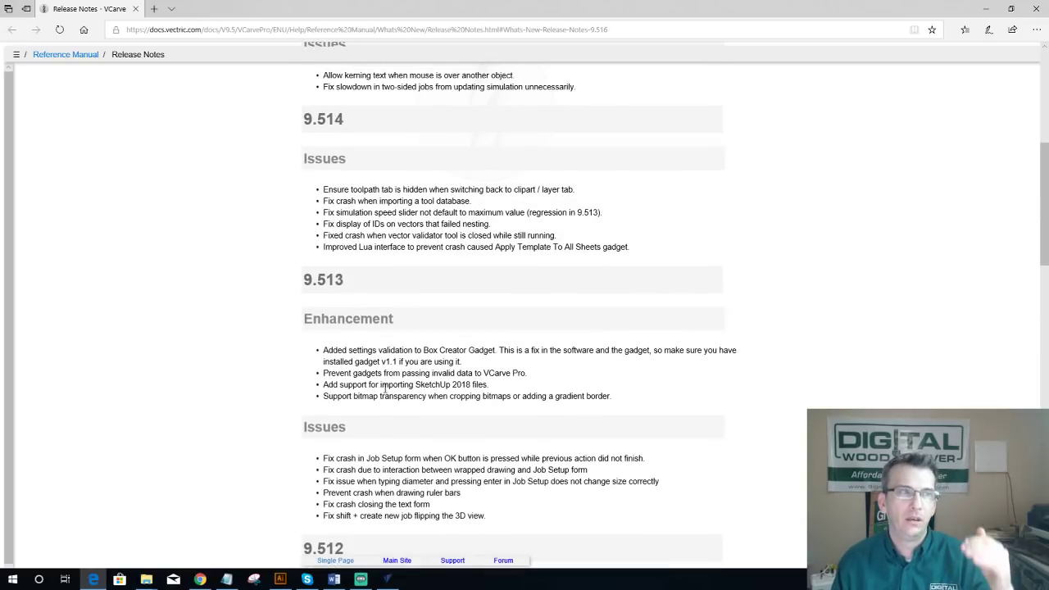
scroll(384, 390, "up", 3)
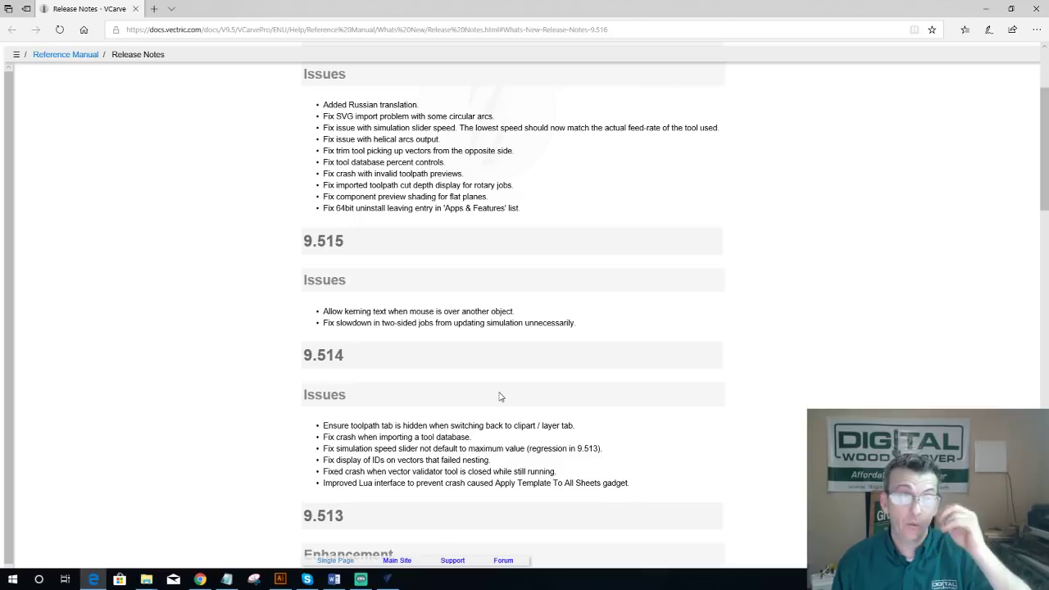
scroll(499, 397, "down", 6)
scroll(492, 443, "up", 8)
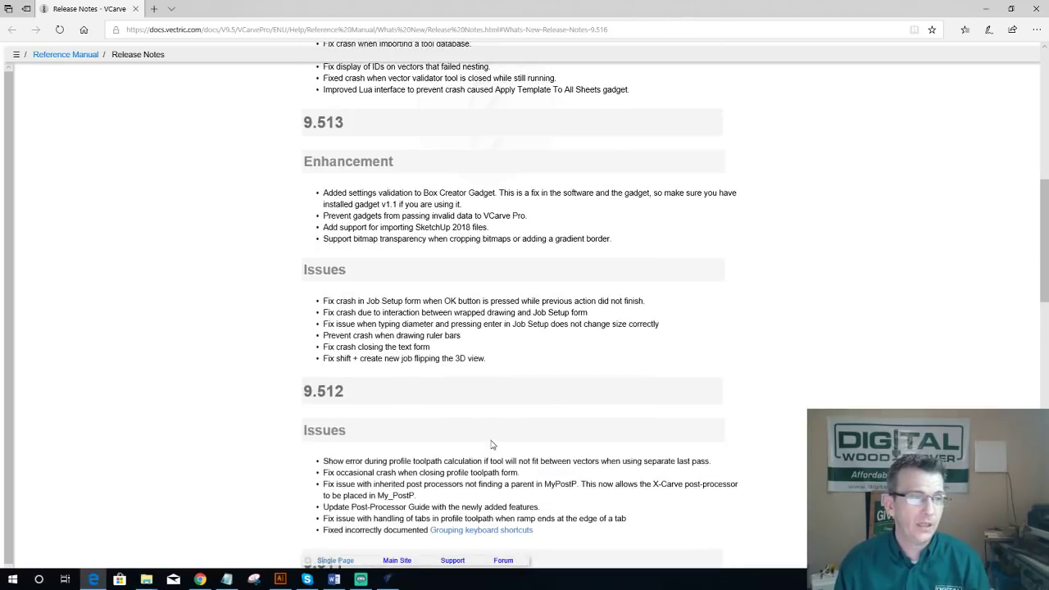
scroll(492, 443, "up", 3)
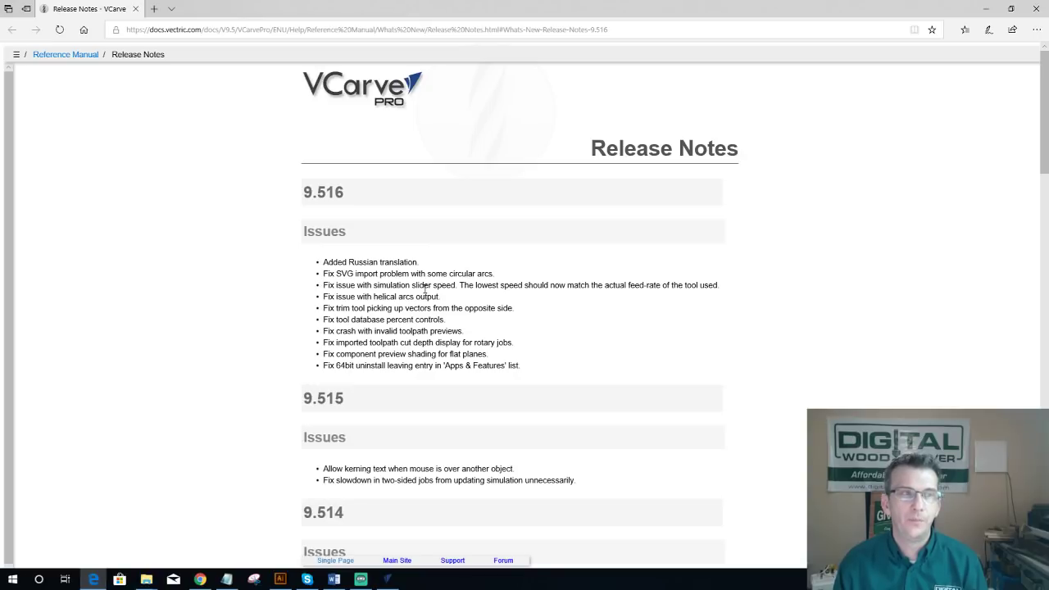
left_click(1035, 10)
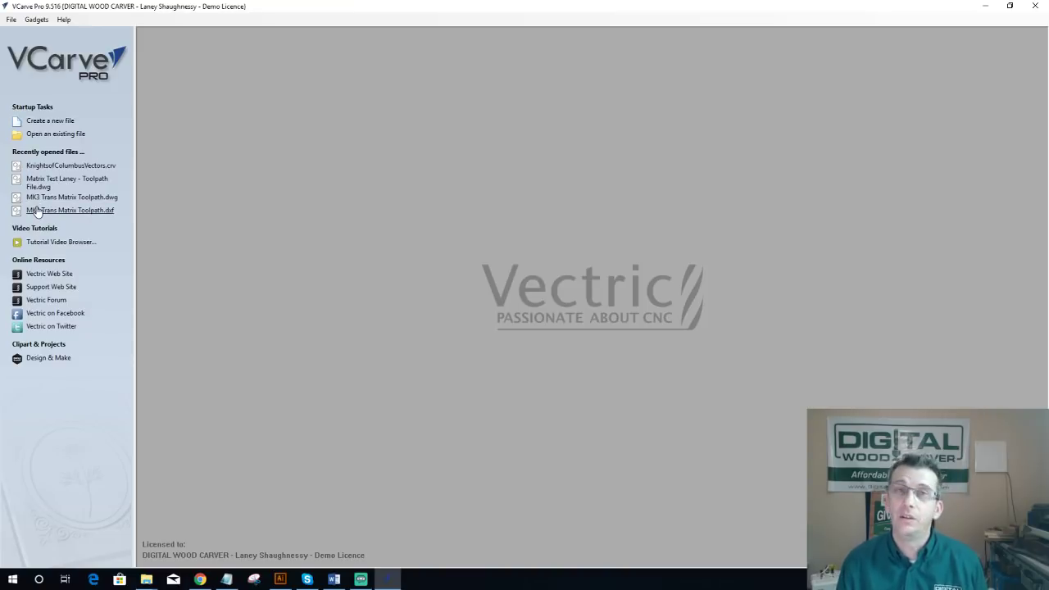
Step: Choose 'Create a new file' from the VCarve Pro startup tasks panel
left_click(44, 120)
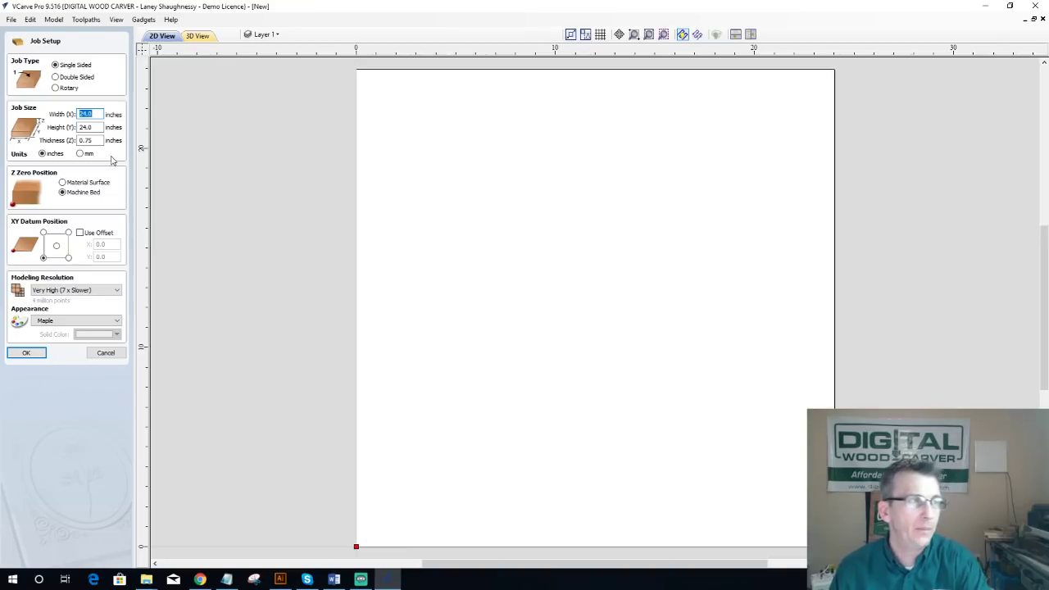
Step: Set the job's material Width to 15 inches and Height to 5.5 inches
type("15")
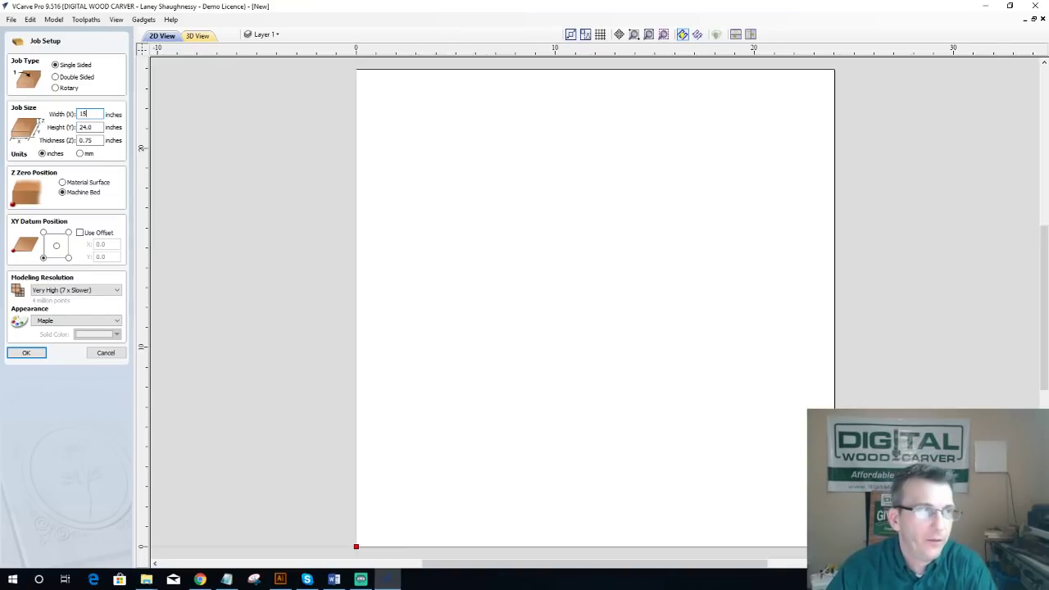
key("Tab")
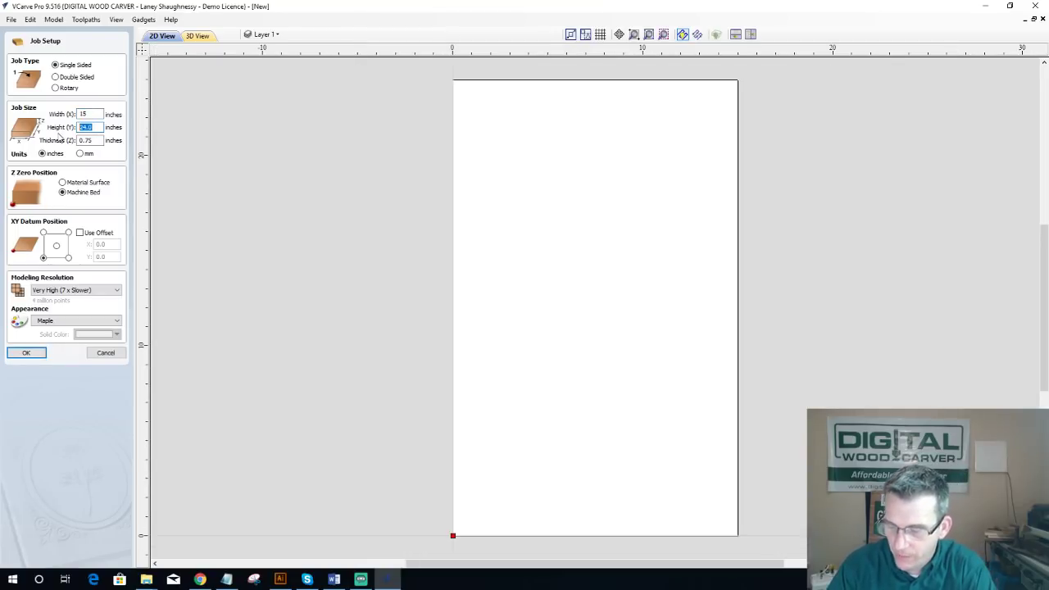
type("5.5")
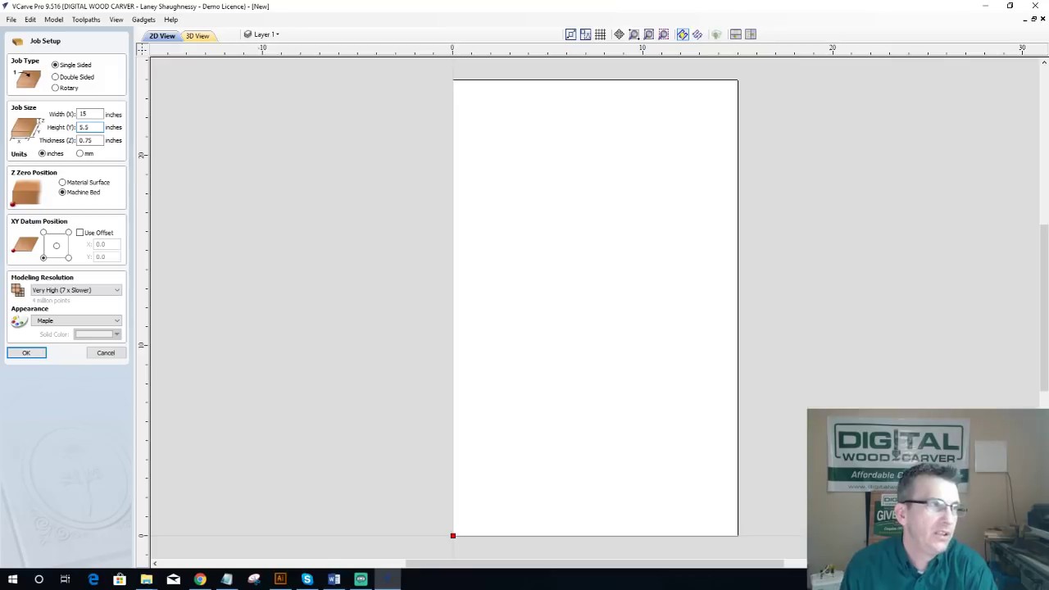
key("Return")
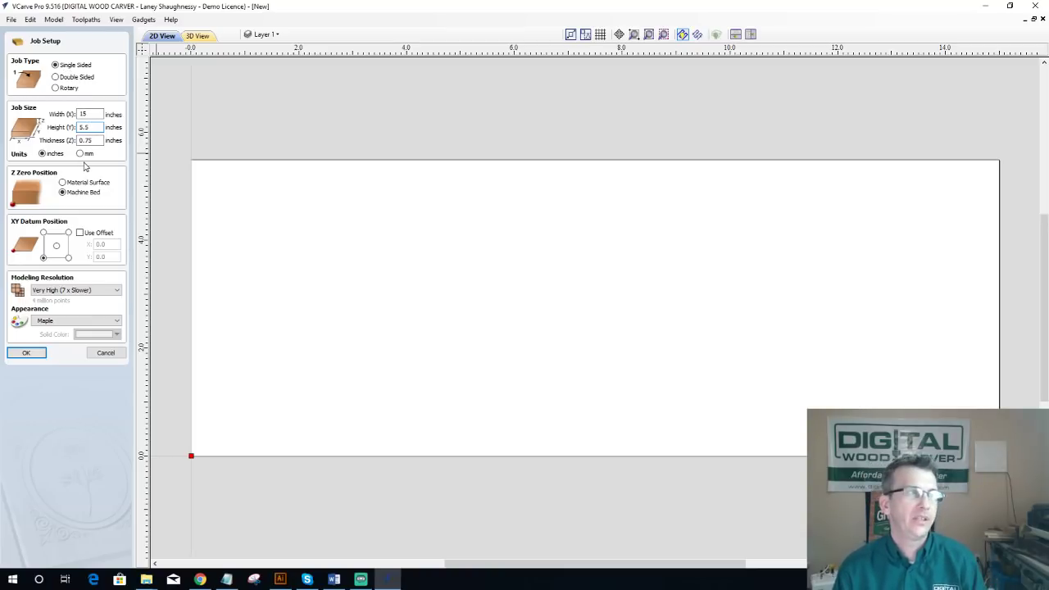
left_click(66, 183)
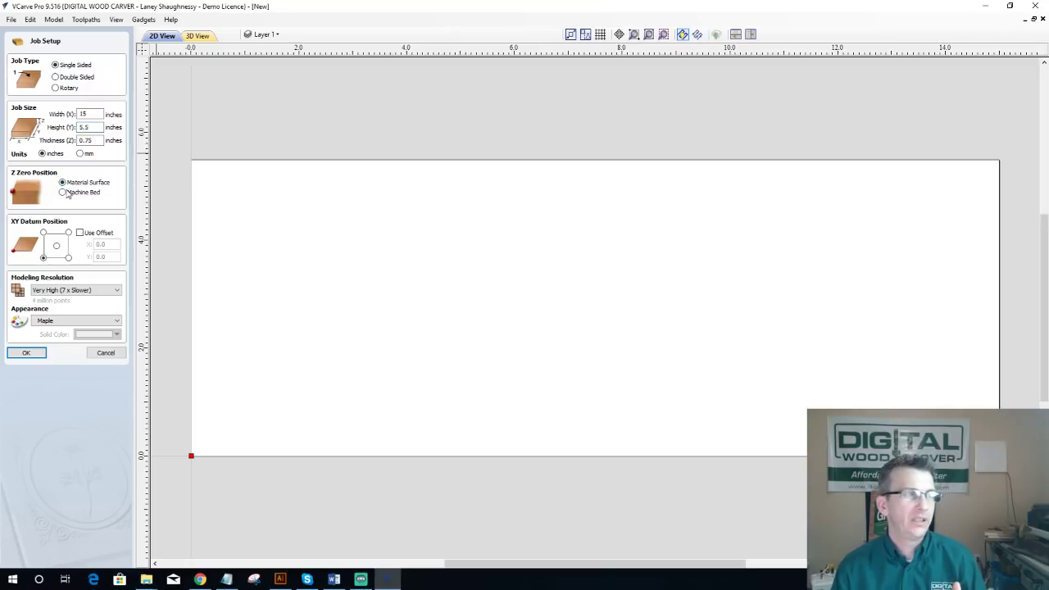
left_click(67, 193)
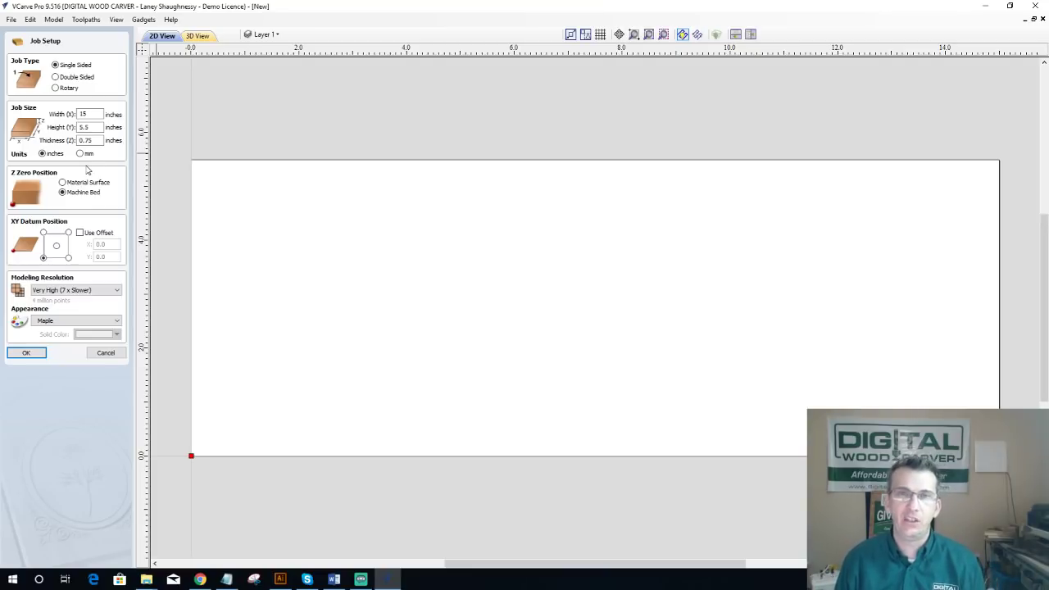
left_click(73, 185)
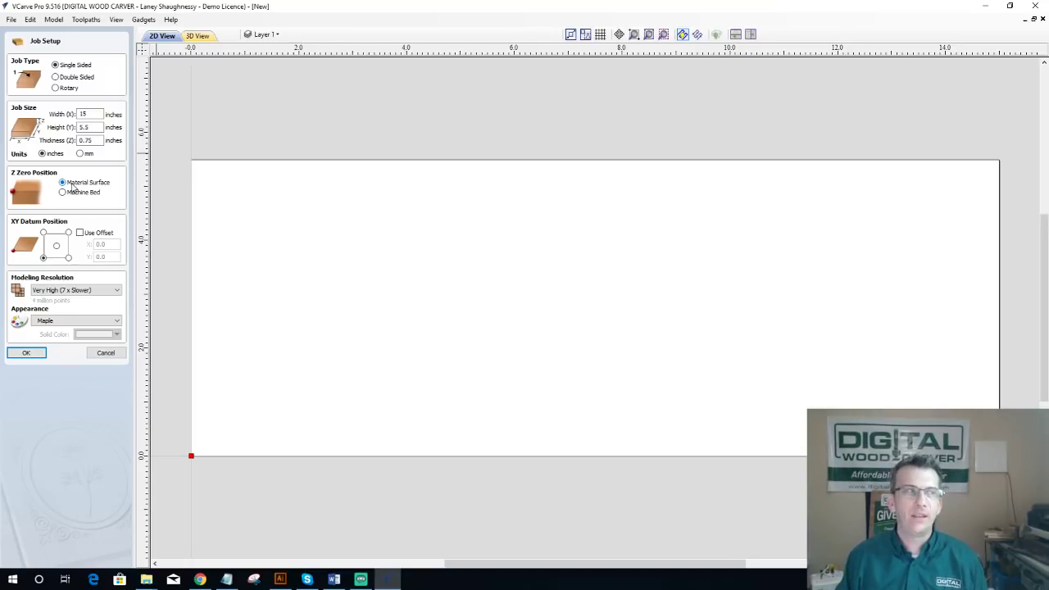
left_click(78, 194)
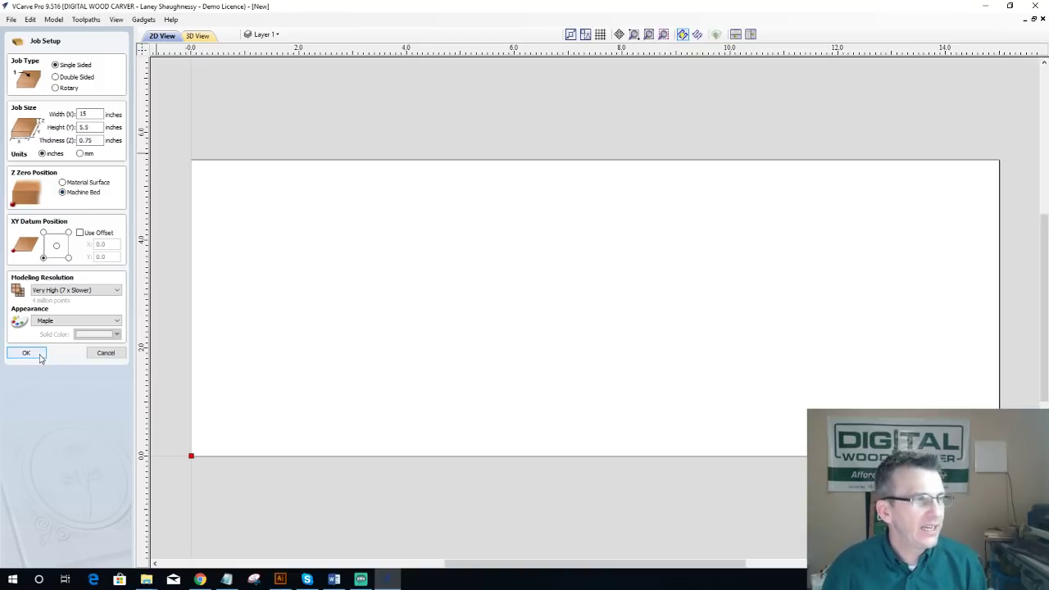
Step: Try several XY datum positions, settling on the sheet's bottom-left corner
left_click(43, 233)
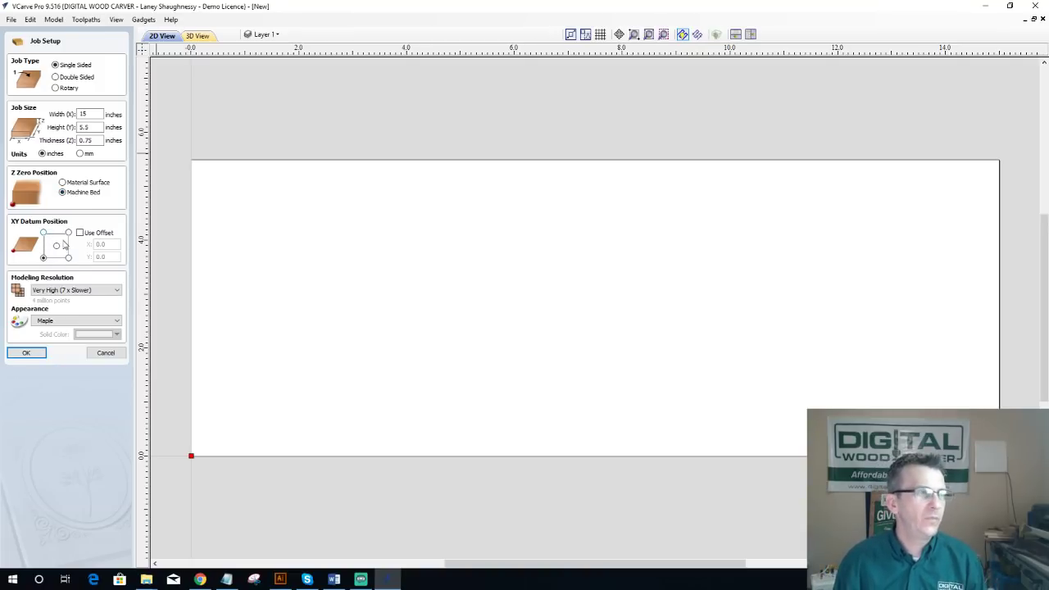
left_click(68, 232)
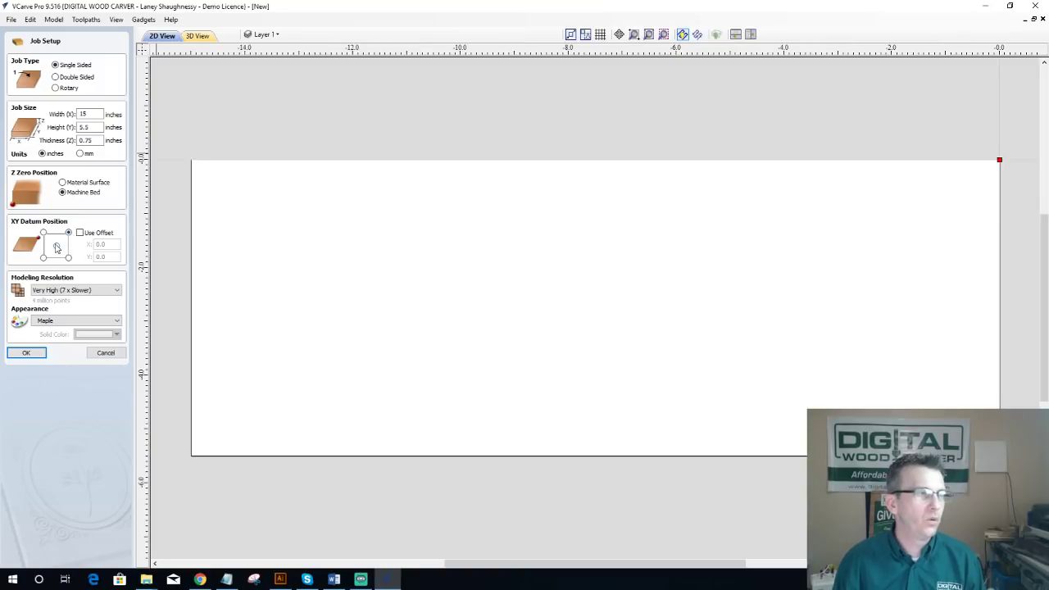
left_click(56, 247)
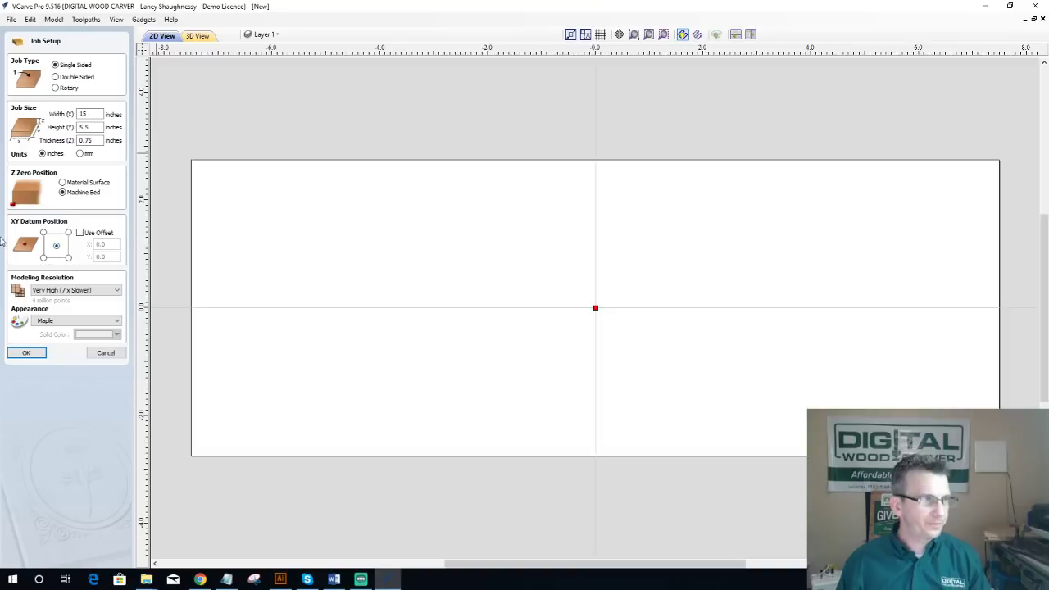
left_click(44, 257)
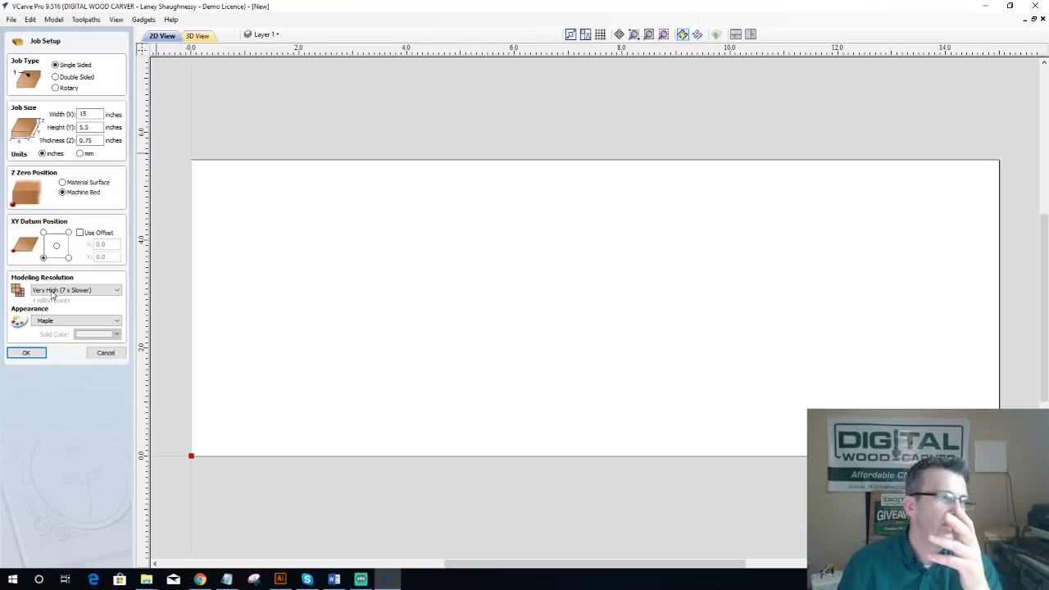
left_click(53, 292)
Step: Set the modeling resolution to Standard (fastest) and preview the Maple sheet in 3D
left_click(54, 299)
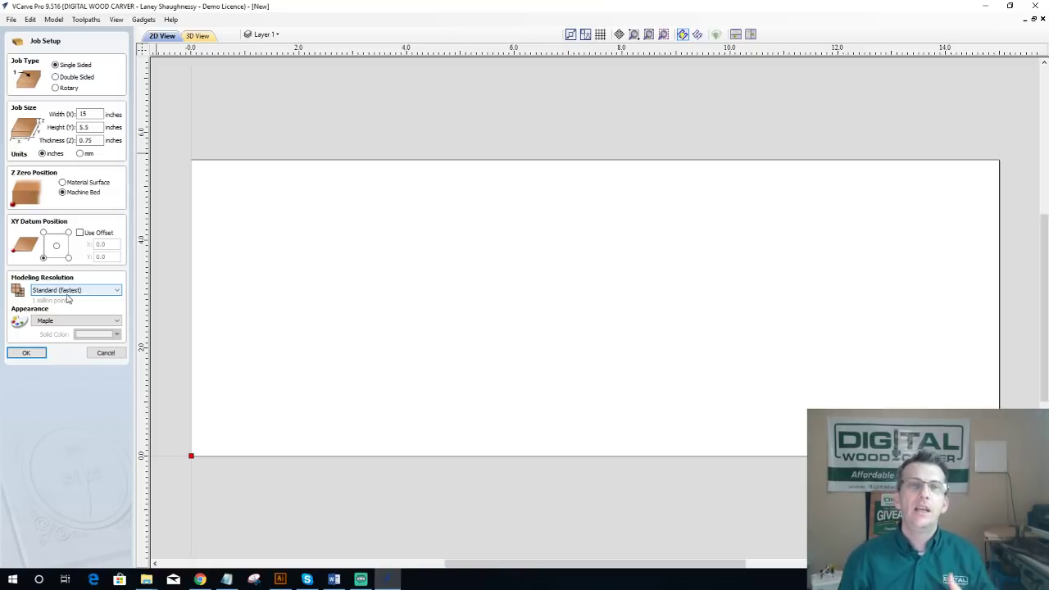
left_click(197, 36)
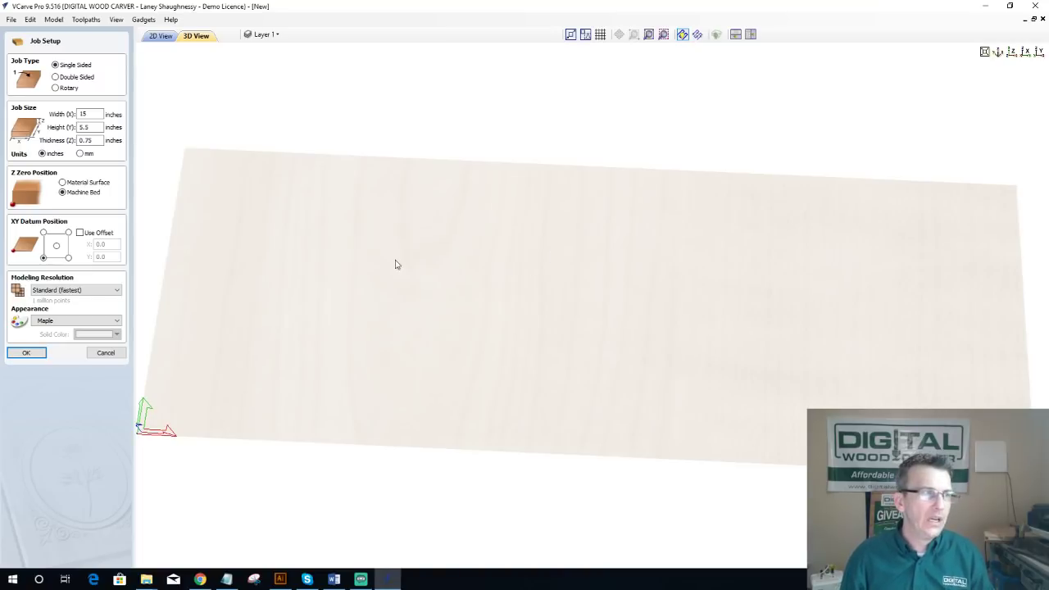
Step: Try High (3 x Slower) modeling resolution, then switch back to Very High (7 x Slower)
left_click(116, 290)
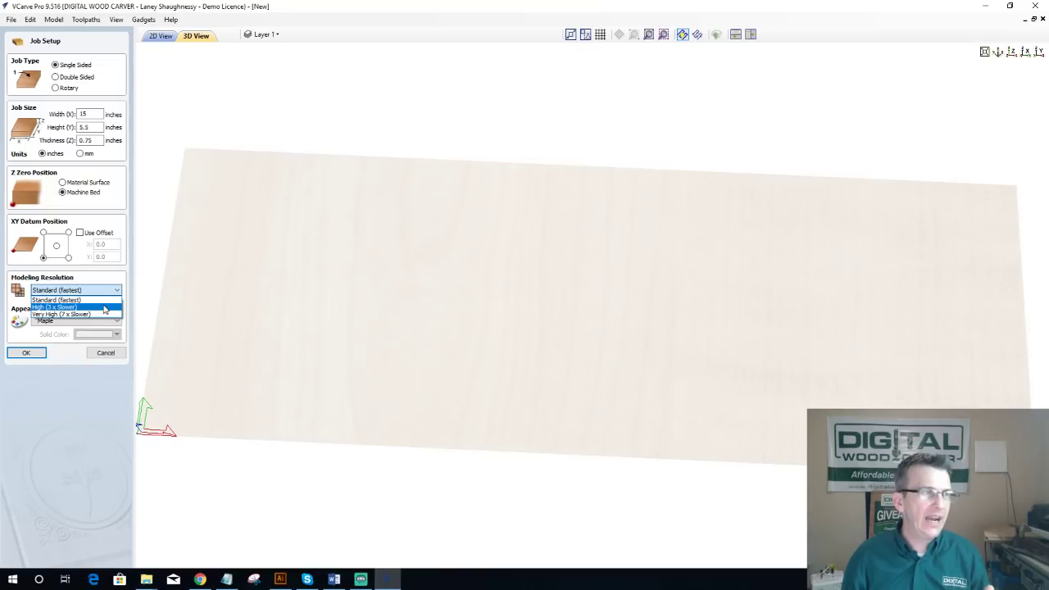
left_click(104, 307)
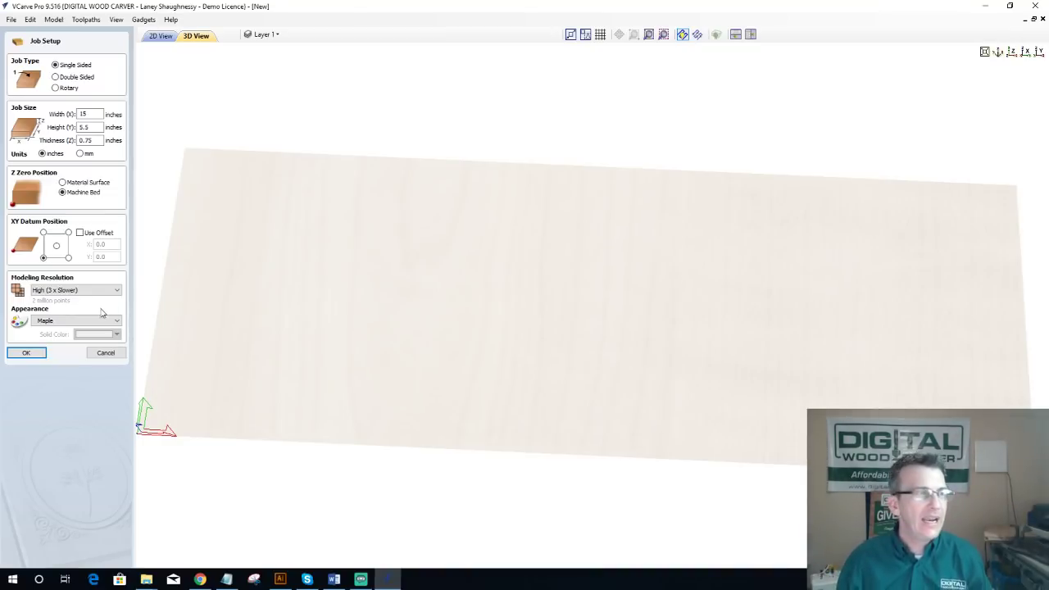
left_click(92, 292)
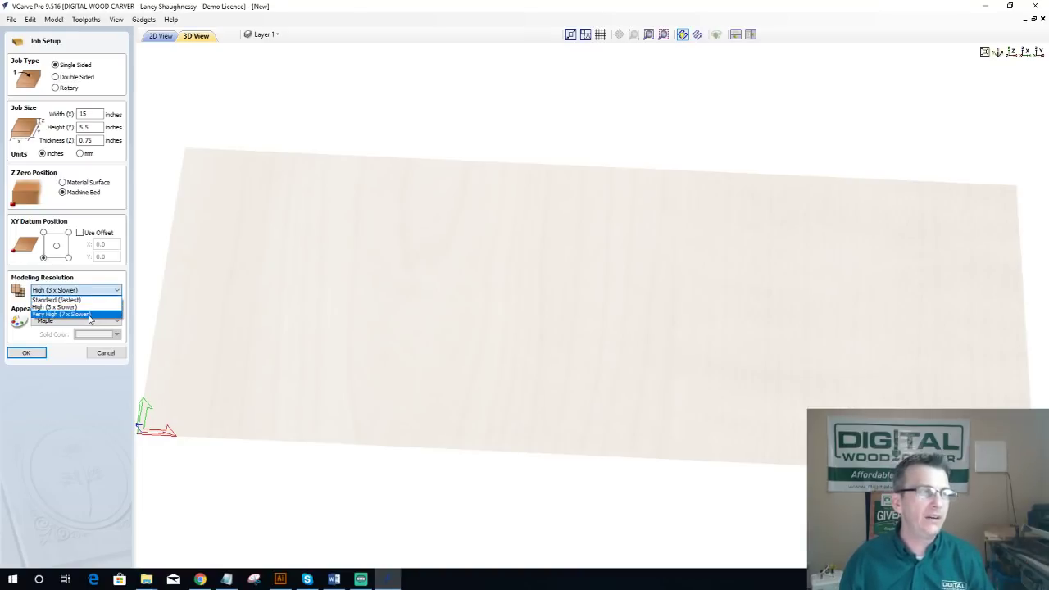
left_click(90, 315)
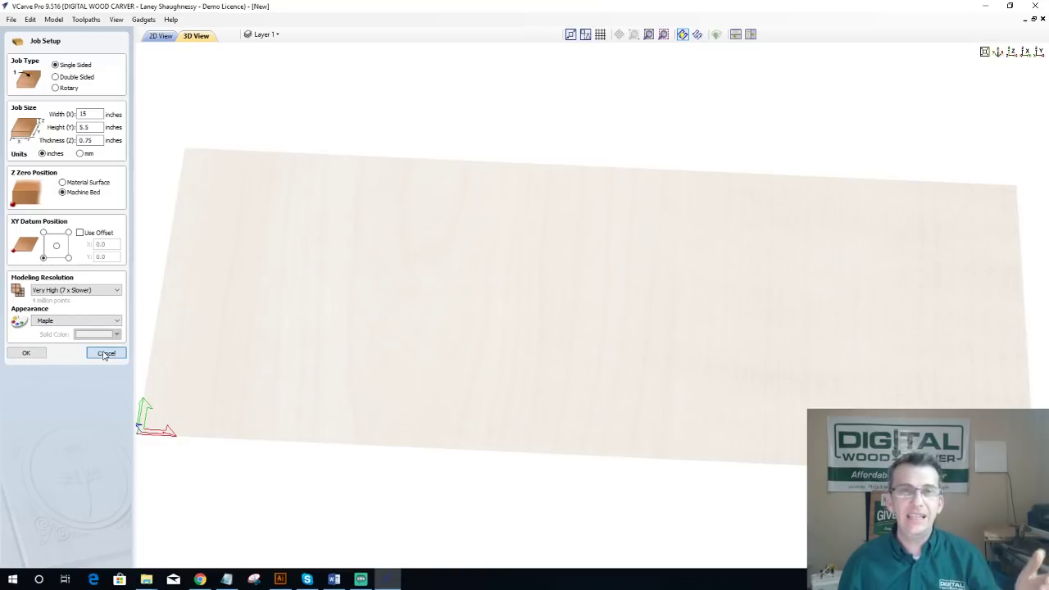
Step: Discard the unsaved job and create a new file 15 inches wide by 5.5 inches high
left_click(104, 354)
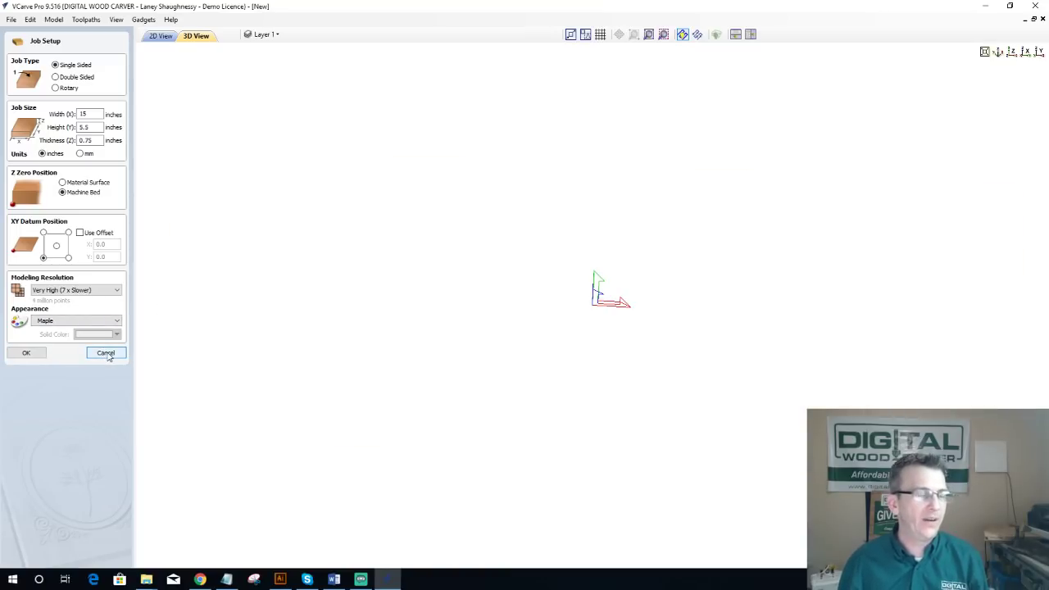
left_click(107, 355)
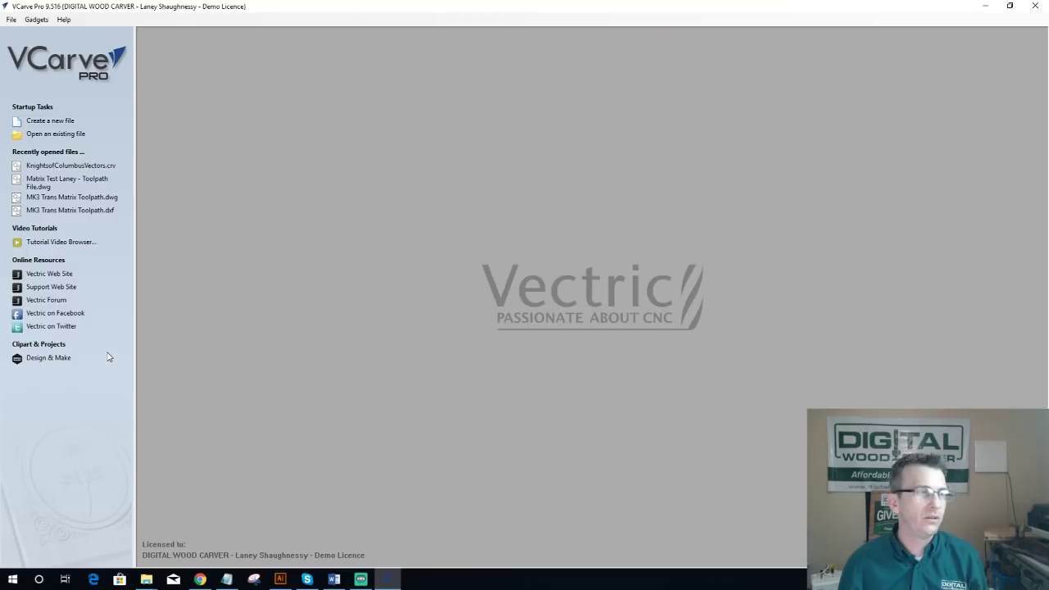
left_click(53, 121)
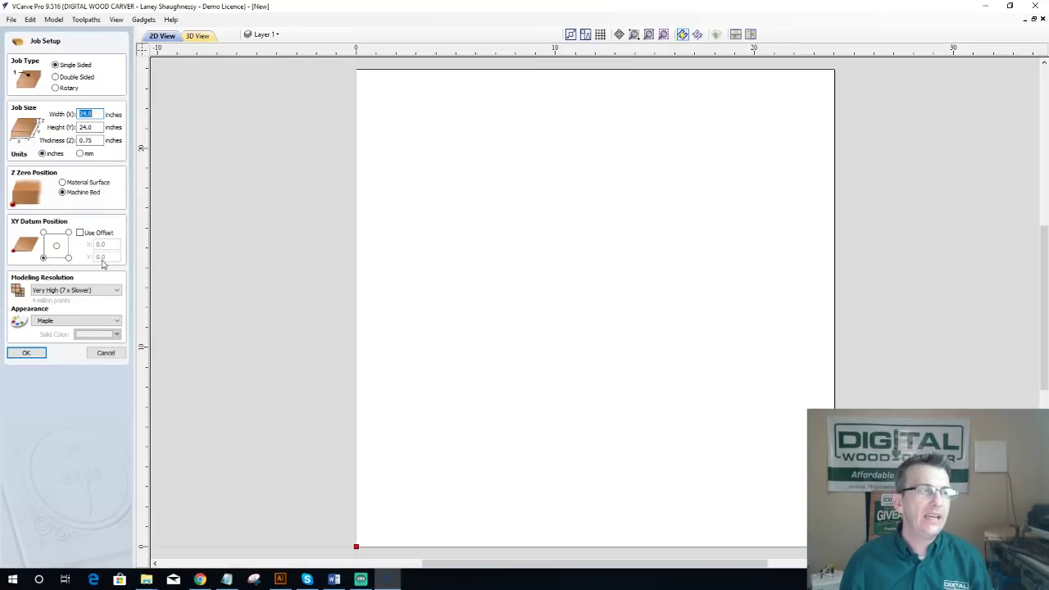
type("1")
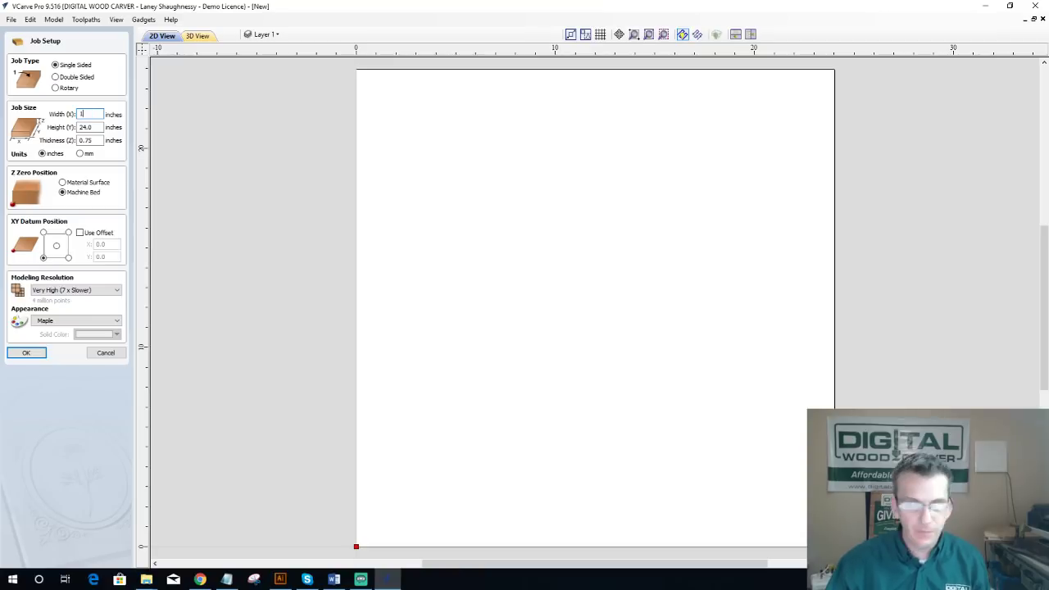
type("5")
key("Tab")
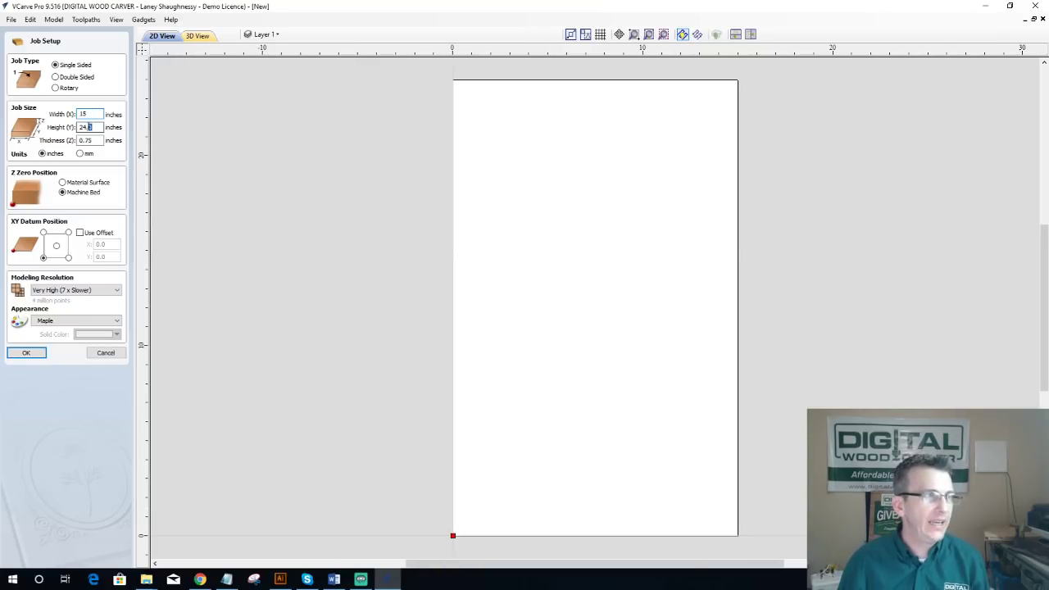
type("5.5")
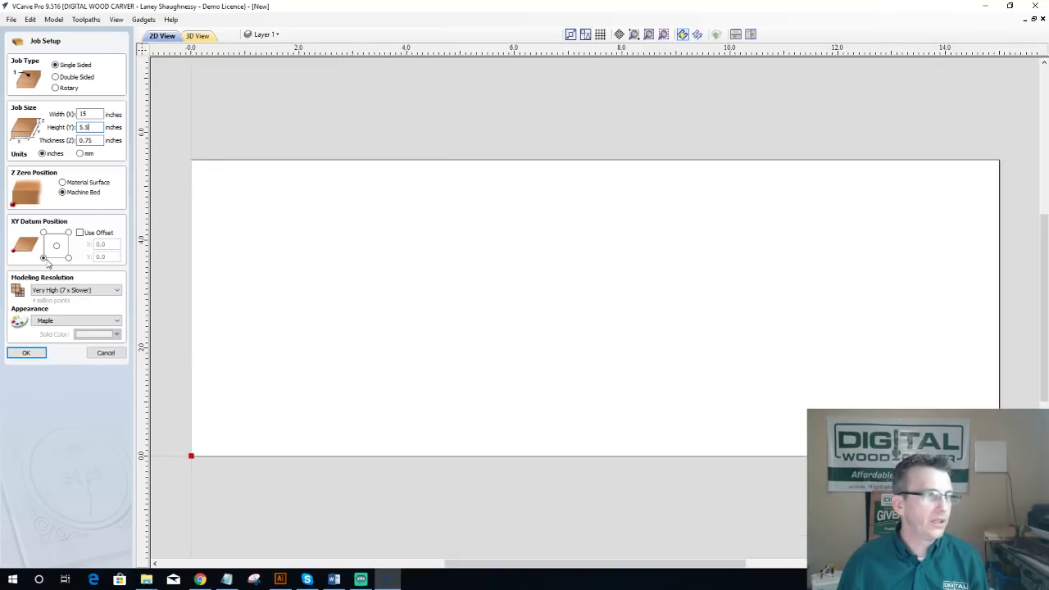
Step: Step the modeling resolution from Extremely High (20 x Slower) up to Maximum (50 x Slower)
left_click(118, 291)
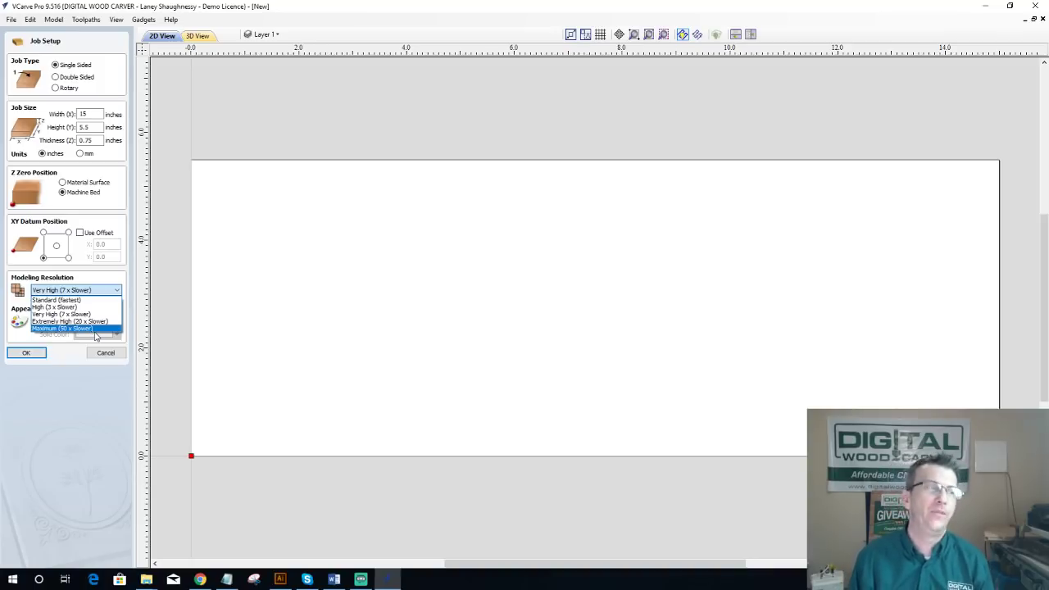
left_click(45, 322)
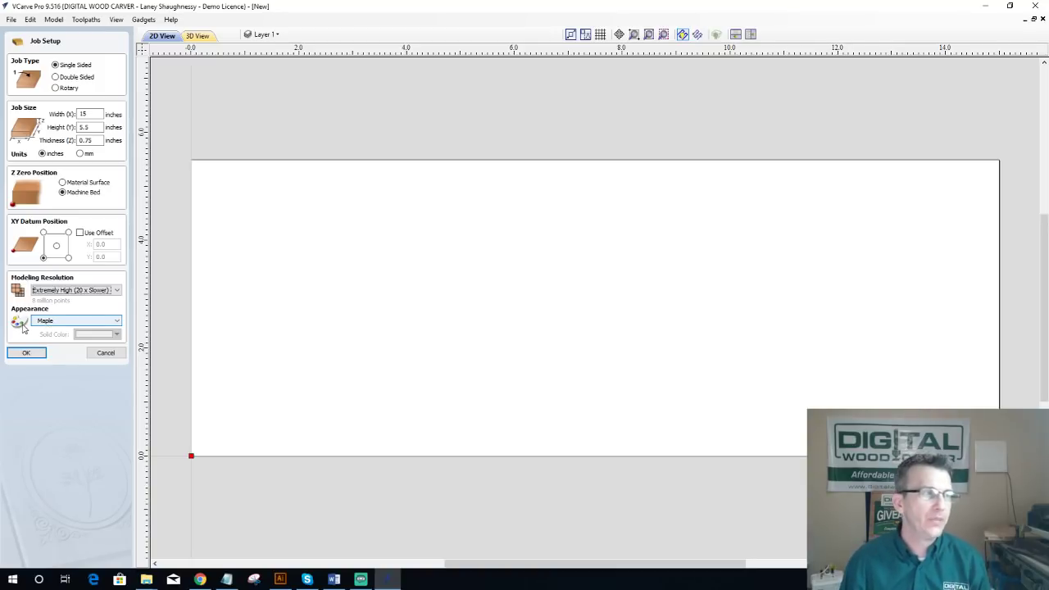
left_click(62, 293)
left_click(58, 327)
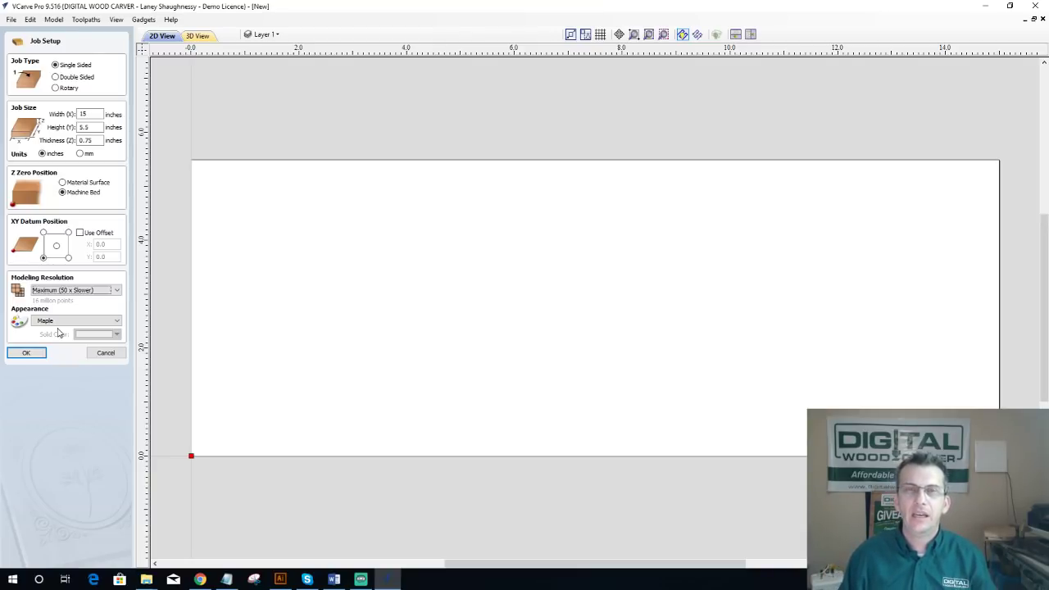
left_click(69, 290)
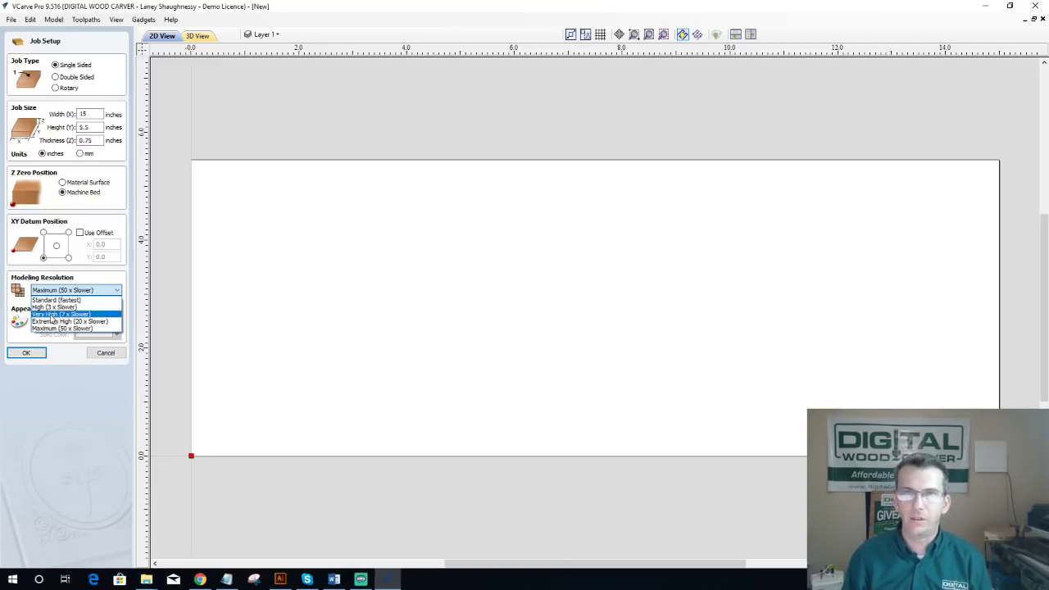
Step: Drop modeling resolution back to Very High (7 x Slower) and keep Maple as the appearance
left_click(55, 314)
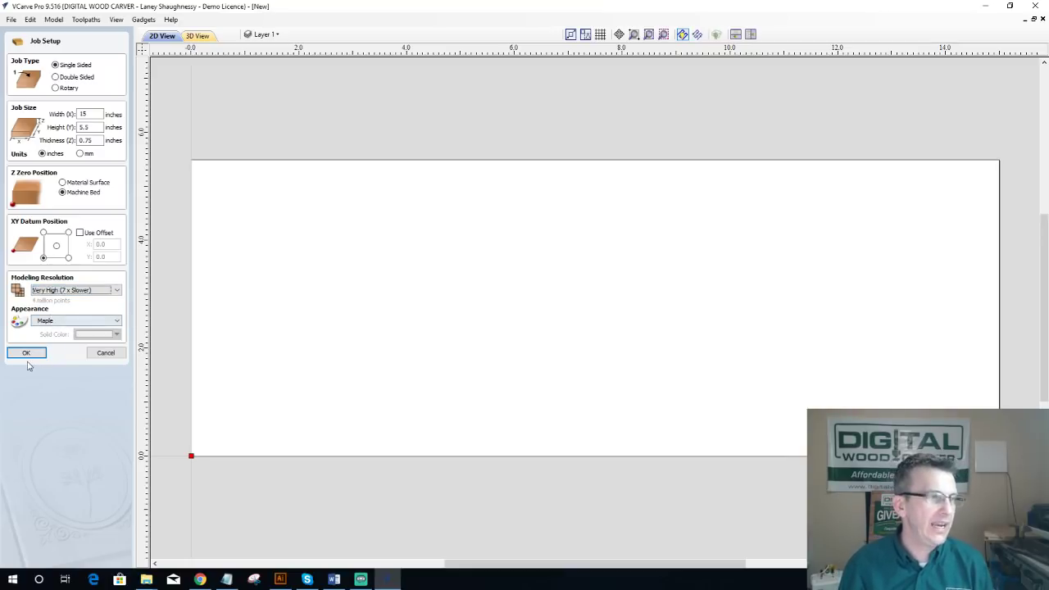
left_click(59, 322)
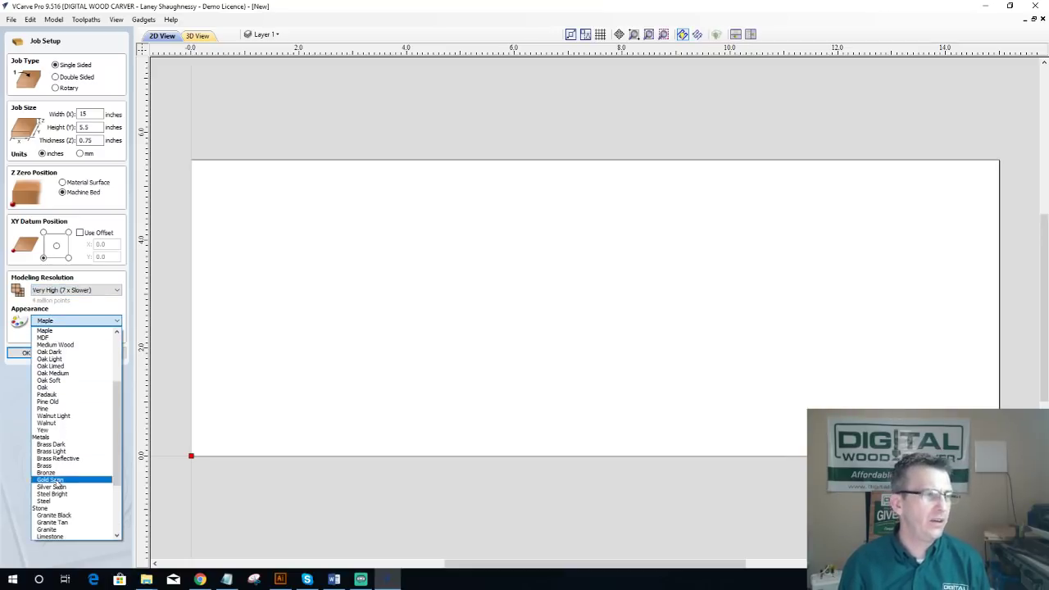
left_click(51, 328)
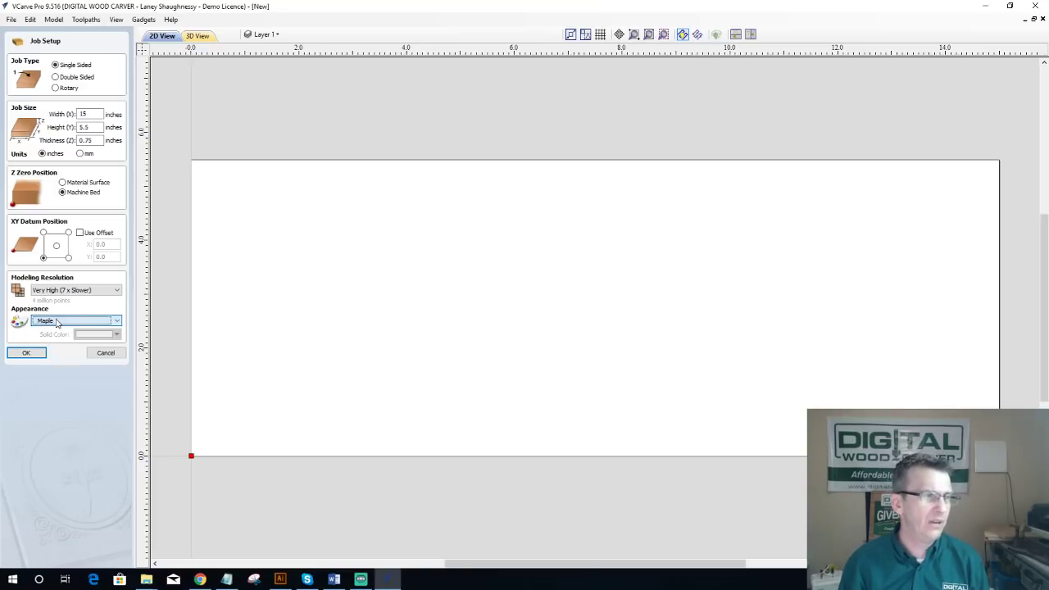
Step: Confirm the 15 x 5.5 inch job setup and bring up Material Setup in the Toolpaths panel
left_click(17, 357)
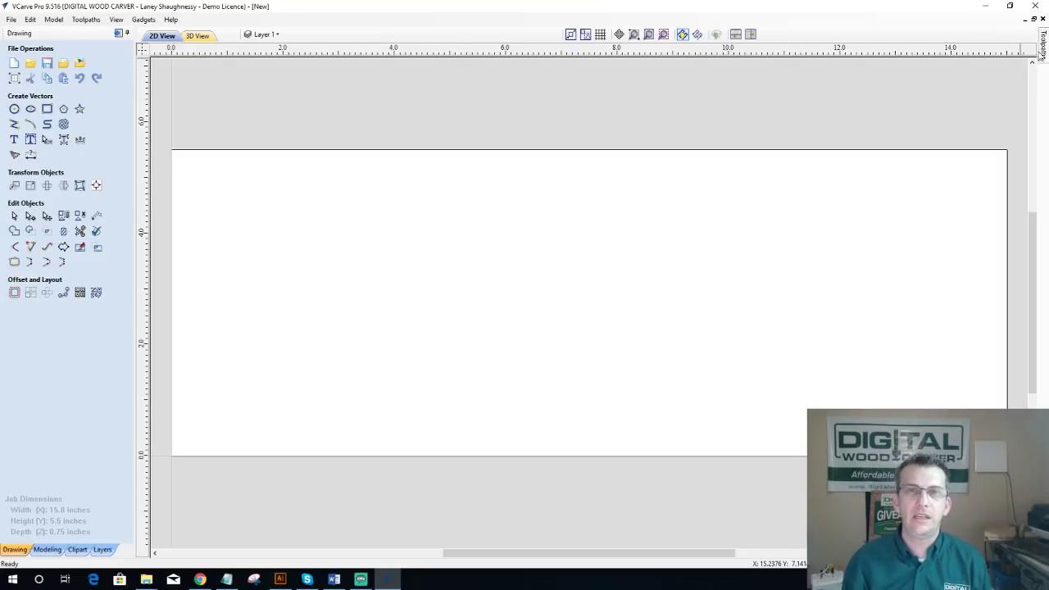
mouse_move(1040, 51)
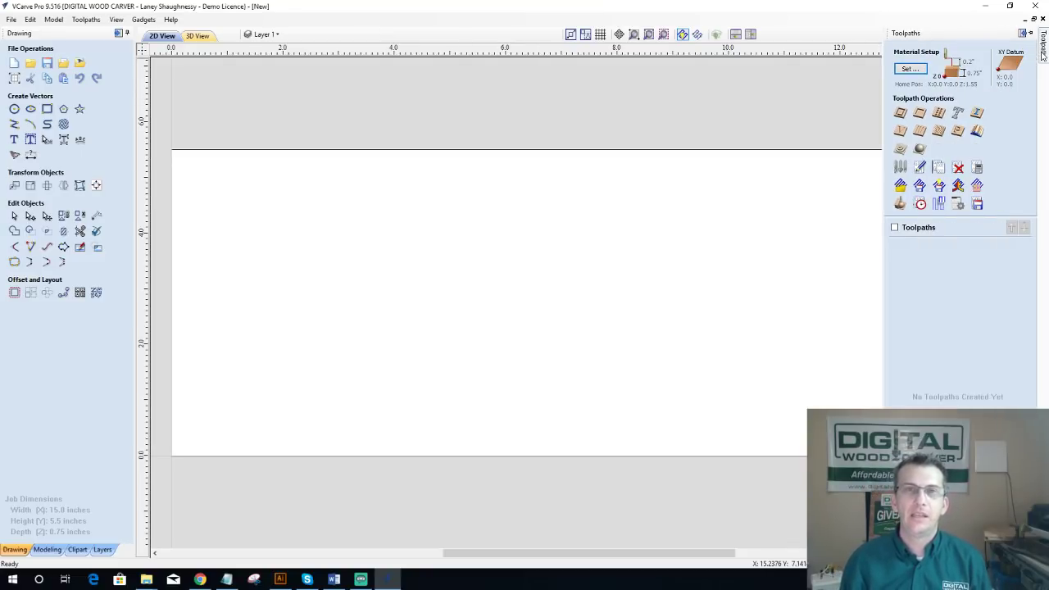
left_click(915, 72)
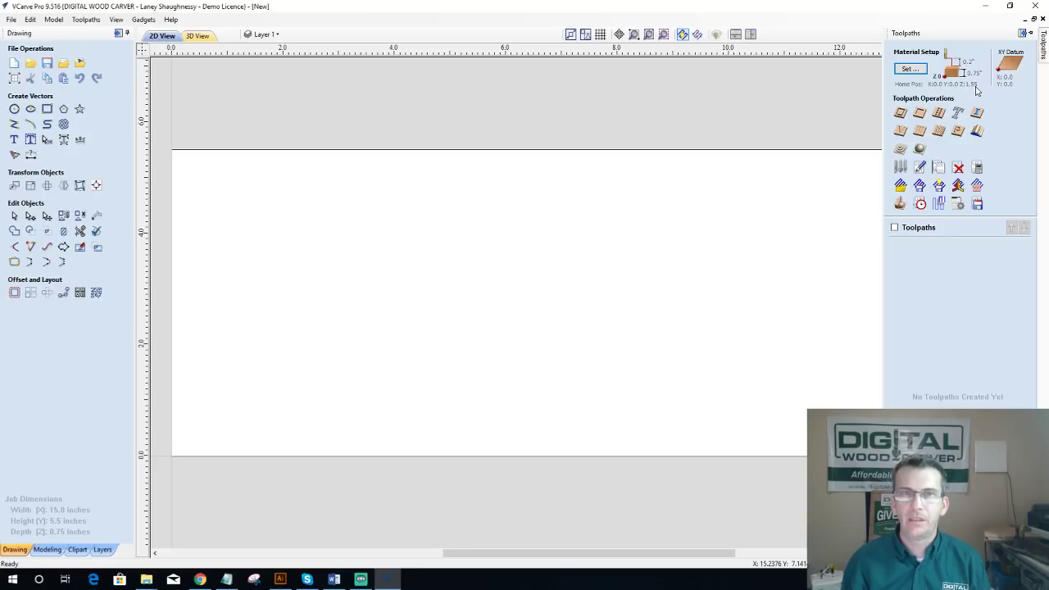
Step: Open the Material Setup form with the Set... button
left_click(910, 70)
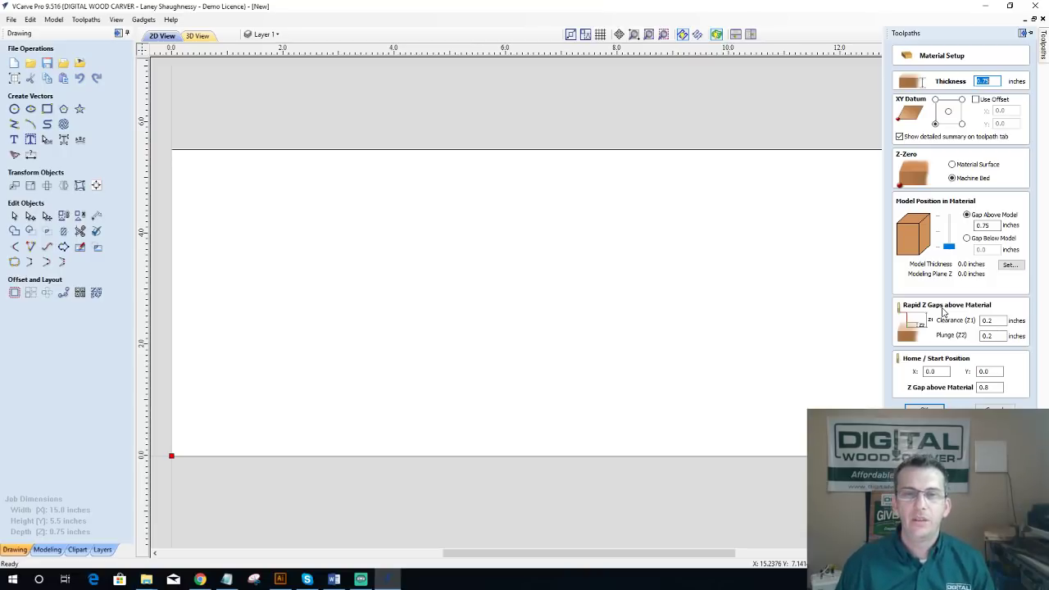
Step: Edit the Clearance (Z1) and Plunge (Z2) gap values, entering 5 in each
double_click(985, 320)
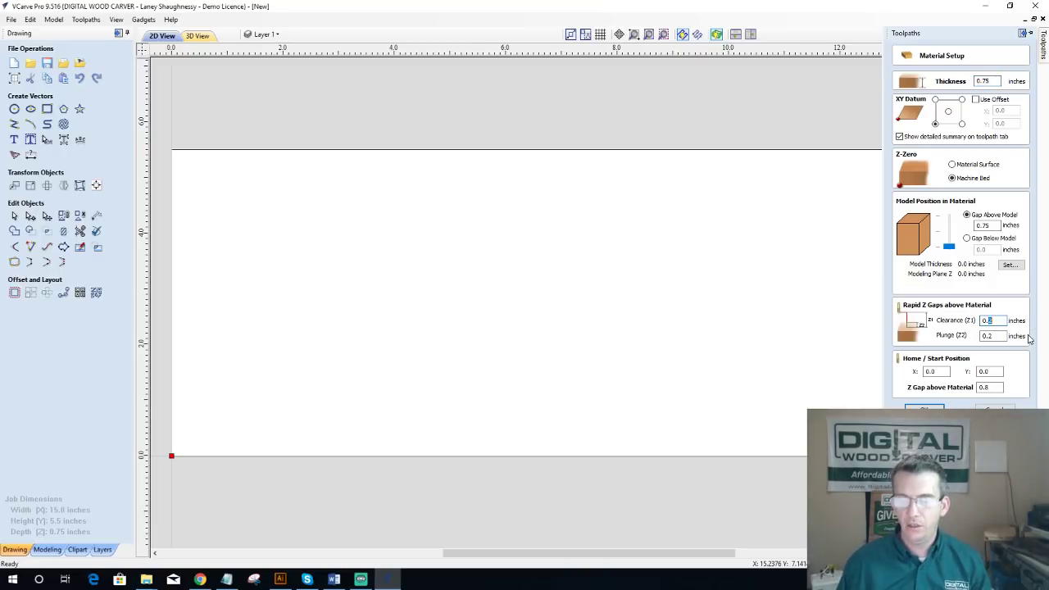
type("5")
left_click(991, 336)
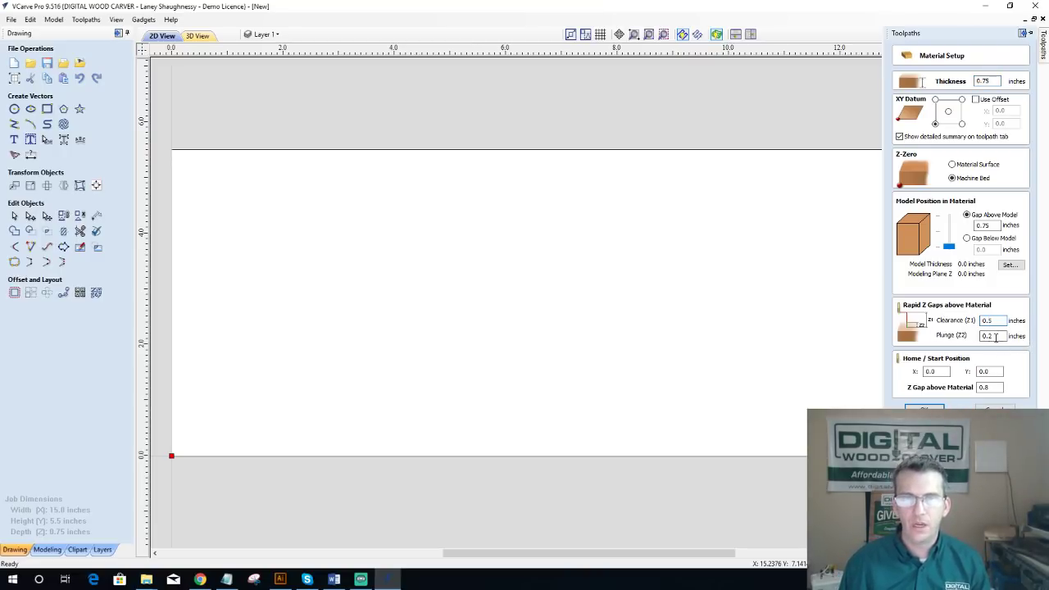
left_click_drag(990, 335, 986, 336)
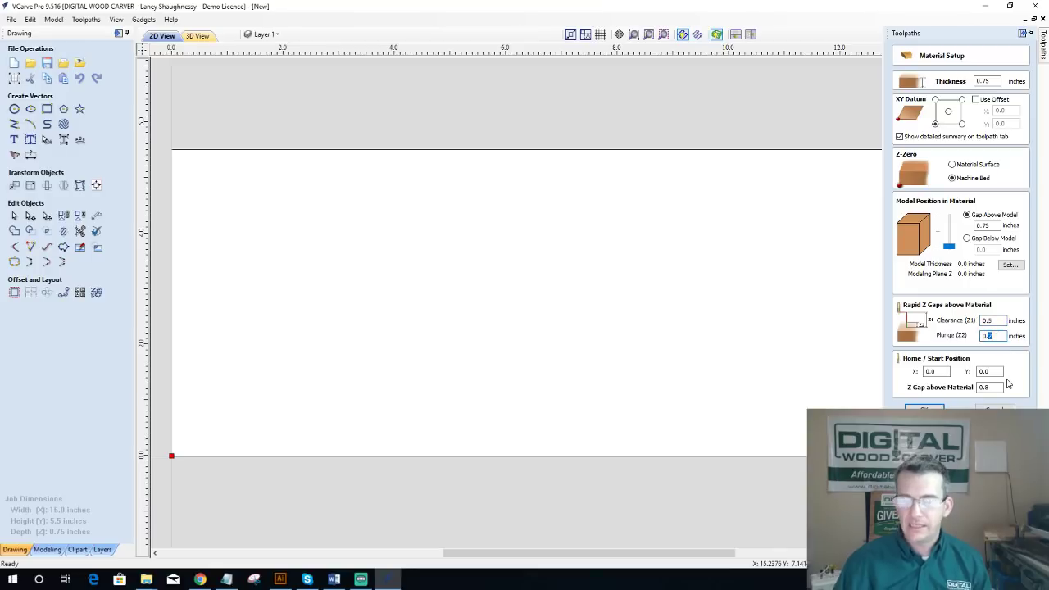
type("5")
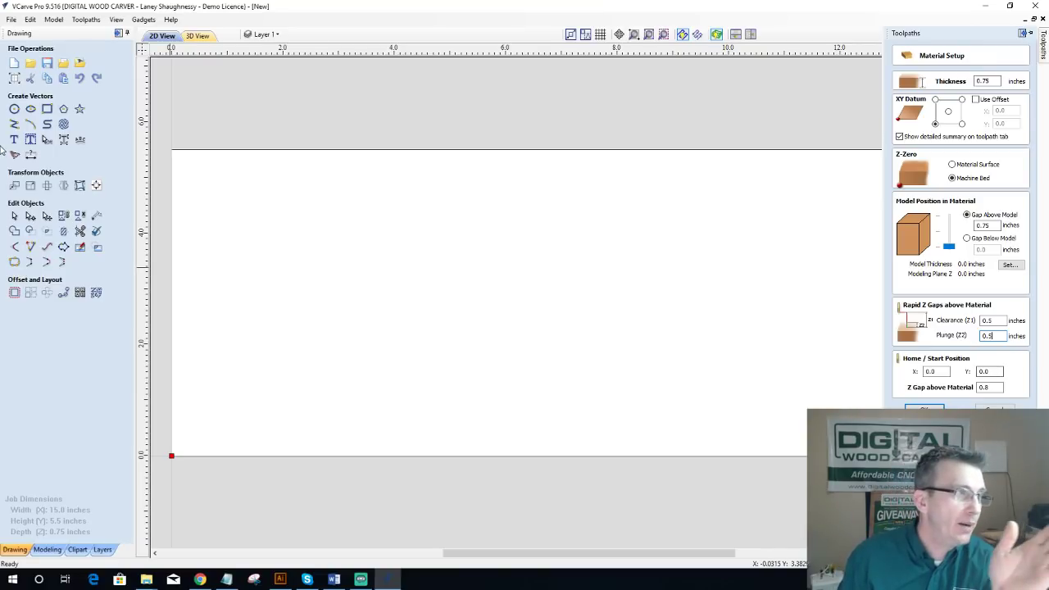
Step: Dismiss the form-already-open warning, apply Material Setup with OK, and reopen Job Setup
left_click(17, 78)
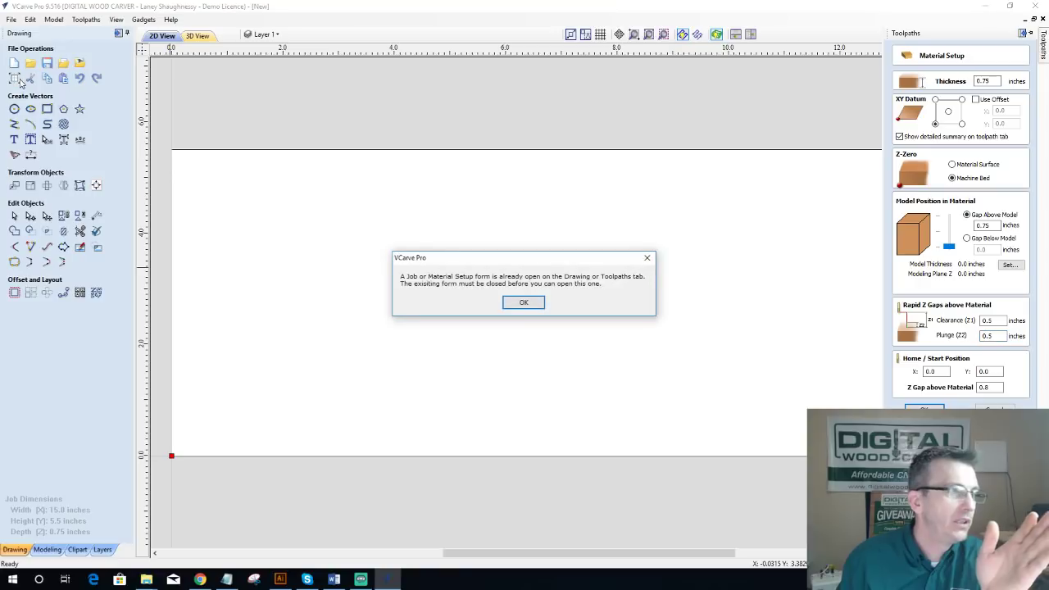
left_click(524, 302)
left_click(1042, 64)
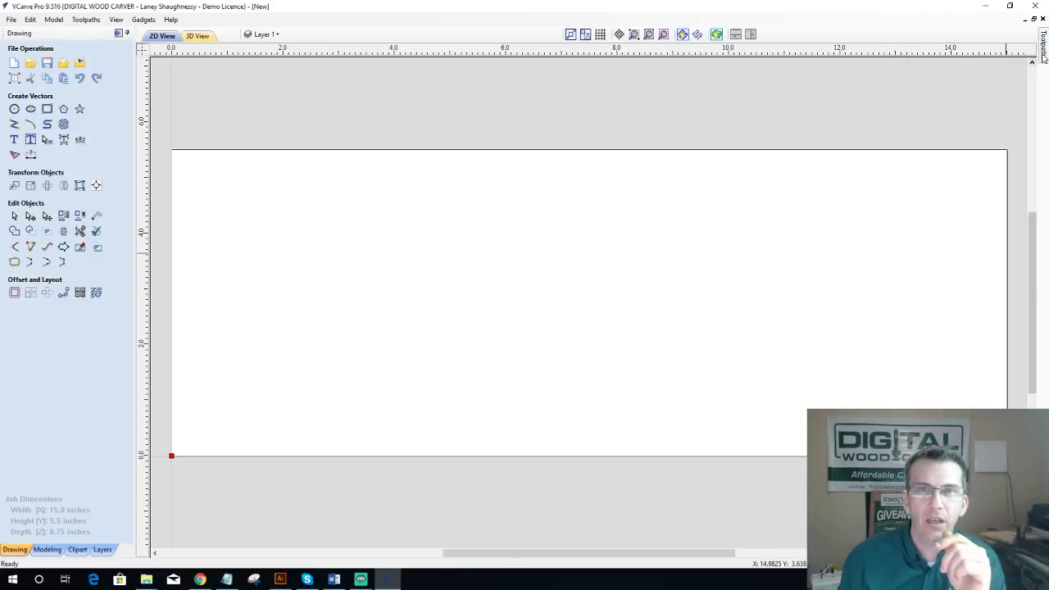
left_click(924, 408)
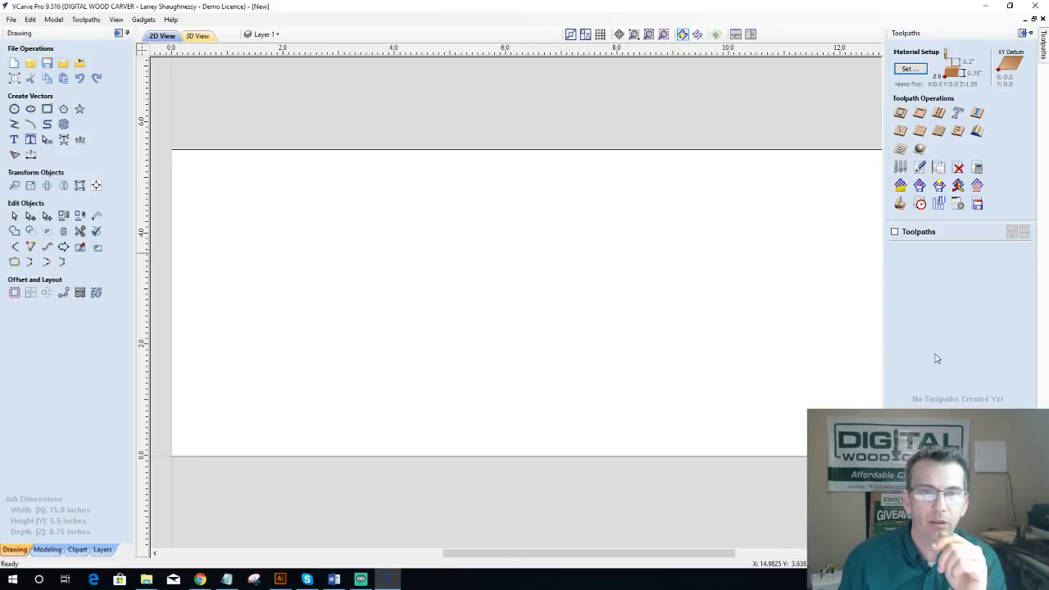
left_click(14, 78)
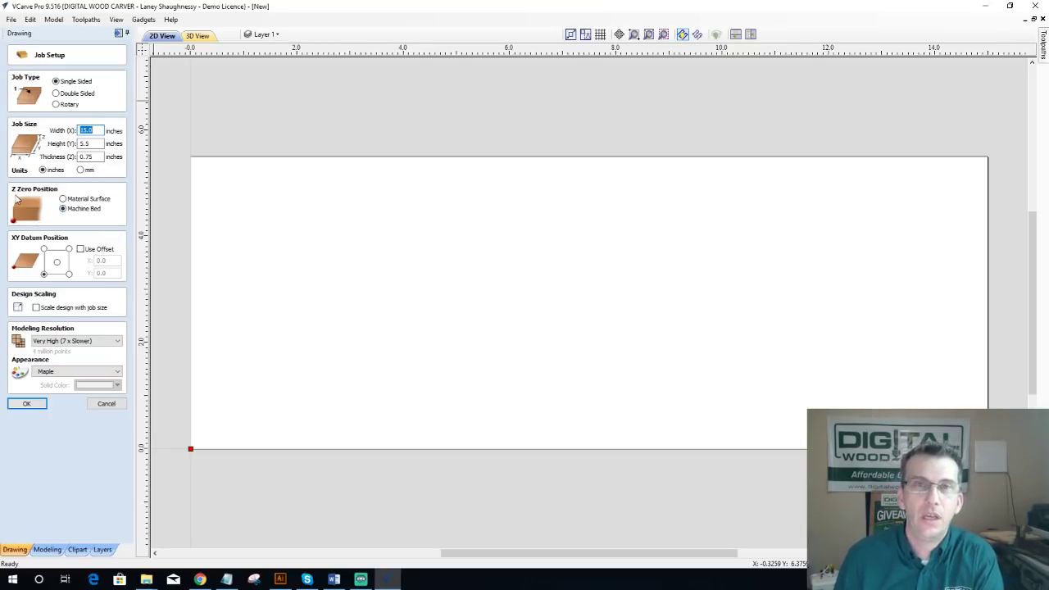
Step: Set Z Zero Position to Material Surface, apply it, and reopen Material Setup from Toolpaths
left_click(63, 198)
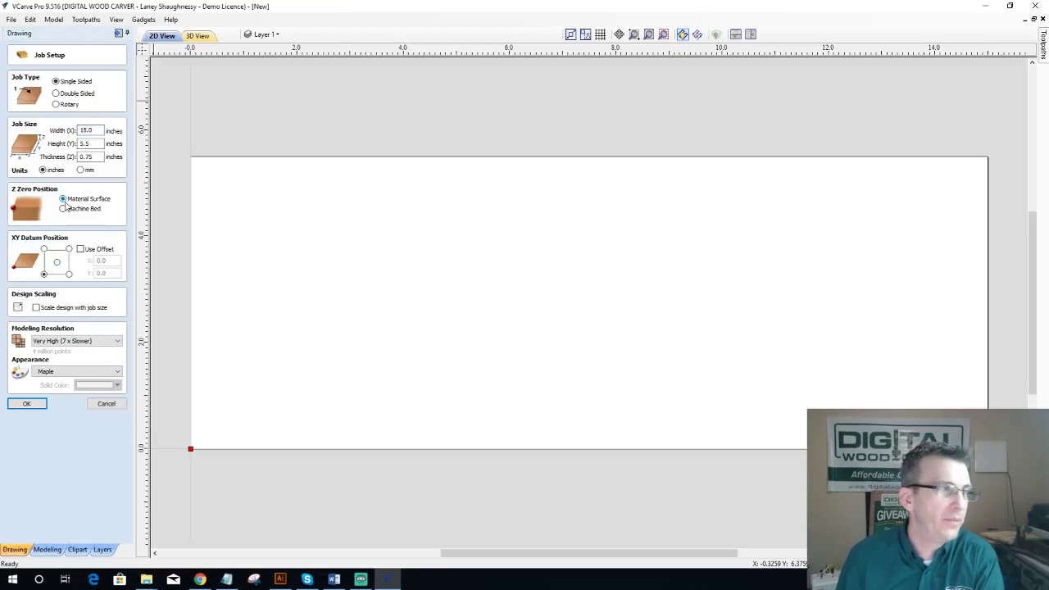
left_click(25, 404)
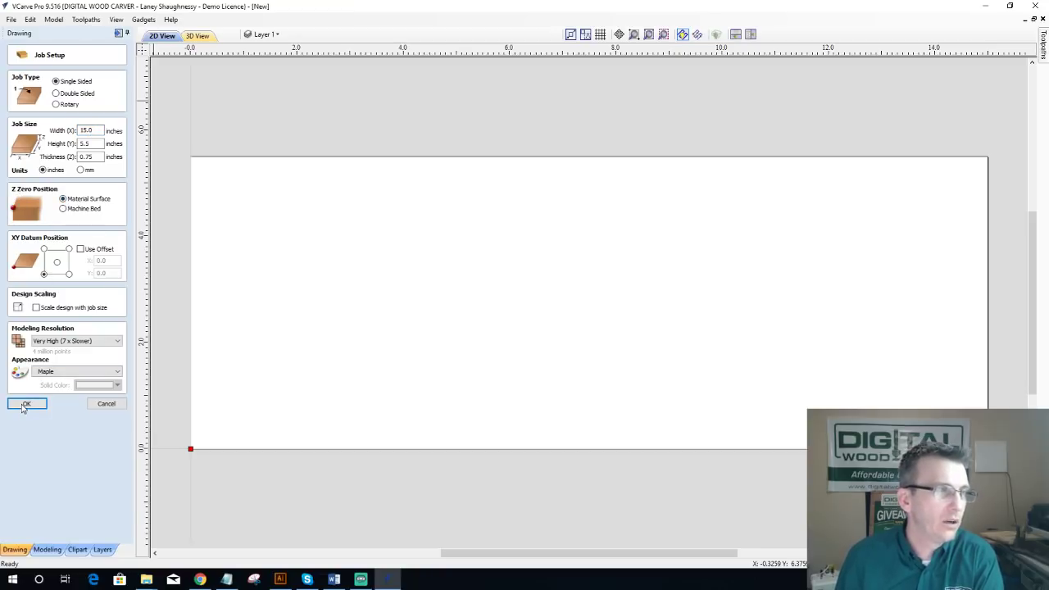
left_click(118, 33)
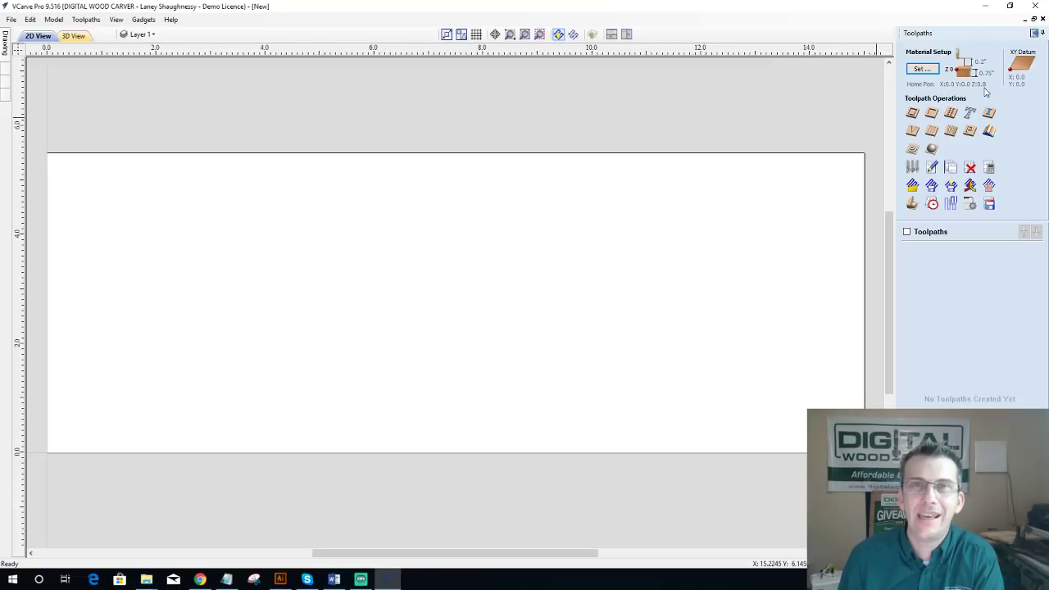
left_click(919, 69)
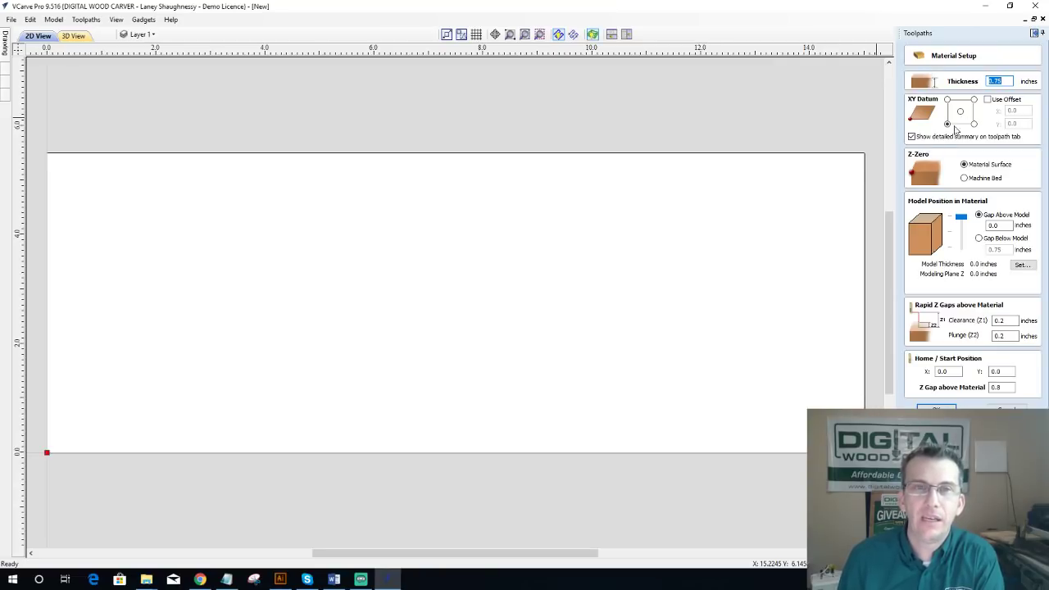
Step: Choose Machine Bed as Z zero, check the 0.75 inch thickness, and apply with Enter
left_click(965, 179)
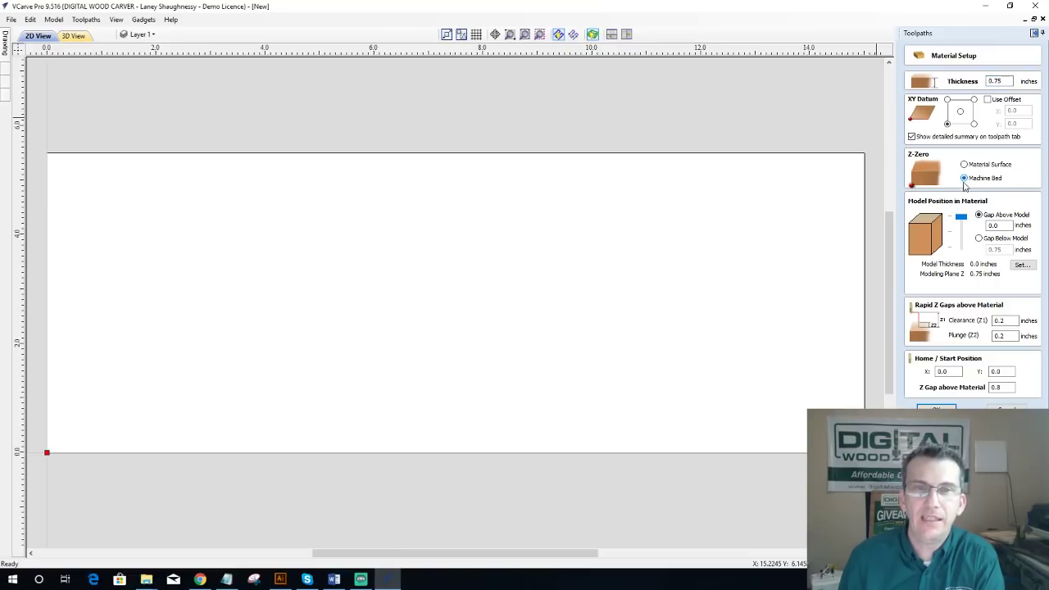
left_click_drag(1009, 81, 980, 80)
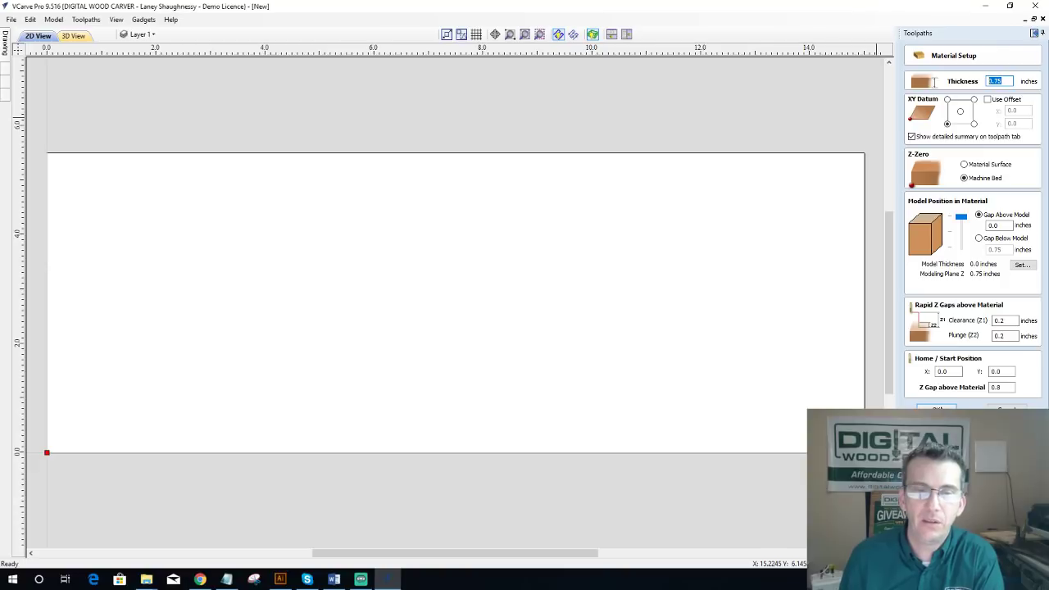
key("Return")
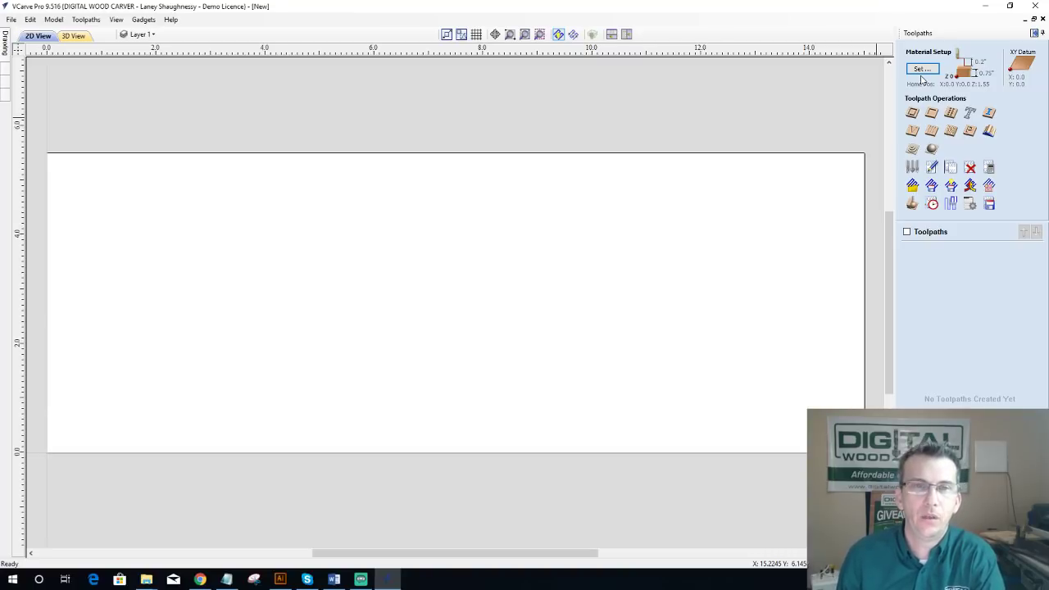
Step: Collapse the Toolpaths panel to return to the Drawing tools
left_click(1033, 33)
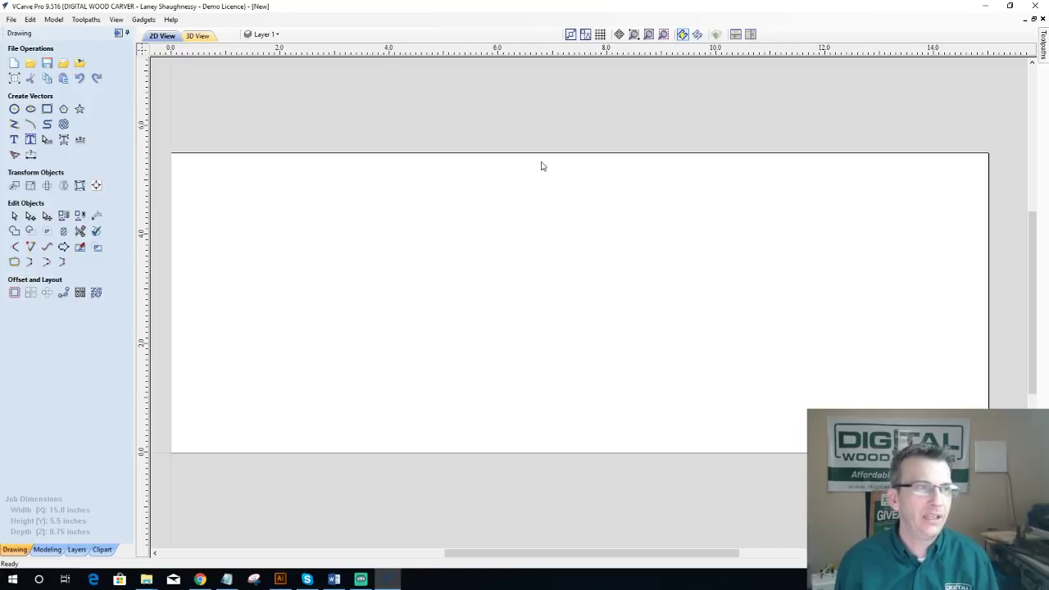
Step: From Save As, create a new Basics Class folder inside the desktop's Class File folder
left_click(13, 21)
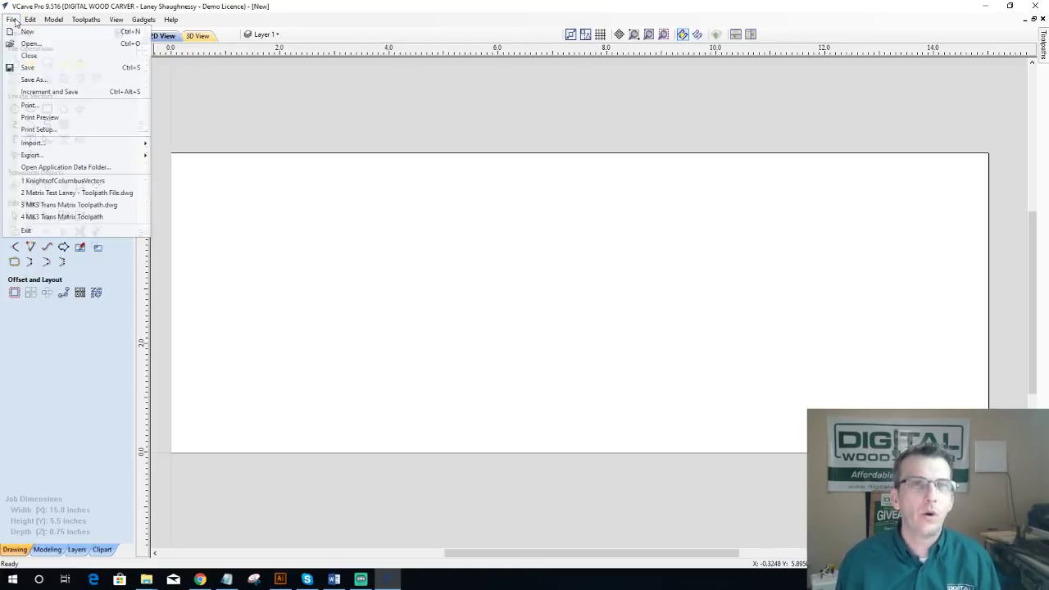
left_click(29, 80)
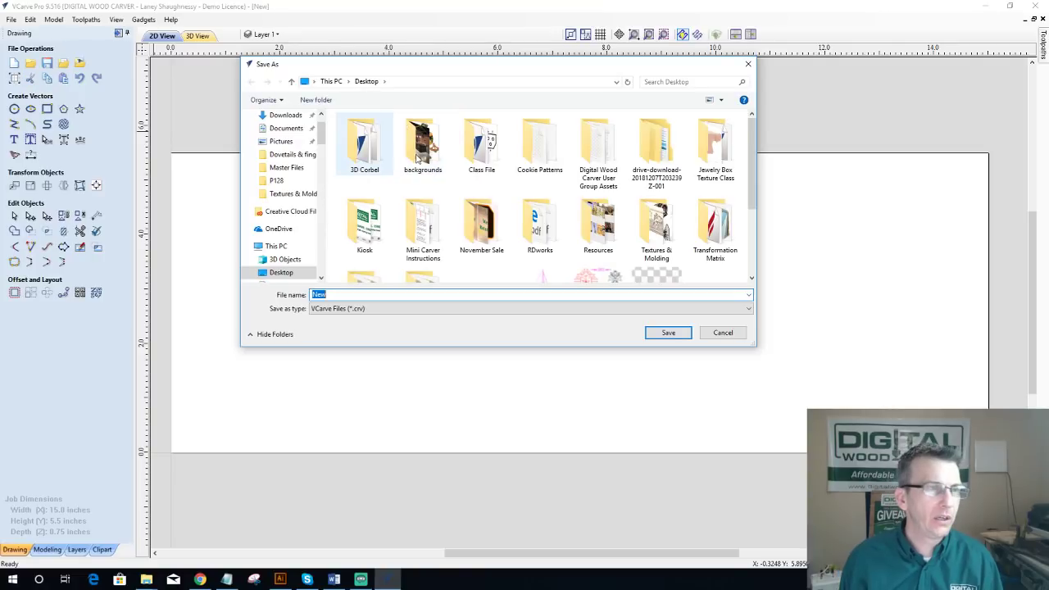
double_click(482, 143)
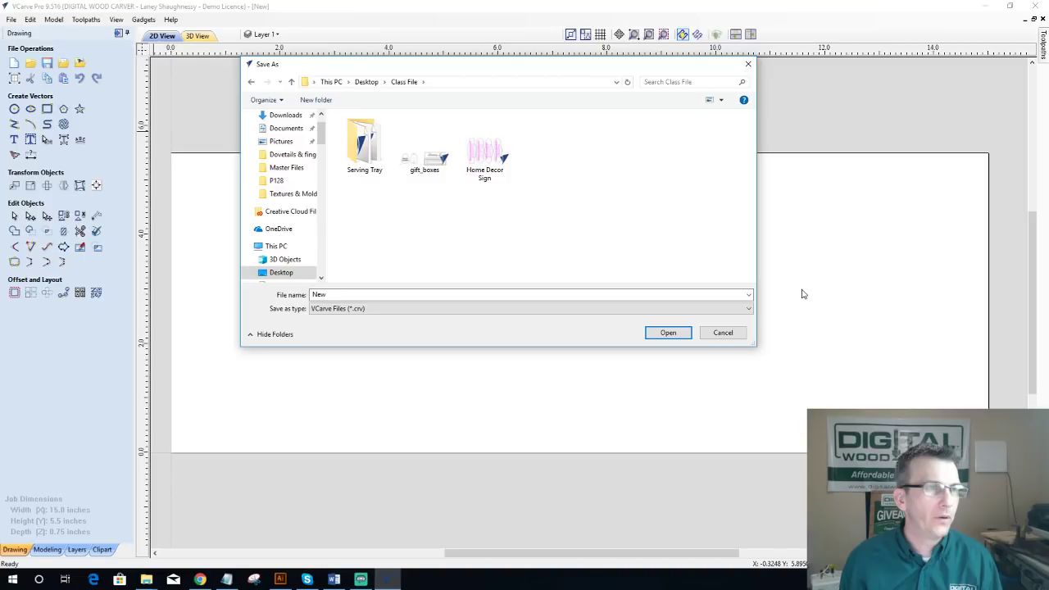
key("ctrl+shift+n")
type("Basics Class")
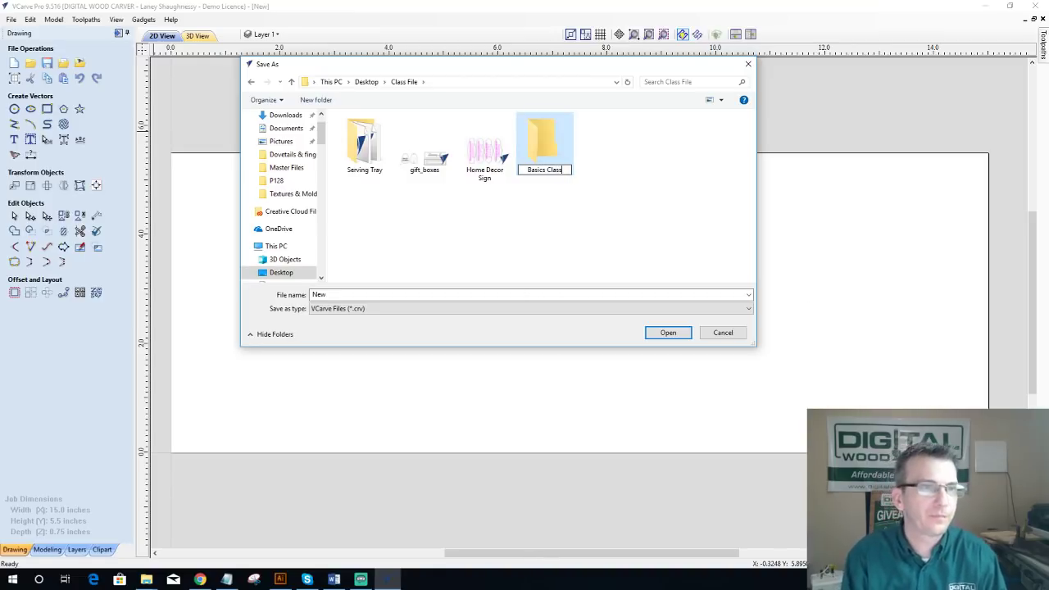
key("Return")
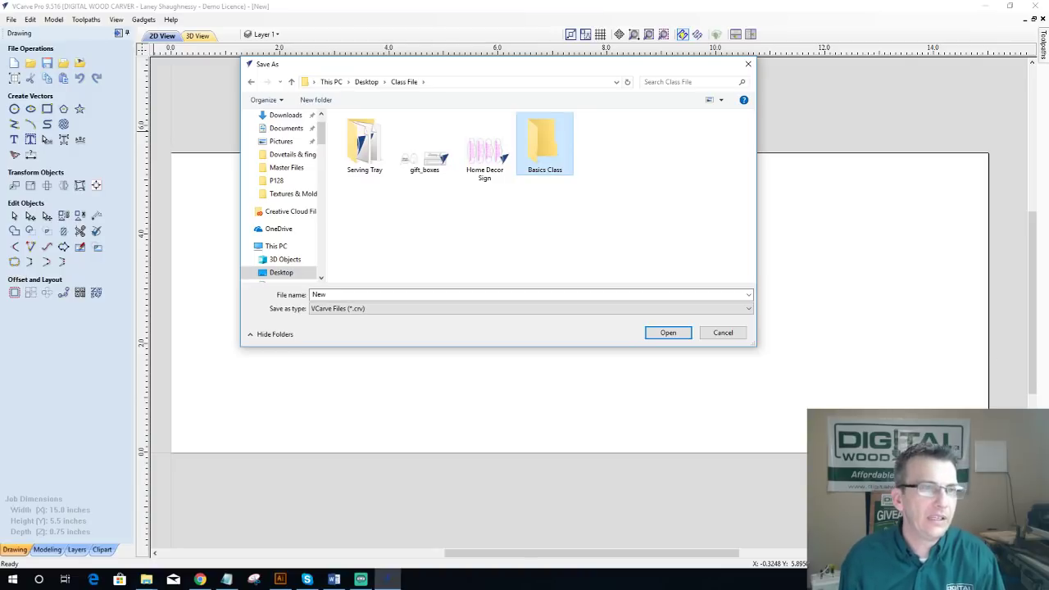
Step: Save the job as 'Back To Basics' in the Basics Class folder
key("Return")
key("Tab")
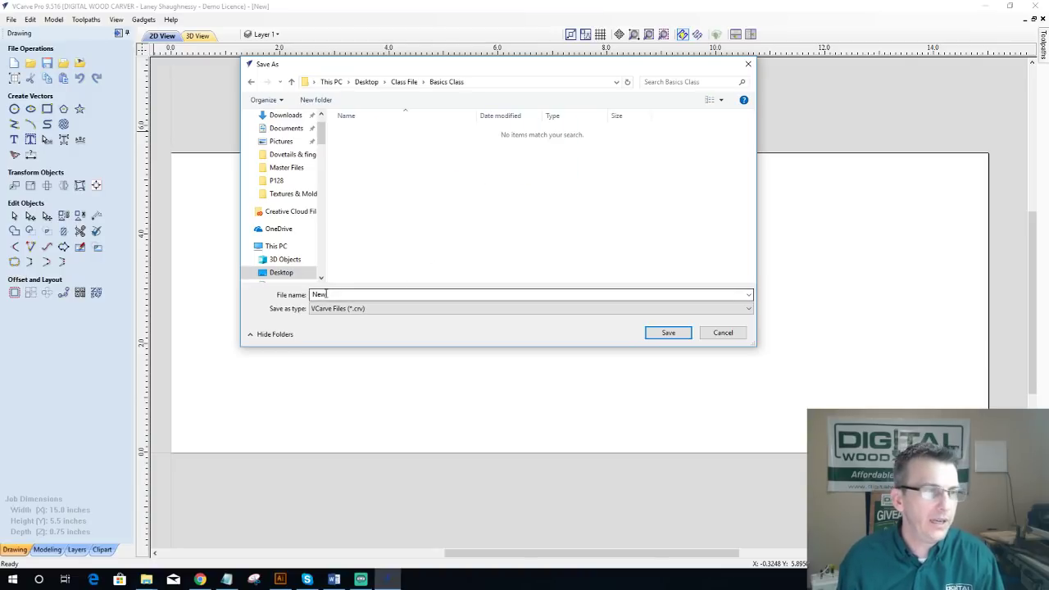
type("Ba")
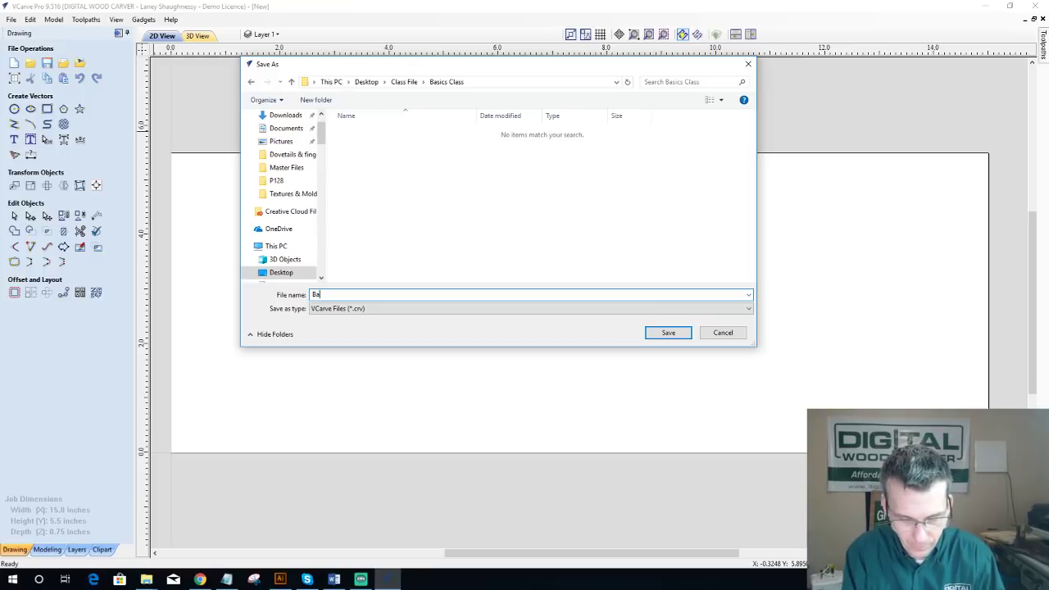
type("ck To Basics")
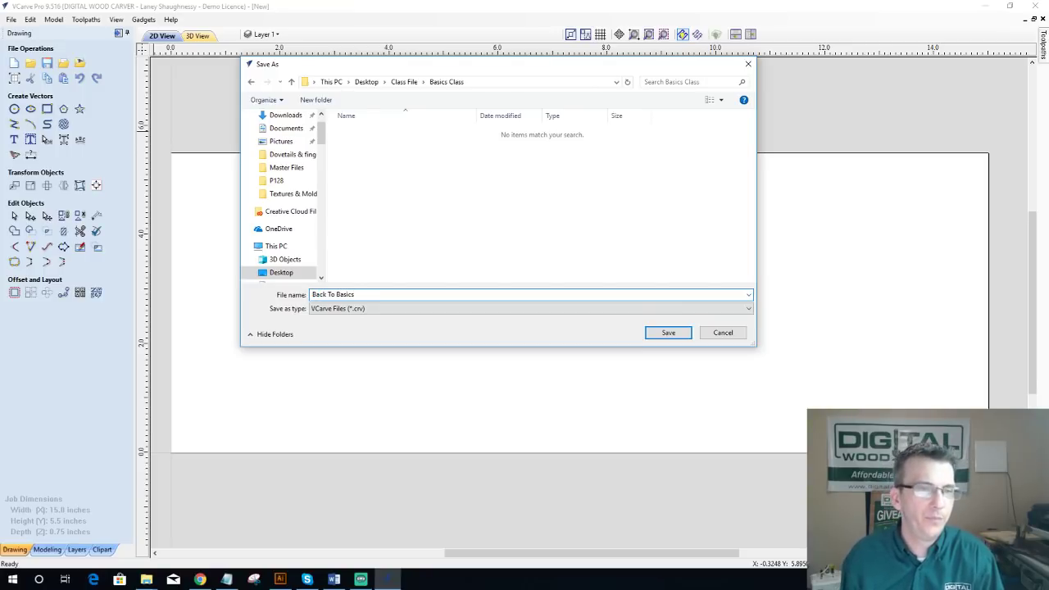
left_click(665, 333)
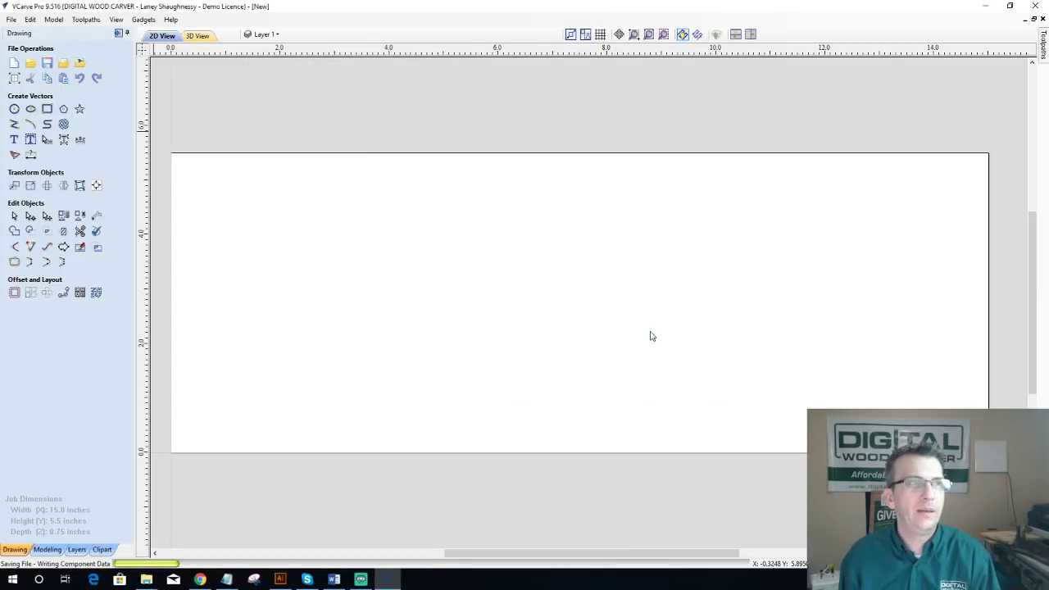
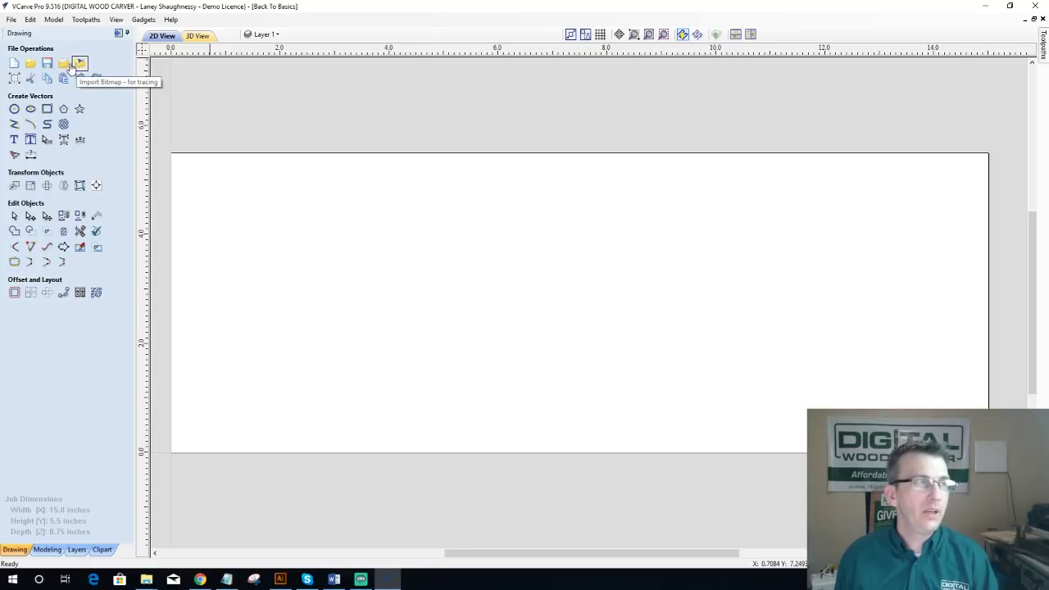
Step: Look over the File > Import options, then exit VCarve Pro and the Back To Basics job
left_click(13, 23)
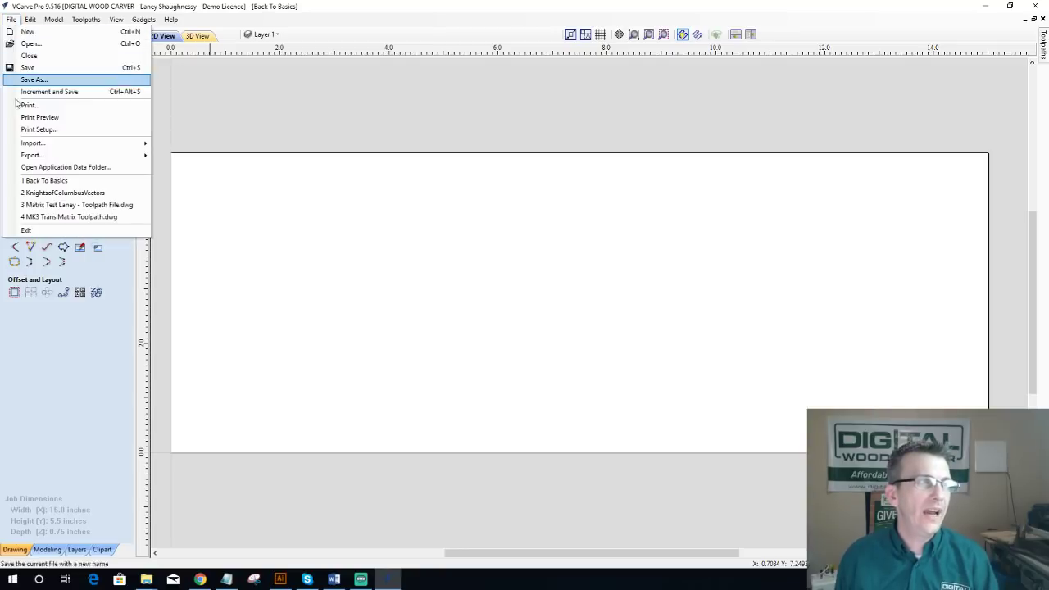
mouse_move(30, 145)
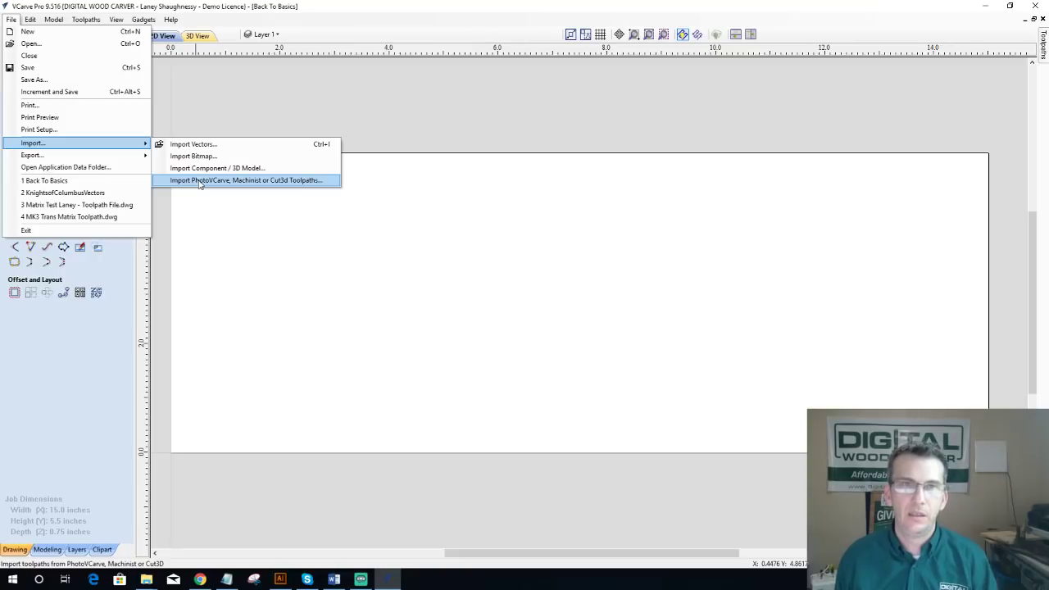
left_click(1034, 8)
left_click(1035, 8)
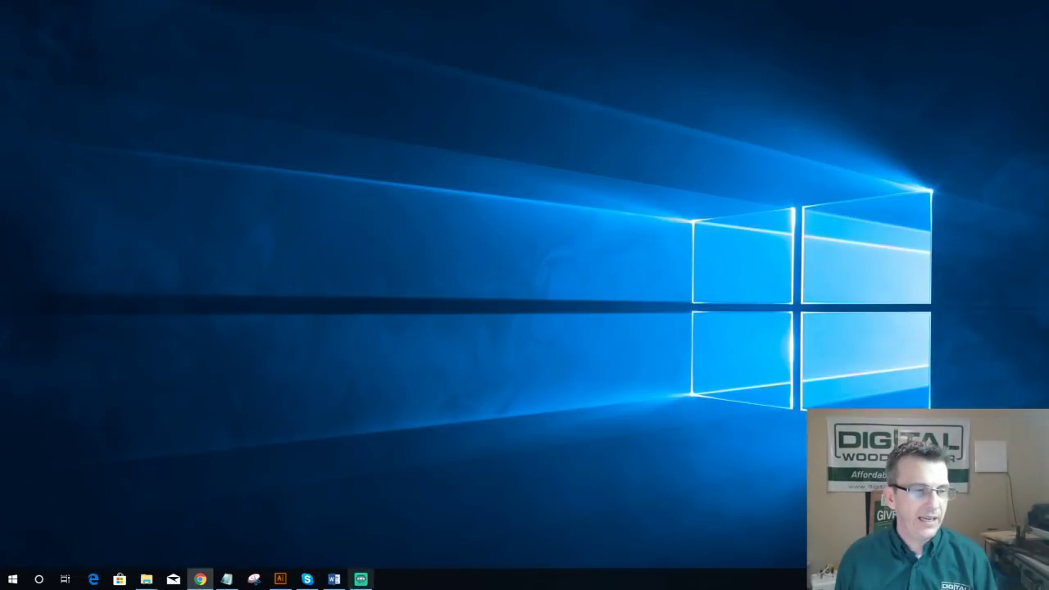
Step: Browse the Downloads folder to locate MK3 Trans Matrix Template.dwg
mouse_move(147, 580)
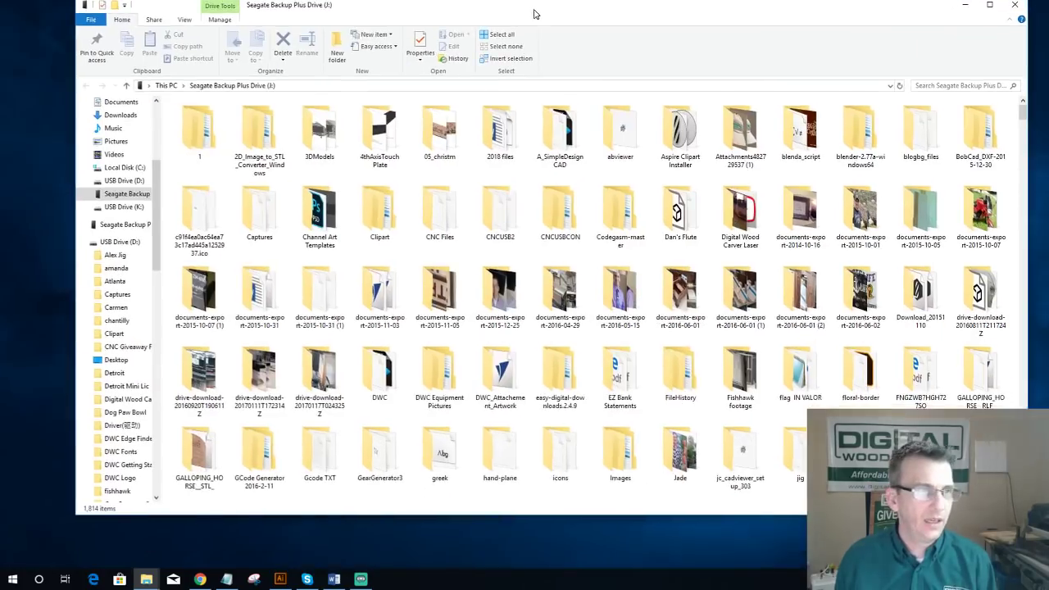
left_click(122, 120)
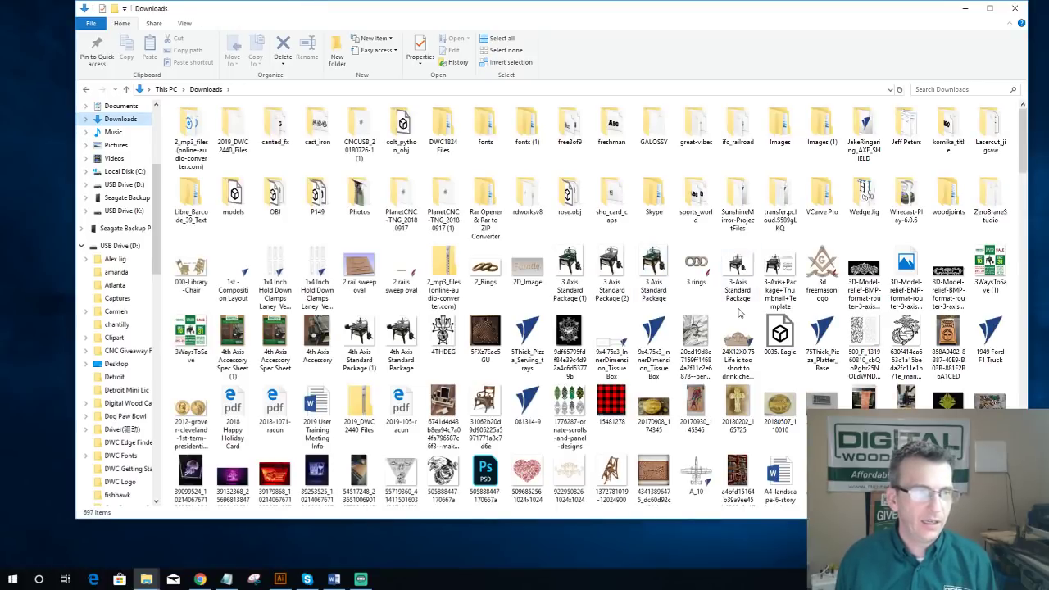
scroll(738, 313, "down", 5)
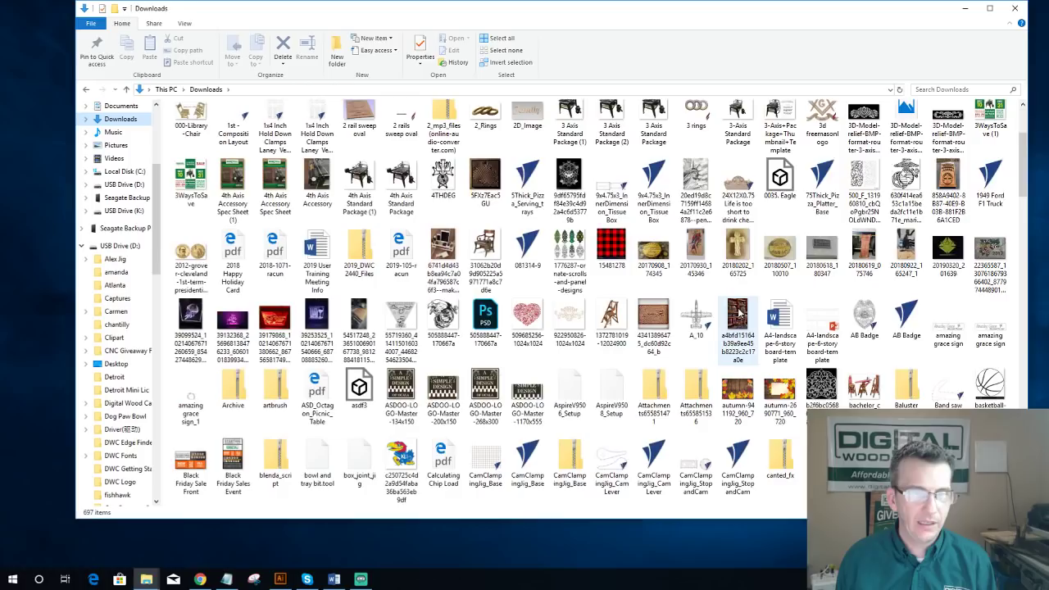
scroll(738, 313, "down", 4)
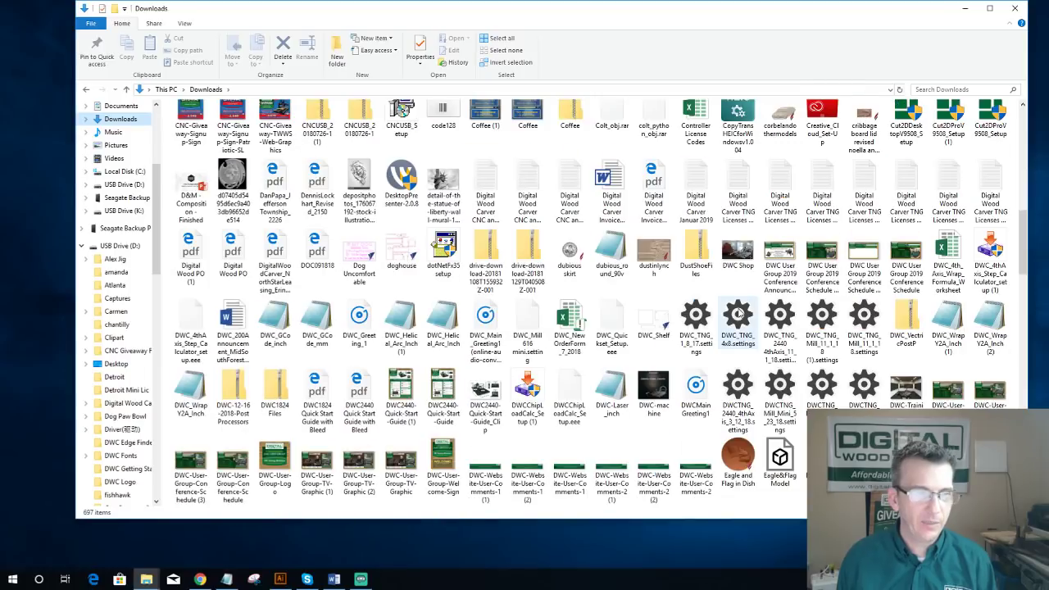
scroll(738, 312, "down", 3)
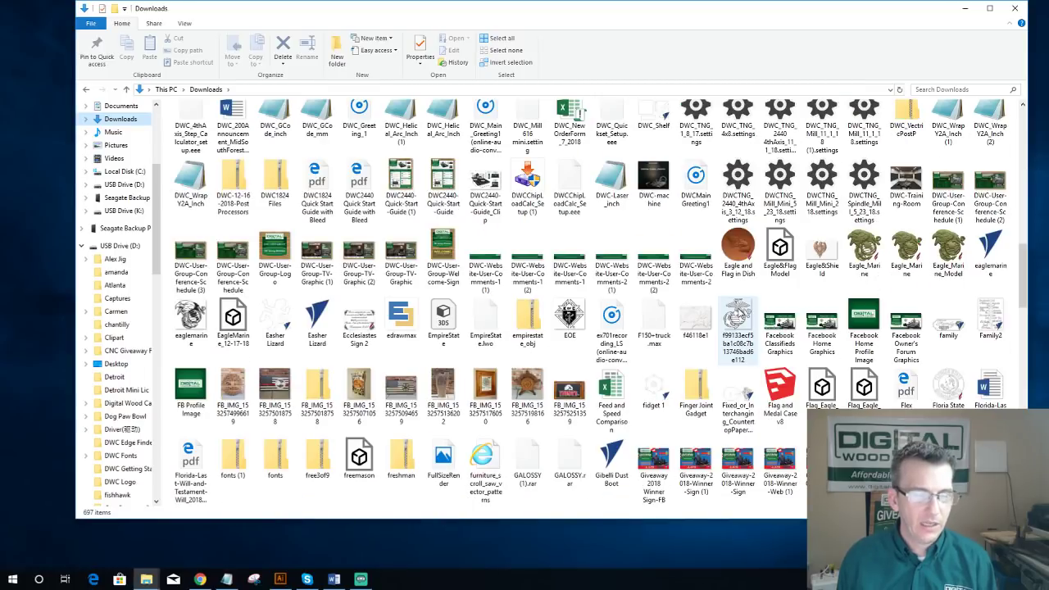
scroll(738, 312, "down", 6)
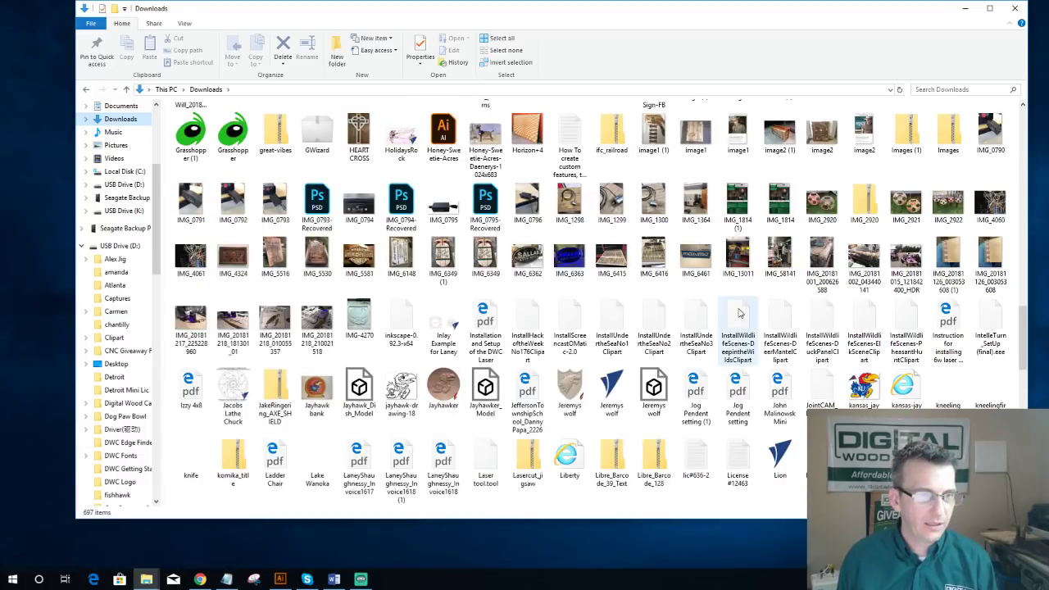
scroll(738, 312, "down", 9)
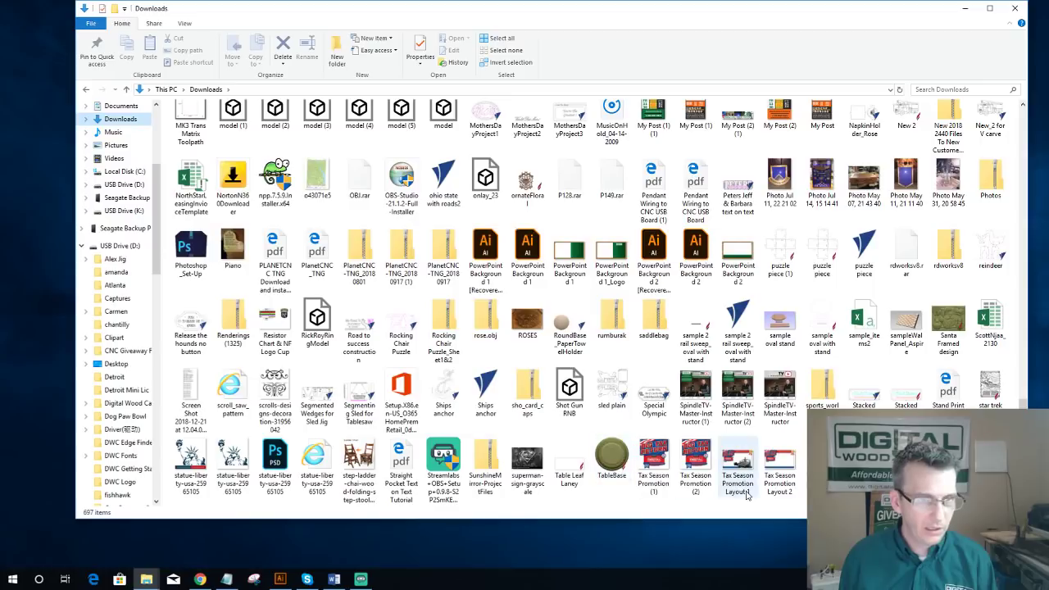
scroll(746, 494, "down", 3)
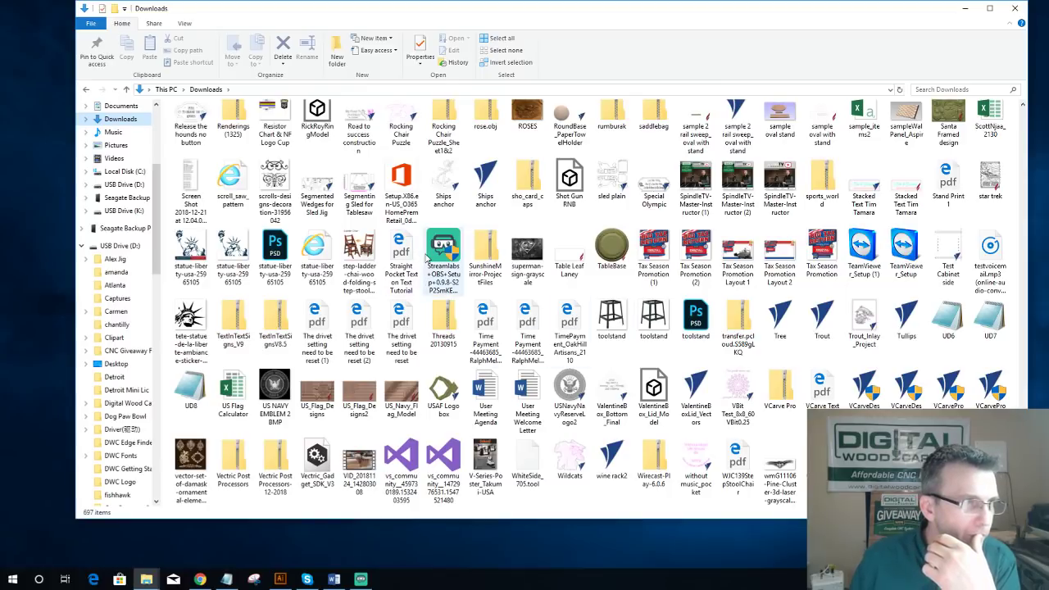
scroll(426, 258, "up", 5)
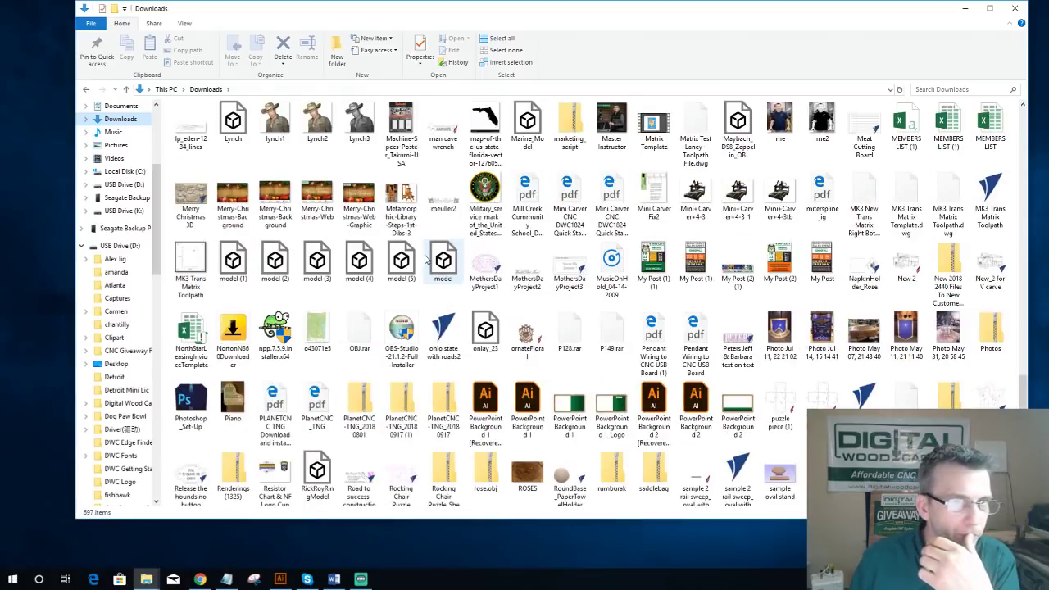
Step: Open MK3 Trans Matrix Template.dwg with VCarve Pro
left_click(909, 194)
double_click(908, 194)
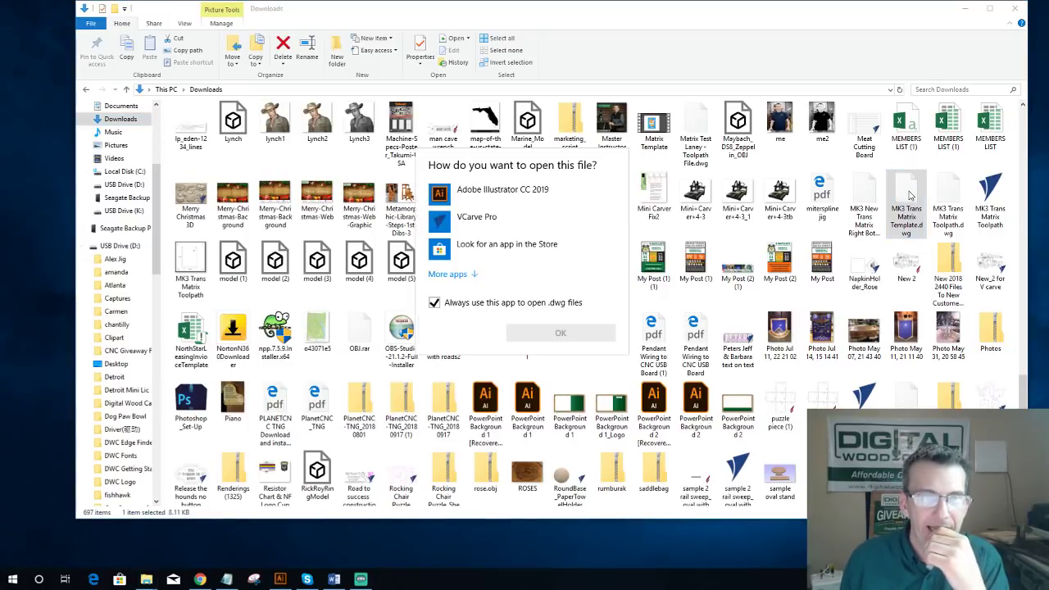
left_click(479, 217)
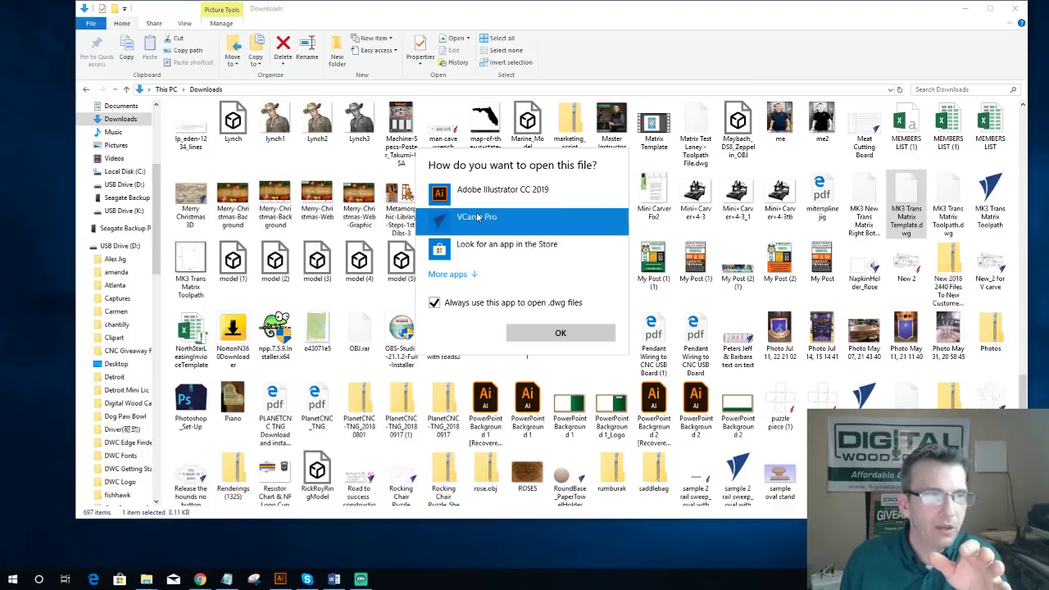
left_click(551, 335)
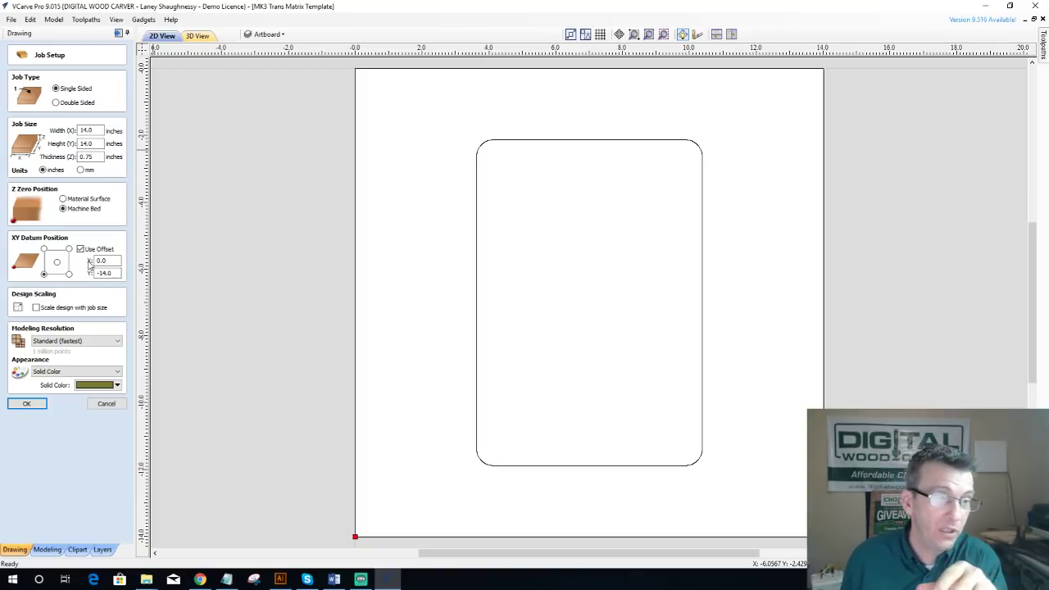
Step: Zoom around the 14 × 14 inch job sheet and datum corner, then close VCarve Pro
scroll(735, 286, "down", 1)
scroll(562, 405, "down", 3)
scroll(554, 414, "up", 2)
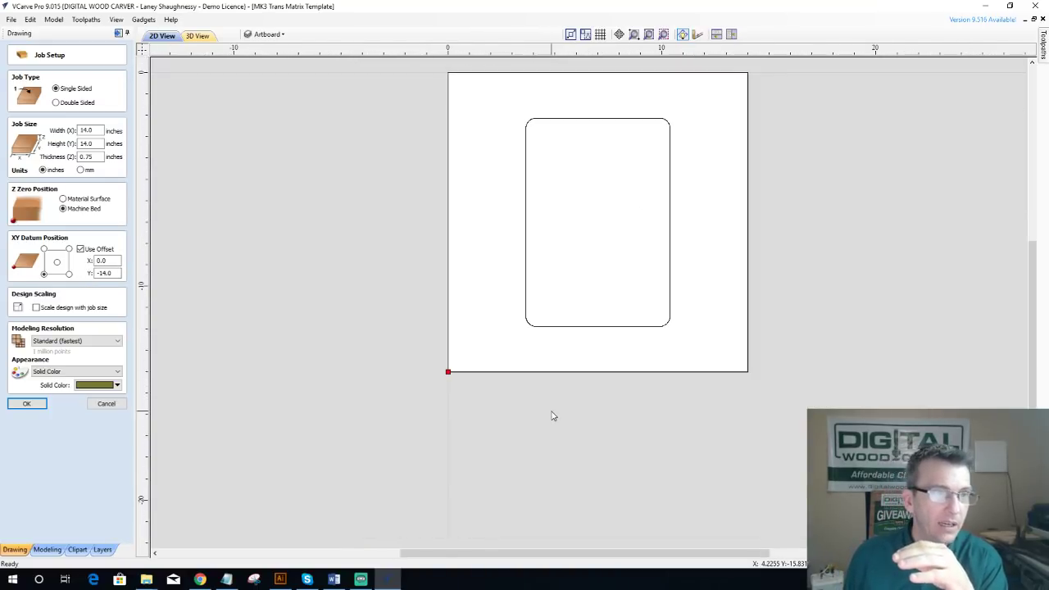
scroll(552, 416, "down", 1)
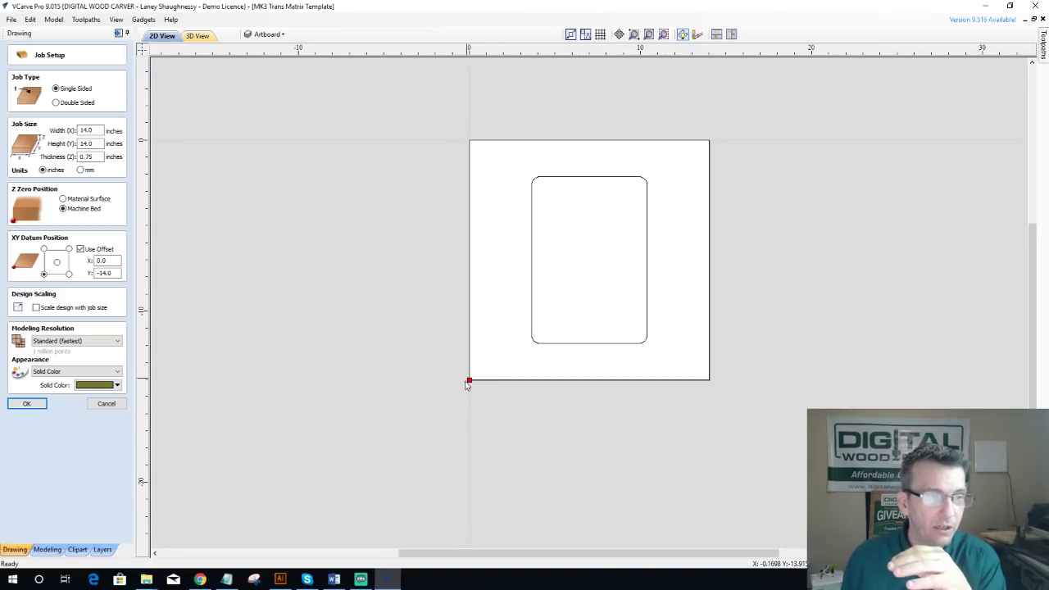
scroll(469, 383, "up", 2)
scroll(468, 384, "up", 2)
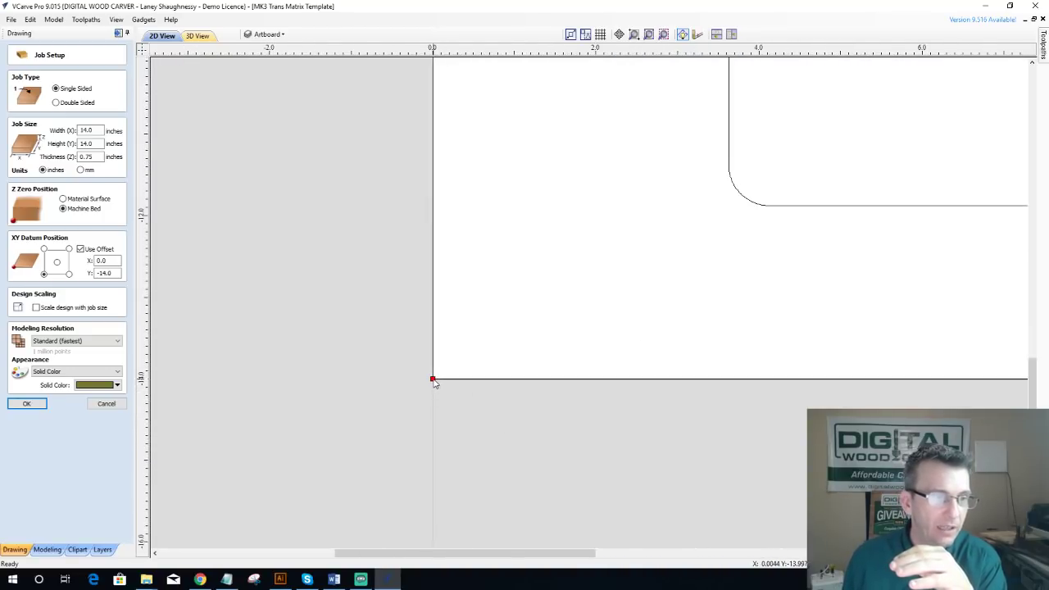
scroll(435, 384, "down", 4)
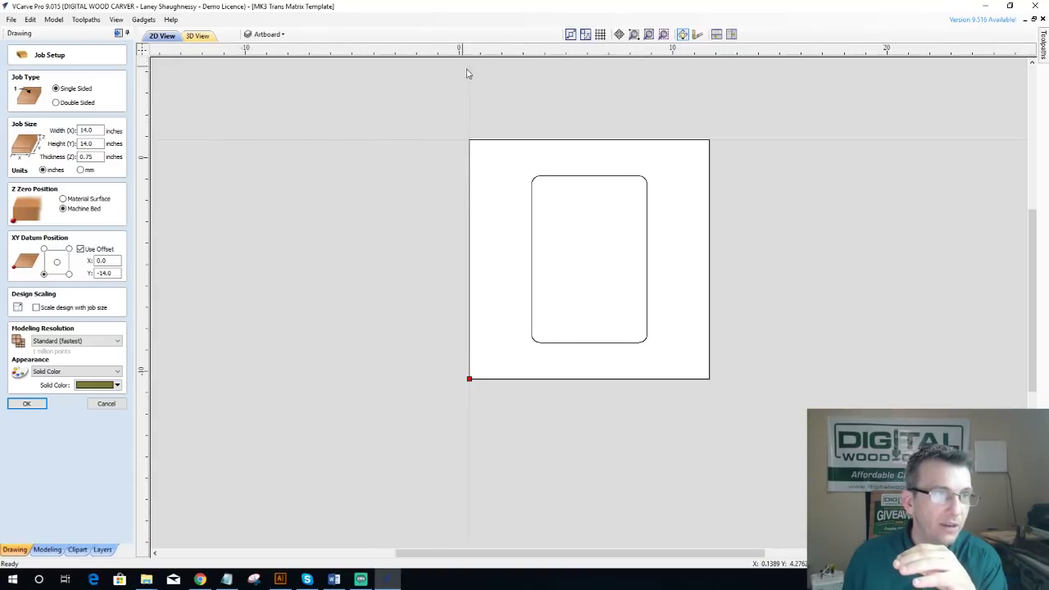
scroll(468, 72, "up", 3)
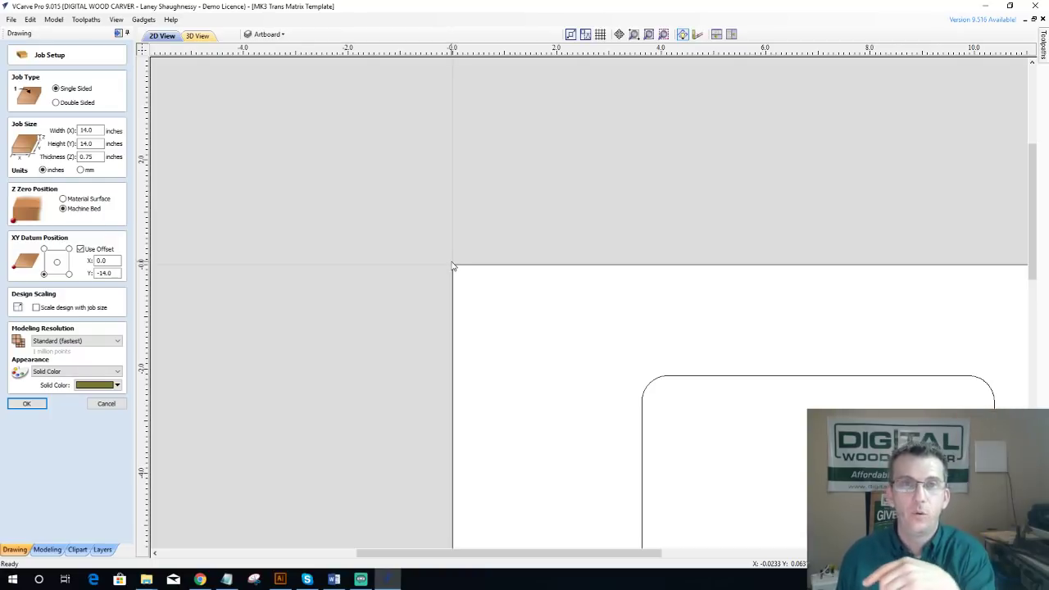
scroll(448, 250, "down", 5)
scroll(446, 238, "down", 2)
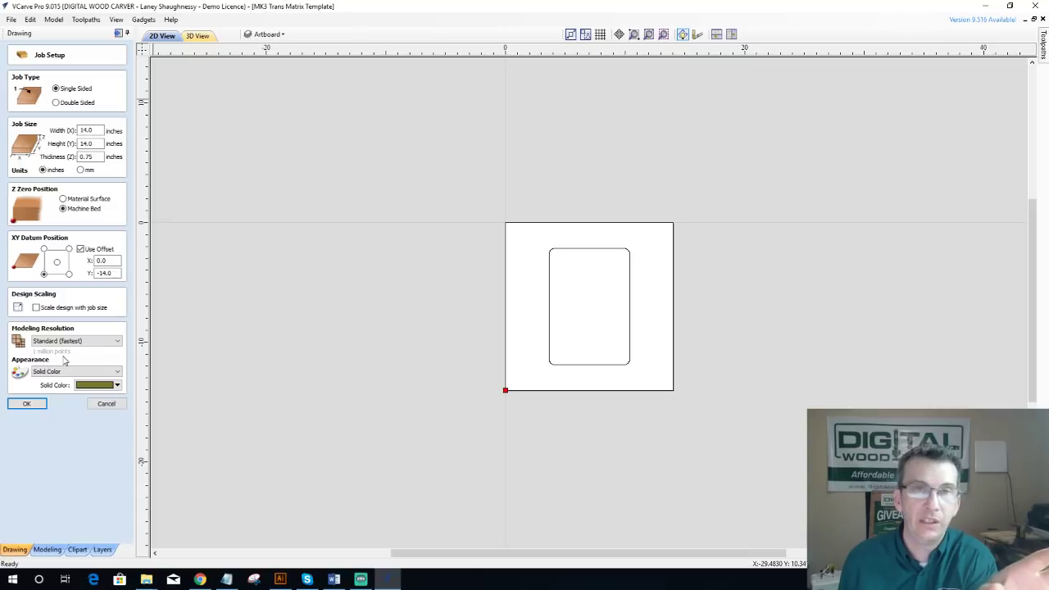
left_click(1034, 10)
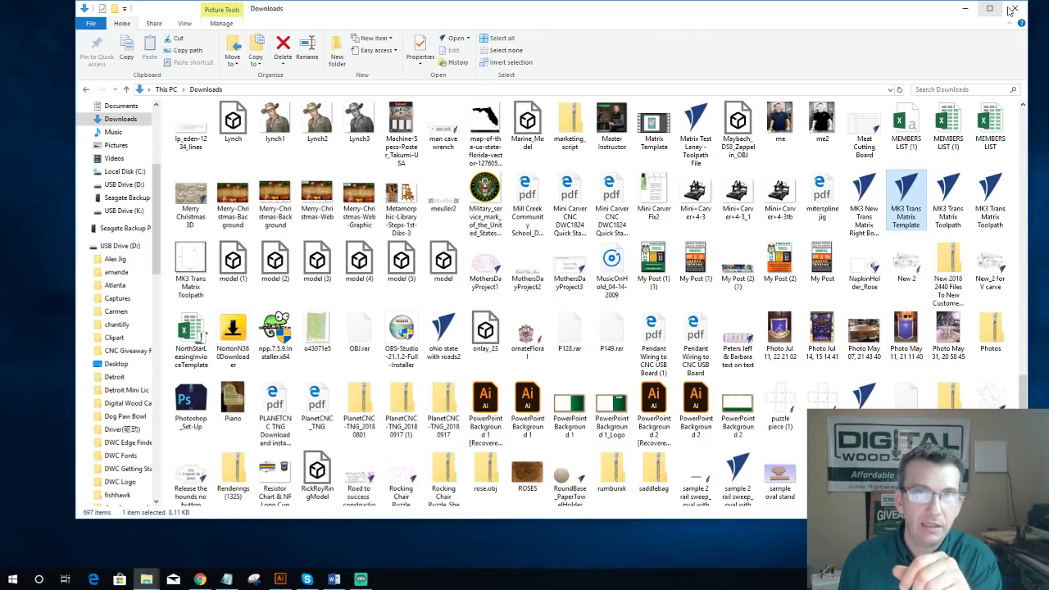
Step: Close File Explorer and launch VCarve Pro 9.5 from its Start menu folder
left_click(1012, 9)
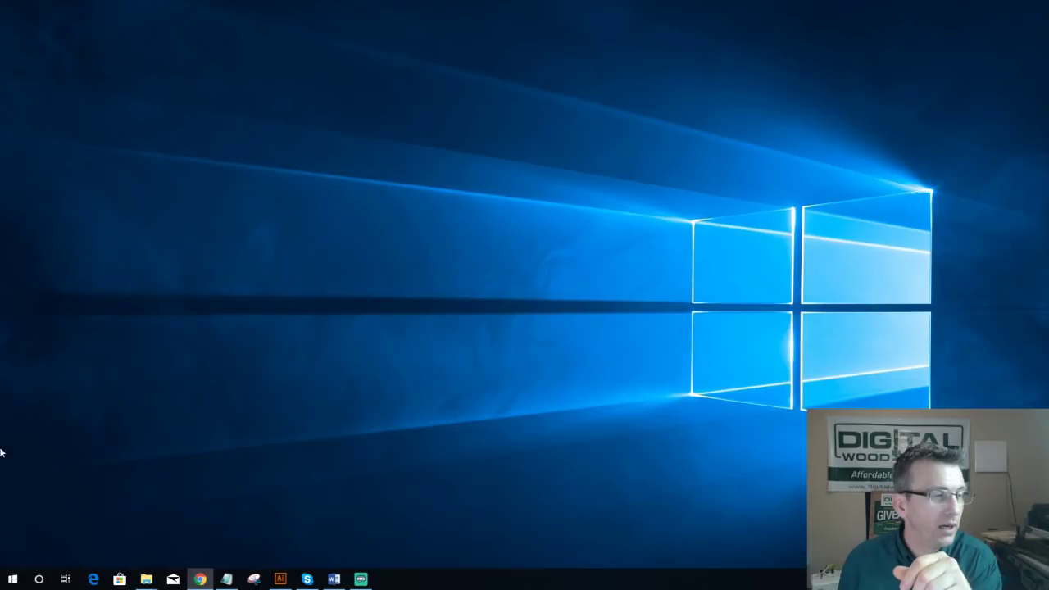
left_click(16, 580)
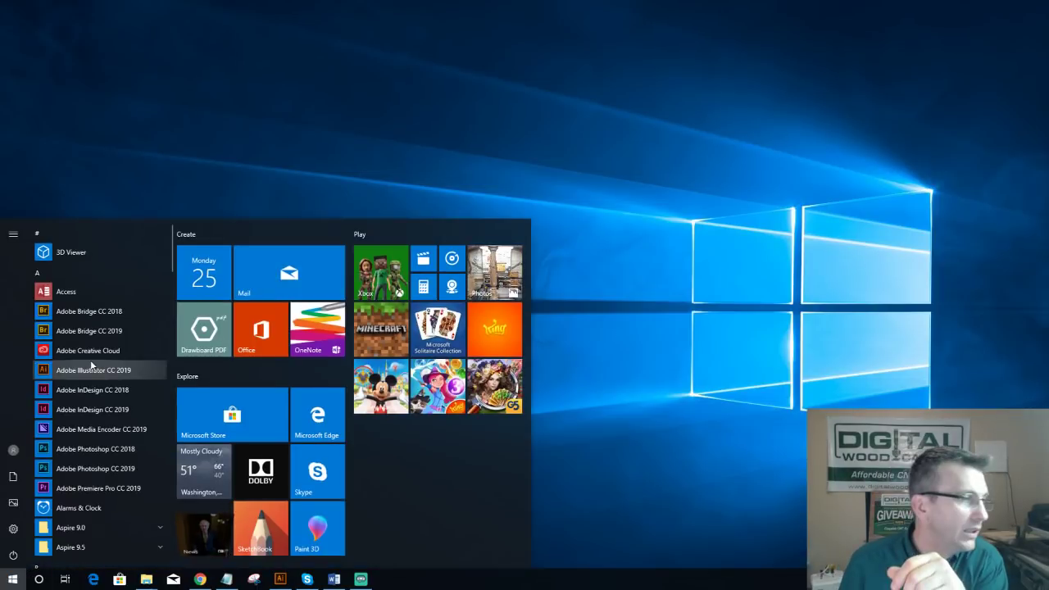
scroll(108, 446, "down", 20)
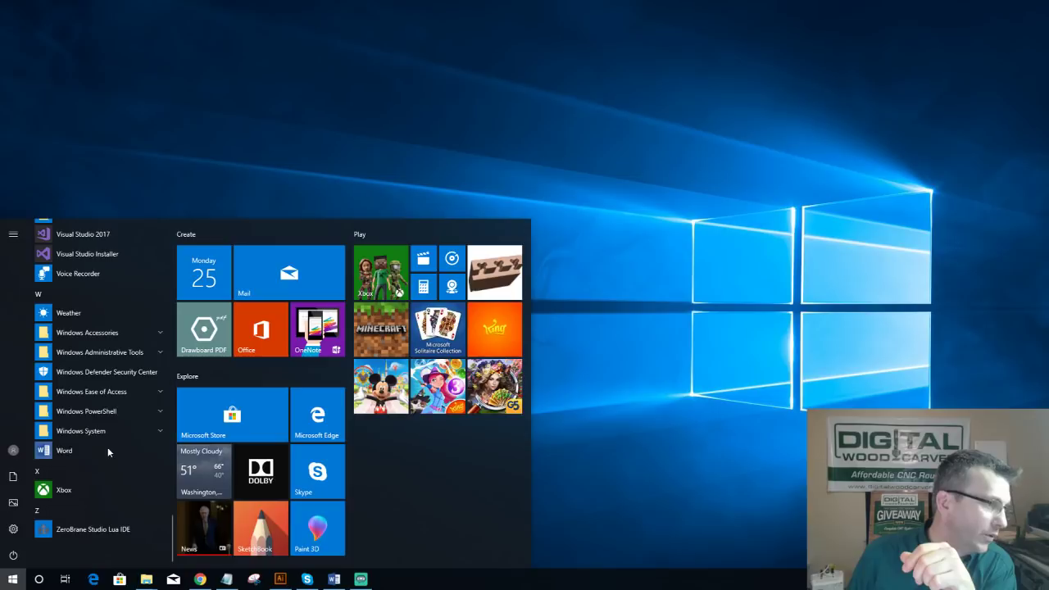
scroll(107, 447, "up", 3)
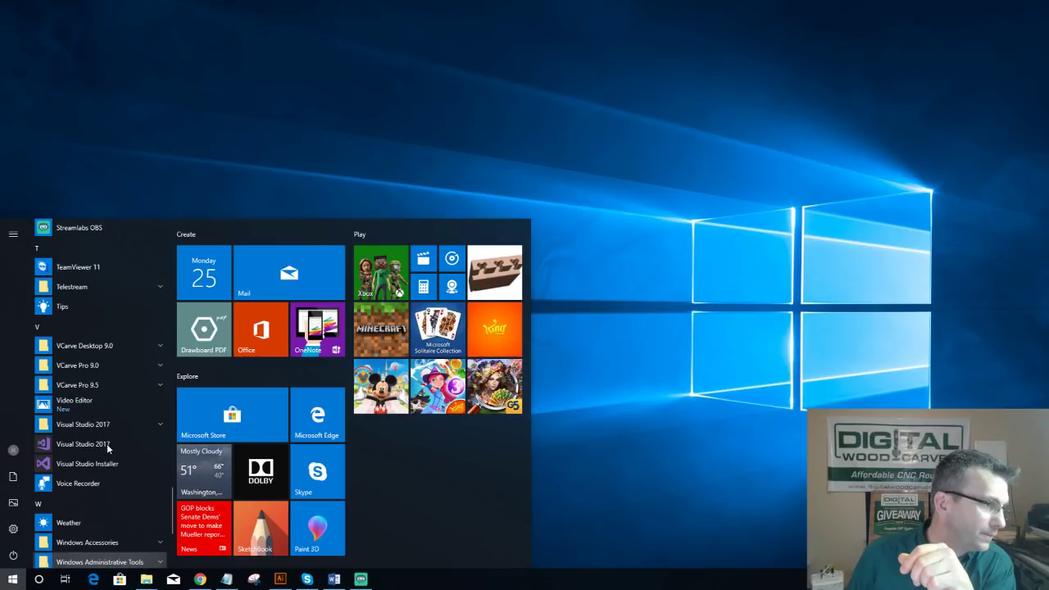
left_click(86, 388)
left_click(82, 408)
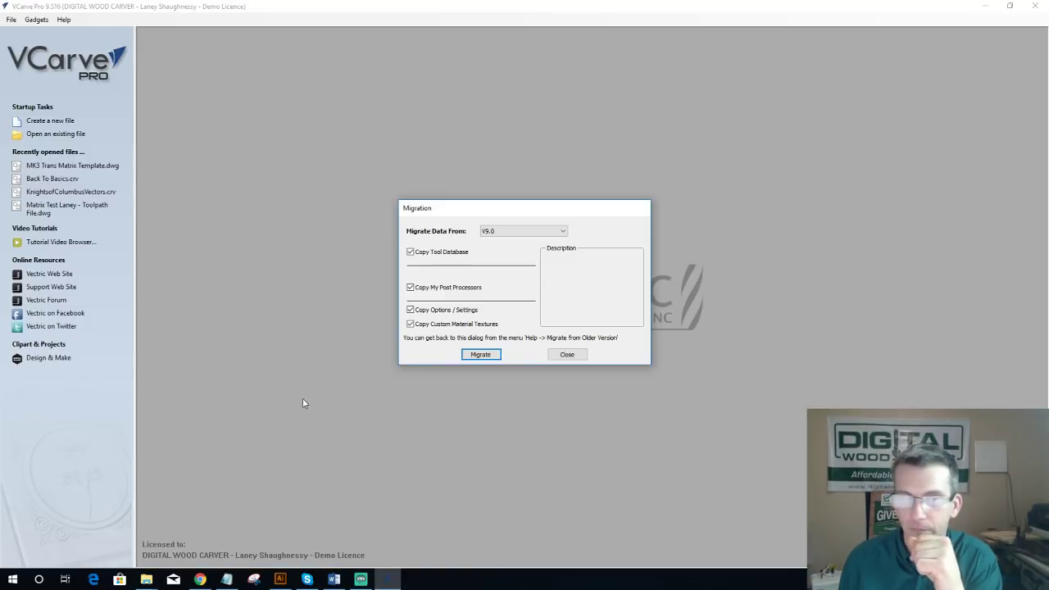
Step: Skip data migration and create a 15 × 5.5 × 0.75 inch single-sided job
left_click(565, 354)
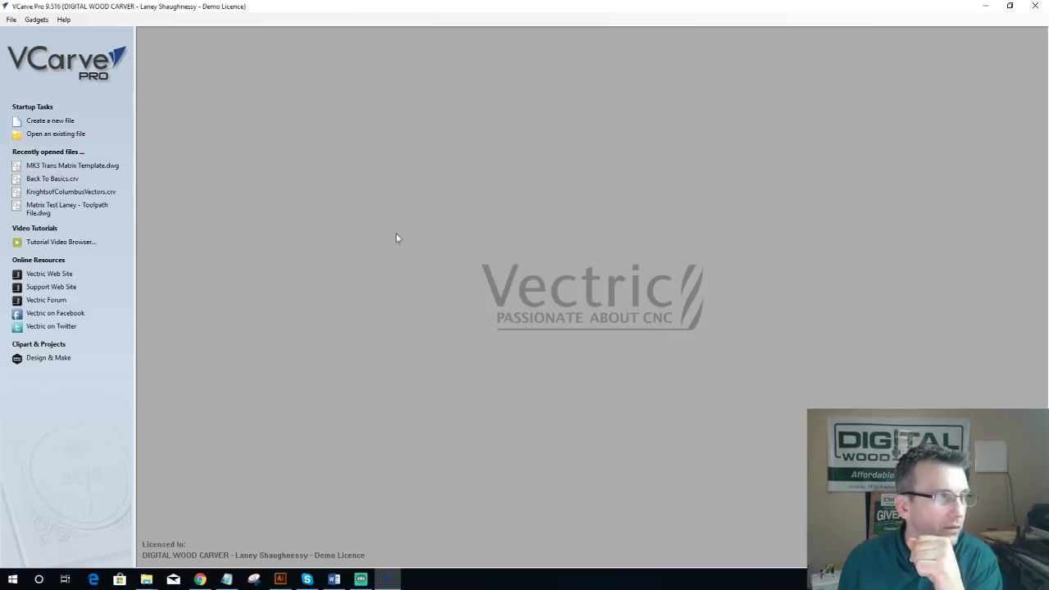
left_click(51, 121)
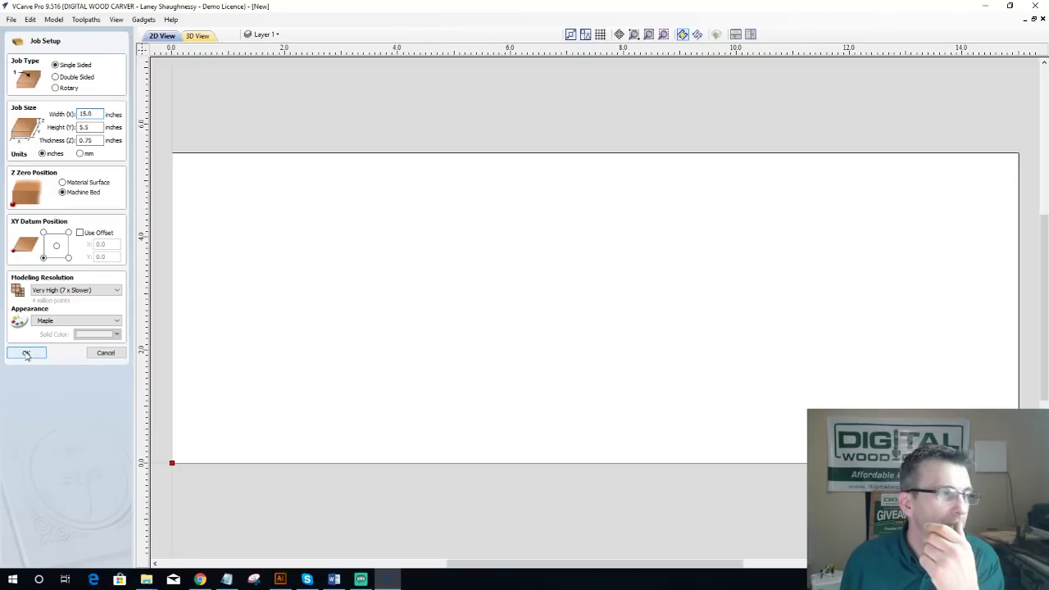
left_click(27, 353)
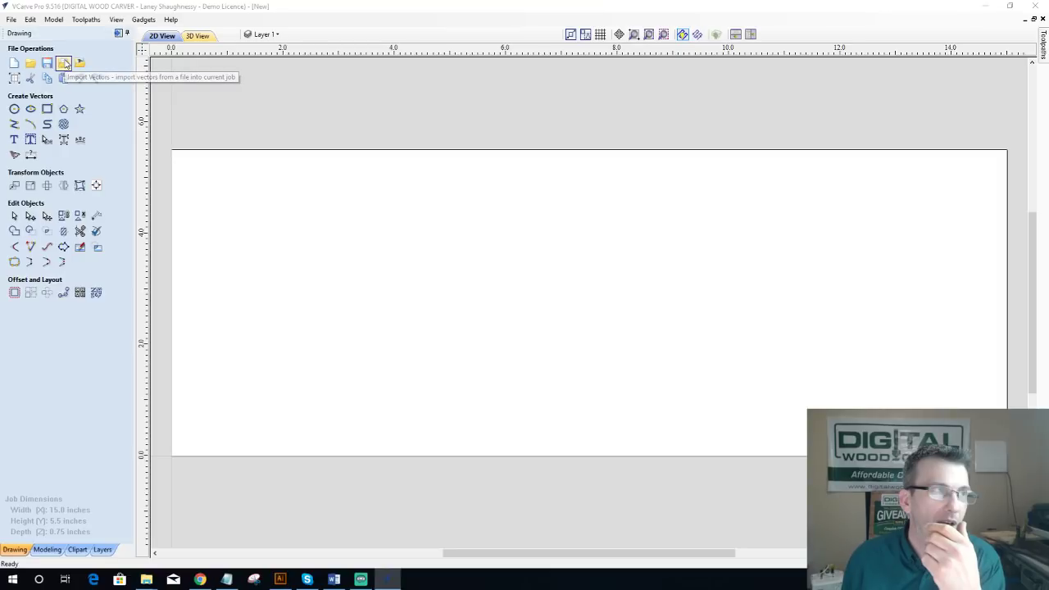
Step: Import the MK3 Trans Matrix Template vectors from the Downloads folder
left_click(64, 63)
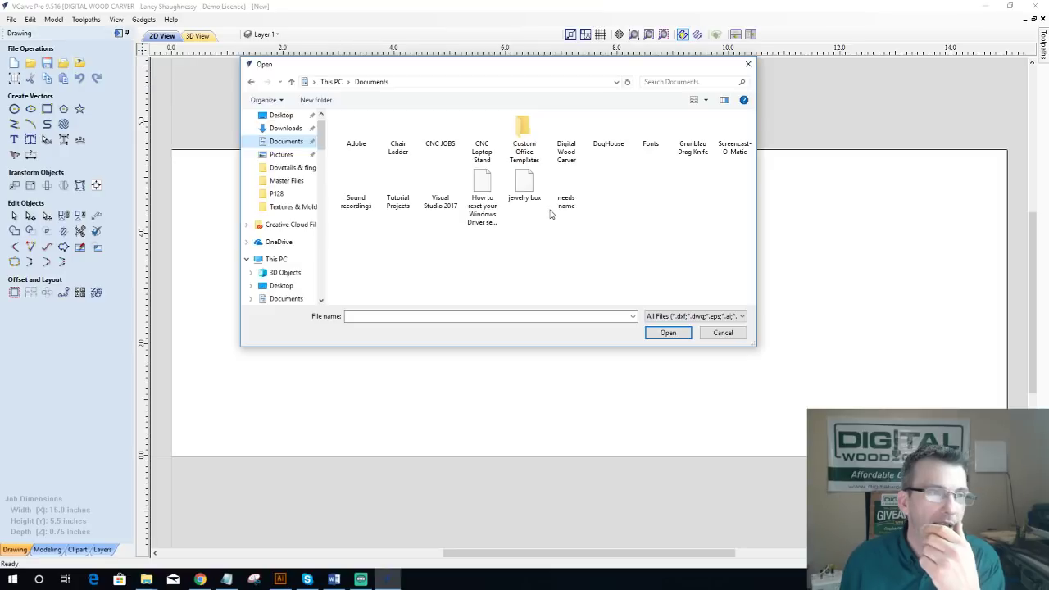
left_click(285, 129)
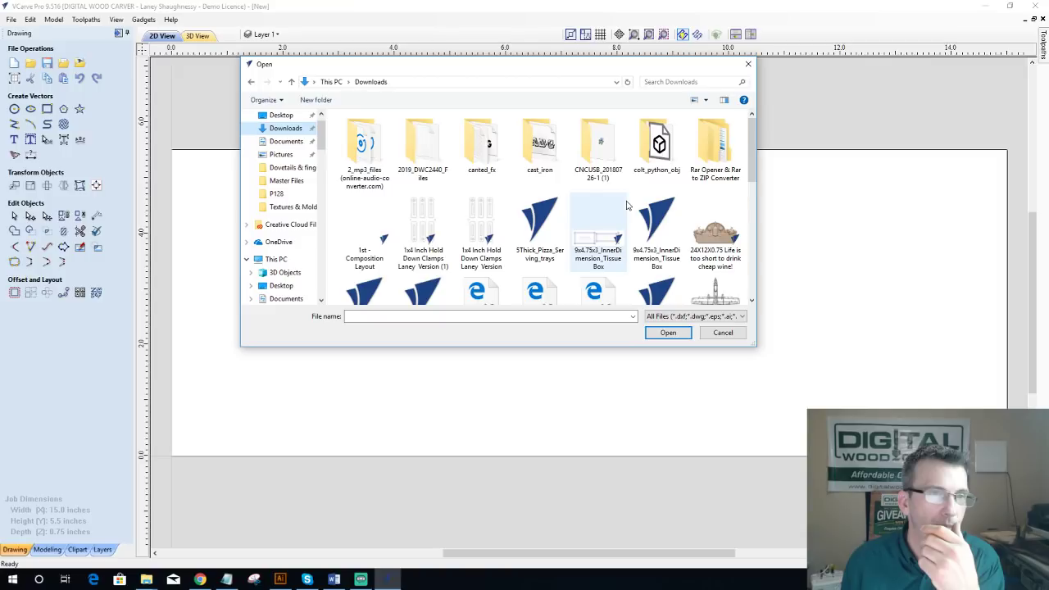
scroll(629, 208, "down", 5)
scroll(635, 217, "down", 5)
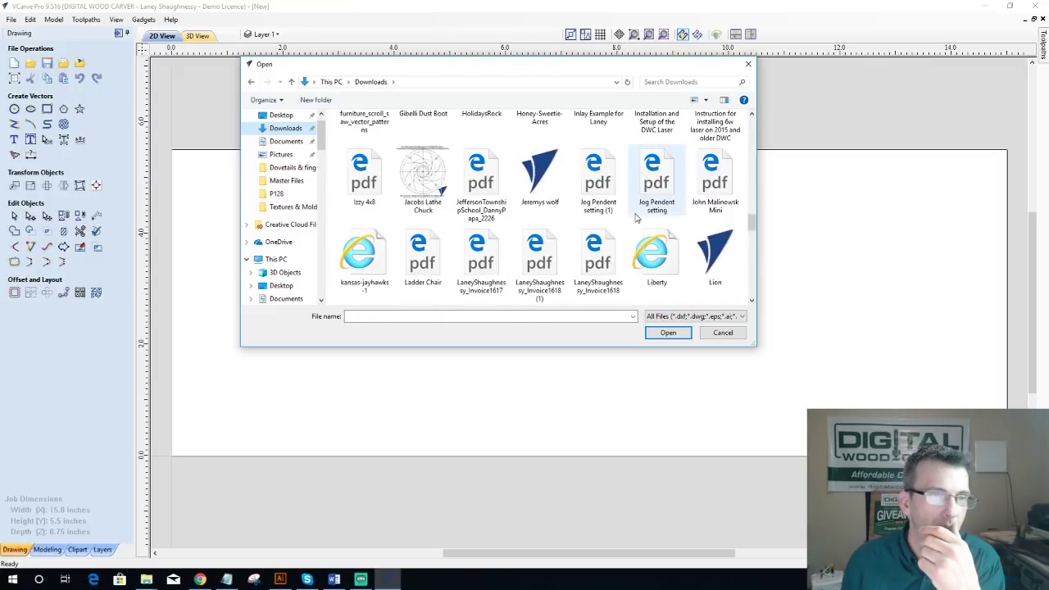
scroll(635, 217, "down", 5)
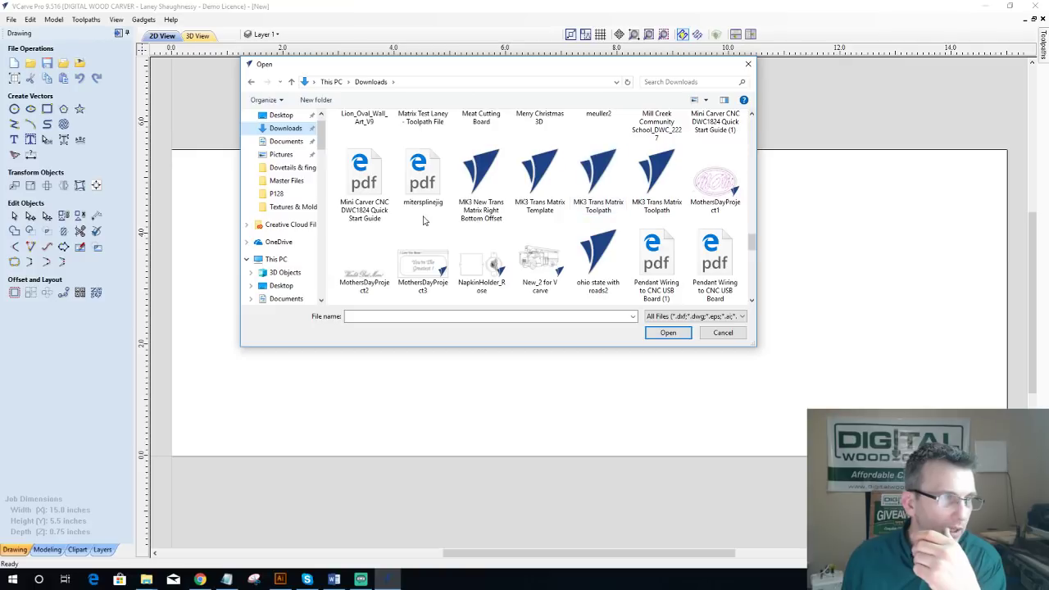
scroll(573, 223, "up", 1)
scroll(574, 223, "up", 2)
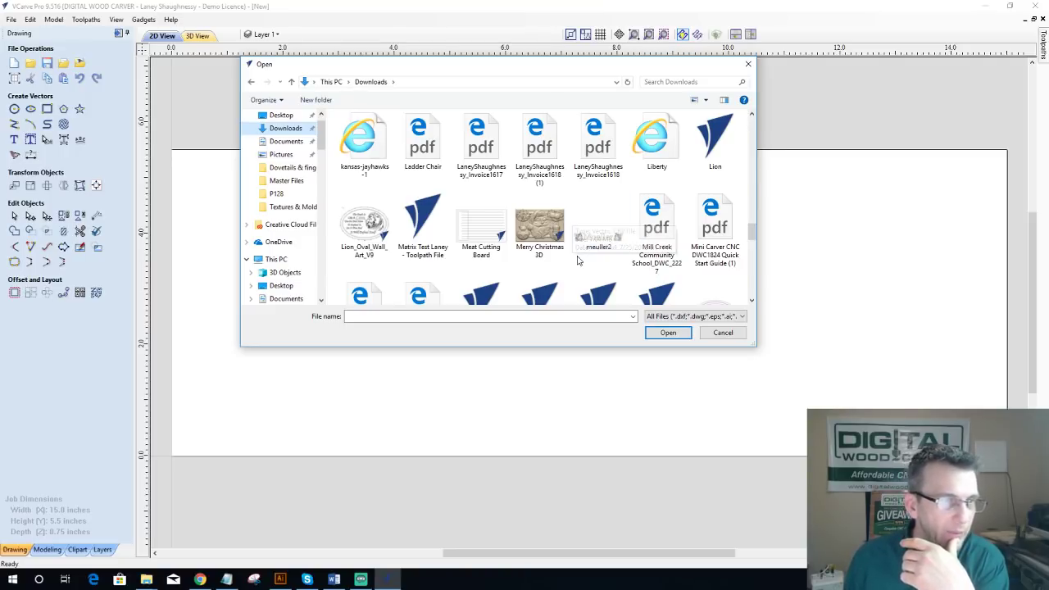
scroll(578, 260, "down", 1)
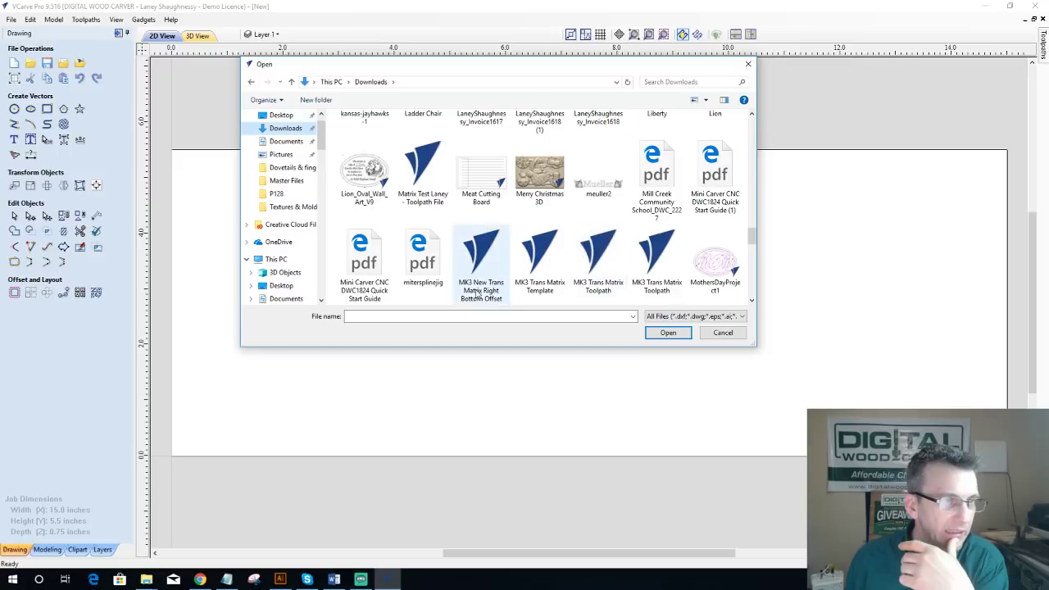
double_click(536, 262)
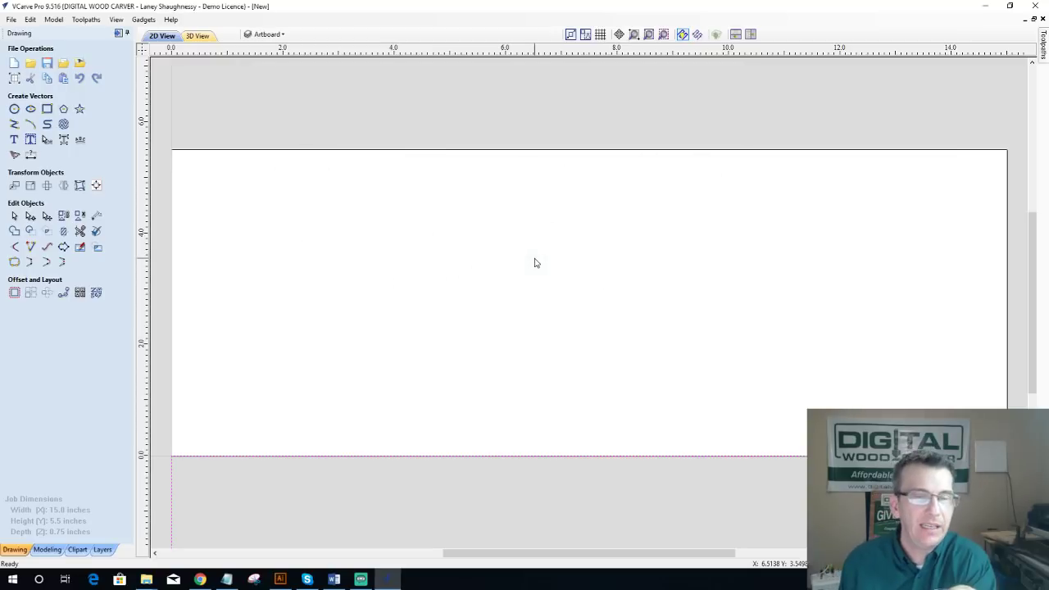
Step: Review the Job Setup settings and leave them unchanged
scroll(536, 262, "down", 5)
scroll(573, 325, "up", 3)
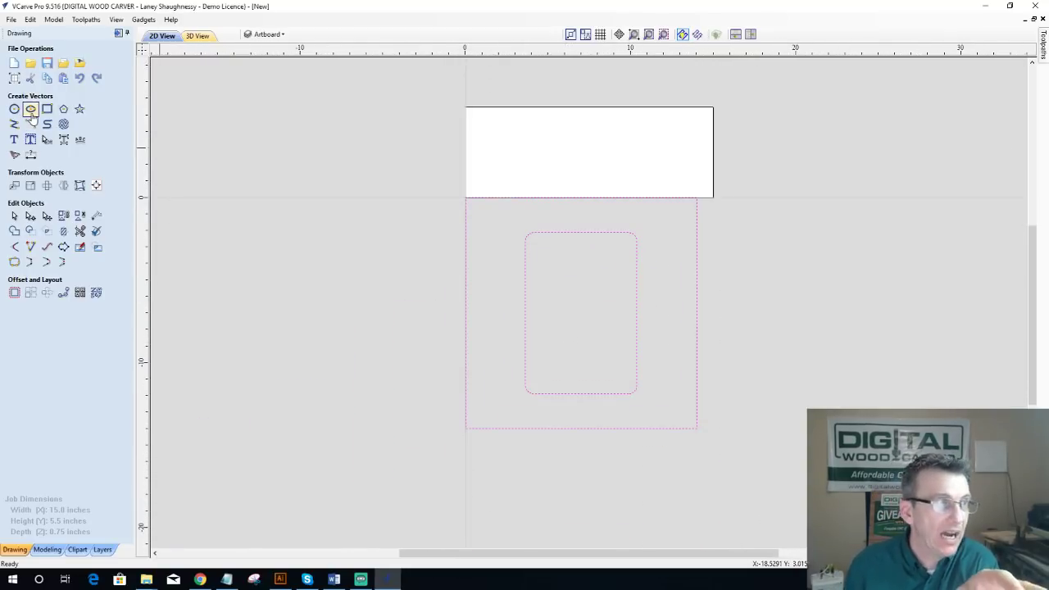
left_click(14, 78)
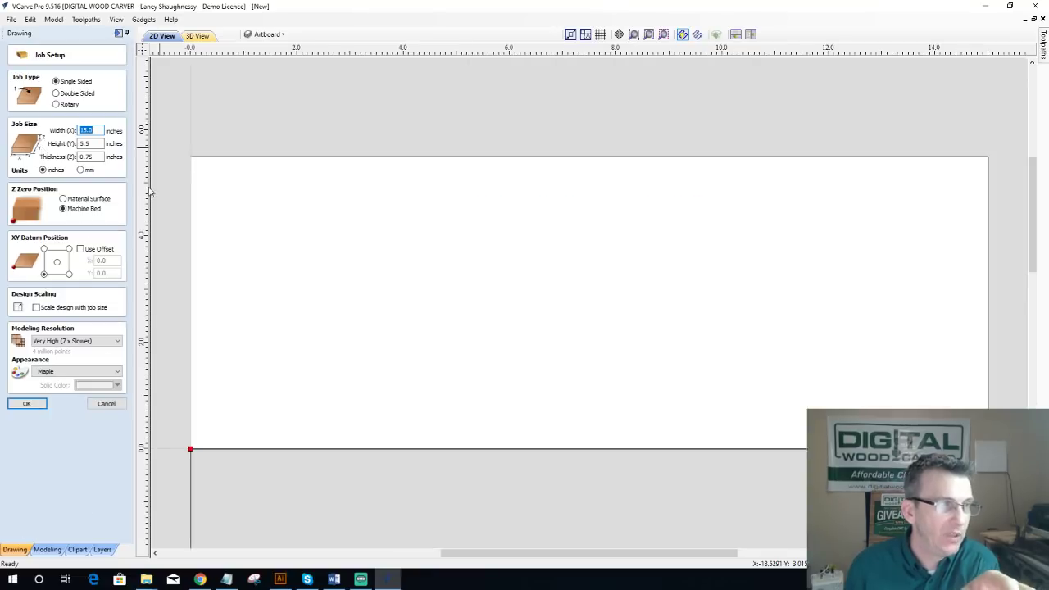
left_click_drag(106, 403, 175, 407)
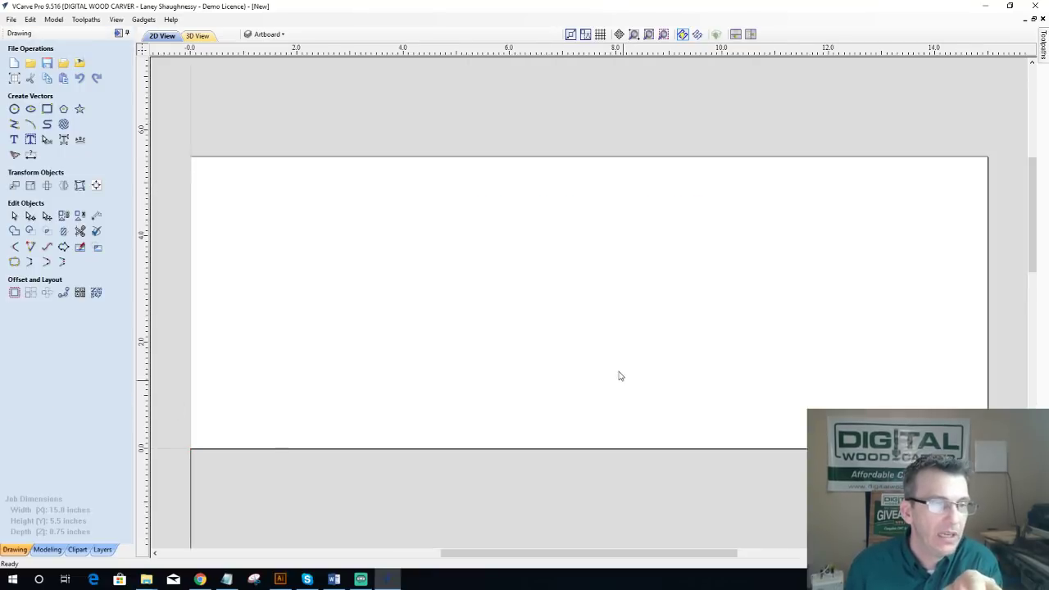
scroll(618, 374, "down", 5)
scroll(591, 405, "up", 4)
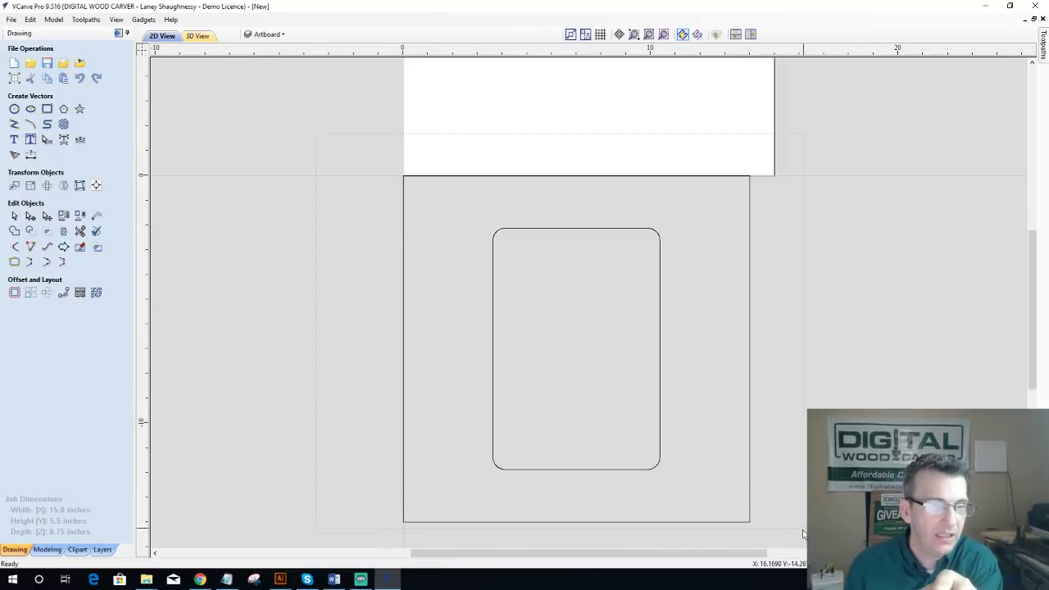
Step: Scale the template rectangles down and move them into the job's right end
key("ctrl+a")
scroll(770, 428, "down", 2)
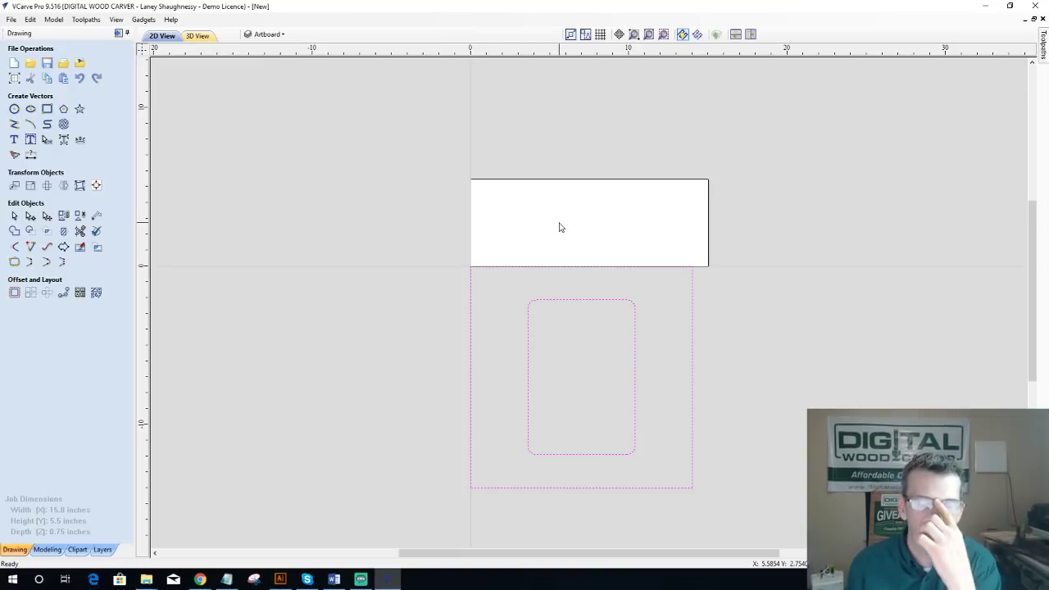
left_click(508, 267)
left_click_drag(466, 260, 638, 432)
left_click_drag(666, 467, 667, 221)
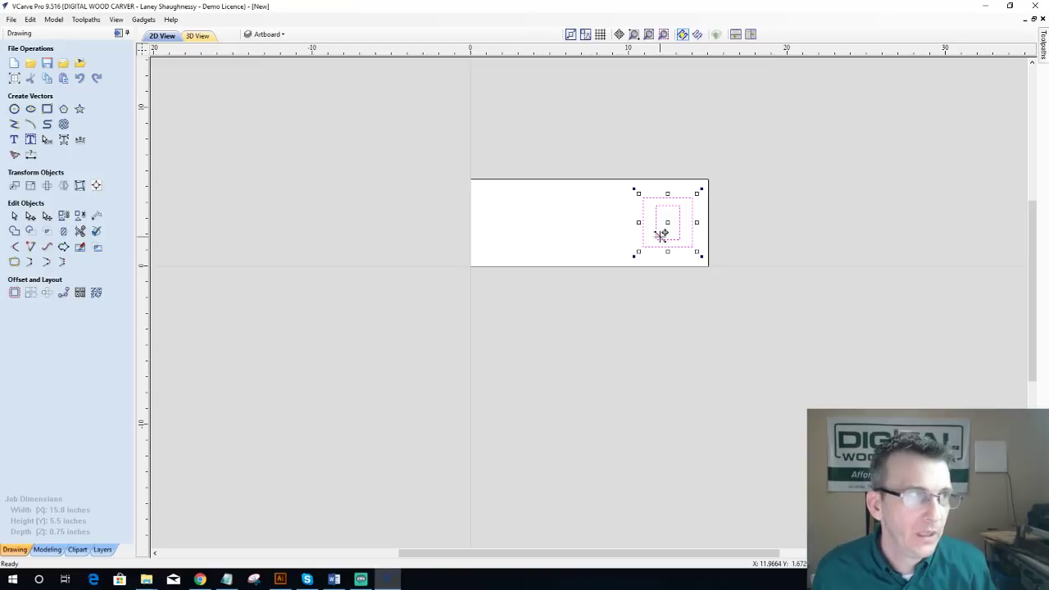
left_click(65, 62)
left_click(64, 64)
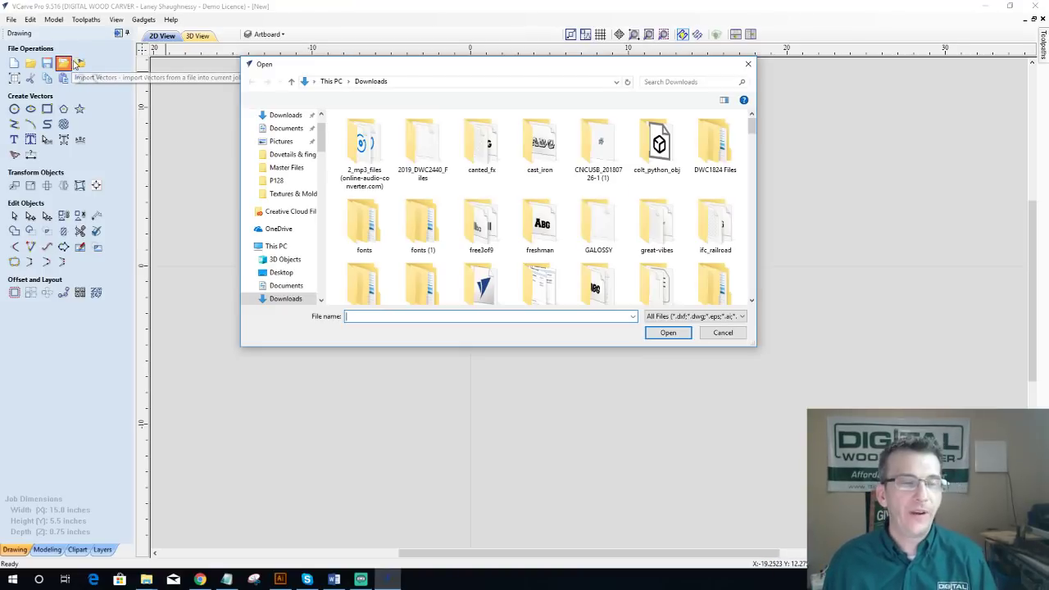
left_click(738, 316)
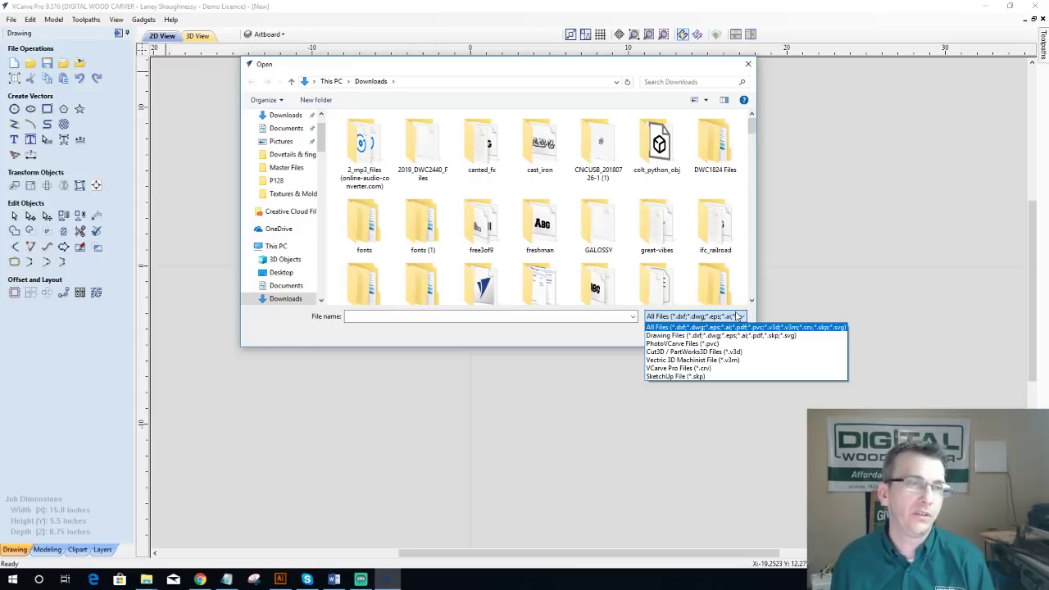
left_click(745, 64)
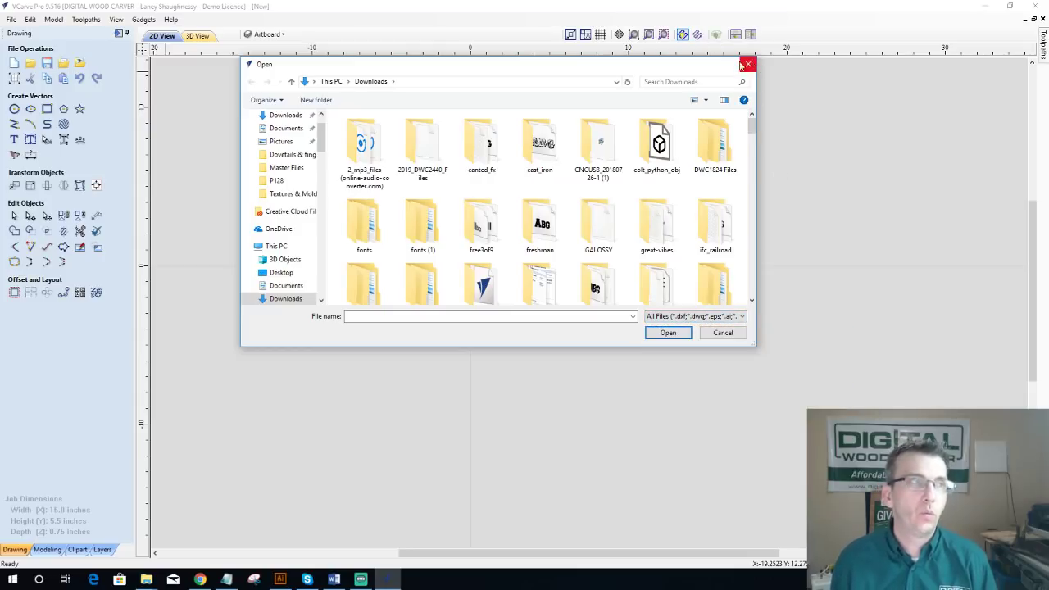
left_click(722, 332)
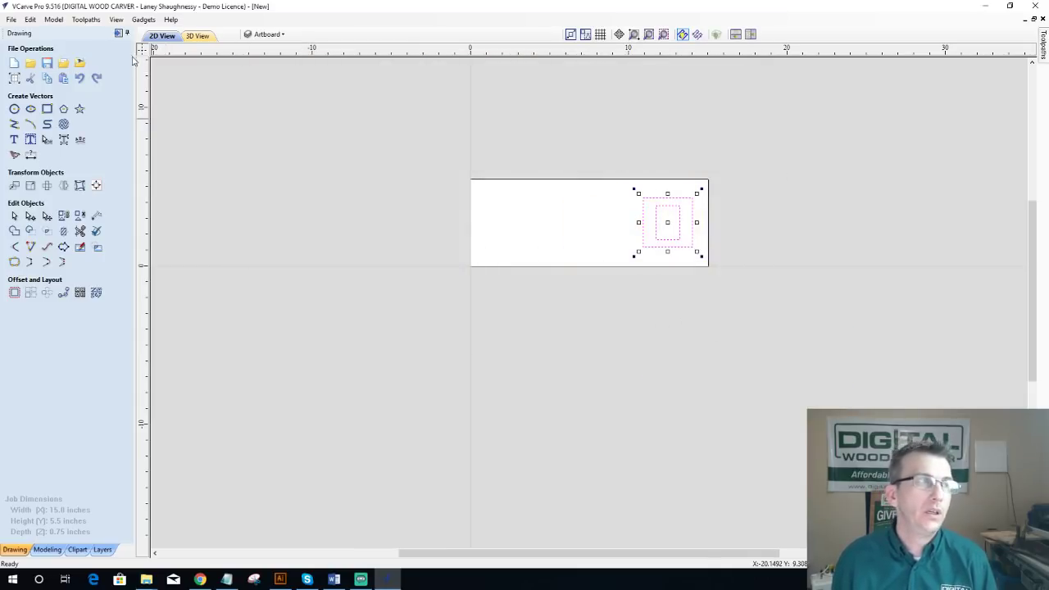
Step: Import the jumping bass image from Desktop > Textures & Molding as a bitmap
left_click(79, 63)
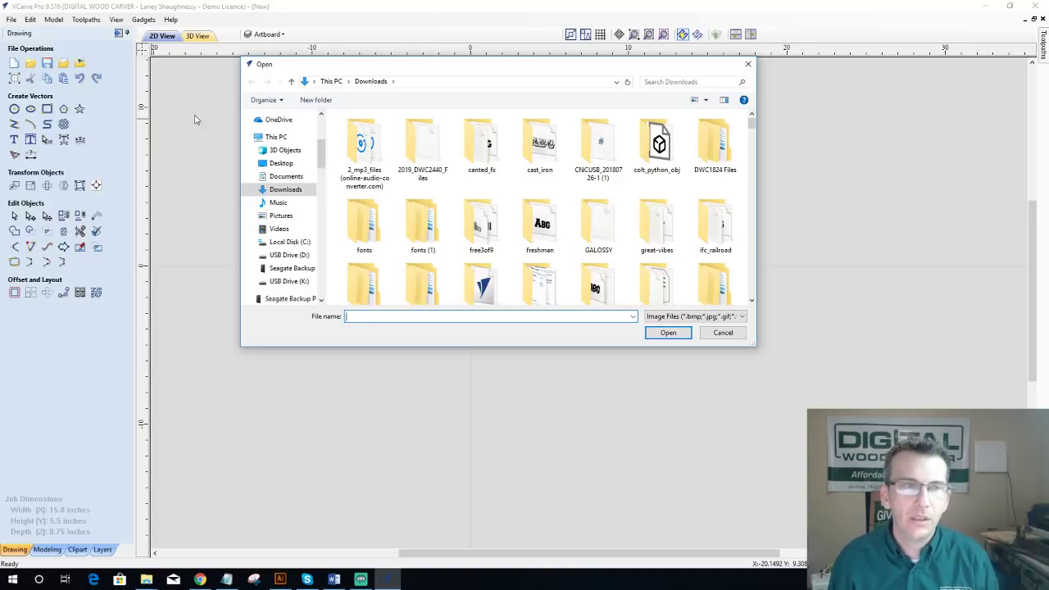
scroll(575, 220, "down", 5)
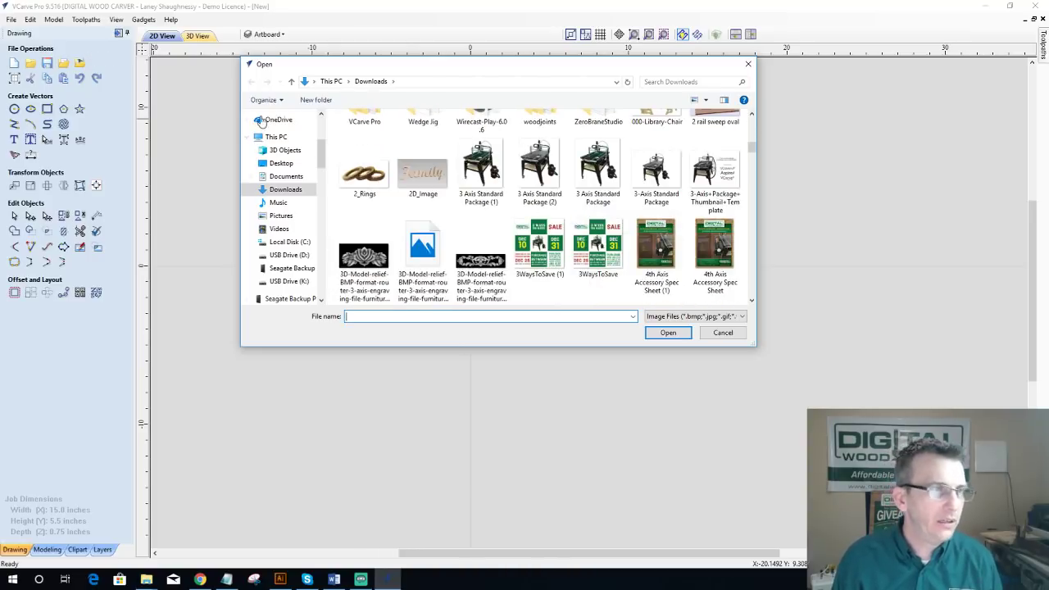
left_click(281, 164)
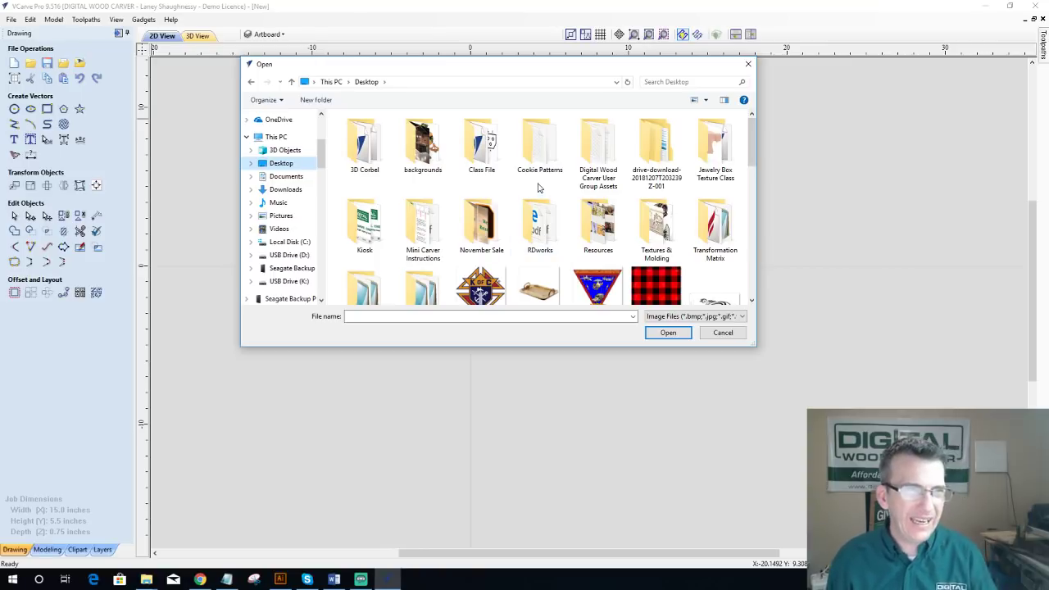
double_click(656, 225)
left_click(418, 146)
double_click(422, 145)
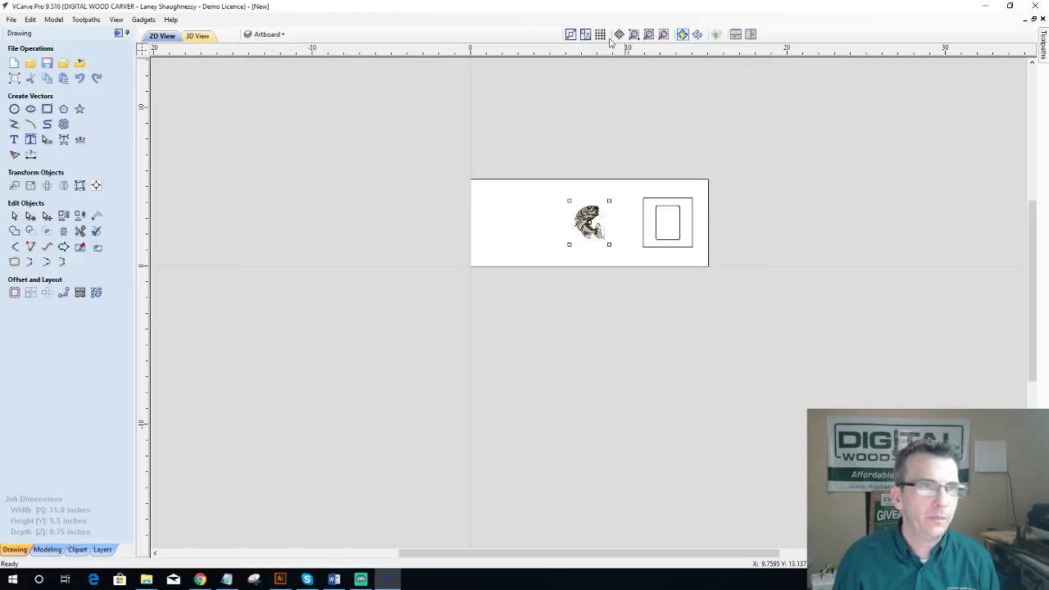
Step: Trace the bass bitmap with 0% Bitmap Fading and Noise Filter 9
left_click(664, 34)
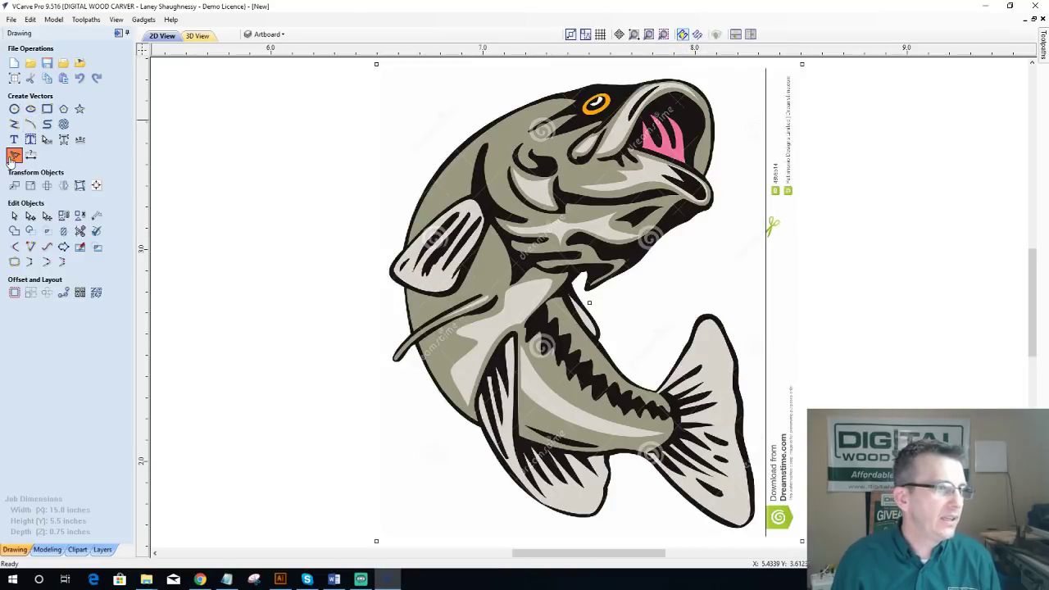
left_click(14, 154)
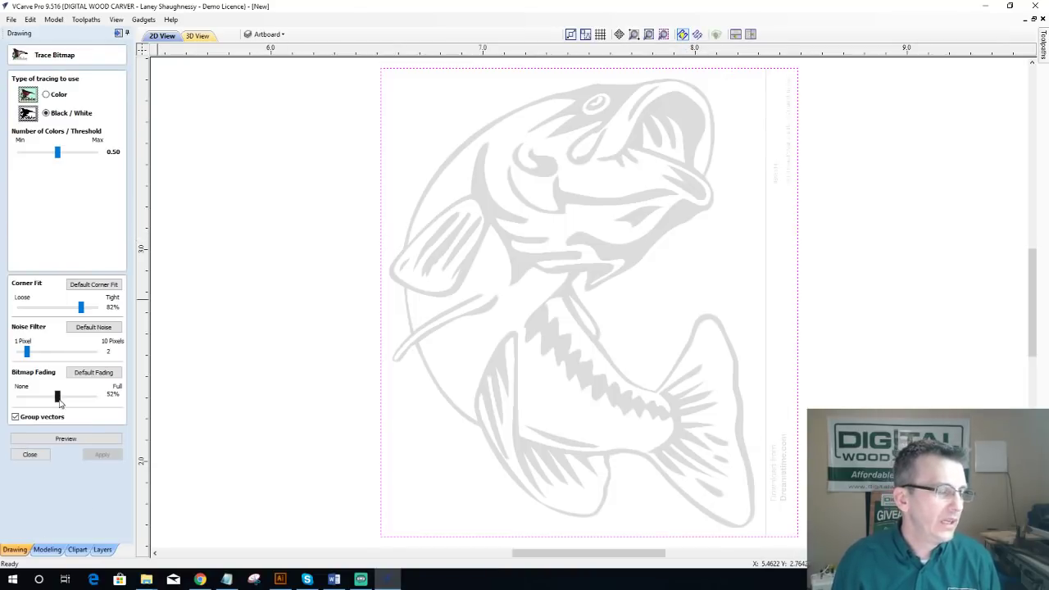
left_click_drag(57, 395, 6, 396)
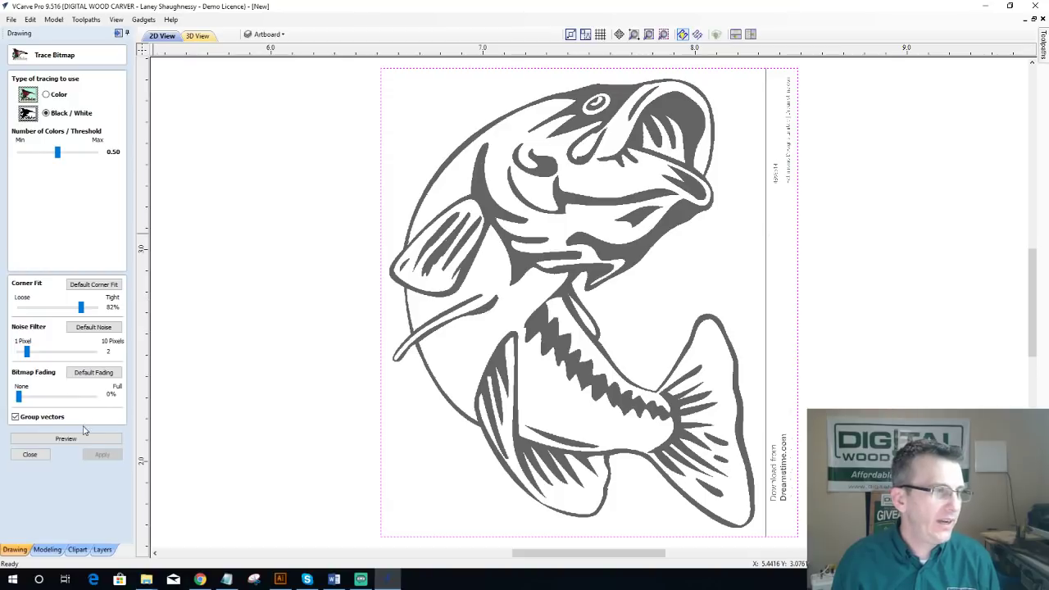
left_click_drag(26, 351, 85, 351)
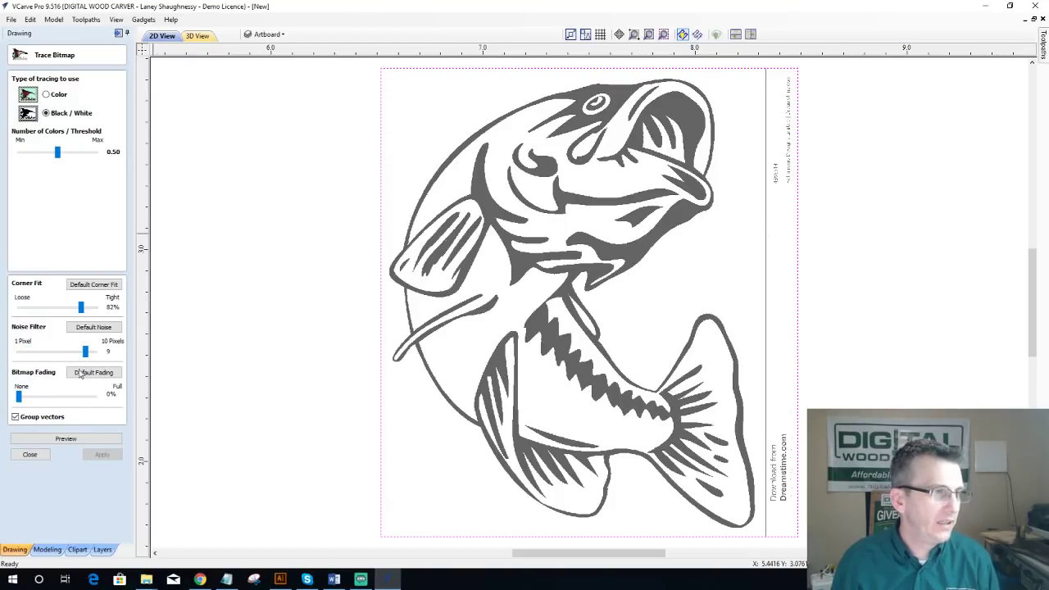
left_click(67, 440)
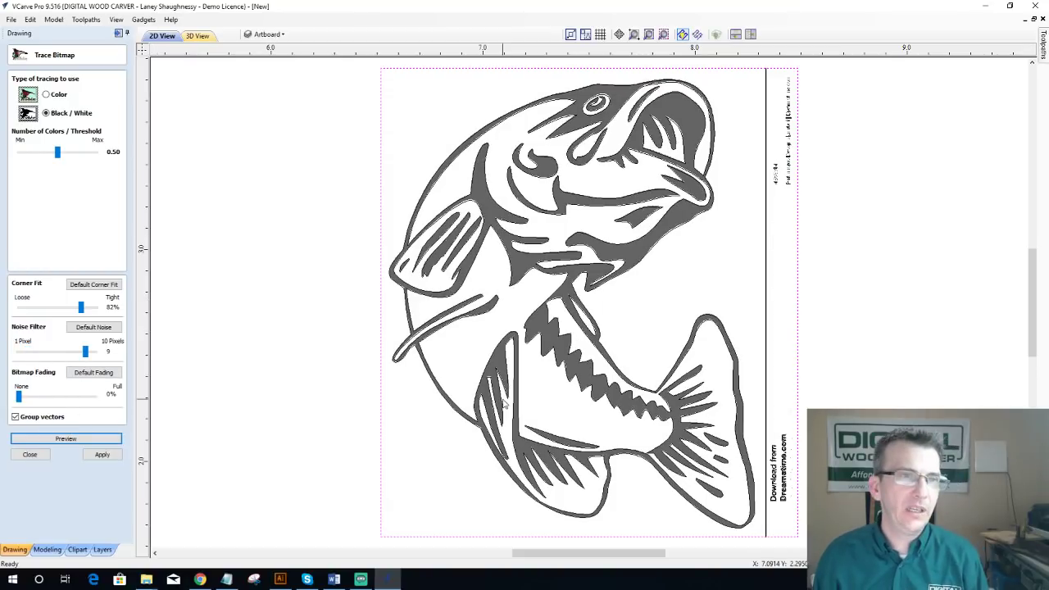
left_click(271, 35)
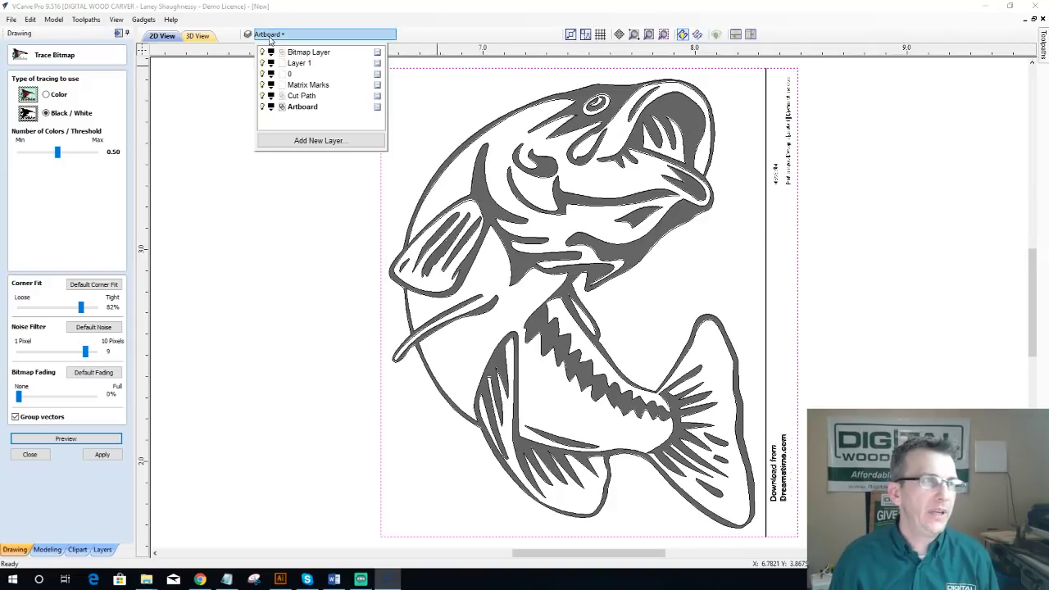
left_click(98, 455)
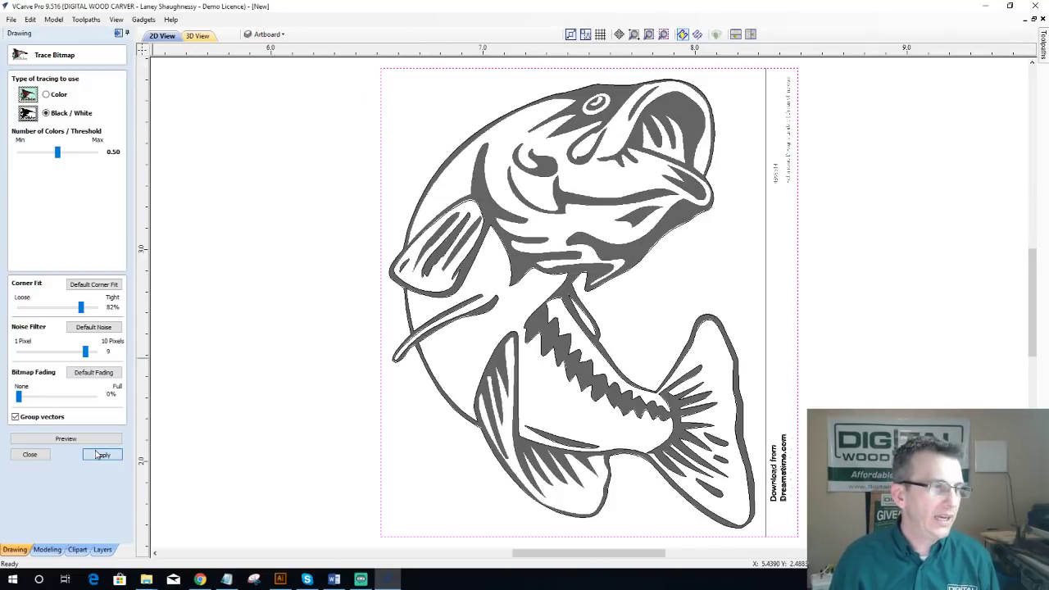
Step: Hide the Bitmap Layer, close Trace Bitmap, and select the stray line and text
left_click(267, 35)
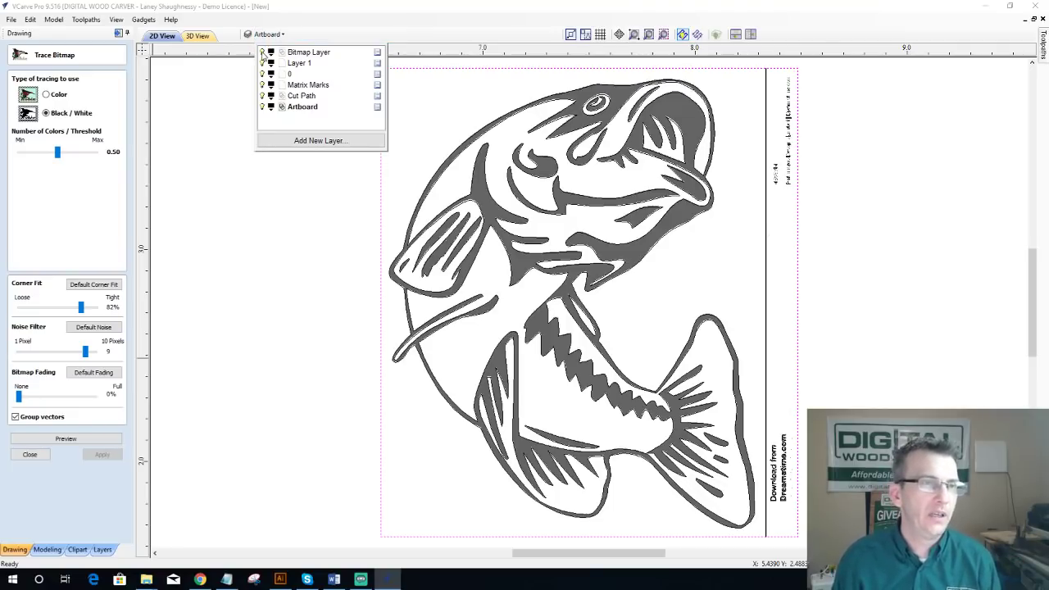
left_click(262, 51)
left_click(472, 180)
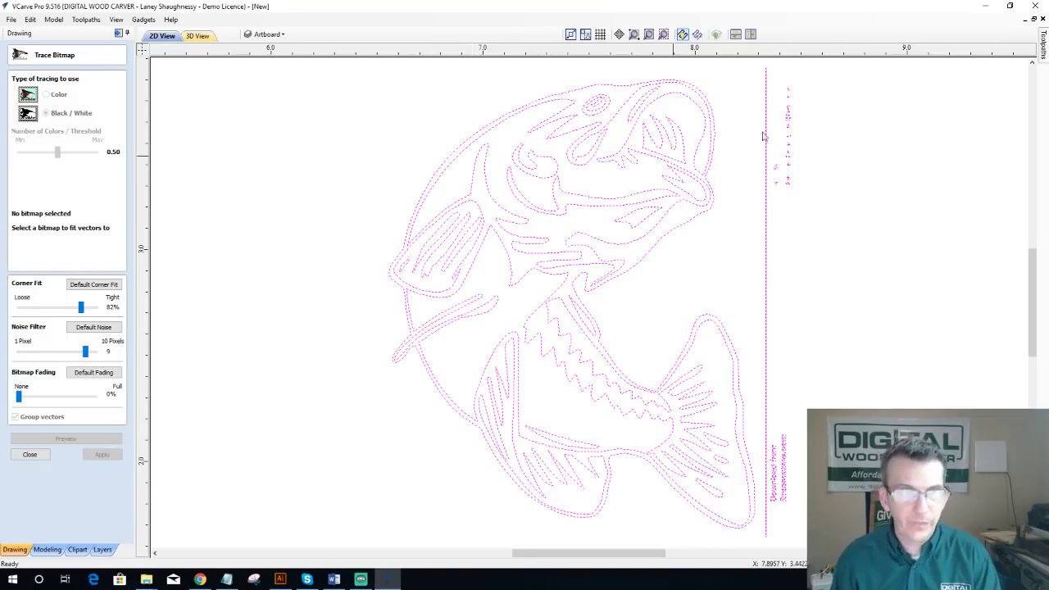
scroll(795, 159, "down", 2)
left_click(29, 456)
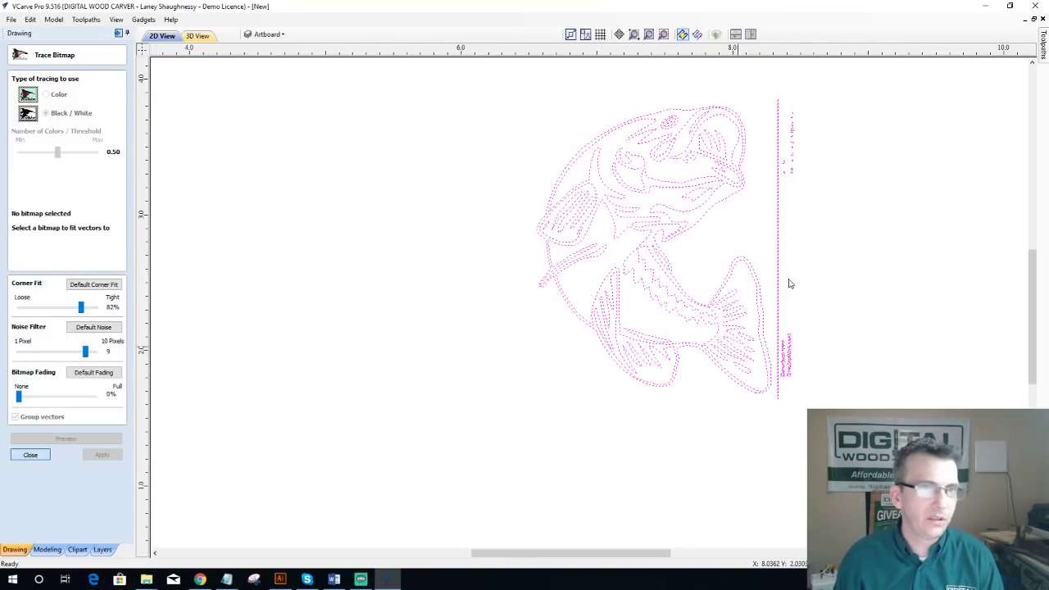
mouse_move(768, 83)
left_mouse_down()
mouse_move(824, 145)
mouse_move(829, 373)
left_mouse_up()
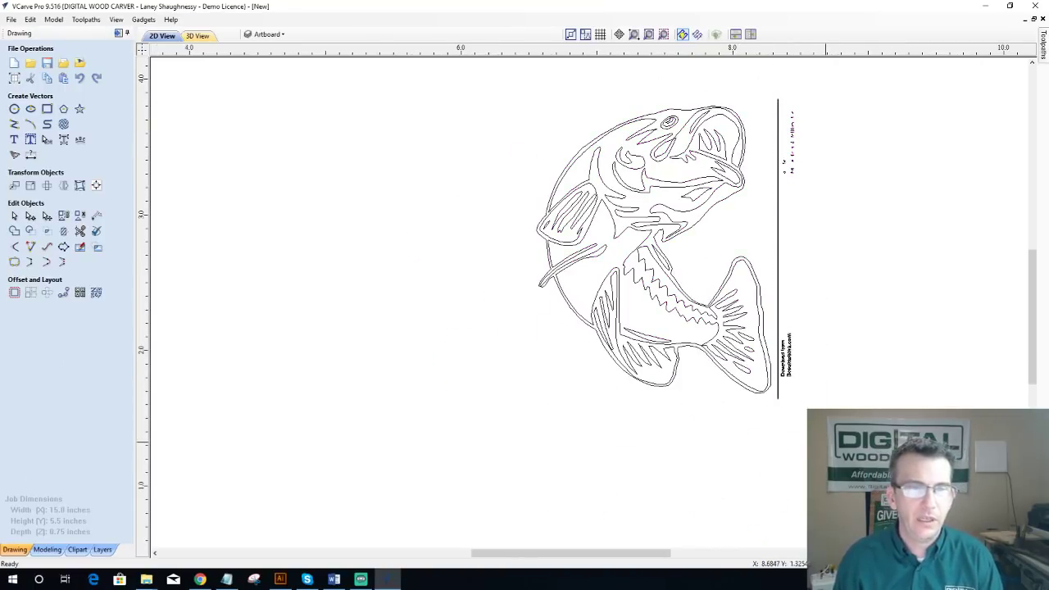
Step: Delete the stray line and download text beside the fish
key("Delete")
scroll(720, 384, "down", 2)
scroll(720, 385, "down", 1)
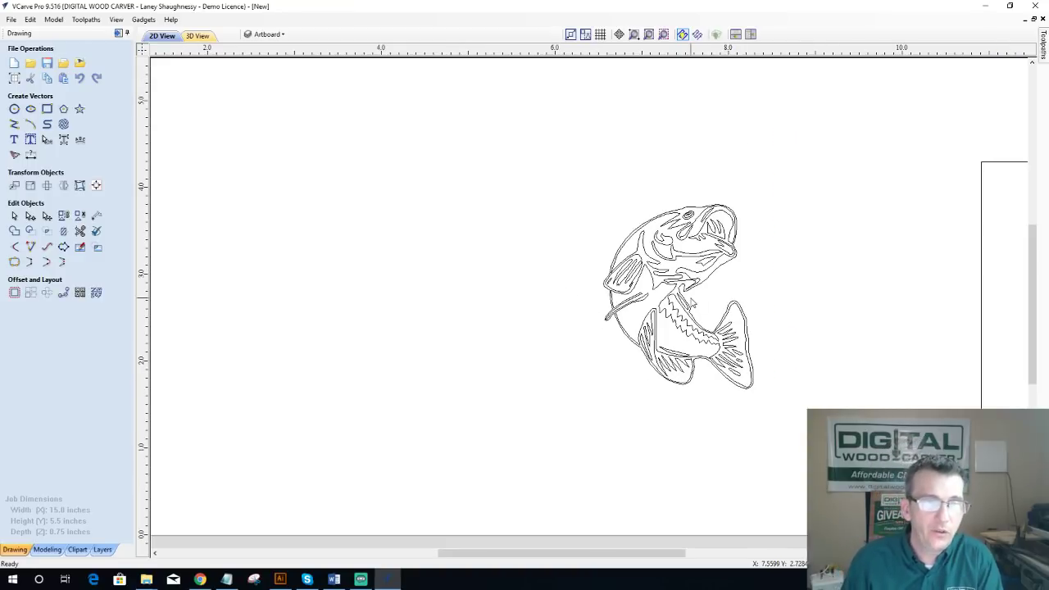
Step: Scale the fish outlines to fit the material height, then reselect the whole fish
left_click(709, 336)
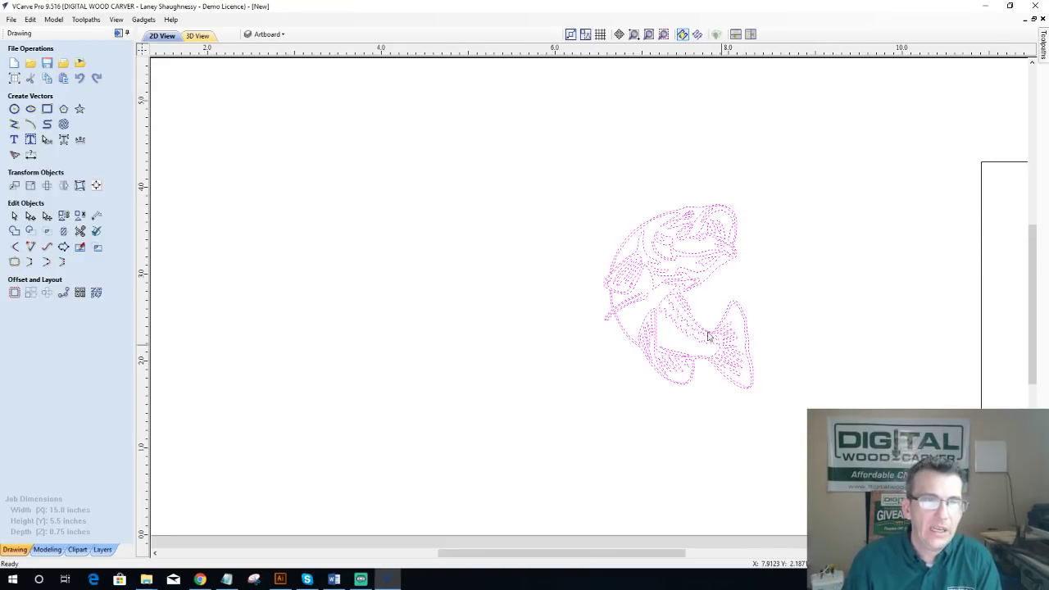
left_click(659, 272)
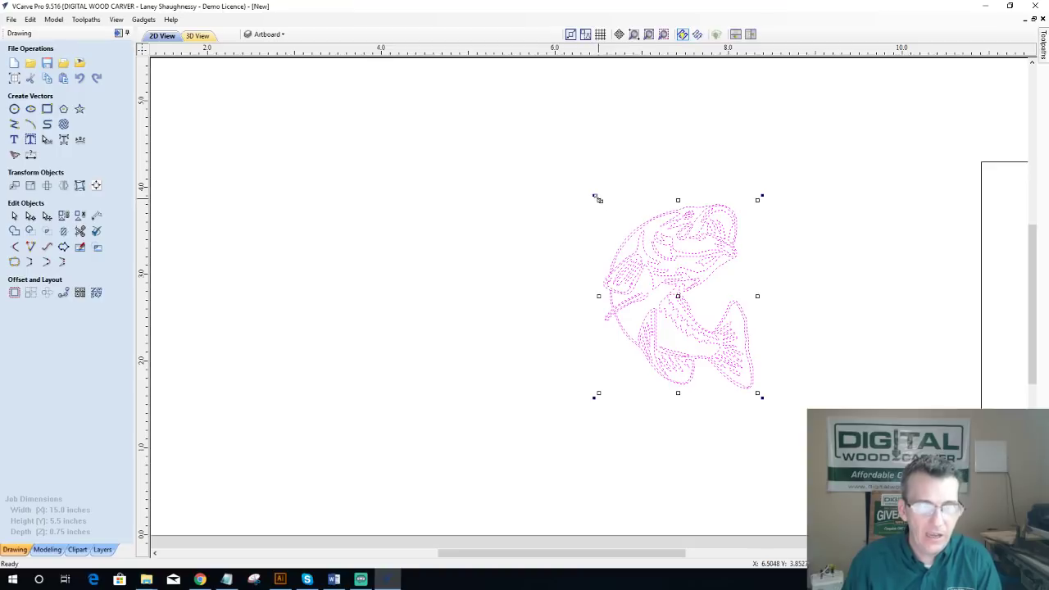
left_click_drag(597, 198, 470, 79)
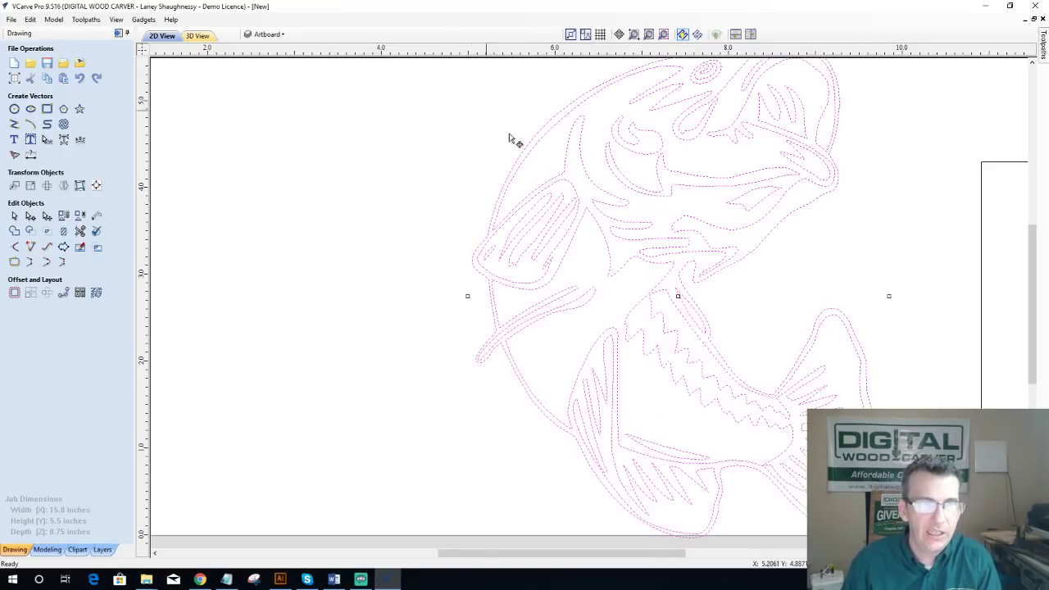
scroll(548, 182, "down", 1)
scroll(547, 182, "down", 1)
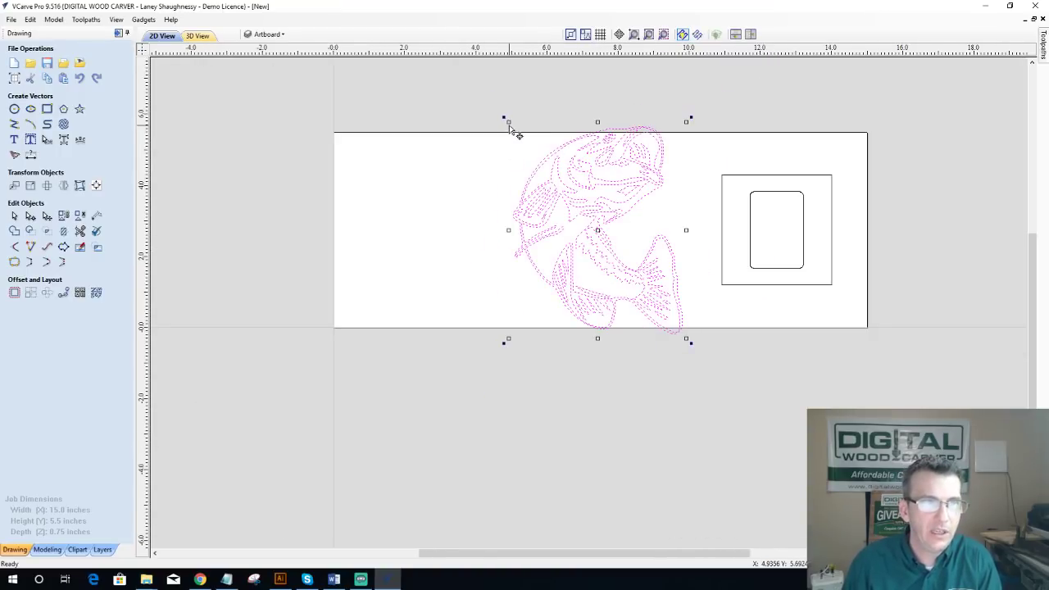
left_click_drag(512, 126, 552, 178)
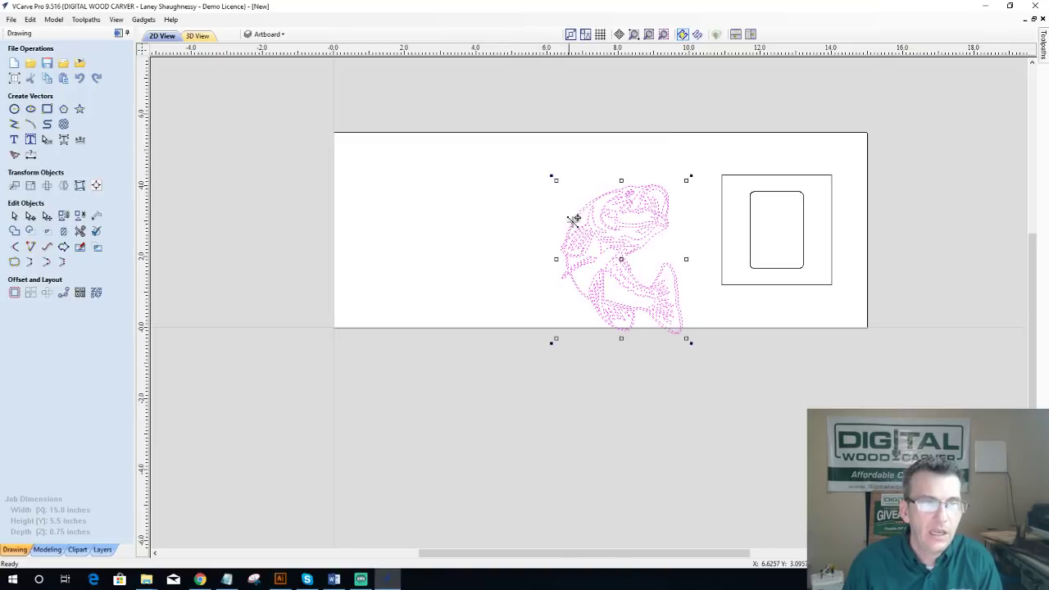
left_click(472, 143)
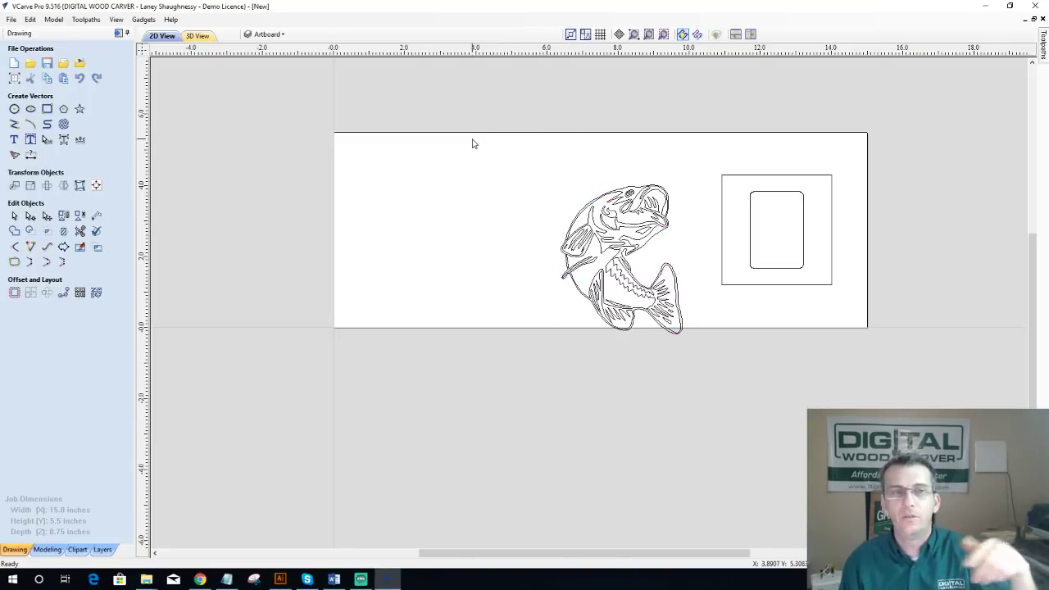
left_click_drag(517, 167, 716, 402)
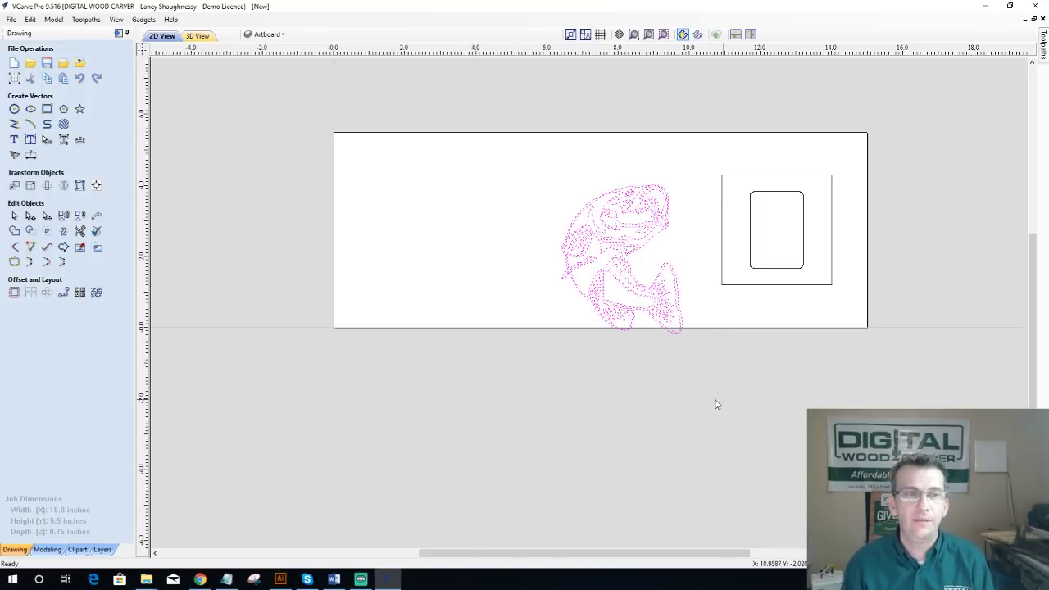
Step: Start a DXF export of the fish vectors and browse to the Seagate Backup Plus drive
left_click(7, 20)
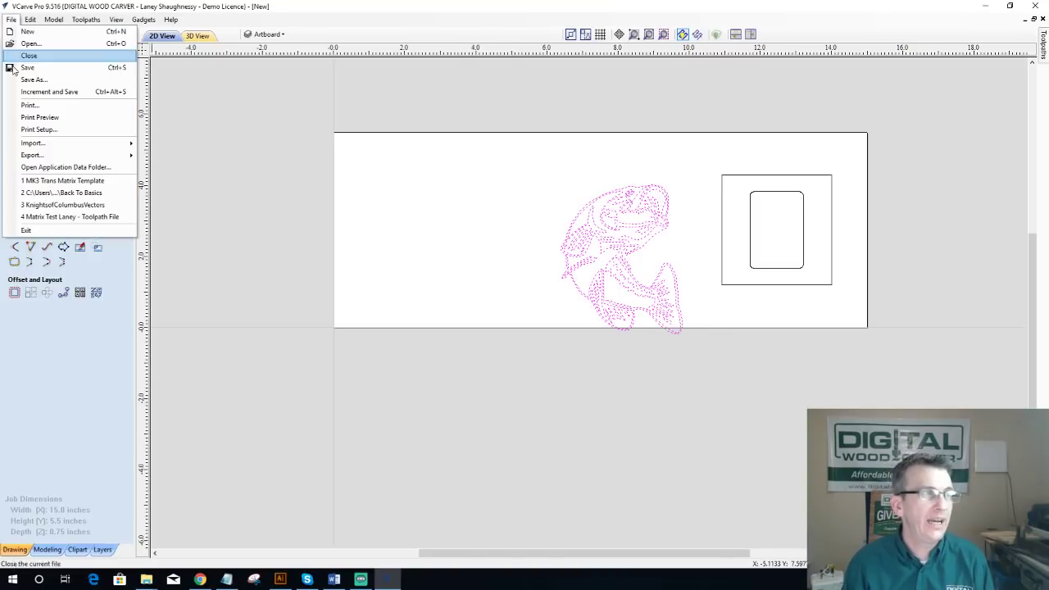
mouse_move(21, 155)
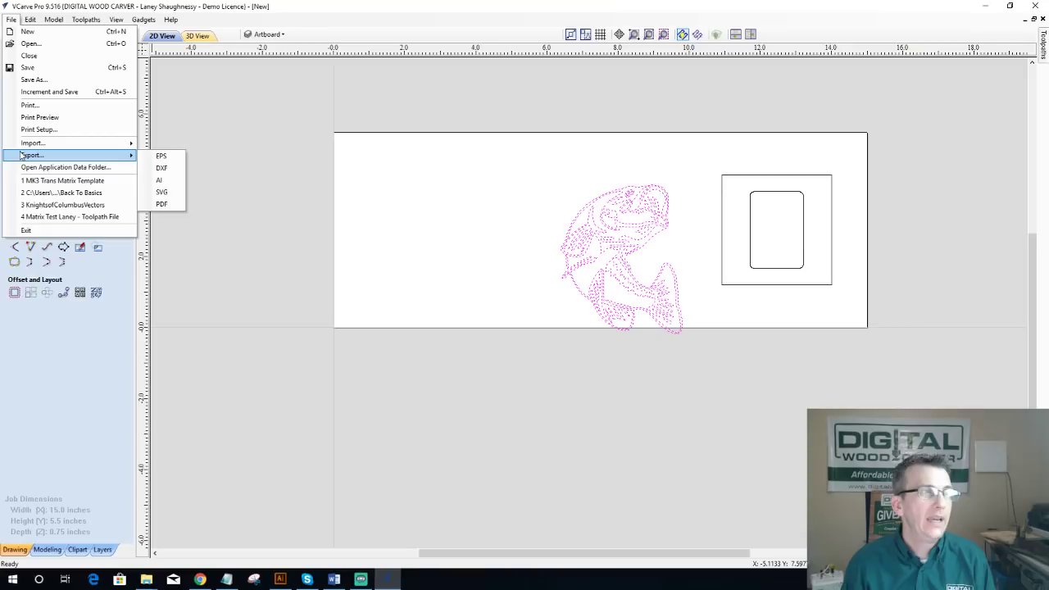
left_click(177, 169)
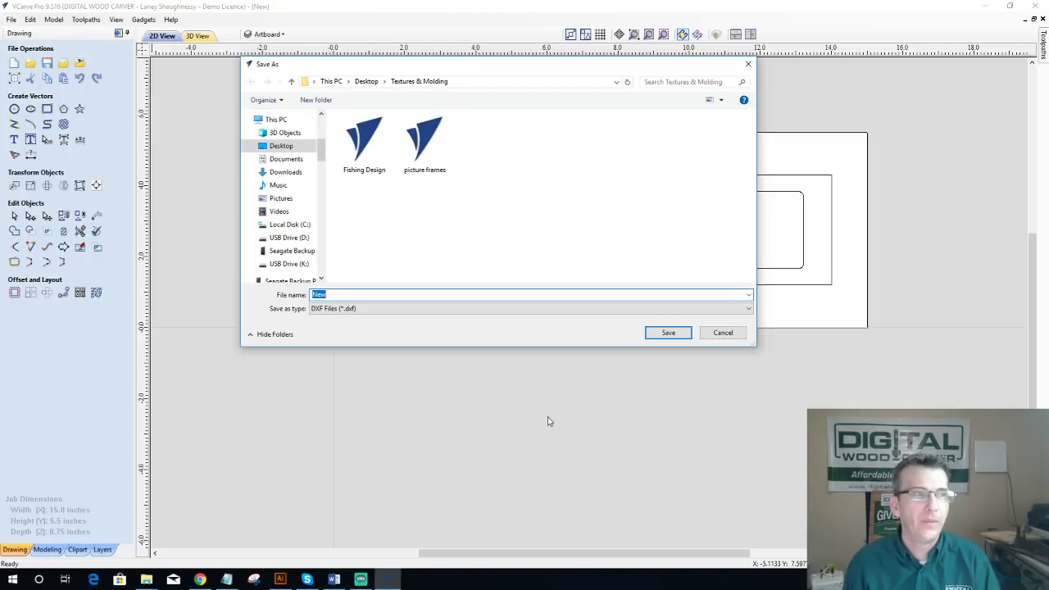
left_click(365, 81)
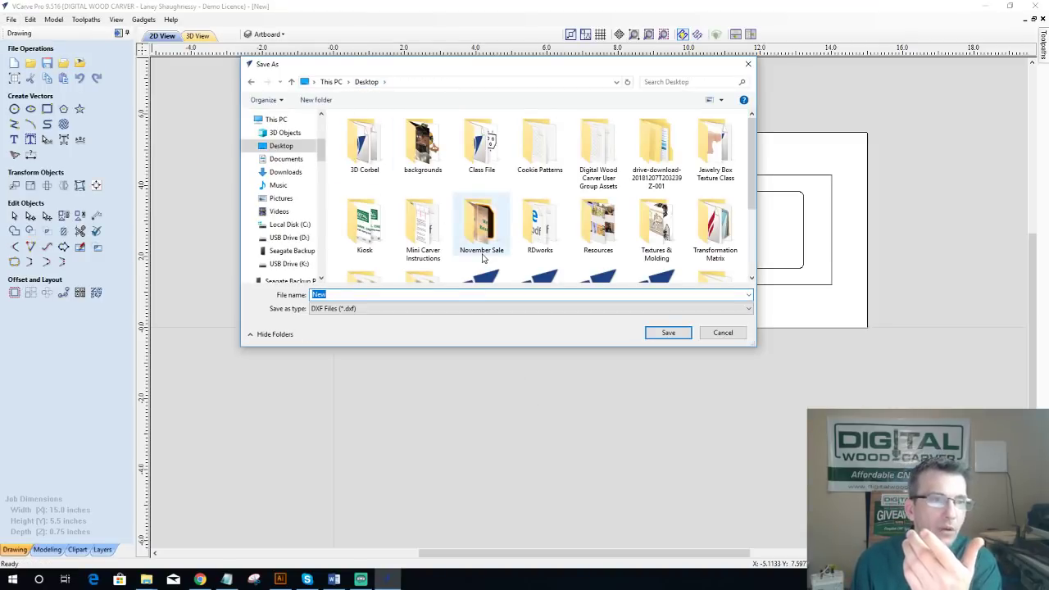
left_click(286, 172)
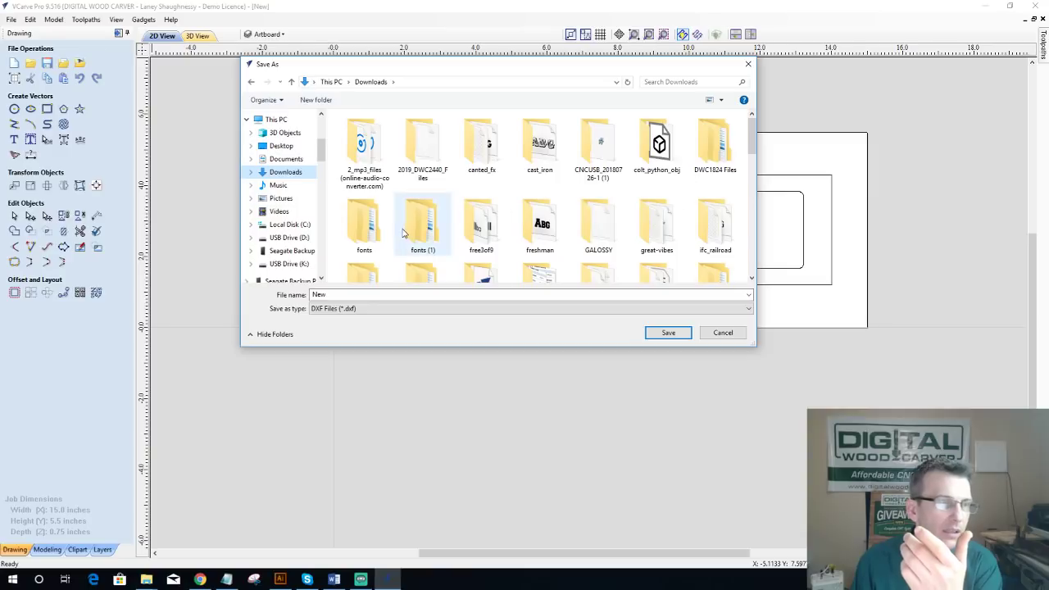
scroll(403, 233, "down", 1)
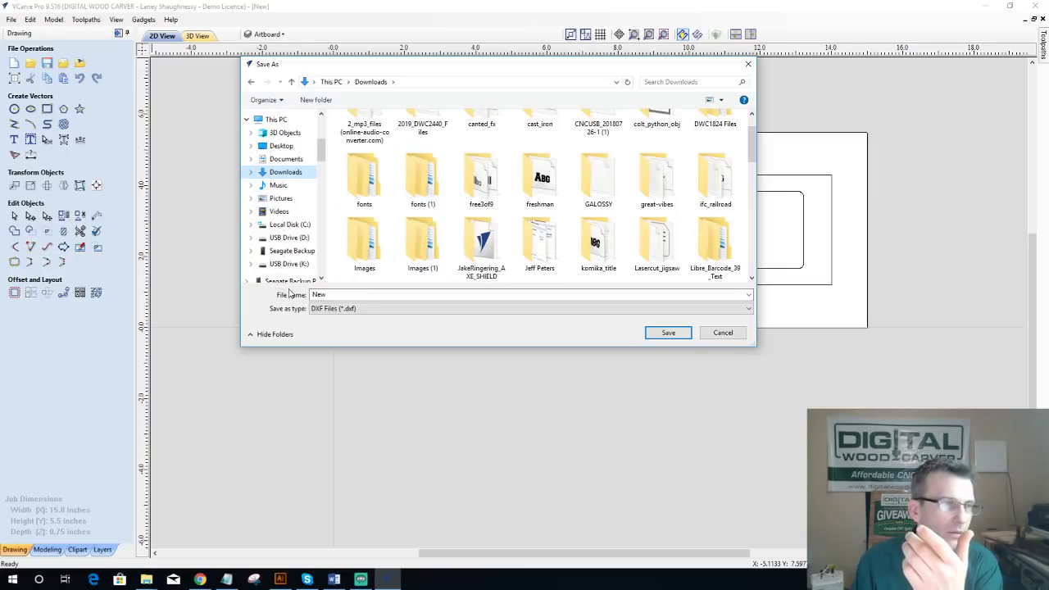
left_click(295, 253)
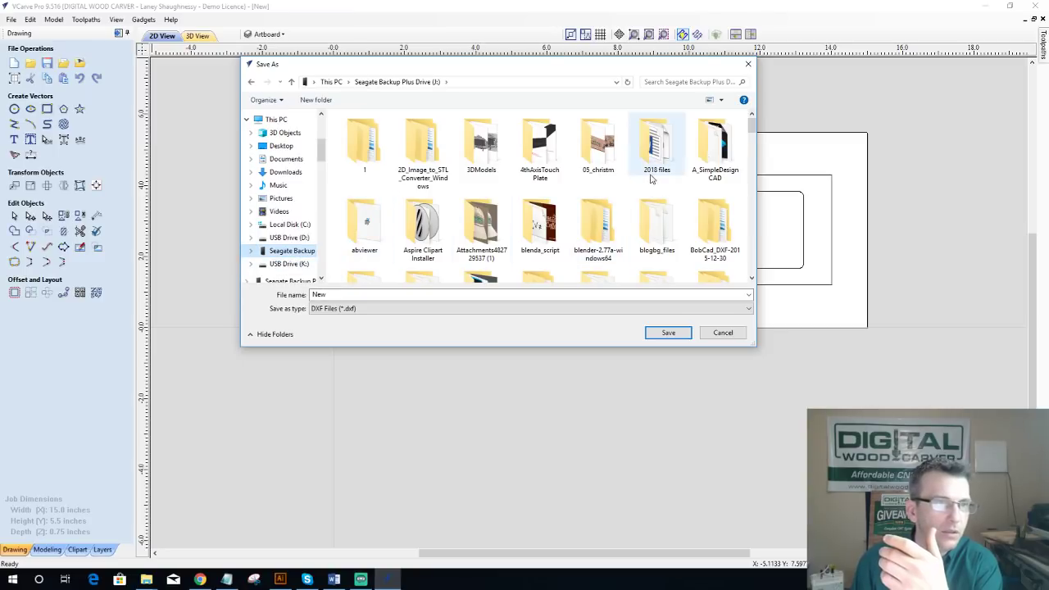
Step: Open the 2018 files\digital_store folder on the Seagate drive
scroll(641, 191, "down", 2)
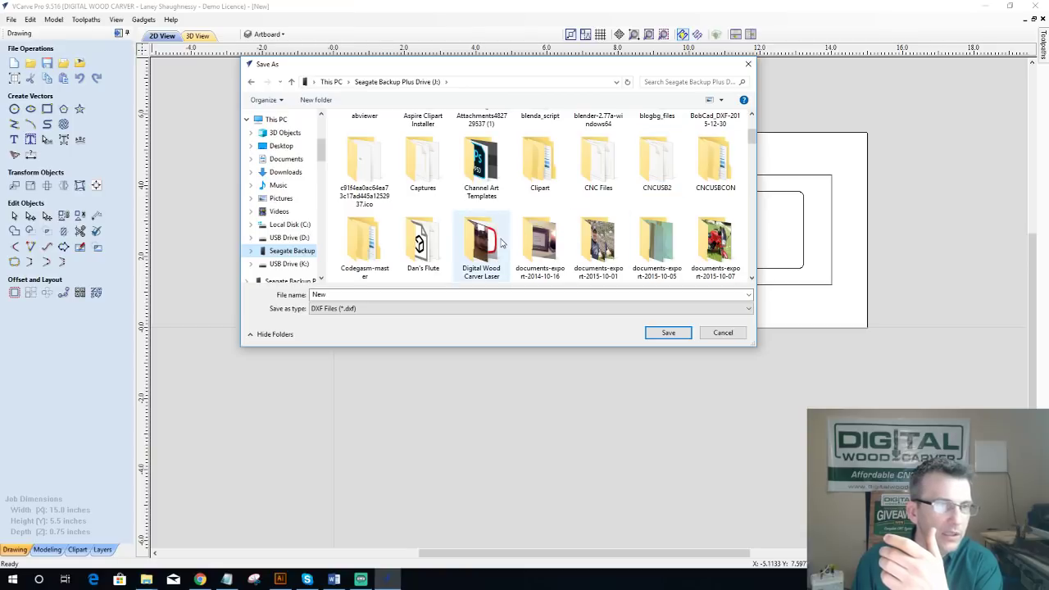
scroll(501, 242, "down", 6)
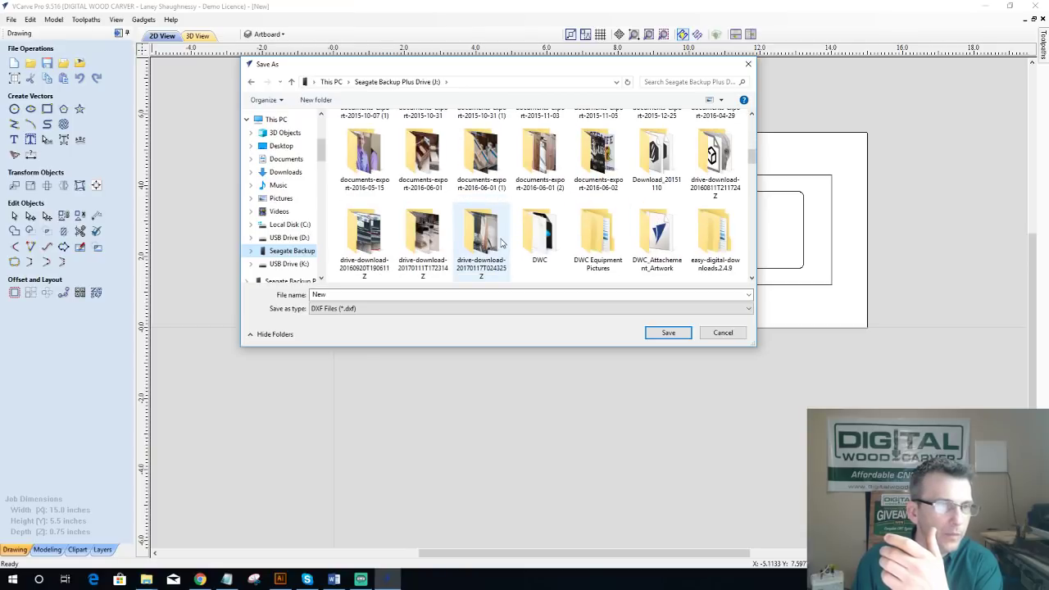
scroll(501, 243, "down", 1)
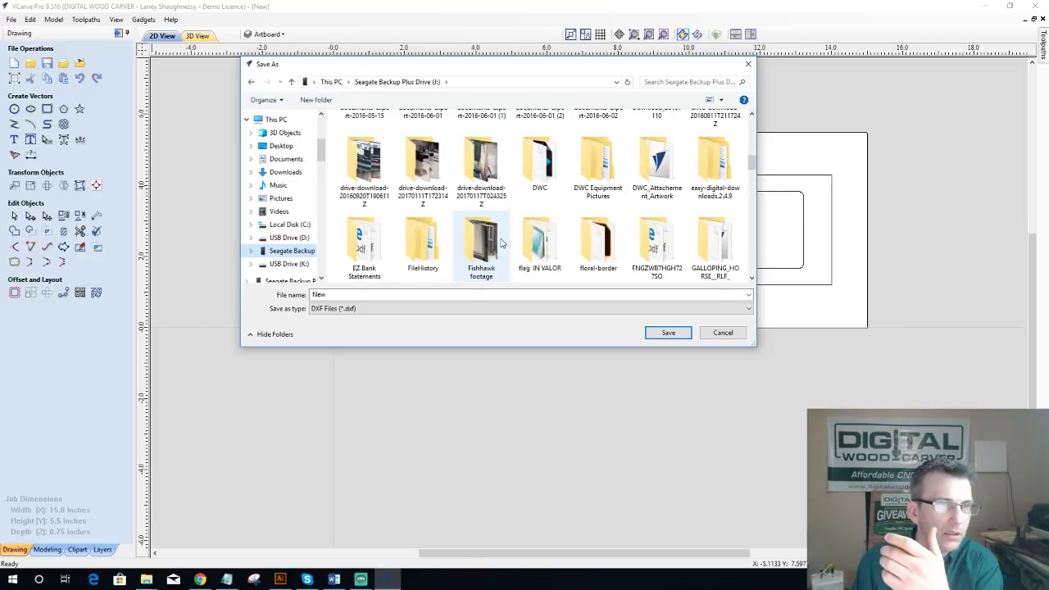
scroll(501, 242, "up", 8)
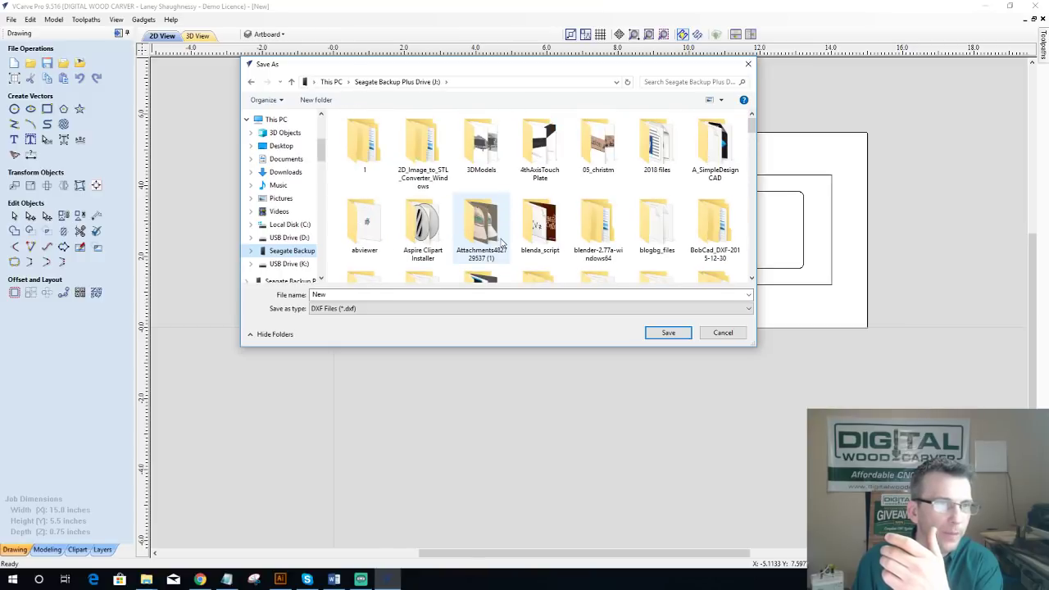
double_click(669, 141)
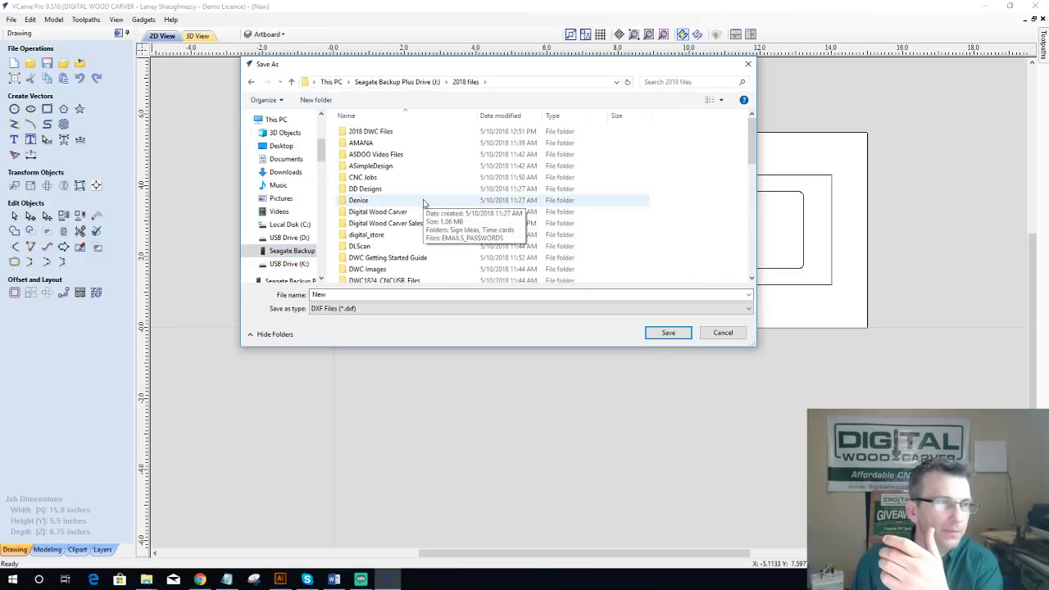
double_click(387, 236)
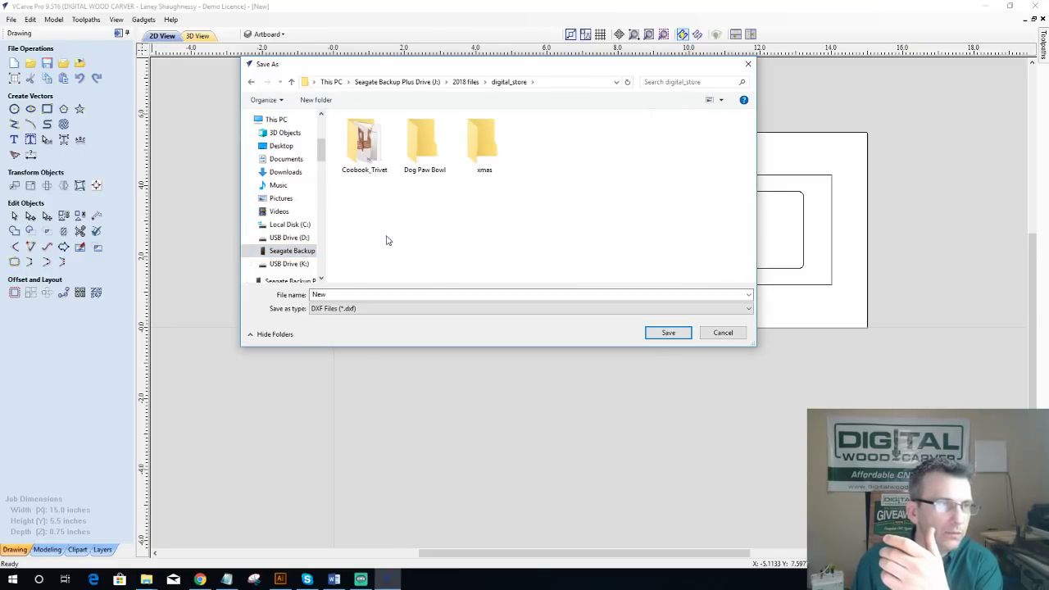
Step: Create a DXF folder in digital_store and save the vectors there as Leaping Bass
left_click(321, 100)
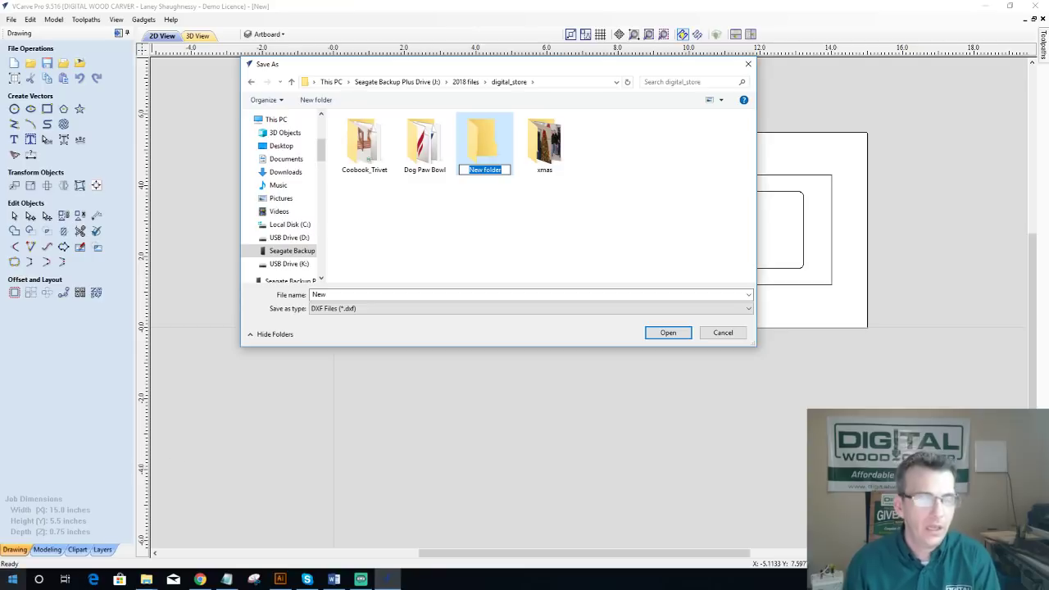
type("DX")
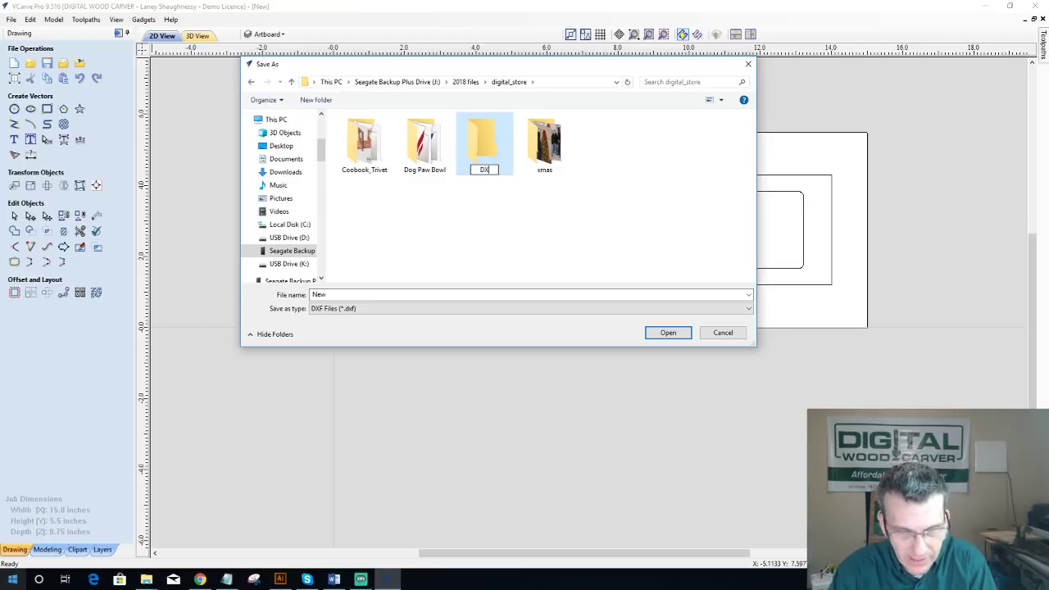
type("F")
key("Return")
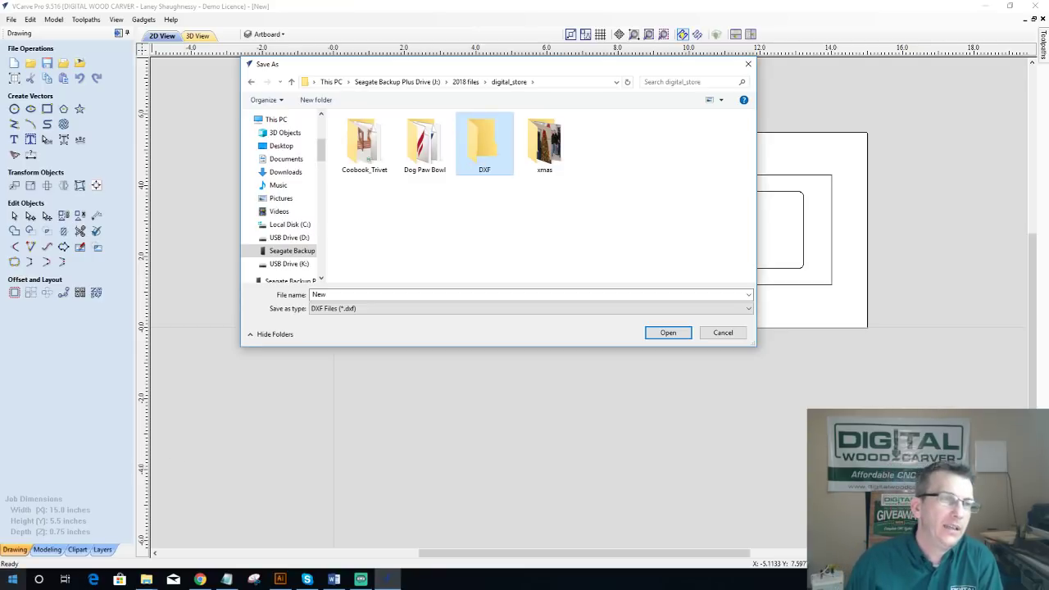
double_click(485, 150)
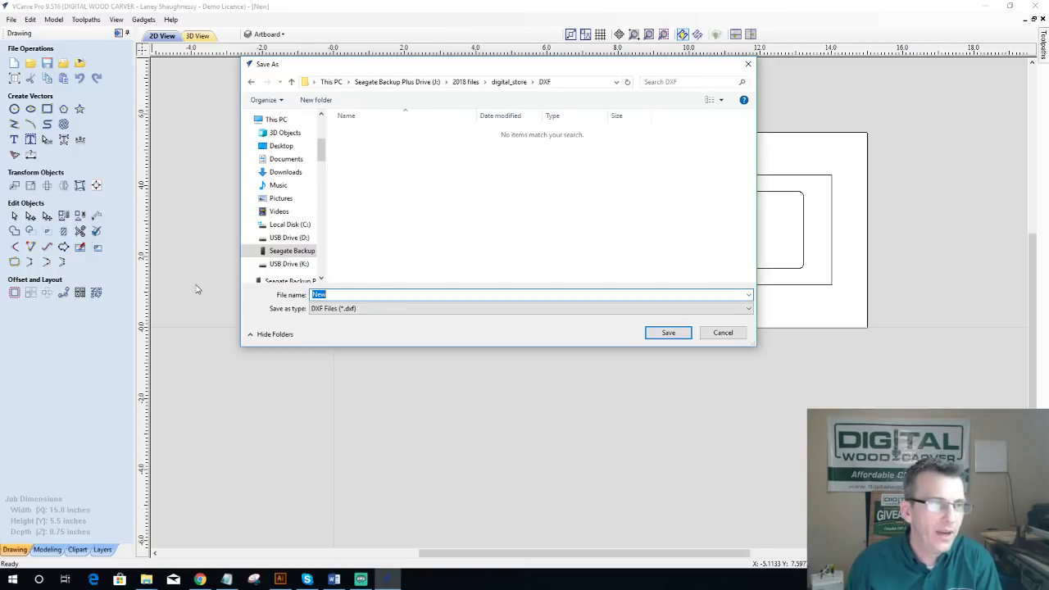
type("Lea")
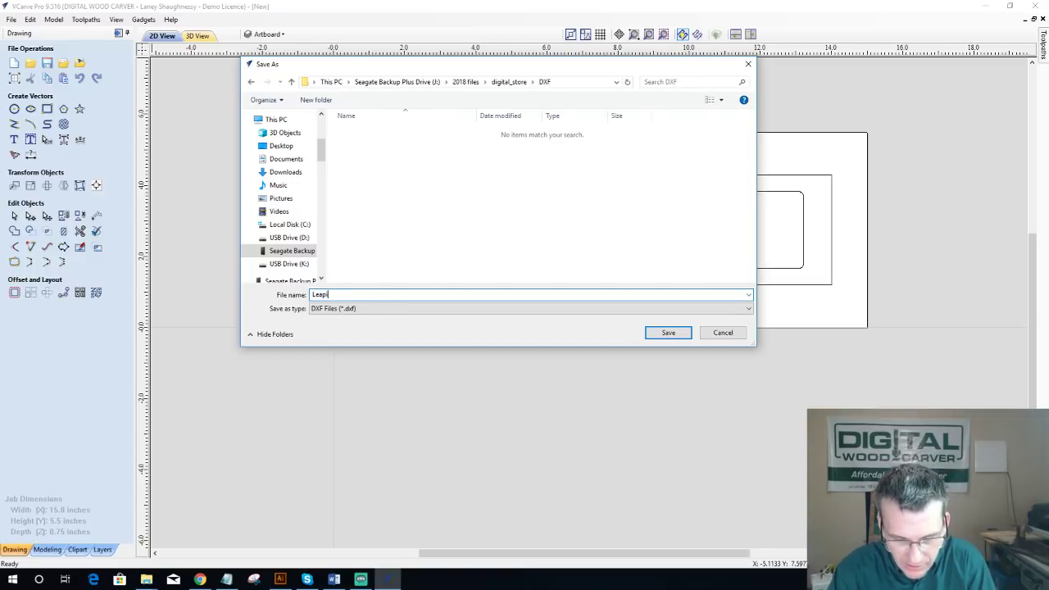
type("ping Bass")
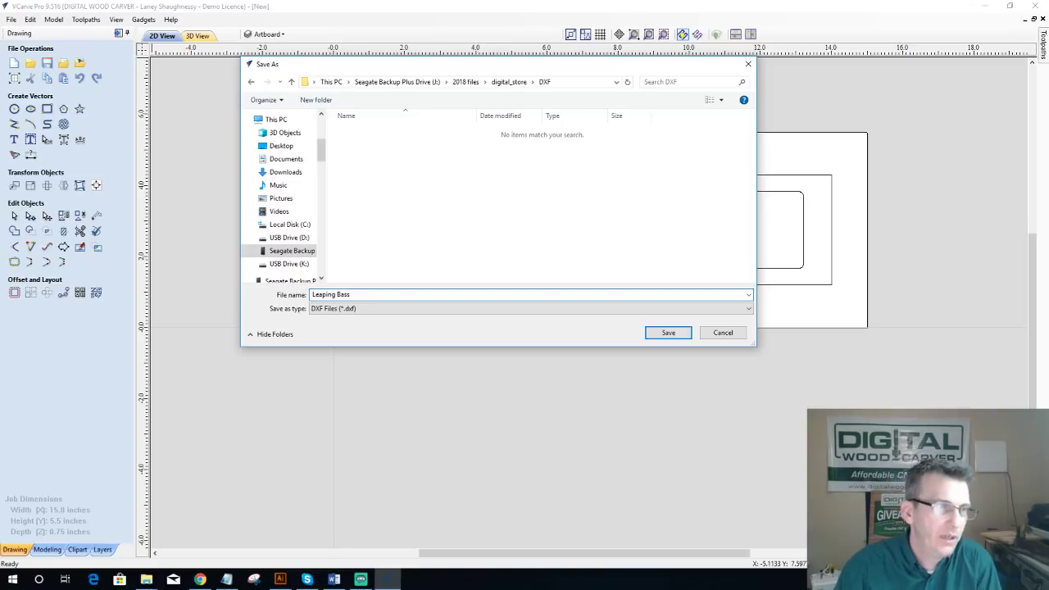
left_click(663, 333)
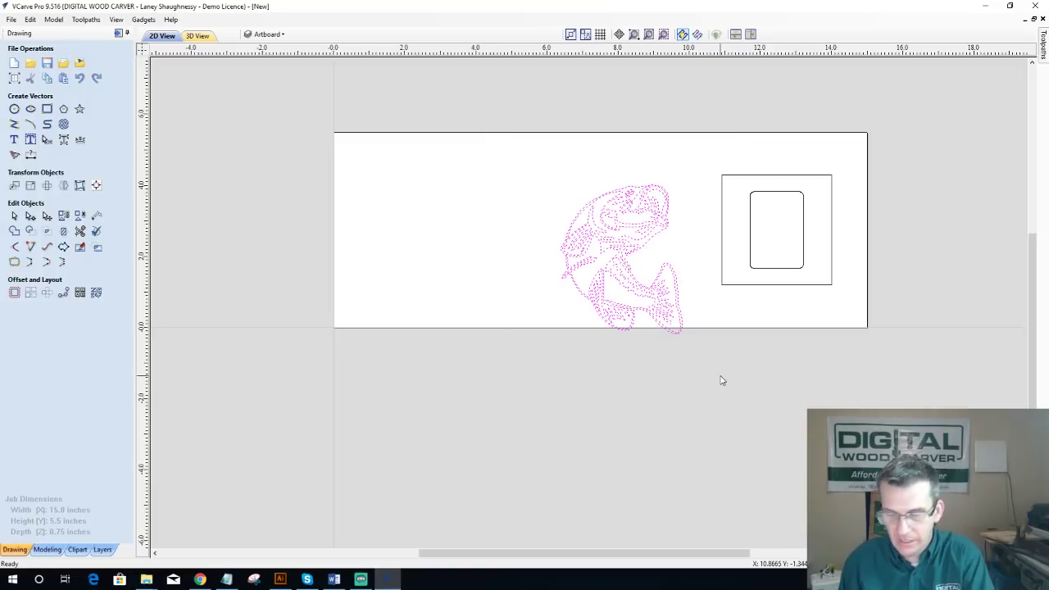
Step: Delete the fish vectors and re-import Leaping Bass.dxf from the DXF folder
key("Delete")
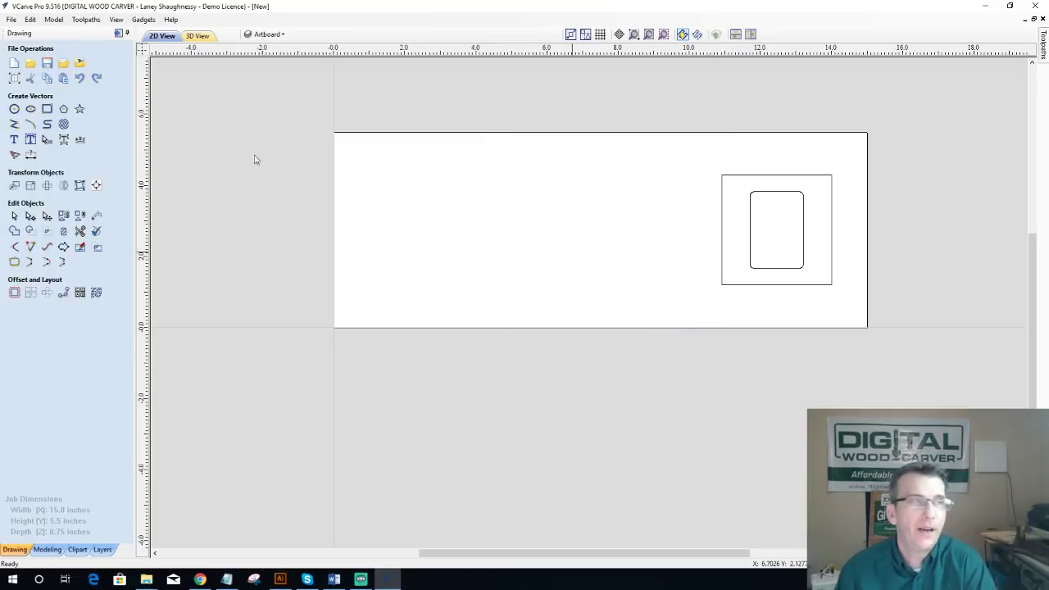
left_click(66, 63)
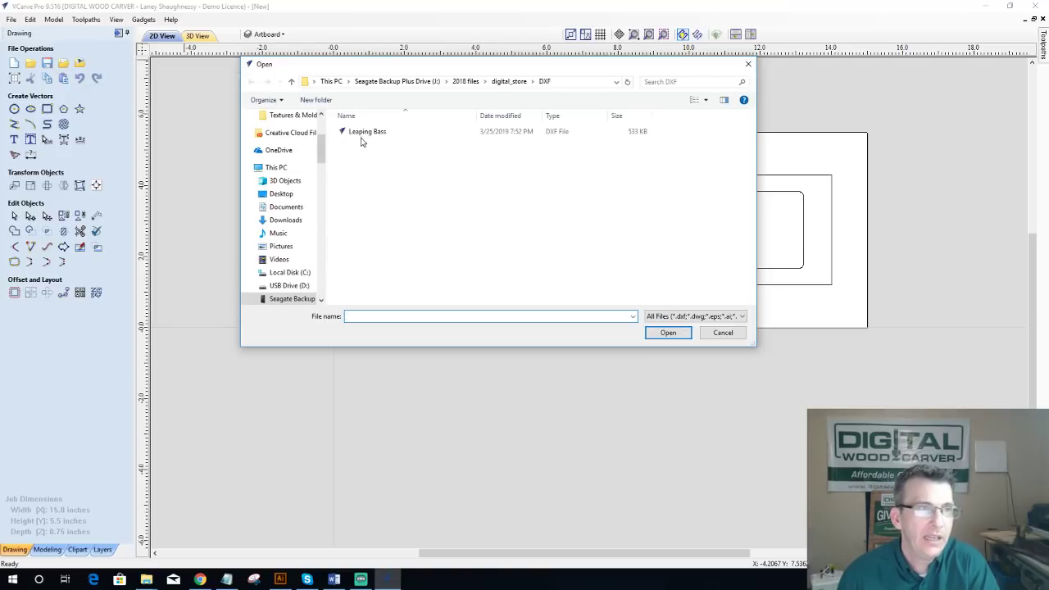
double_click(365, 134)
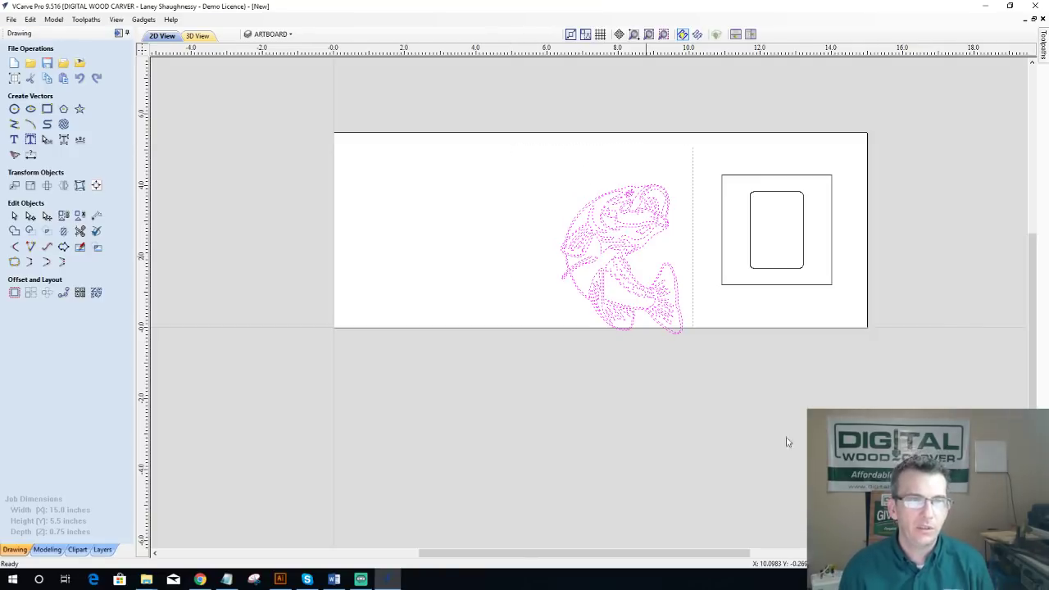
left_click_drag(515, 151, 724, 435)
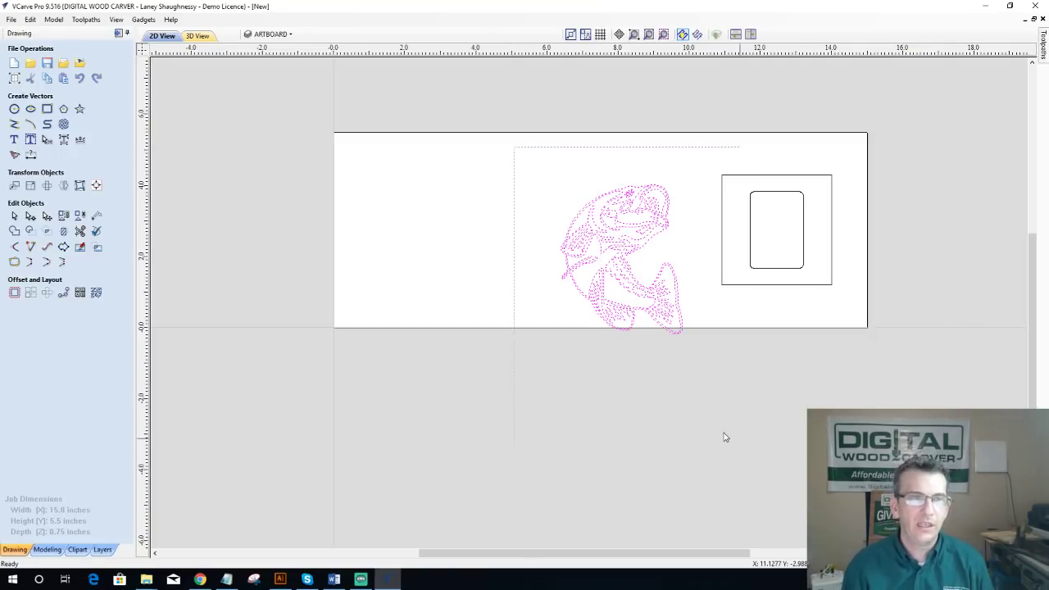
left_click(596, 198)
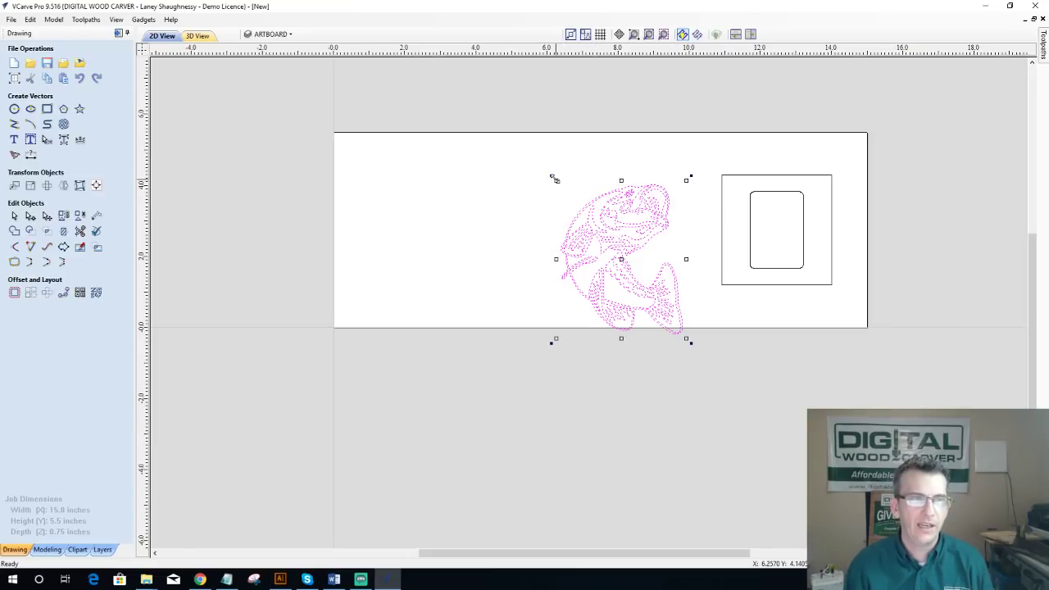
left_click_drag(553, 177, 529, 178)
left_click_drag(607, 242, 441, 232)
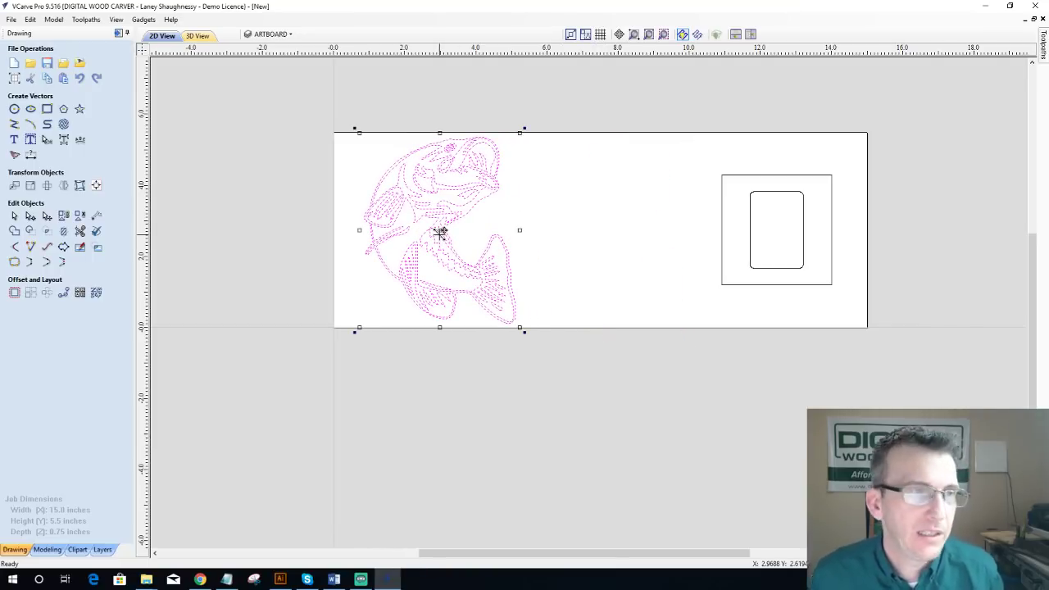
left_click_drag(307, 98, 574, 378)
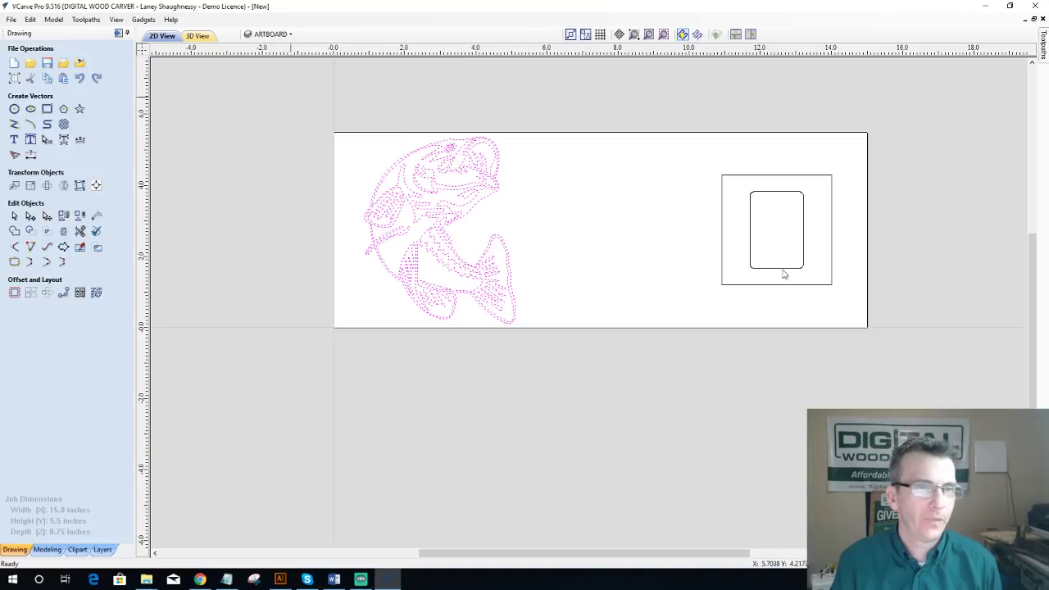
Step: Delete every vector, the fish and both rectangles, and show the Clipart library folders
key("ctrl+a")
key("Delete")
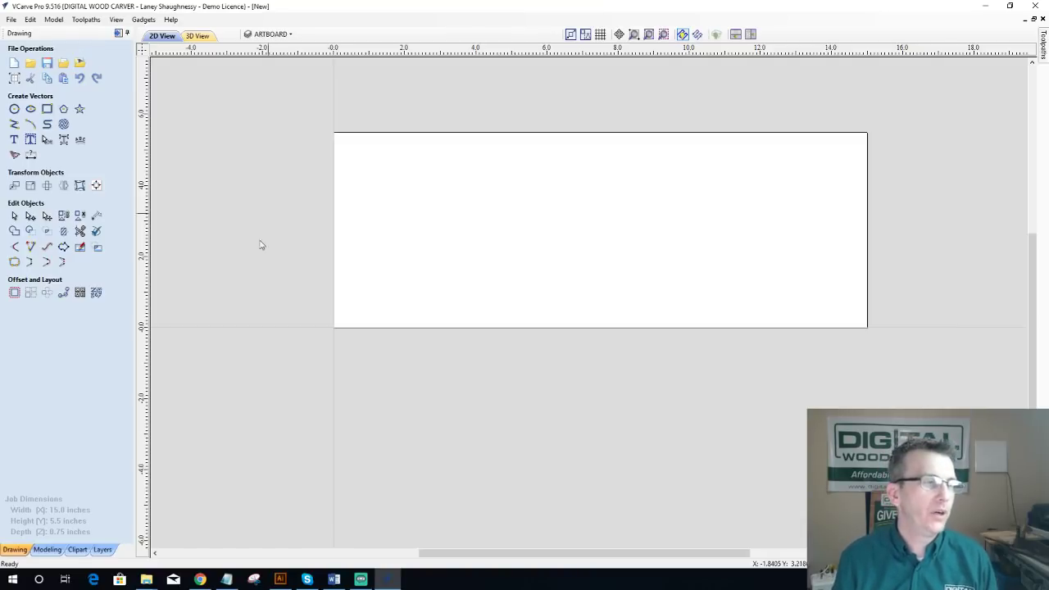
left_click(79, 549)
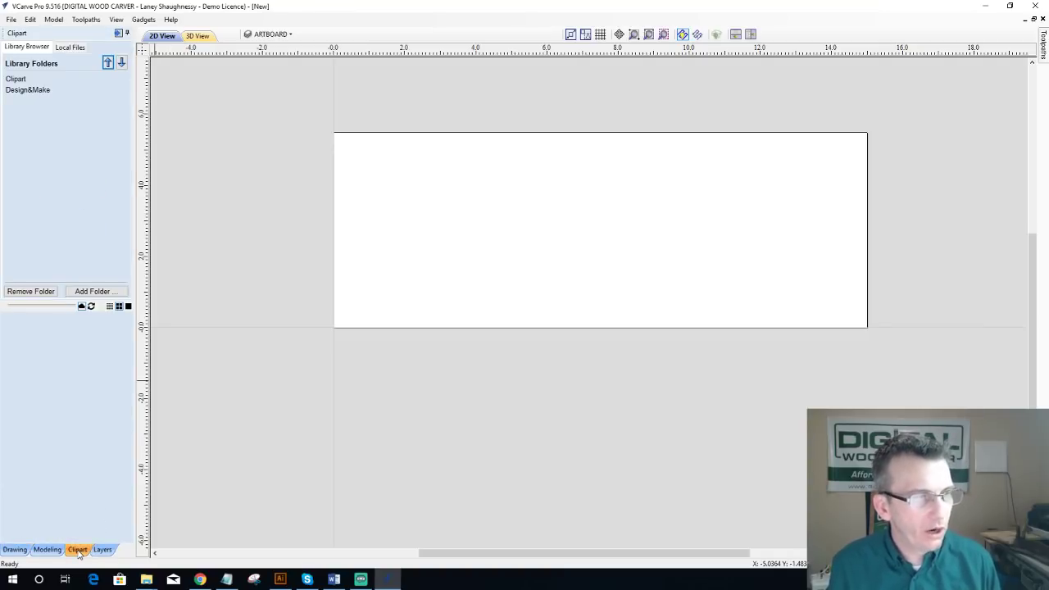
Step: Browse the Edit and Toolpaths menus, then bring File Explorer forward to the upper left
left_click(30, 20)
mouse_move(89, 21)
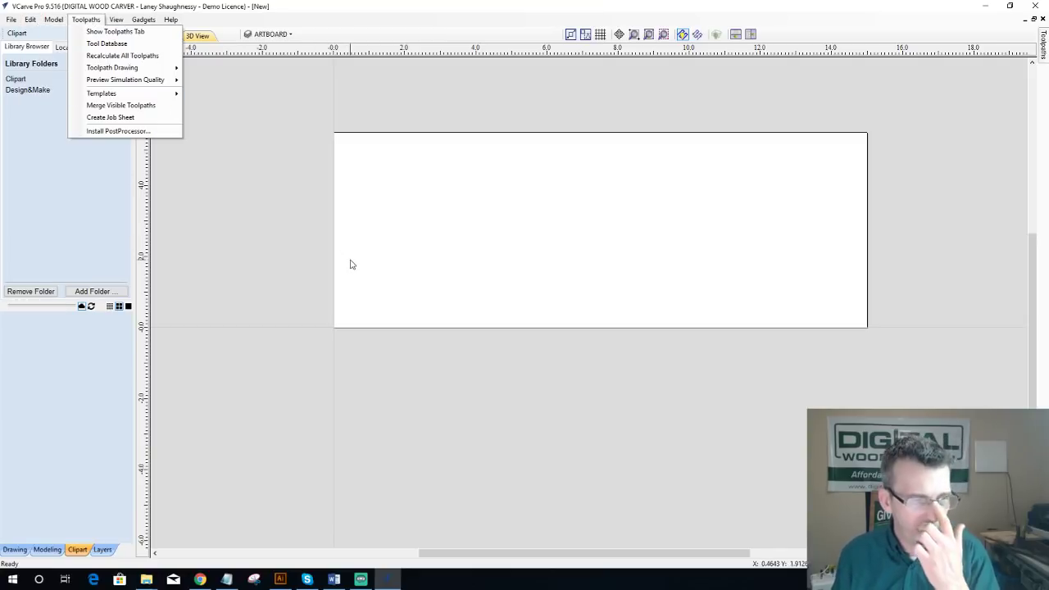
left_click(145, 579)
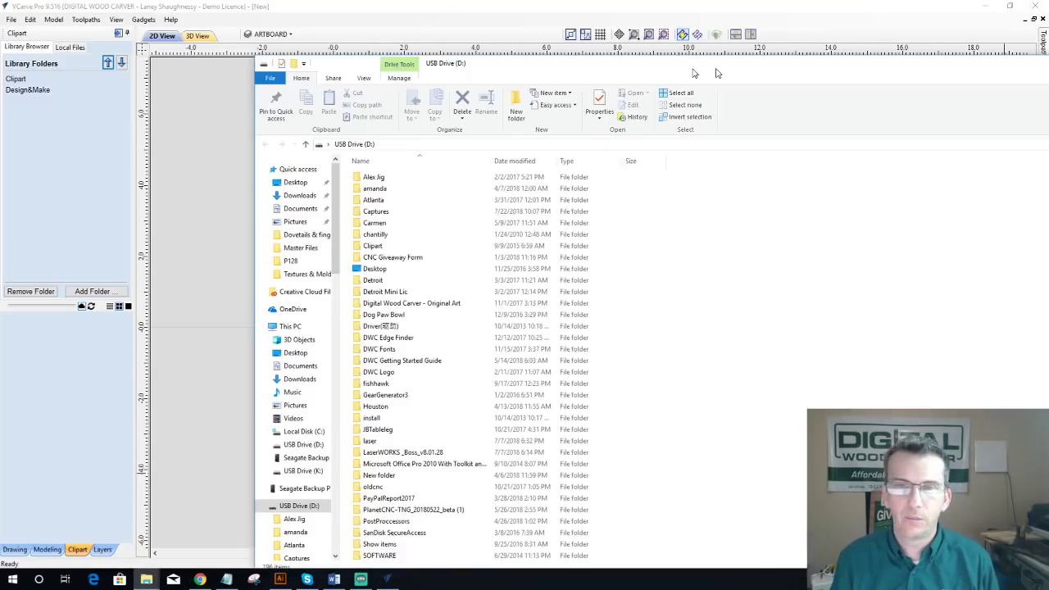
left_click_drag(714, 67, 511, 22)
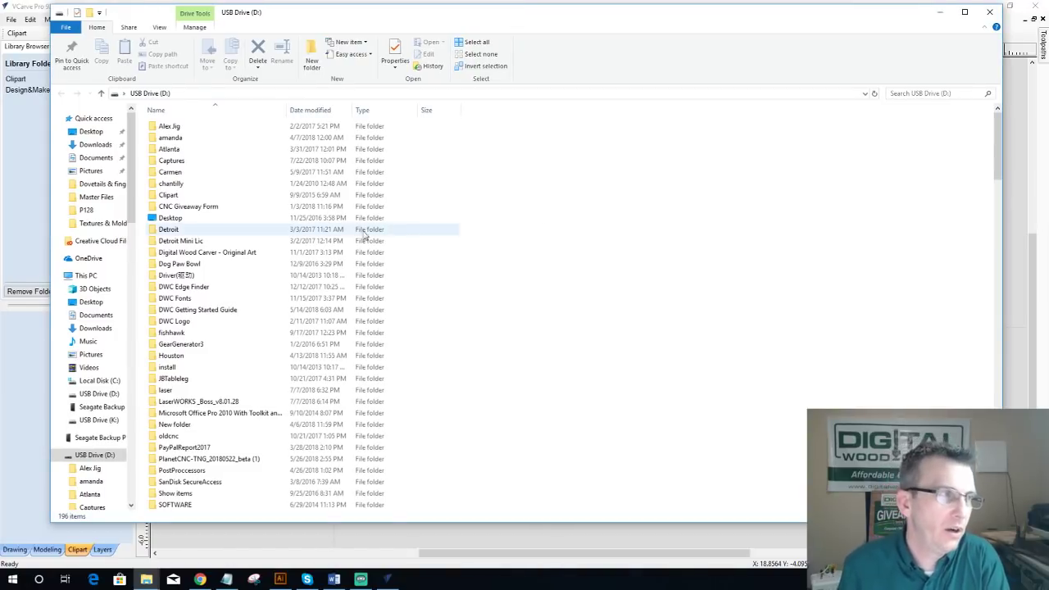
Step: Navigate File Explorer to C:\Users\Public\Public Documents\Vectric Files
left_click(96, 380)
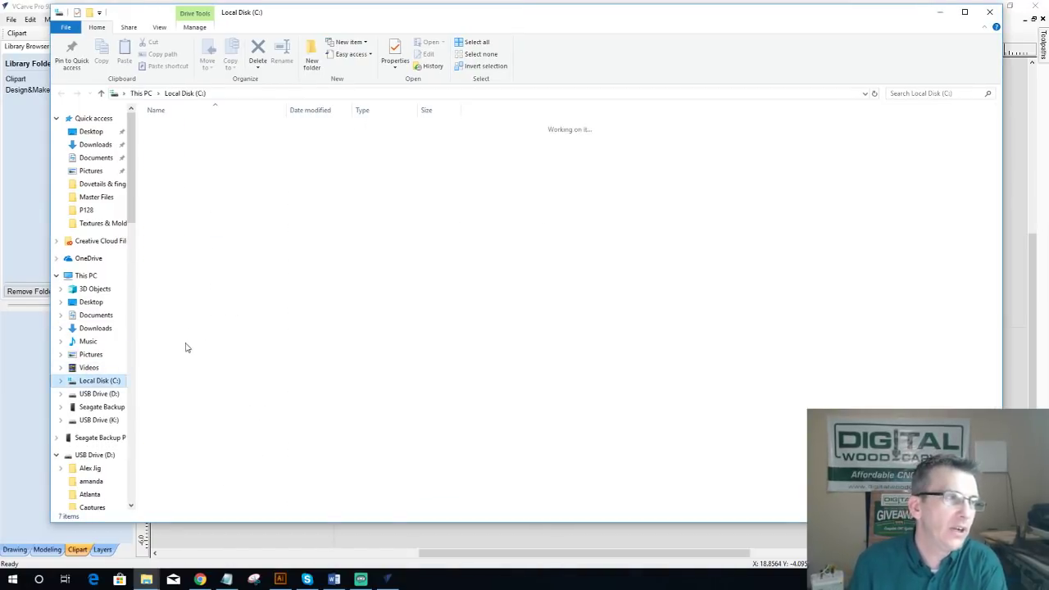
double_click(171, 173)
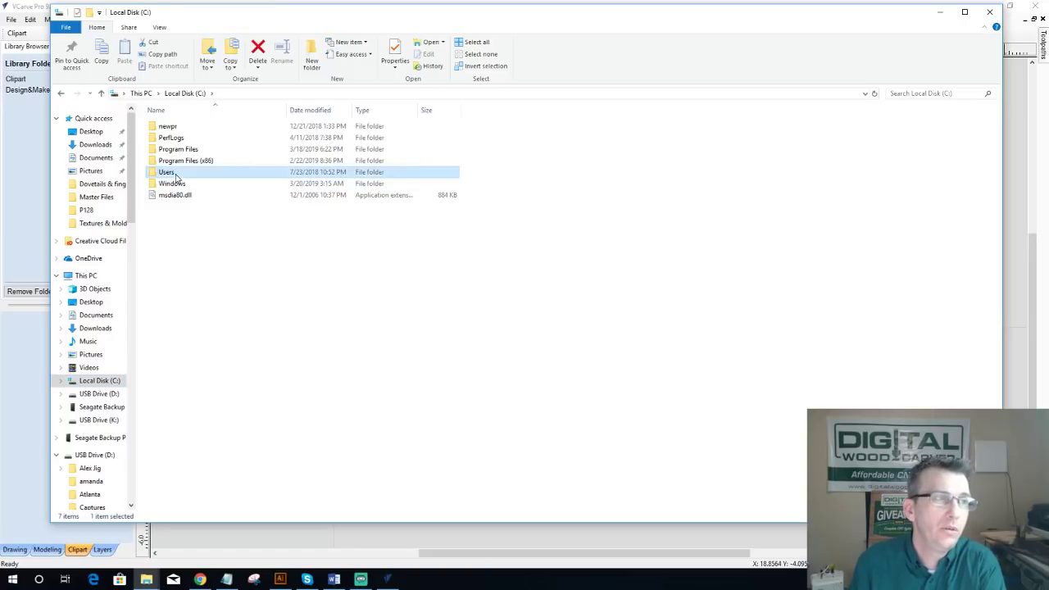
double_click(171, 138)
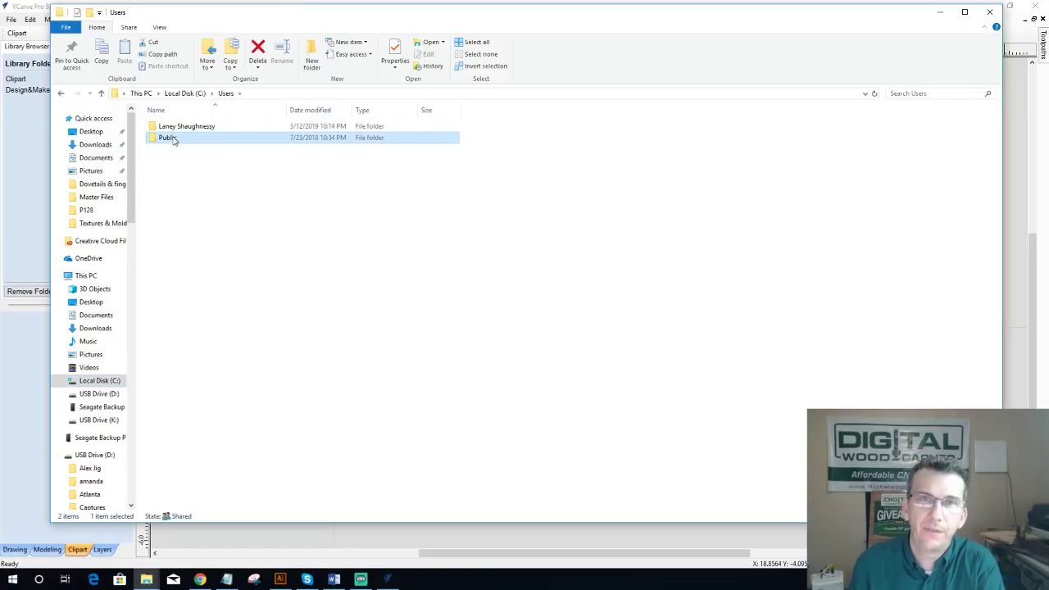
left_click(175, 129)
double_click(175, 131)
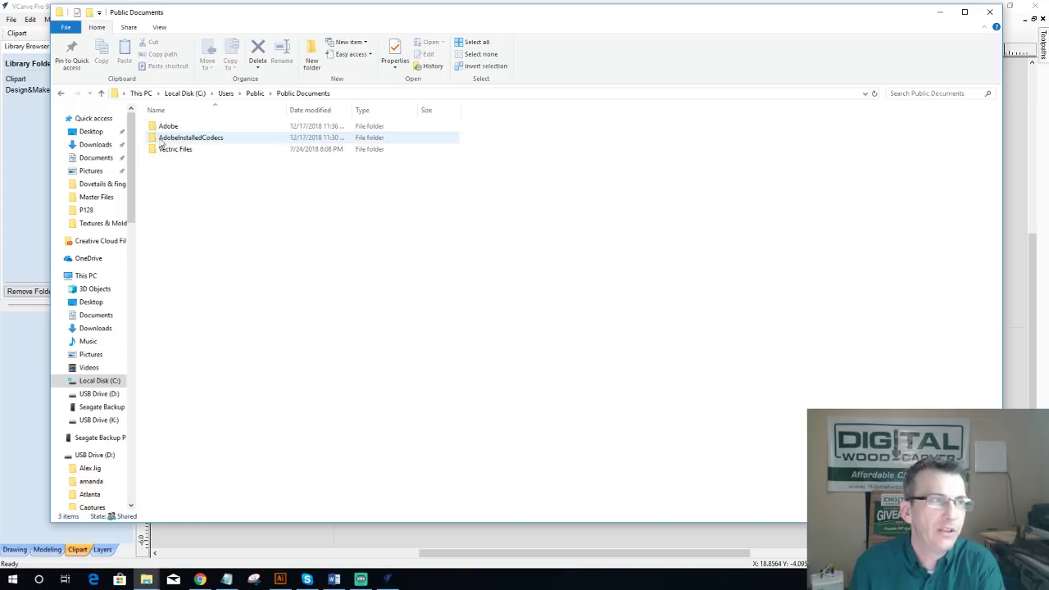
double_click(182, 153)
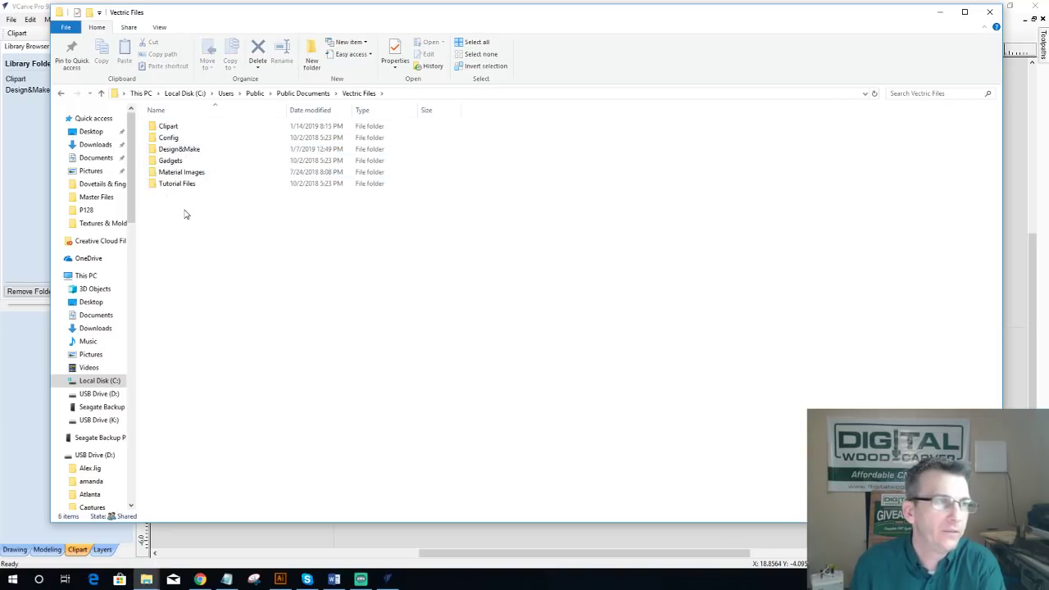
Step: Look inside the Clipart, Design&Make and Material Images folders, then minimize Explorer
double_click(173, 128)
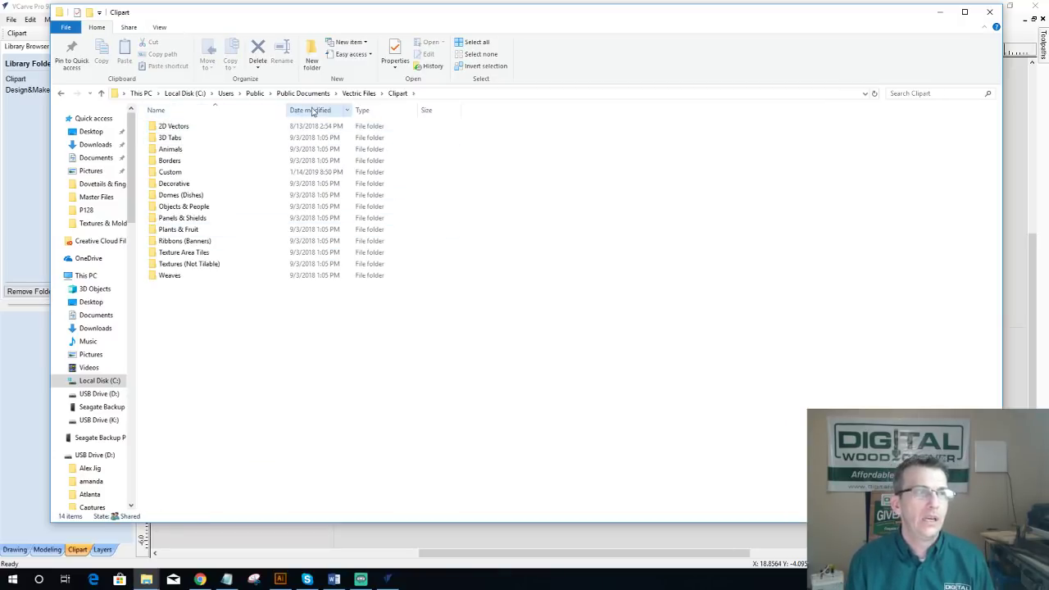
left_click(350, 96)
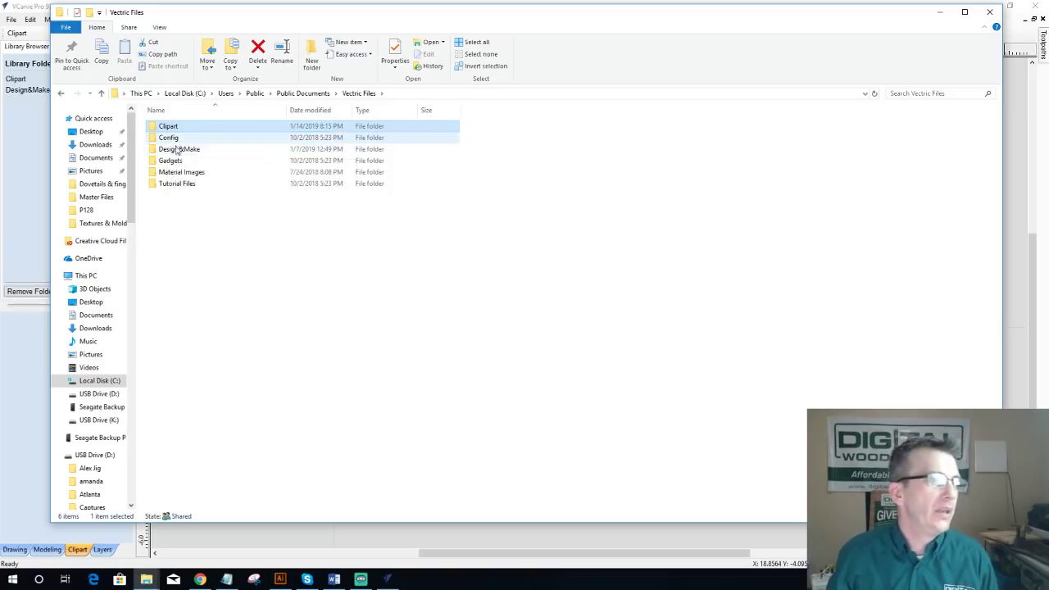
double_click(172, 148)
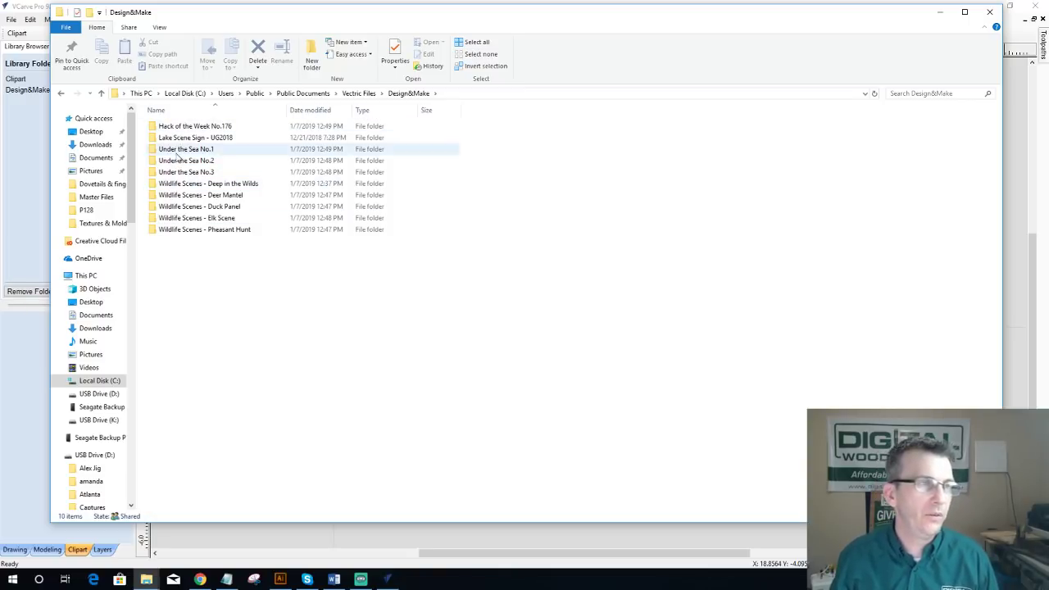
left_click(357, 93)
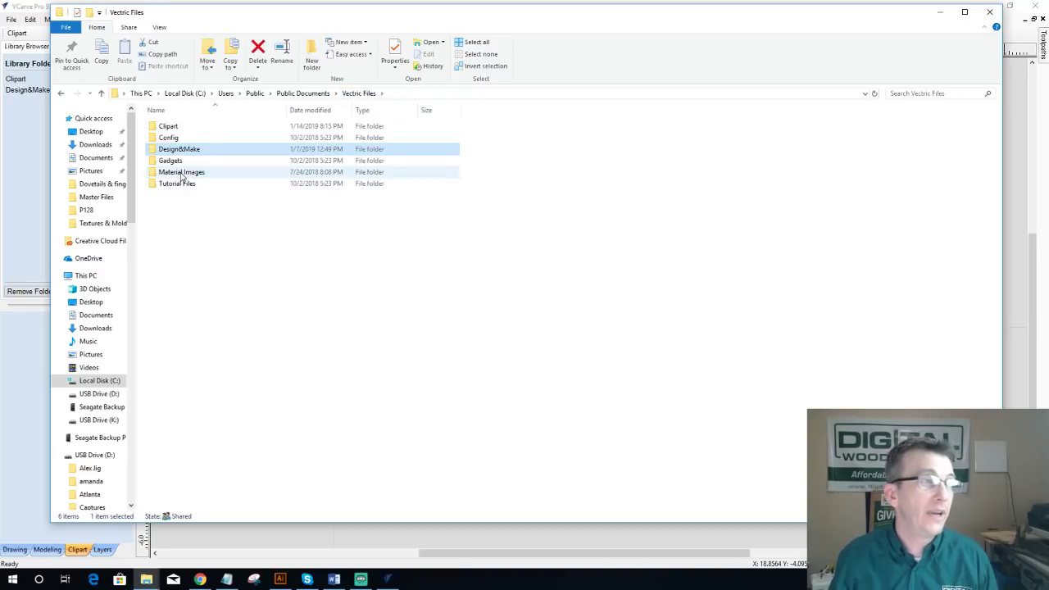
double_click(182, 174)
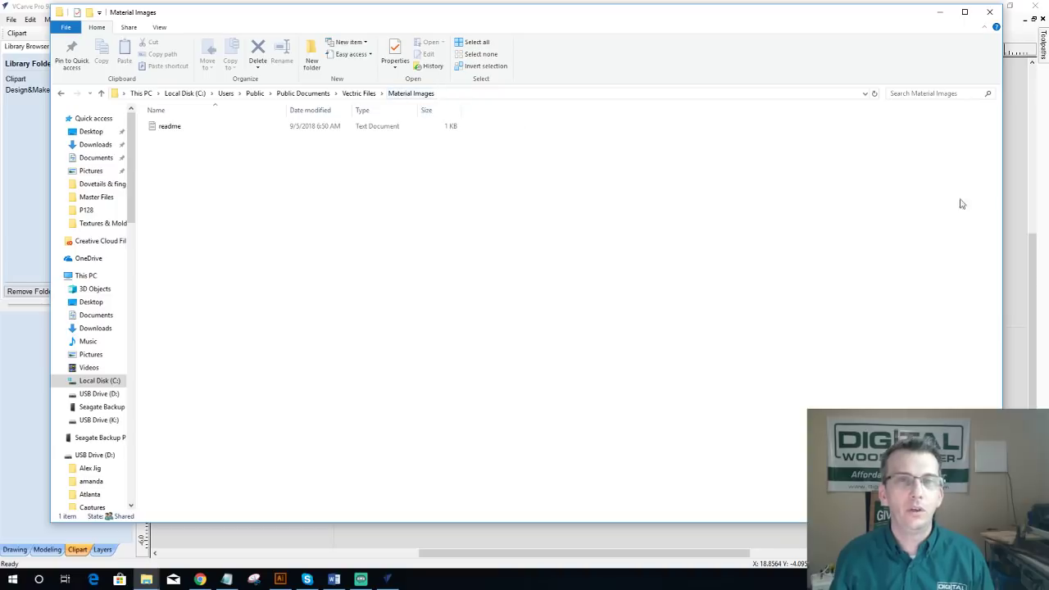
left_click(941, 15)
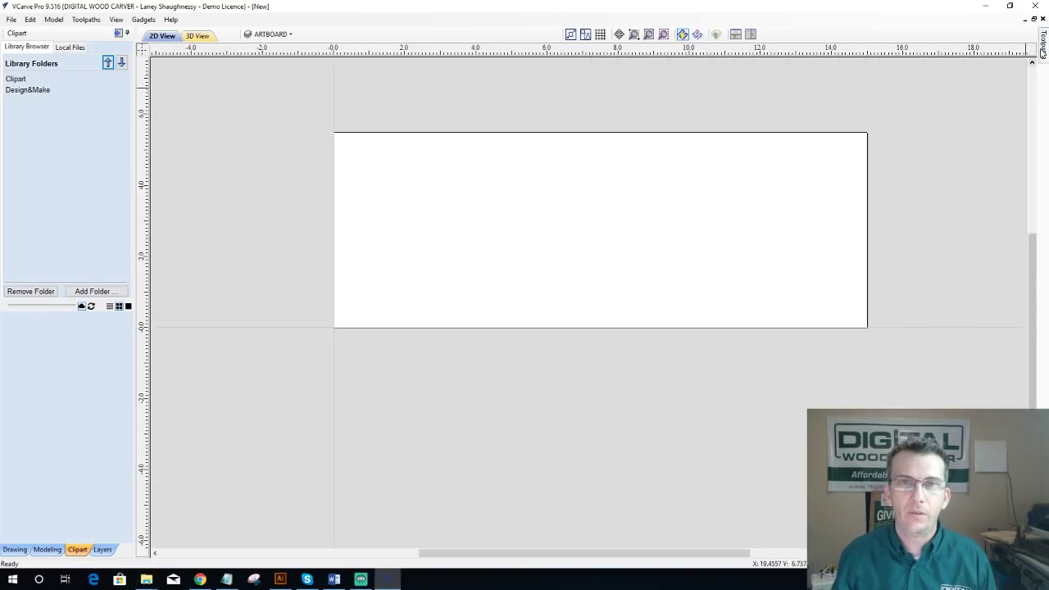
Step: Preview the job in 3D keeping Maple material, then open the application data BitmapTextures folder
mouse_move(1039, 53)
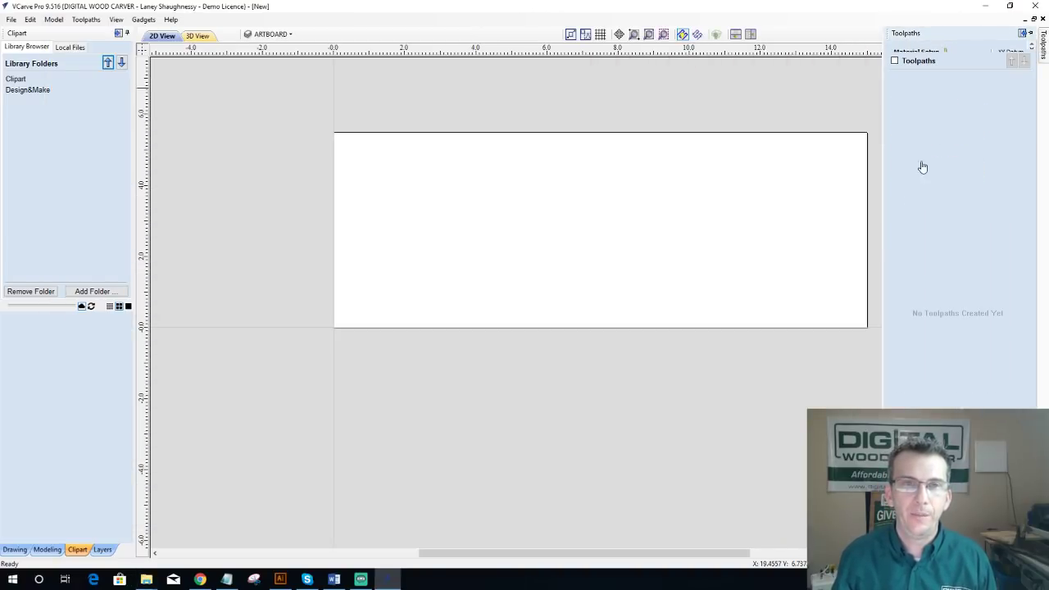
left_click(925, 76)
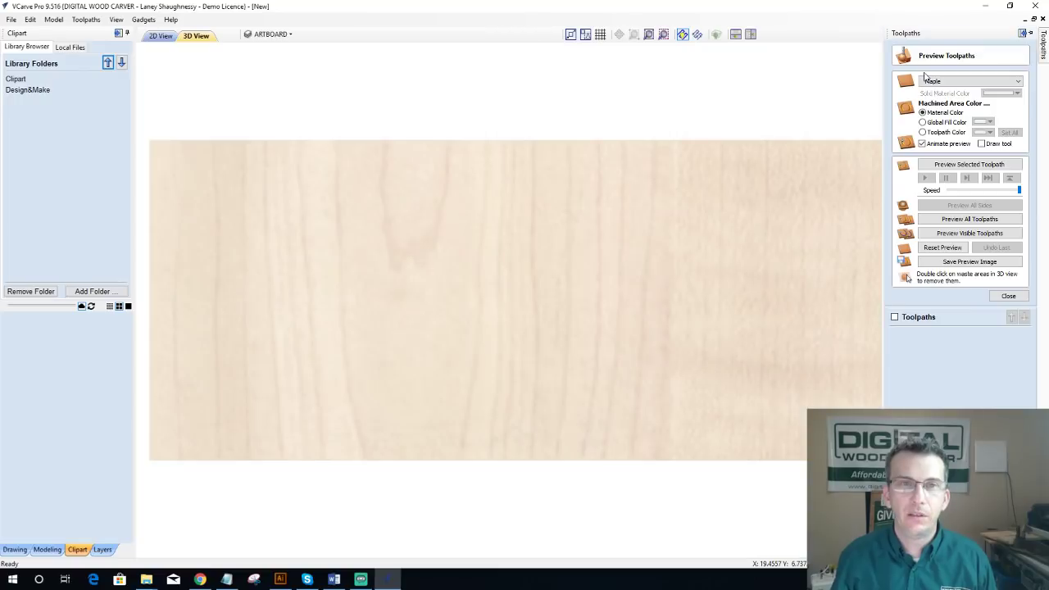
left_click(967, 83)
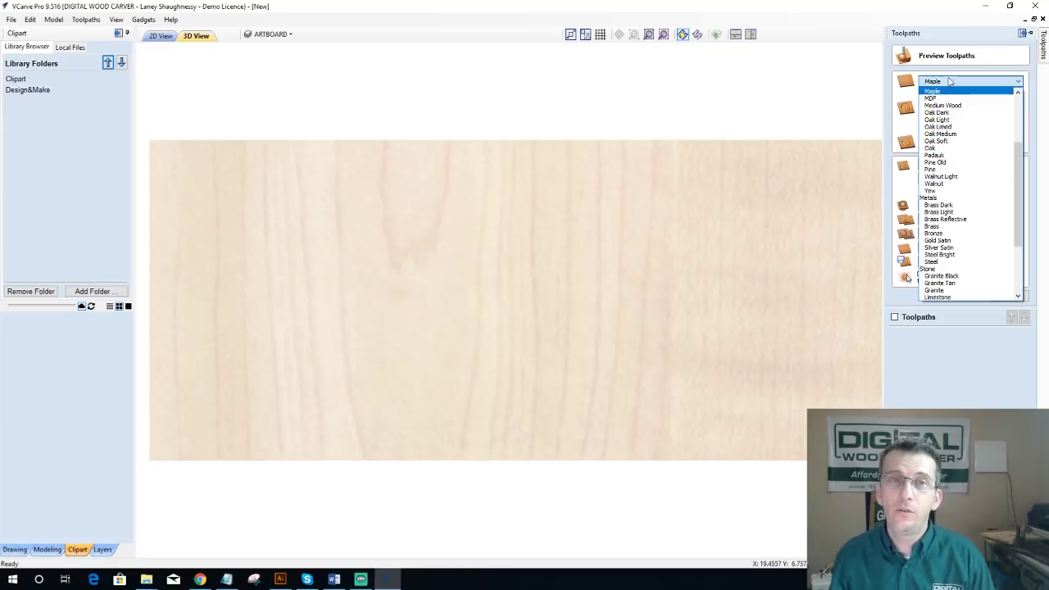
left_click(13, 25)
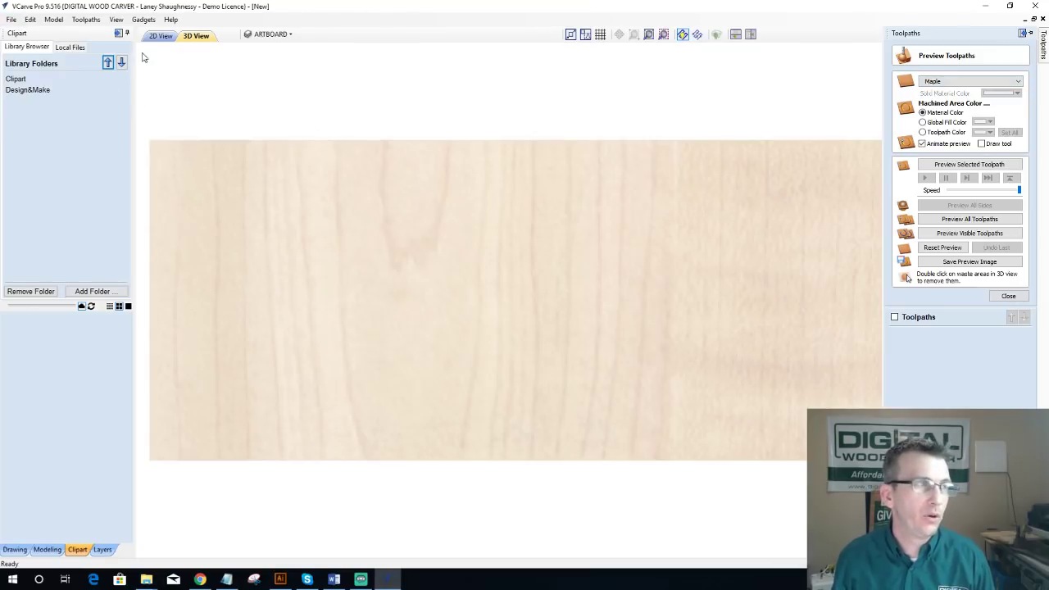
left_click(12, 21)
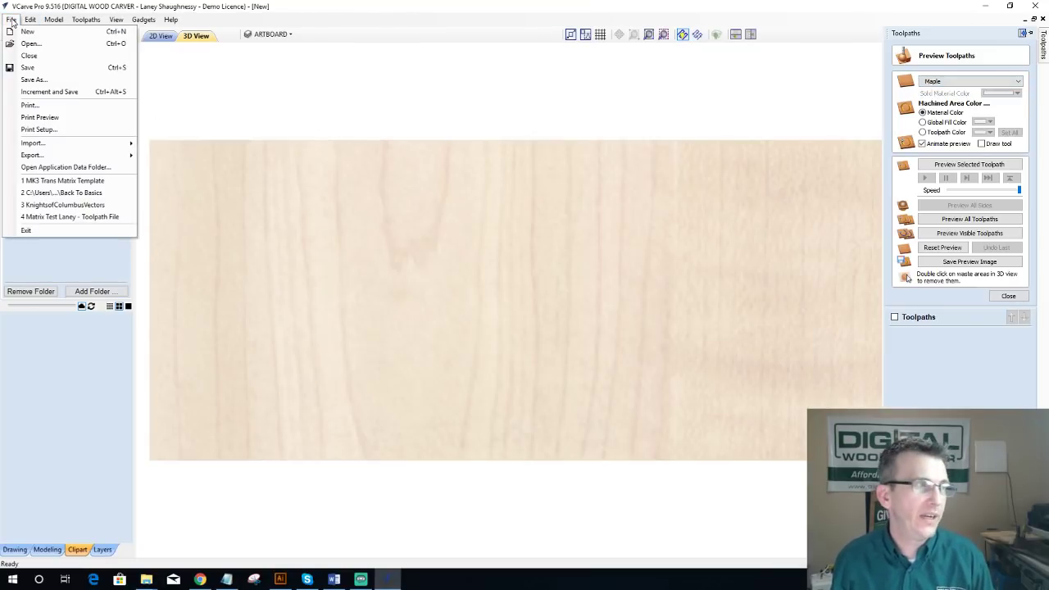
left_click(42, 167)
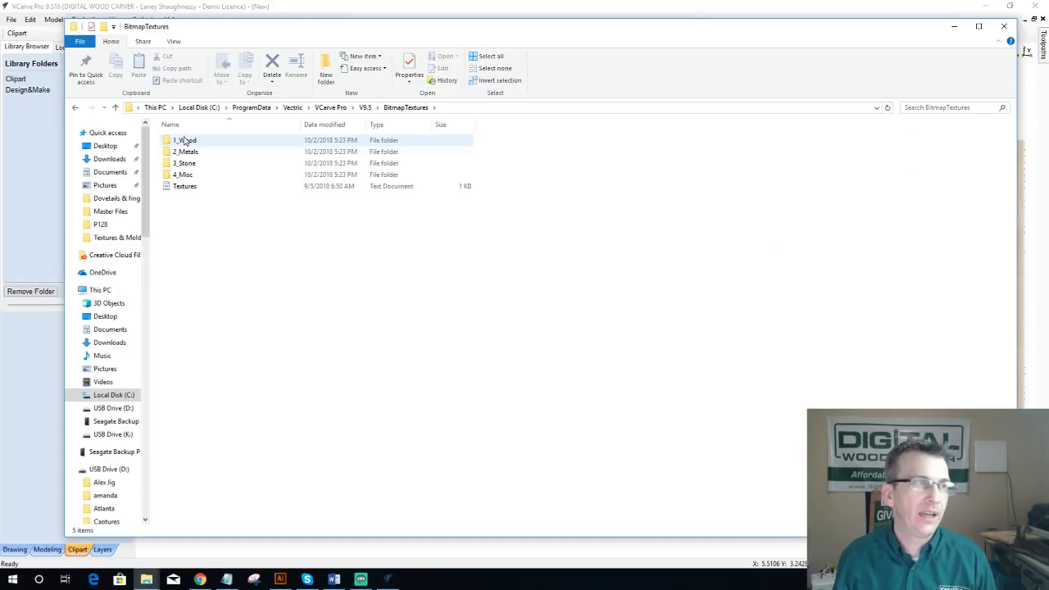
Step: View the 1_Wood texture images, close that window, and bring VCarve Pro back
double_click(184, 141)
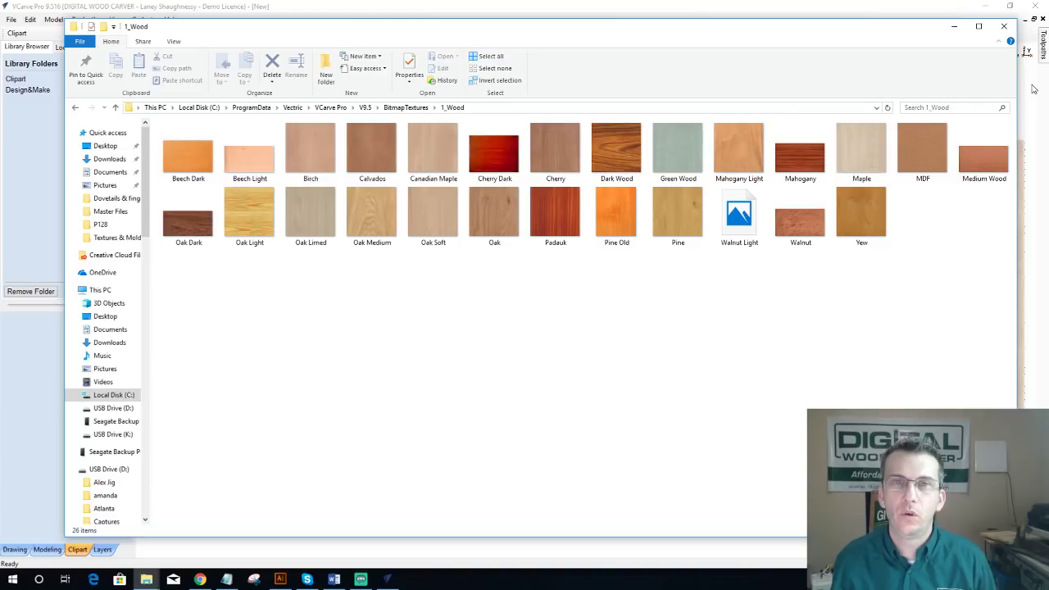
left_click(1004, 29)
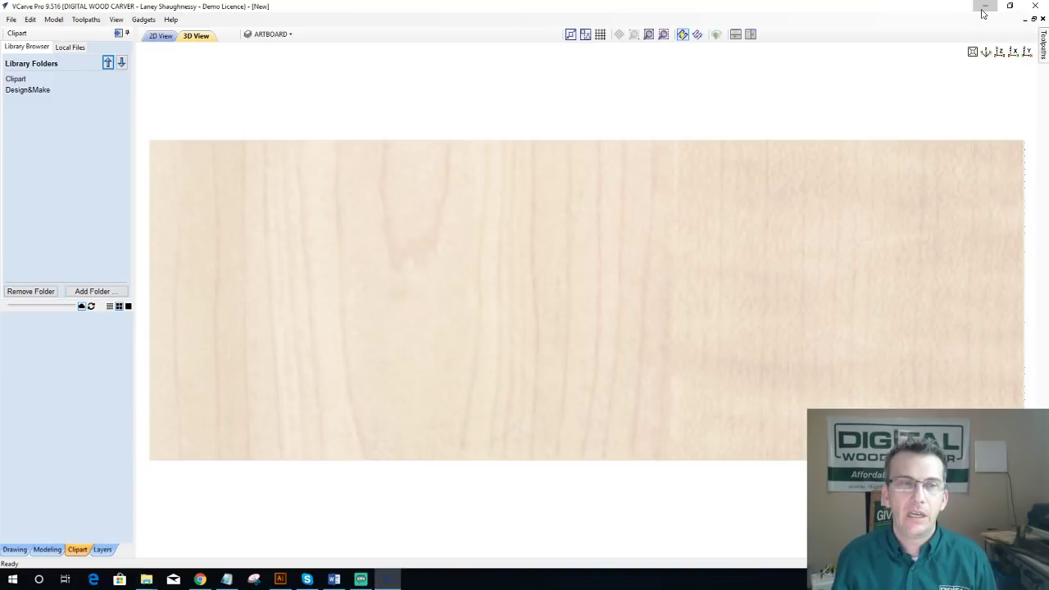
left_click(984, 7)
left_click(388, 578)
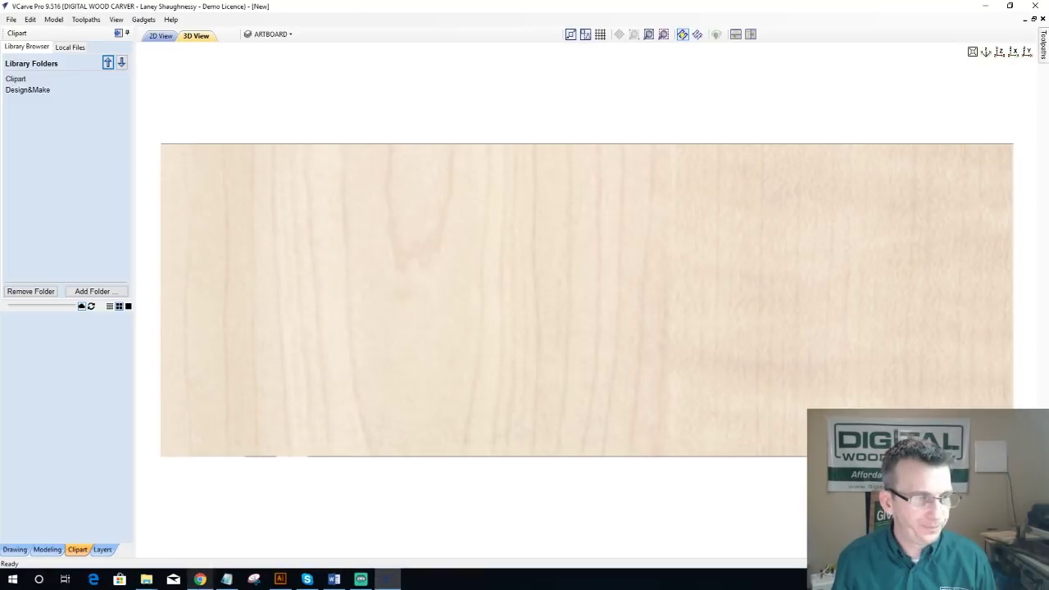
Step: Go from Material Images to Tutorial Files\VCarve Pro V9.0\Five_Star_Coffee_Sign\Five_Star_Coffee_Sign_FILES
mouse_move(146, 579)
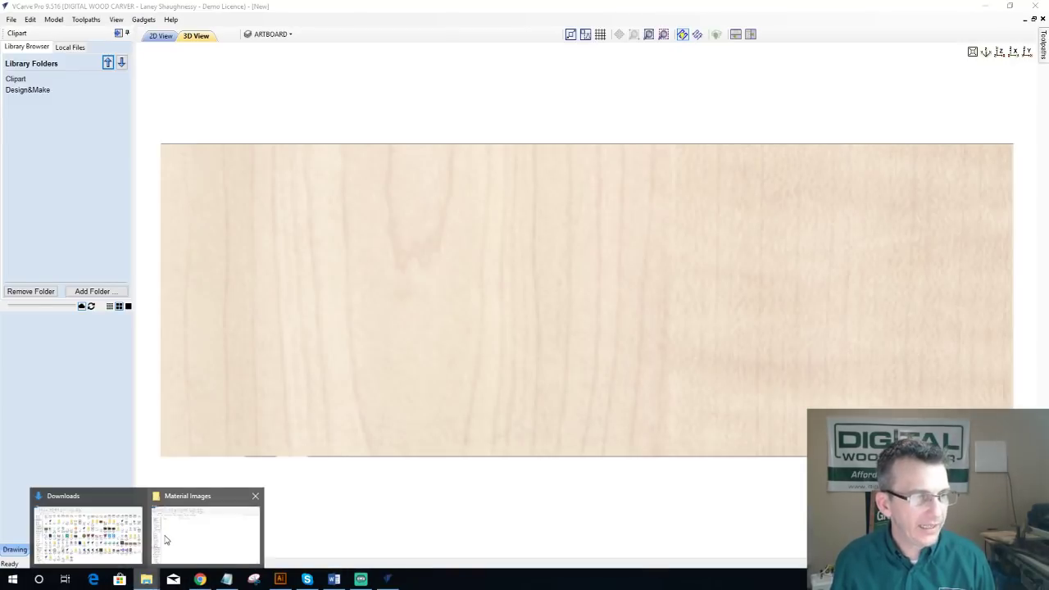
left_click(169, 543)
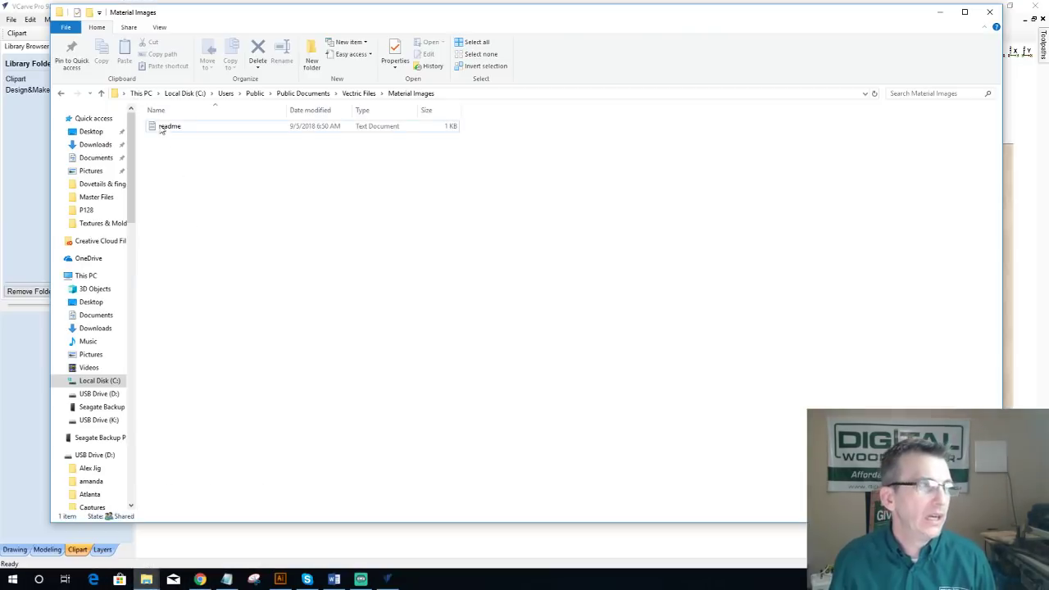
left_click(102, 94)
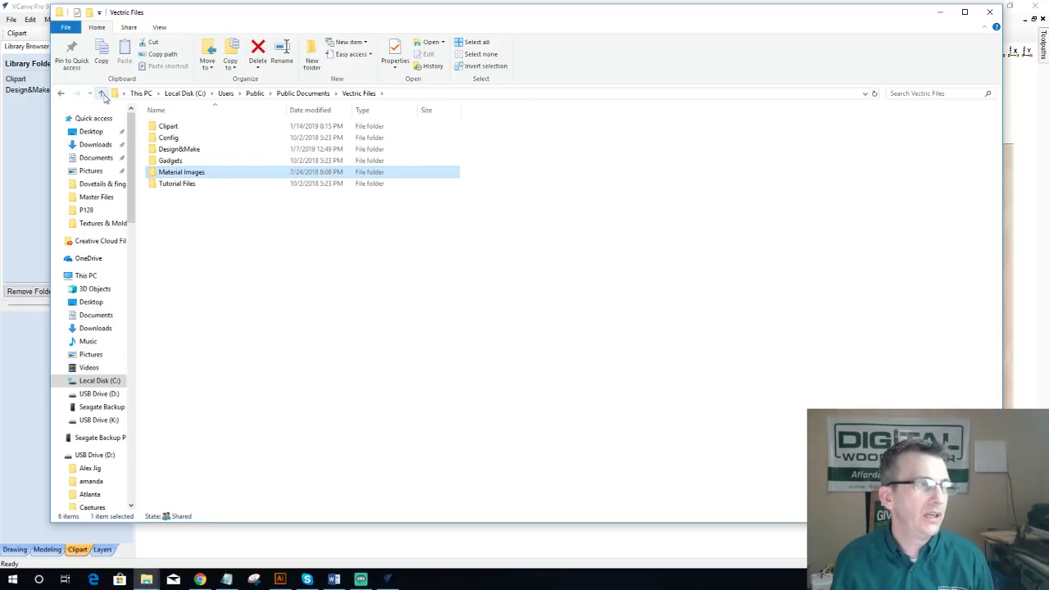
double_click(176, 185)
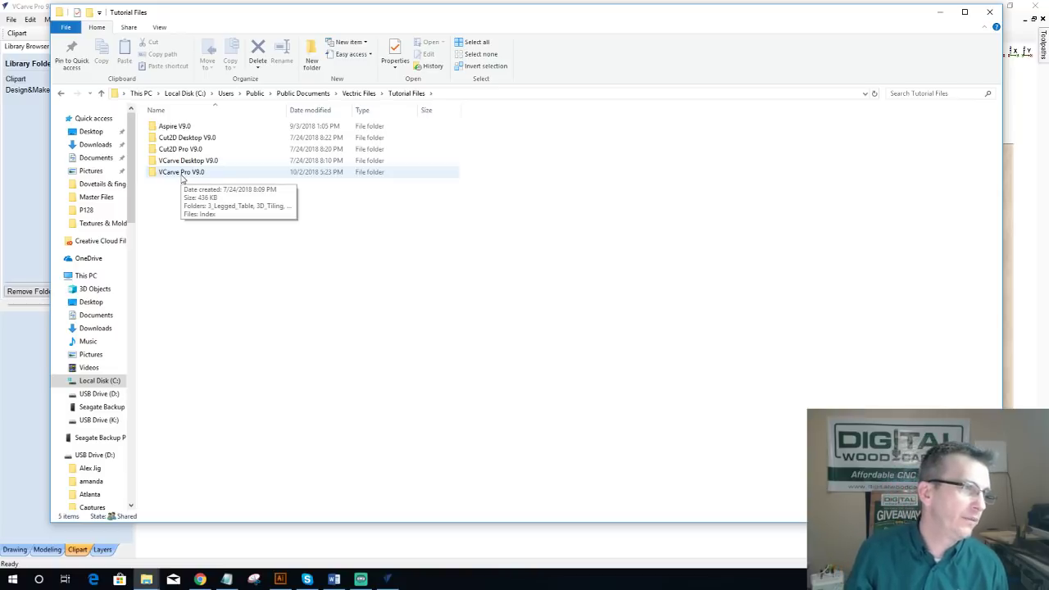
left_click(182, 180)
double_click(182, 175)
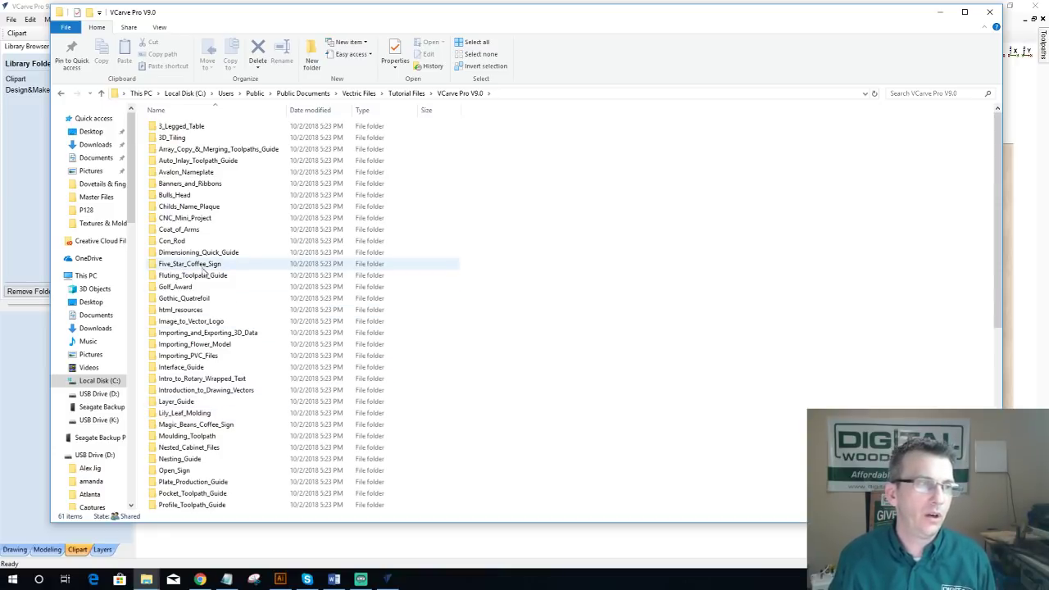
left_click(188, 267)
double_click(189, 267)
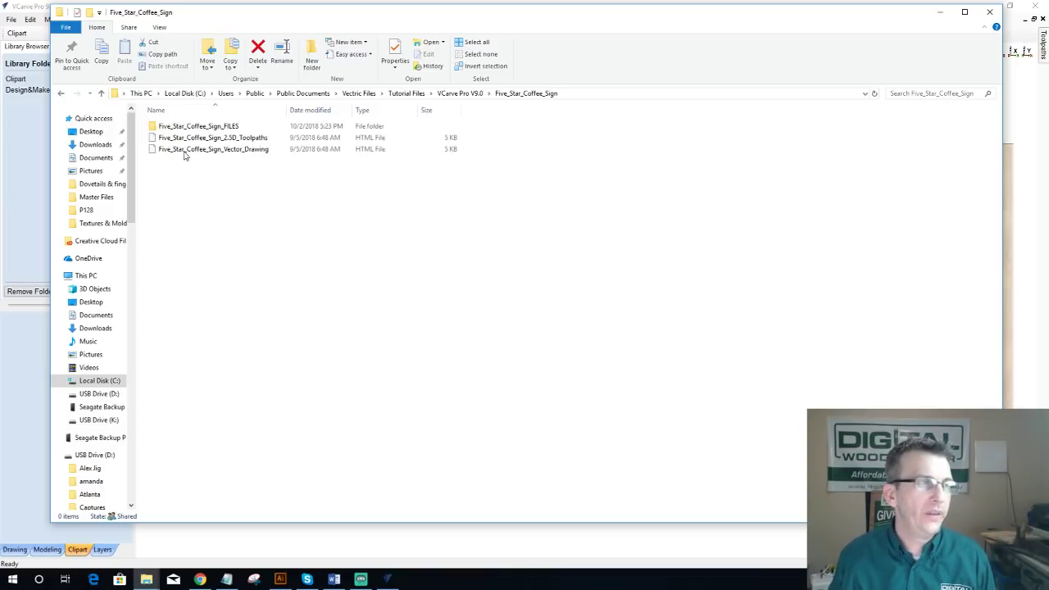
double_click(185, 129)
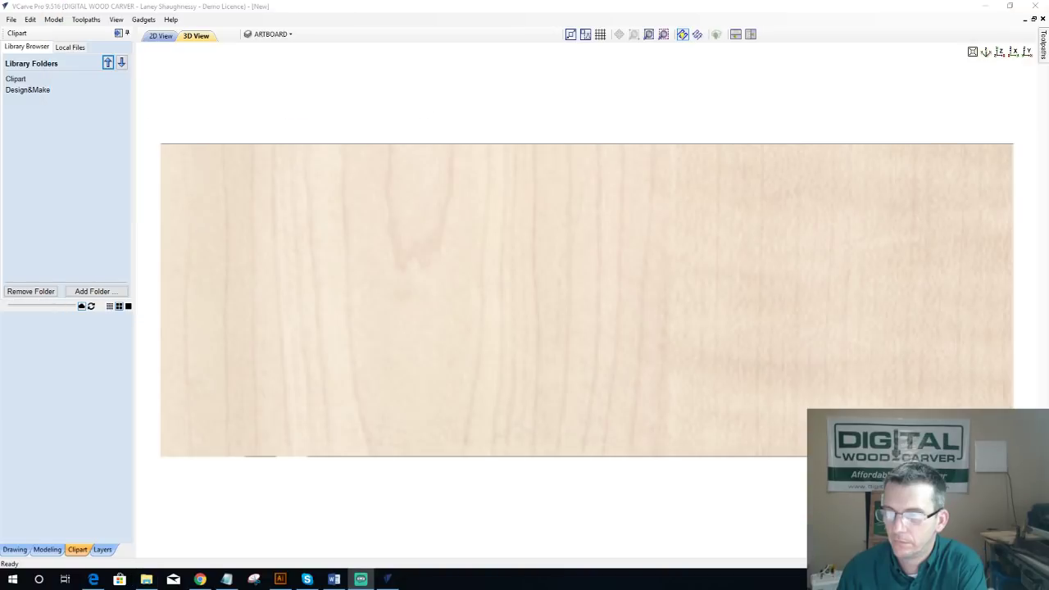
Step: Minimize all windows with Win+D to reveal the desktop
key("super+d")
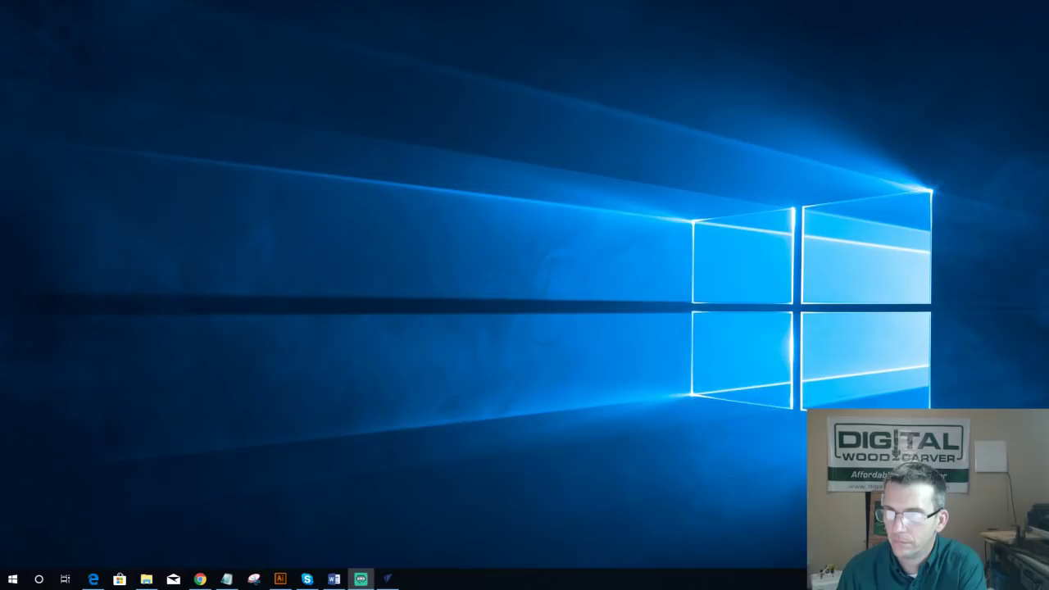
Step: Restore VCarve Pro with Win+D, showing the maple-textured 3D preview of the 15 × 5.5 inch job
key("super+d")
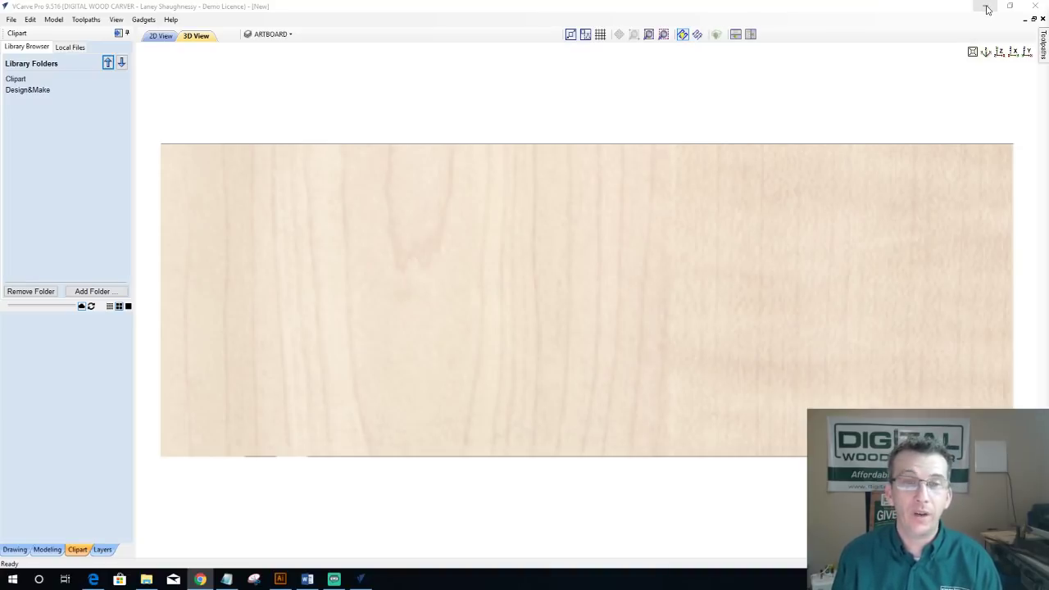
Step: Switch to the 2D view of the blank 15 × 5.5 inch job and close EOE.TIF in Illustrator
left_click(162, 37)
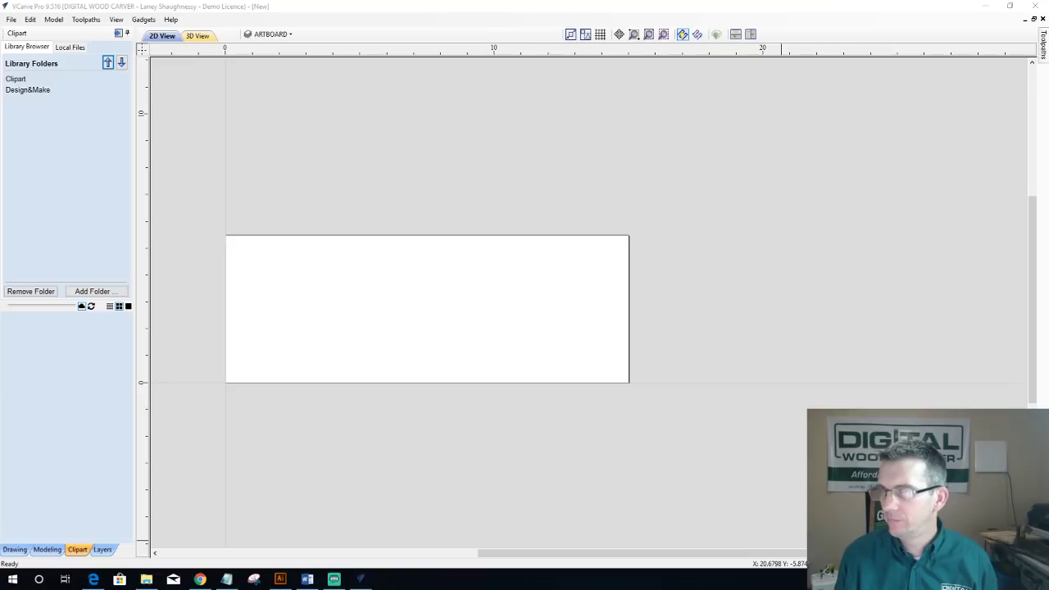
scroll(507, 366, "up", 3)
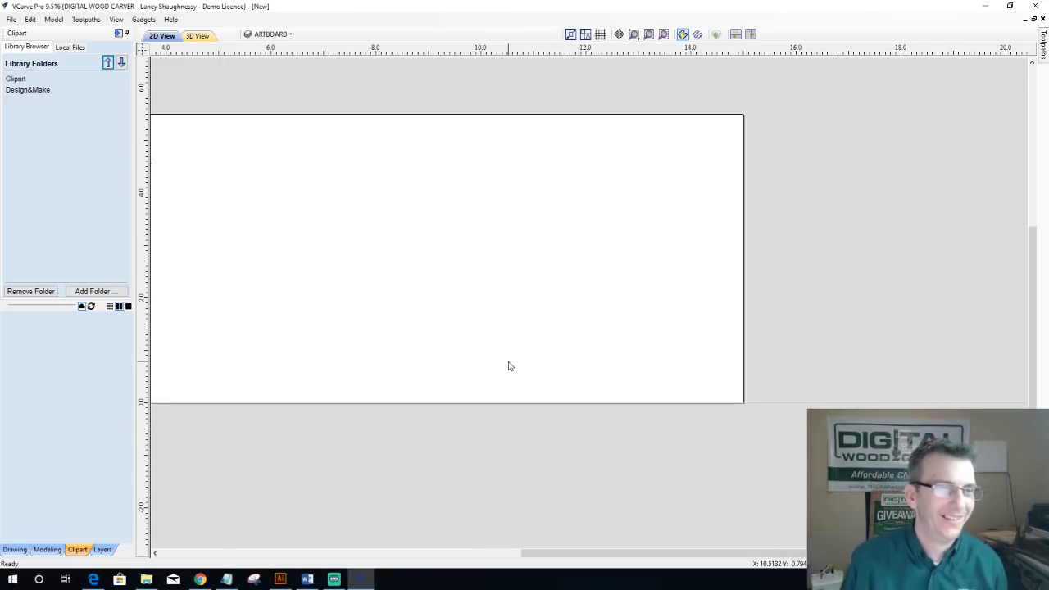
scroll(508, 366, "down", 1)
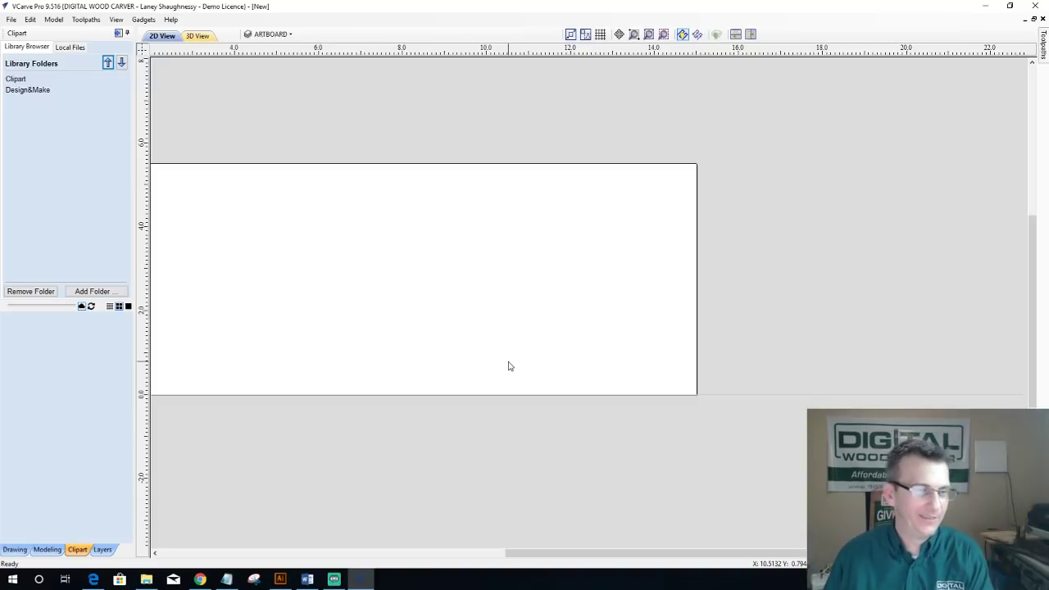
left_click_drag(536, 543, 448, 541)
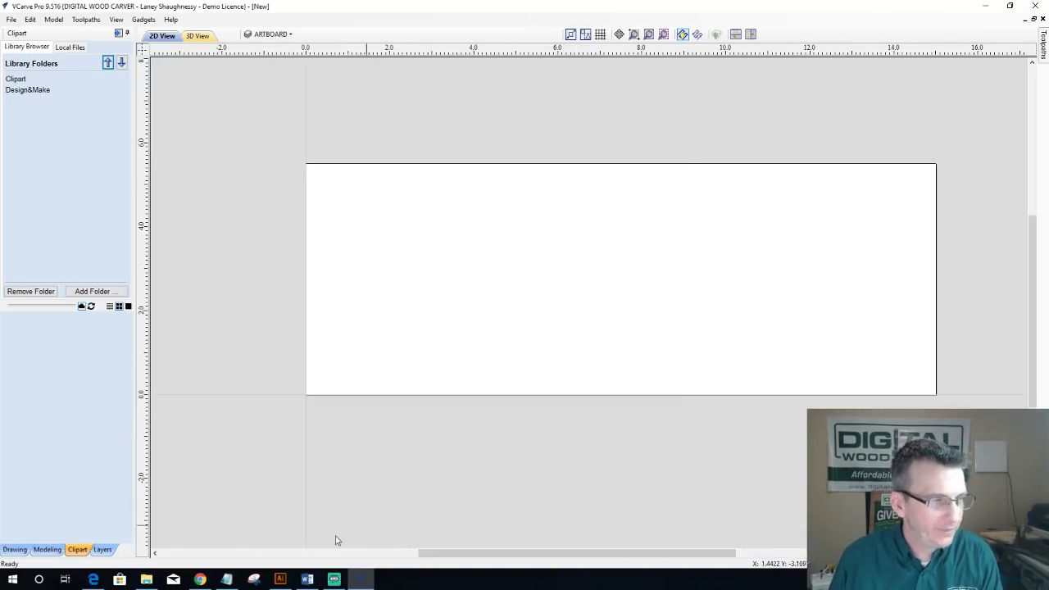
mouse_move(281, 580)
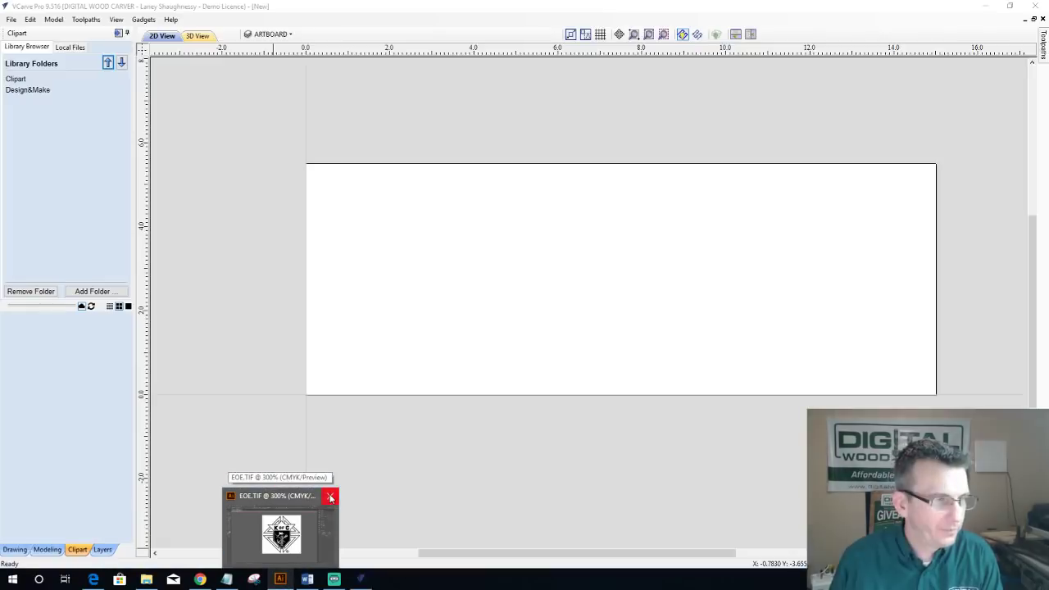
left_click(330, 498)
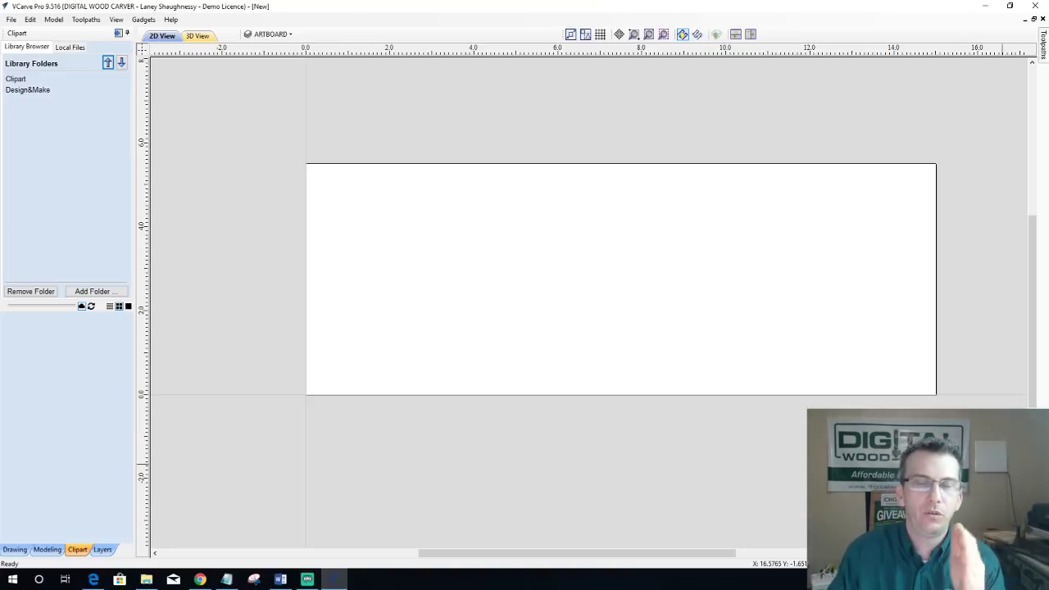
Step: Open the Five Star Coffee Sign tutorial in Edge and request its files with video
left_click(100, 579)
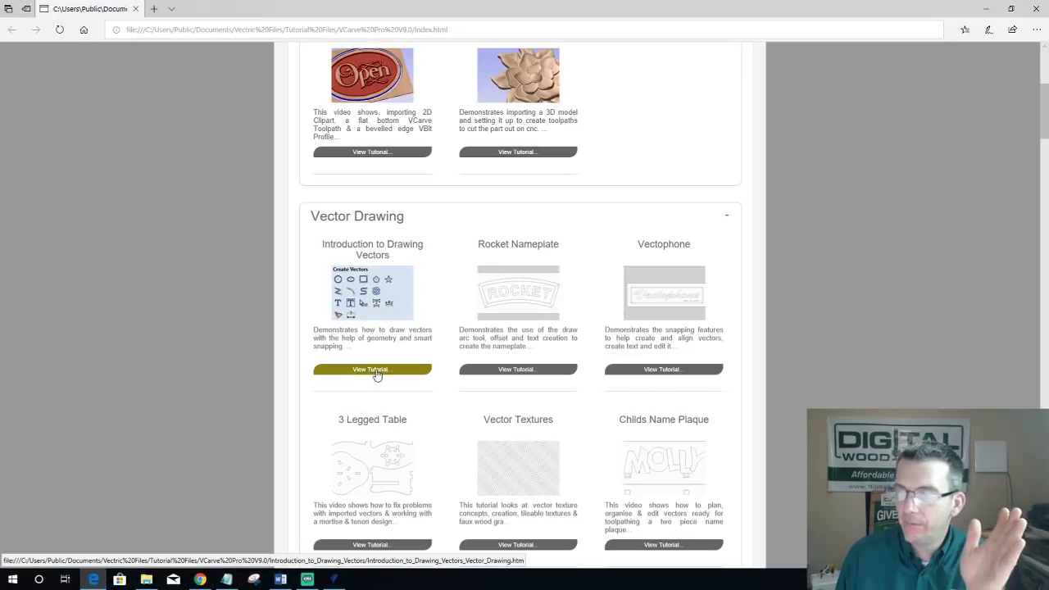
scroll(513, 200, "down", 1)
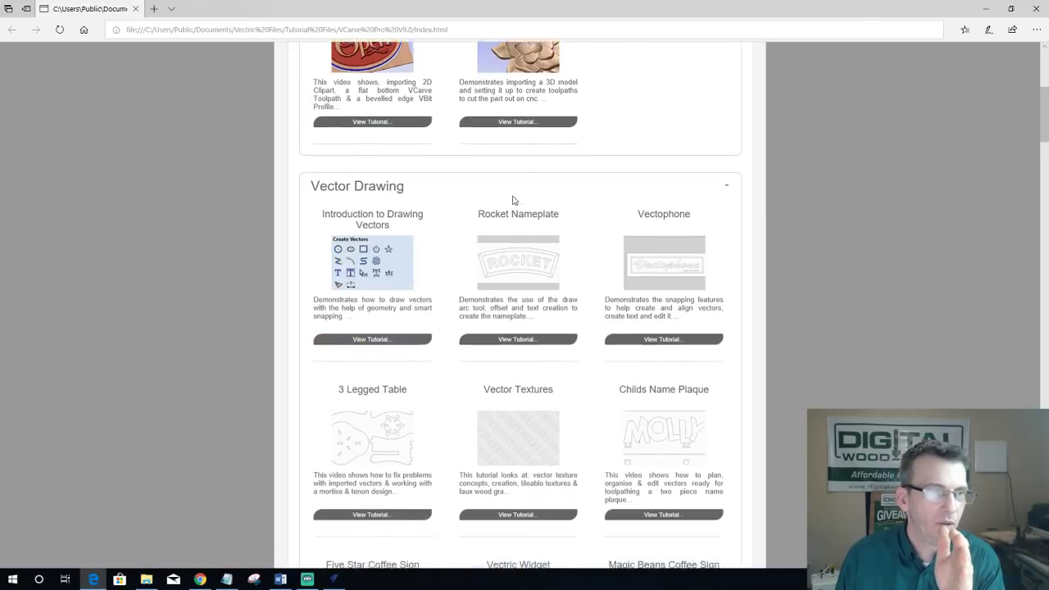
scroll(513, 200, "down", 4)
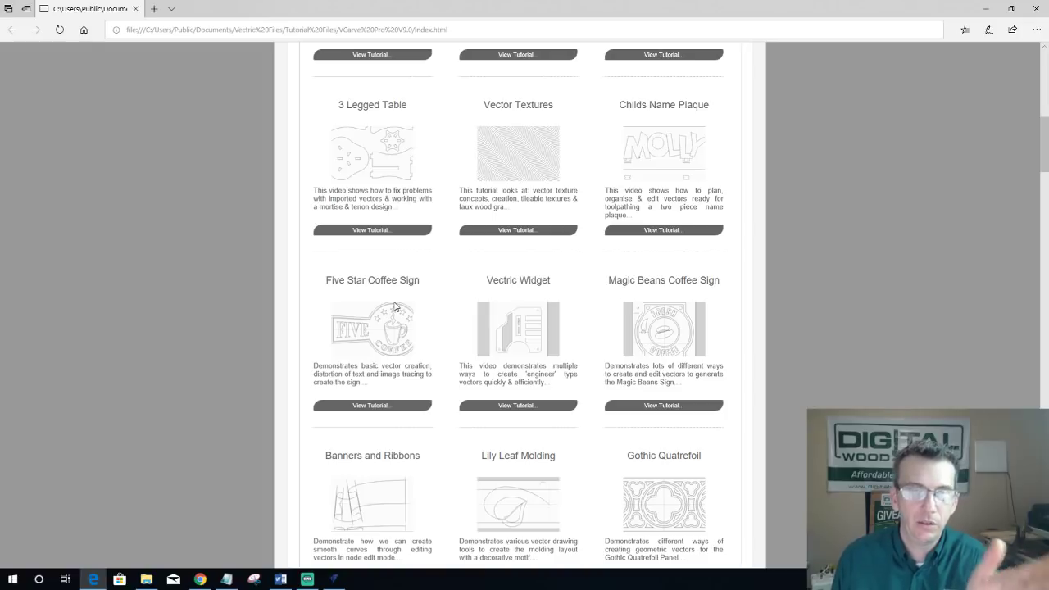
left_click(375, 408)
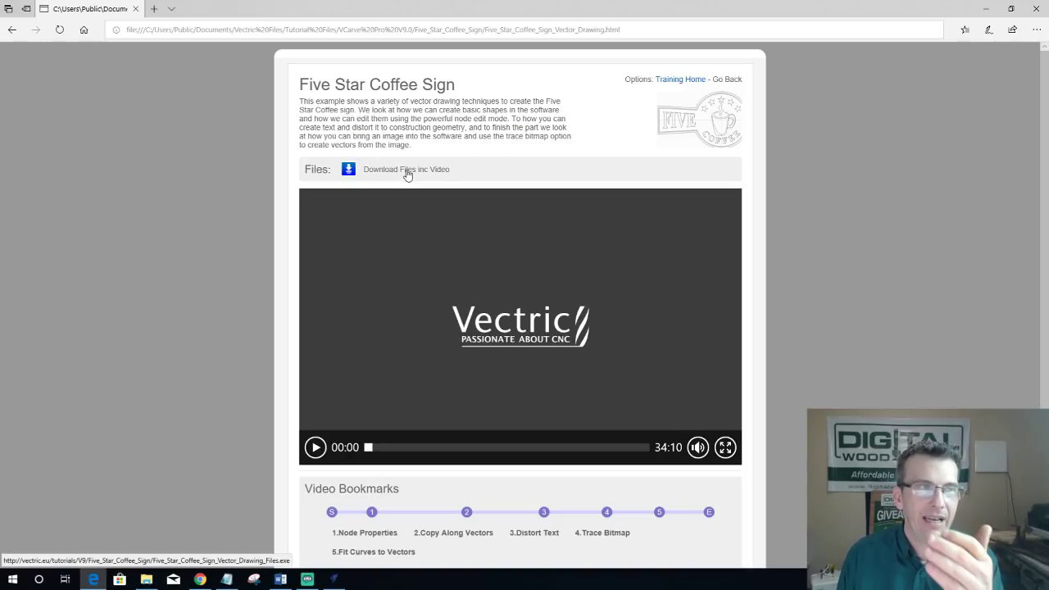
left_click(406, 169)
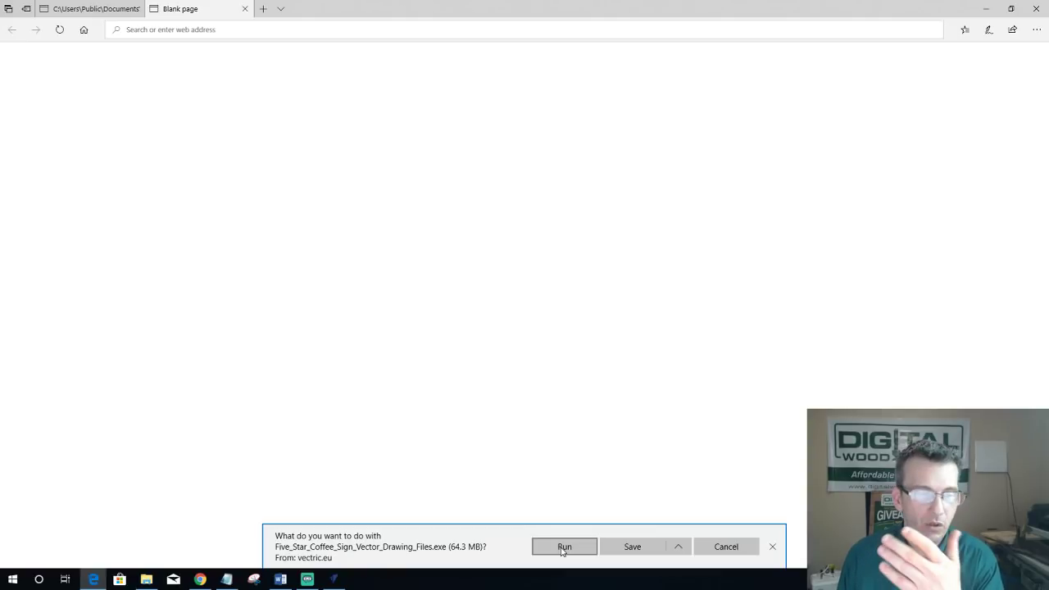
Step: Run the downloaded Five_Star_Coffee_Sign_Vector_Drawing_Files.exe installer
left_click(563, 549)
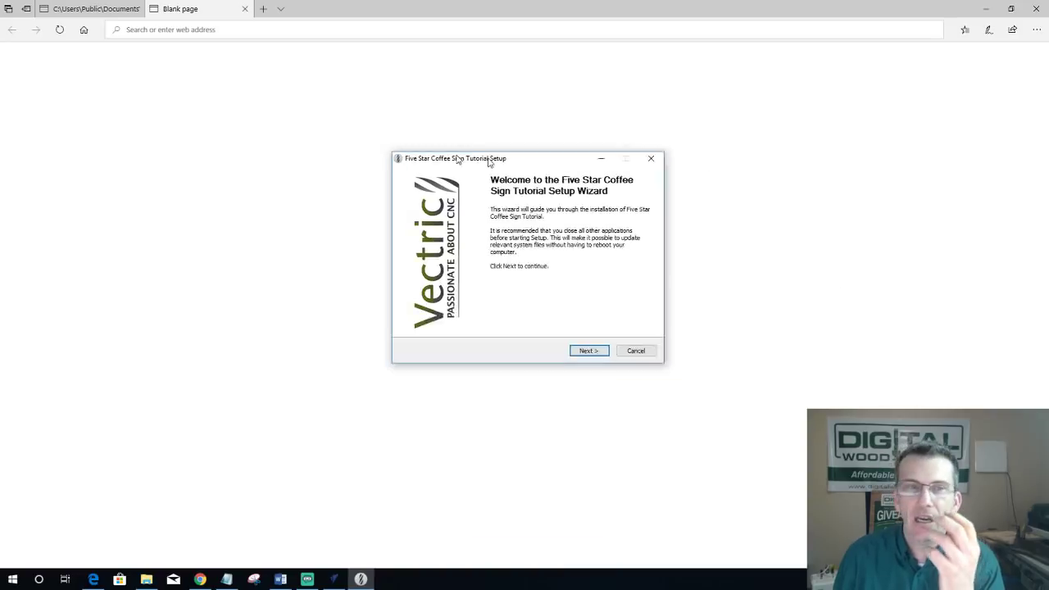
Step: Accept the licence, install the tutorial for all five Vectric programs, acknowledge each confirmation and finish
left_click_drag(489, 164, 497, 155)
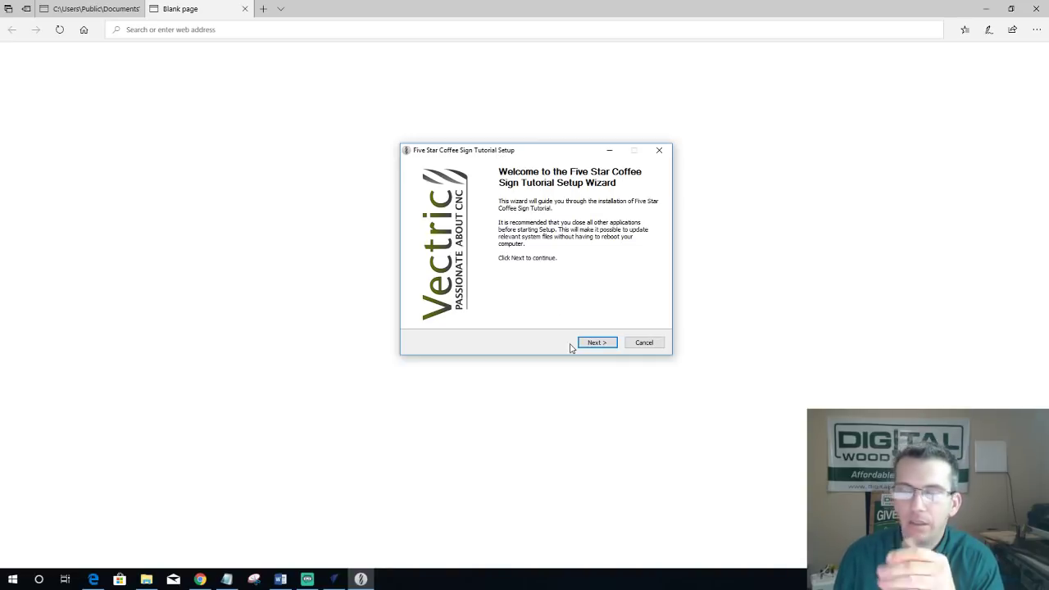
left_click(595, 342)
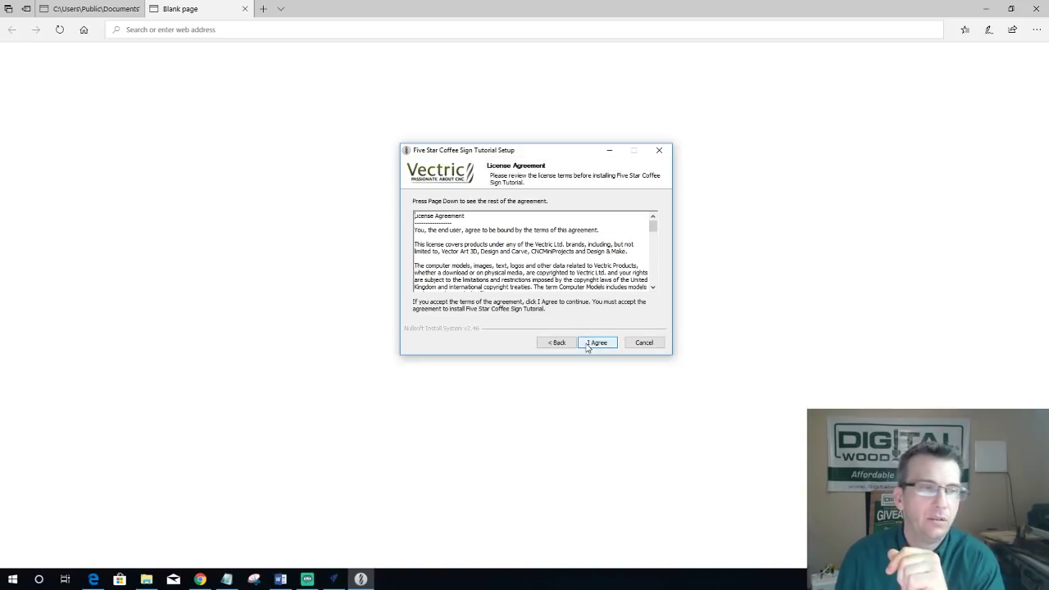
left_click(596, 342)
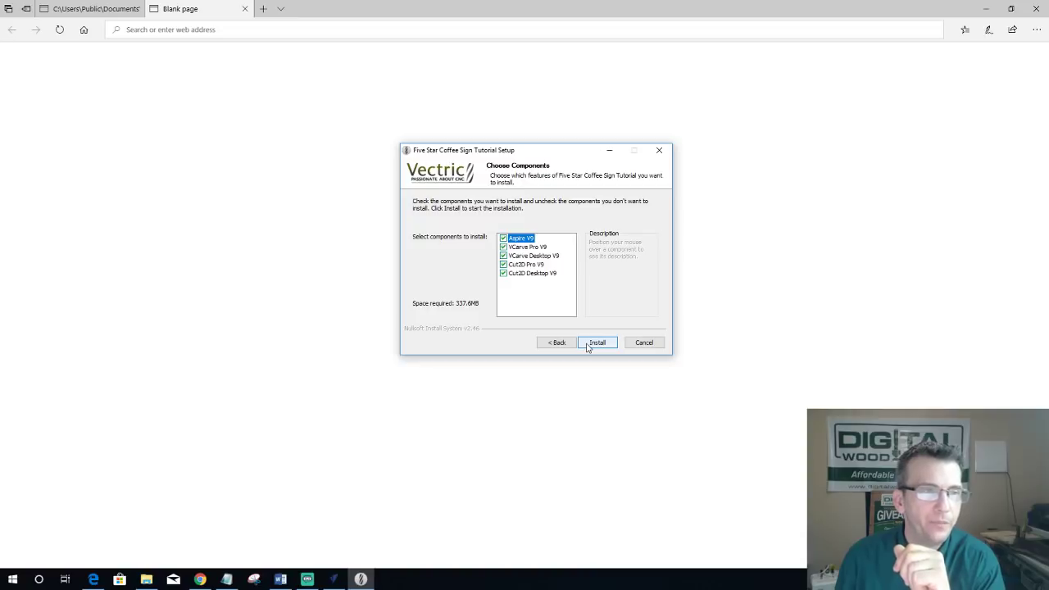
left_click(596, 343)
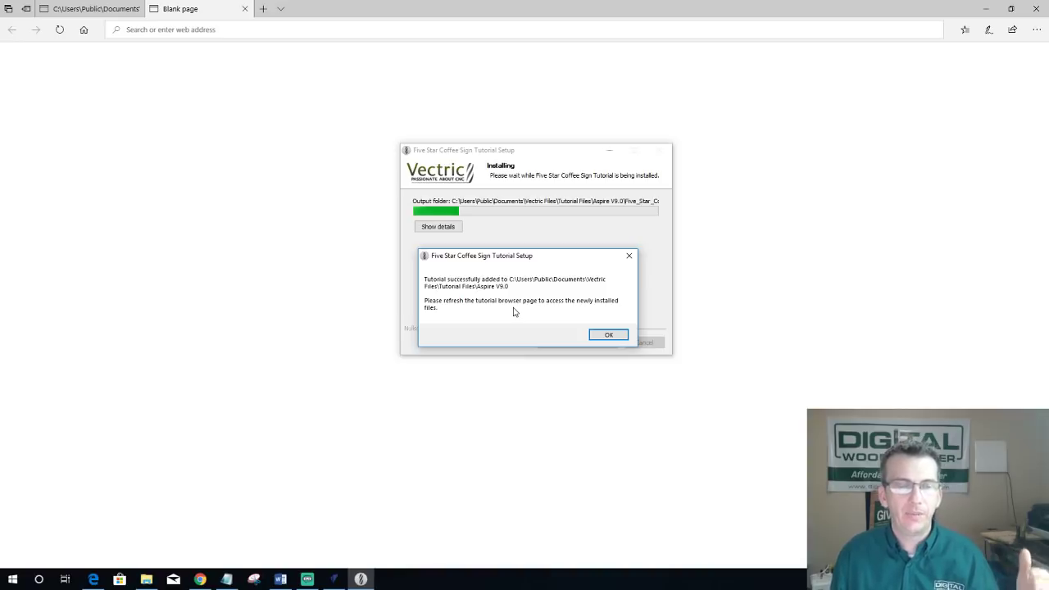
left_click(607, 334)
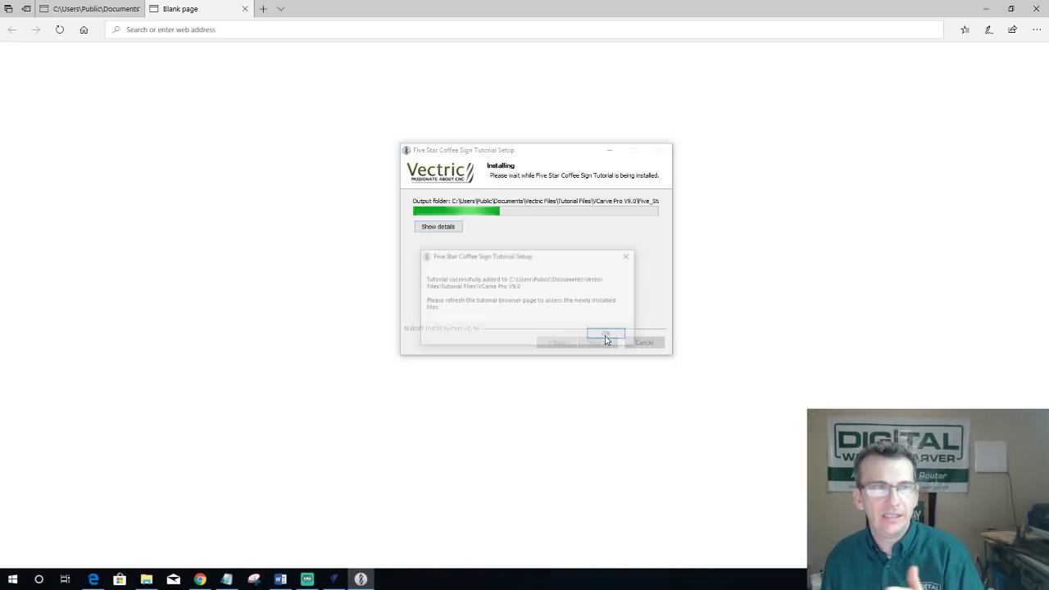
left_click(607, 336)
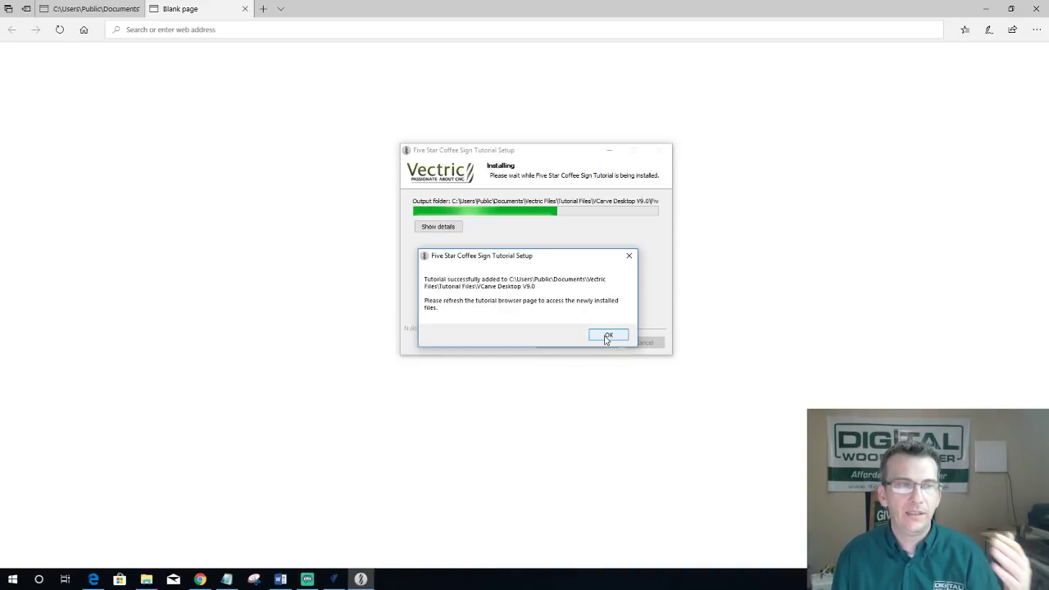
left_click(604, 336)
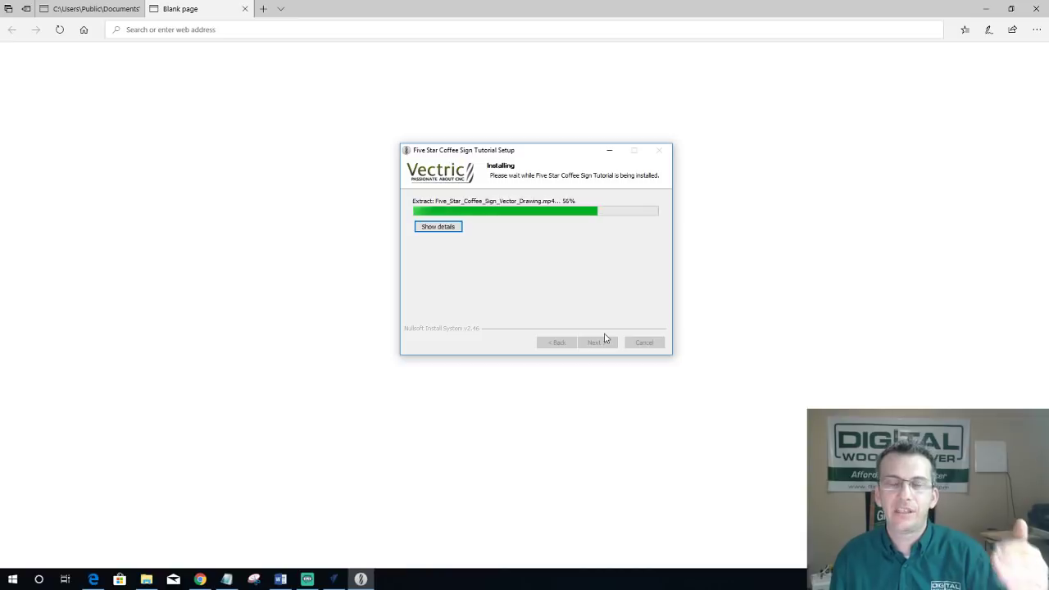
left_click(607, 336)
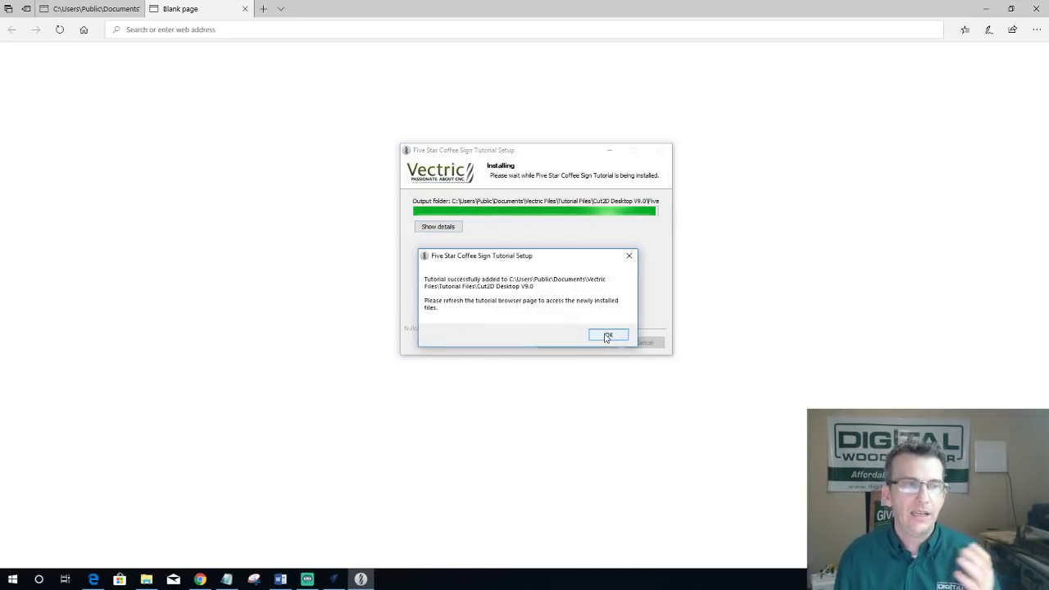
left_click(604, 336)
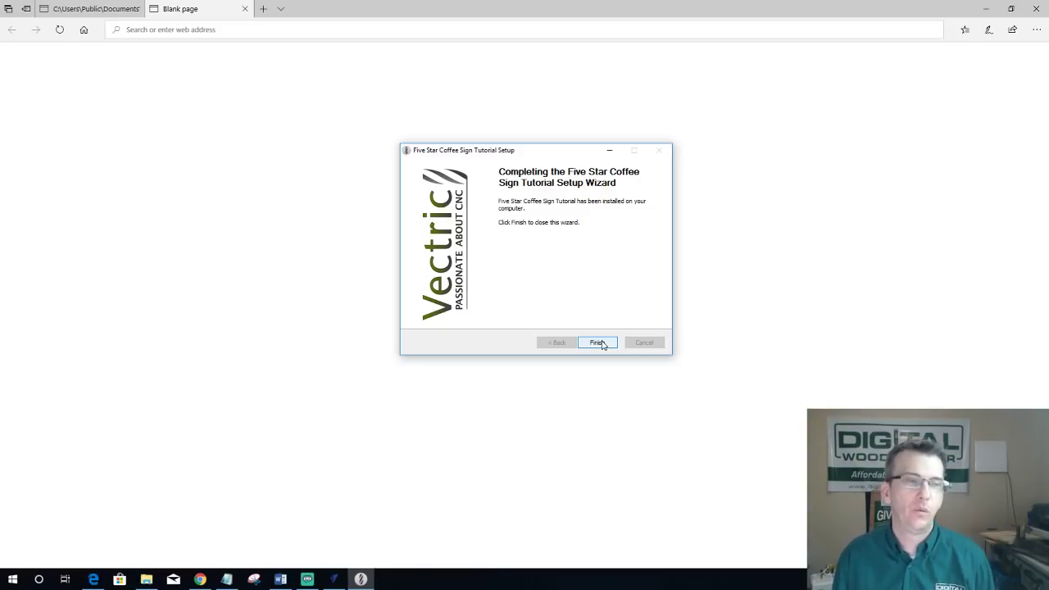
left_click(598, 342)
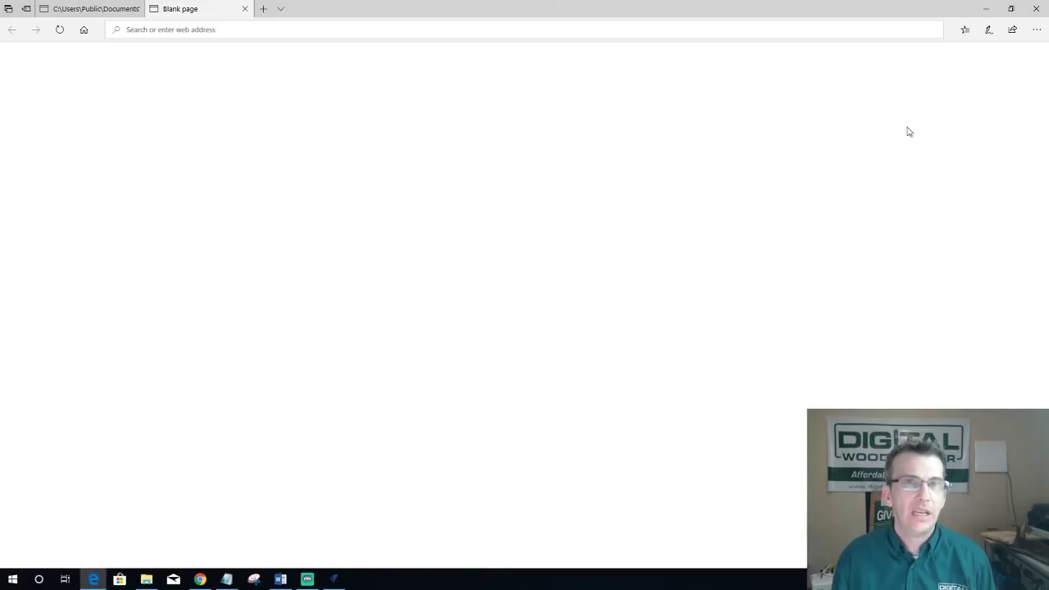
Step: Close Edge with all its tabs and show Local Disk (C:) in File Explorer over VCarve Pro
left_click(1039, 12)
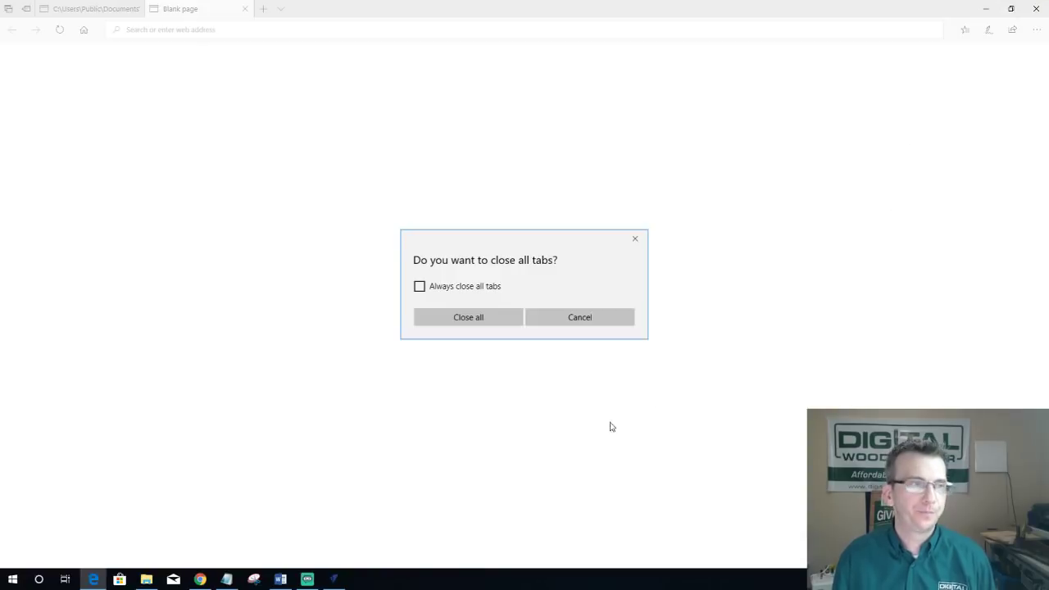
left_click(459, 318)
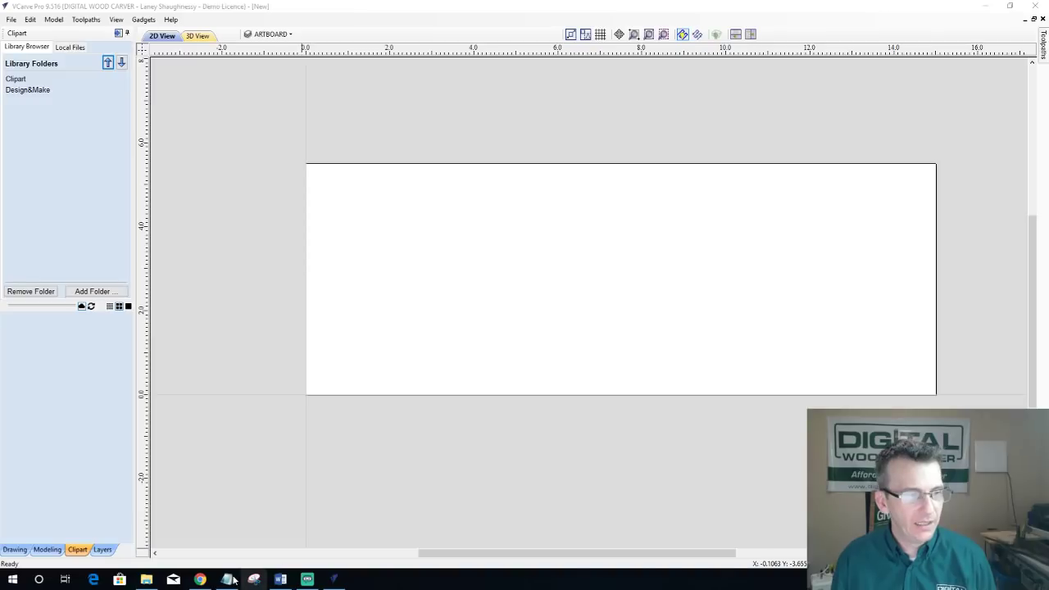
mouse_move(148, 580)
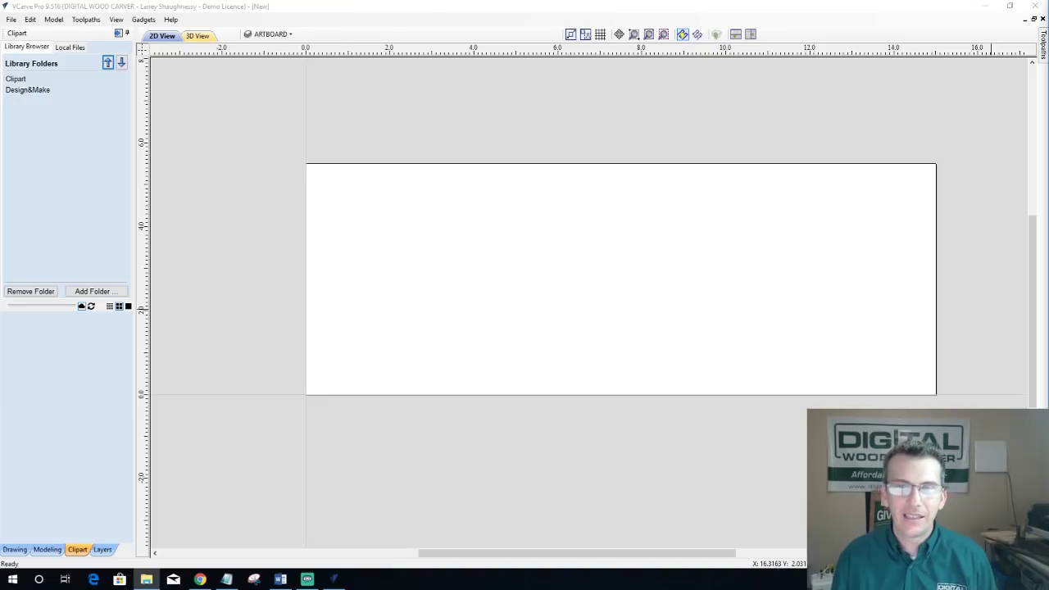
key("alt+Tab")
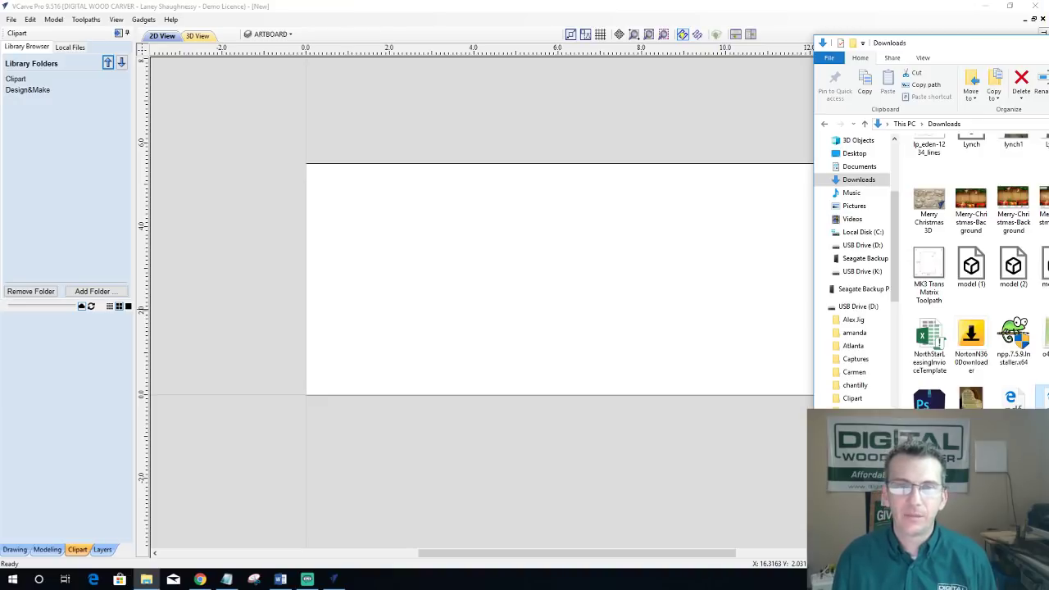
left_click(856, 232)
left_click_drag(945, 46, 195, 22)
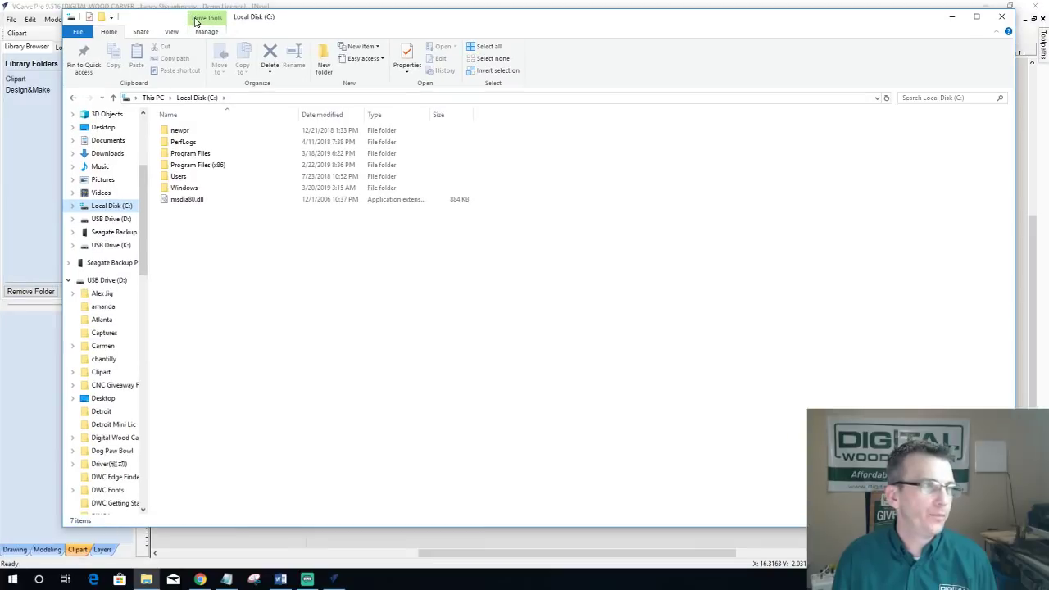
Step: Go through Users > Public > Public Documents > Vectric Files > Tutorial Files > VCarve Pro V9.0 to Five_Star_Coffee_Sign_FILES
double_click(195, 174)
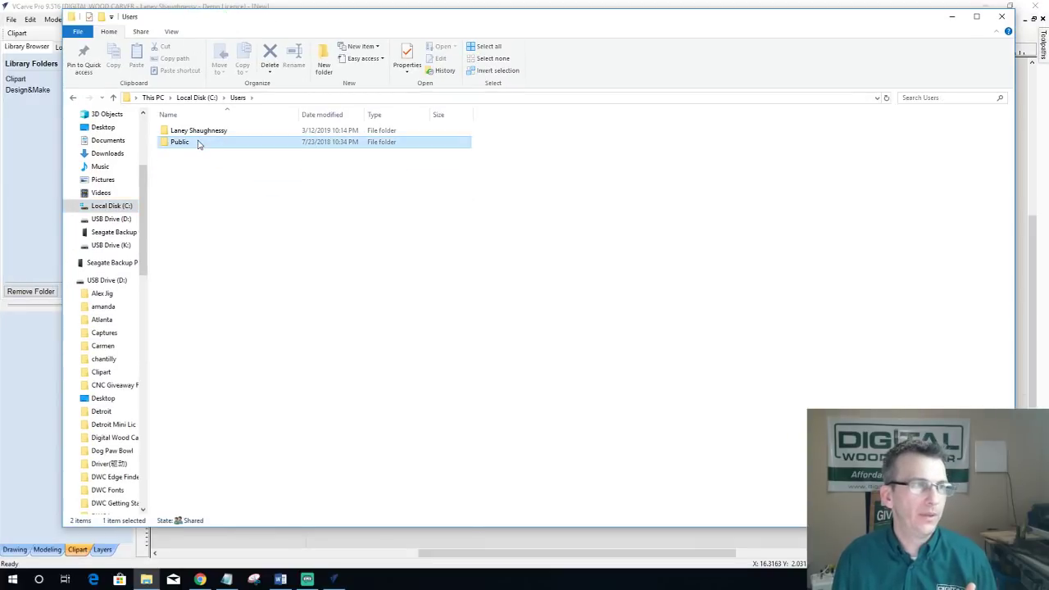
double_click(200, 143)
double_click(197, 131)
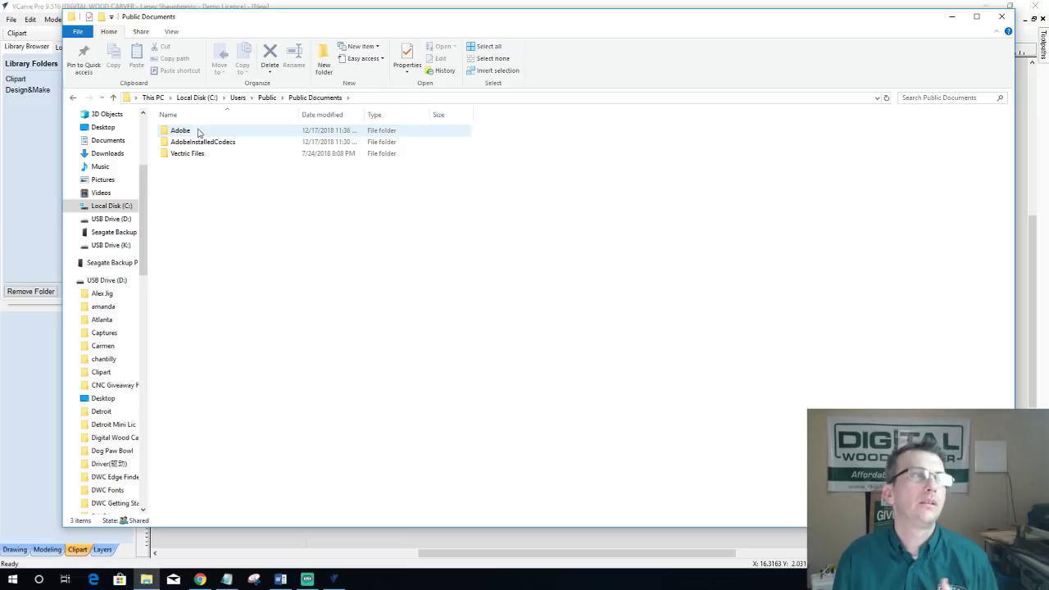
double_click(196, 154)
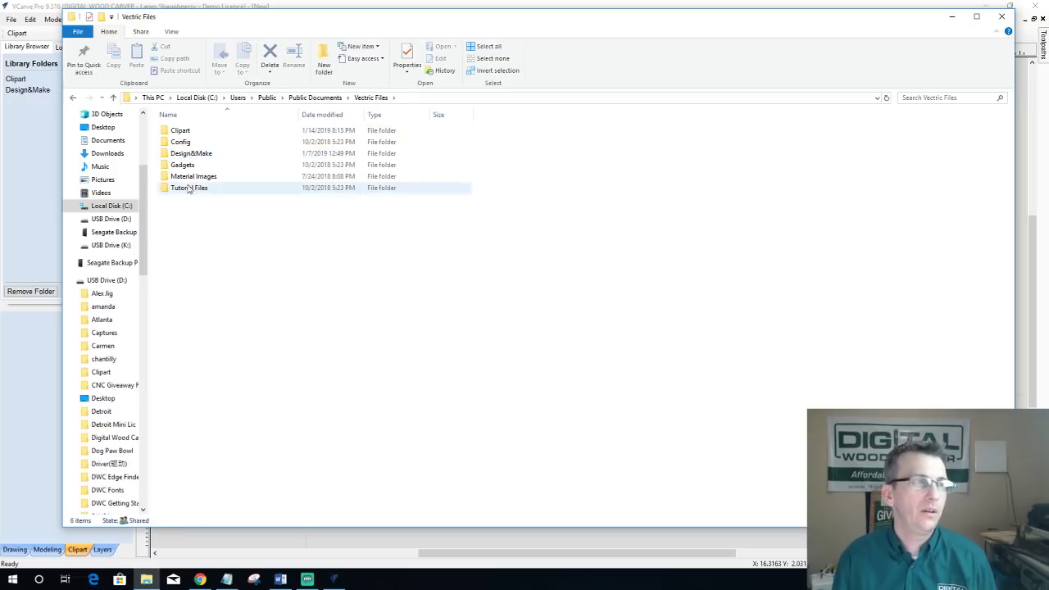
double_click(189, 192)
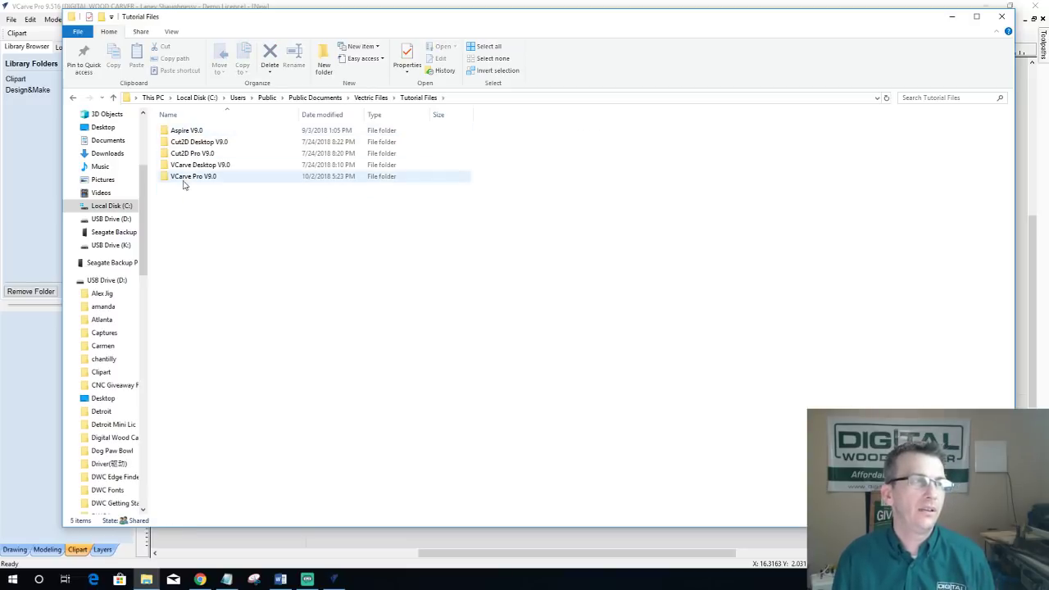
double_click(183, 176)
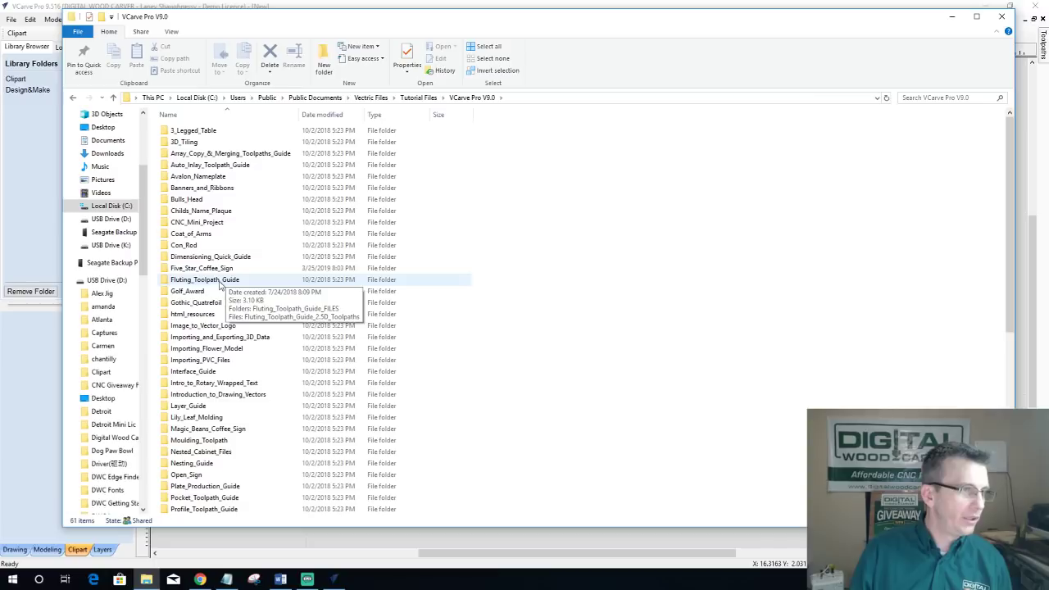
double_click(216, 269)
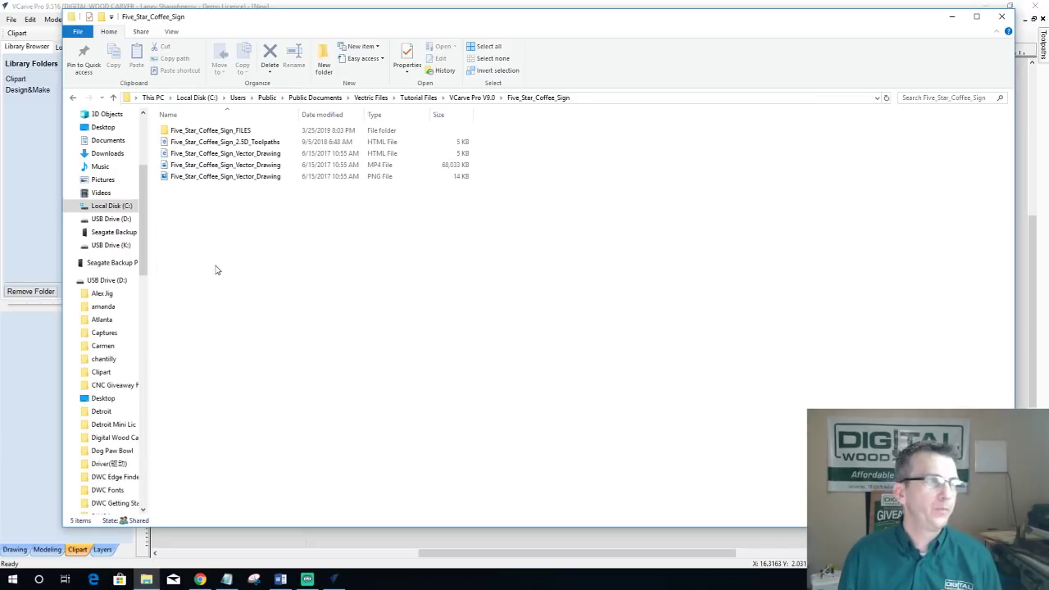
left_click(231, 135)
double_click(231, 136)
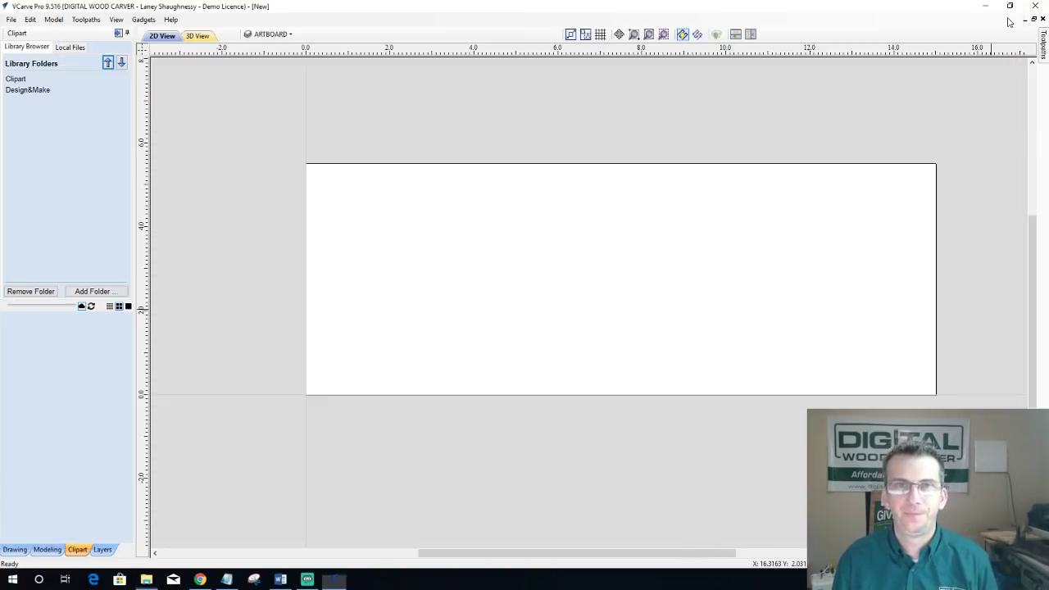
Step: Close File Explorer and drop down the Preview Toolpaths material list, currently Maple
left_click(1007, 21)
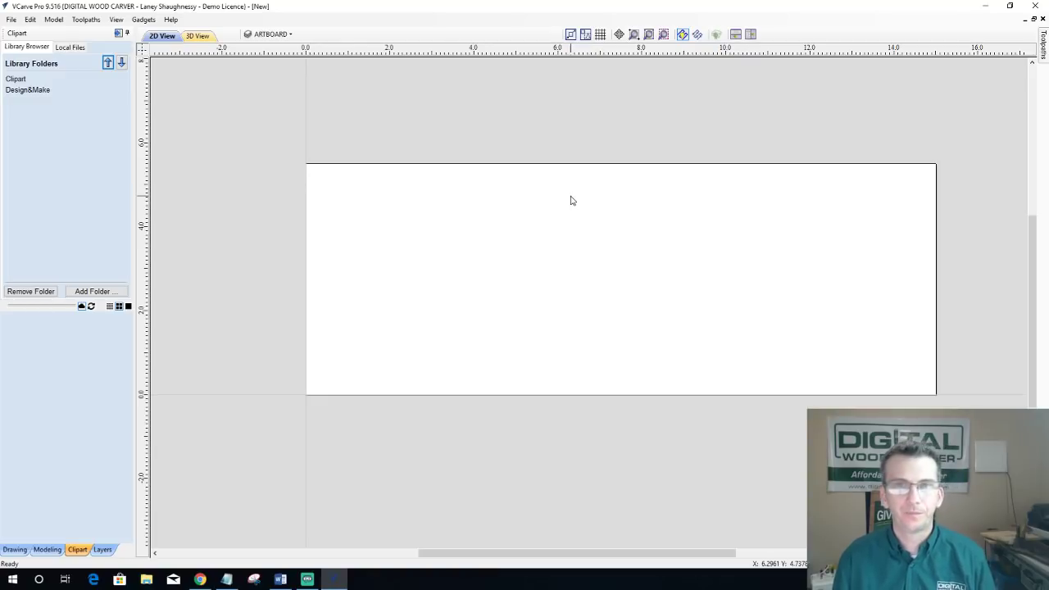
mouse_move(1042, 49)
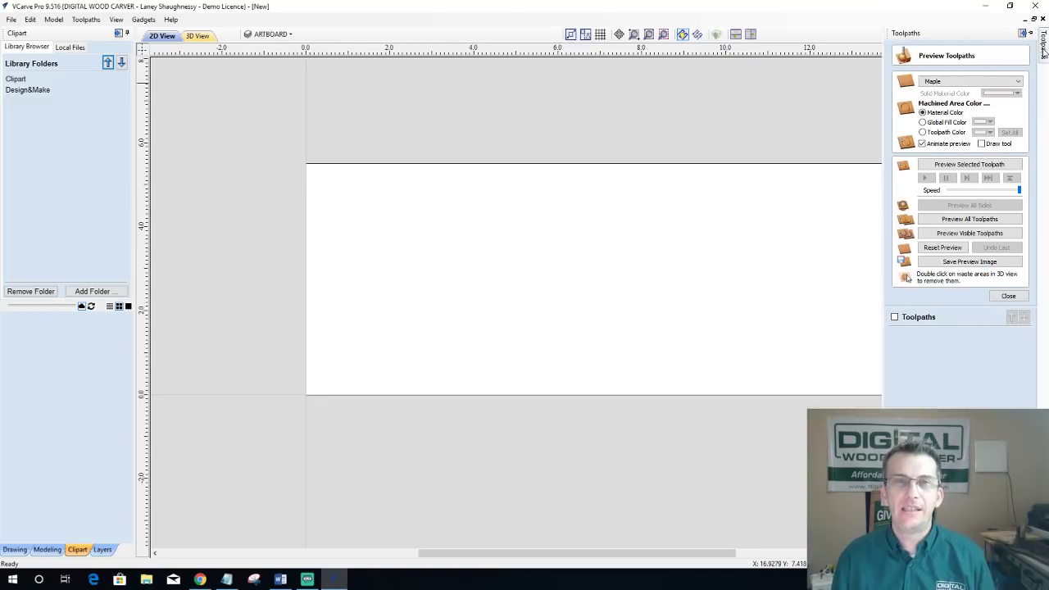
left_click(953, 82)
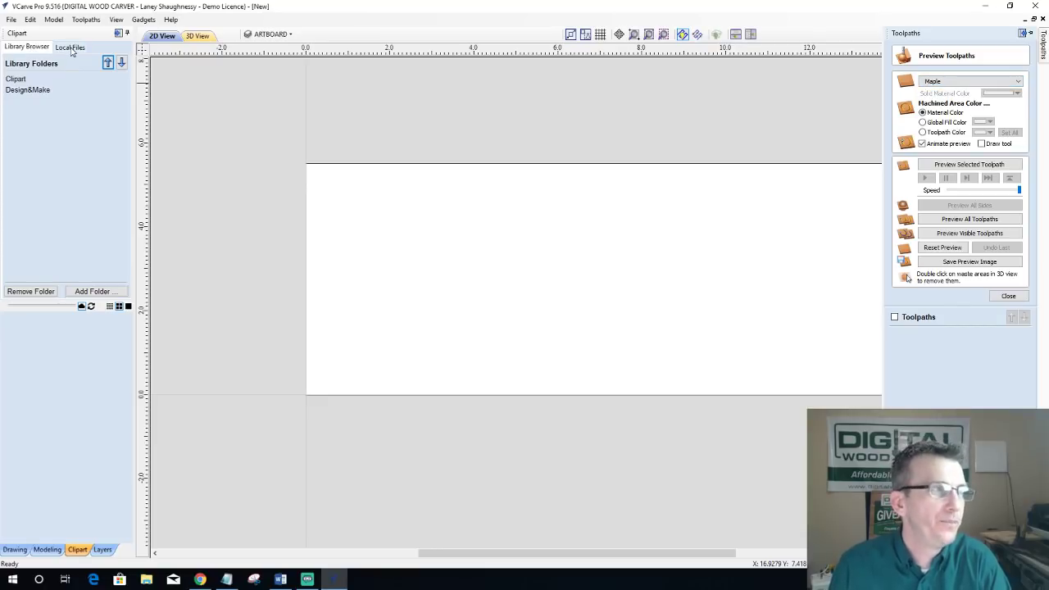
Step: In the Local Files tree, collapse Local Disk (C:) and expand the Class File folder
left_click(70, 48)
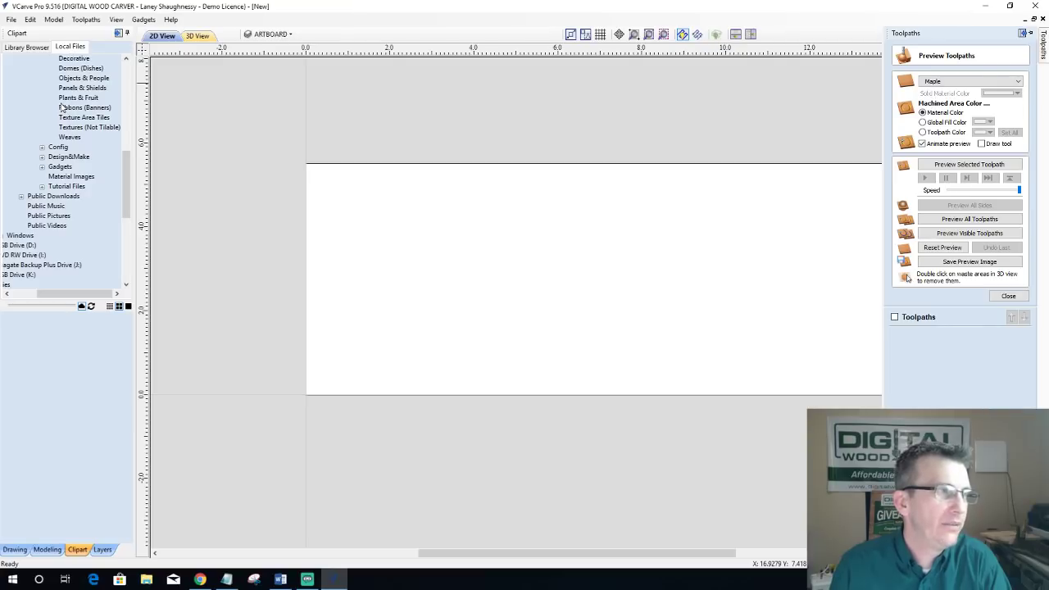
scroll(64, 123, "up", 10)
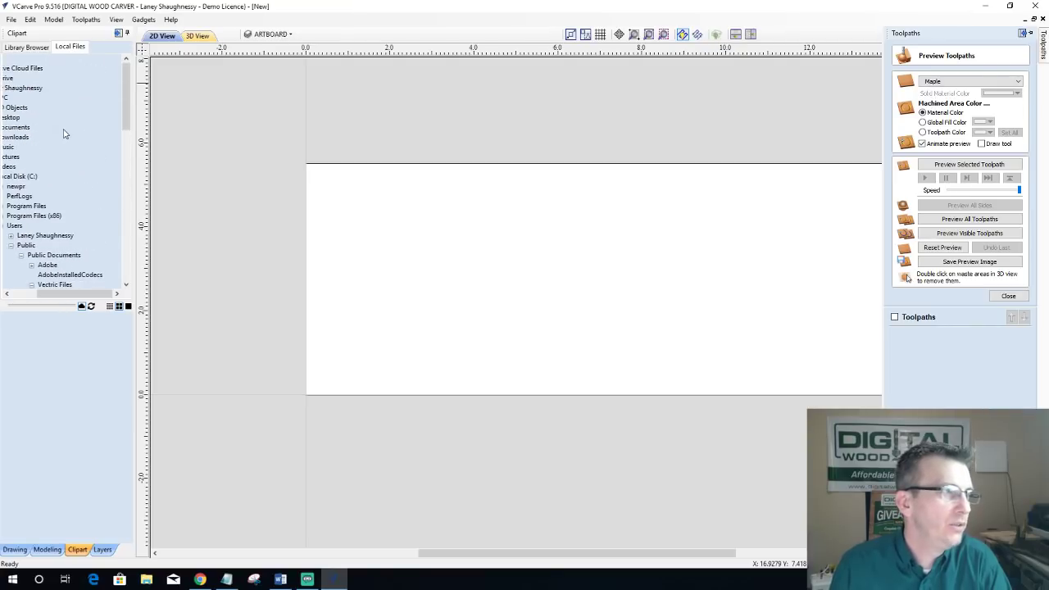
scroll(64, 134, "down", 3)
left_click_drag(59, 294, 33, 297)
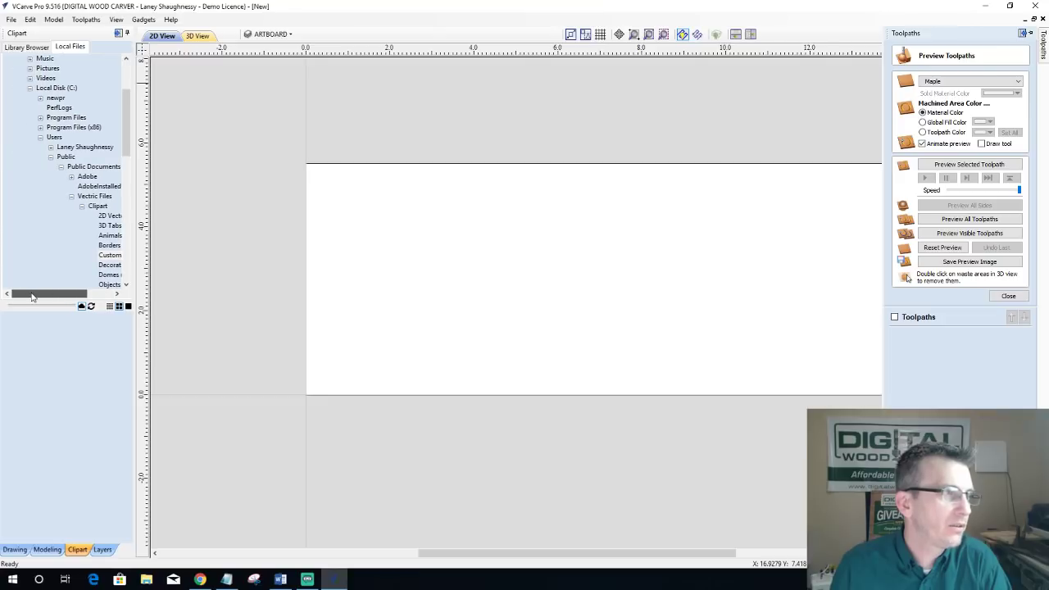
scroll(20, 157, "up", 1)
left_click(30, 118)
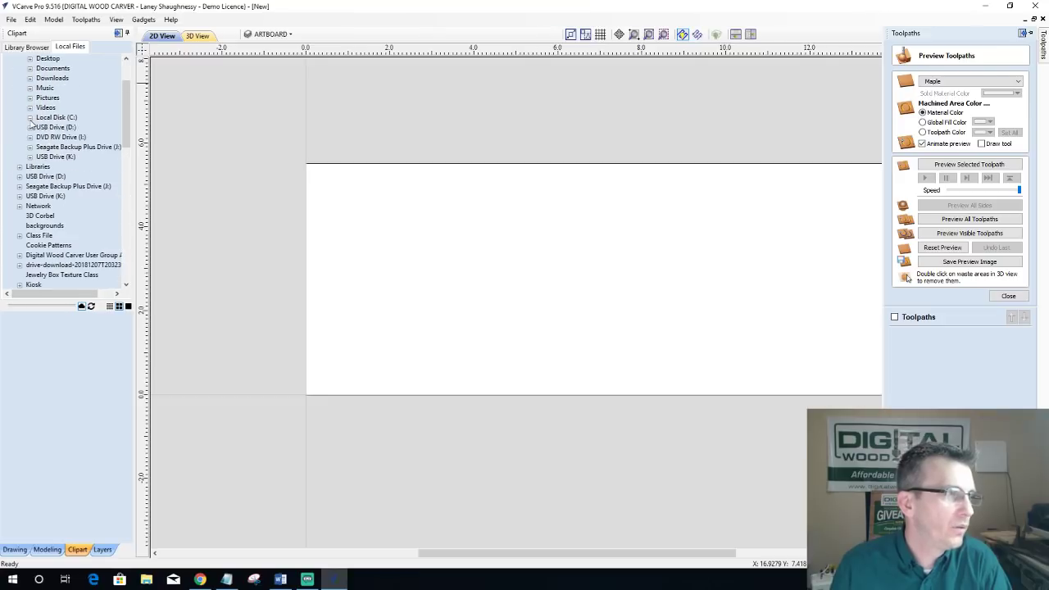
left_click(54, 117)
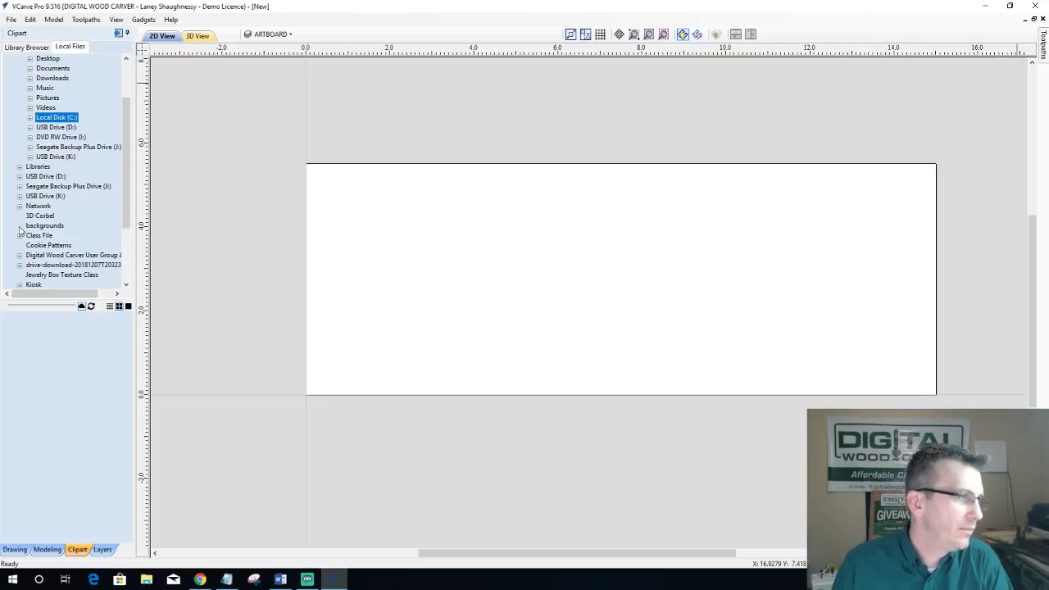
scroll(21, 230, "down", 1)
scroll(21, 230, "up", 2)
scroll(21, 230, "down", 1)
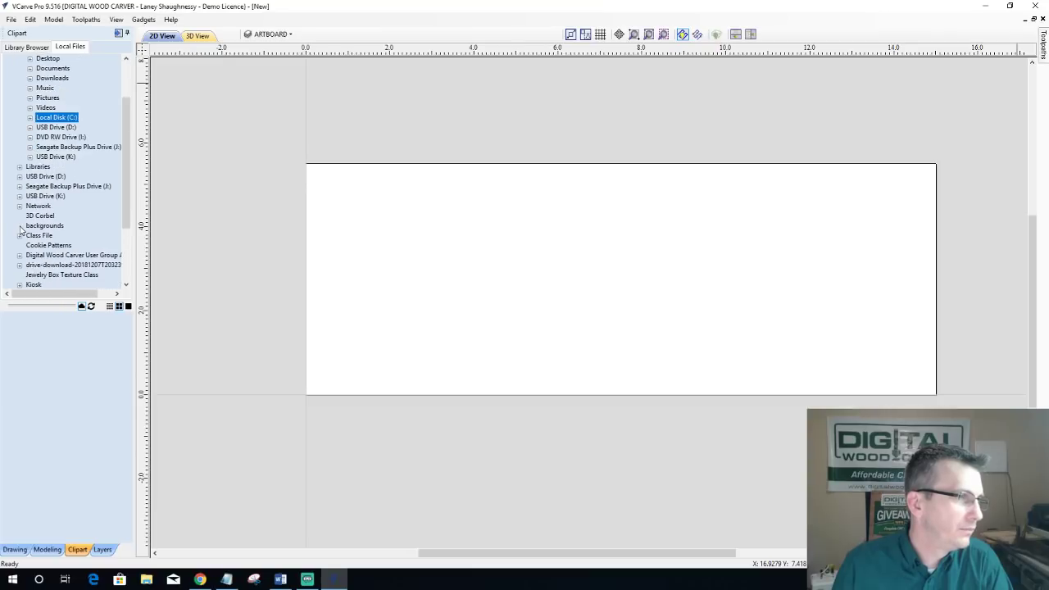
left_click(19, 236)
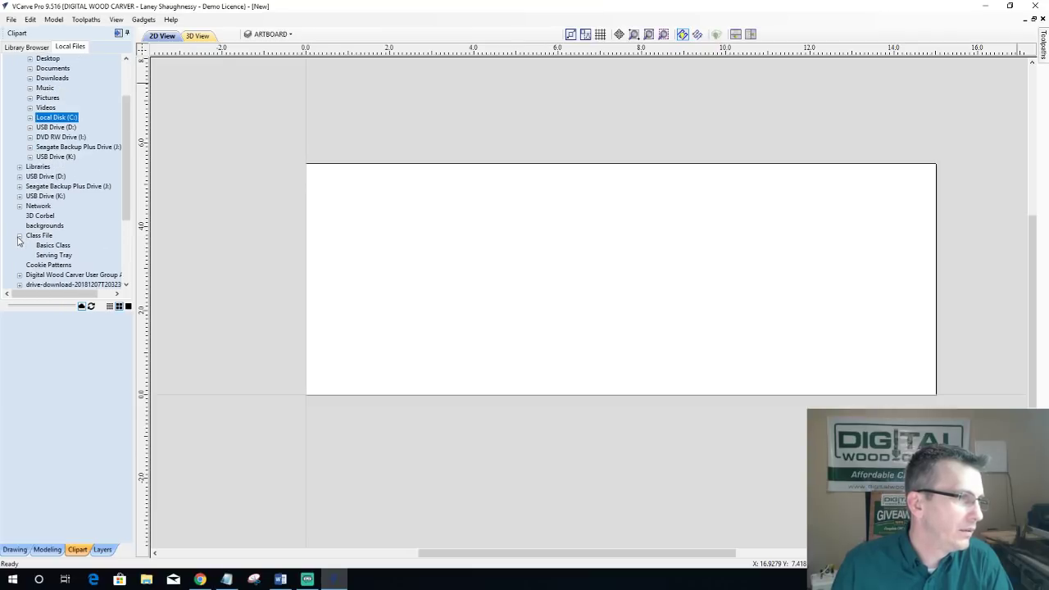
left_click(147, 580)
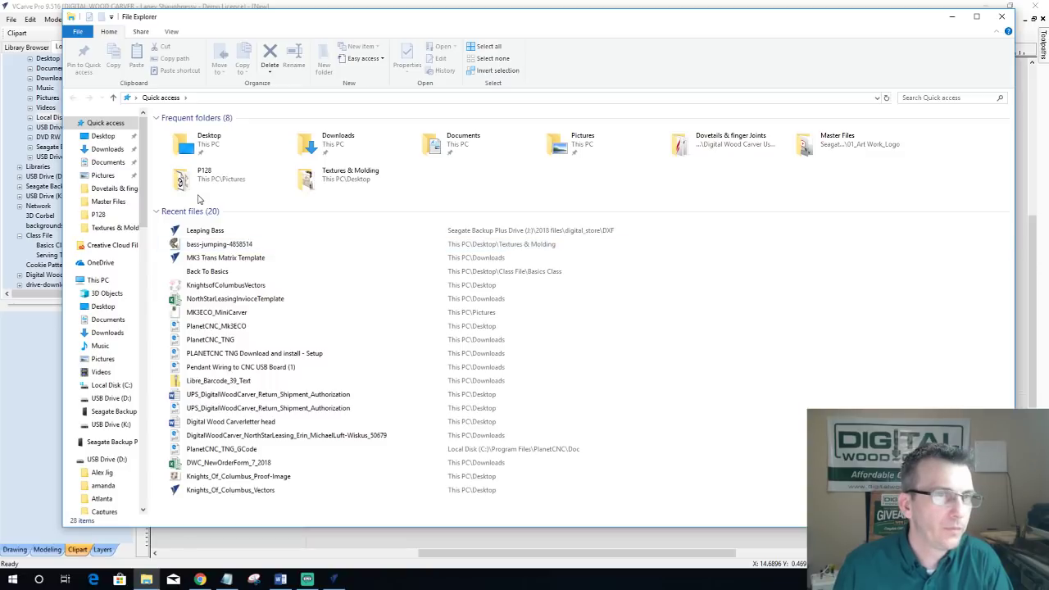
Step: Drag the Cookbook_Trivet, Dog Paw Bowl and DXF folders from J:\2018 files\digital_store onto the Desktop
left_click(107, 148)
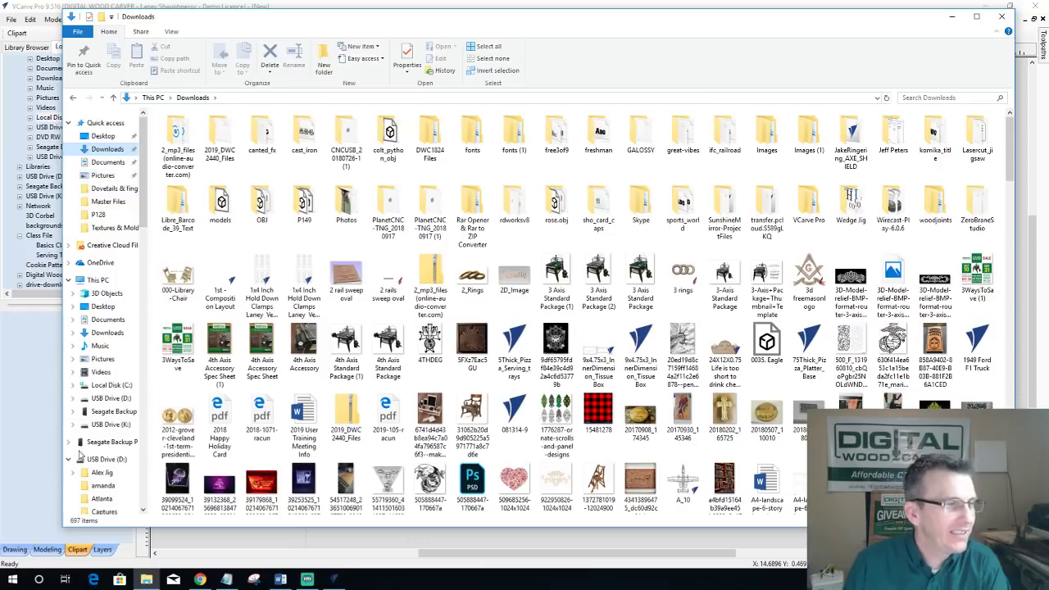
left_click(108, 442)
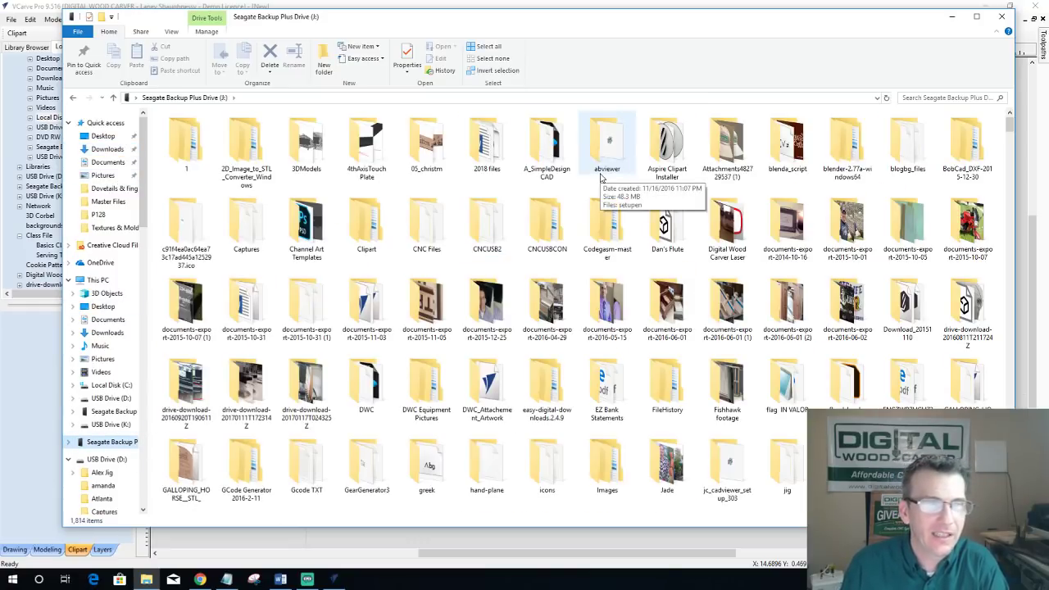
left_click(483, 156)
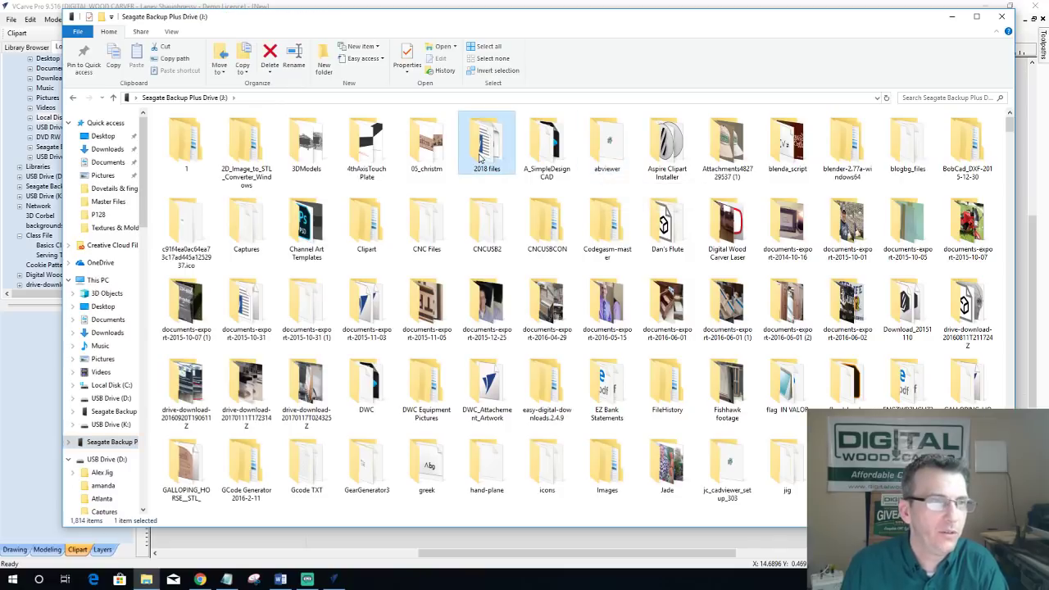
double_click(483, 155)
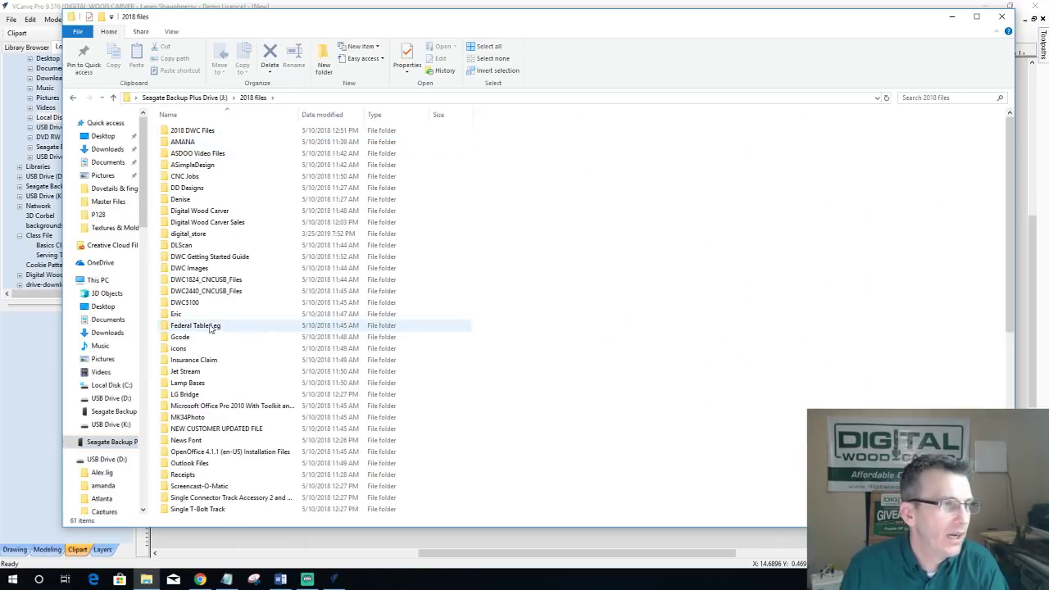
double_click(189, 233)
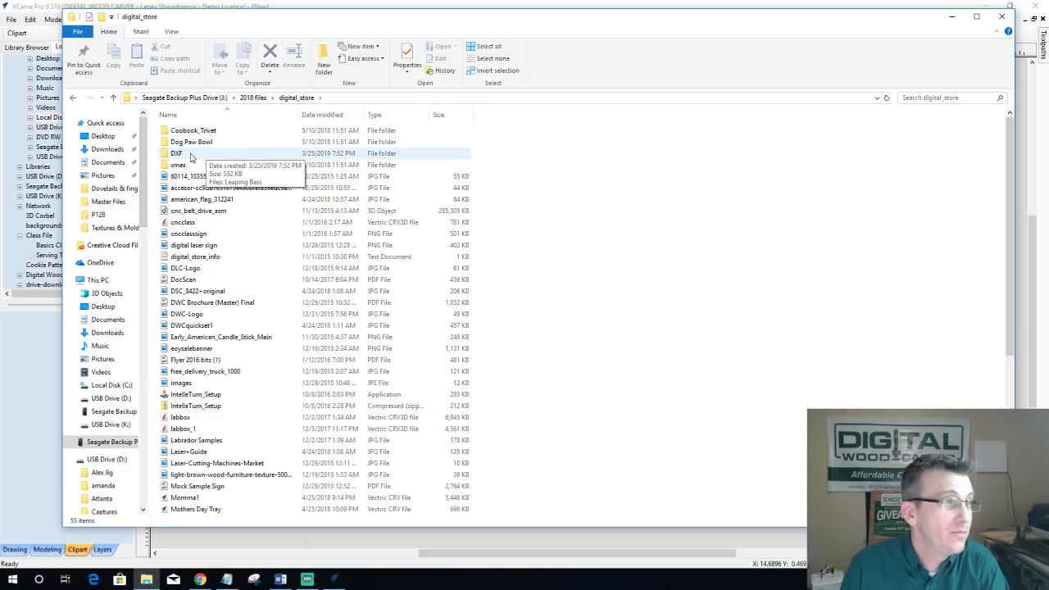
left_click_drag(206, 158, 103, 135)
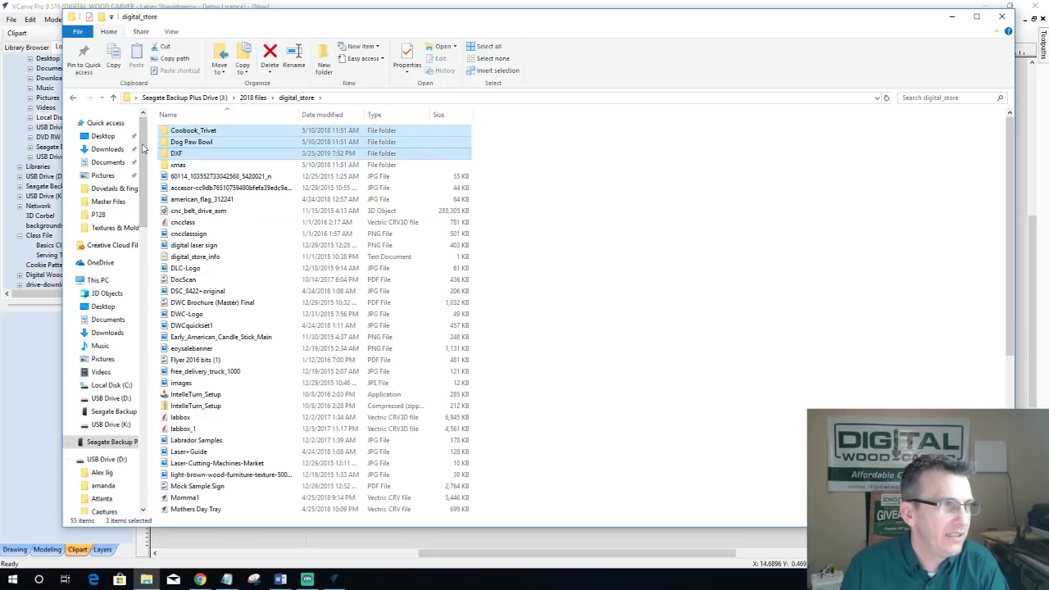
left_click_drag(187, 142, 100, 139)
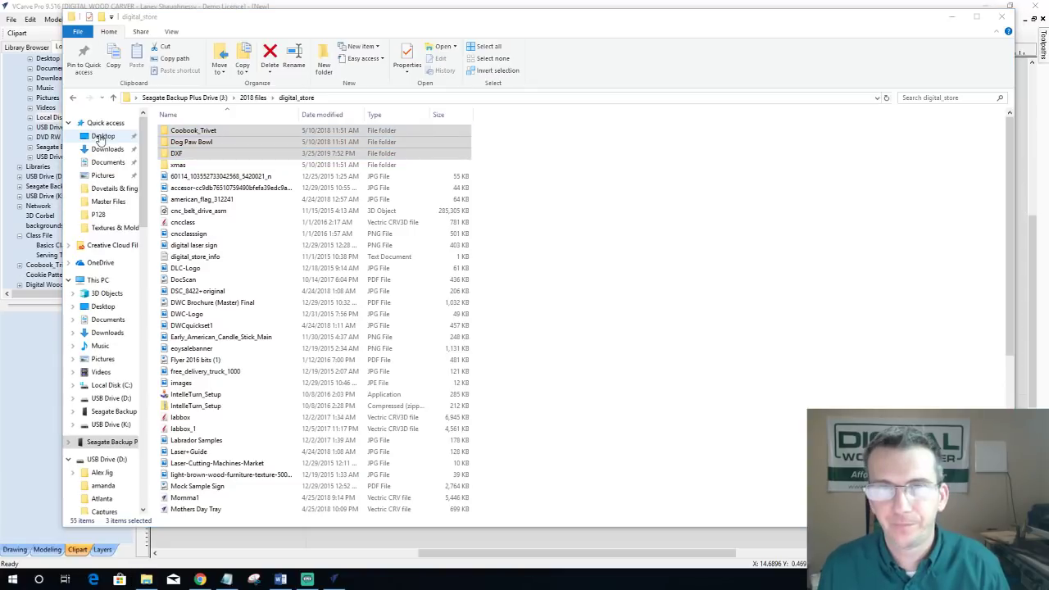
left_click(7, 169)
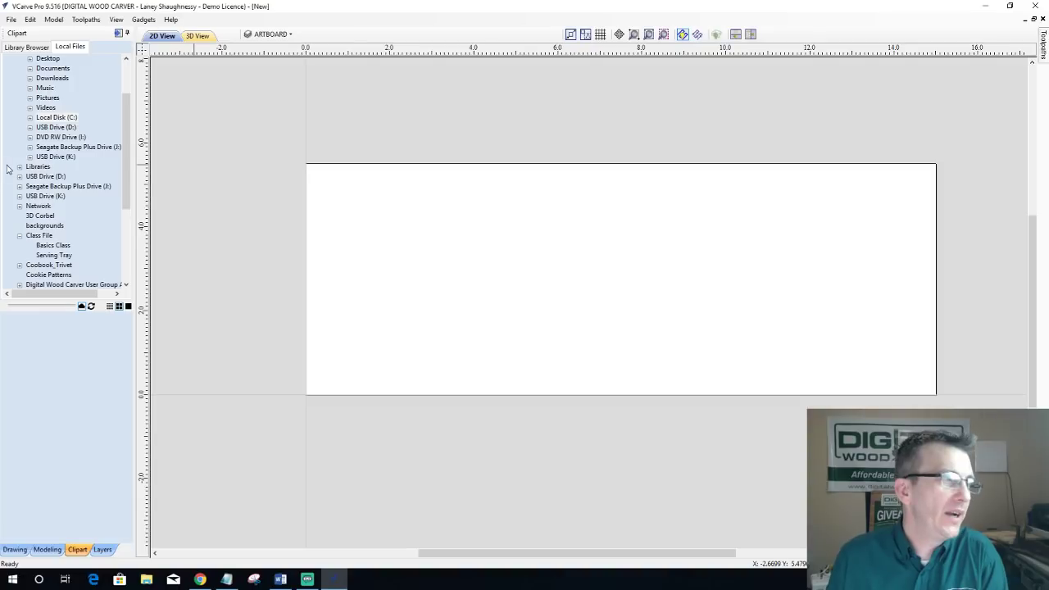
Step: Add the Desktop's DXF folder to the library with Add folder to library and confirm
left_click(30, 59)
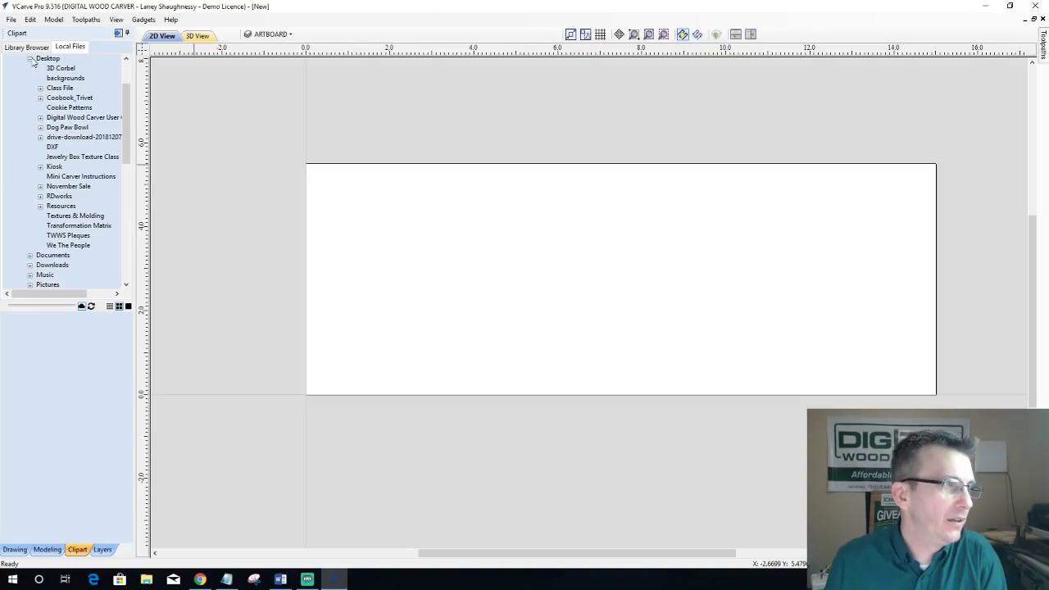
left_click(53, 147)
right_click(58, 147)
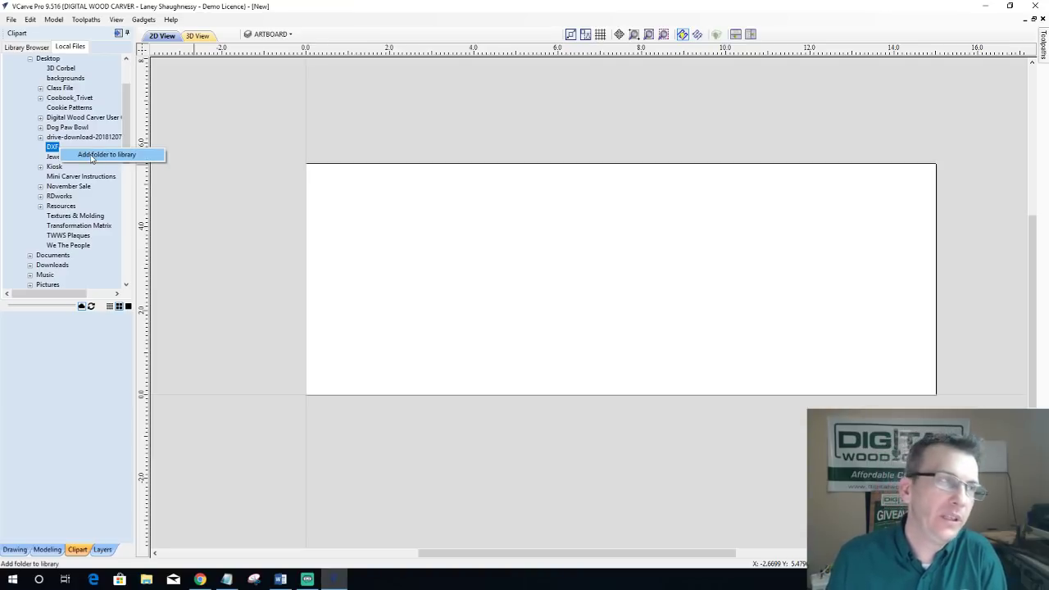
left_click(92, 155)
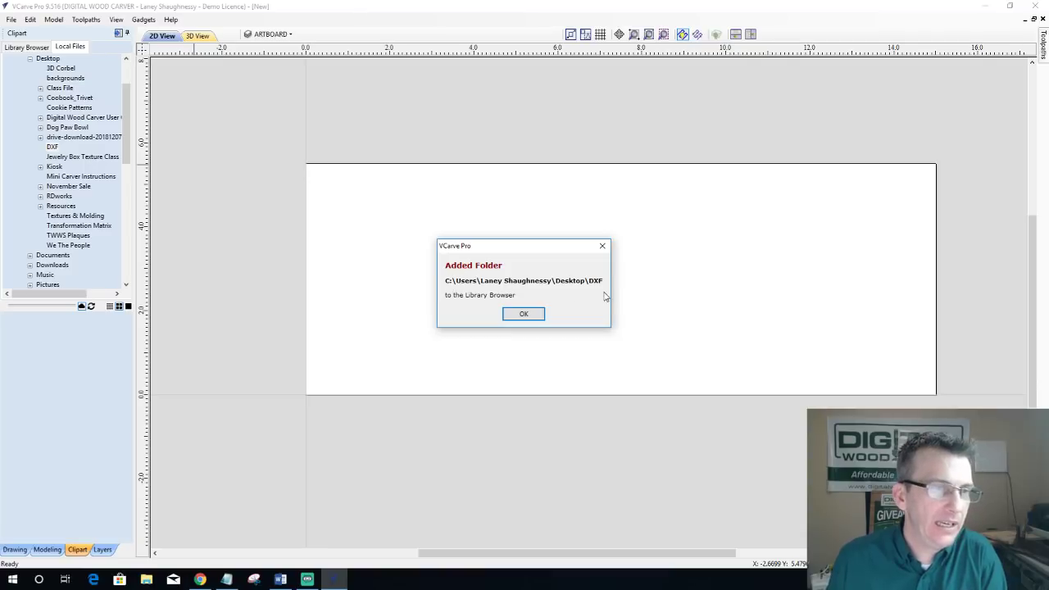
left_click(523, 316)
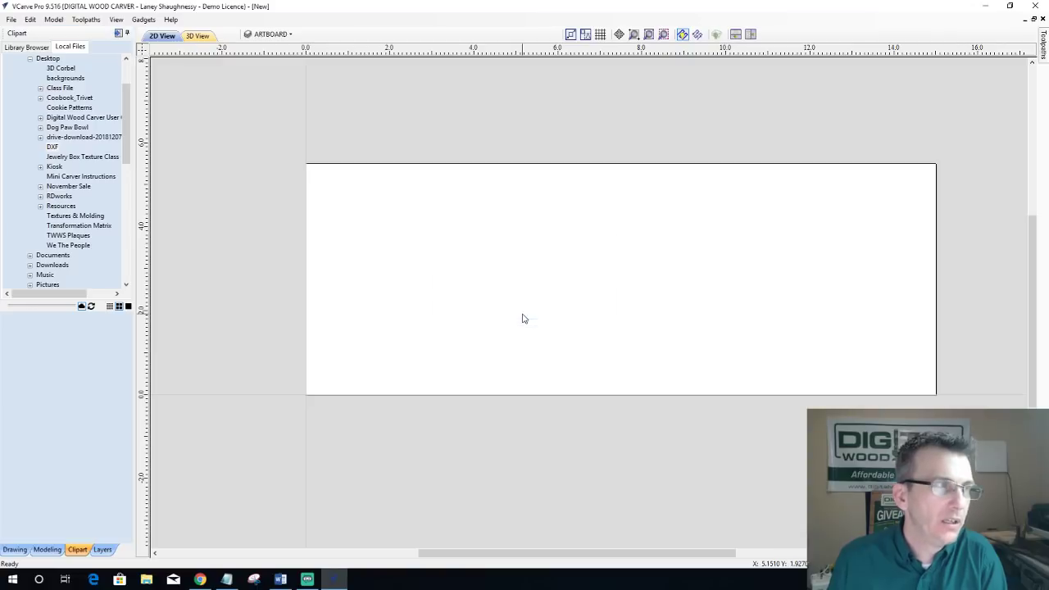
Step: Select the DXF library folder, refresh its clipart, and close the Log In dialog
left_click(22, 48)
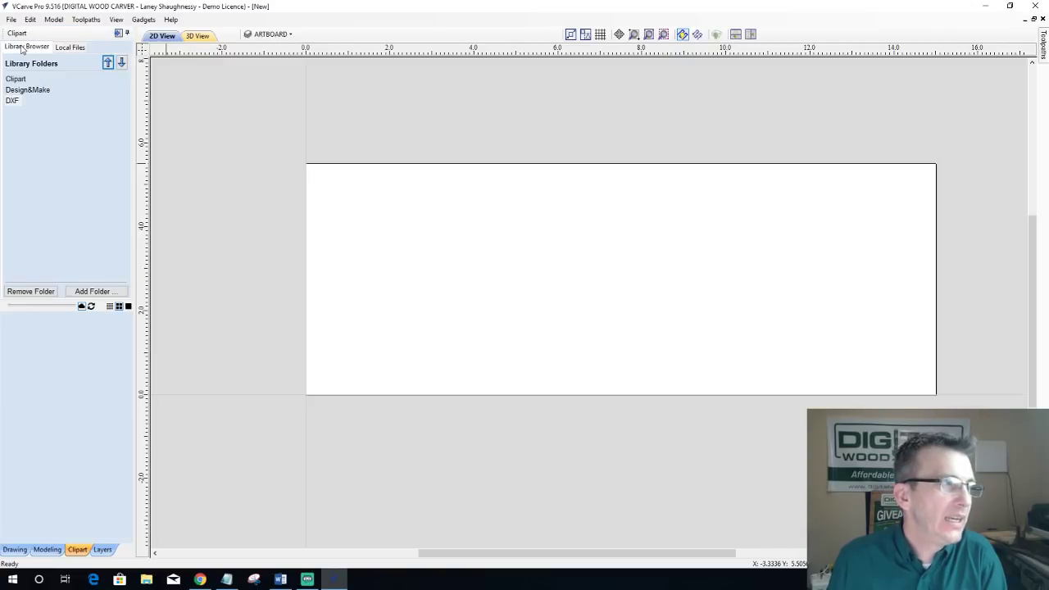
left_click(11, 101)
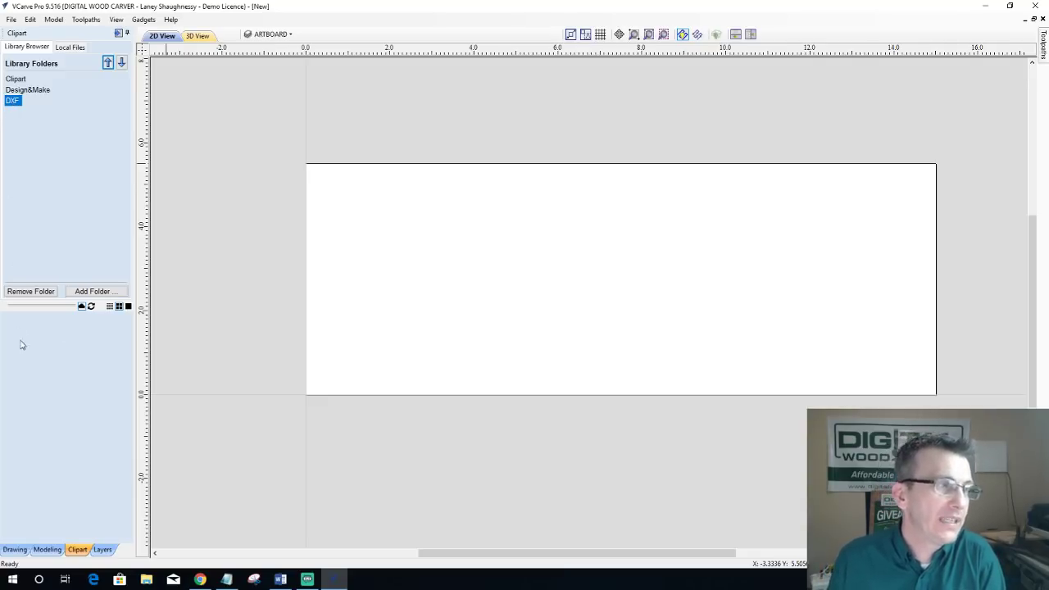
left_click(91, 306)
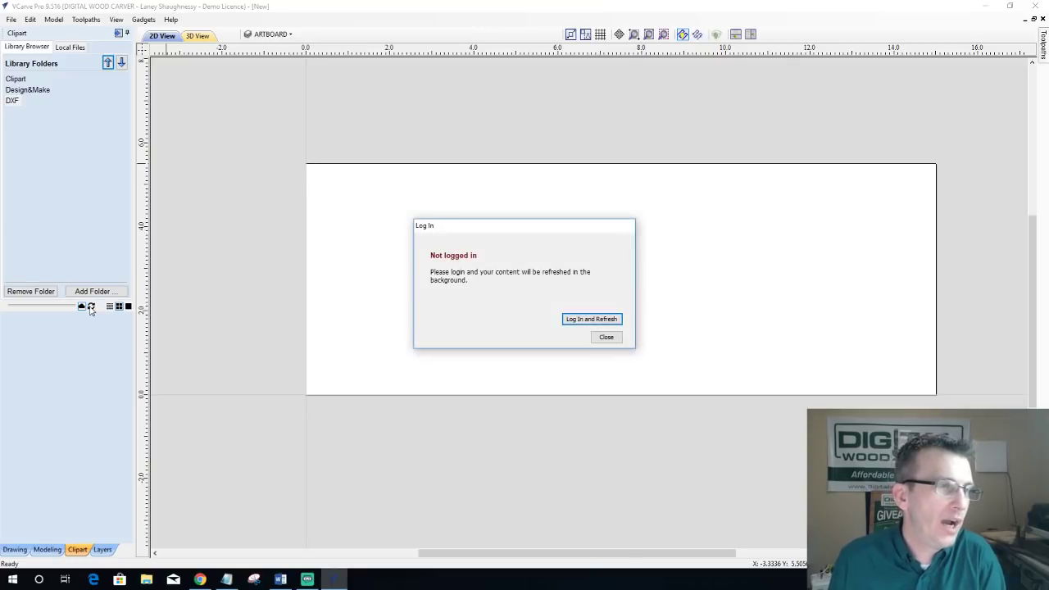
left_click(607, 336)
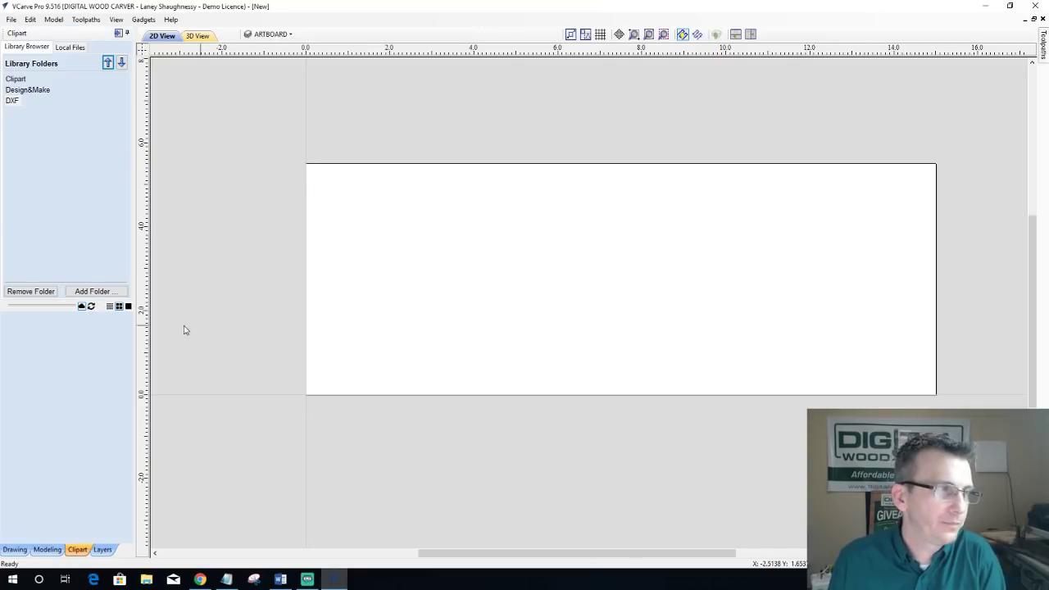
Step: Show clipart as larger icons and browse the DXF and Design&Make folders
left_click(128, 306)
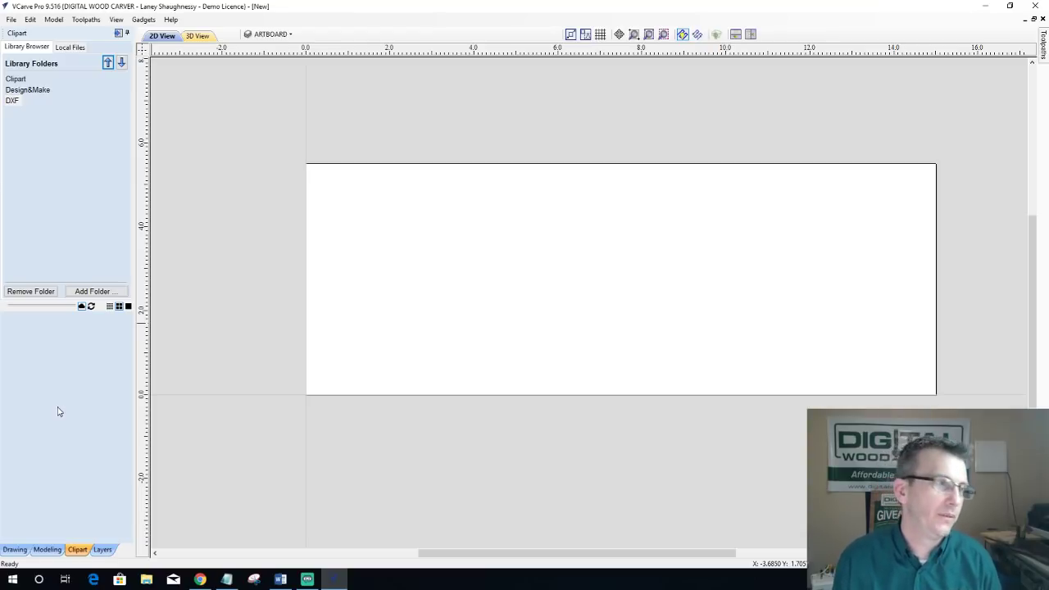
left_click(12, 102)
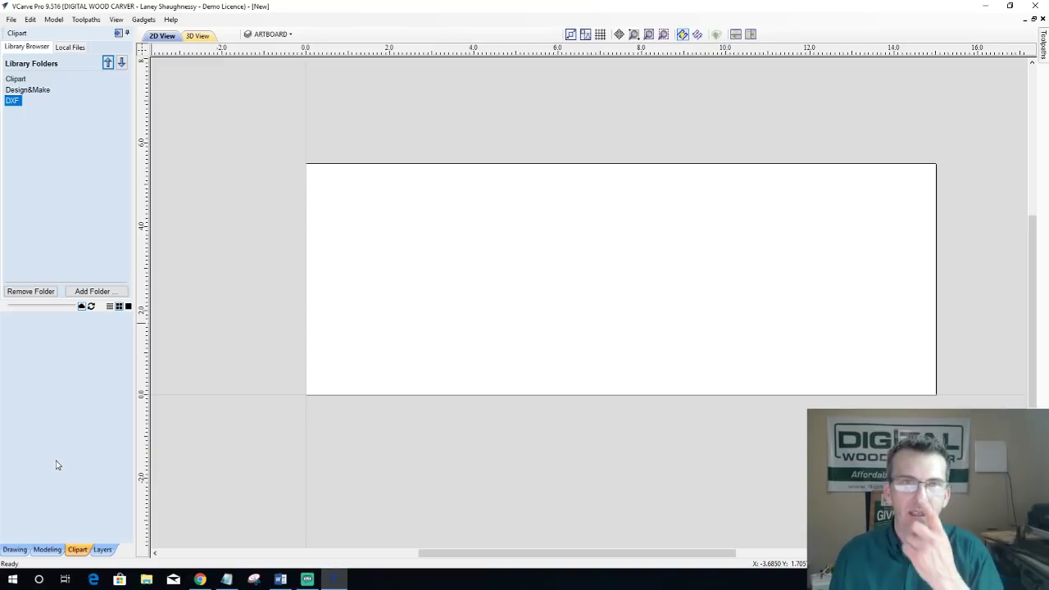
left_click(33, 90)
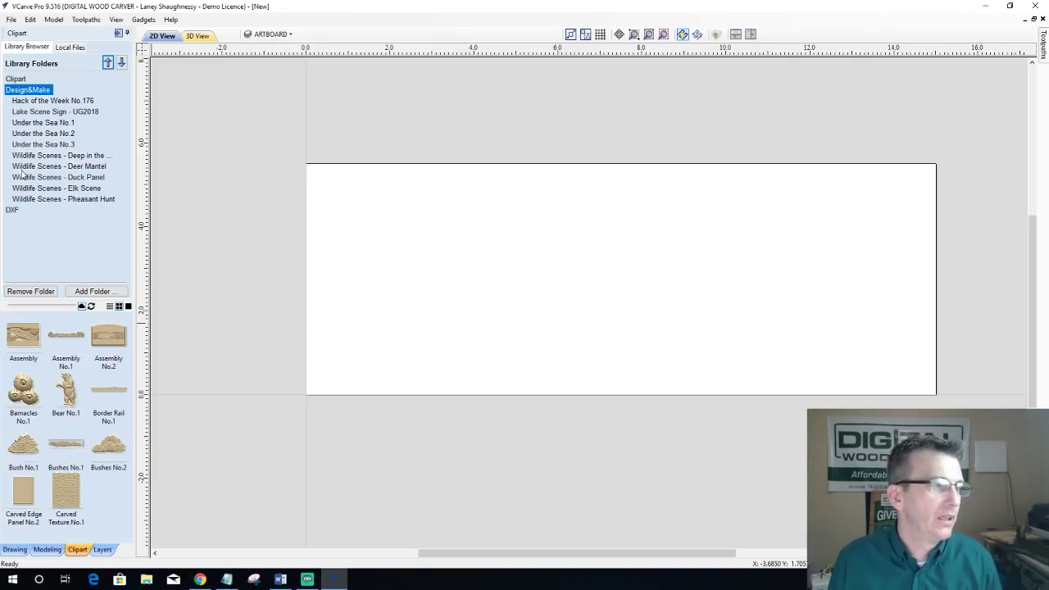
left_click(11, 209)
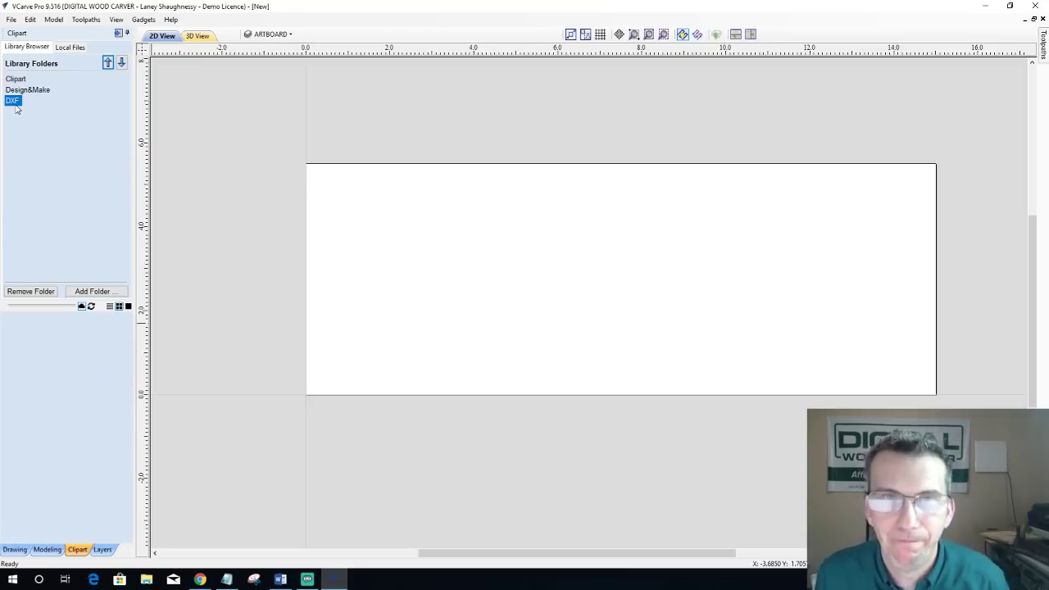
Step: Preview the Jewelry Box Texture Class clipart in Local Files, then reselect DXF in Library Folders
left_click(70, 46)
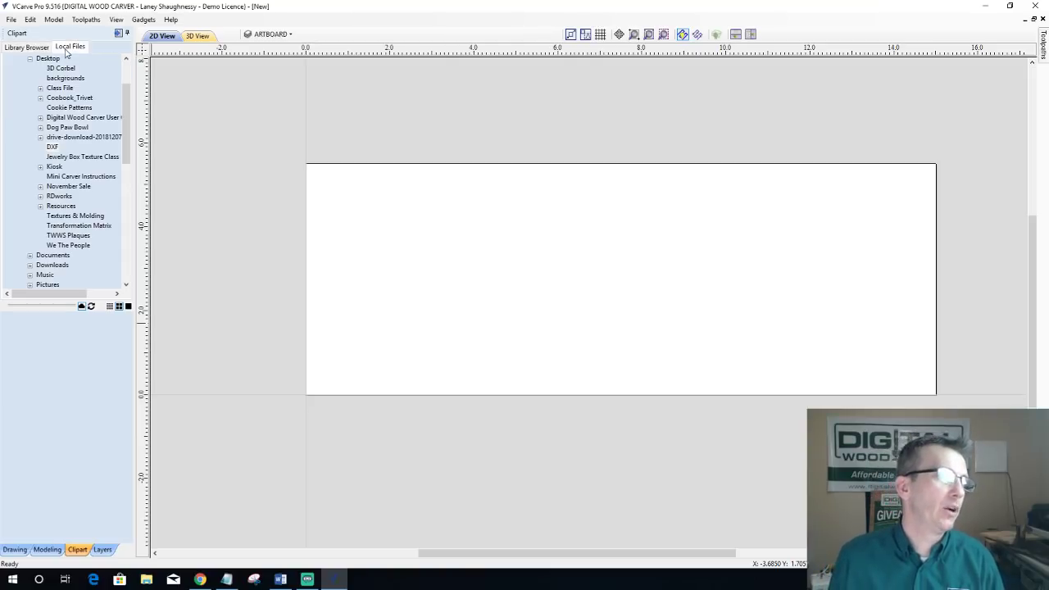
left_click(54, 146)
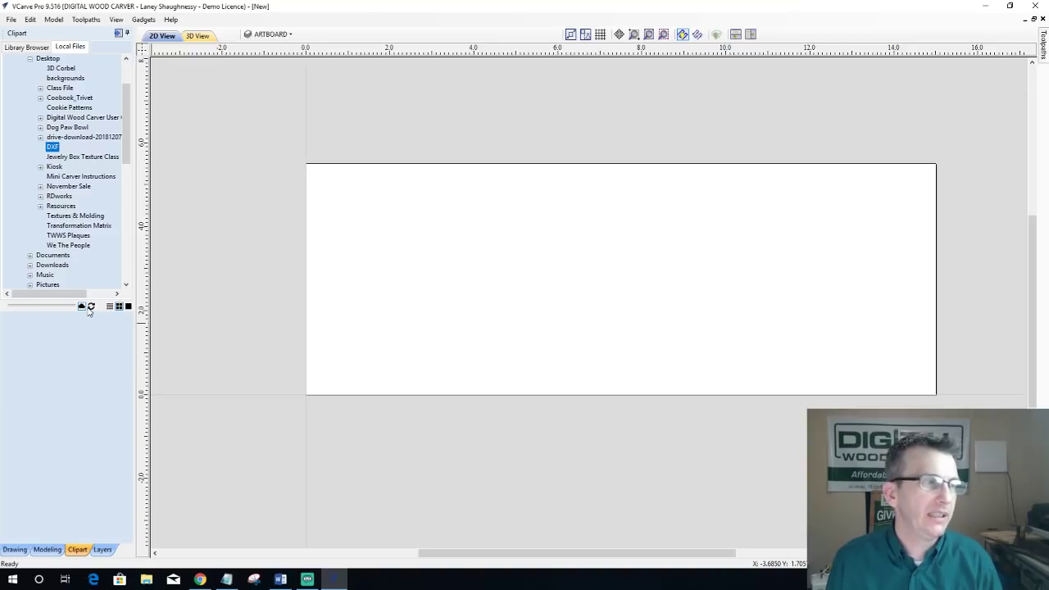
left_click(118, 306)
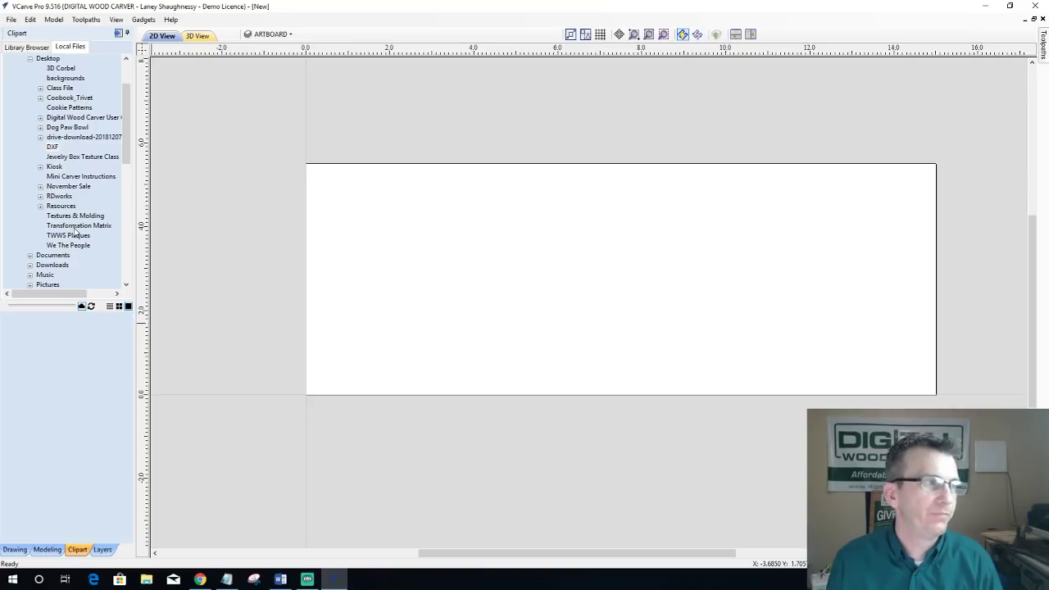
left_click(86, 156)
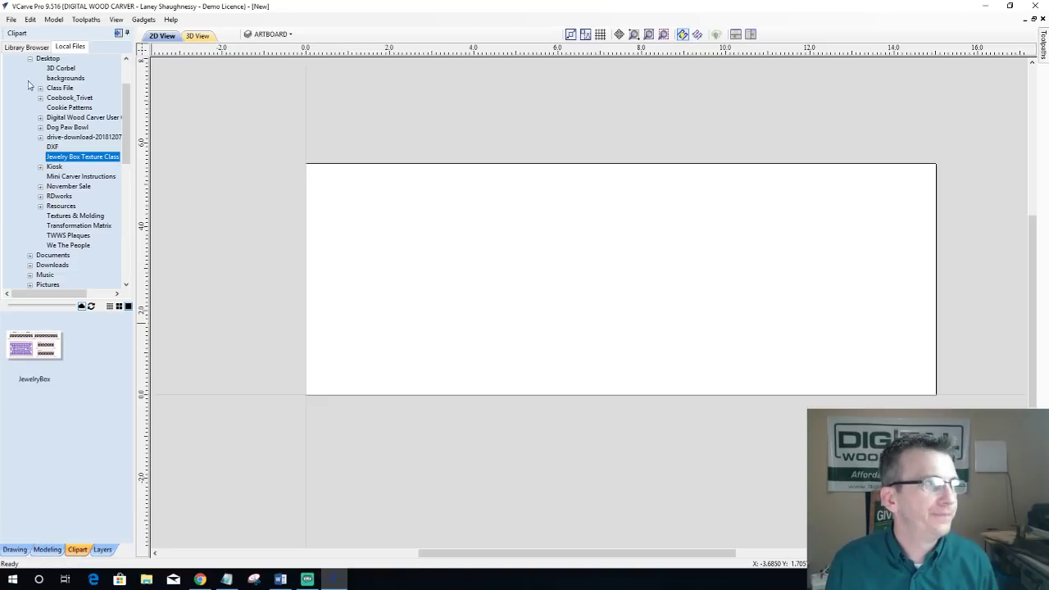
left_click(25, 48)
left_click(12, 101)
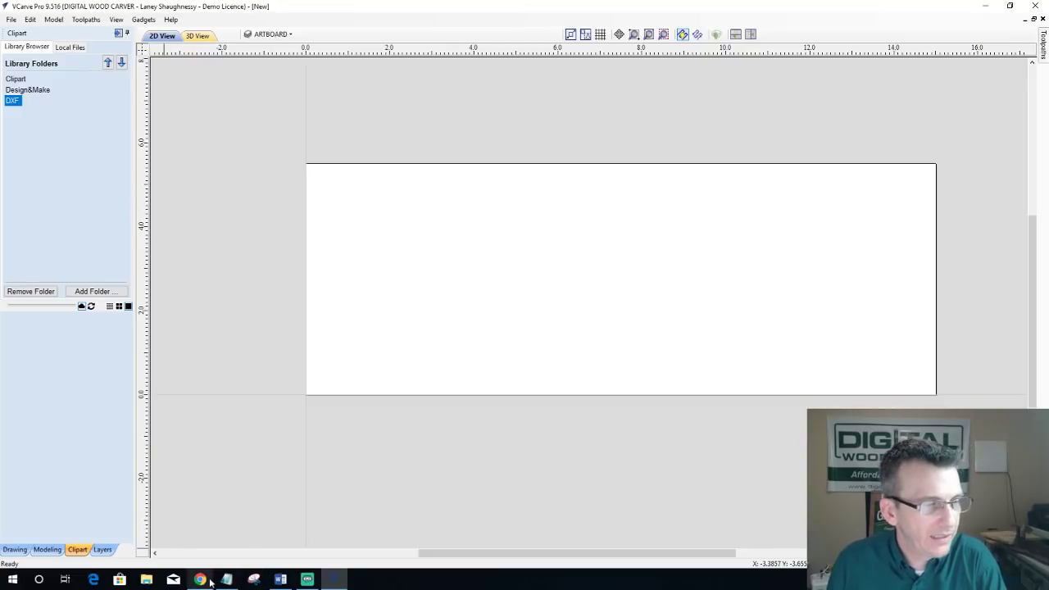
Step: Search the Seagate Backup Plus Drive (J:) in File Explorer for .svg files, then return to VCarve Pro
left_click(152, 579)
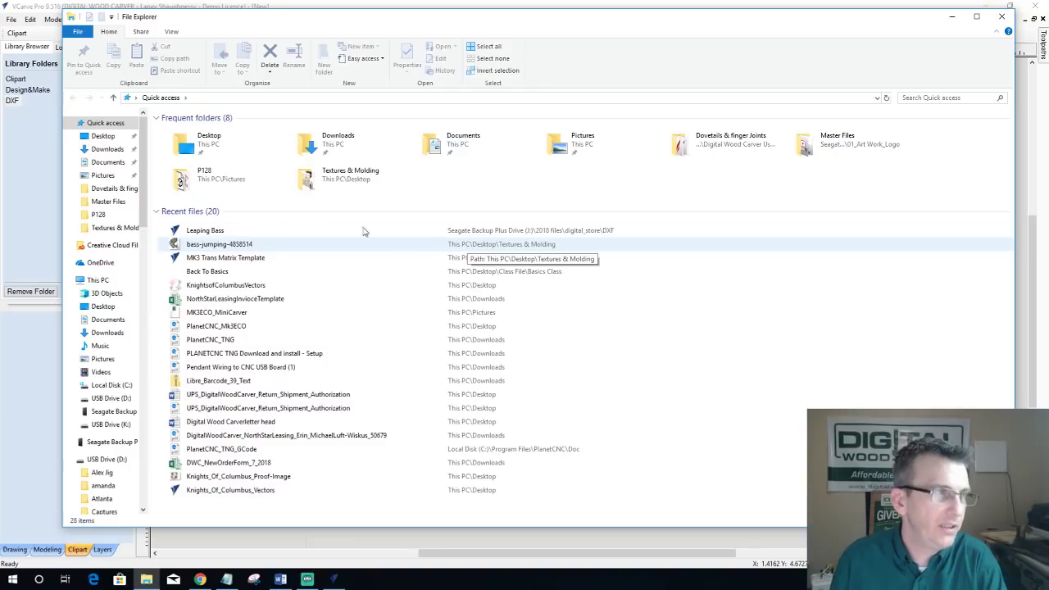
left_click(110, 385)
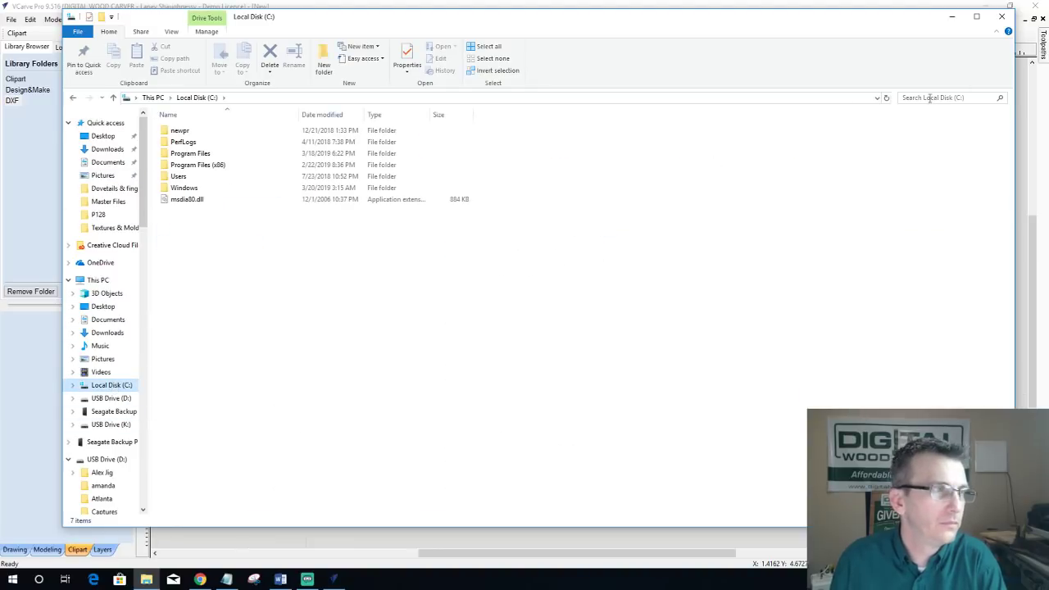
left_click(94, 442)
left_click(918, 98)
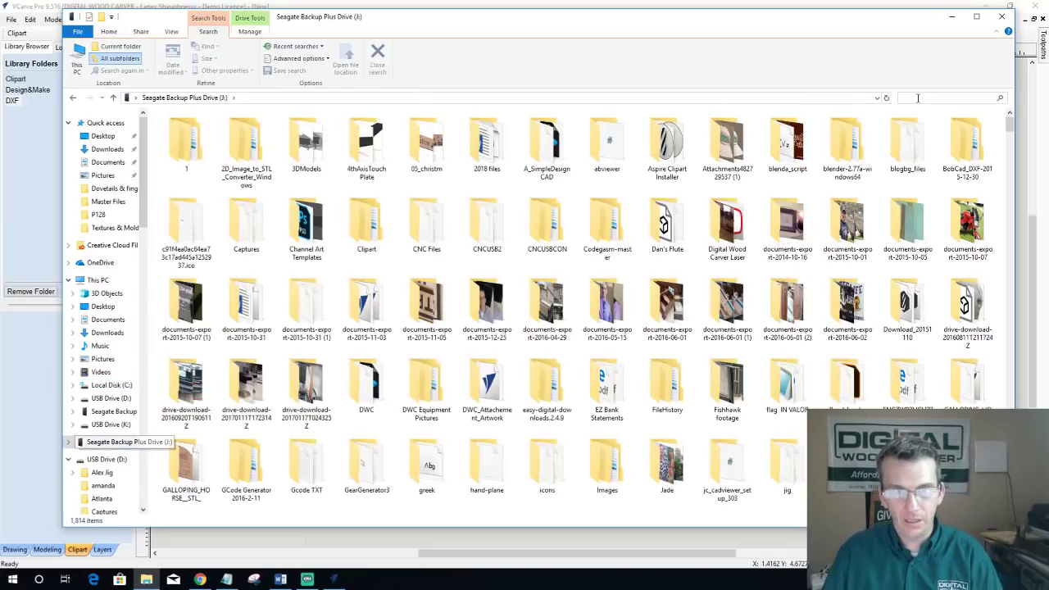
type(".svg")
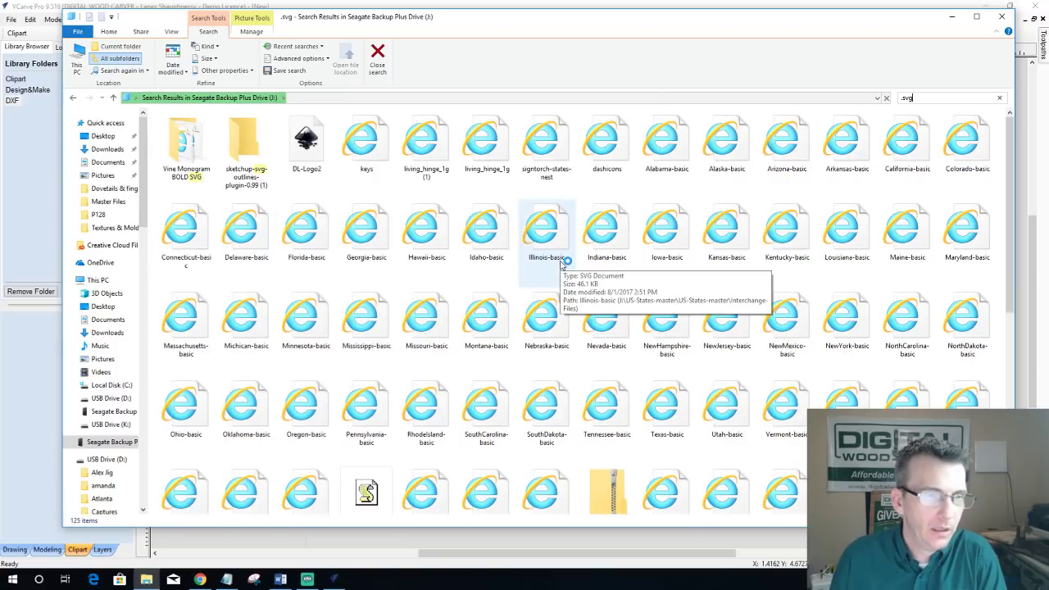
scroll(445, 287, "down", 5)
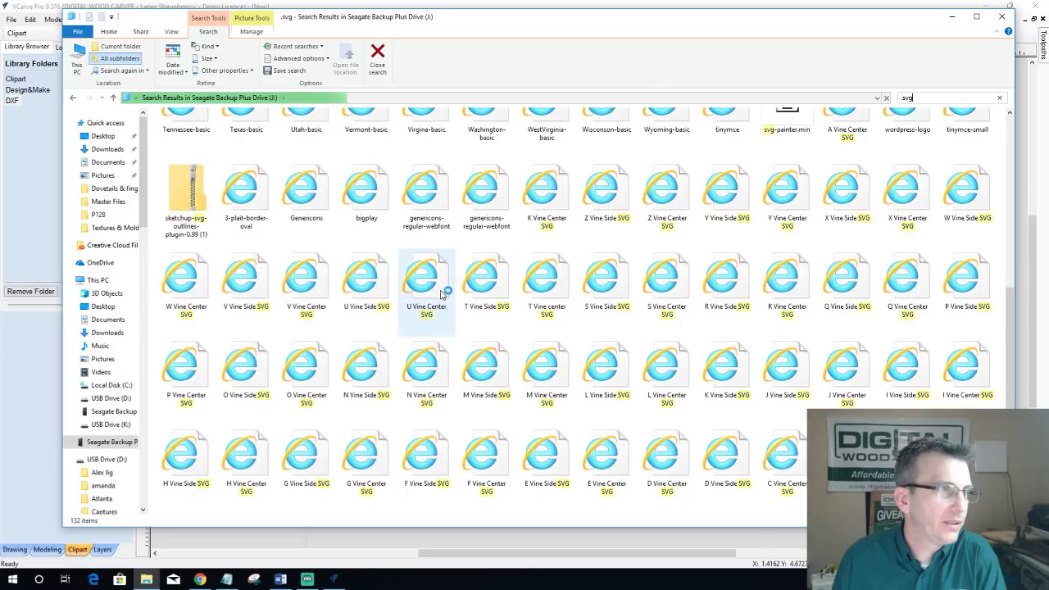
scroll(442, 294, "up", 5)
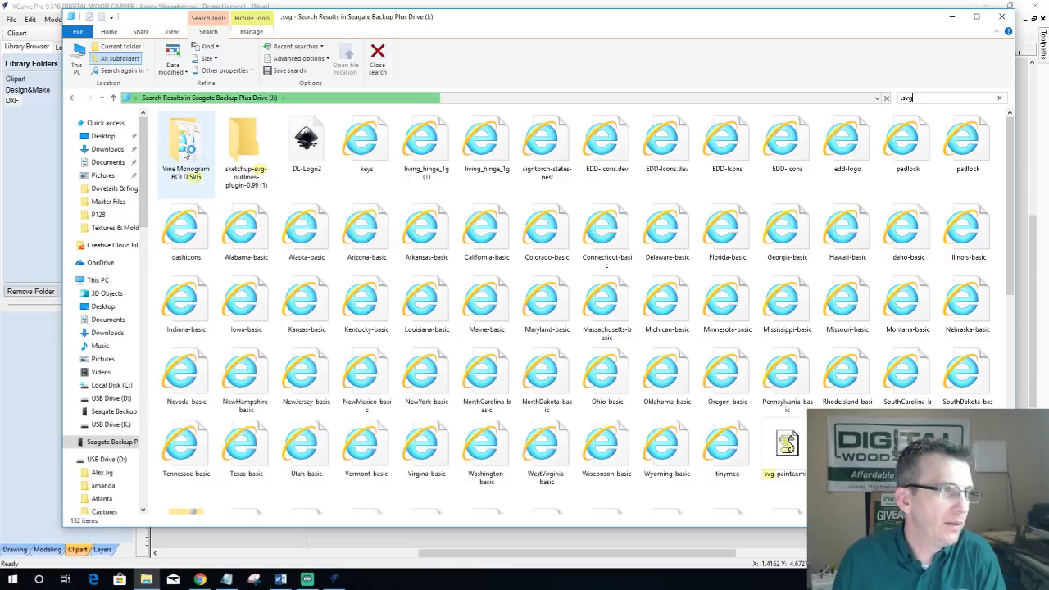
key("alt+Tab")
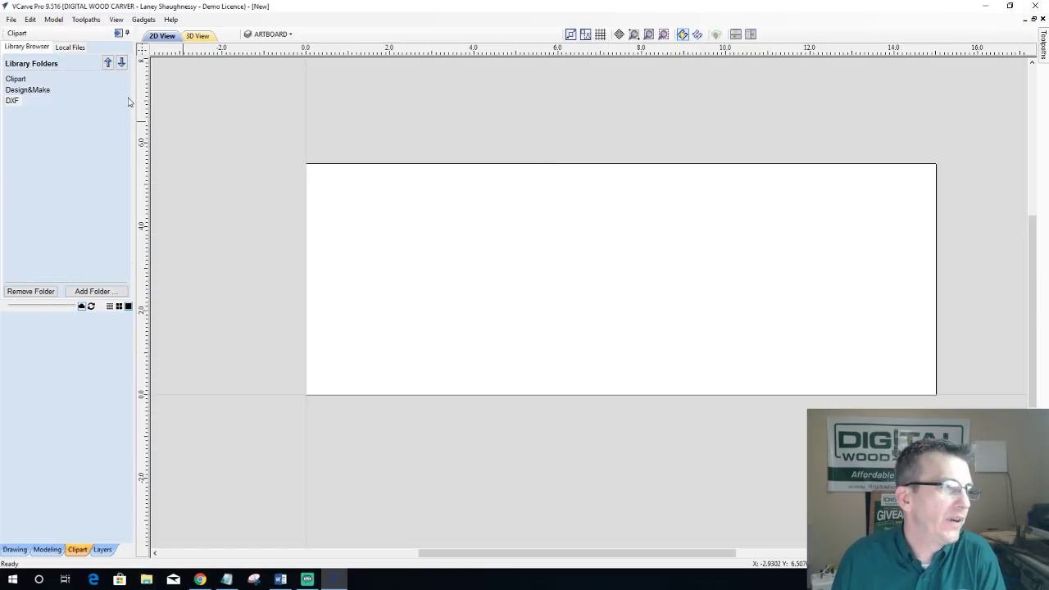
Step: Show Local Files, collapse Desktop and expand the Seagate Backup Plus Drive (J:) folder tree
left_click(78, 47)
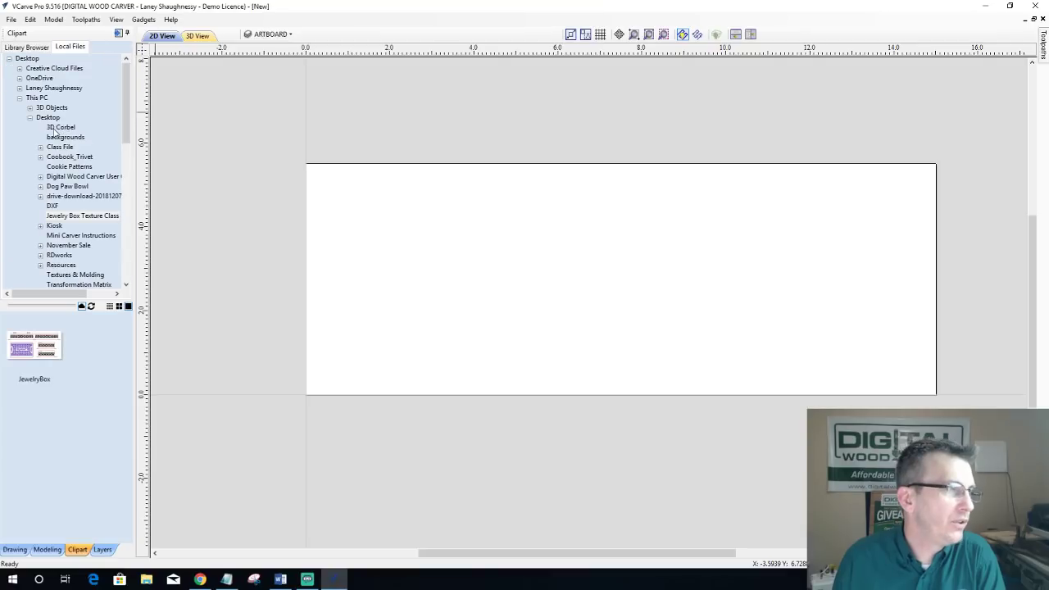
left_click(29, 117)
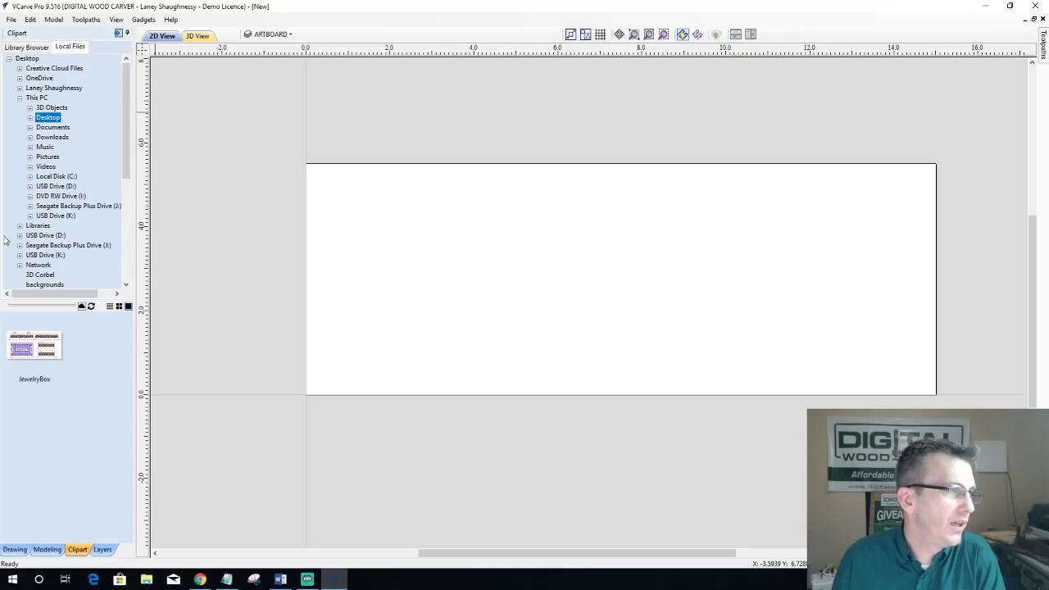
left_click(20, 245)
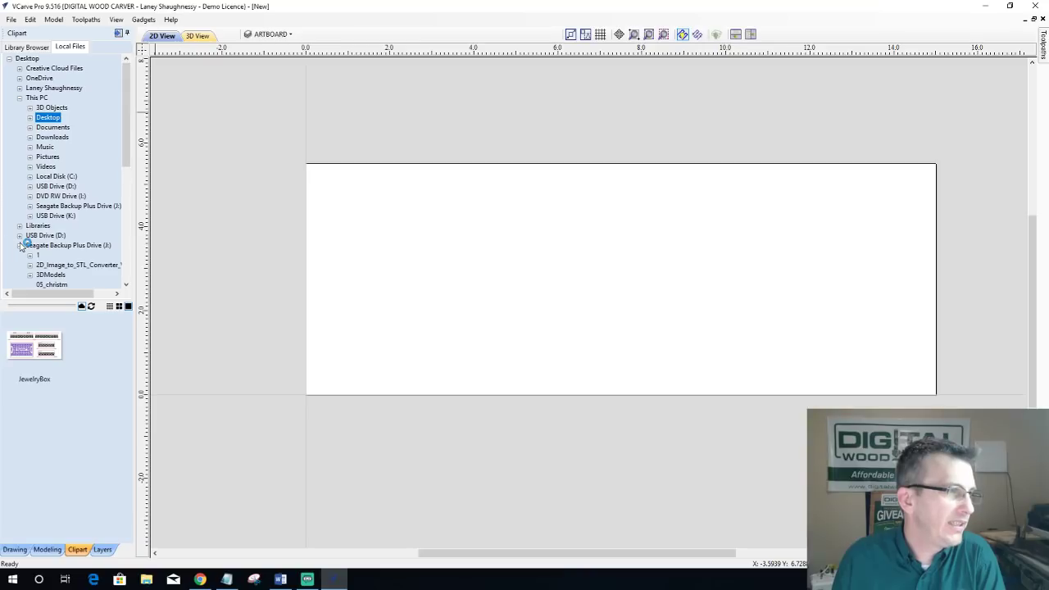
scroll(33, 222, "down", 5)
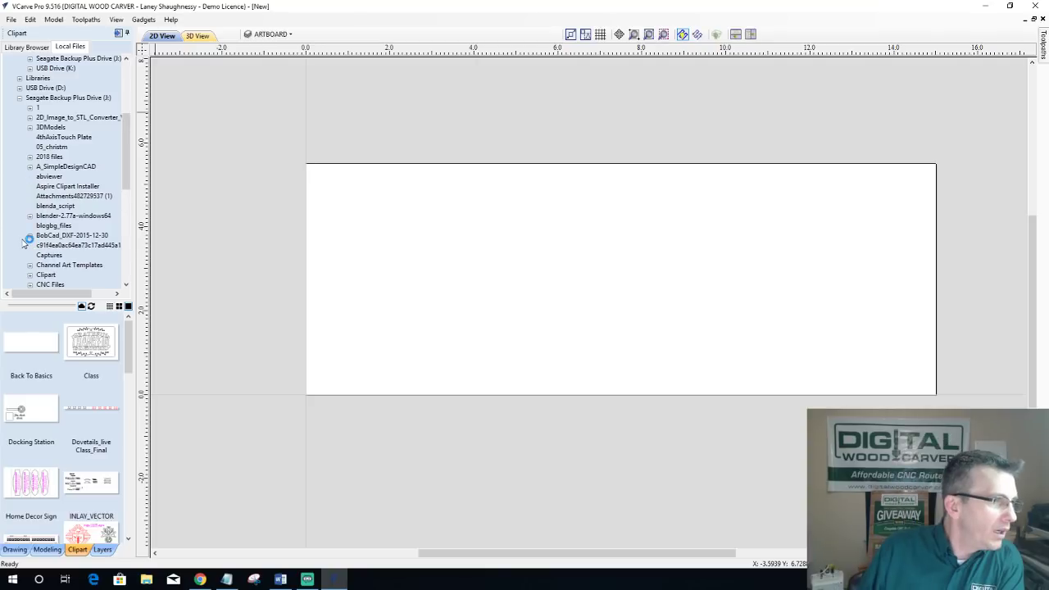
scroll(25, 241, "down", 7)
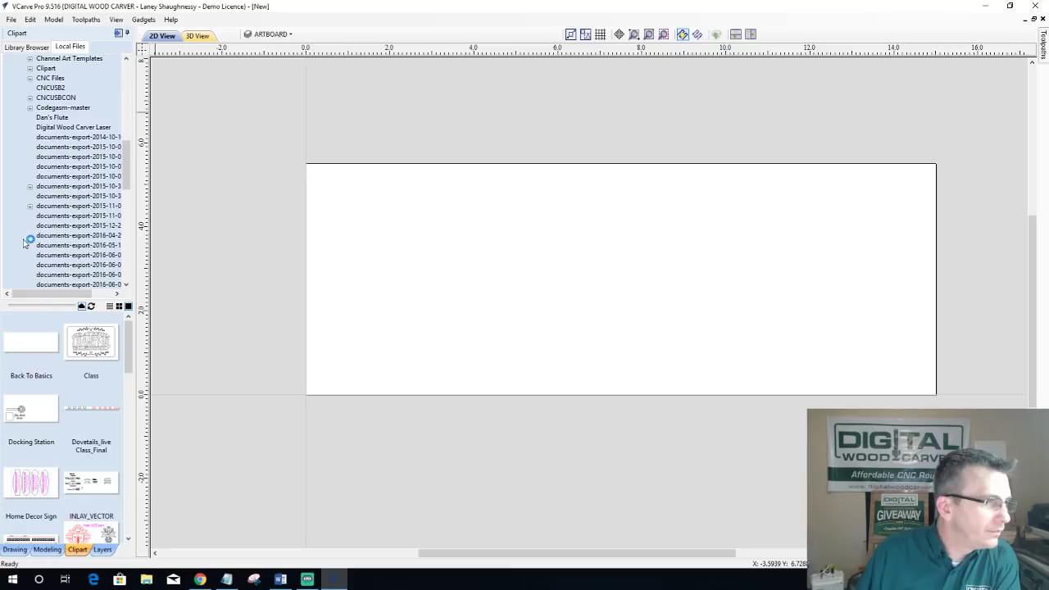
scroll(25, 241, "down", 3)
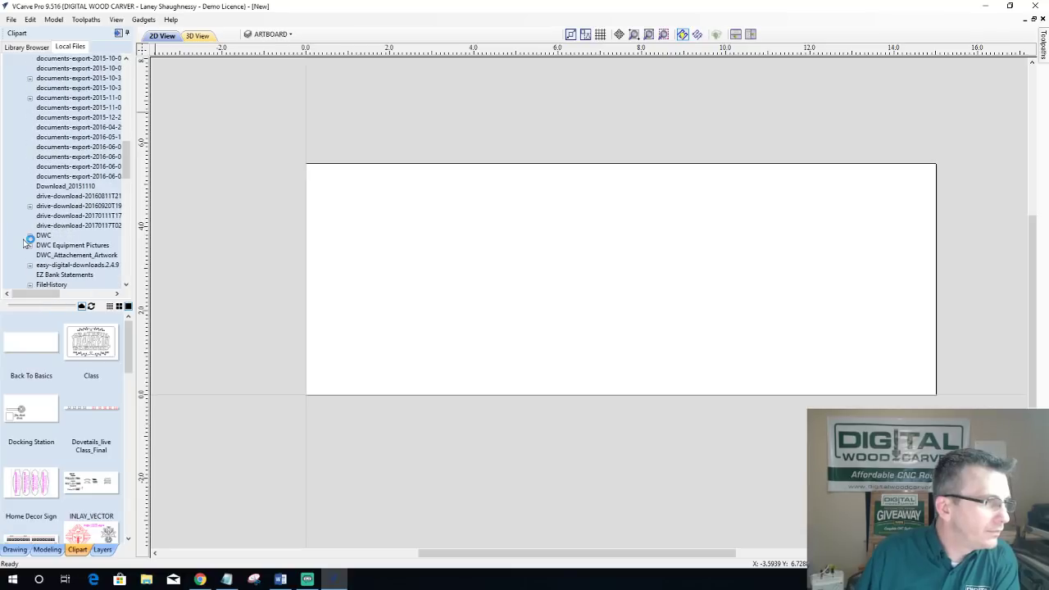
scroll(25, 242, "up", 7)
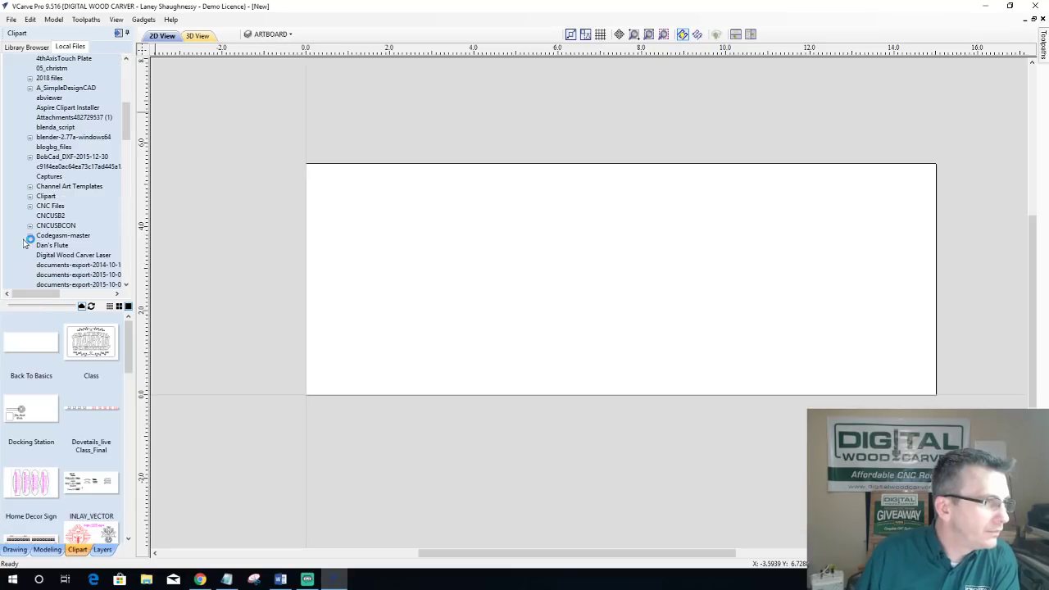
scroll(49, 189, "up", 1)
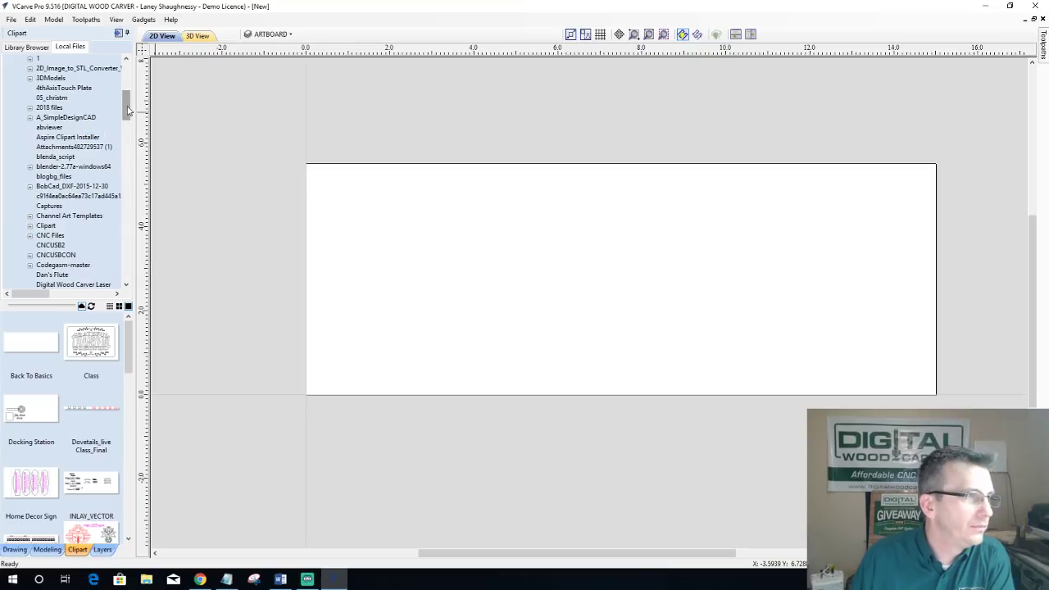
left_click_drag(127, 109, 132, 242)
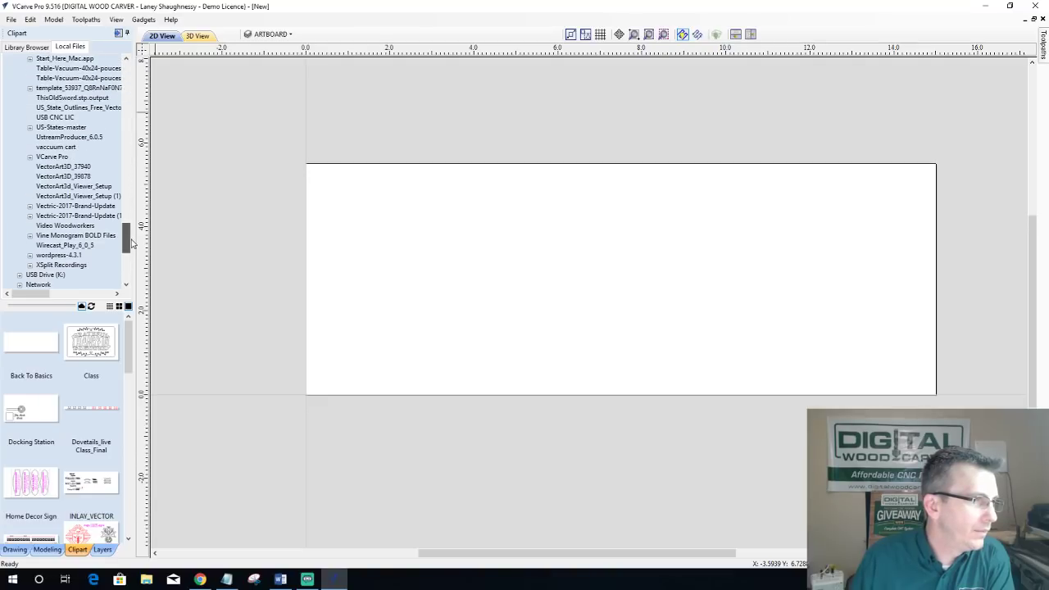
Step: Expand Vine Monogram BOLD Files and bring up options for the Vine Monogram BOLD SVG folder
left_click(30, 235)
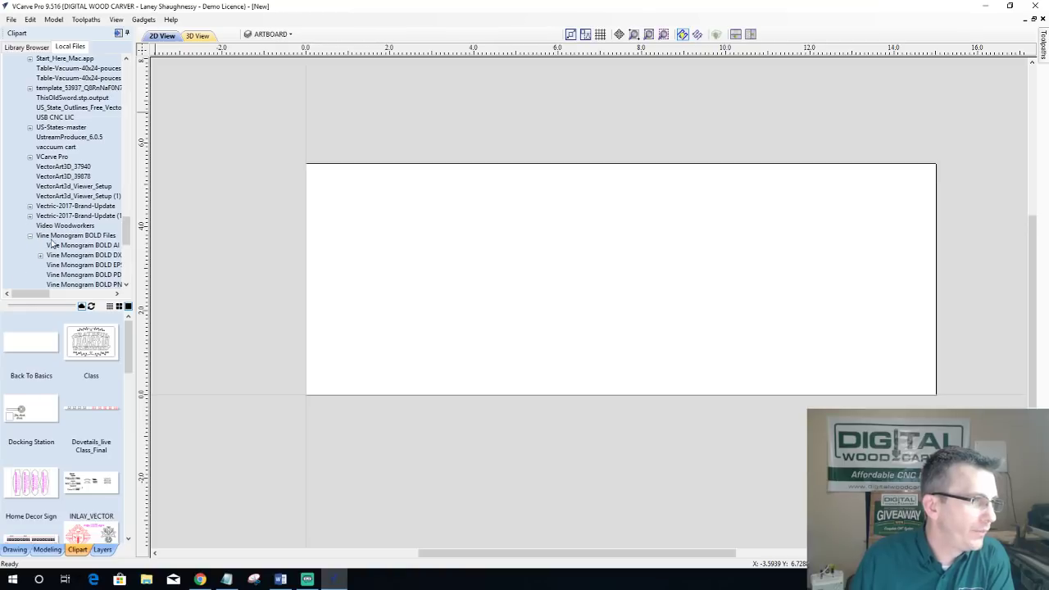
scroll(70, 259, "down", 1)
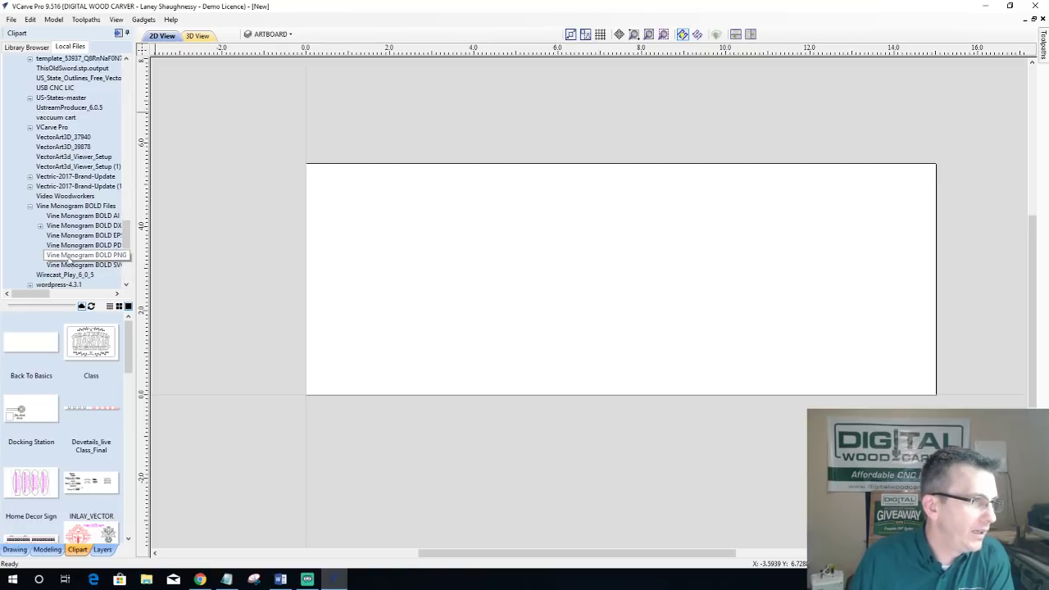
left_click(71, 265)
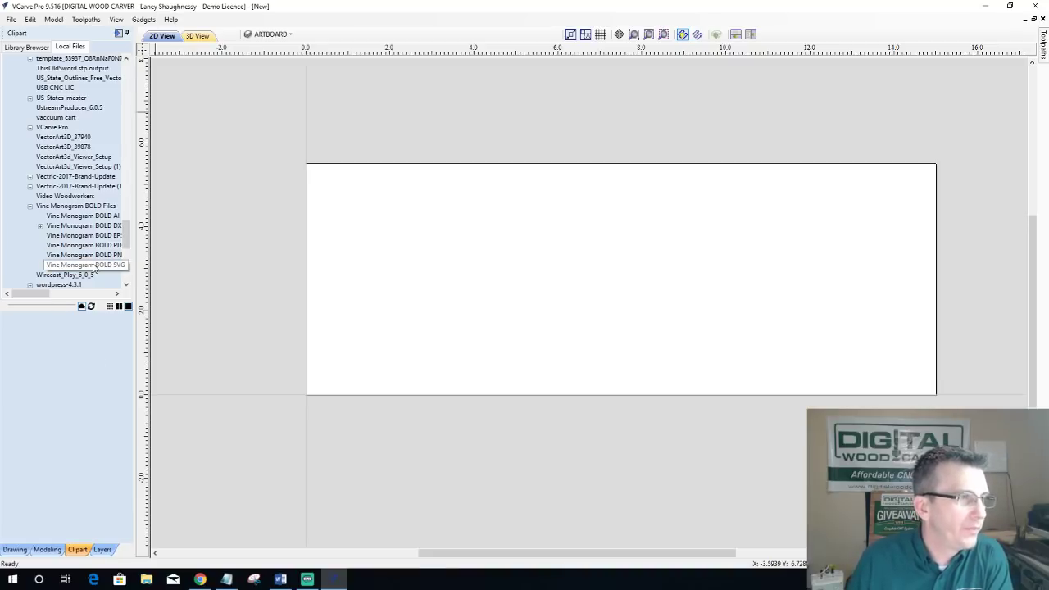
right_click(95, 268)
Step: Add Vine Monogram BOLD SVG to the library, confirm it in Library Browser, then switch to Chrome
left_click(139, 272)
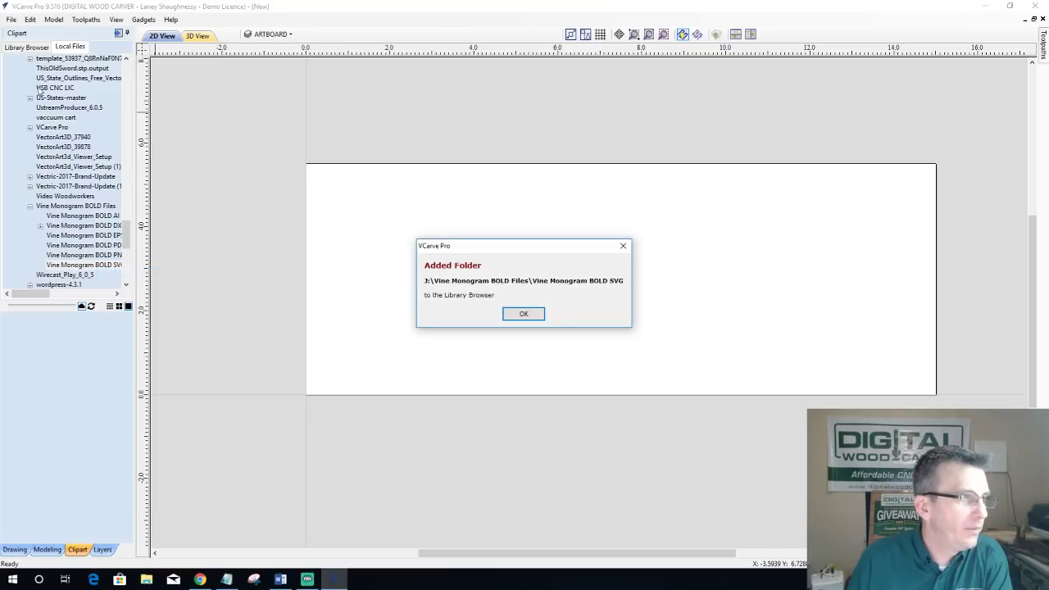
left_click(541, 314)
left_click(31, 47)
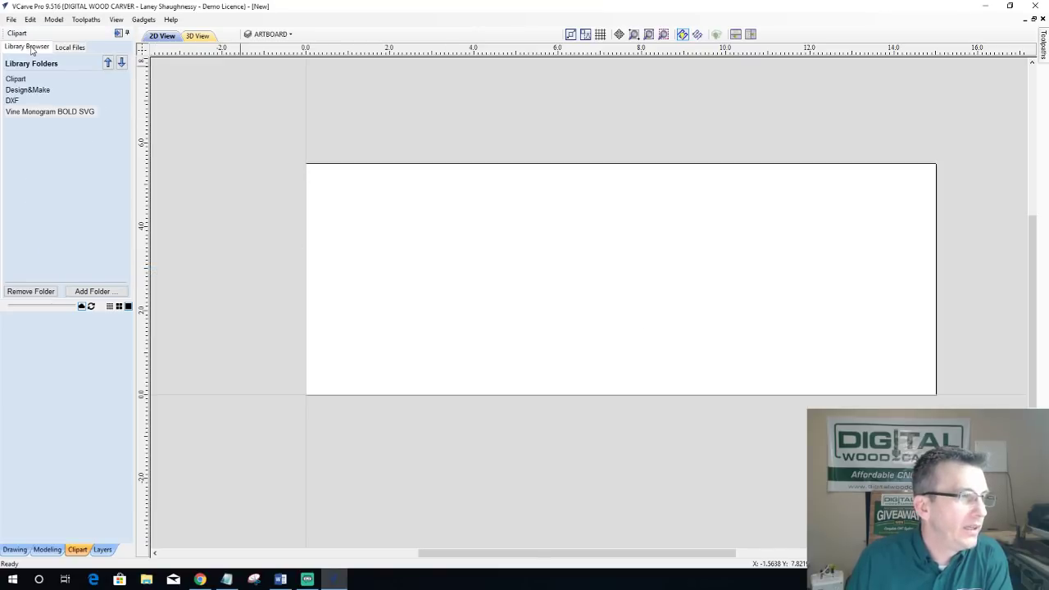
left_click(22, 114)
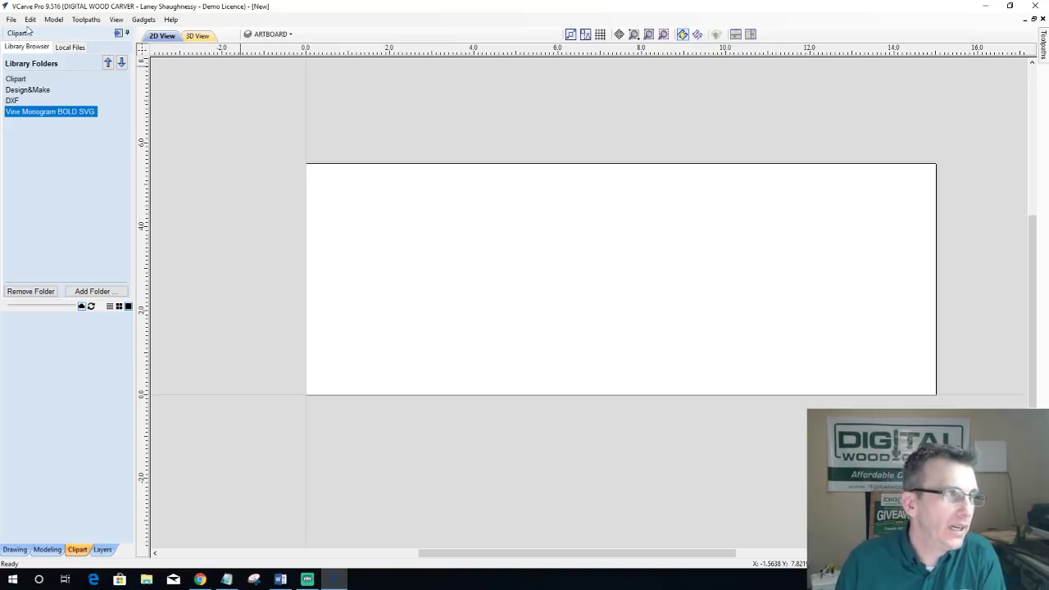
left_click(201, 580)
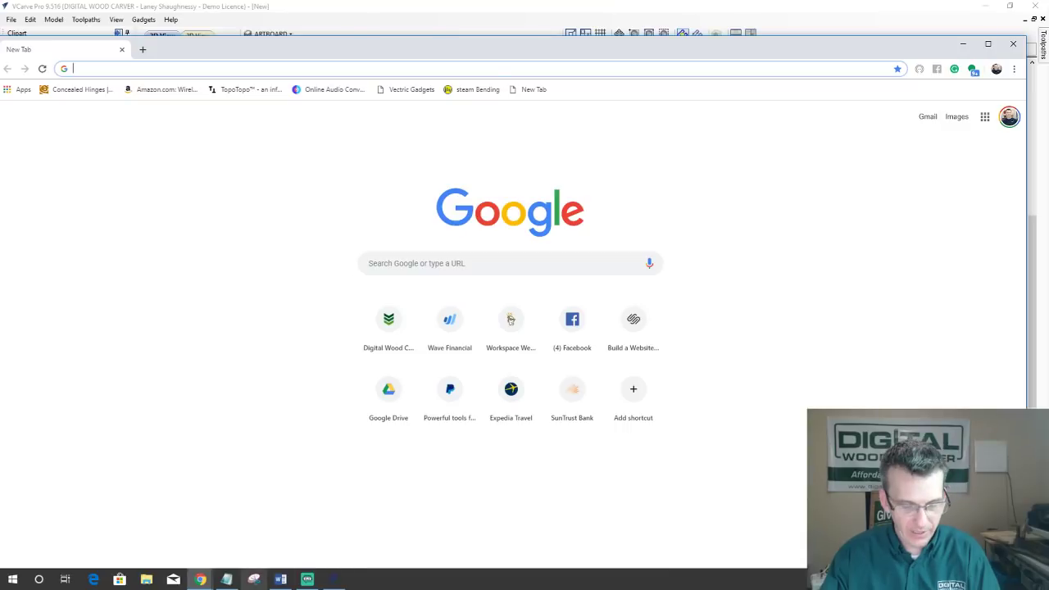
Step: Search Google Images for 'Walnut wood background'
type("Walnut w")
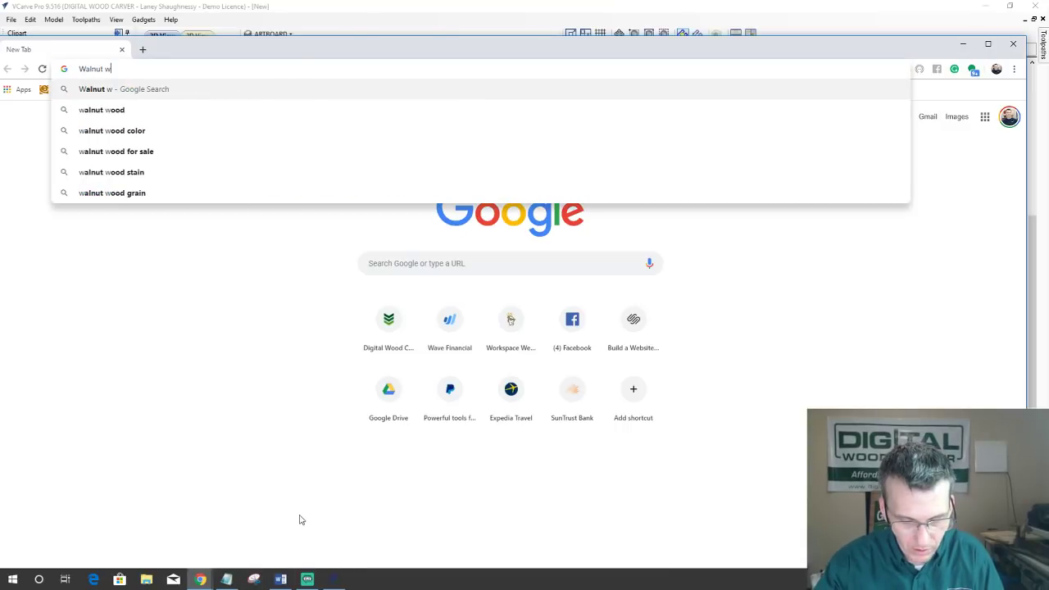
type("ood background")
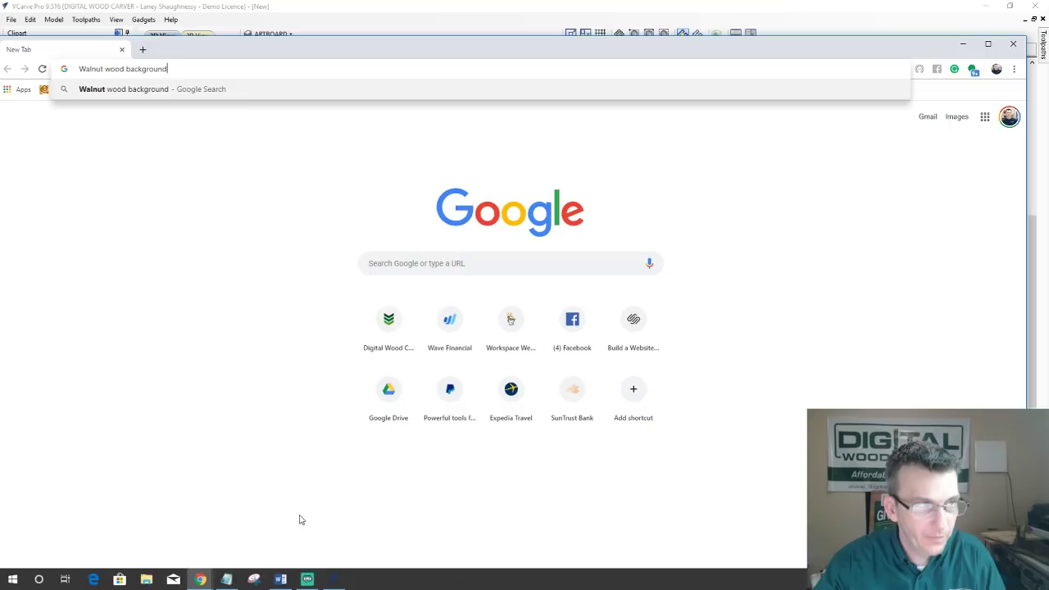
key("Return")
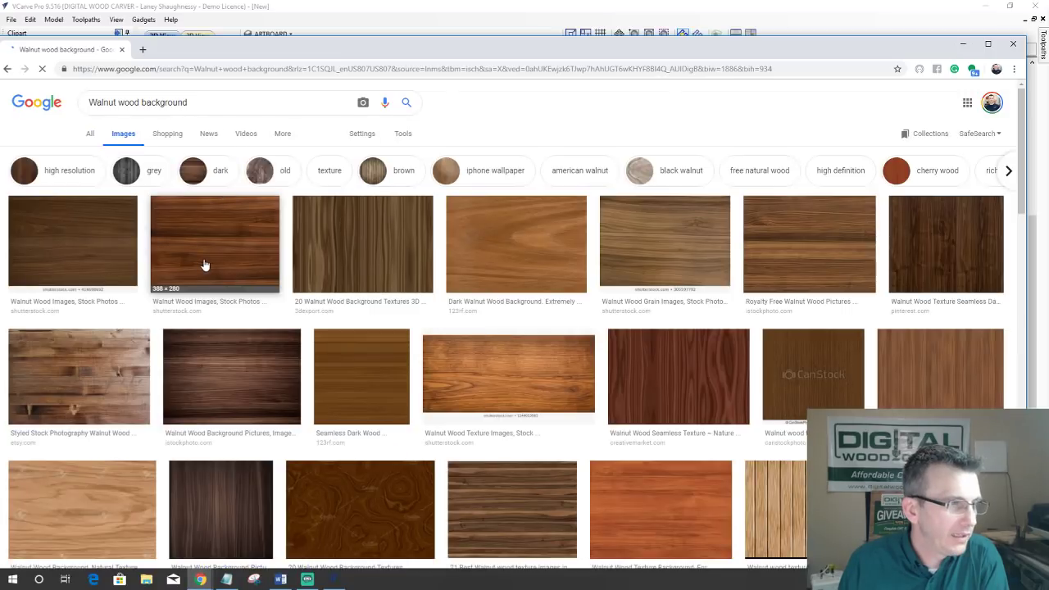
scroll(221, 273, "down", 2)
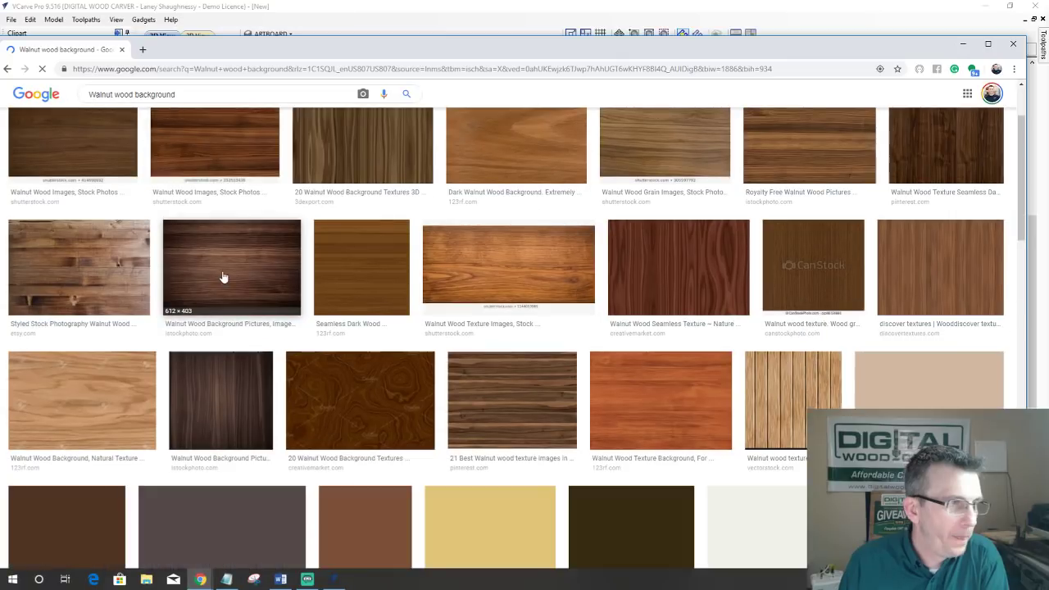
scroll(221, 277, "down", 2)
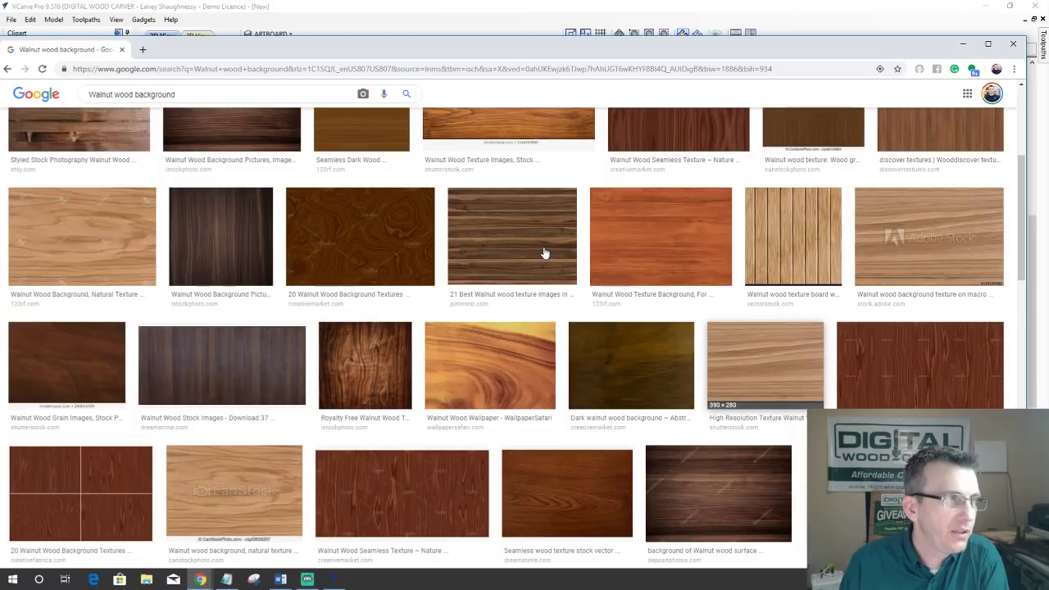
scroll(491, 213, "up", 5)
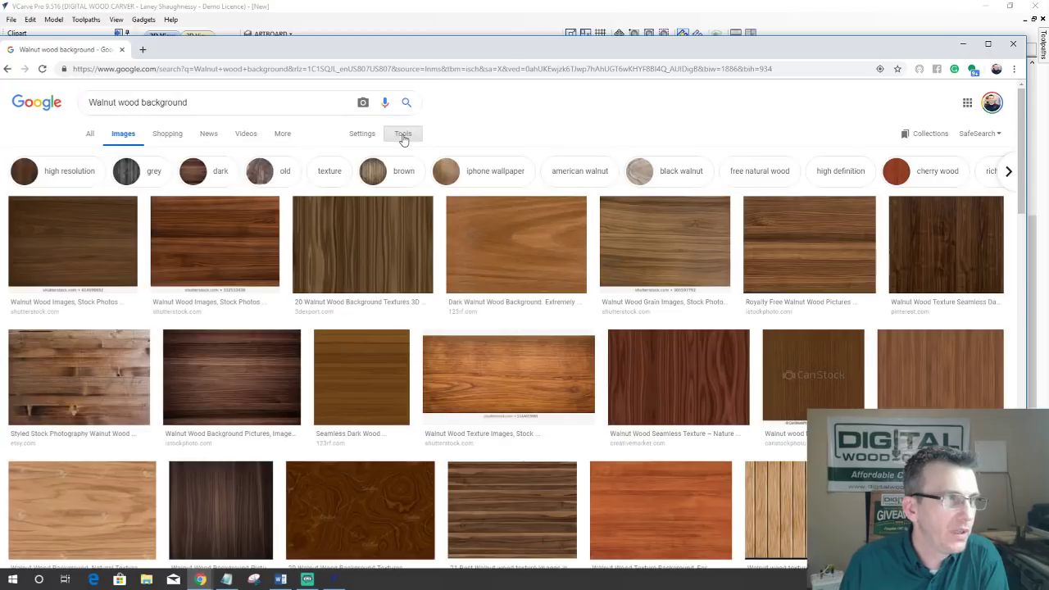
Step: Filter the image results to sizes larger than 800x600
left_click(402, 135)
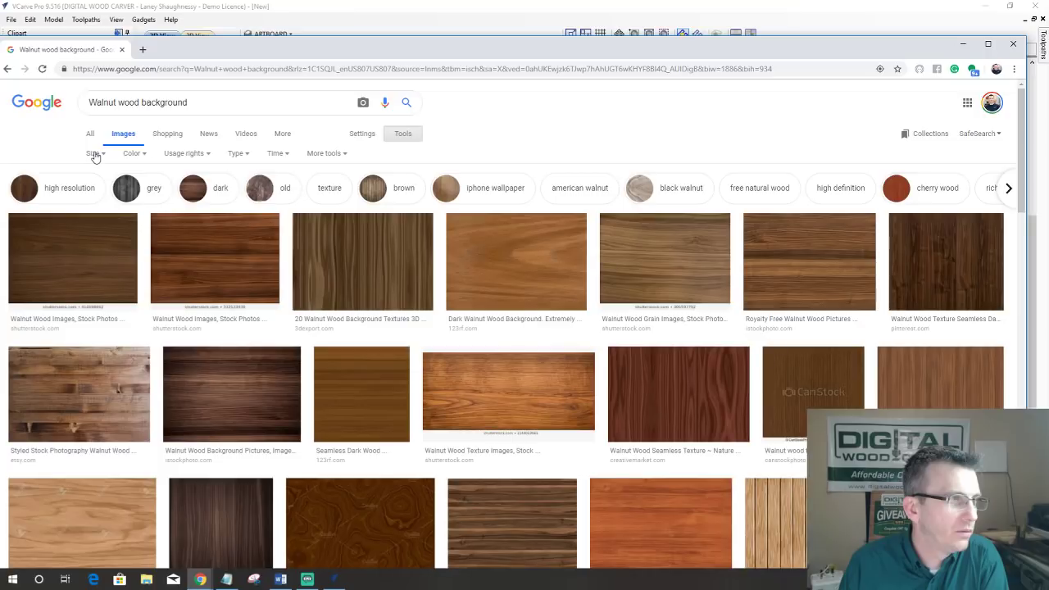
left_click(95, 154)
mouse_move(106, 234)
left_click(182, 224)
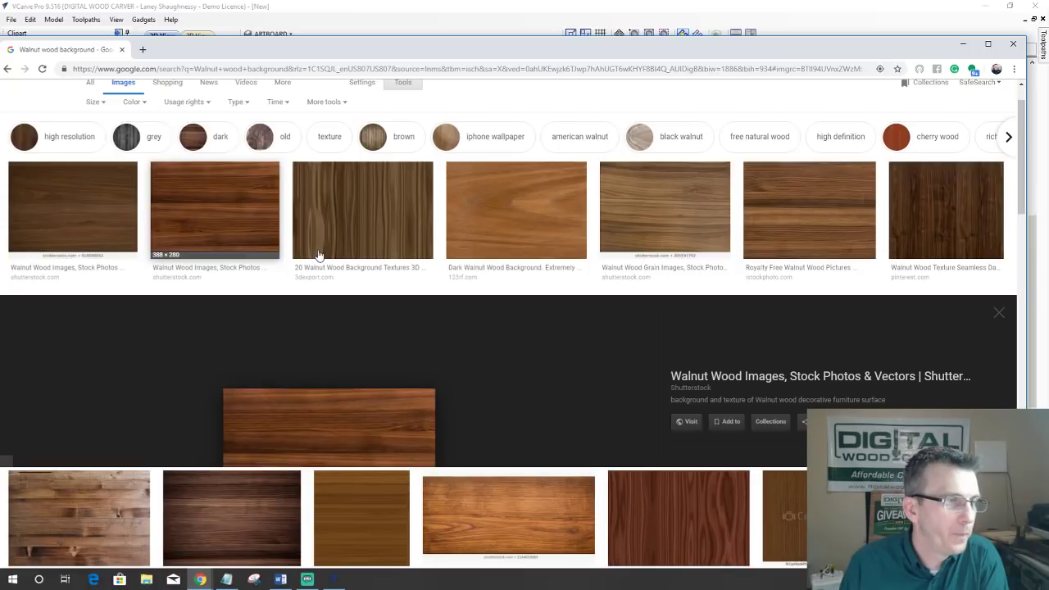
key("Escape")
scroll(464, 272, "down", 1)
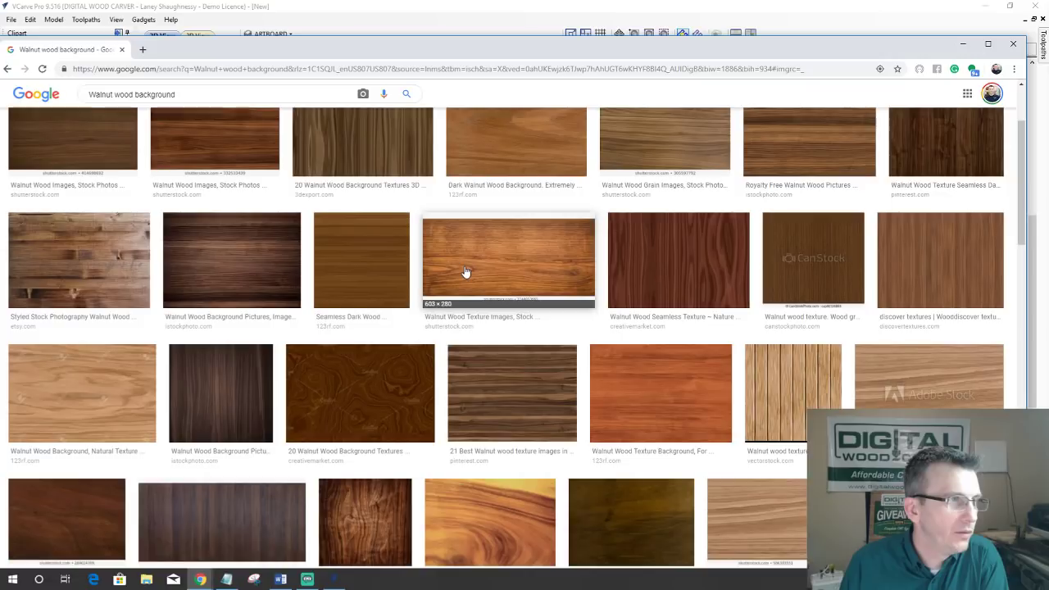
scroll(464, 272, "up", 2)
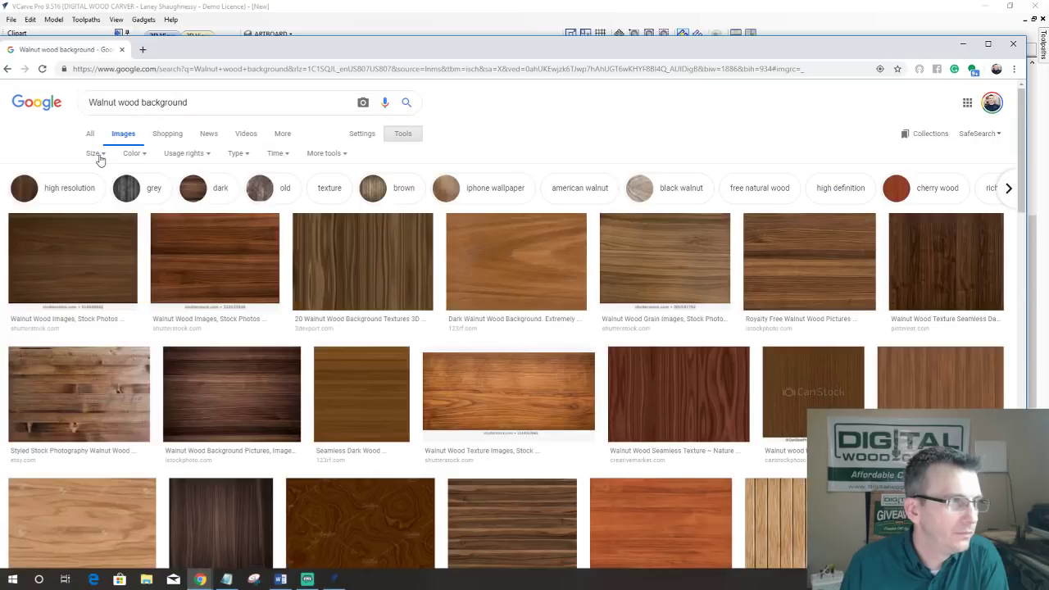
left_click(95, 153)
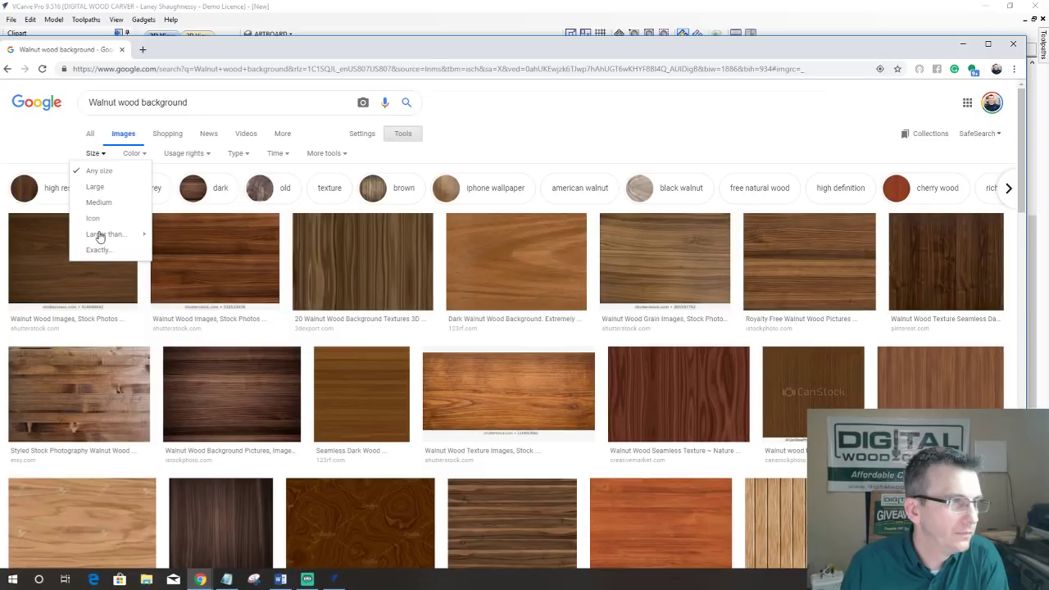
mouse_move(99, 235)
left_click(195, 224)
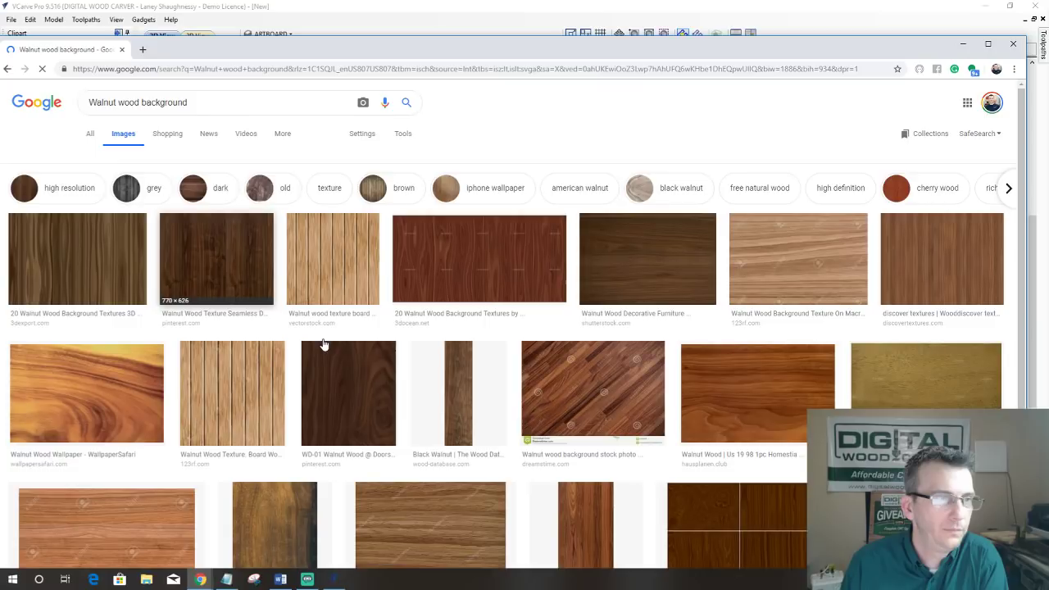
Step: Save the diagonal walnut texture preview as walnut3 in Public Documents > Vectric Files > Material Images
left_click(592, 385)
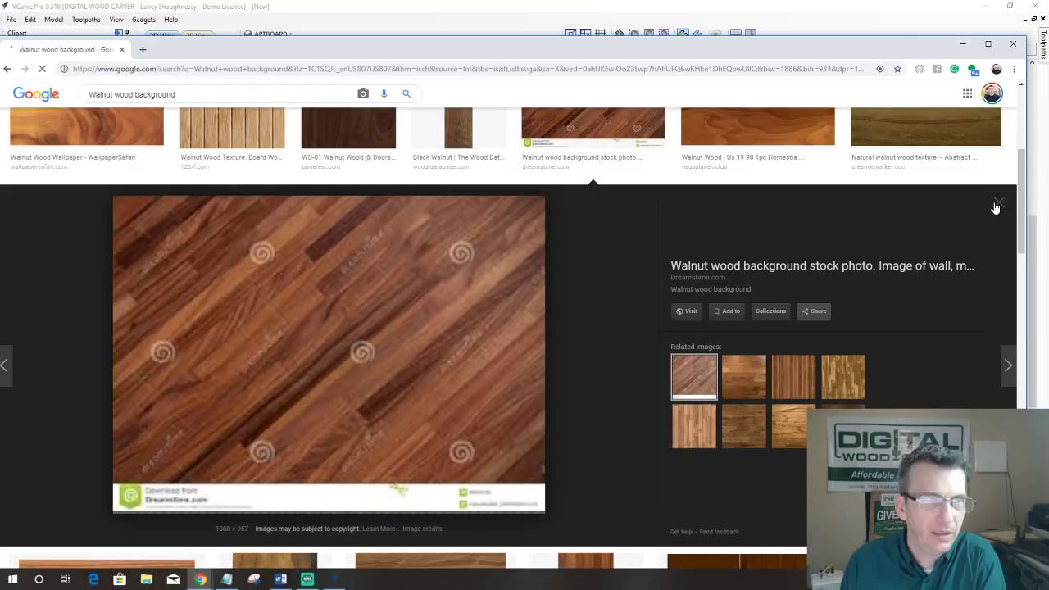
right_click(326, 347)
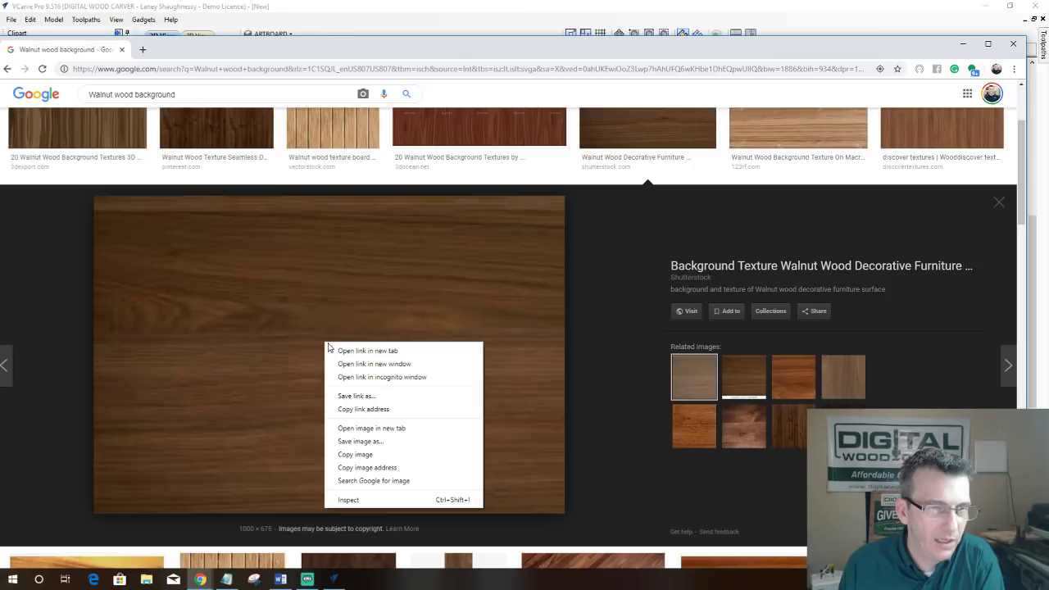
left_click(360, 440)
type("walnut3")
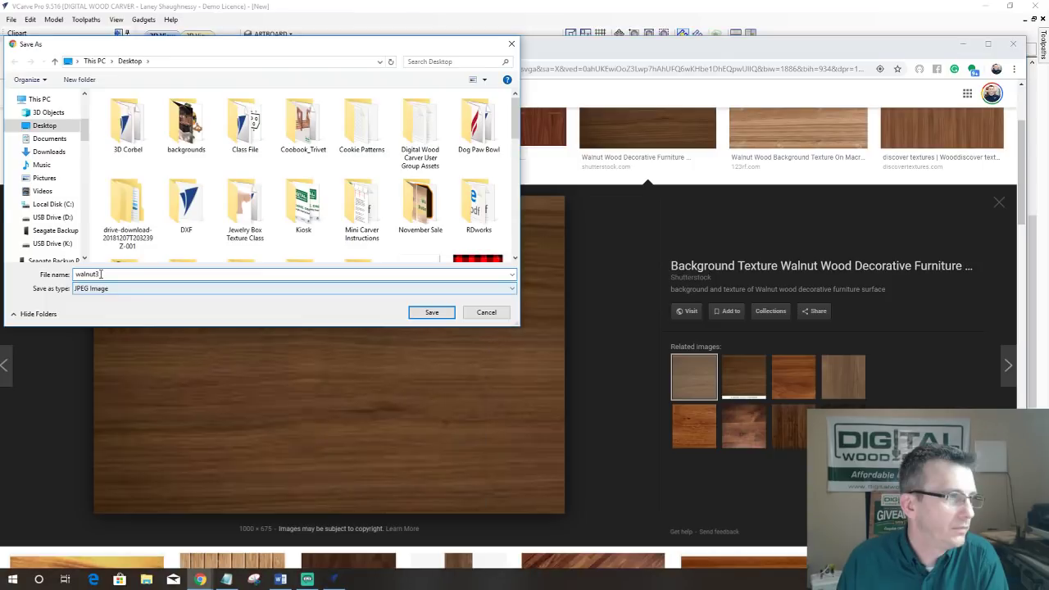
left_click(53, 204)
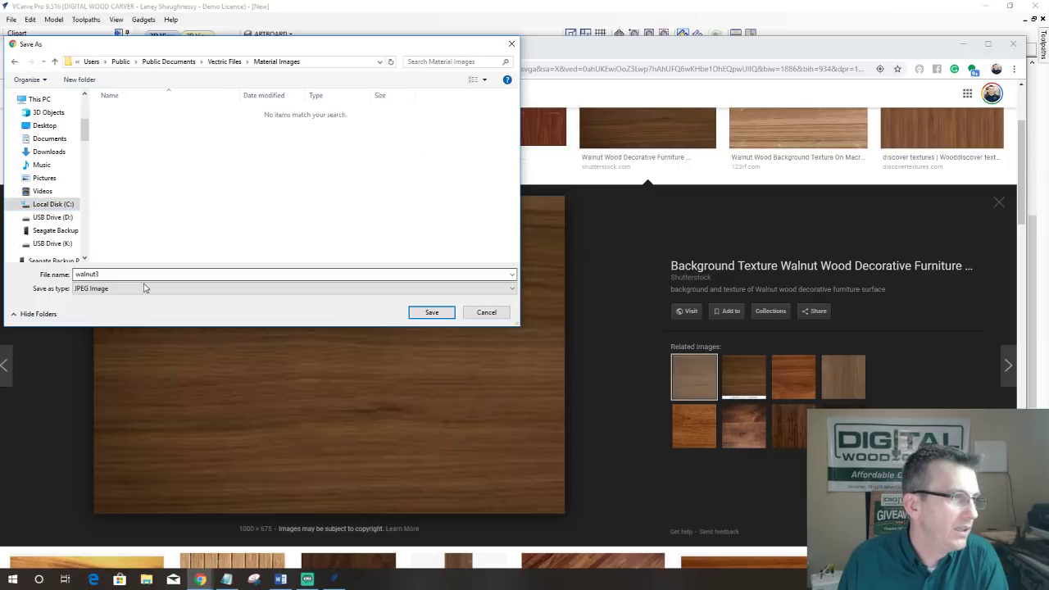
left_click(419, 316)
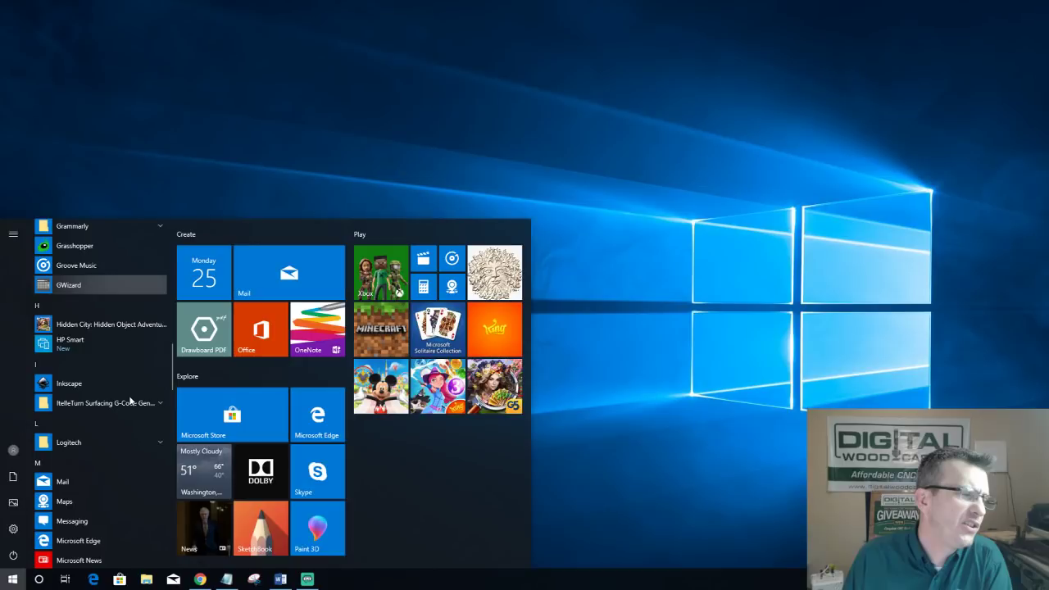
Step: Create a new single-sided 15 × 5.5 × 0.75 inch job, accepting the default Job Setup
scroll(129, 400, "down", 5)
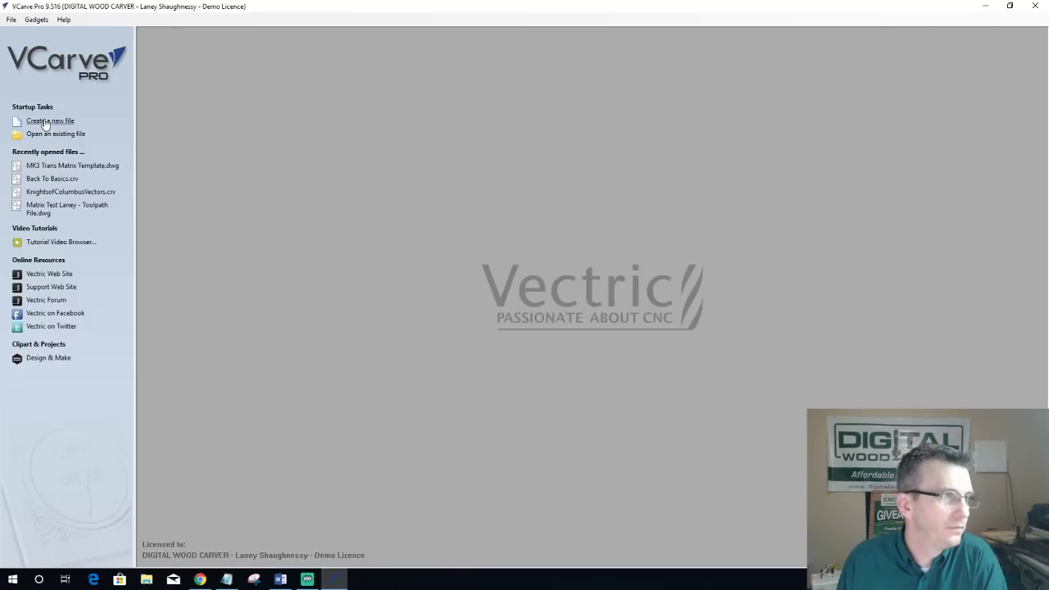
left_click(45, 122)
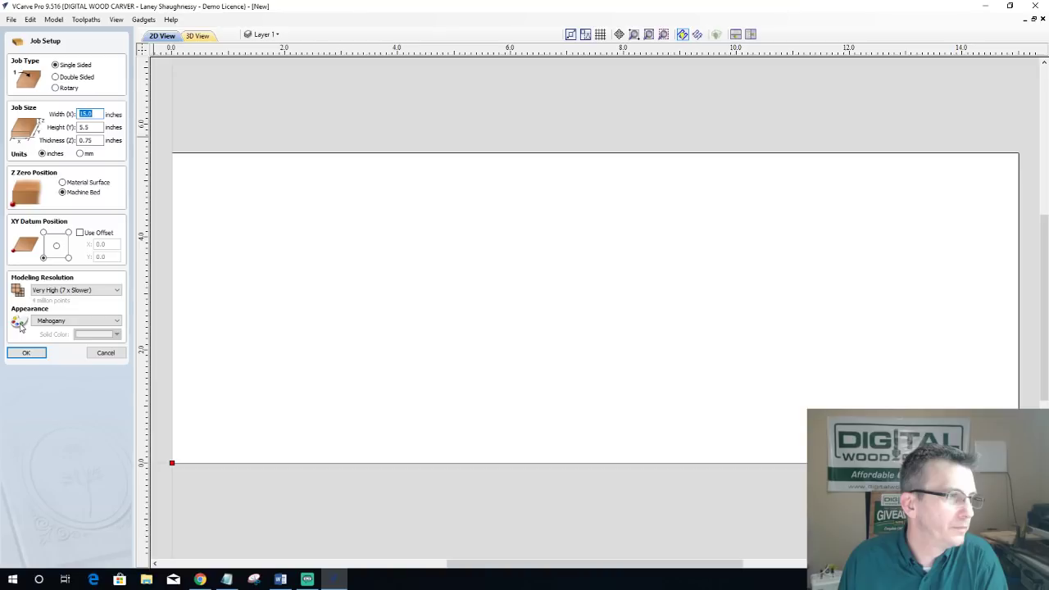
left_click(26, 352)
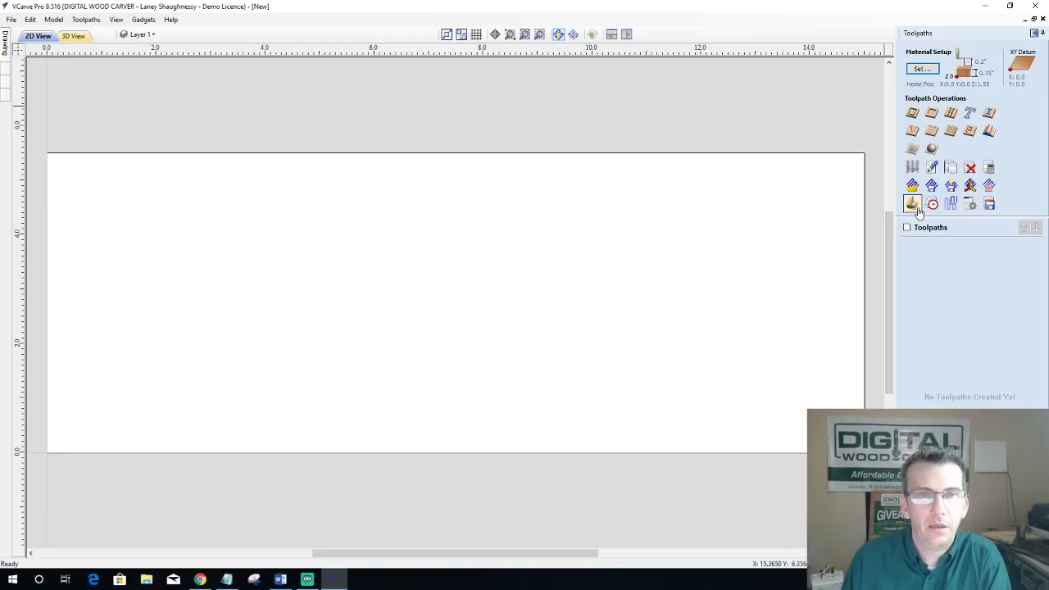
Step: Pick walnut3 as the material in Preview Toolpaths, then return to the 2D View
left_click(911, 204)
left_click(972, 82)
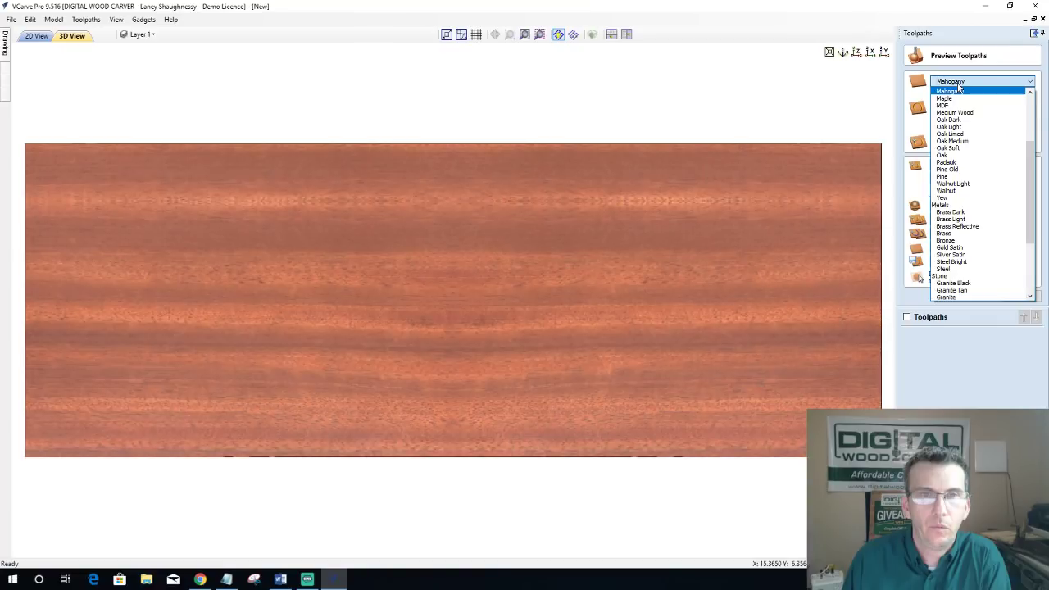
left_click(946, 190)
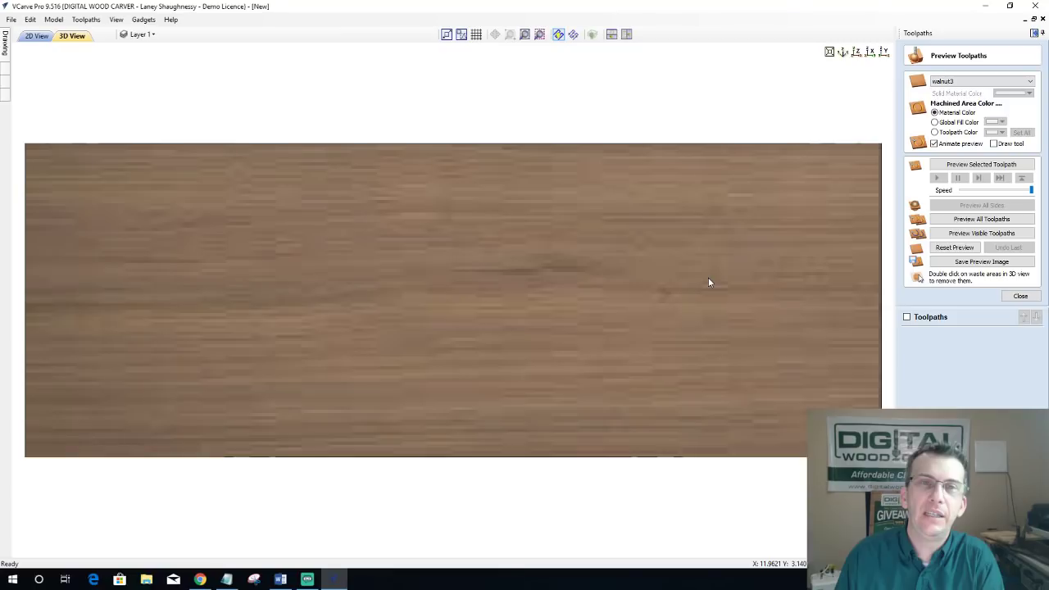
left_click(957, 81)
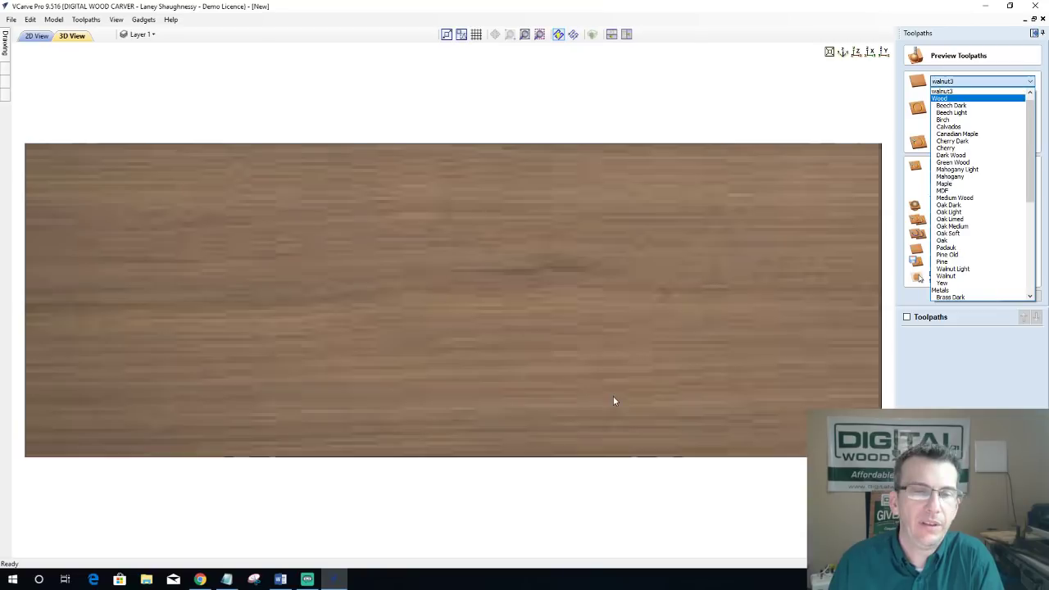
left_click(1014, 82)
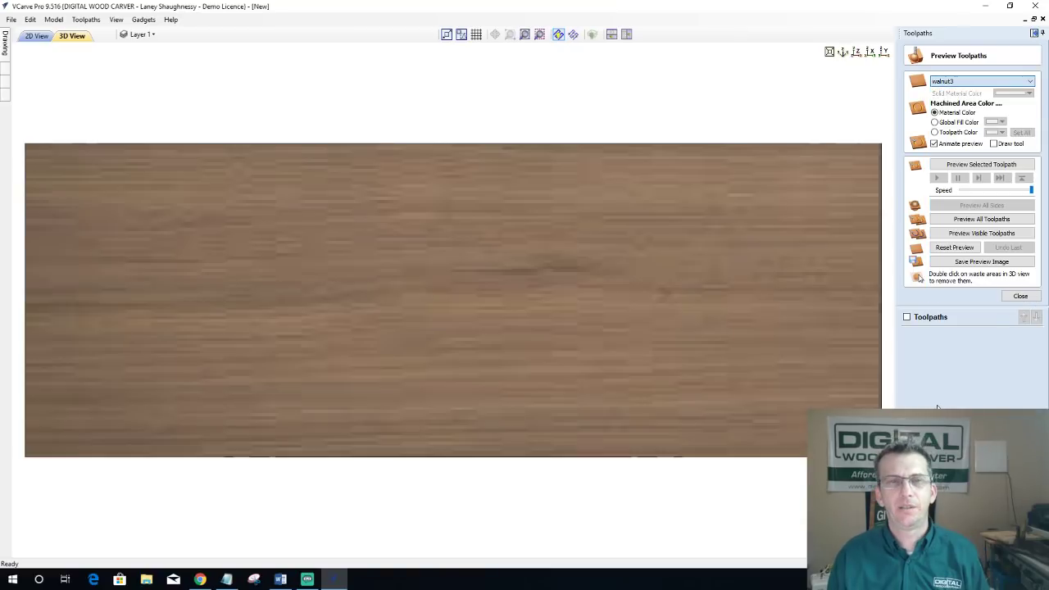
left_click(1010, 298)
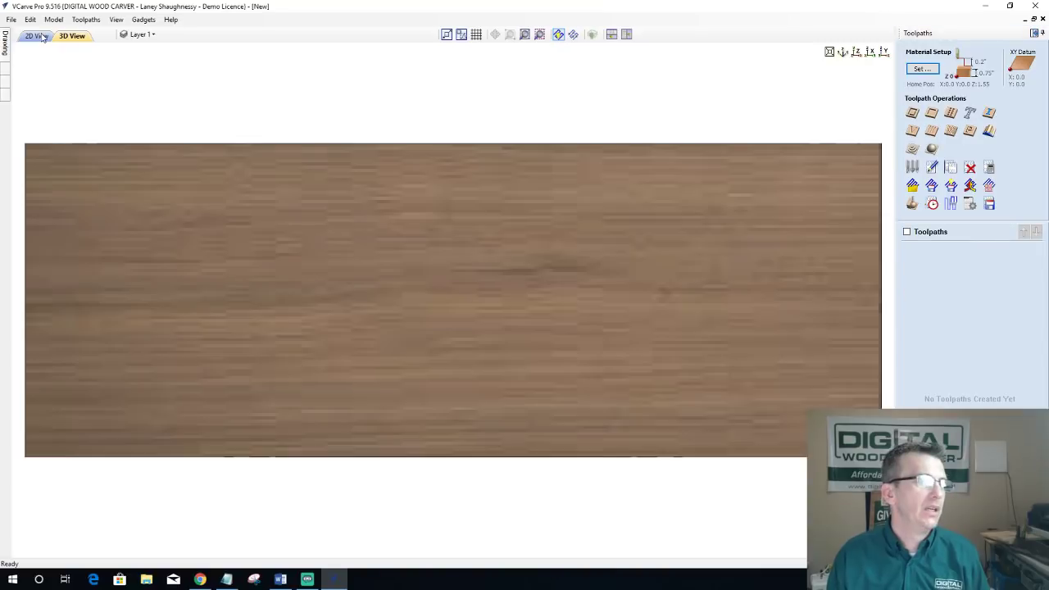
left_click(36, 36)
Step: Turn grid snapping on so dots cover the 15 × 5.5 inch material, and zoom in
scroll(340, 197, "down", 1)
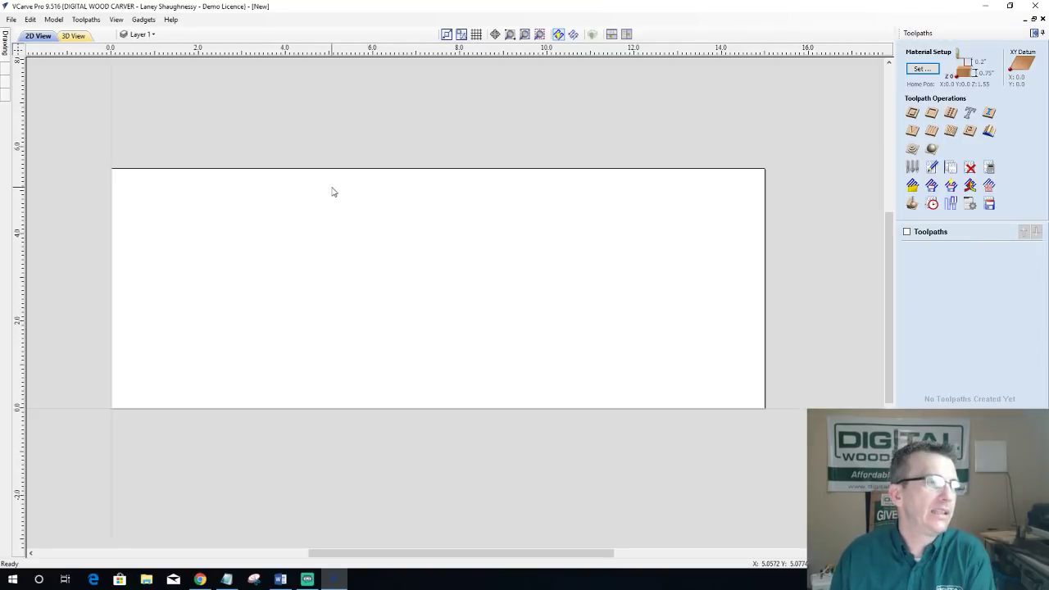
scroll(358, 221, "down", 2)
scroll(355, 69, "up", 1)
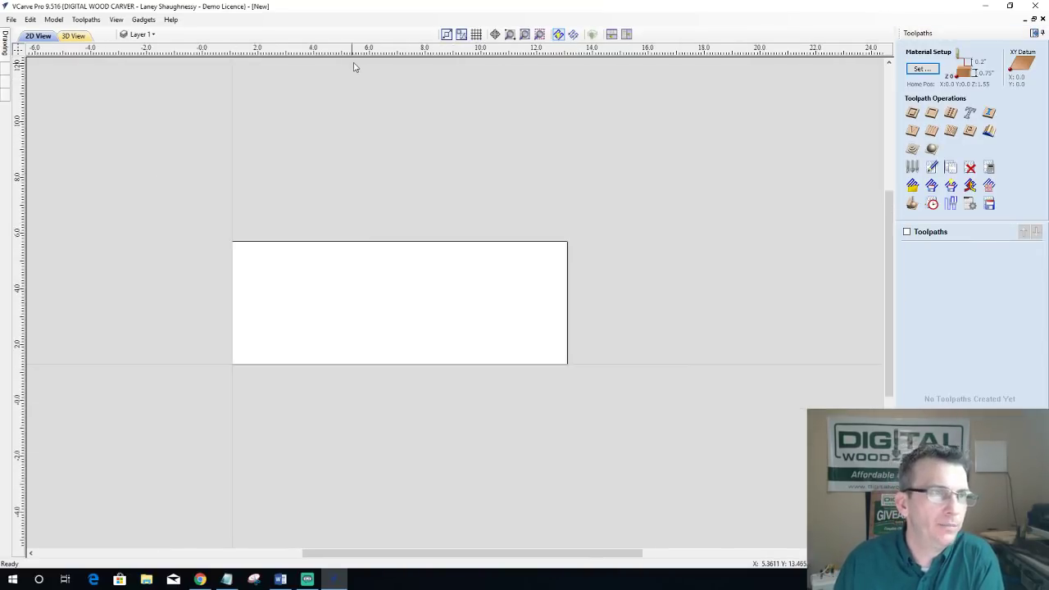
left_click(476, 35)
left_click(476, 34)
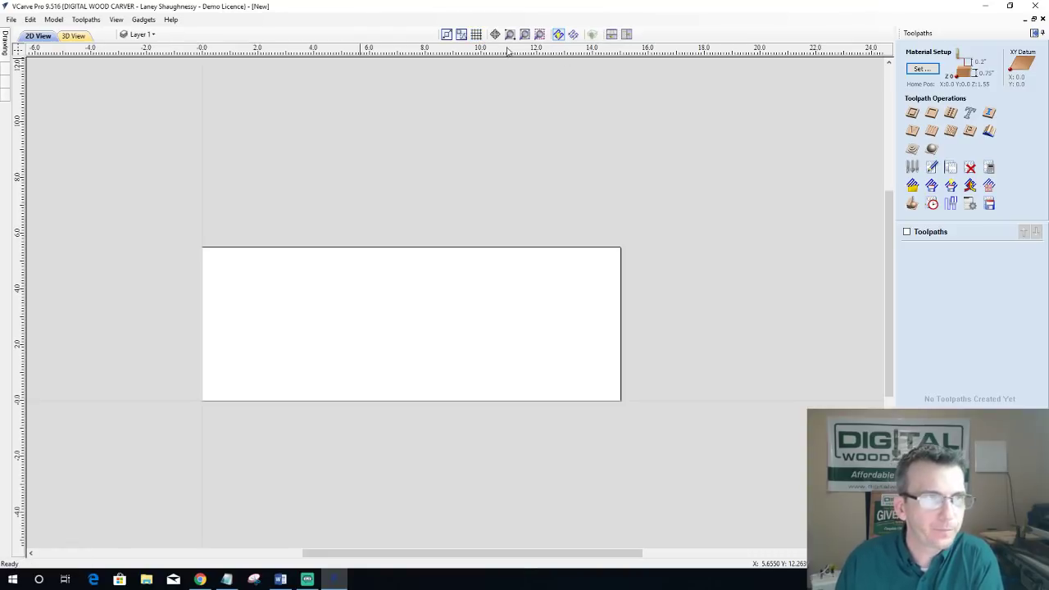
left_click(478, 38)
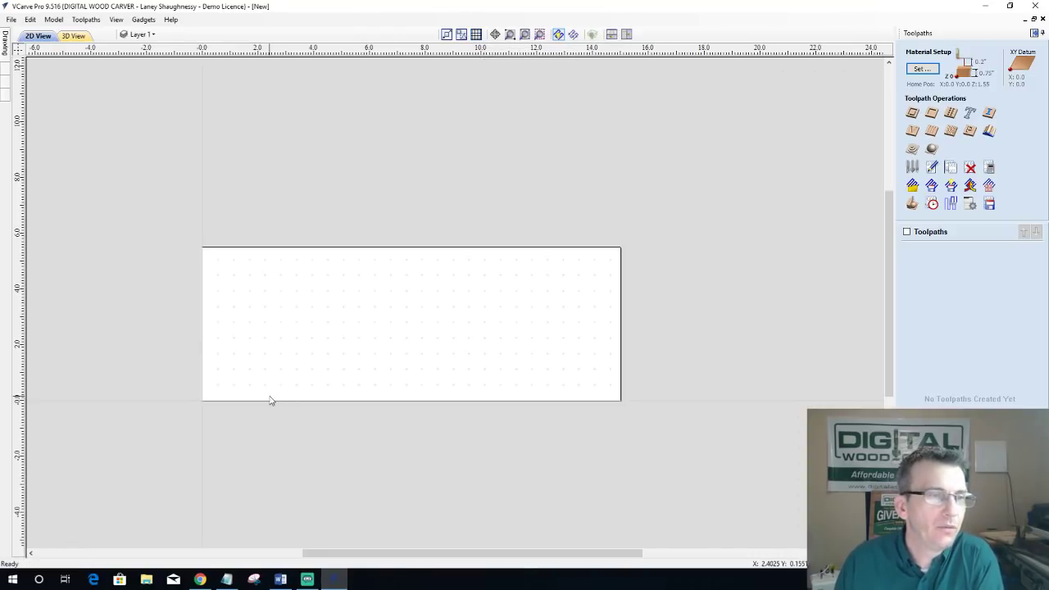
scroll(270, 397, "up", 2)
scroll(582, 265, "up", 2)
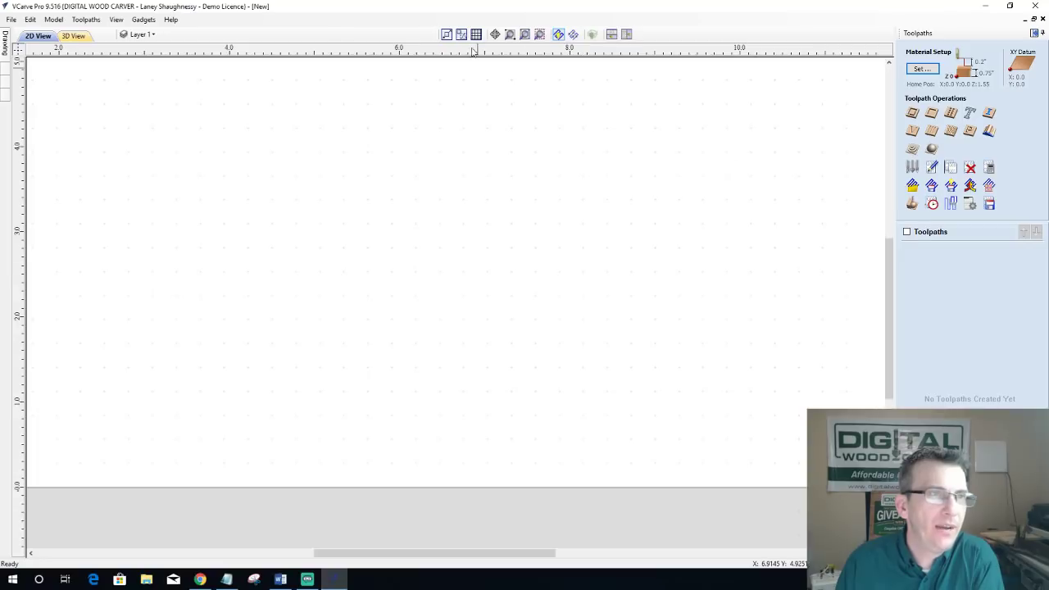
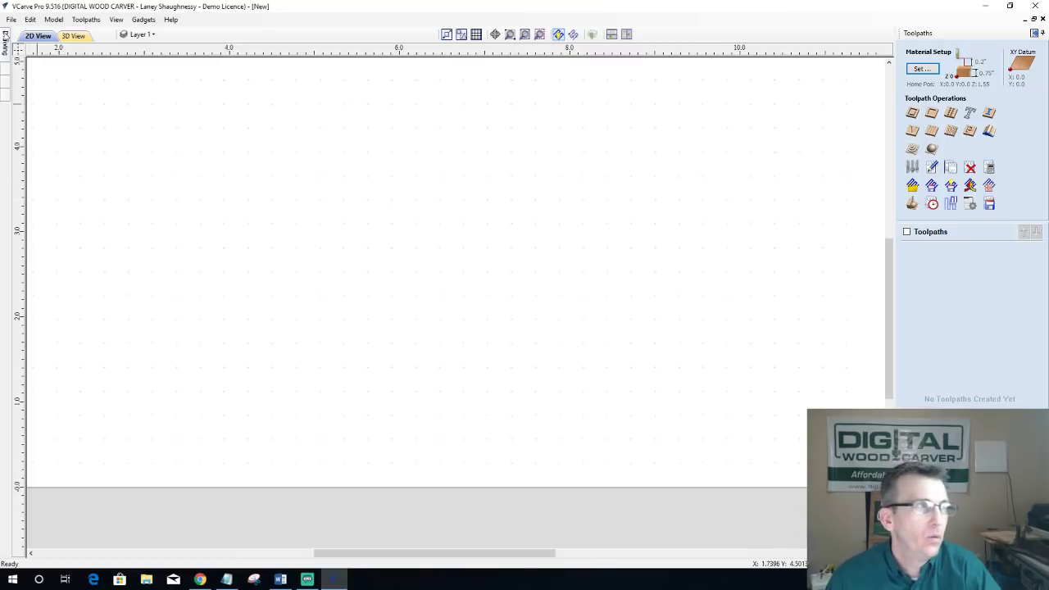
Step: Set the snap grid spacing to 1 inch in Snap Options, then refit the sheet view
left_click(31, 20)
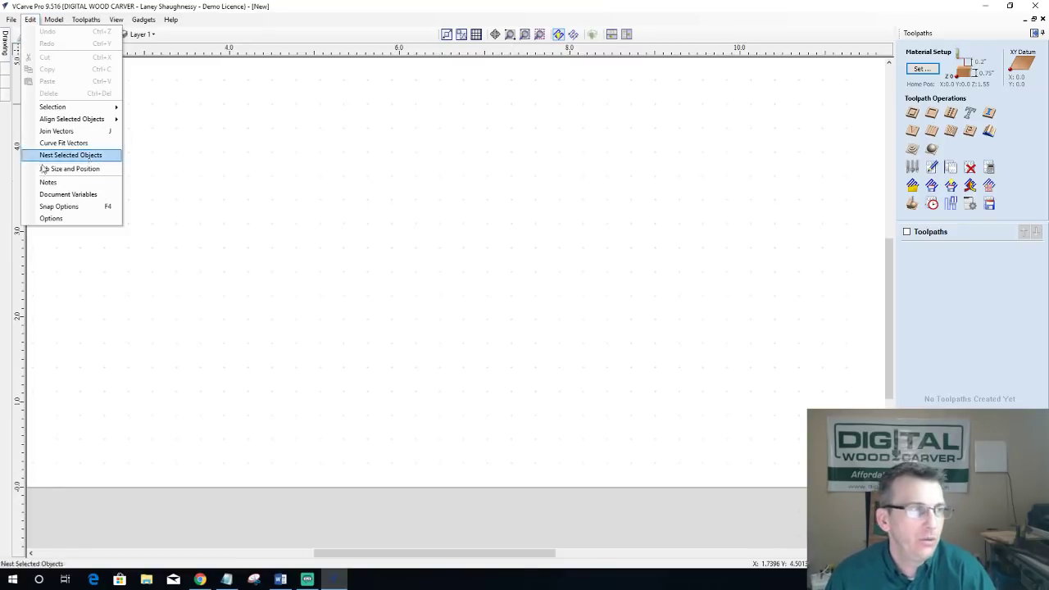
left_click(62, 207)
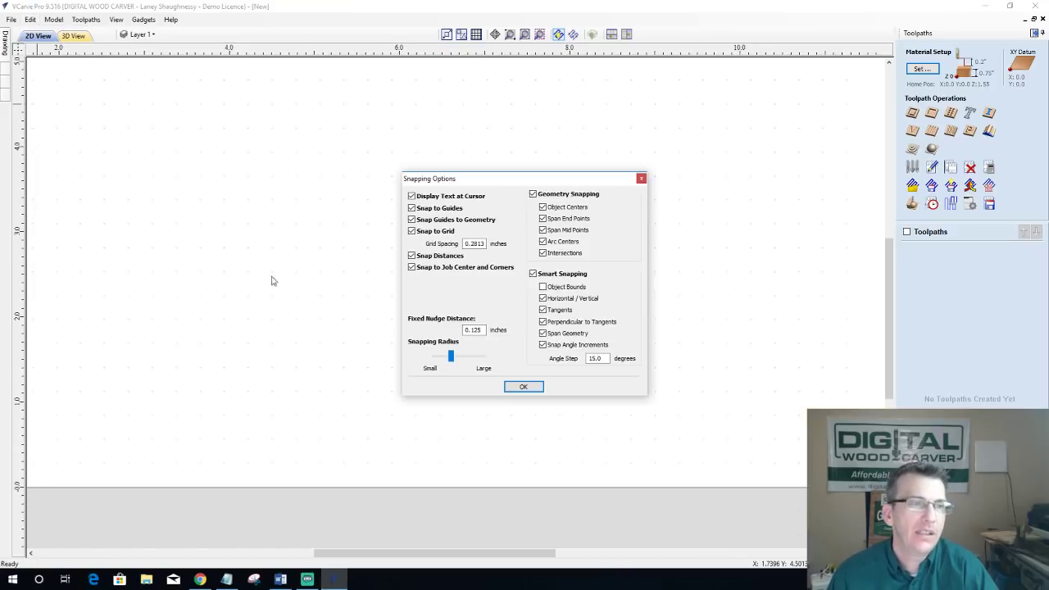
double_click(484, 243)
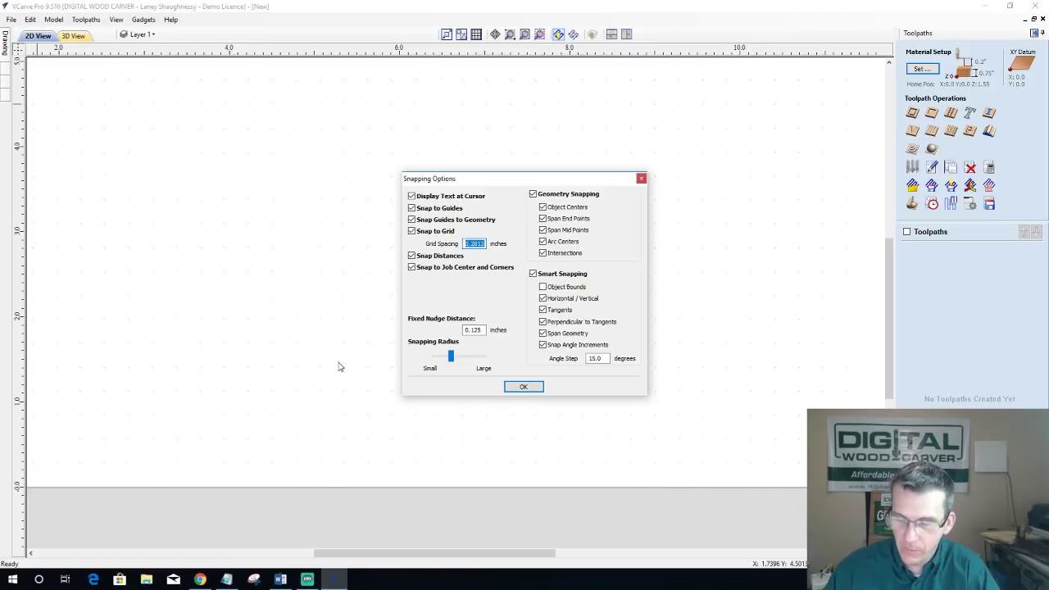
type("1")
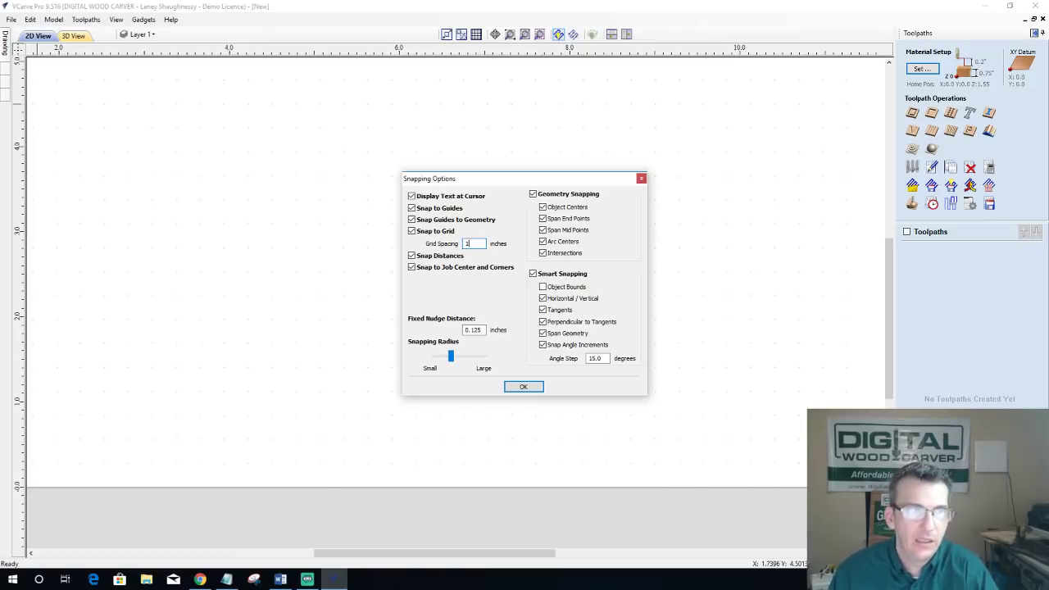
left_click(526, 389)
scroll(546, 367, "down", 5)
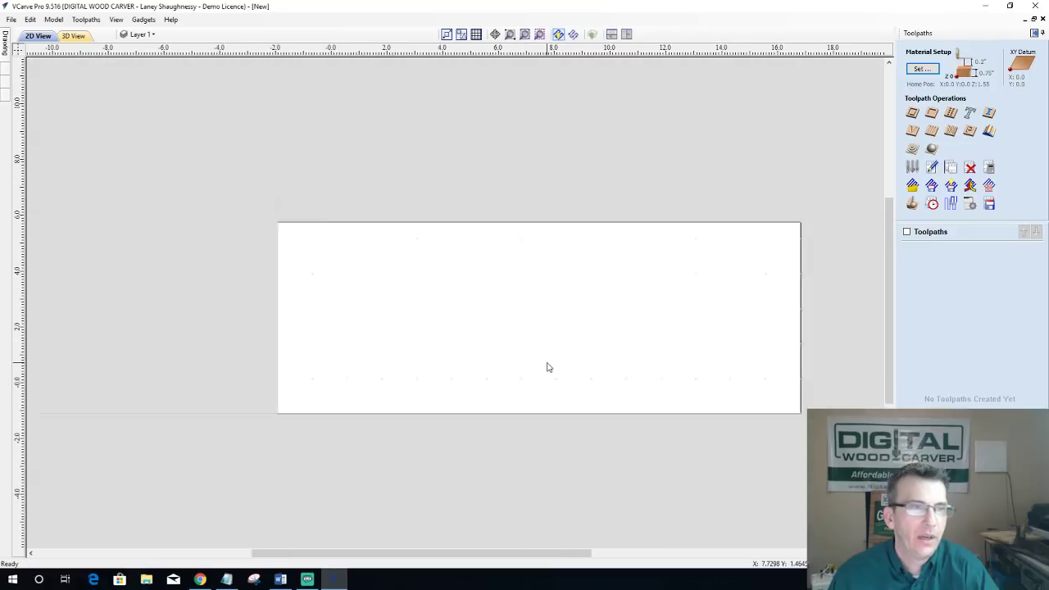
scroll(566, 329, "up", 2)
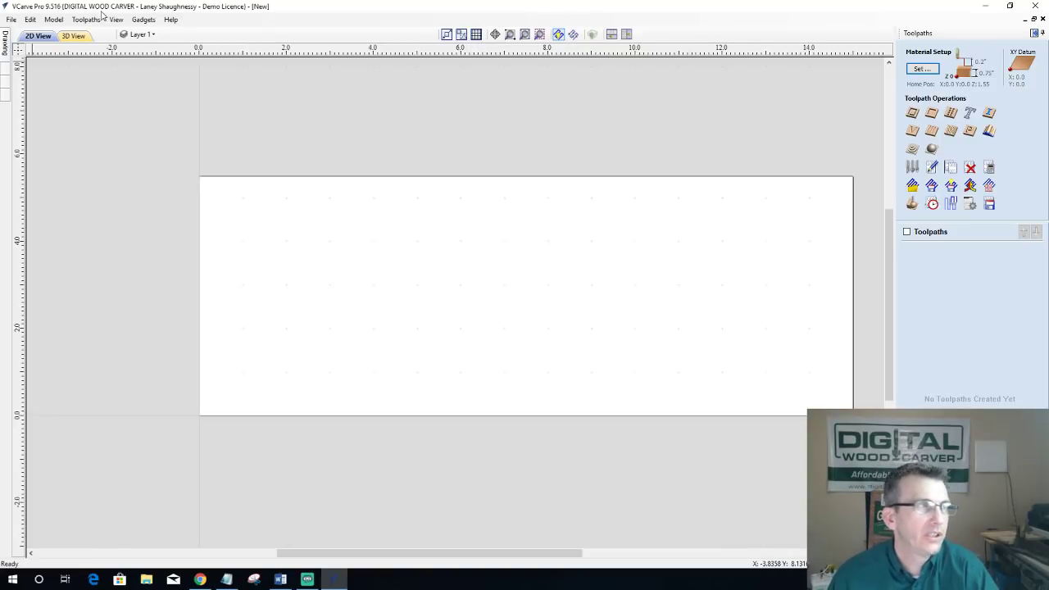
Step: Reopen Snap Options and apply a 0.25 inch grid spacing
left_click(29, 18)
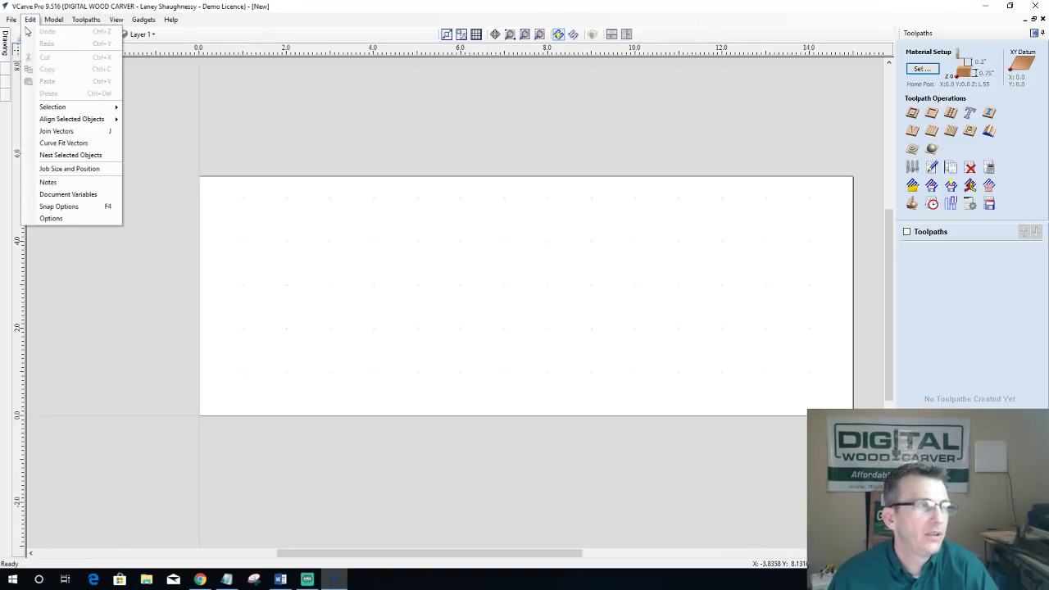
left_click(51, 207)
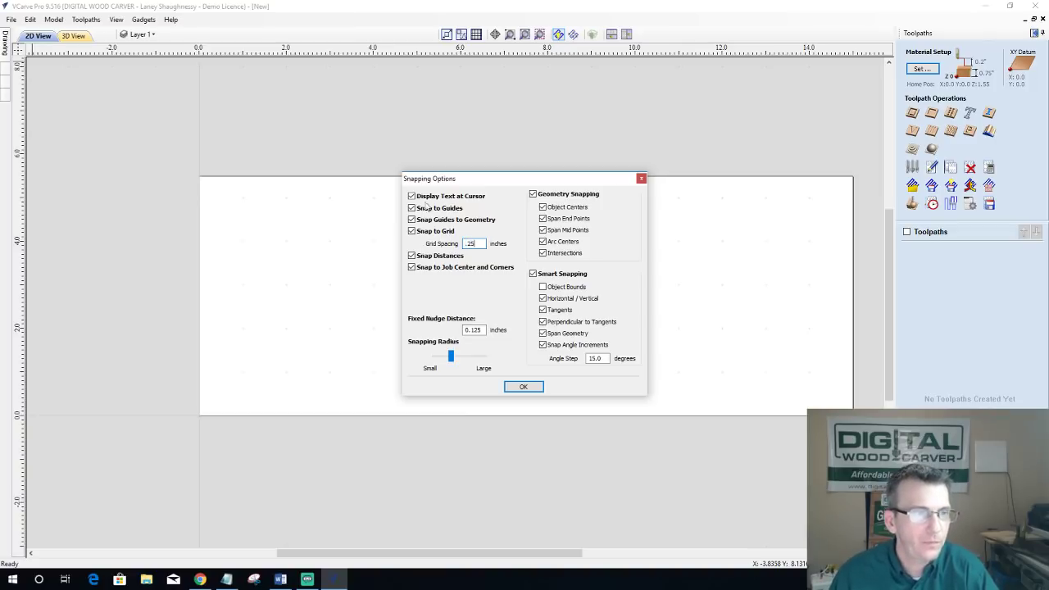
left_click(510, 390)
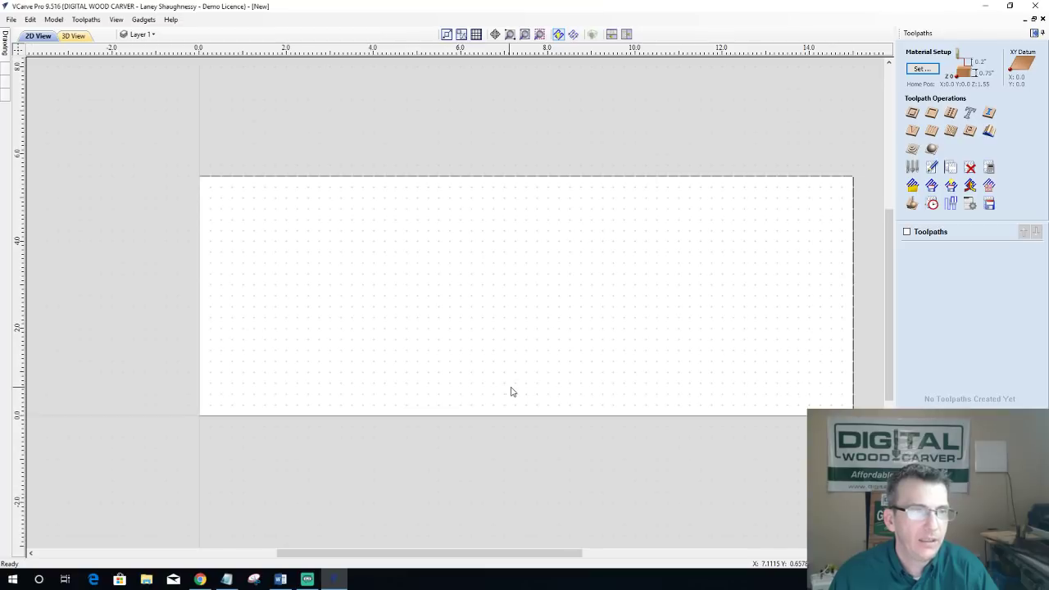
scroll(710, 281, "up", 1)
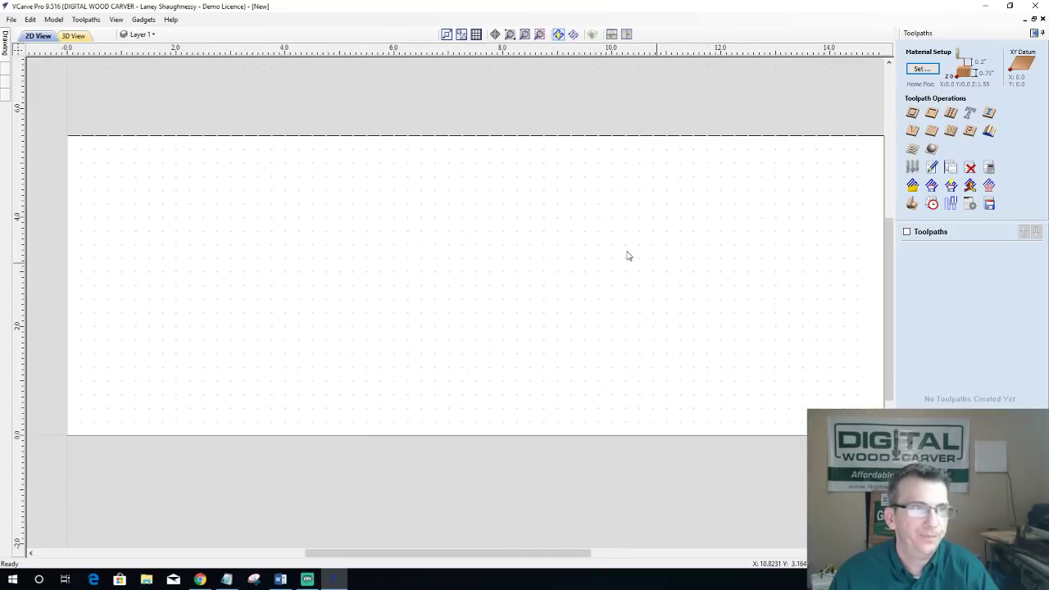
Step: Hide the grid and toggle Smart Snapping and Geometry Snapping on the toolbar
left_click(476, 34)
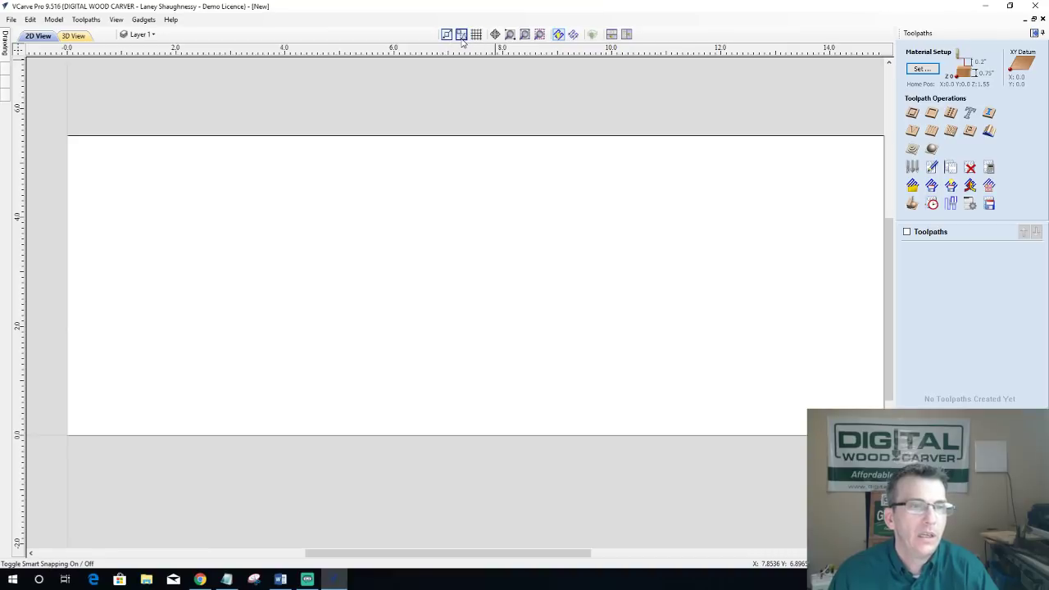
left_click(461, 35)
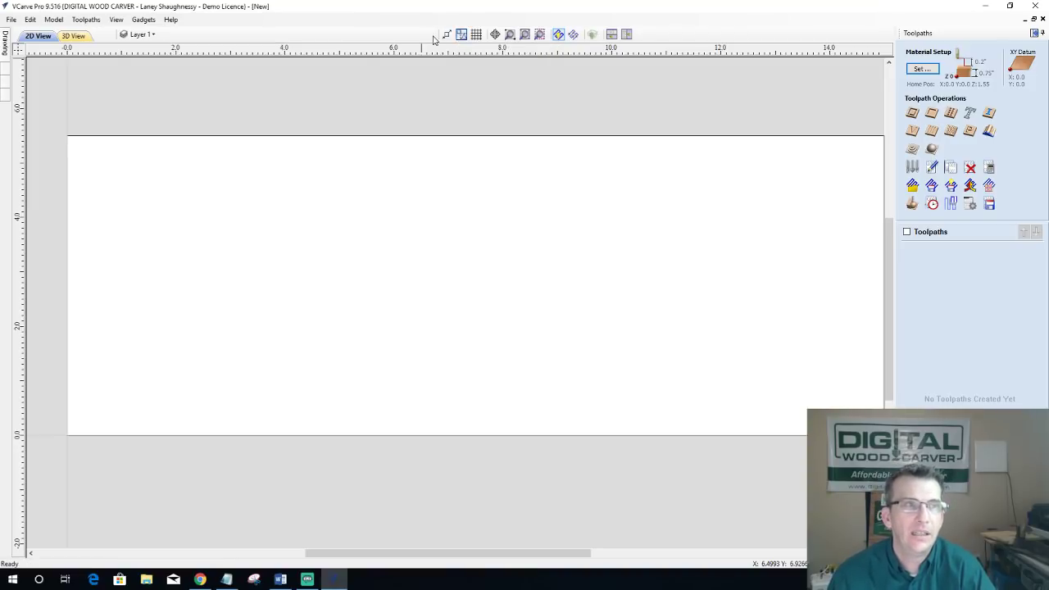
left_click(446, 34)
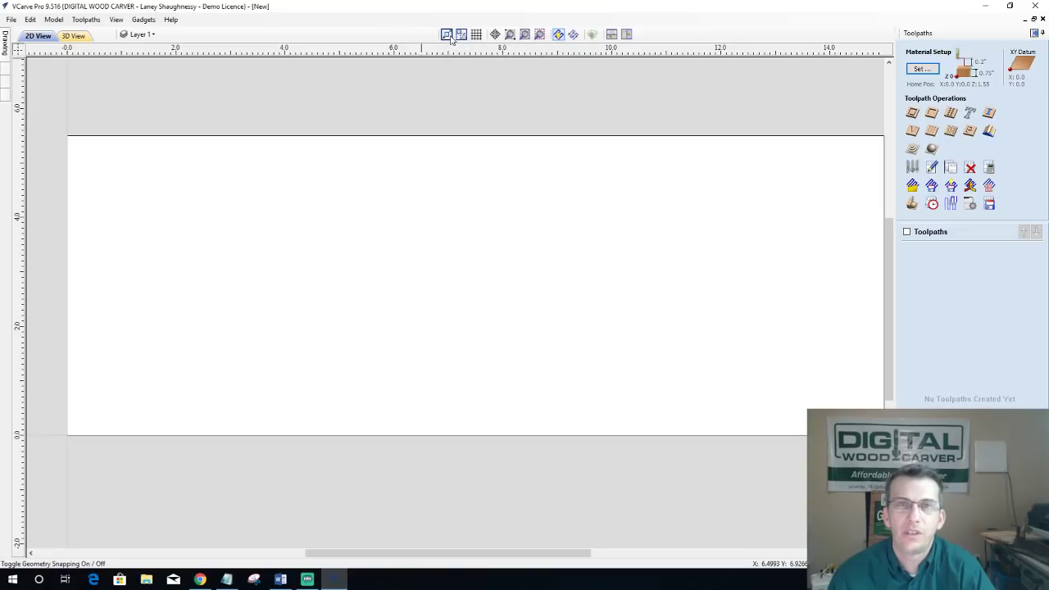
Step: Draw a small square on the left side of the sheet with Draw Rectangle
mouse_move(5, 41)
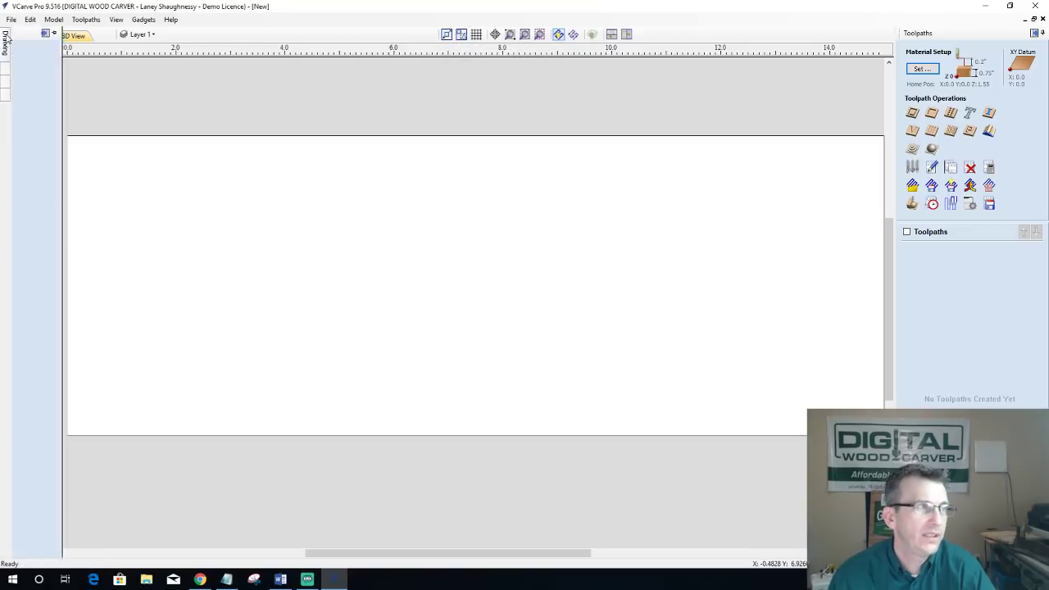
left_click(58, 115)
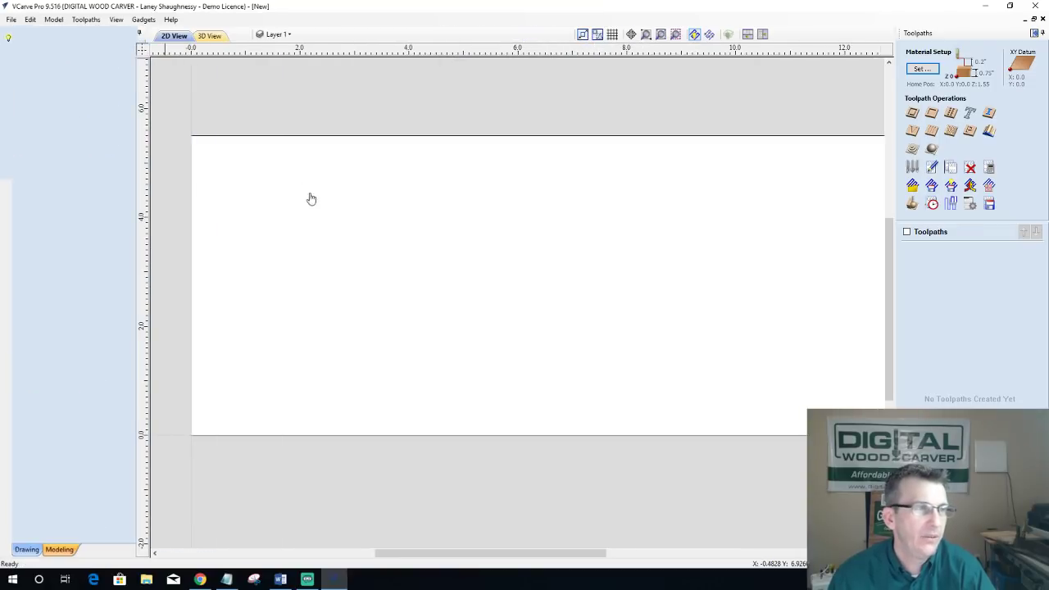
left_click_drag(347, 242, 347, 243)
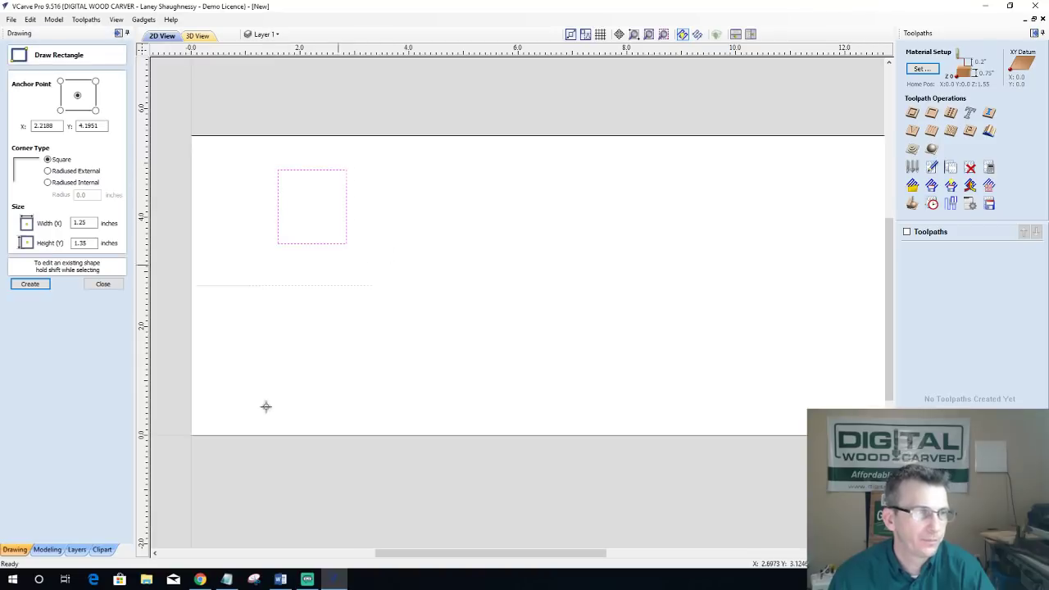
left_click(102, 285)
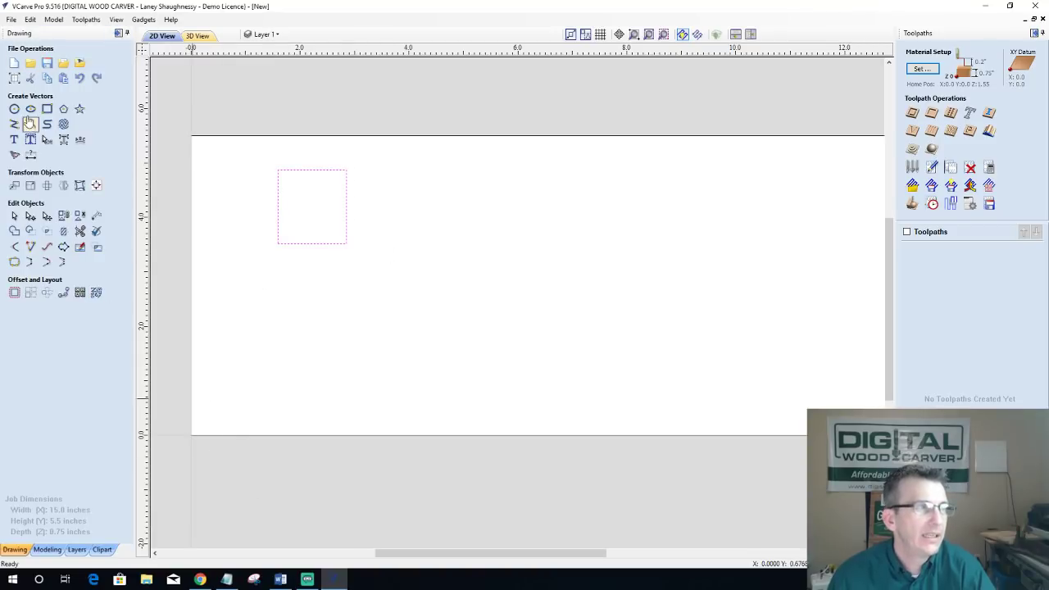
Step: Draw a 1.7-inch diameter circle to the right of the square
left_click(14, 109)
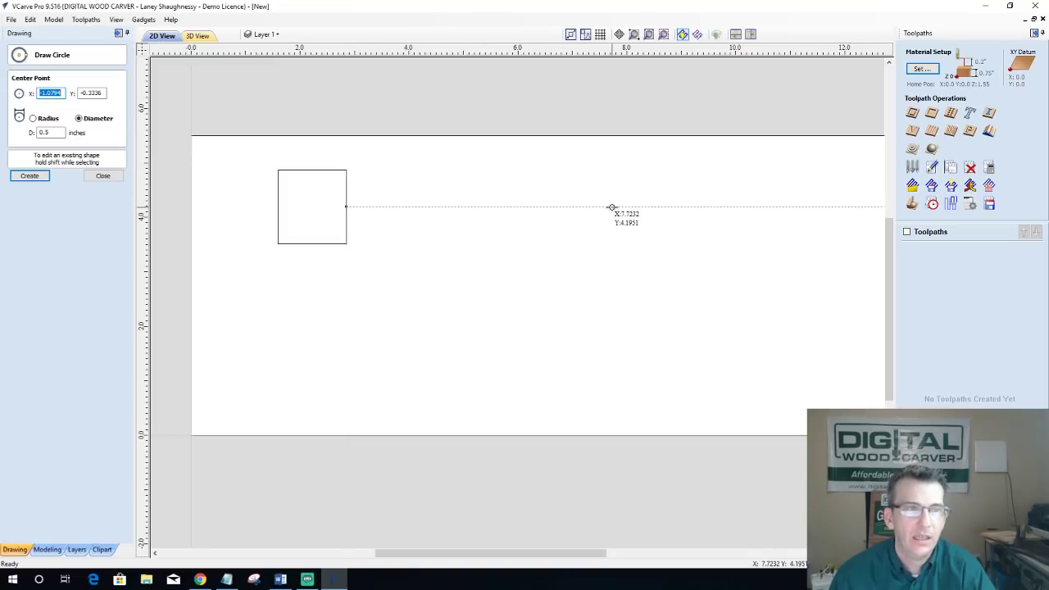
left_click_drag(611, 208, 662, 211)
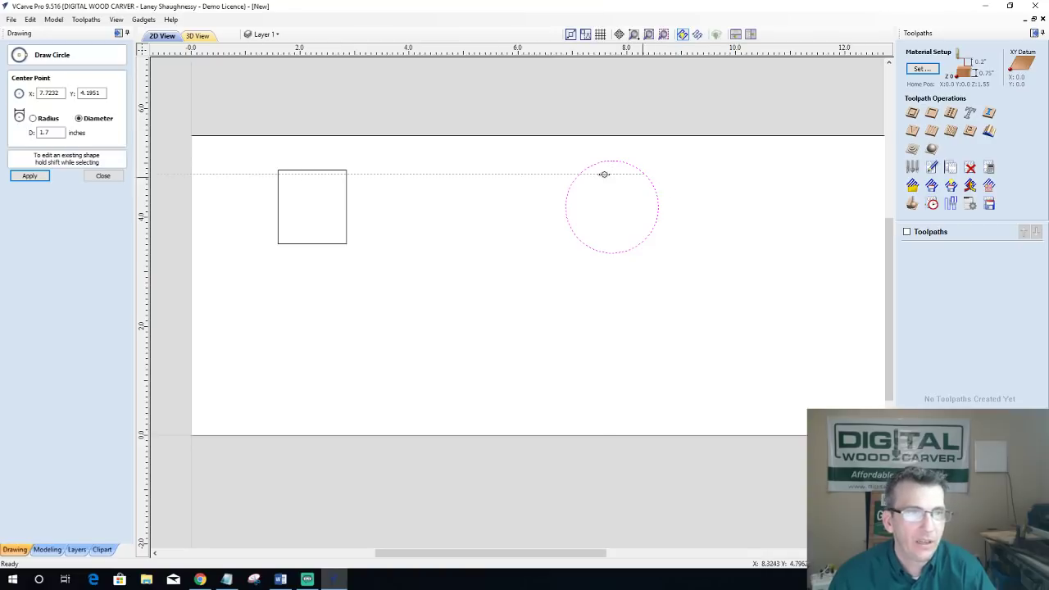
left_click(98, 177)
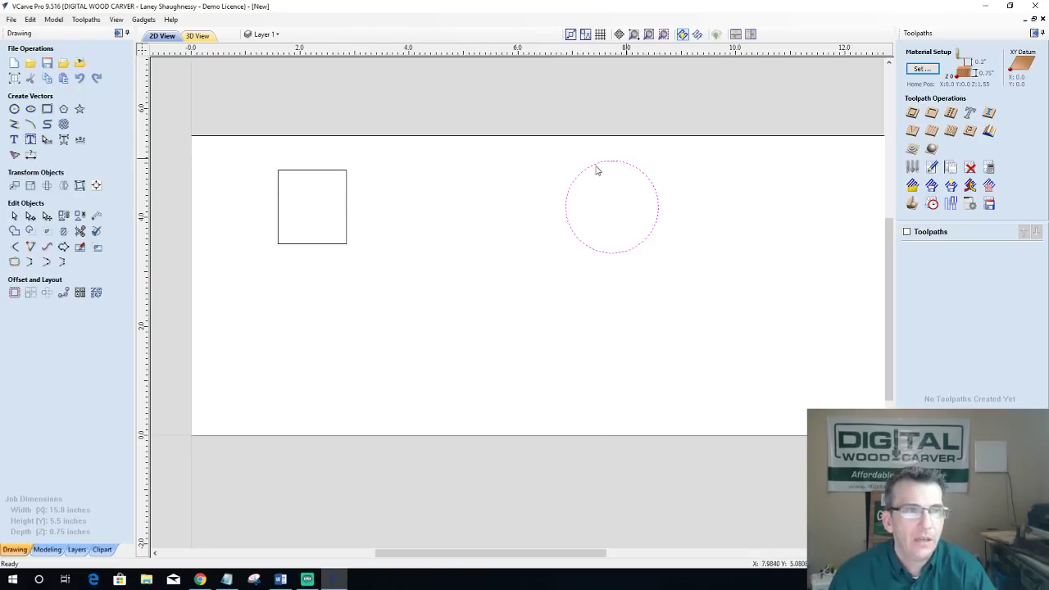
Step: Move the circle down to the middle of the sheet
left_click(605, 161)
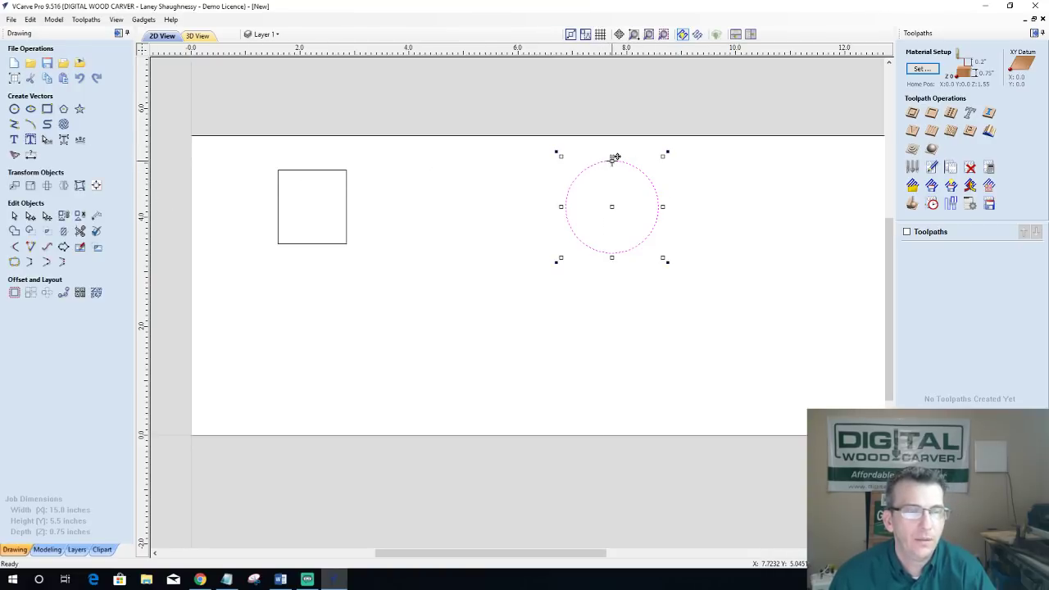
left_click_drag(615, 158, 536, 244)
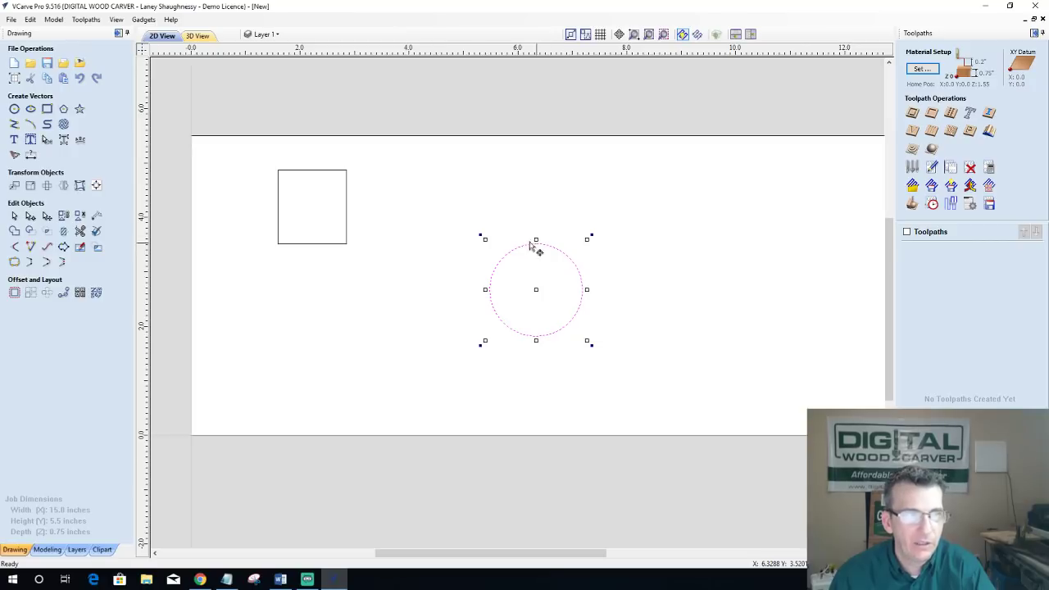
left_click(349, 244)
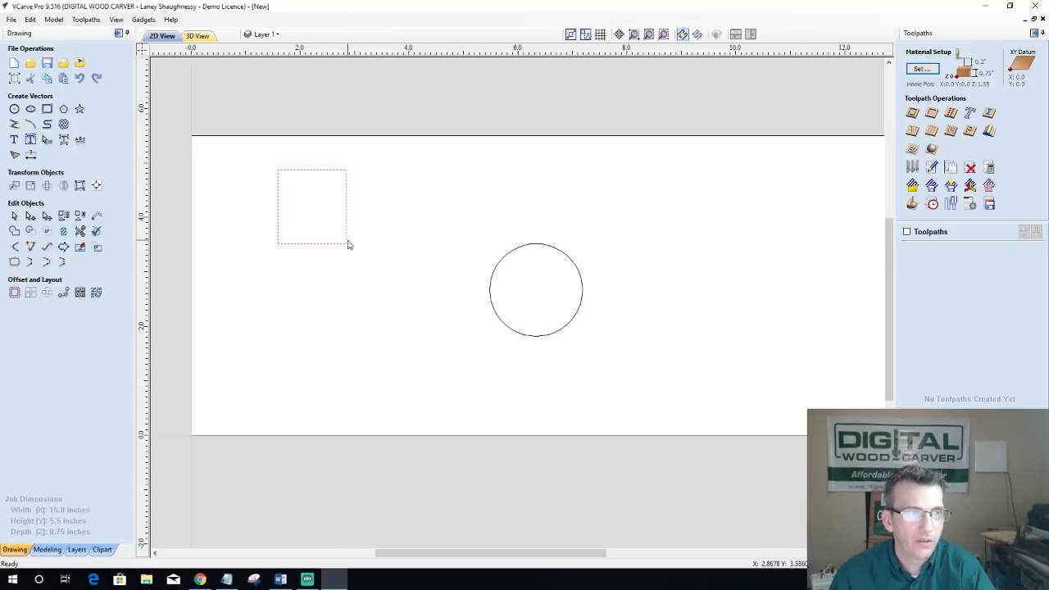
Step: Move the square centred above the circle, flush with the sheet's top edge
left_click(346, 242)
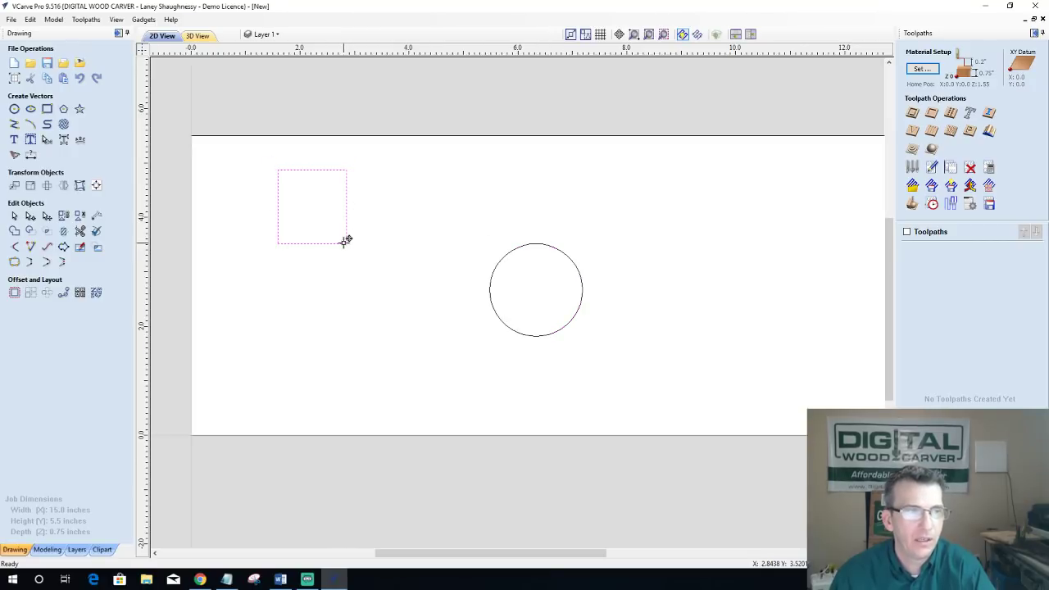
left_click_drag(345, 240, 405, 322)
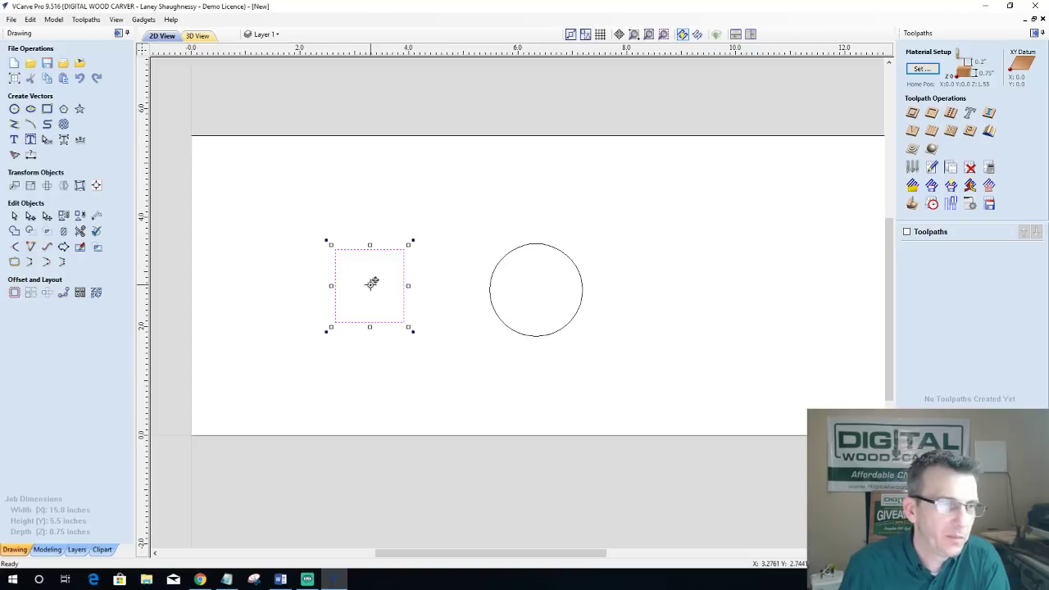
scroll(372, 281, "down", 2)
scroll(368, 283, "up", 2)
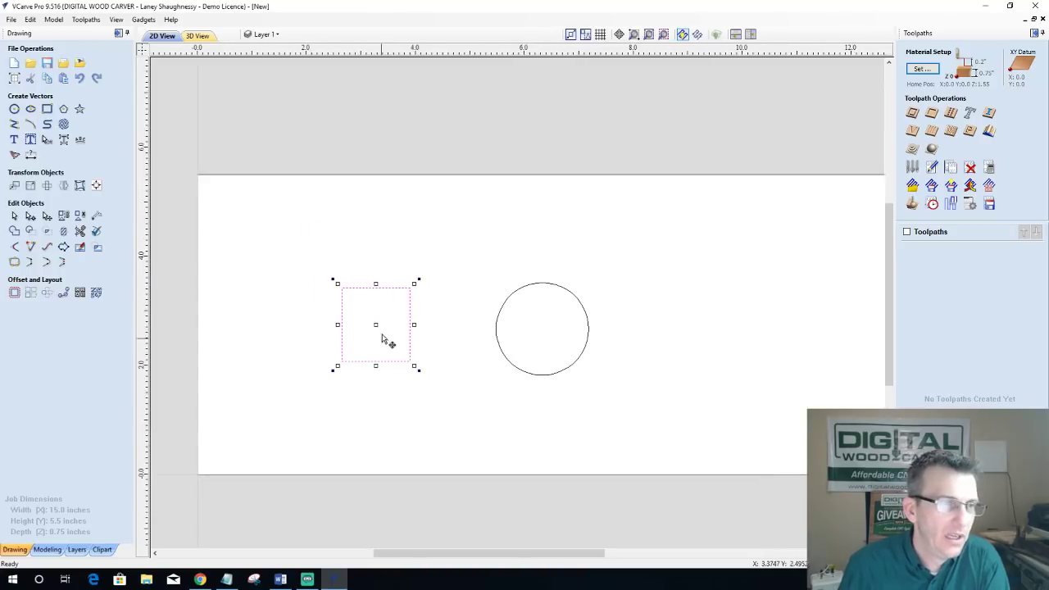
left_click_drag(376, 322, 542, 212)
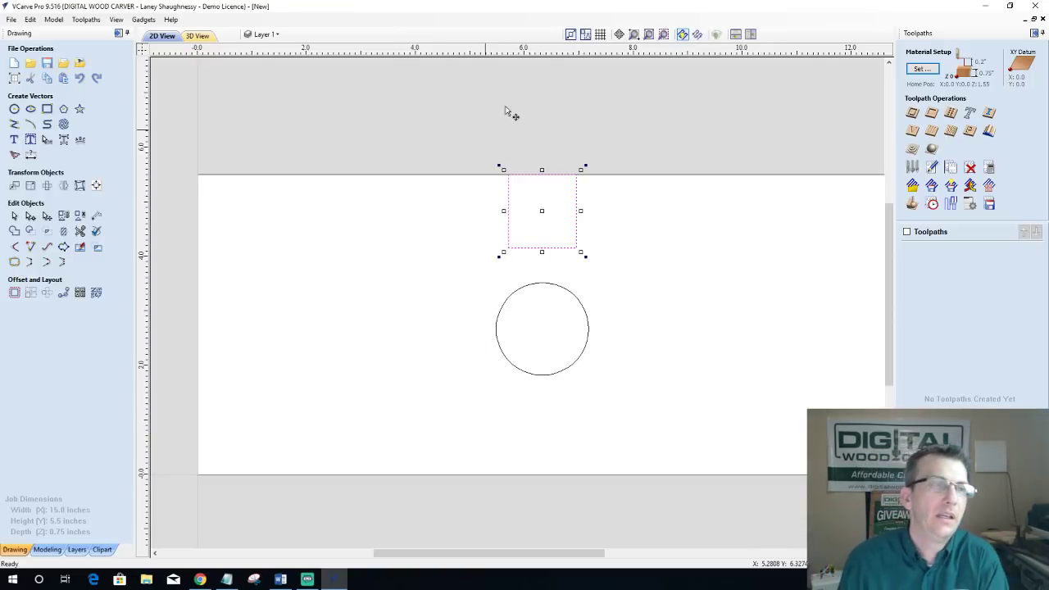
left_click(585, 34)
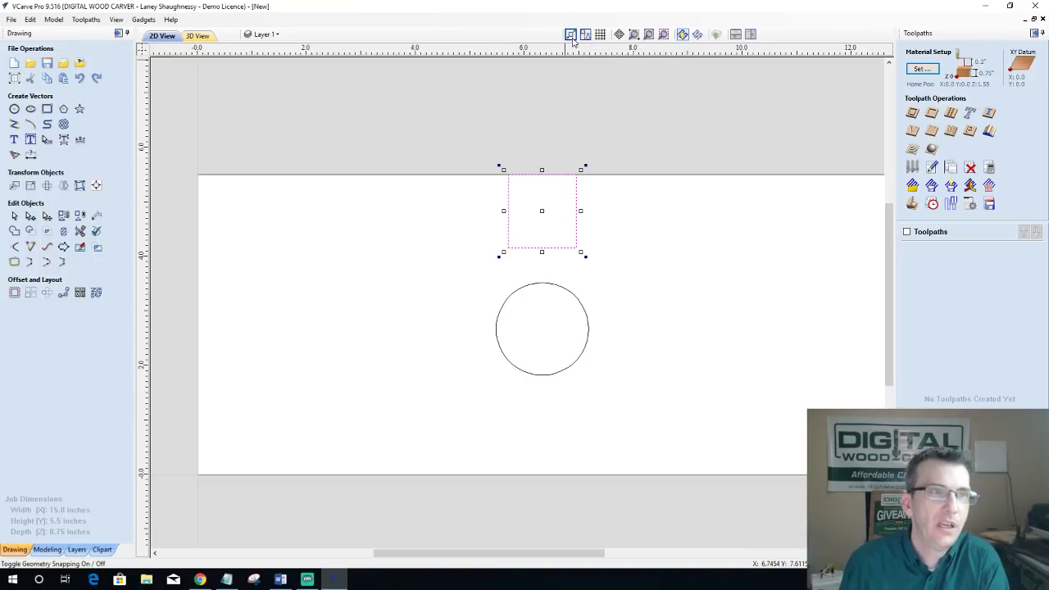
left_click(204, 180)
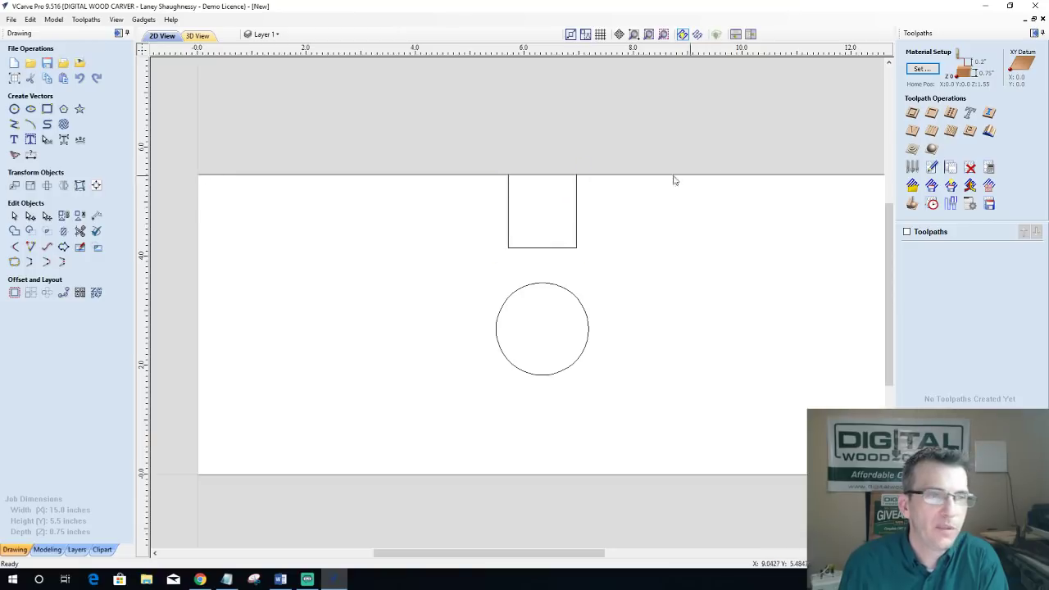
Step: Undo a stray 1.1-inch circle and the square, leaving the sheet empty
left_click(14, 108)
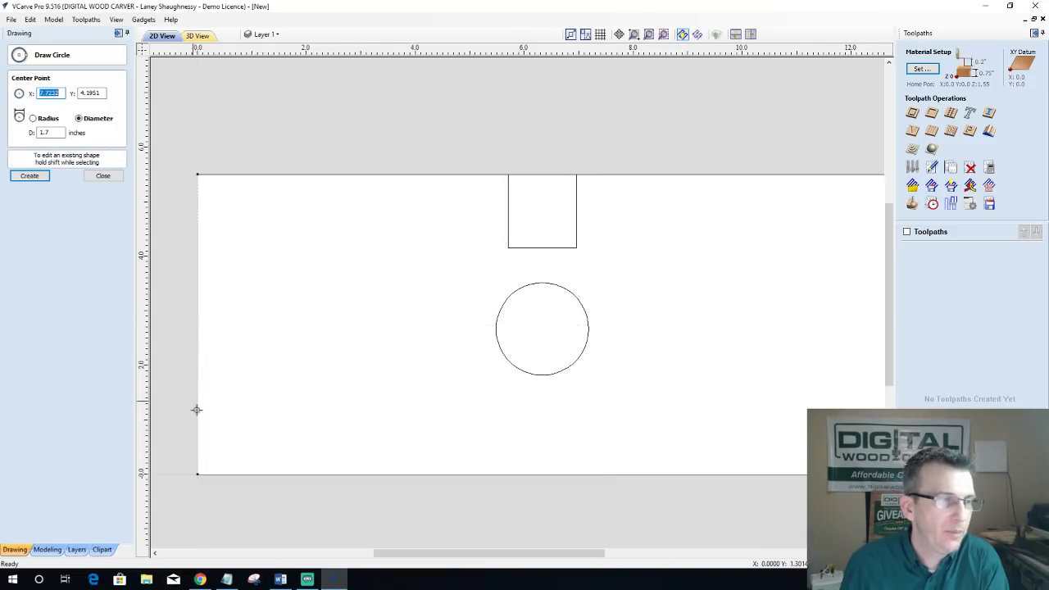
left_click_drag(199, 476, 227, 476)
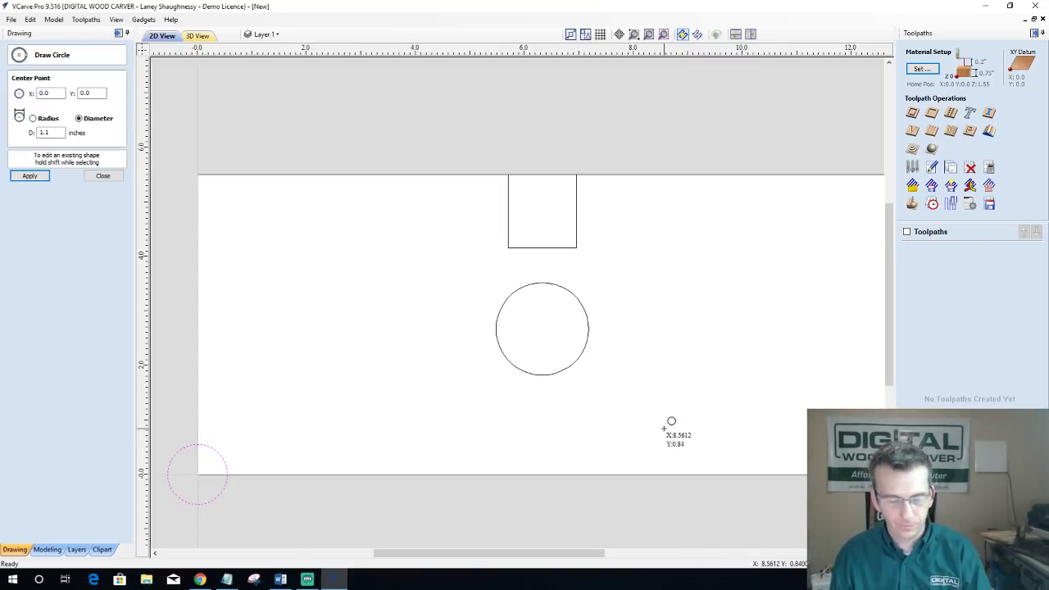
key("ctrl+z")
key("ctrl+z")
key("ctrl+z")
key("ctrl+z")
key("ctrl+z")
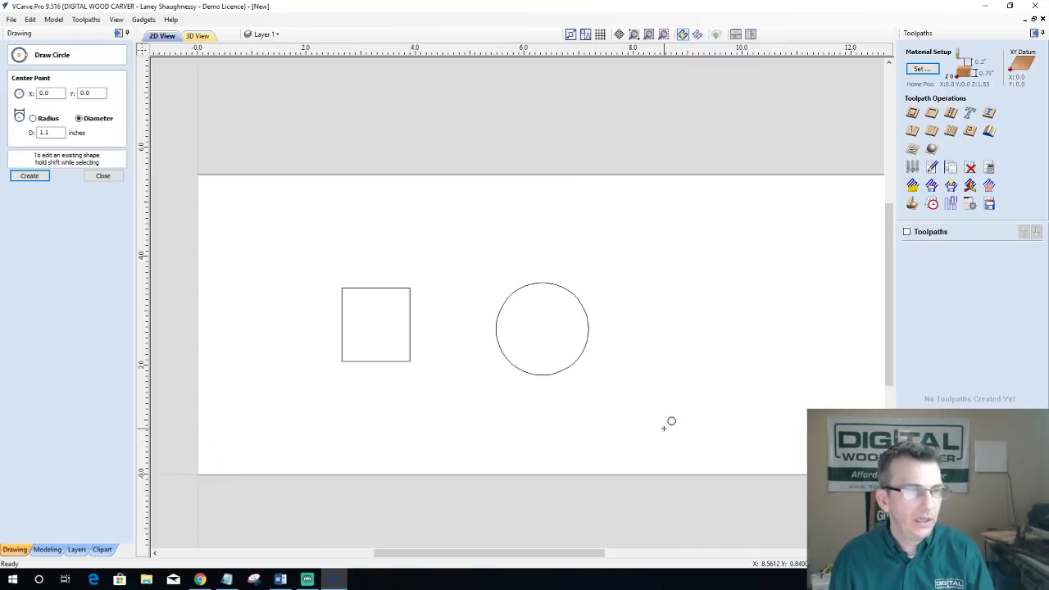
key("ctrl+z")
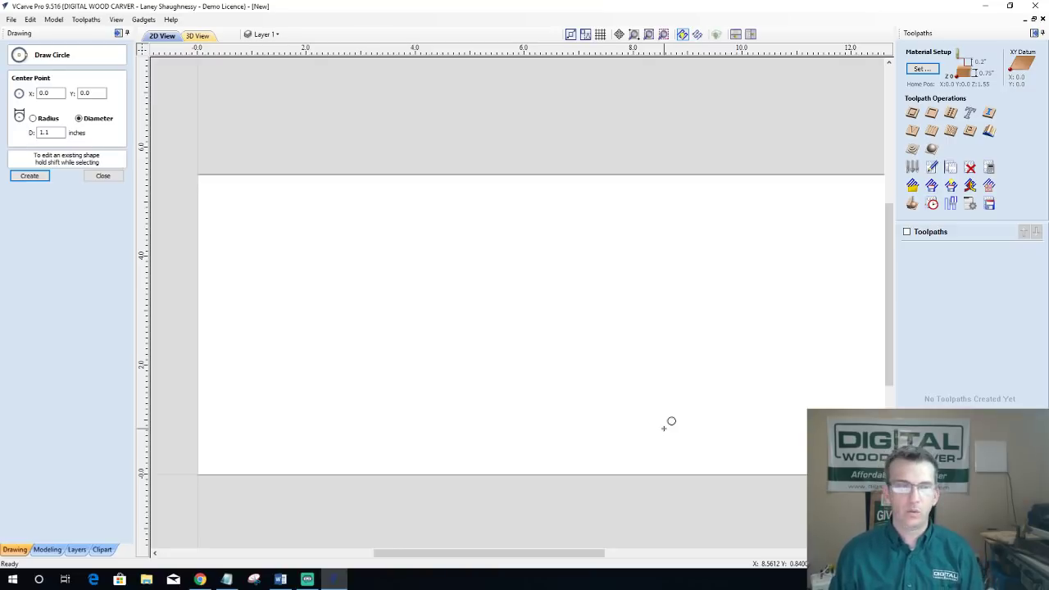
left_click(94, 176)
Step: Set Auto Open 3D View to No in the program Options
scroll(541, 282, "down", 2)
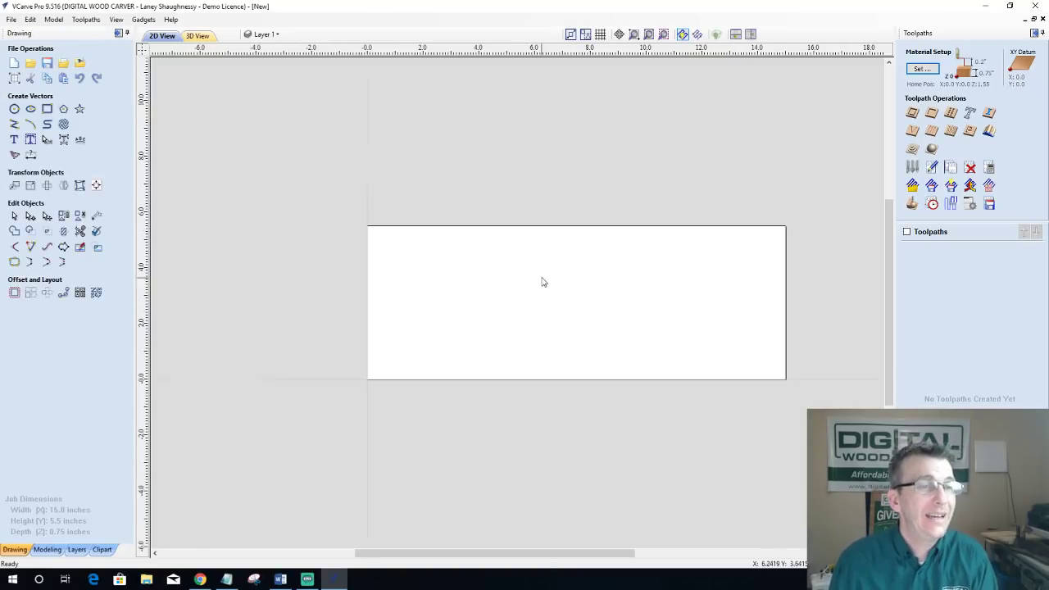
left_click(35, 20)
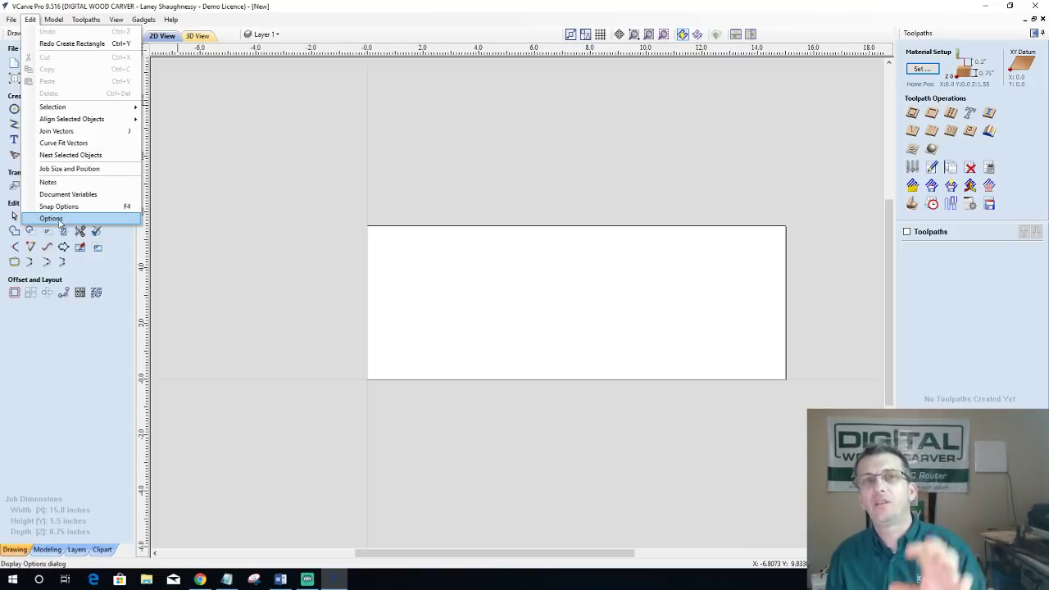
left_click(51, 219)
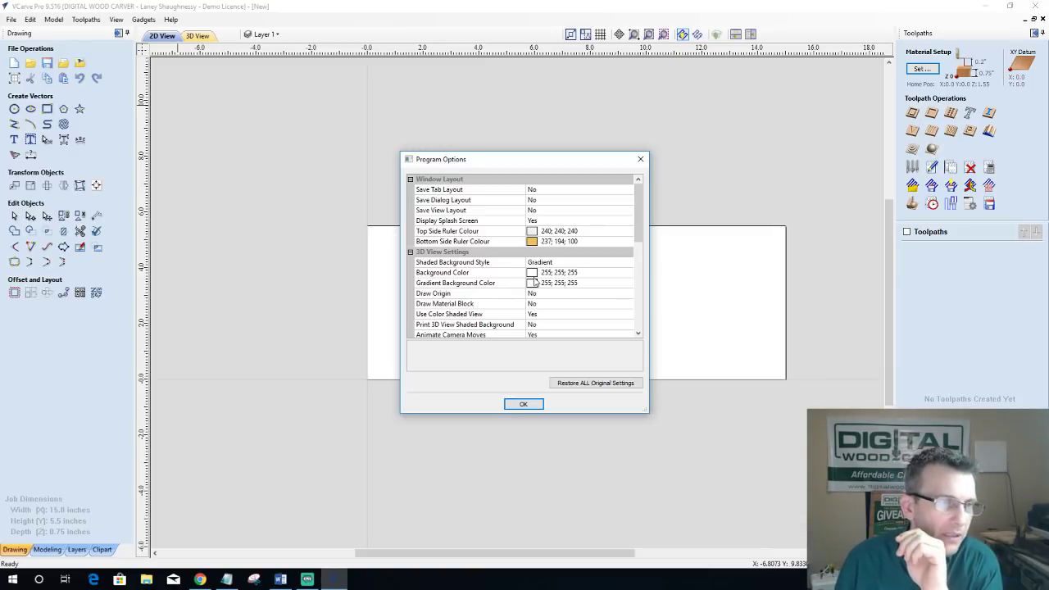
scroll(532, 274, "down", 1)
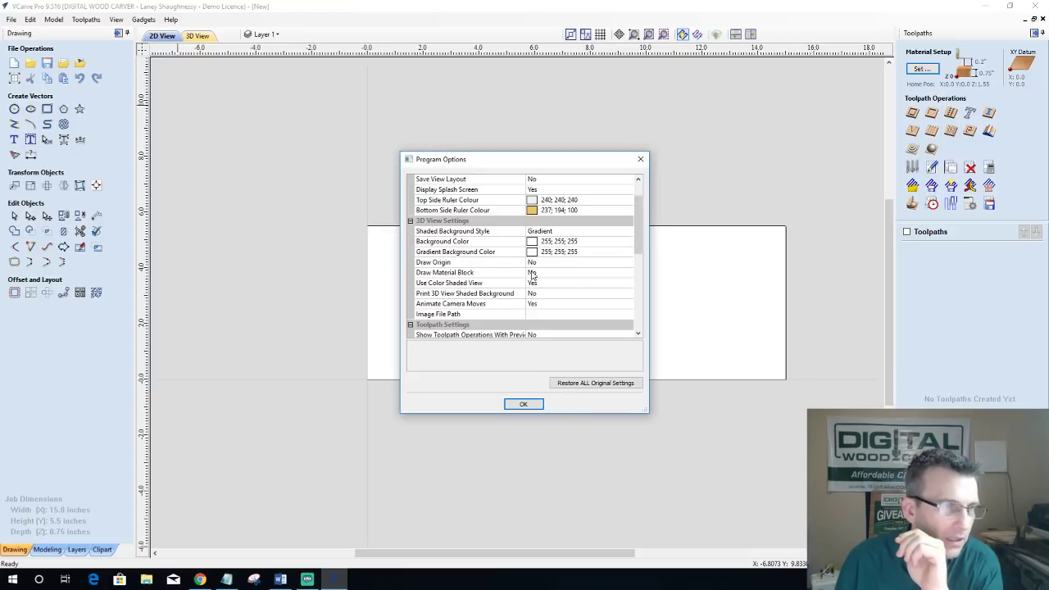
scroll(532, 274, "down", 3)
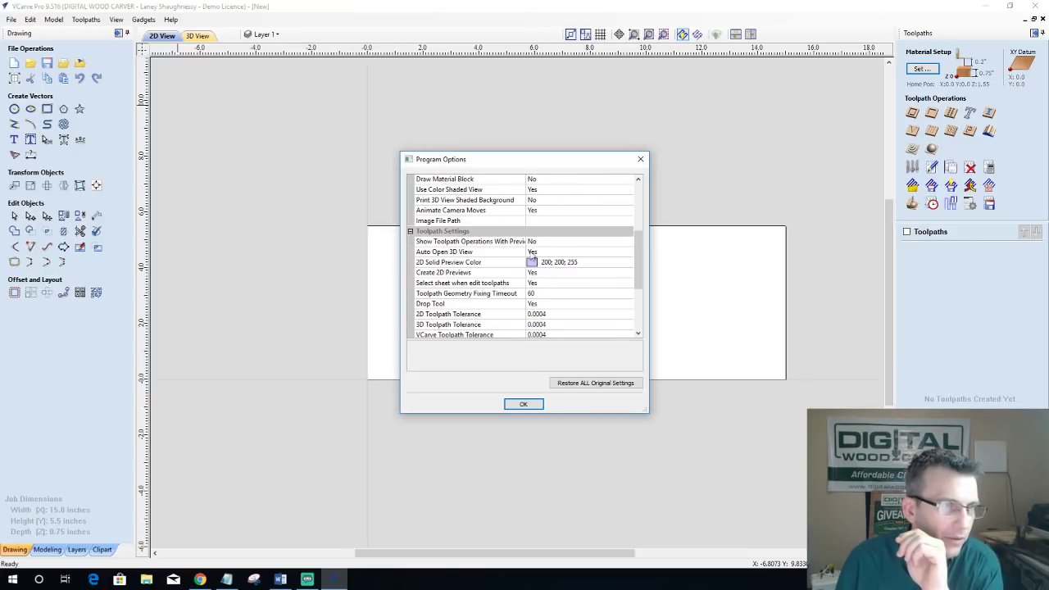
left_click(538, 252)
left_click(629, 253)
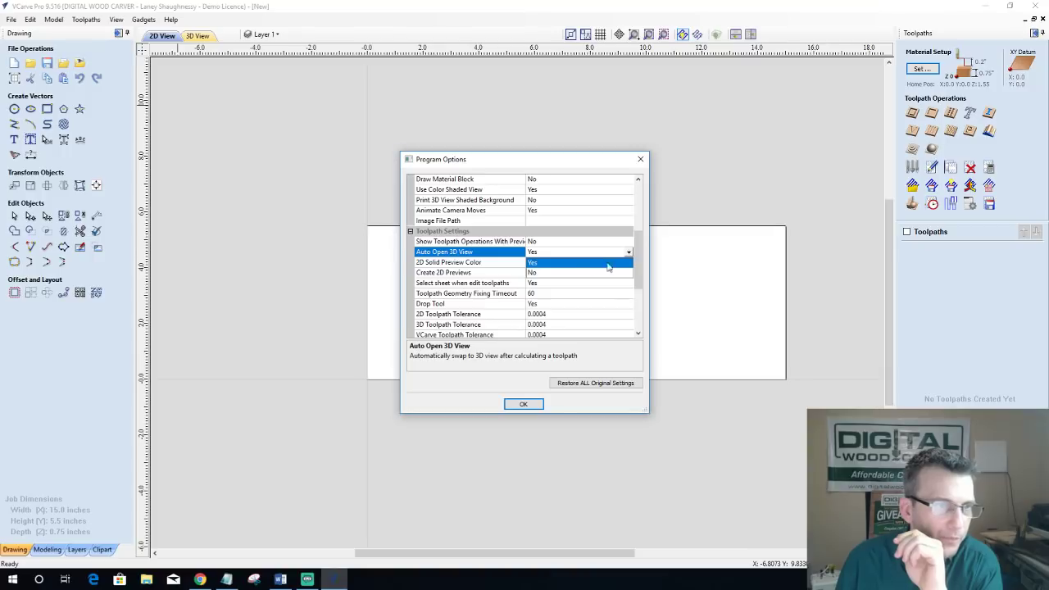
left_click(553, 273)
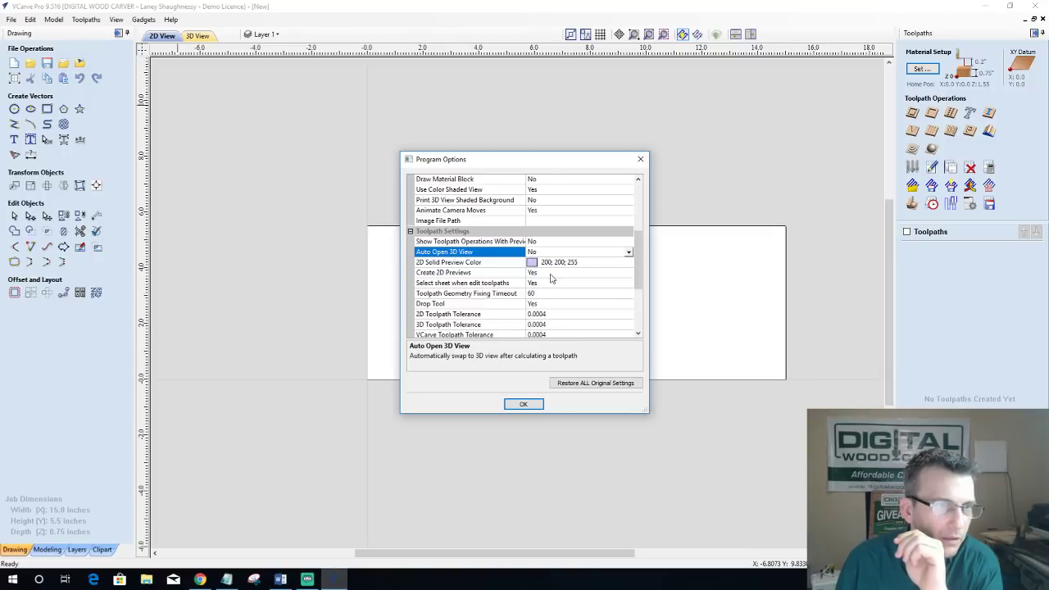
left_click(523, 404)
Step: With the V-Carve toolpath form open, draw an 8 × 0.3 inch rectangle across the board
left_click(912, 131)
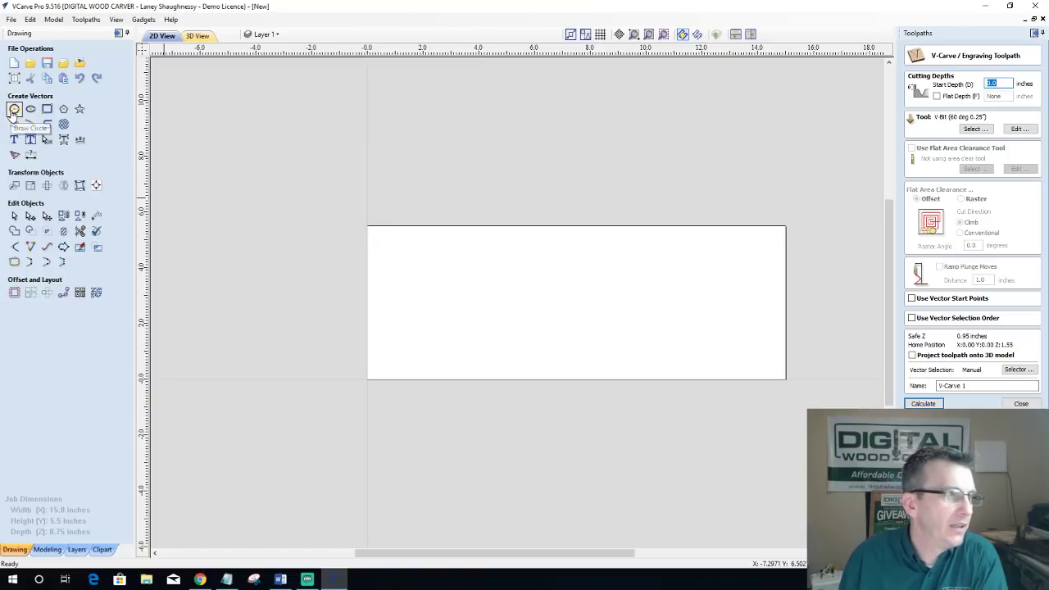
left_click(46, 108)
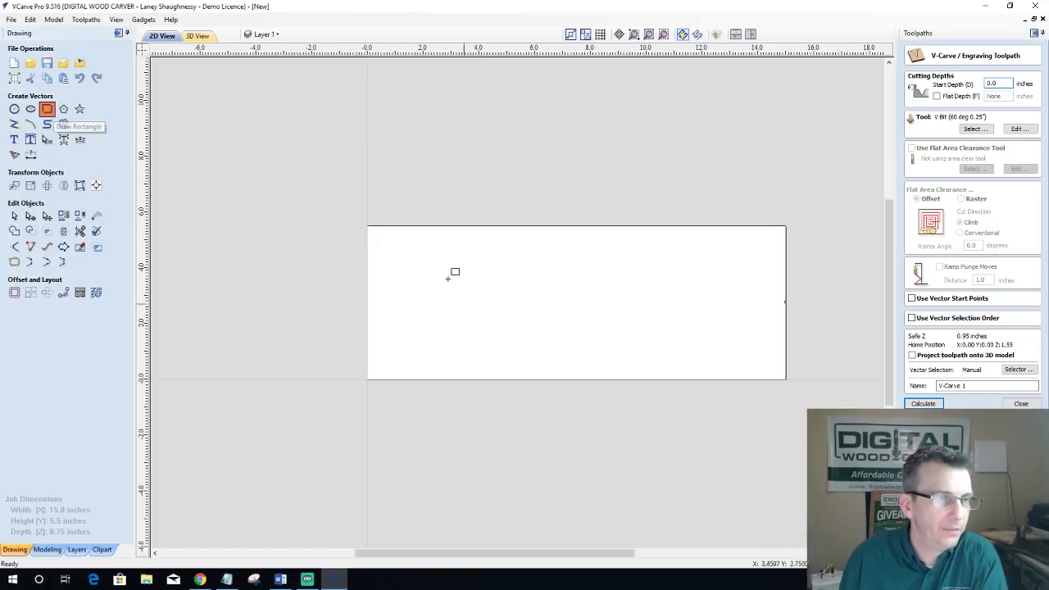
left_click_drag(447, 279, 669, 284)
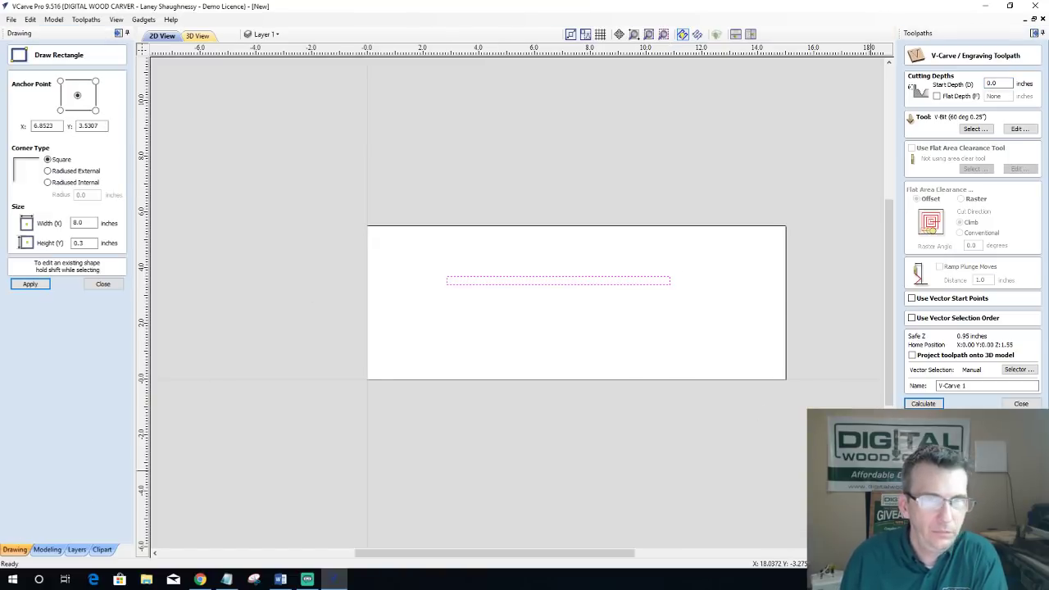
Step: Calculate the V-carve toolpath for the 8 × 0.3 inch rectangle, staying in 2D
left_click(925, 404)
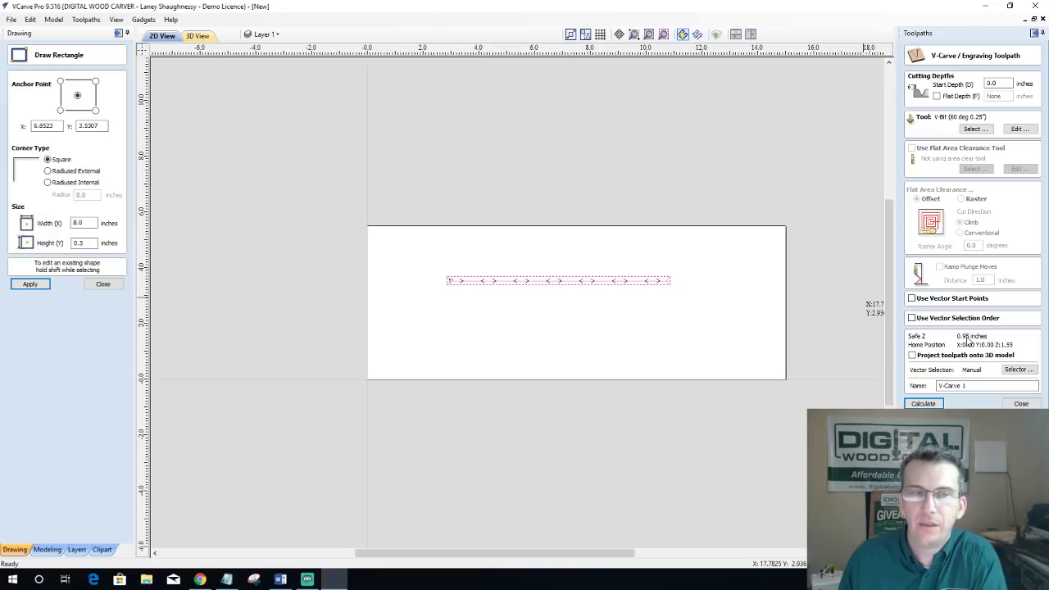
left_click(30, 19)
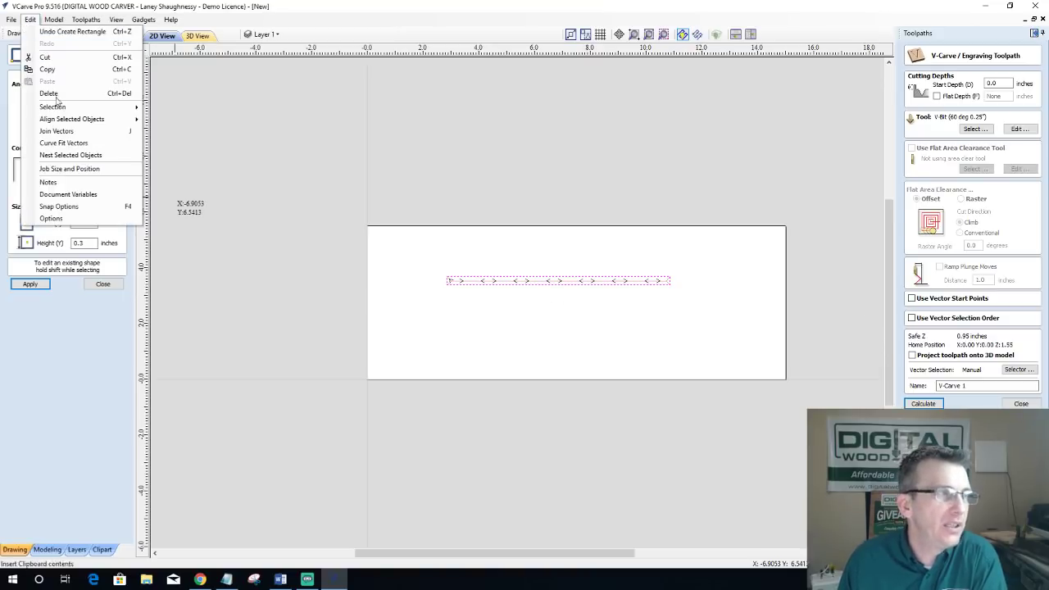
Step: Switch Auto Open 3D View back to Yes in the program Options
left_click(51, 219)
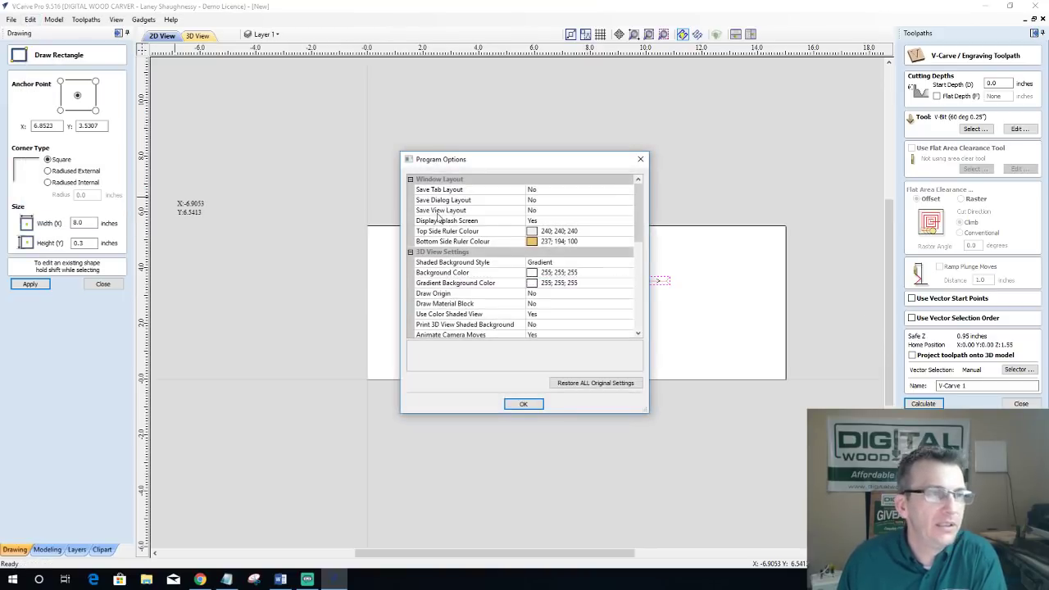
scroll(487, 303, "down", 1)
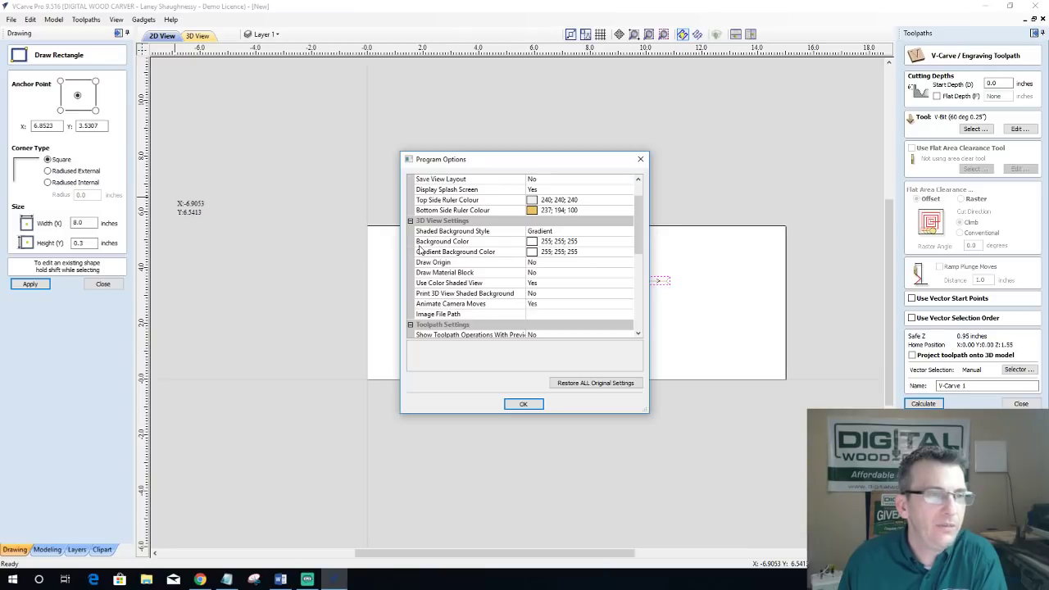
scroll(486, 261, "down", 2)
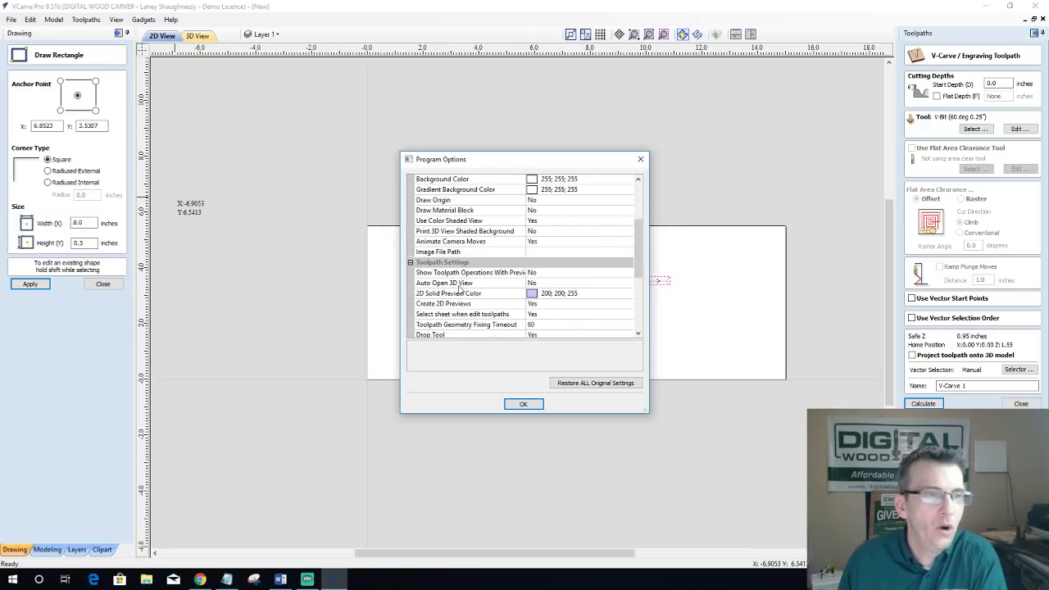
left_click(538, 284)
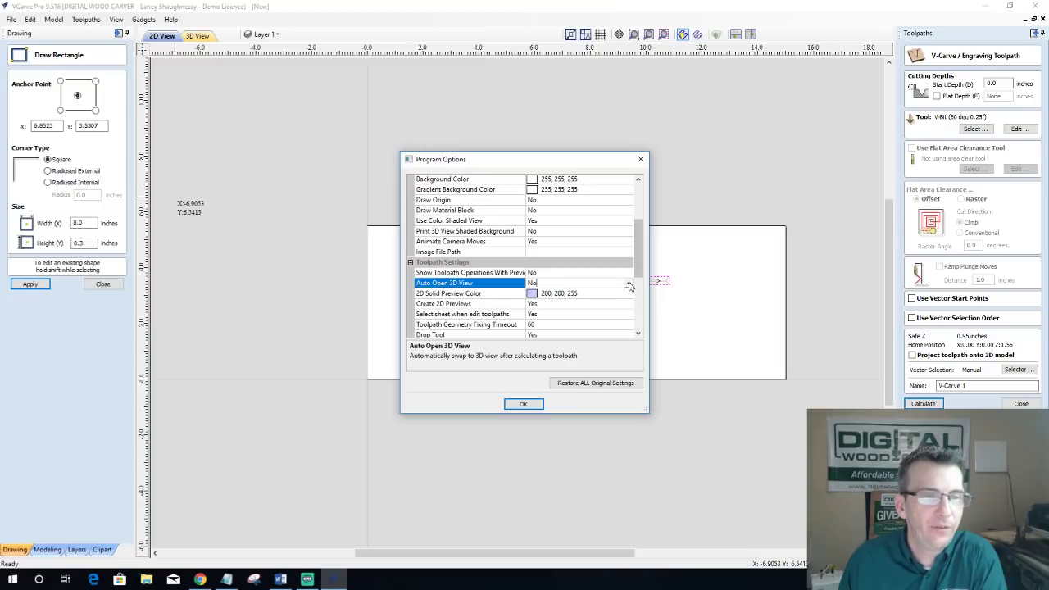
left_click(628, 284)
left_click(561, 294)
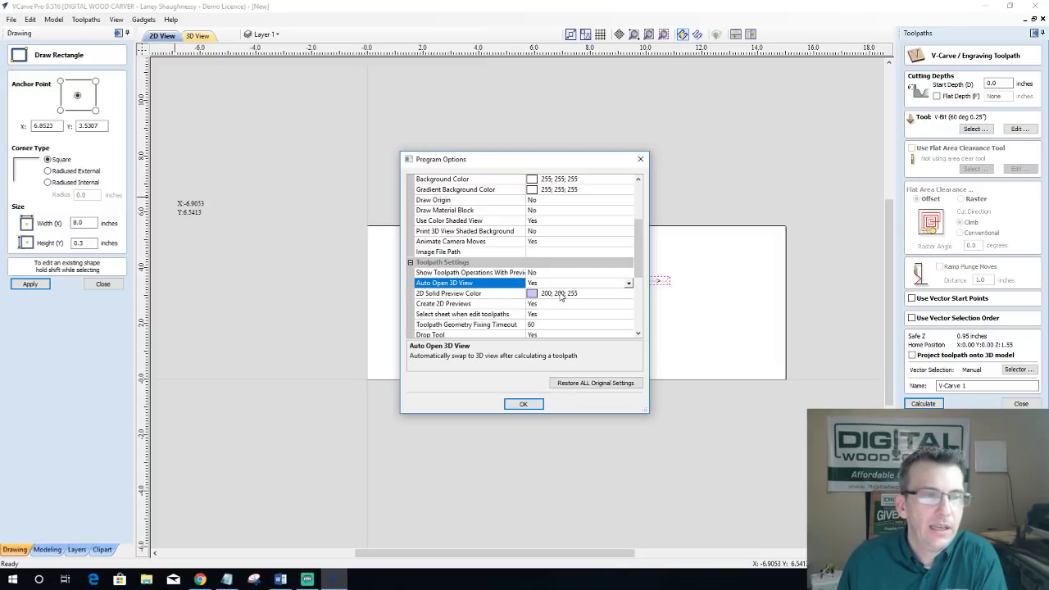
left_click(525, 403)
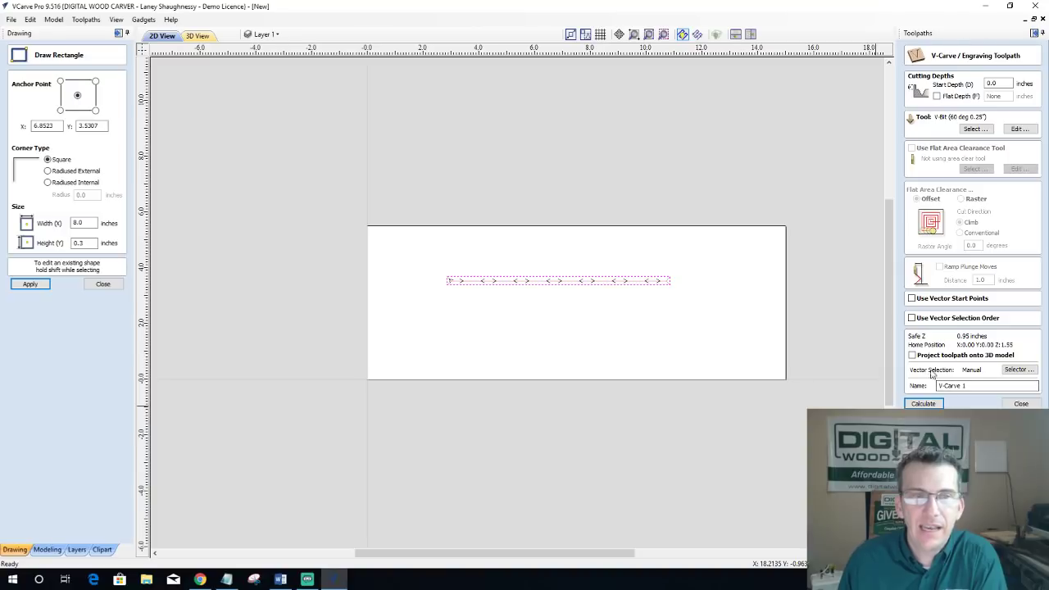
Step: Recalculate and preview the slot carved in walnut, tilting the 3D view, then return to 2D
left_click(923, 404)
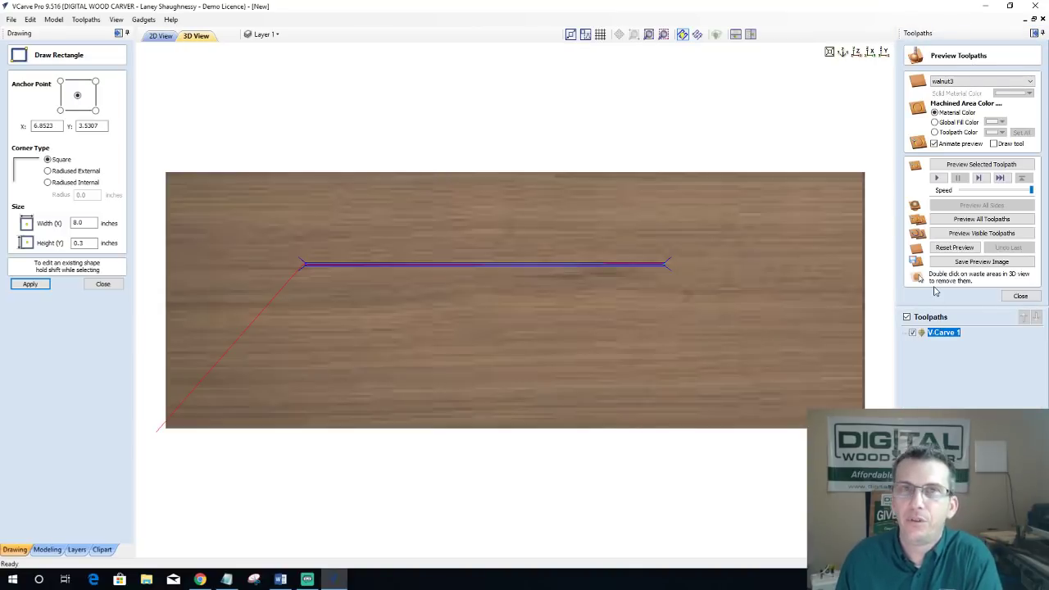
left_click(979, 166)
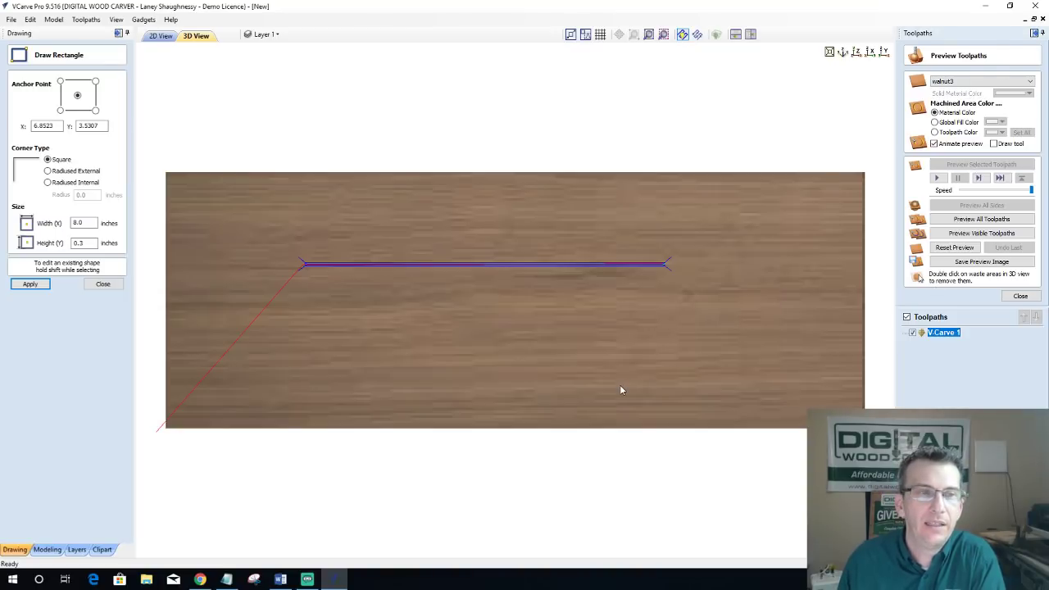
left_click_drag(613, 384, 558, 334)
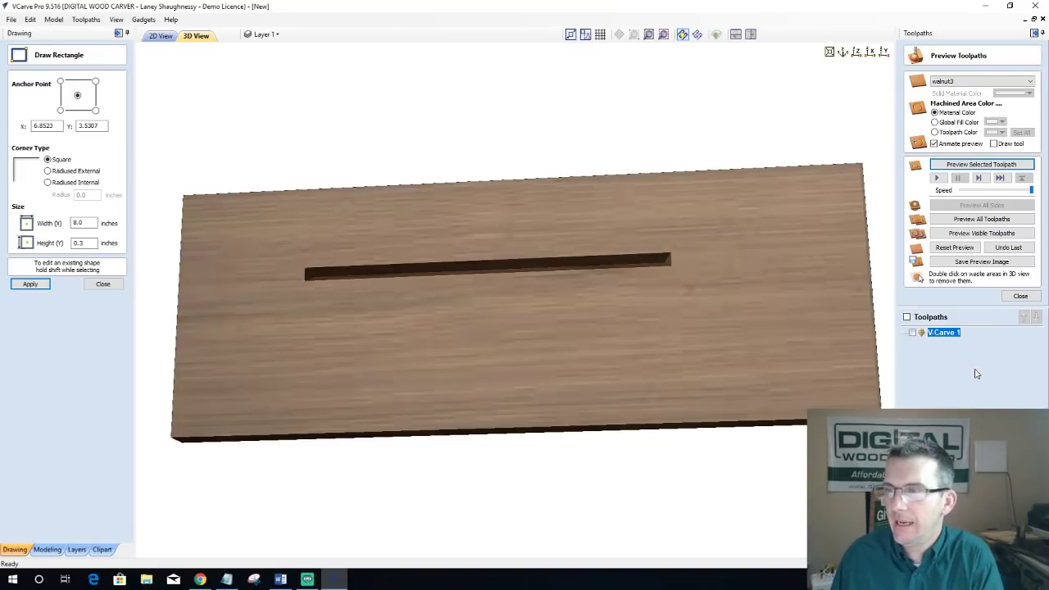
left_click(1019, 296)
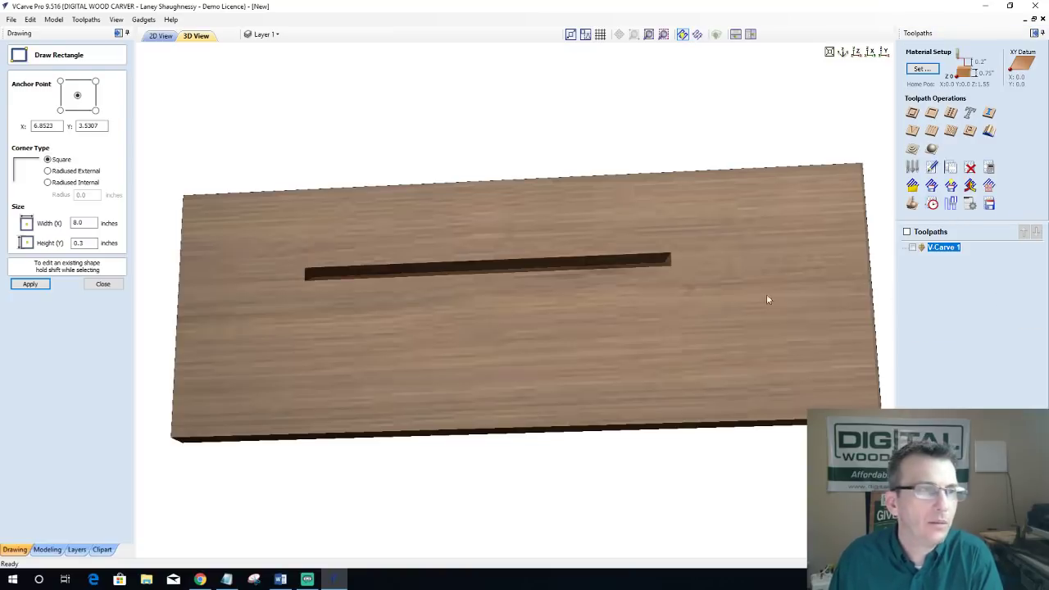
left_click(153, 39)
Step: Cancel the half-drawn rectangle and undo the thin 8 × 0.3 inch rectangle
left_click_drag(367, 231, 717, 345)
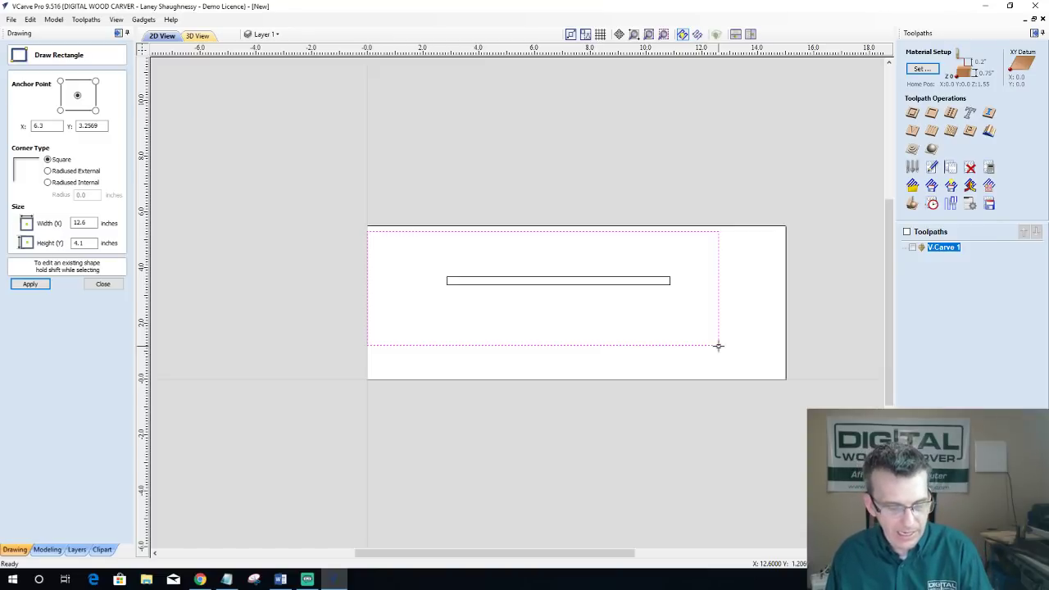
key("Escape")
key("ctrl+z")
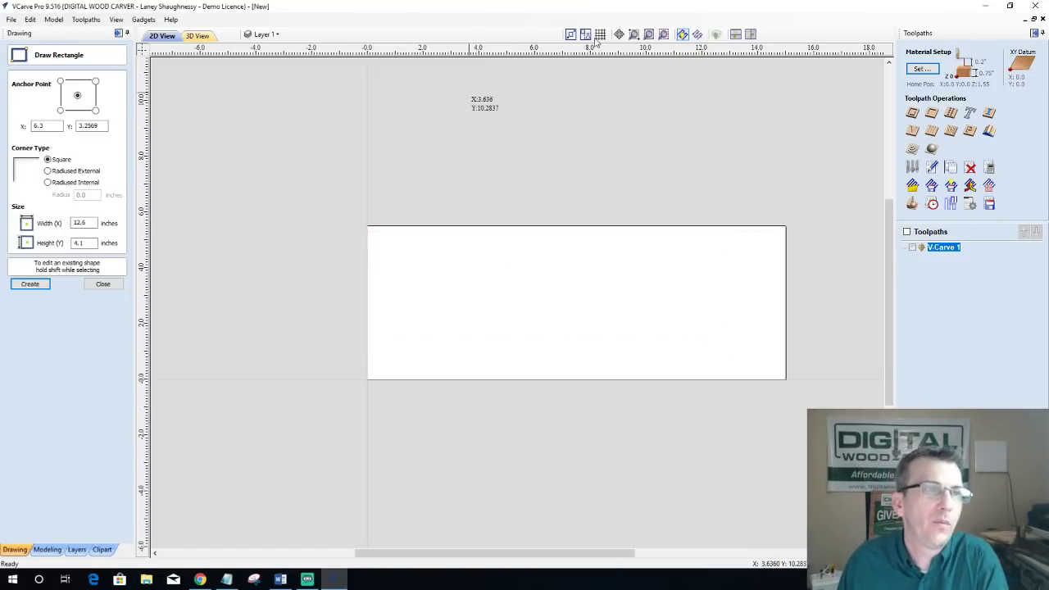
left_click(103, 285)
Step: Draw a 1.2-inch circle near the board's upper left with Draw Circle
left_click(14, 109)
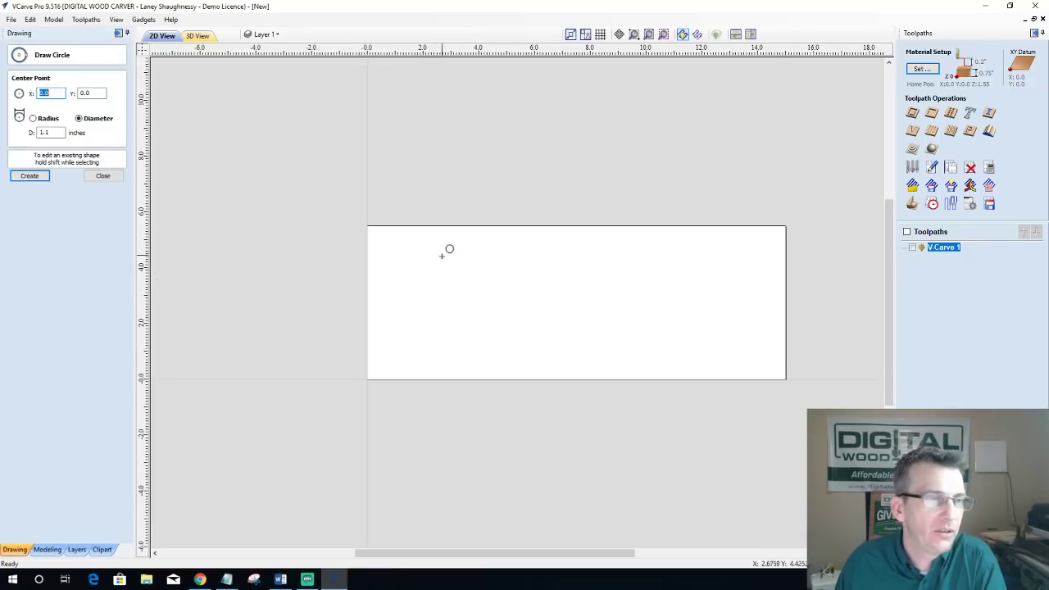
mouse_move(443, 259)
left_mouse_down()
mouse_move(458, 264)
mouse_move(473, 295)
left_mouse_up()
scroll(454, 284, "up", 4)
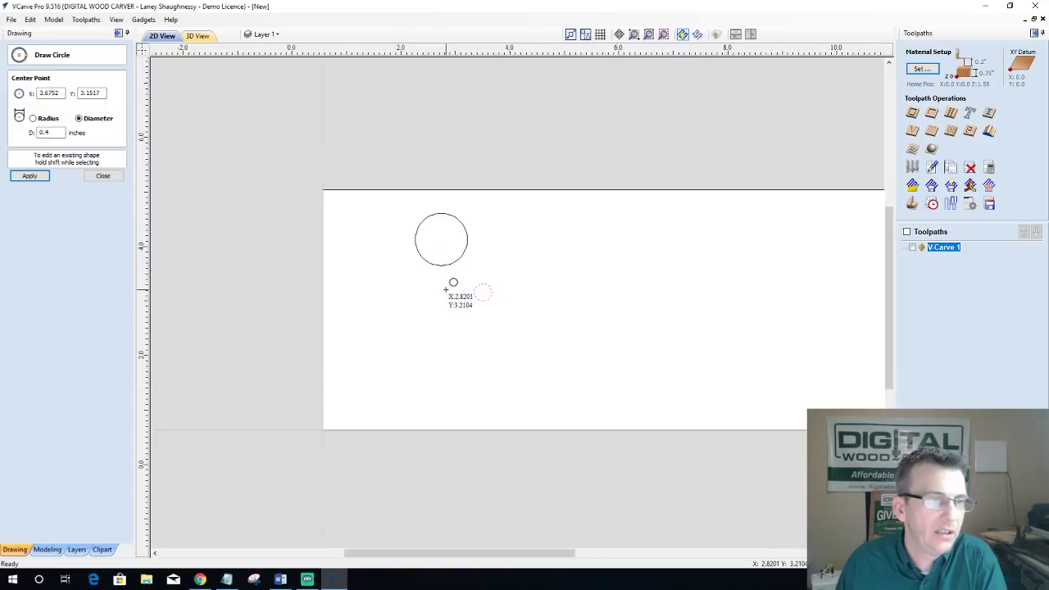
scroll(517, 249, "up", 1)
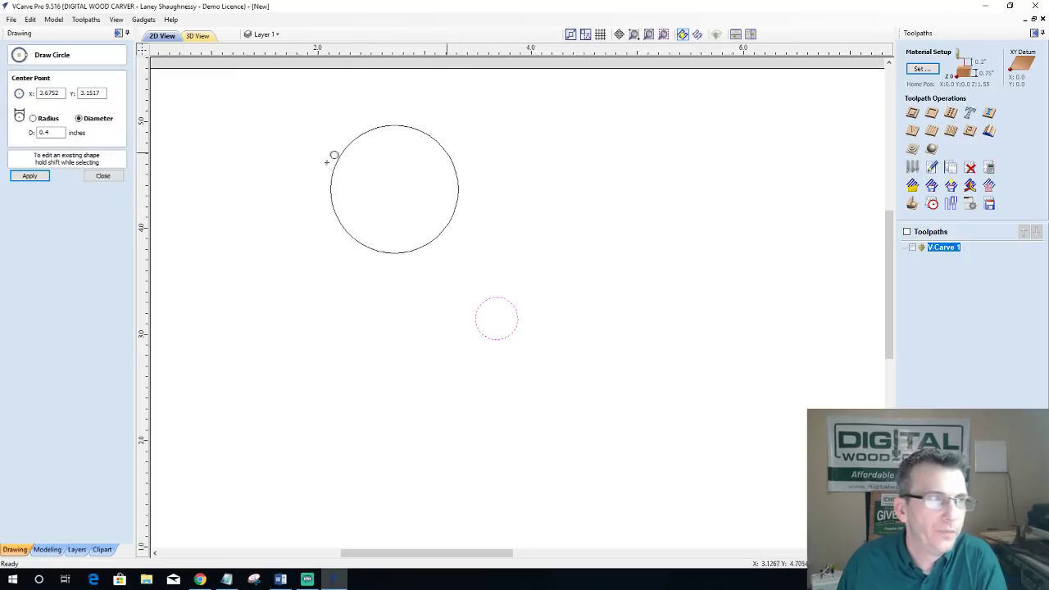
key("Escape")
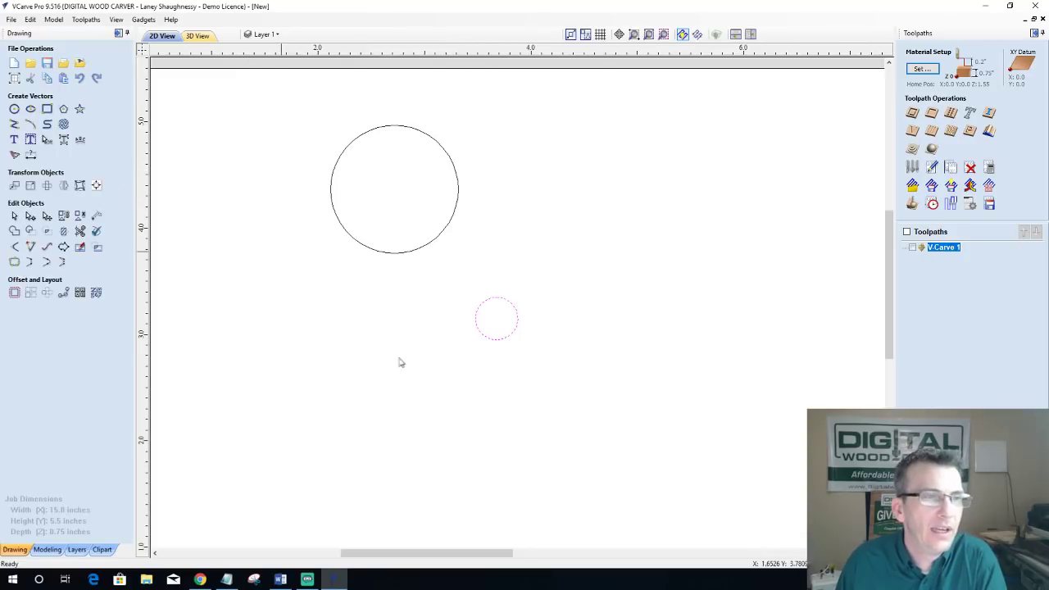
Step: Draw two tangent lines connecting the large circle to the small circle
left_click(14, 127)
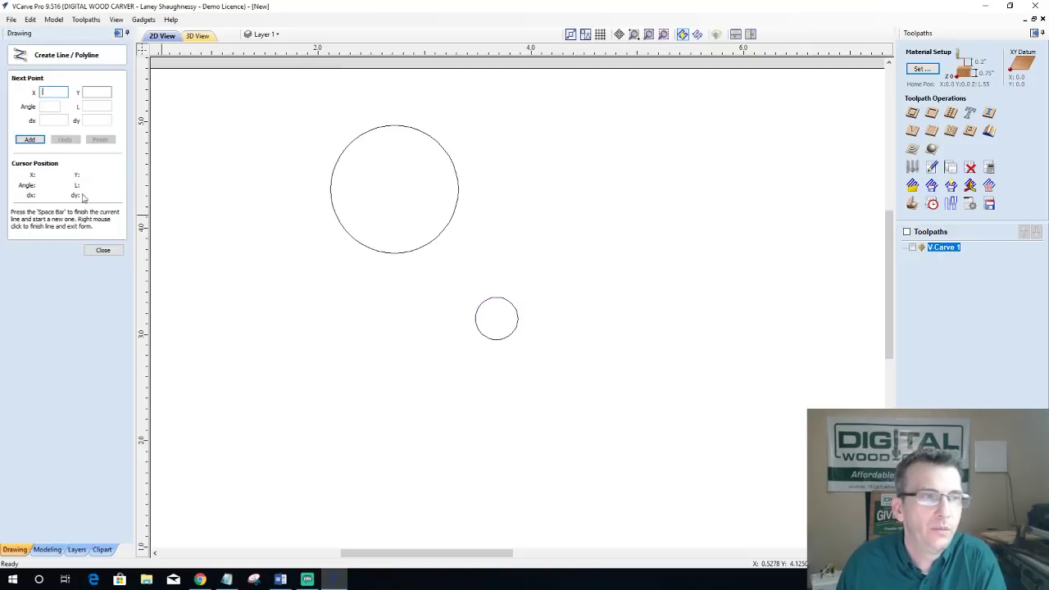
left_click(344, 232)
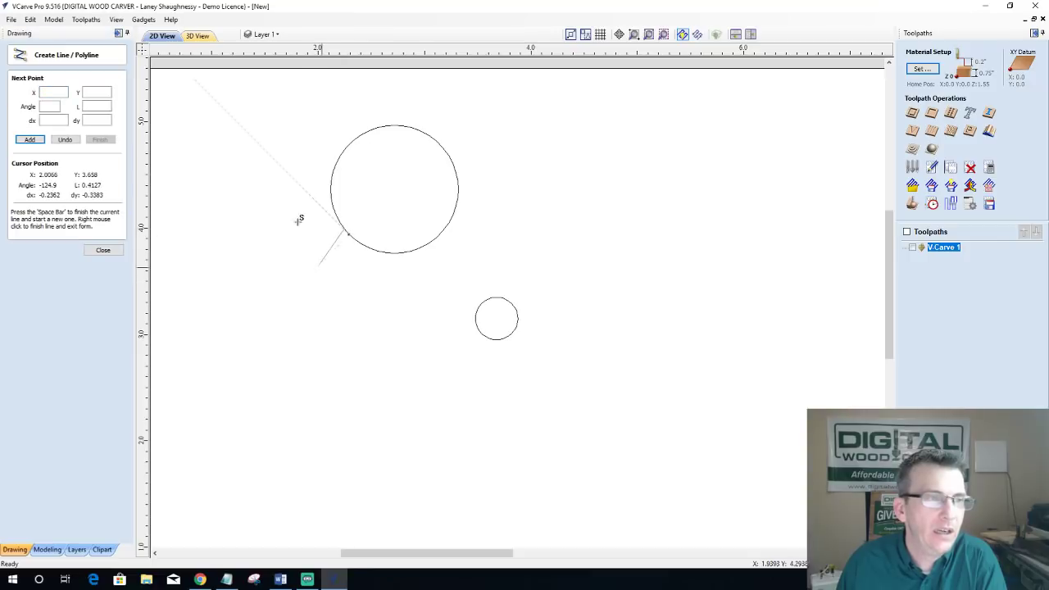
left_click(484, 333)
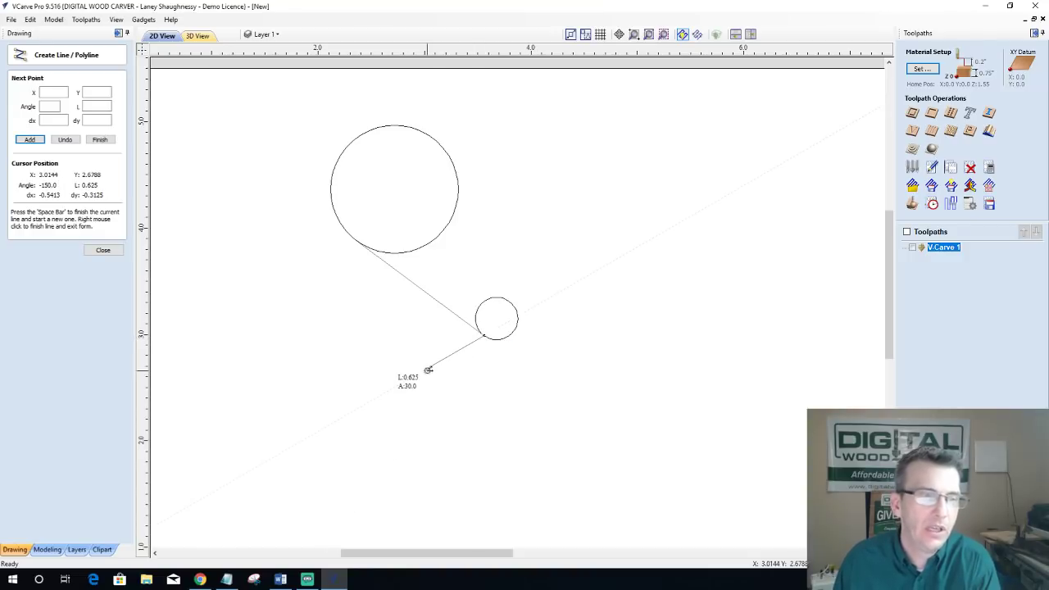
key("space")
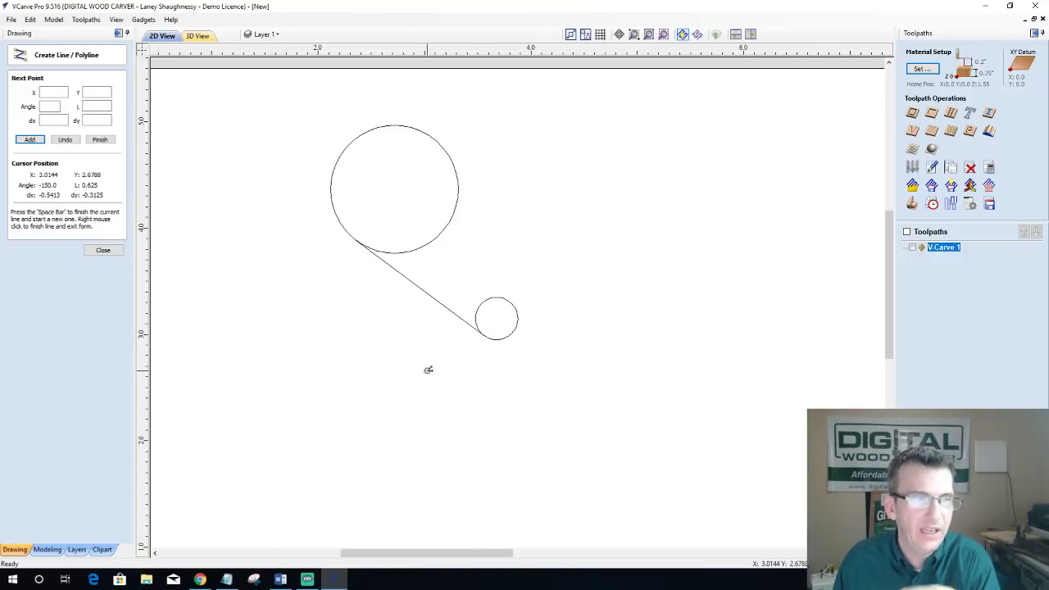
left_click(439, 134)
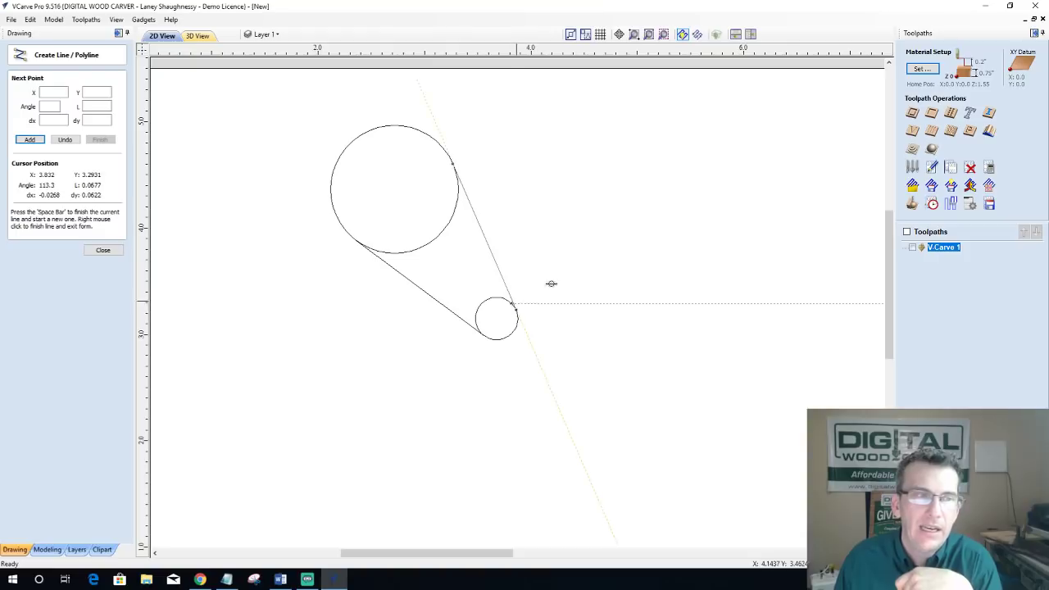
left_click(550, 282)
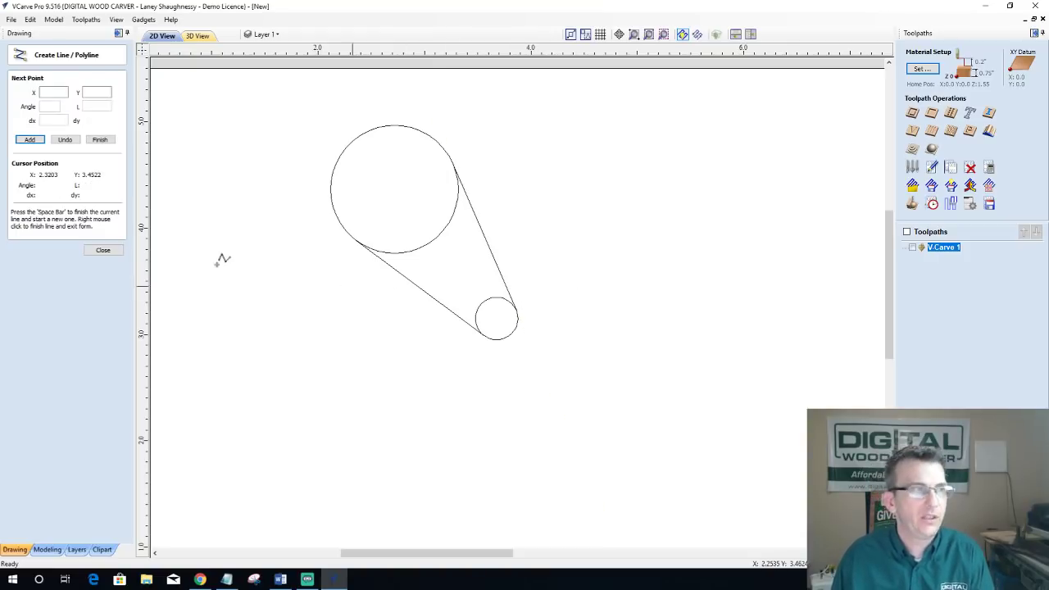
left_click(102, 250)
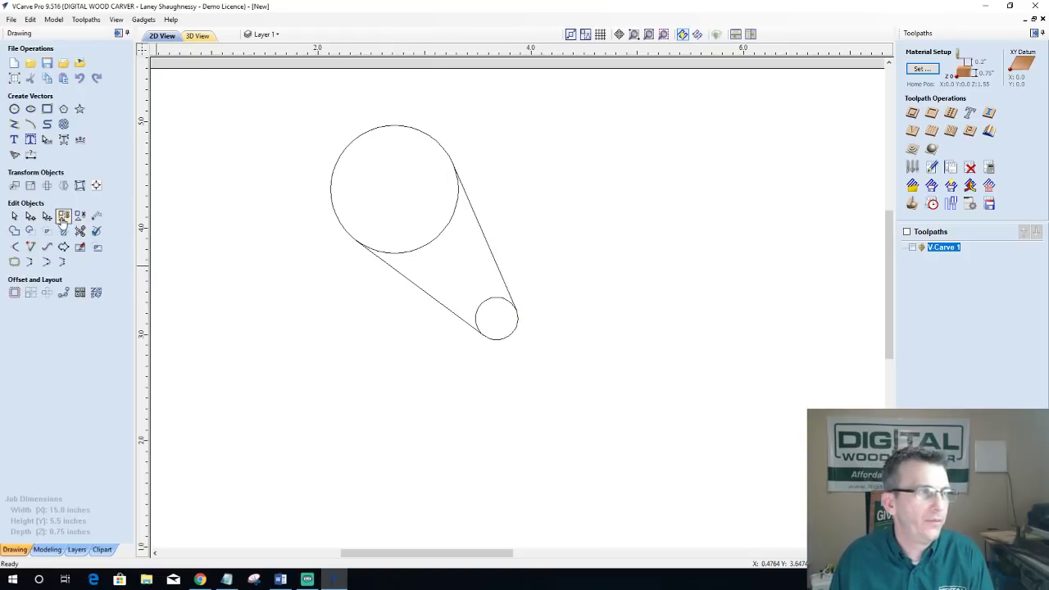
Step: Trim away both circles' inner arcs to leave a single teardrop outline
left_click(79, 231)
left_click(442, 240)
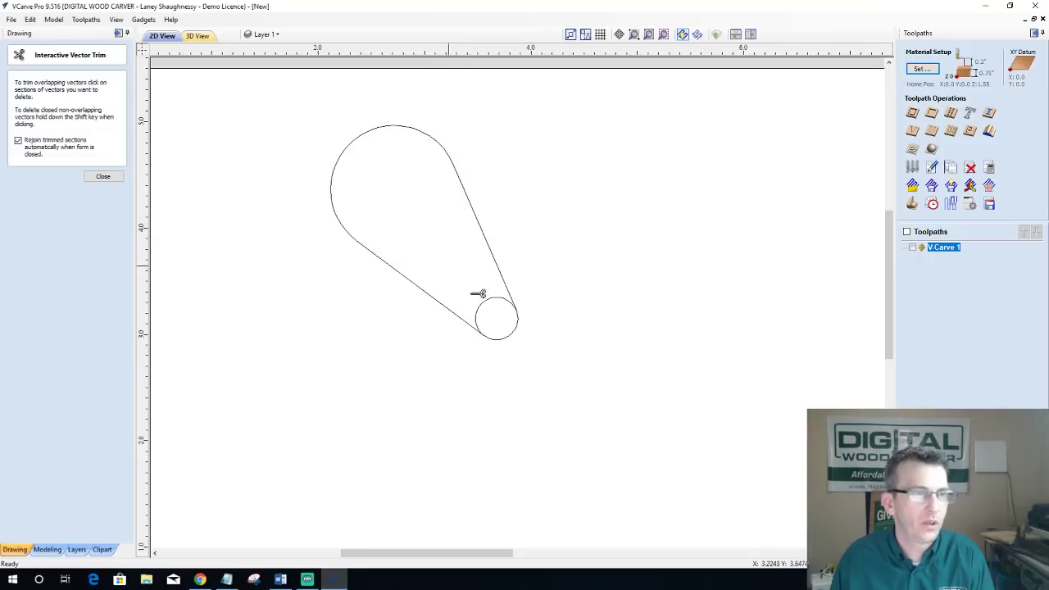
left_click(496, 301)
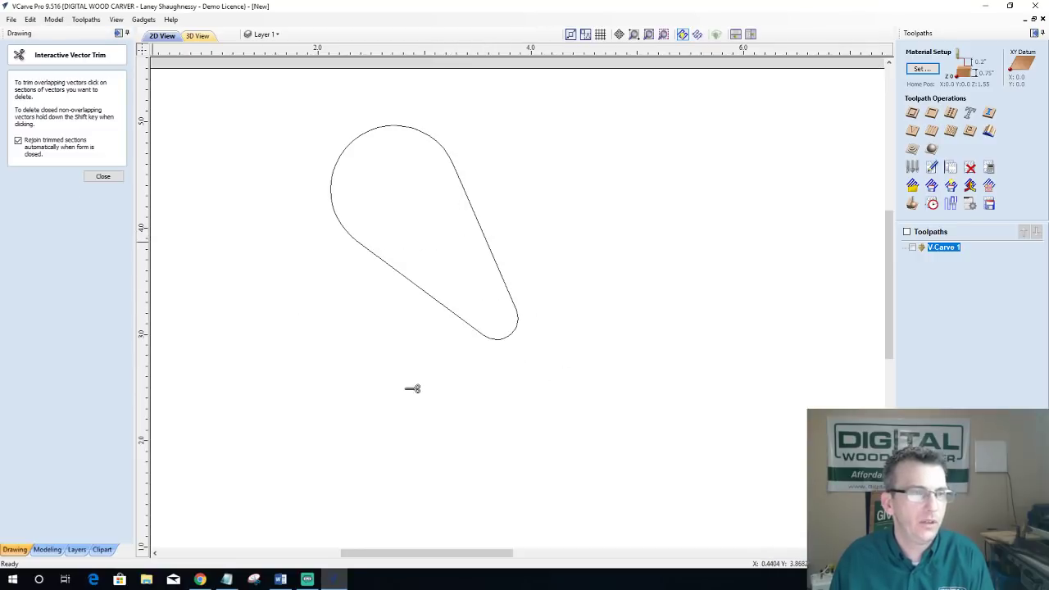
left_click(103, 177)
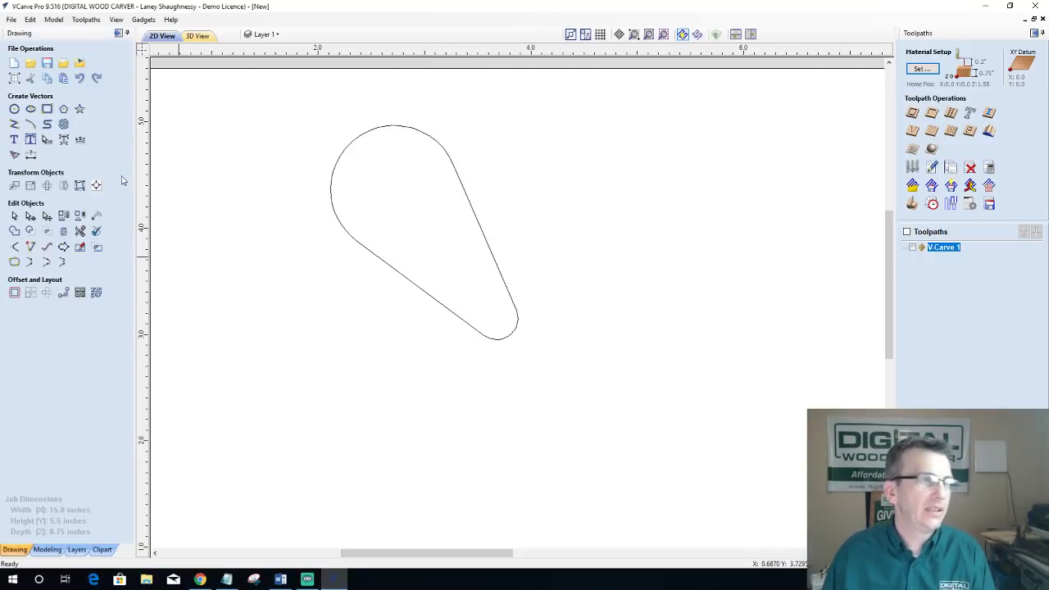
Step: Draw a large circle right of the teardrop and a small 0.25 in circle at its lower right
left_click(14, 108)
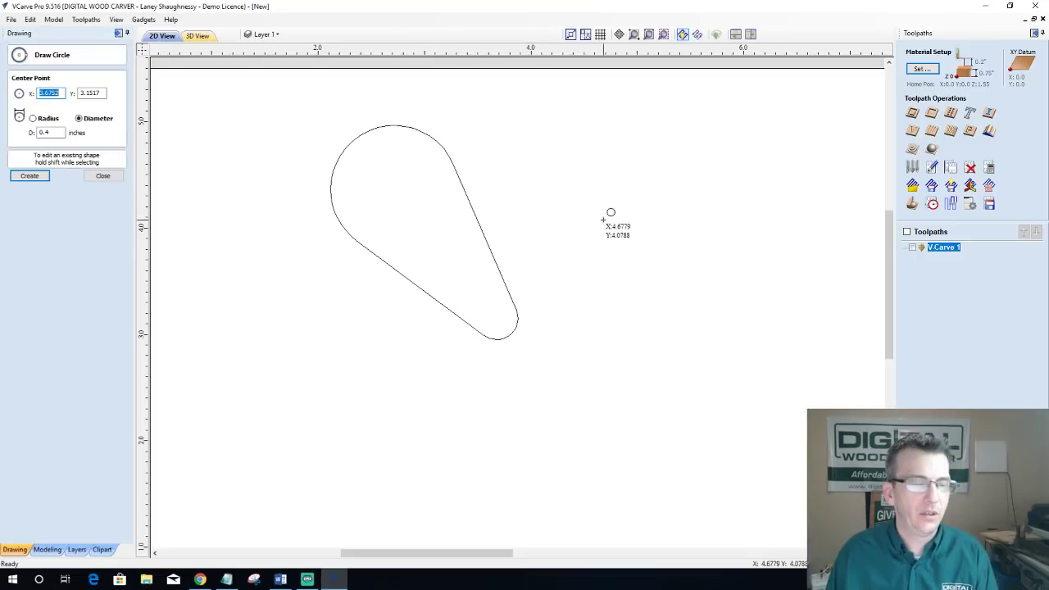
left_click_drag(573, 175, 621, 230)
left_click_drag(697, 331, 708, 338)
scroll(578, 180, "up", 3)
scroll(577, 179, "down", 2)
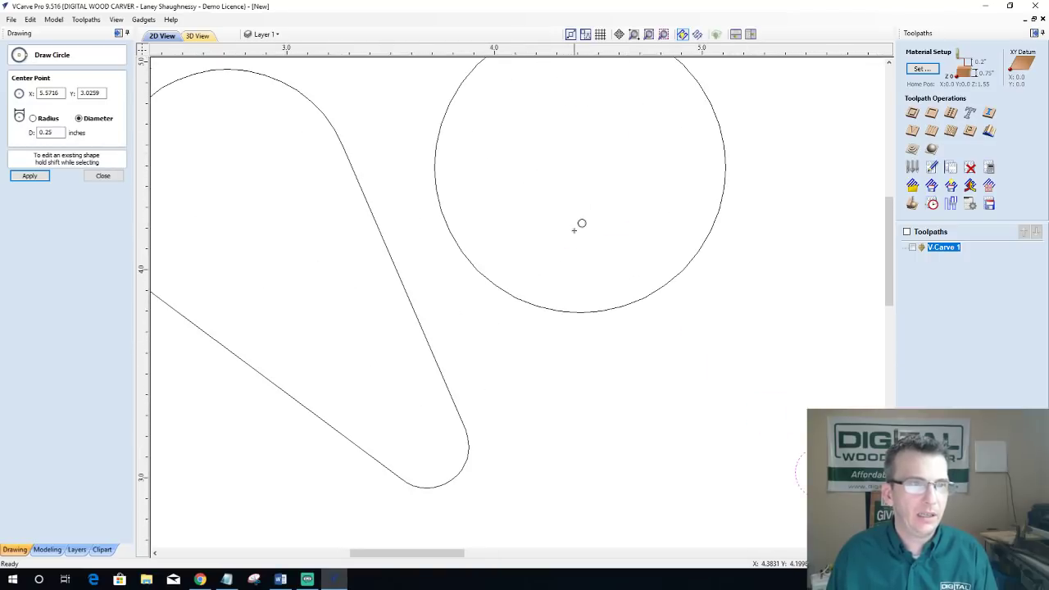
left_click(103, 176)
Step: Join the new large and small circles with two tangent lines
left_click(14, 123)
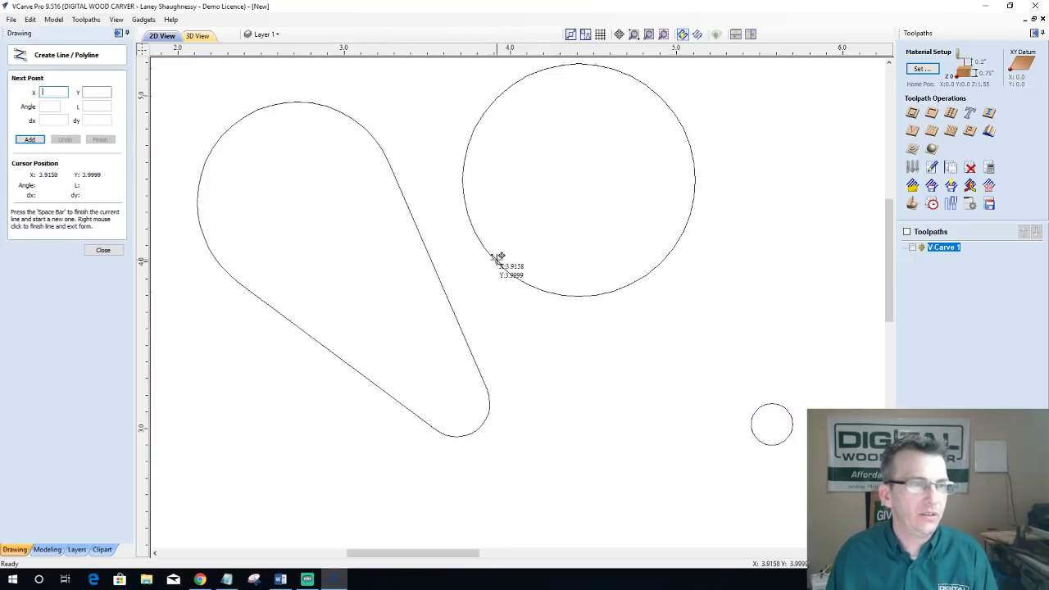
left_click(761, 438)
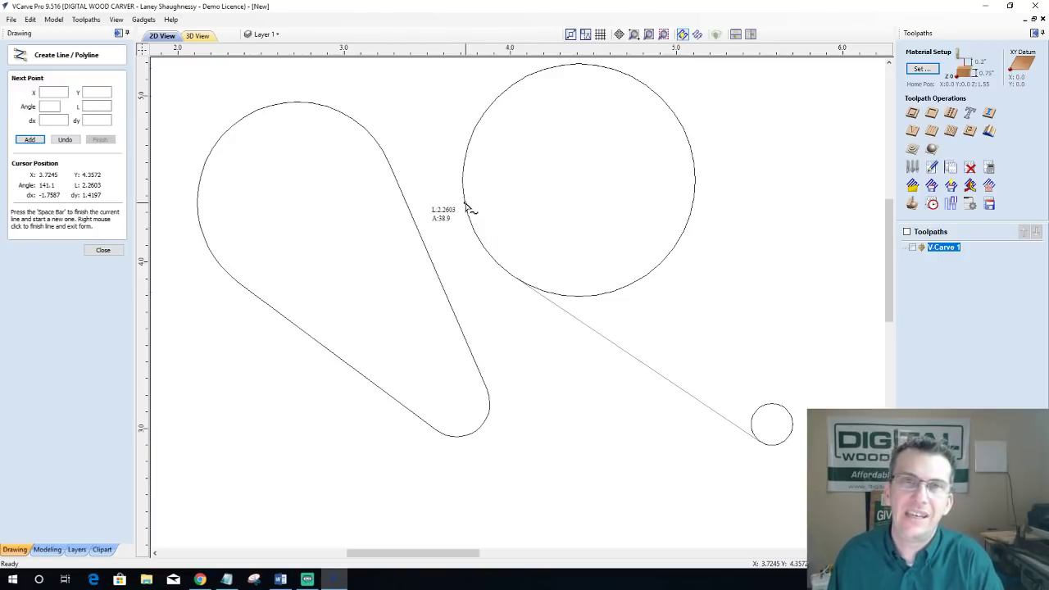
left_click(513, 276)
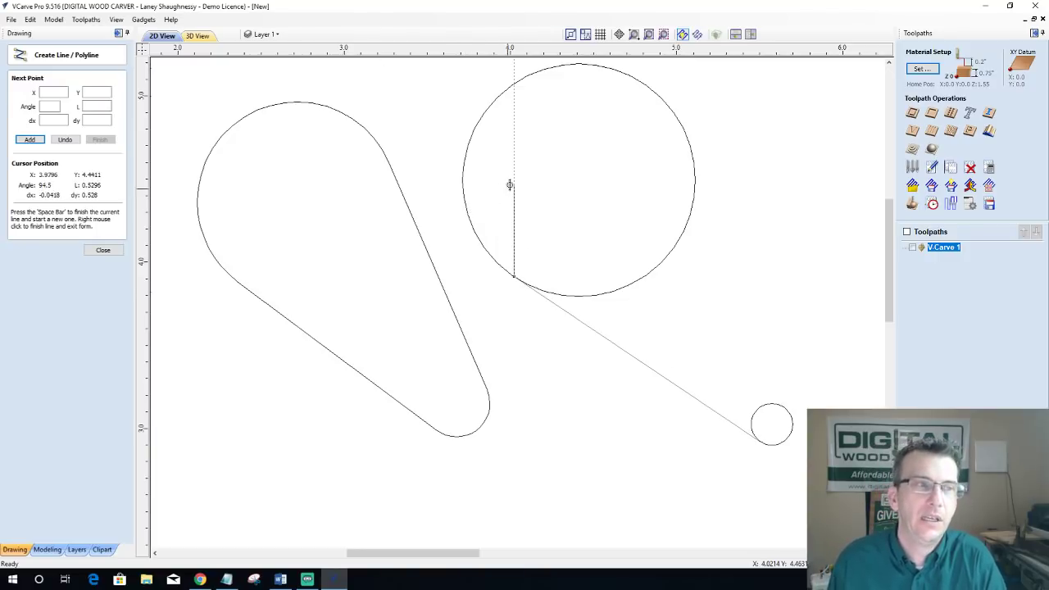
key("space")
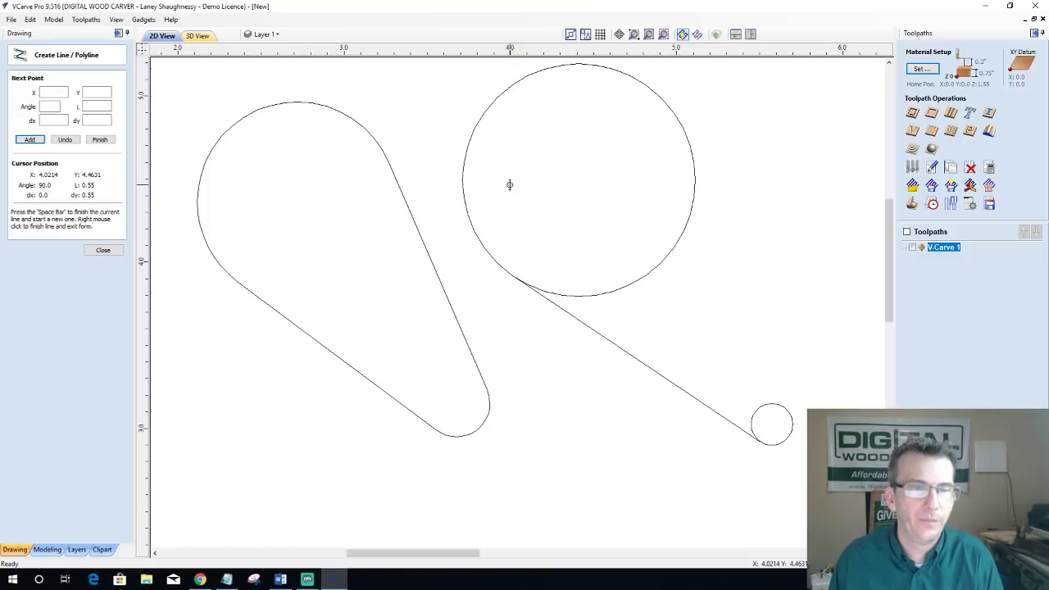
left_click(660, 97)
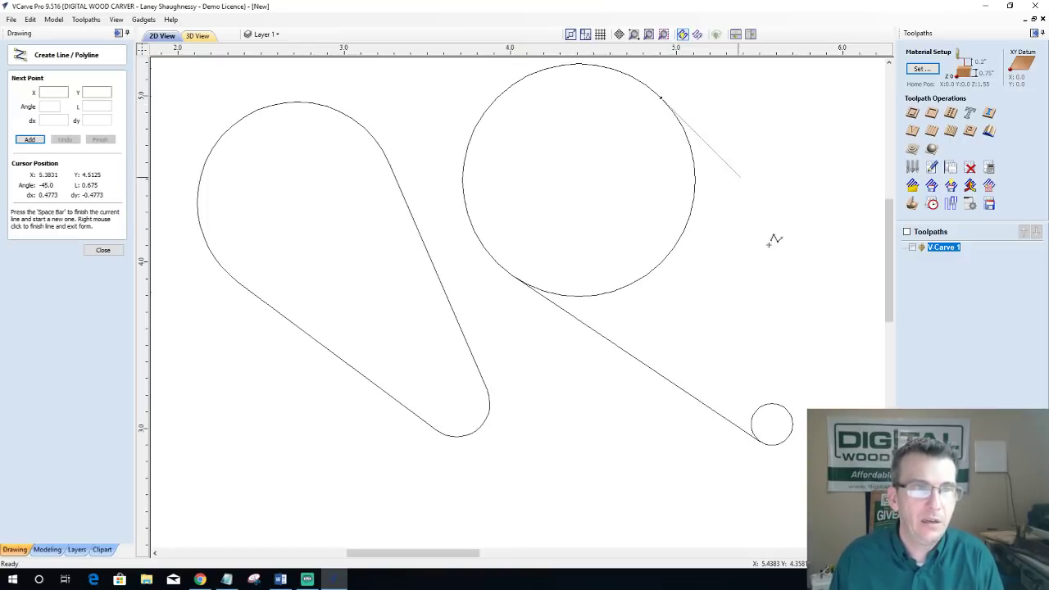
left_click(785, 405)
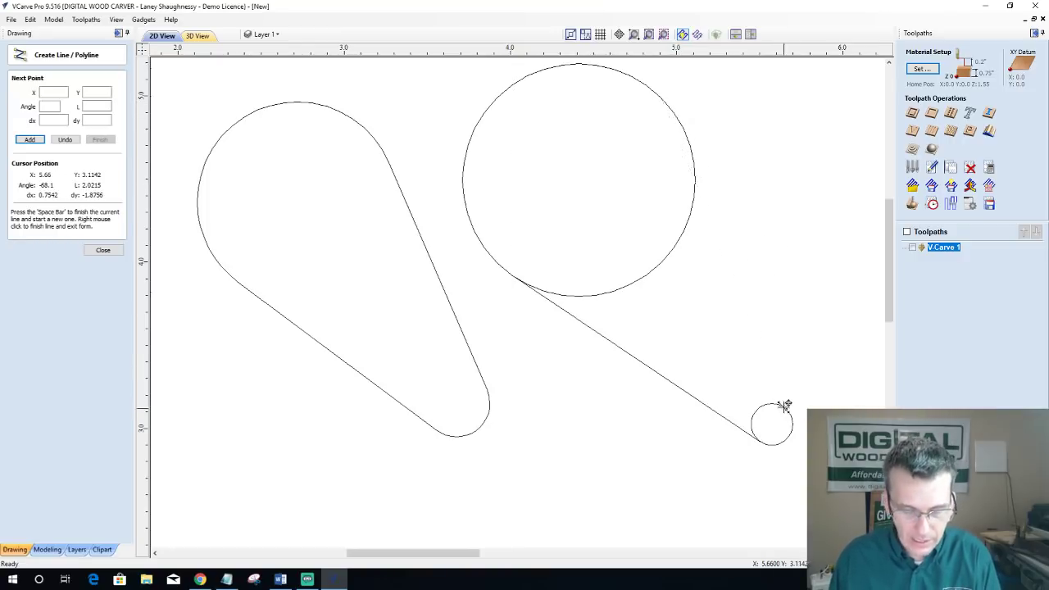
left_click(789, 411)
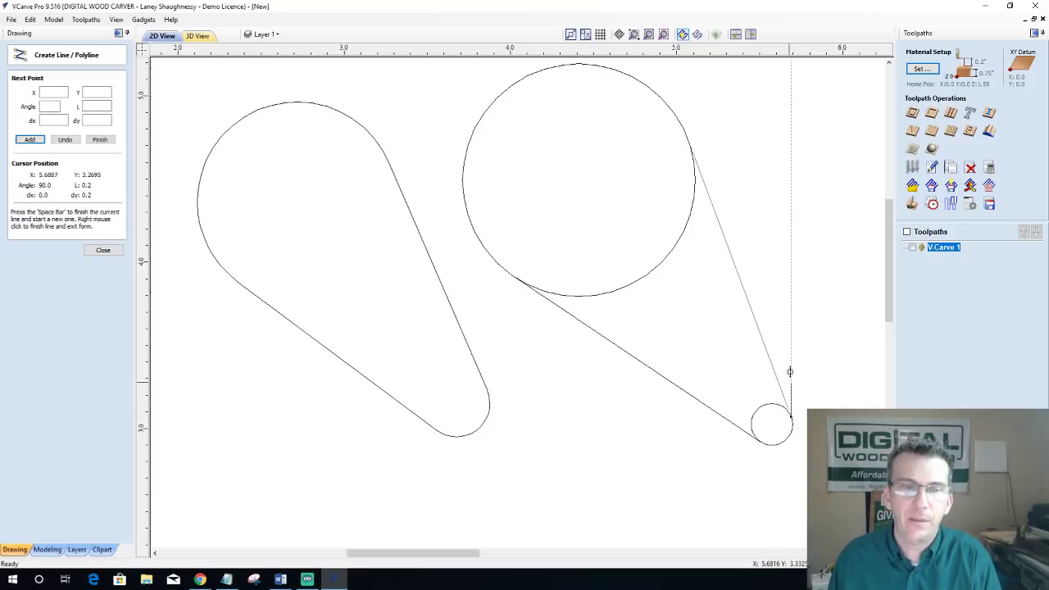
key("space")
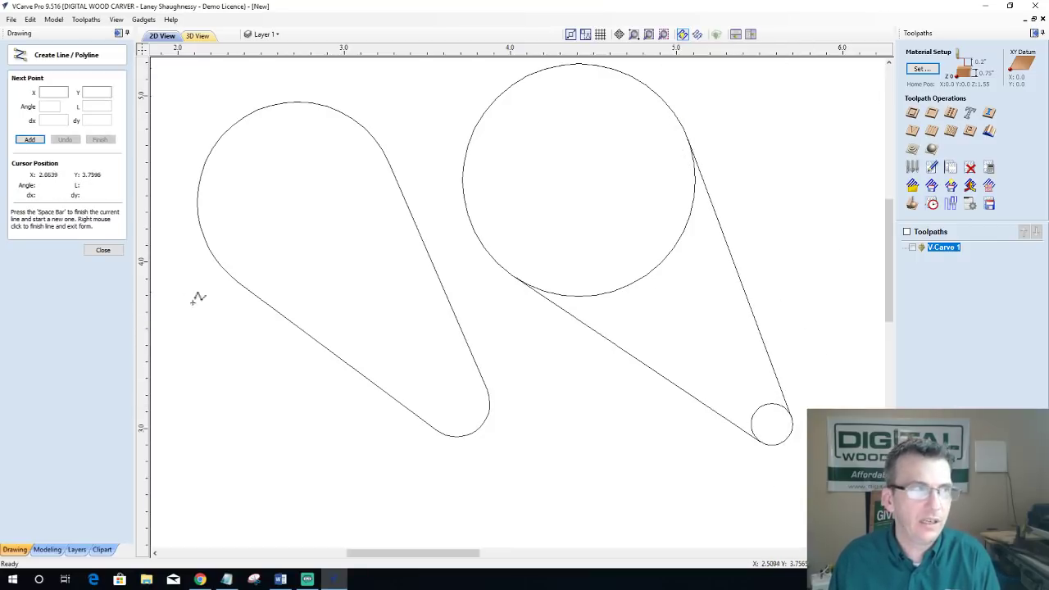
left_click(103, 250)
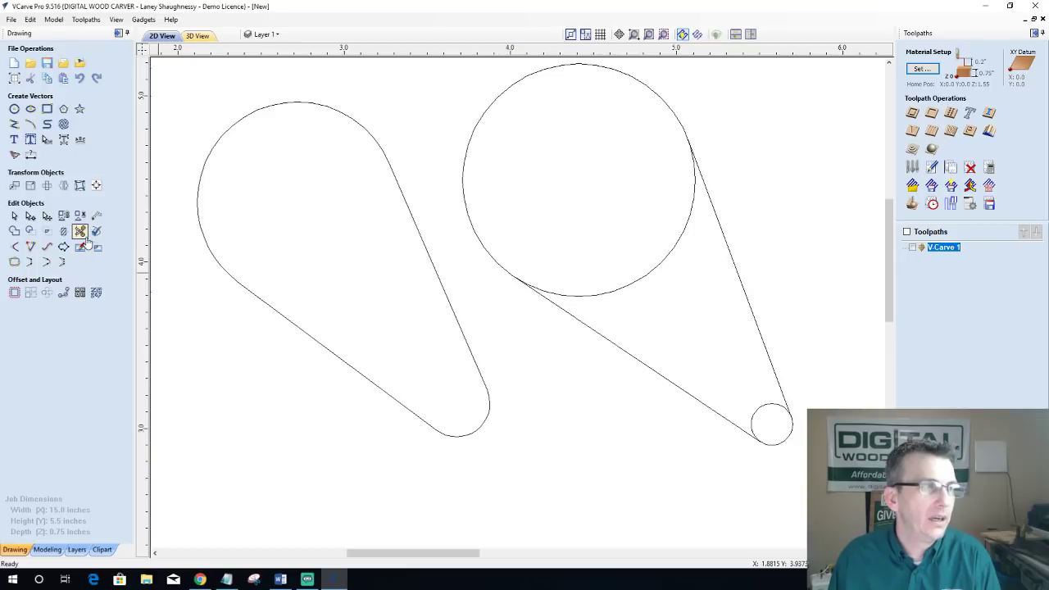
Step: Trim the inner arcs of the second circle pair into a teardrop
left_click(81, 235)
left_click(644, 283)
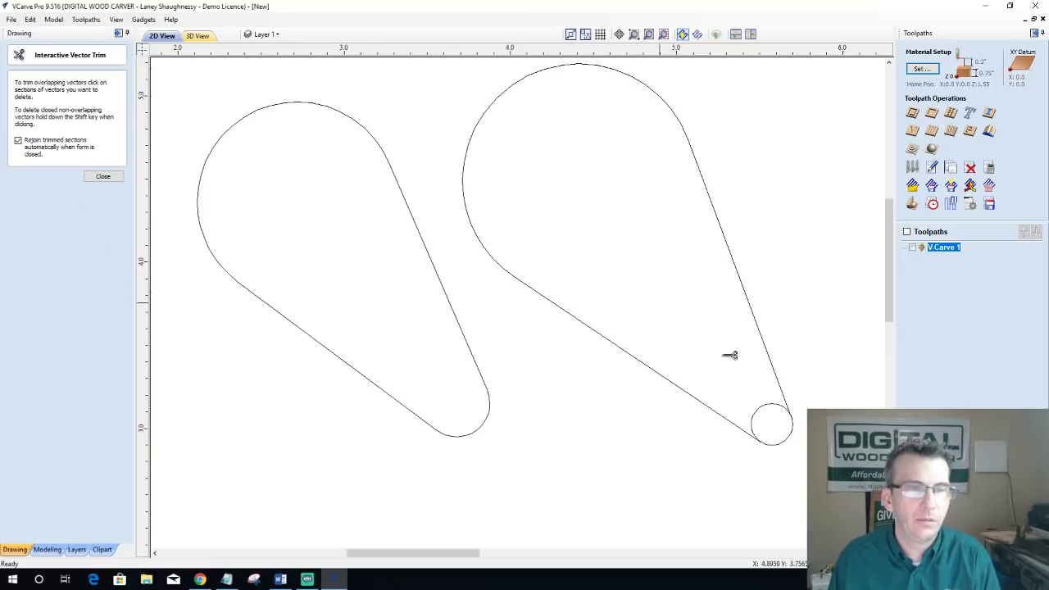
left_click(771, 406)
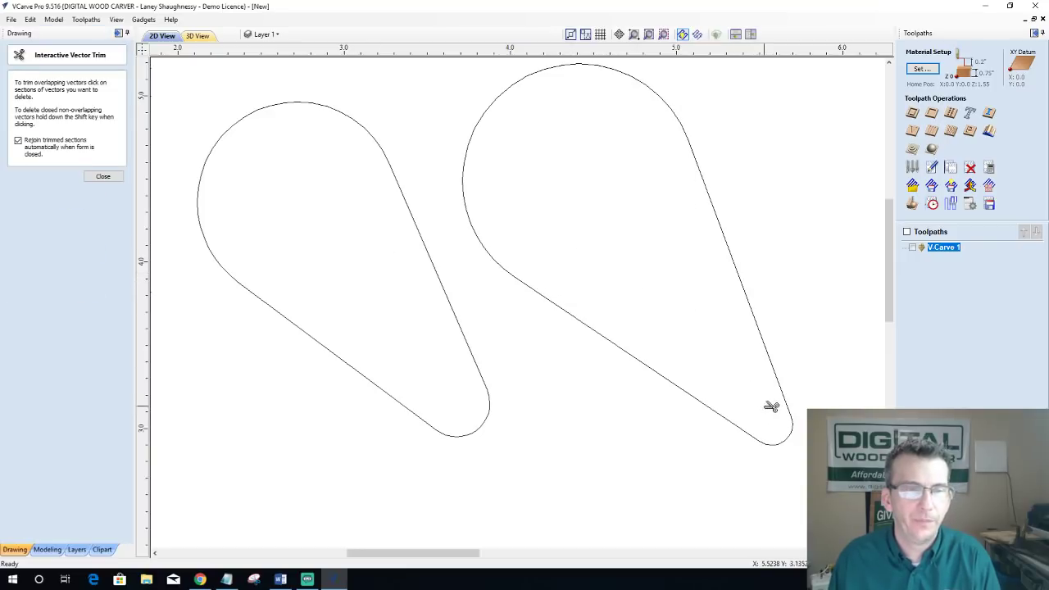
left_click(104, 177)
Step: Select both teardrop shapes and delete them, leaving the sheet empty
scroll(555, 295, "down", 3)
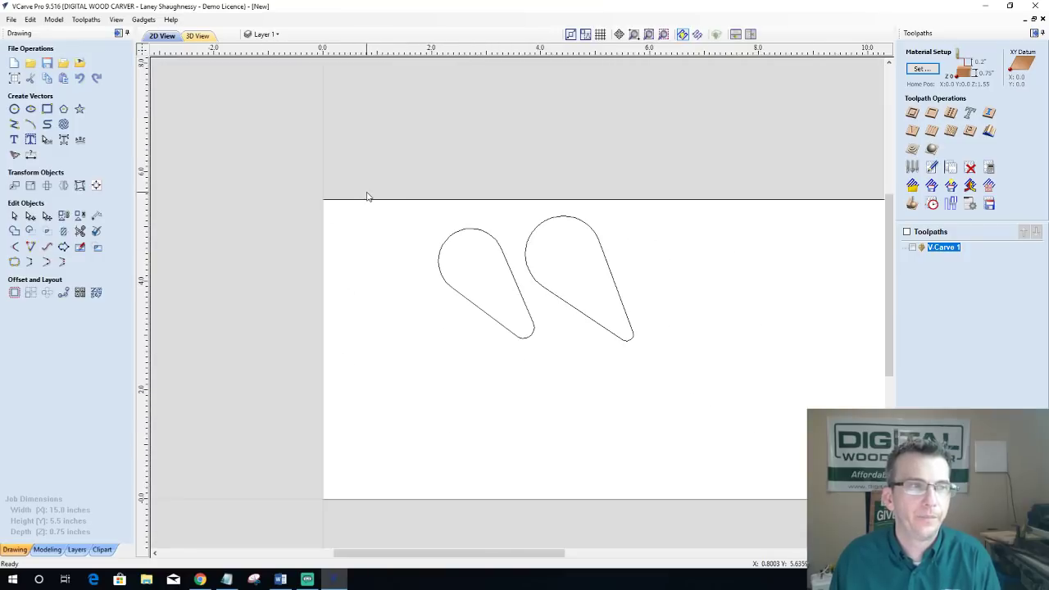
key("ctrl+a")
key("Delete")
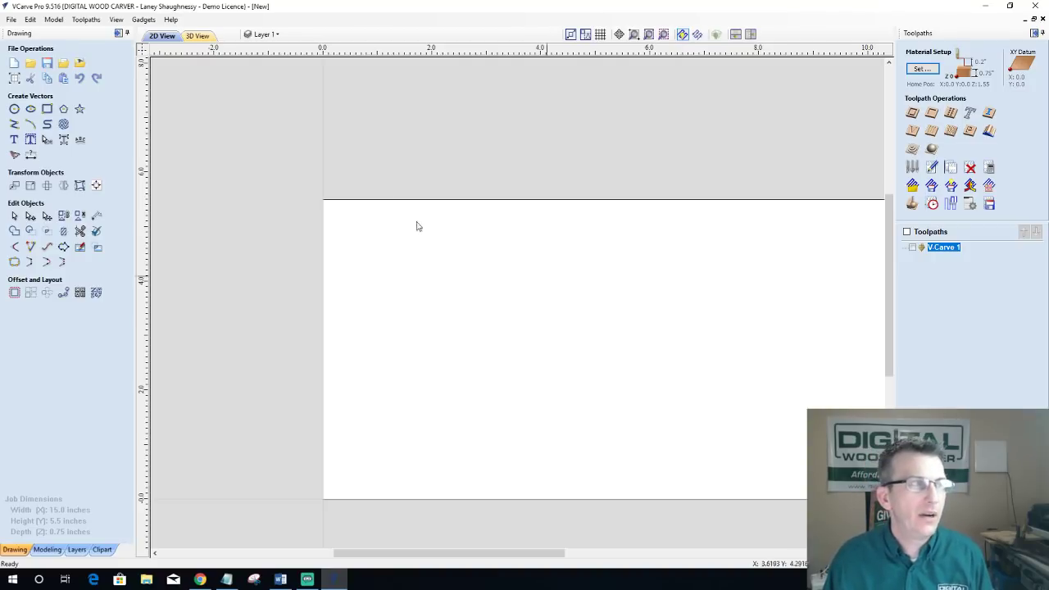
left_click(31, 19)
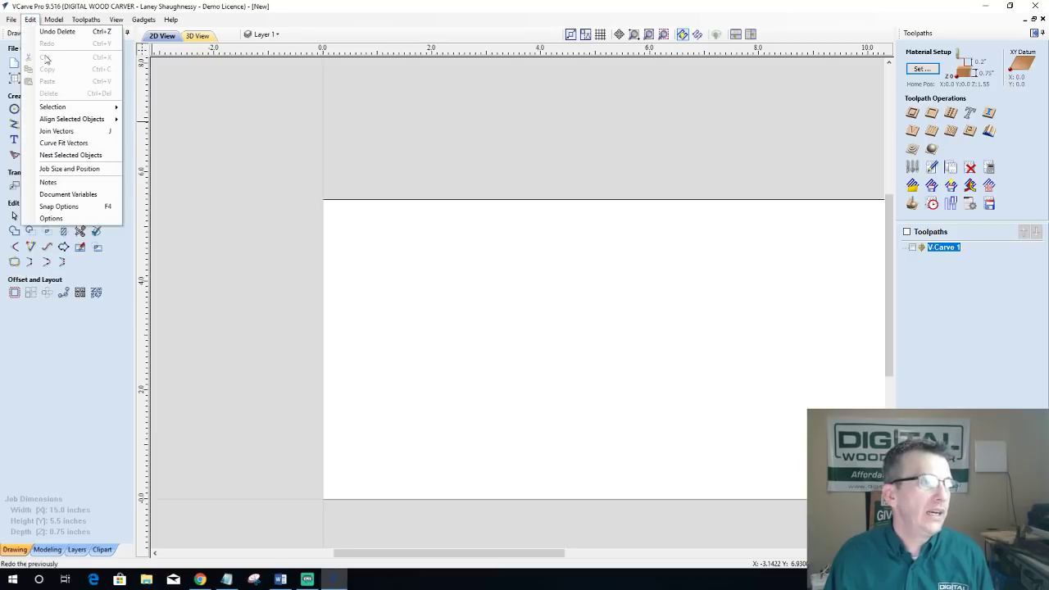
left_click(59, 218)
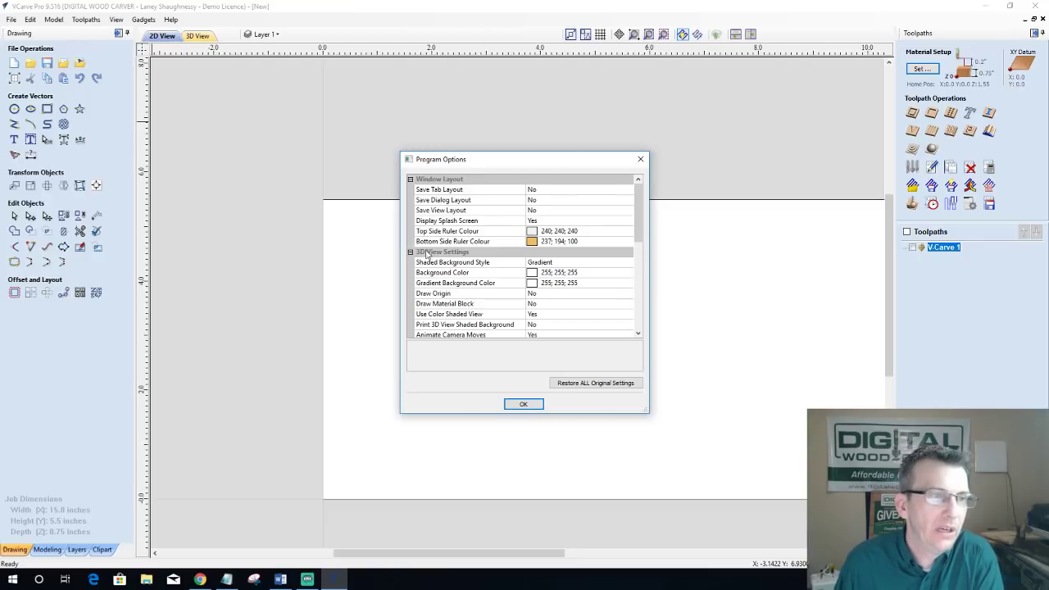
scroll(438, 260, "down", 2)
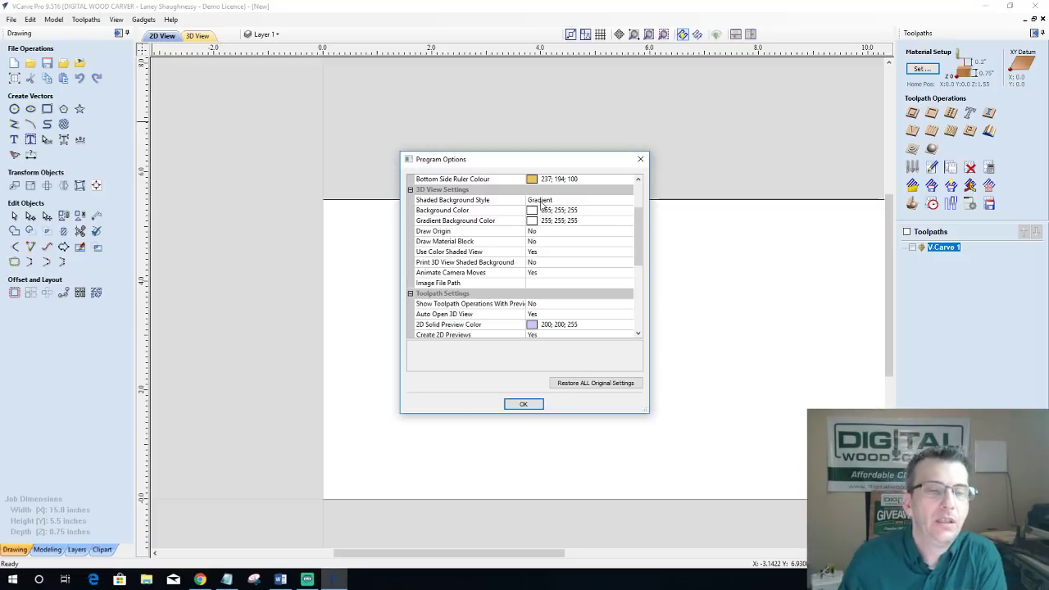
scroll(611, 246, "down", 4)
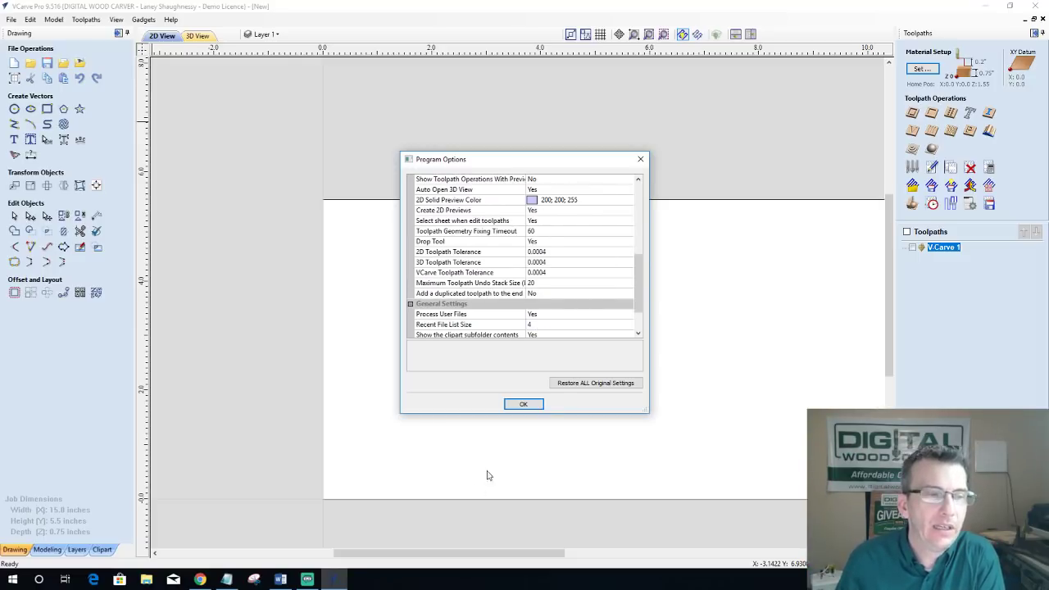
left_click(523, 404)
scroll(525, 405, "down", 3)
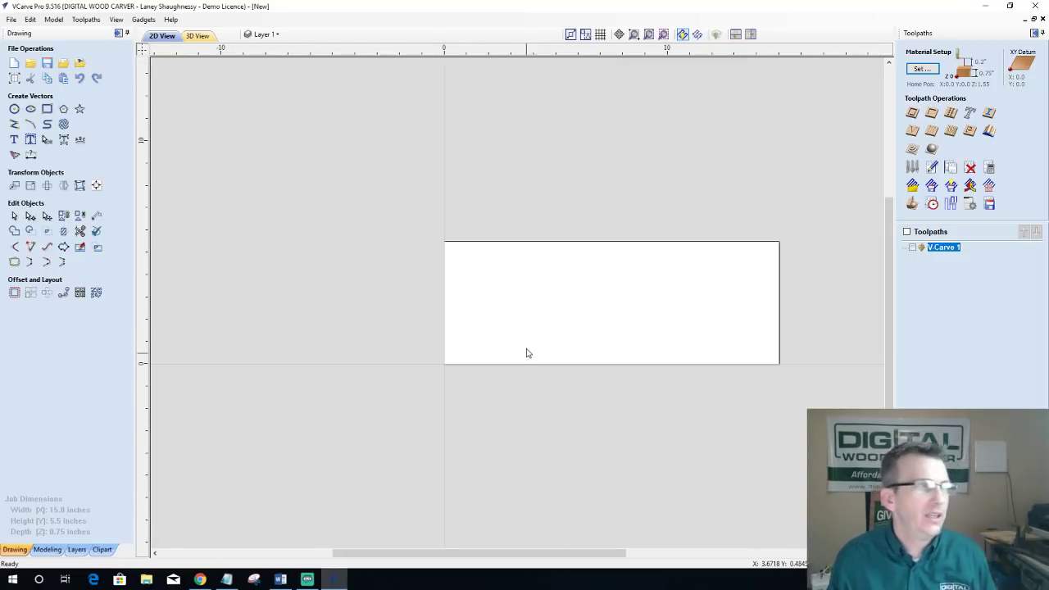
Step: Exit VCarve Pro via File > Exit, answering No to saving changes
left_click(12, 19)
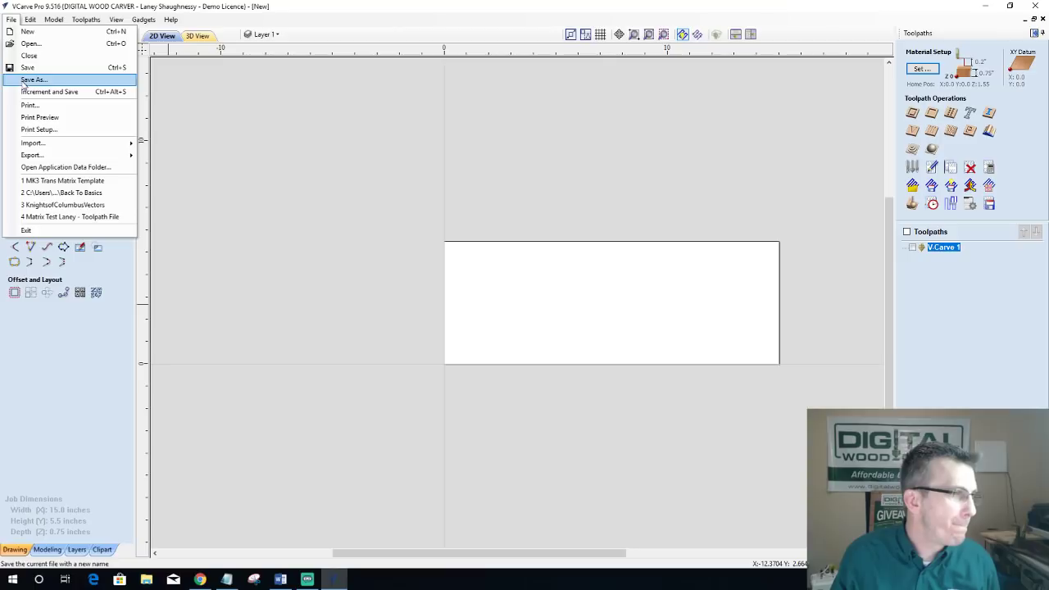
left_click(27, 230)
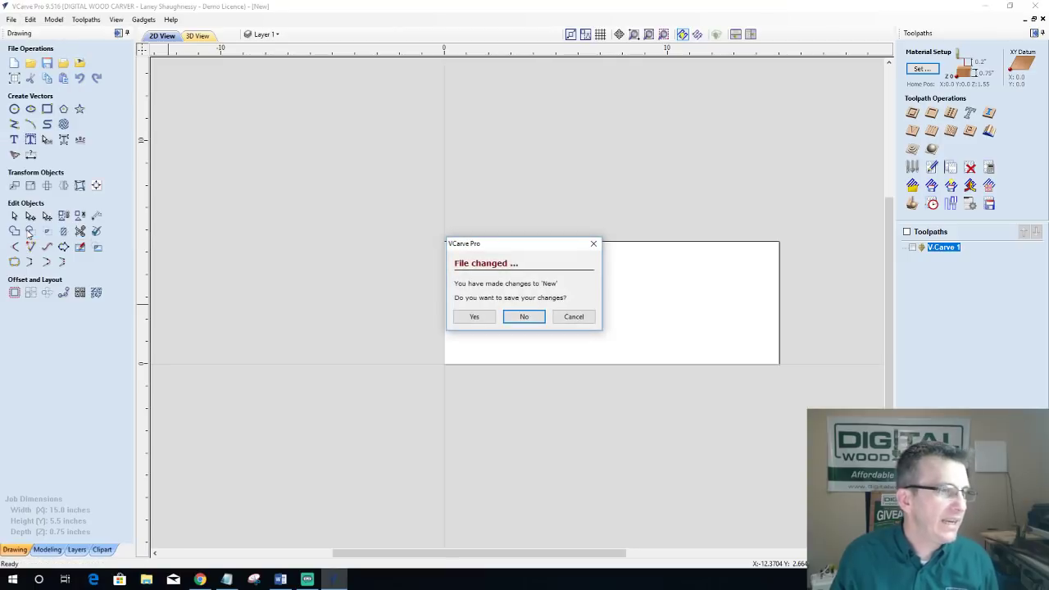
left_click(522, 316)
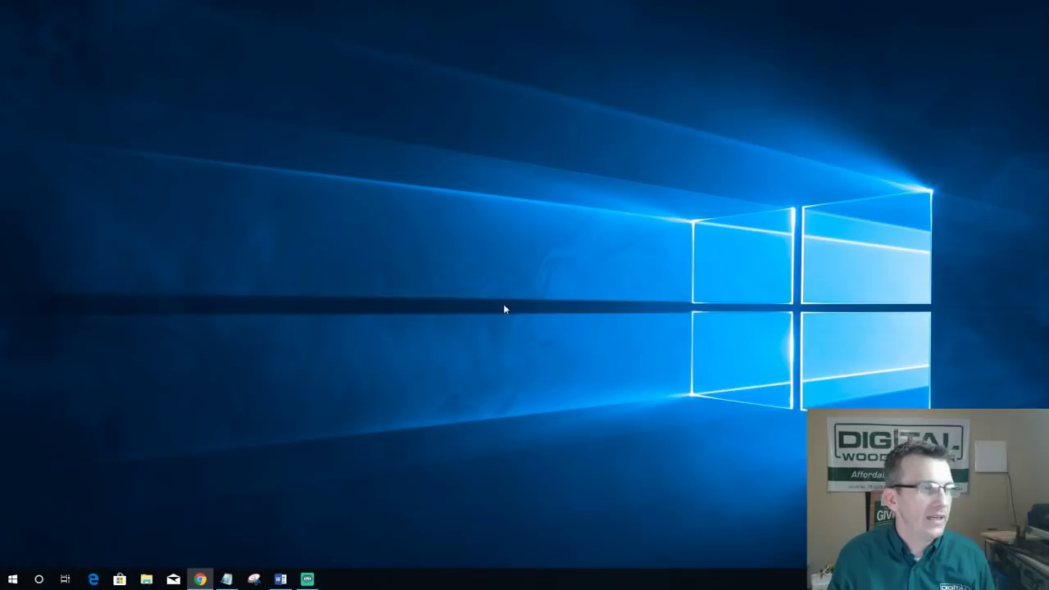
Step: In File Explorer, browse Documents > Tutorial Projects > Simple Text VCarve Project
left_click(147, 579)
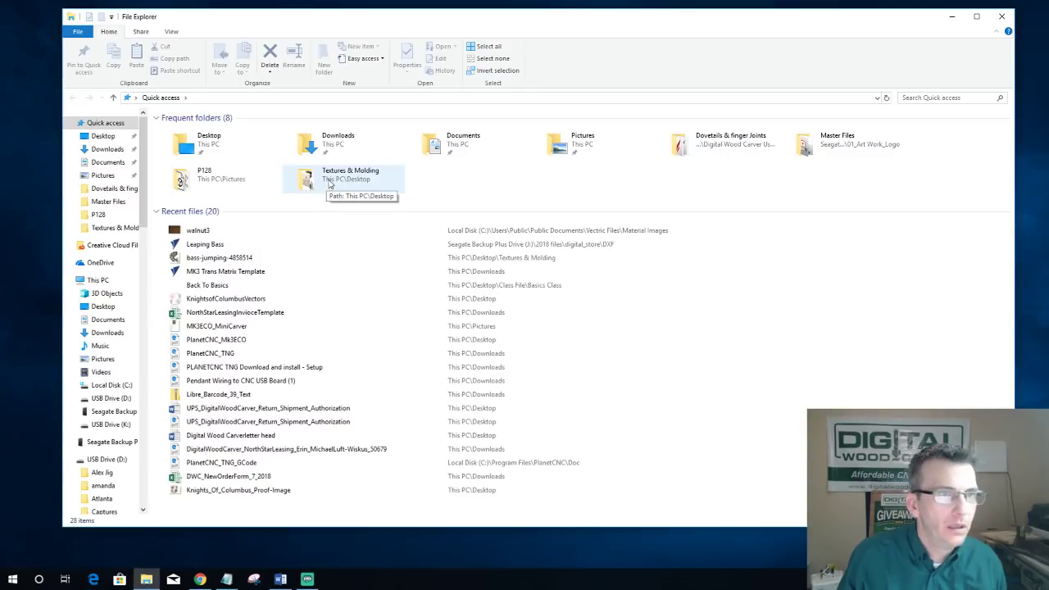
left_click(449, 148)
double_click(449, 148)
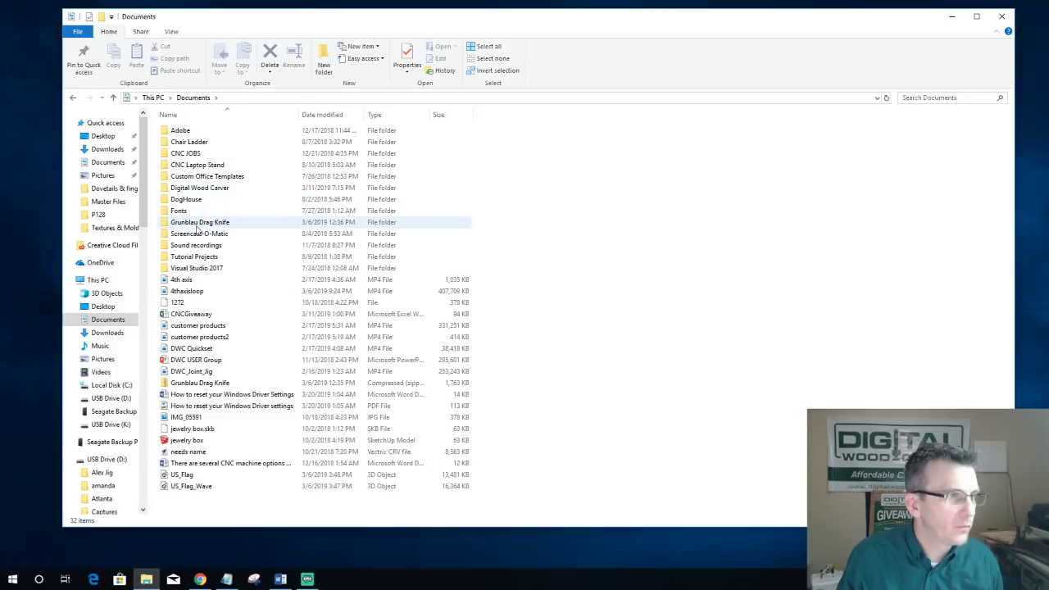
left_click(197, 259)
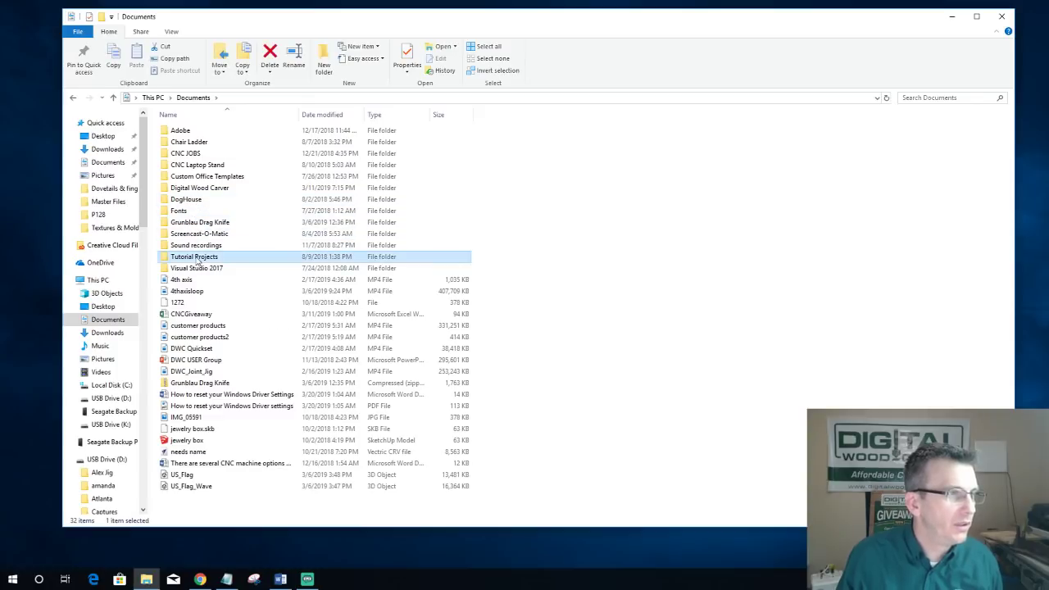
double_click(197, 259)
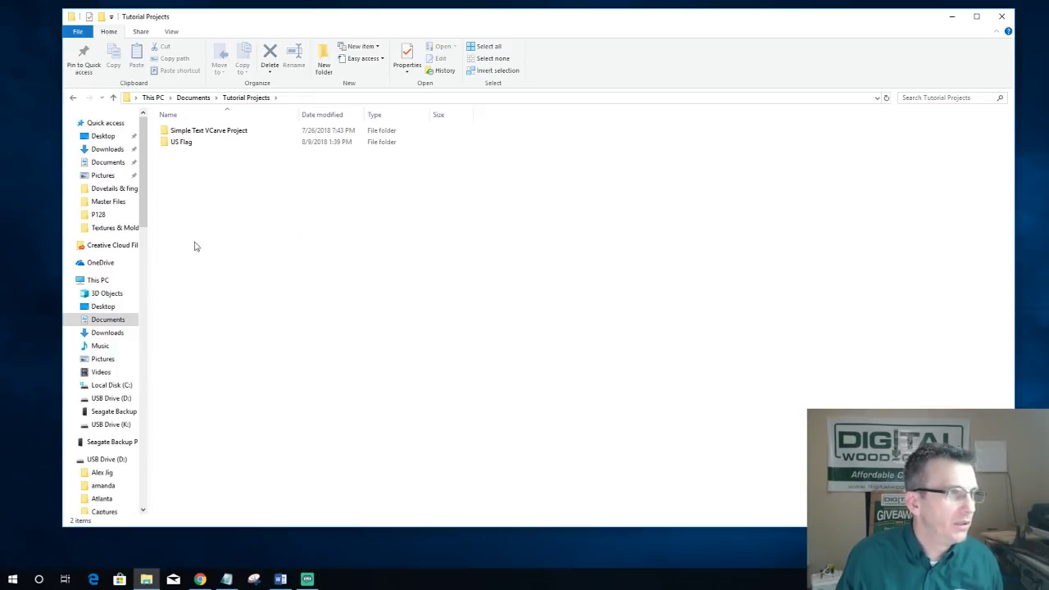
double_click(190, 133)
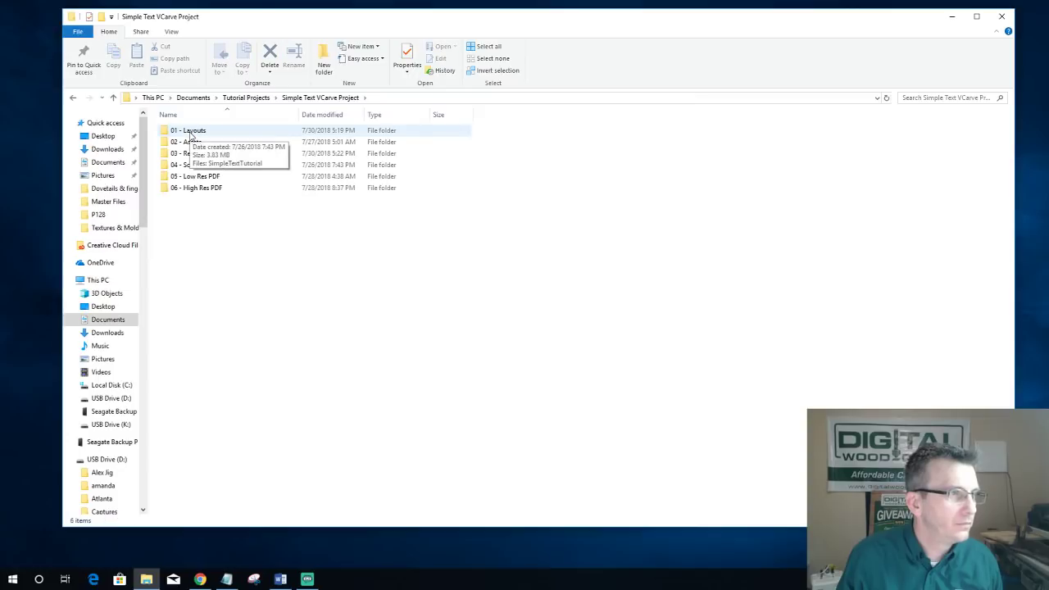
Step: Go to the Desktop folder and select the lumberjack plaid file
left_click(103, 136)
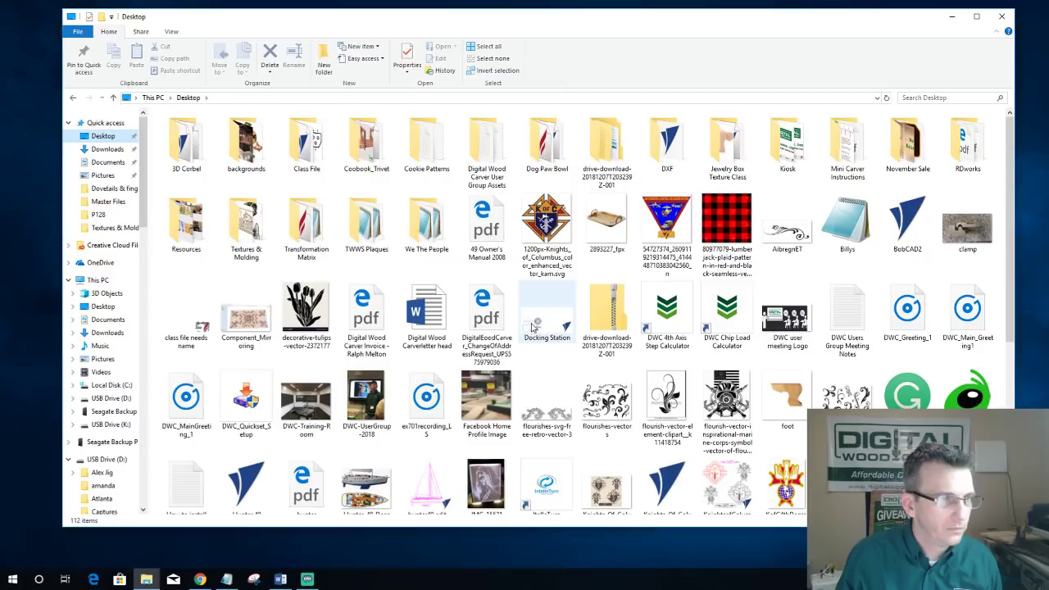
scroll(527, 338, "down", 3)
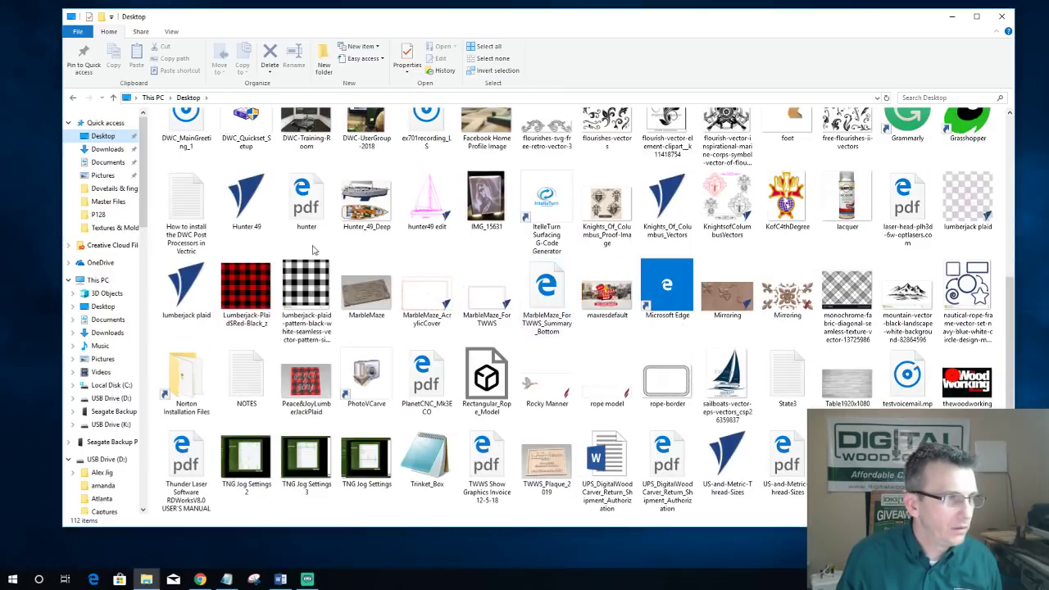
left_click(182, 303)
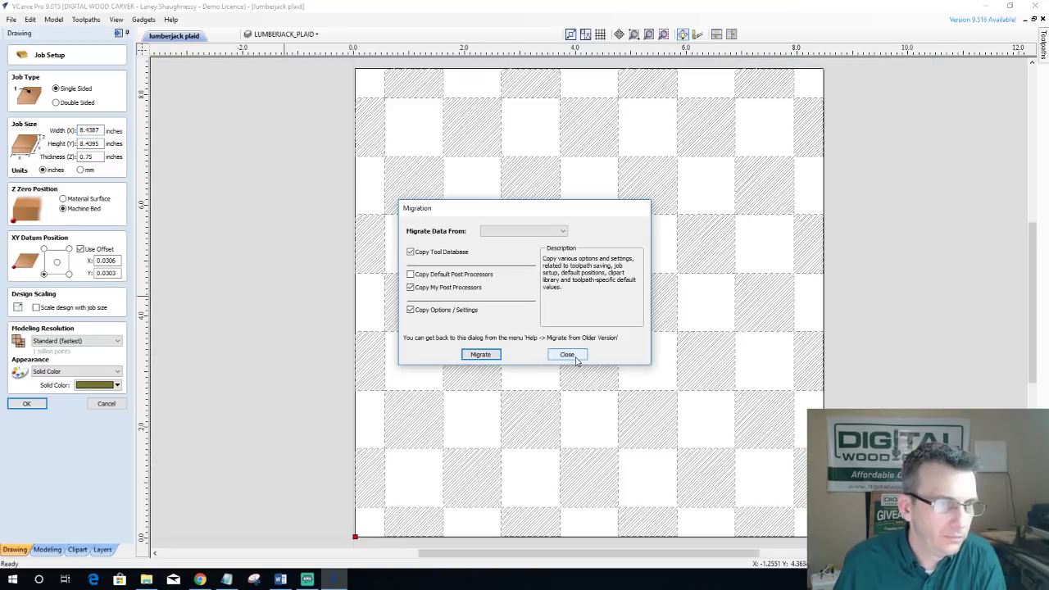
Step: Close the data migration prompt on the lumberjack plaid design
left_click(567, 354)
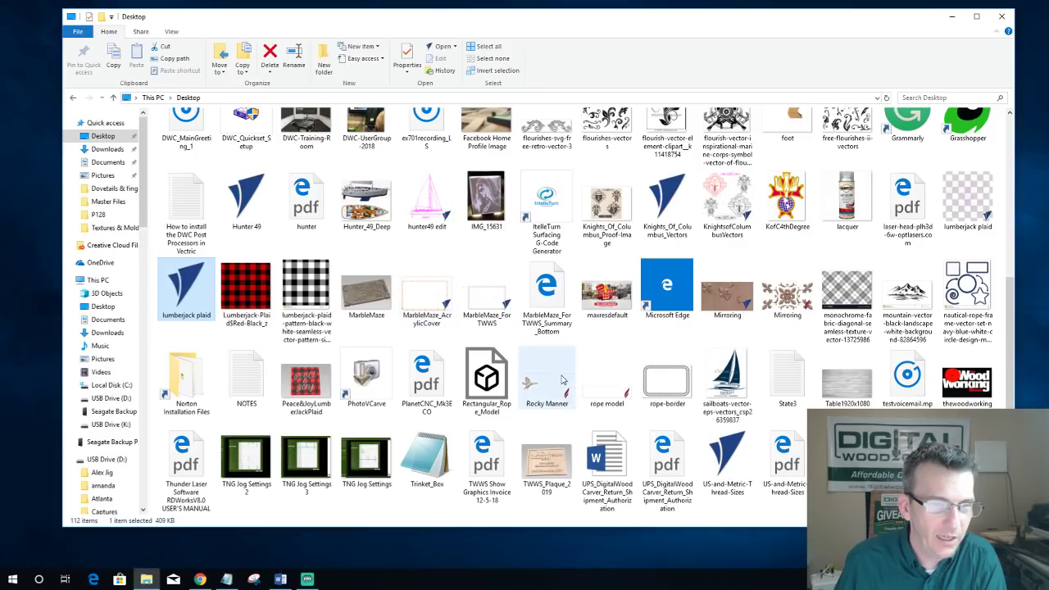
Step: Check the Class File and TWWS Plaques folders, then select Fishing Design in Textures & Molding
scroll(694, 490, "up", 3)
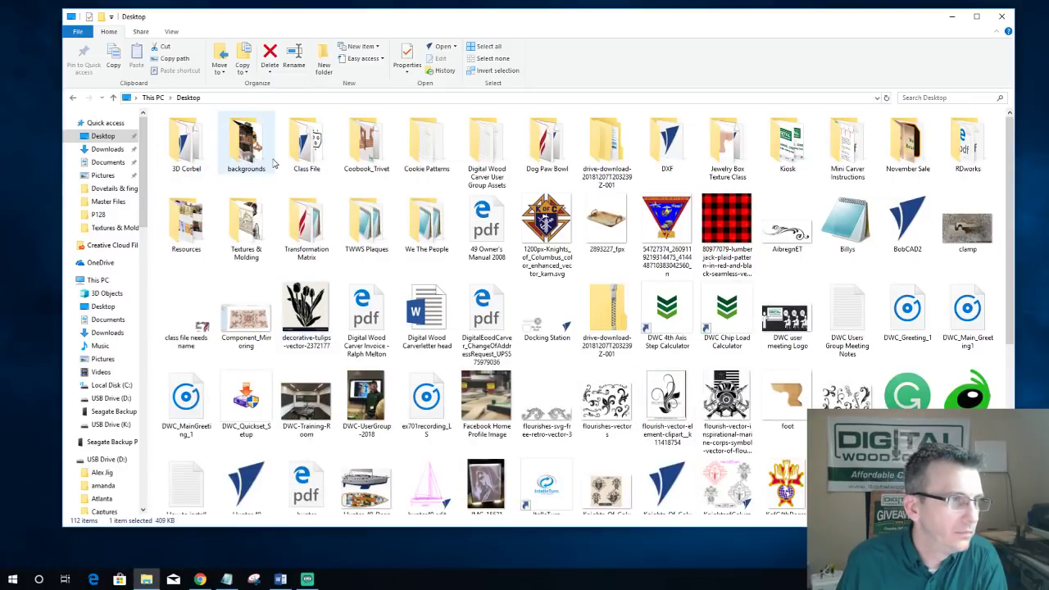
double_click(317, 154)
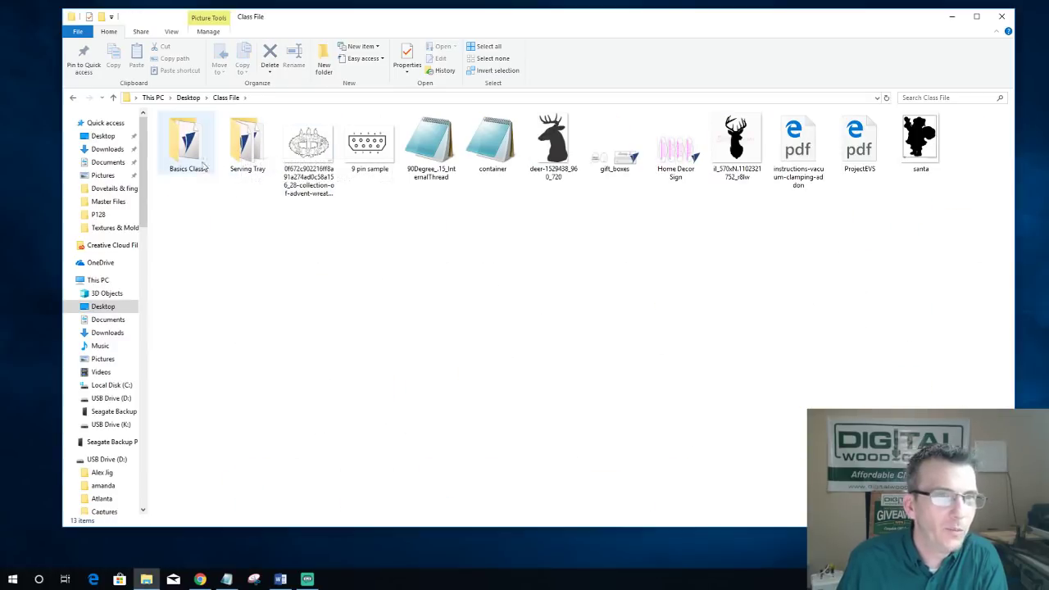
left_click(114, 97)
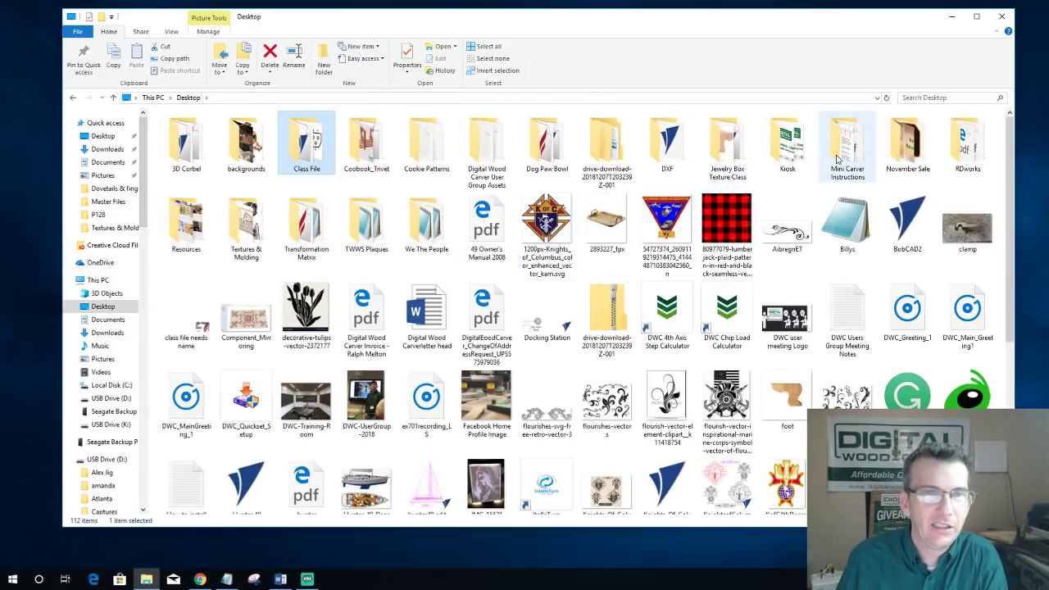
left_click(731, 154)
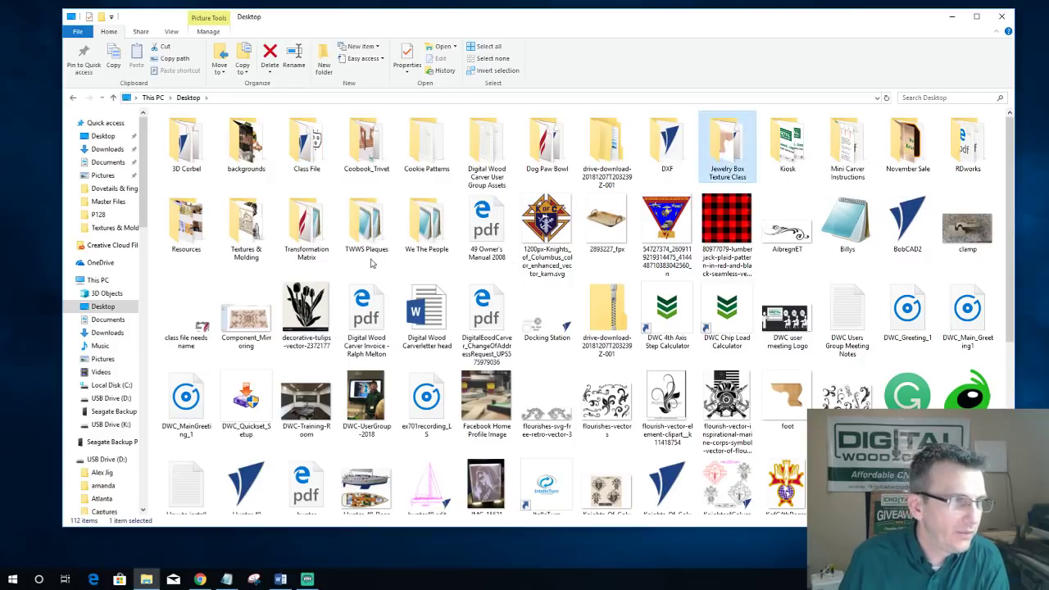
double_click(365, 233)
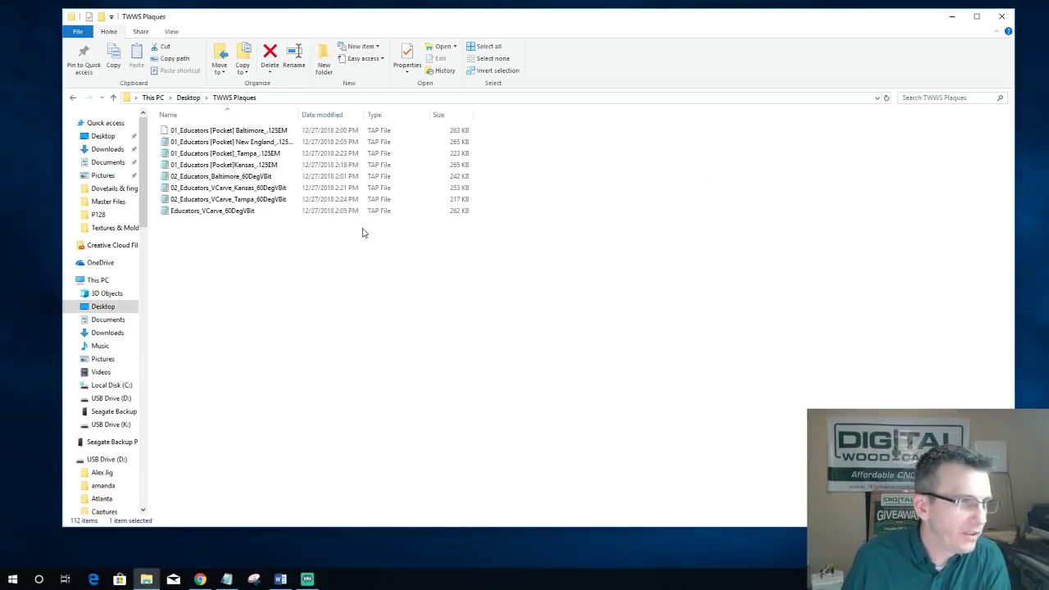
left_click(114, 98)
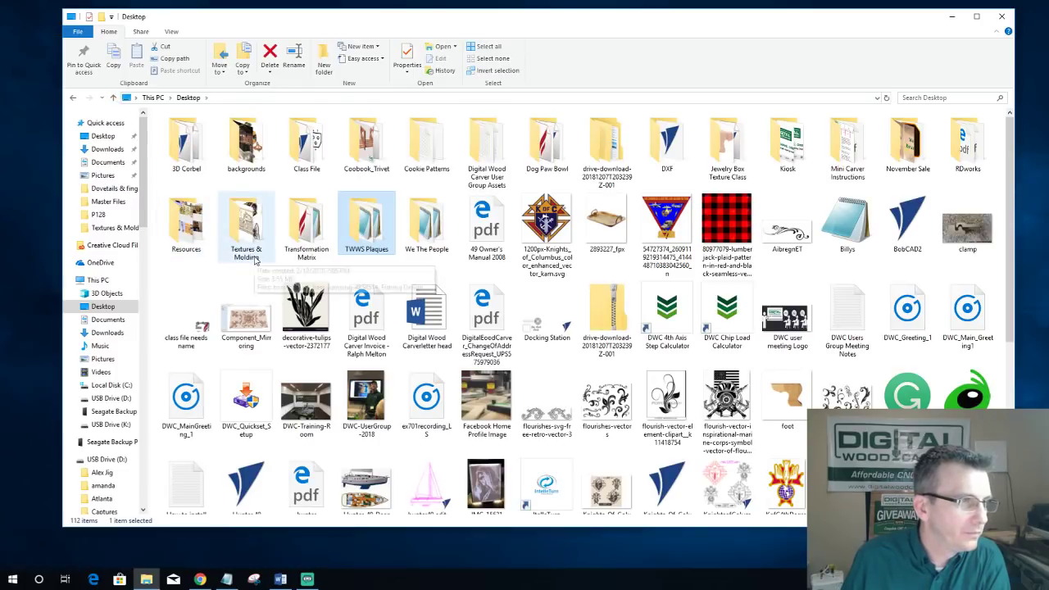
double_click(254, 259)
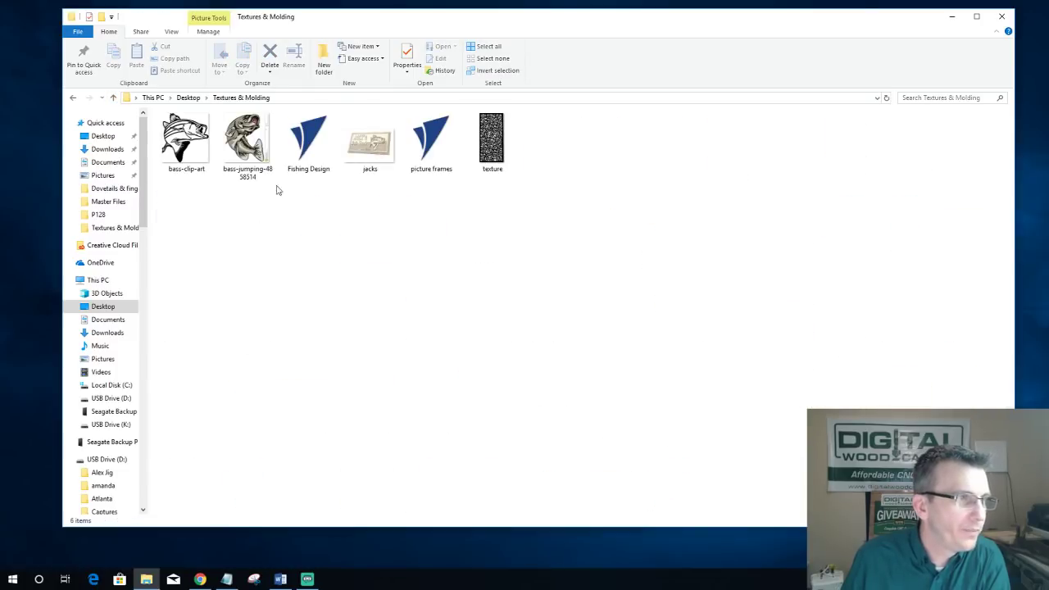
left_click(308, 141)
Step: Open Fishing Design in VCarve Pro and accept its existing job setup
double_click(308, 141)
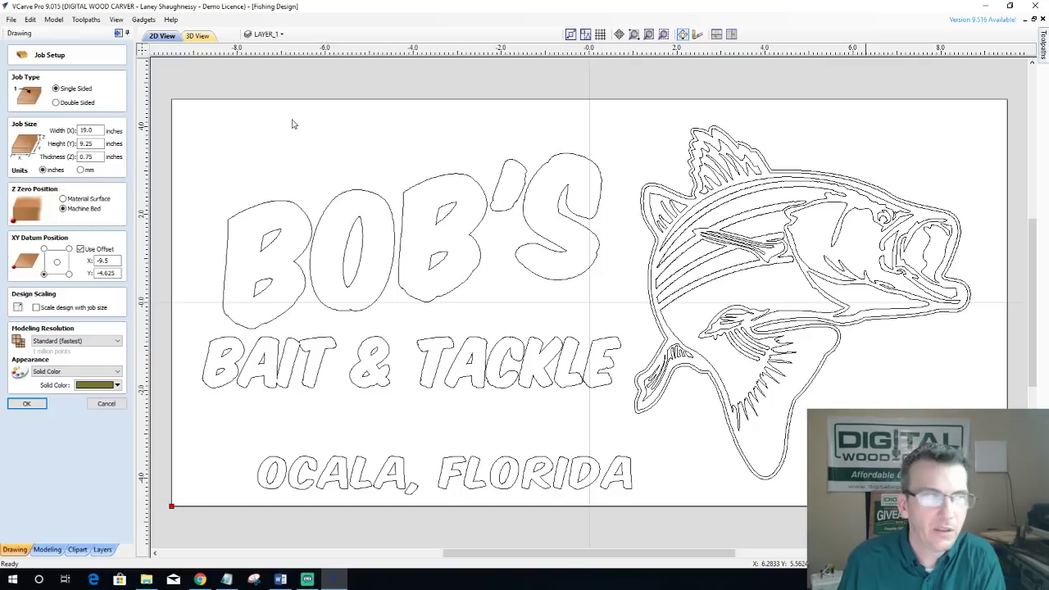
left_click(28, 404)
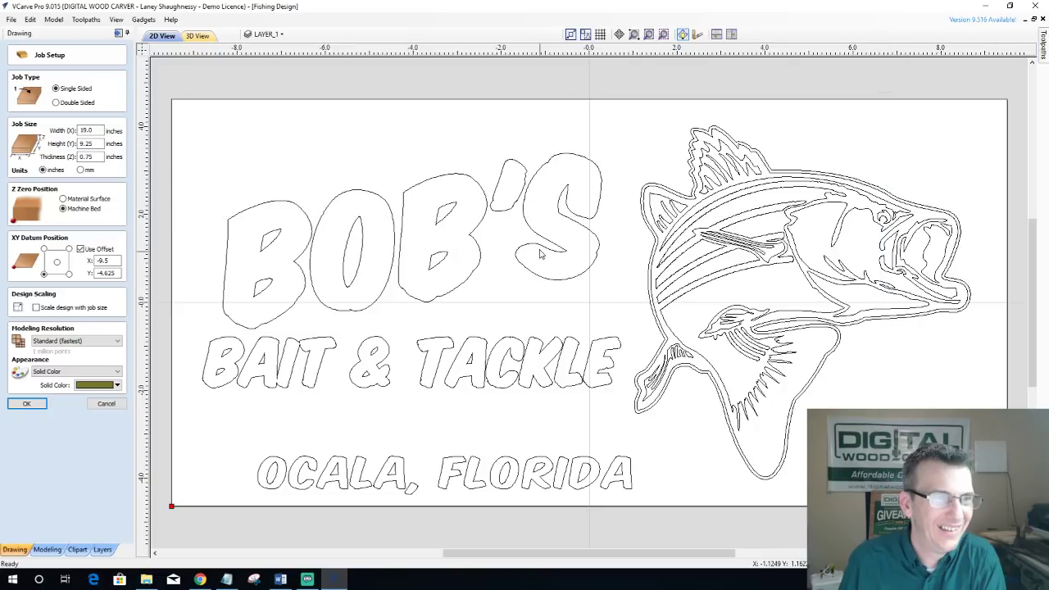
left_click(27, 403)
Step: Copy all the Bob's Bait & Tackle sign vectors, then close the design without saving
left_click_drag(193, 95, 1012, 524)
right_click(528, 272)
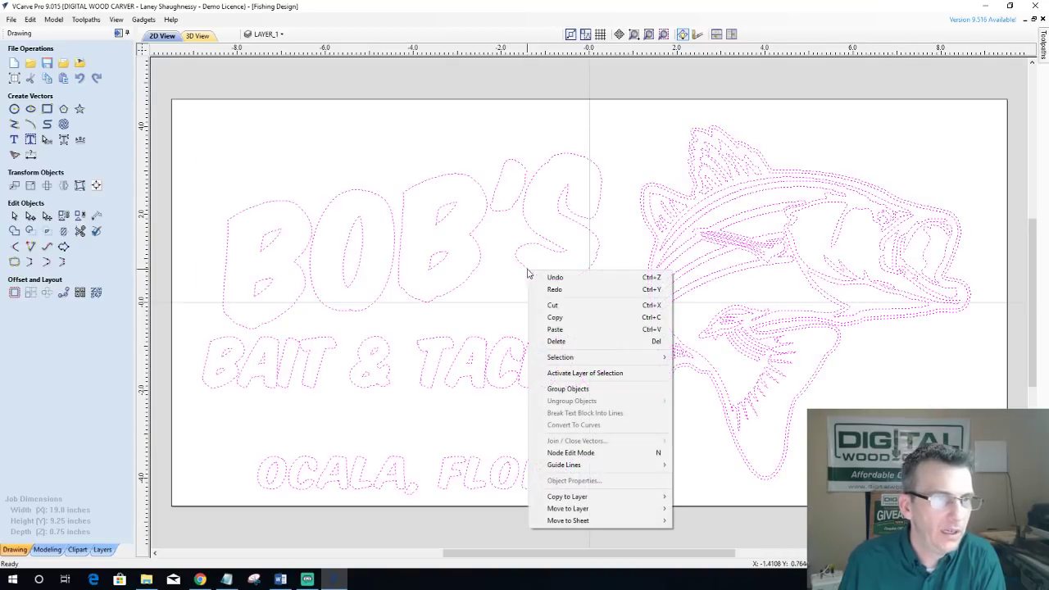
left_click(555, 318)
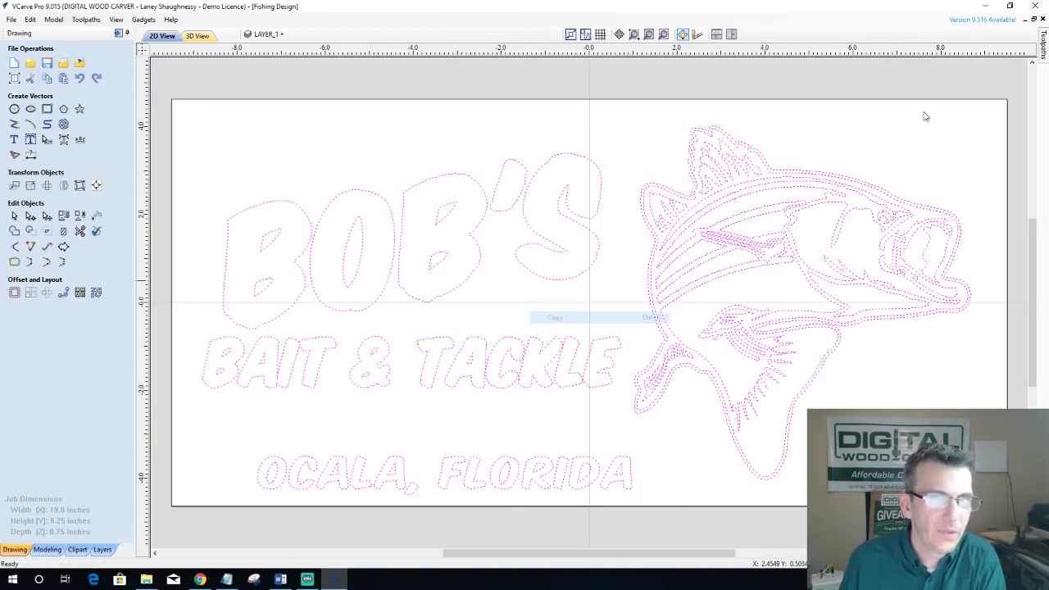
key("ctrl+n")
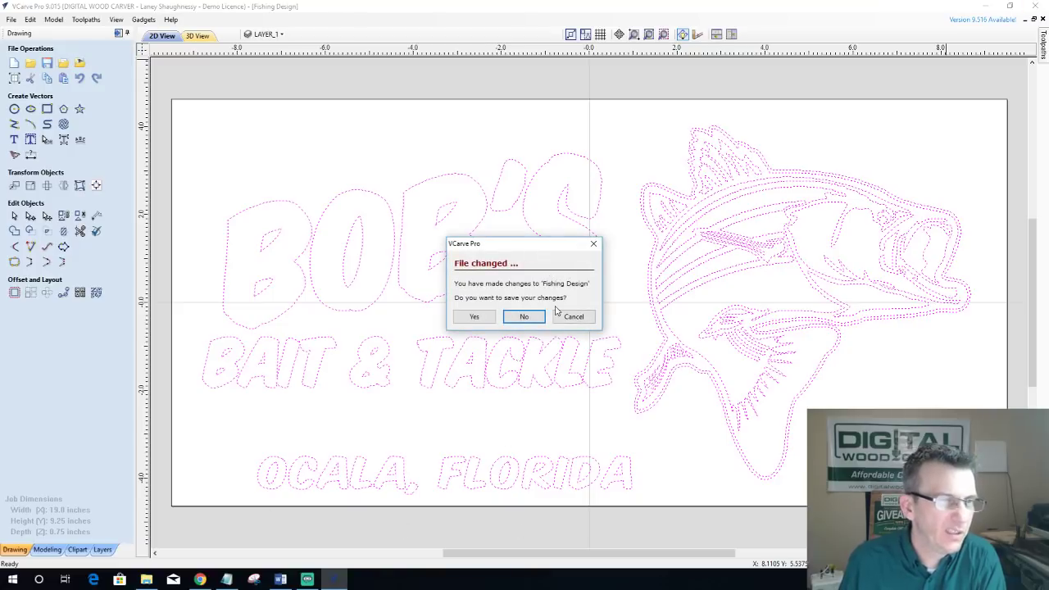
left_click(524, 317)
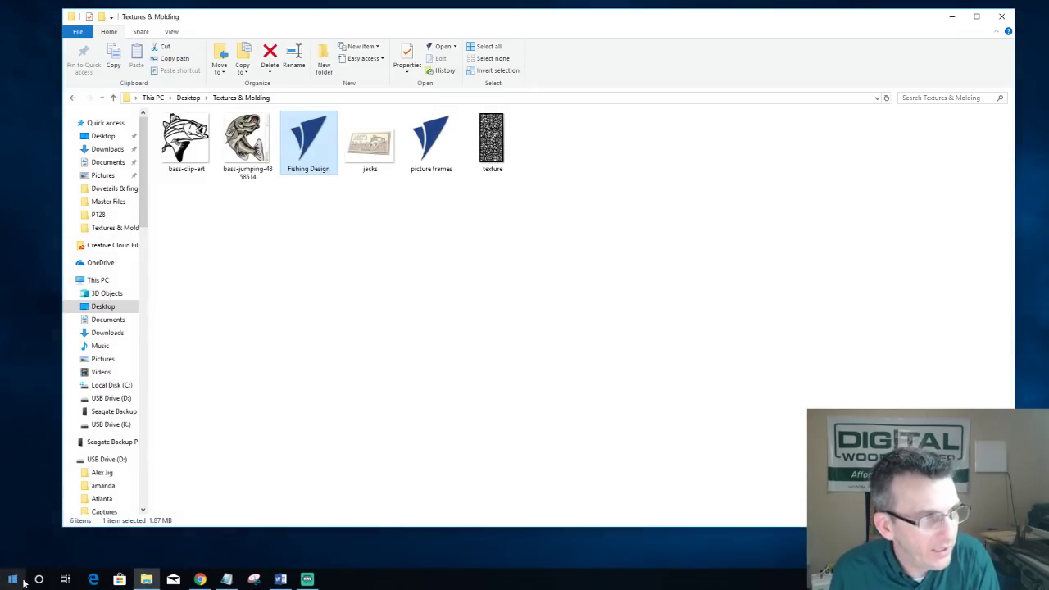
Step: Launch VCarve Pro 9.5 from its folder in the Start menu app list
left_click(12, 578)
scroll(81, 405, "down", 5)
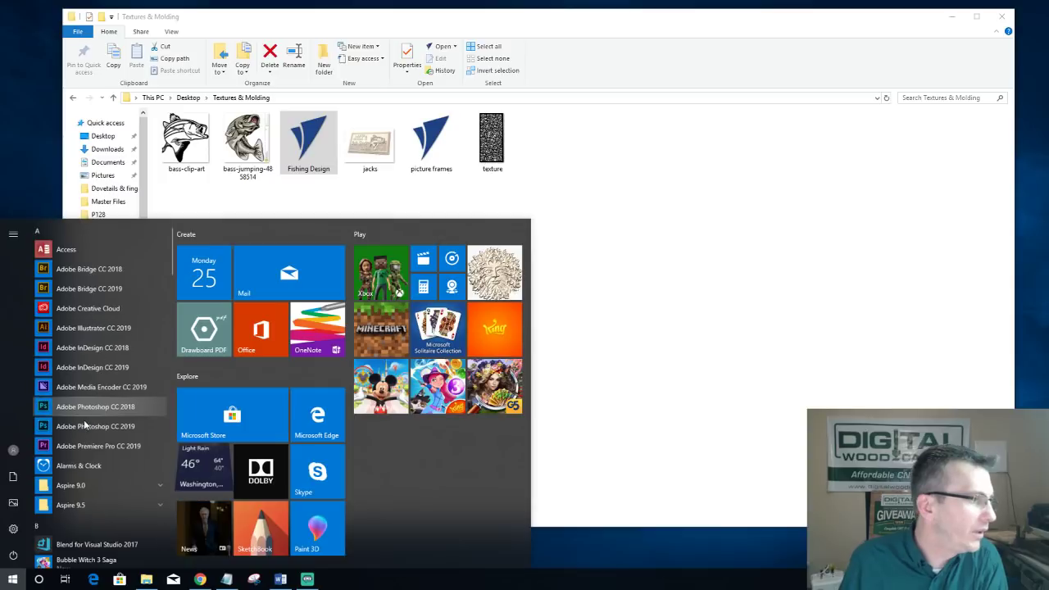
scroll(84, 419, "down", 20)
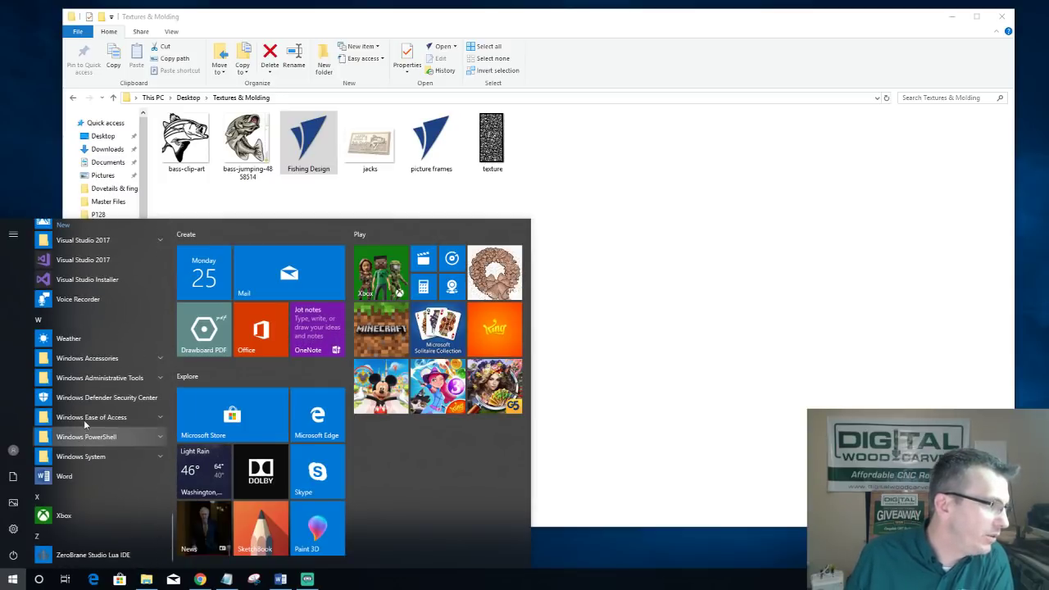
scroll(84, 420, "up", 4)
left_click(78, 386)
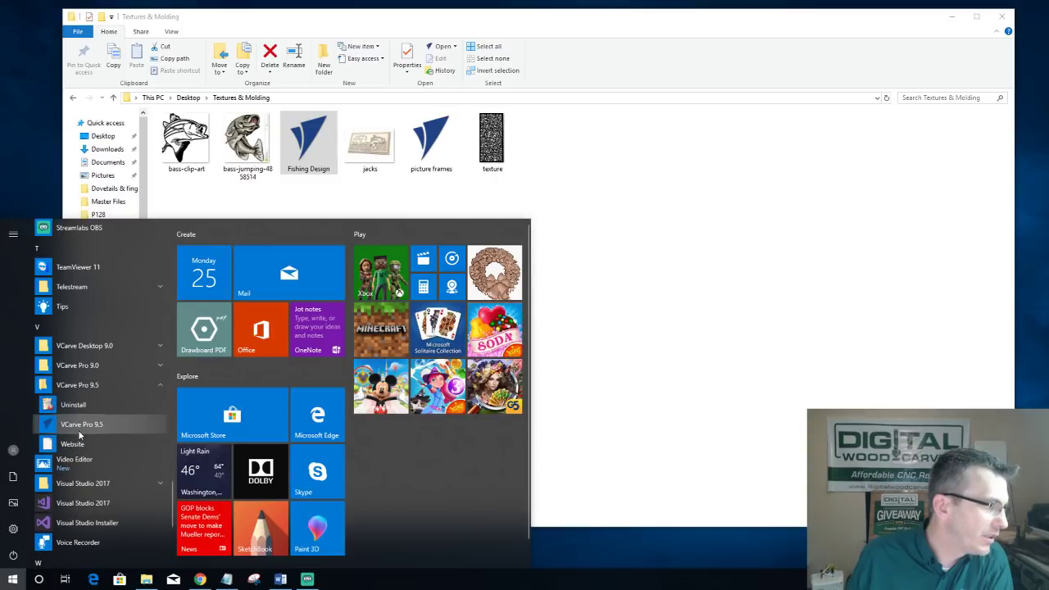
left_click(81, 425)
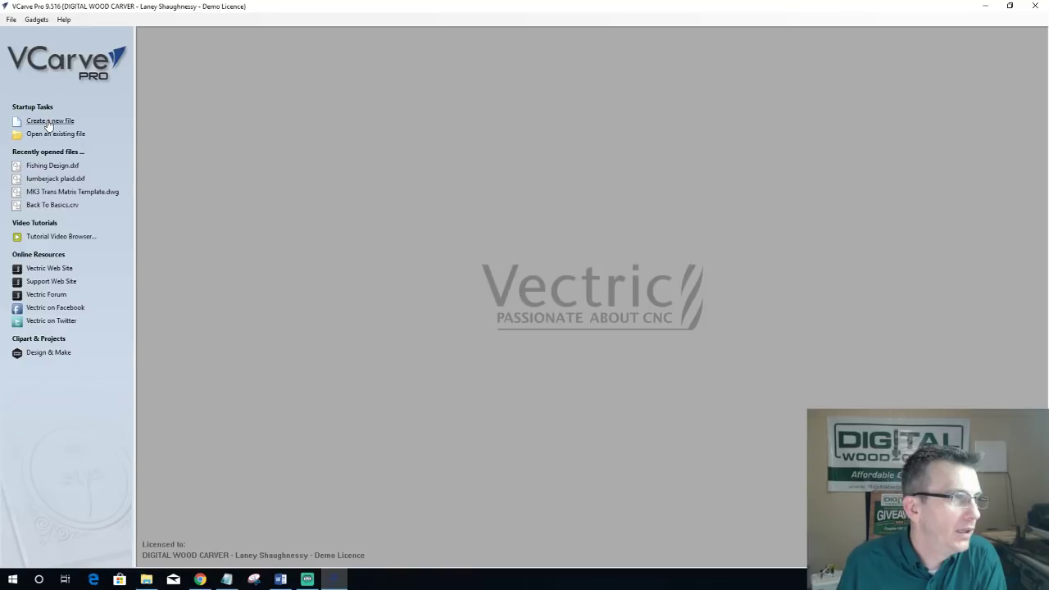
Step: Create a new job sized 21 in wide by 11.25 in high
left_click(47, 121)
type("21")
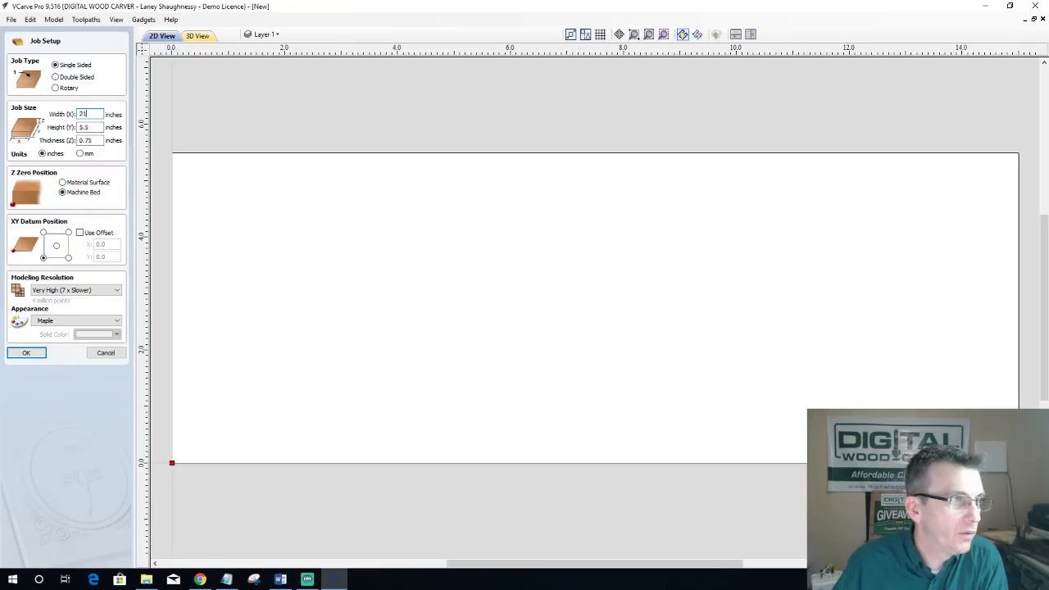
key("Tab")
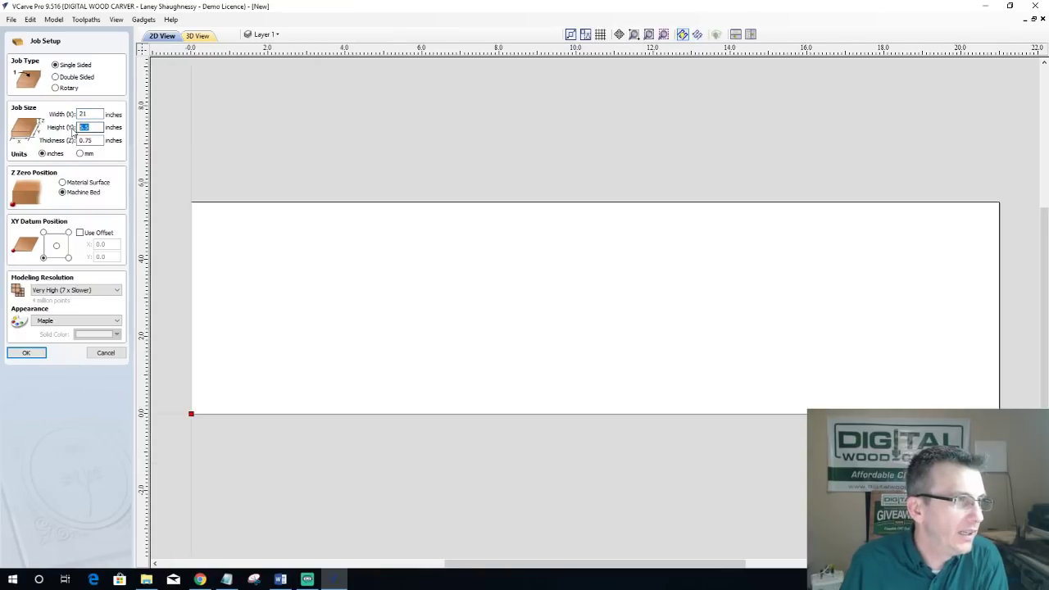
type("11.25")
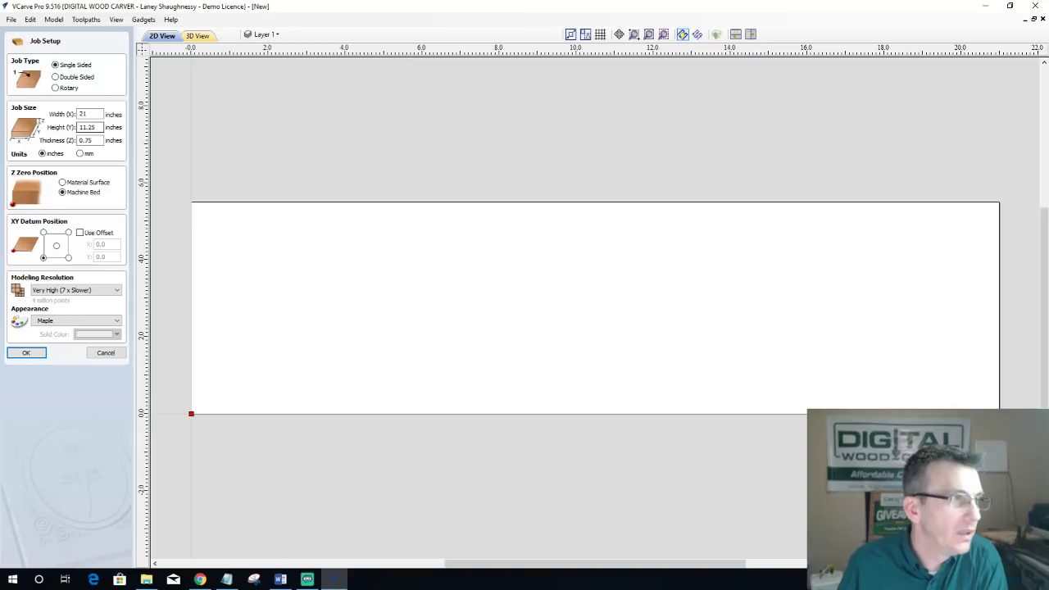
key("Tab")
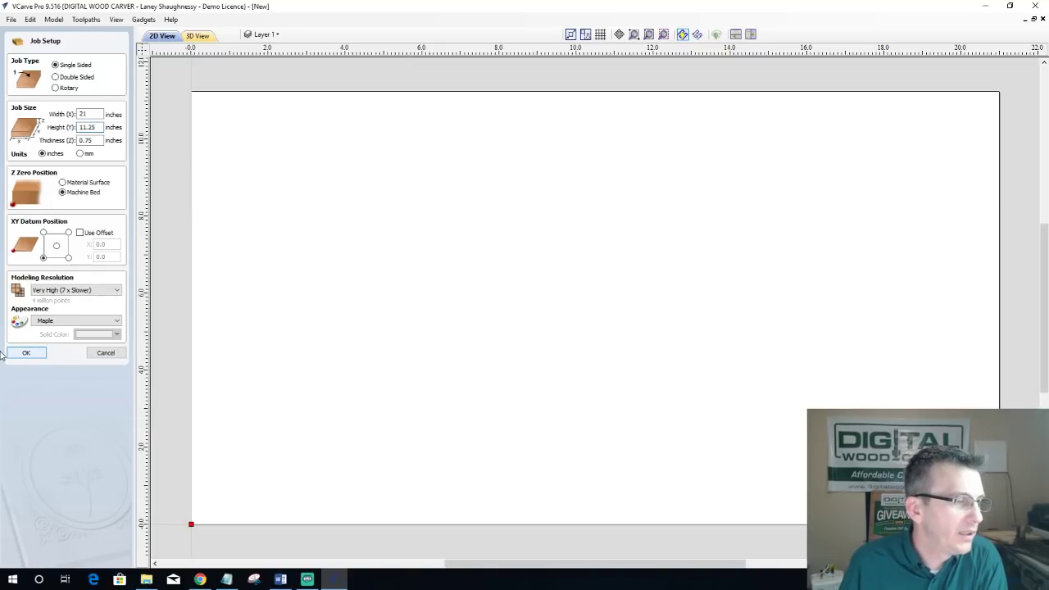
left_click(27, 353)
Step: Paste the copied Bob's Bait & Tackle vectors and centre them on the sheet with F9
right_click(569, 277)
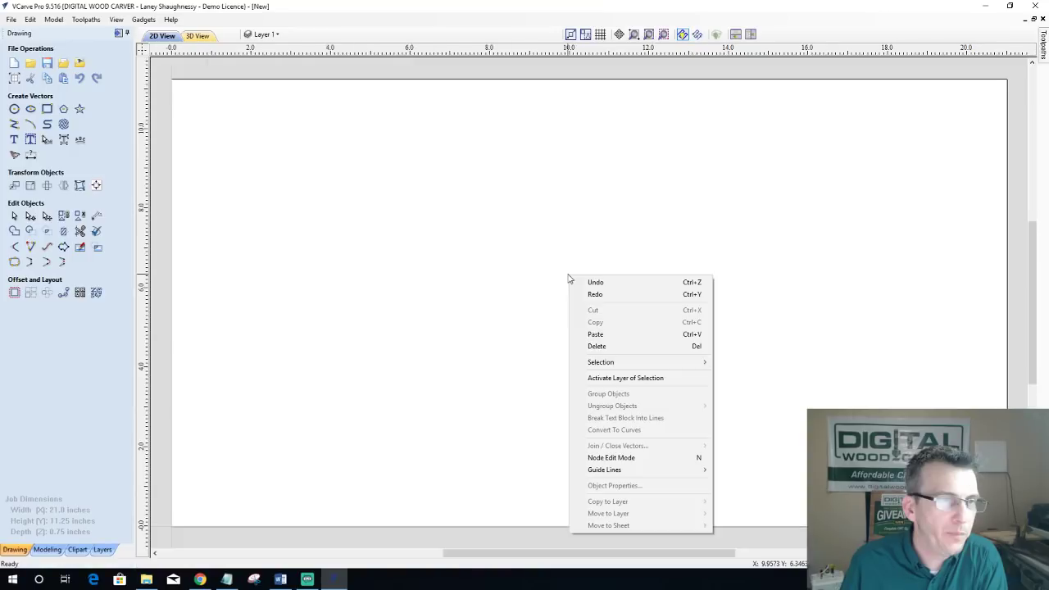
left_click(595, 335)
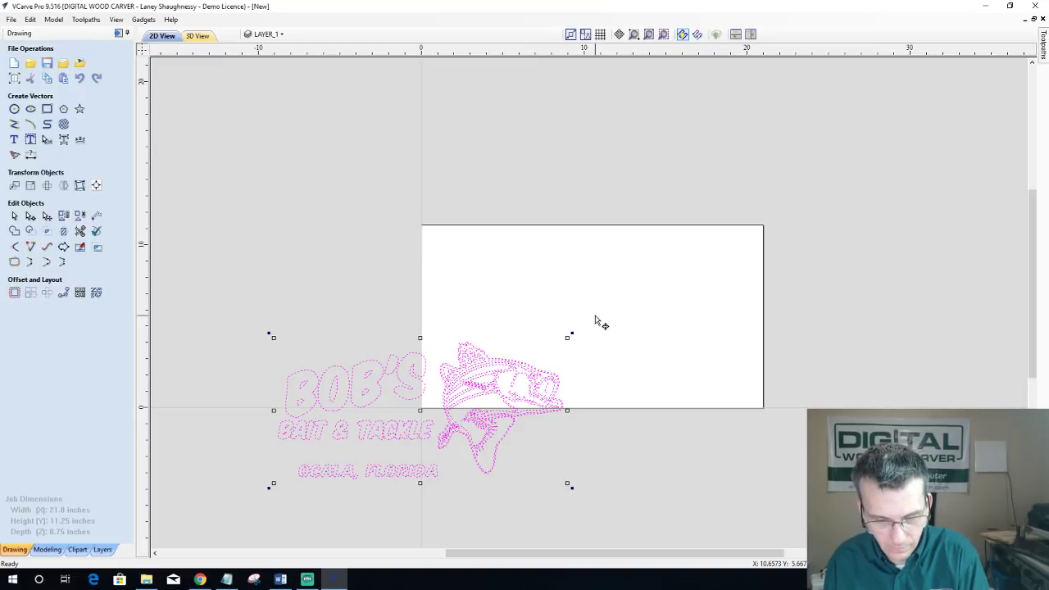
key("F9")
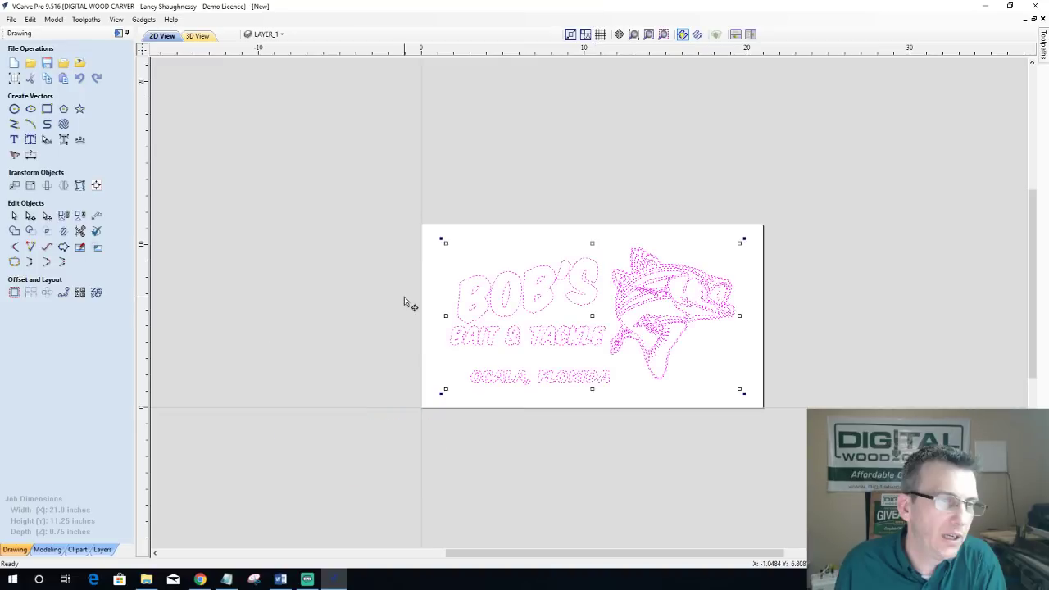
scroll(407, 305, "down", 2)
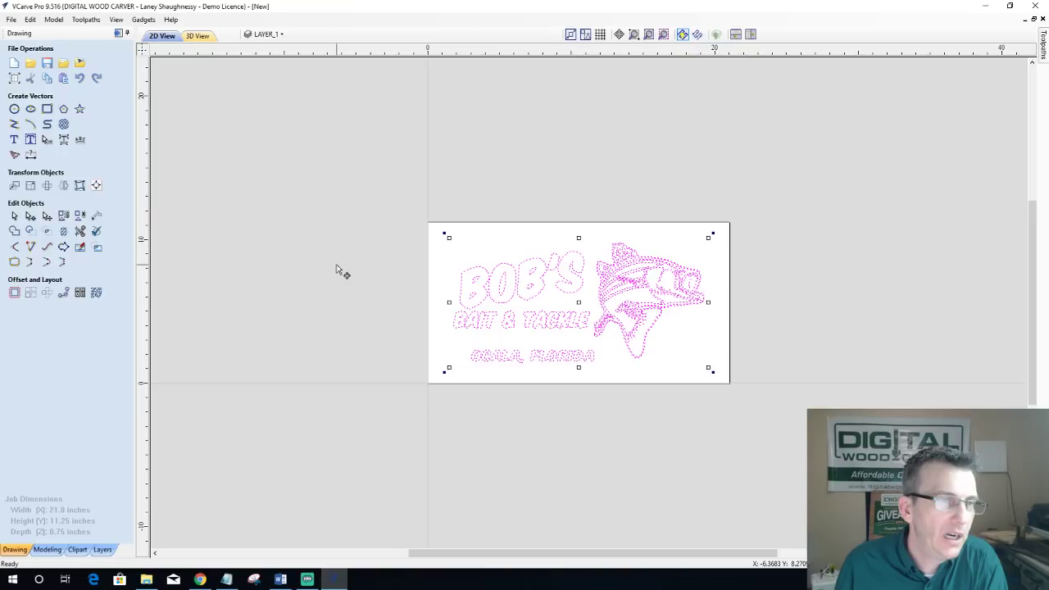
left_click(336, 269)
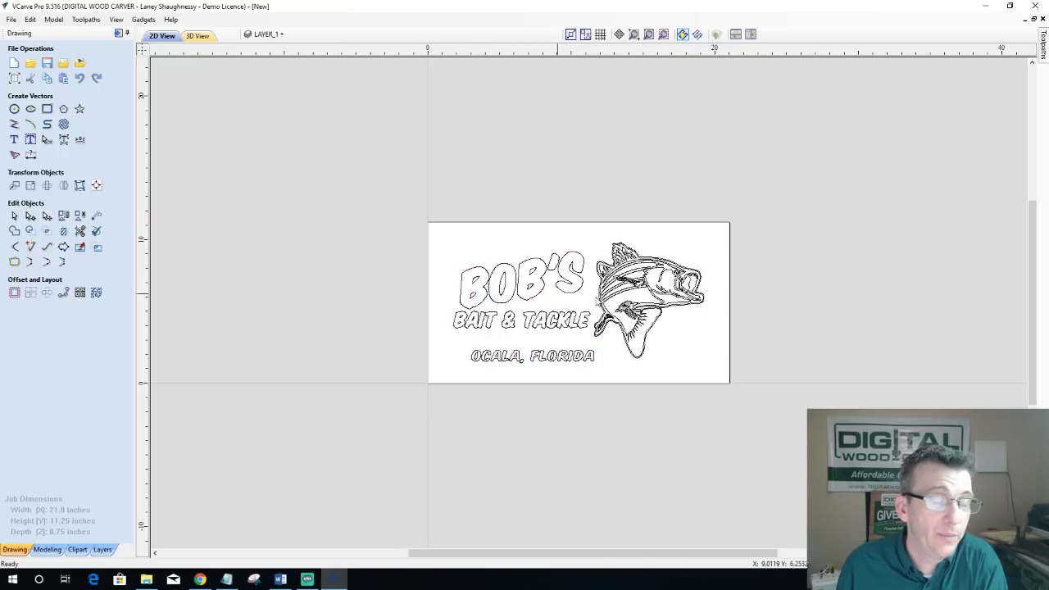
Step: Select every sign vector with Ctrl+A and bring up the Toolpath Operations panel
scroll(643, 313, "up", 2)
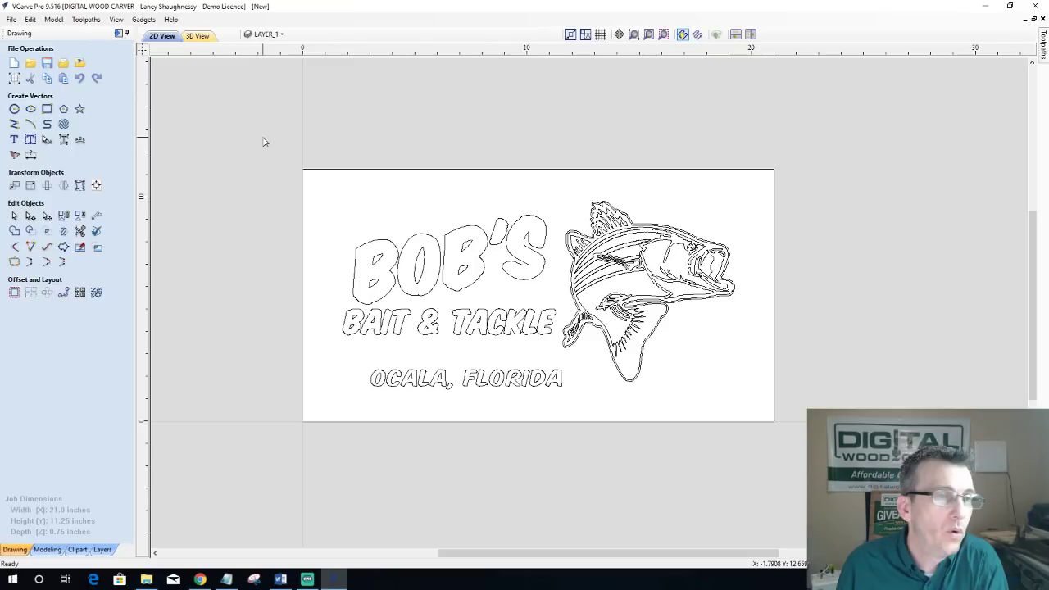
key("ctrl+a")
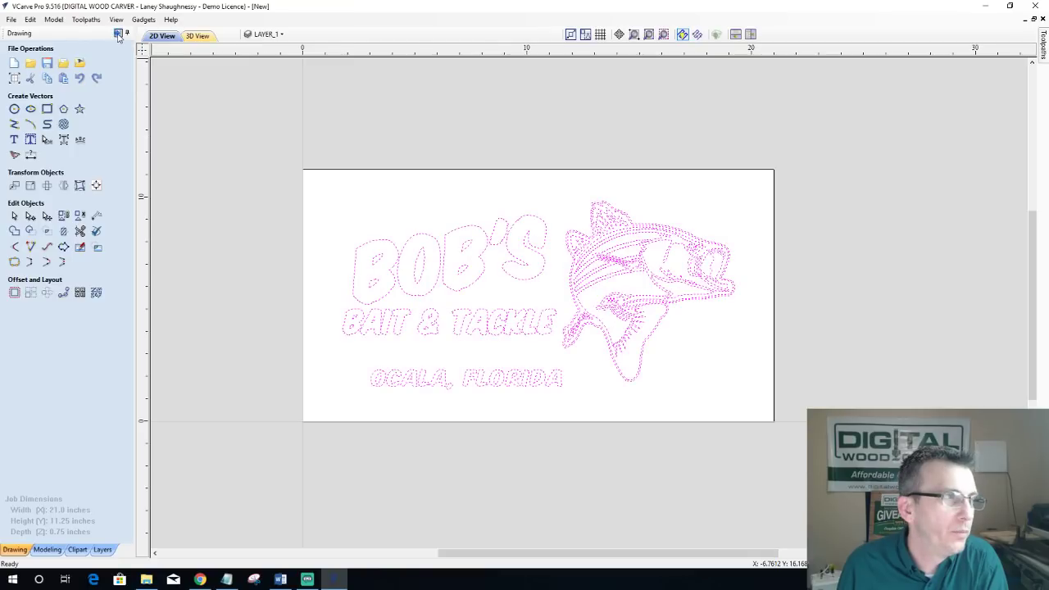
left_click(118, 34)
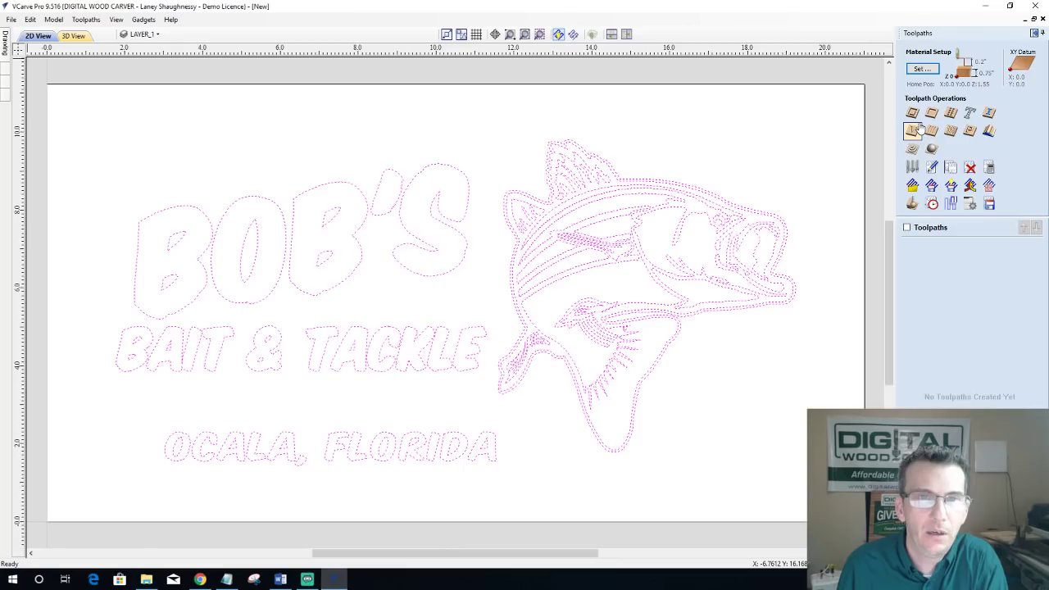
Step: Calculate a V-Carve/Engraving toolpath with Flat Depth enabled at 0.125 inches
left_click(912, 131)
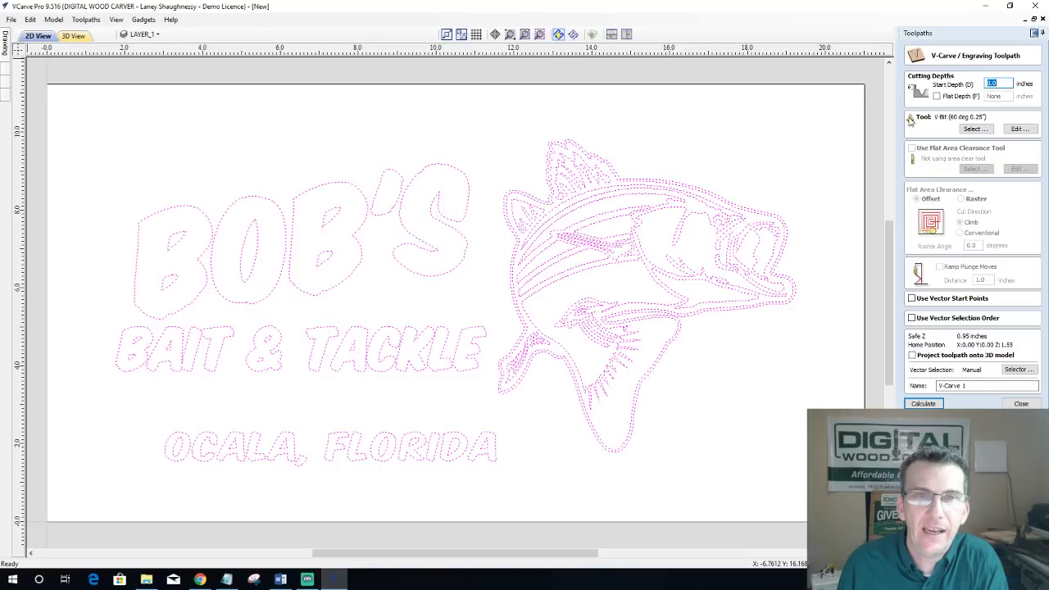
left_click(922, 403)
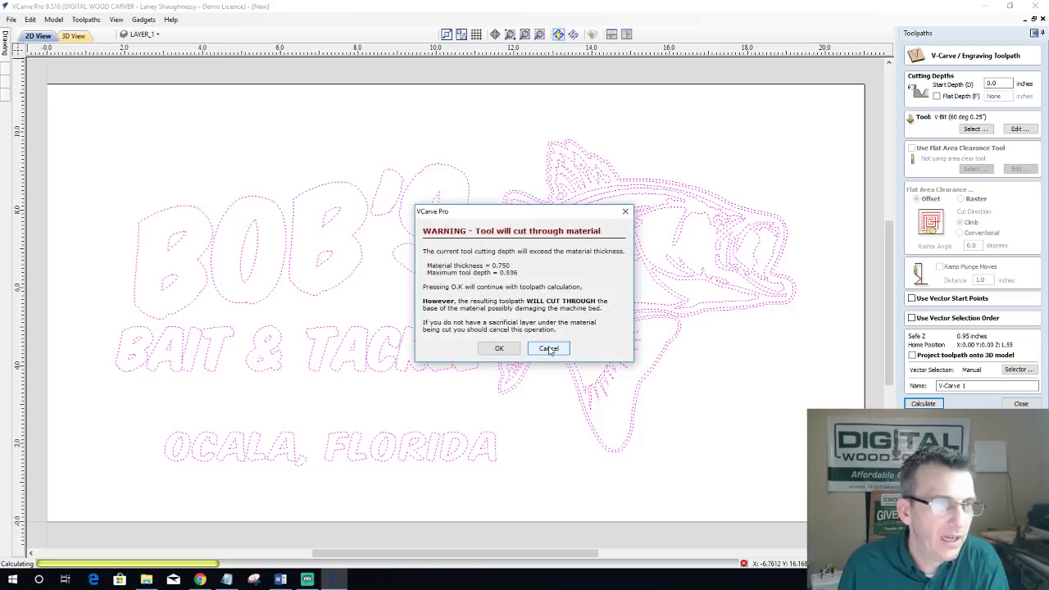
left_click(549, 350)
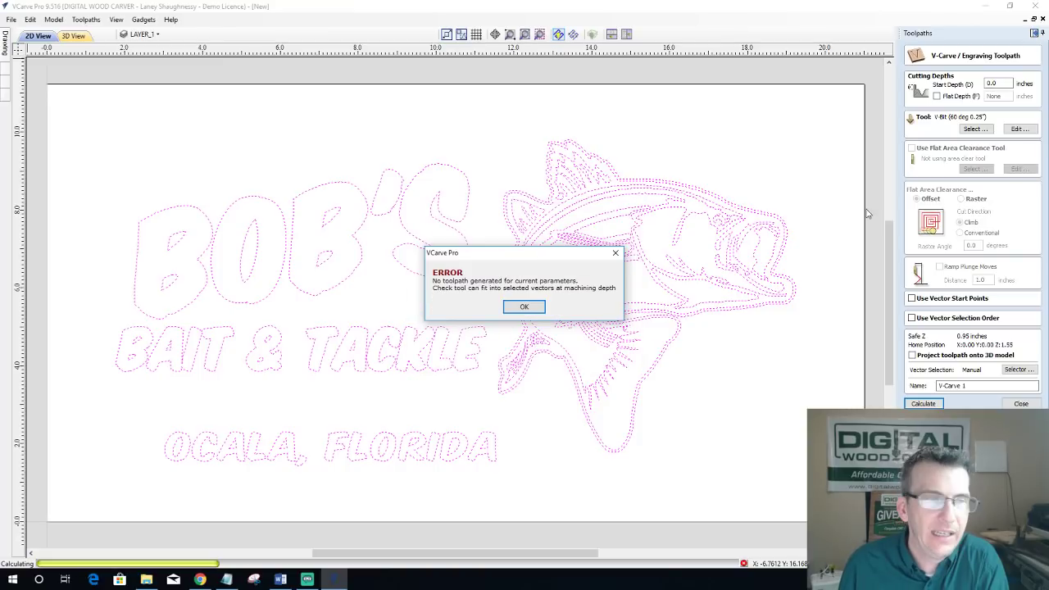
left_click(524, 307)
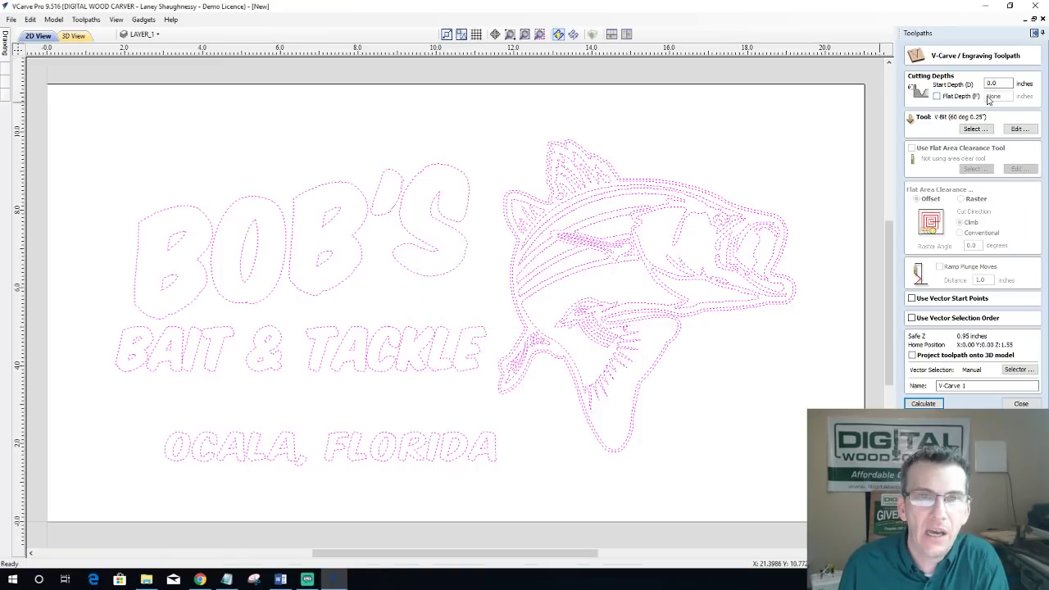
left_click(936, 95)
left_click_drag(987, 96, 1021, 97)
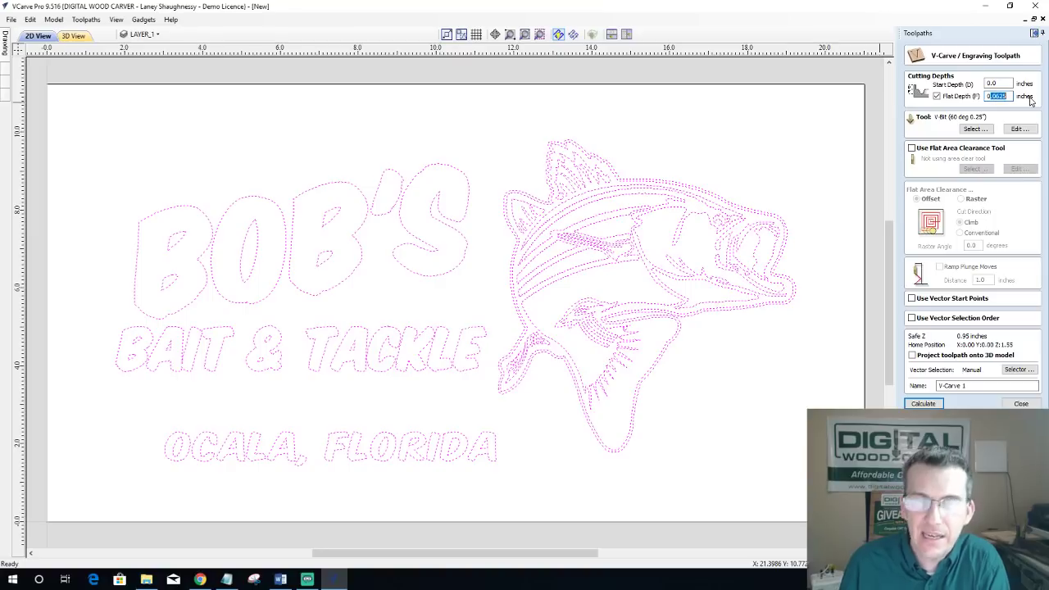
type("0.125")
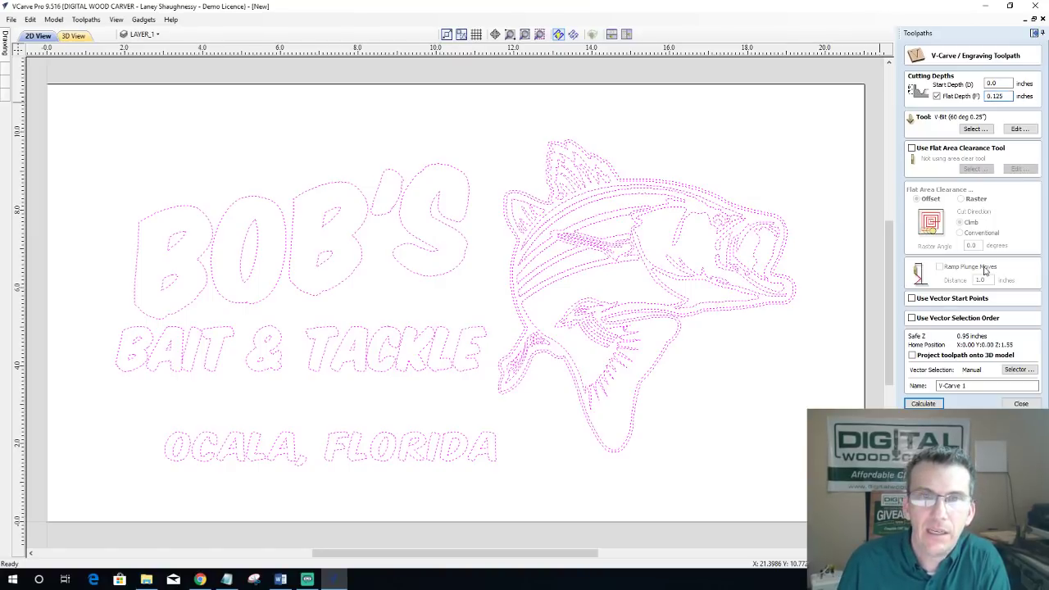
left_click(924, 403)
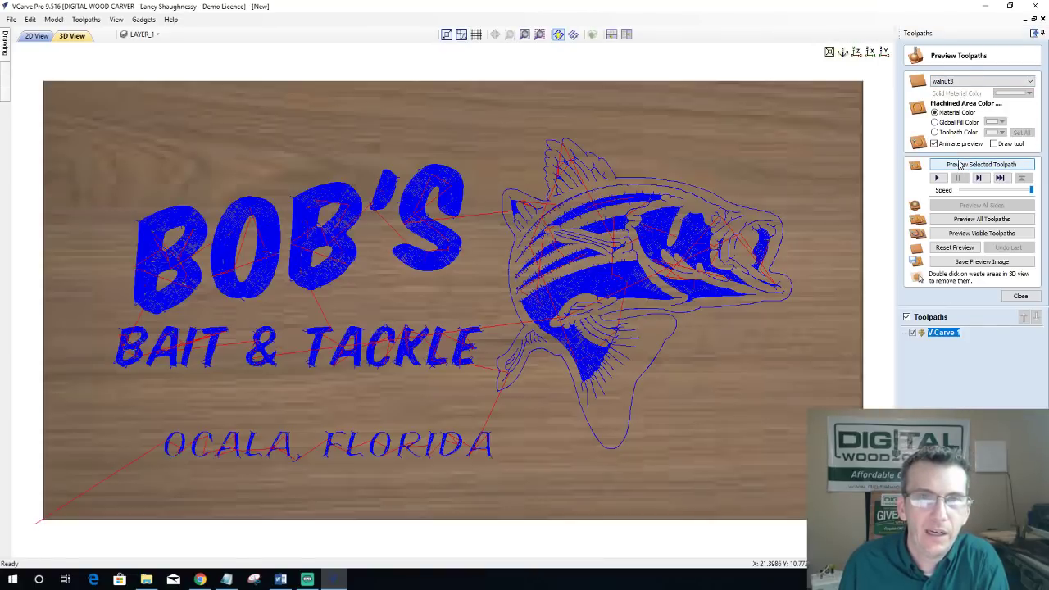
Step: Preview the V-carve toolpath with Maple chosen as the material
left_click(967, 82)
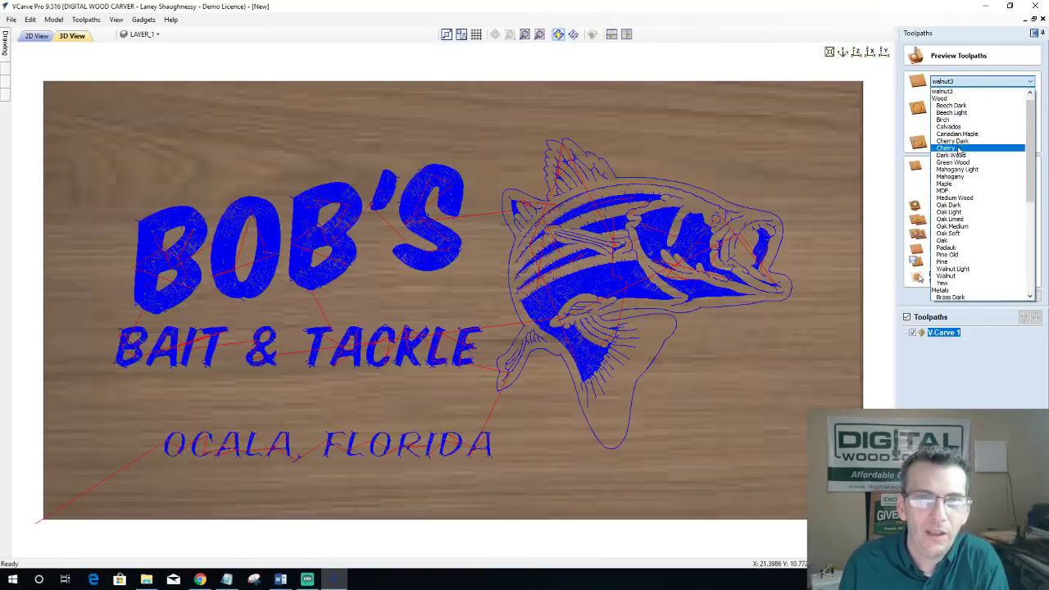
left_click(946, 183)
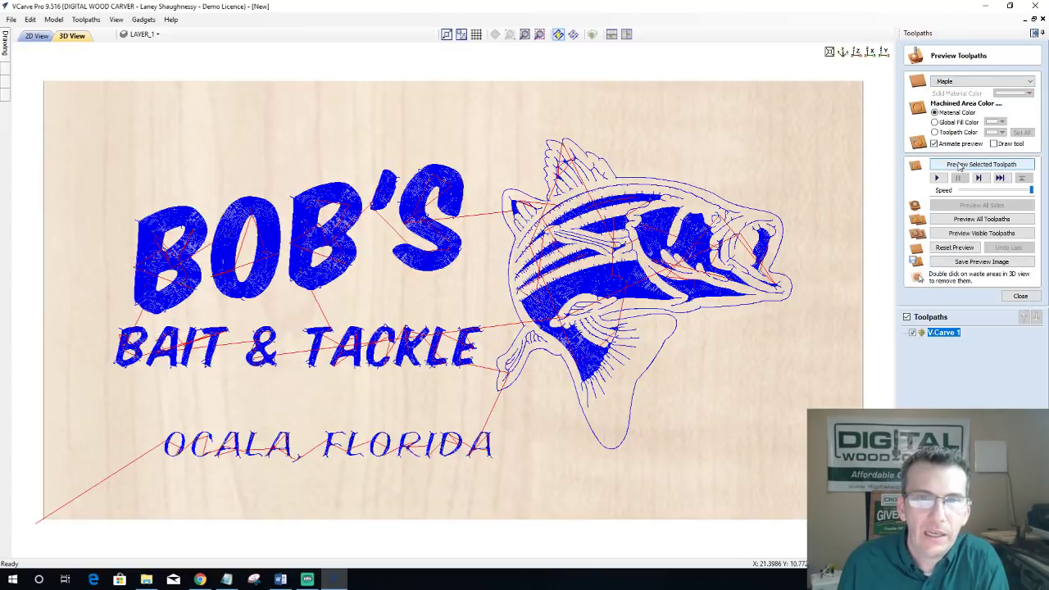
left_click(958, 165)
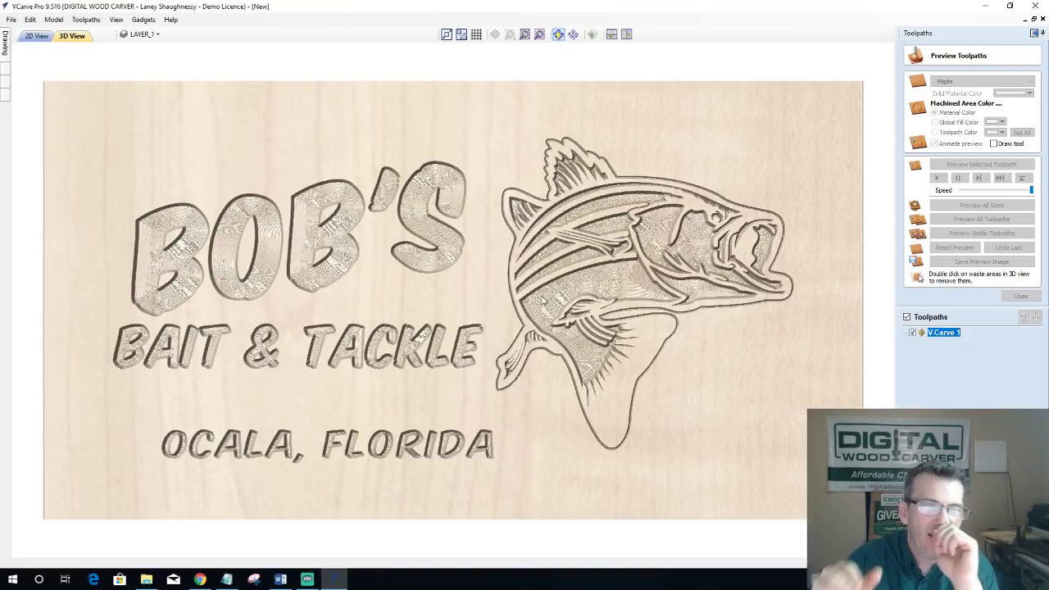
scroll(483, 289, "down", 2)
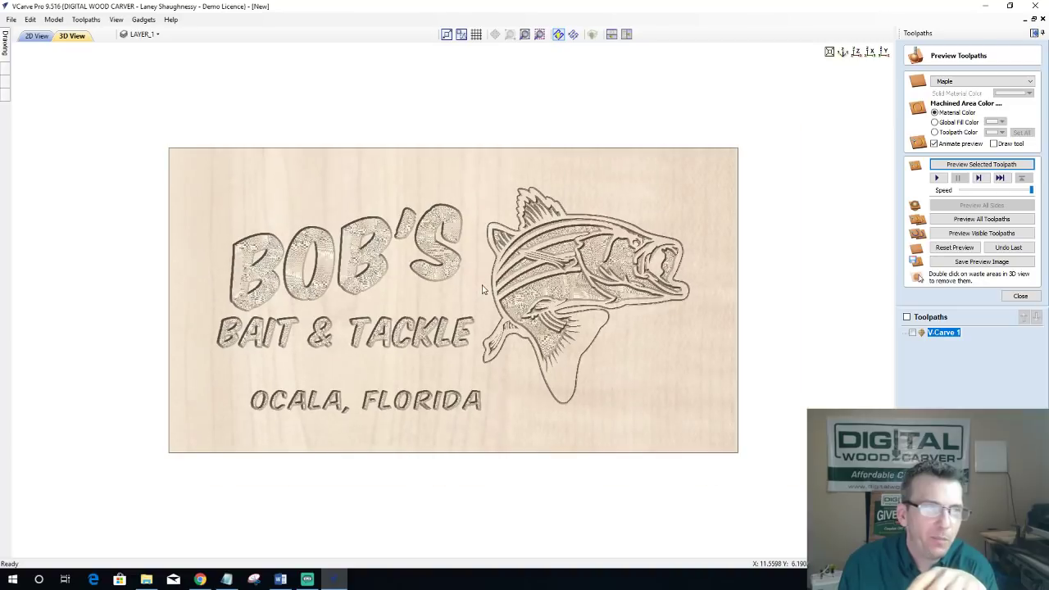
scroll(483, 289, "down", 2)
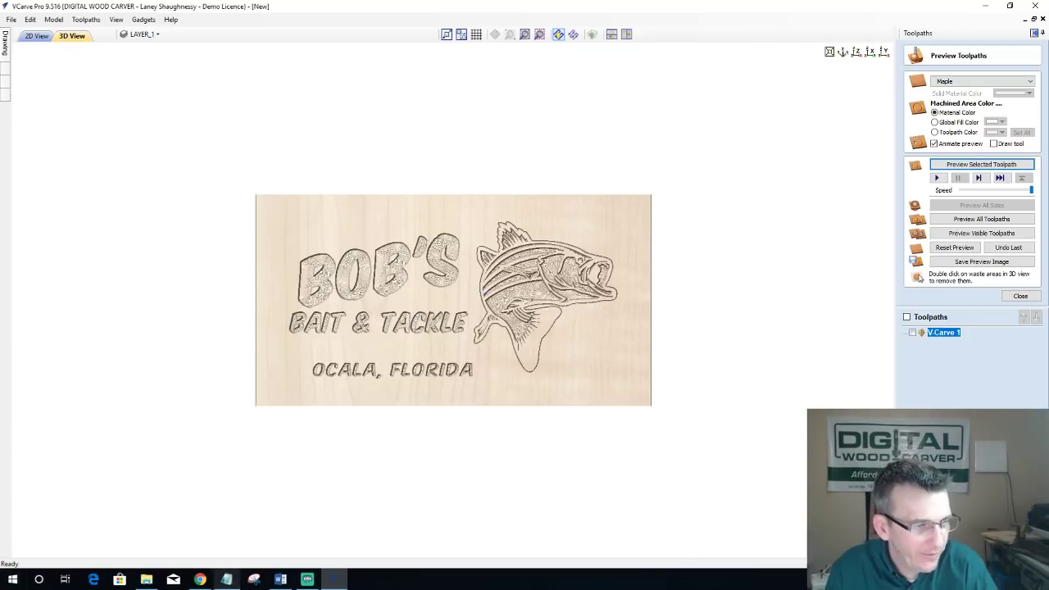
left_click(200, 580)
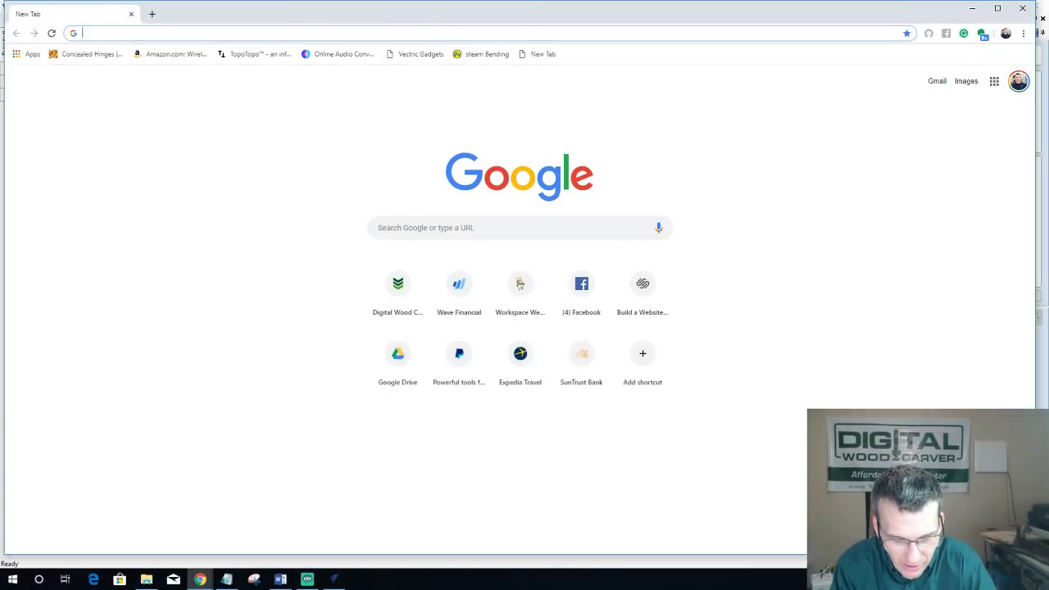
Step: Search Google for 'kitchen wall', correcting the mistyped 'bkitchen' query
type("bkitc")
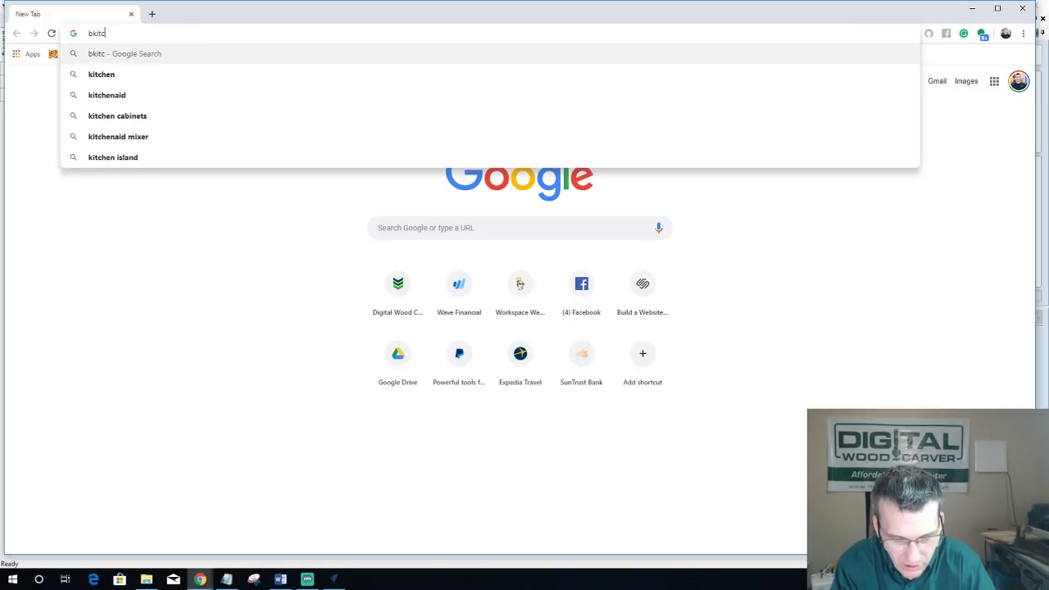
type("hen wall")
key("Return")
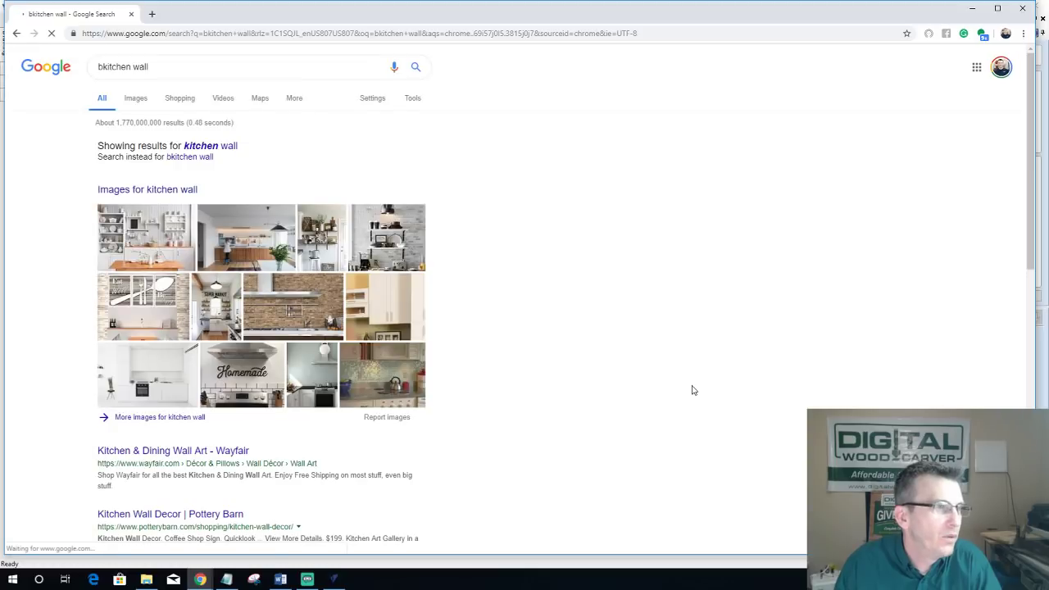
left_click(99, 67)
double_click(99, 67)
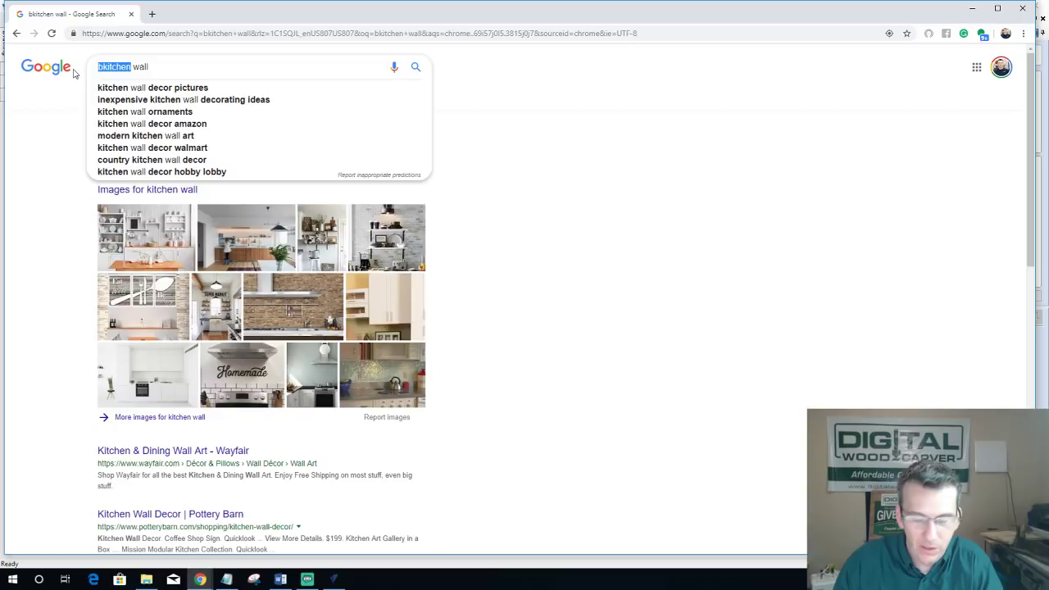
left_click(99, 67)
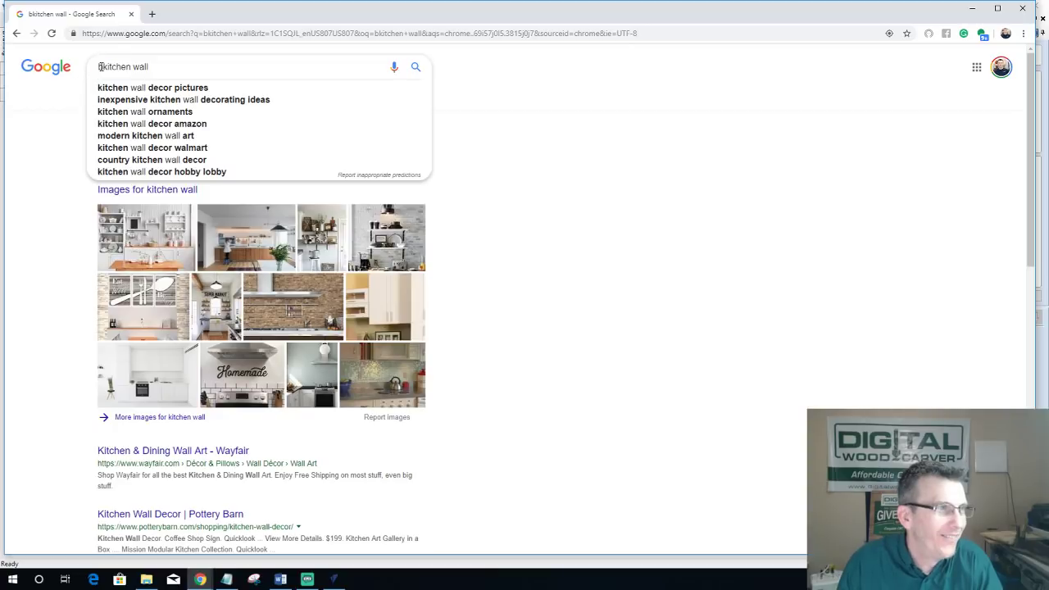
key("BackSpace")
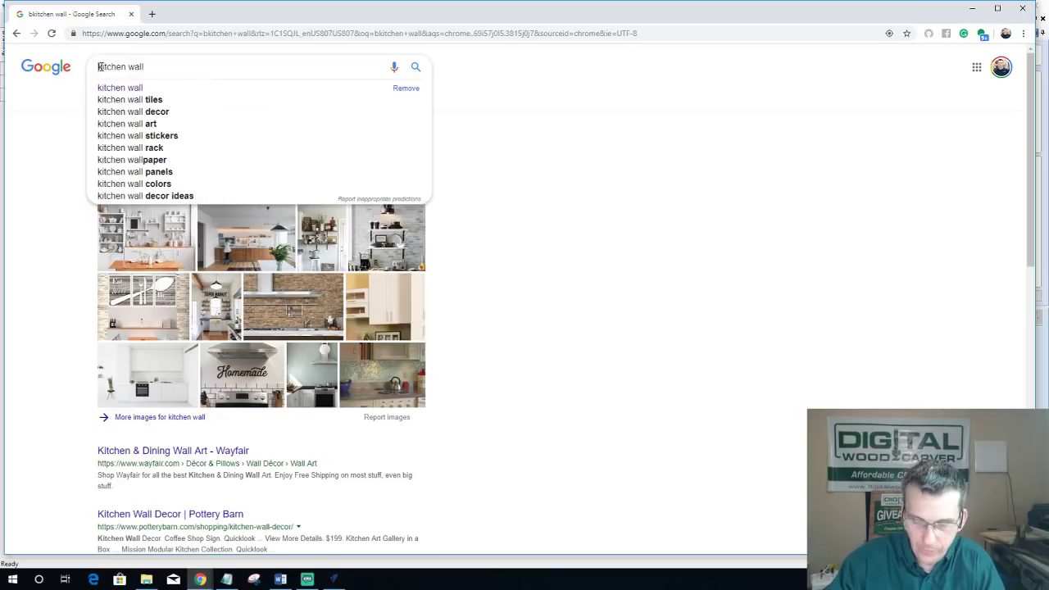
key("Return")
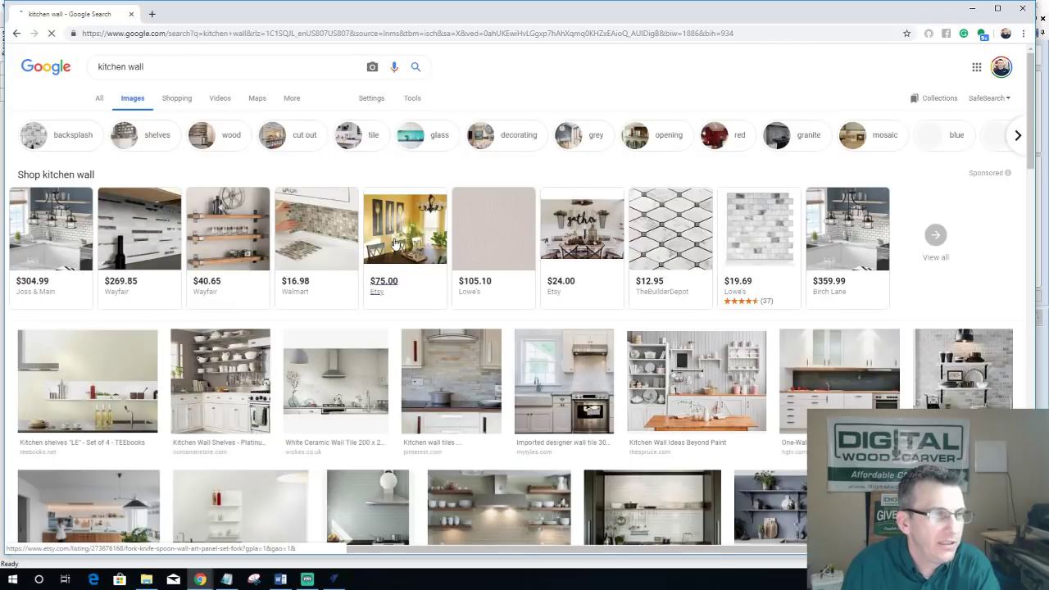
Step: Save a kitchen shelves image from the results as a jpg and close Chrome
scroll(415, 341, "down", 1)
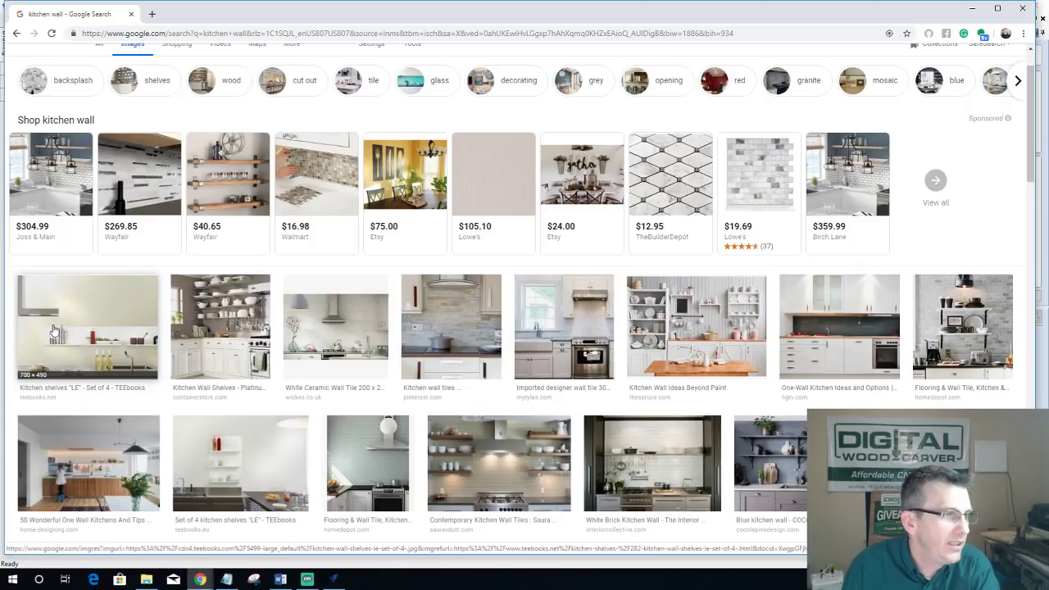
left_click(50, 348)
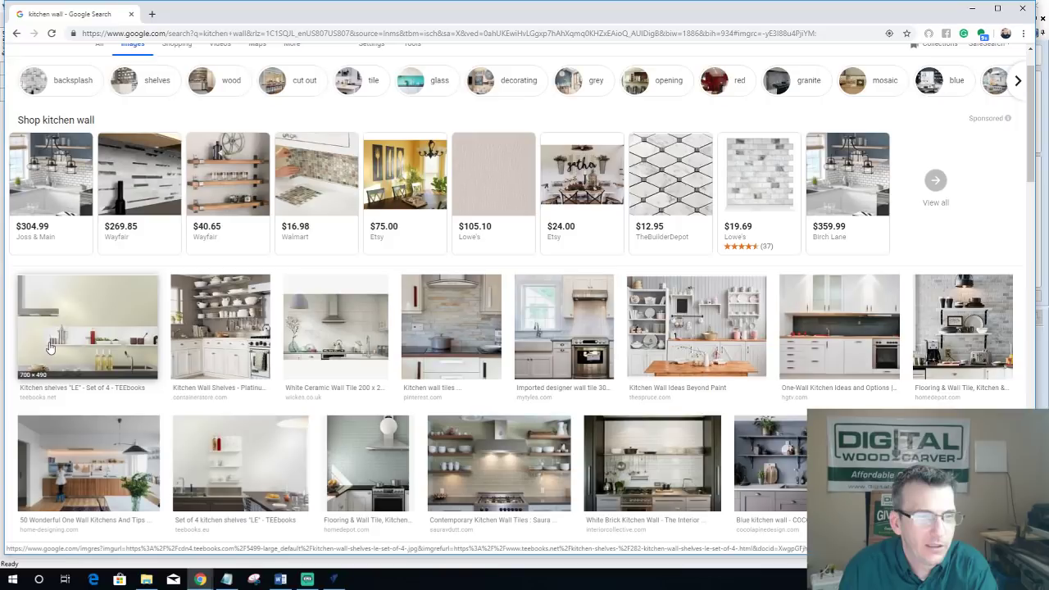
left_click(49, 348)
right_click(348, 304)
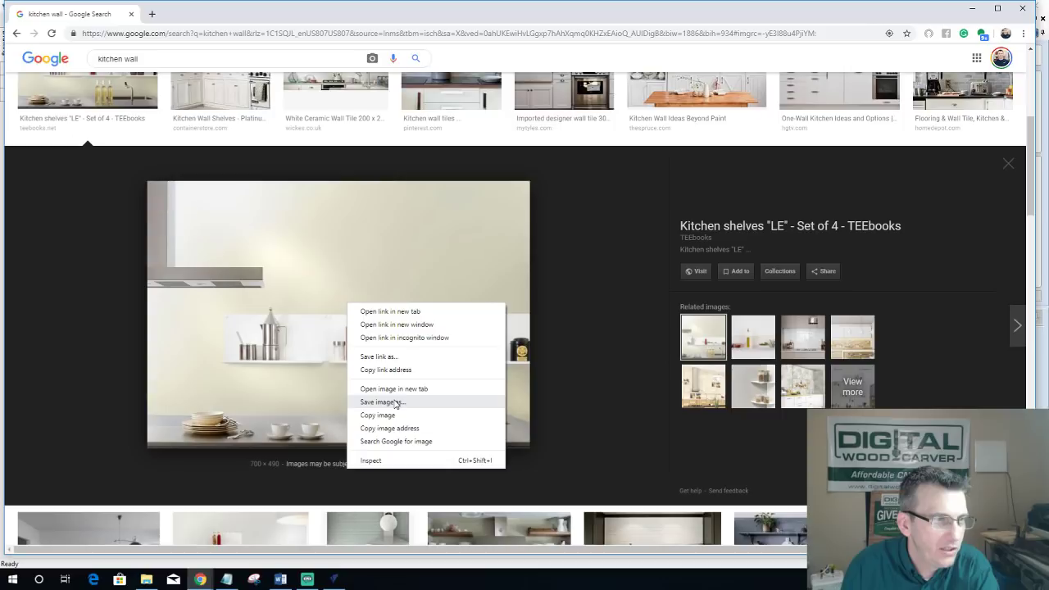
key("Escape")
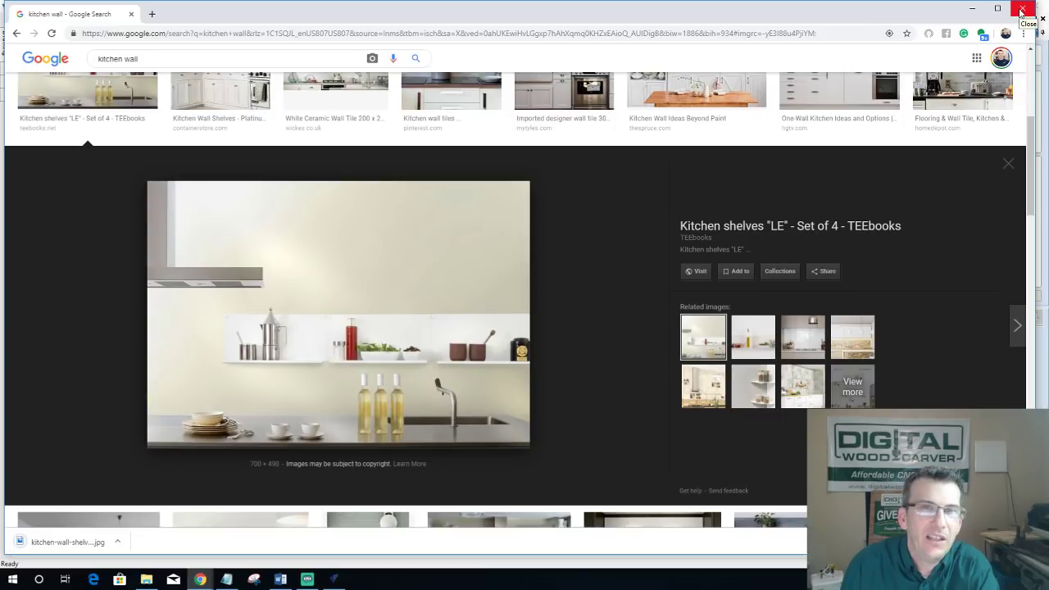
left_click(1021, 10)
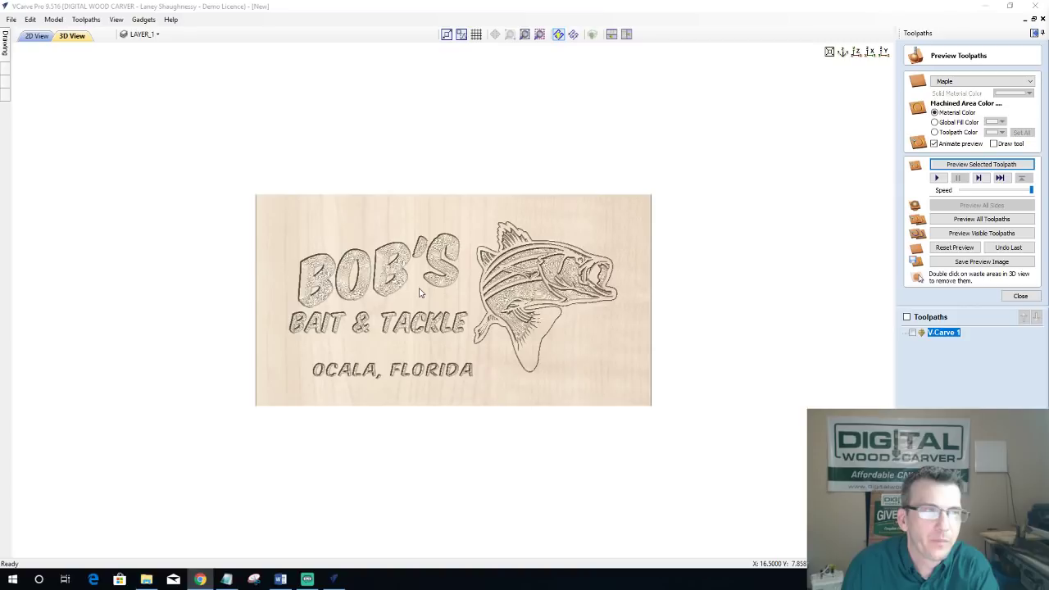
Step: In Program Options, set Shaded Background Style to Image and select the Image File Path row
key("alt+e")
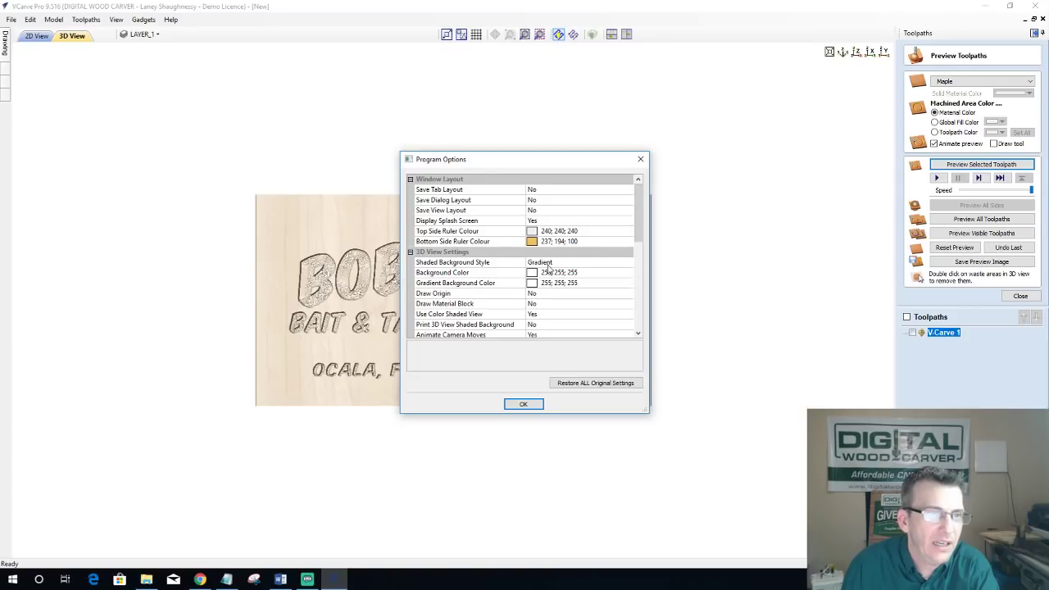
left_click(627, 264)
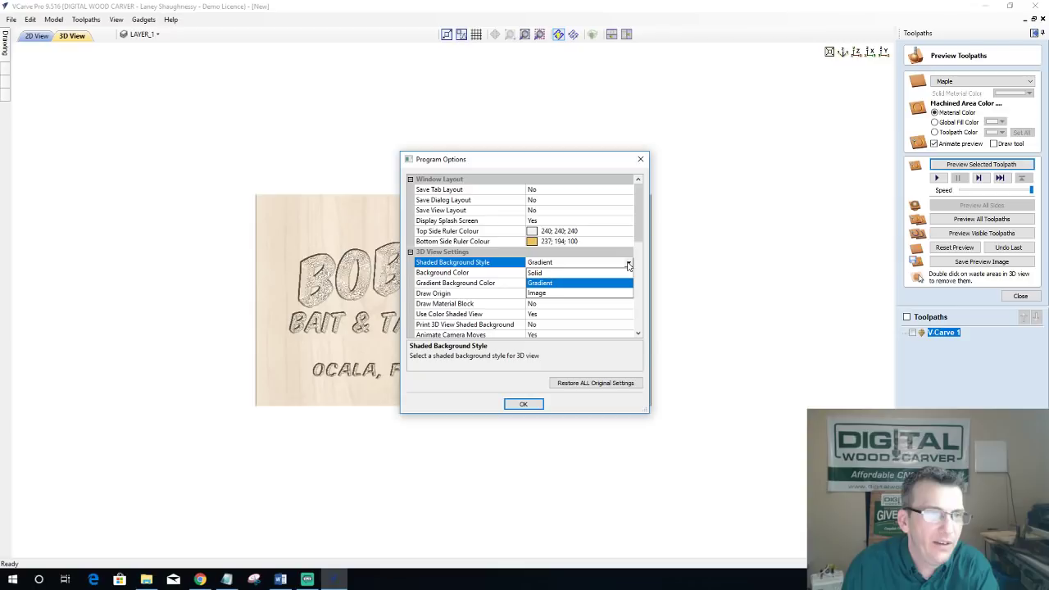
left_click(545, 293)
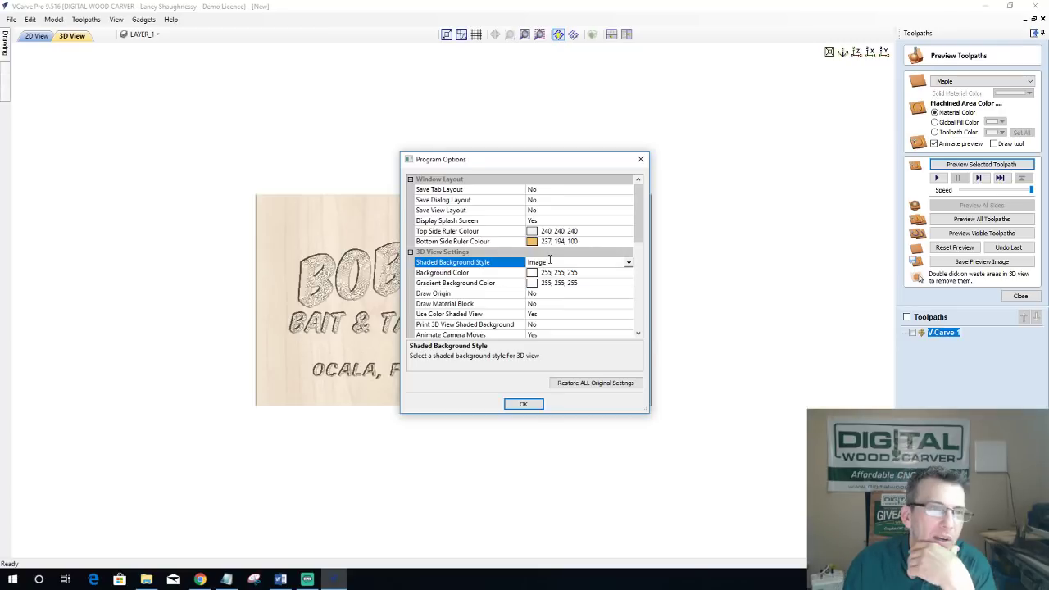
scroll(582, 316, "down", 2)
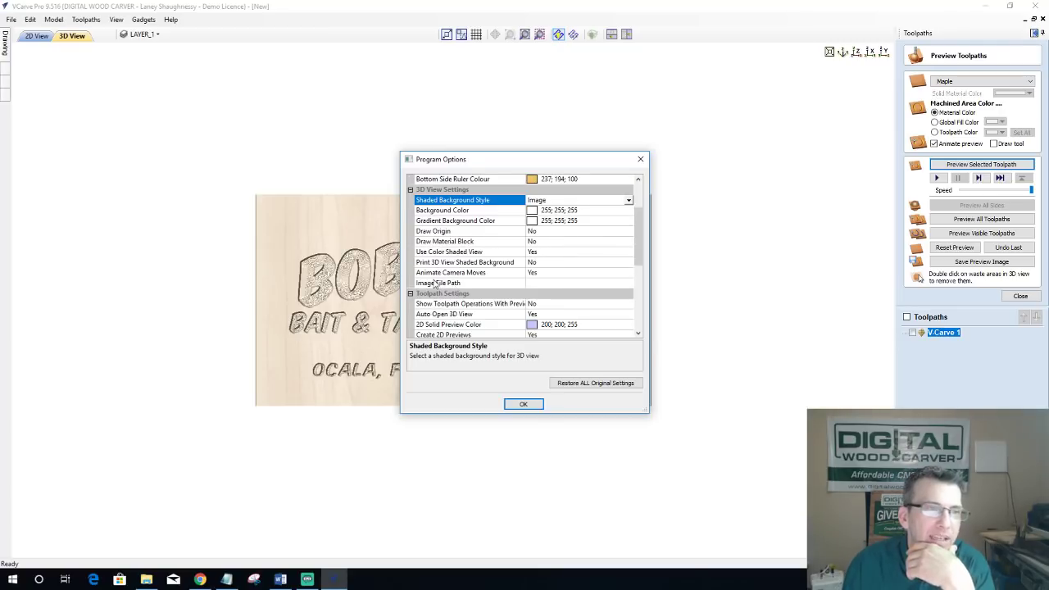
left_click(543, 284)
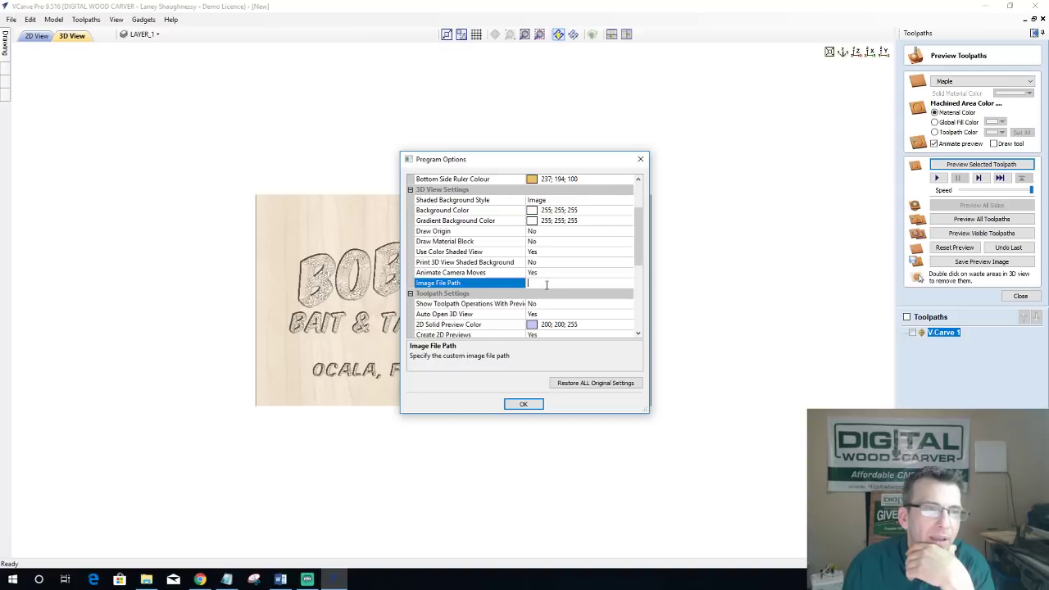
left_click(147, 579)
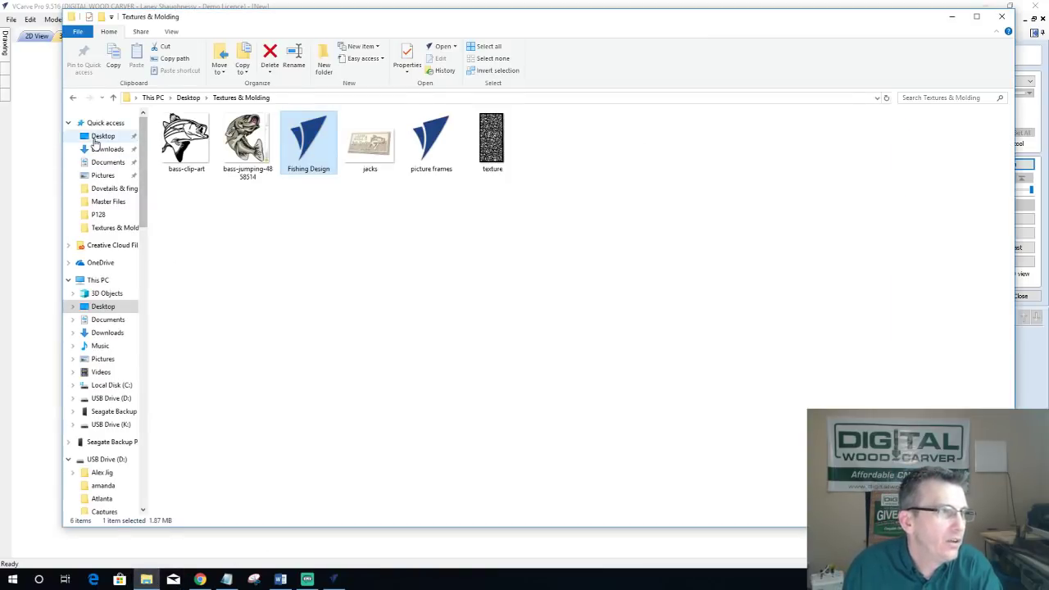
Step: Open Properties of the kitchen-wall-shelves image on the Desktop
left_click(98, 137)
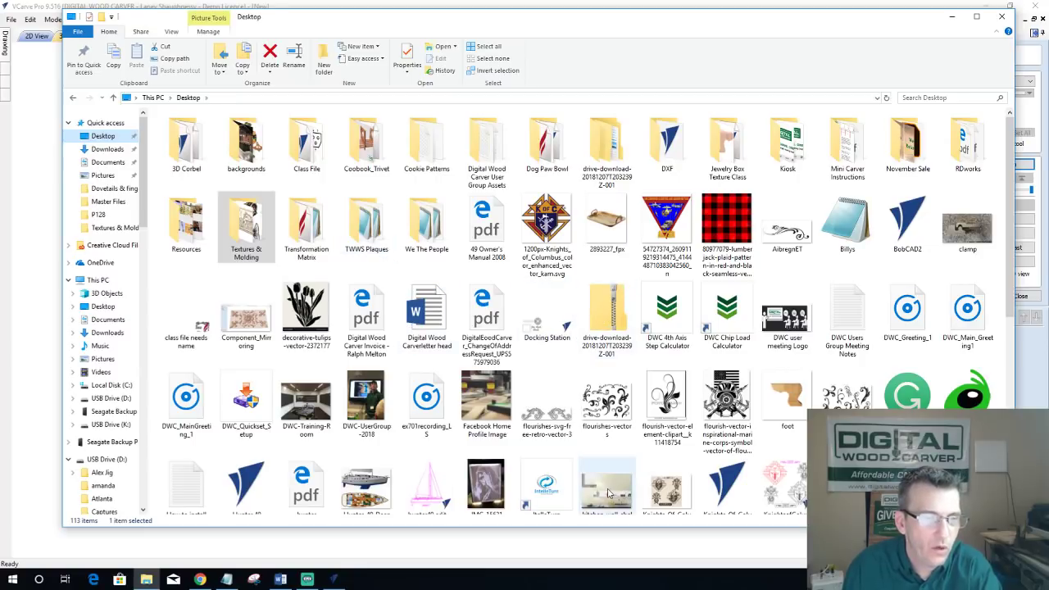
scroll(608, 492, "down", 4)
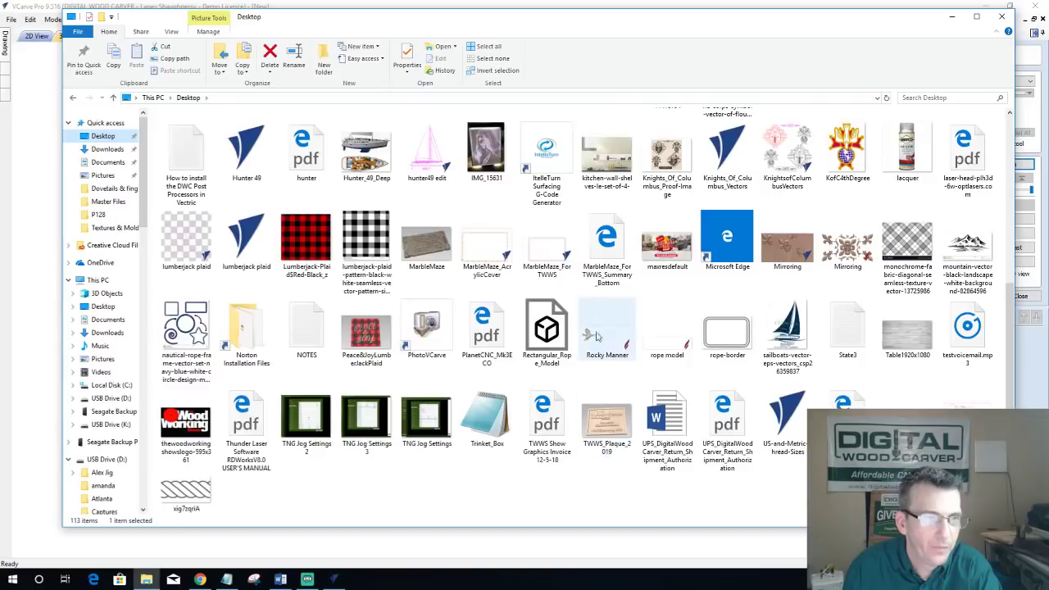
left_click(604, 174)
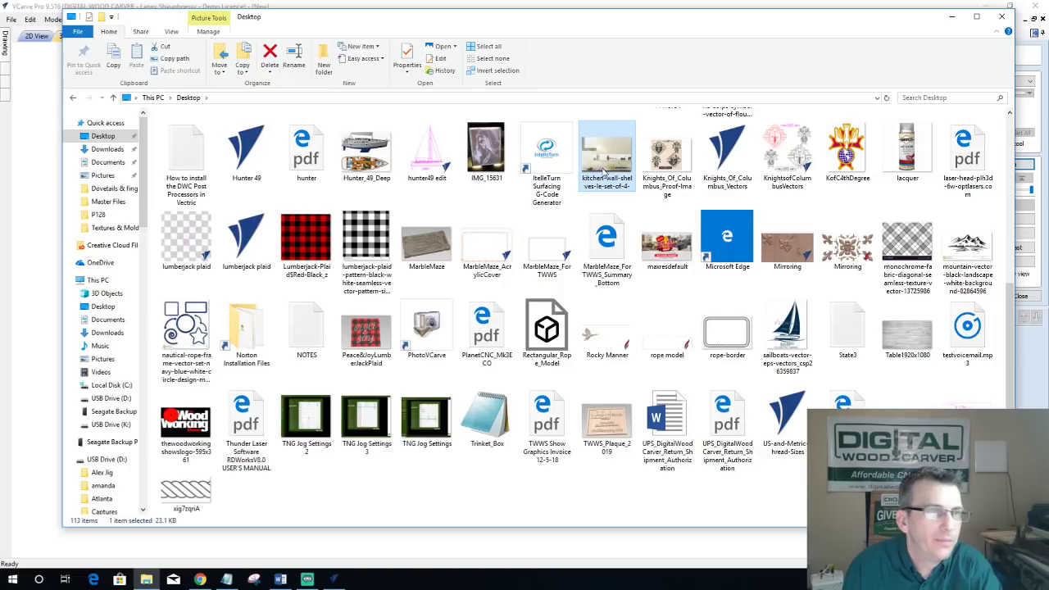
right_click(604, 172)
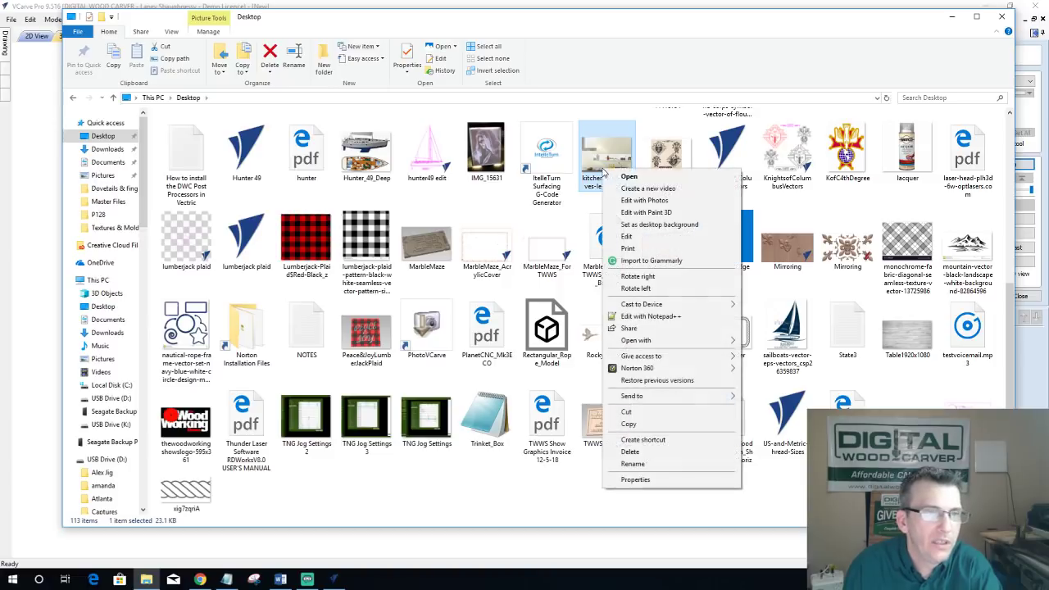
left_click(635, 480)
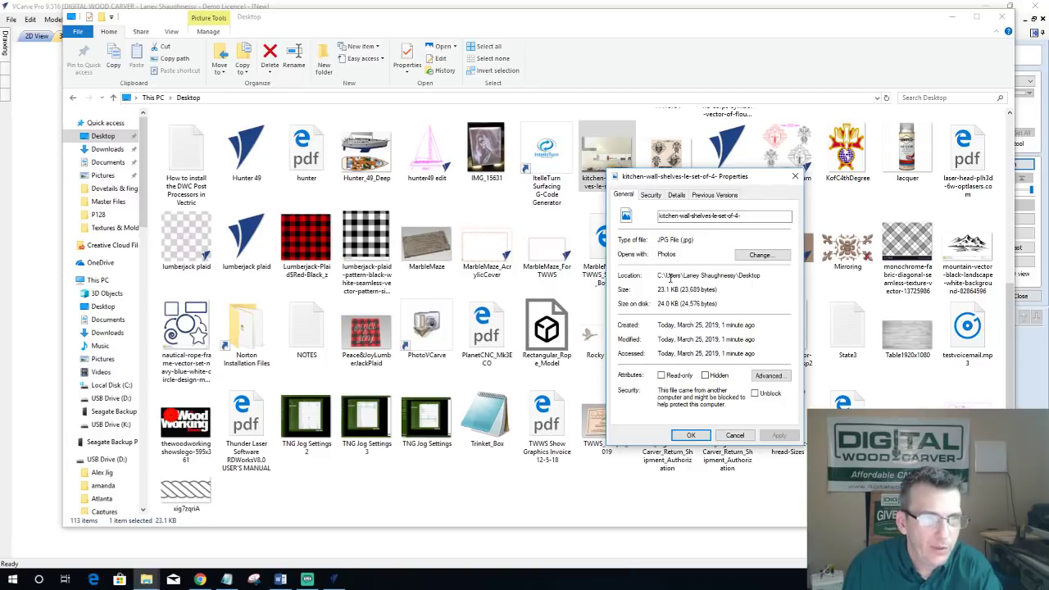
Step: Copy the image's Location path and paste it into the name field
left_click_drag(659, 276, 760, 279)
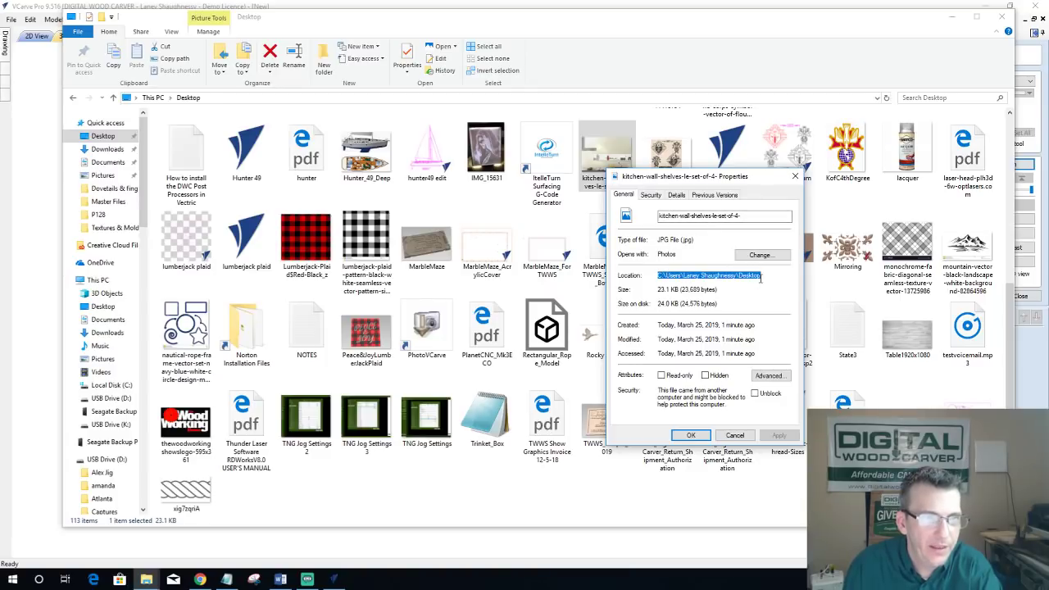
right_click(743, 277)
left_click(768, 312)
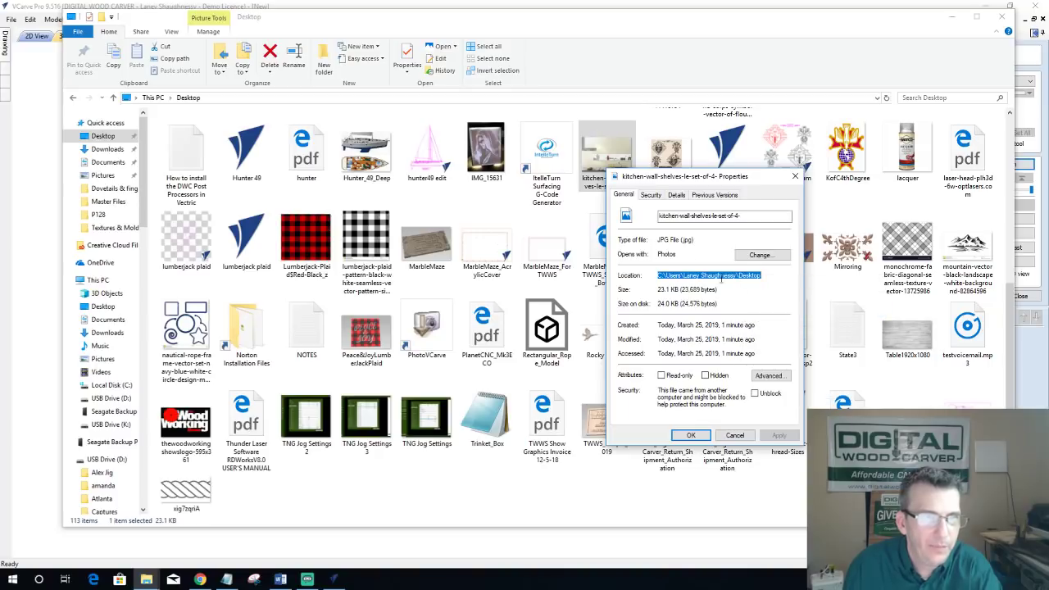
left_click(660, 217)
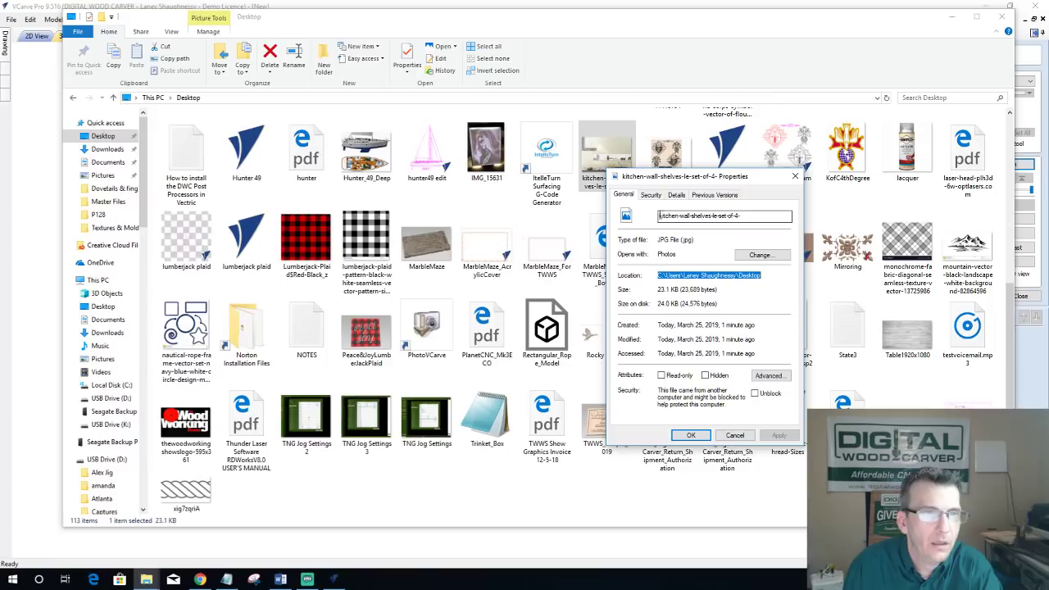
right_click(661, 219)
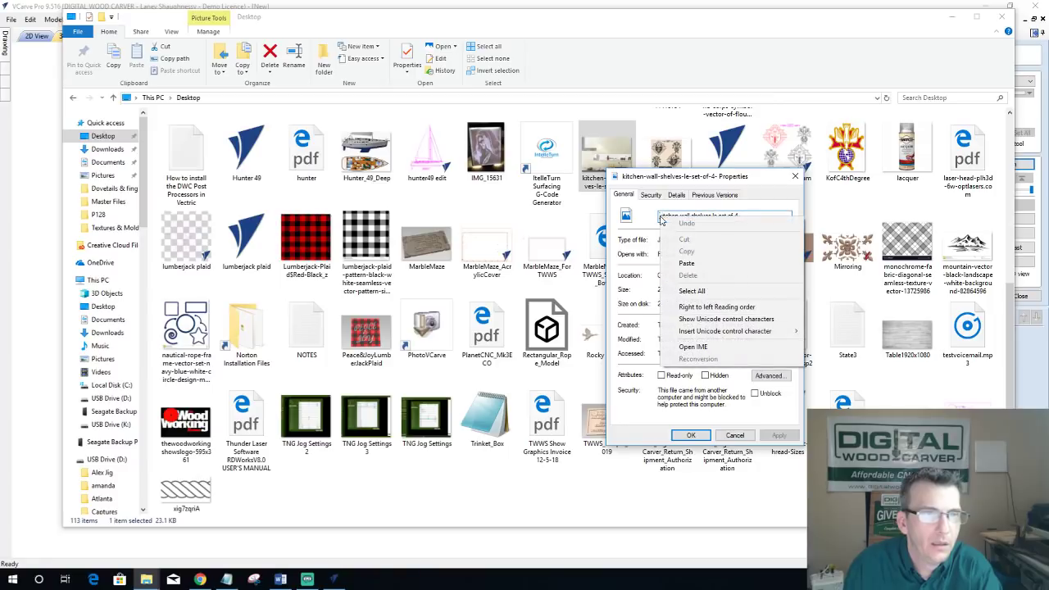
left_click(686, 263)
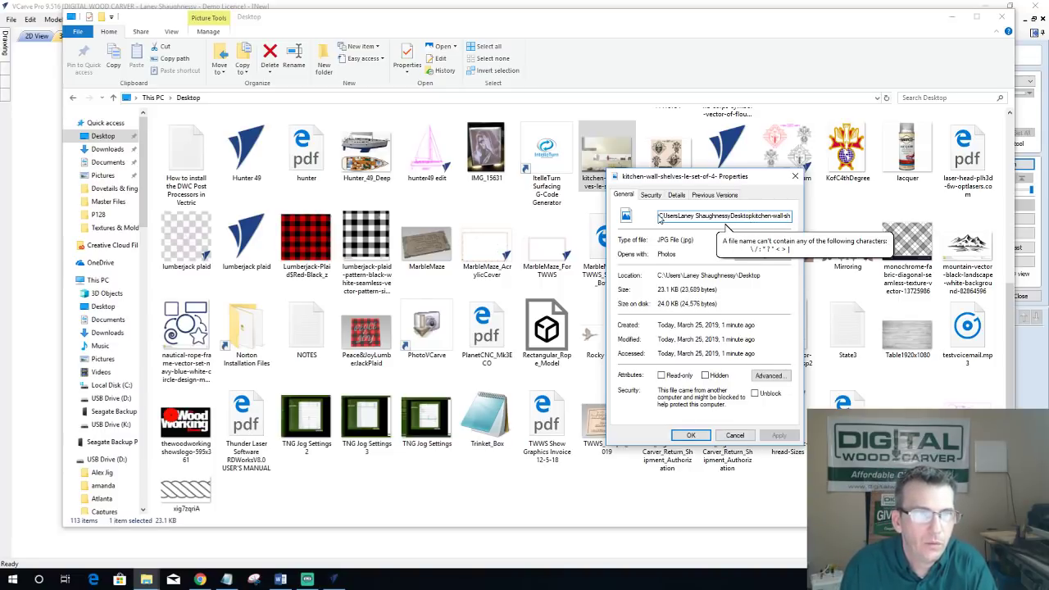
left_click_drag(660, 218, 901, 236)
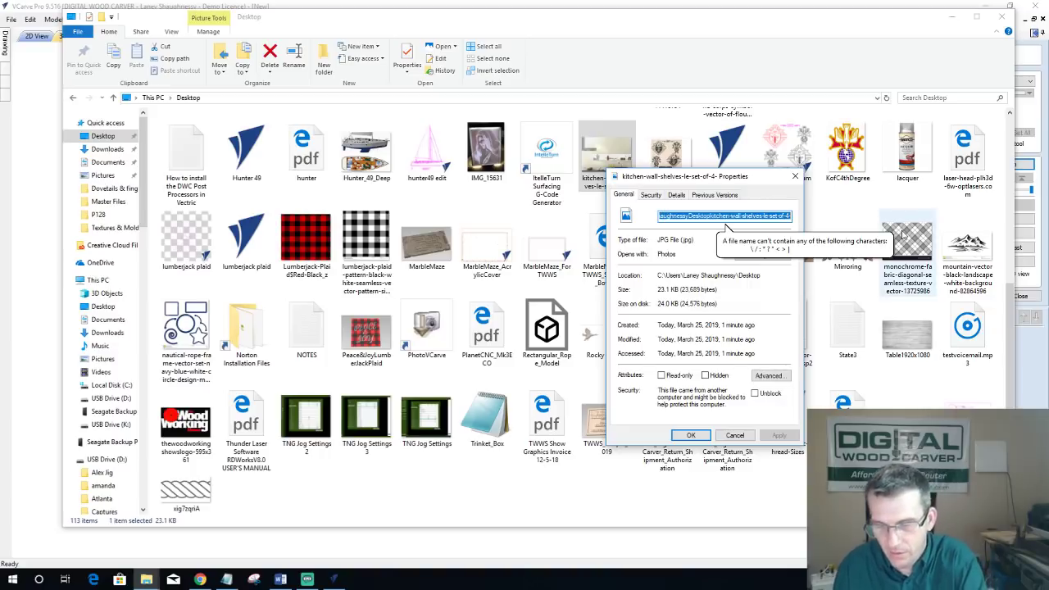
Step: Cancel the Properties dialog and rename the image file to 'Kitchen'
key("BackSpace")
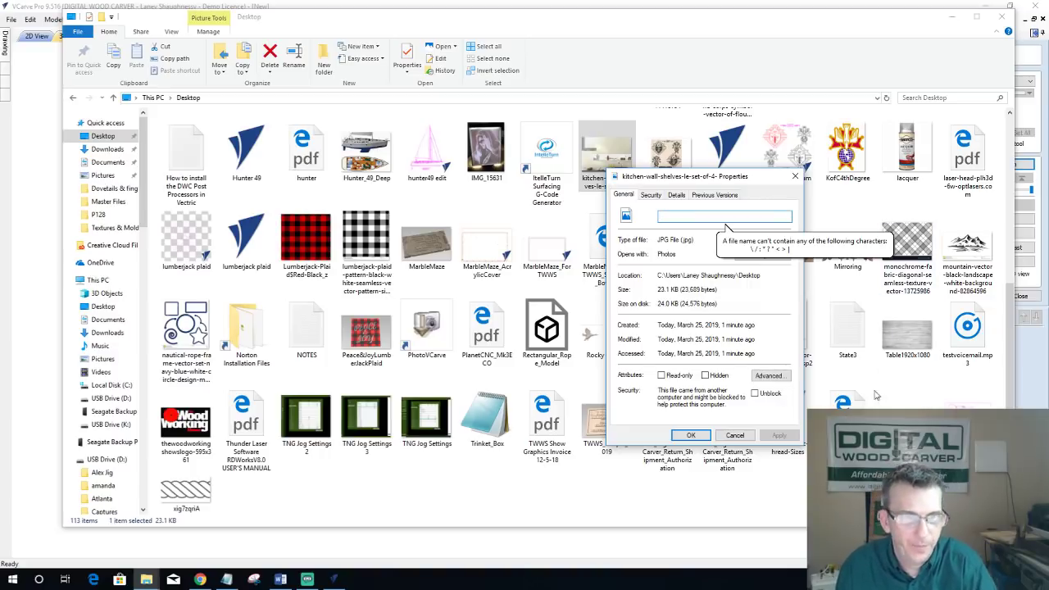
left_click(724, 437)
right_click(601, 183)
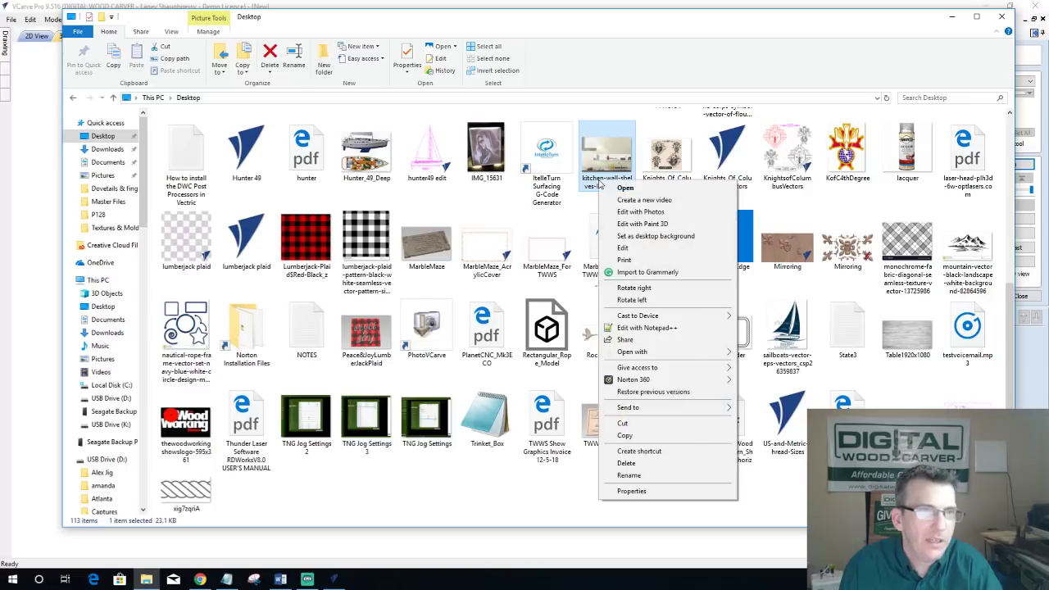
left_click(628, 475)
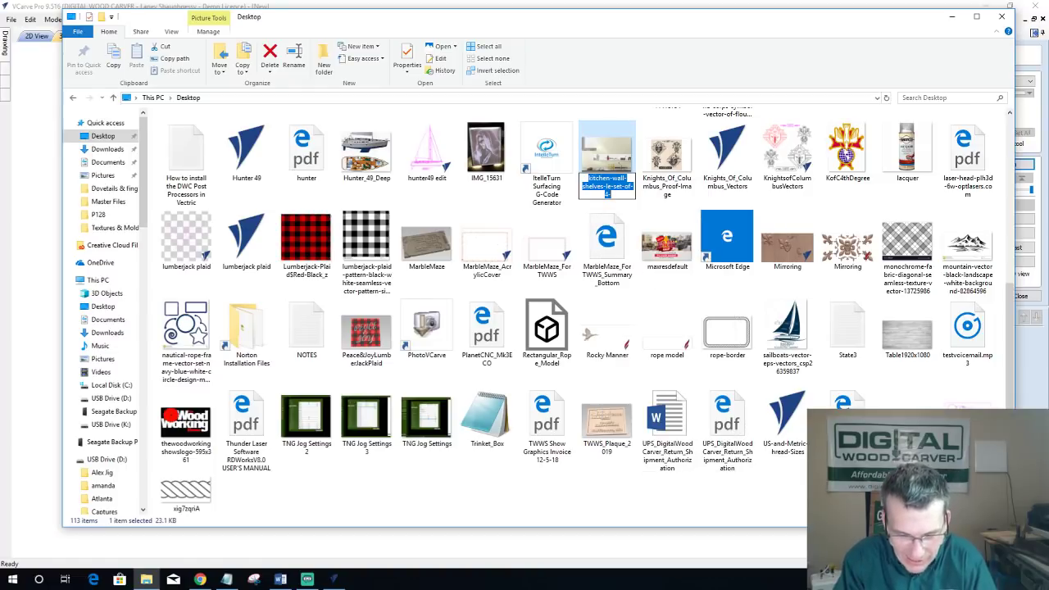
type("Kitchen")
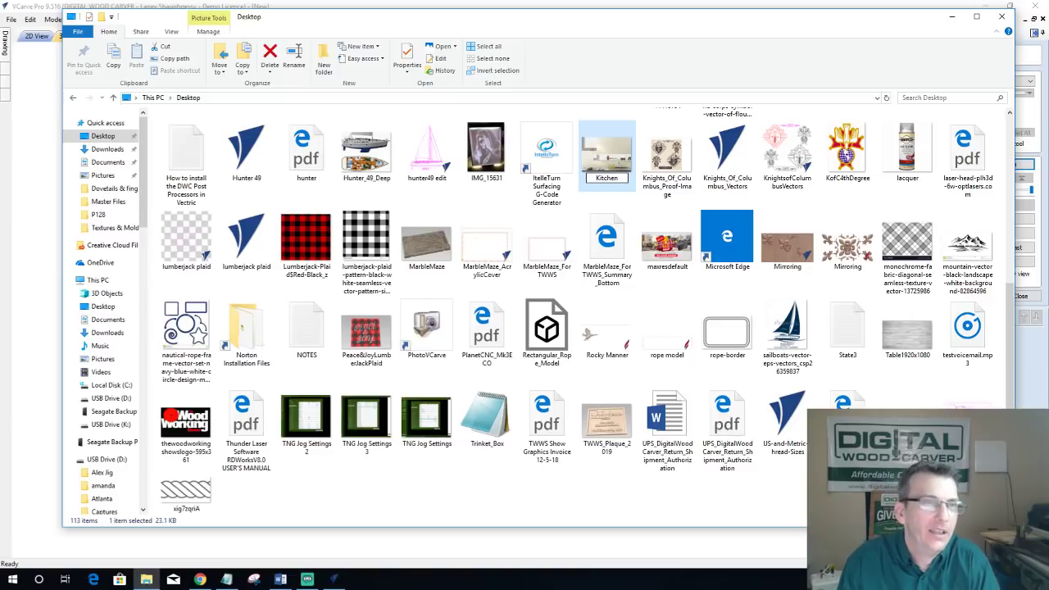
key("Return")
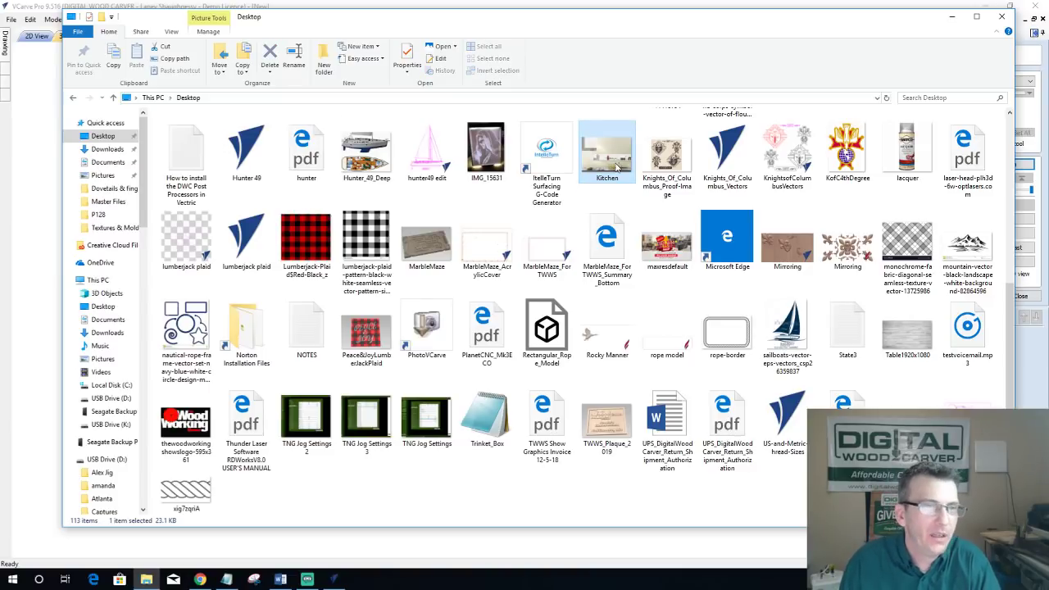
Step: Copy the Kitchen file's Desktop Location path from Properties and close File Explorer
right_click(613, 164)
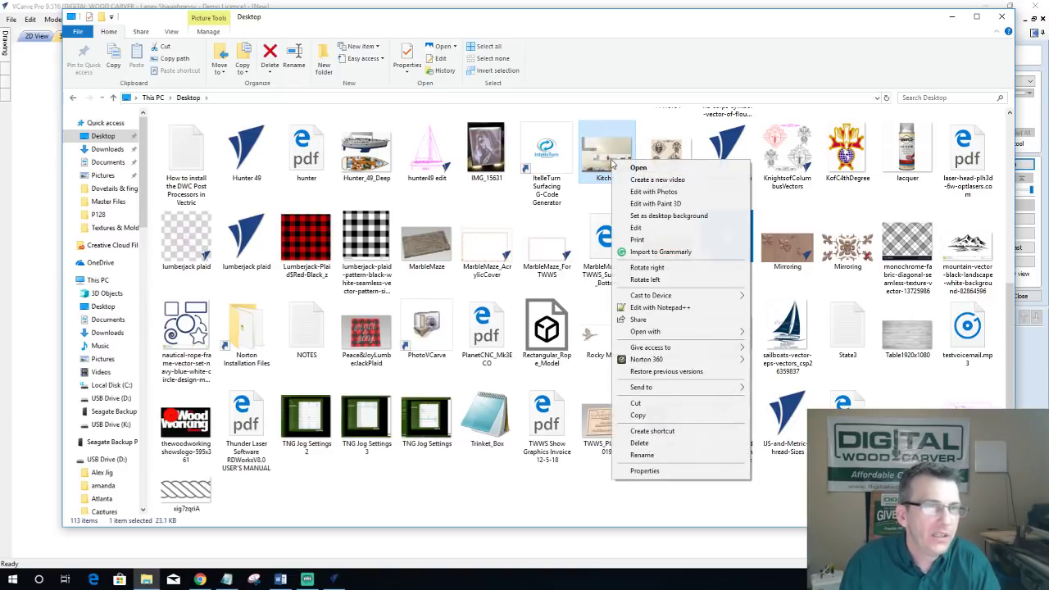
left_click(655, 475)
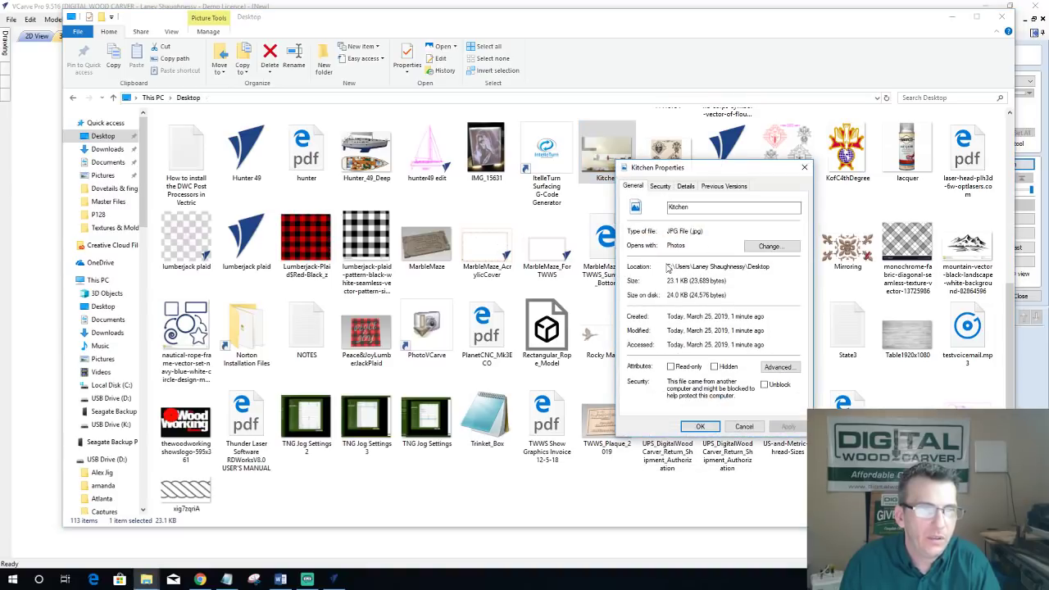
left_click_drag(667, 267, 772, 265)
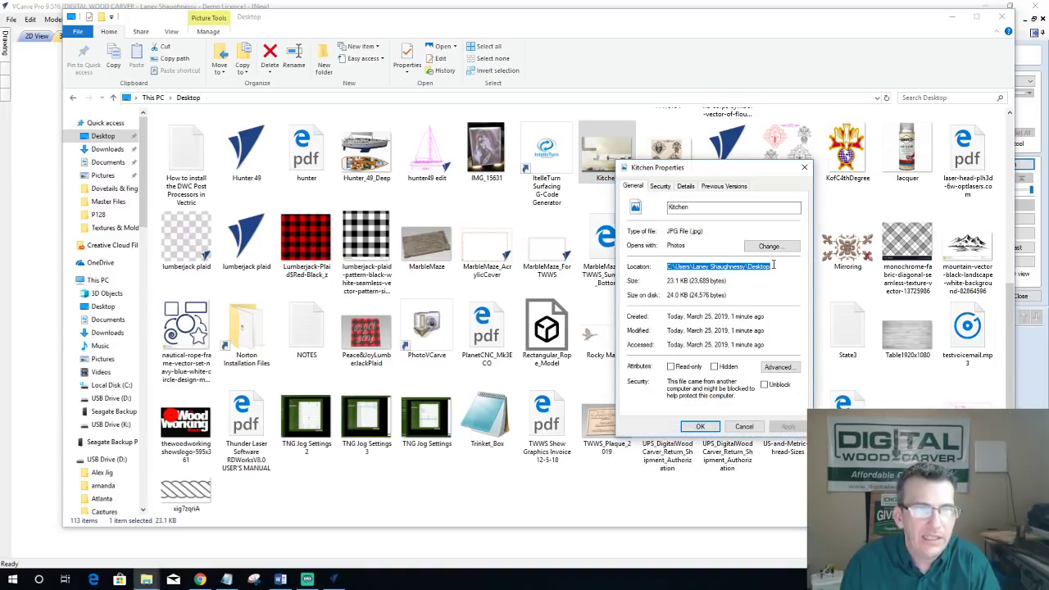
right_click(759, 271)
left_click(784, 303)
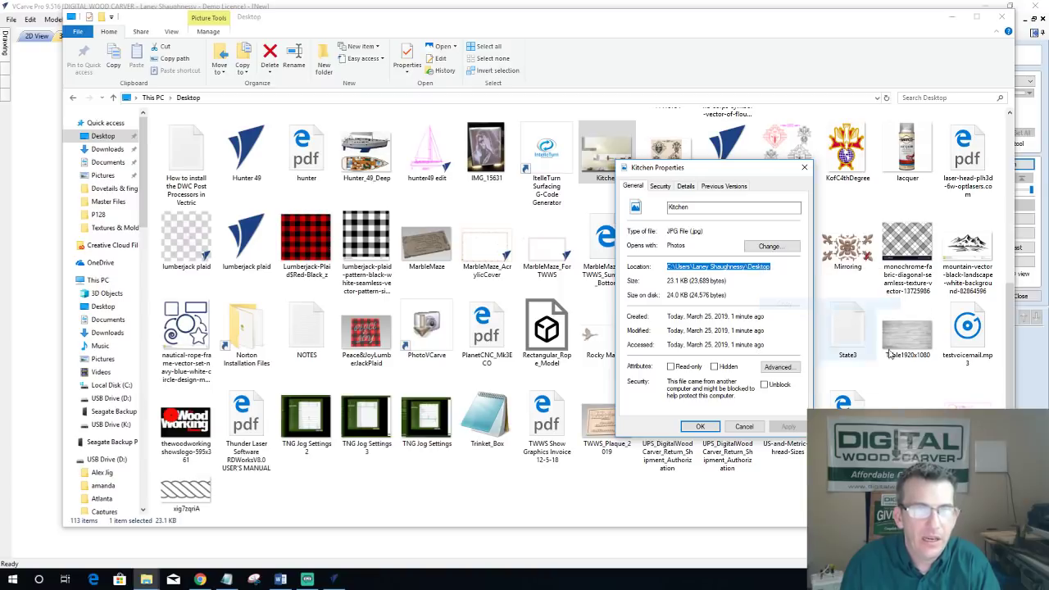
left_click(1010, 17)
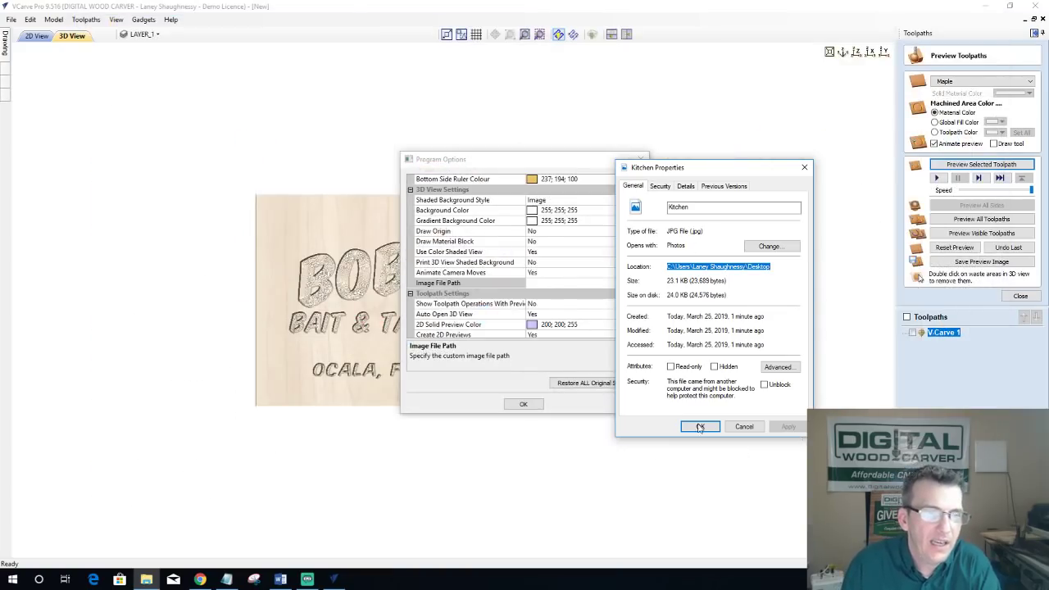
Step: Paste the Desktop path plus '\kitchen' into the Image File Path setting
left_click(744, 427)
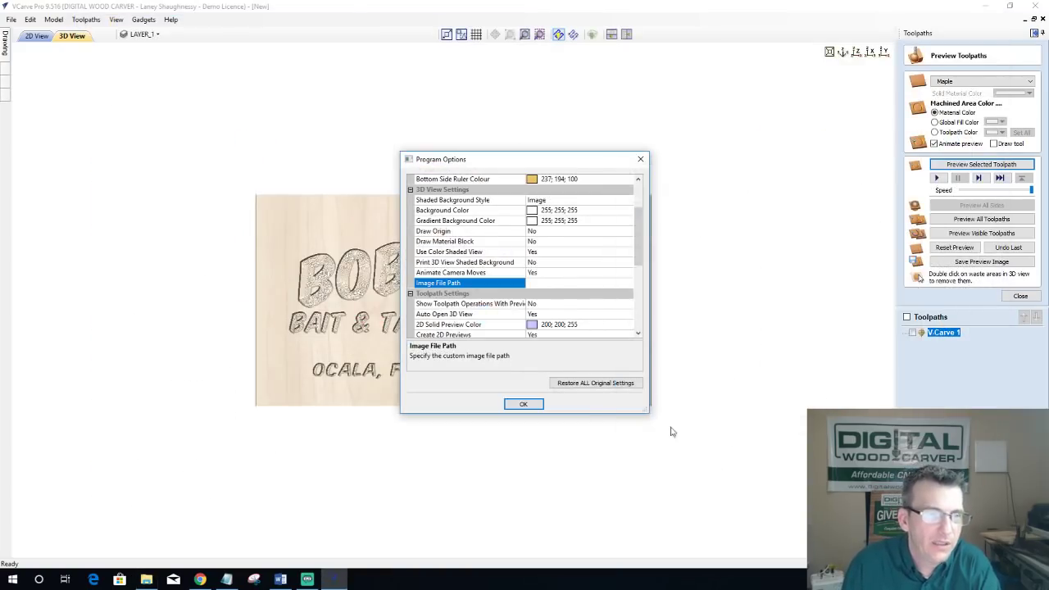
left_click(538, 283)
right_click(536, 283)
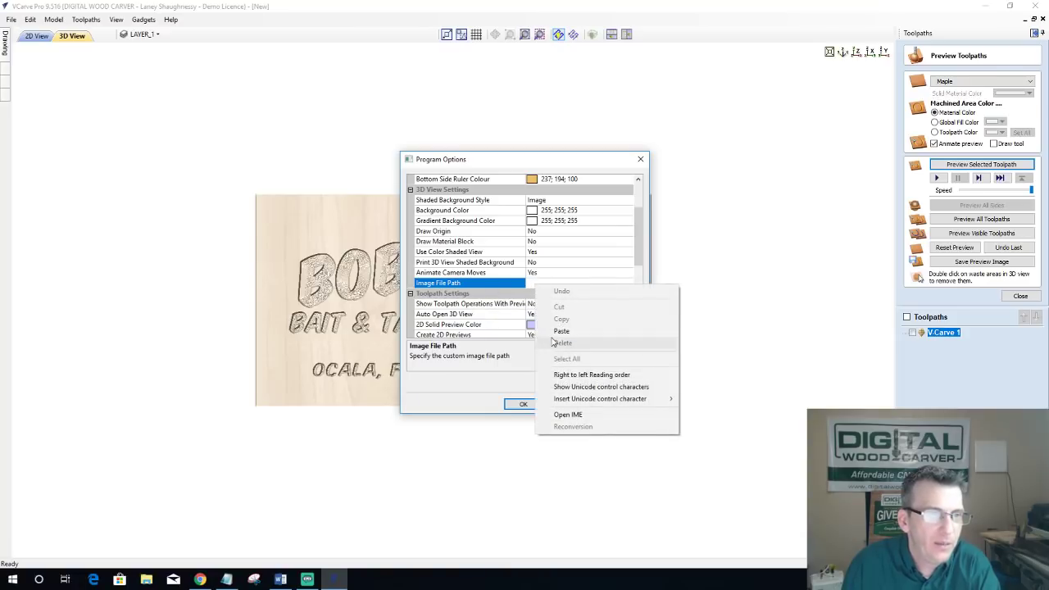
left_click(555, 338)
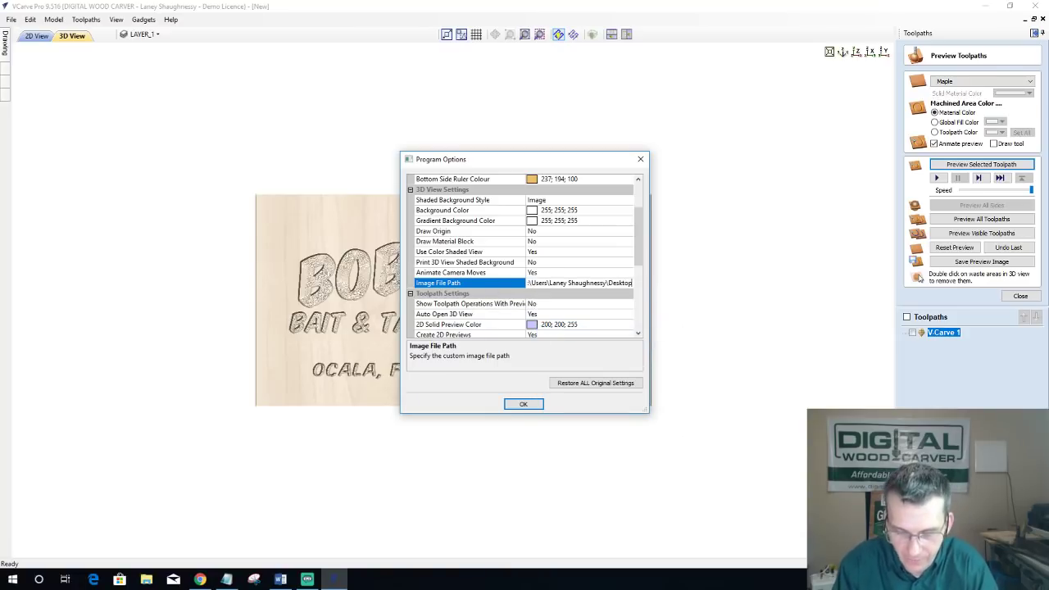
type("\\kitchen")
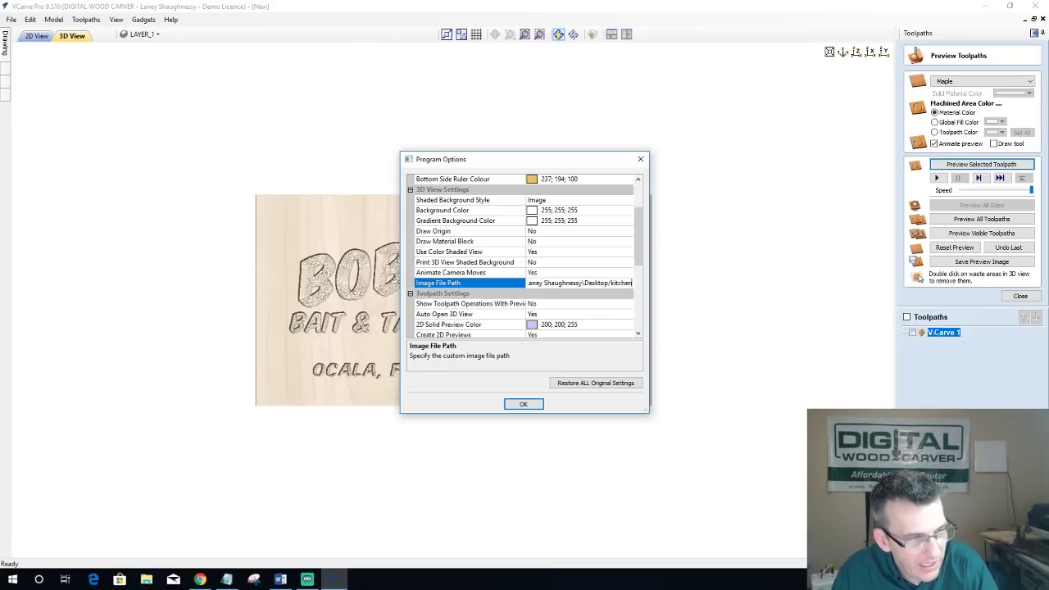
Step: Check the file in Explorer, append '.jpg' to the path, and confirm with OK
left_click(147, 579)
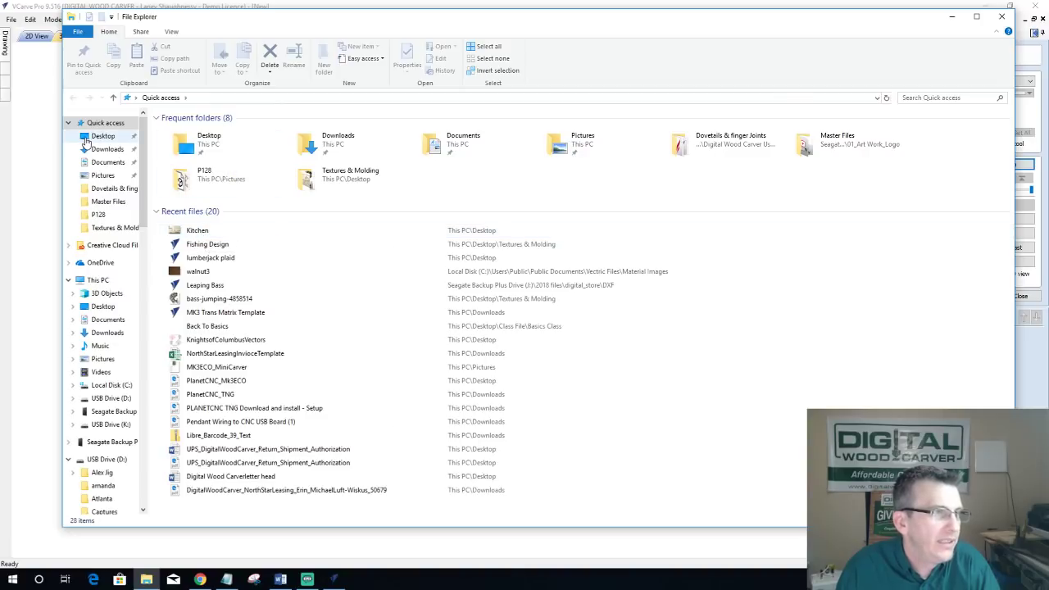
left_click(96, 136)
scroll(656, 438, "down", 5)
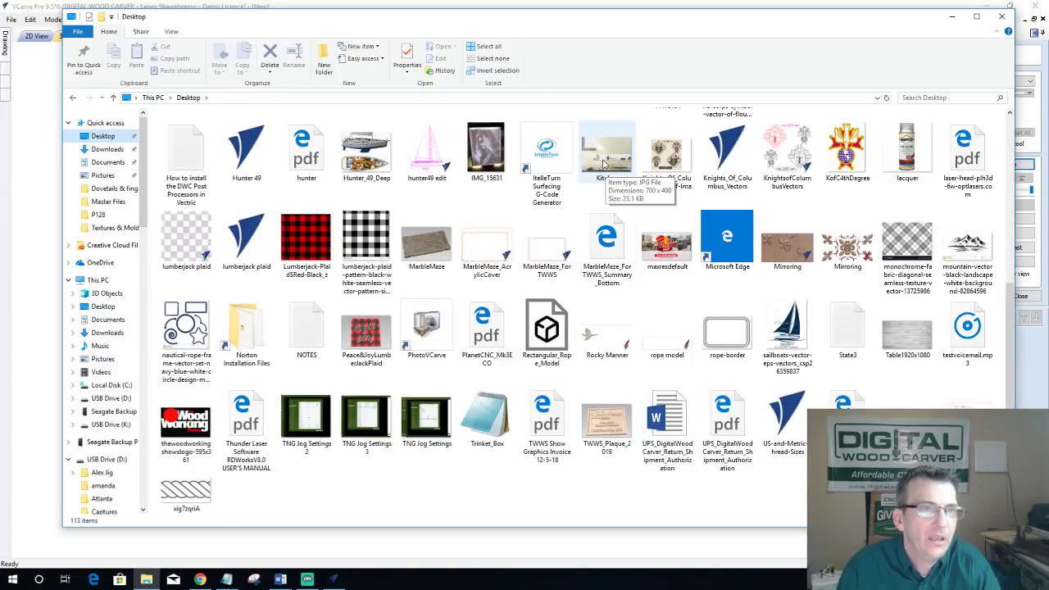
left_click(332, 582)
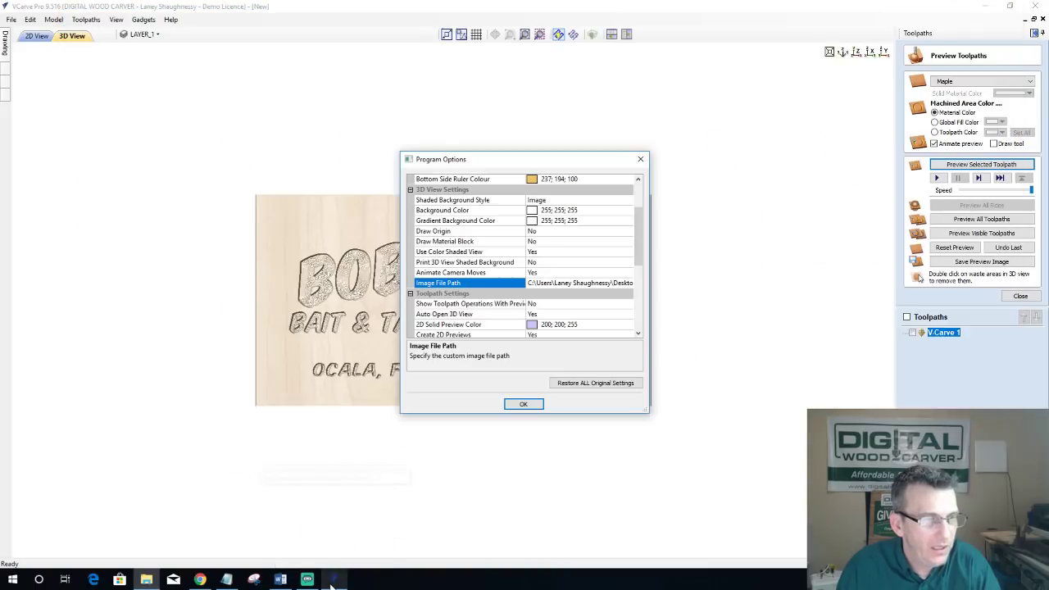
left_click(632, 282)
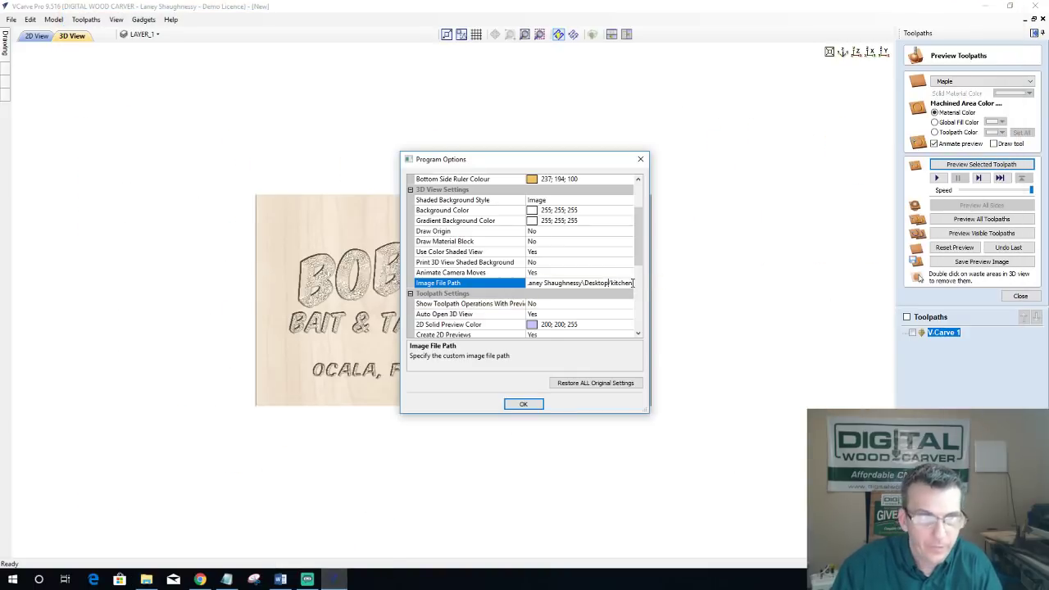
type(".j")
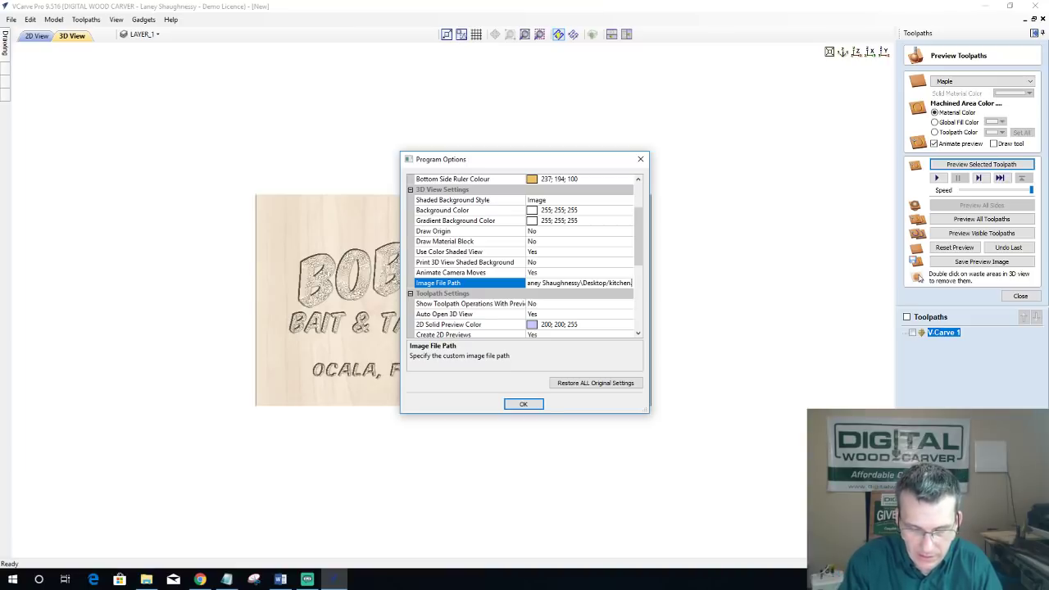
type("pg")
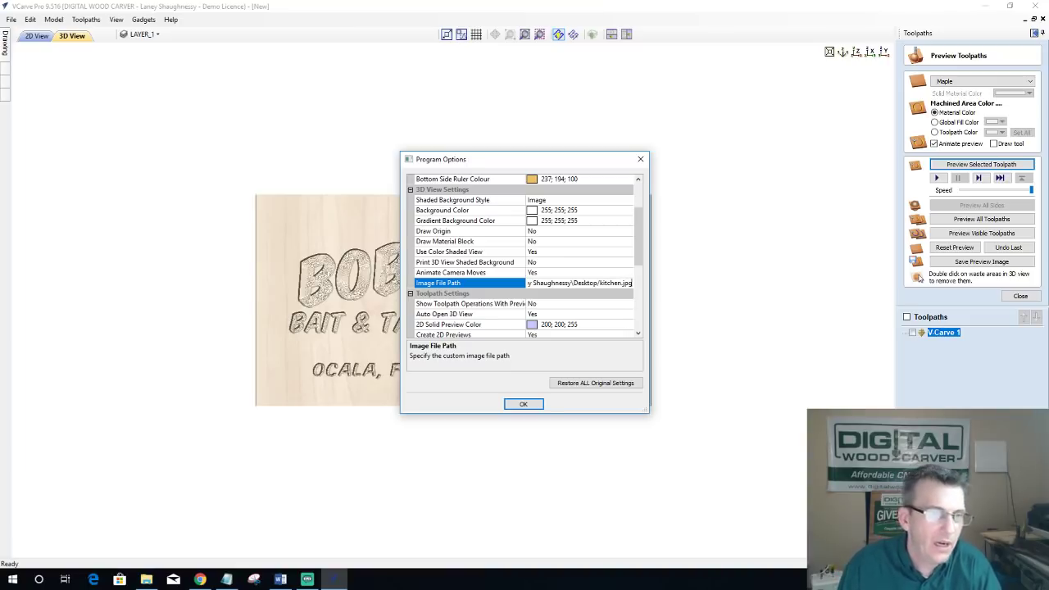
left_click(523, 404)
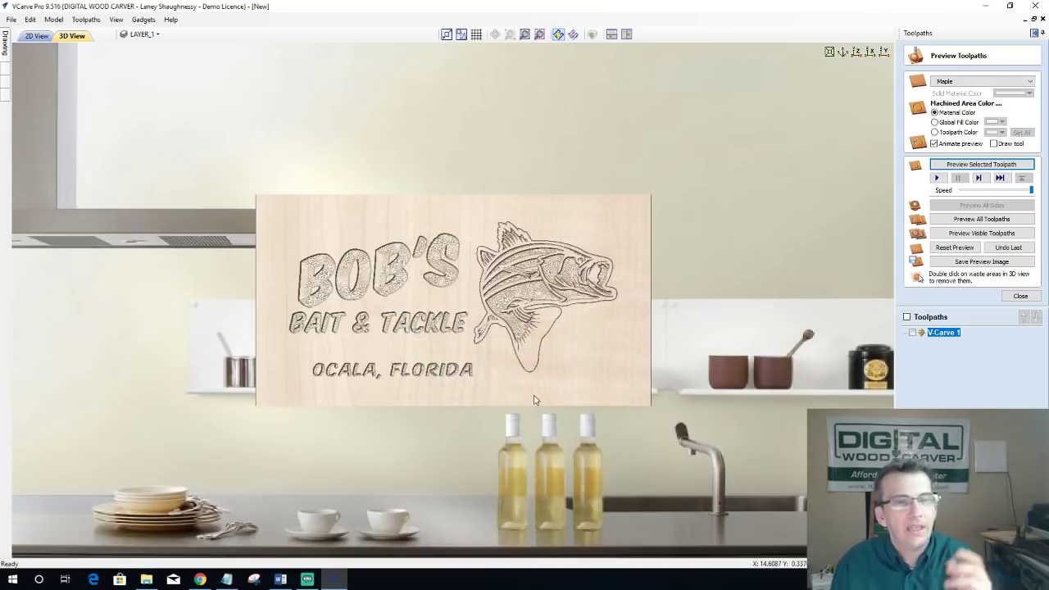
Step: Zoom and rotate the sign preview in perspective over the kitchen backdrop
scroll(537, 385, "down", 2)
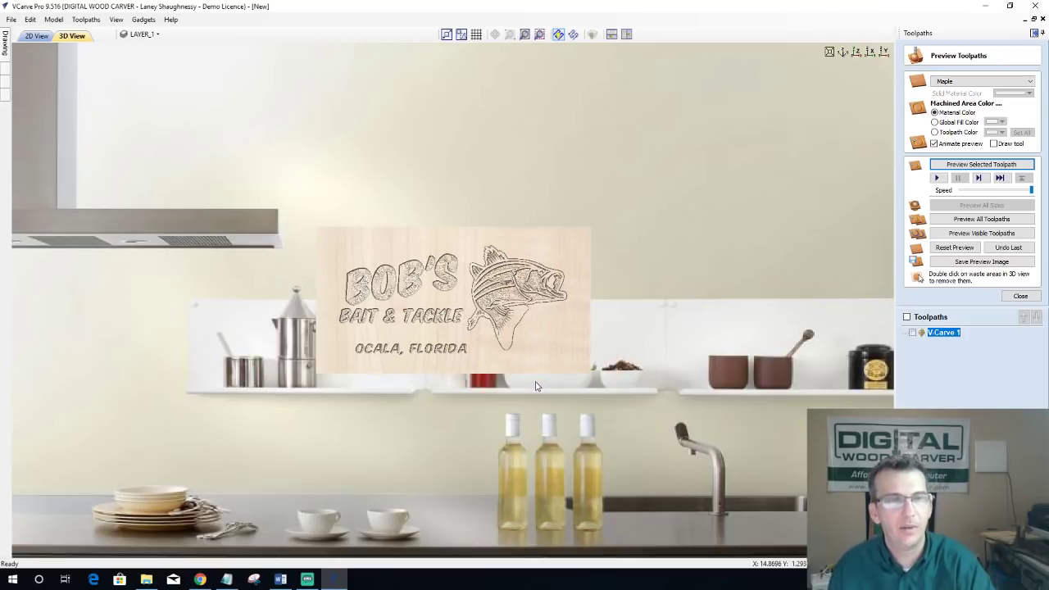
scroll(536, 386, "down", 1)
scroll(430, 328, "up", 3)
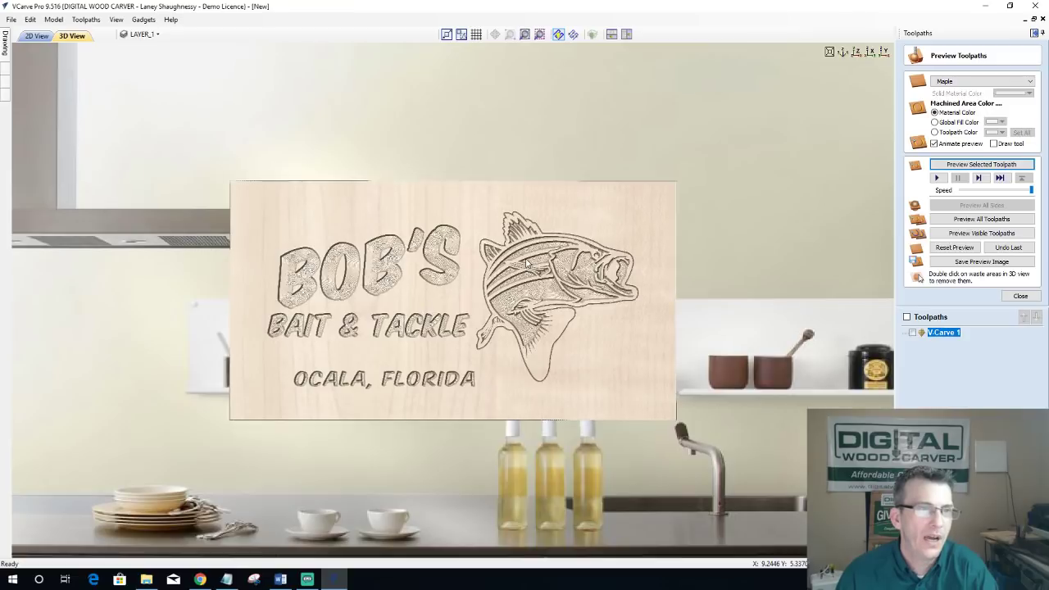
left_click_drag(528, 264, 500, 266)
mouse_move(442, 345)
left_mouse_down()
mouse_move(358, 342)
mouse_move(422, 342)
left_mouse_up()
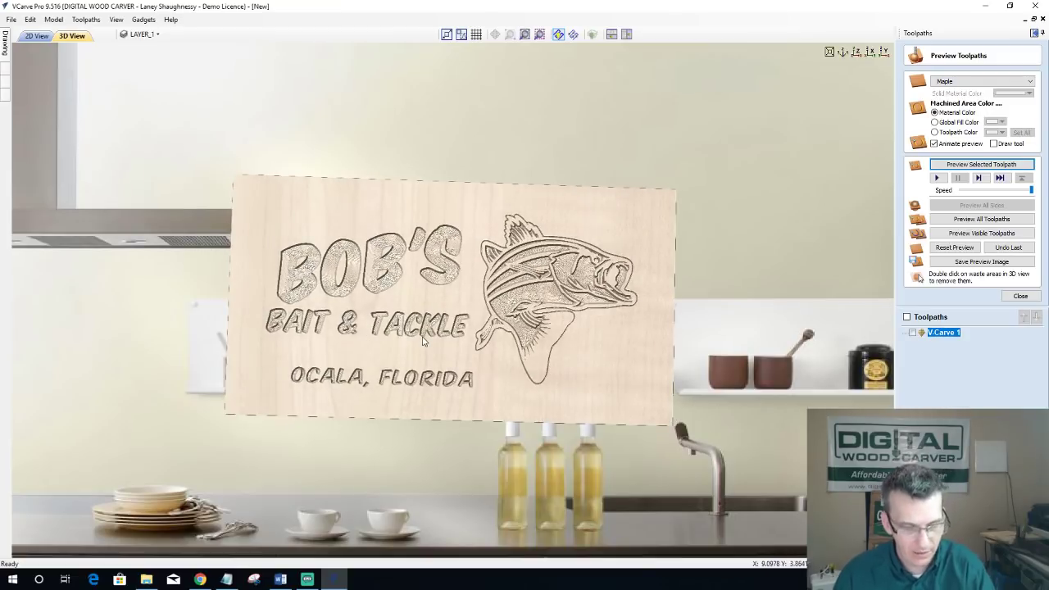
left_click_drag(423, 343, 438, 314)
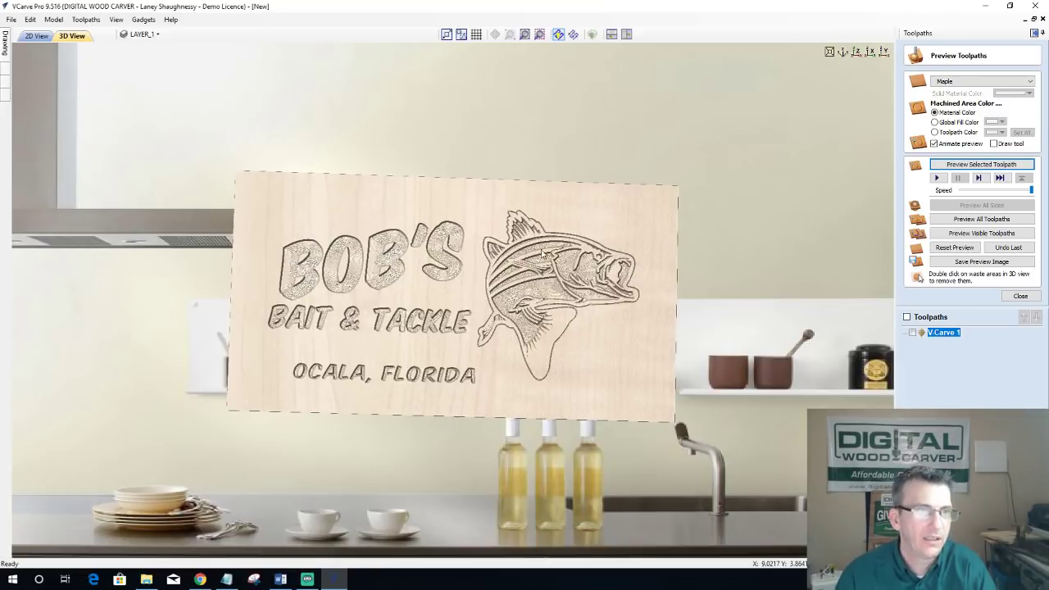
middle_click_drag(438, 314, 604, 212)
scroll(605, 211, "down", 3)
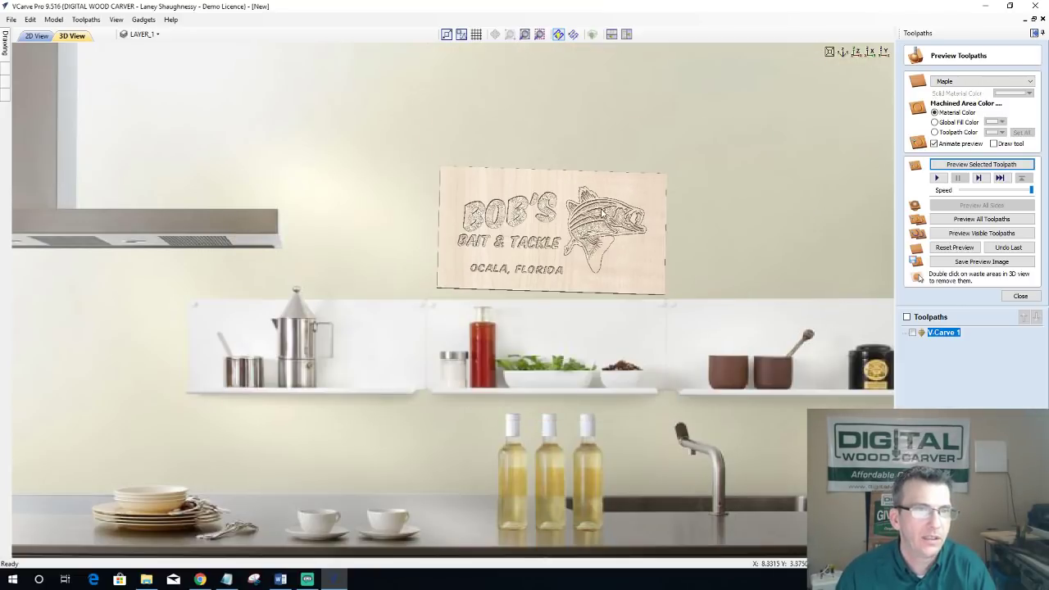
scroll(601, 213, "up", 3)
middle_click_drag(543, 240, 580, 199)
left_click_drag(580, 199, 493, 243)
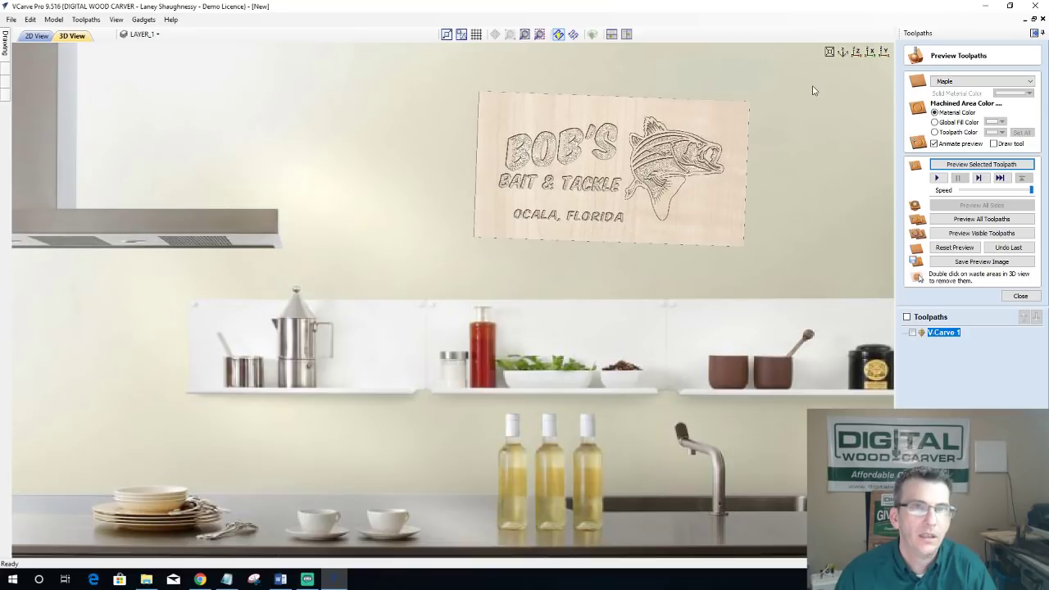
Step: Snap to the top view and move the sign onto the kitchen wall above the shelves
left_click(856, 51)
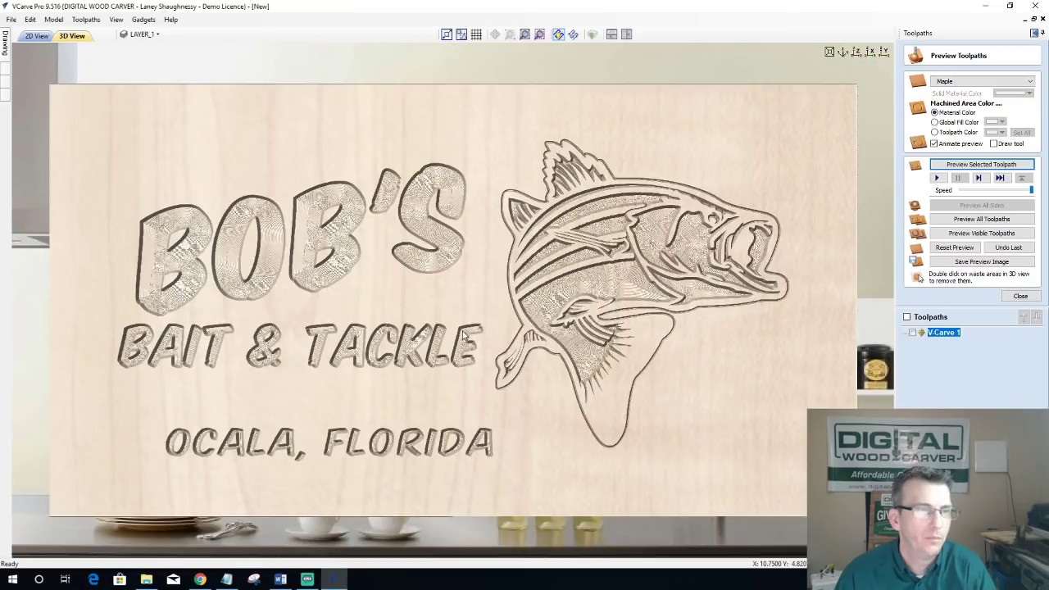
scroll(464, 336, "down", 5)
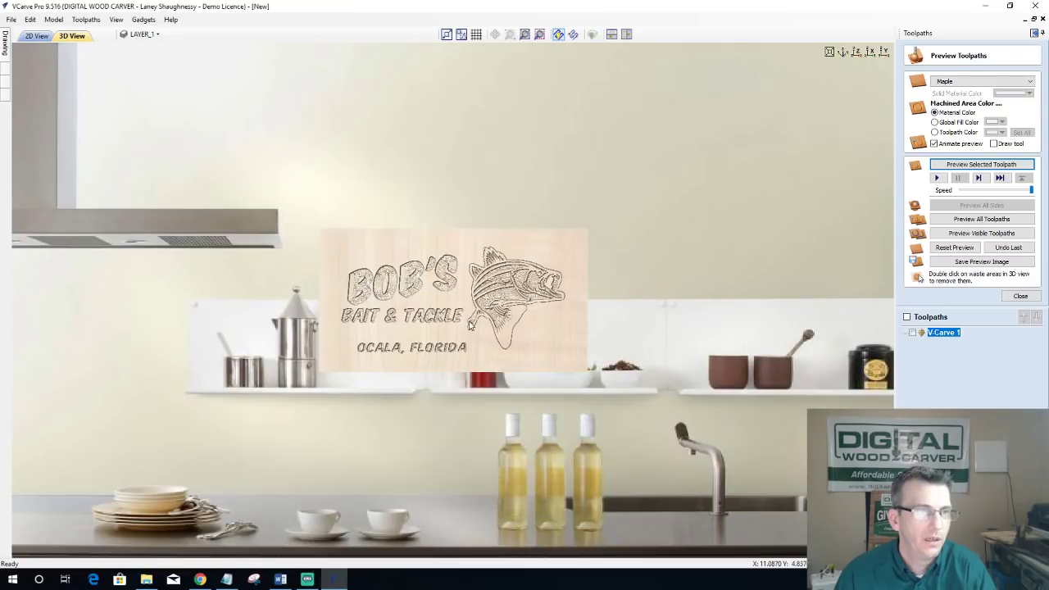
scroll(470, 324, "up", 2)
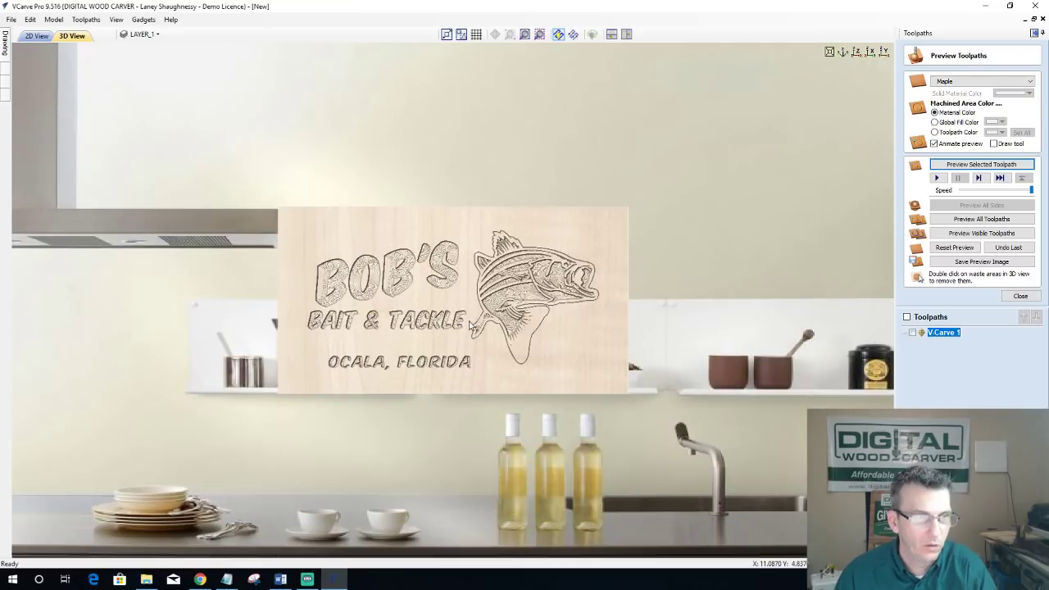
middle_click_drag(470, 324, 585, 189)
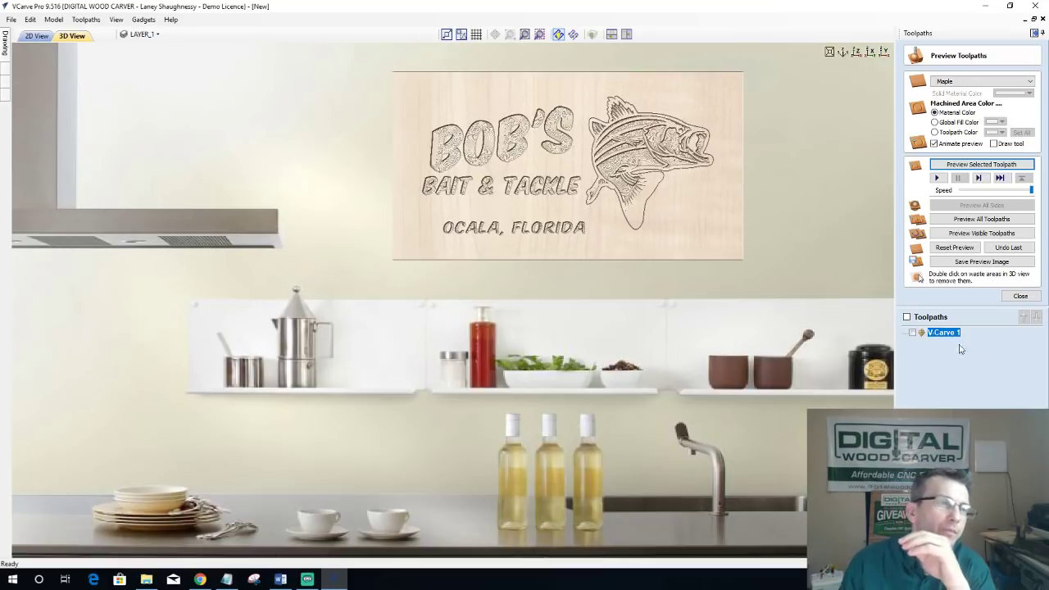
left_click(169, 19)
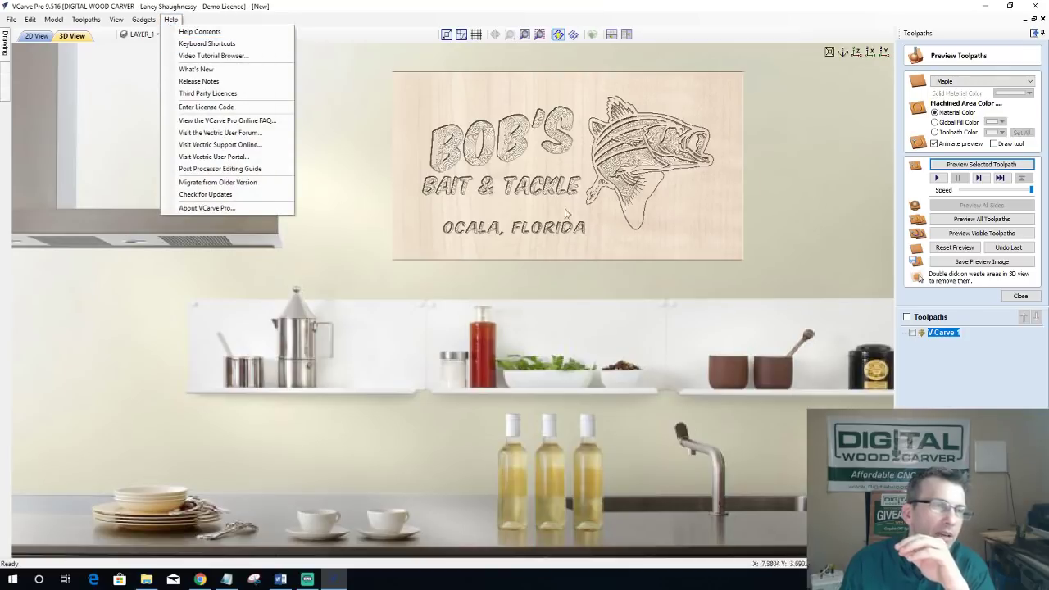
left_click(343, 189)
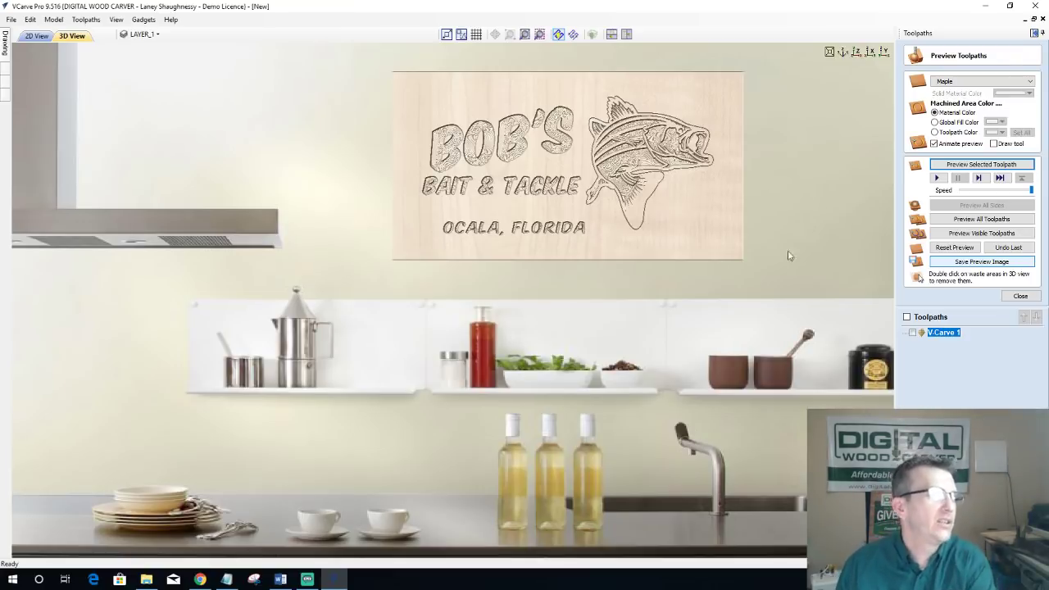
Step: In Edit > Options, change Shaded Background Style from Image to Gradient
left_click(29, 18)
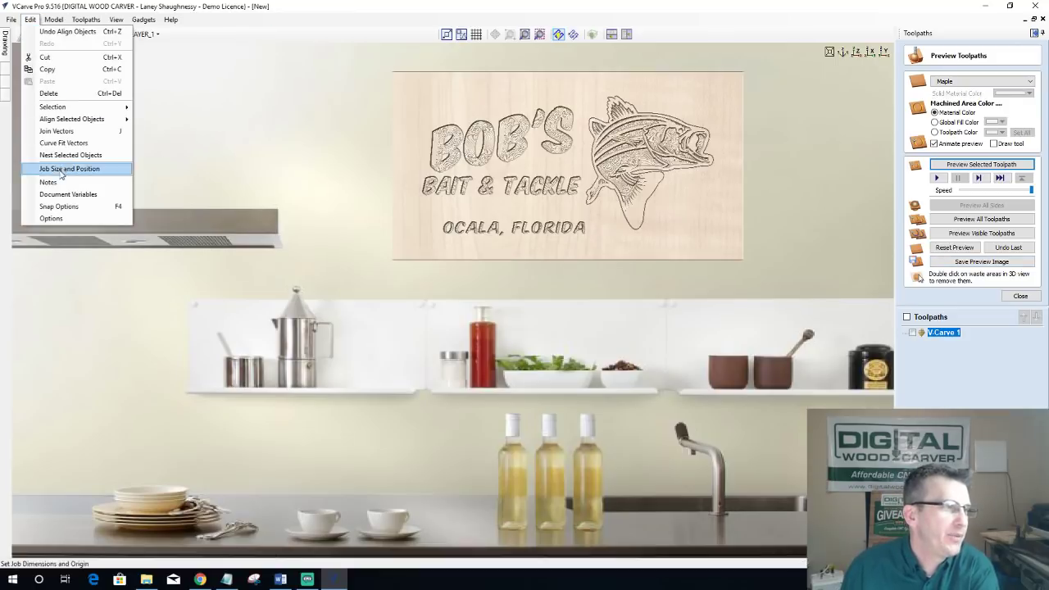
left_click(51, 218)
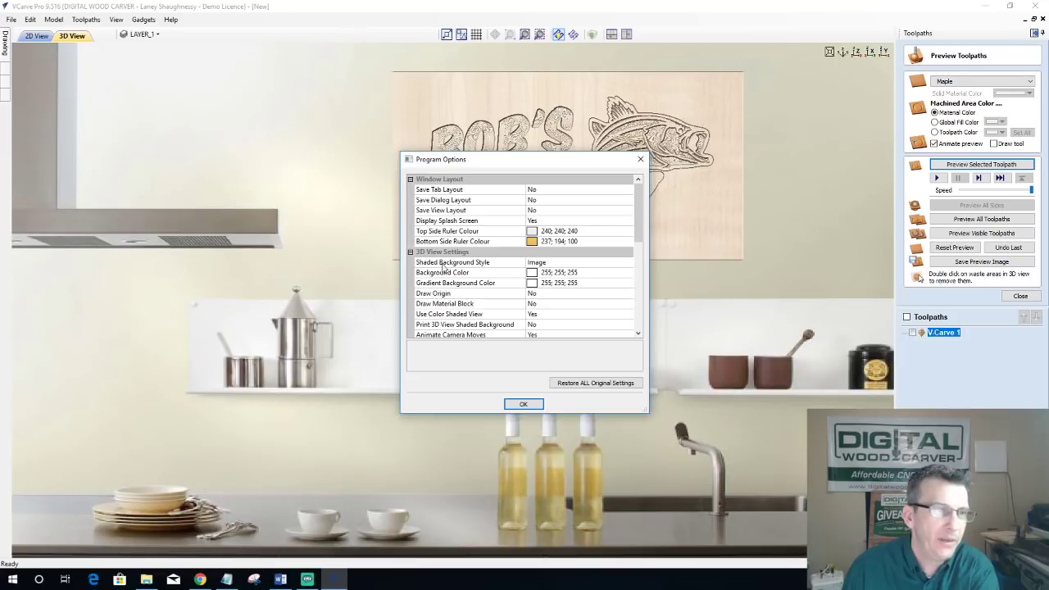
left_click(562, 263)
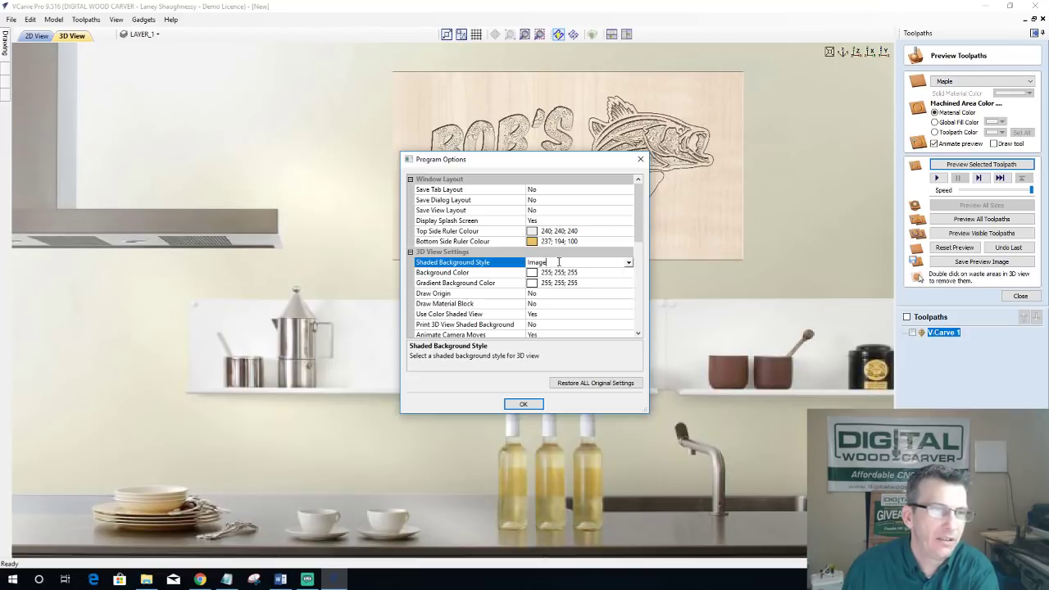
left_click(627, 262)
left_click(551, 282)
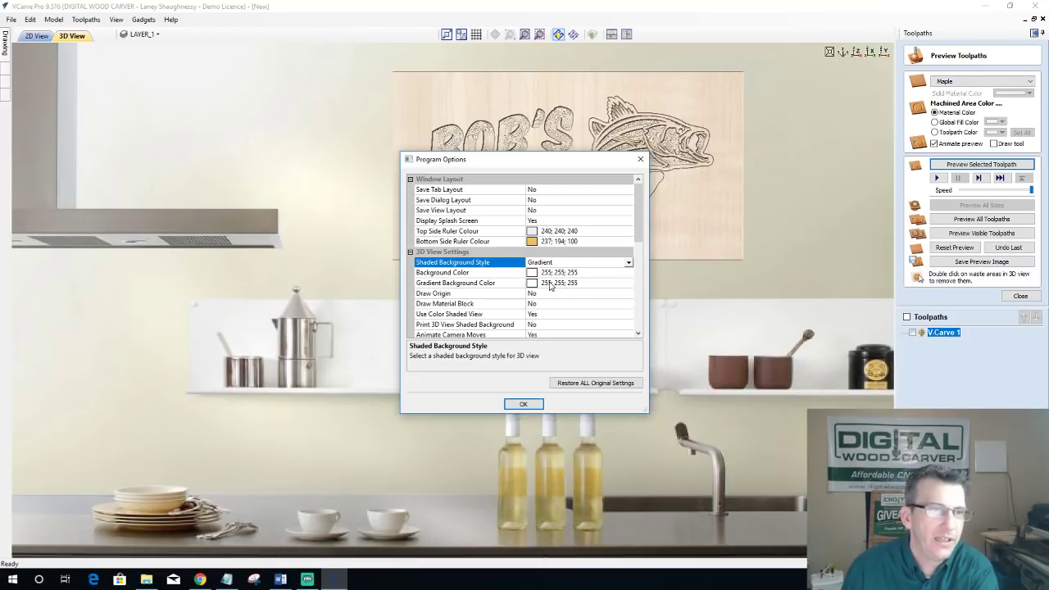
Step: Apply the Gradient background, tumble the sign to inspect it, then return to top view
left_click(518, 403)
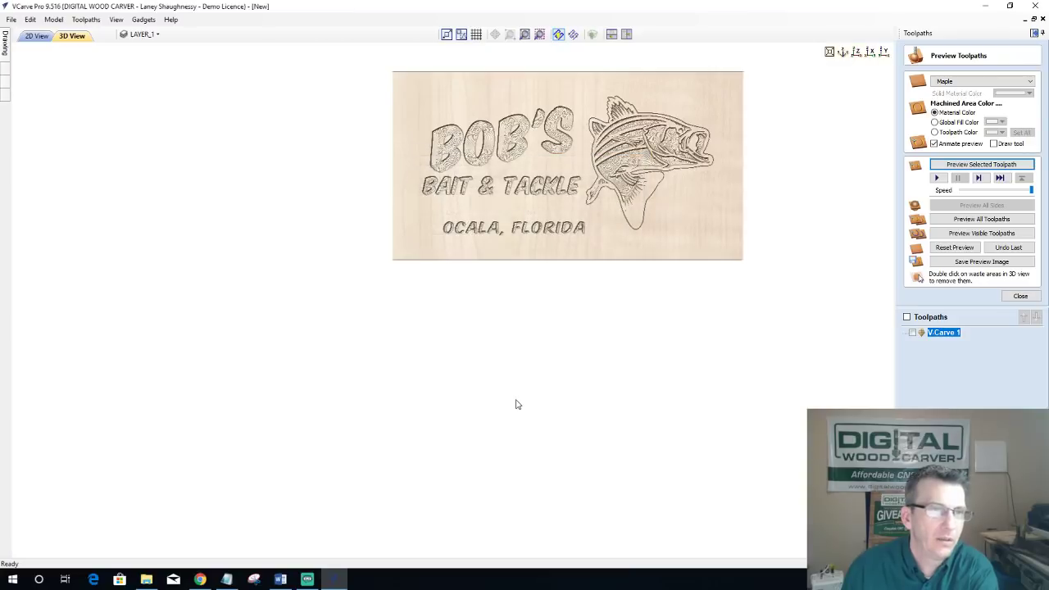
scroll(584, 399, "down", 1)
scroll(584, 399, "down", 2)
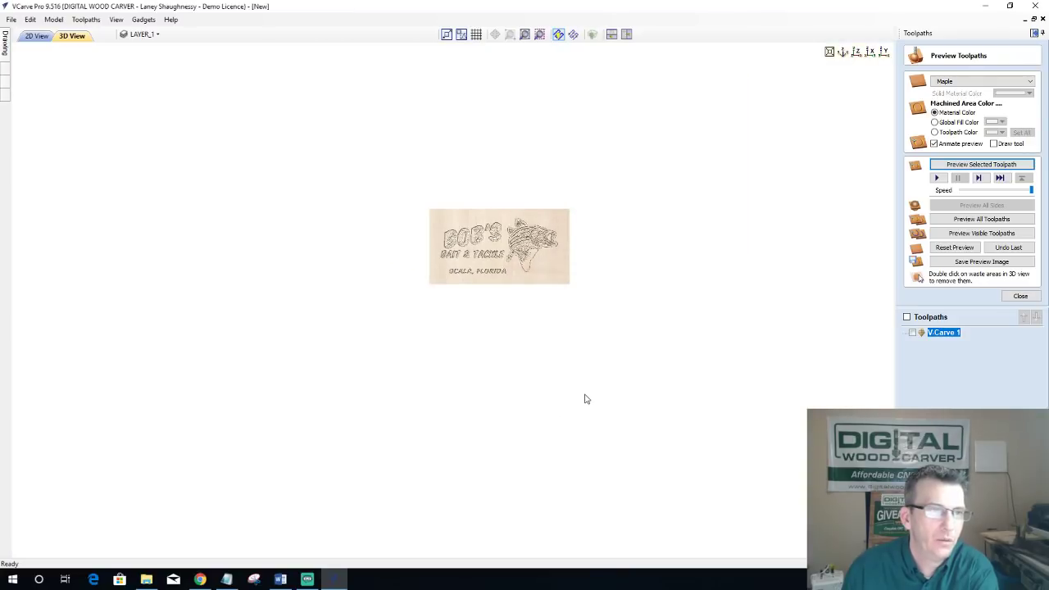
scroll(584, 399, "up", 1)
scroll(584, 399, "up", 3)
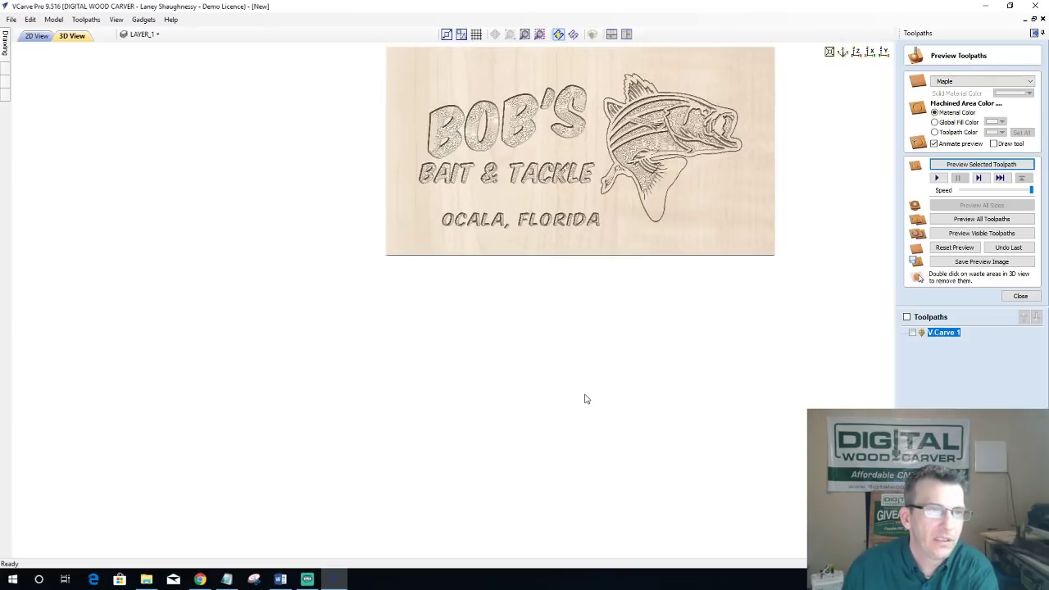
left_click_drag(567, 205, 770, 125)
key("1")
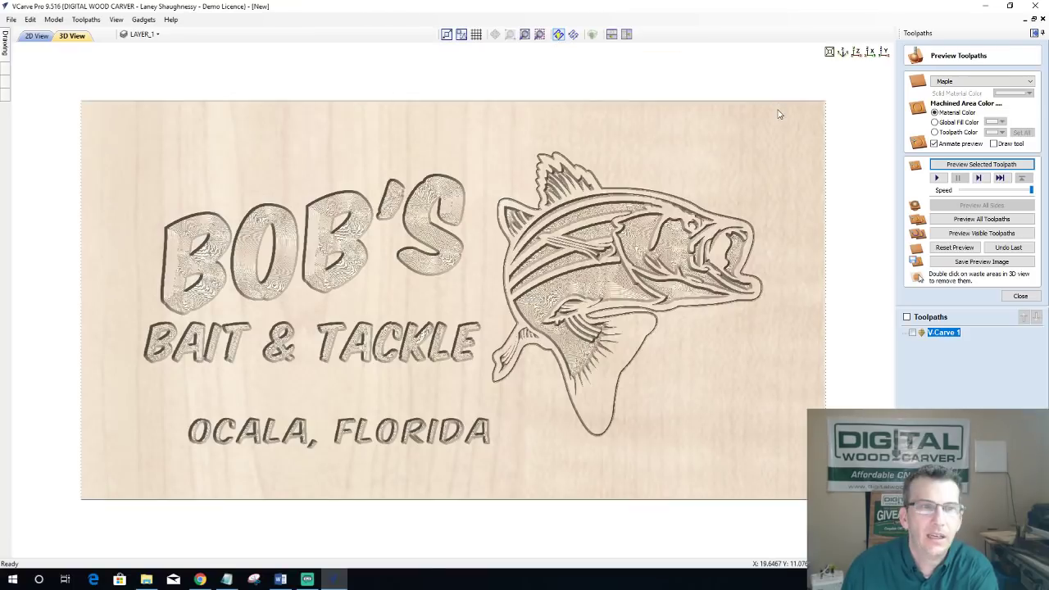
scroll(551, 368, "down", 1)
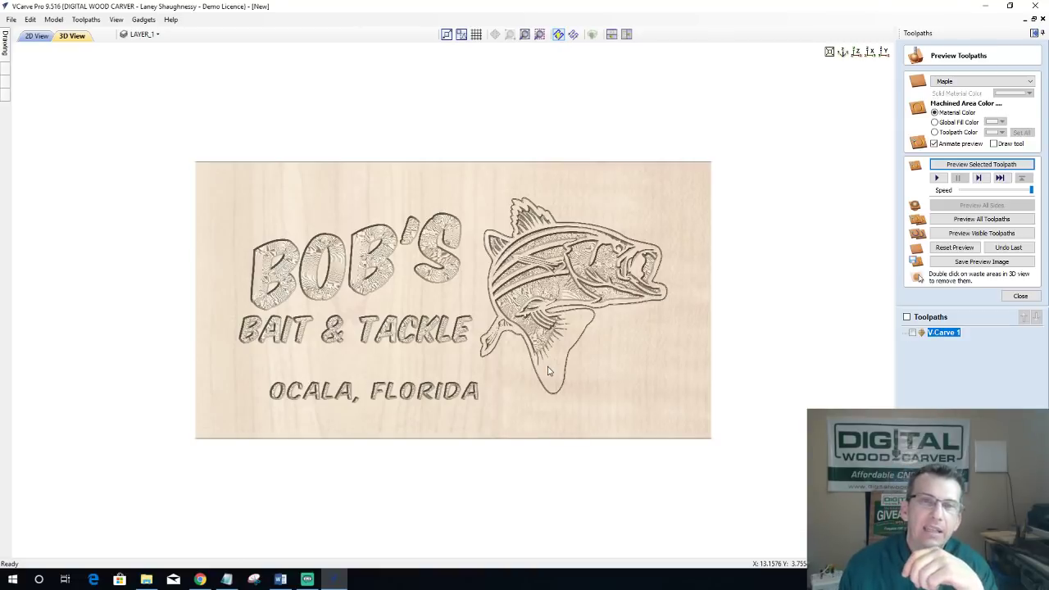
Step: Set the toolpath preview material to Cherry
left_click(949, 84)
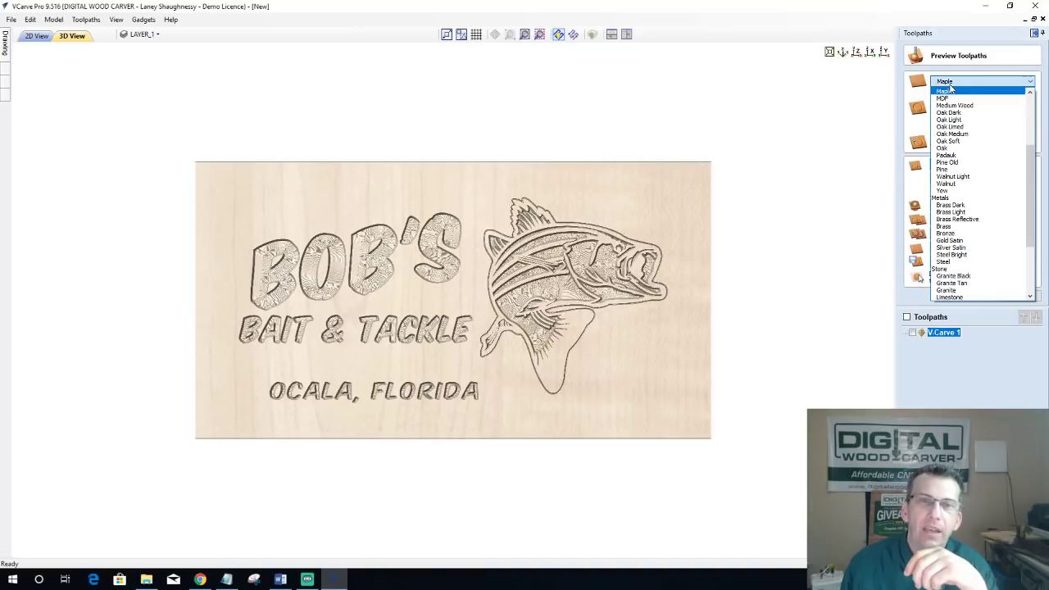
scroll(947, 196, "up", 4)
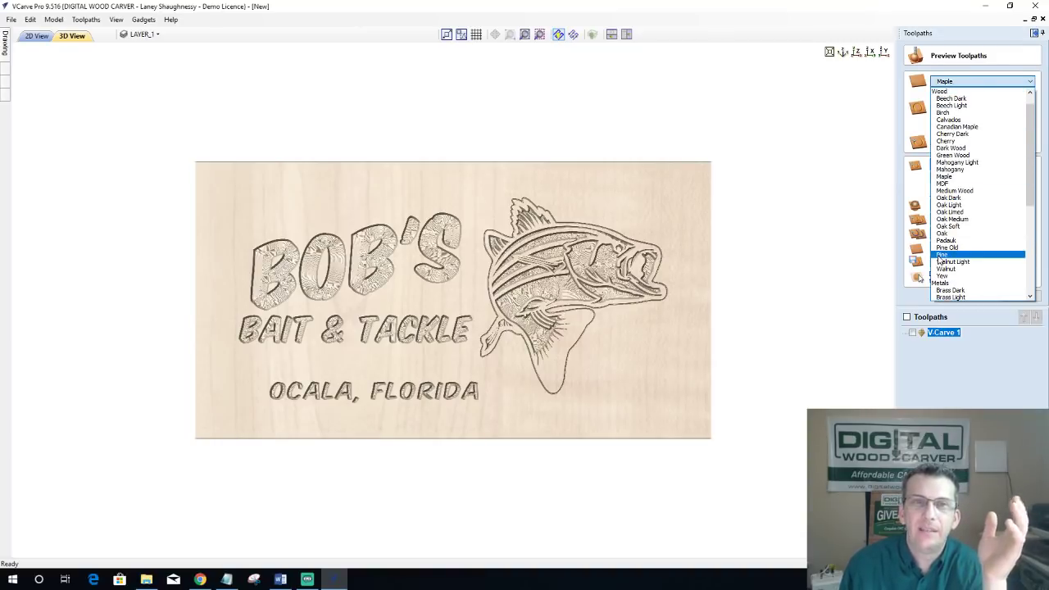
left_click(953, 142)
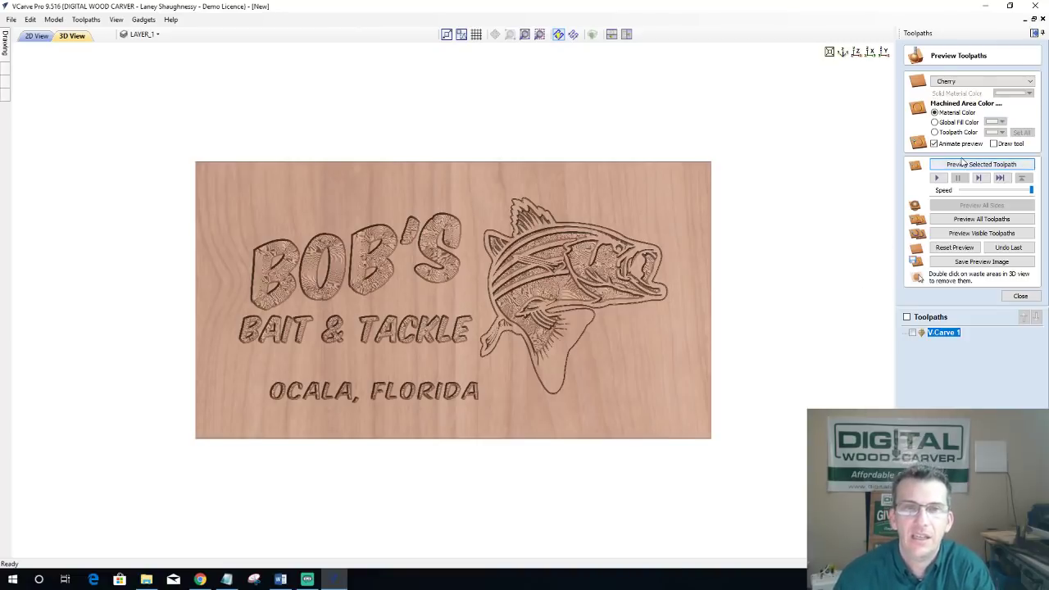
Step: Fill all carved areas with a black global colour, tilt the sign to inspect, and close the preview
left_click(1000, 123)
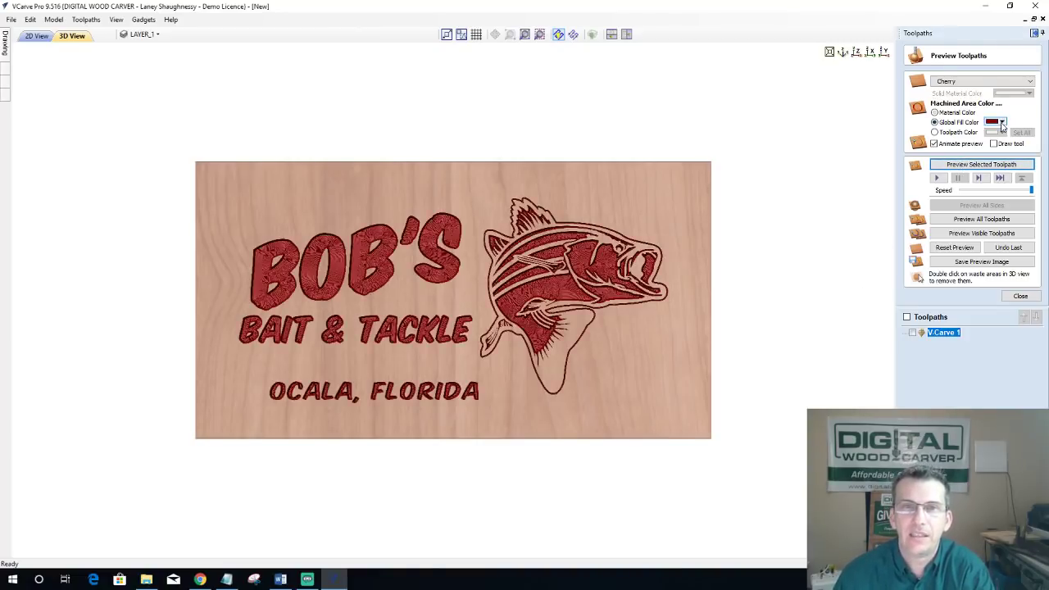
left_click(1000, 123)
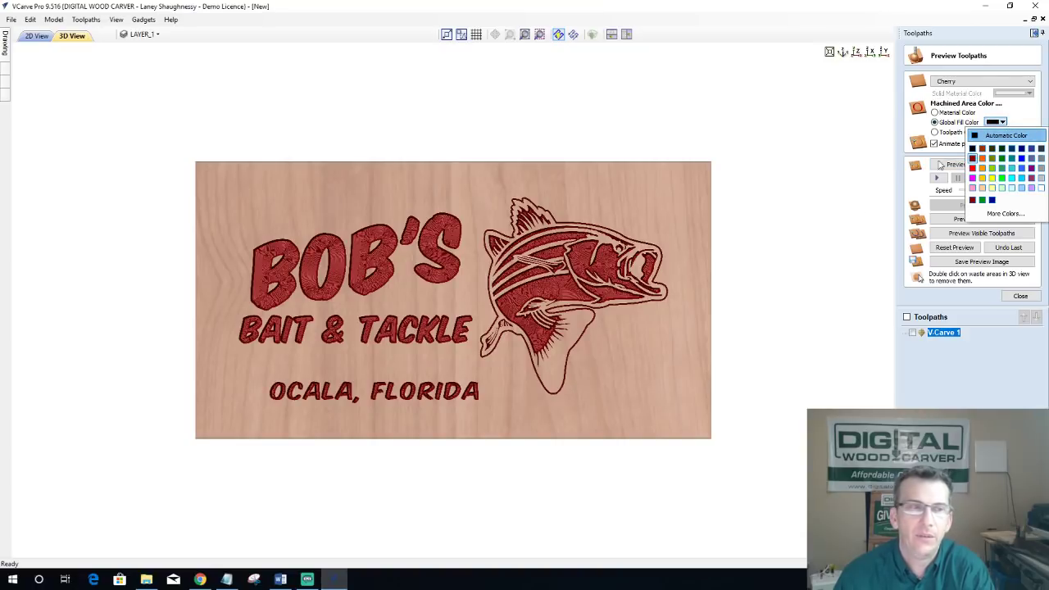
left_click(974, 139)
left_click_drag(473, 336, 537, 336)
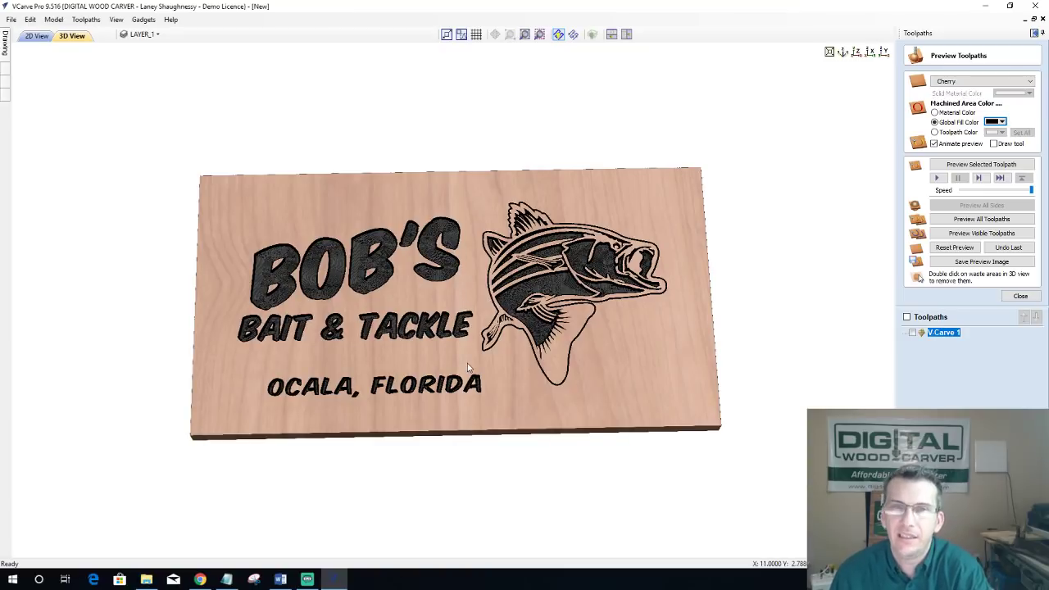
left_click(1016, 296)
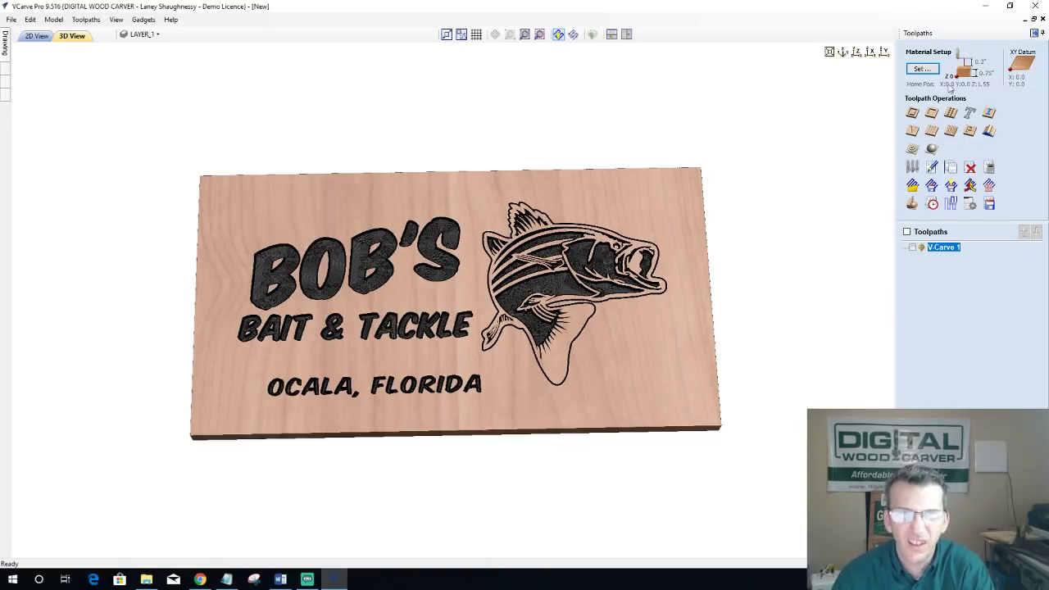
Step: Hide the toolpaths panel, then open and dismiss the empty Edit > Notes box
left_click(1033, 36)
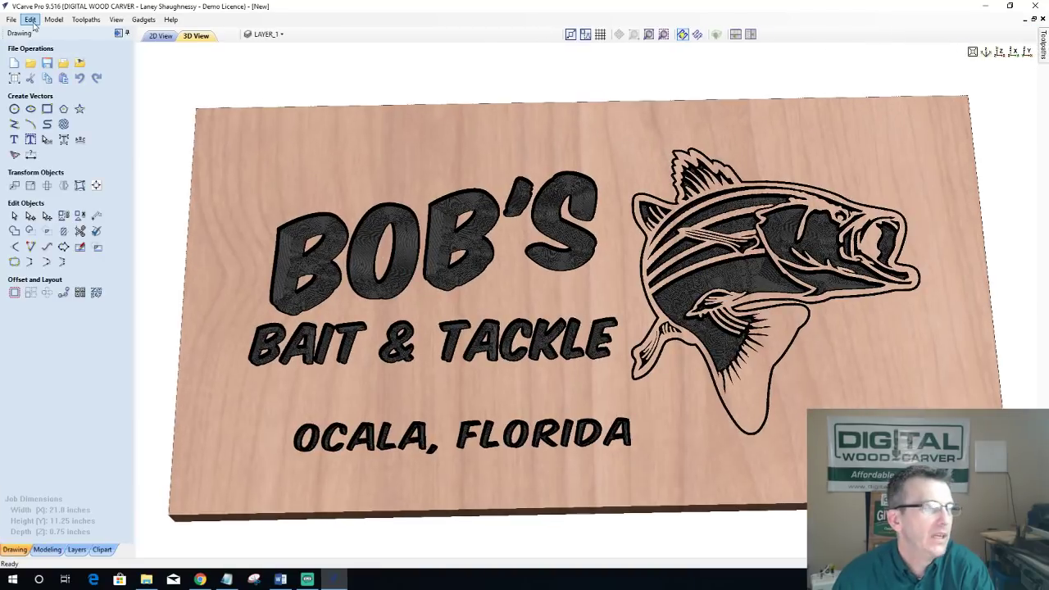
left_click(31, 19)
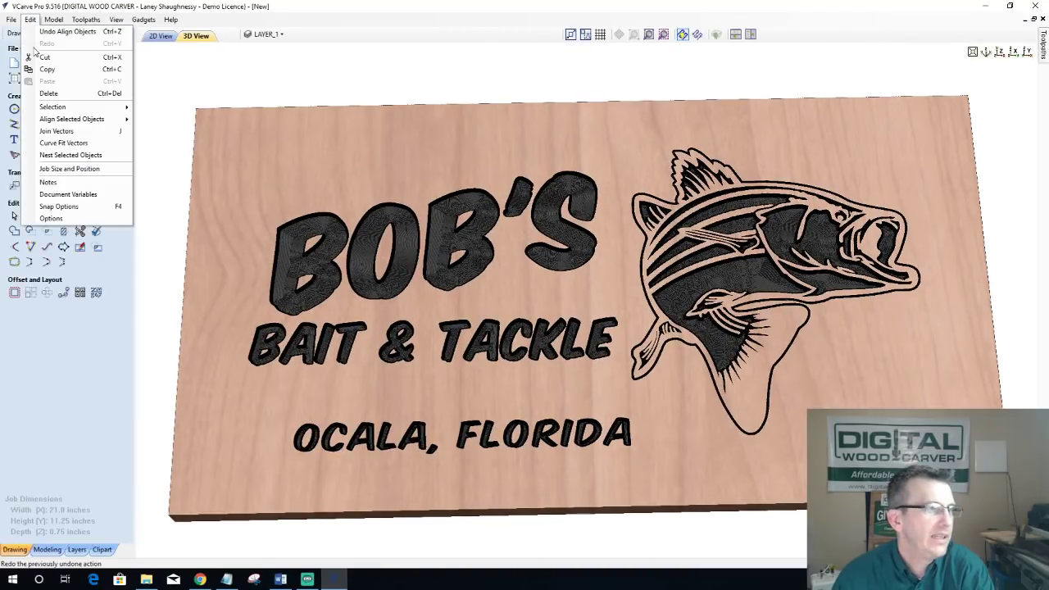
left_click(49, 182)
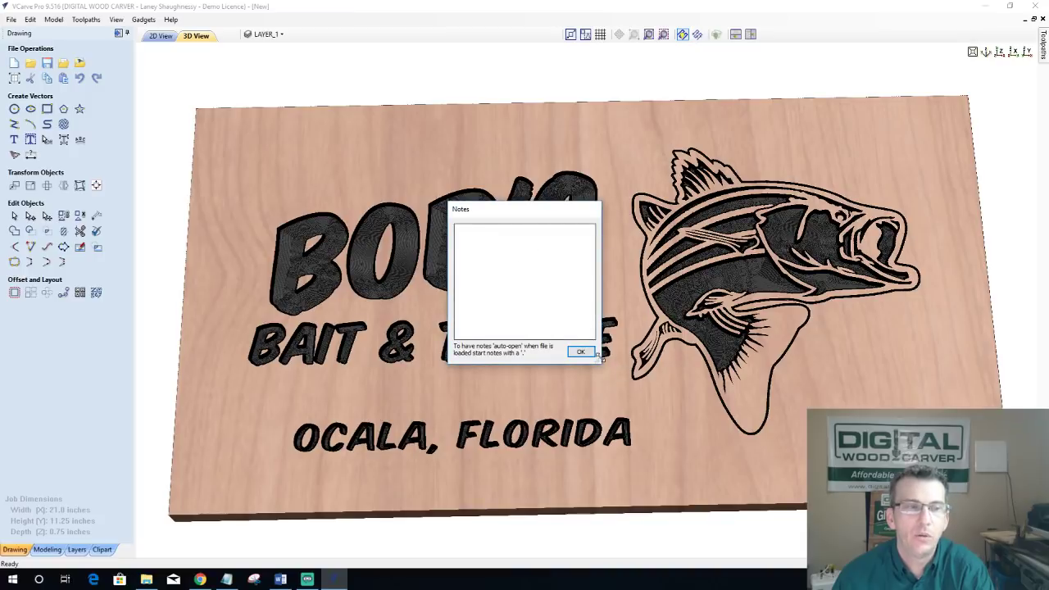
left_click(580, 352)
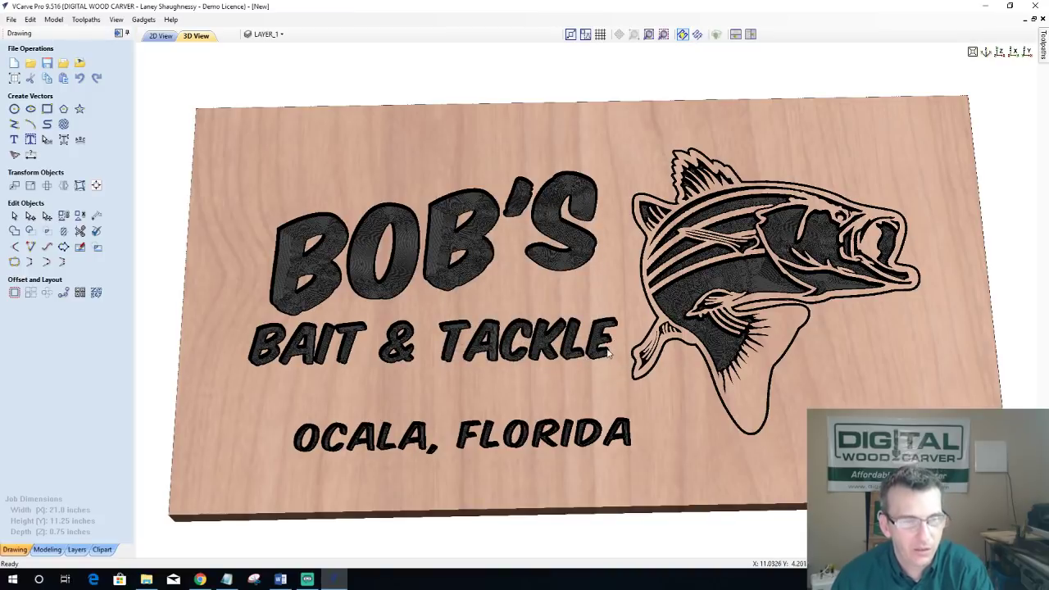
mouse_move(149, 580)
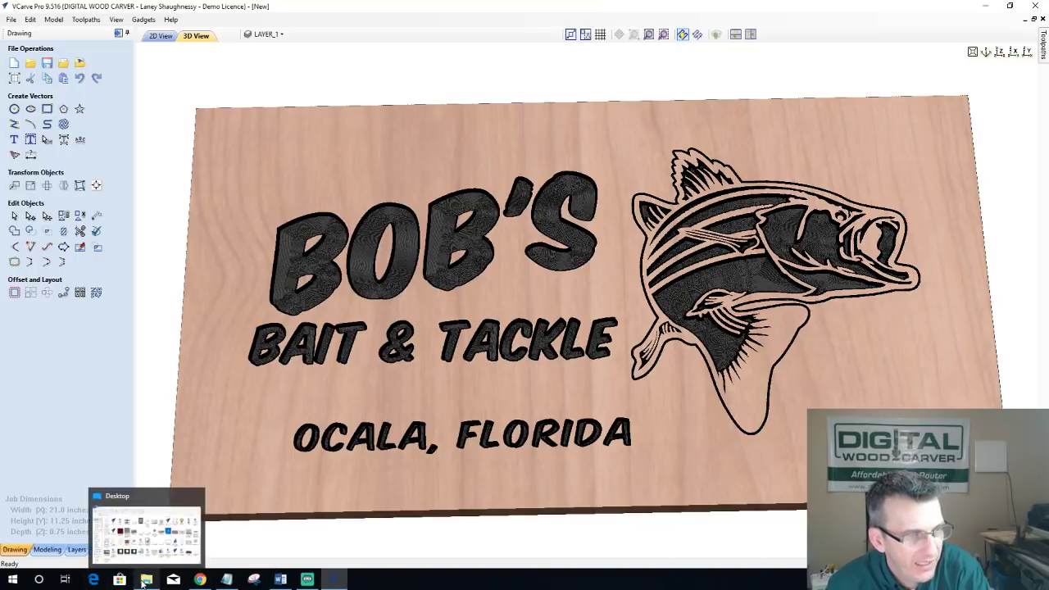
Step: In File Explorer, browse Documents and Downloads, then open Desktop's TWWS Plaques folder and select the first Baltimore TAP file
left_click(161, 551)
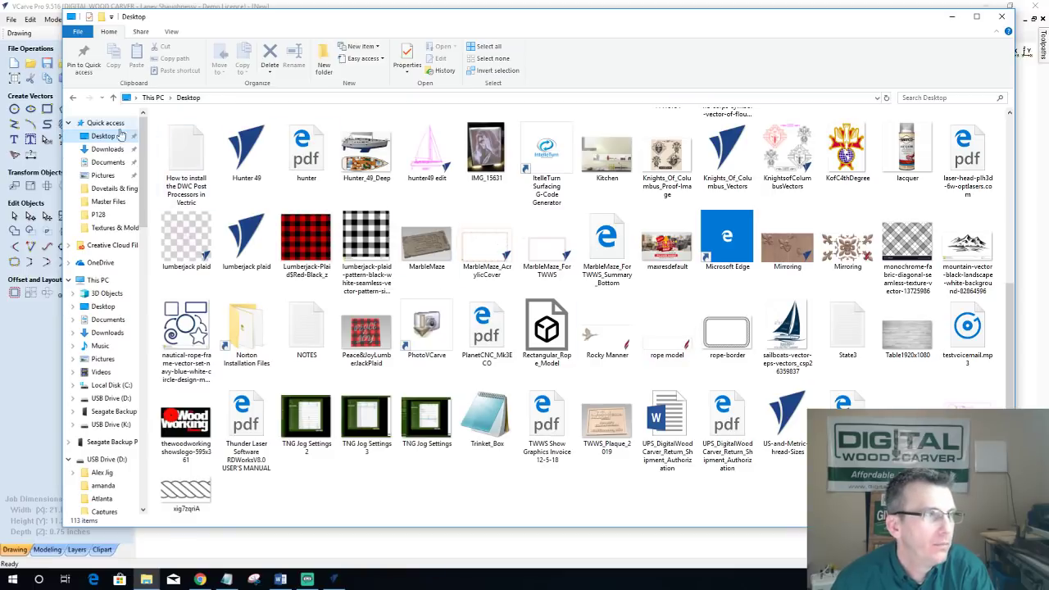
left_click(108, 162)
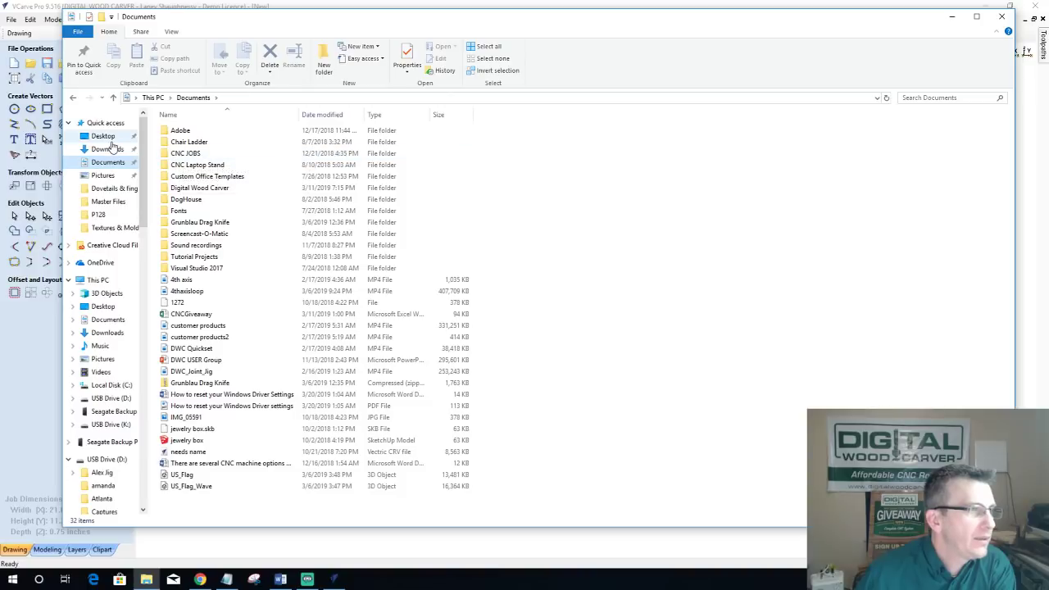
left_click(110, 148)
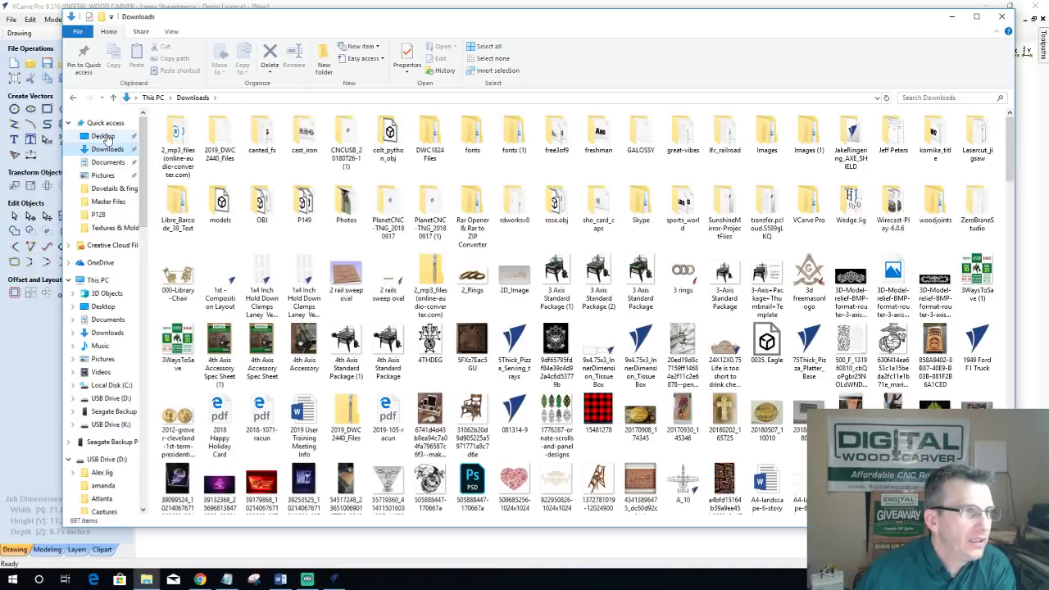
left_click(104, 136)
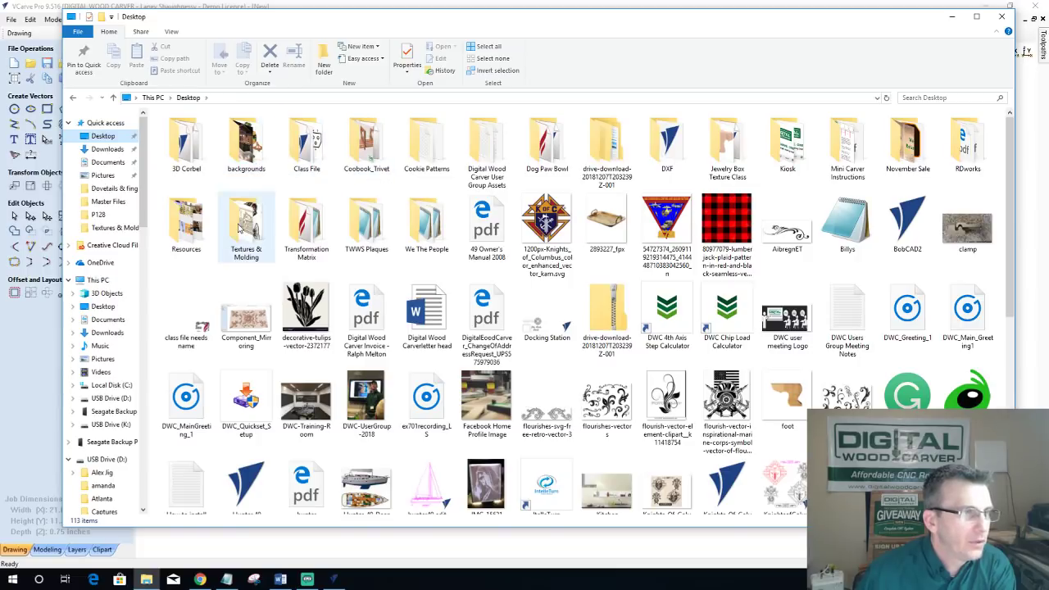
double_click(366, 223)
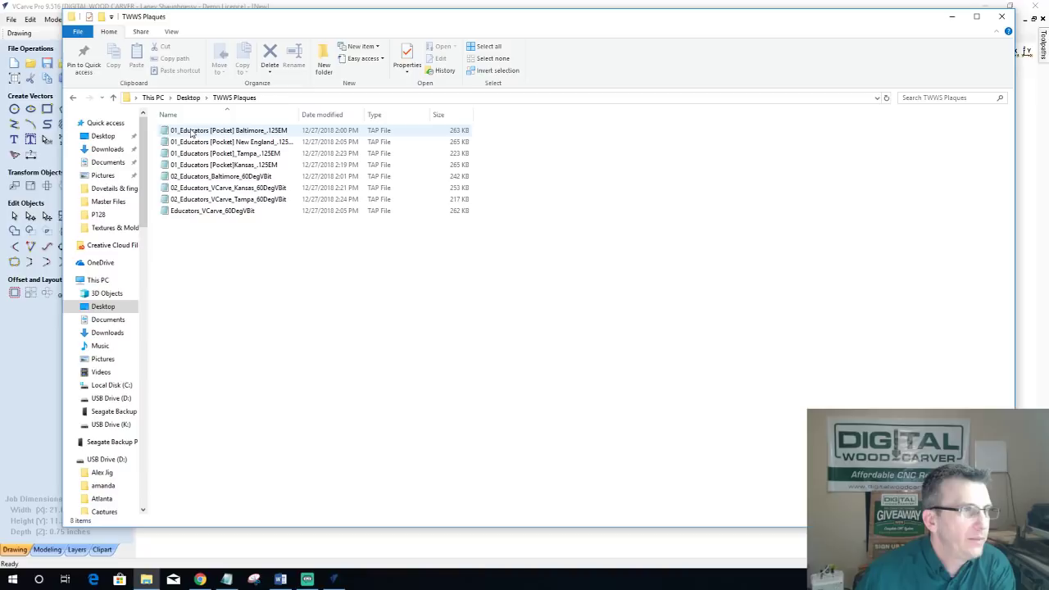
left_click(245, 132)
double_click(252, 131)
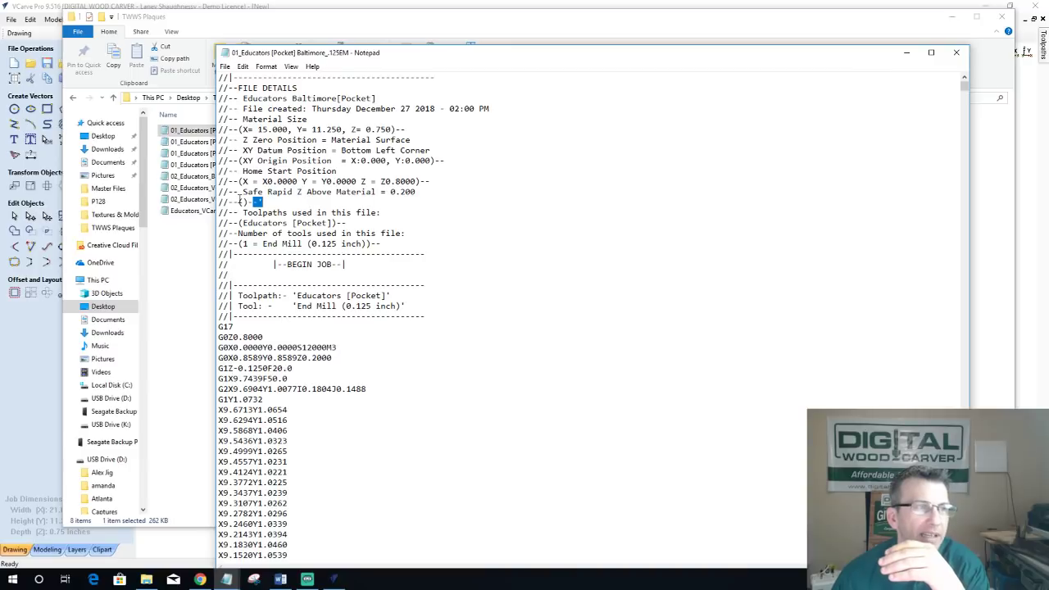
left_click_drag(238, 202, 341, 205)
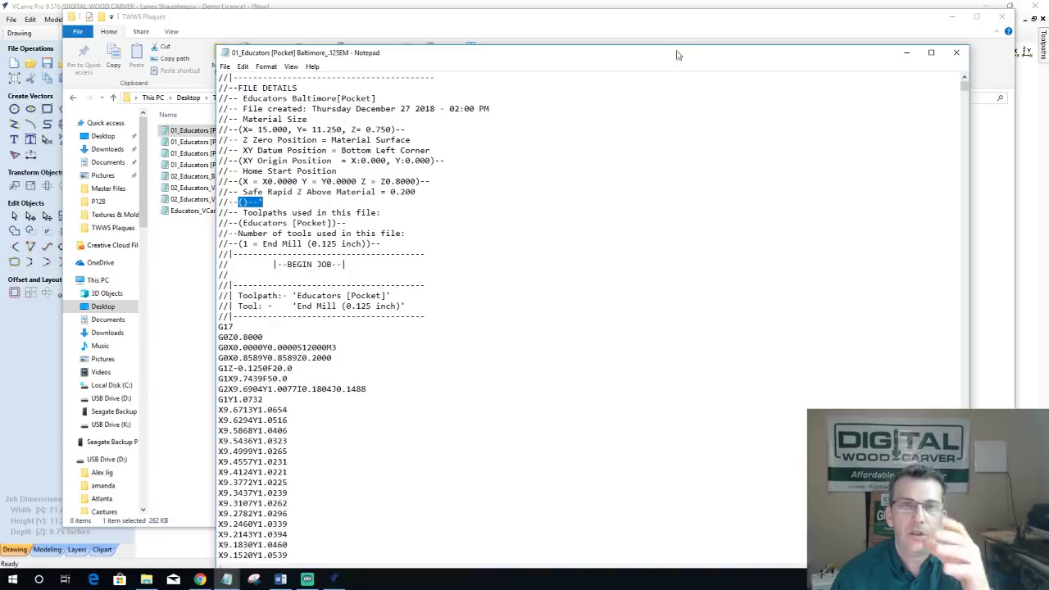
left_click(957, 52)
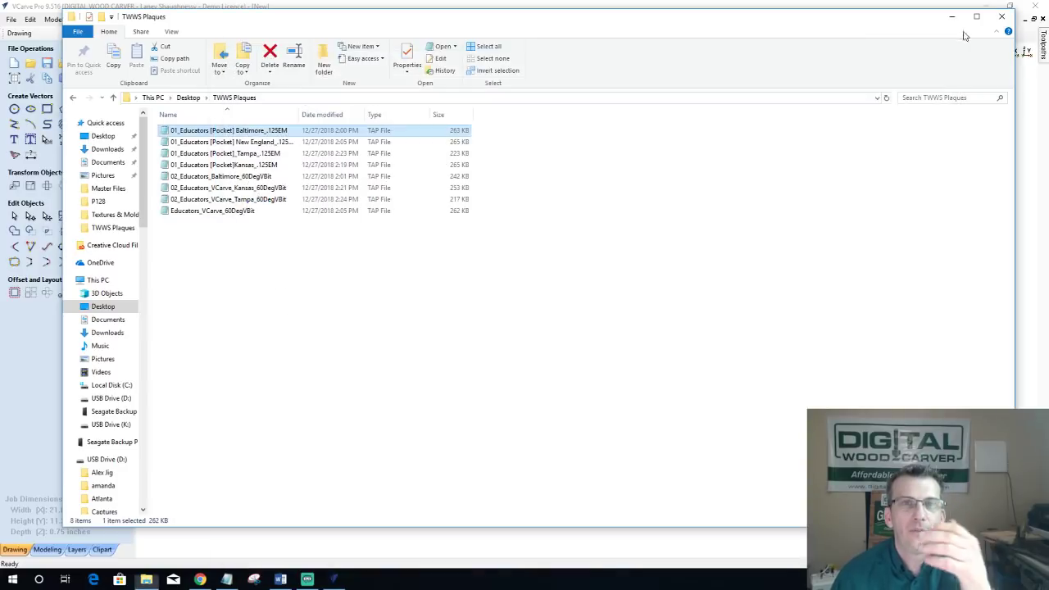
Step: Add the job note 'This gets Carved on the Walnut Slab on the workbench' and show the toolpaths panel
left_click(1001, 17)
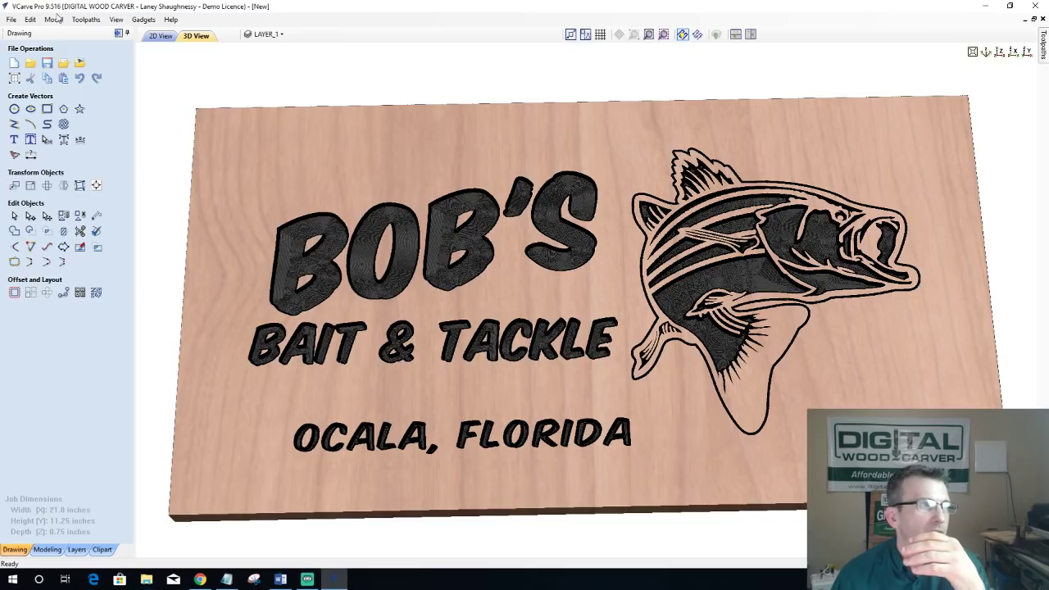
left_click(30, 19)
left_click(49, 182)
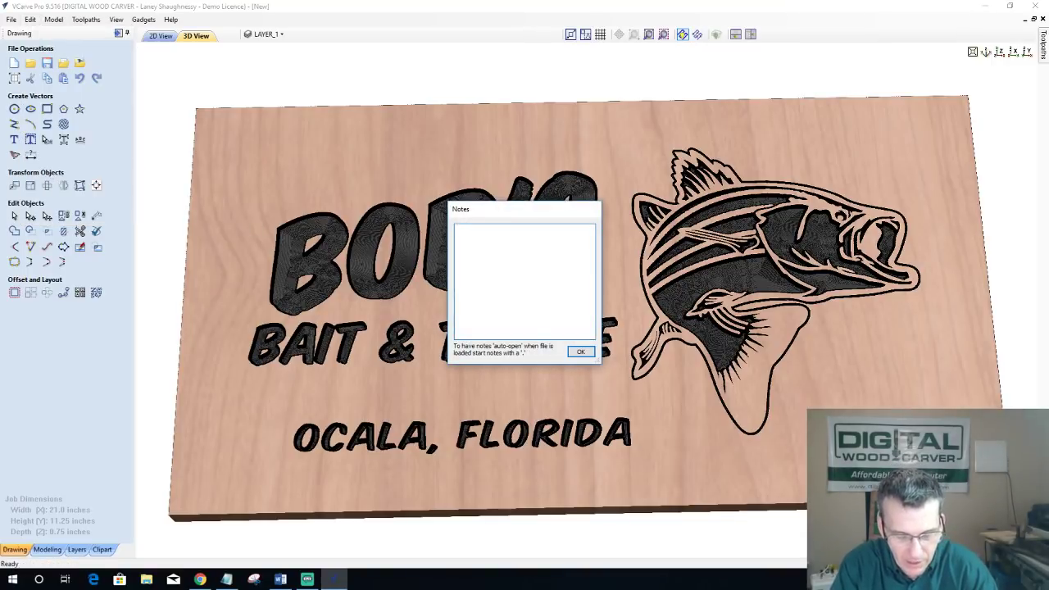
type("This")
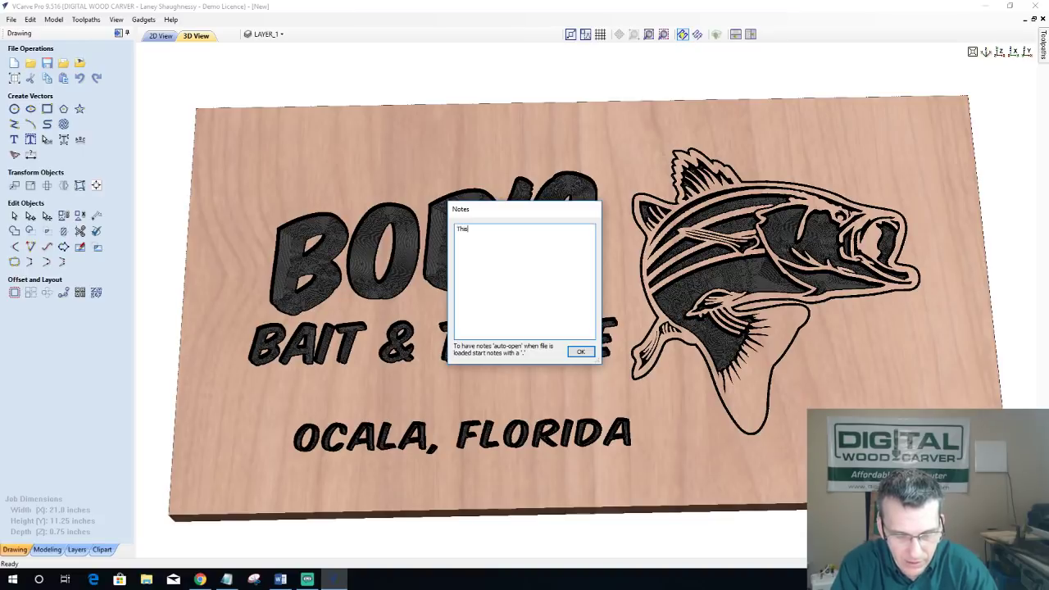
type(" gets Car")
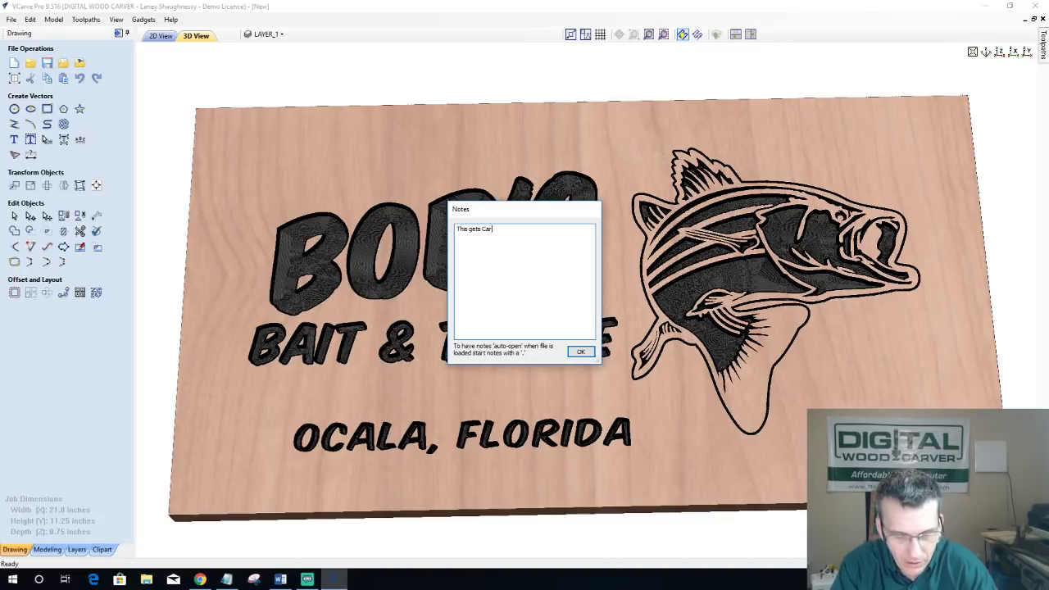
type("ved on the ")
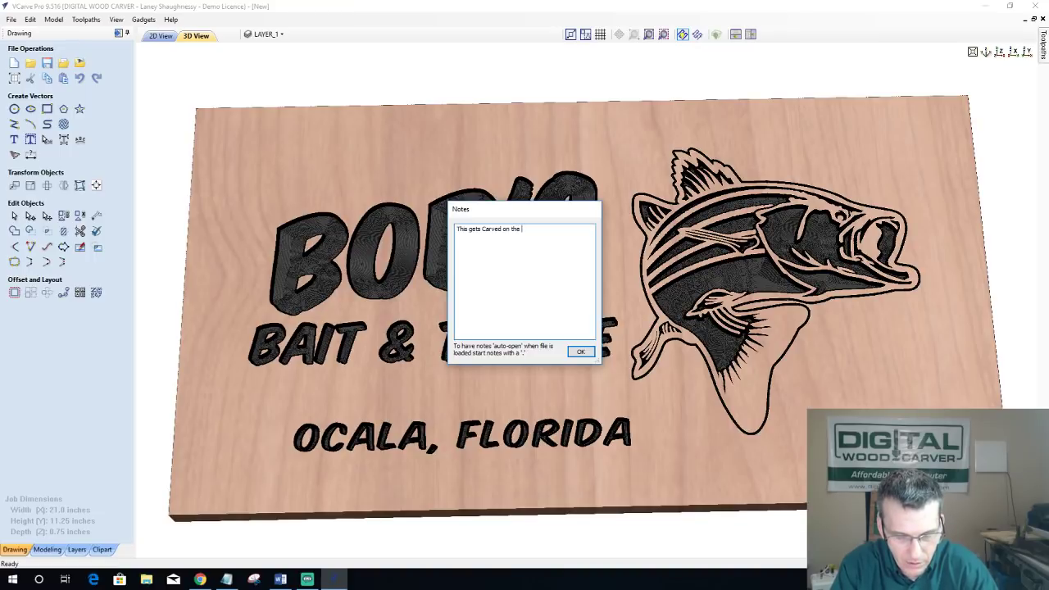
type("Wall")
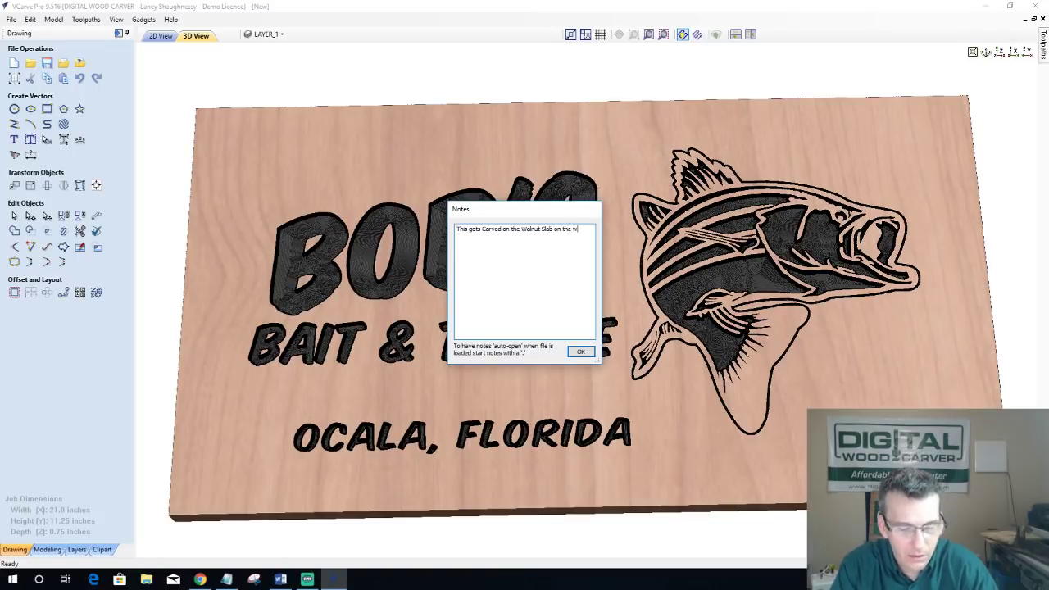
type("ench")
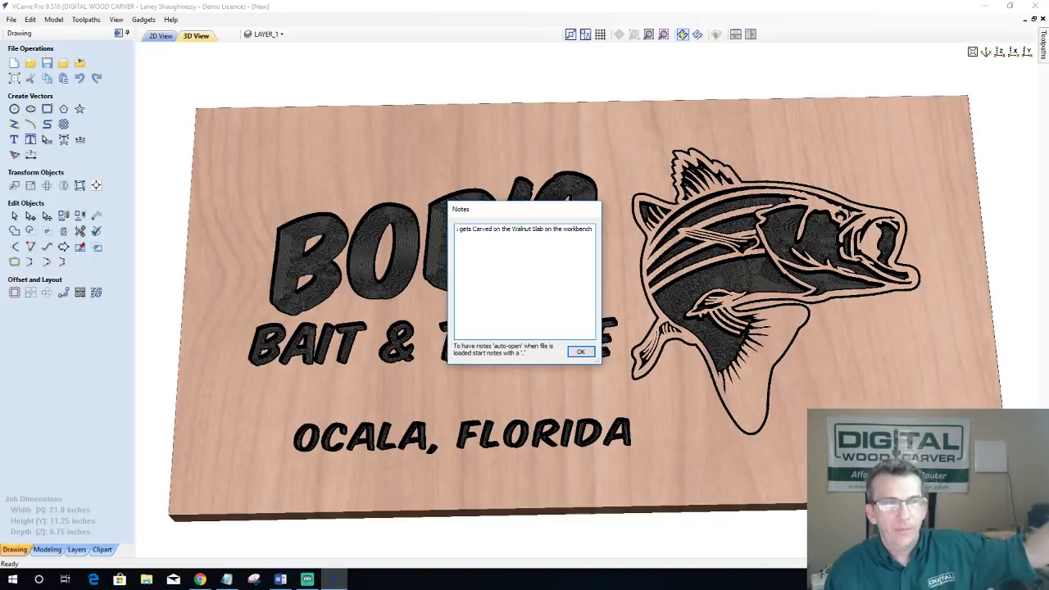
left_click(581, 354)
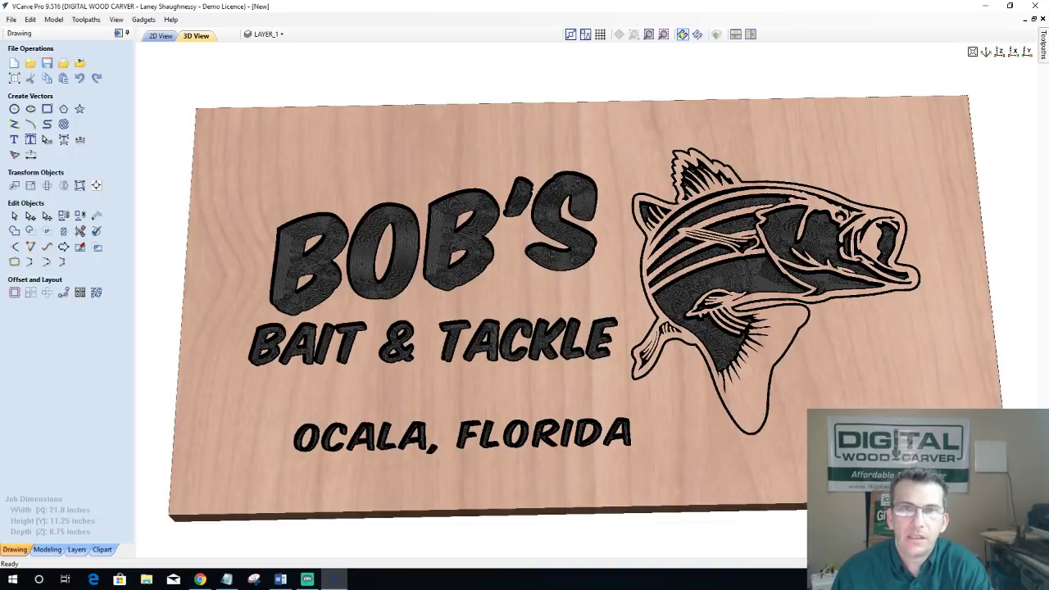
left_click(1043, 46)
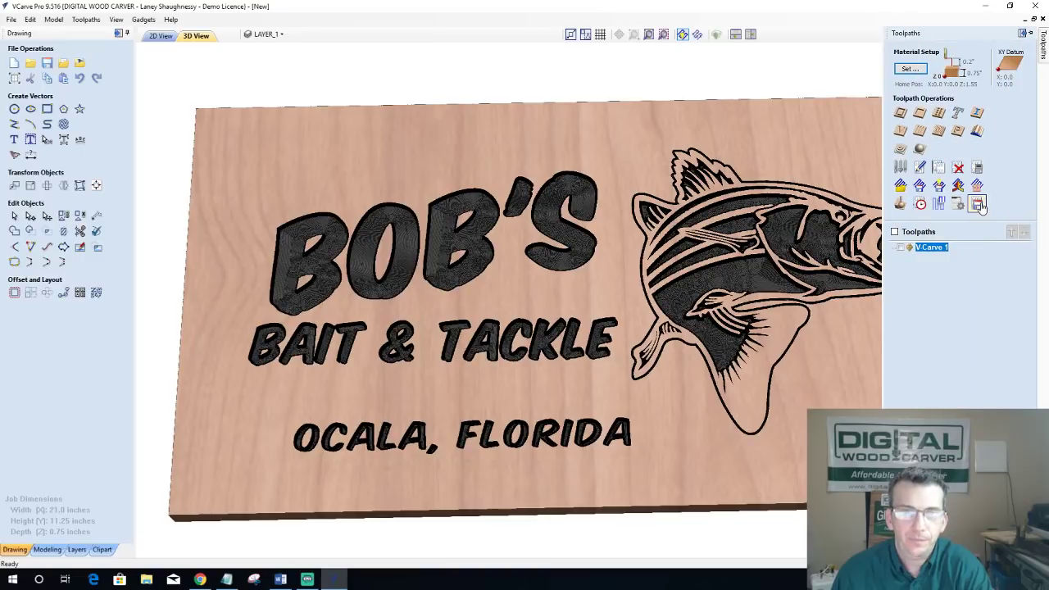
Step: Keep the Digital Wood Carver (inch) post processor and select the V-Carve 1 toolpath for saving
left_click(980, 205)
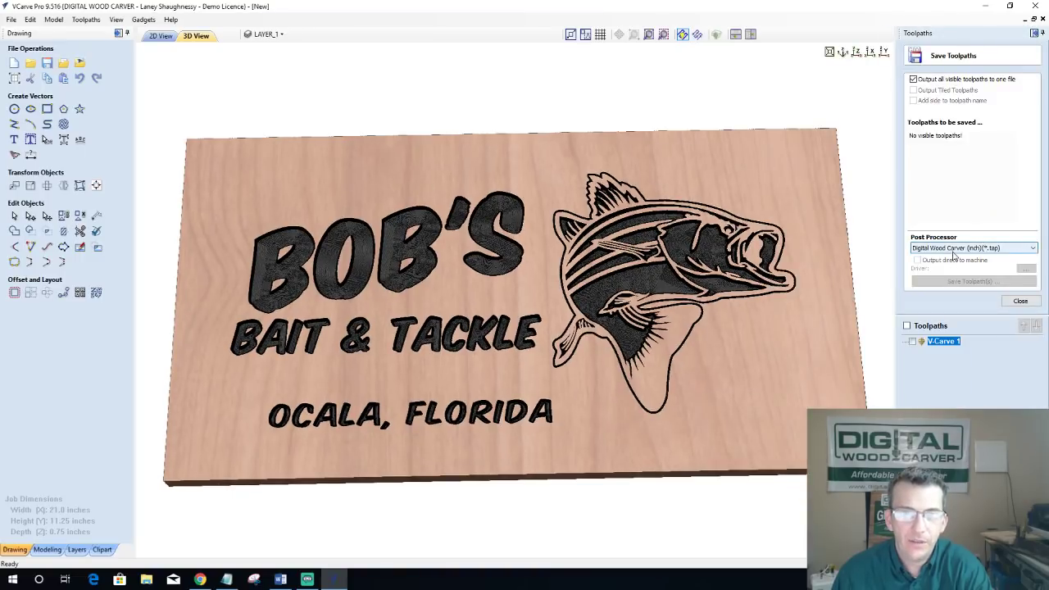
left_click(952, 252)
left_click(958, 256)
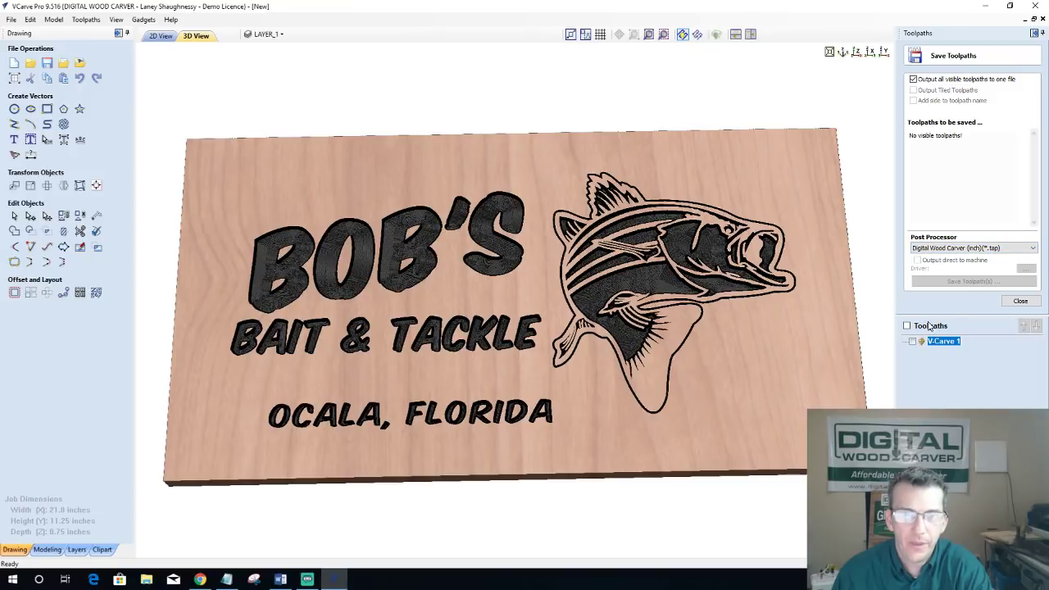
left_click(928, 326)
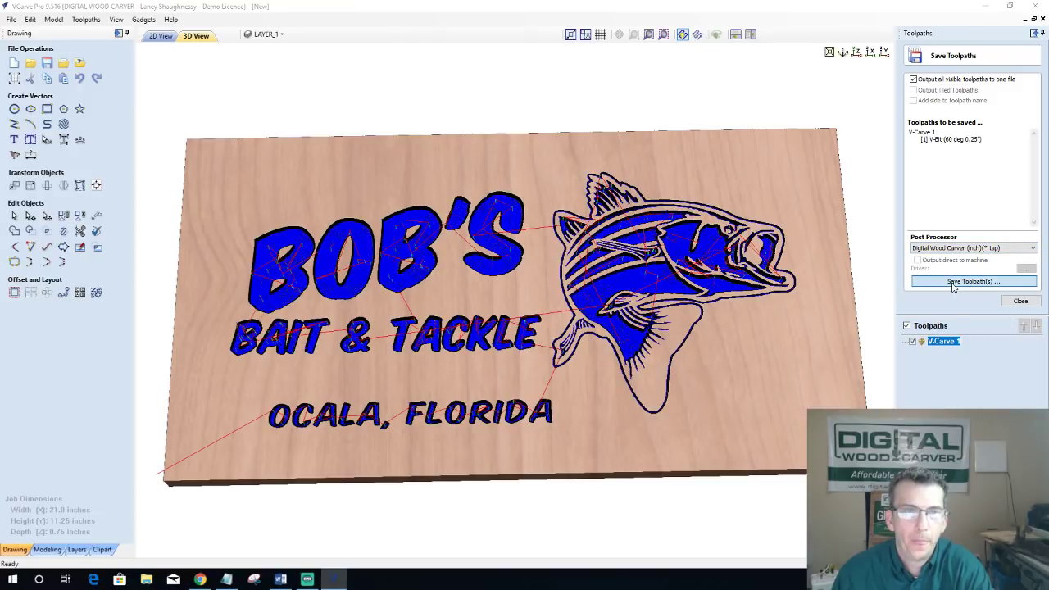
Step: Save the toolpath file to the Desktop as 'Bobs Bait'
left_click(953, 282)
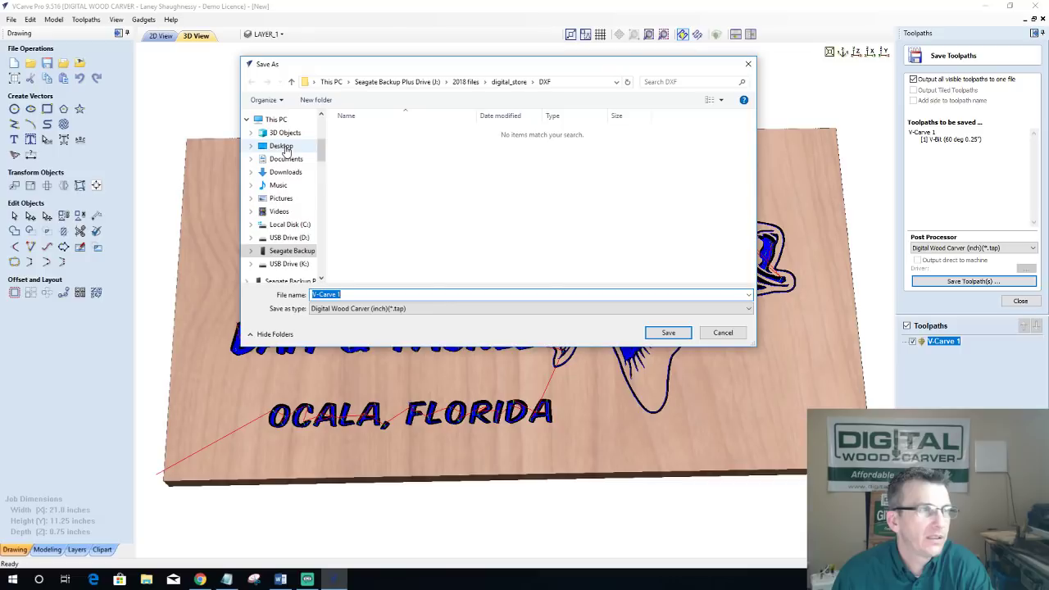
left_click(281, 146)
left_click(367, 294)
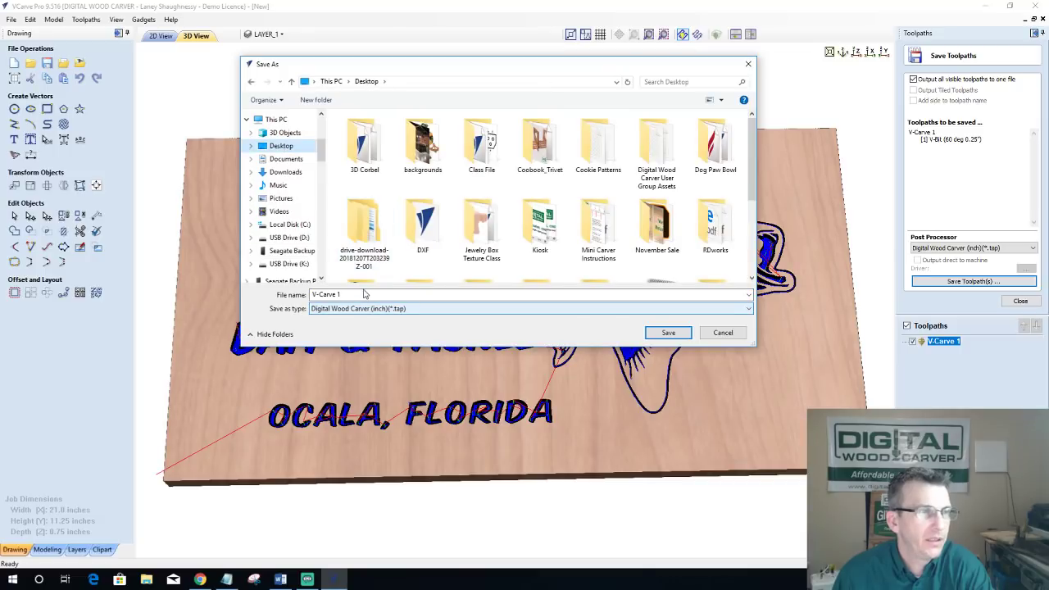
key("ctrl+a")
type("Bob")
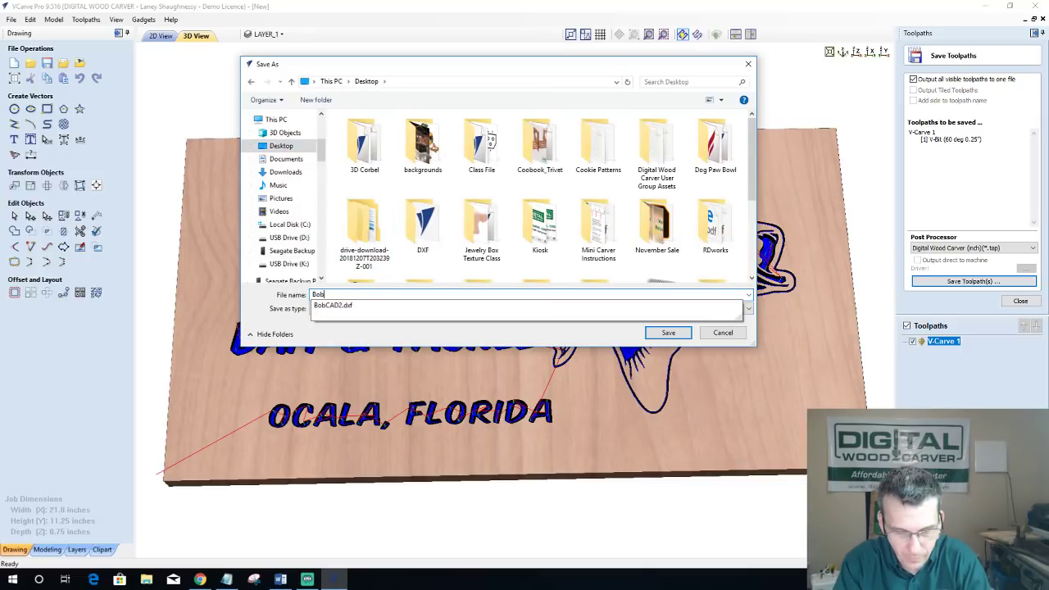
type("s Bait")
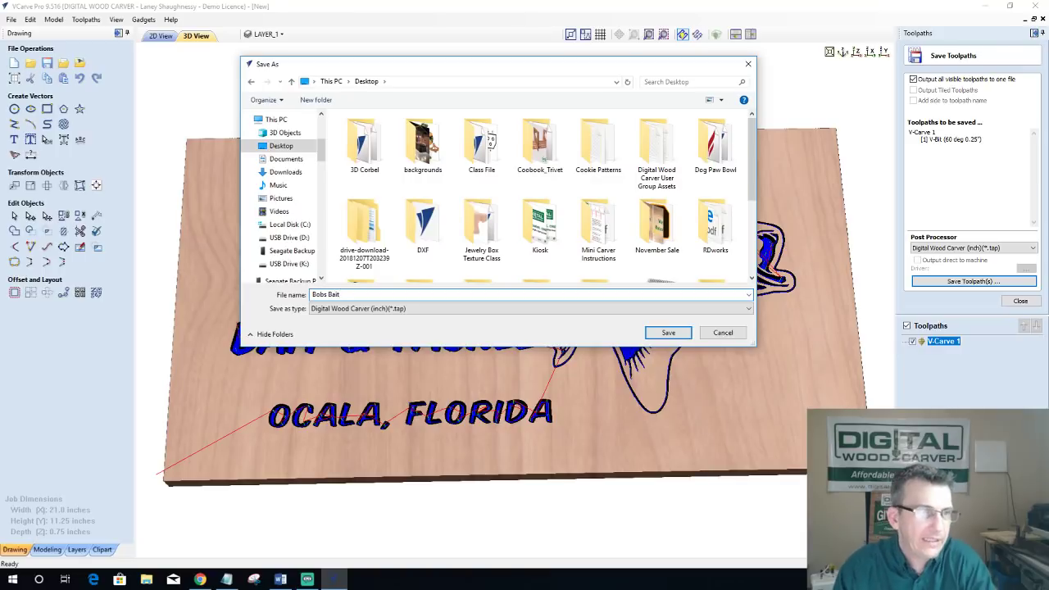
left_click(668, 332)
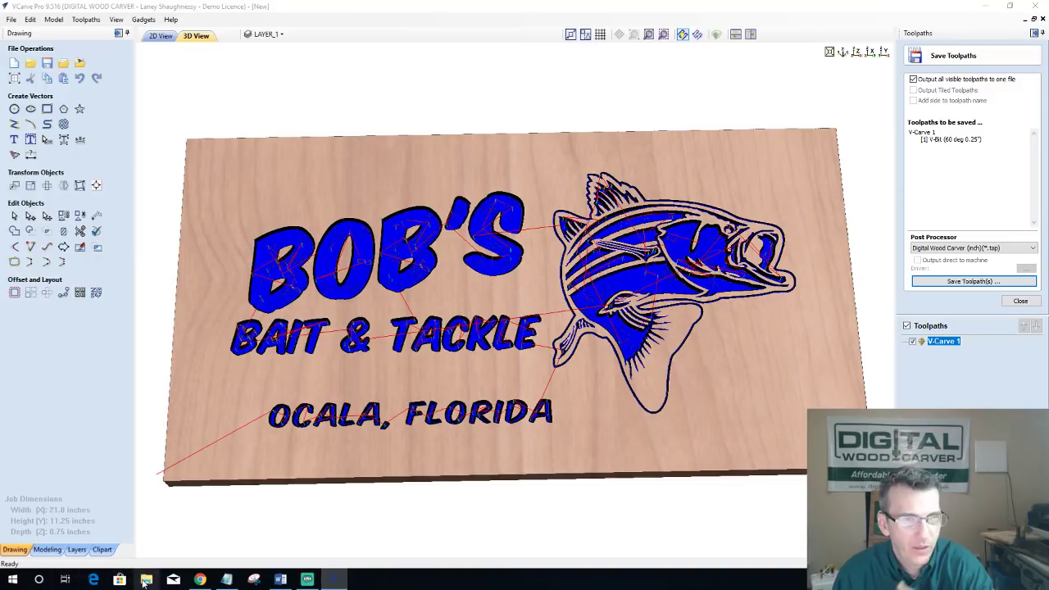
Step: Open Bobs Bait from File Explorer's recent files in Notepad and highlight the Walnut Slab note line
left_click(145, 579)
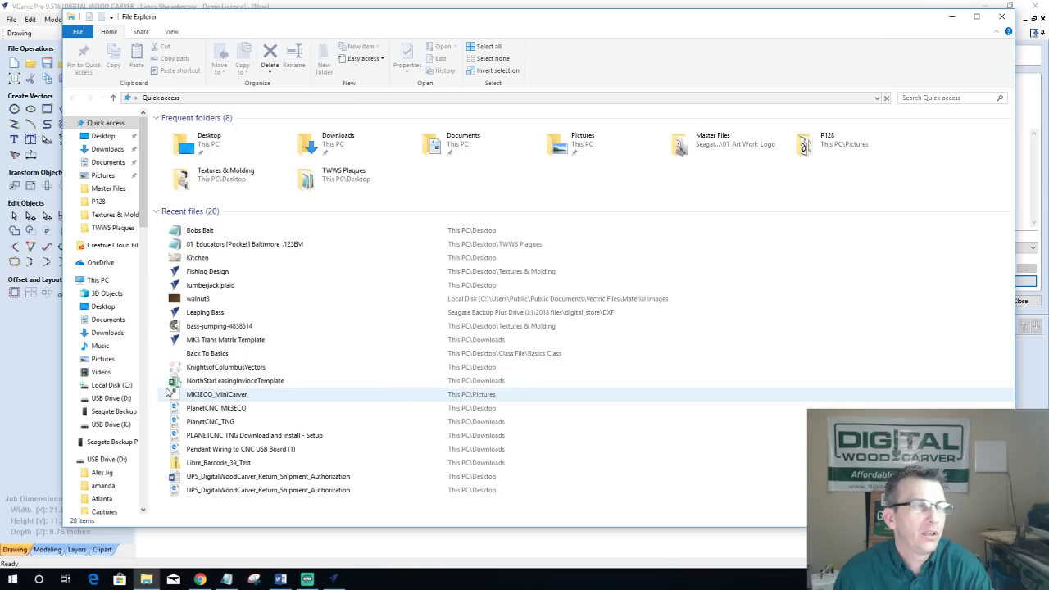
double_click(197, 232)
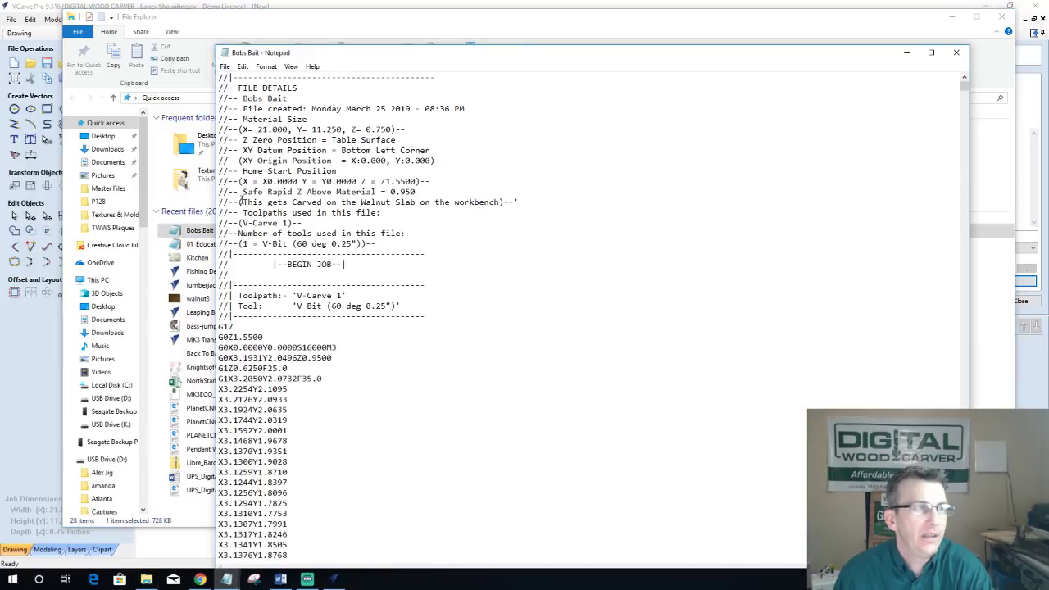
left_click_drag(240, 201, 515, 203)
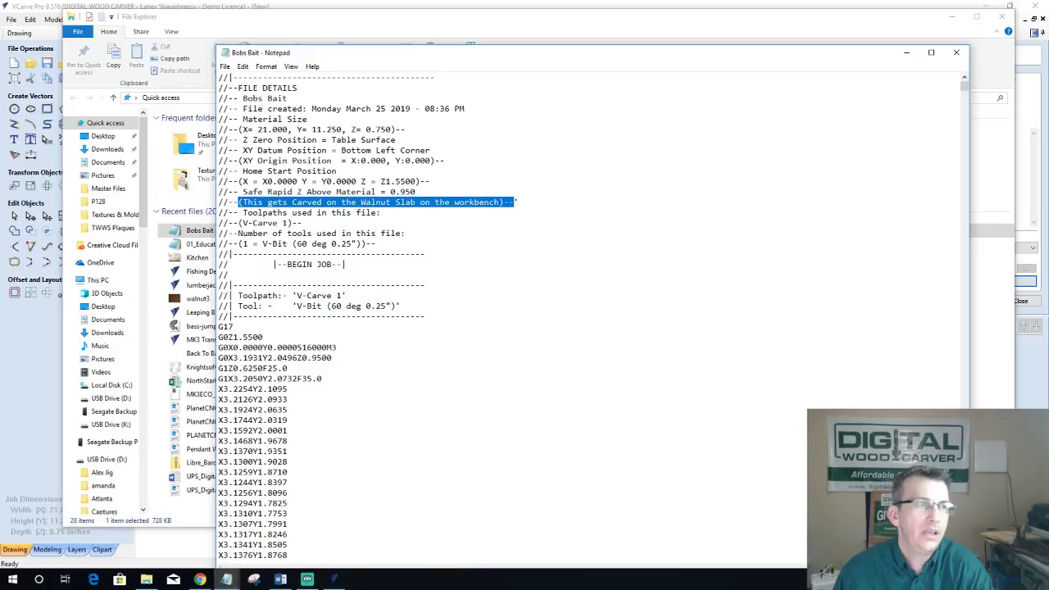
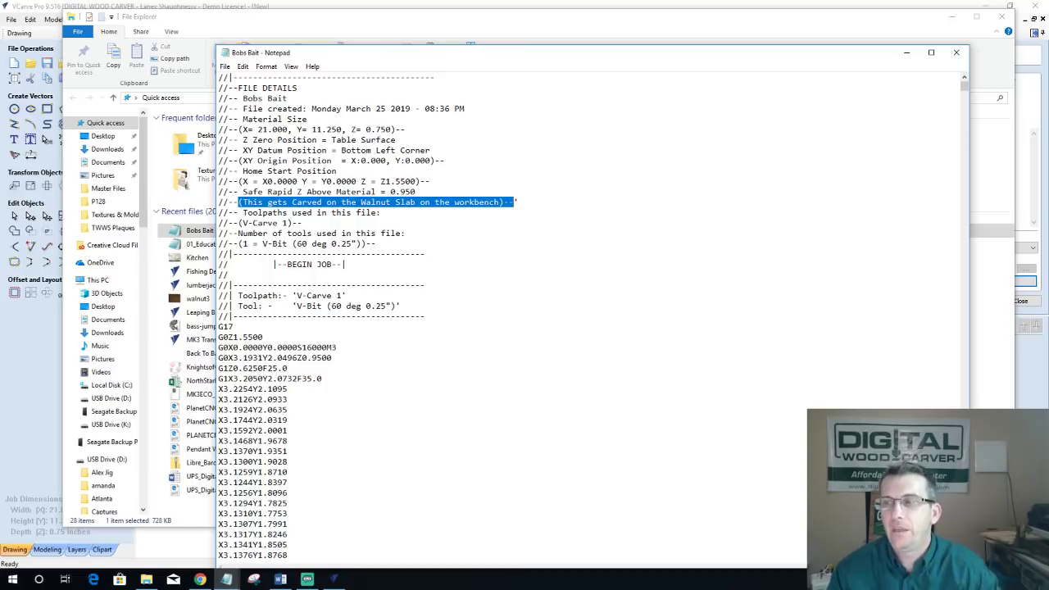
Step: Close the Bobs Bait toolpath file in Notepad and the folder window behind it
left_click(955, 52)
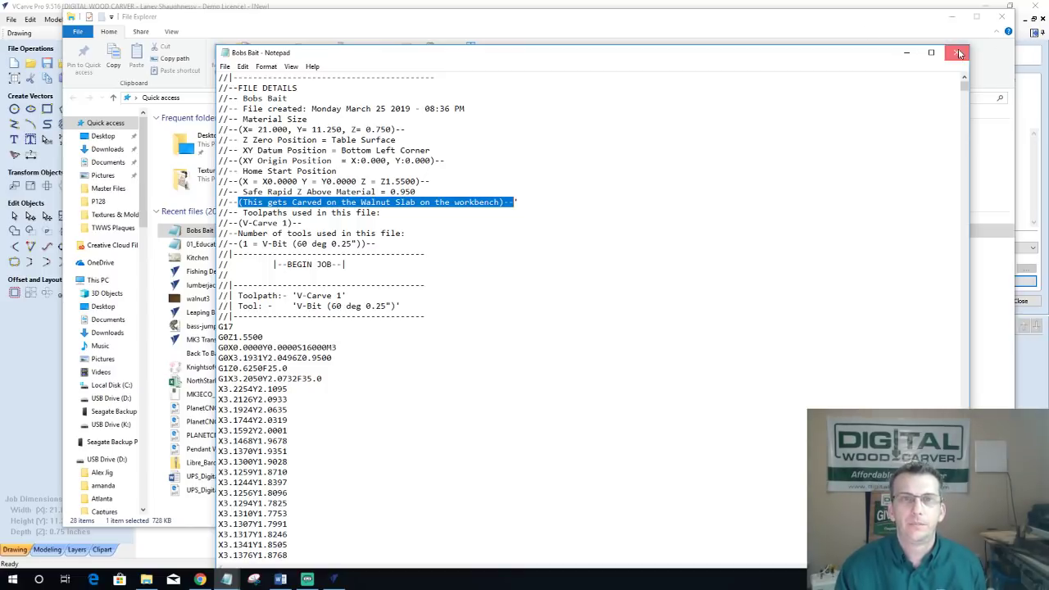
left_click(1001, 18)
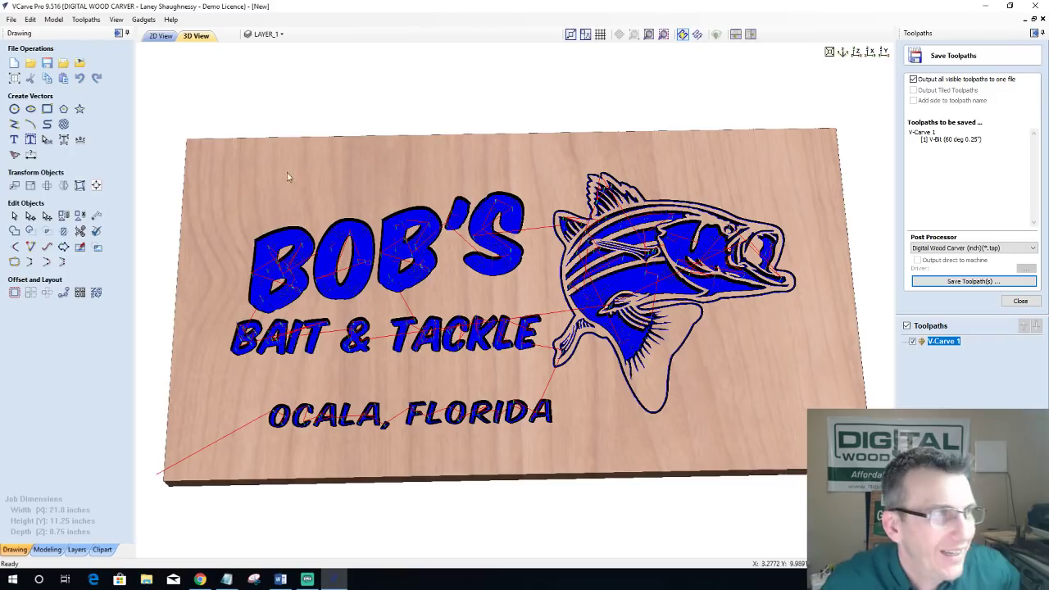
Step: Close the Bob's Bait & Tackle sign without saving and accept a new 21 x 11.25 x 0.75 inch job
left_click(1020, 301)
left_click(12, 18)
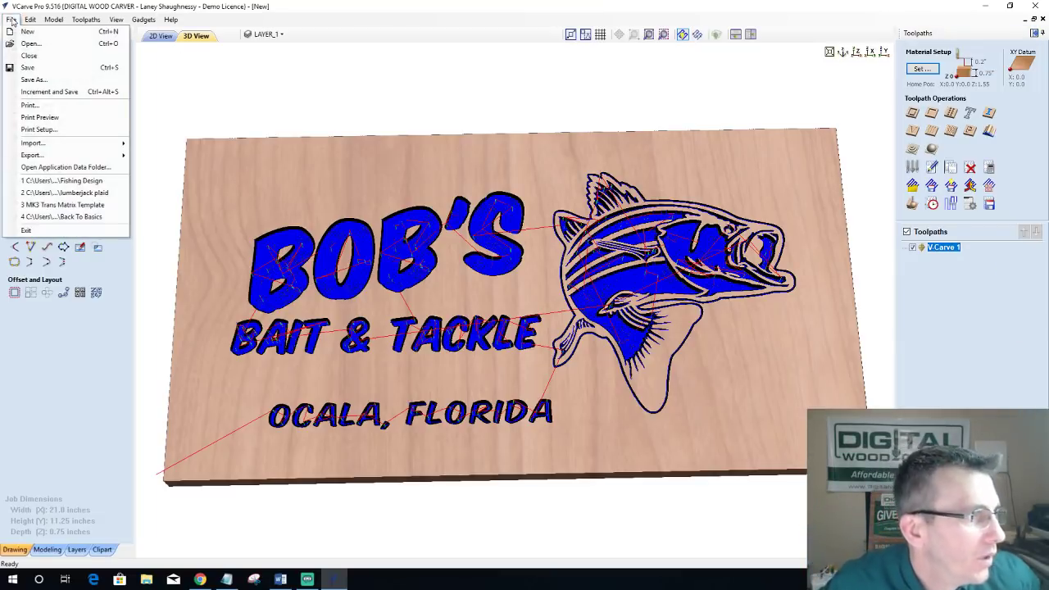
left_click(29, 55)
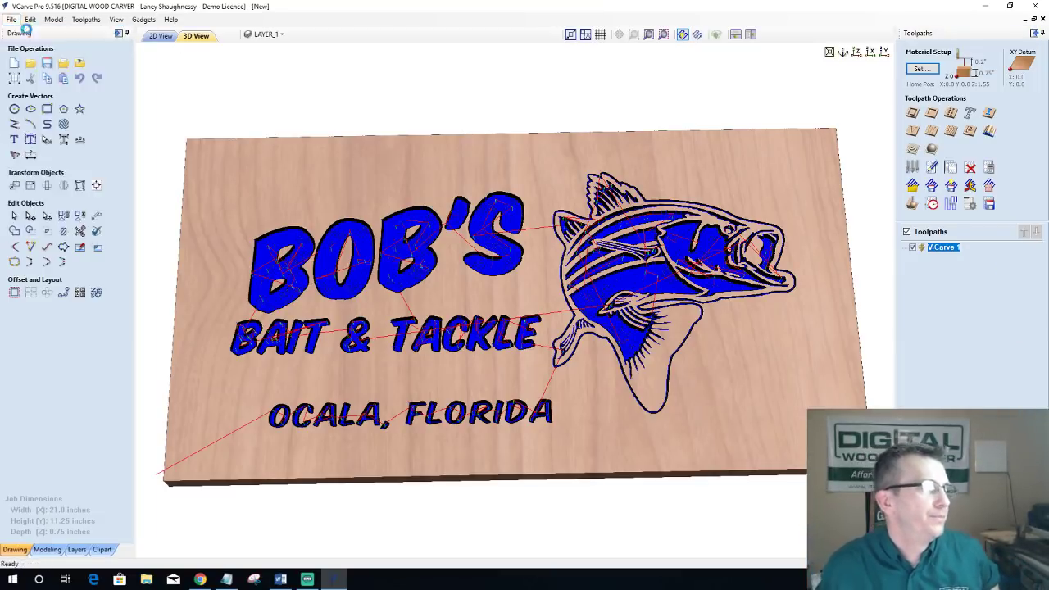
left_click(524, 318)
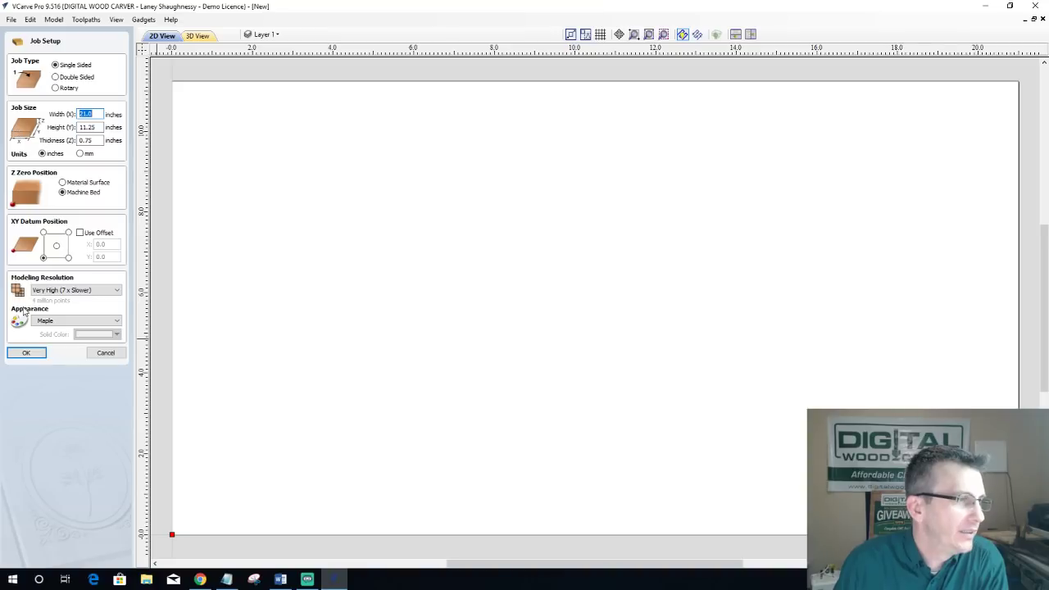
left_click(26, 352)
scroll(319, 242, "down", 3)
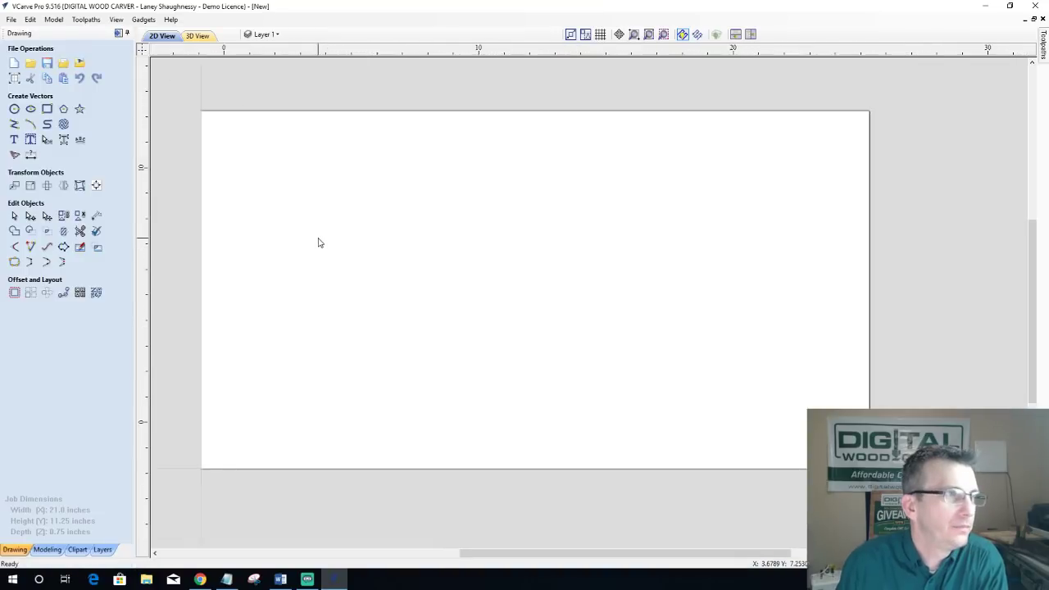
scroll(319, 238, "up", 1)
left_click_drag(538, 553, 478, 553)
scroll(615, 297, "down", 1)
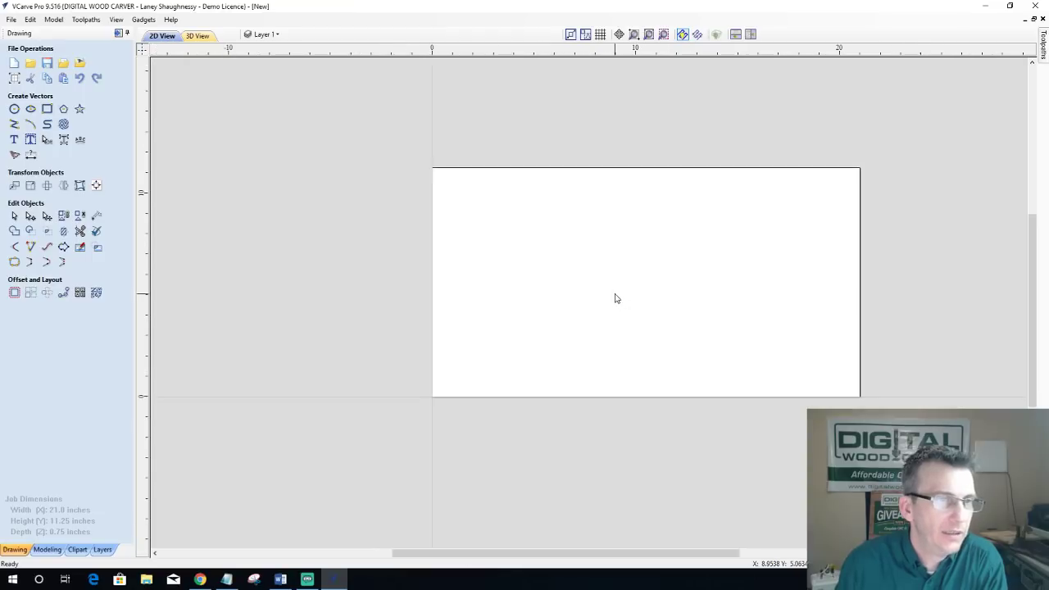
scroll(745, 347, "up", 2)
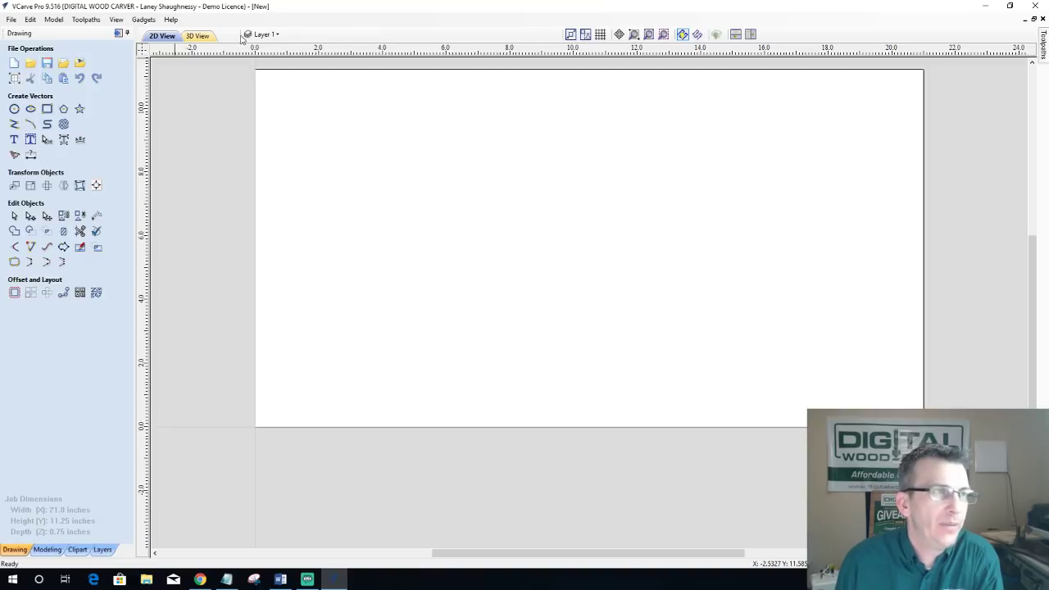
left_click(273, 36)
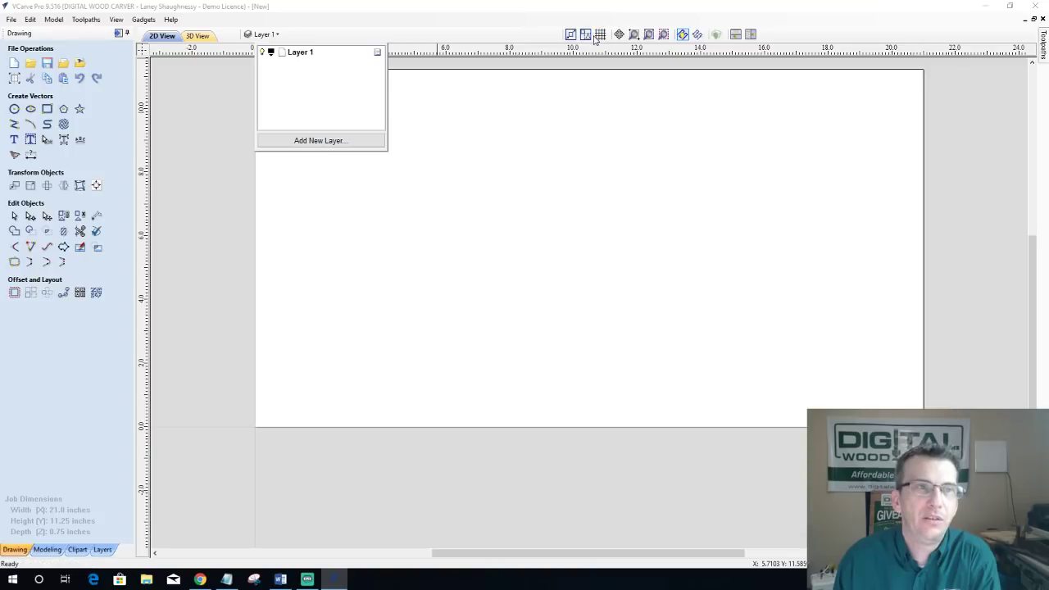
left_click(620, 35)
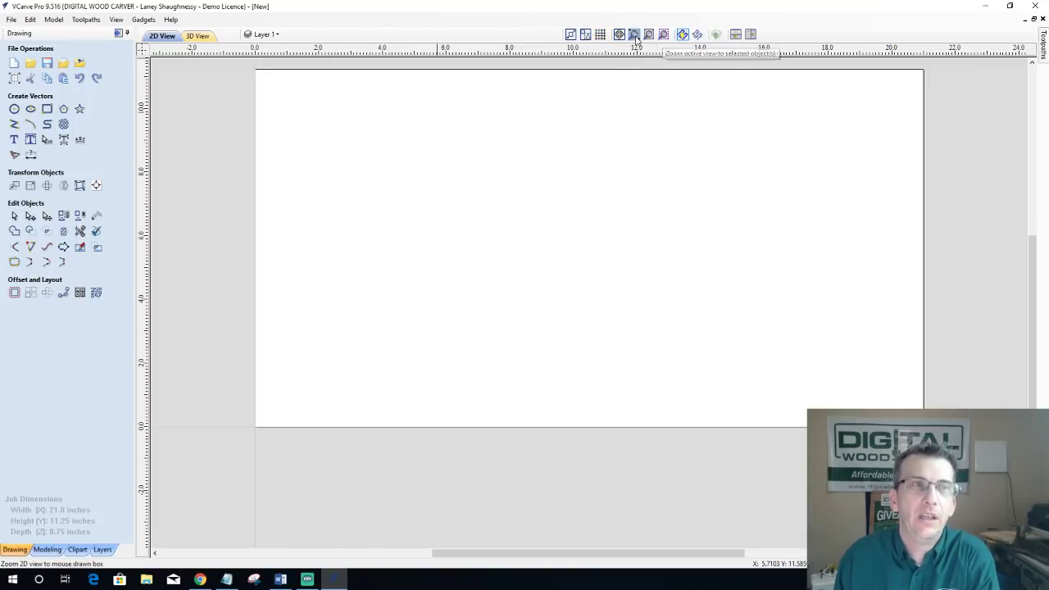
Step: Draw a 5-inch diameter circle centred near X 6.5, Y 8.24 and zoom in on its right edge
left_click(14, 109)
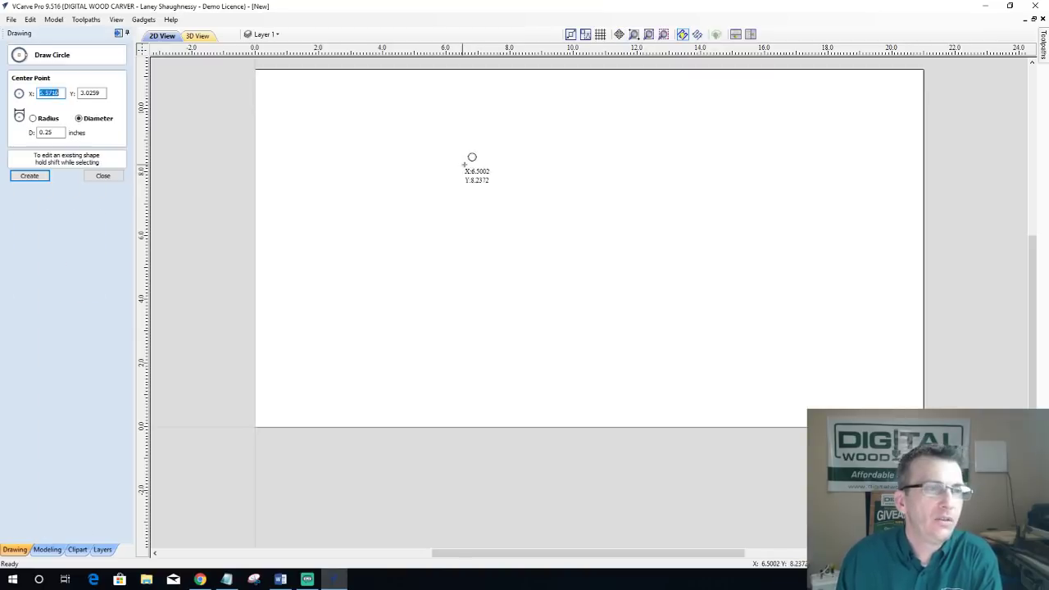
left_click_drag(462, 164, 538, 194)
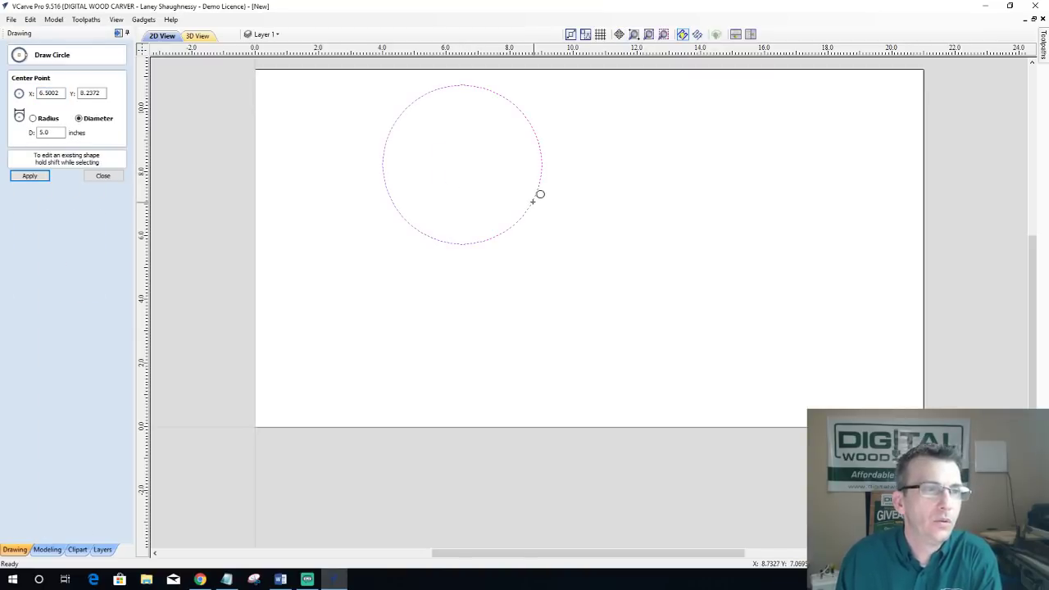
left_click(634, 34)
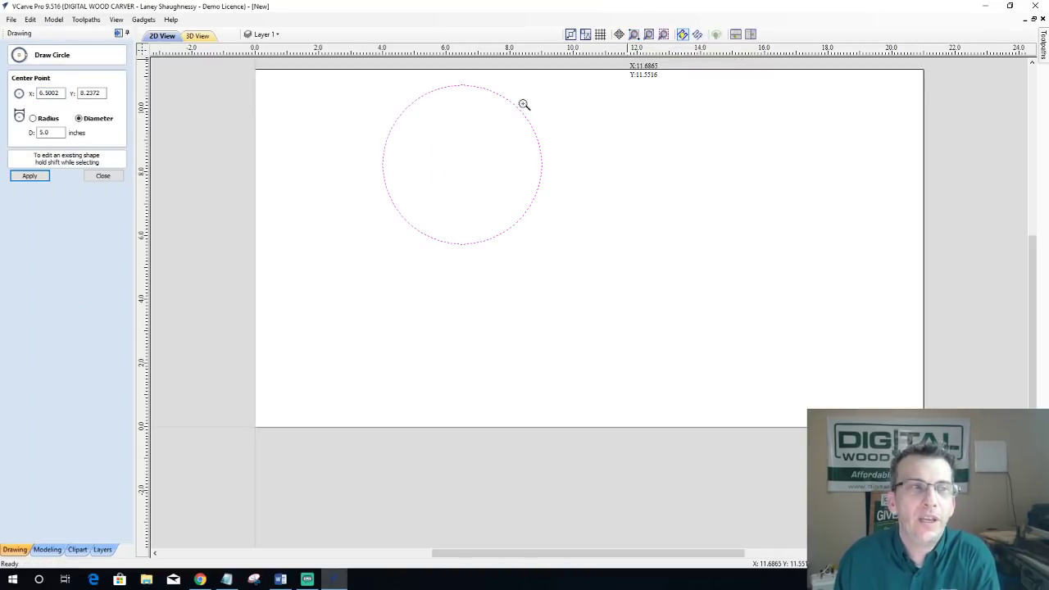
left_click_drag(520, 131, 565, 181)
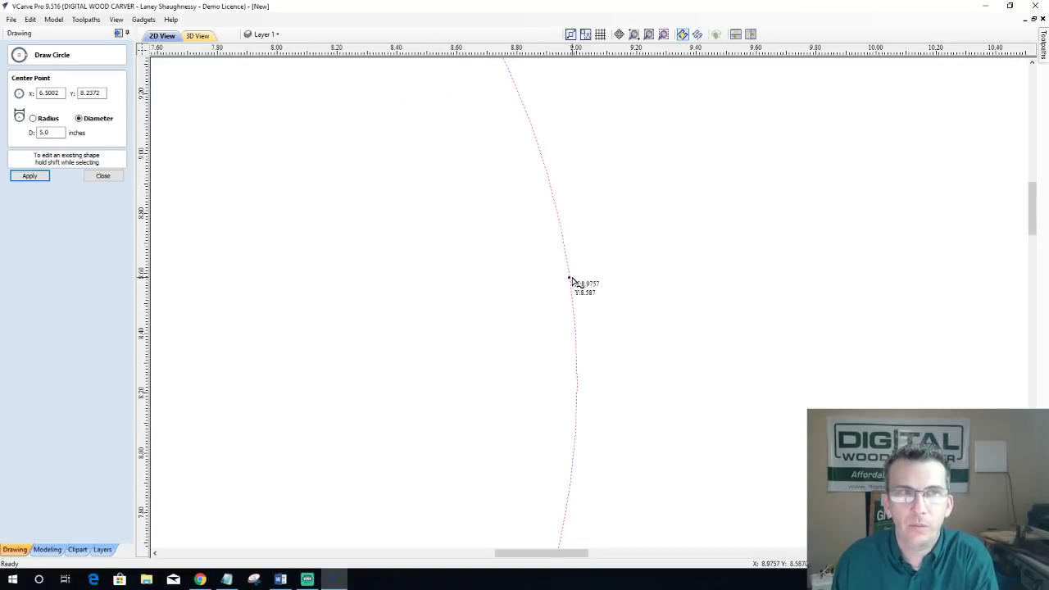
Step: Zoom out to the full job, then zoom to fit the circle and inspect it
left_click(648, 36)
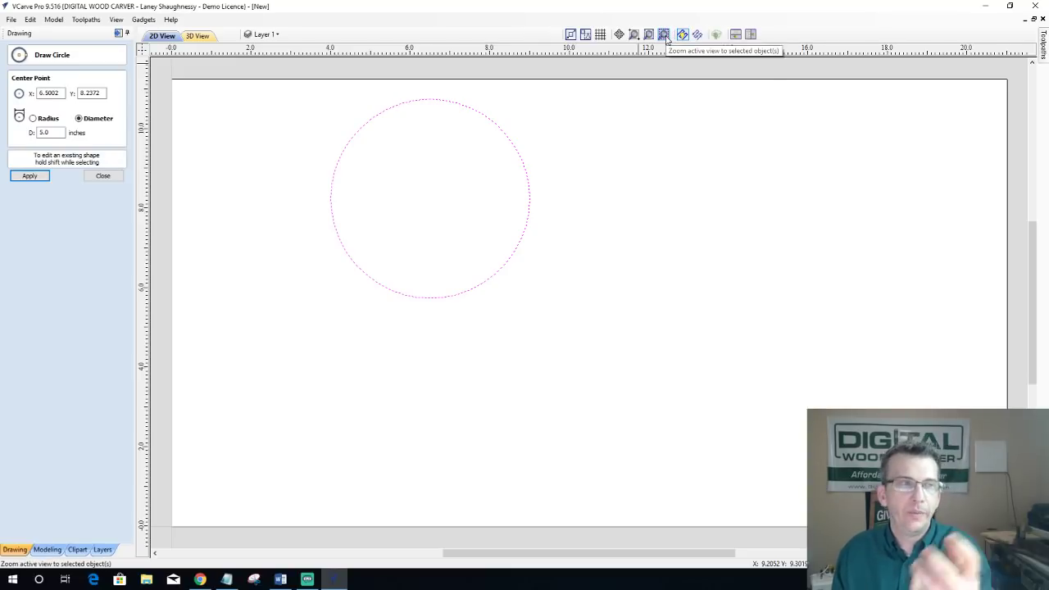
left_click(664, 34)
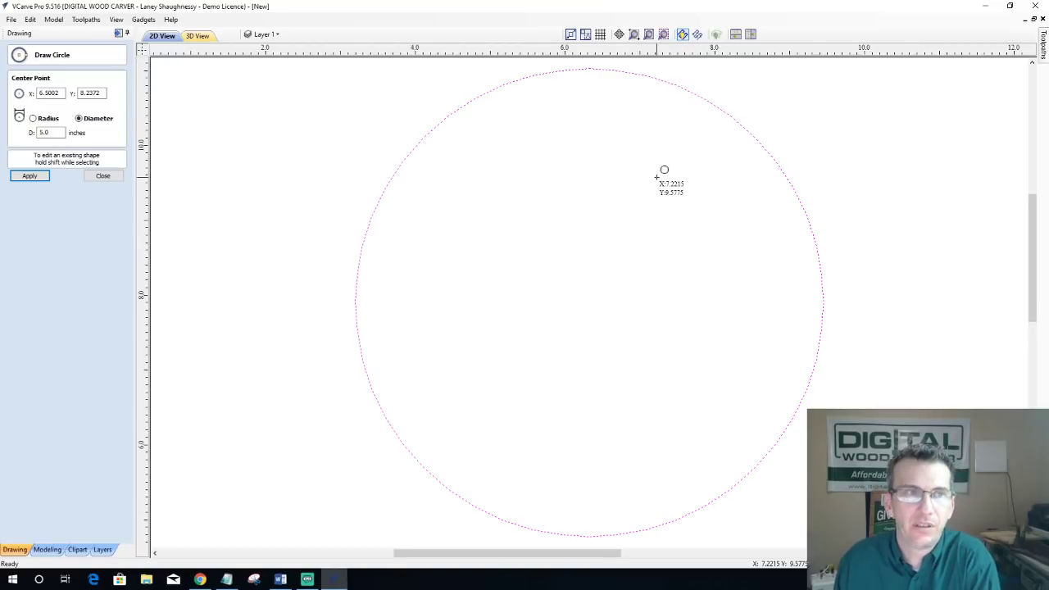
scroll(656, 177, "down", 4)
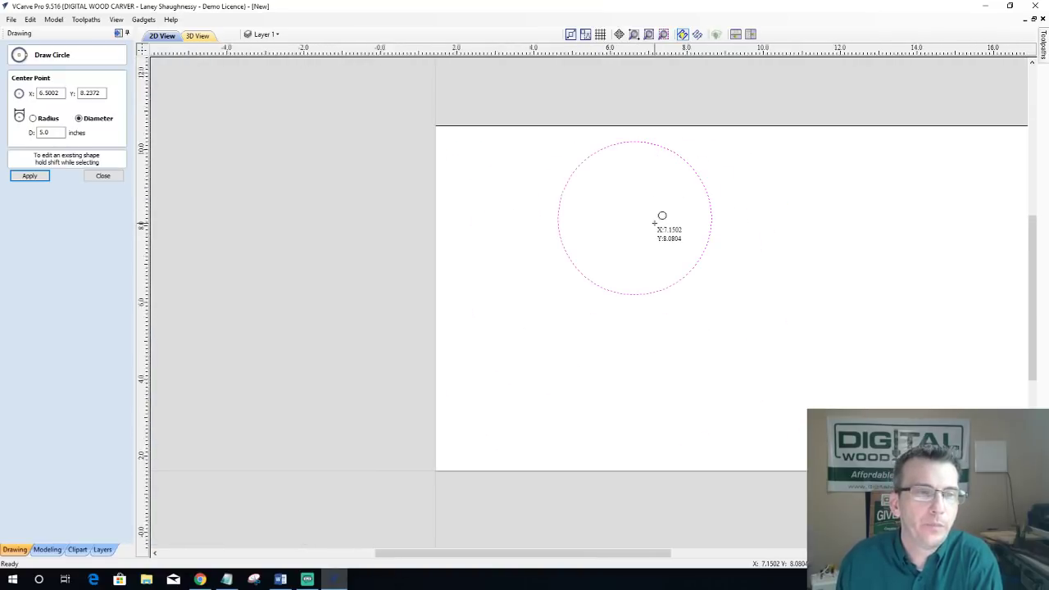
scroll(654, 222, "up", 4)
scroll(654, 223, "down", 3)
scroll(654, 215, "up", 3)
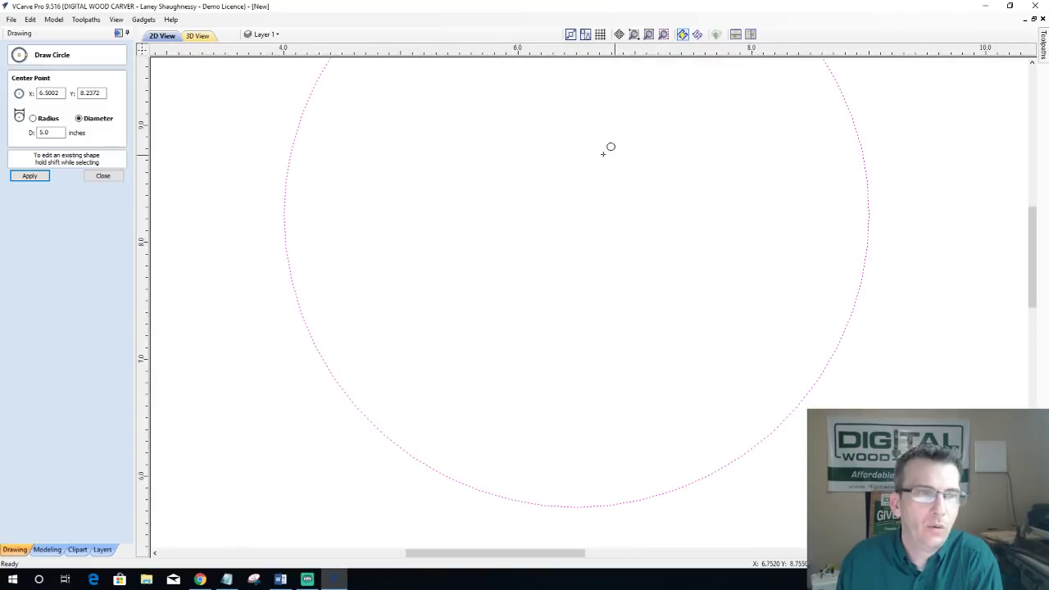
scroll(611, 146, "down", 6)
scroll(907, 206, "up", 5)
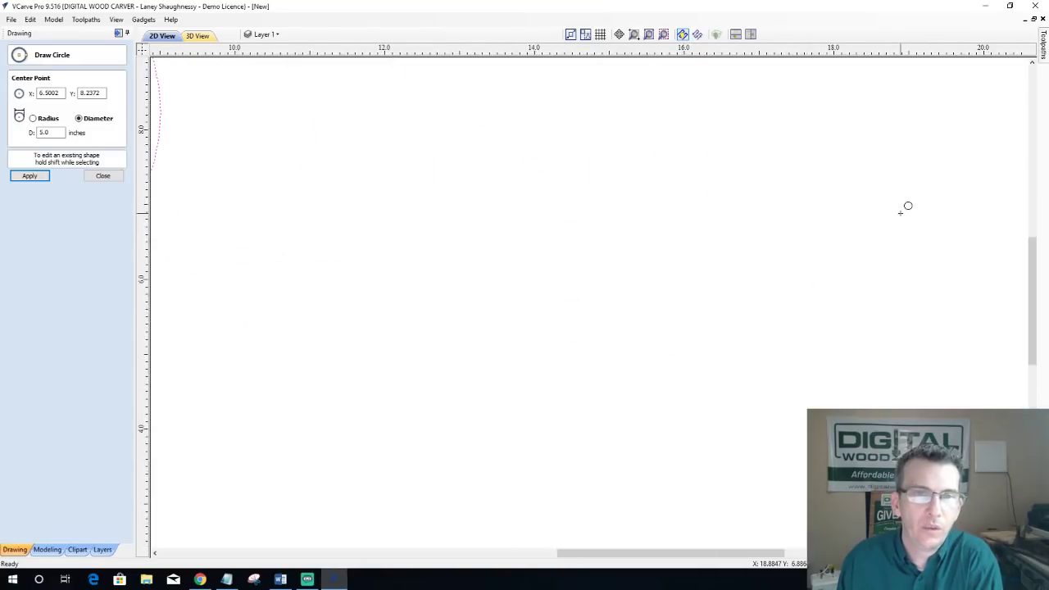
scroll(908, 206, "down", 5)
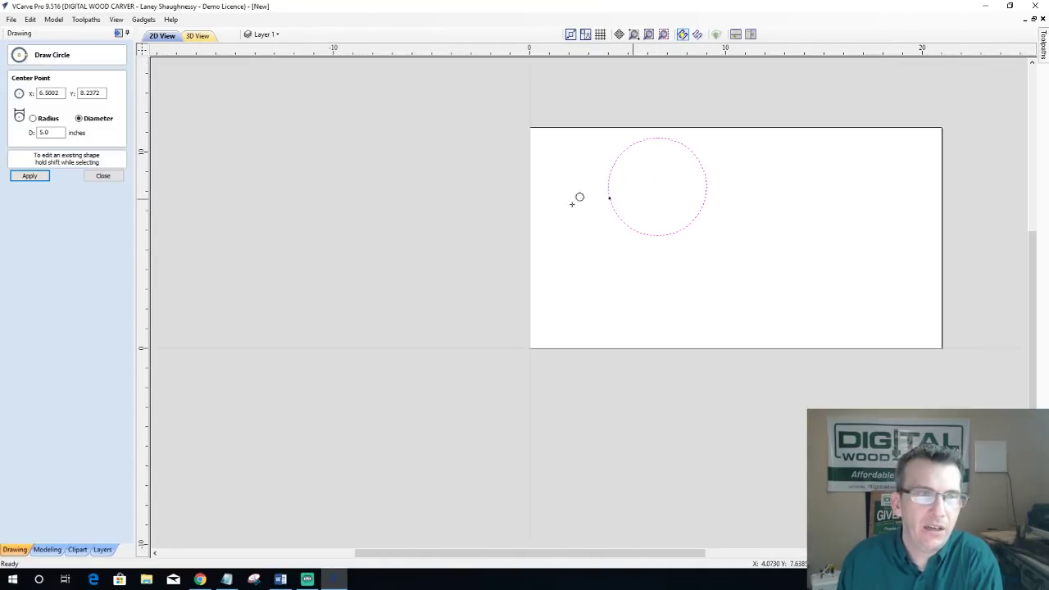
scroll(524, 211, "up", 4)
scroll(531, 204, "up", 1)
scroll(533, 203, "down", 1)
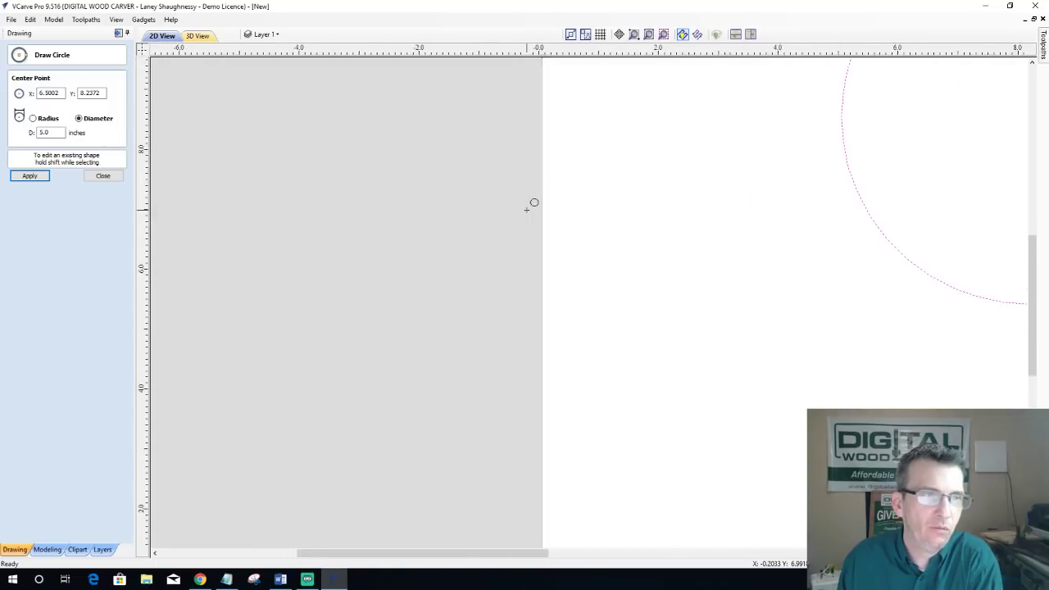
scroll(533, 202, "down", 2)
scroll(634, 152, "down", 1)
scroll(630, 182, "up", 4)
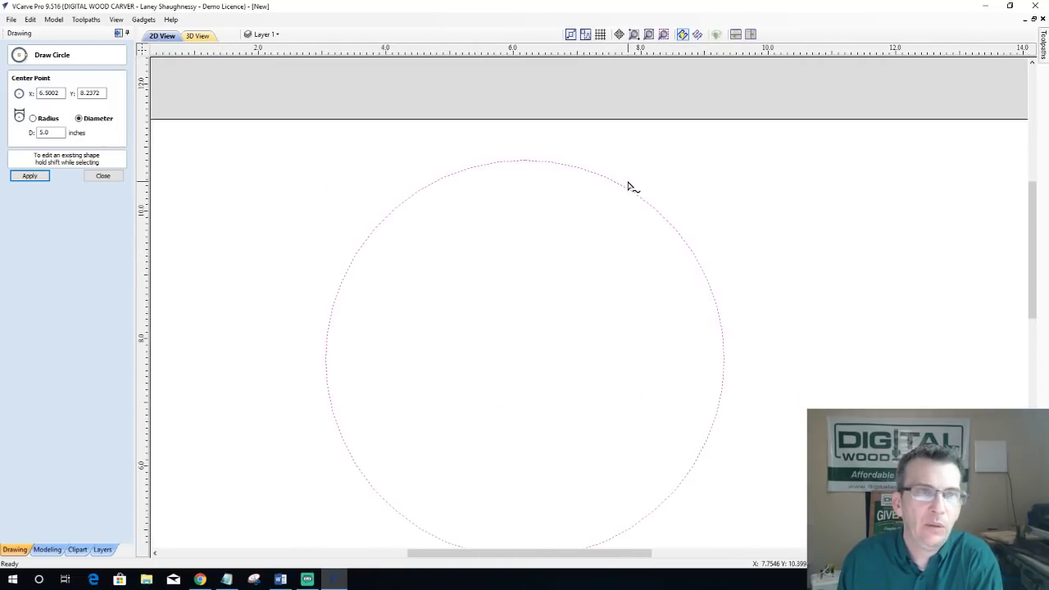
scroll(721, 254, "down", 3)
scroll(726, 248, "up", 2)
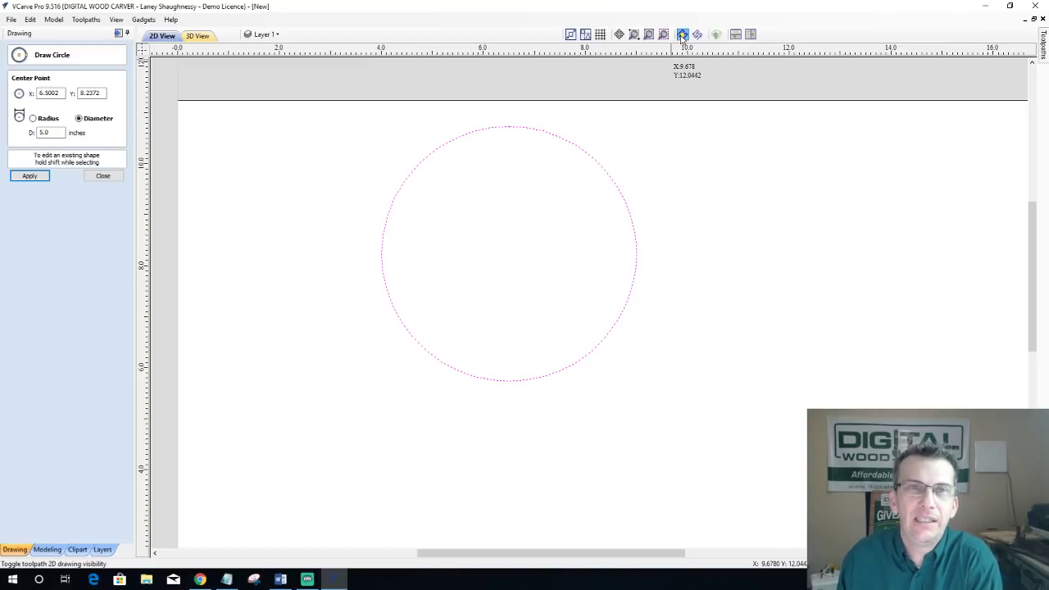
Step: Create a 2D profile toolpath around the circle with a -0.125 inch allowance offset
left_click(1042, 48)
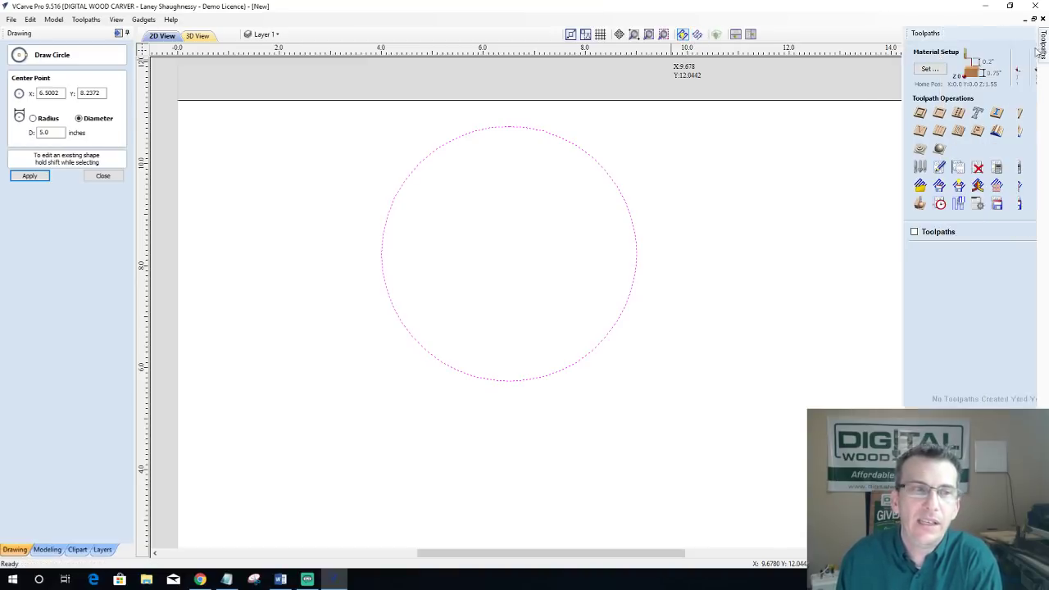
left_click(901, 114)
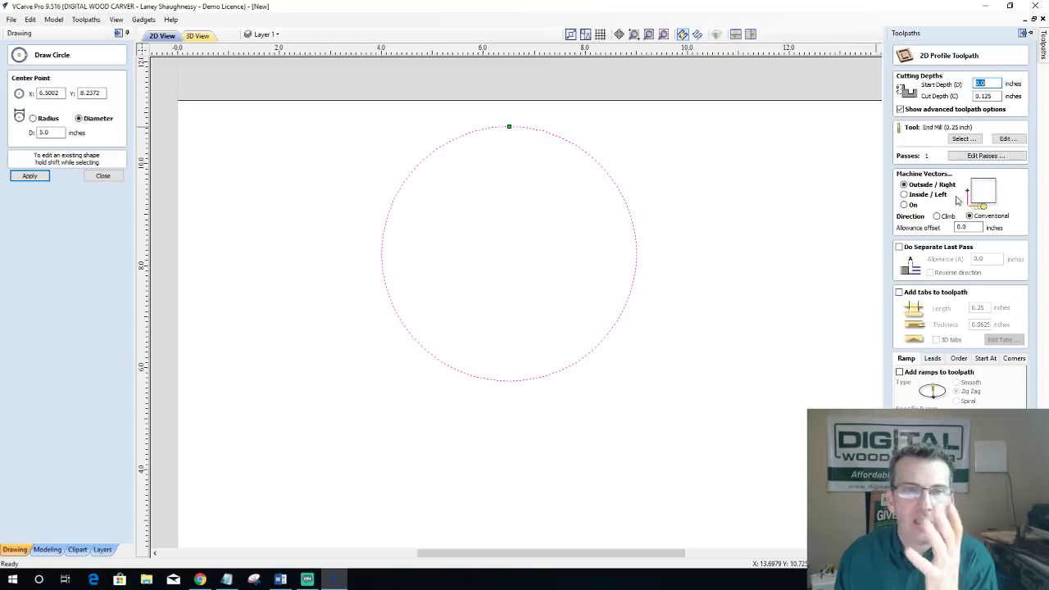
left_click_drag(969, 229, 930, 232)
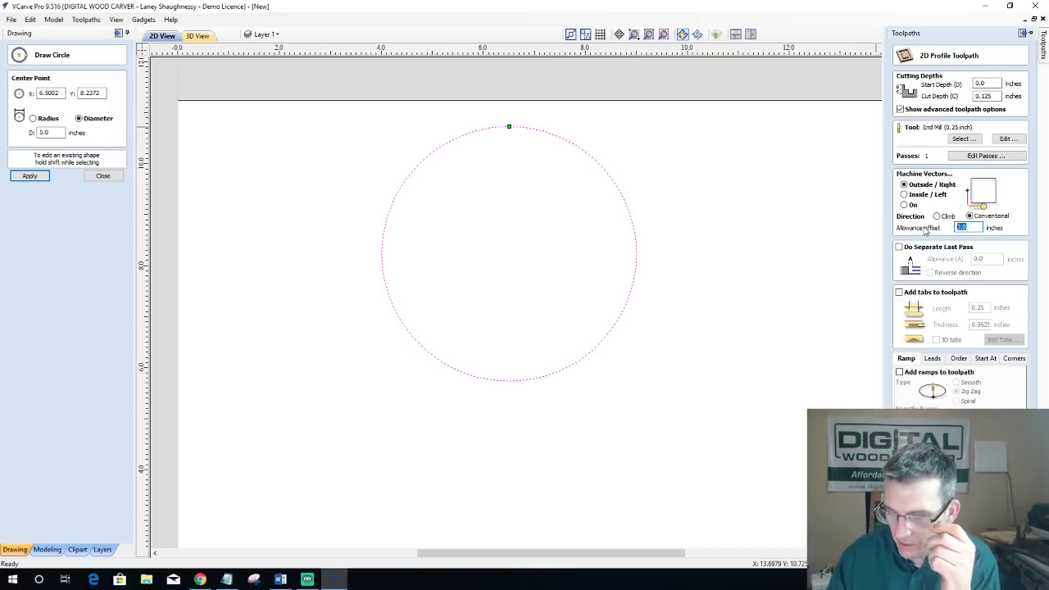
key("BackSpace")
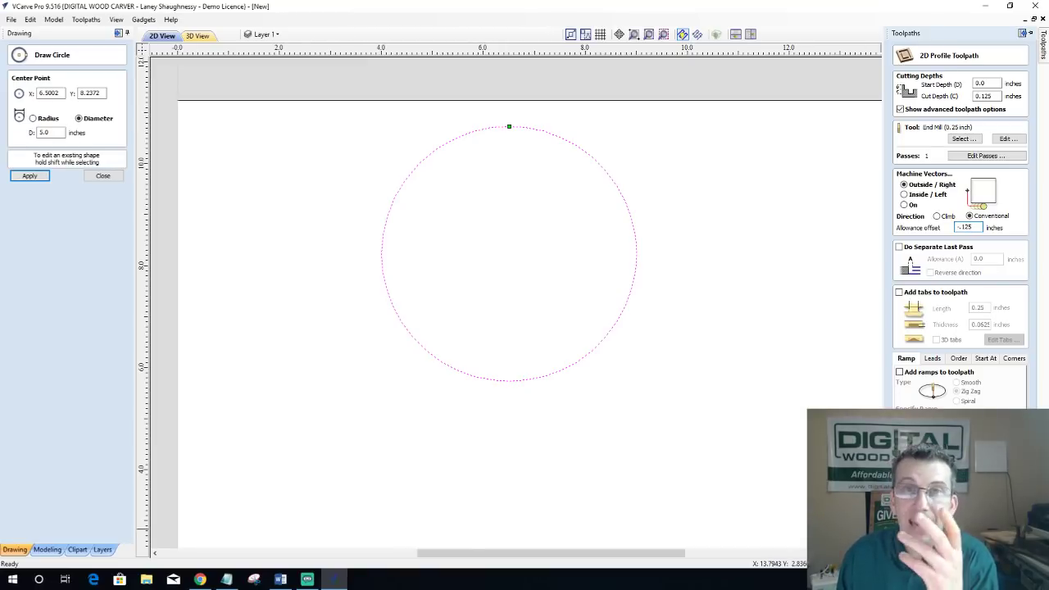
type("-.125")
key("Return")
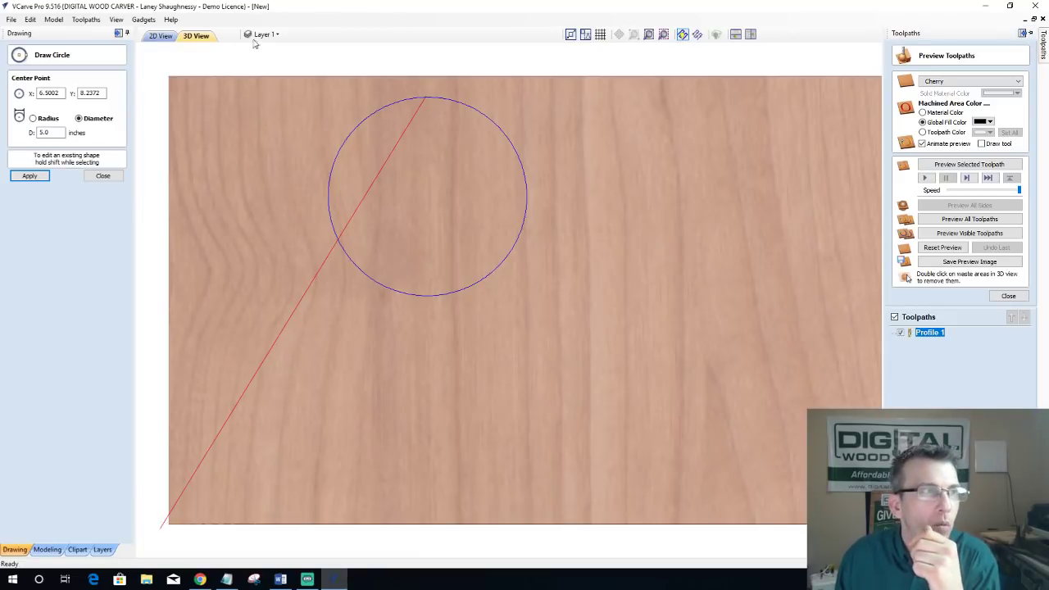
Step: In the 2D view, hide and re-show Profile 1 using its toolpath list checkbox
left_click(161, 36)
scroll(206, 327, "down", 2)
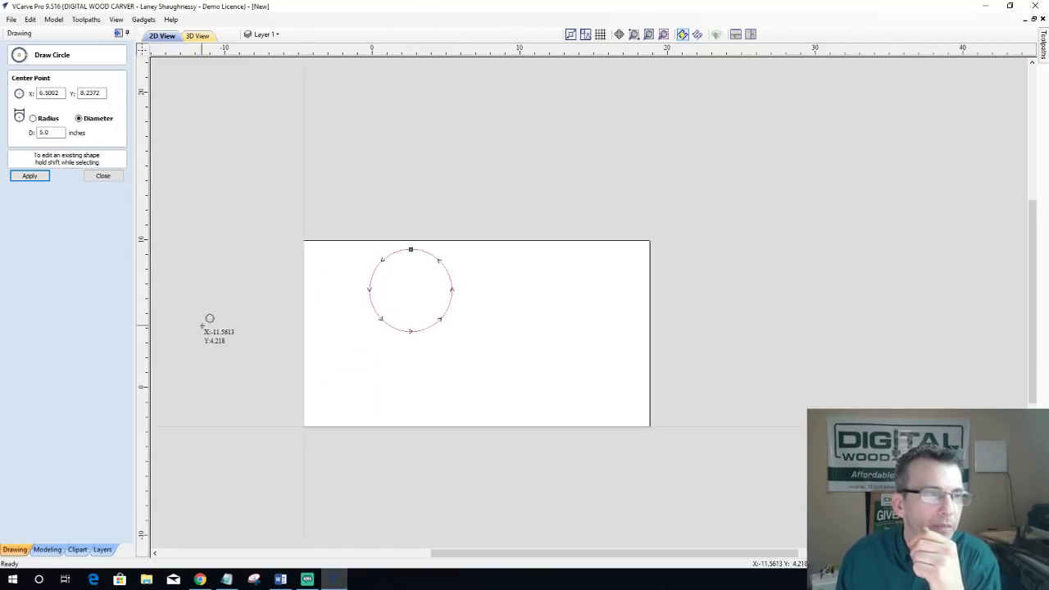
scroll(386, 290, "up", 5)
scroll(720, 98, "down", 3)
scroll(720, 98, "up", 4)
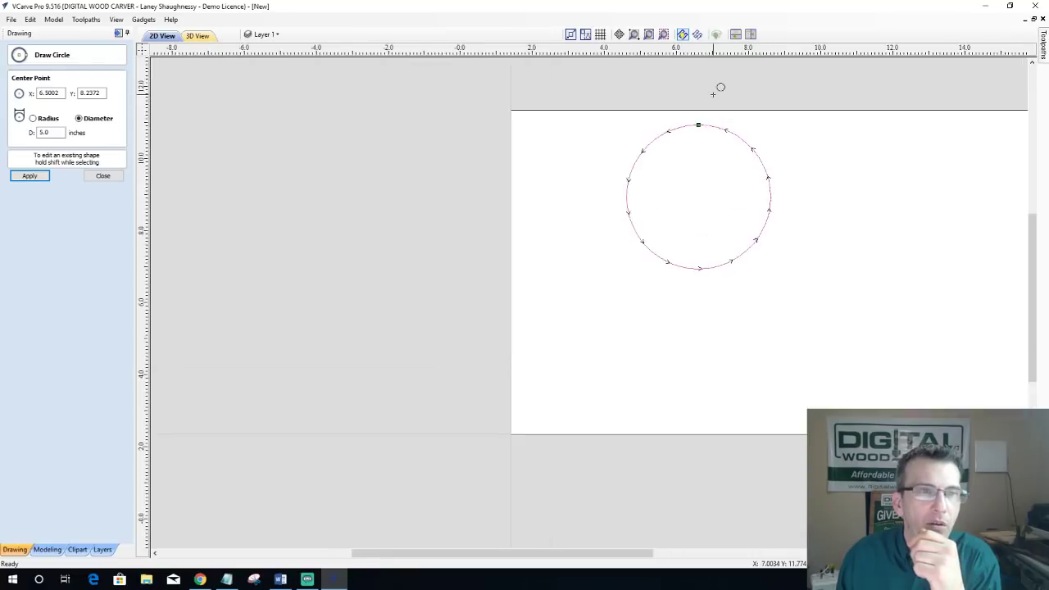
scroll(787, 300, "up", 1)
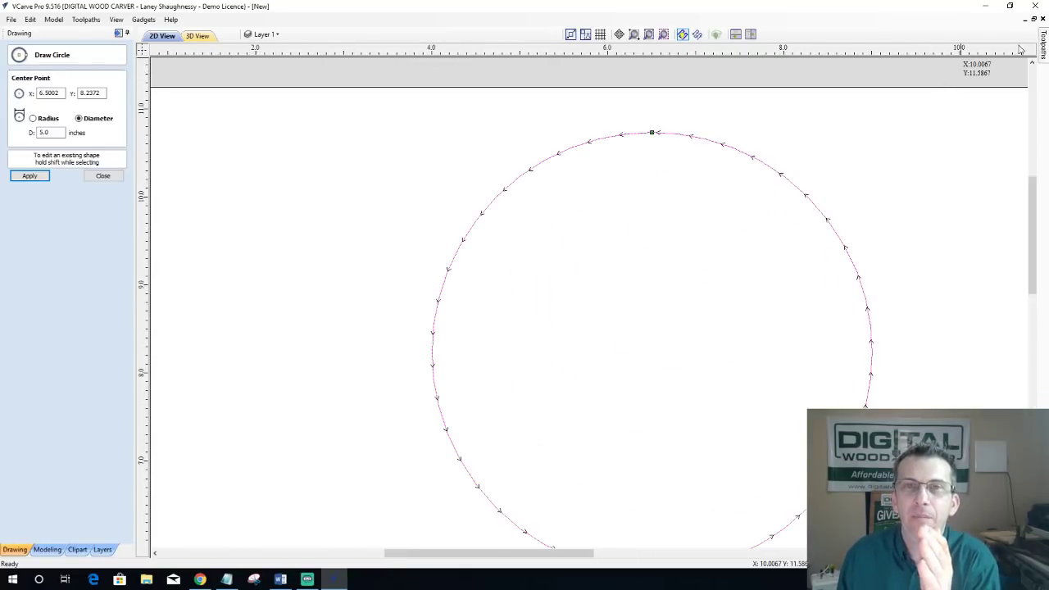
left_click(1043, 38)
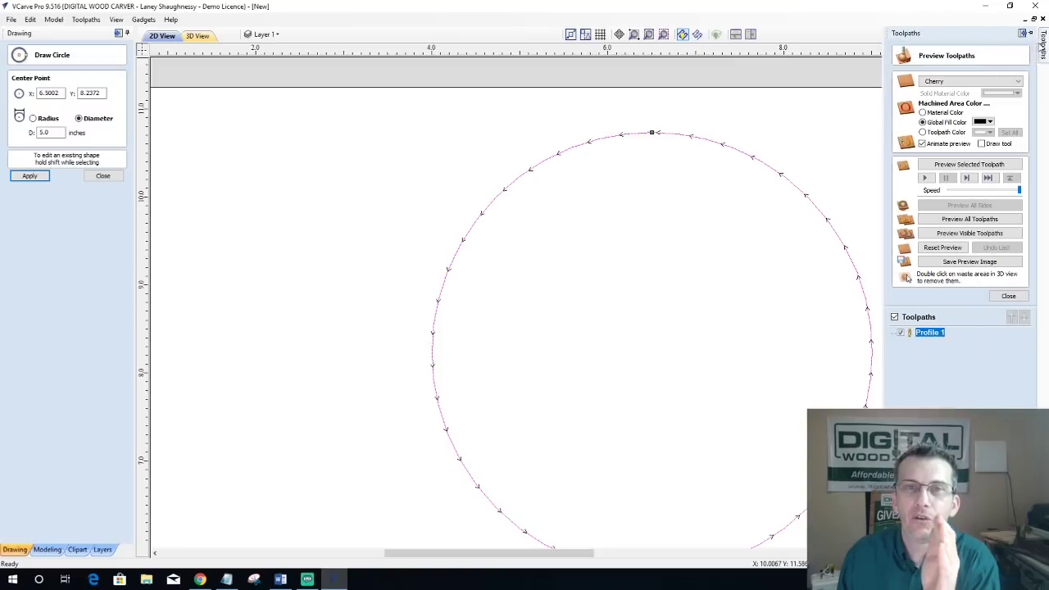
left_click(901, 333)
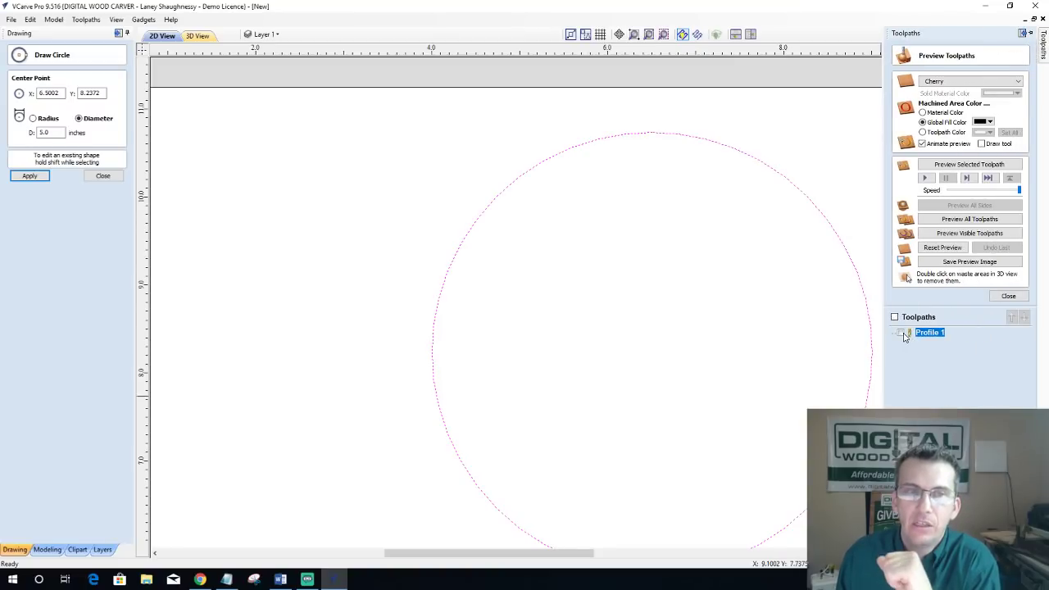
left_click(901, 332)
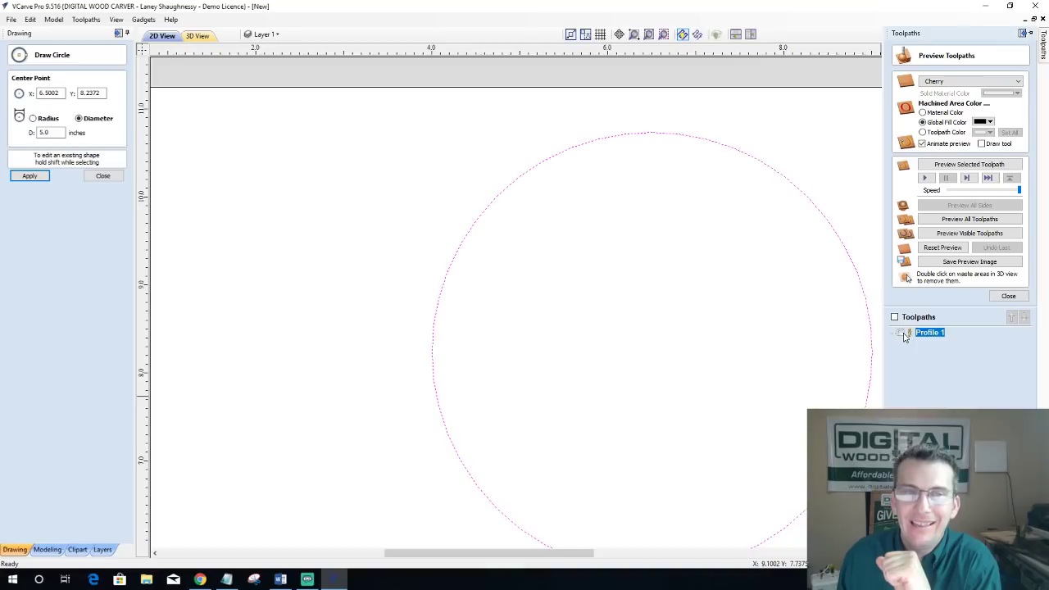
left_click(901, 332)
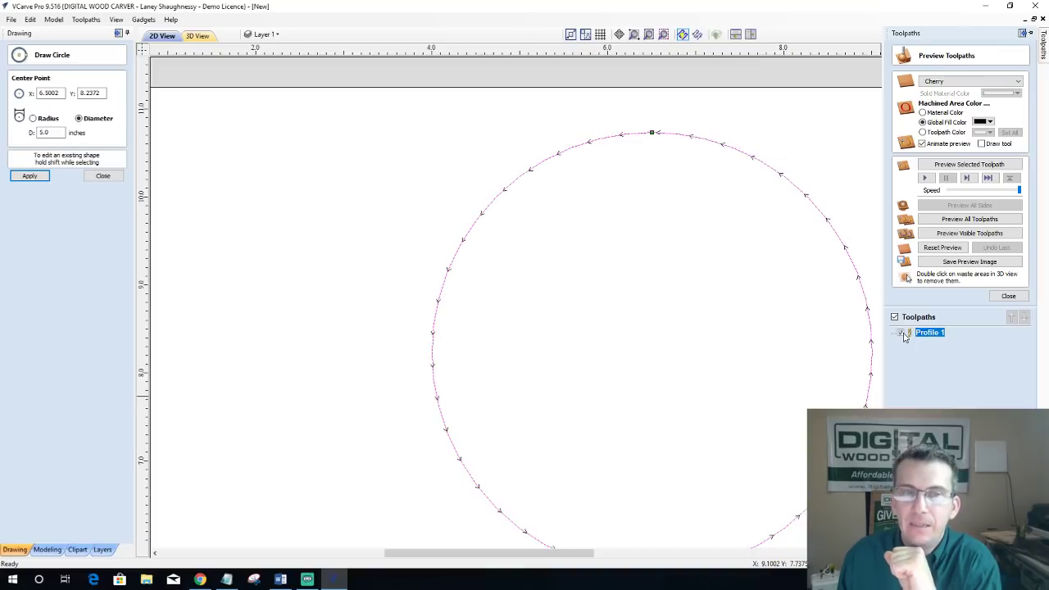
Step: Turn the toolpath 2D drawing visibility off and on twice, leaving Profile 1 shown
left_click(683, 35)
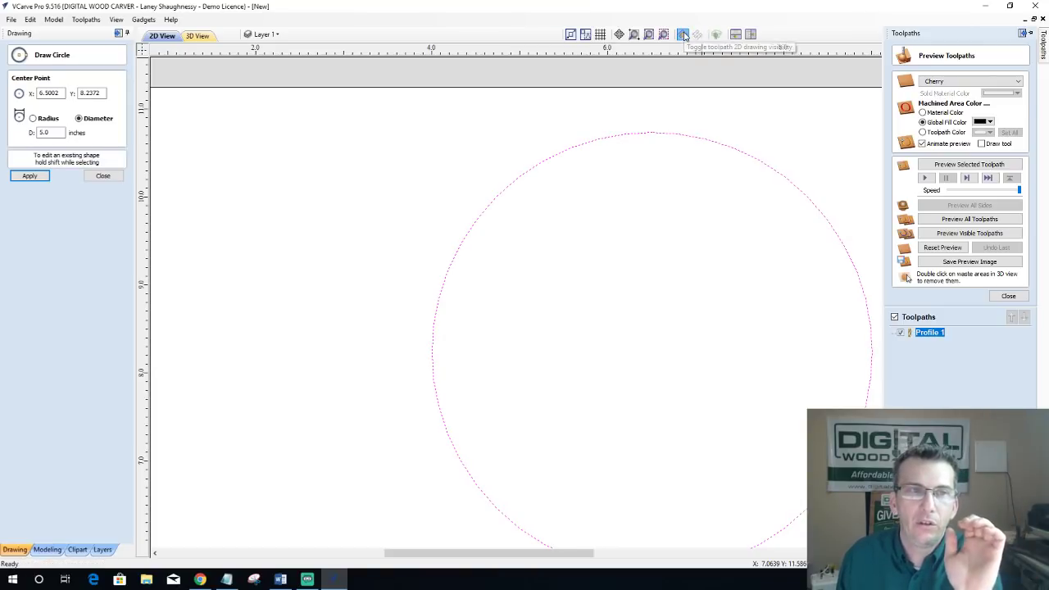
left_click(683, 34)
left_click(684, 35)
left_click(683, 35)
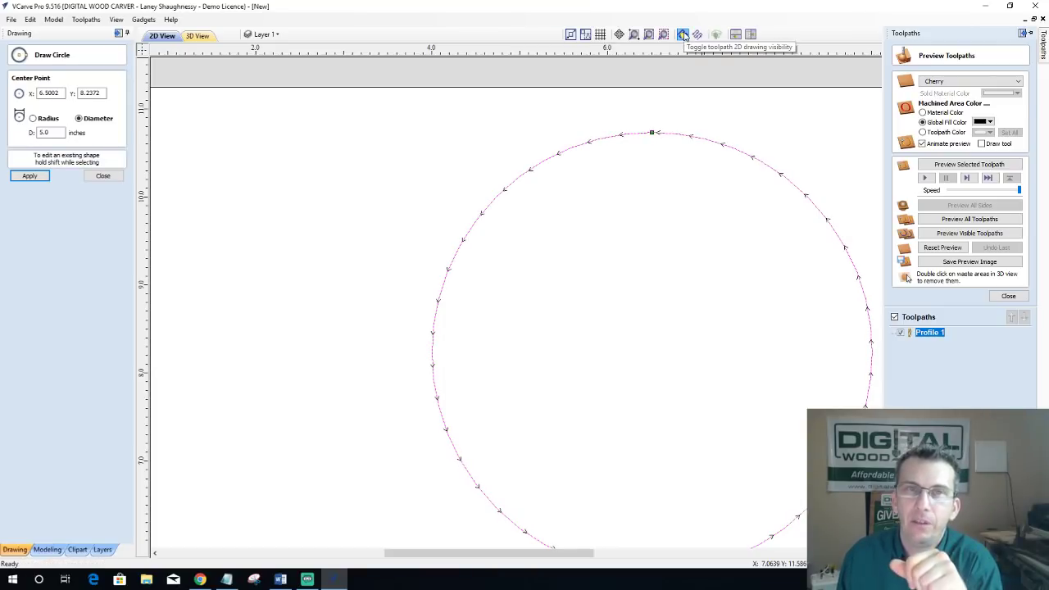
scroll(765, 160, "up", 3)
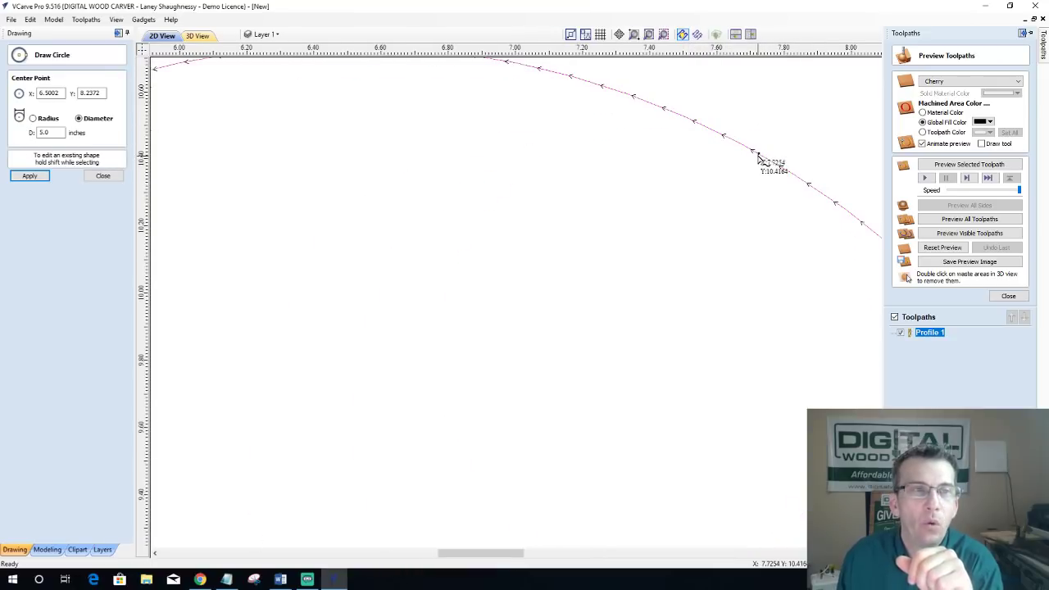
scroll(770, 160, "down", 3)
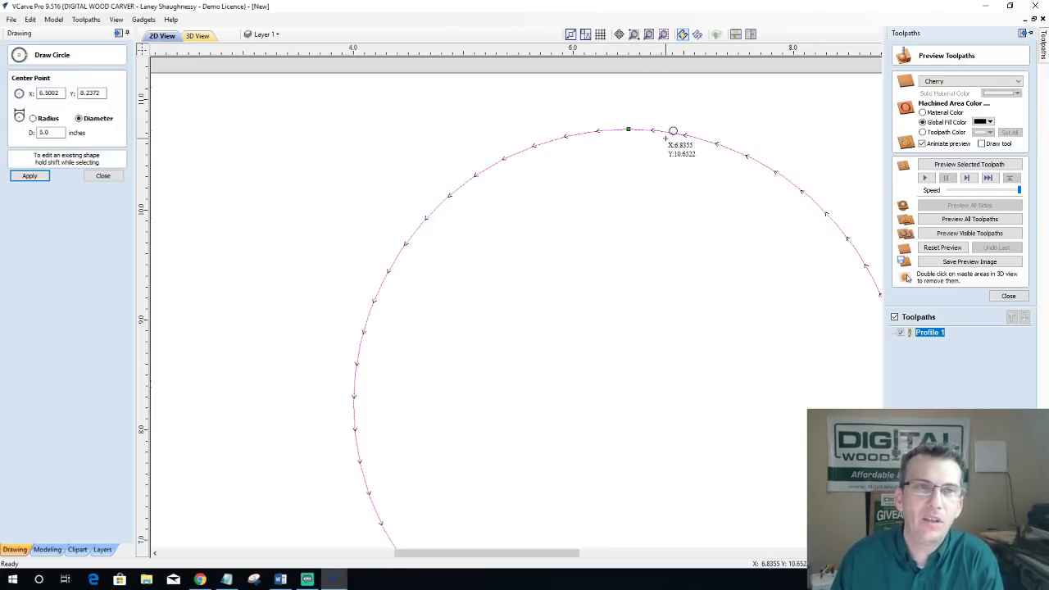
Step: Draw the toolpath as a solid band and recalculate Profile 1 with a 0.0625 allowance offset
left_click(698, 35)
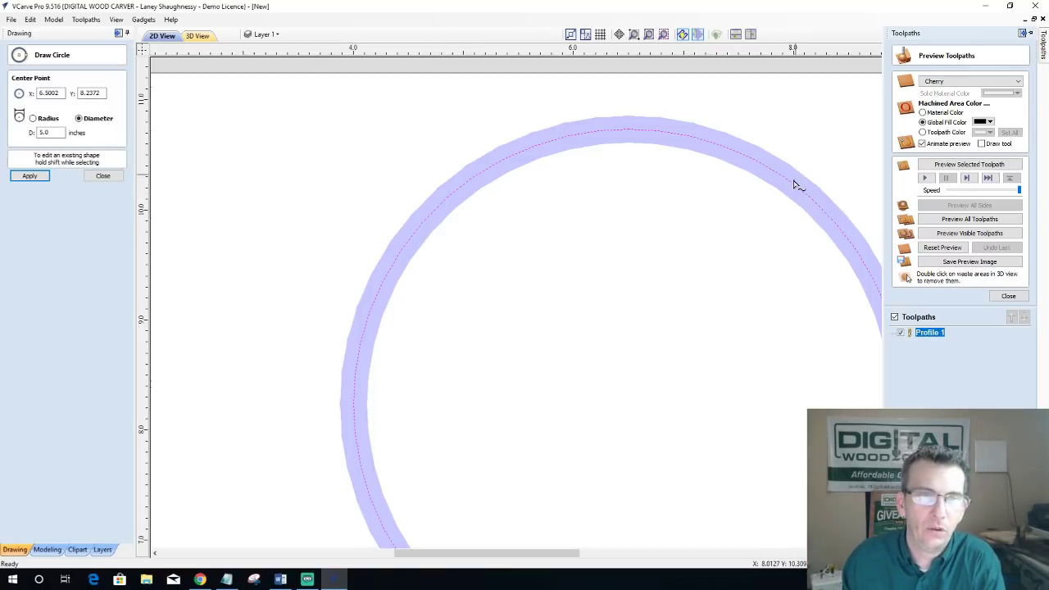
scroll(795, 176, "up", 2)
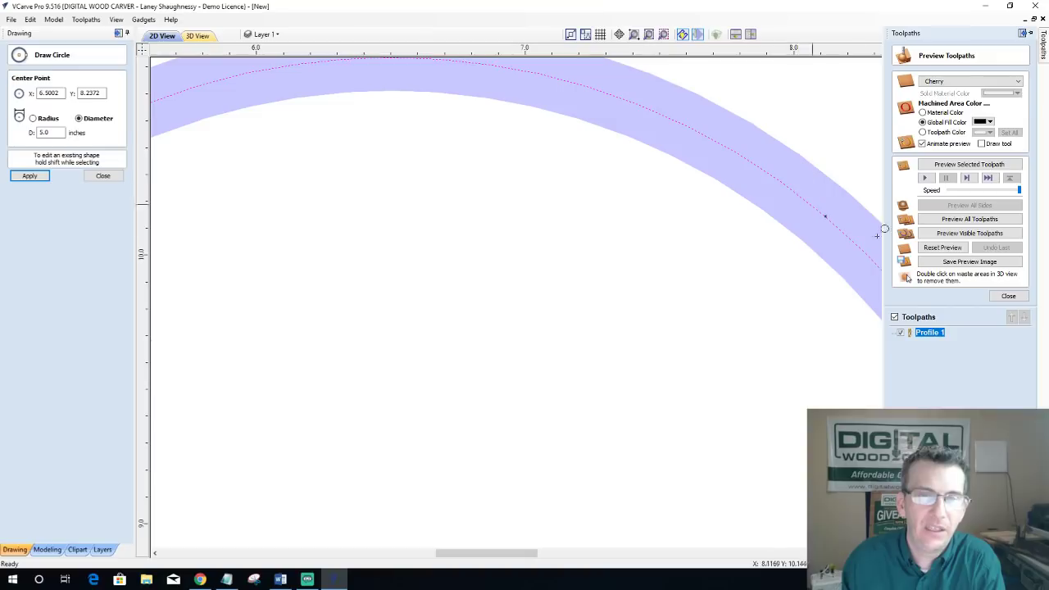
double_click(929, 333)
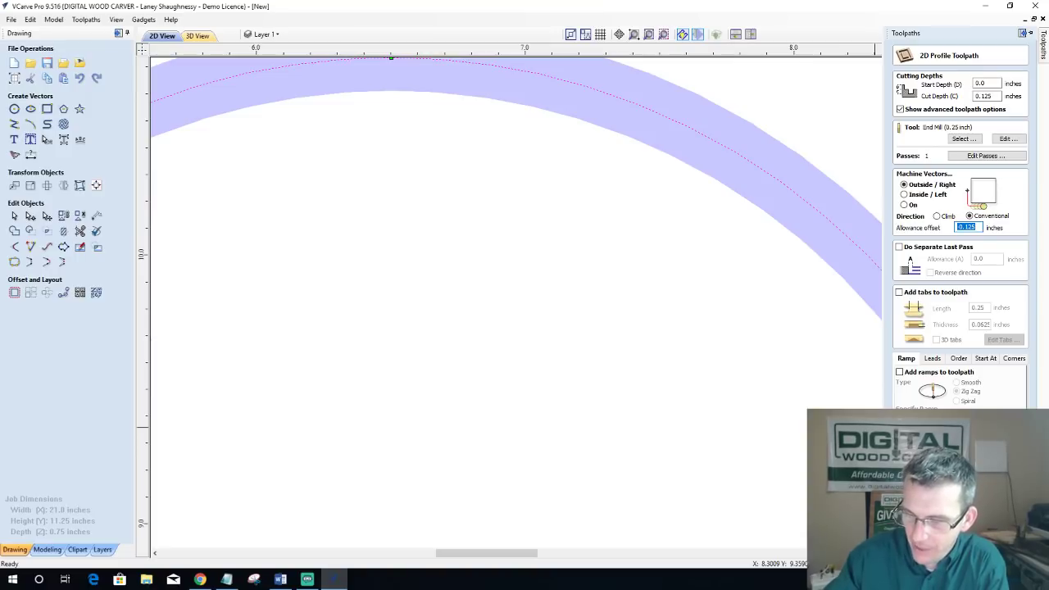
type(".0625")
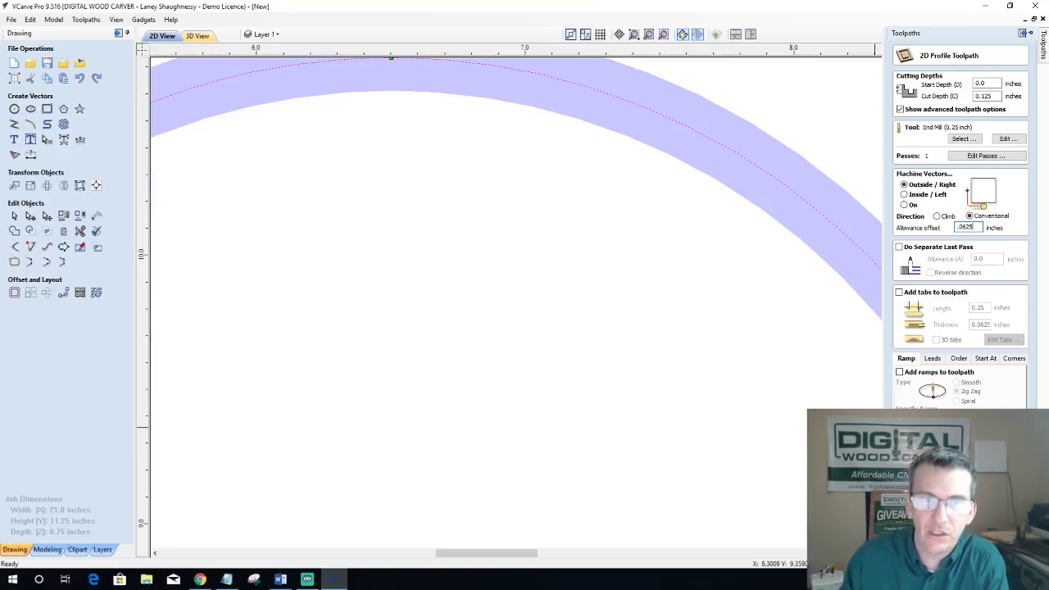
left_click(921, 547)
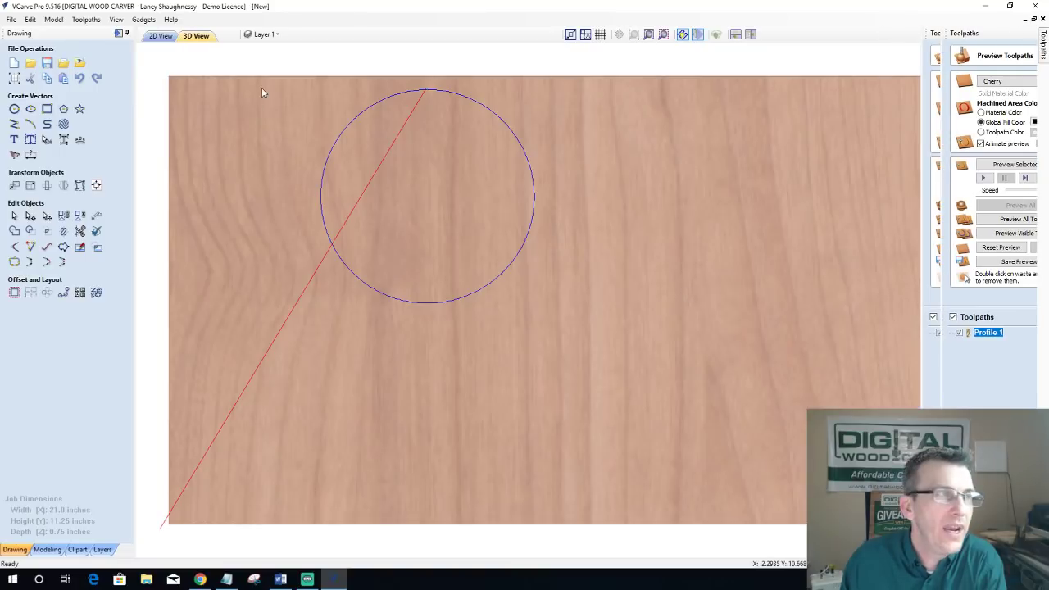
Step: Change Profile 1's allowance offset to -0.0625 and recalculate it
left_click(161, 35)
scroll(474, 109, "up", 5)
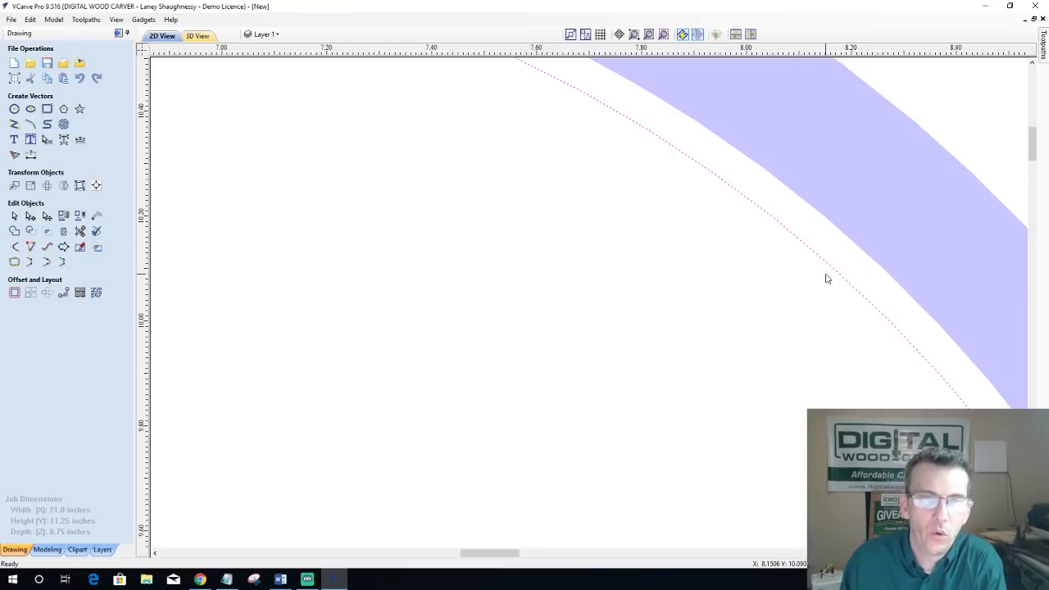
scroll(825, 278, "down", 6)
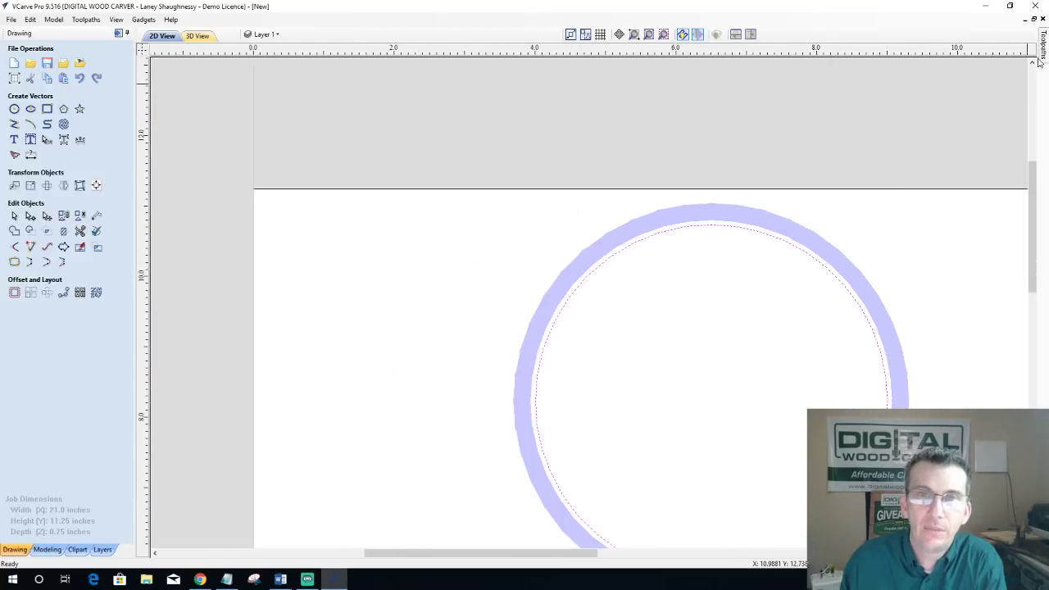
mouse_move(1038, 63)
double_click(929, 332)
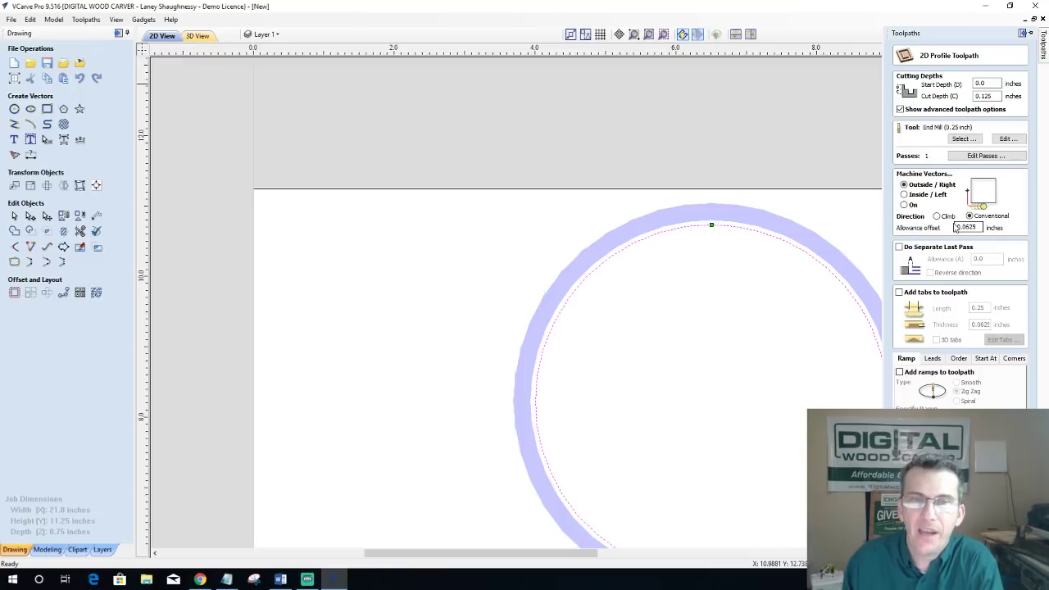
left_click(956, 229)
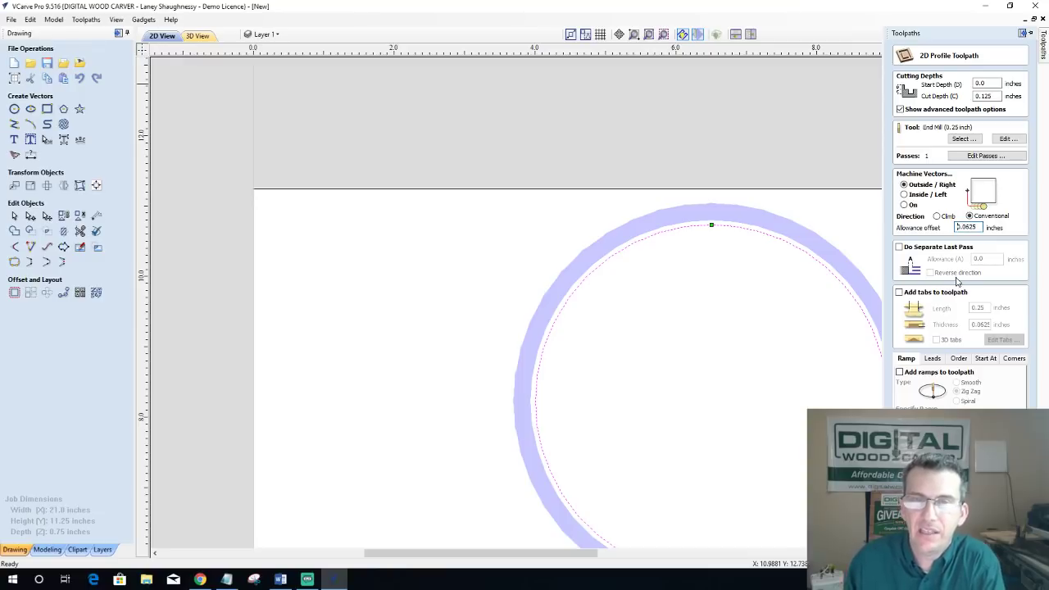
type("-")
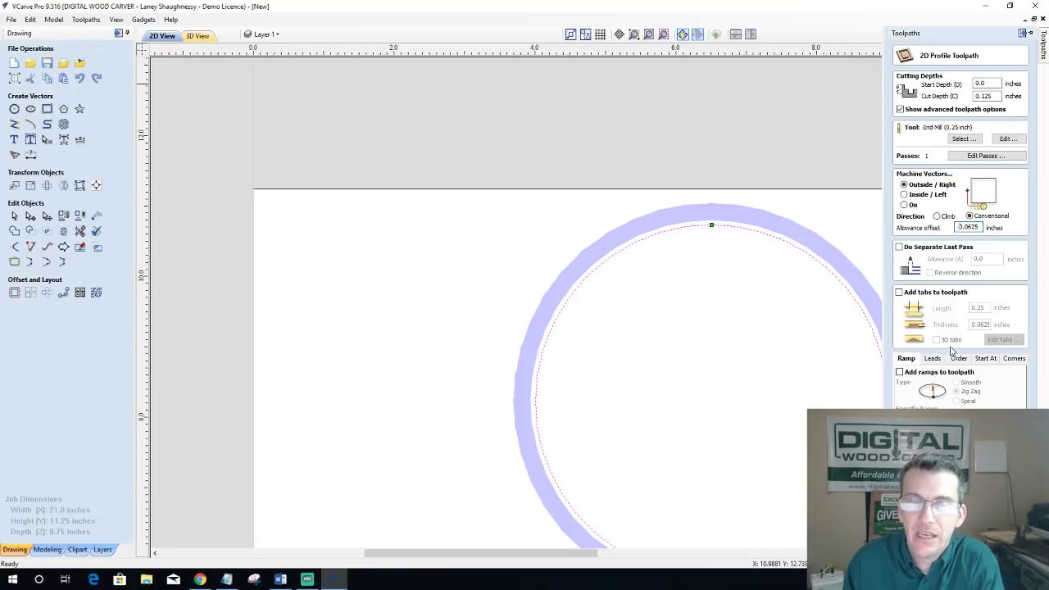
key("Return")
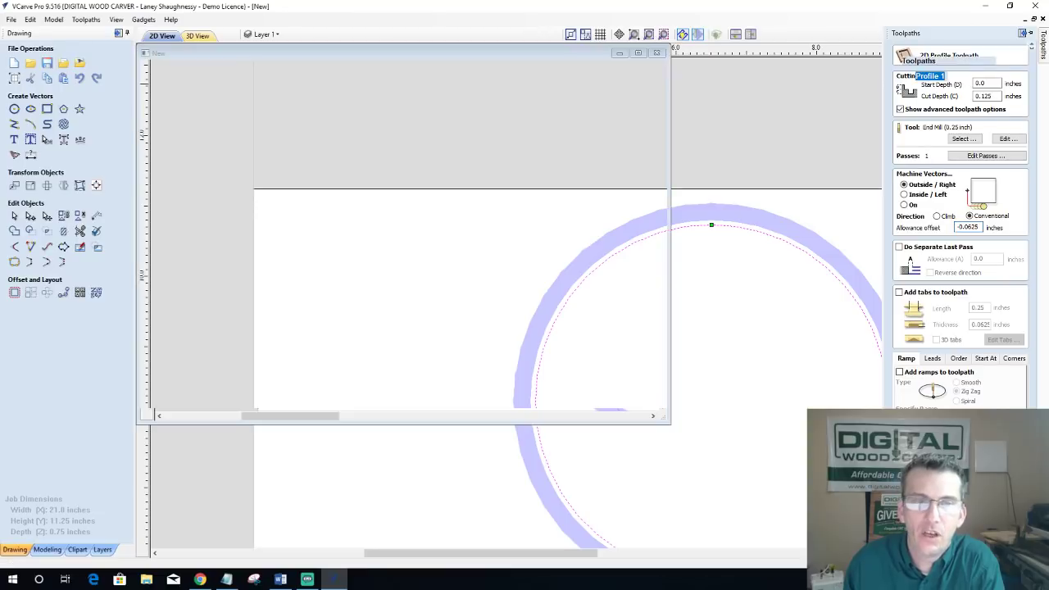
Step: Check the -0.0625 offset cut band in the 2D view and bring back the toolpaths list
left_click(167, 38)
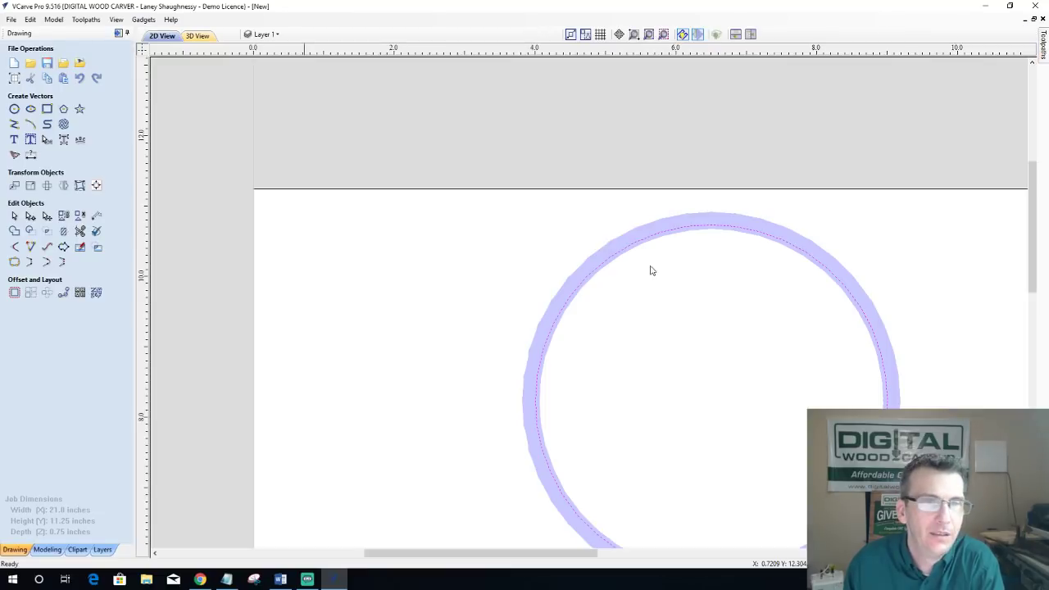
scroll(762, 306, "up", 4)
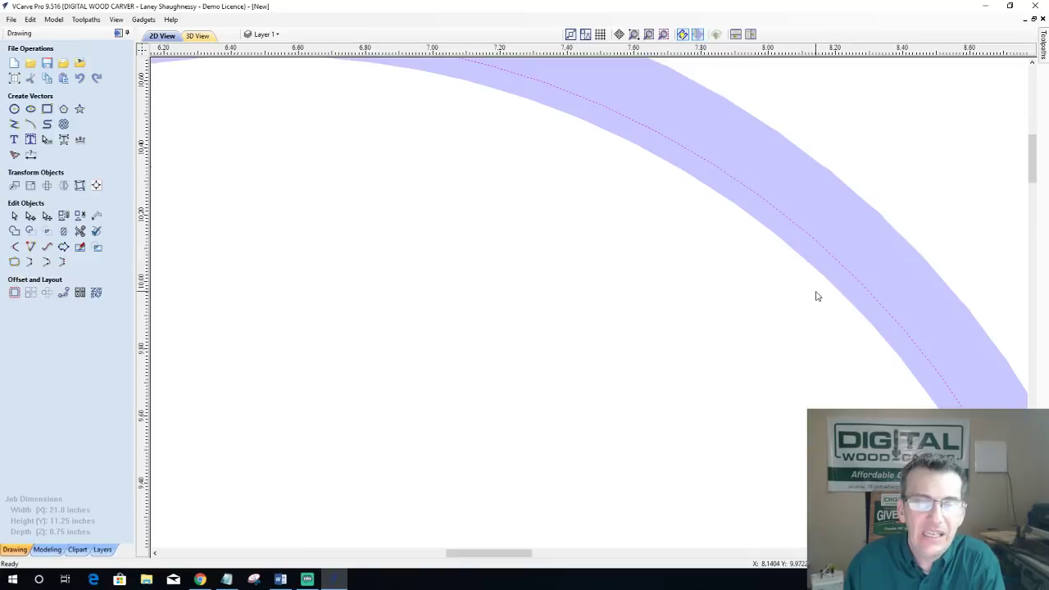
scroll(829, 287, "down", 6)
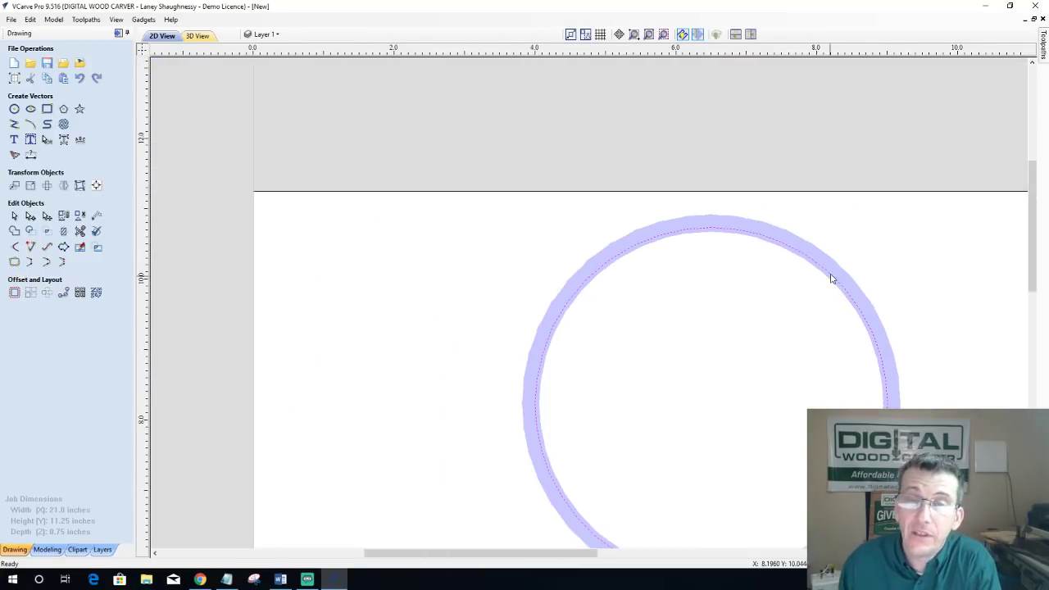
left_click(1043, 51)
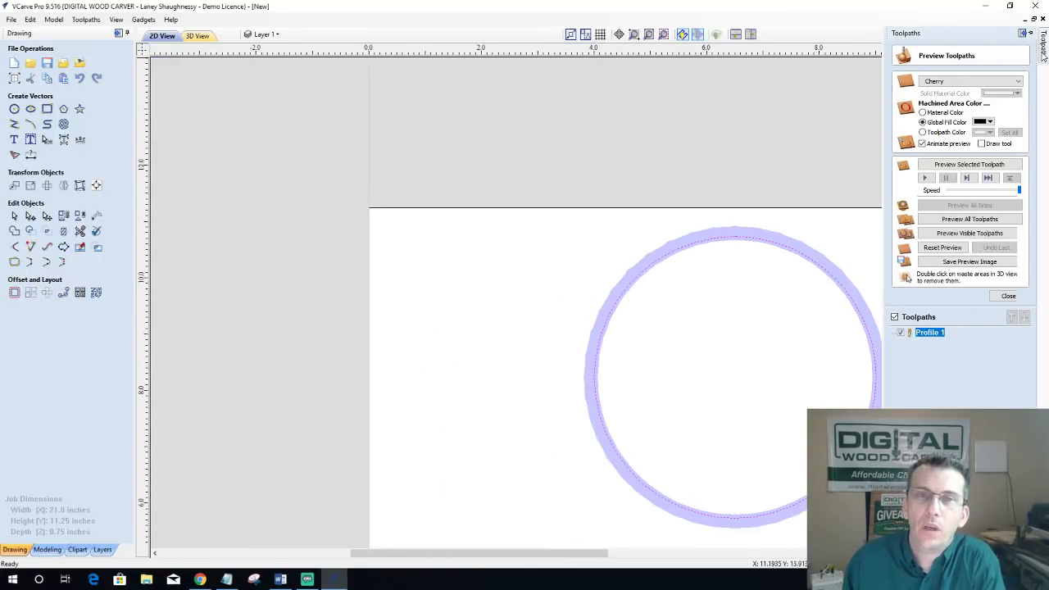
Step: Set Profile 1 to machine Inside / Left, recalculate, and preview it on the cherry board in 3D
double_click(940, 332)
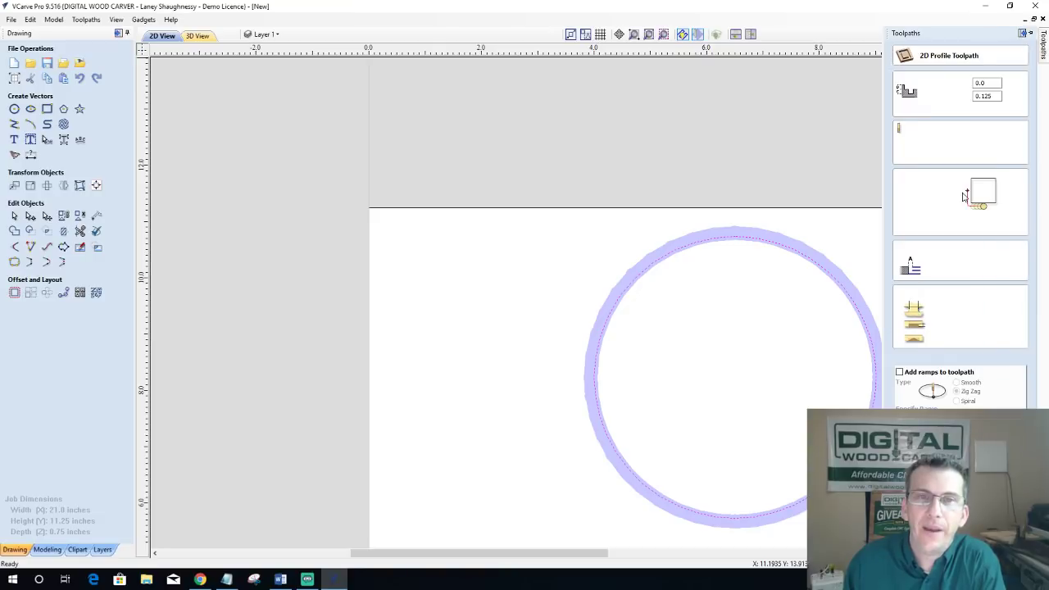
left_click(908, 198)
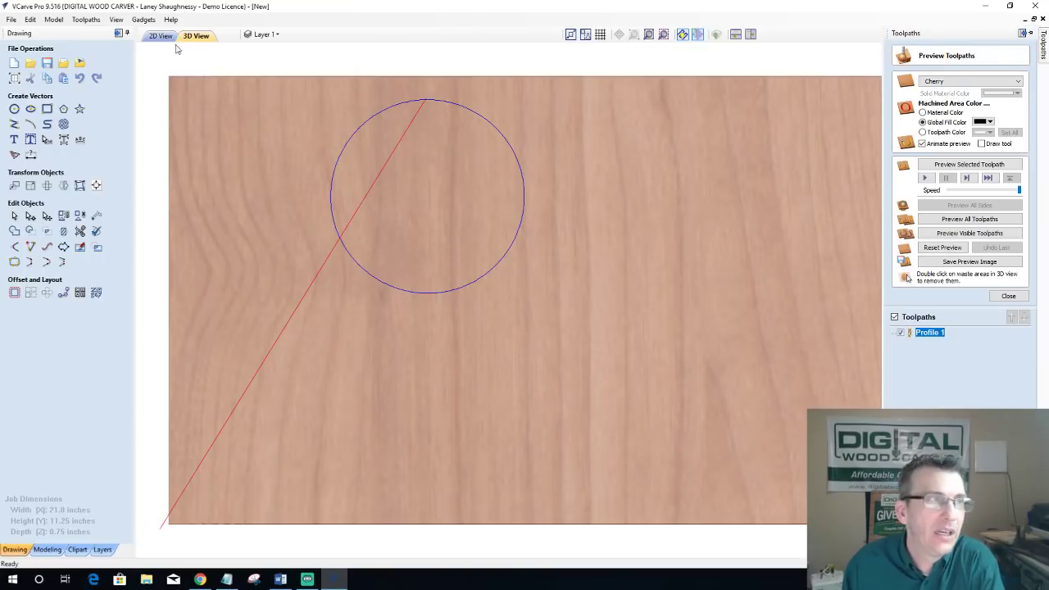
left_click(160, 36)
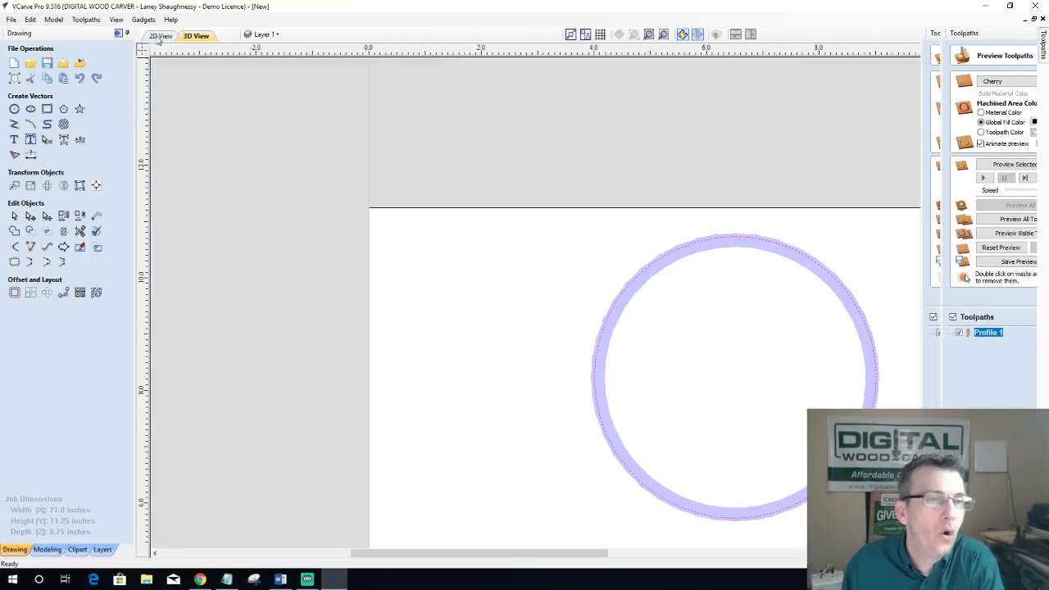
scroll(807, 264, "up", 3)
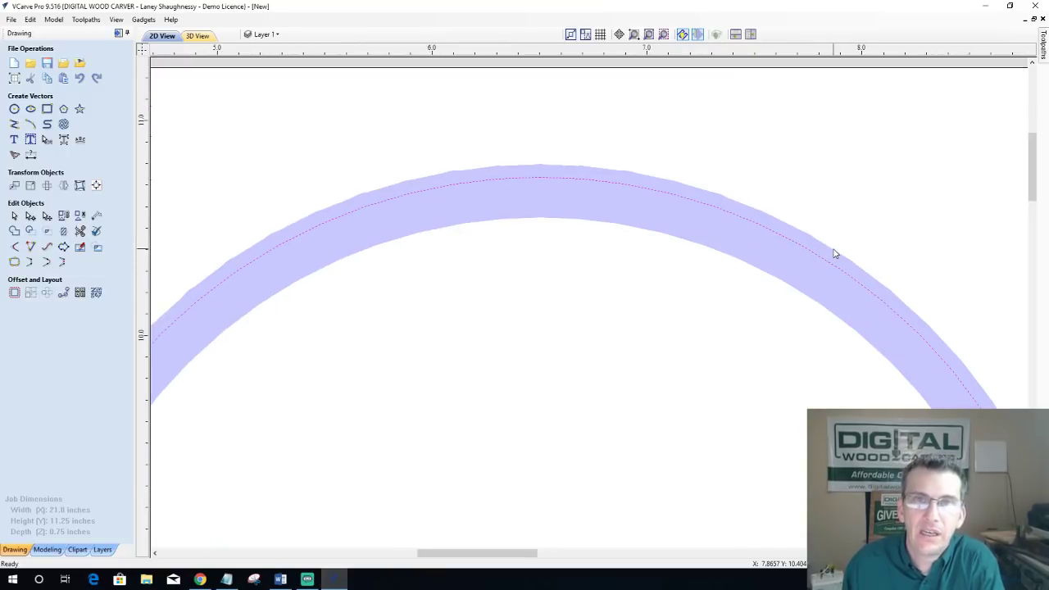
mouse_move(1042, 47)
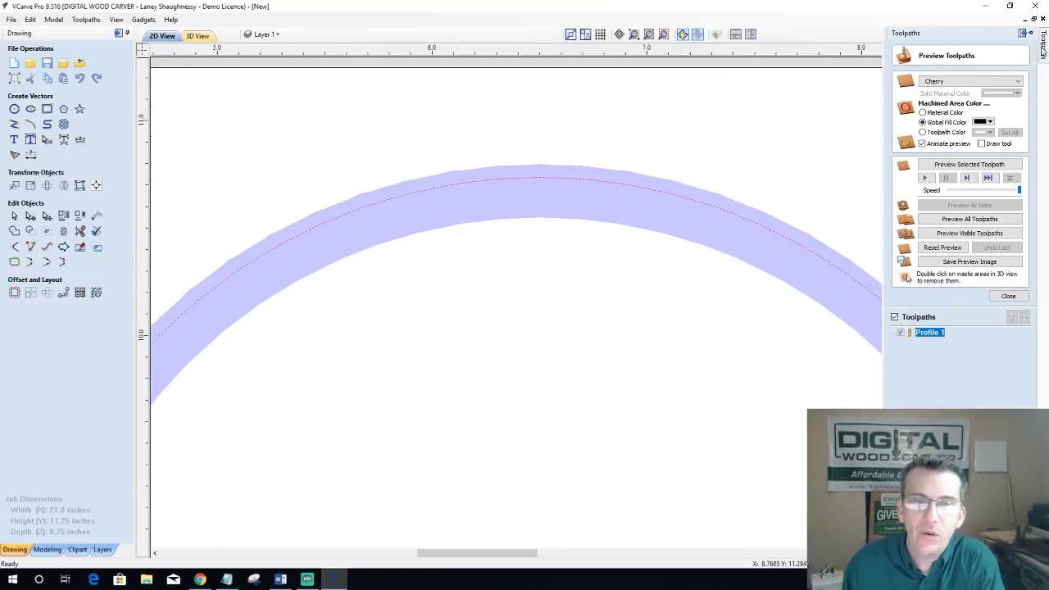
double_click(930, 334)
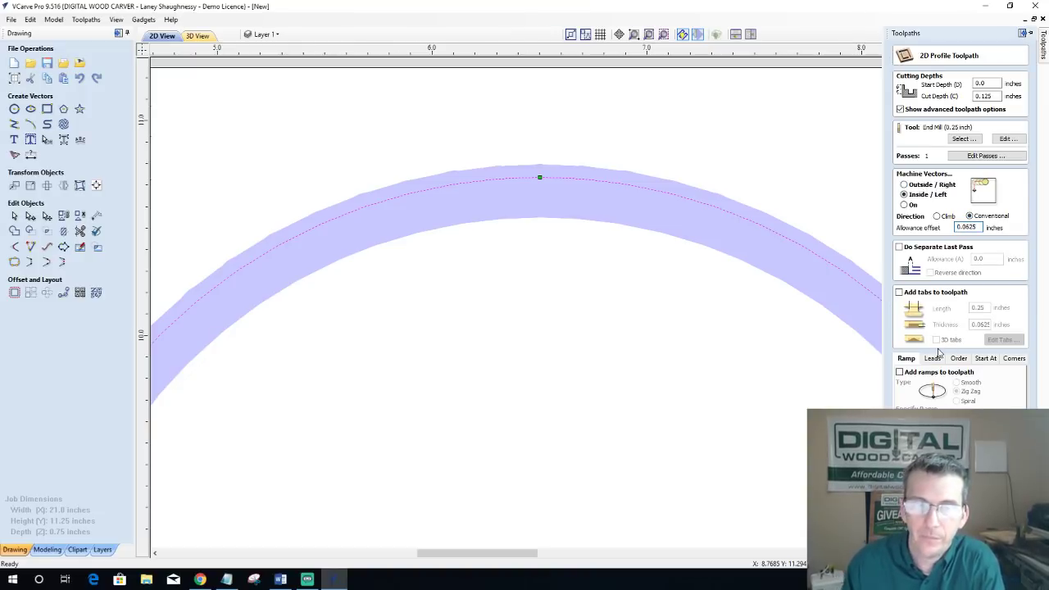
left_click(926, 548)
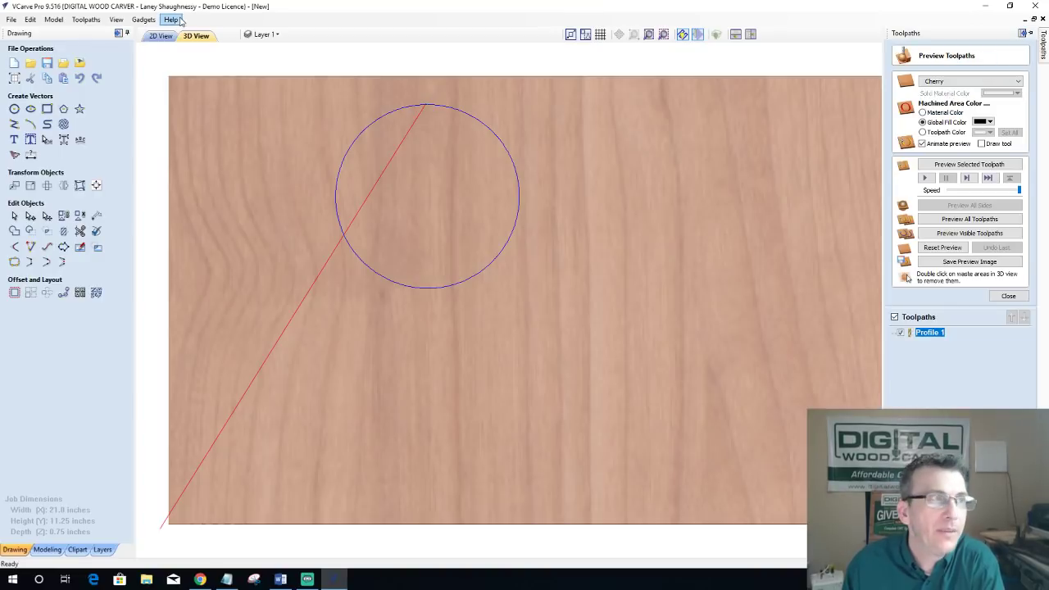
Step: Zoom in on Profile 1's solid cut band inside the circle in the 2D view
left_click(160, 35)
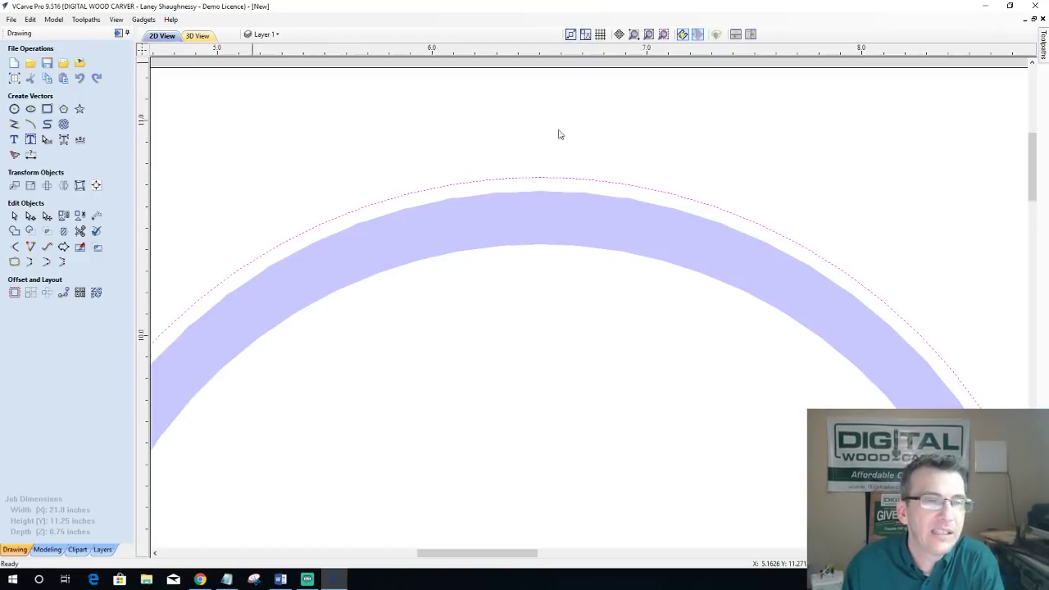
scroll(803, 299, "down", 2)
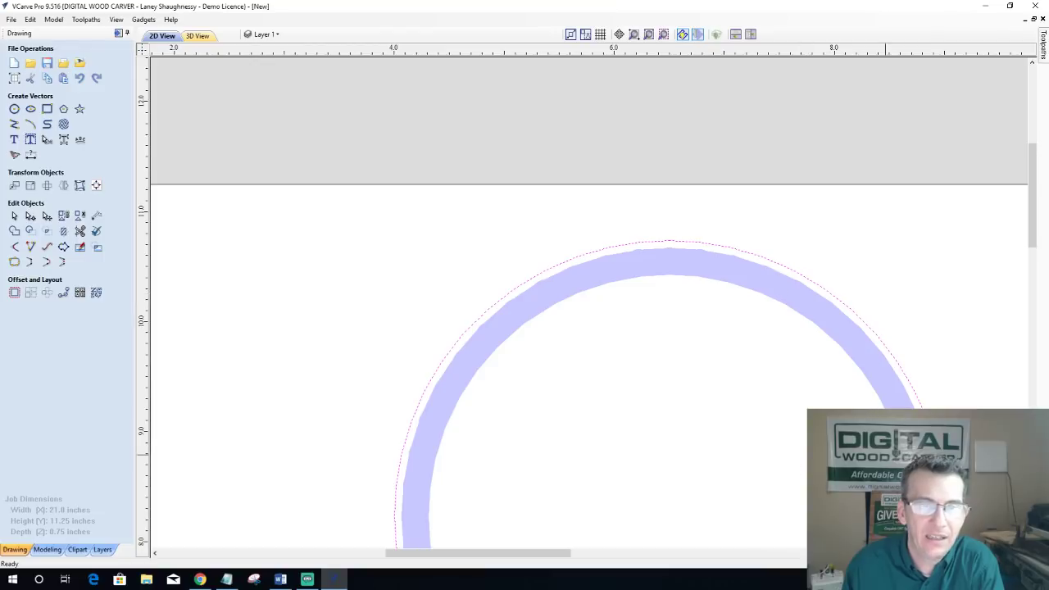
scroll(803, 358, "down", 3)
scroll(796, 439, "up", 3)
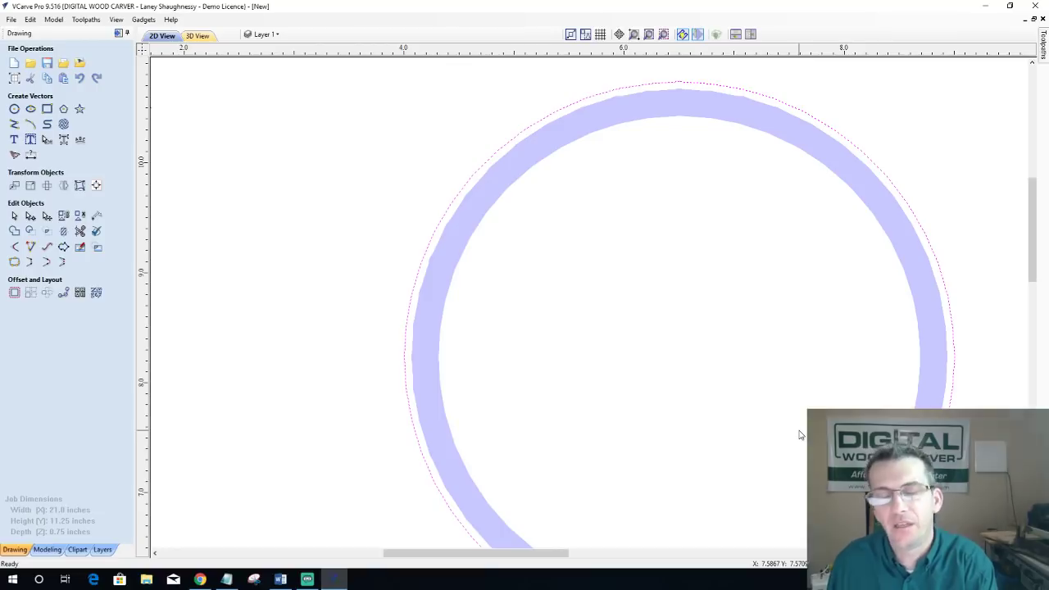
Step: Compare Profile 1 drawn as a wireframe line and as a solid cut band
left_click(699, 35)
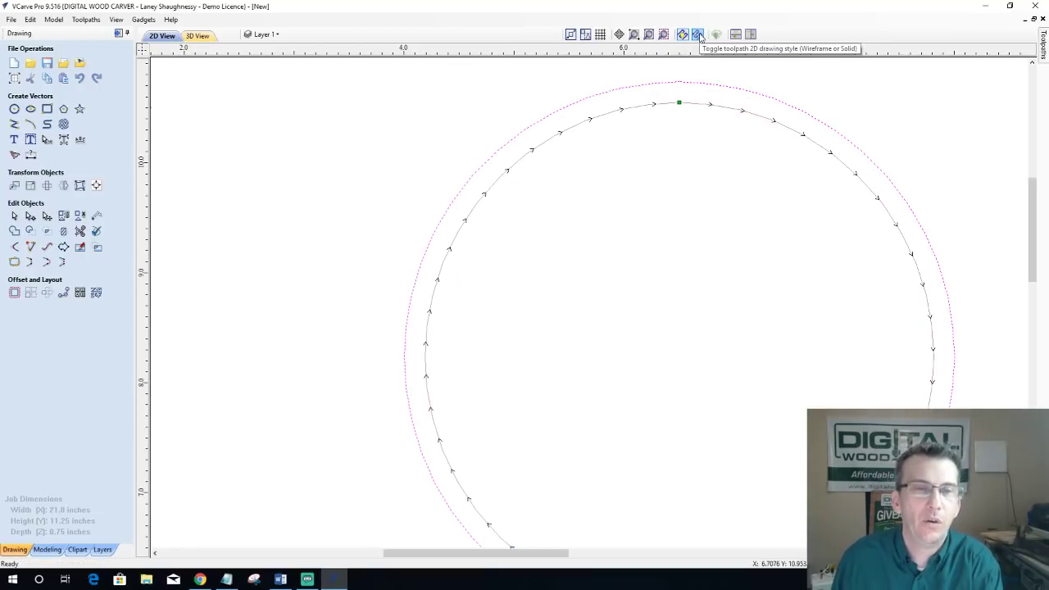
scroll(799, 201, "down", 3)
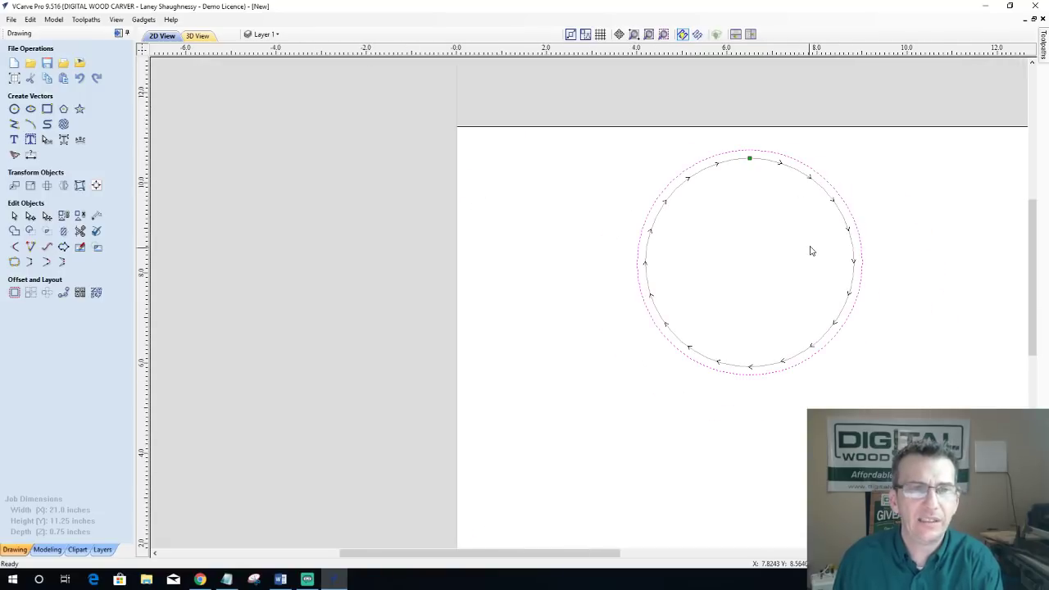
scroll(810, 249, "up", 3)
scroll(810, 249, "down", 3)
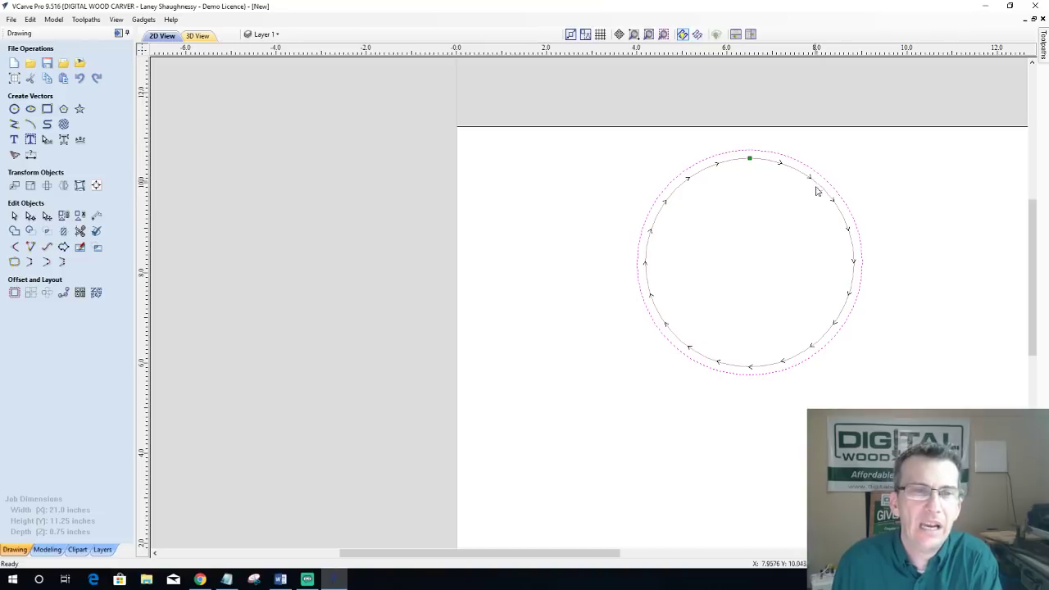
scroll(824, 257, "up", 1)
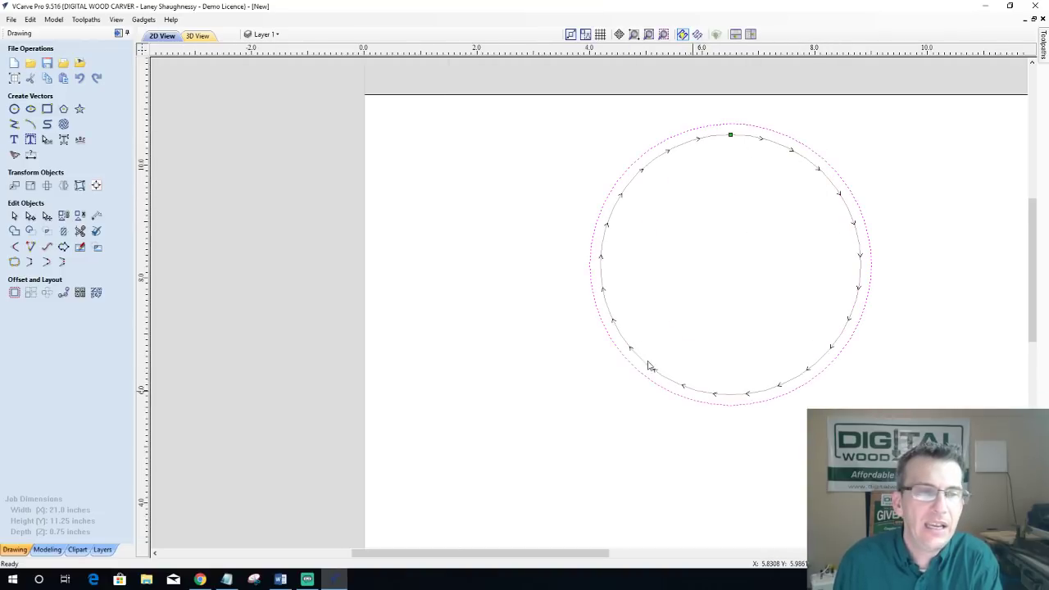
left_click(697, 34)
scroll(813, 160, "up", 3)
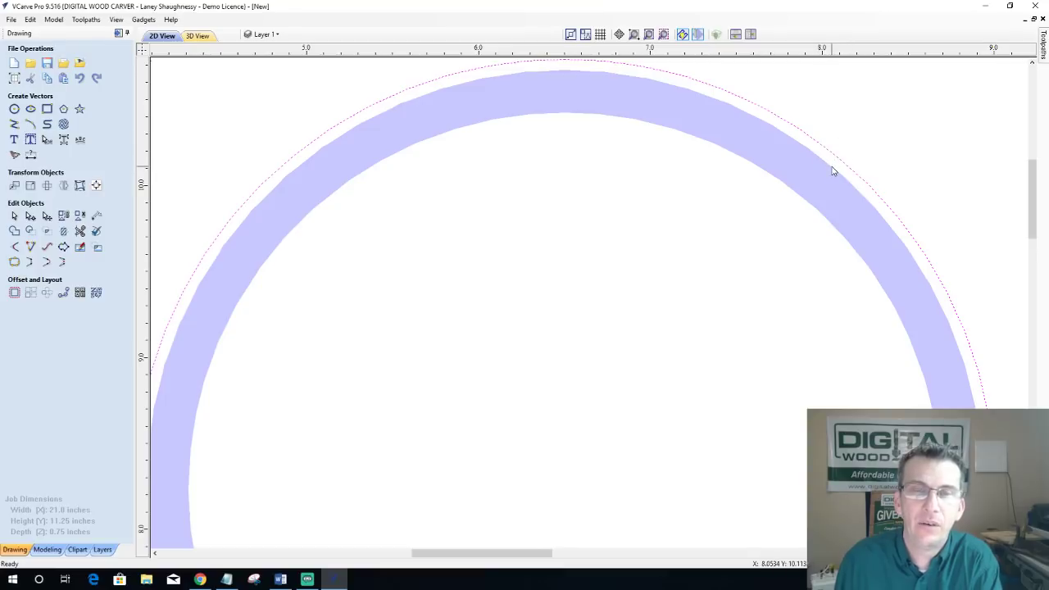
scroll(831, 171, "down", 3)
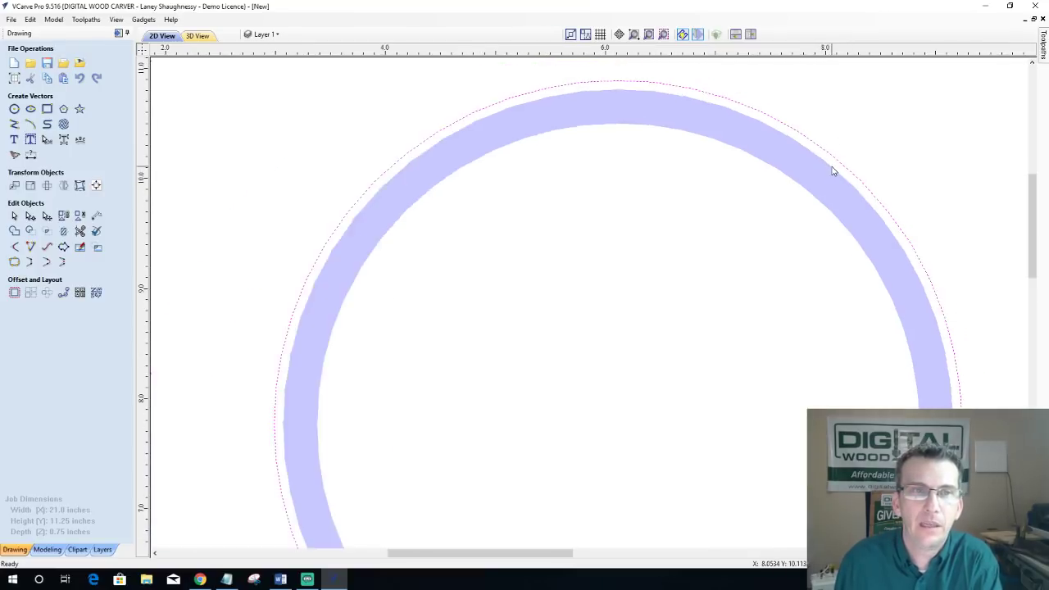
Step: Flip the toolpath drawing style between wireframe and solid several times, then show the 3D view
left_click(698, 35)
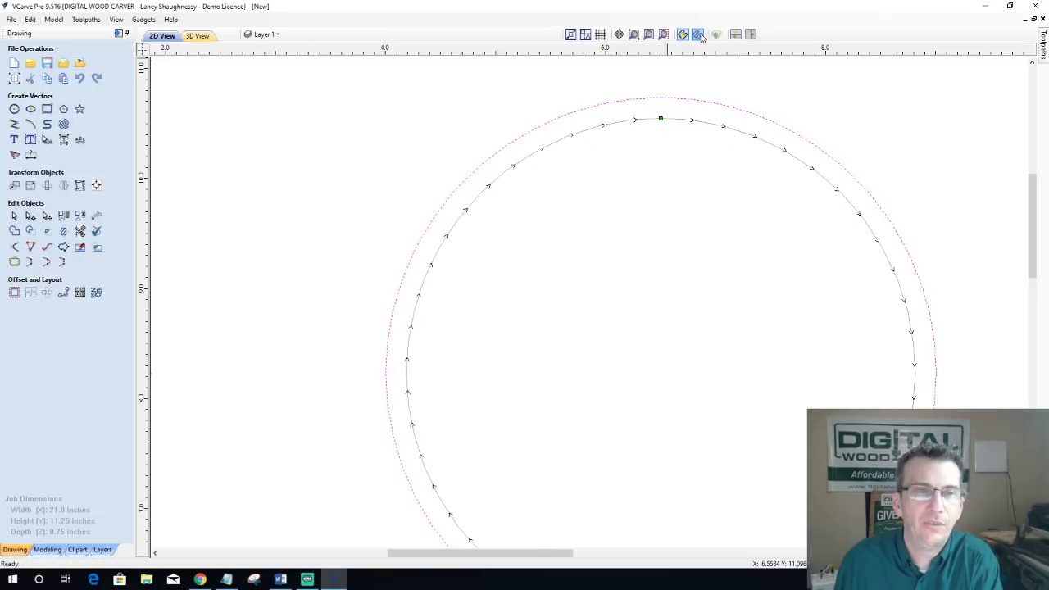
left_click(699, 36)
left_click(699, 35)
left_click(699, 35)
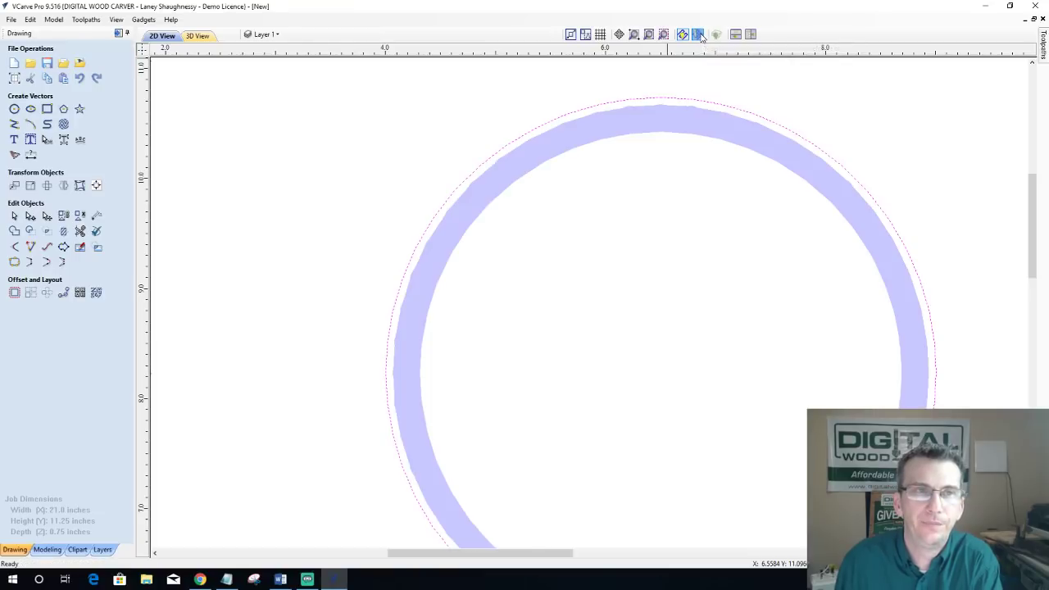
left_click(699, 35)
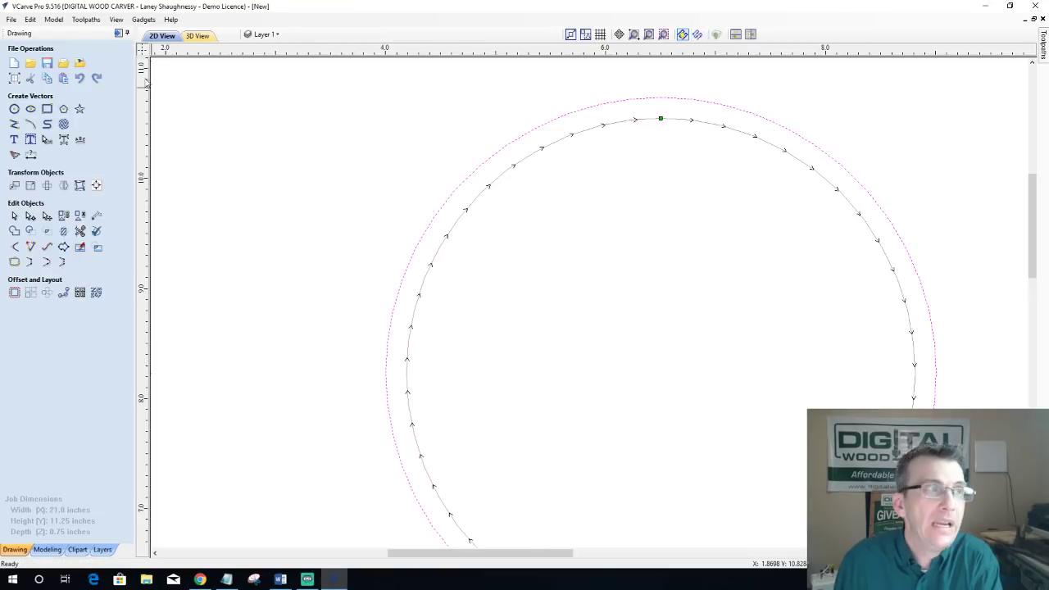
left_click(196, 35)
Step: Orbit the 3D board and hide Profile 1 so only the bare cherry board shows
scroll(674, 298, "down", 4)
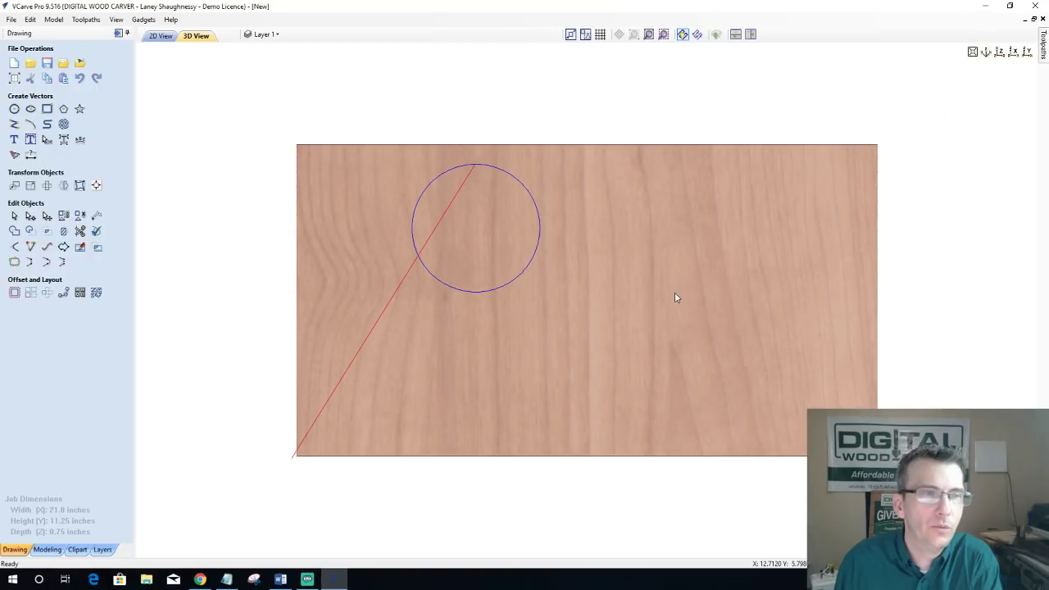
left_click_drag(608, 396, 571, 167)
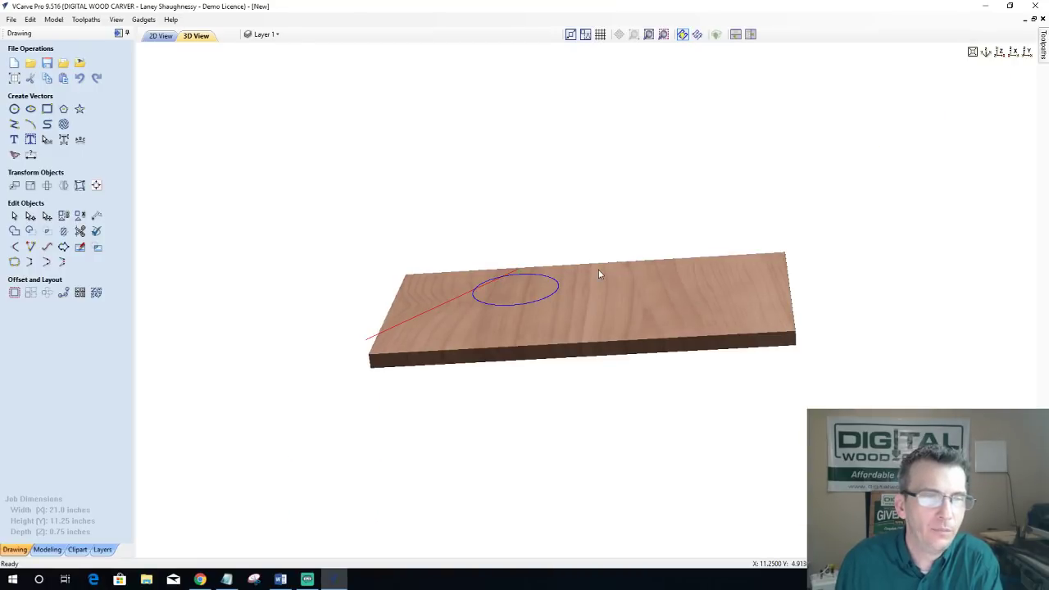
left_click(1043, 37)
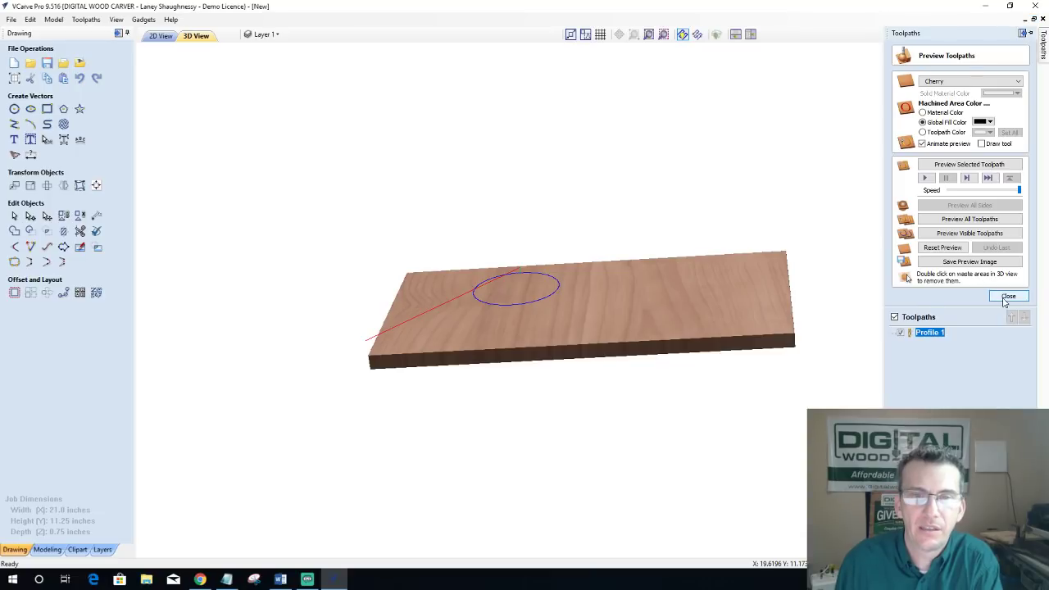
left_click(1007, 297)
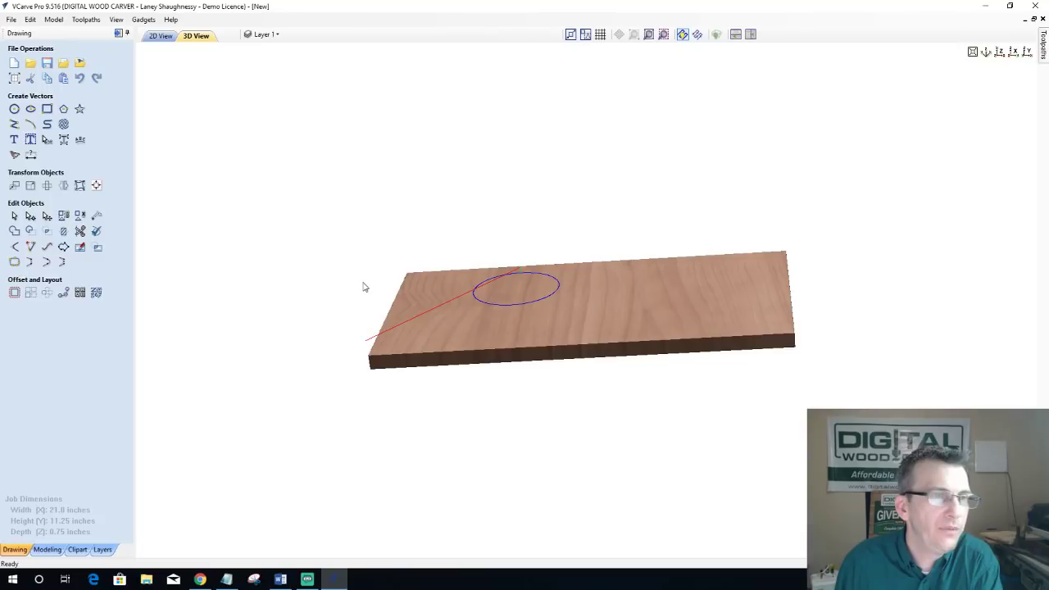
left_click_drag(364, 287, 691, 282)
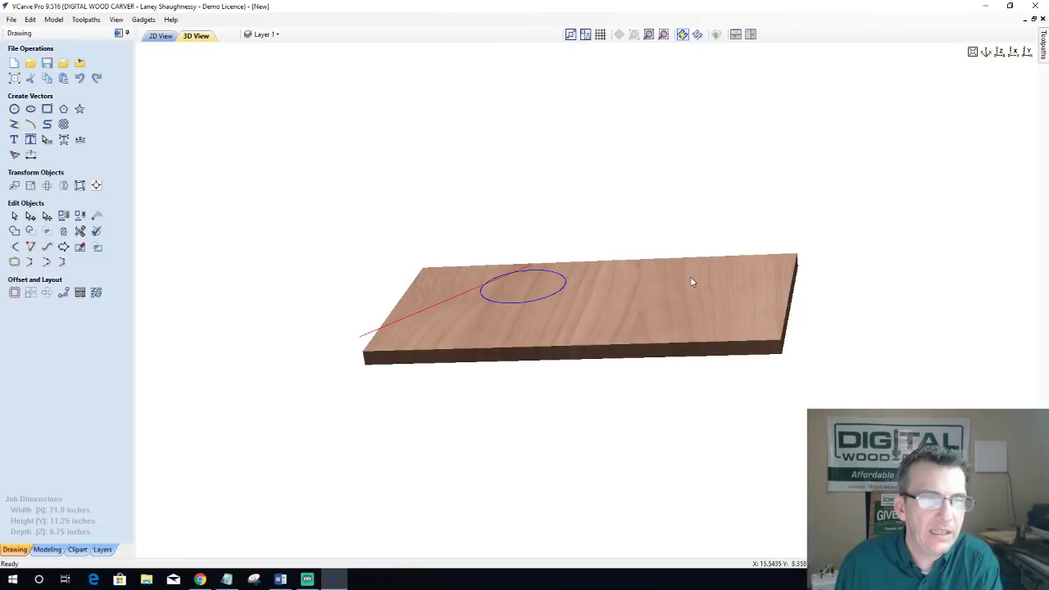
left_click(681, 34)
left_click(682, 34)
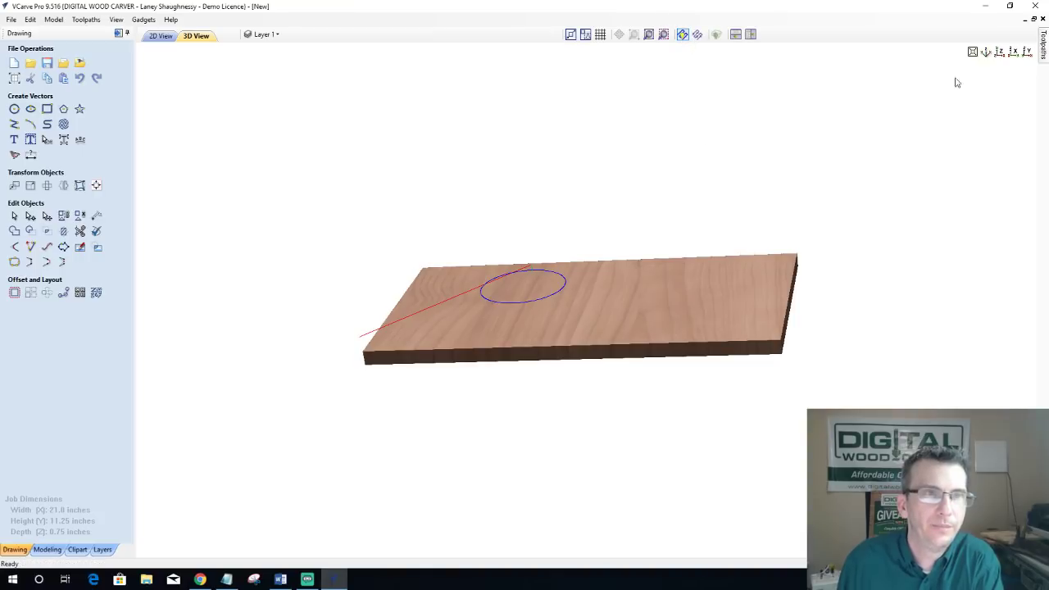
left_click(1040, 45)
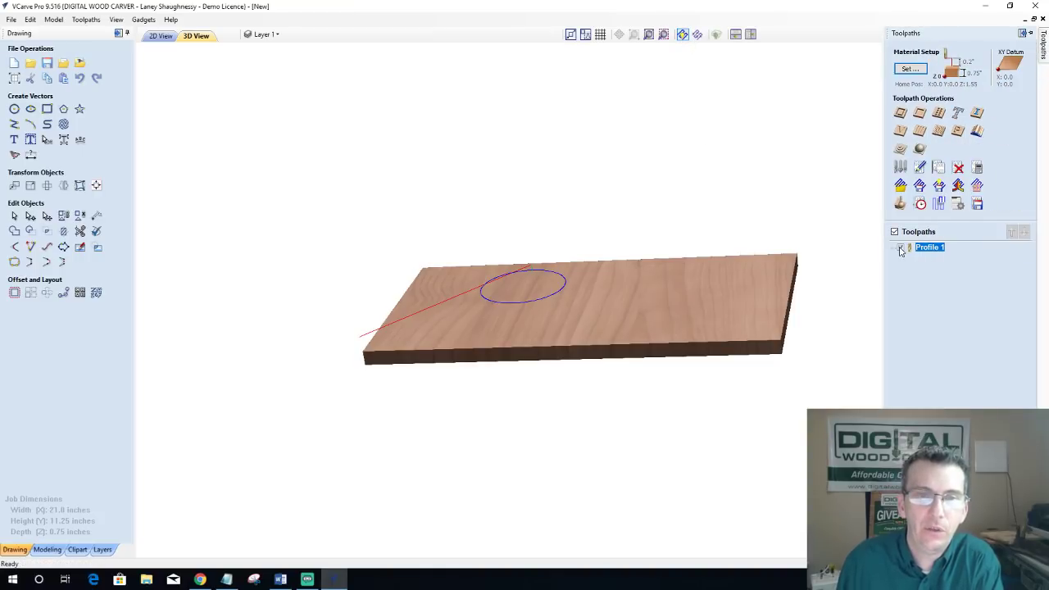
left_click_drag(649, 347, 653, 303)
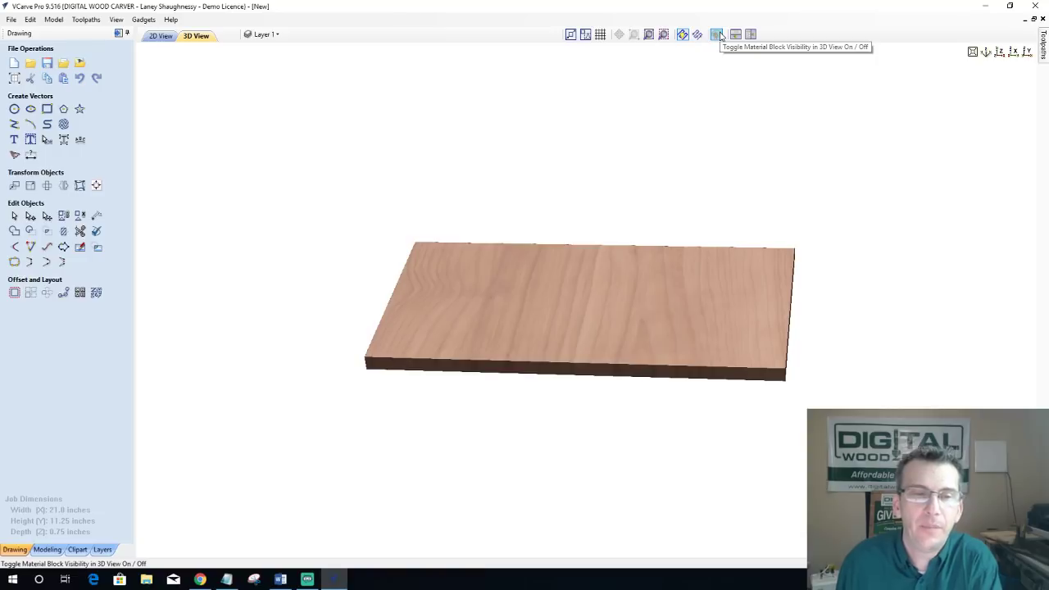
left_click(718, 35)
left_click_drag(725, 353, 671, 306)
scroll(701, 284, "up", 5)
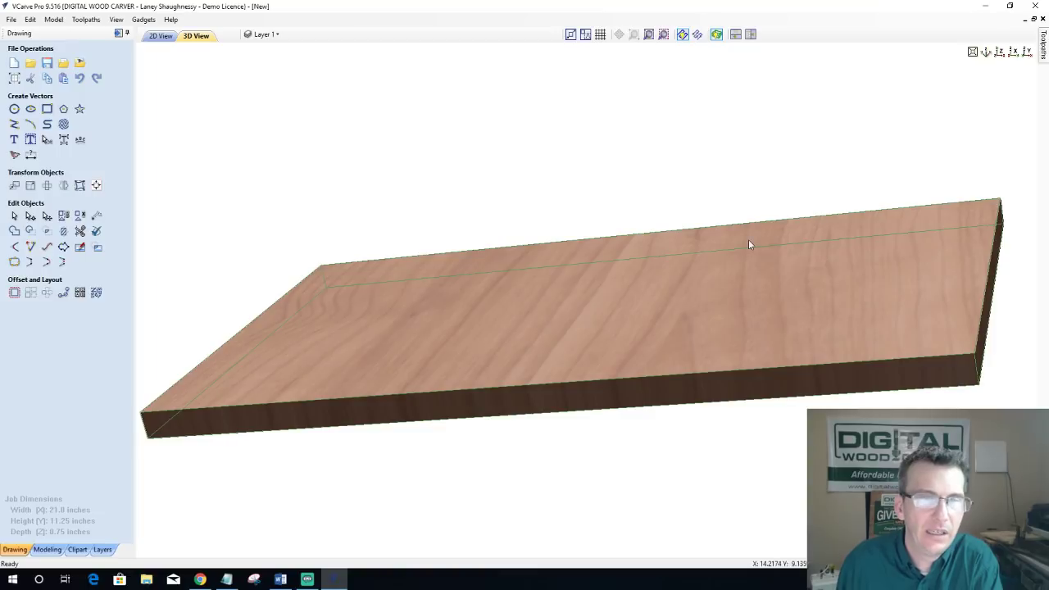
left_click_drag(895, 257, 635, 275)
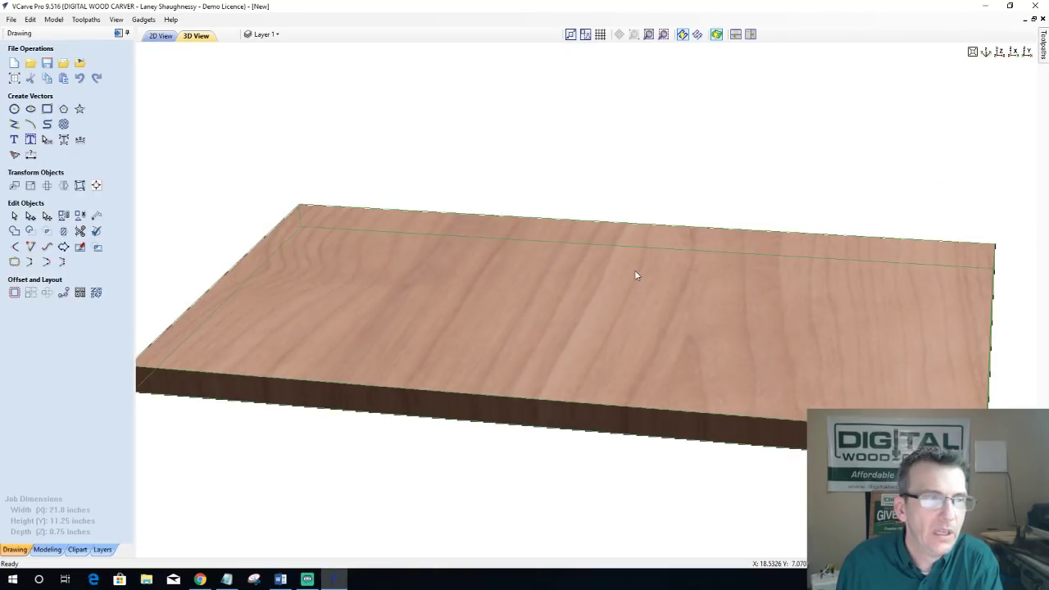
left_click_drag(634, 271, 821, 191)
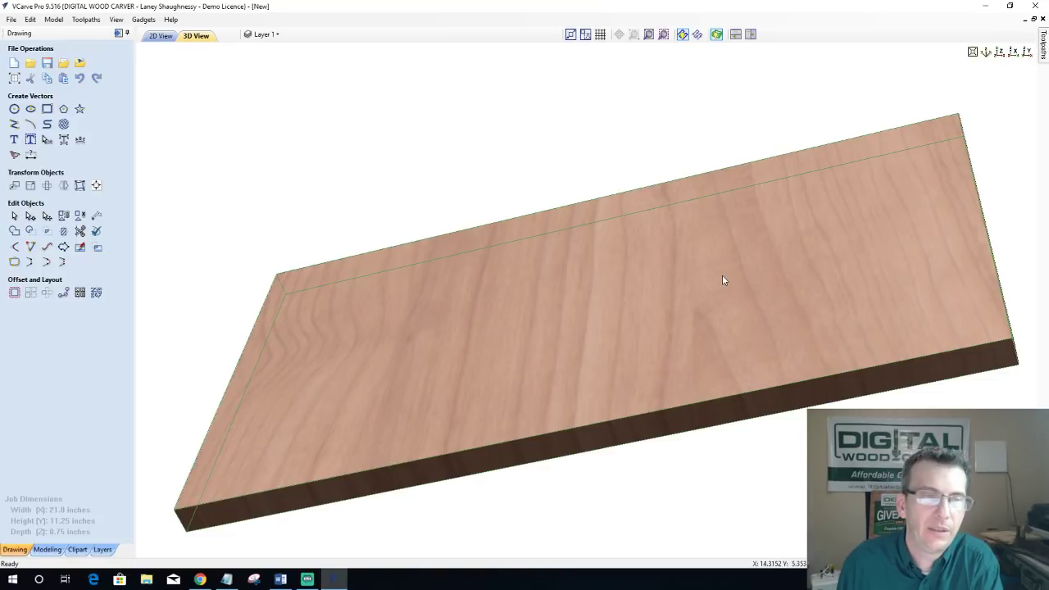
left_click(647, 35)
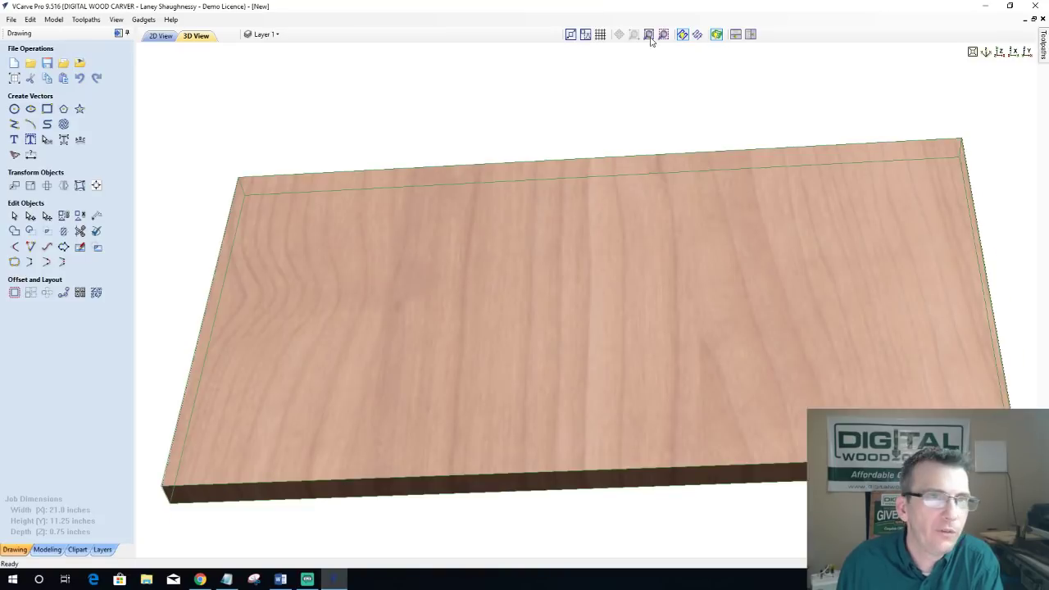
left_click(716, 35)
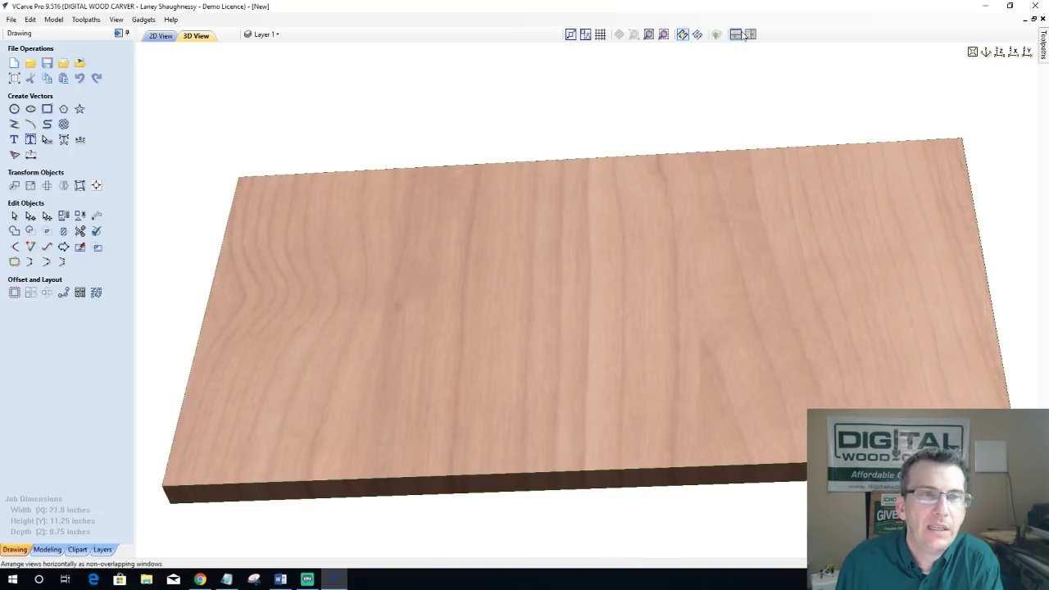
left_click_drag(680, 190, 708, 189)
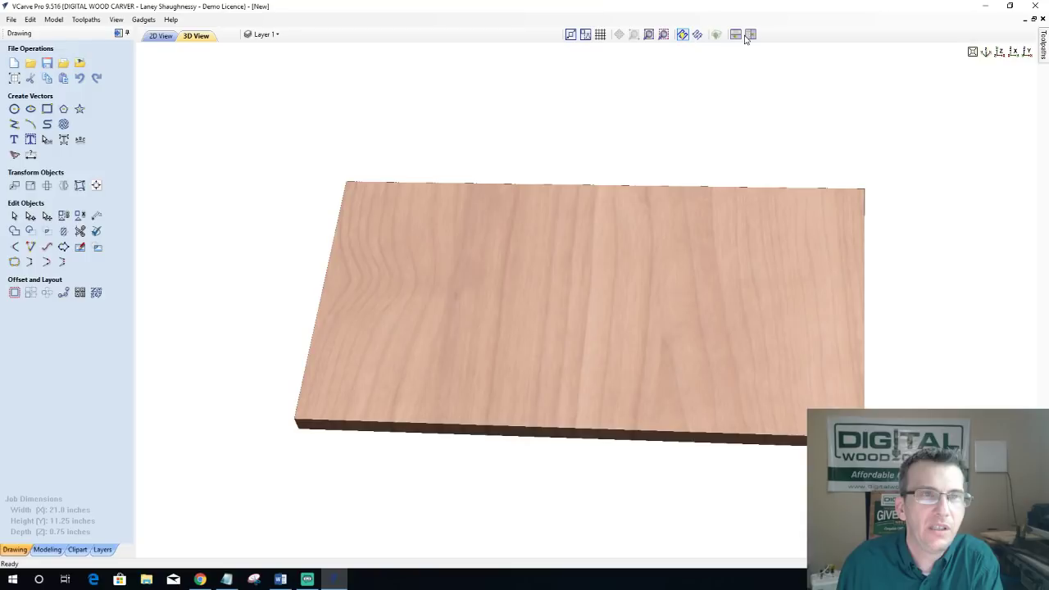
Step: Stack the 2D drawing above the 3D board, shift the circle right toward centre, and show the clipart library
left_click(154, 36)
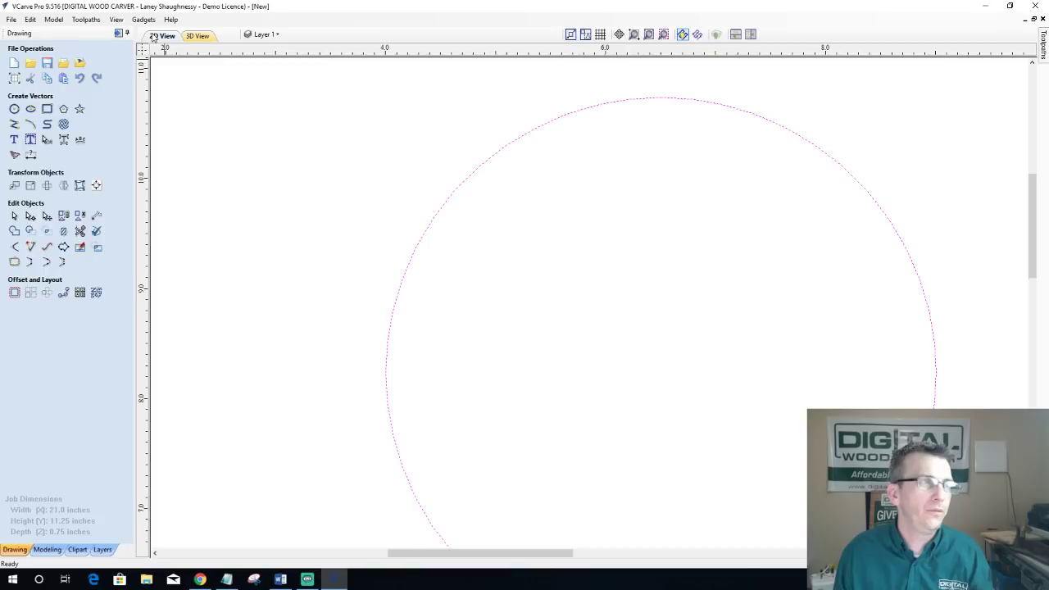
left_click(203, 37)
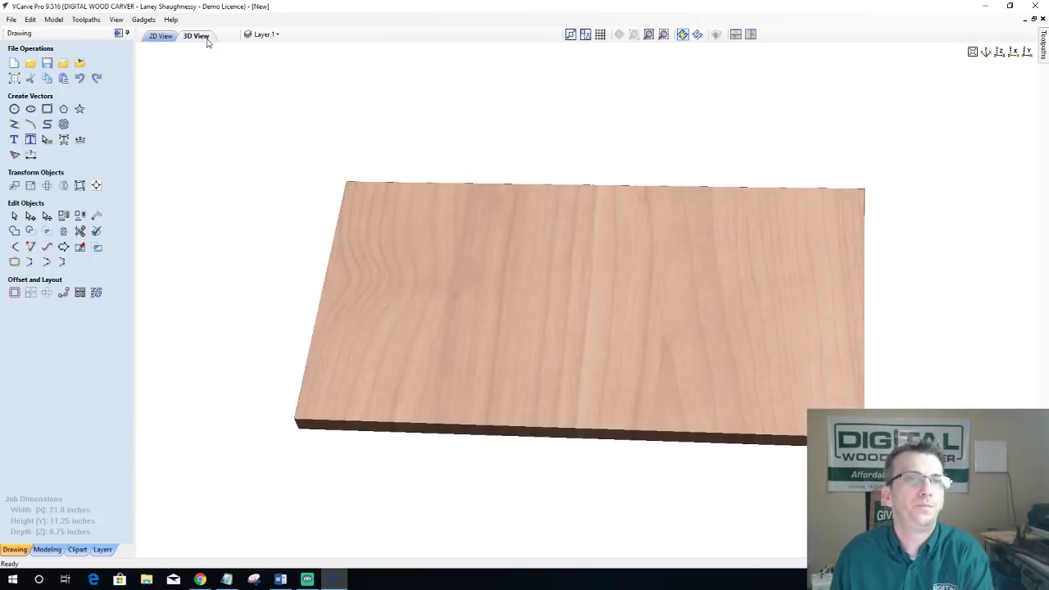
left_click(735, 35)
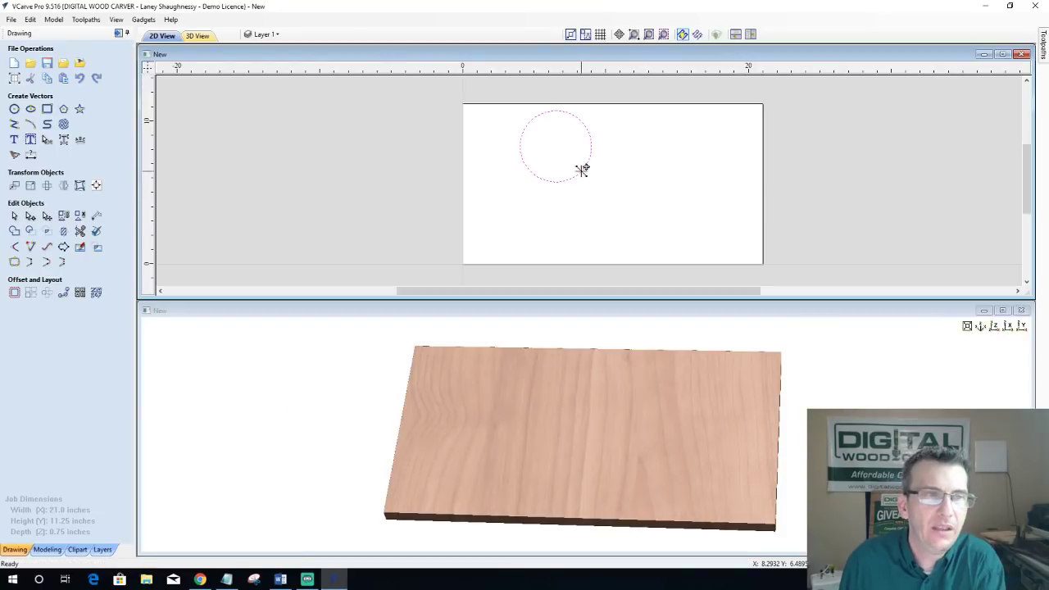
left_click_drag(582, 170, 683, 180)
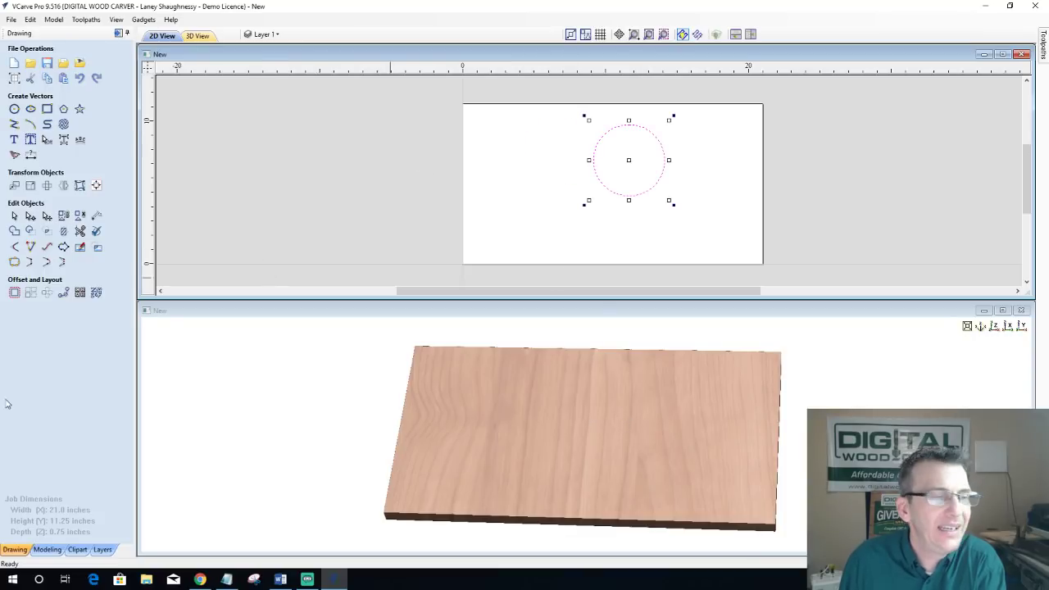
left_click(78, 550)
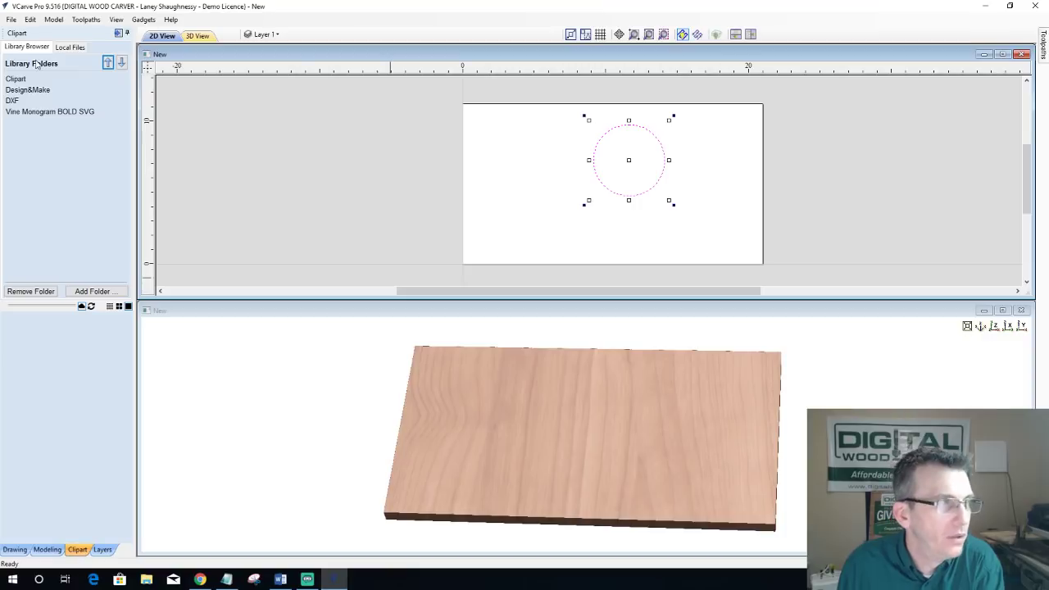
Step: Drag the Bass-50034-A model from the Animals clipart folder onto the 2D view
left_click(18, 80)
left_click(18, 80)
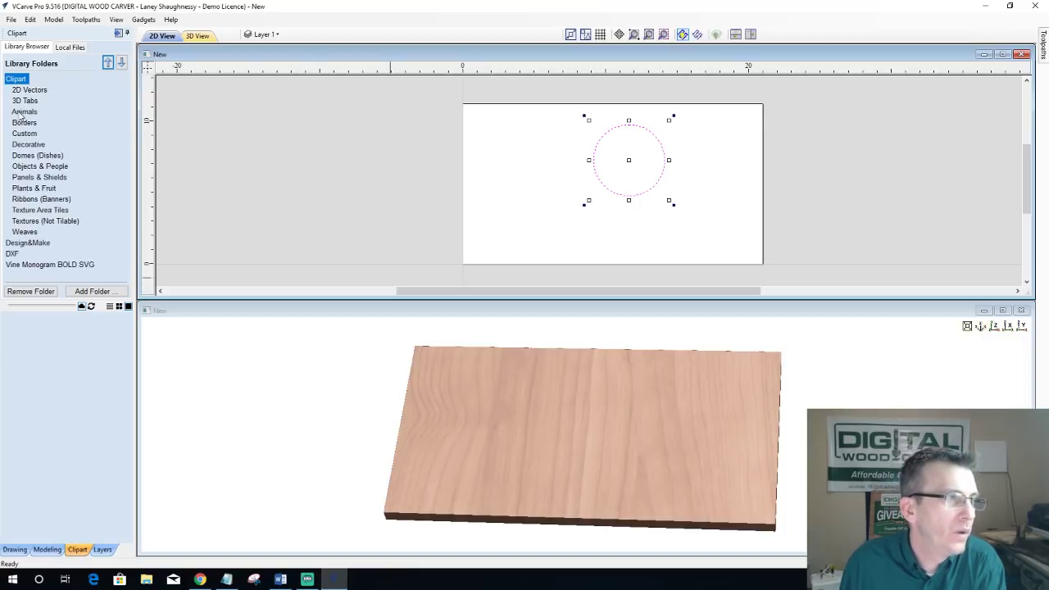
left_click(24, 112)
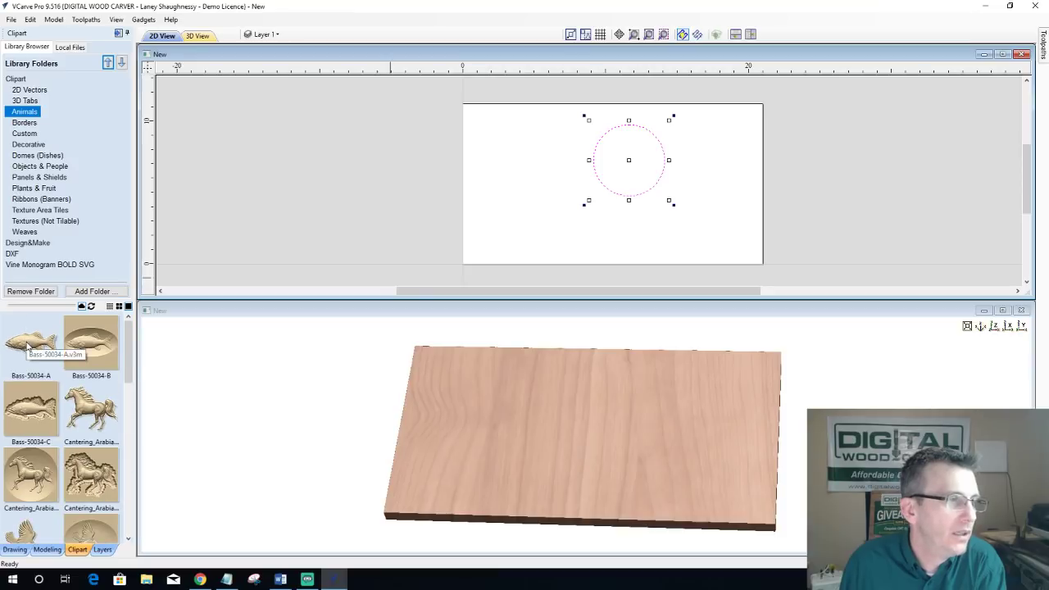
left_click_drag(30, 342, 628, 189)
Step: Position the fish just left of the circle and tile the 2D and 3D views side by side
scroll(625, 206, "up", 2)
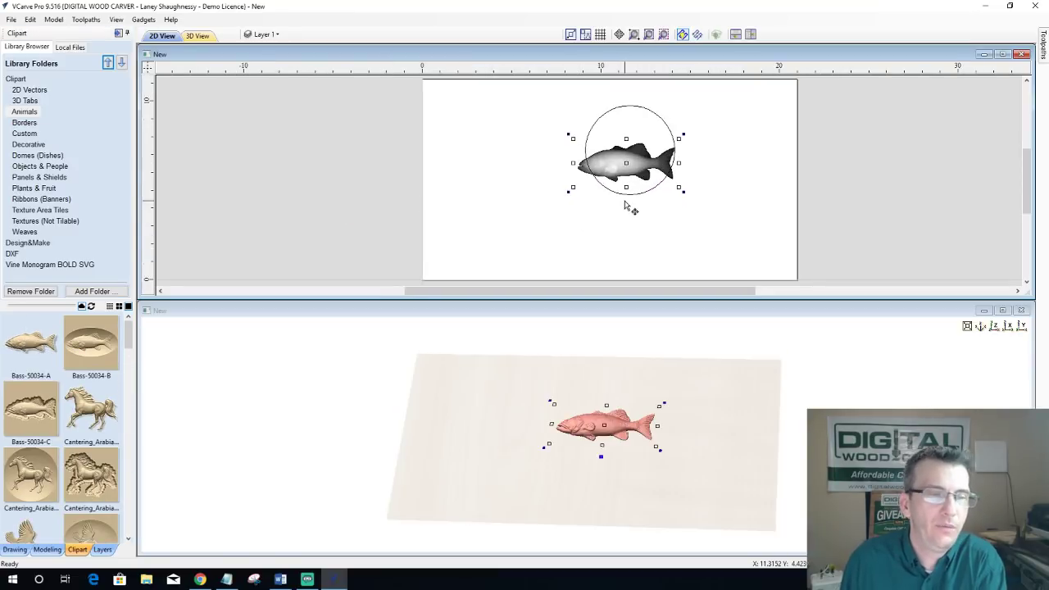
scroll(625, 205, "down", 1)
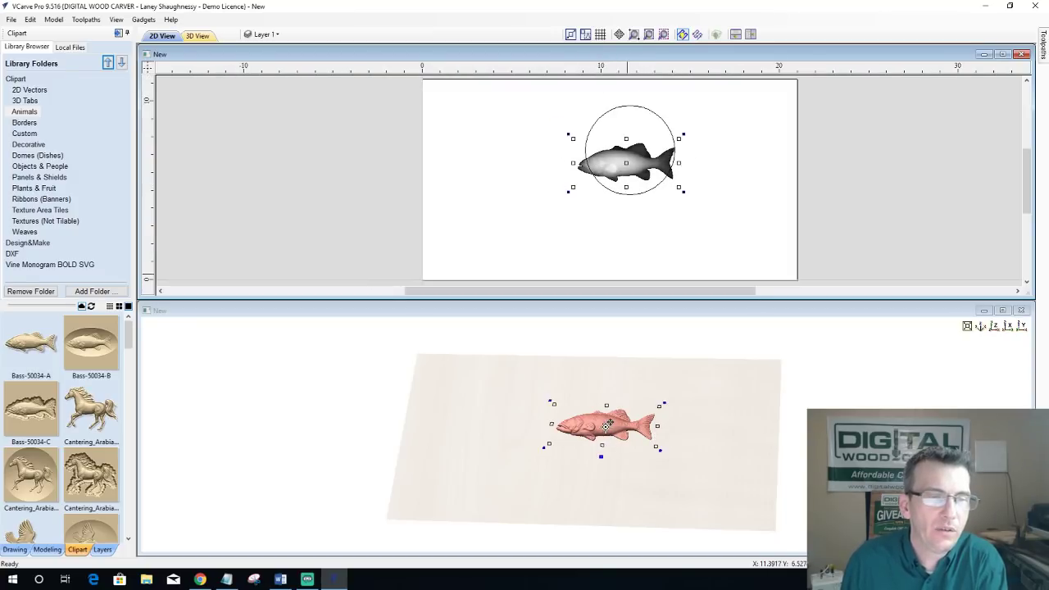
left_click_drag(607, 424, 510, 439)
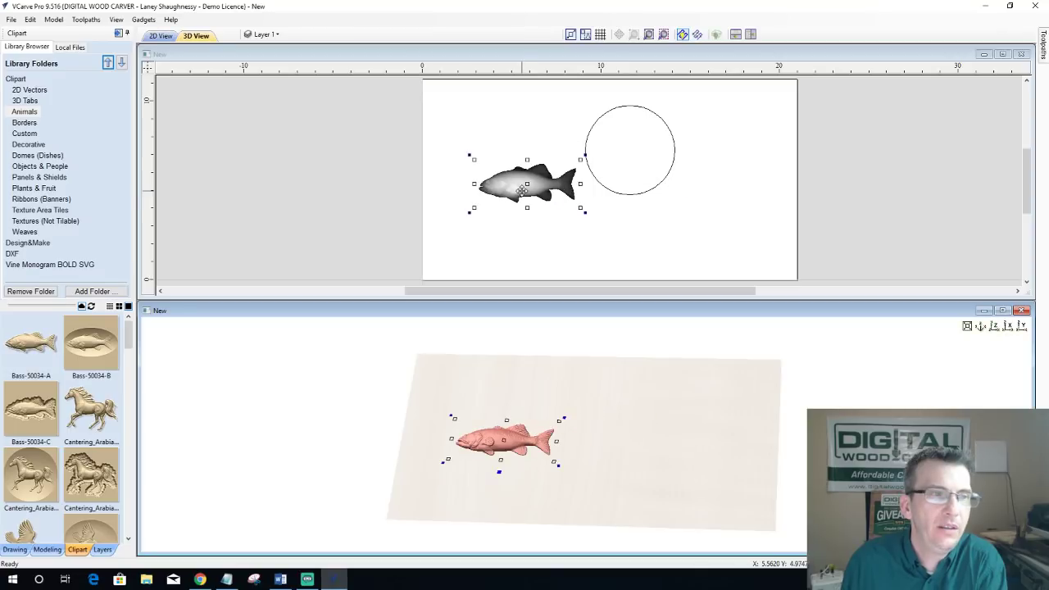
left_click_drag(521, 190, 691, 193)
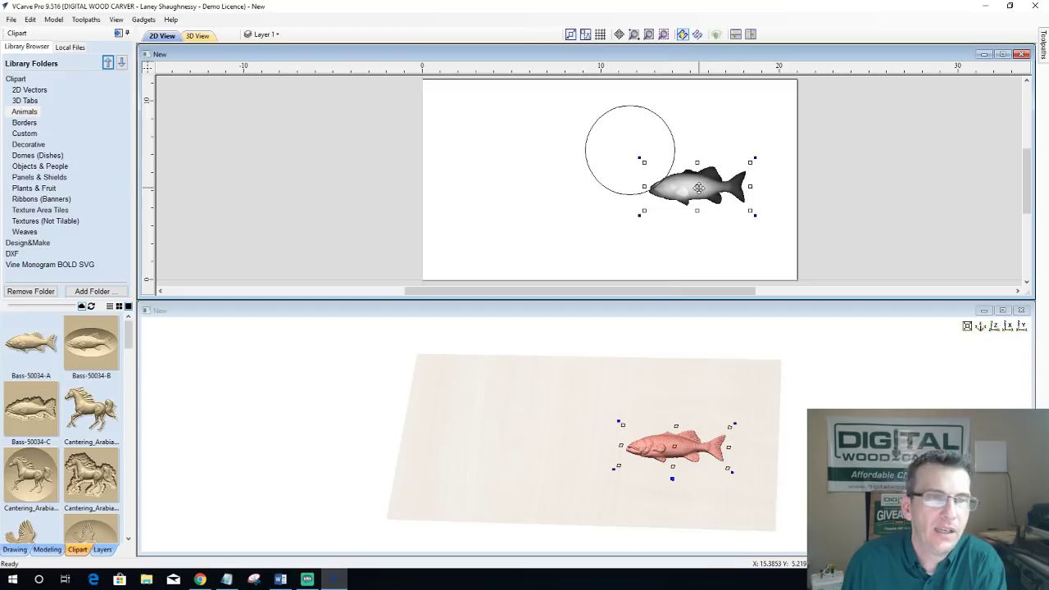
key("ctrl+z")
left_click(750, 34)
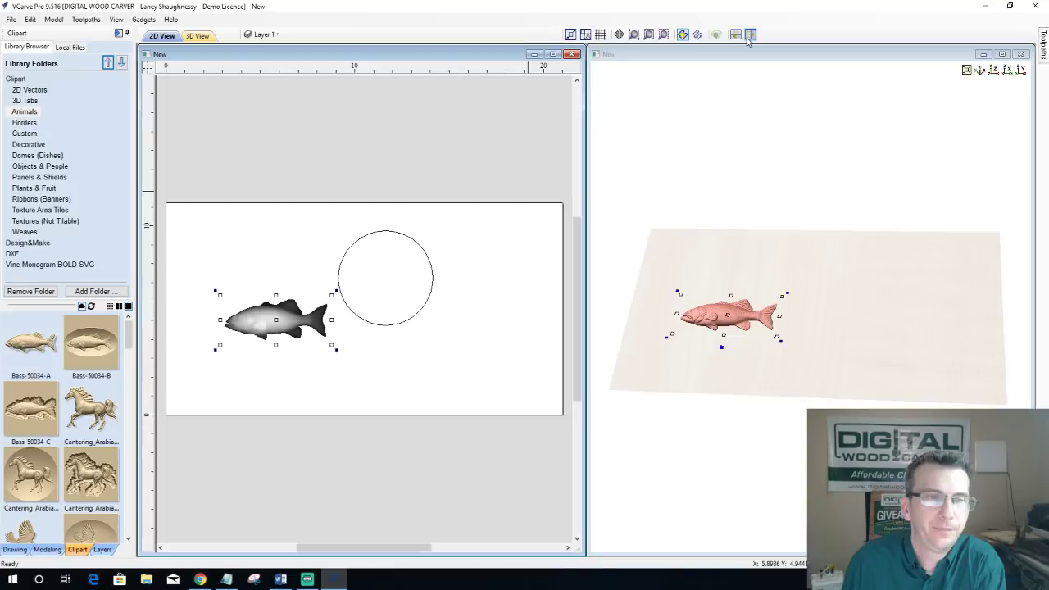
Step: Delete the bass fish model and the circle from the sheet
left_click_drag(729, 315, 811, 315)
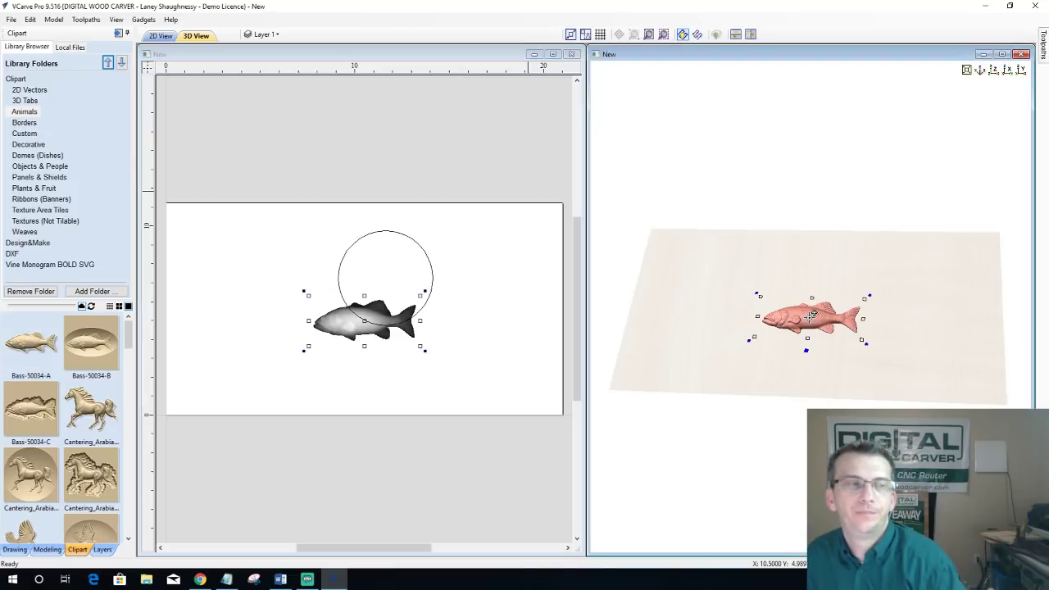
scroll(811, 315, "down", 2)
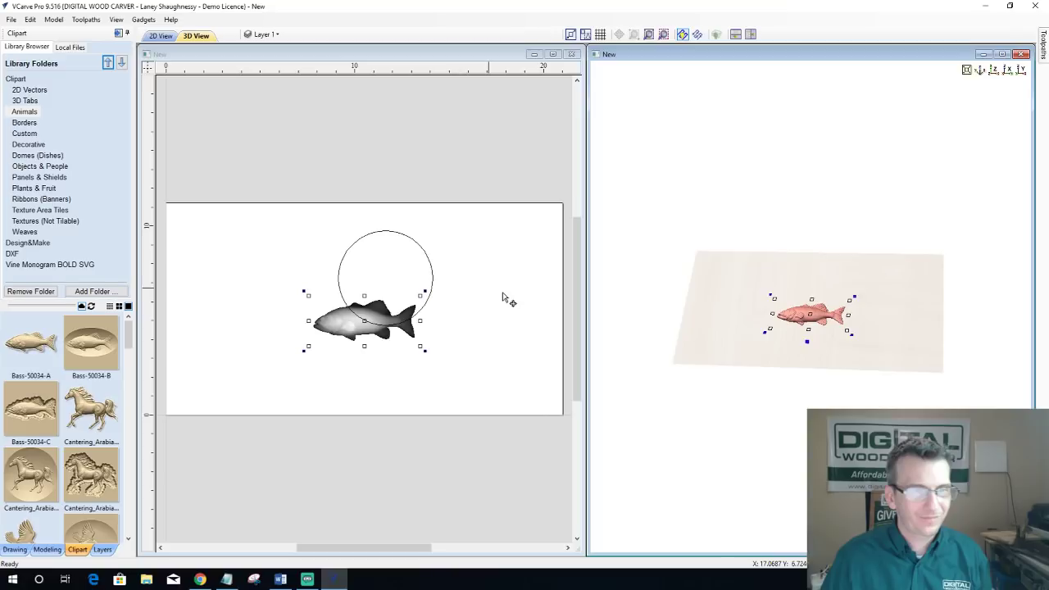
key("Delete")
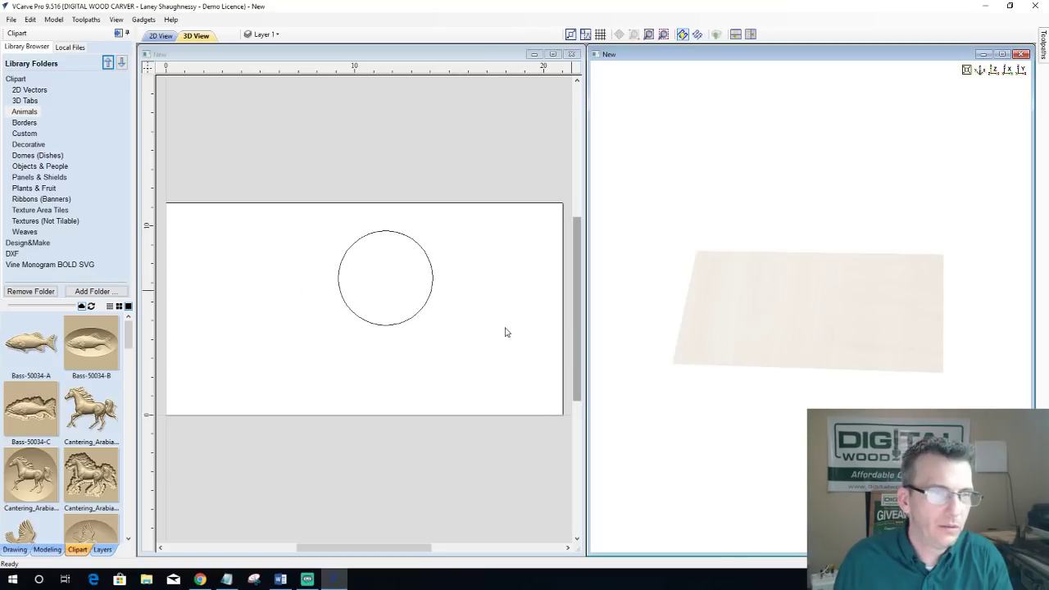
left_click(495, 359)
key("ctrl+a")
key("Delete")
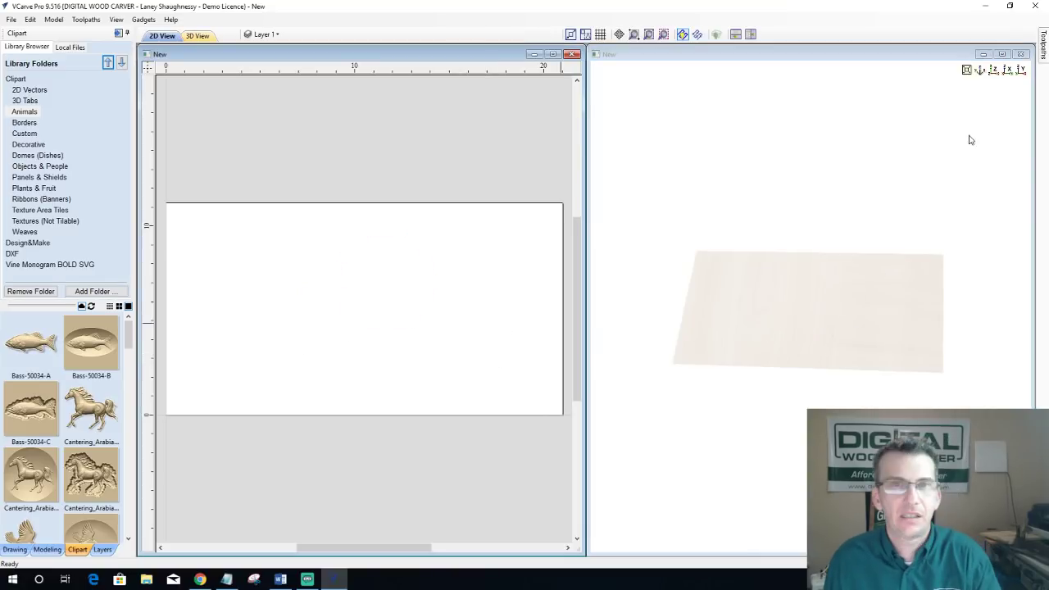
Step: Close the 3D window without saving and maximise the 2D view to fill the workspace
left_click(1020, 55)
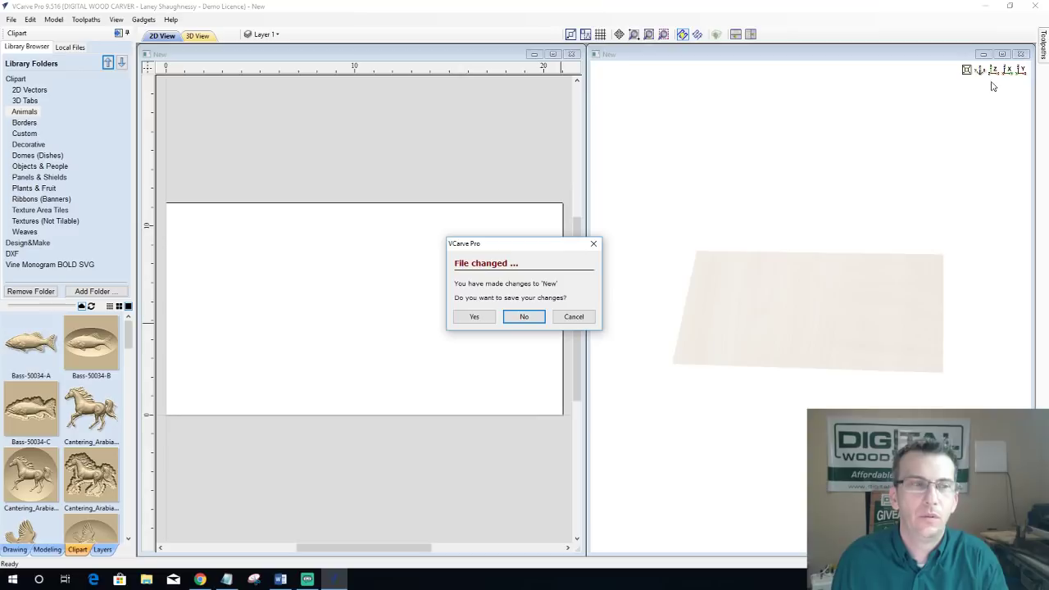
left_click(574, 316)
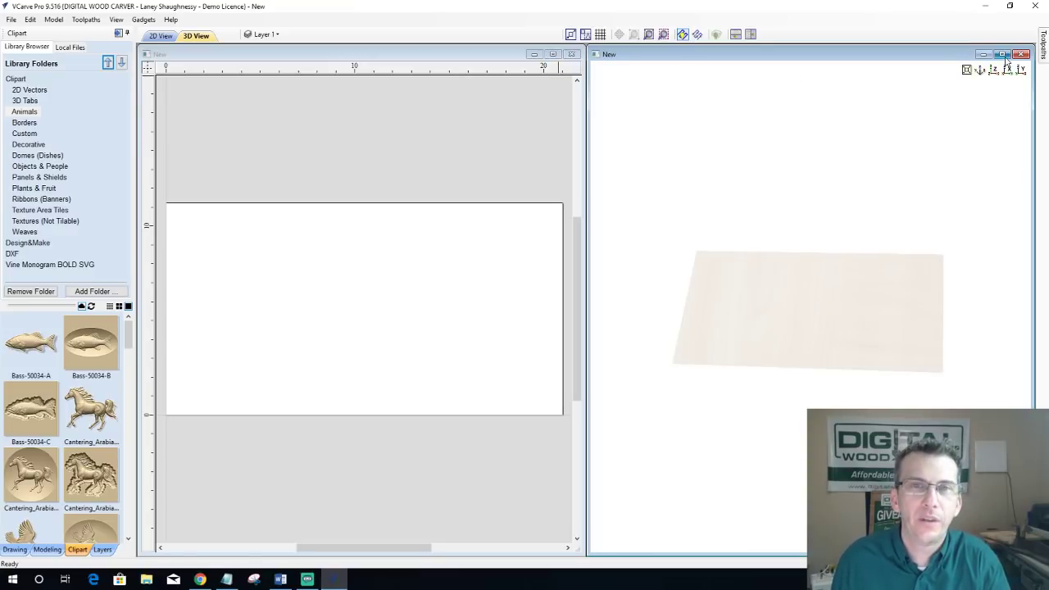
left_click(554, 55)
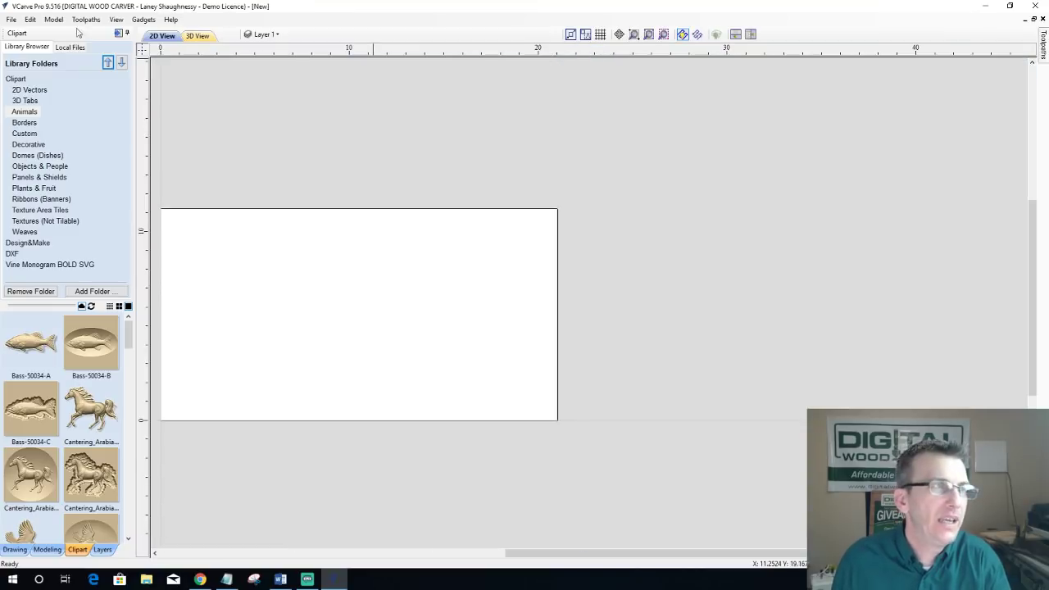
left_click(195, 37)
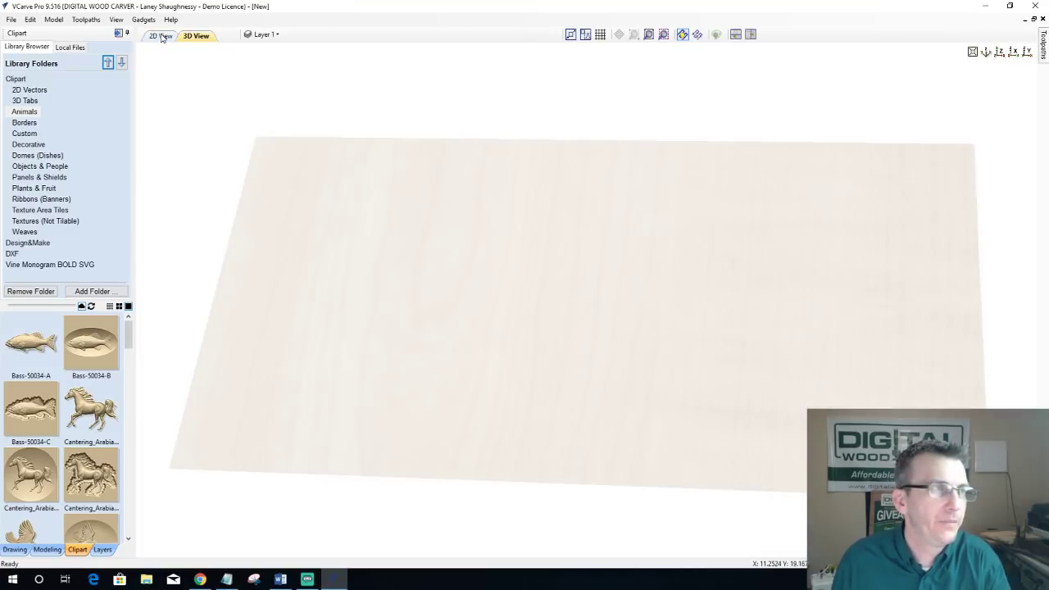
left_click(160, 36)
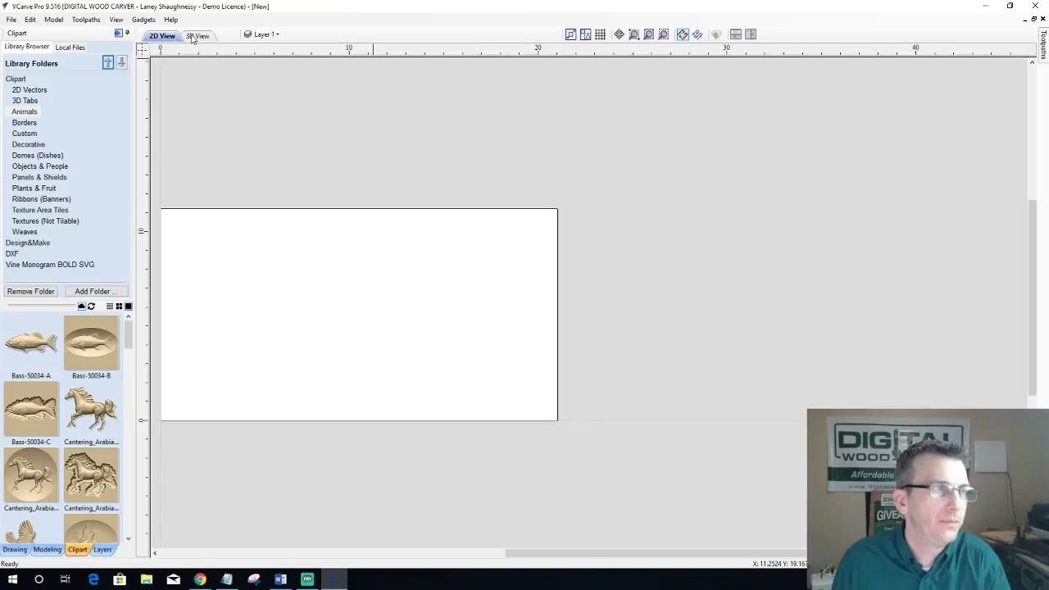
Step: Zoom to the material so the empty 21.0 x 11.25 inch sheet fills the 2D view
left_click(649, 36)
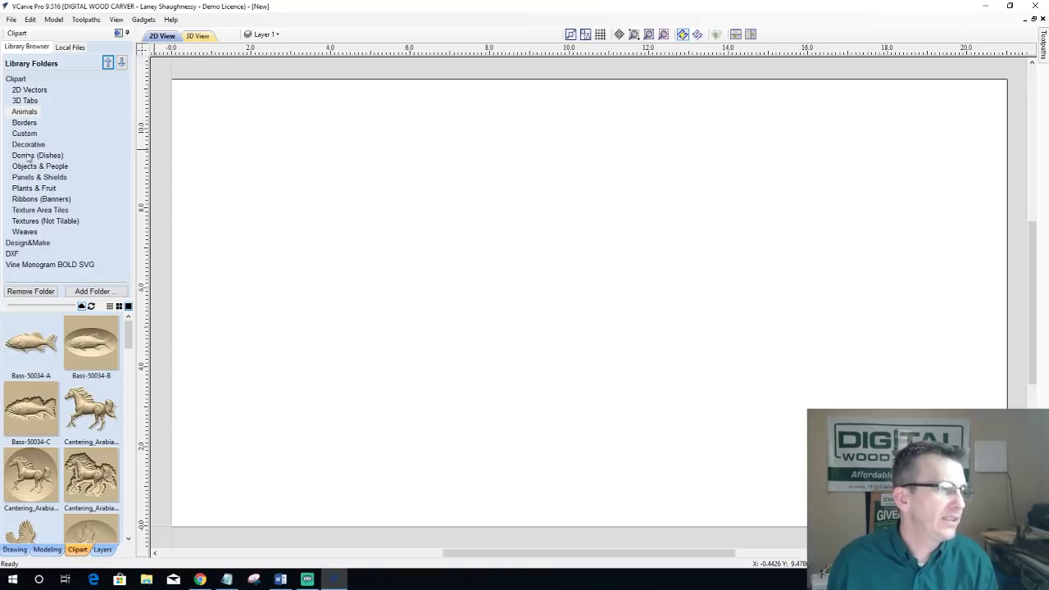
Step: Draw a rectangle matching the sheet's edges
left_click(15, 549)
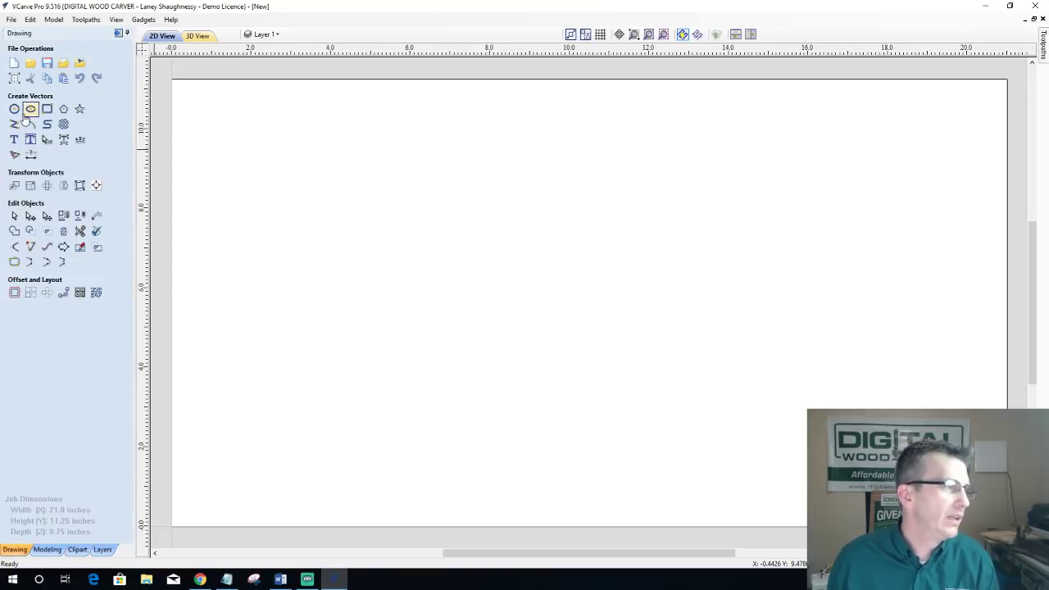
left_click(47, 108)
left_click(172, 79)
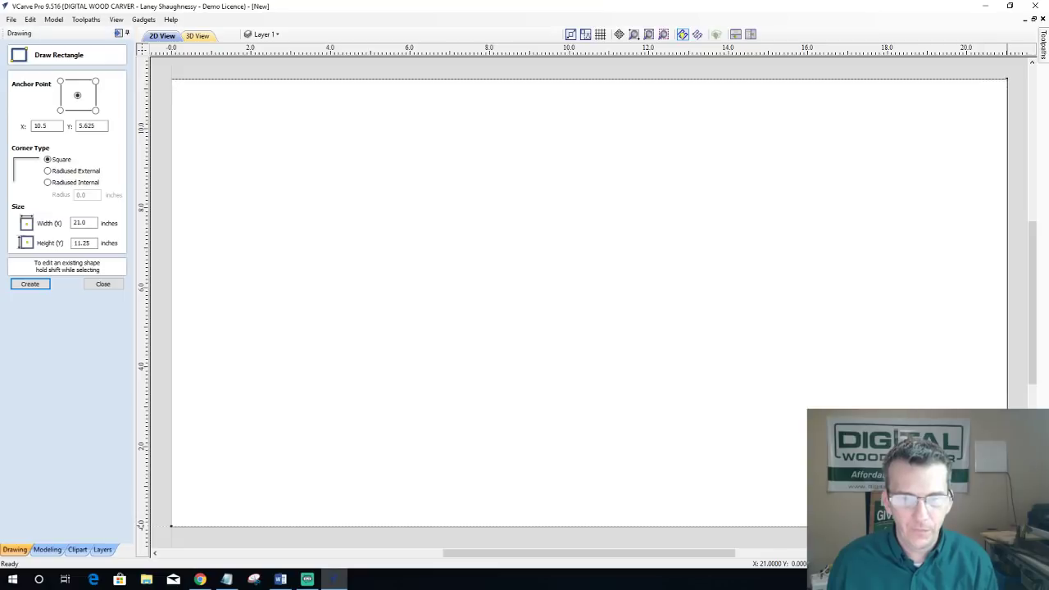
left_click(1007, 526)
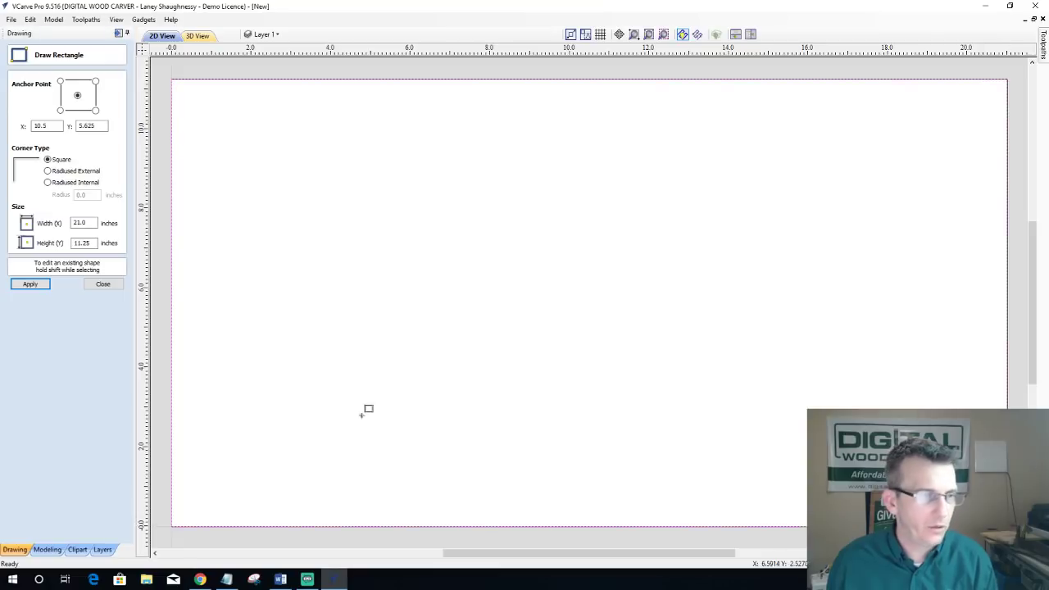
left_click(103, 284)
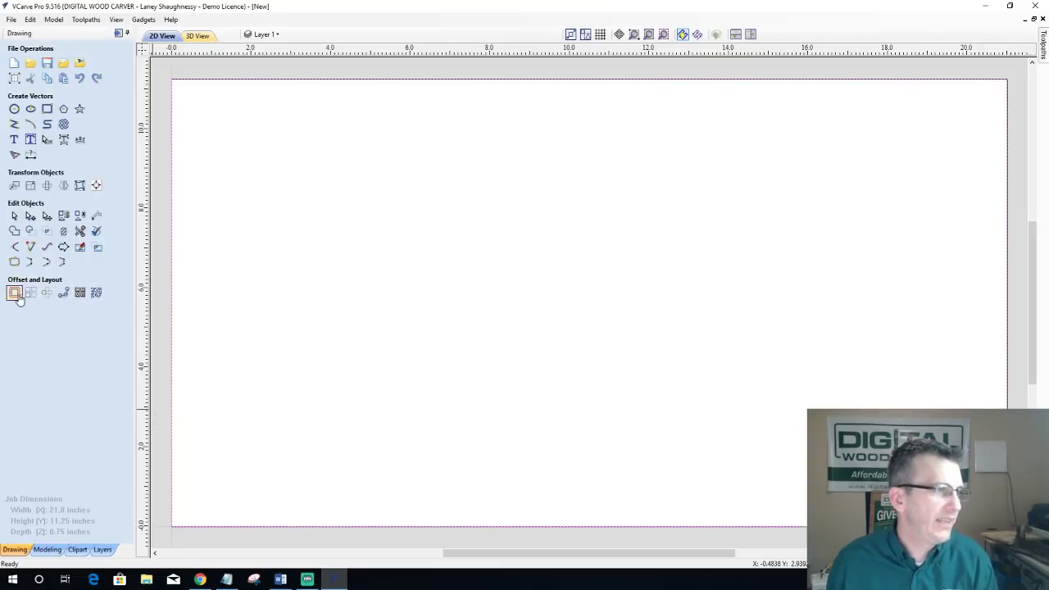
Step: Offset the rectangle 1 inch inward with sharp corners
left_click(14, 293)
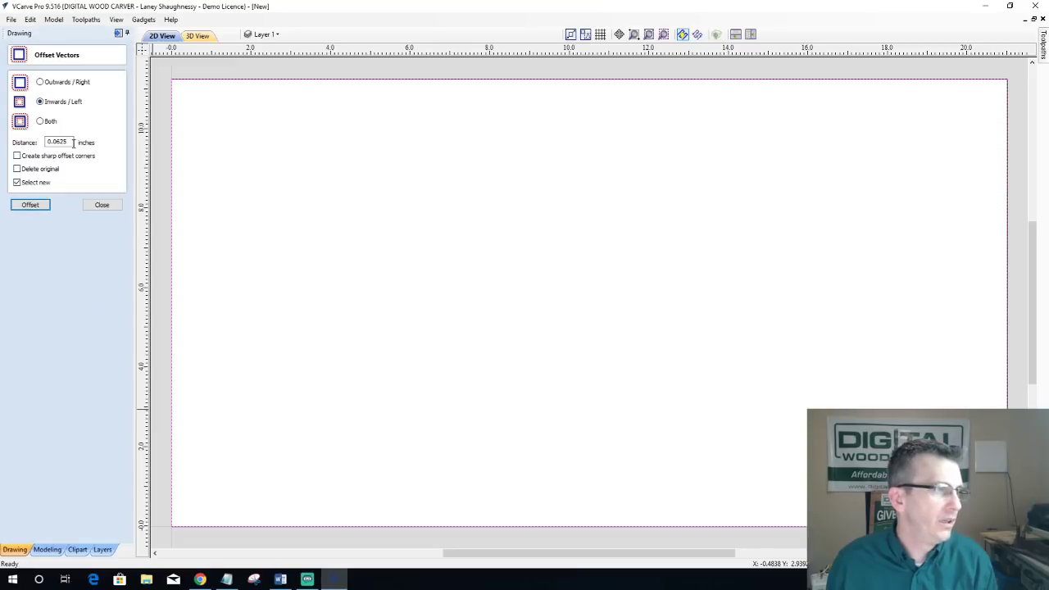
left_click_drag(72, 142, 14, 141)
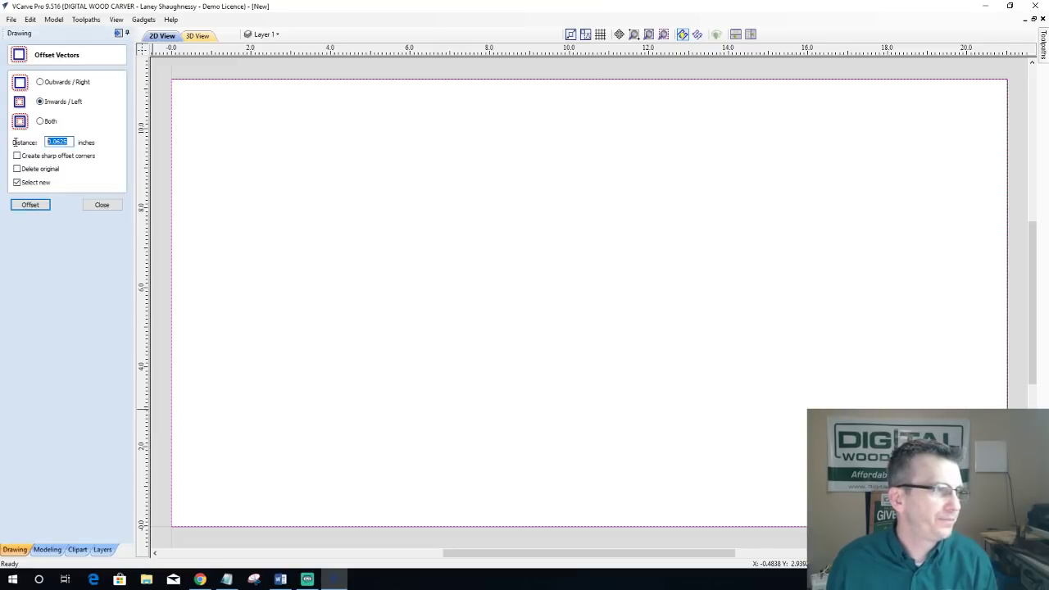
type("1")
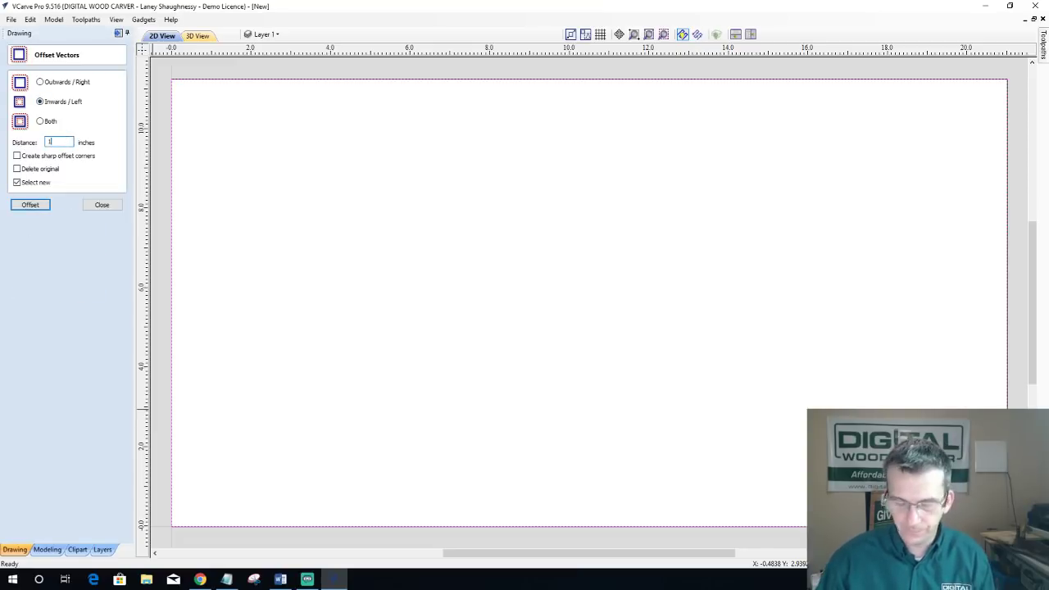
left_click(17, 156)
left_click(31, 205)
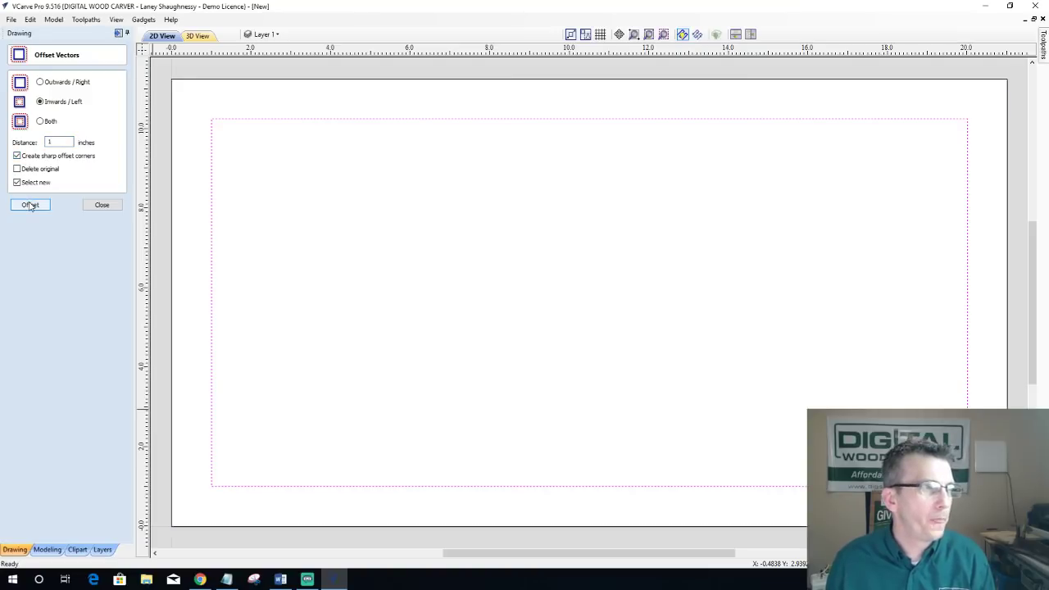
left_click(101, 205)
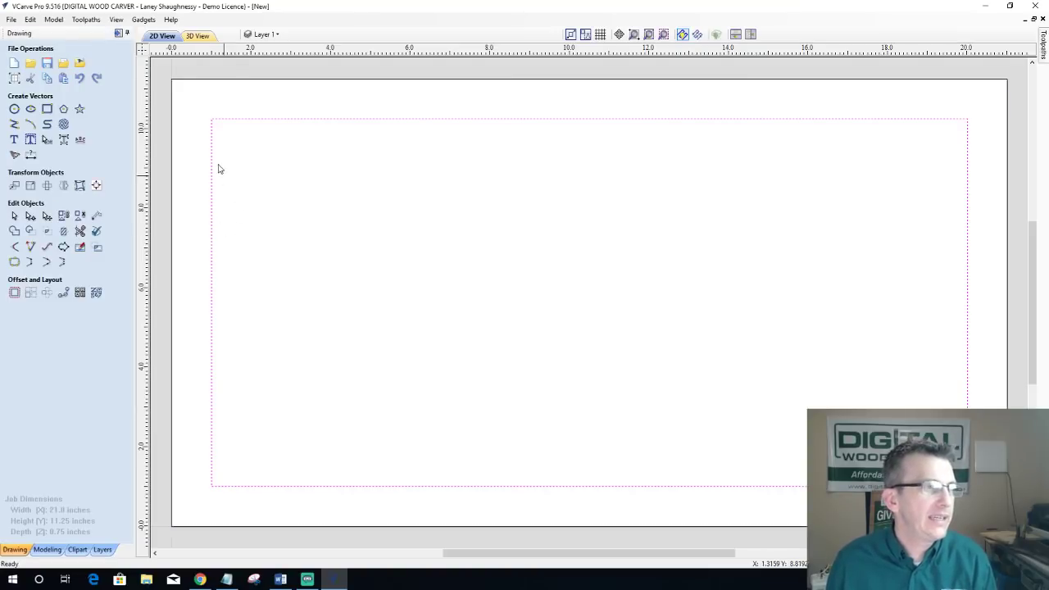
Step: Give the inner 19.0 x 9.25 inch border radiused internal corners of 0.75 inch
left_click(48, 111)
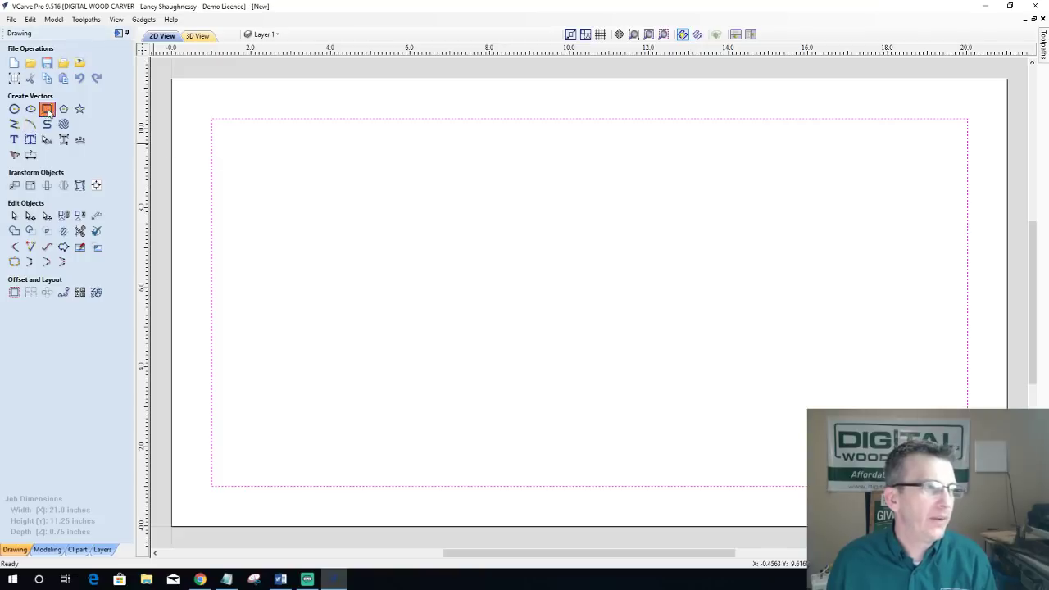
left_click(59, 183)
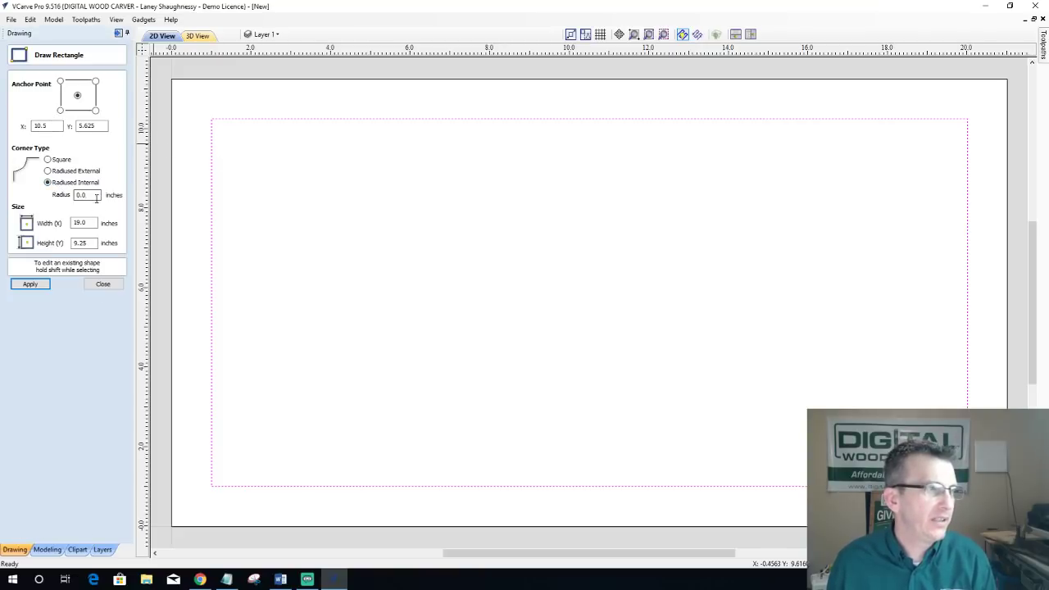
double_click(82, 195)
key("BackSpace")
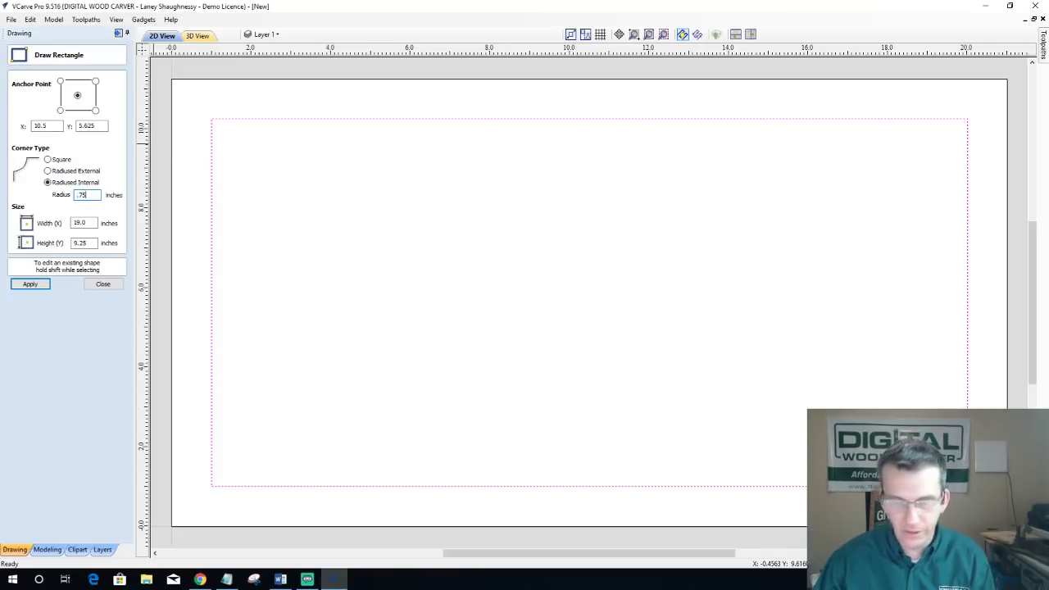
left_click(30, 284)
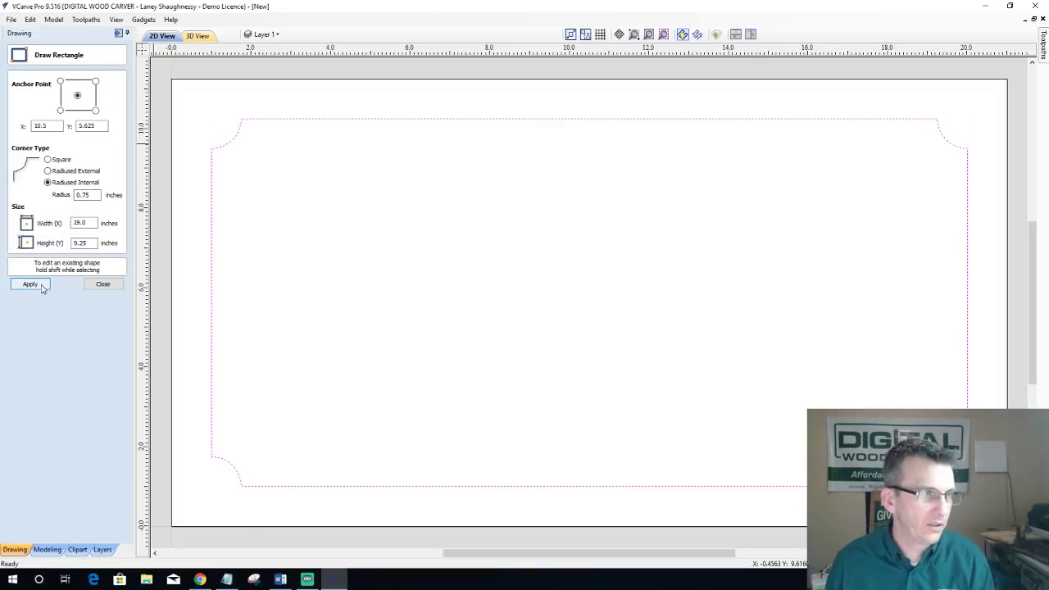
left_click(103, 283)
left_click(15, 140)
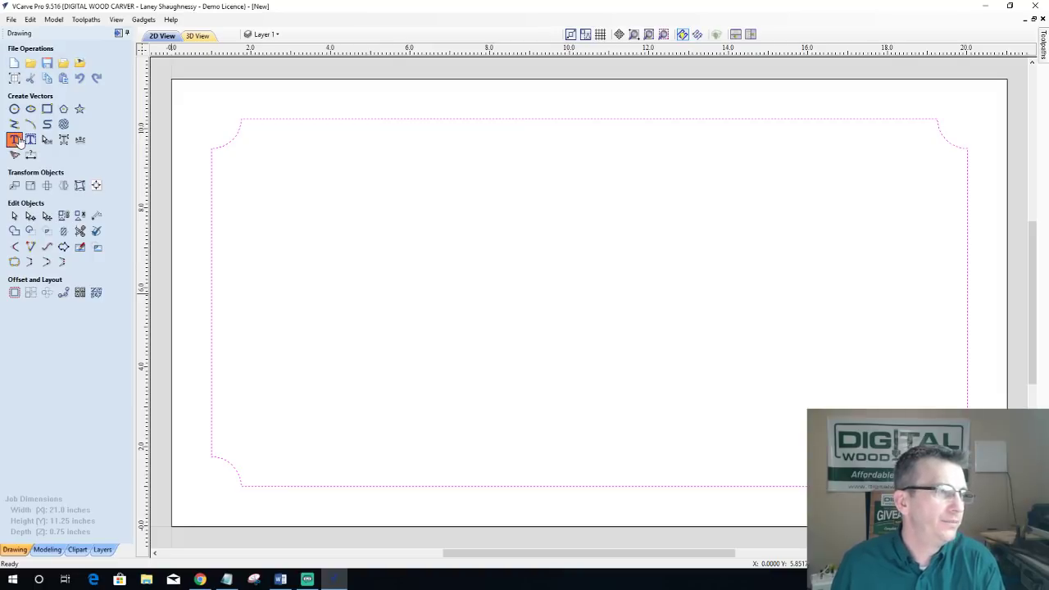
Step: Create 1-inch-tall text 'We are talking Layers' and move it near the sign's top
type("We")
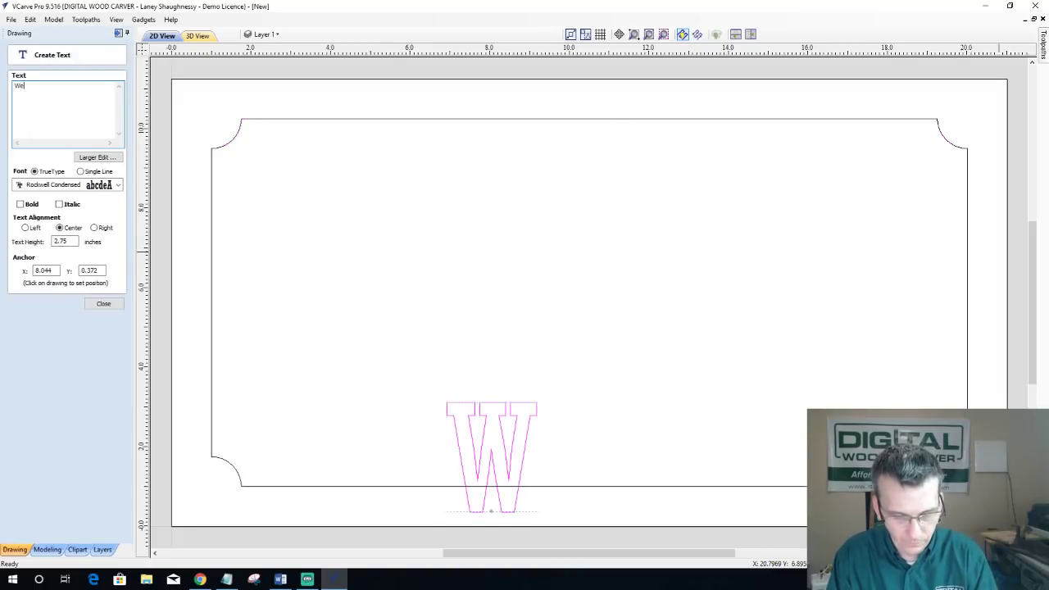
type(" are talking ")
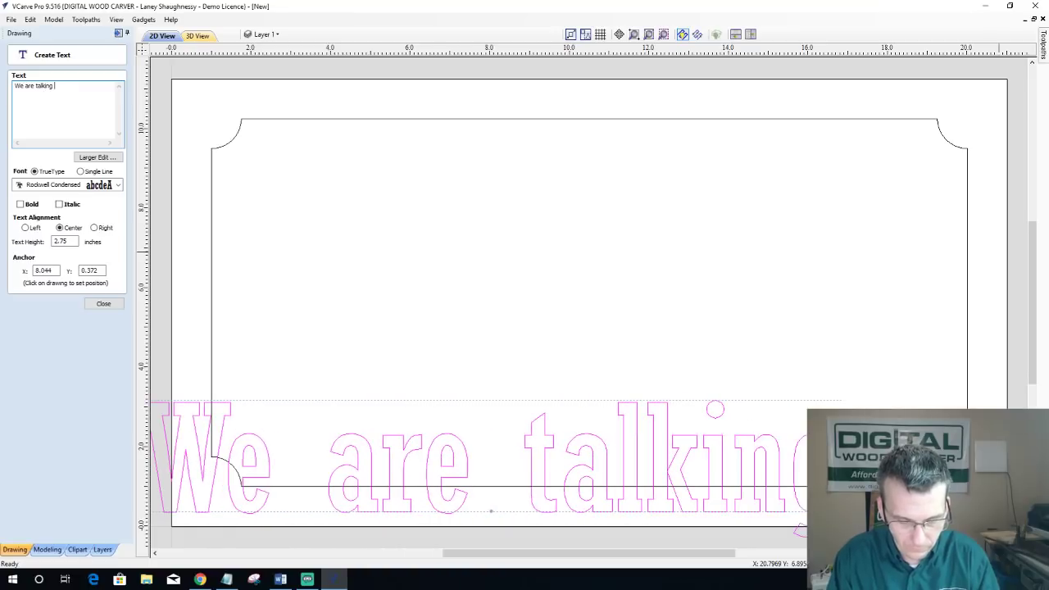
type("Layers")
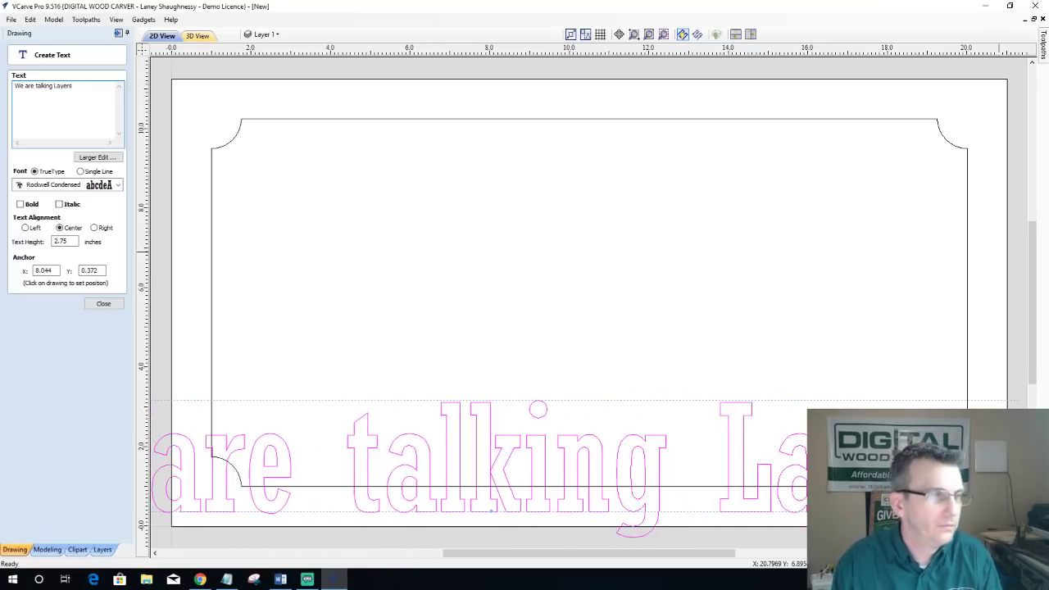
double_click(67, 242)
type("1")
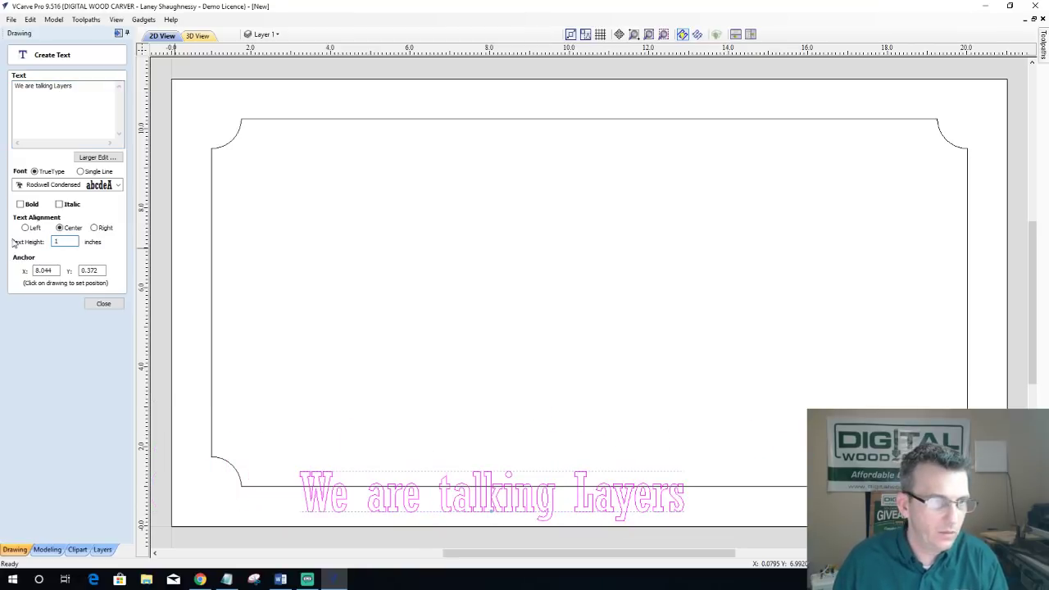
left_click(103, 303)
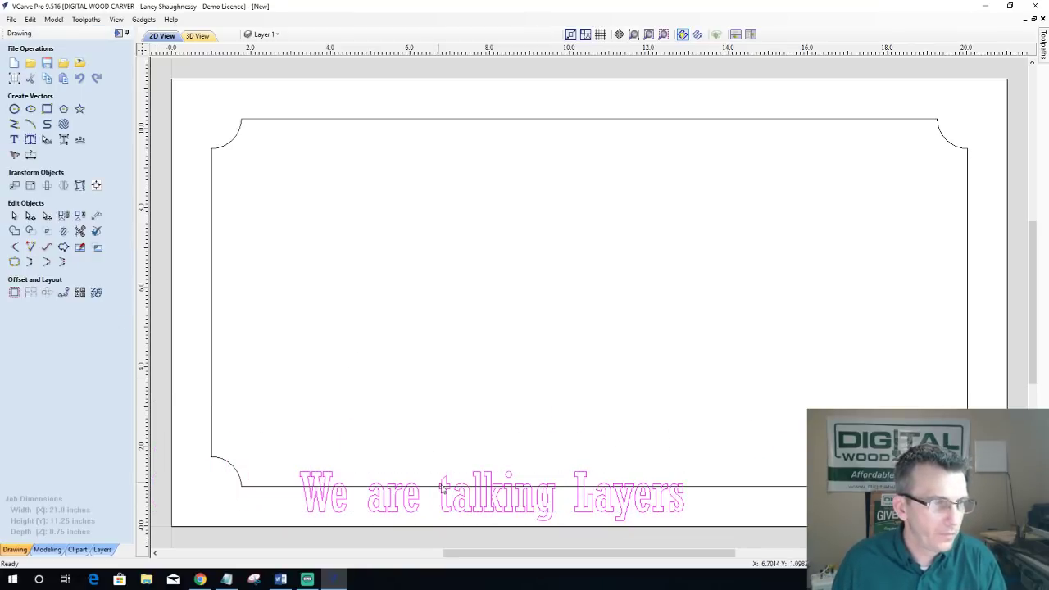
left_click_drag(444, 495, 396, 198)
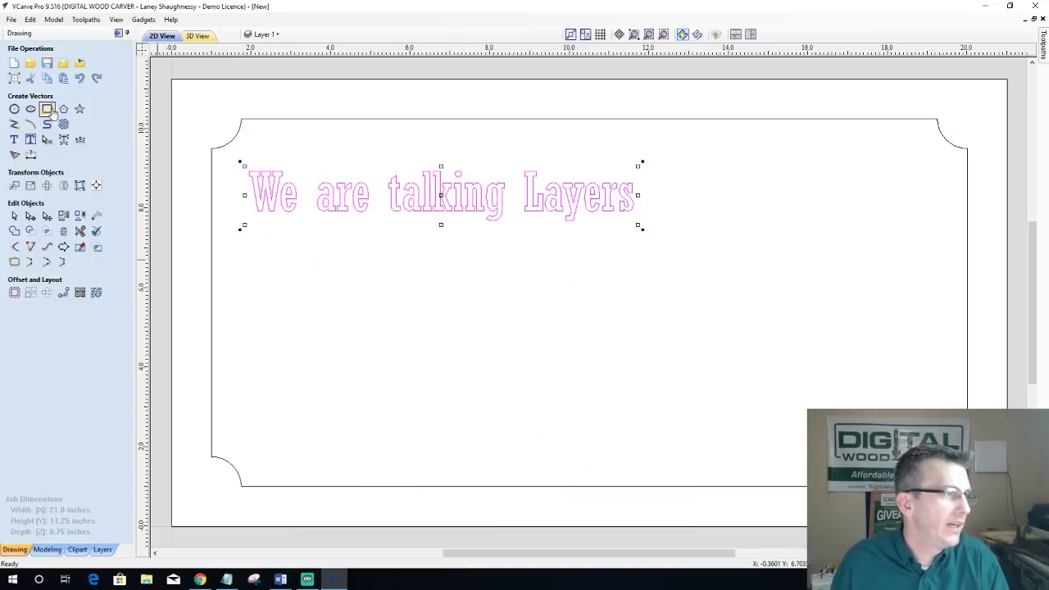
Step: Import the Leaping Bass vector artwork from the recent files list
left_click(63, 65)
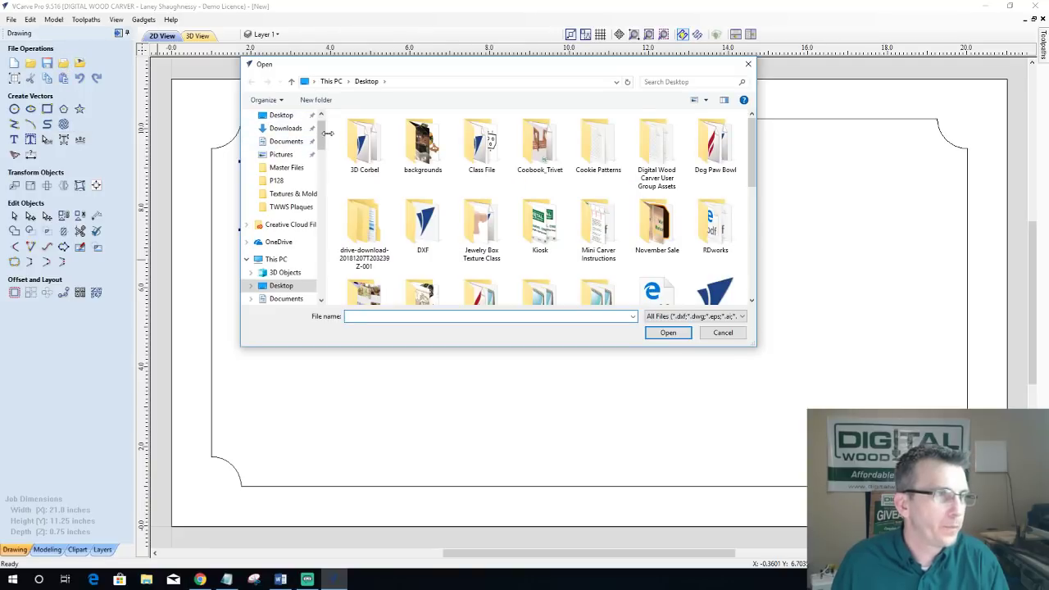
scroll(319, 135, "up", 1)
left_click(281, 124)
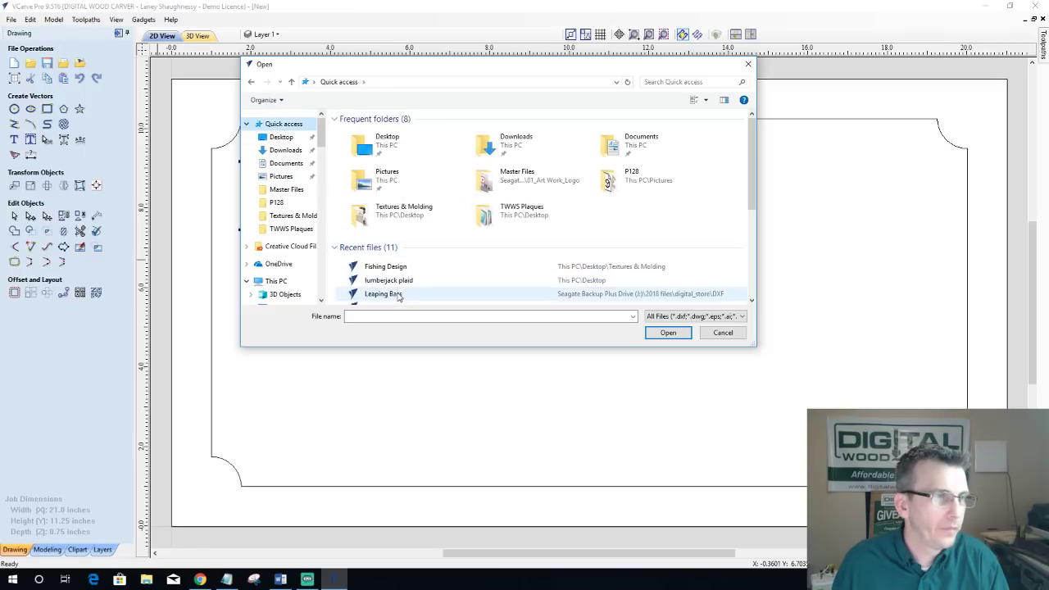
scroll(400, 287, "down", 3)
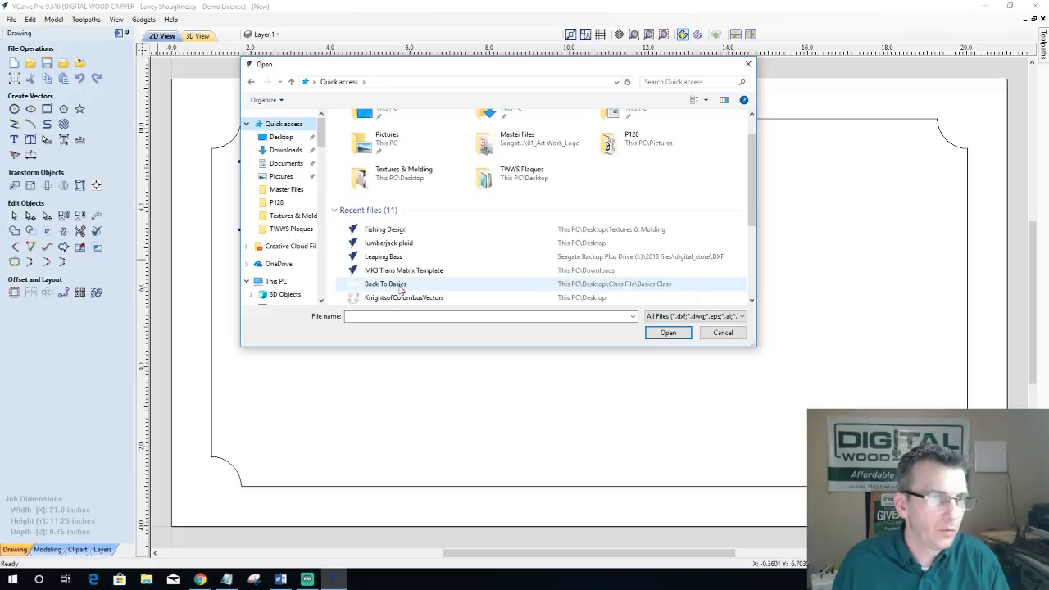
double_click(377, 260)
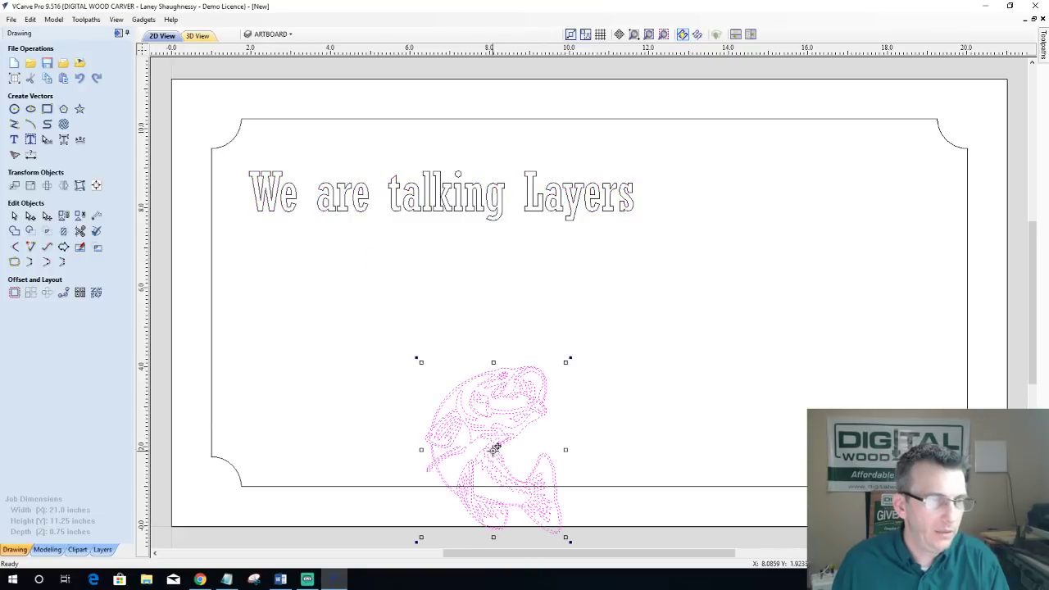
Step: Move the bass to the sign's right side and enlarge it
left_click_drag(495, 448, 783, 301)
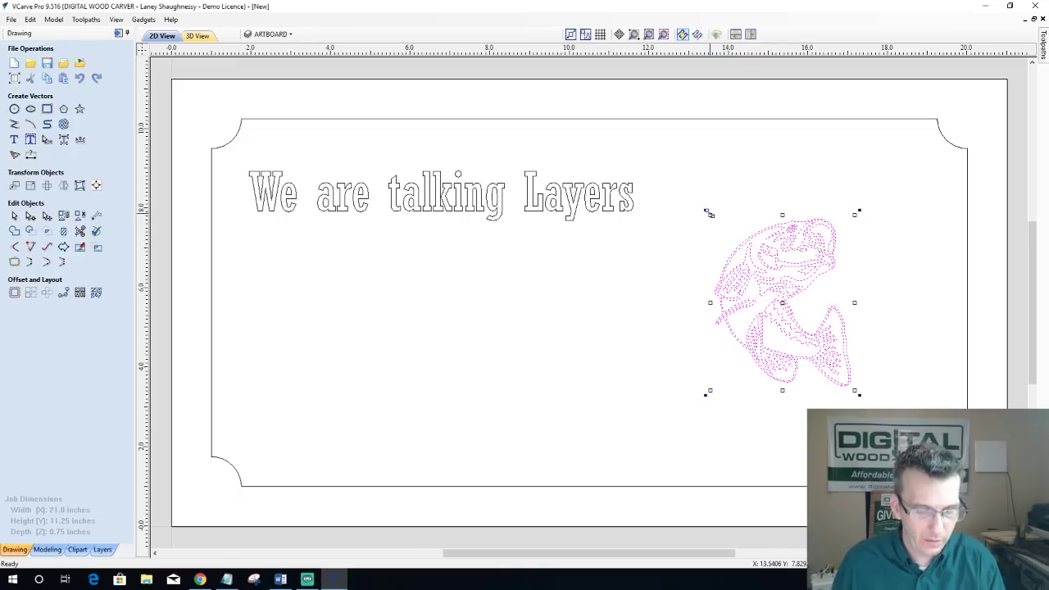
left_click_drag(709, 213, 665, 159)
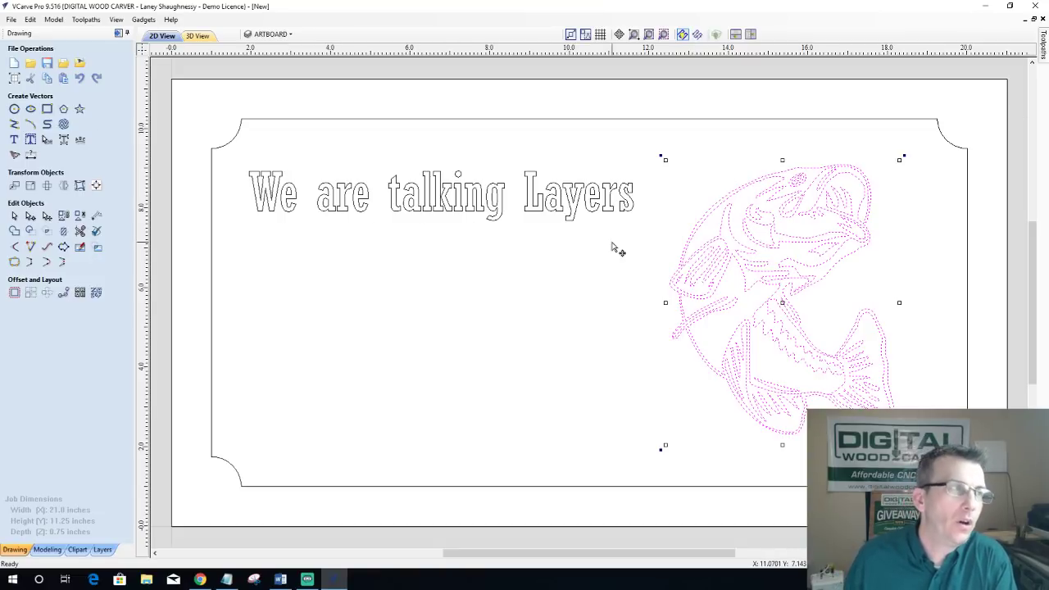
left_click(14, 108)
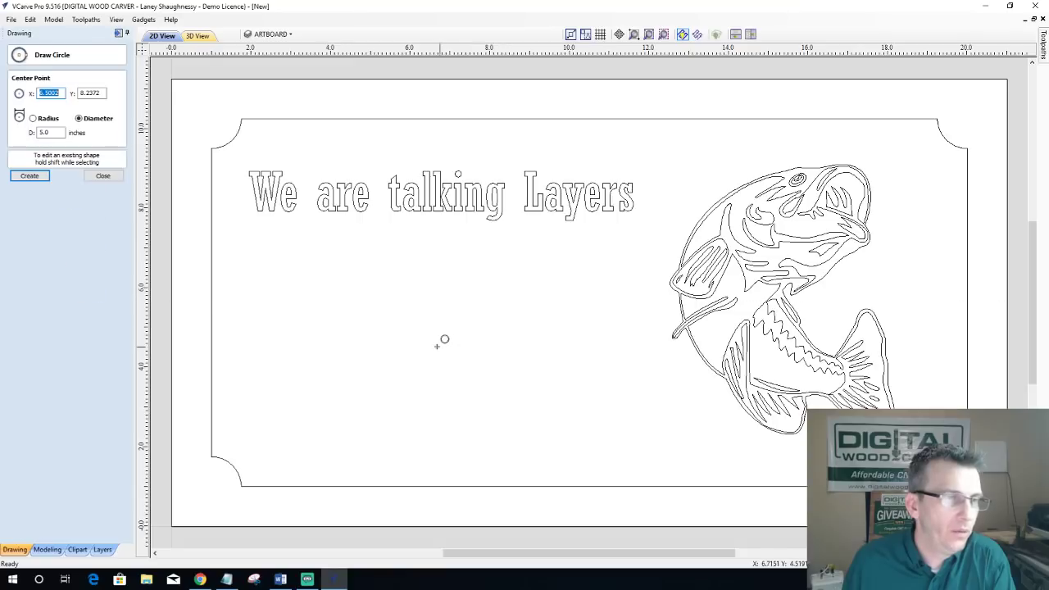
Step: Draw a 5.8-inch circle left of centre below the heading, briefly toggling ARTBOARD layer visibility
left_click_drag(425, 347, 535, 373)
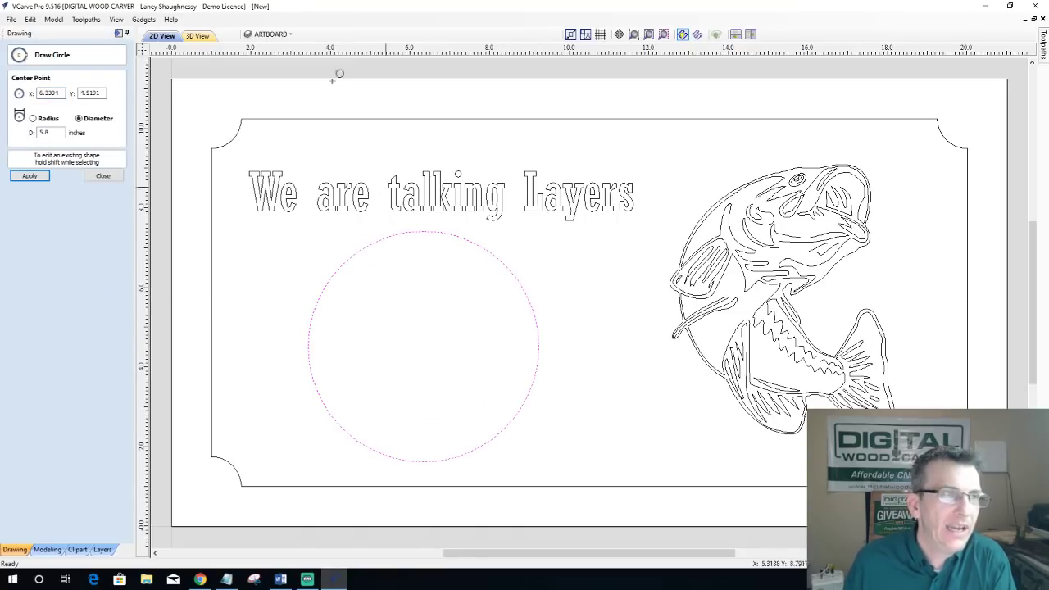
left_click(291, 35)
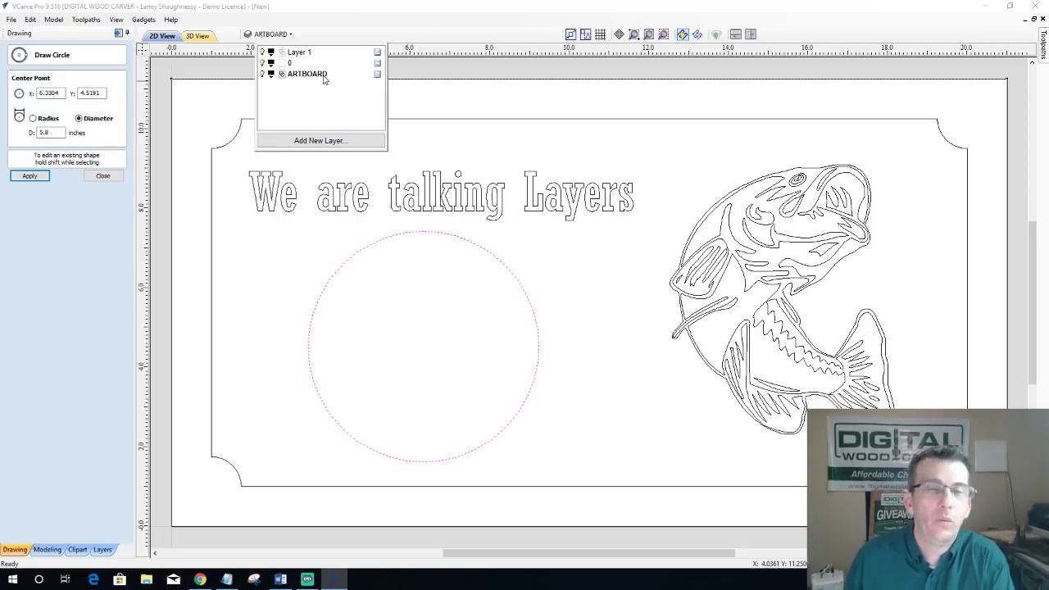
left_click(263, 74)
left_click(262, 75)
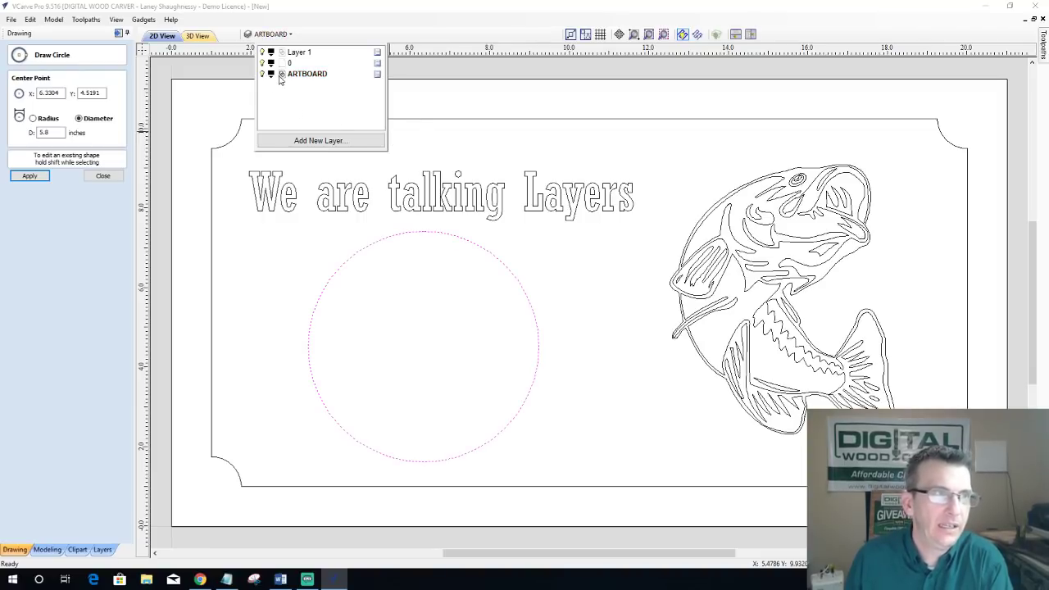
right_click(306, 76)
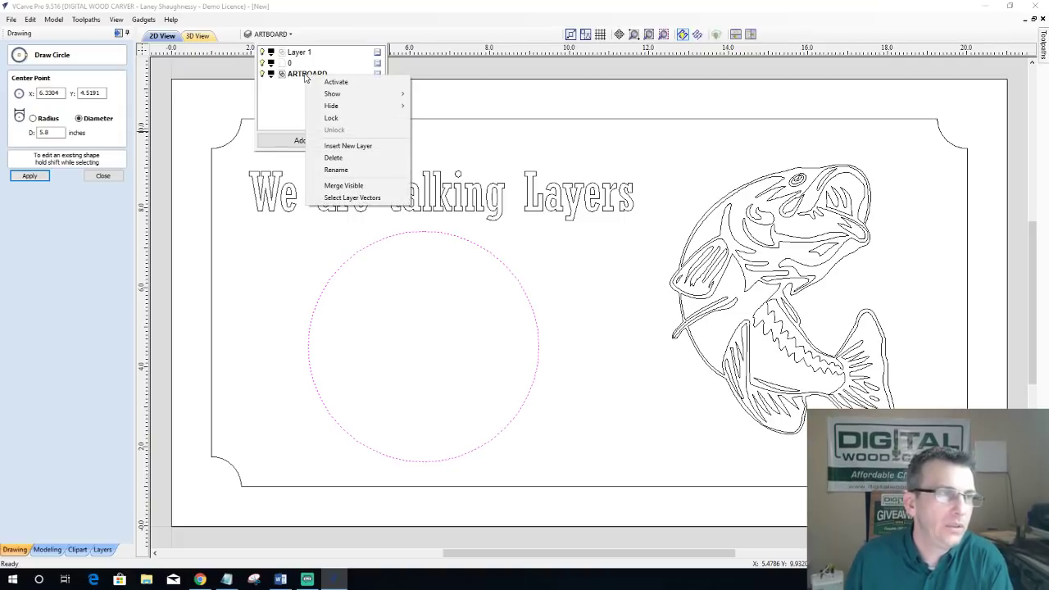
left_click(271, 247)
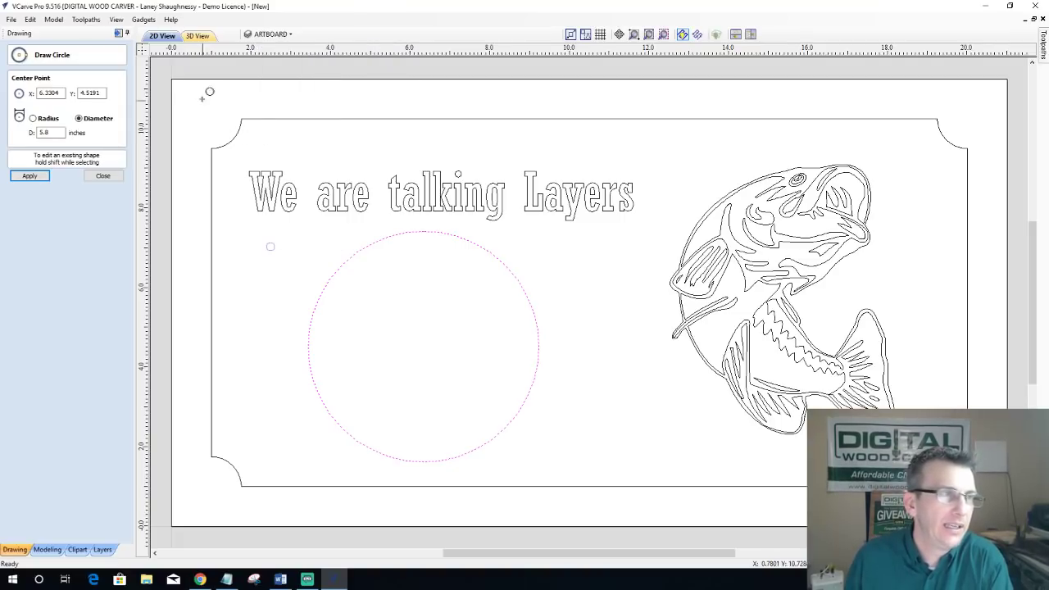
left_click(102, 176)
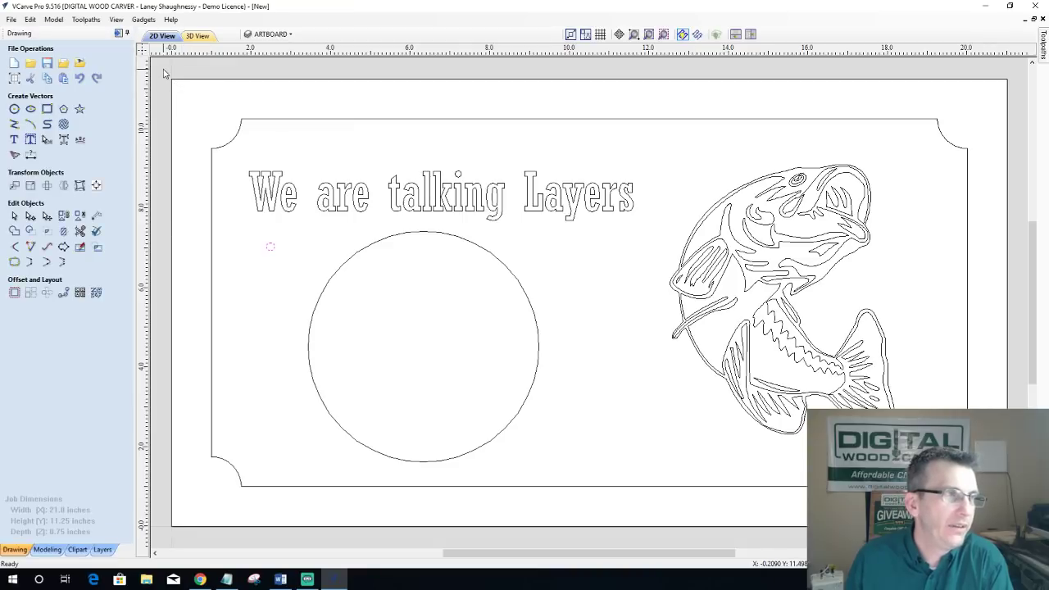
Step: Move all the sign's vectors onto Layer 1
key("ctrl+a")
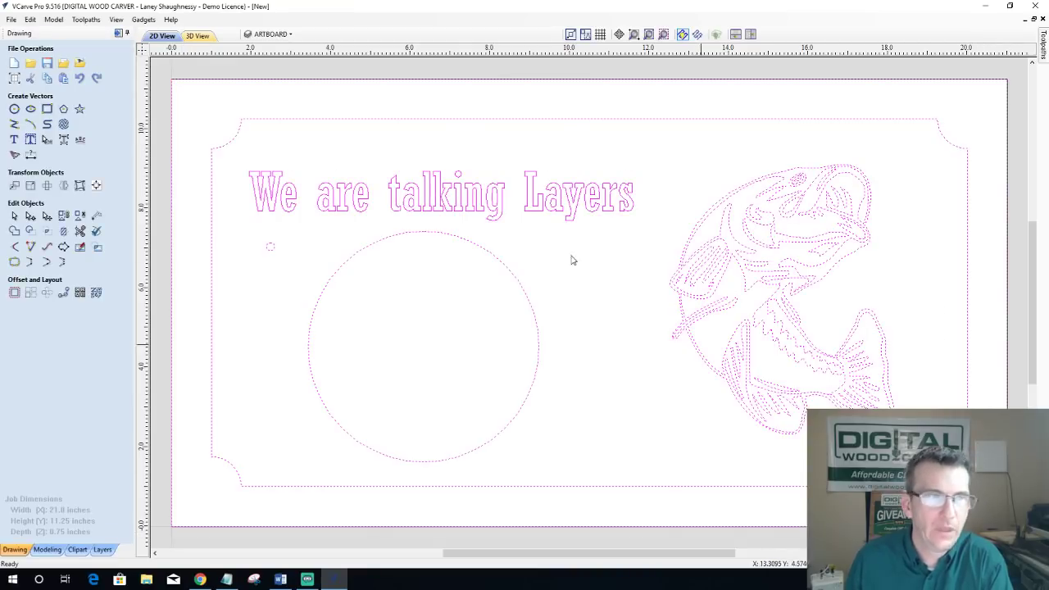
right_click(528, 193)
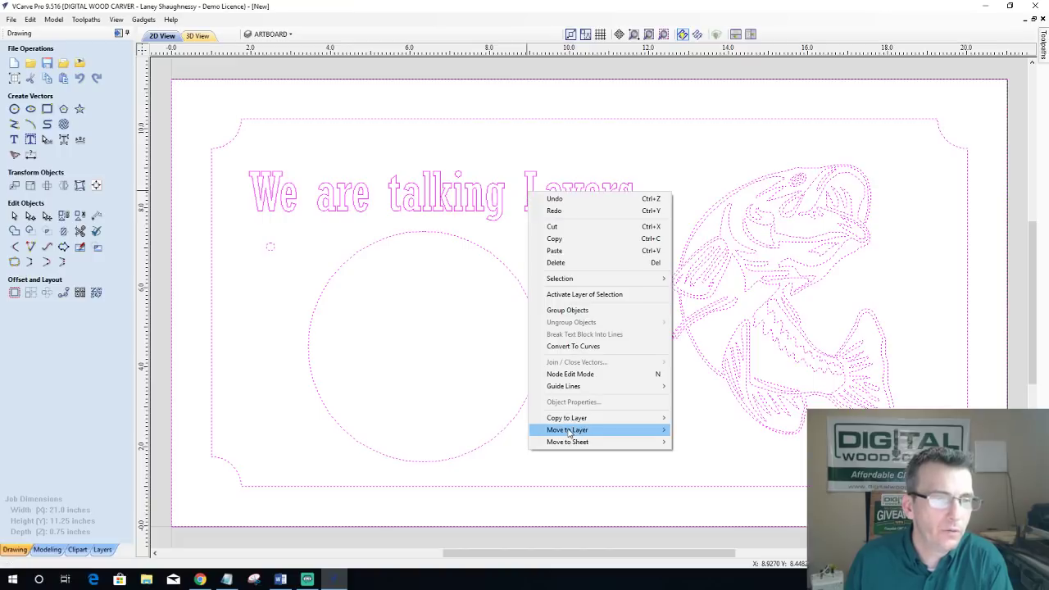
mouse_move(573, 430)
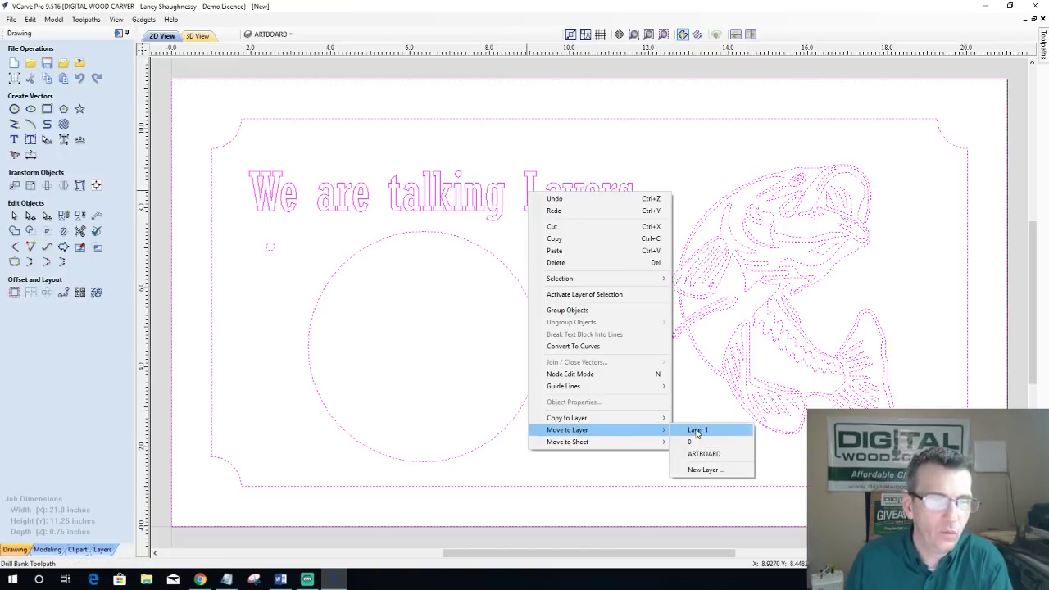
left_click(697, 432)
Step: Delete the now-empty layer 0 and the ARTBOARD layer from the layer list
left_click(270, 34)
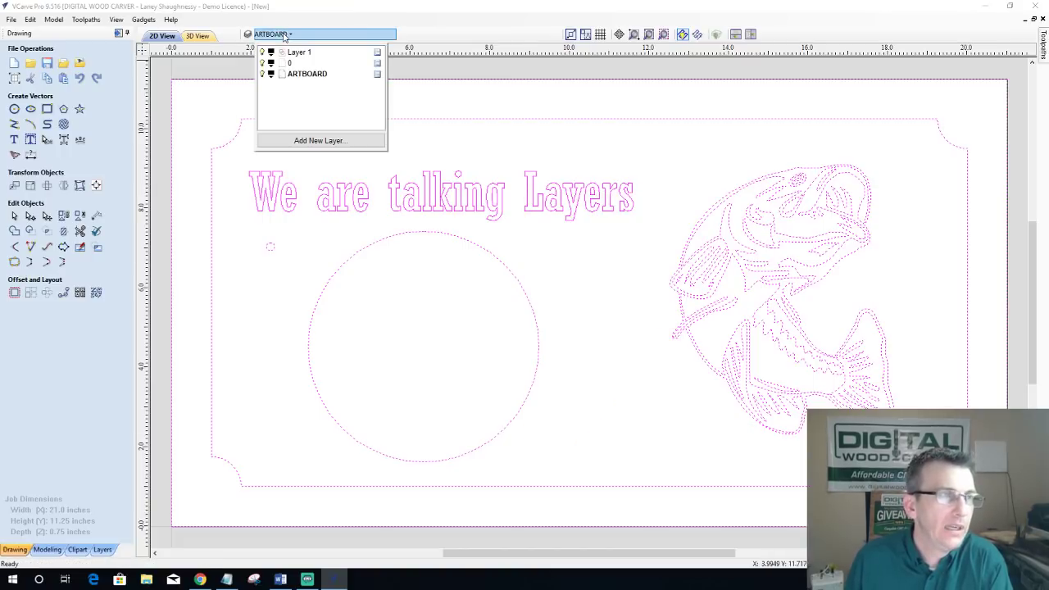
left_click(103, 549)
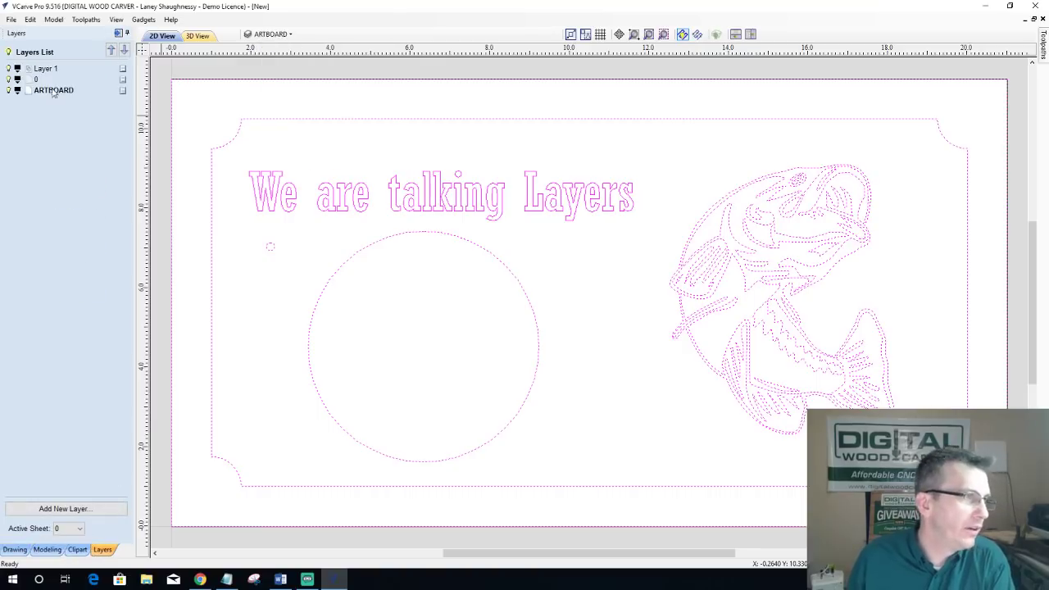
left_click(270, 33)
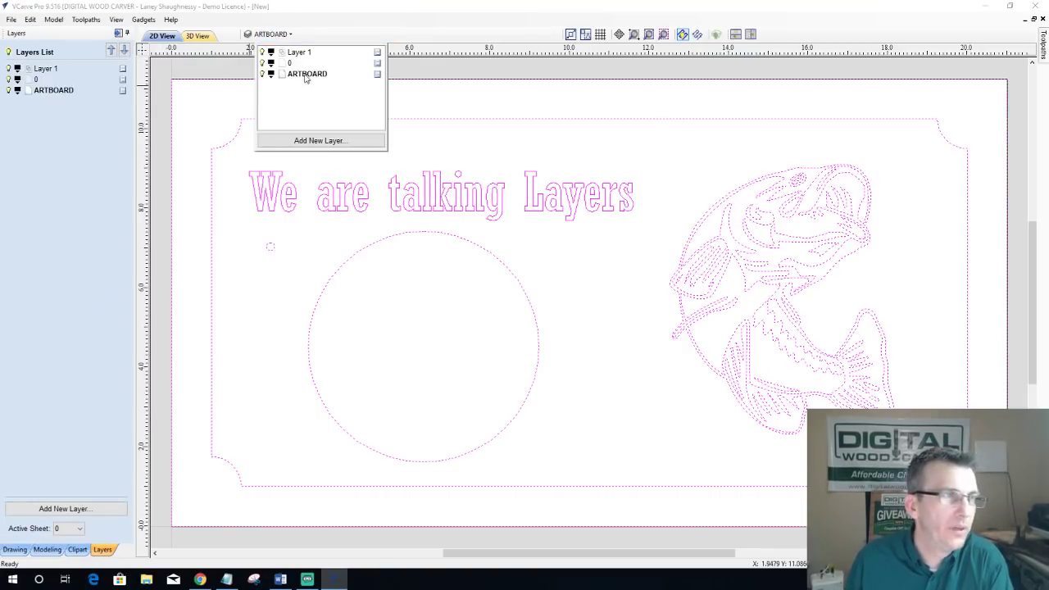
left_click(282, 65)
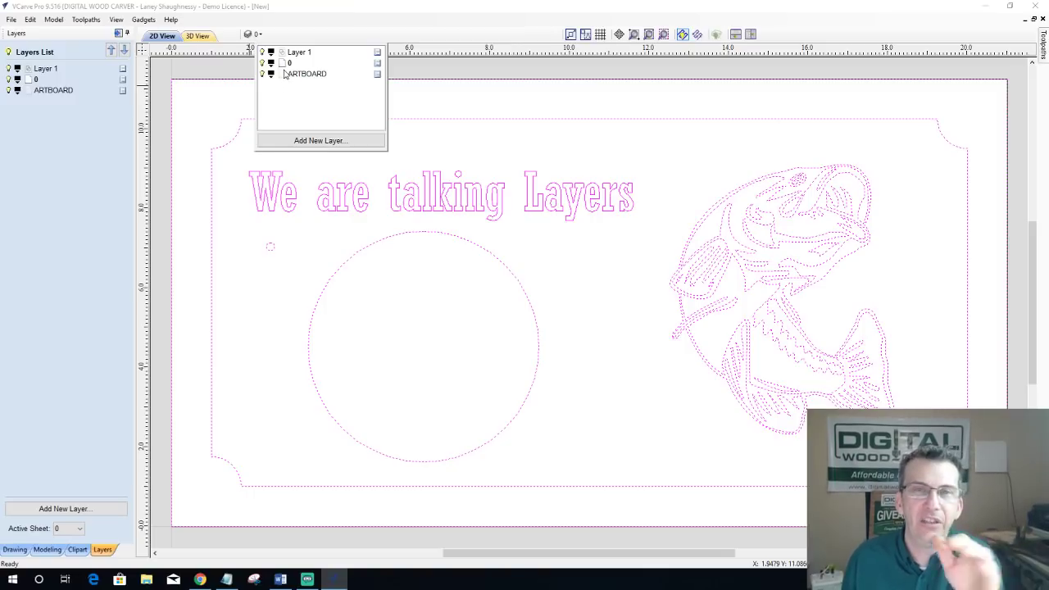
right_click(285, 66)
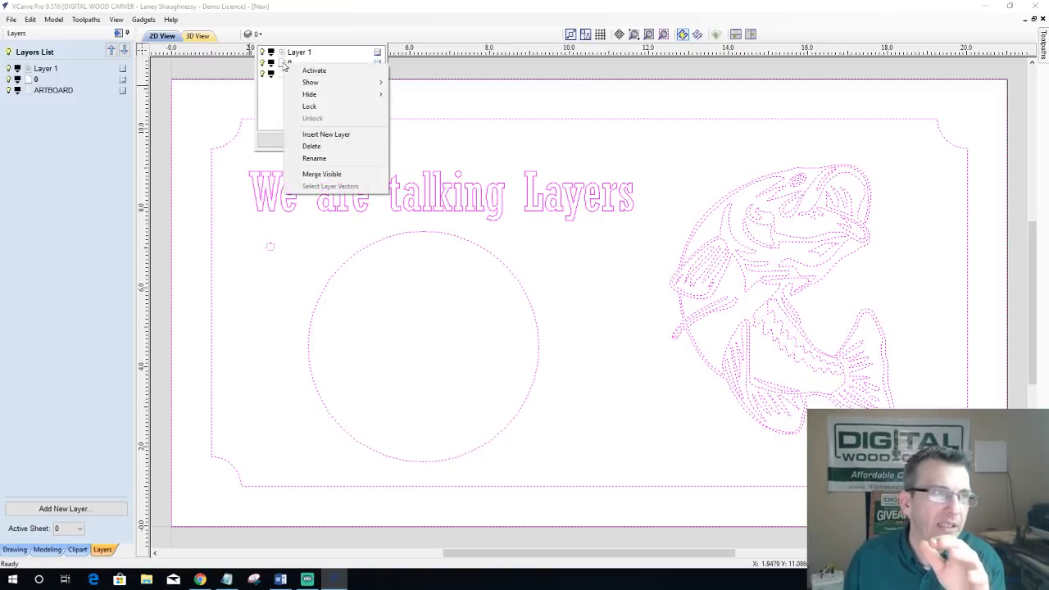
left_click(302, 146)
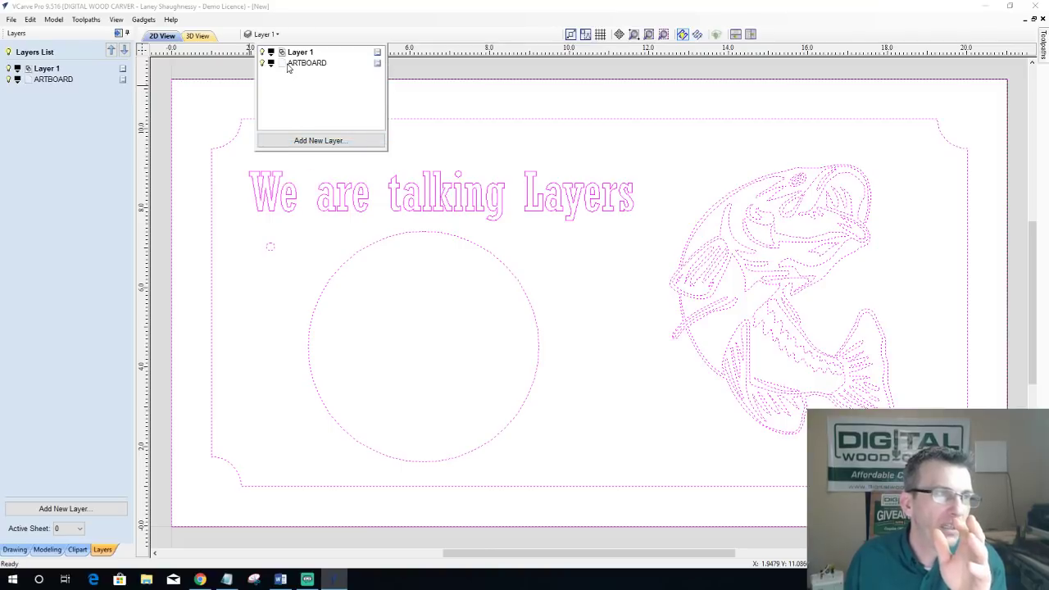
right_click(292, 64)
left_click(311, 147)
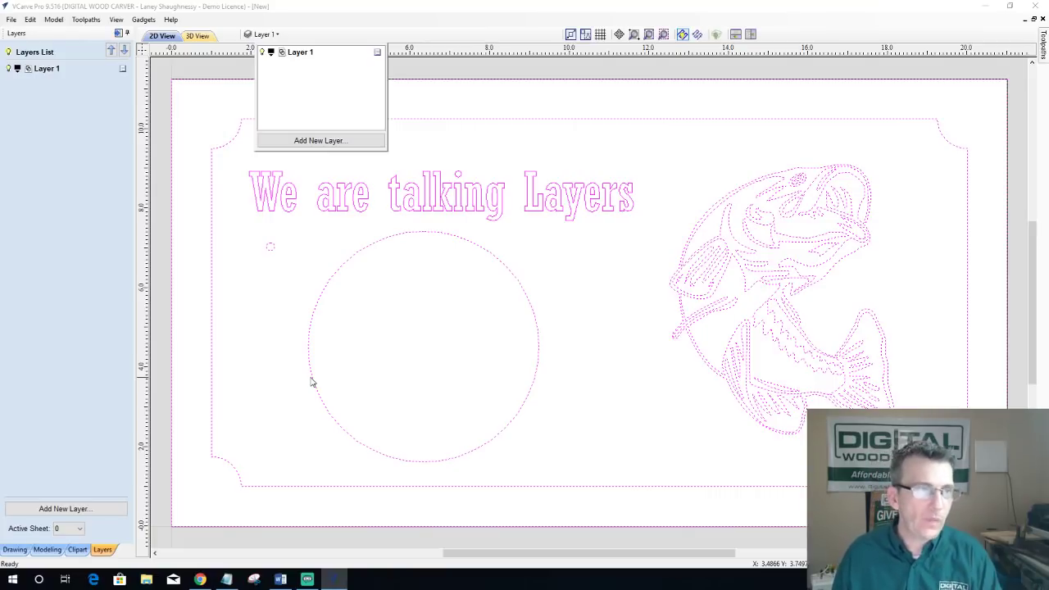
Step: Add a second layer and name it 'Date Layer'
double_click(297, 54)
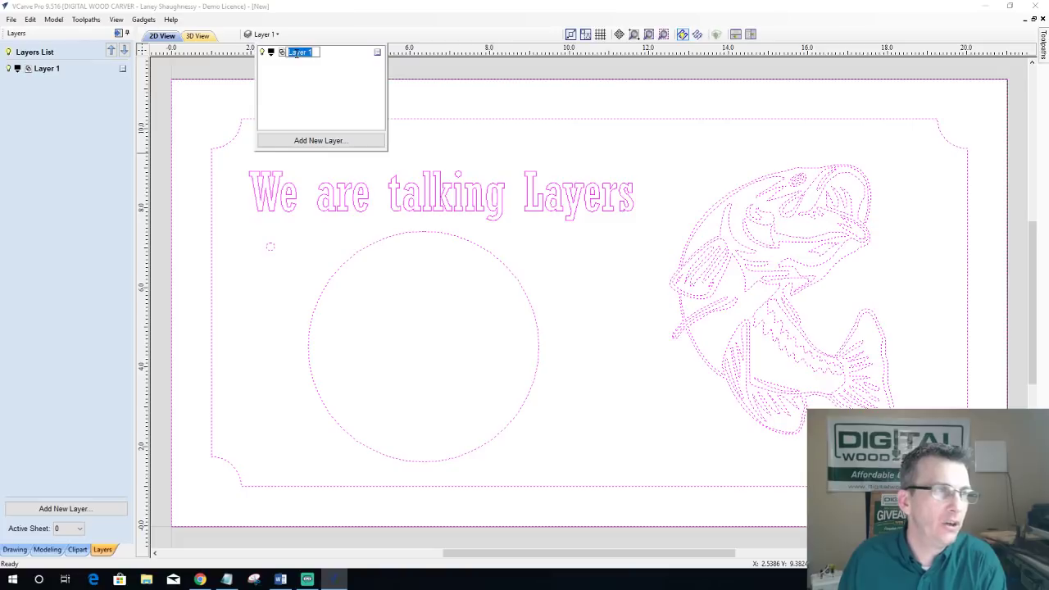
left_click(293, 76)
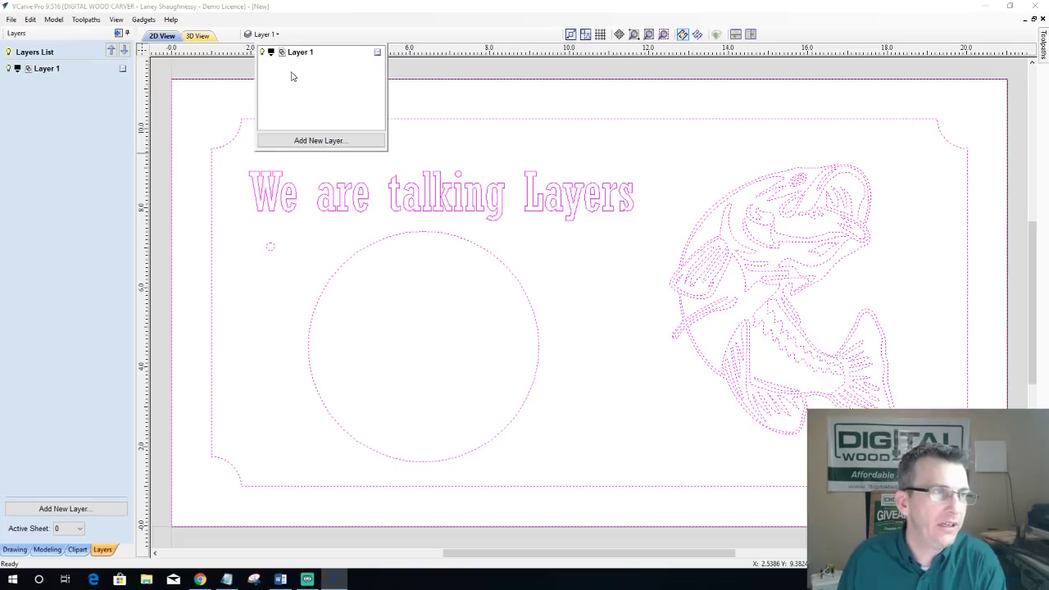
left_click(301, 143)
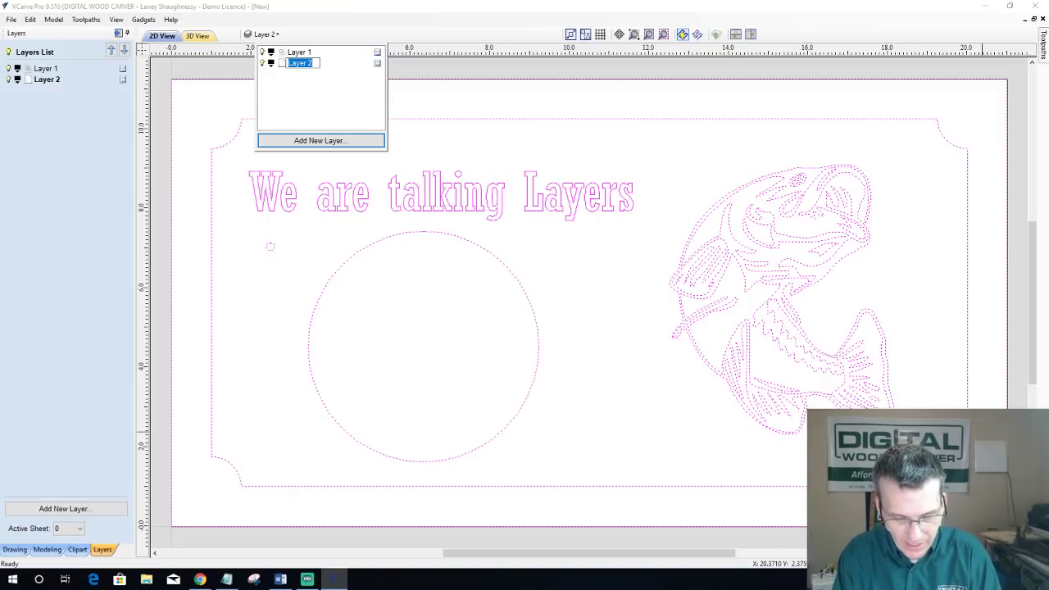
type("Date Lay")
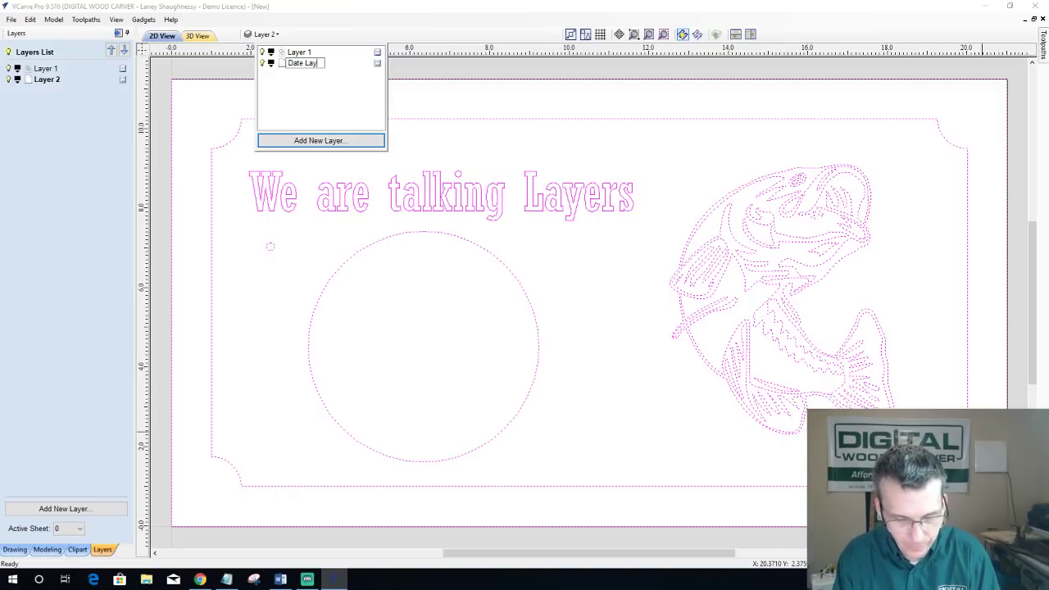
key("Return")
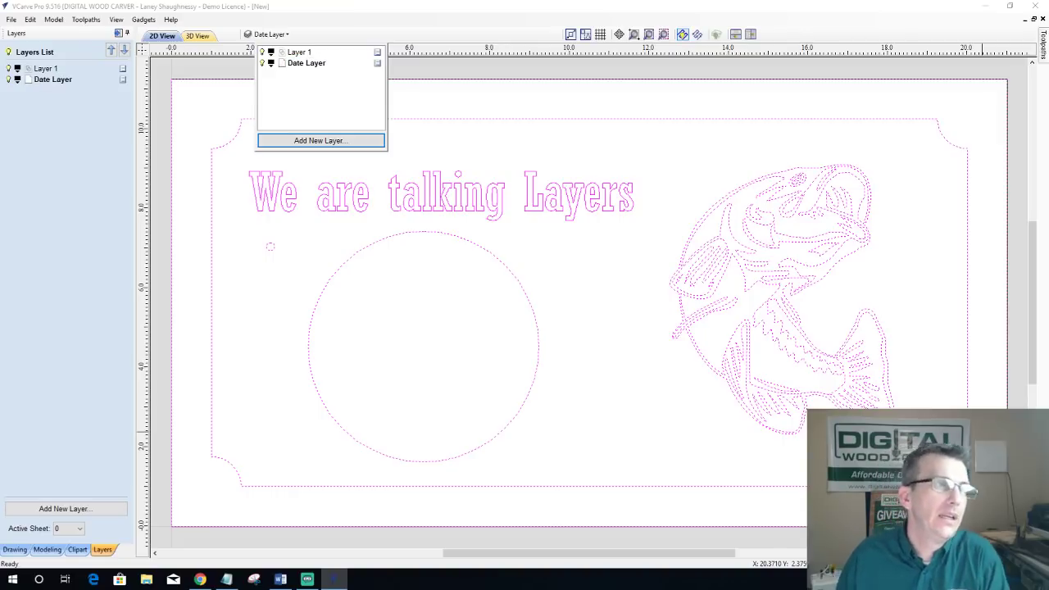
Step: Add a third layer named 'Text layer'
left_click(322, 140)
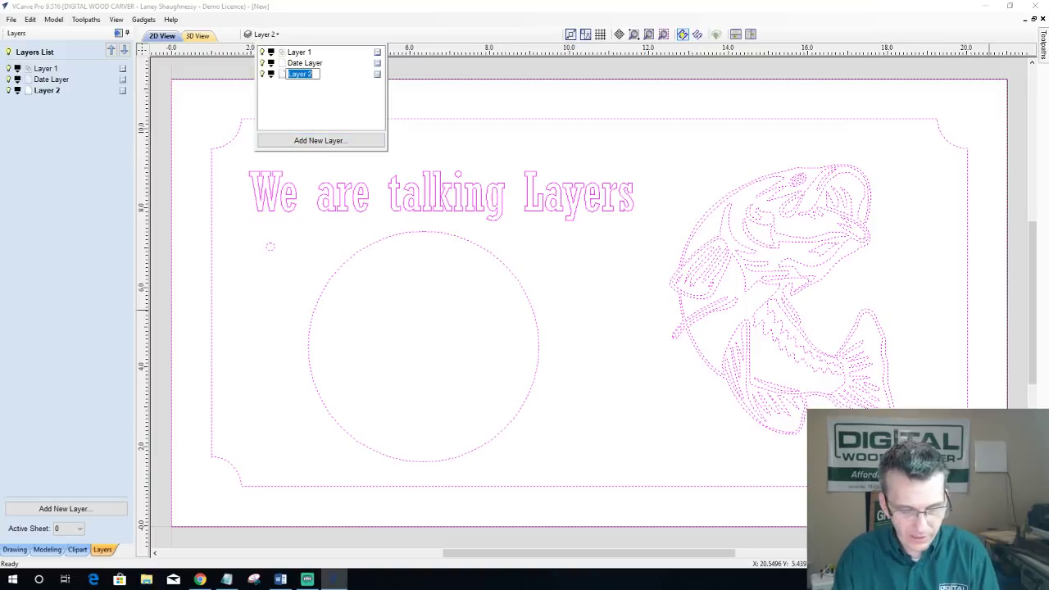
type("Text l")
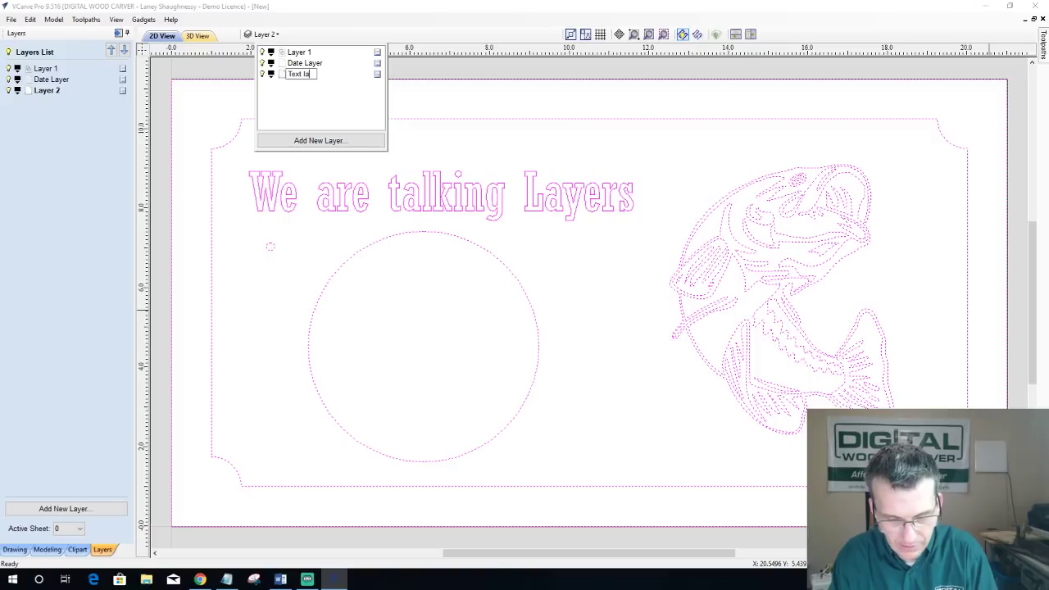
key("Return")
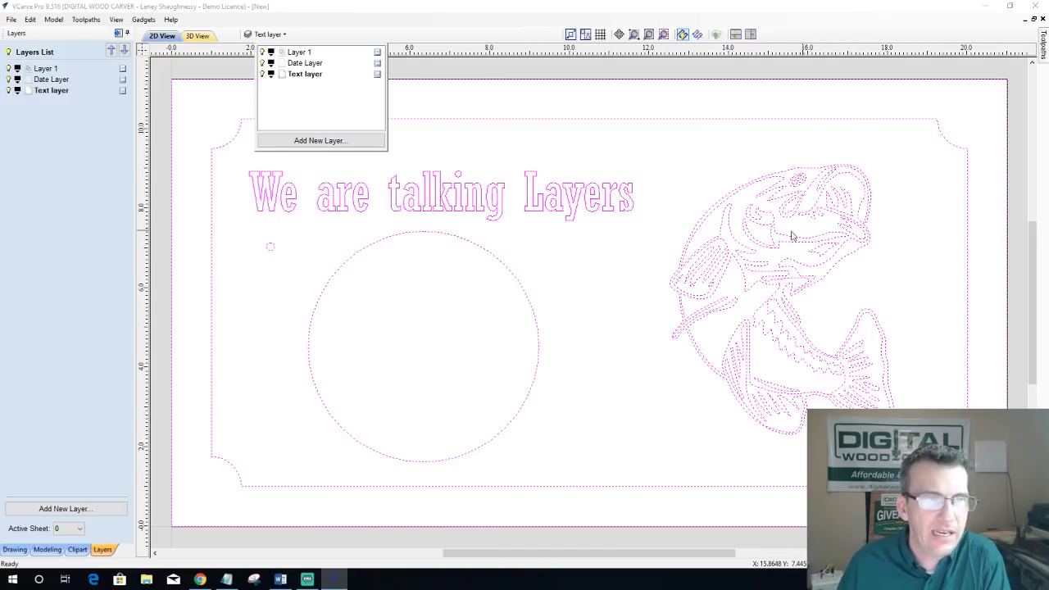
Step: Select the circles on the sign and delete the large circle
left_click(642, 286)
left_click(635, 279)
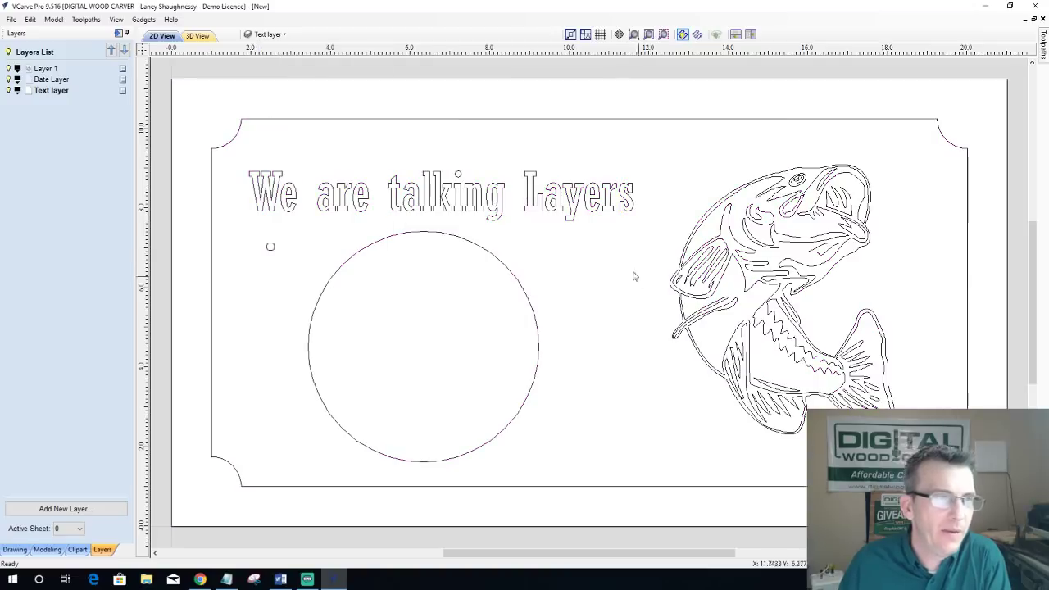
left_click(509, 274)
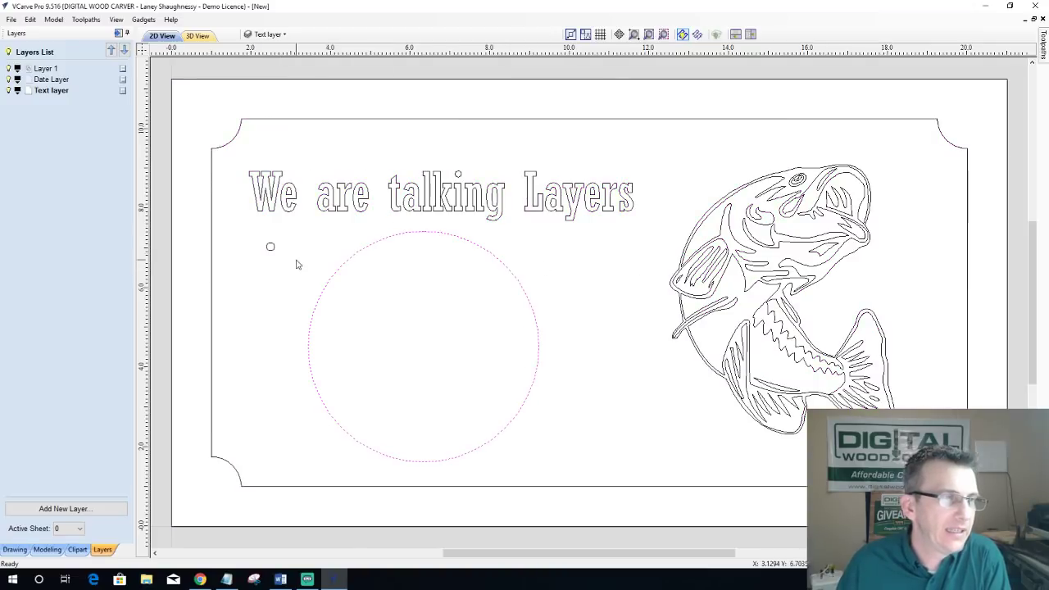
left_click(271, 248)
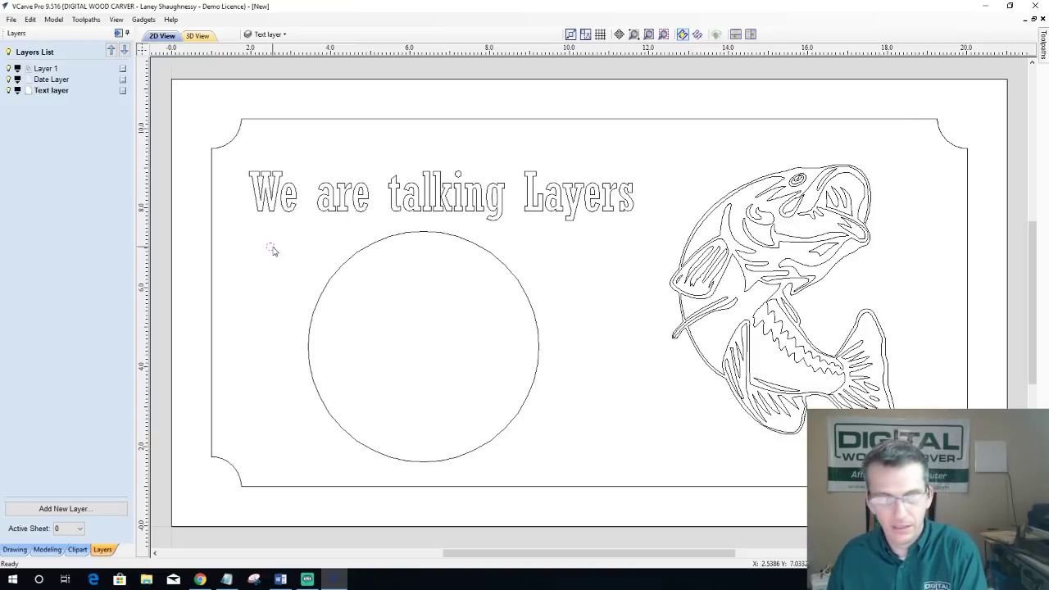
left_click(355, 256)
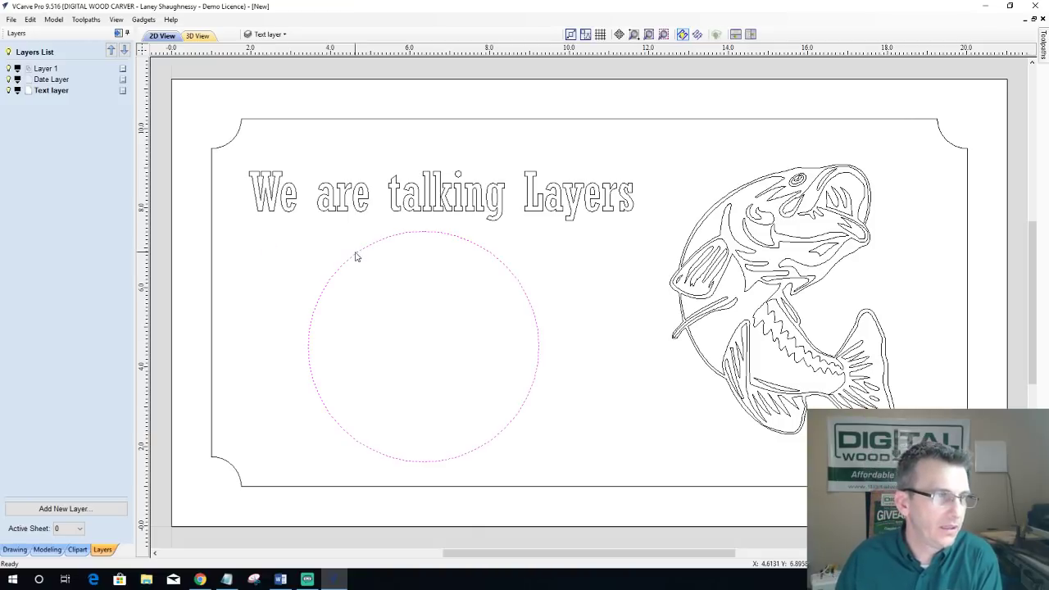
key("Delete")
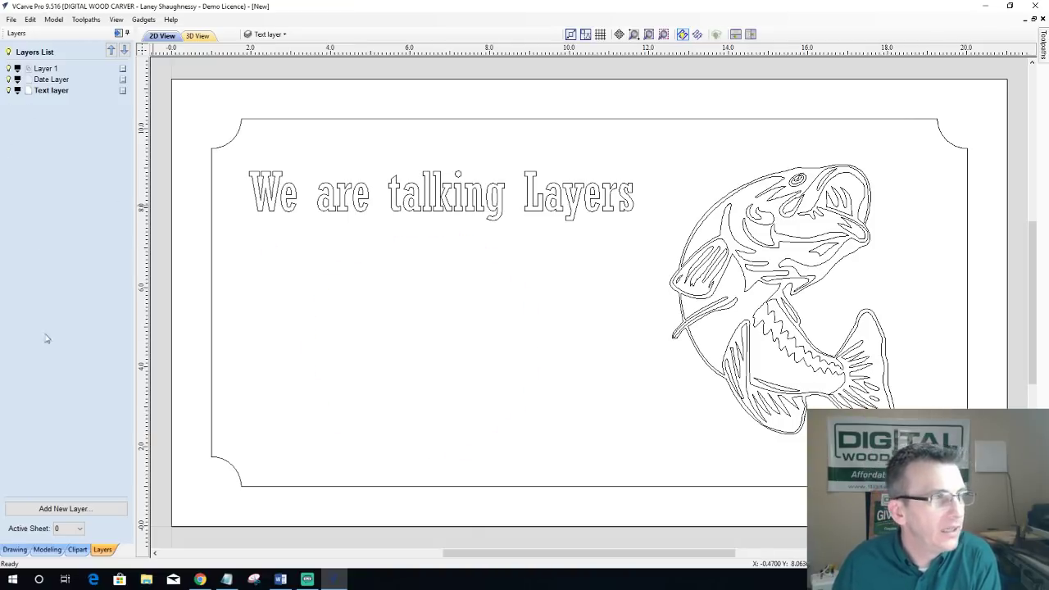
Step: Leave the Text layer name unchanged and bring up the layer list
double_click(50, 91)
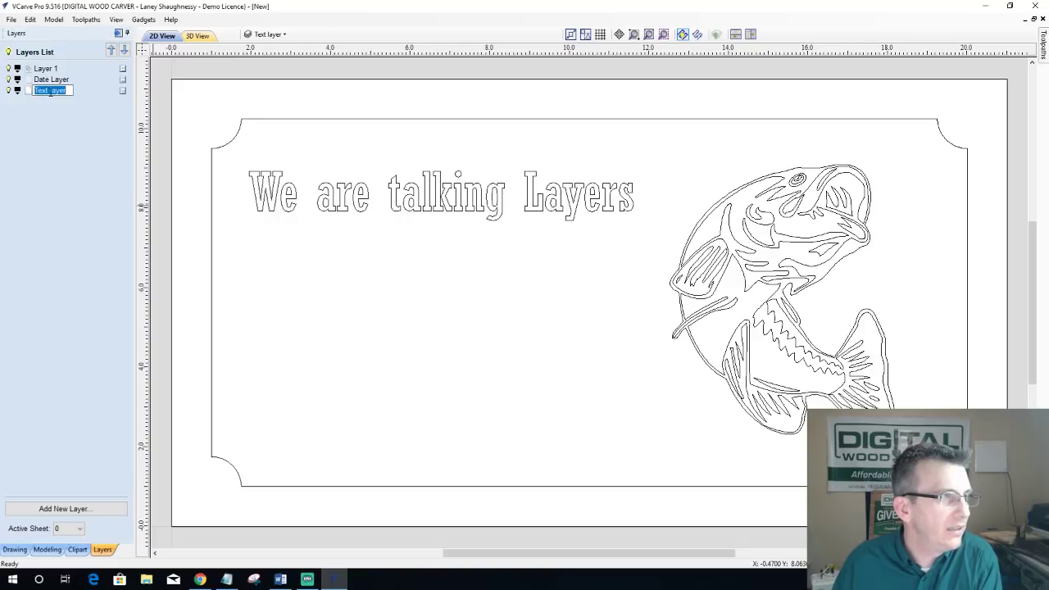
key("Return")
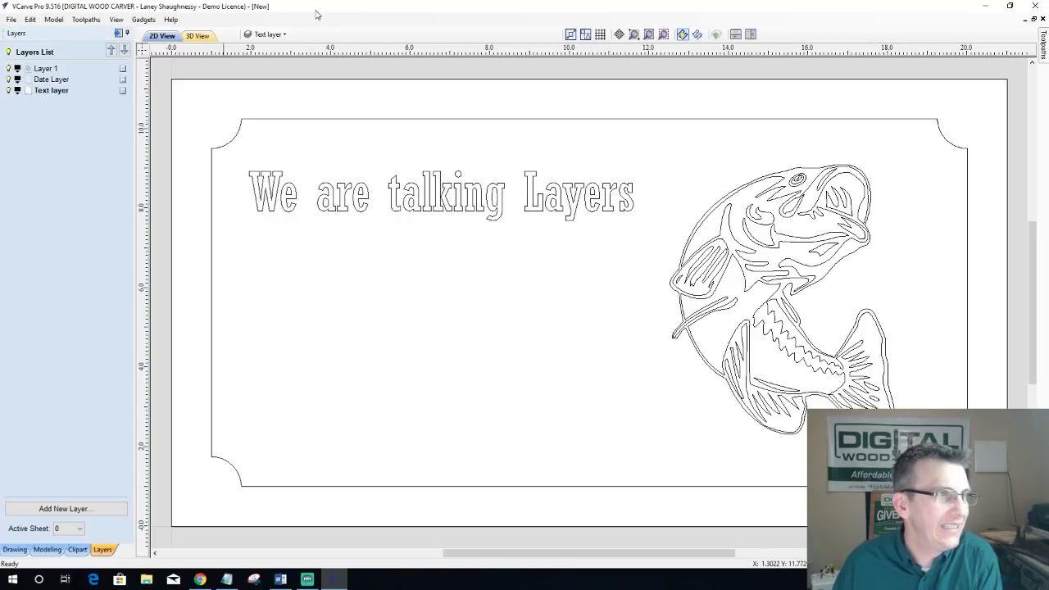
left_click(267, 35)
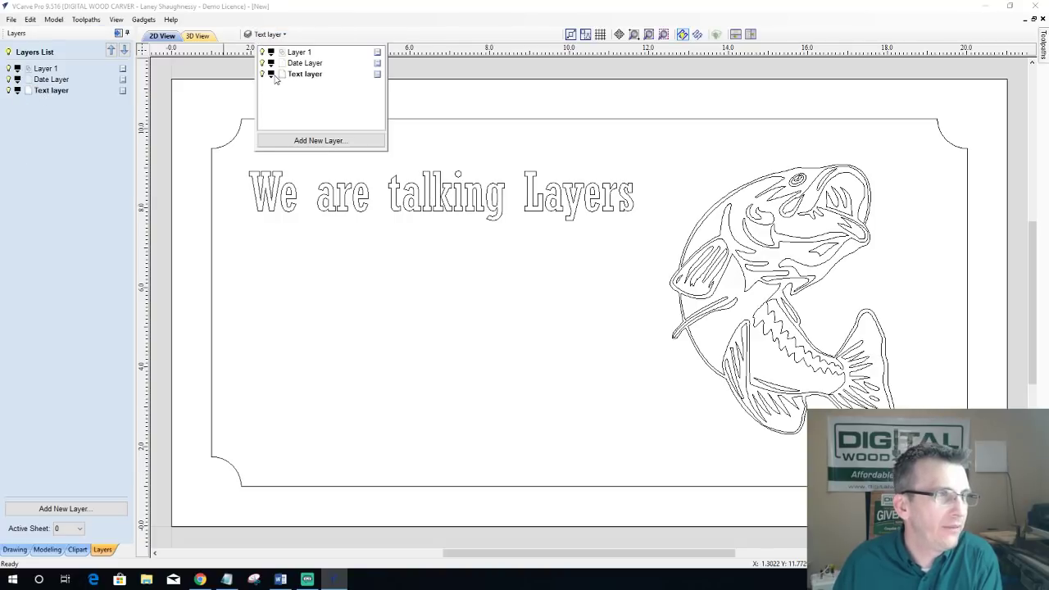
Step: Create 'Joan and Dave' text, move it left under the heading, and select both lines
left_click(15, 549)
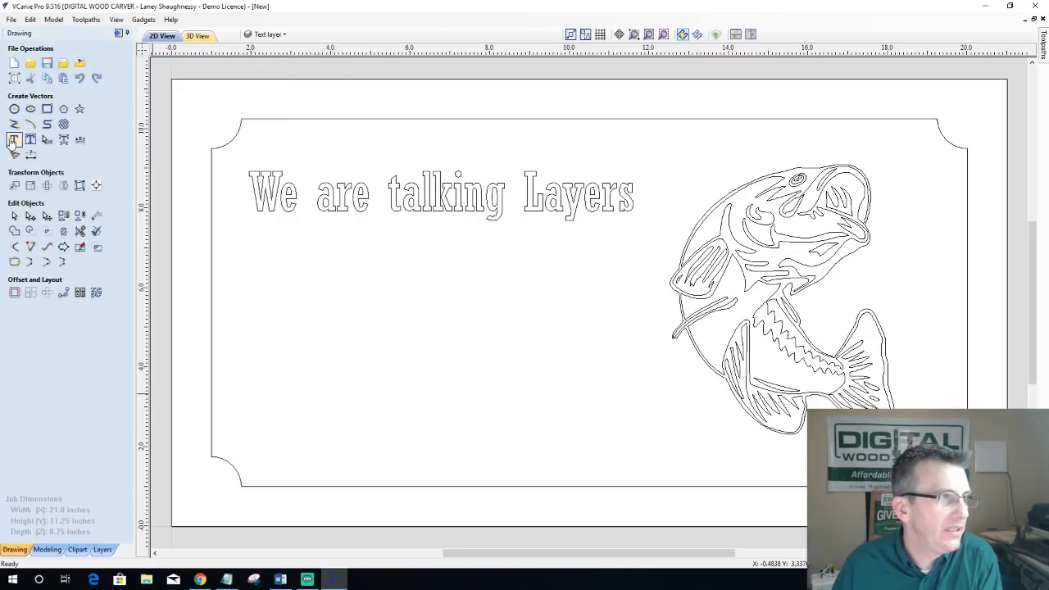
left_click(14, 141)
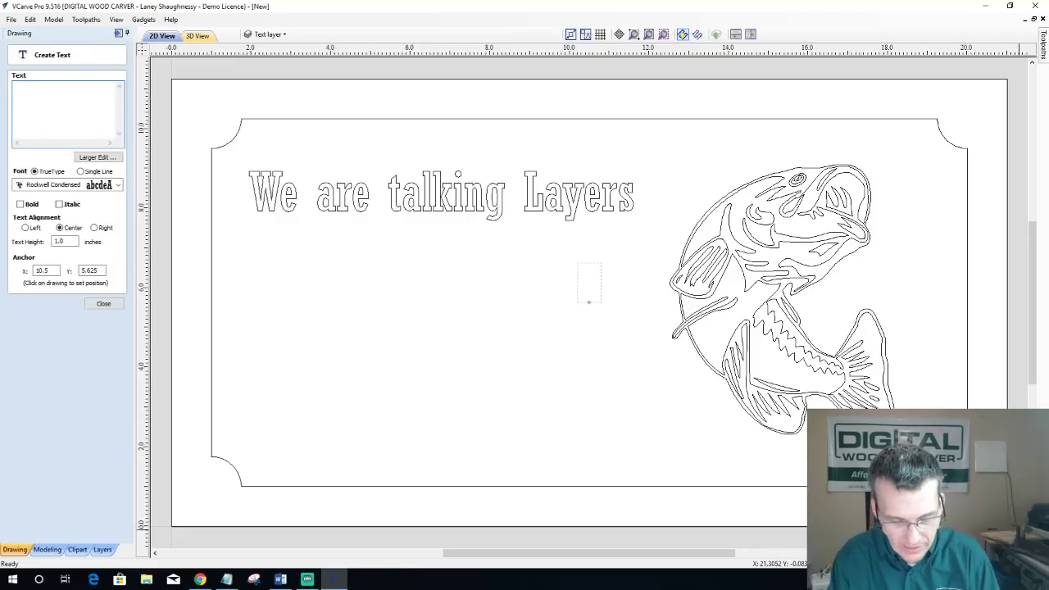
type("Joa")
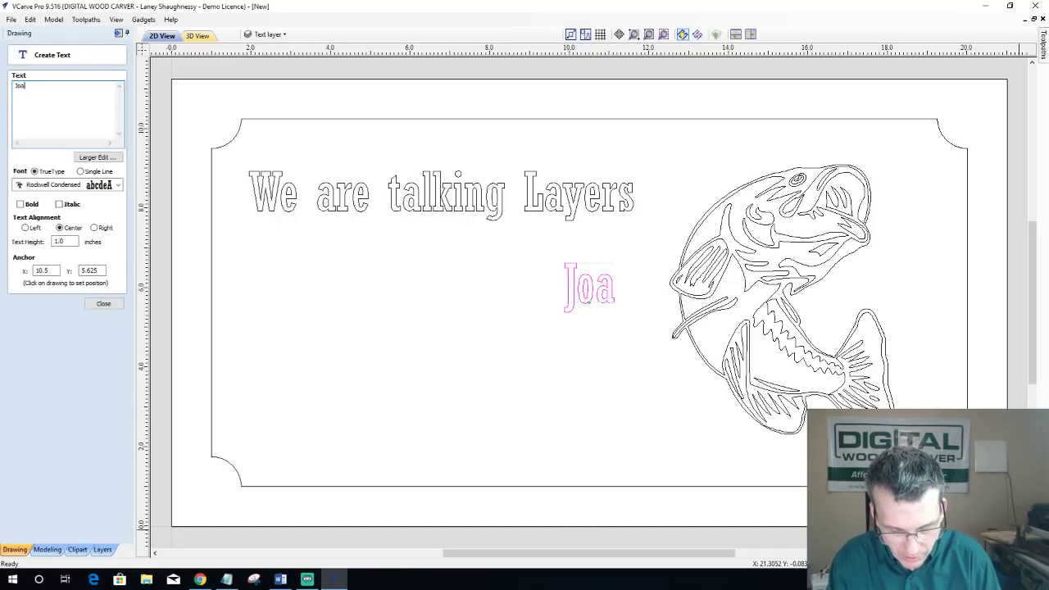
type("n and Dave")
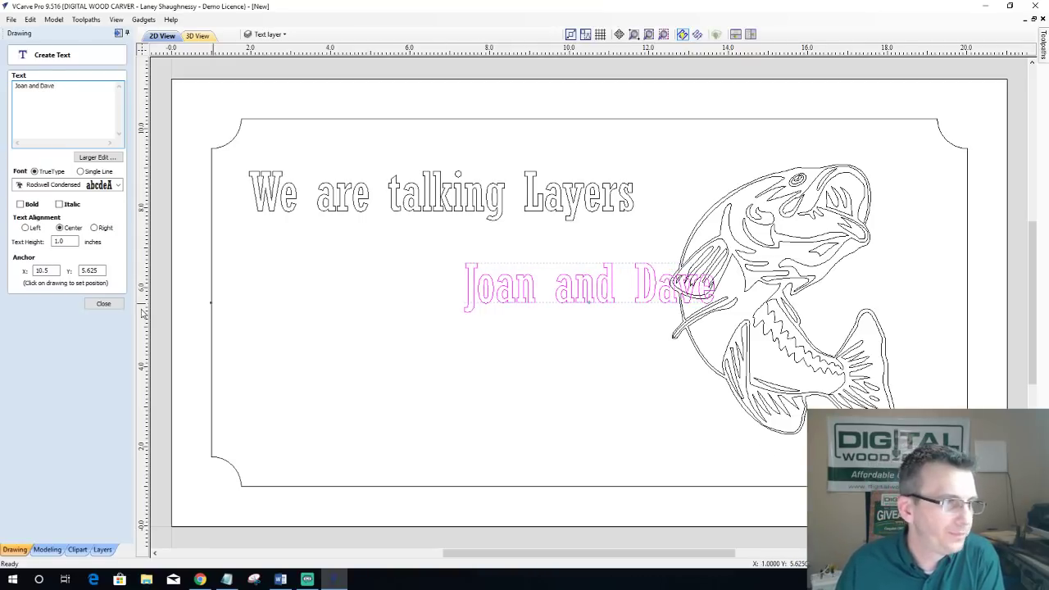
left_click(103, 304)
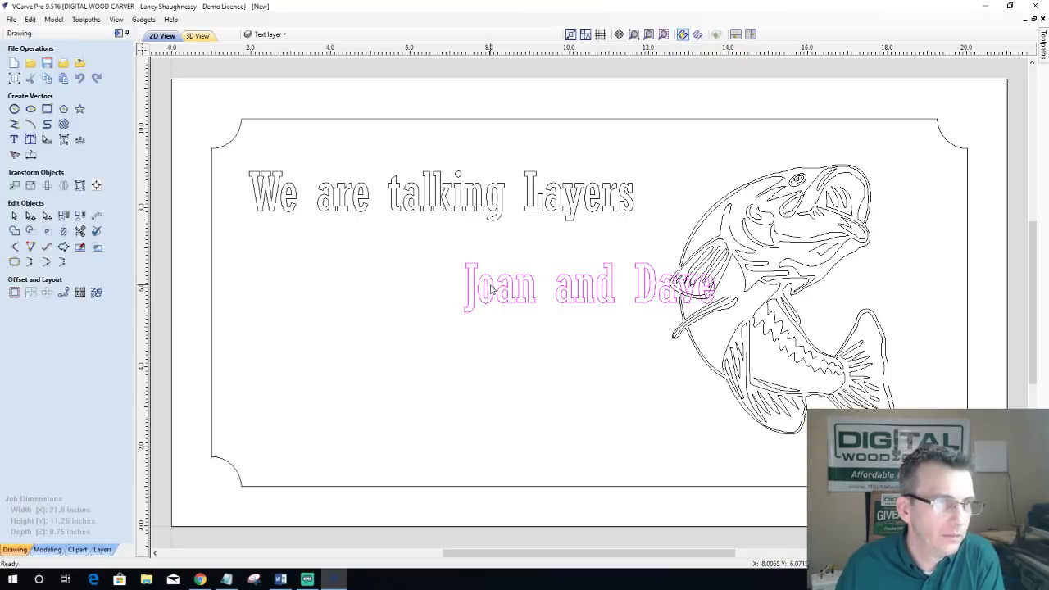
left_click_drag(489, 284, 294, 278)
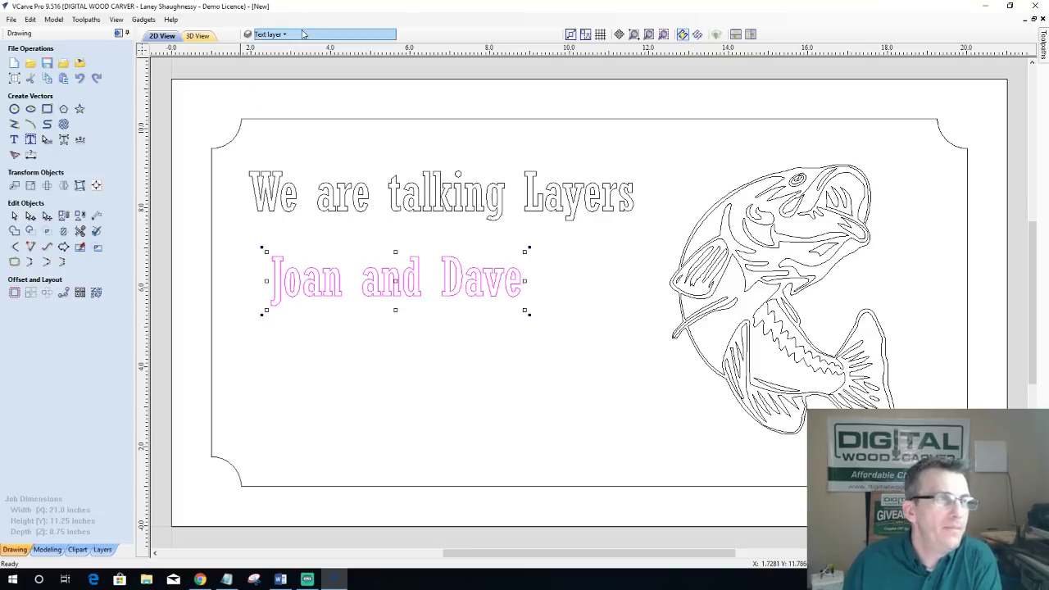
left_click_drag(222, 136, 647, 335)
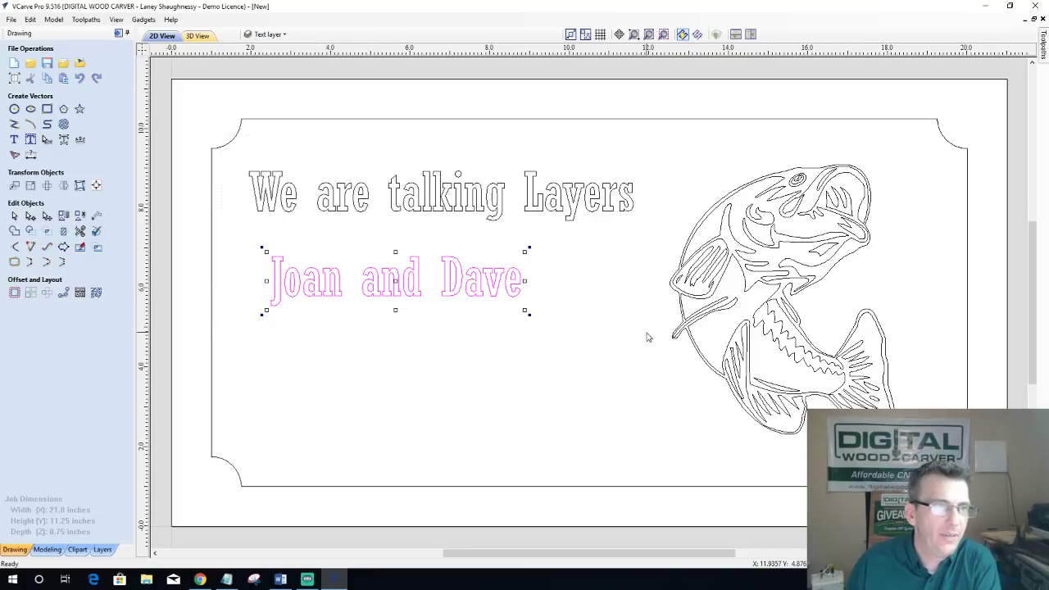
Step: Move both selected text lines onto the Text layer
right_click(497, 218)
mouse_move(532, 458)
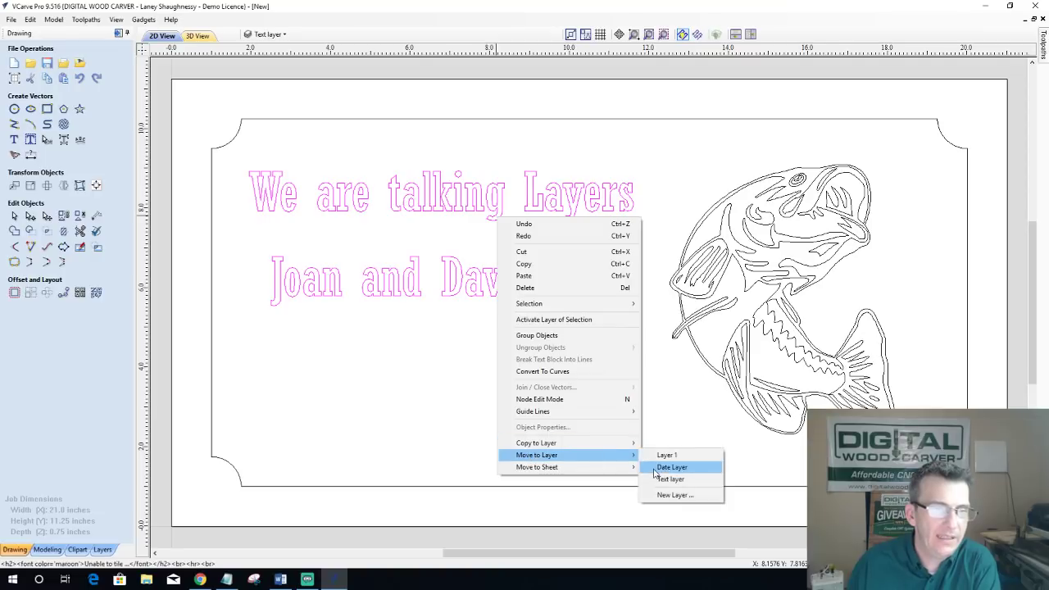
left_click(658, 480)
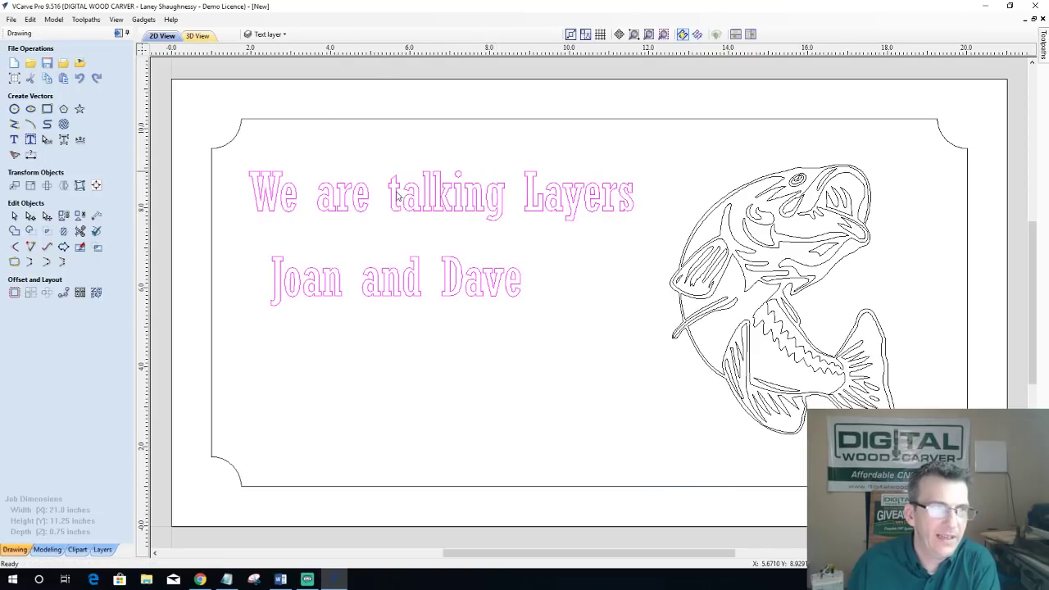
Step: Toggle Text layer visibility to confirm its contents, then make Date Layer active
left_click(271, 35)
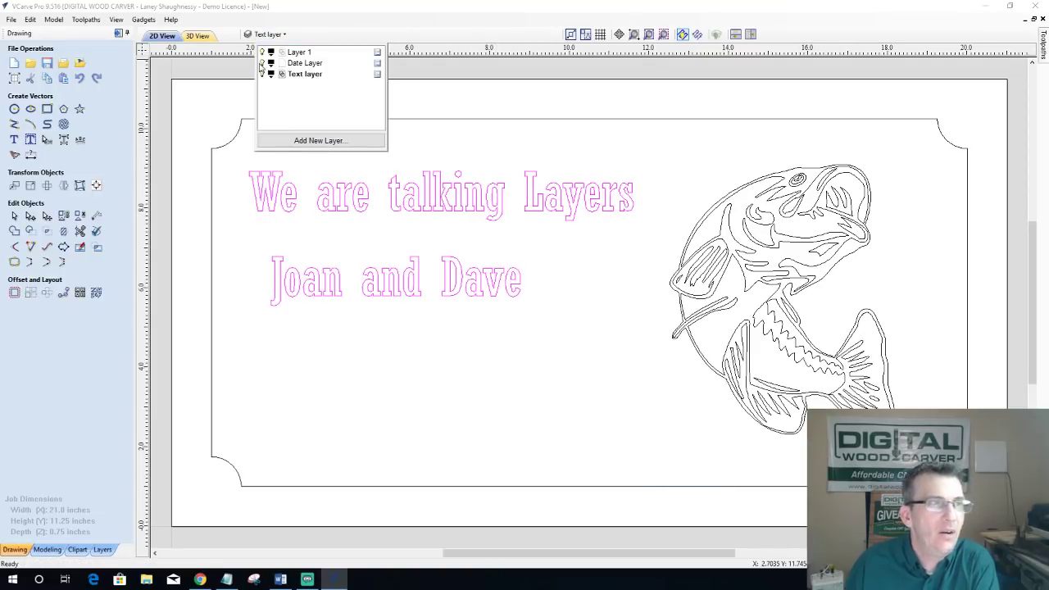
left_click(262, 74)
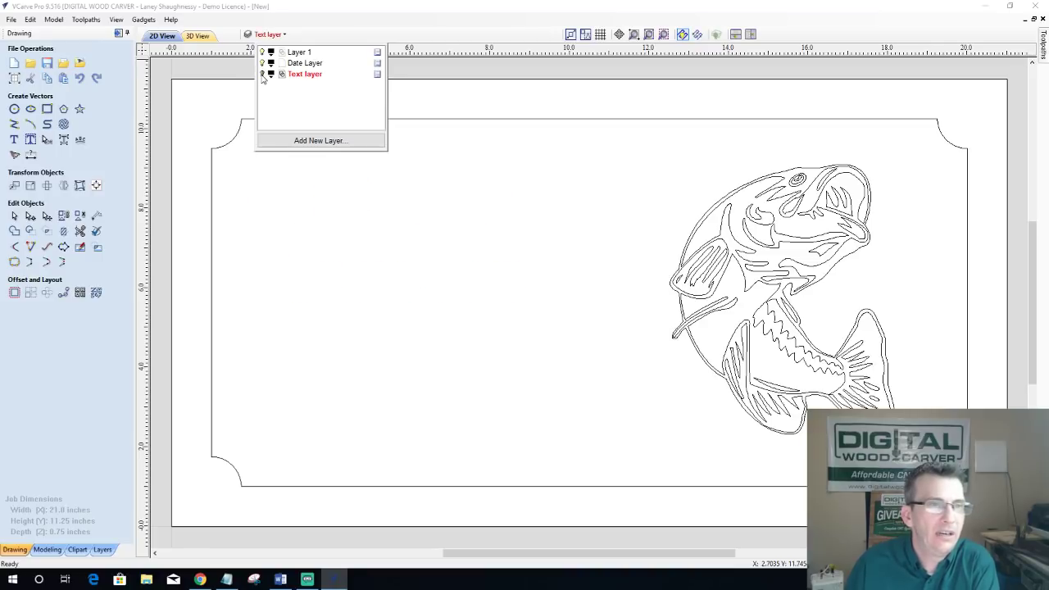
left_click(261, 74)
left_click(262, 74)
left_click(262, 74)
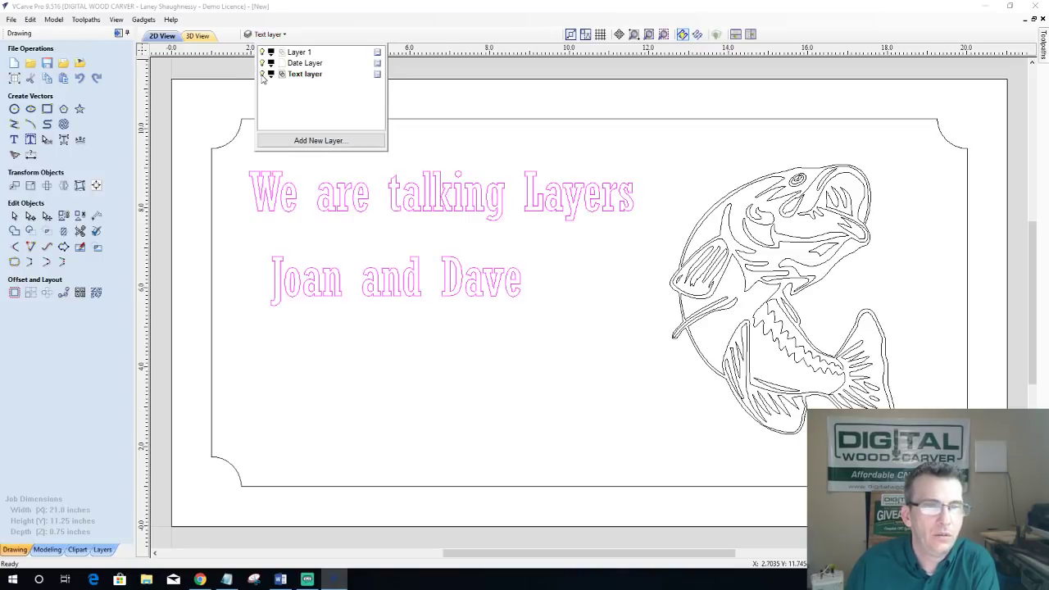
left_click(261, 74)
left_click(261, 74)
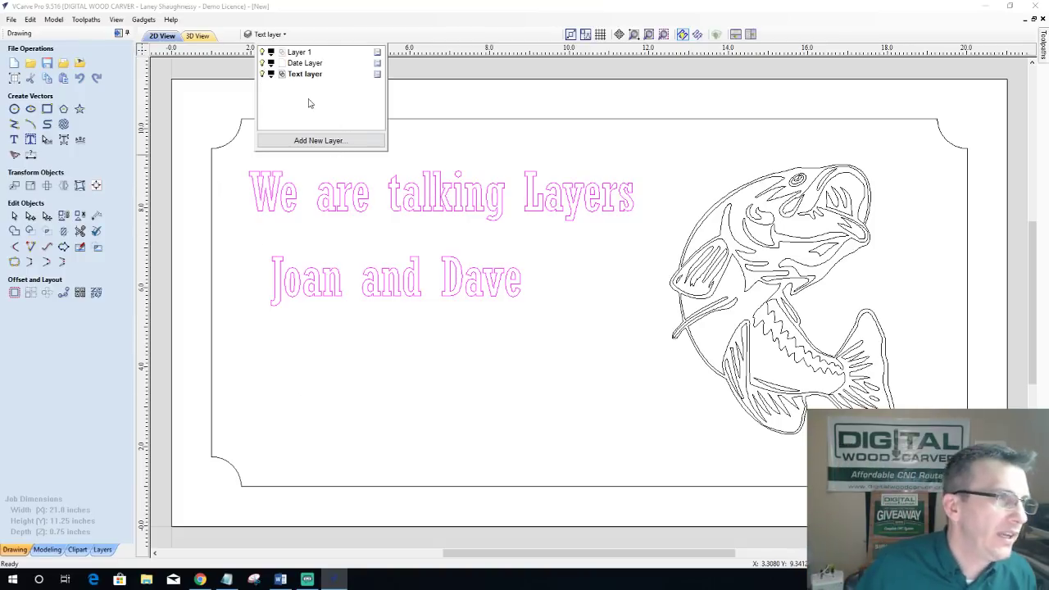
left_click(305, 63)
left_click(369, 368)
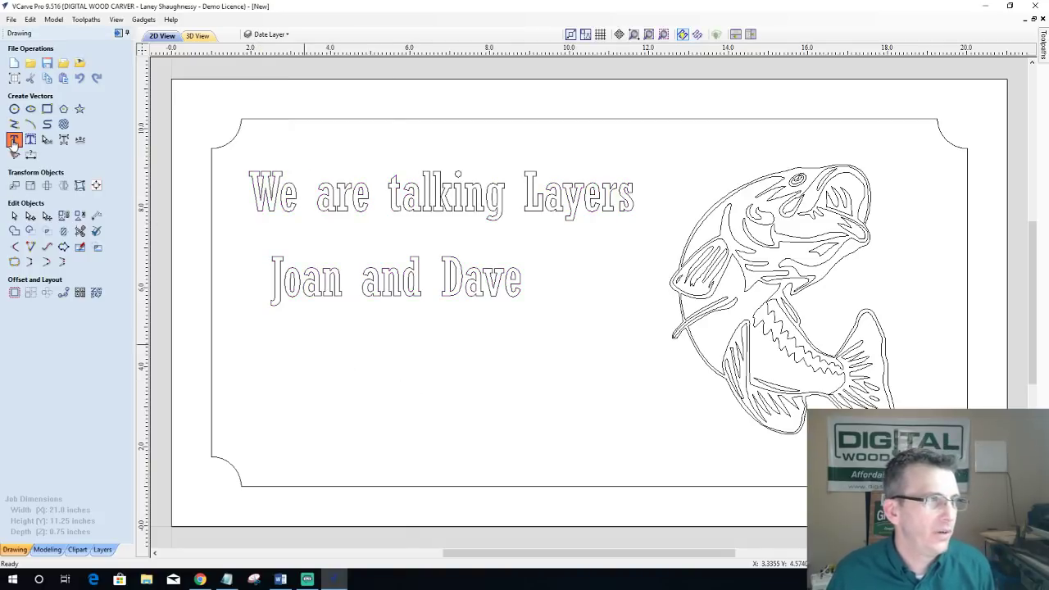
Step: Add 'March 25, 2018' text below the names on Date Layer
left_click(13, 141)
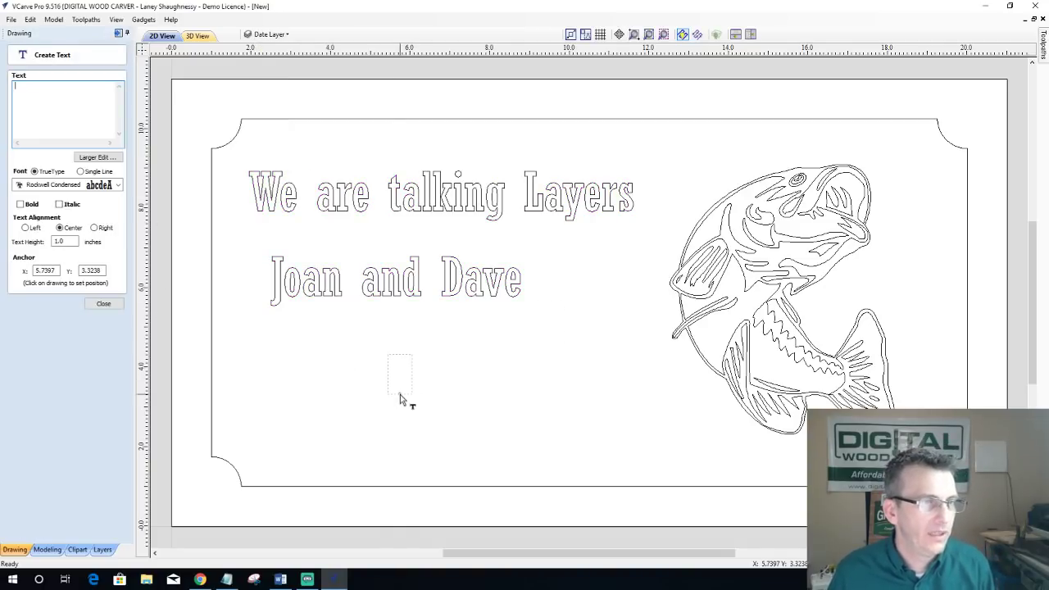
left_click(400, 394)
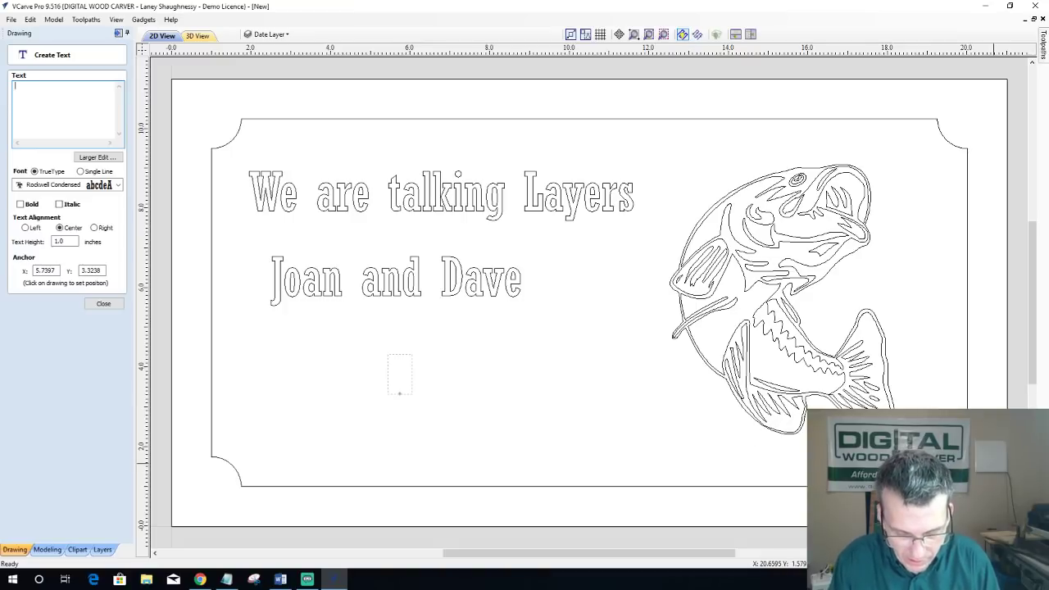
type("March")
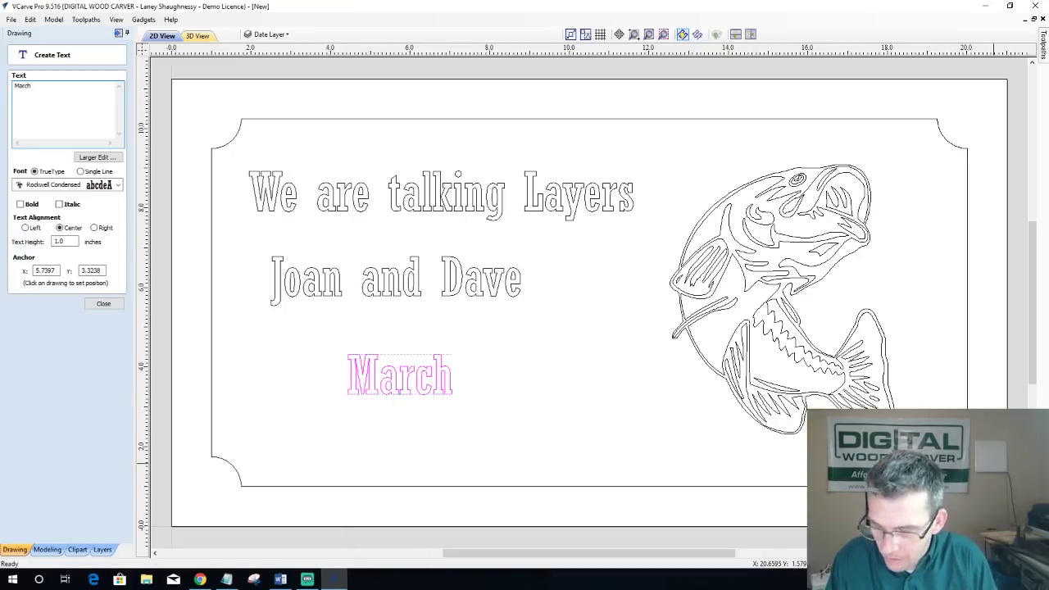
type(" 25, 2018")
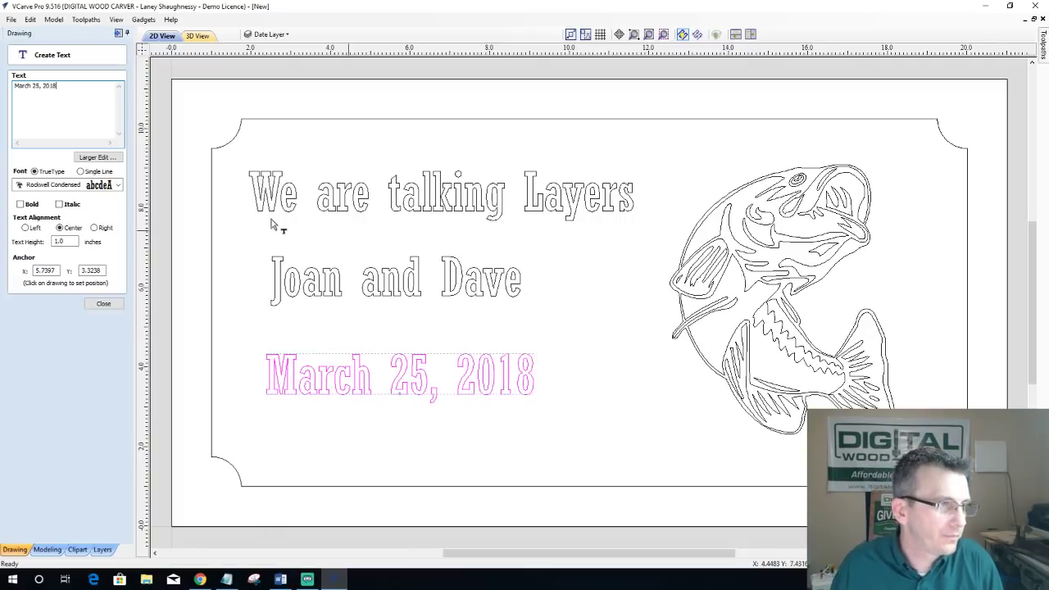
left_click(98, 310)
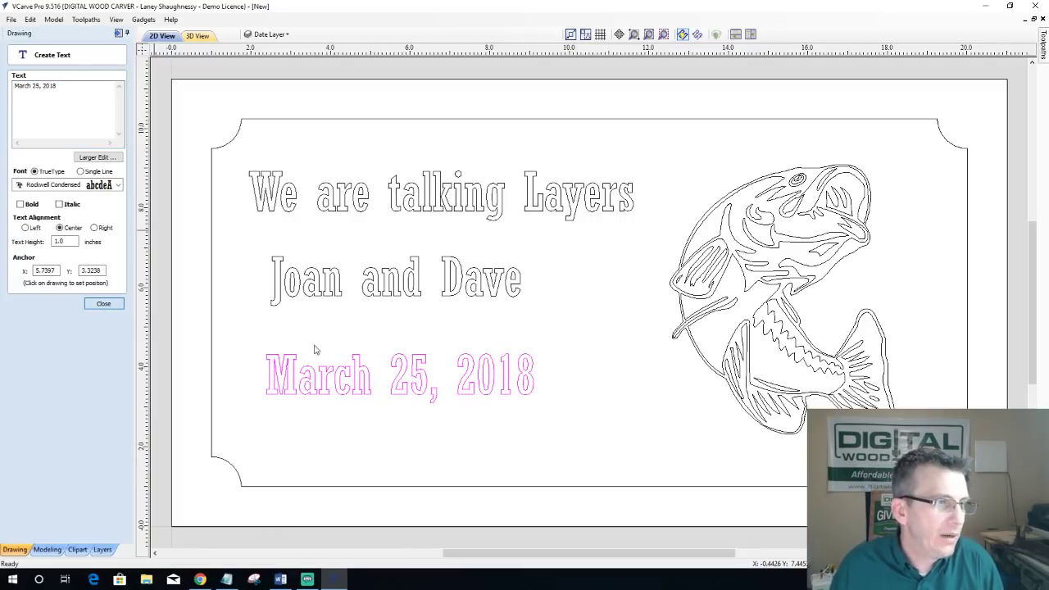
left_click(270, 34)
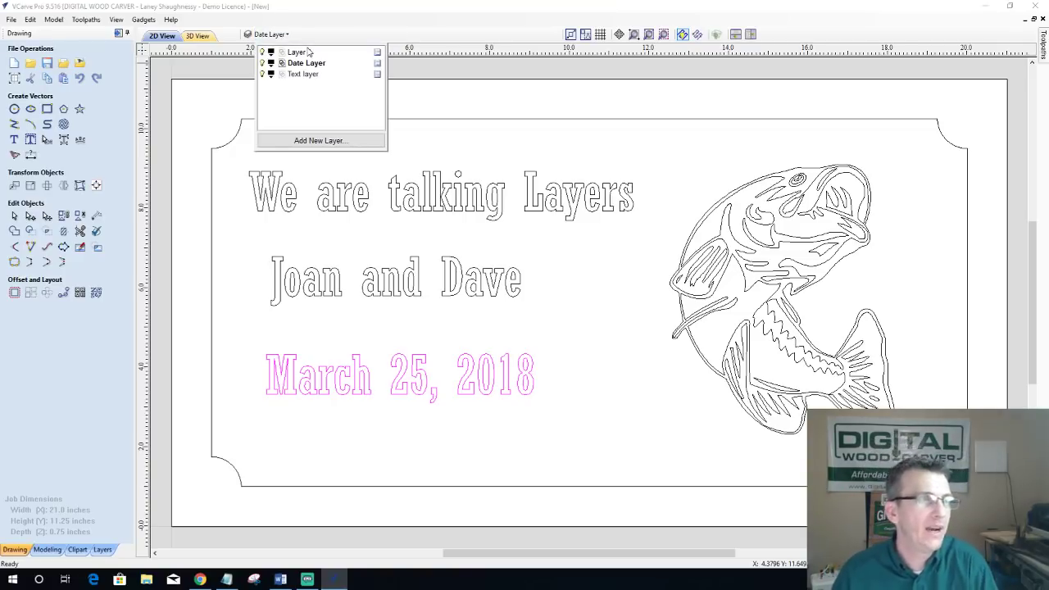
Step: Rename Layer 1 to 'Master Template', make it active, and show the Layers panel
left_click(307, 51)
right_click(307, 53)
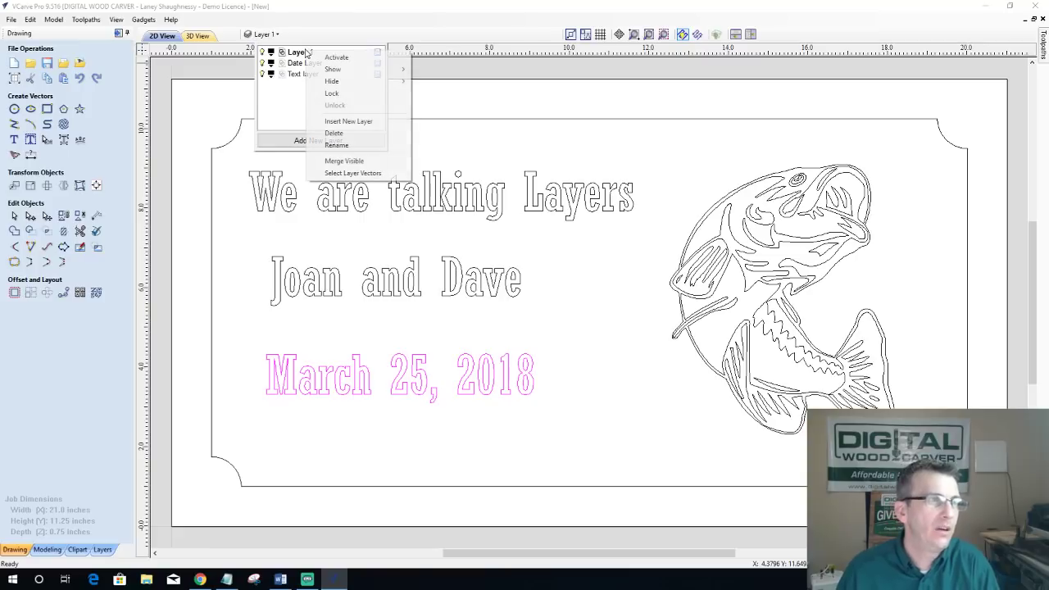
left_click(337, 145)
type("Master T")
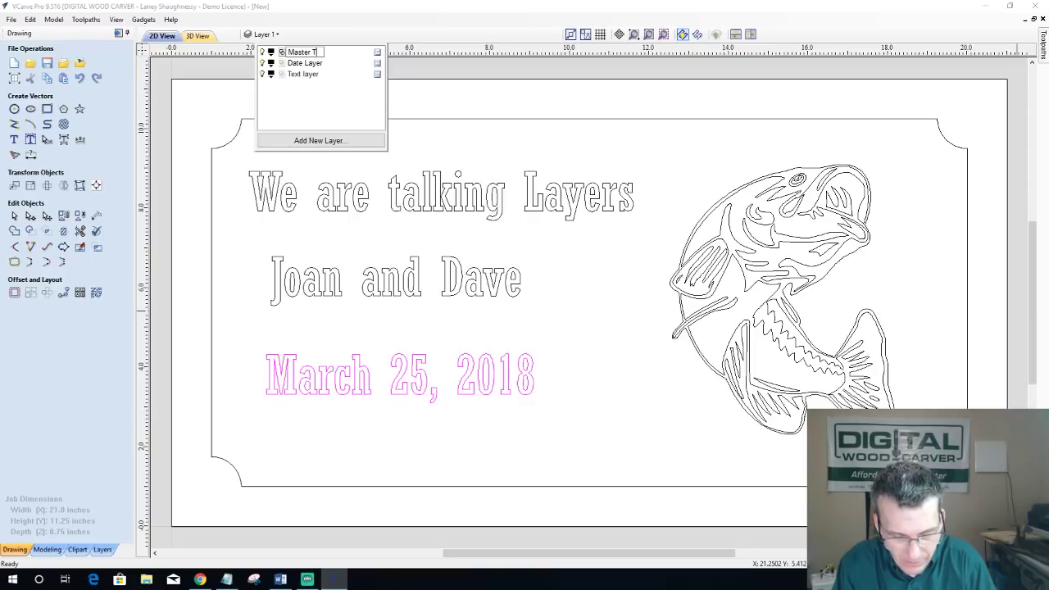
type("emplate")
key("Return")
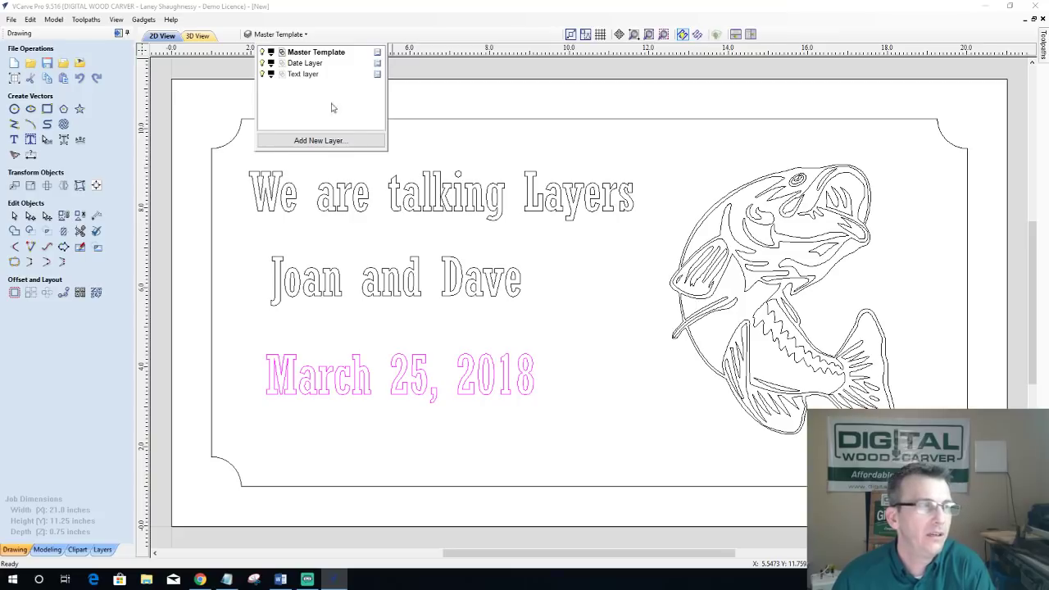
left_click(101, 549)
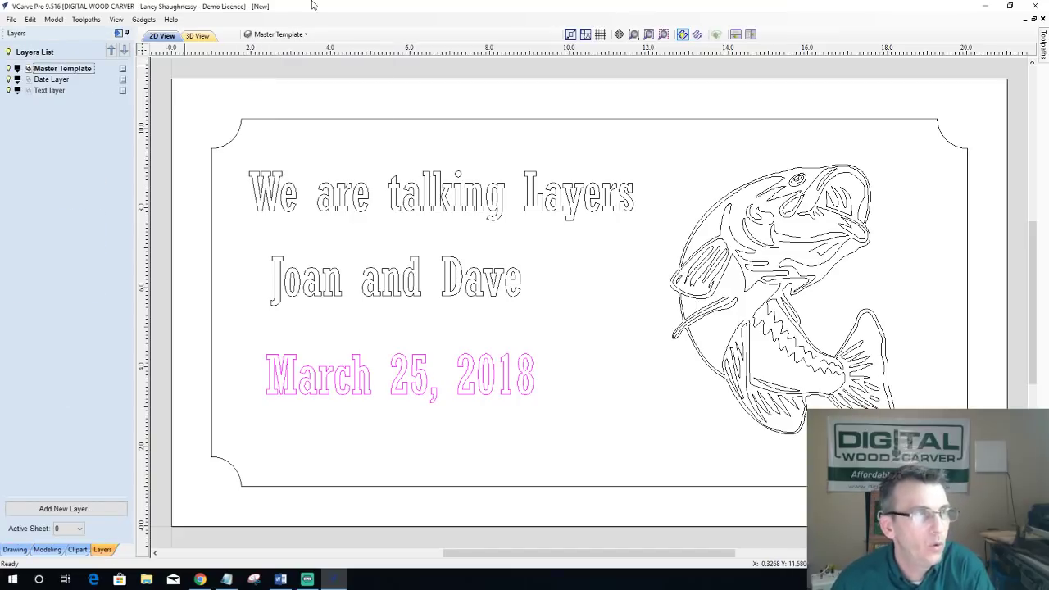
Step: Lock the Master Template layer and deselect the date text
left_click(279, 35)
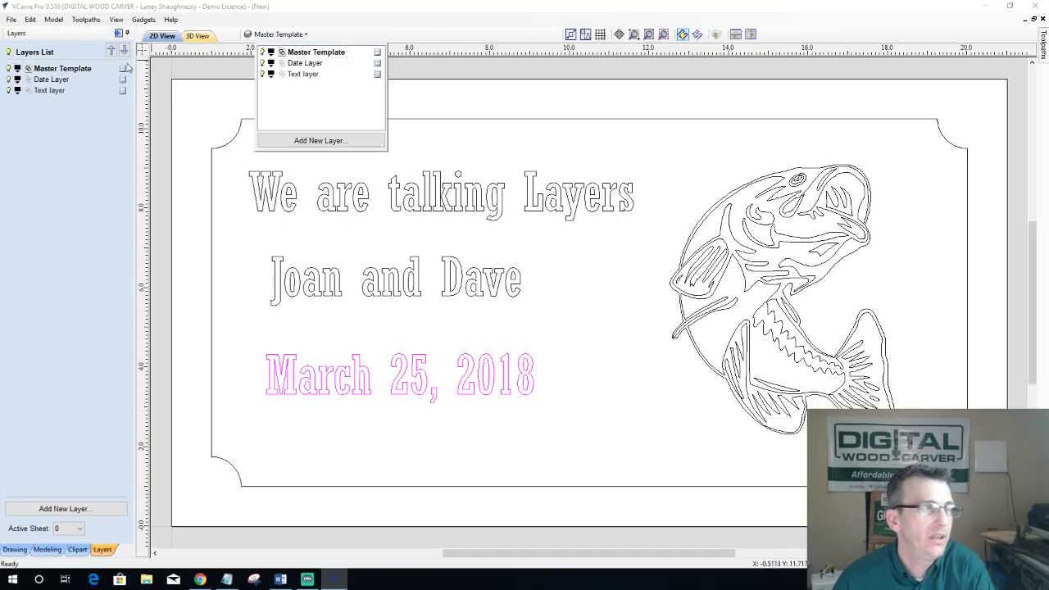
right_click(378, 56)
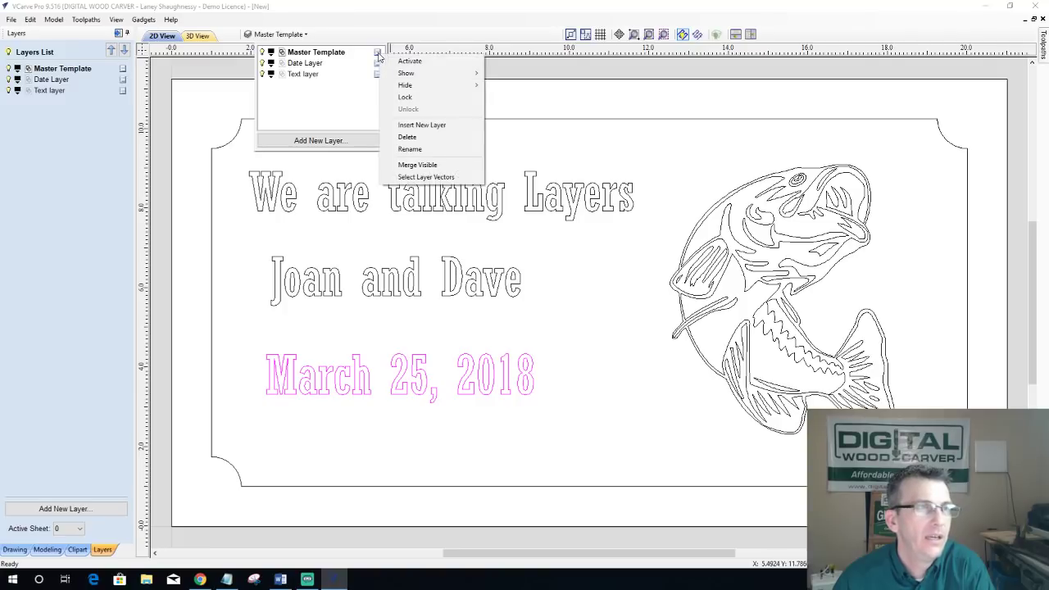
left_click(415, 98)
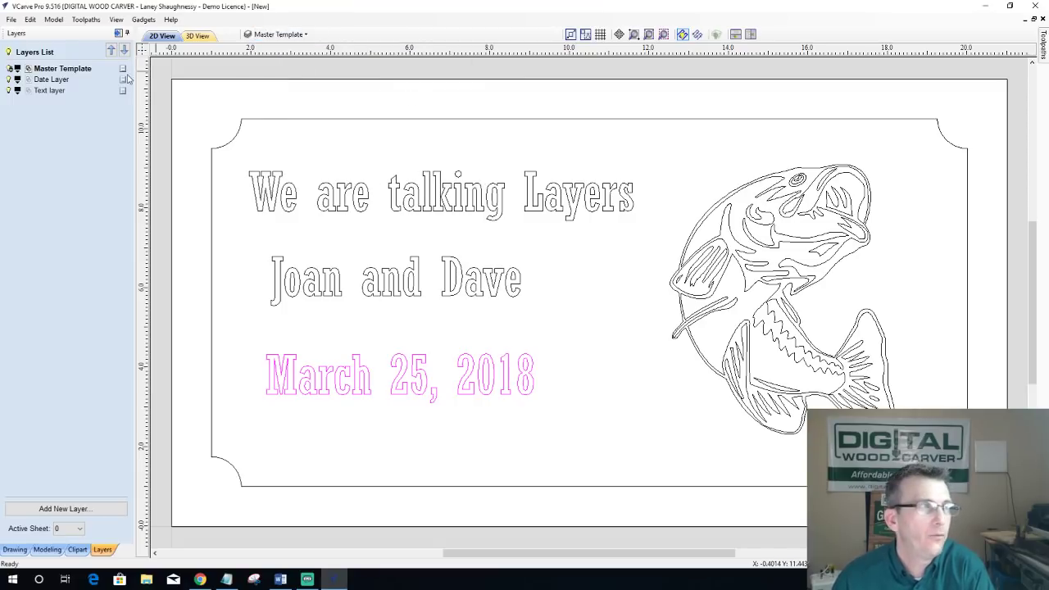
left_click(274, 34)
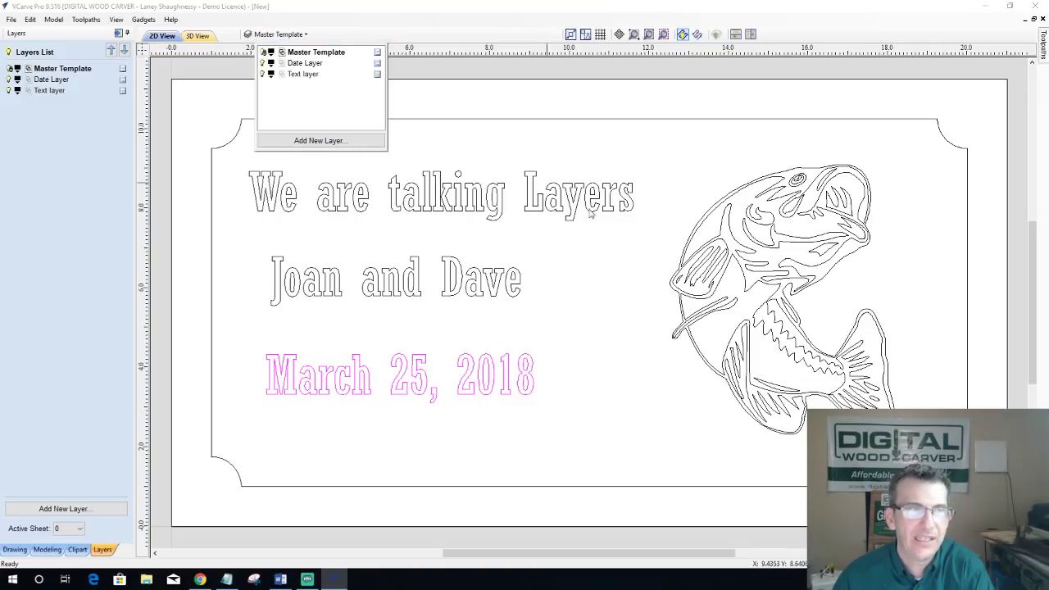
left_click(604, 250)
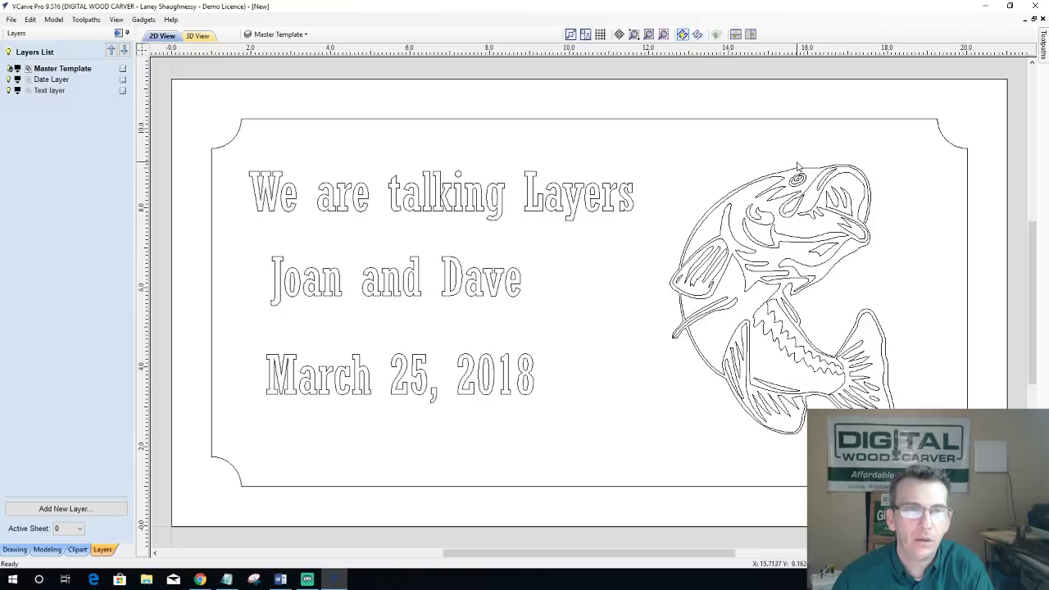
left_click_drag(625, 137, 1006, 487)
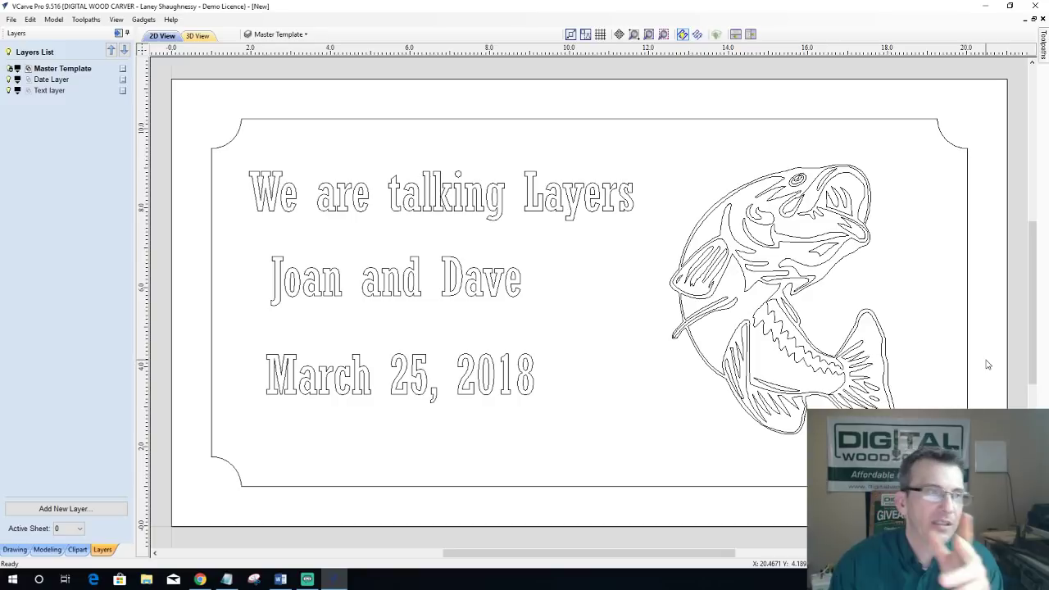
Step: Rename 'Text layer' to 'Name layer', then select the Joan and Dave text
left_click(277, 34)
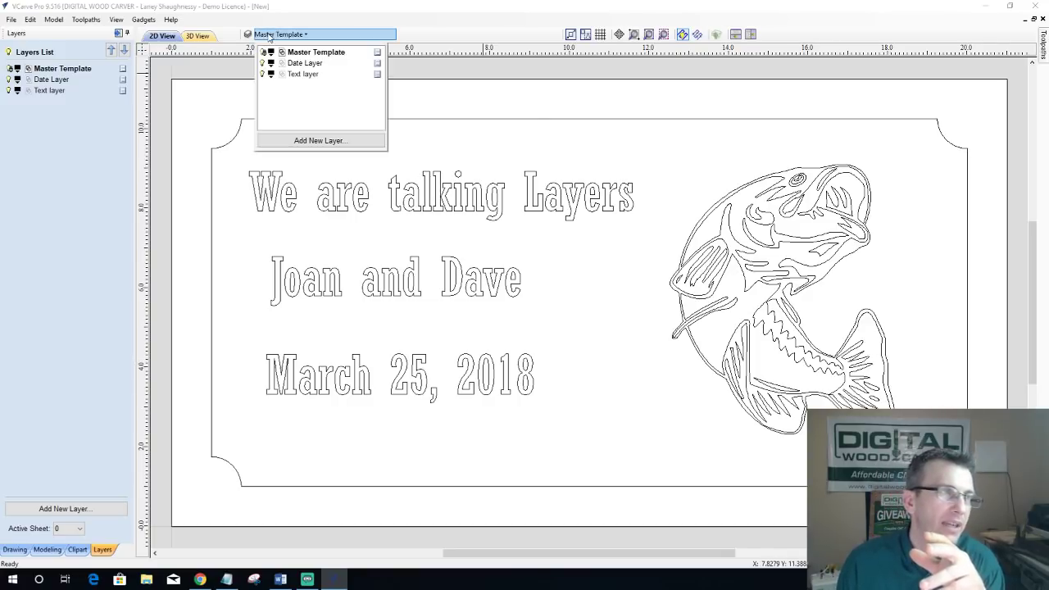
left_click(303, 74)
right_click(300, 75)
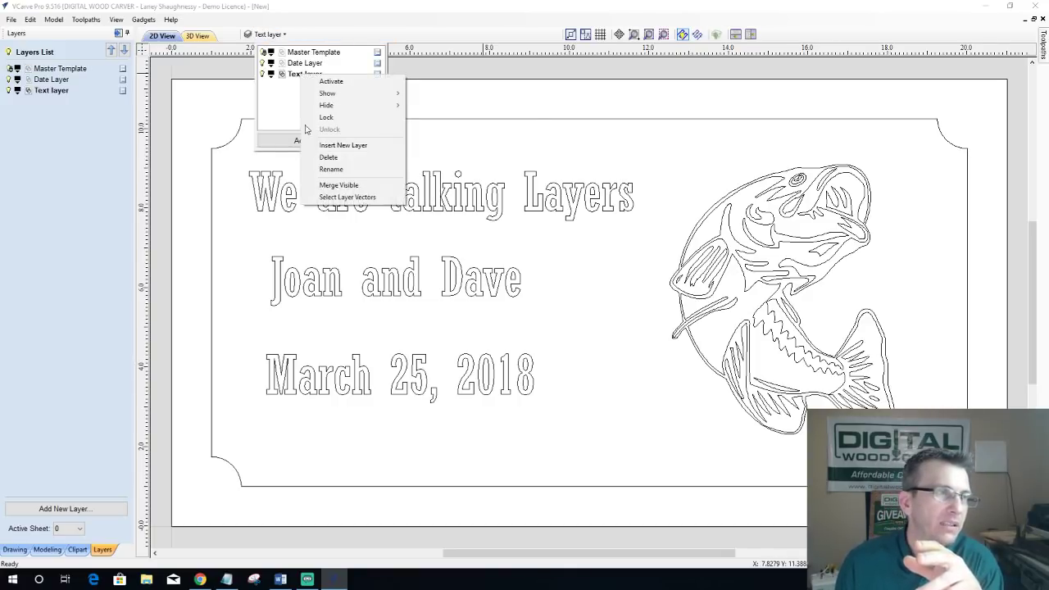
left_click(326, 169)
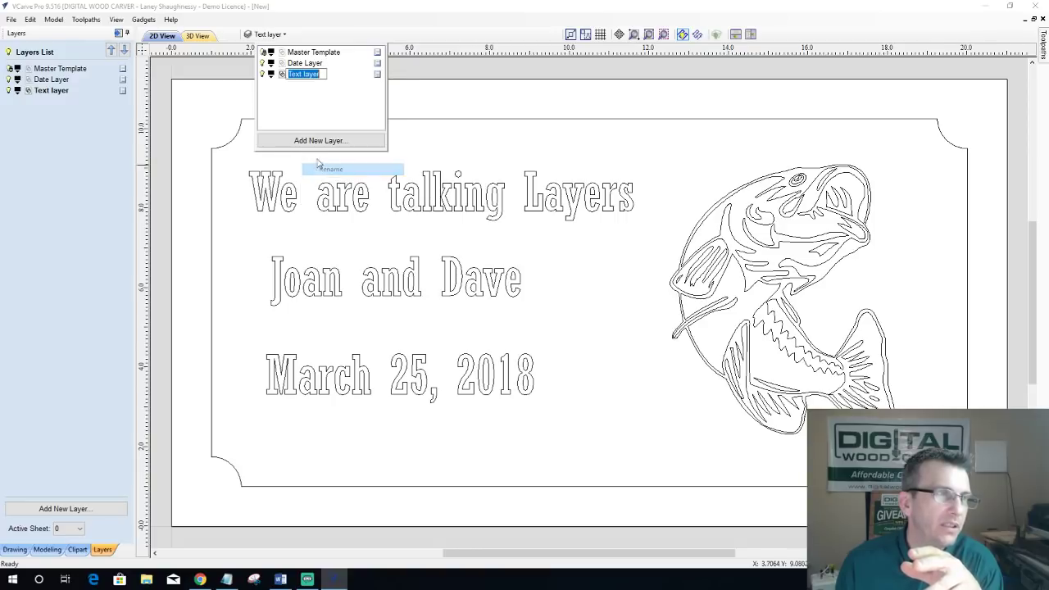
double_click(294, 73)
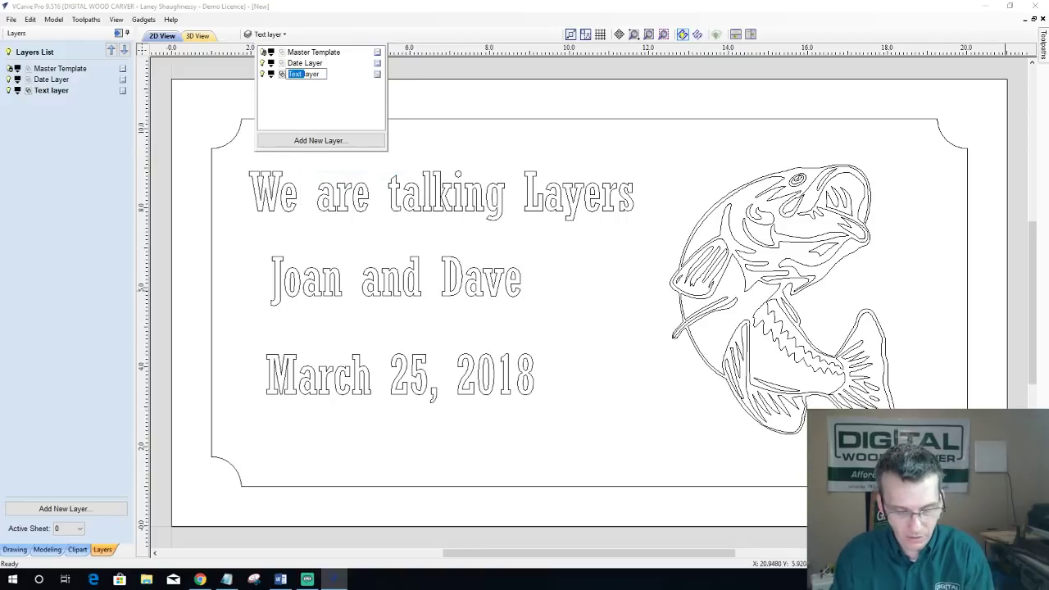
type("Name")
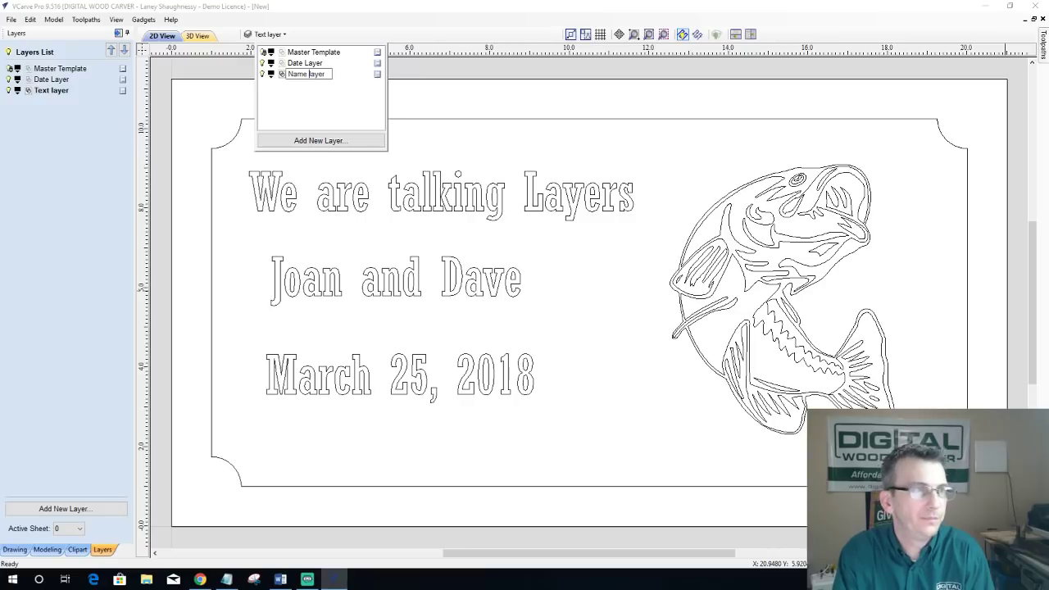
key("Return")
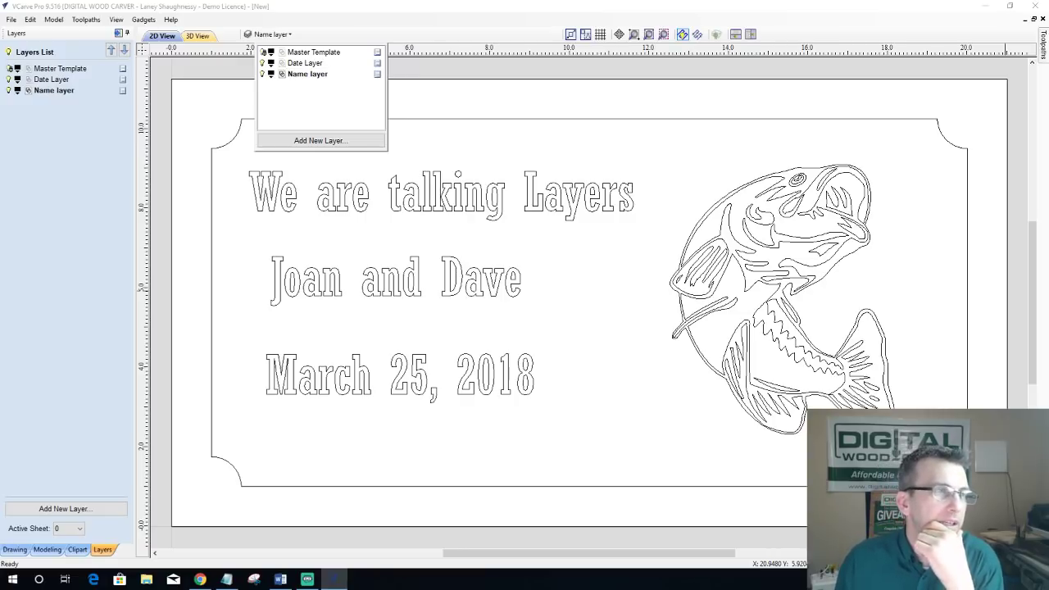
left_click(338, 282)
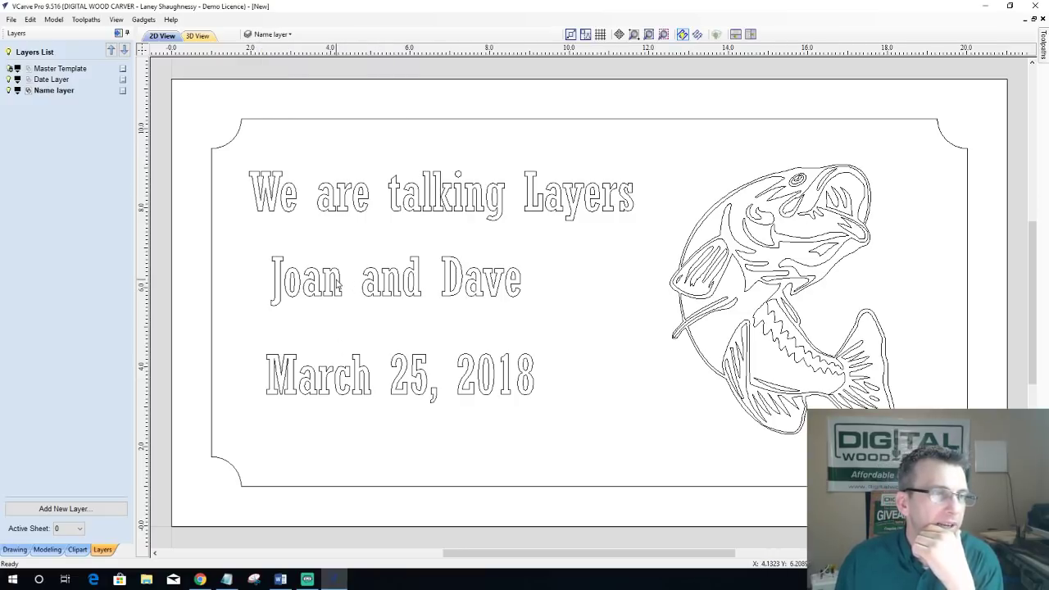
left_click(335, 281)
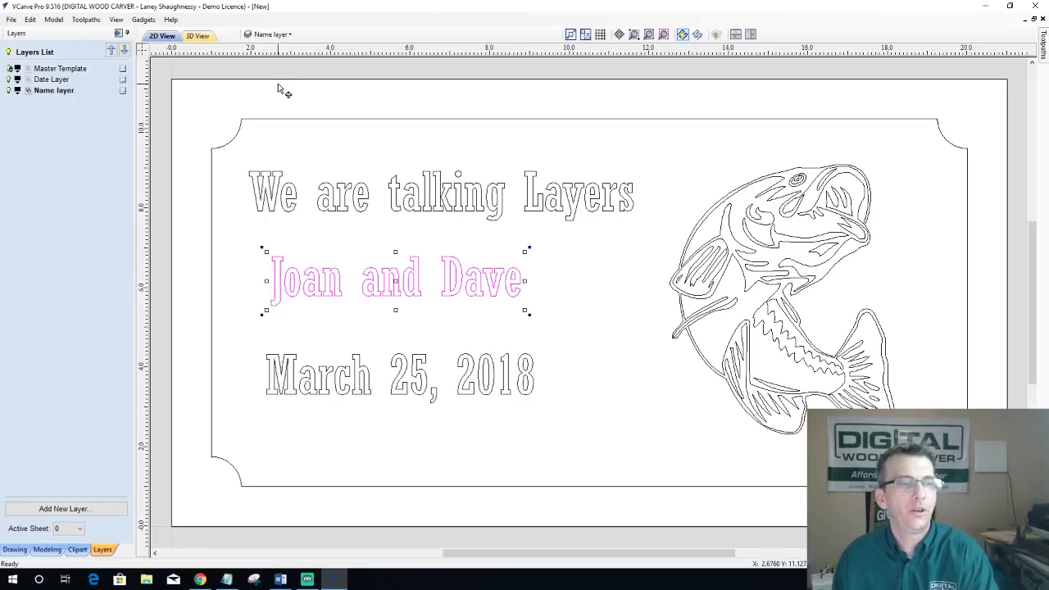
Step: Make Master Template active, unlock it, and confirm the bass is selectable
left_click(285, 36)
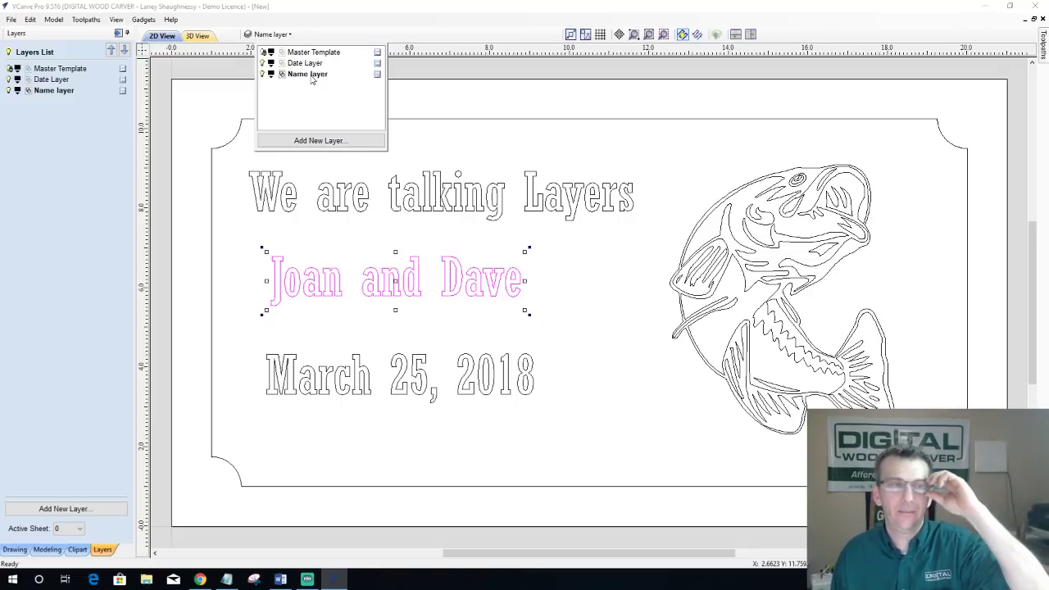
left_click(351, 54)
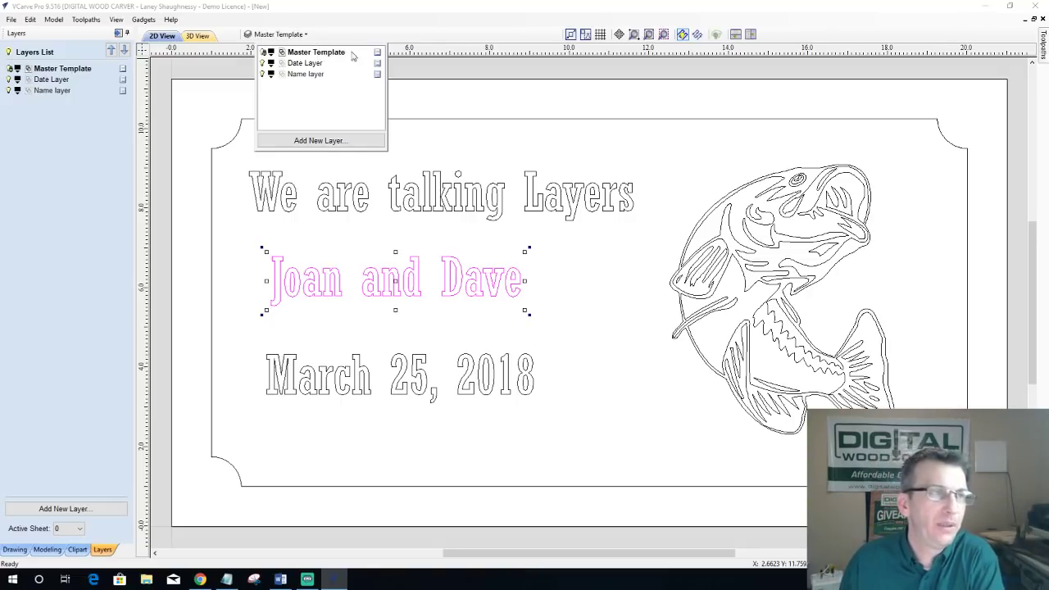
right_click(380, 53)
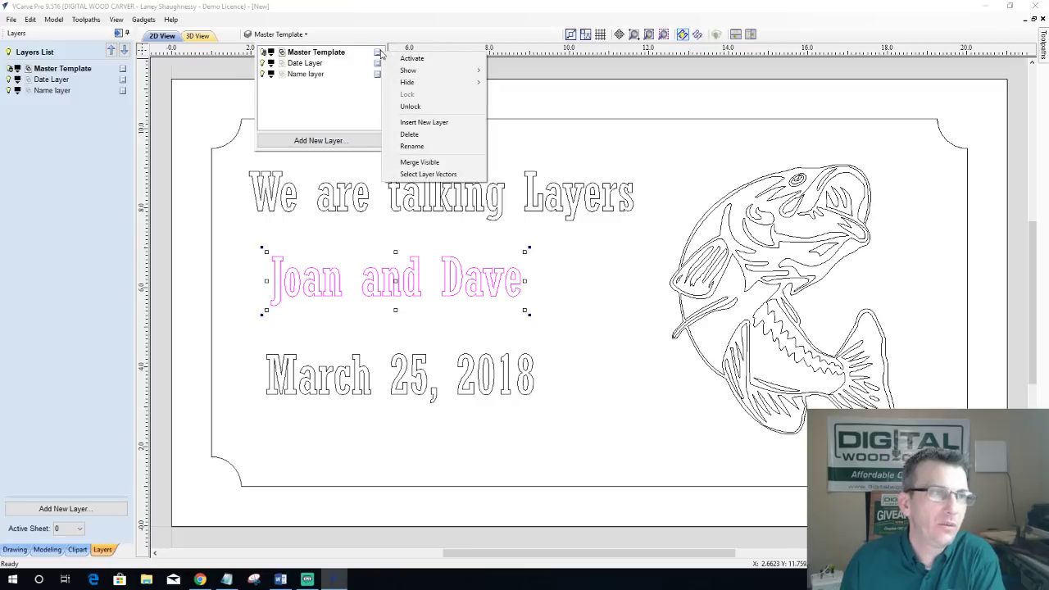
left_click(412, 108)
left_click(667, 122)
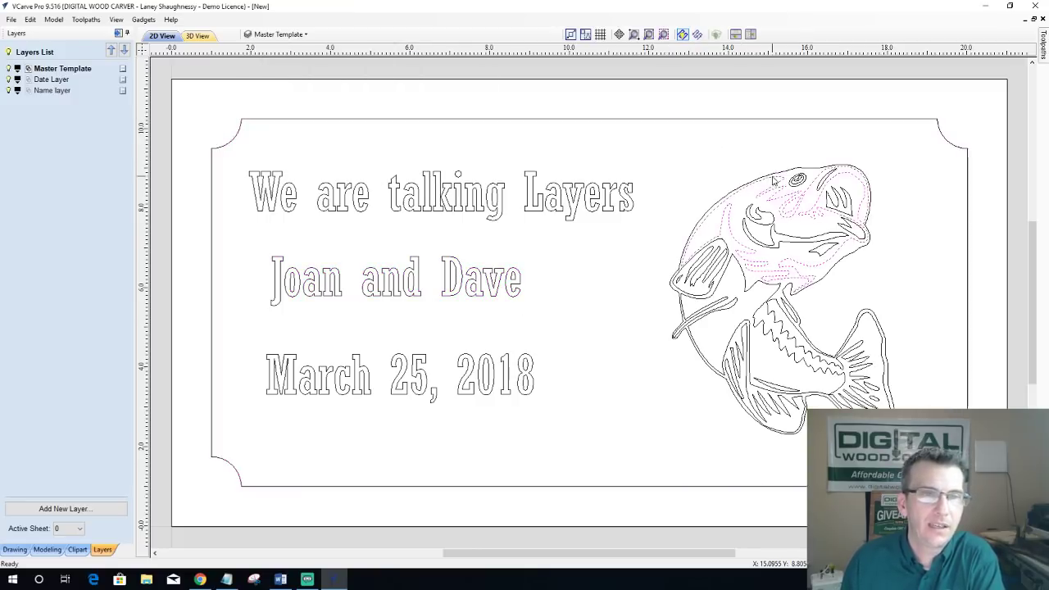
left_click(723, 288)
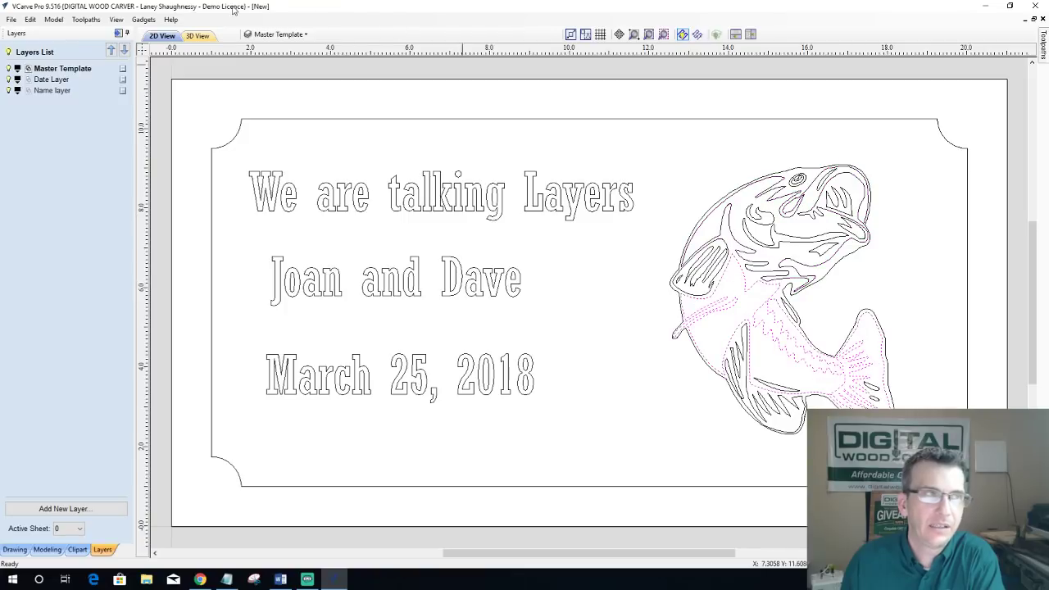
left_click(278, 34)
Step: Hide and re-show Master Template, Date Layer and Name layer to check each layer's contents
right_click(377, 55)
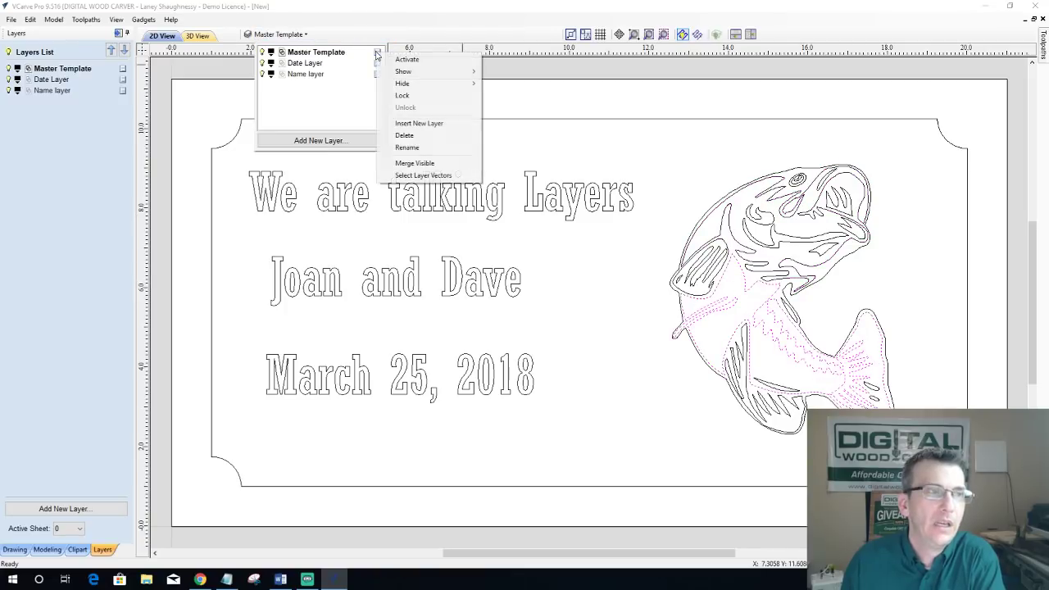
mouse_move(427, 89)
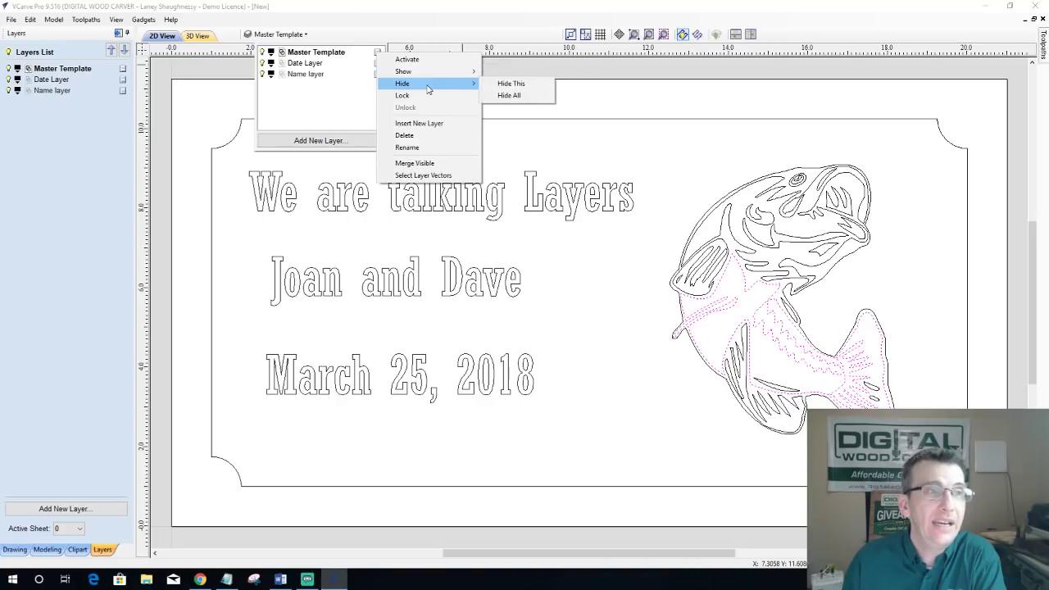
left_click(508, 84)
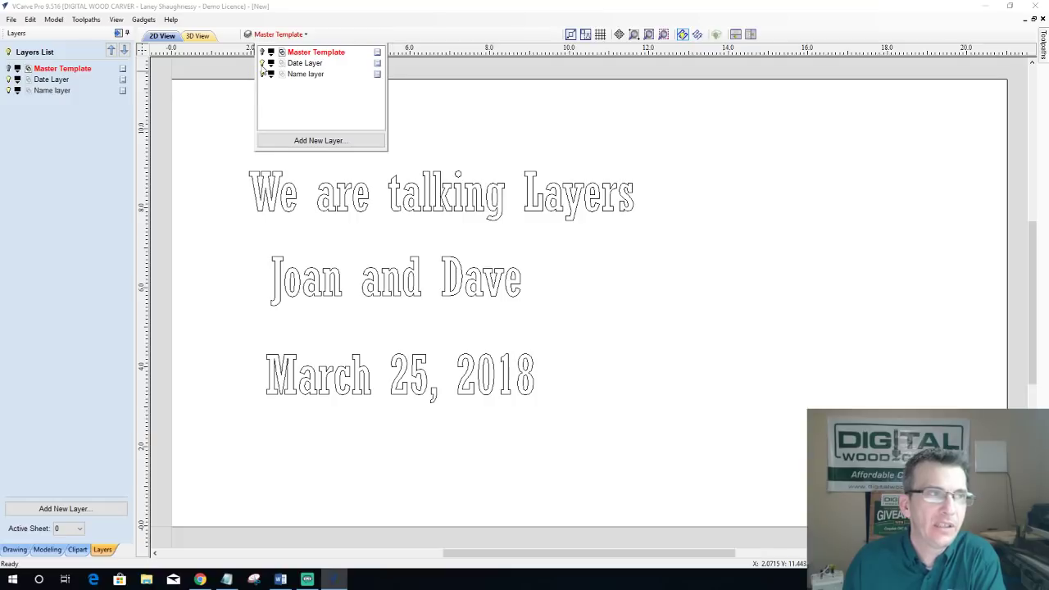
left_click(262, 63)
left_click(262, 74)
left_click(262, 73)
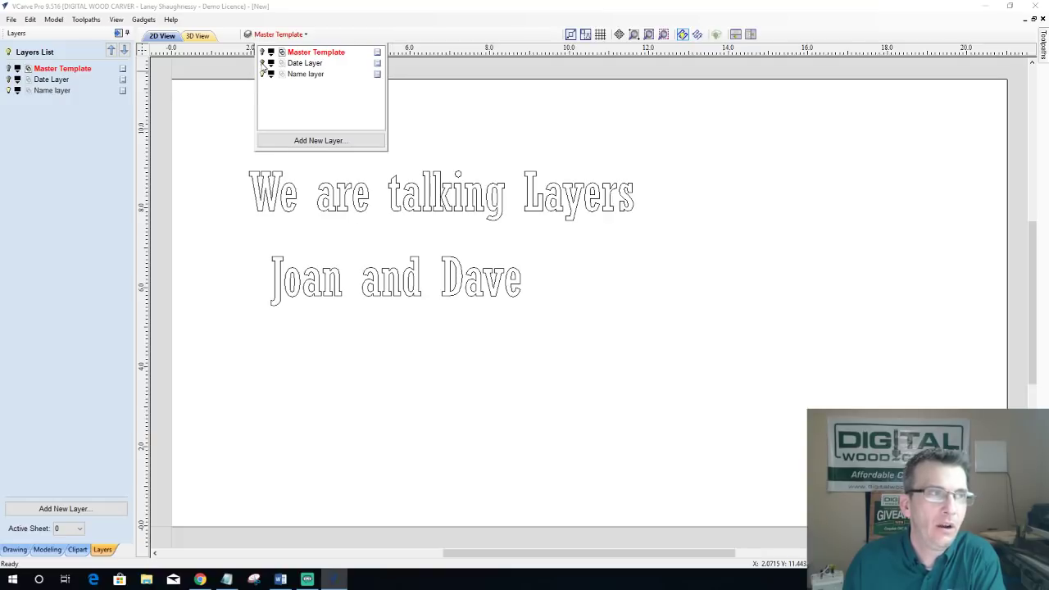
left_click(262, 63)
left_click(263, 52)
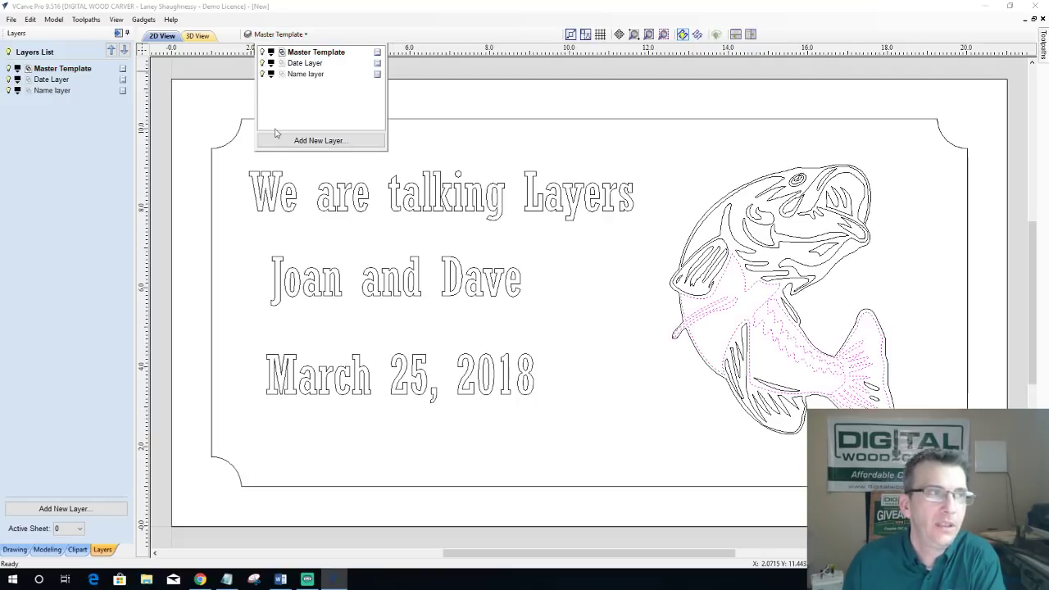
right_click(376, 53)
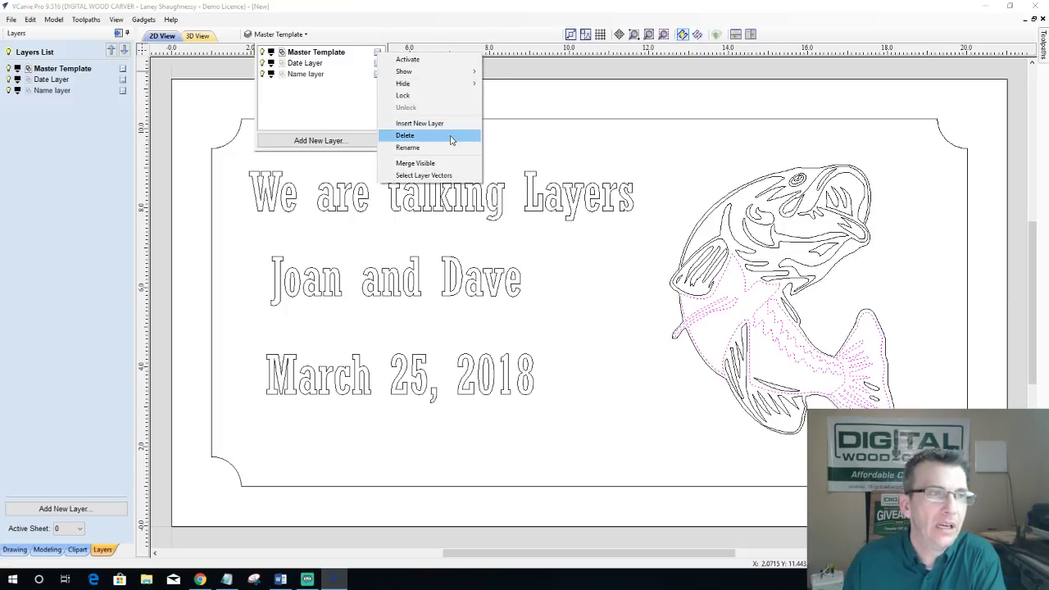
Step: Hide Date Layer and merge the visible Name layer into Master Template
left_click(262, 63)
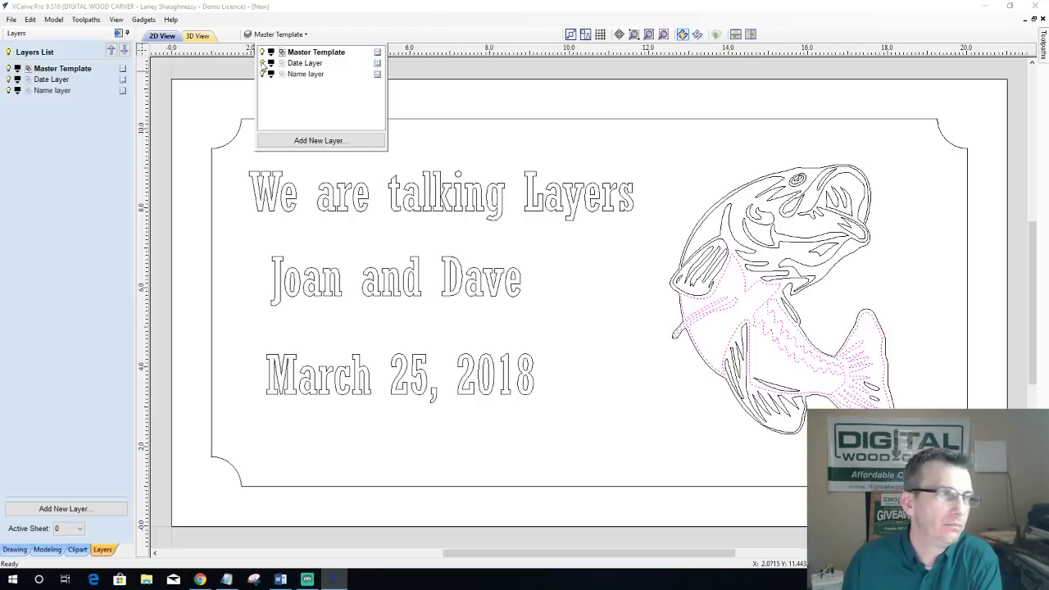
left_click(262, 63)
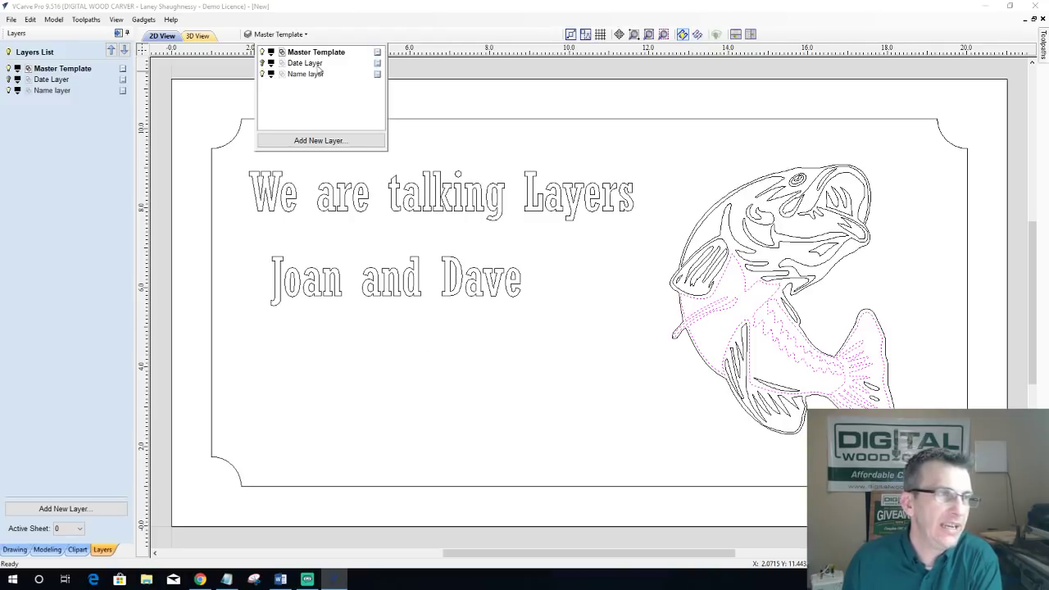
right_click(376, 58)
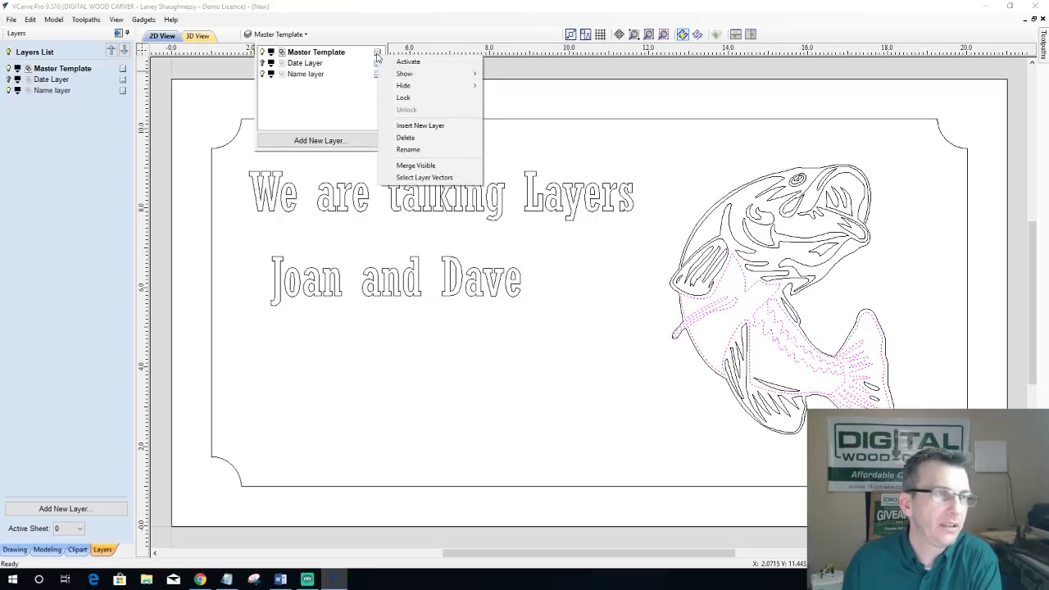
left_click(431, 165)
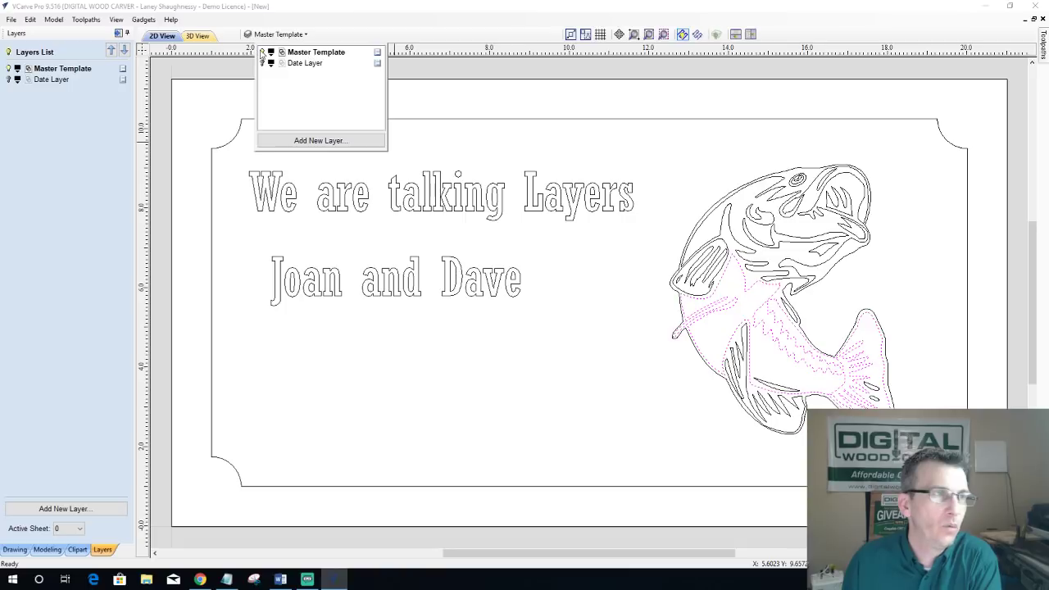
Step: Toggle Master Template and Date Layer visibility to verify the merge, leaving both shown
left_click(261, 53)
left_click(261, 52)
left_click(261, 53)
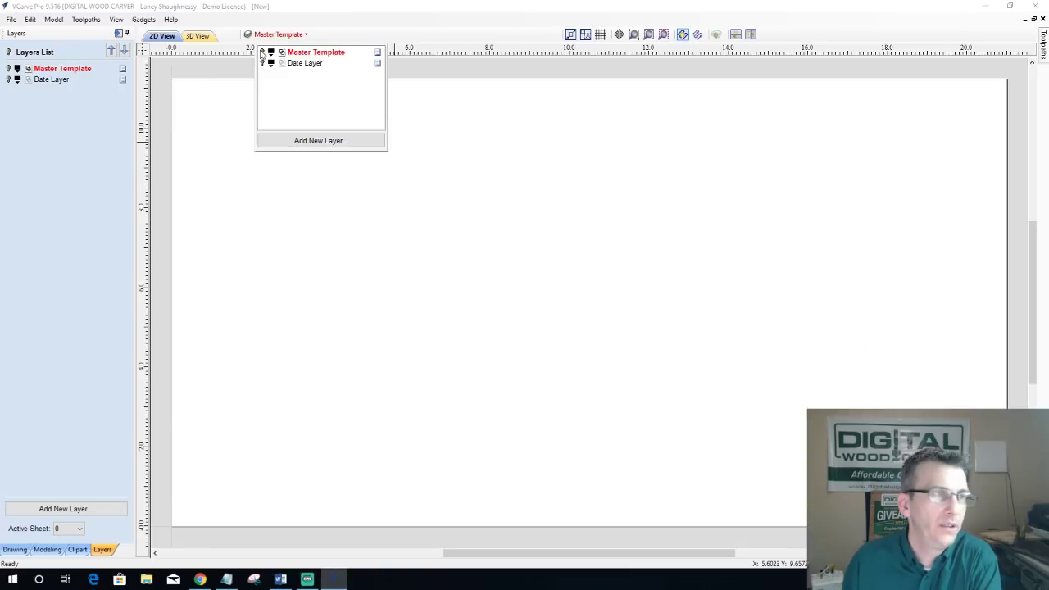
left_click(261, 53)
left_click(262, 64)
left_click(262, 65)
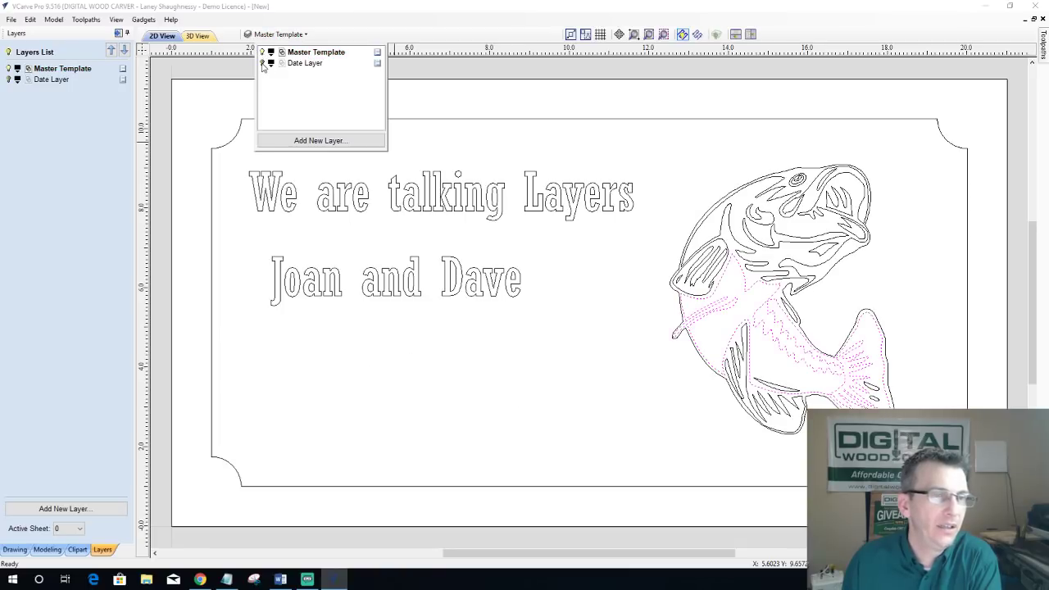
left_click(262, 65)
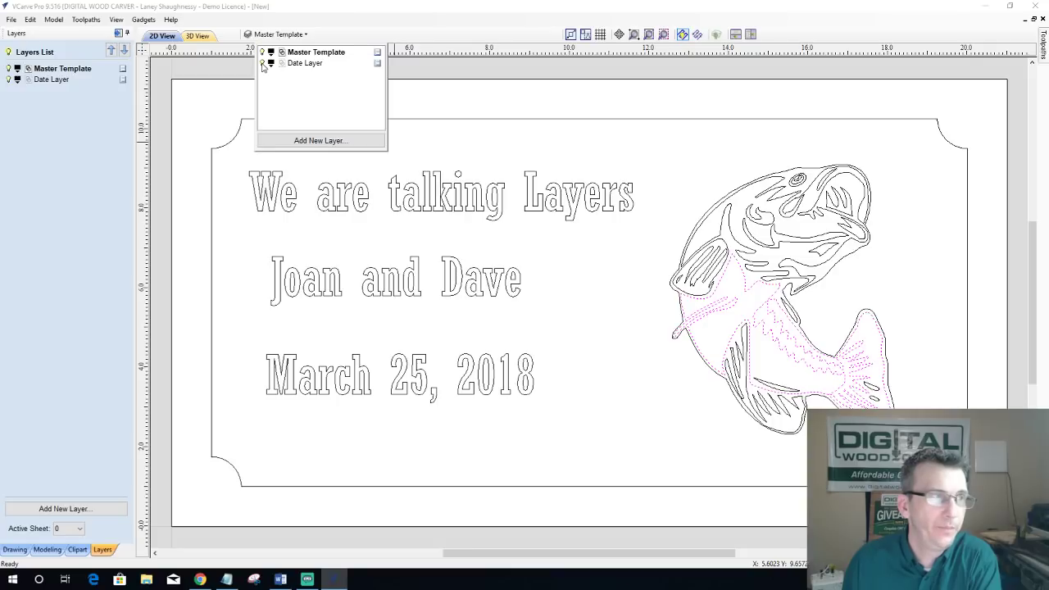
Step: Undo Merge Visible Layers to restore Name layer, then select all Master Template vectors
left_click(30, 20)
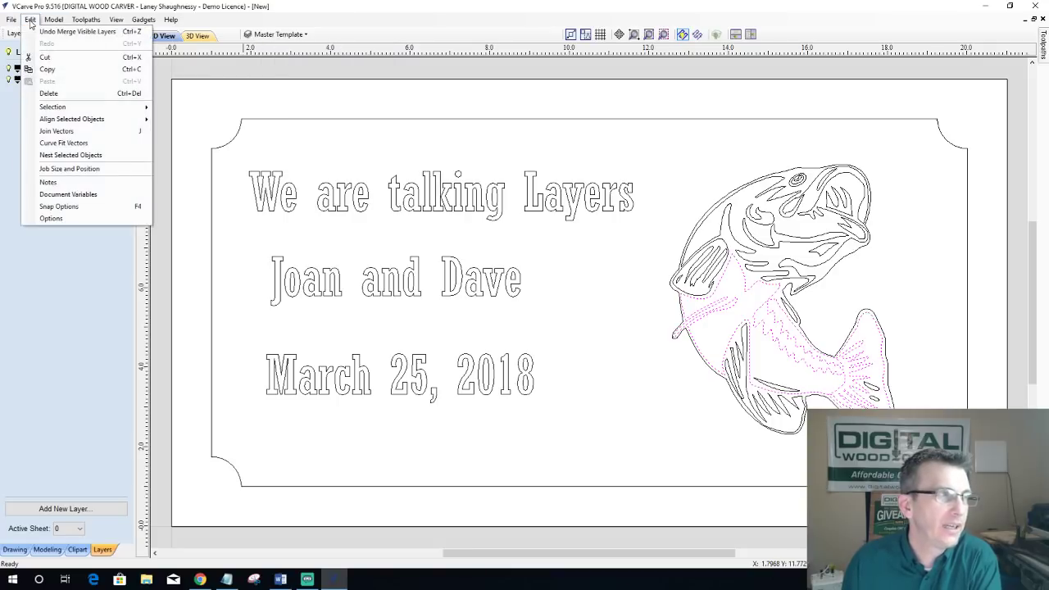
left_click(55, 33)
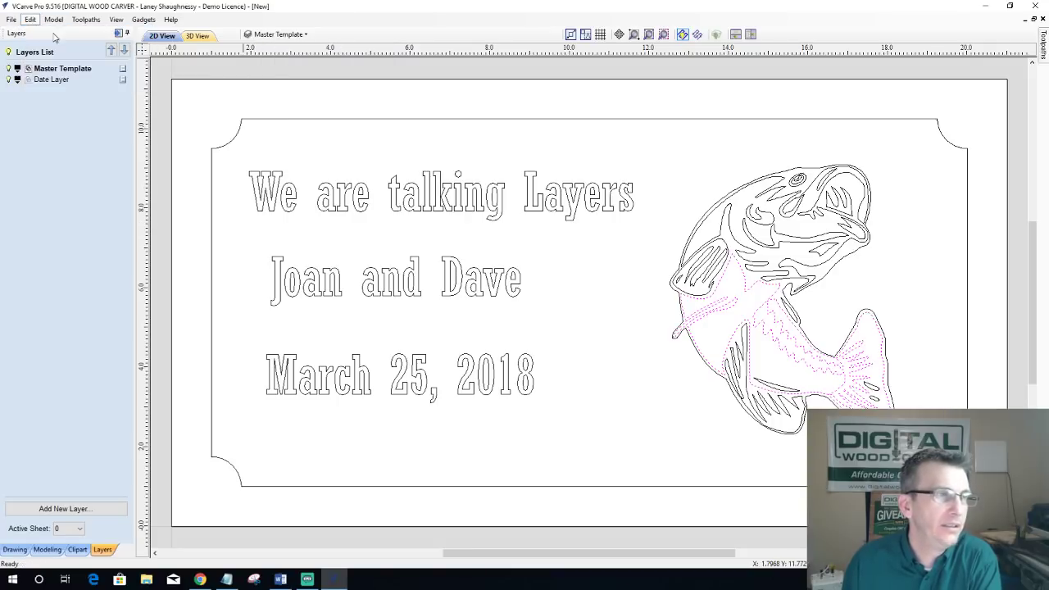
left_click(285, 35)
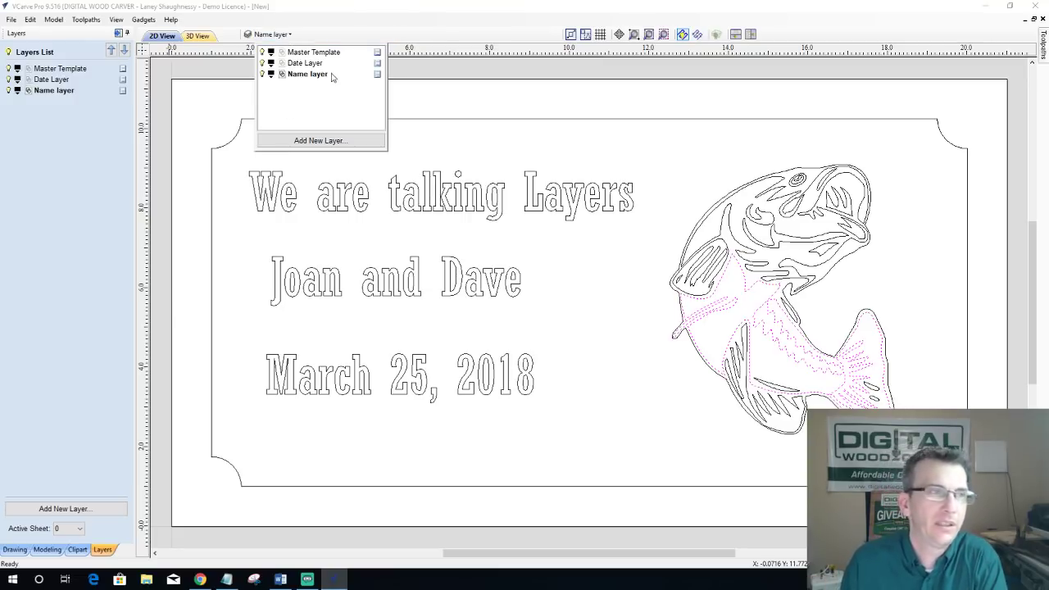
right_click(377, 53)
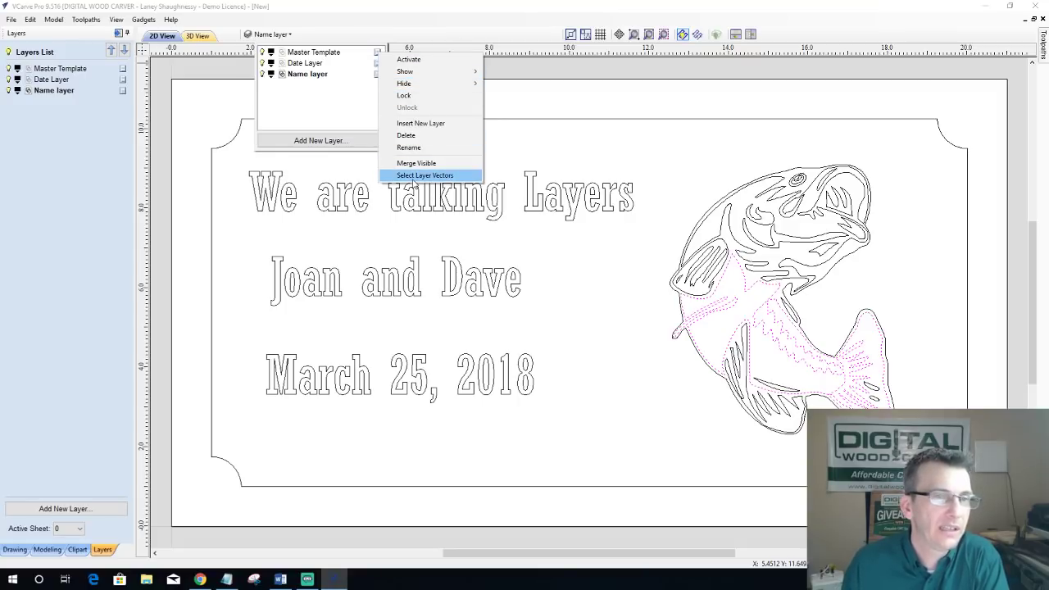
left_click(422, 175)
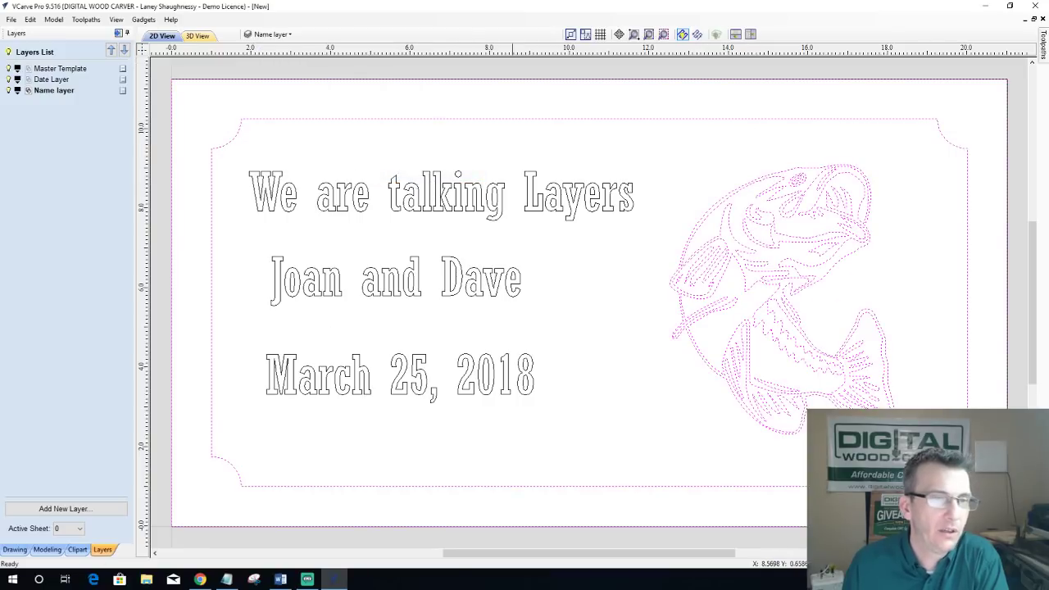
left_click(270, 36)
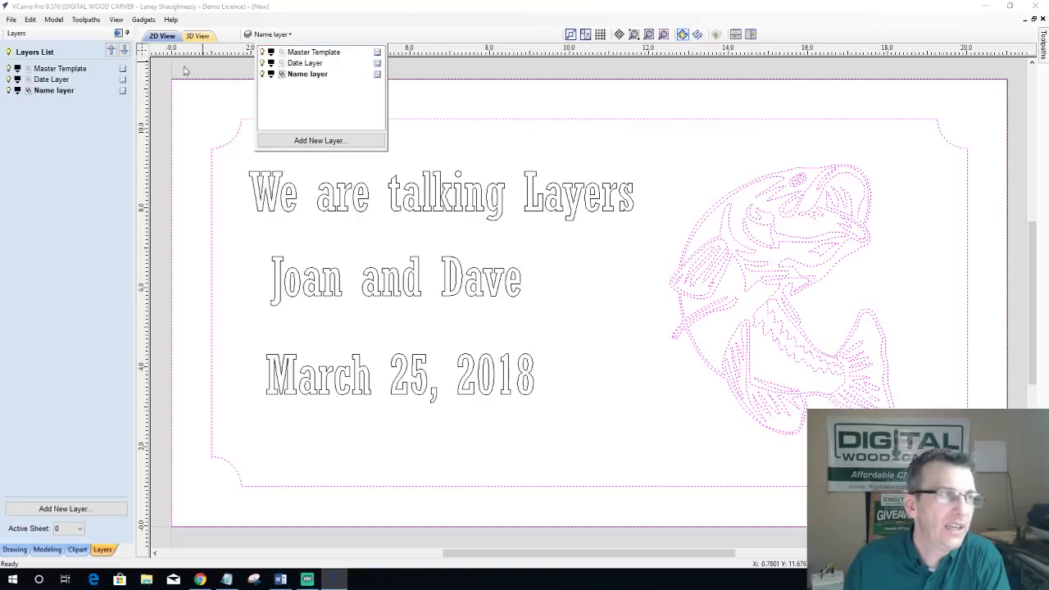
Step: Deselect all vectors and show the toolpath operations listing Profile 1
right_click(382, 54)
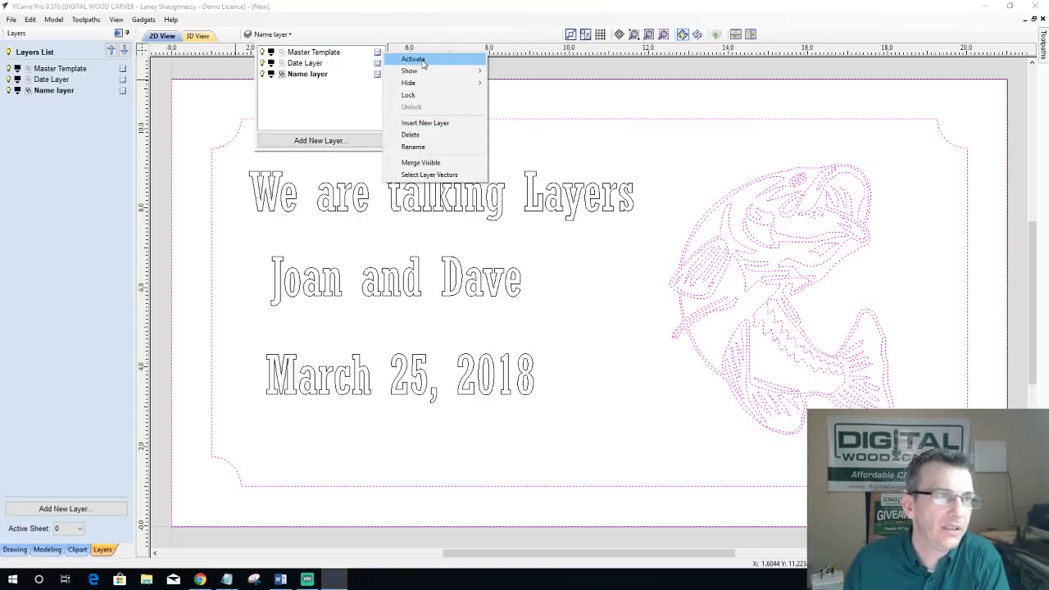
mouse_move(425, 72)
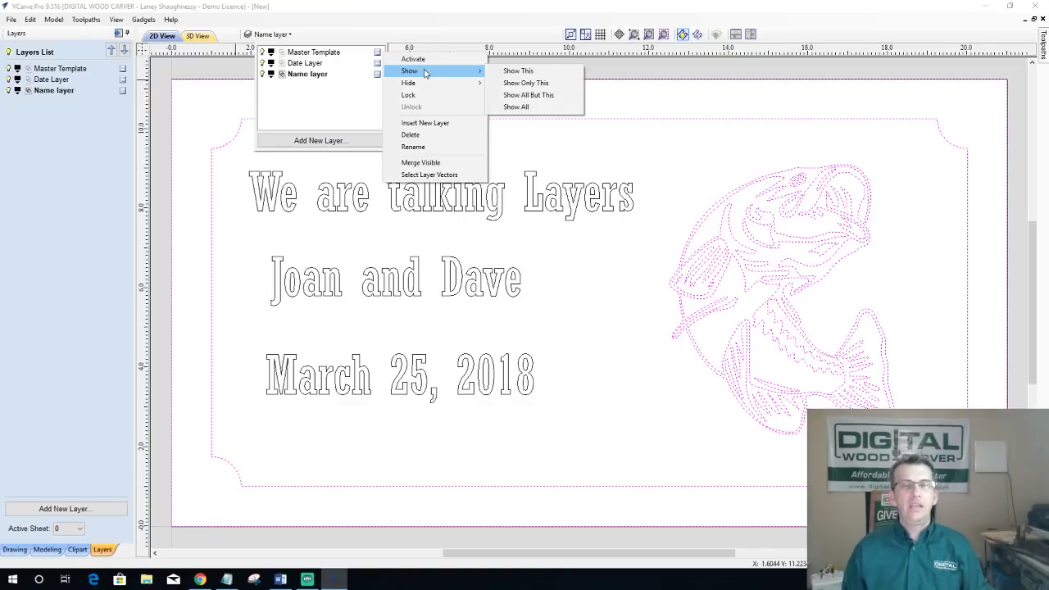
left_click(601, 353)
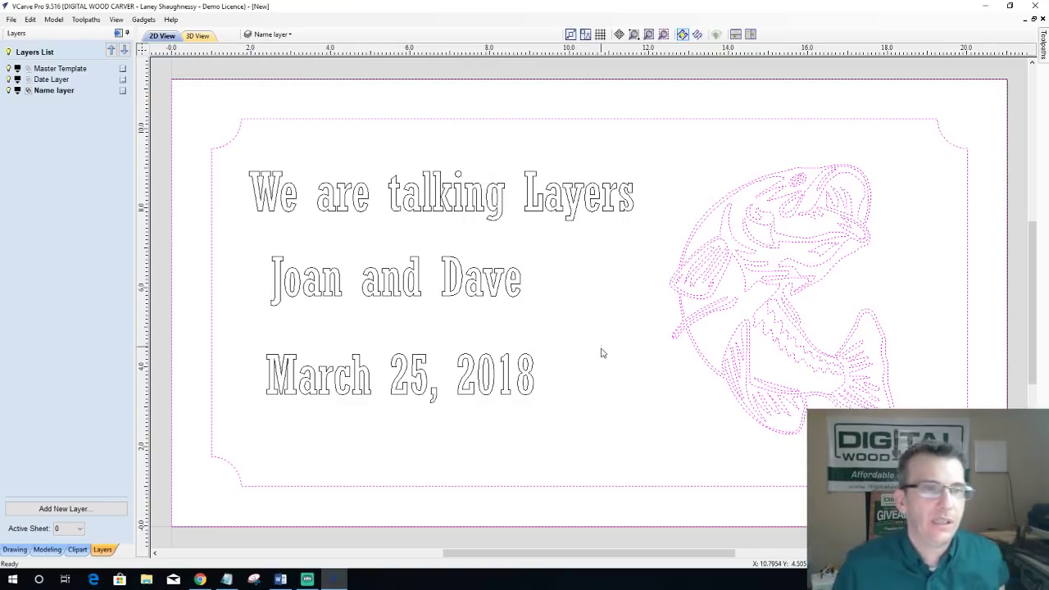
left_click(601, 353)
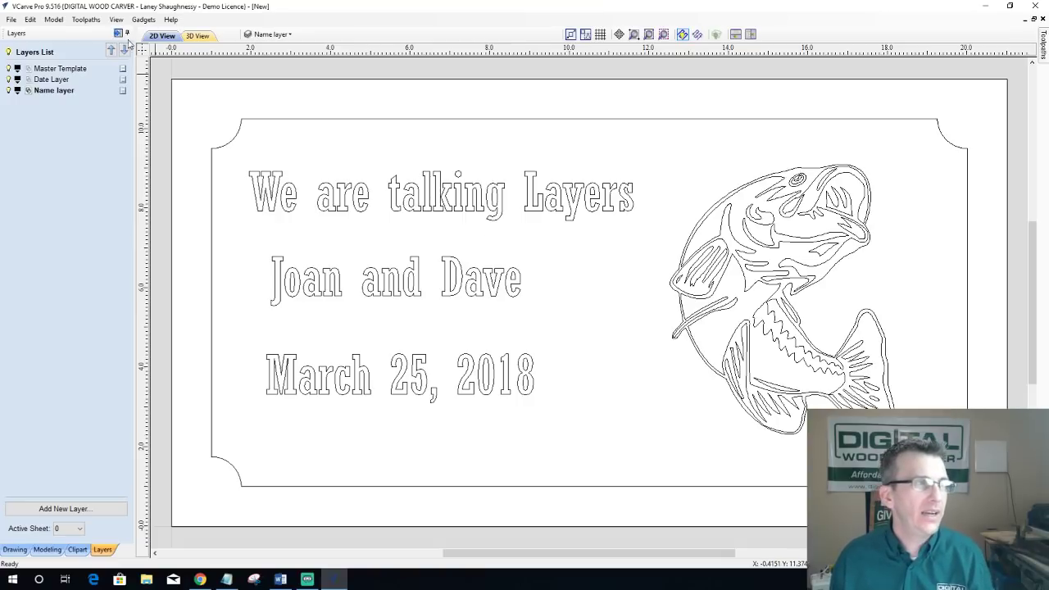
left_click(270, 35)
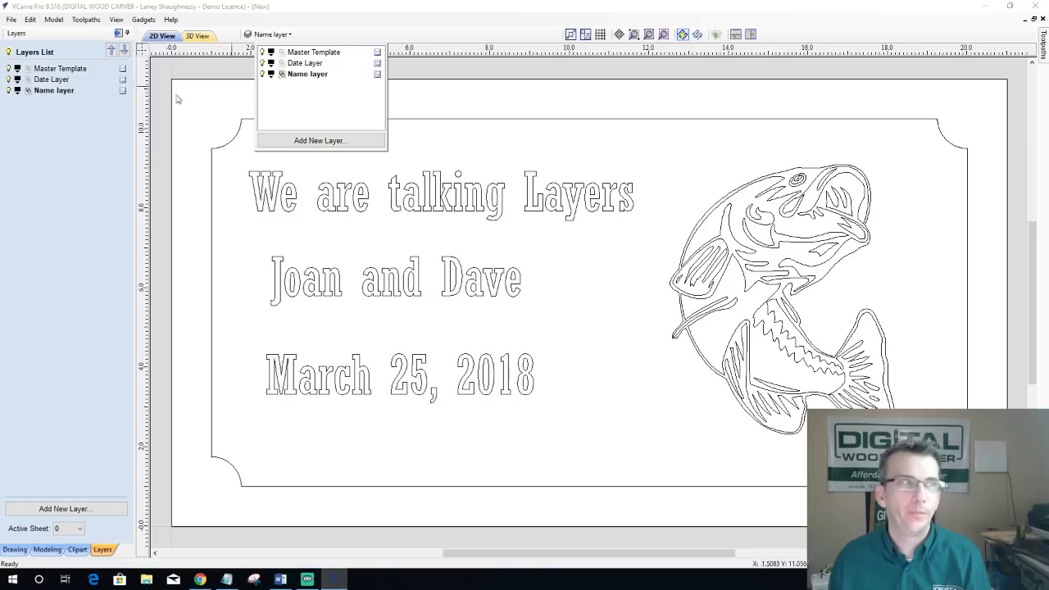
left_click(119, 33)
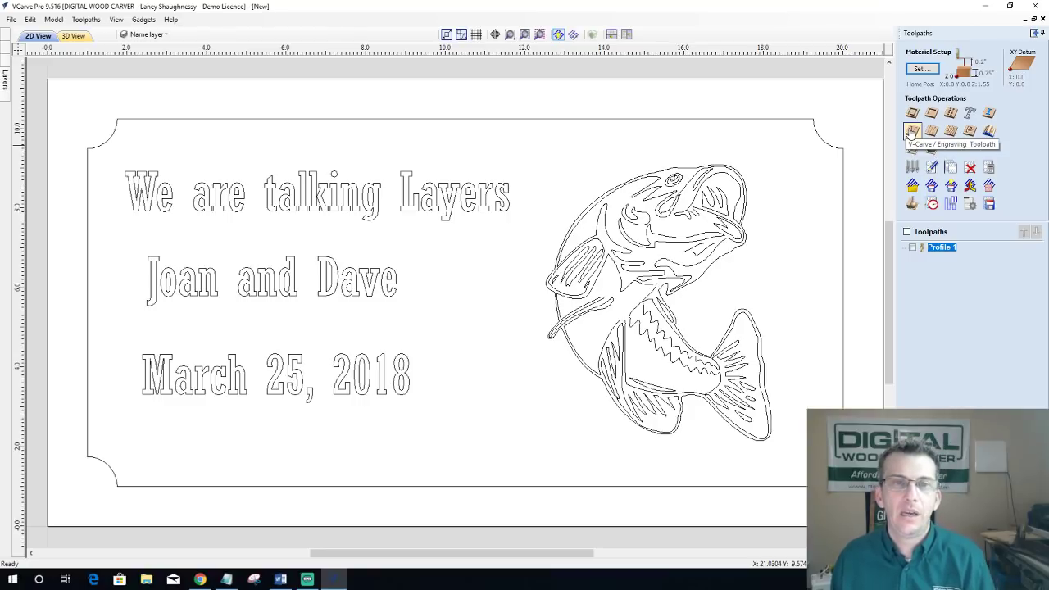
left_click(910, 132)
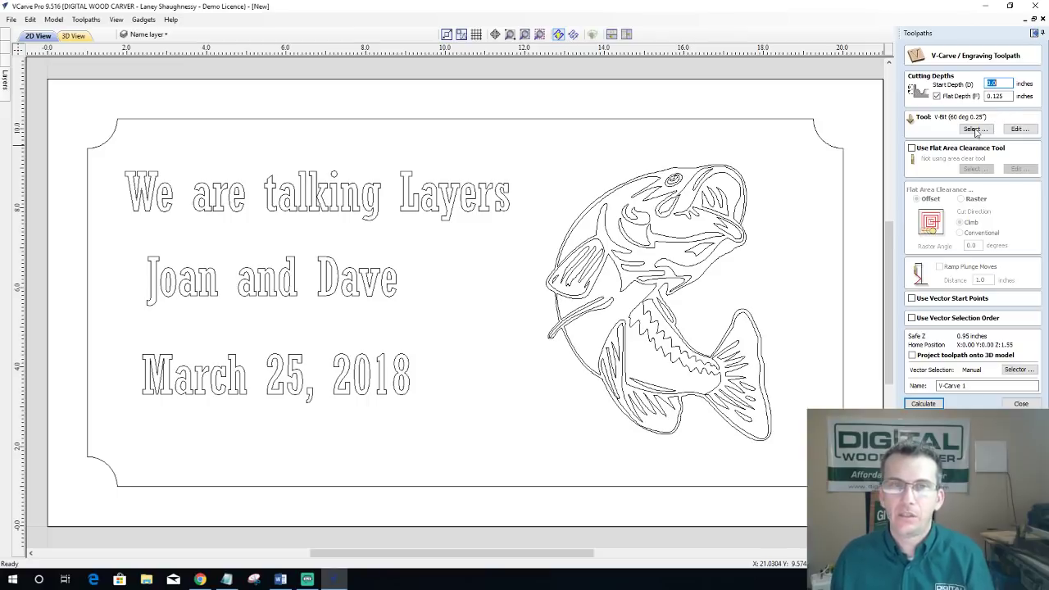
left_click(912, 149)
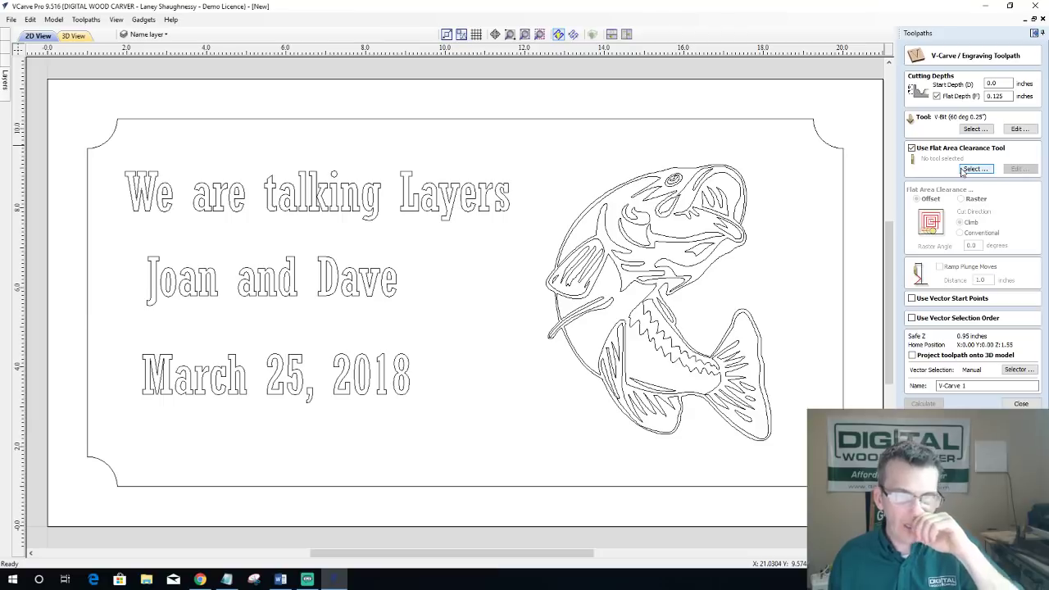
left_click(1021, 403)
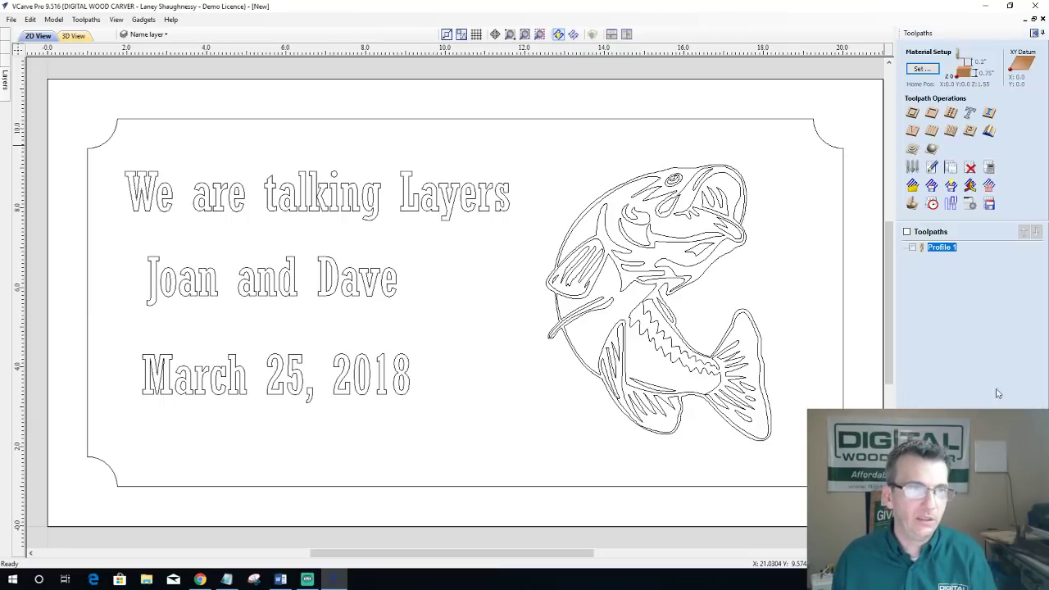
Step: Move the plaque's outer border onto a new layer named Border Layer
left_click(658, 122)
right_click(659, 123)
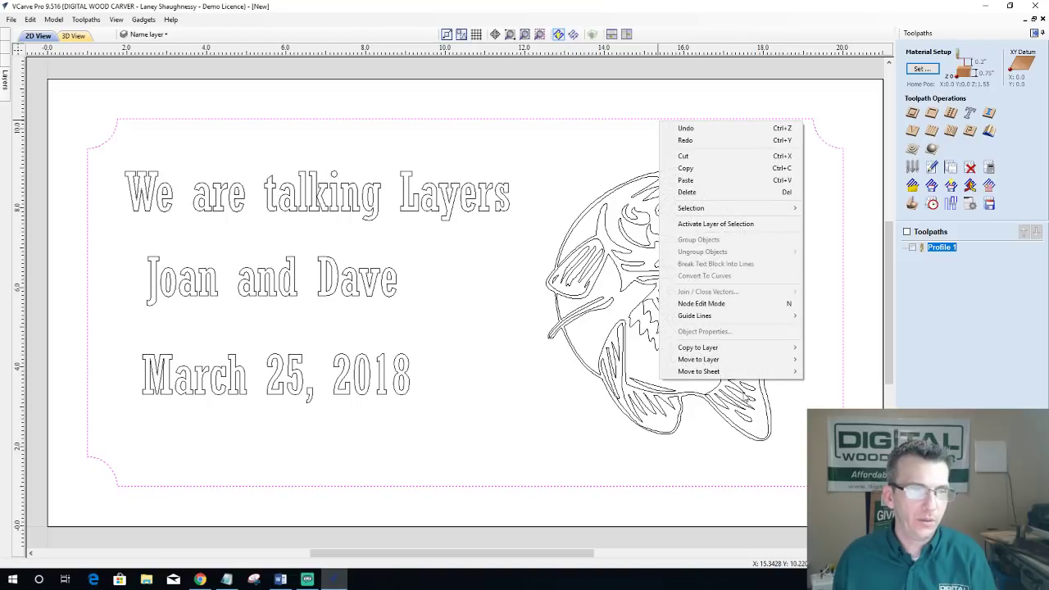
mouse_move(779, 359)
left_click(835, 399)
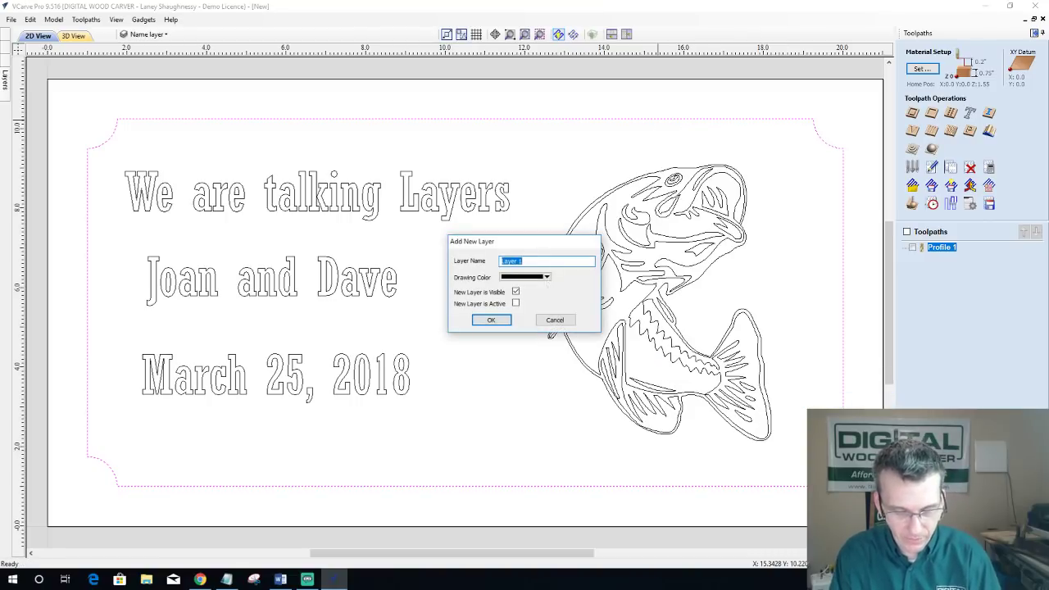
type("Border")
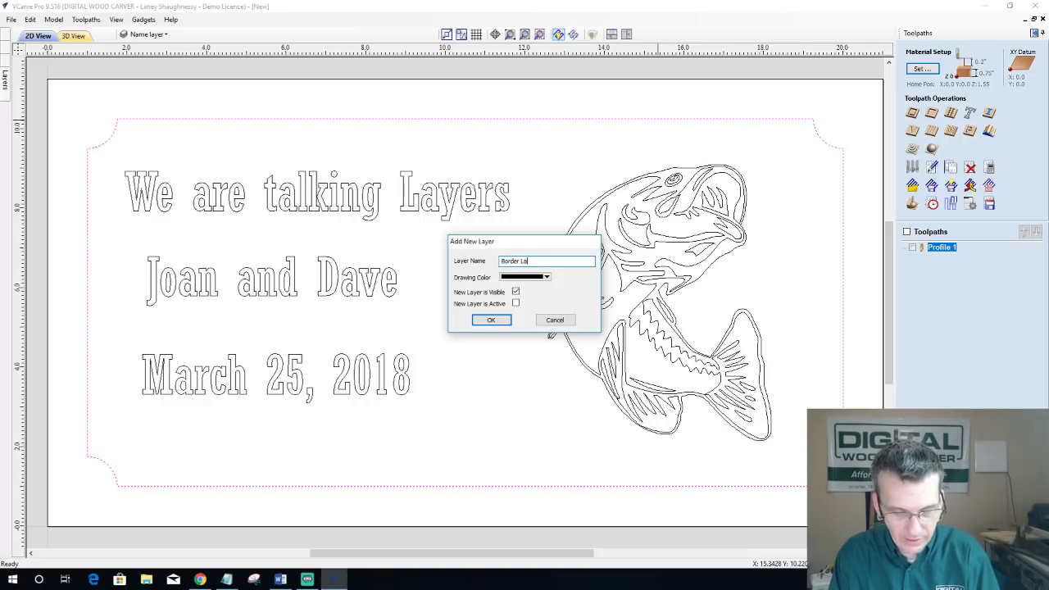
key("Return")
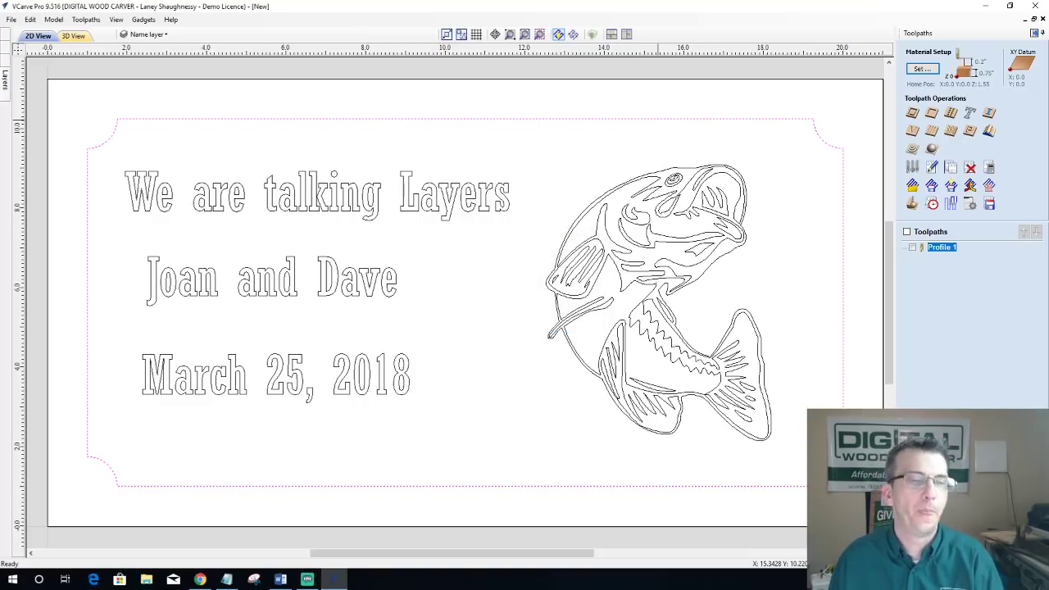
Step: Colour the layers: Master Template dark red, Date orange, Name green, Border red
left_click(161, 36)
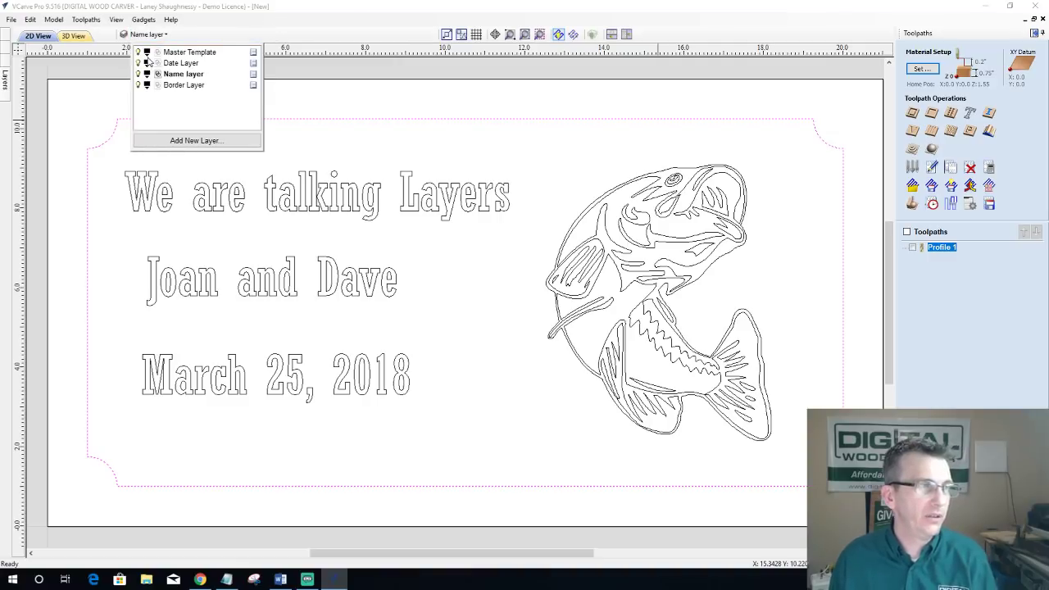
left_click(148, 52)
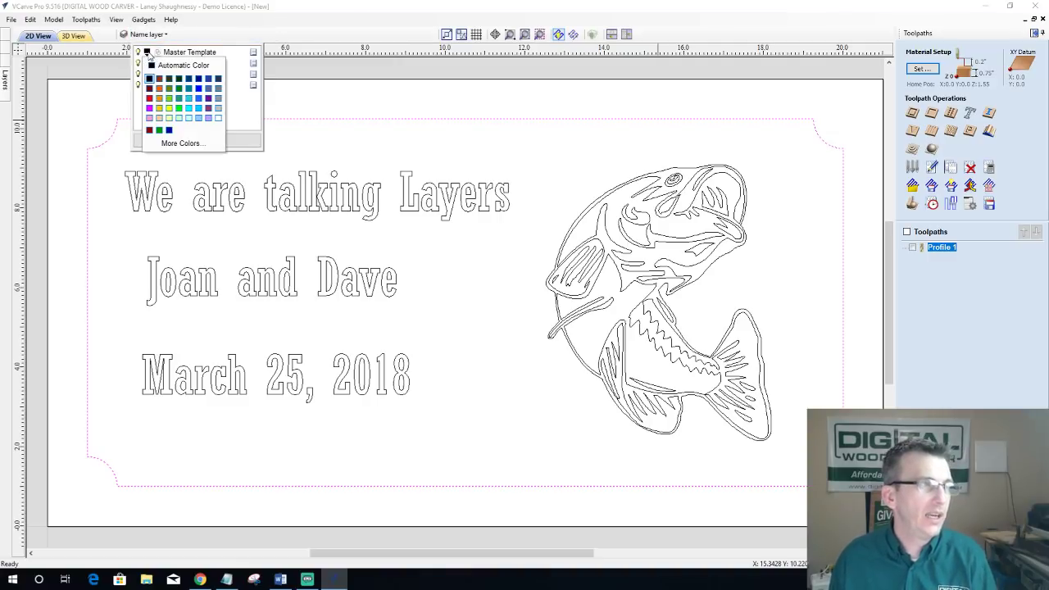
left_click(149, 87)
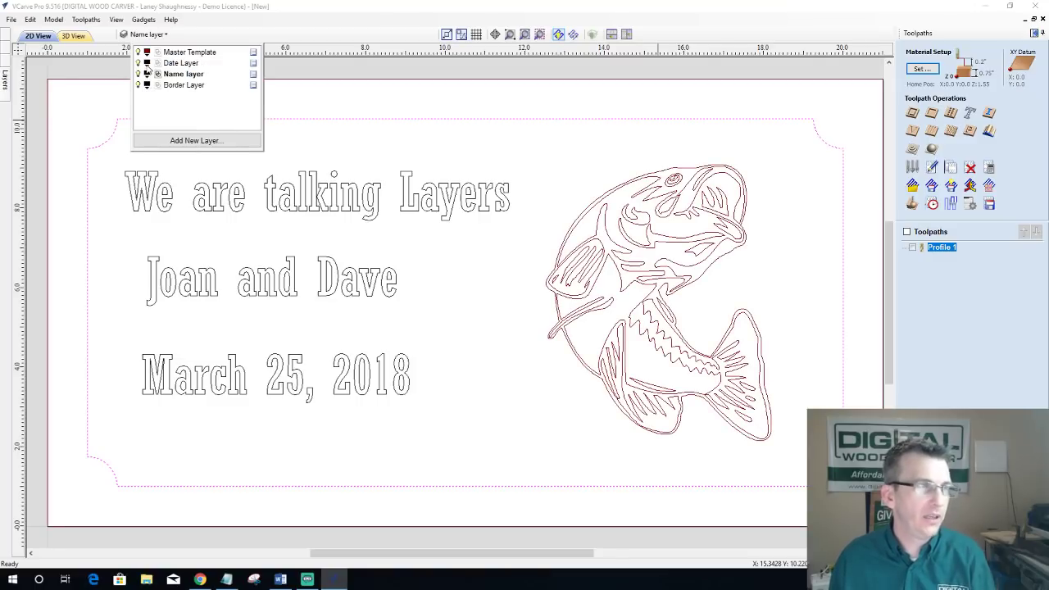
left_click(147, 64)
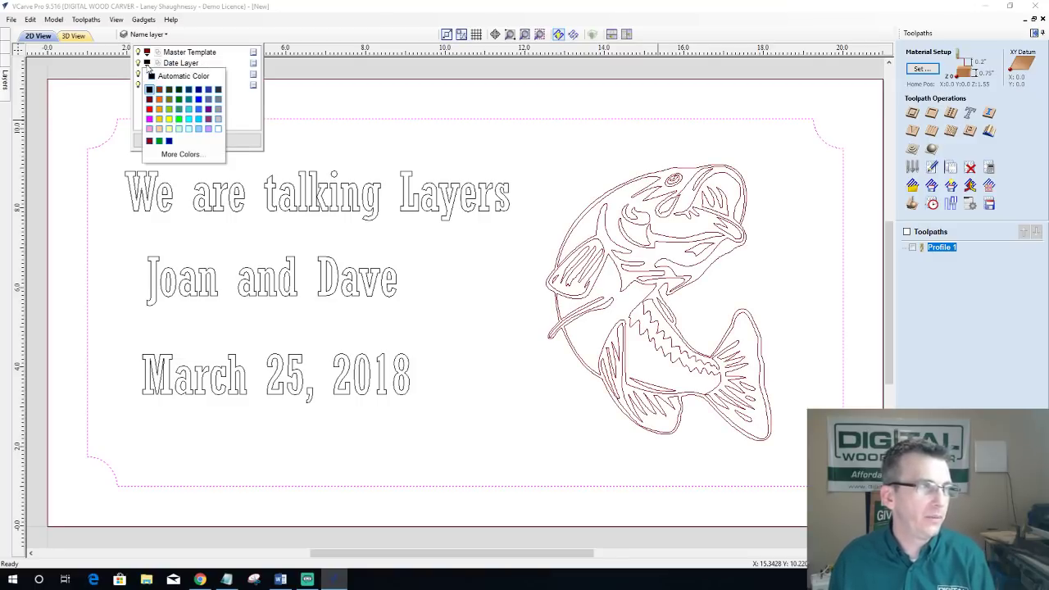
left_click(159, 108)
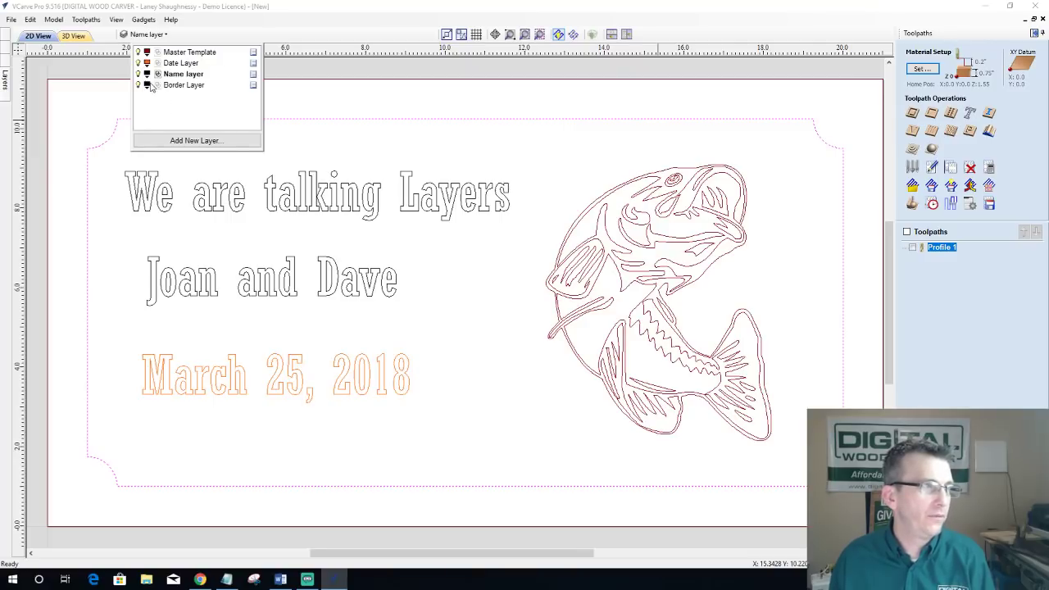
left_click(148, 74)
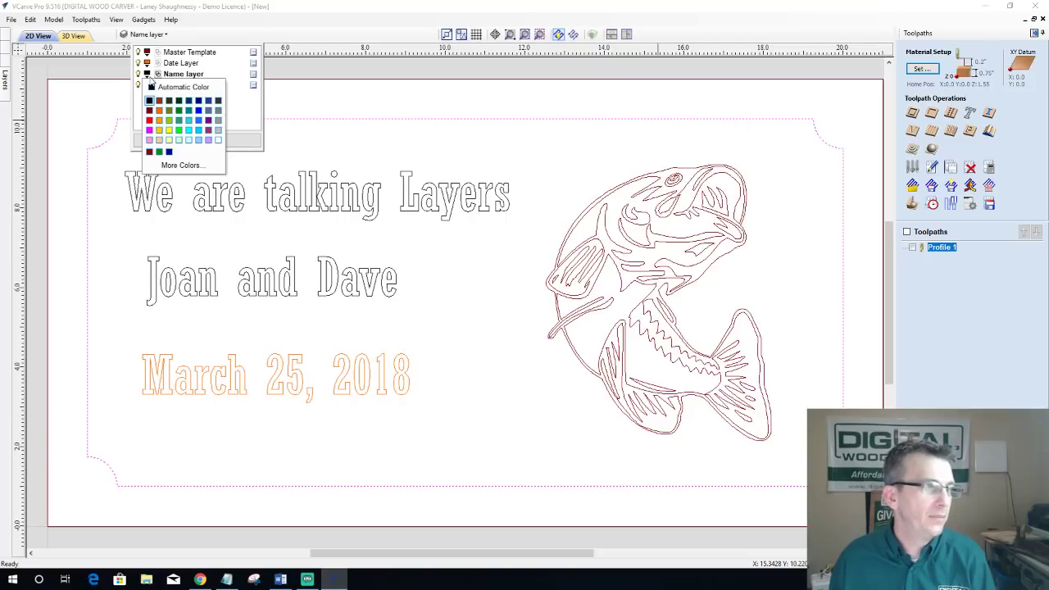
left_click(181, 125)
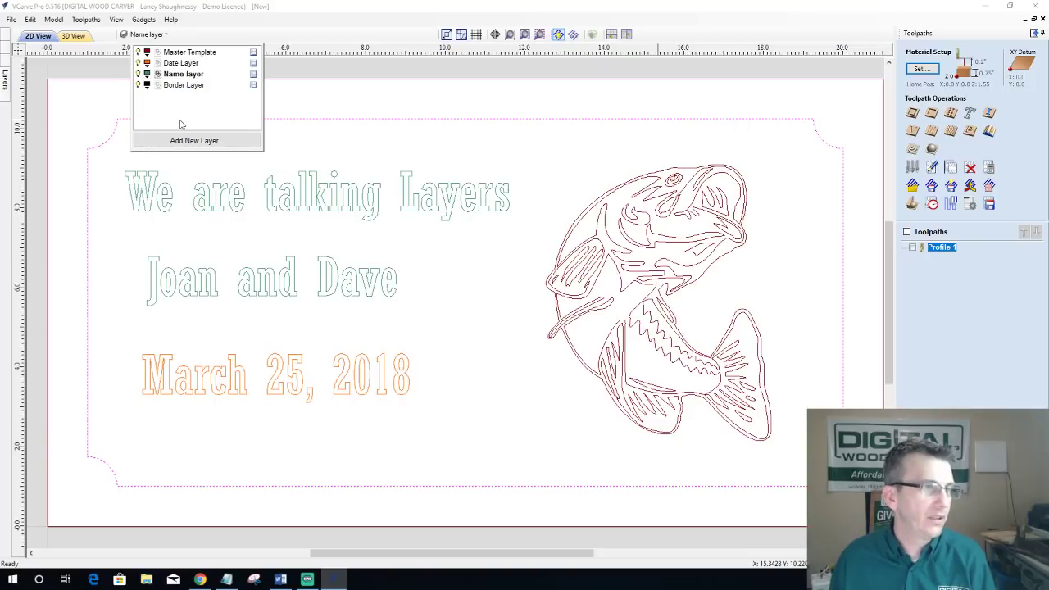
left_click(148, 85)
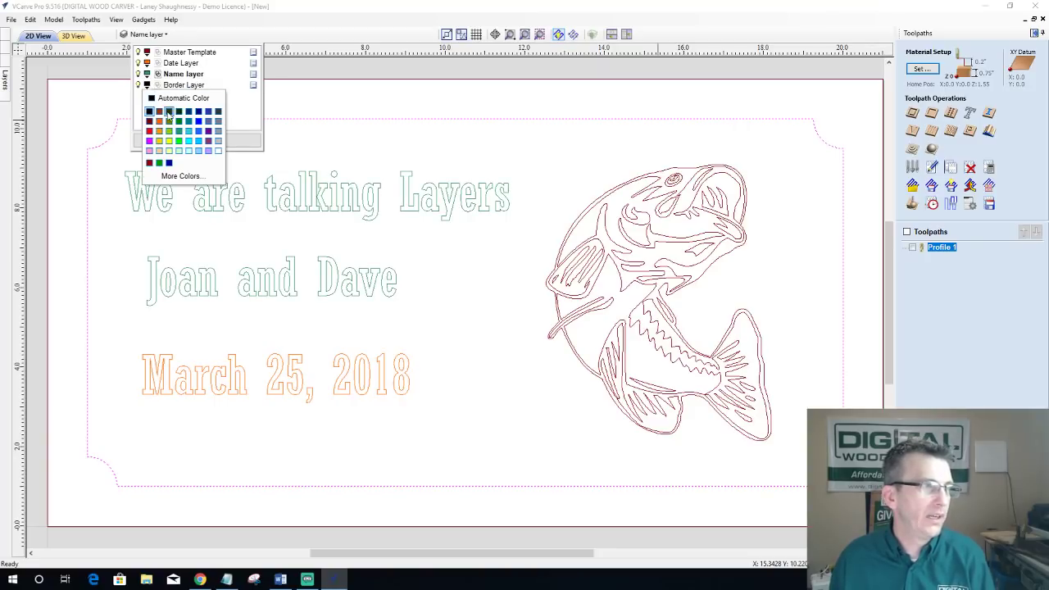
left_click(151, 134)
left_click(449, 116)
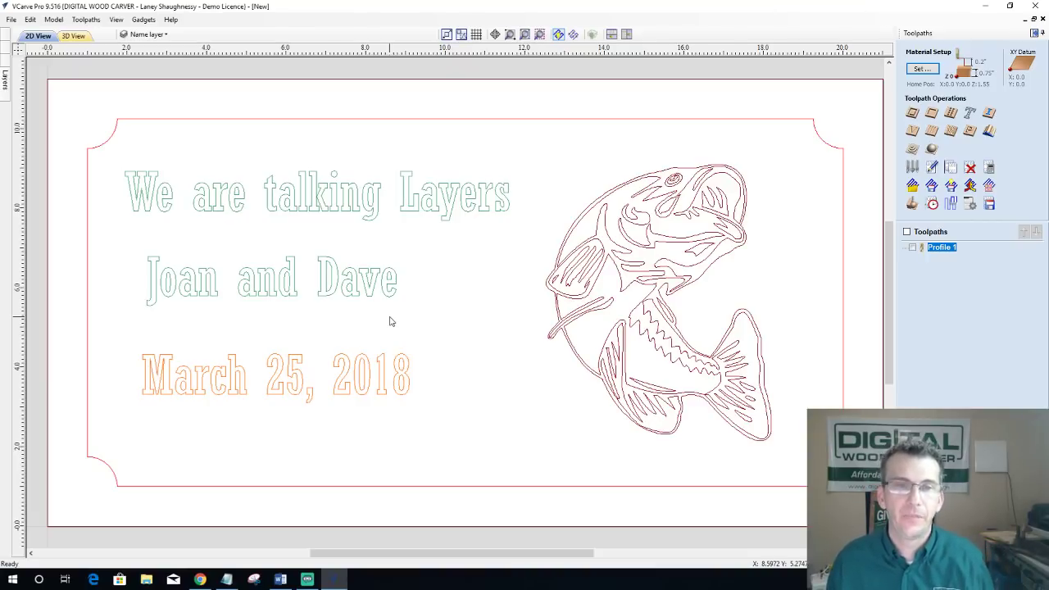
Step: Start a V-Carve/Engraving toolpath with a 0.125 inch End Mill for flat area clearance
left_click(913, 131)
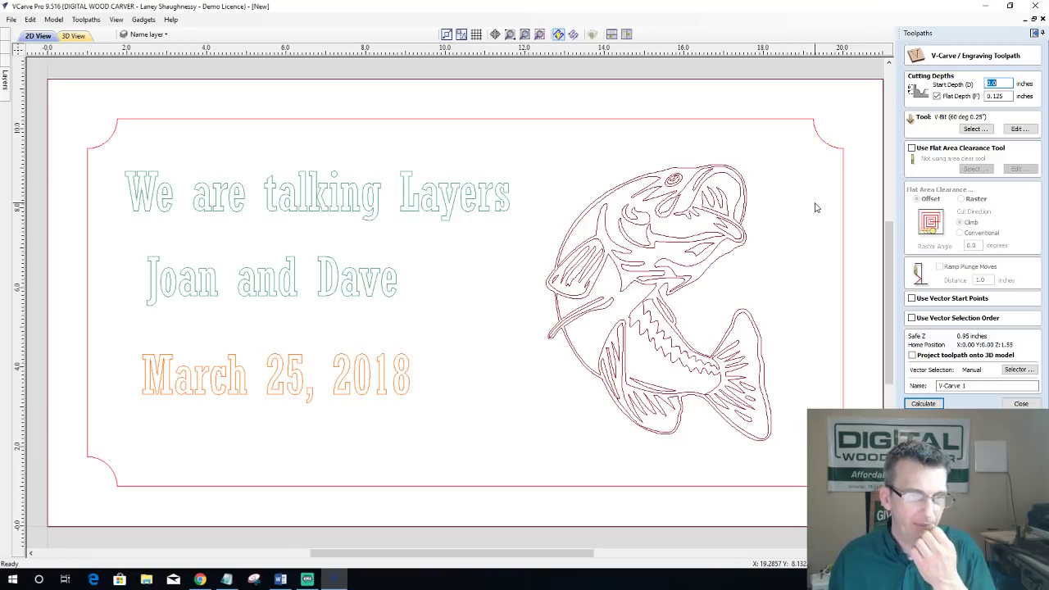
left_click(338, 81)
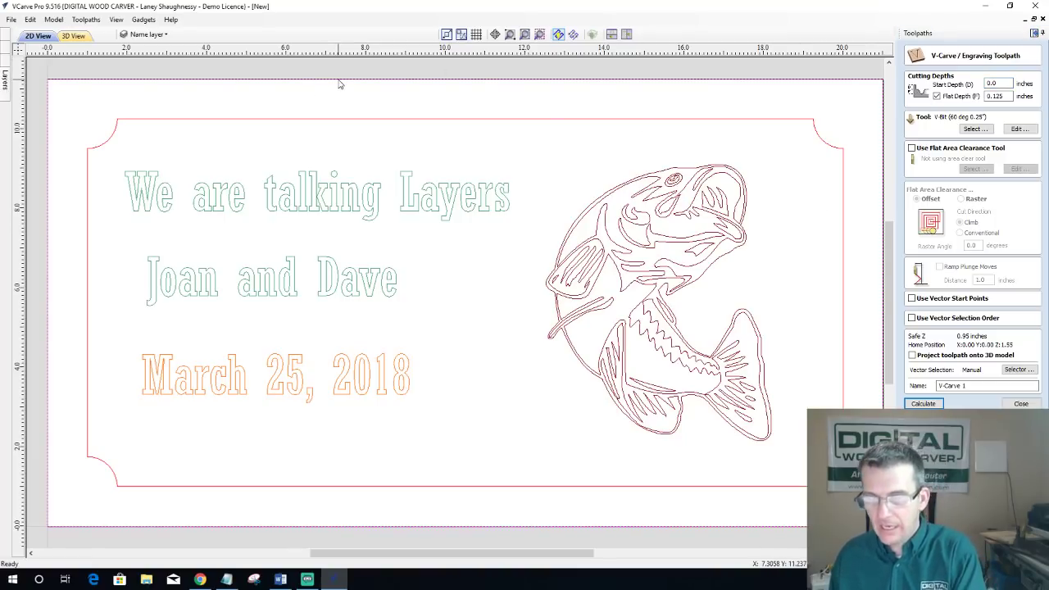
key("Escape")
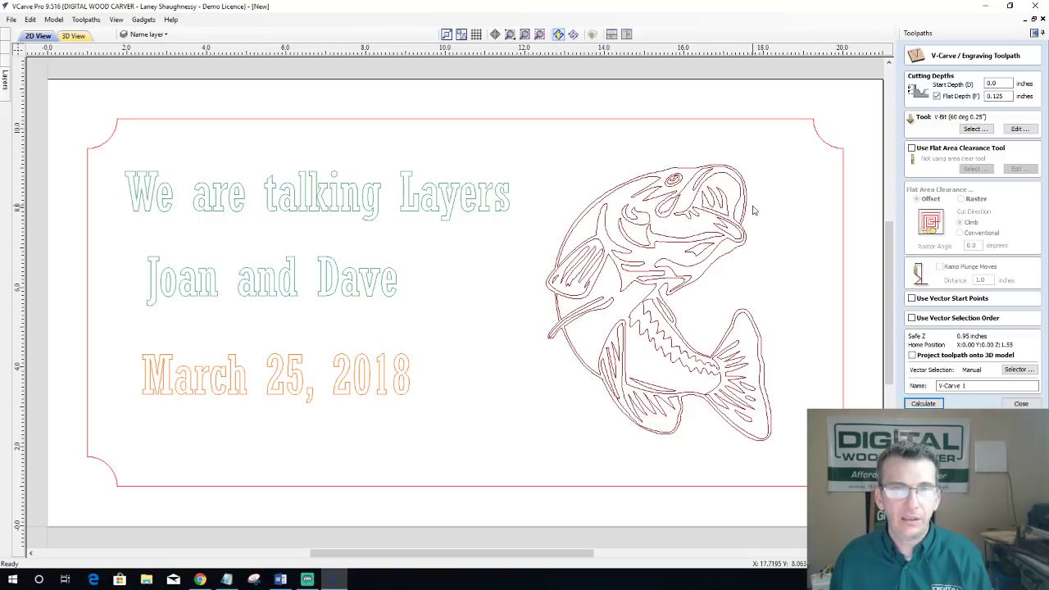
left_click(911, 148)
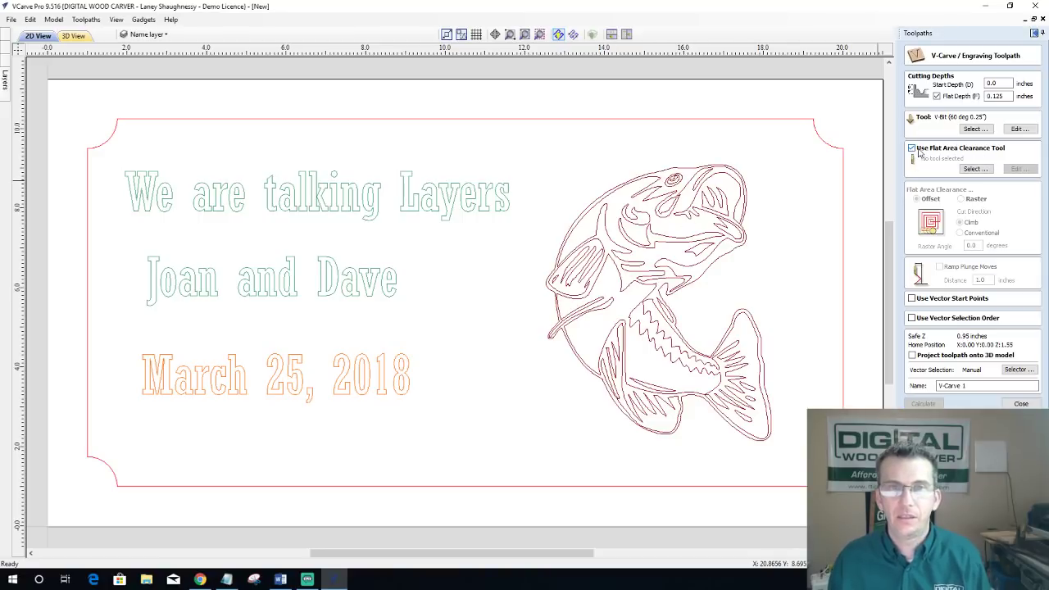
left_click(975, 168)
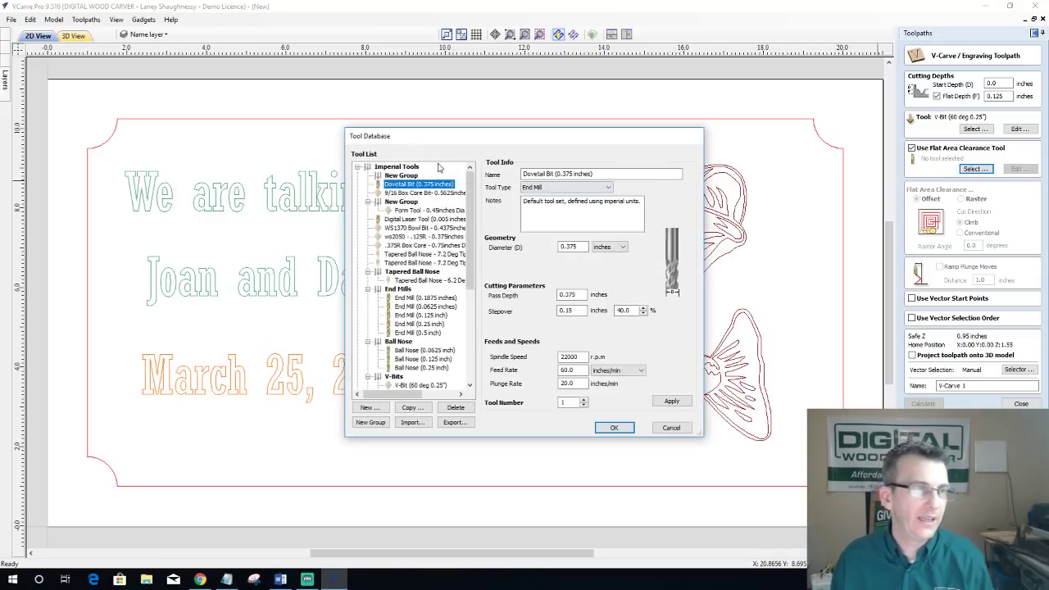
left_click(422, 316)
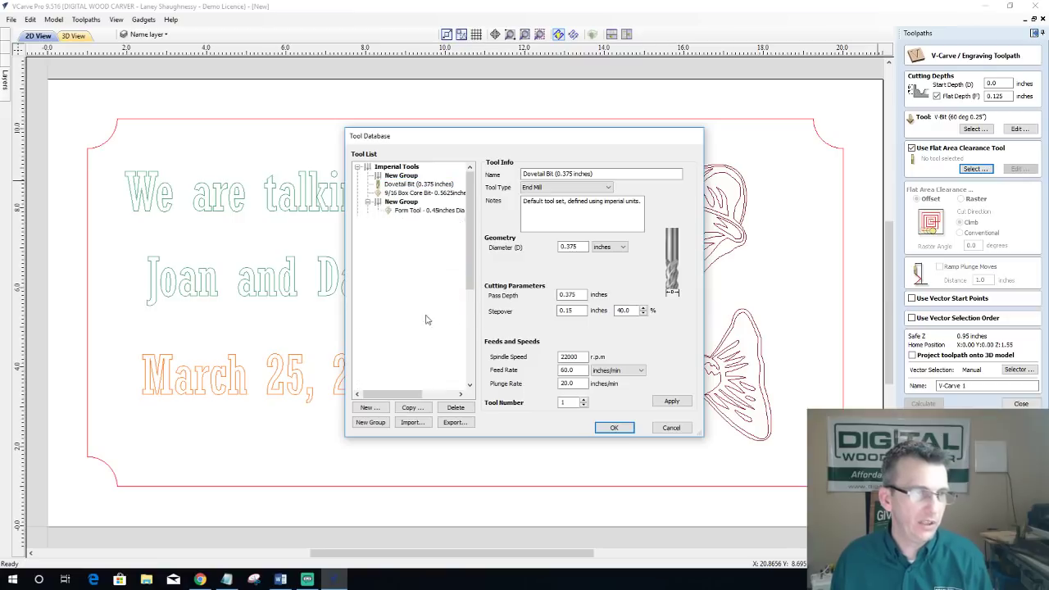
left_click(614, 426)
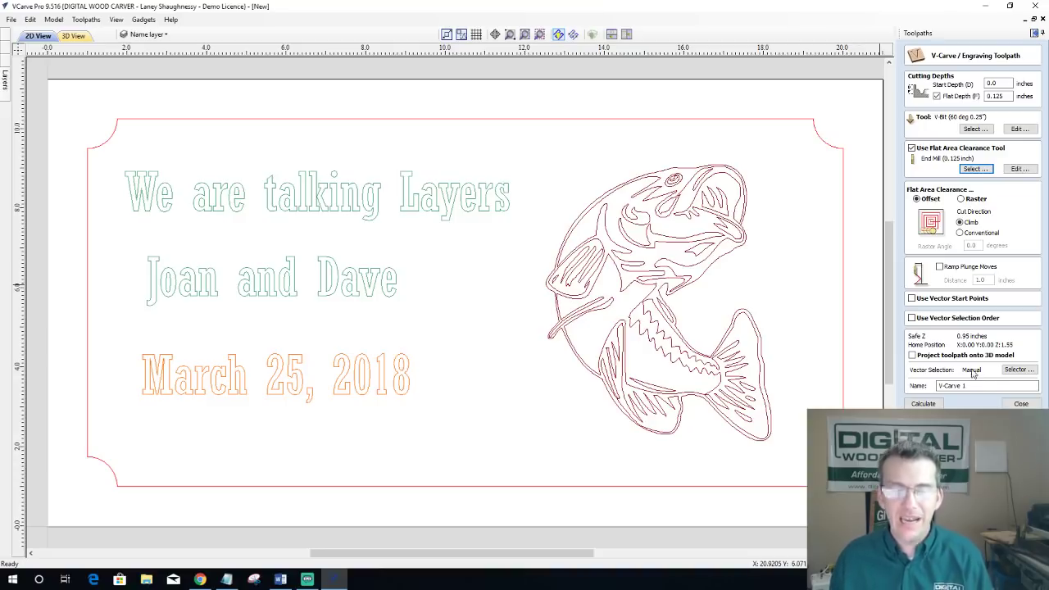
Step: Select only the bass vectors and calculate the V-carve toolpath
left_click(841, 213)
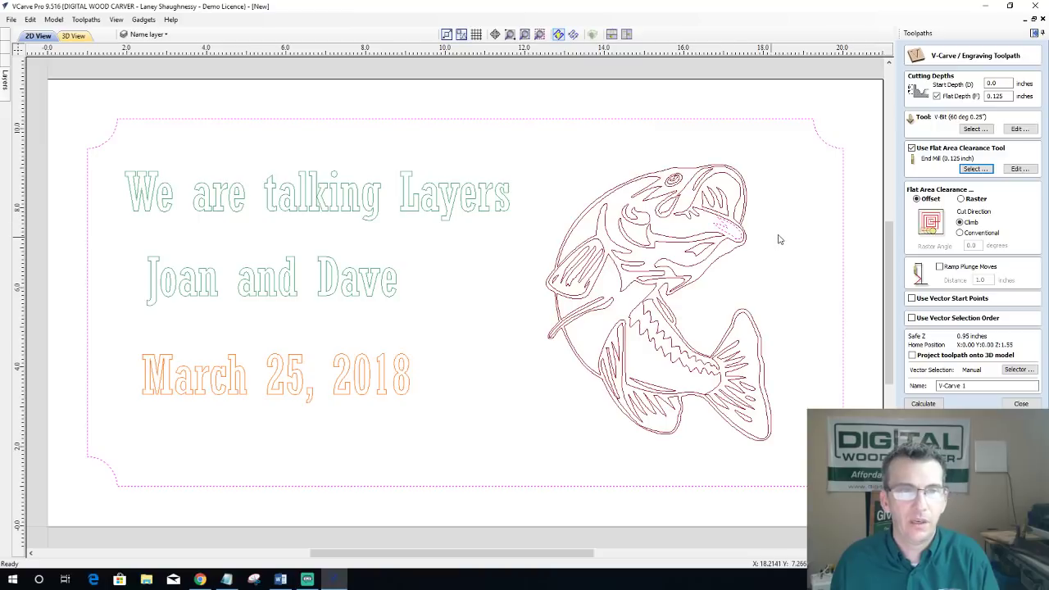
left_click_drag(494, 140, 790, 468)
left_click(844, 344, "ctrl")
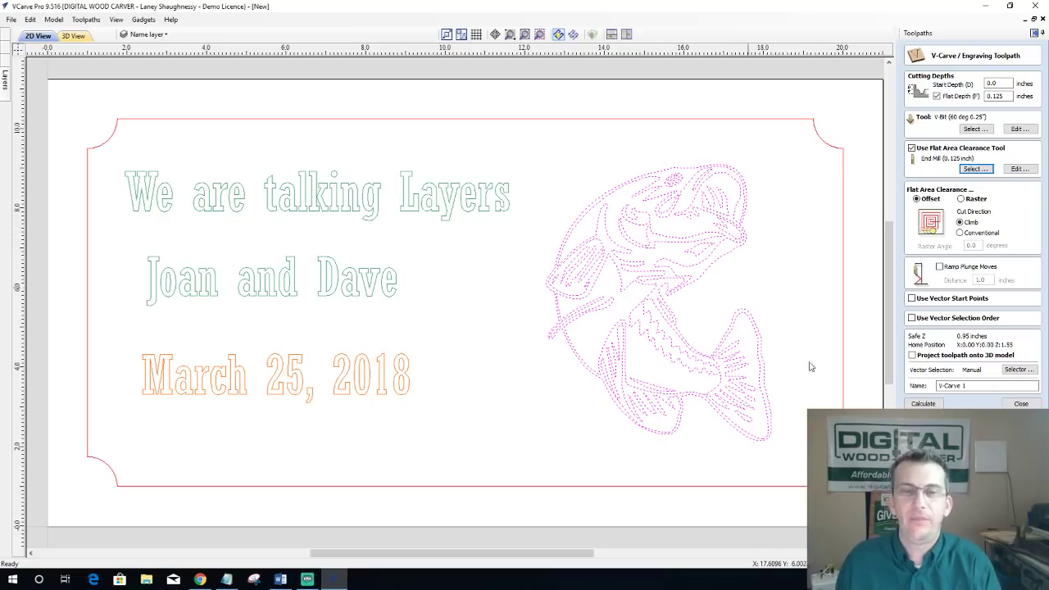
left_click(918, 404)
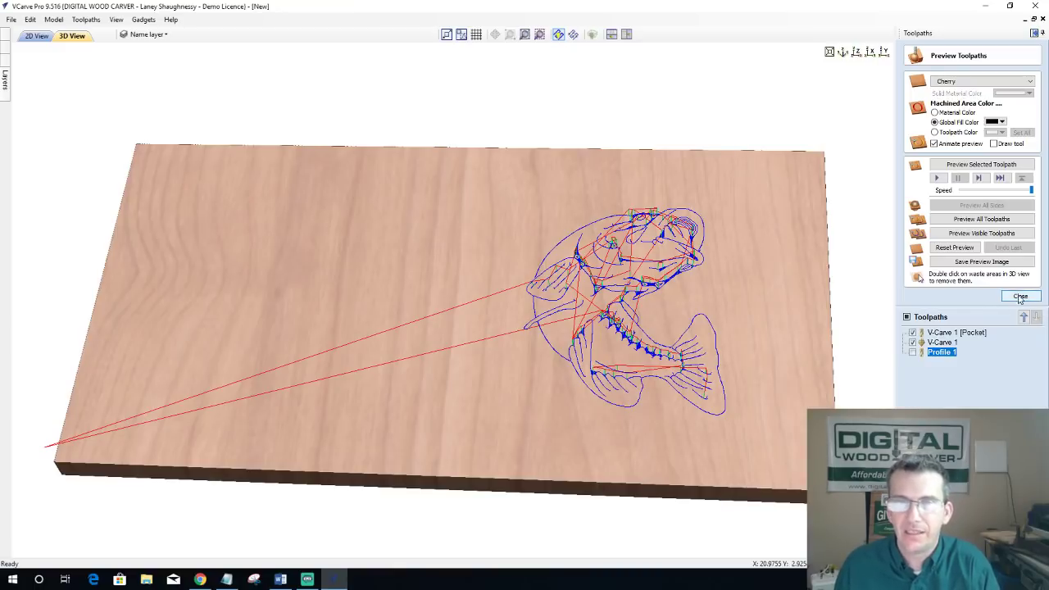
Step: Include open vectors in the pocket toolpath's vector filter
double_click(934, 333)
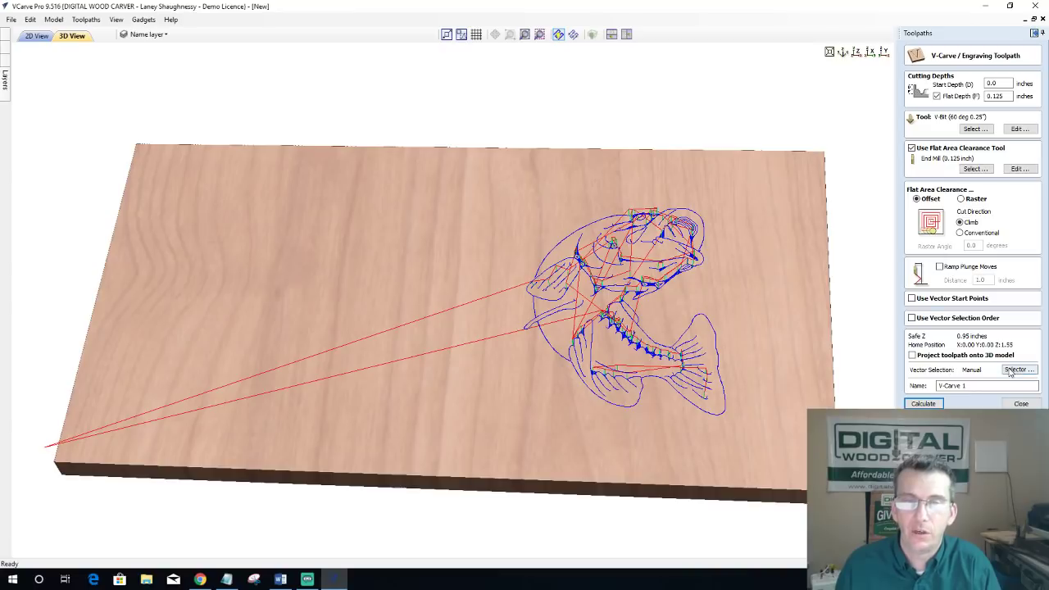
left_click(1018, 370)
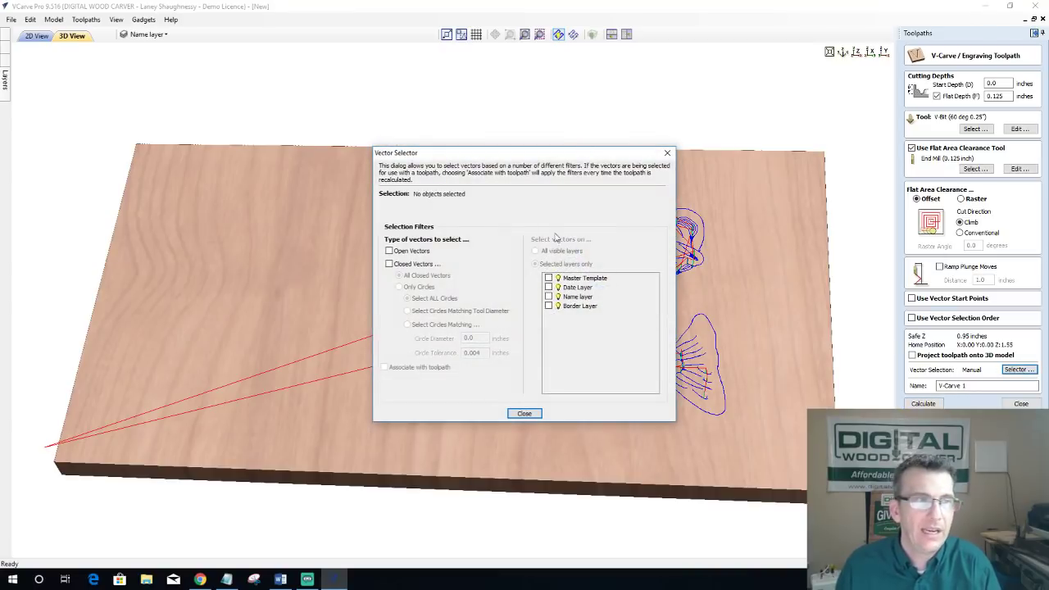
left_click(390, 253)
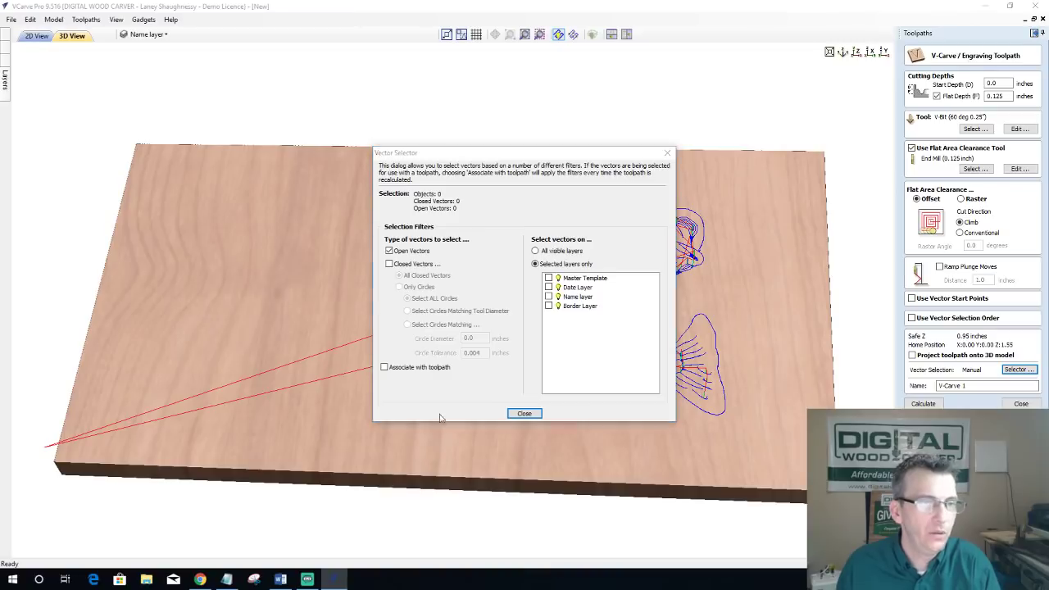
left_click(524, 412)
Step: In 2D view with toolpaths hidden, filter V-Carve 1 (Pocket) for open and closed vectors
left_click(36, 36)
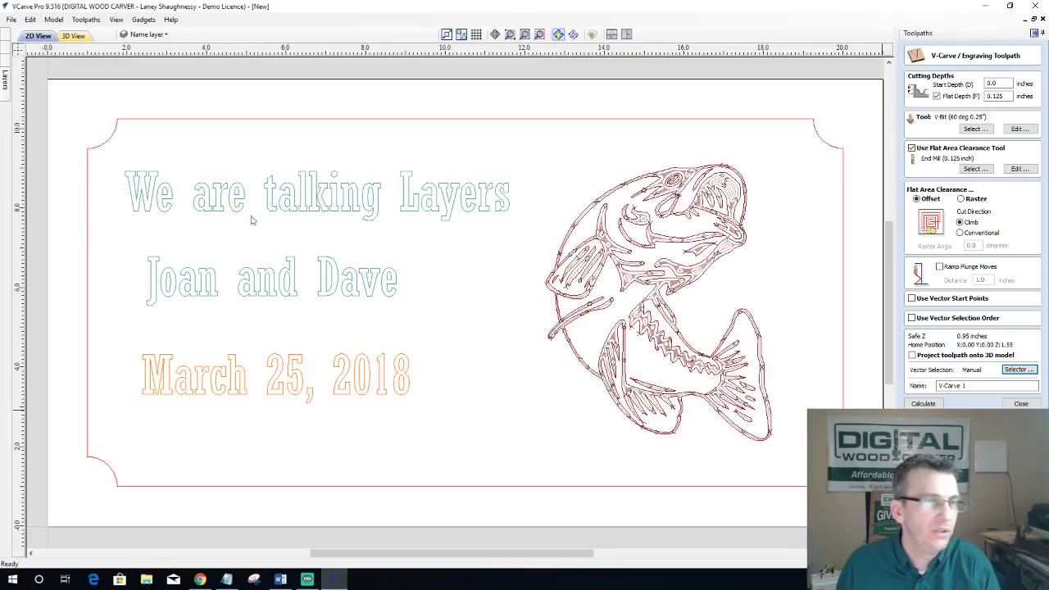
left_click(937, 404)
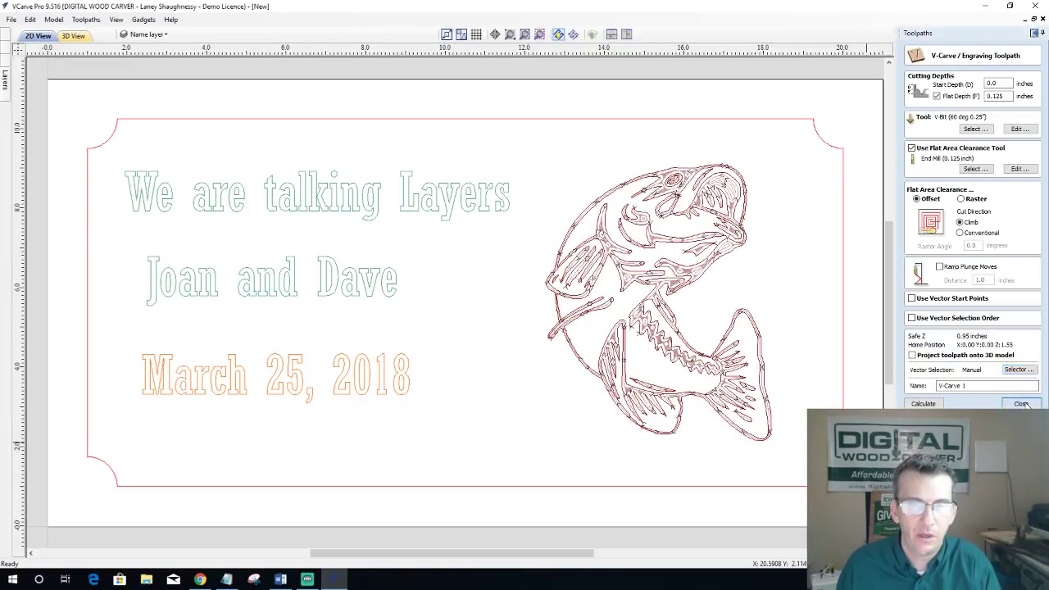
left_click(907, 226)
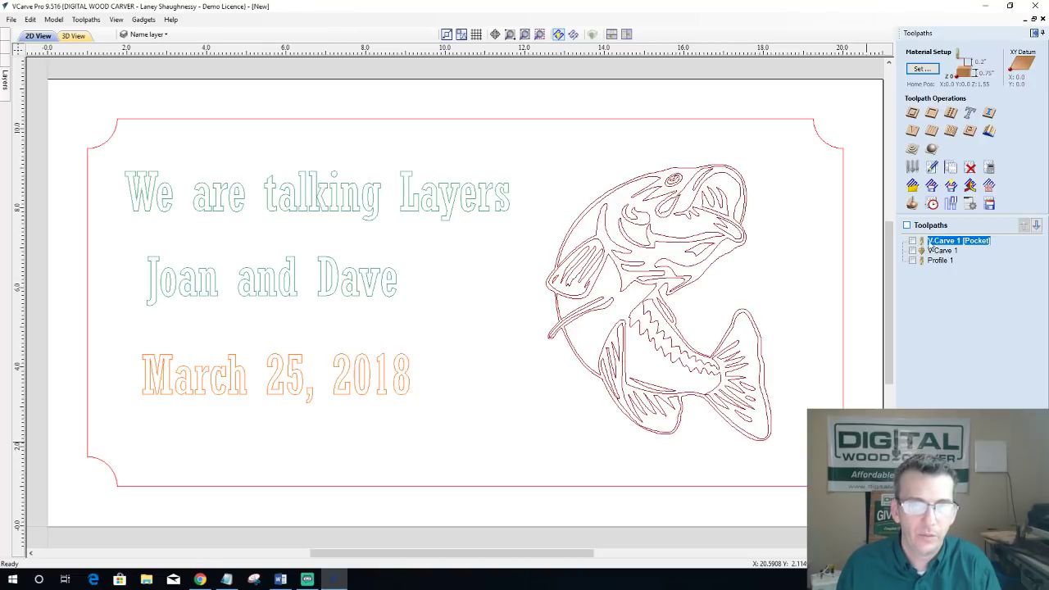
double_click(955, 241)
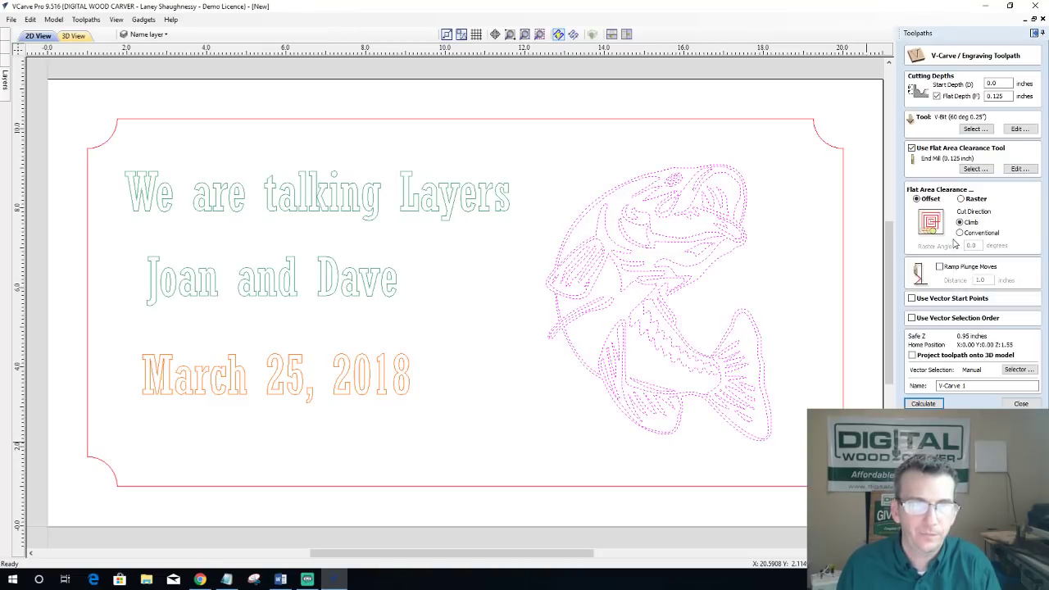
left_click(786, 356)
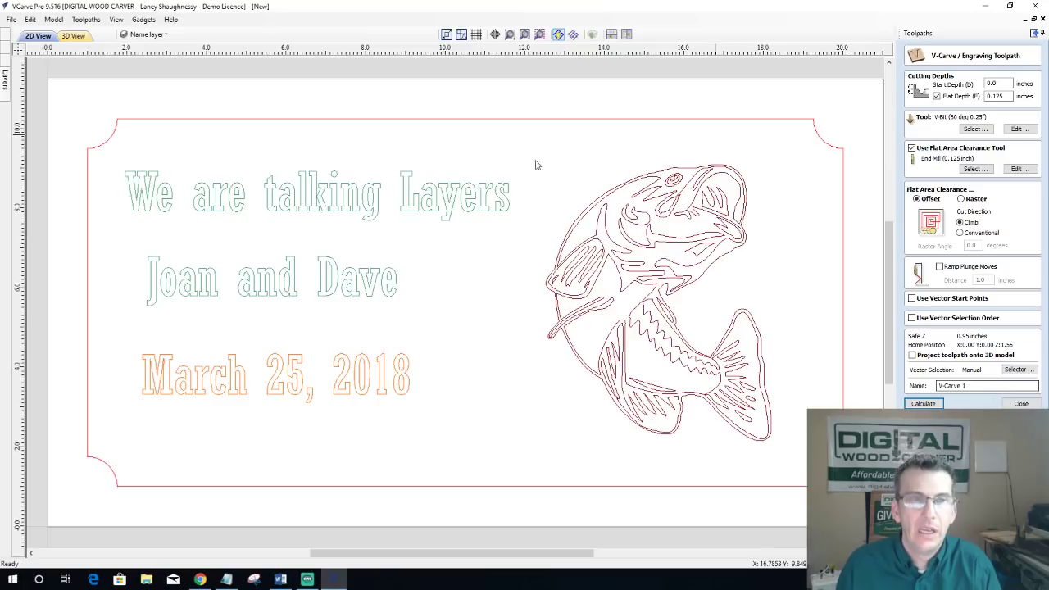
left_click(1018, 369)
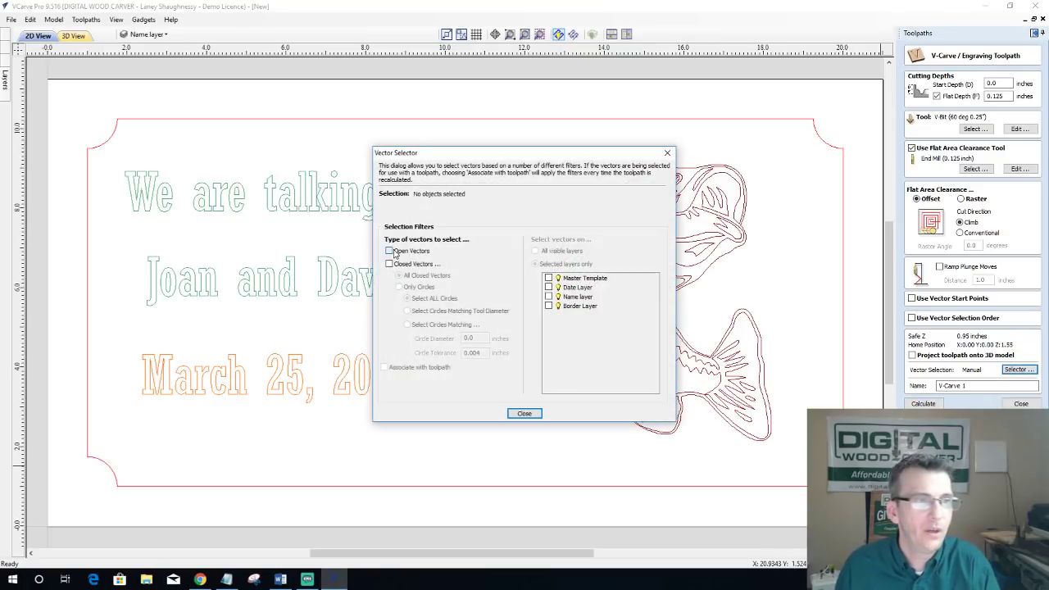
left_click(390, 251)
left_click(390, 264)
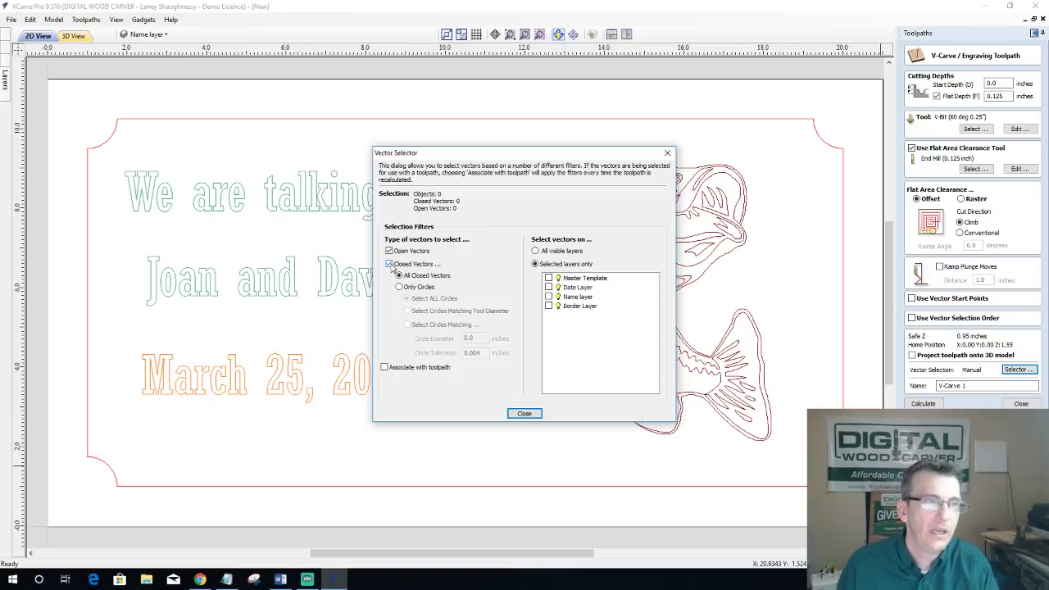
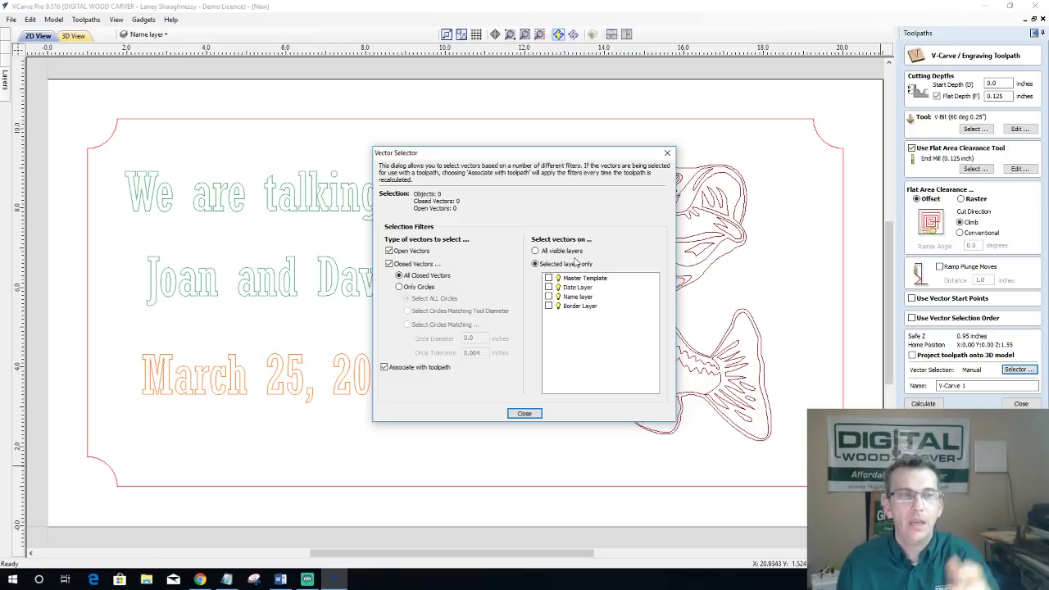
Step: Select the Master Template layer vectors and calculate the V-carve toolpath for the leaping bass
left_click(548, 278)
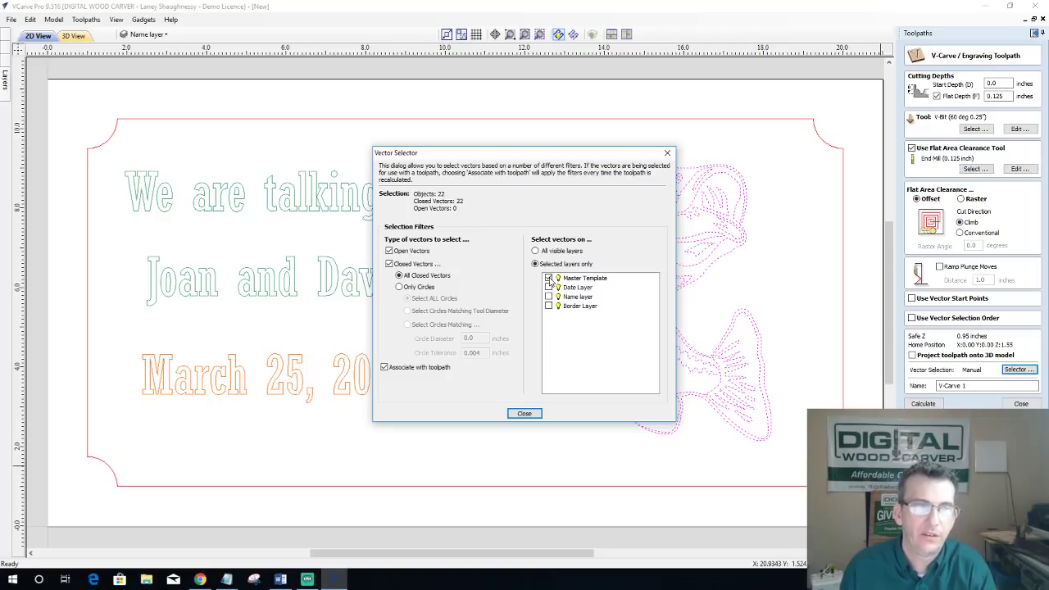
left_click(525, 414)
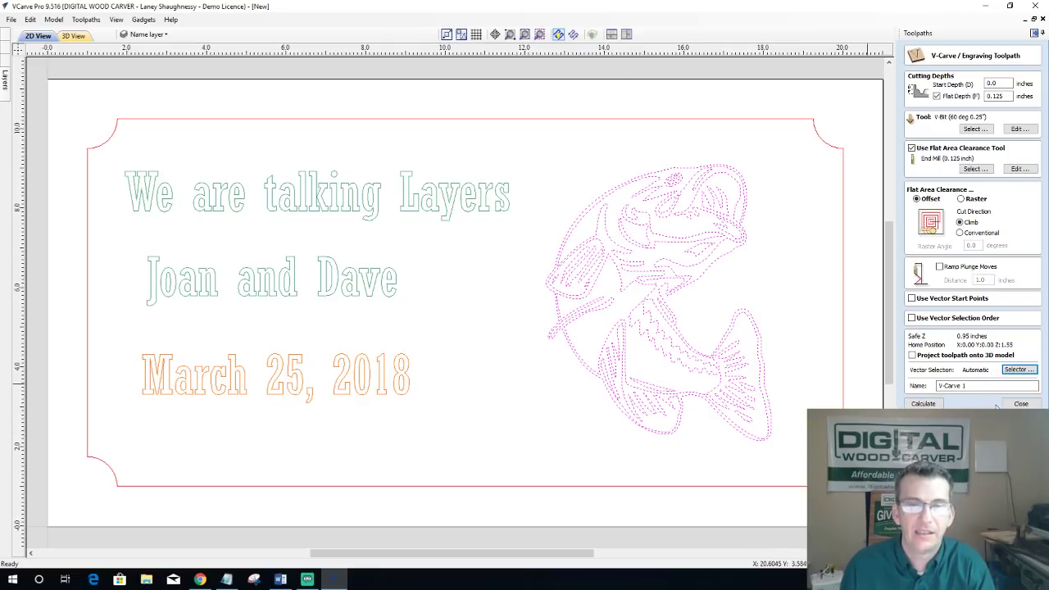
left_click(923, 403)
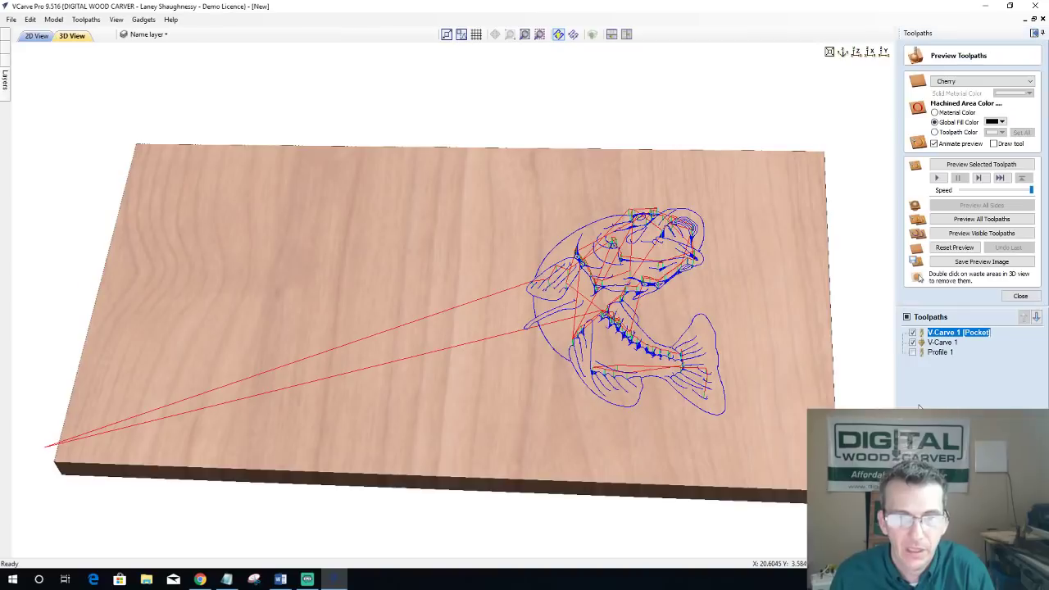
Step: Start a new profile toolpath using the V-Bit (60 deg 0.25") as the cutter
left_click(1020, 296)
left_click(912, 112)
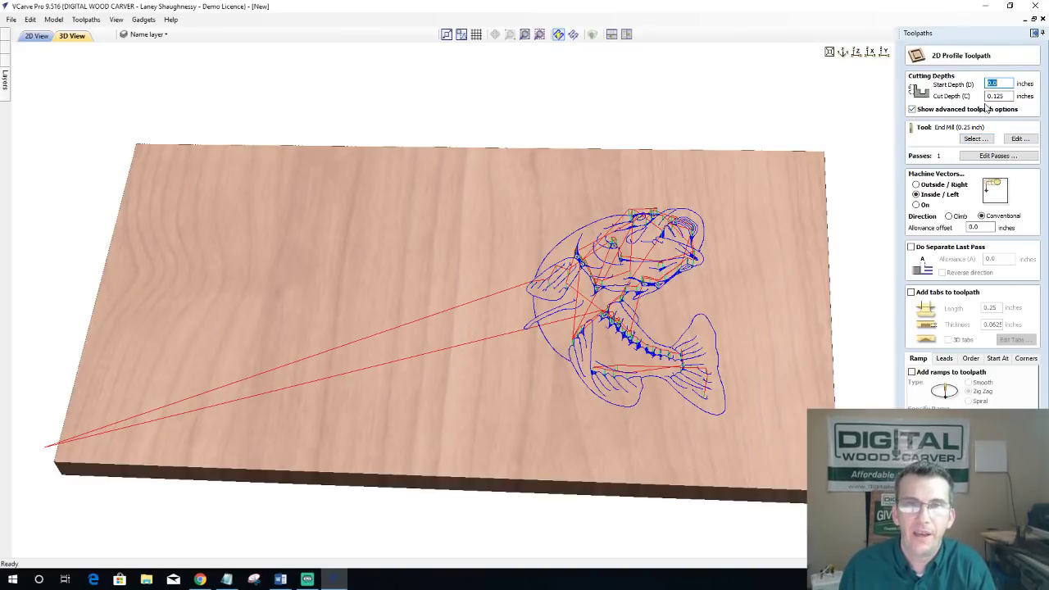
left_click(975, 139)
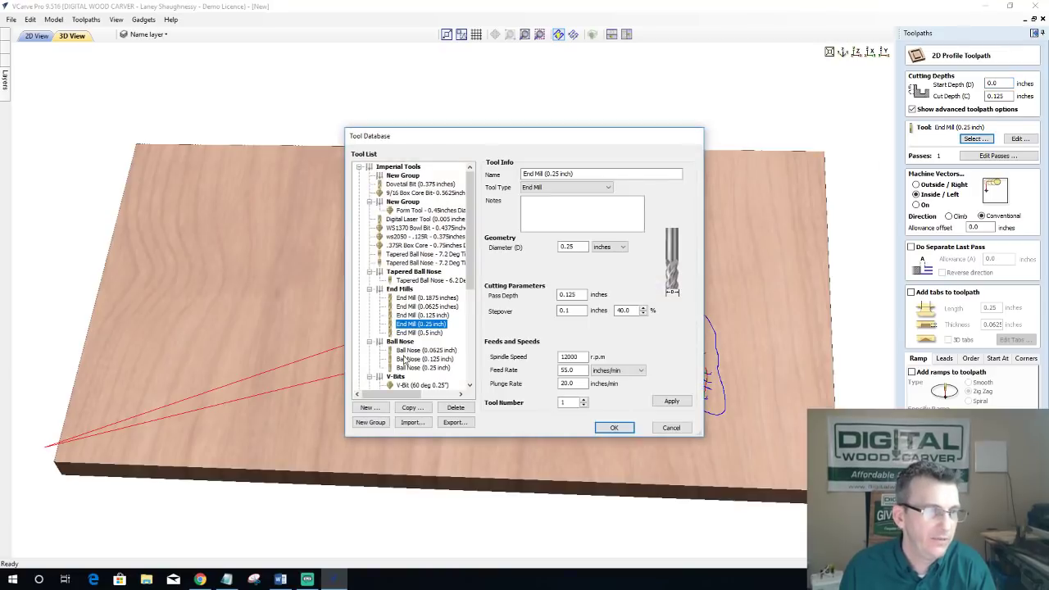
scroll(403, 361, "down", 1)
left_click(422, 359)
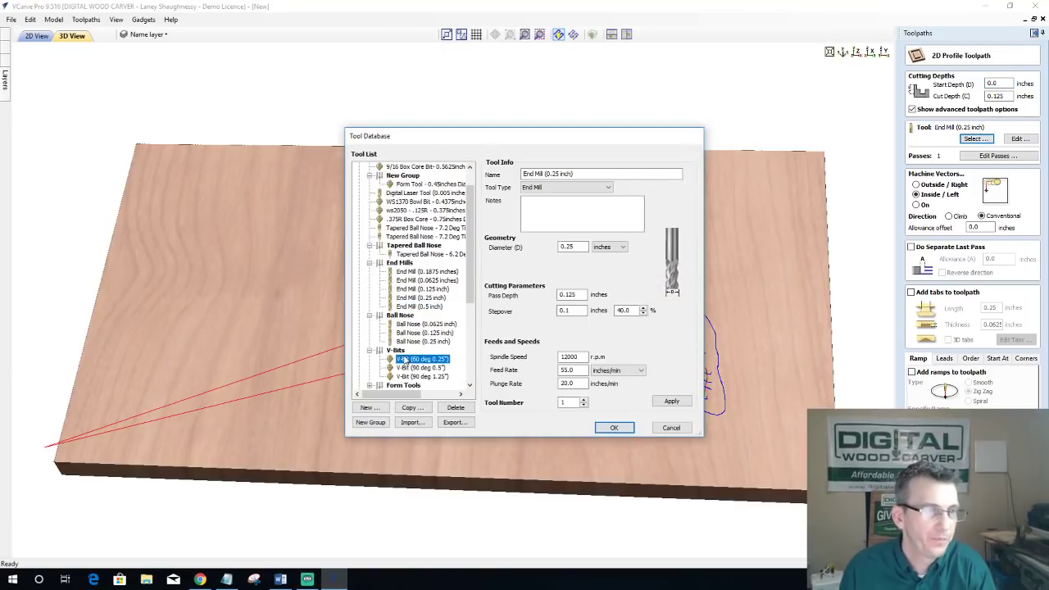
left_click(614, 428)
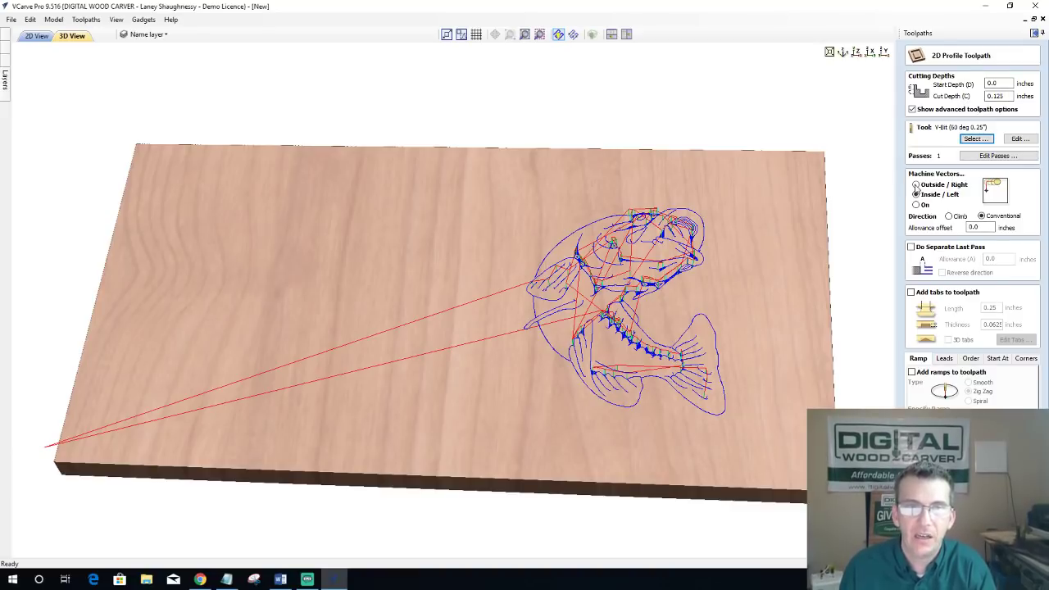
Step: Machine on the vectors, select the Border Layer, and calculate the profile toolpath
left_click(916, 204)
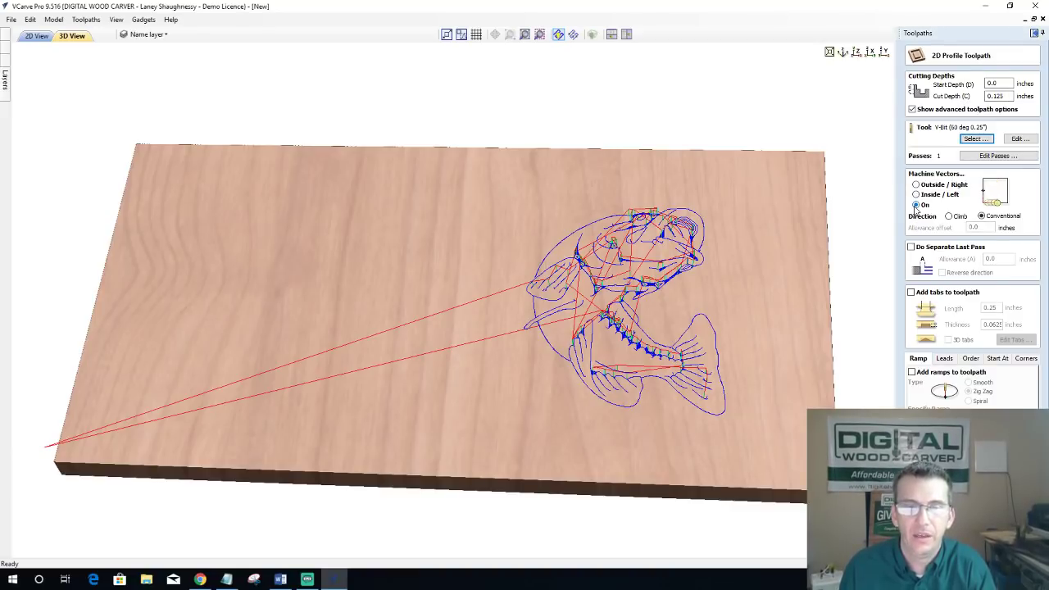
left_click(936, 173)
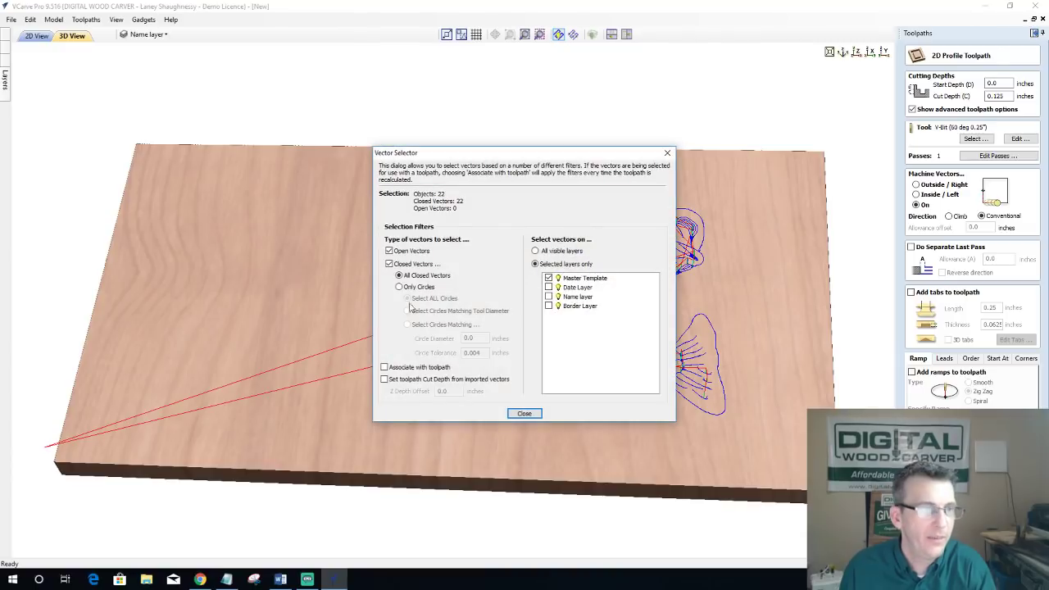
left_click(384, 369)
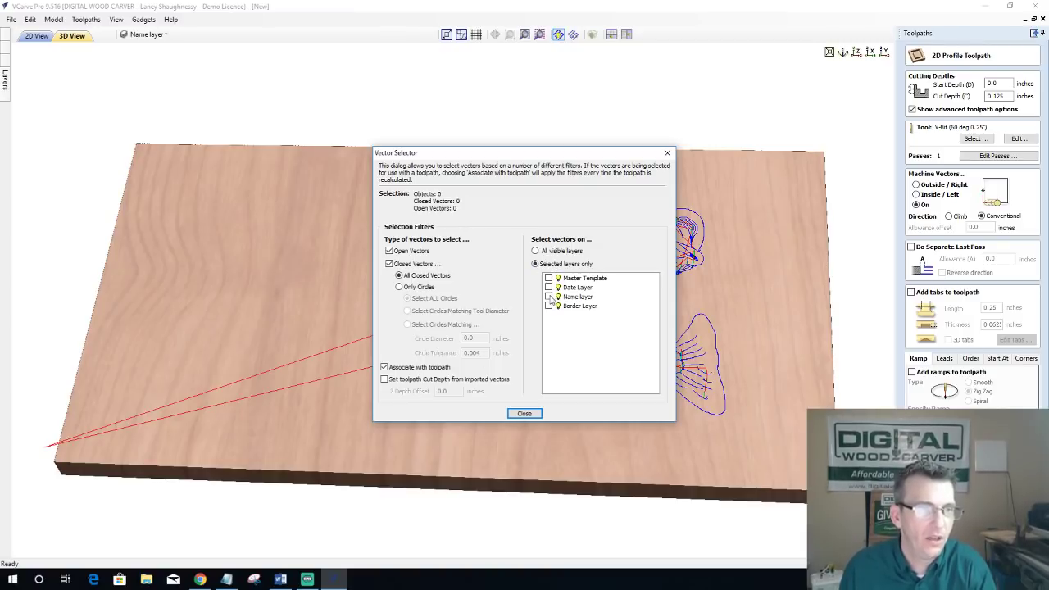
left_click(548, 306)
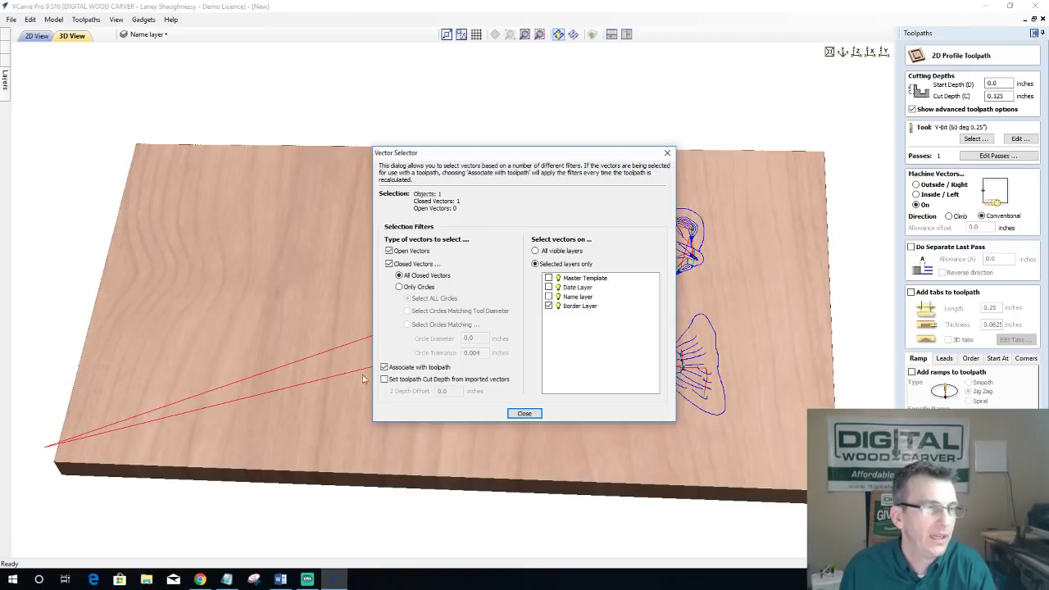
left_click(524, 413)
left_click(36, 36)
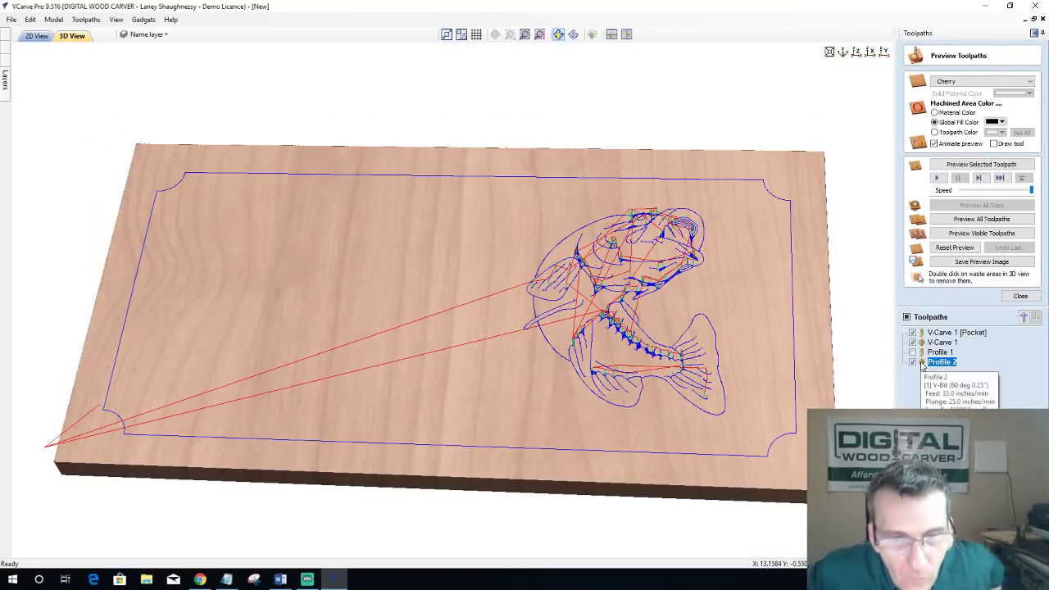
Step: Back in 2D view, start a new V-carve toolpath with Flat Depth turned off
left_click(42, 36)
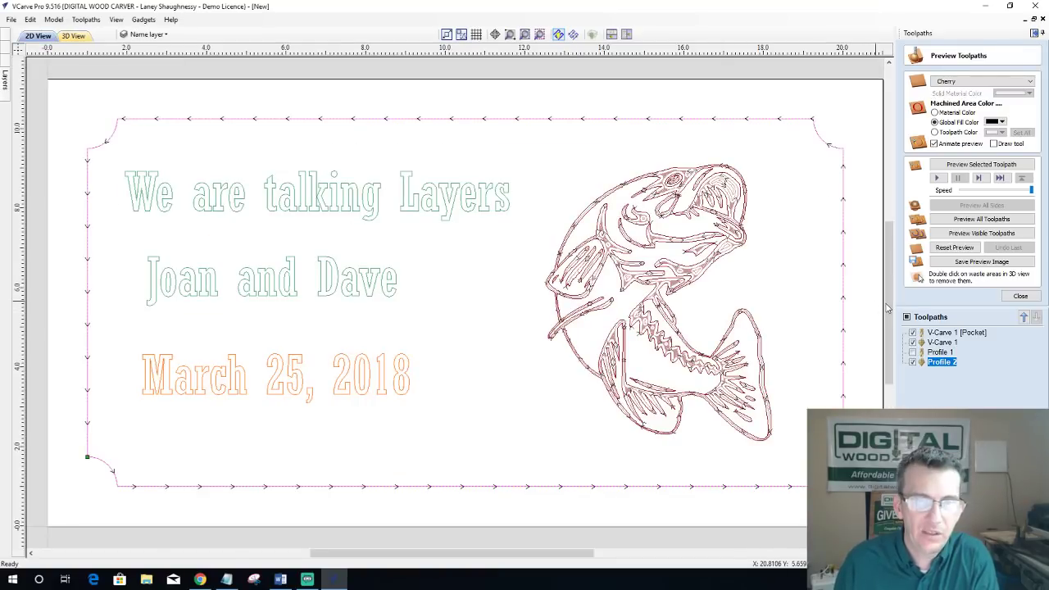
left_click(1018, 296)
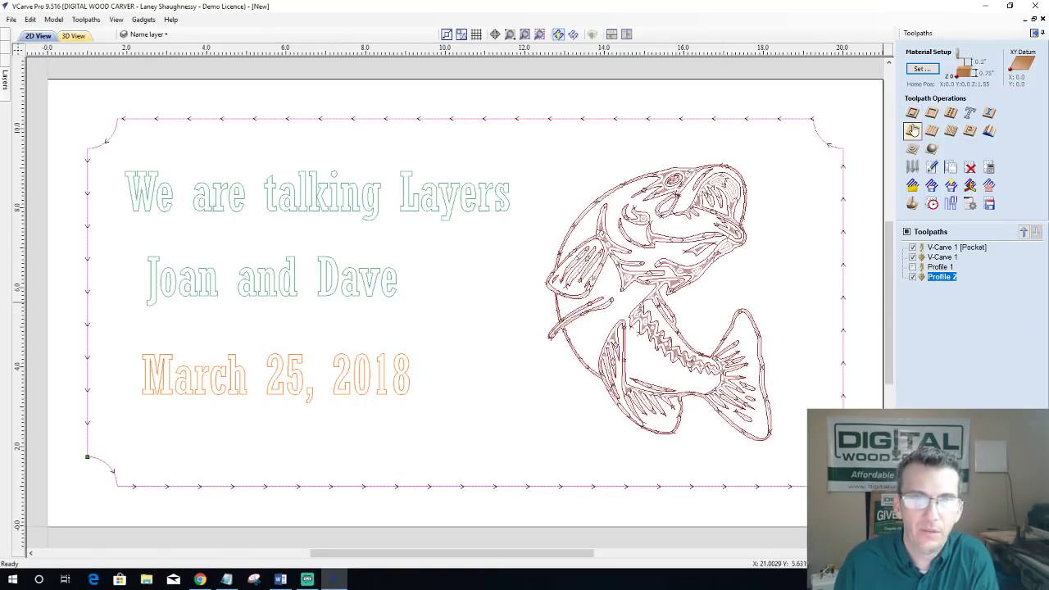
left_click(911, 131)
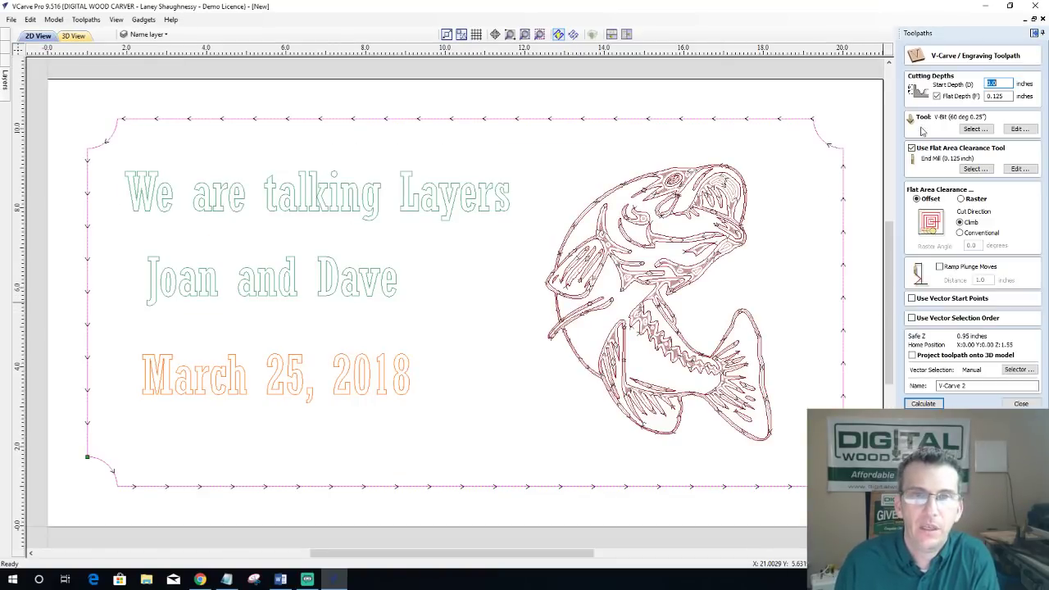
left_click(936, 96)
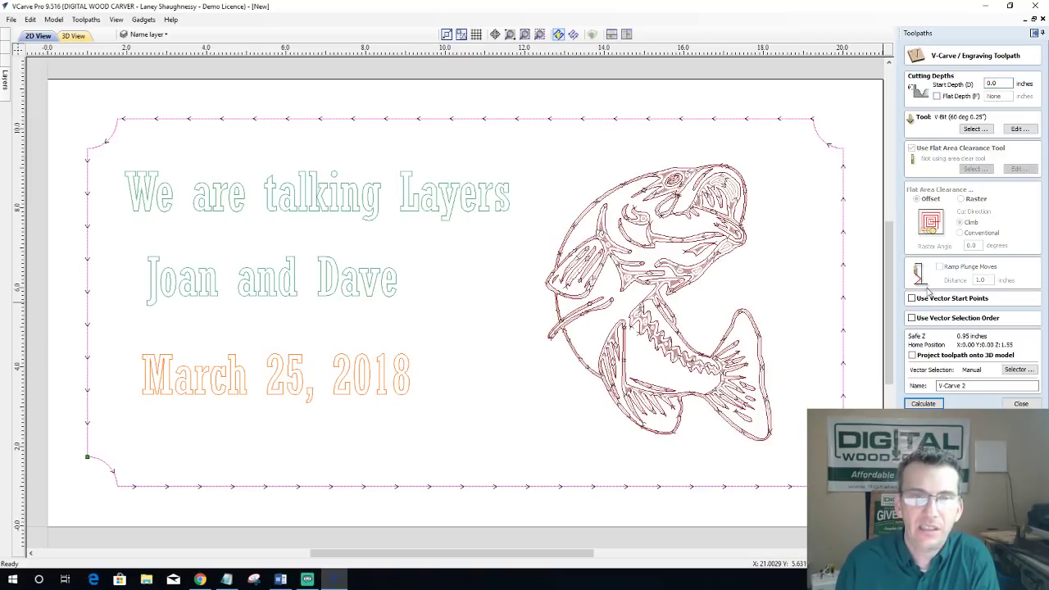
Step: Swap the Border Layer for the Date and Name layers, then calculate the V-carve toolpath
left_click(1019, 370)
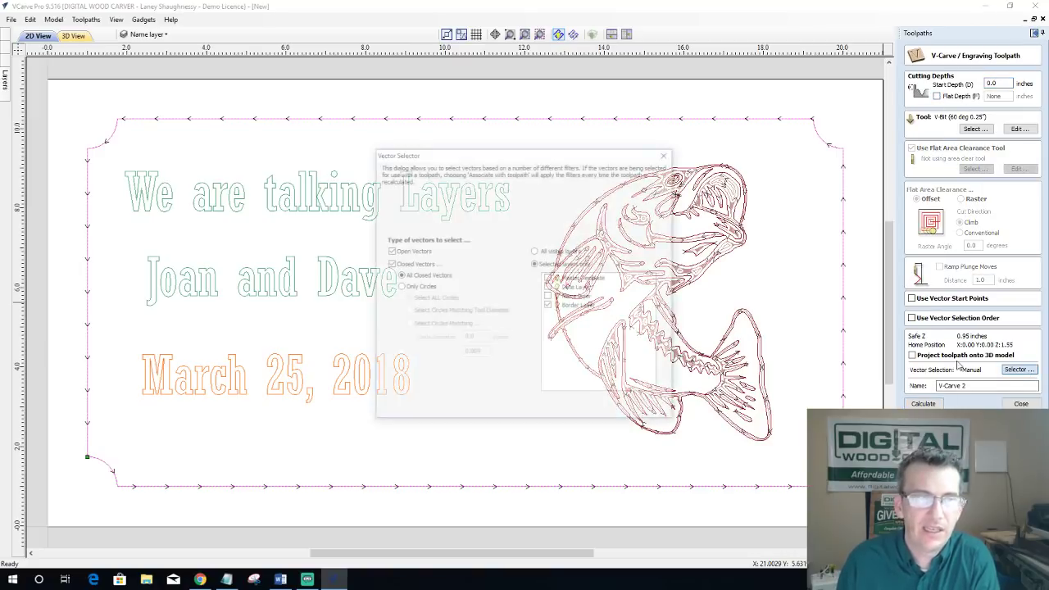
left_click(548, 306)
left_click(548, 288)
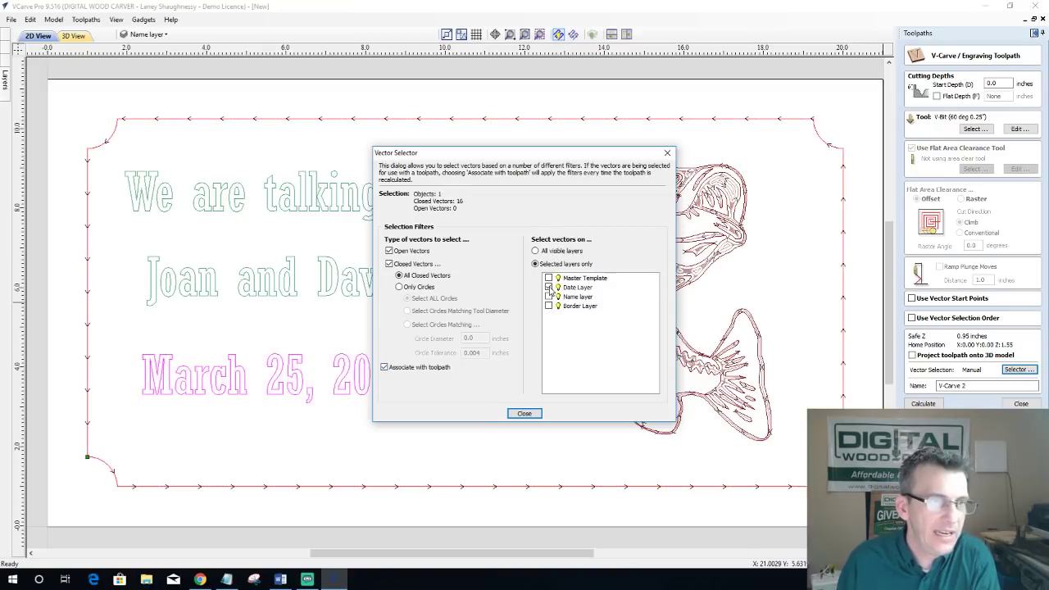
left_click(524, 413)
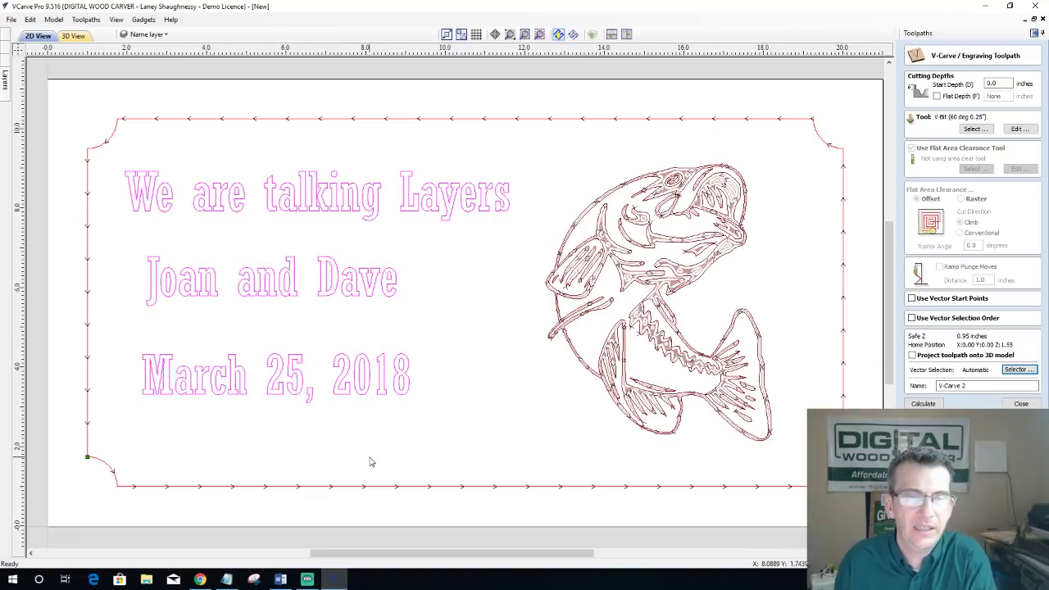
left_click(922, 403)
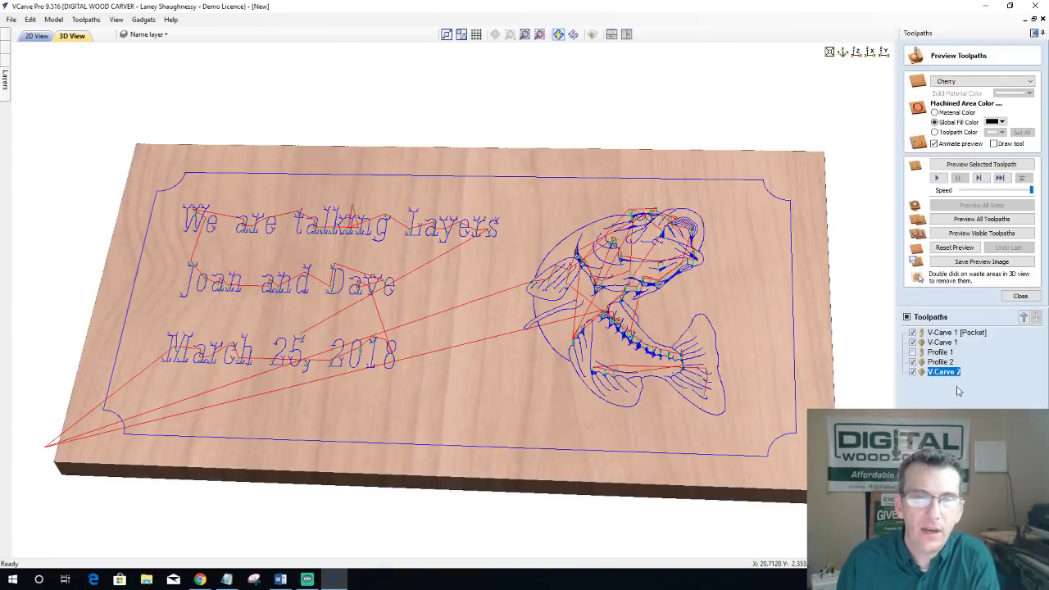
Step: Delete the Profile 1 toolpath and preview all toolpaths carved together on the board
left_click(1019, 296)
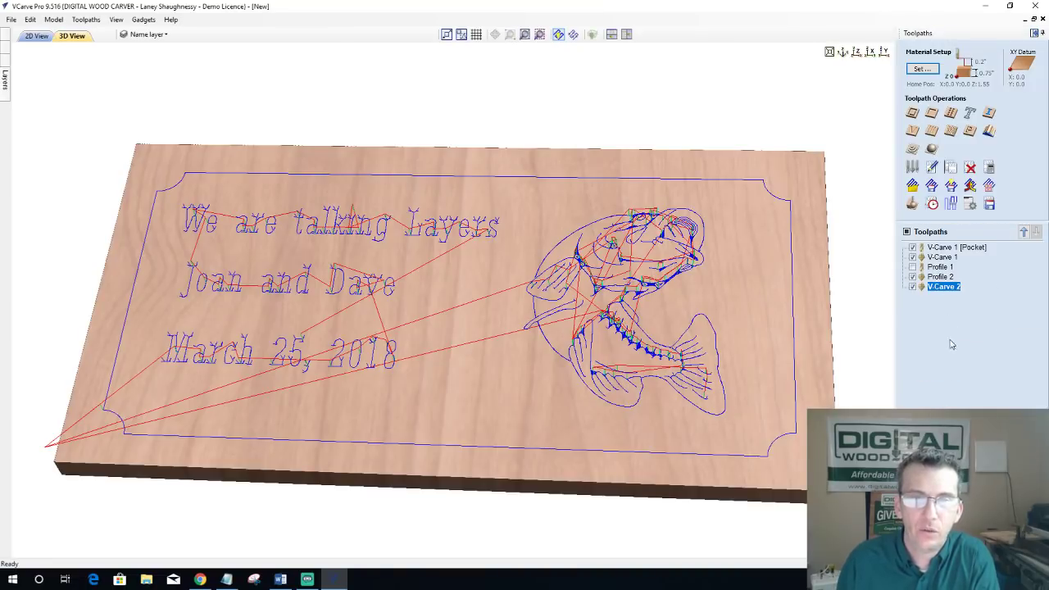
right_click(939, 269)
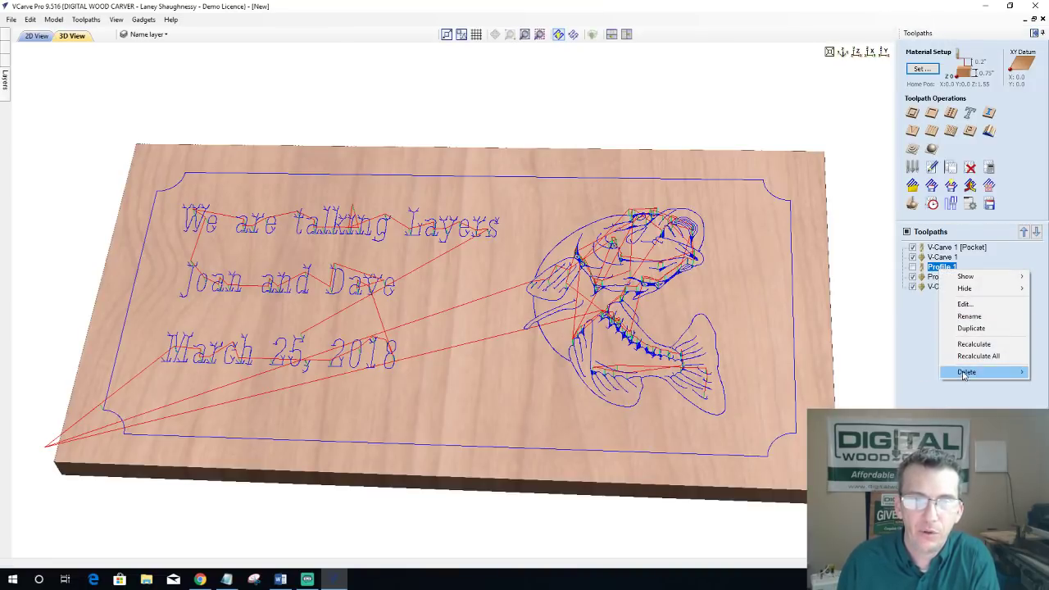
mouse_move(965, 373)
left_click(919, 376)
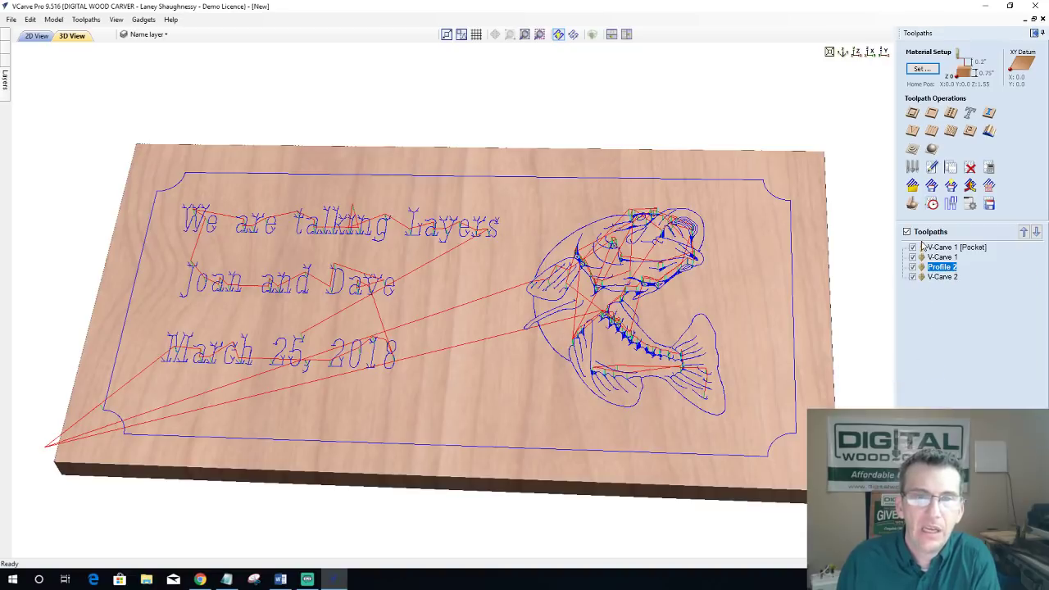
left_click(912, 204)
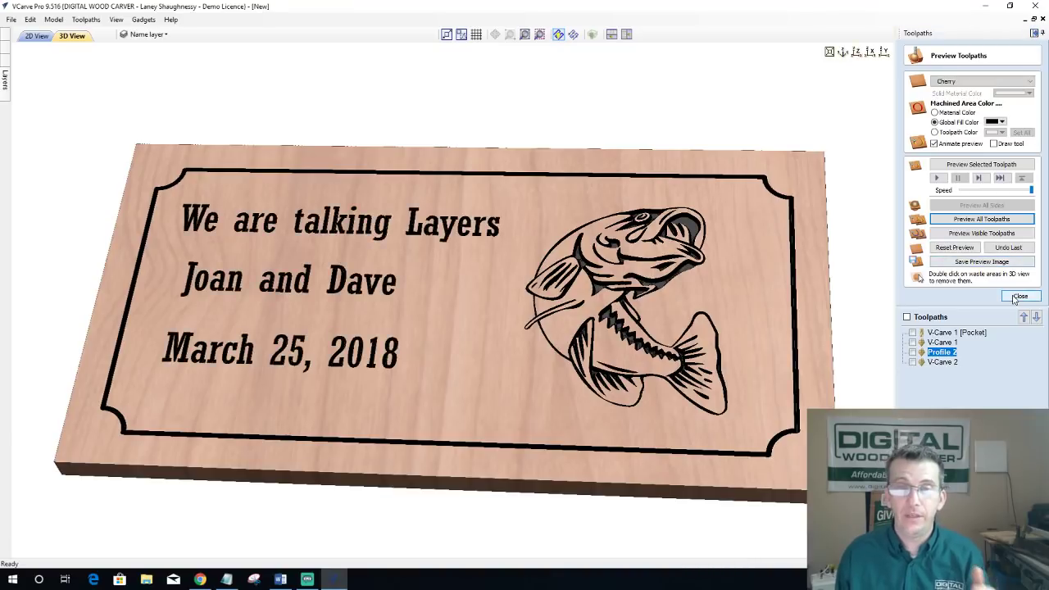
left_click(1018, 297)
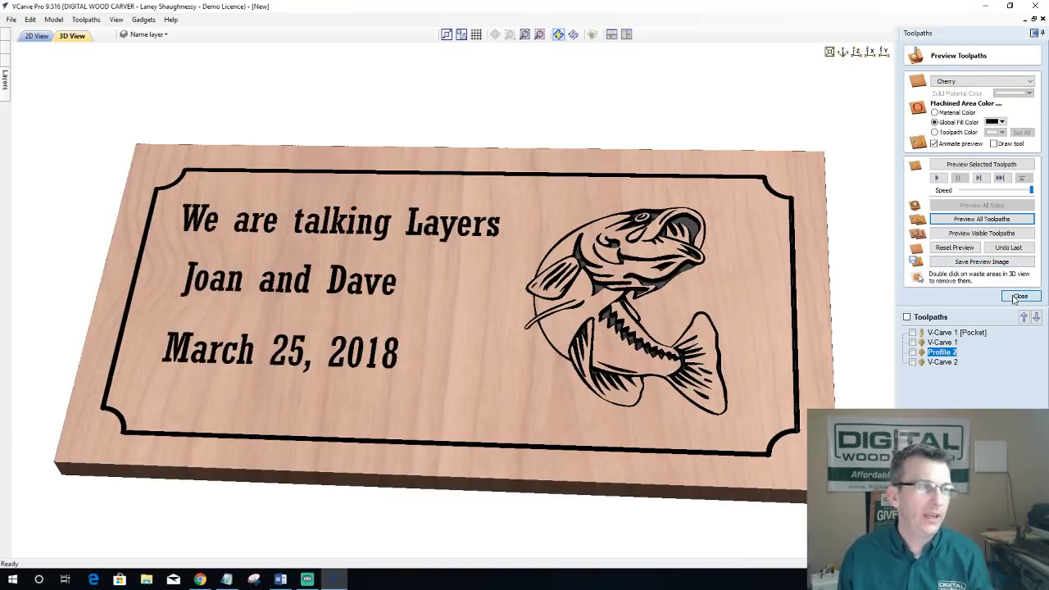
Step: Edit the existing name text on the sign and retype it with the new couple's names
left_click(36, 35)
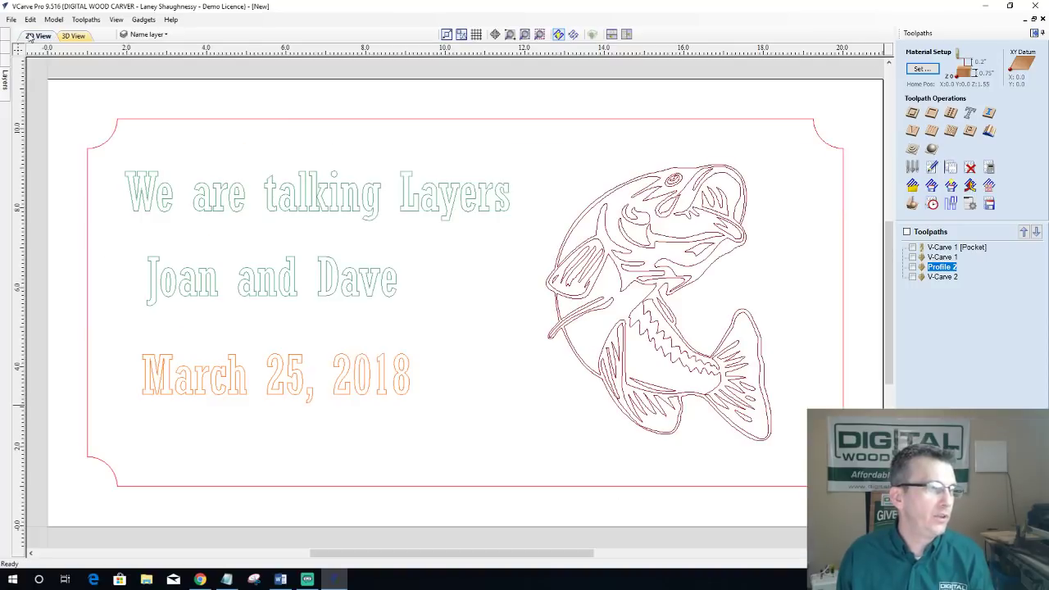
left_click(352, 285)
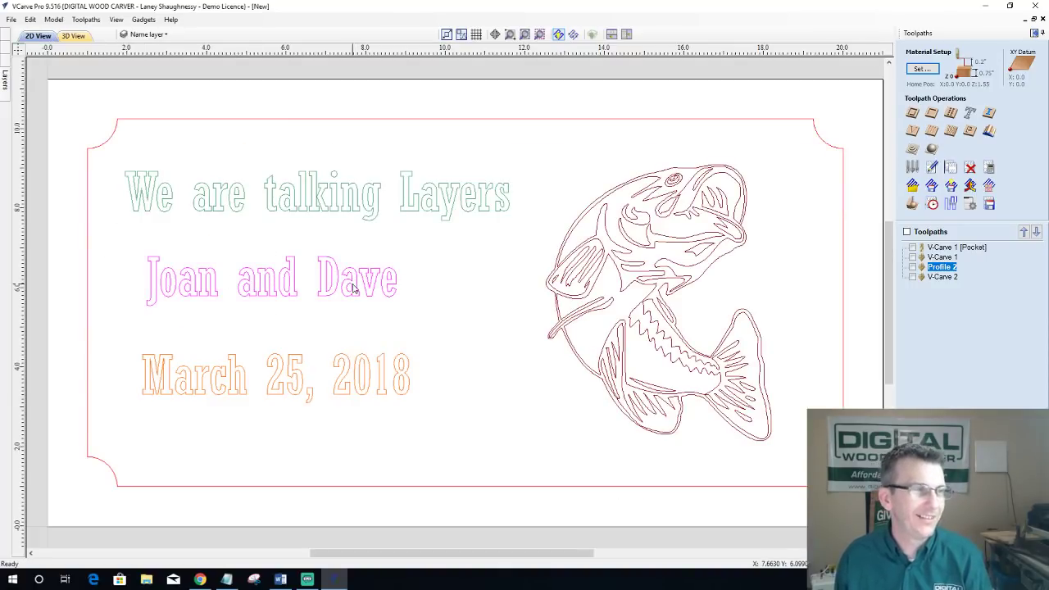
mouse_move(4, 33)
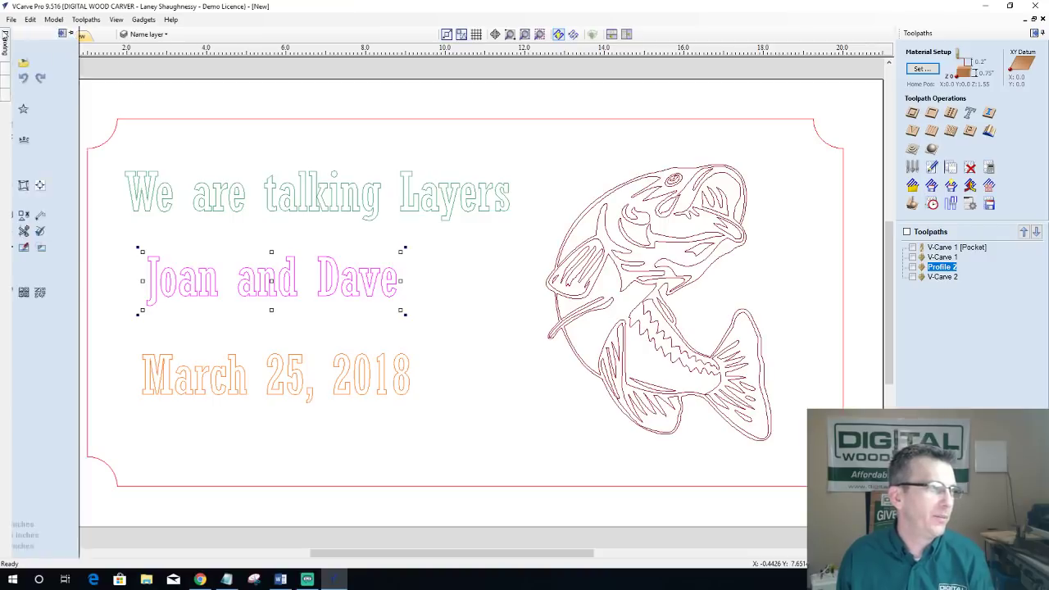
left_click(26, 140)
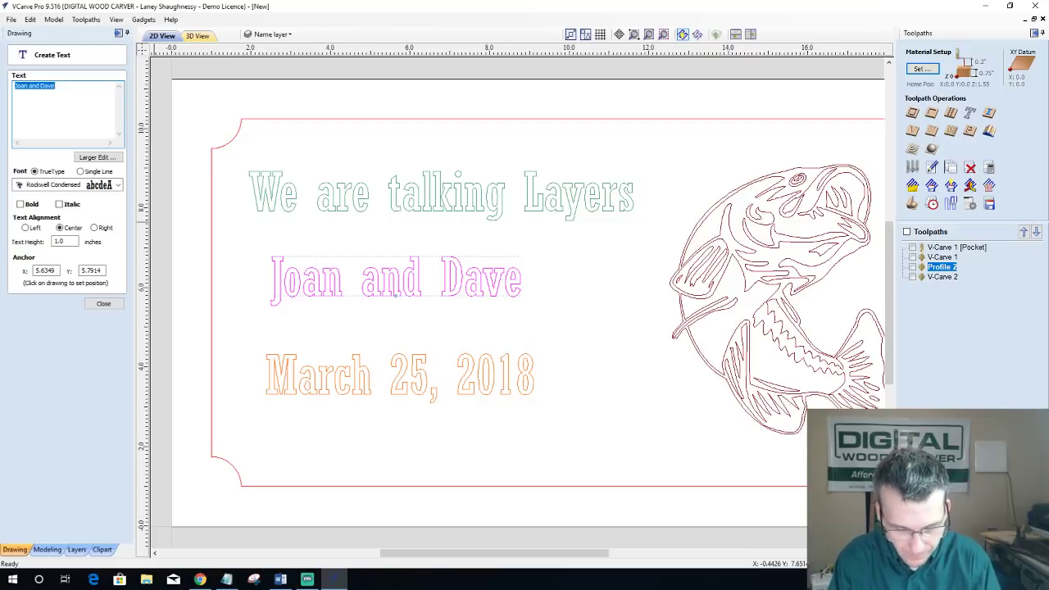
type("Barbar")
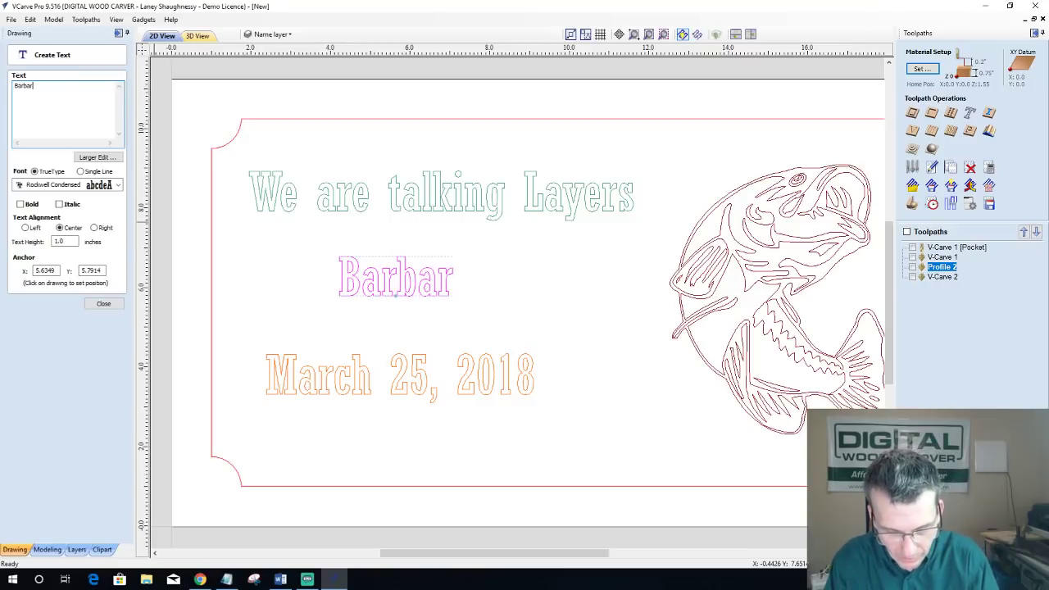
type("a &")
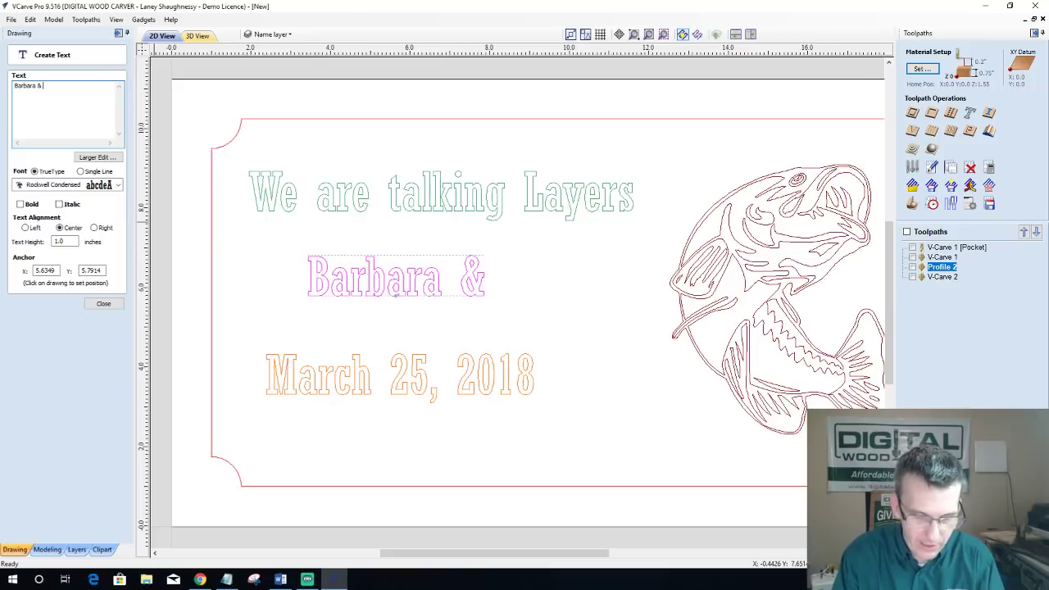
type(" Steven")
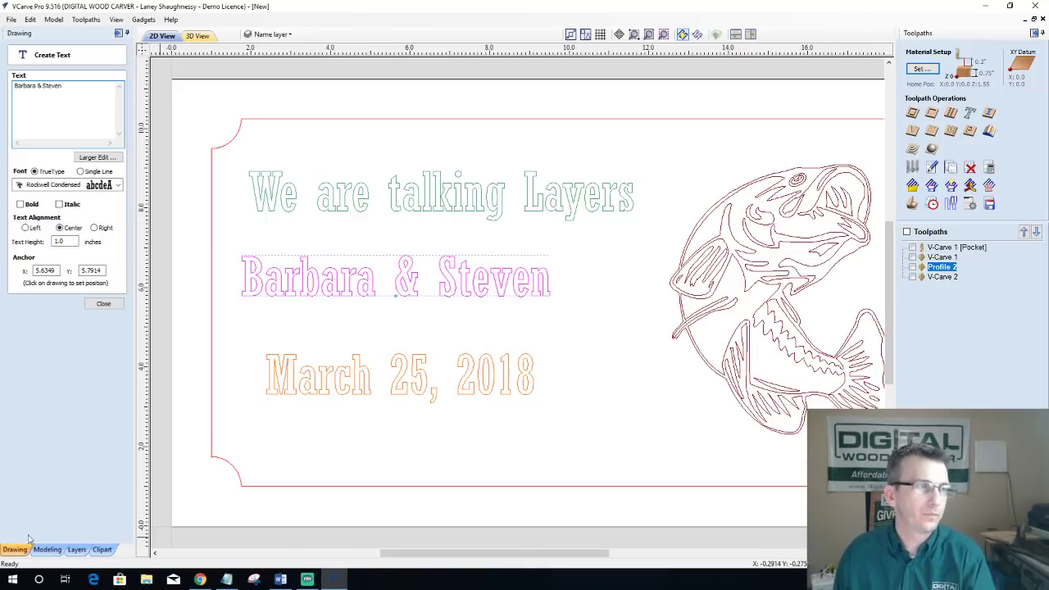
left_click(103, 304)
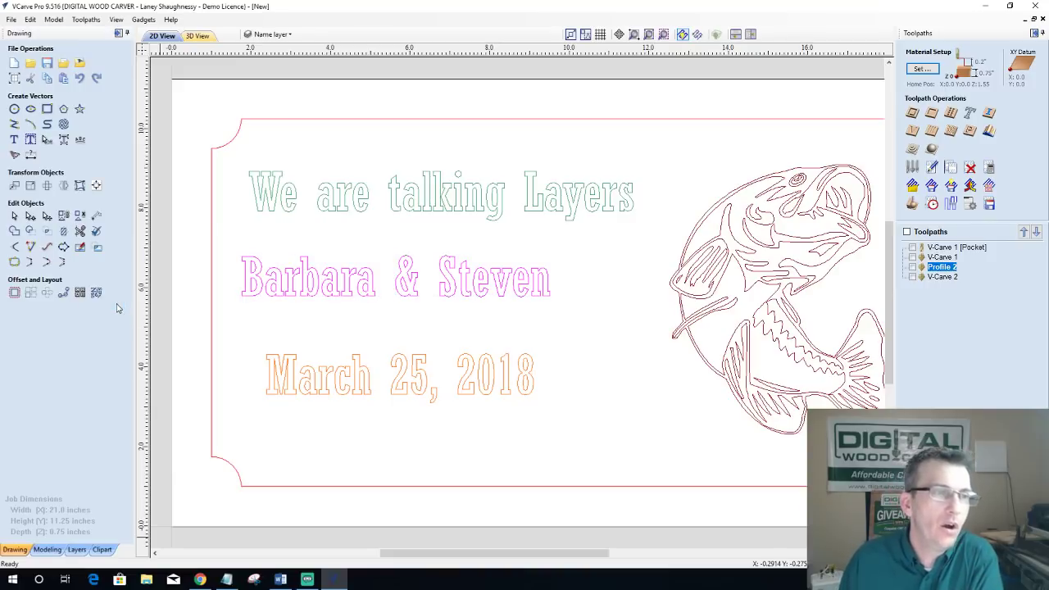
Step: Recalculate all toolpaths, then reset the 3D preview and simulate all toolpaths on the board
left_click(990, 168)
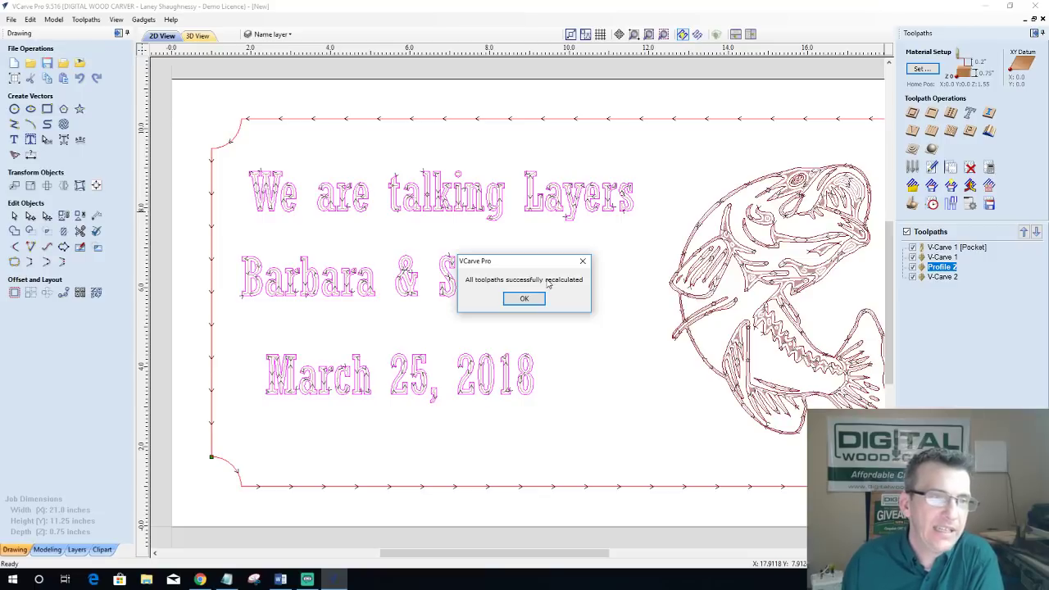
left_click(525, 300)
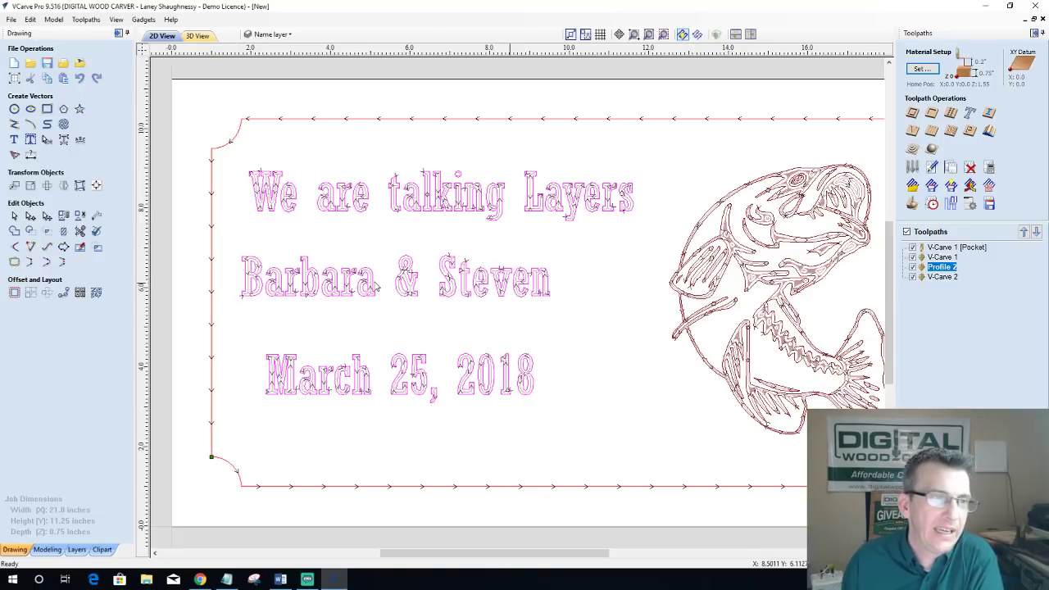
left_click(192, 38)
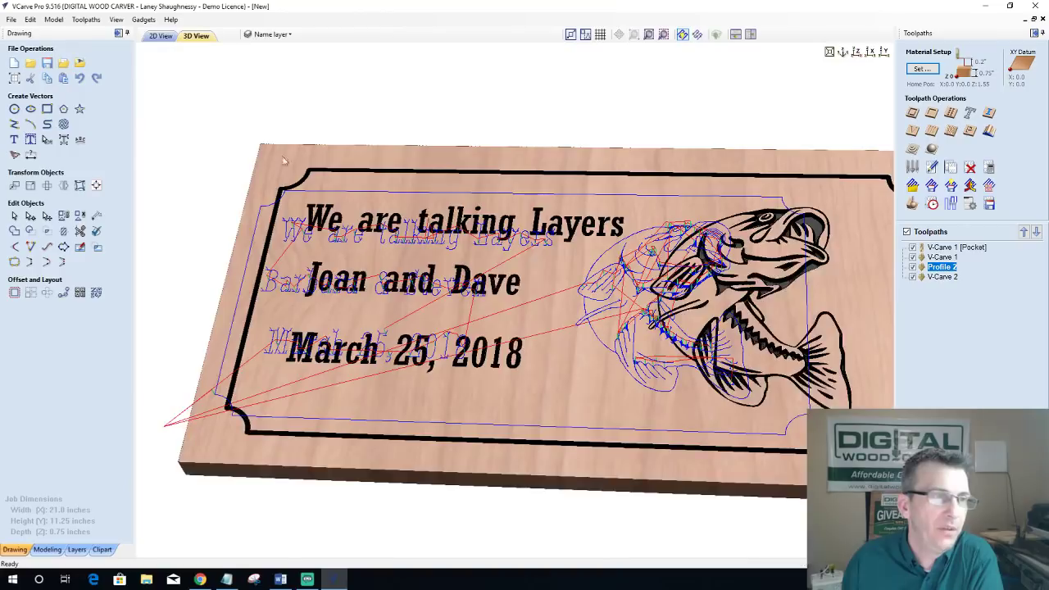
left_click(920, 207)
left_click(940, 250)
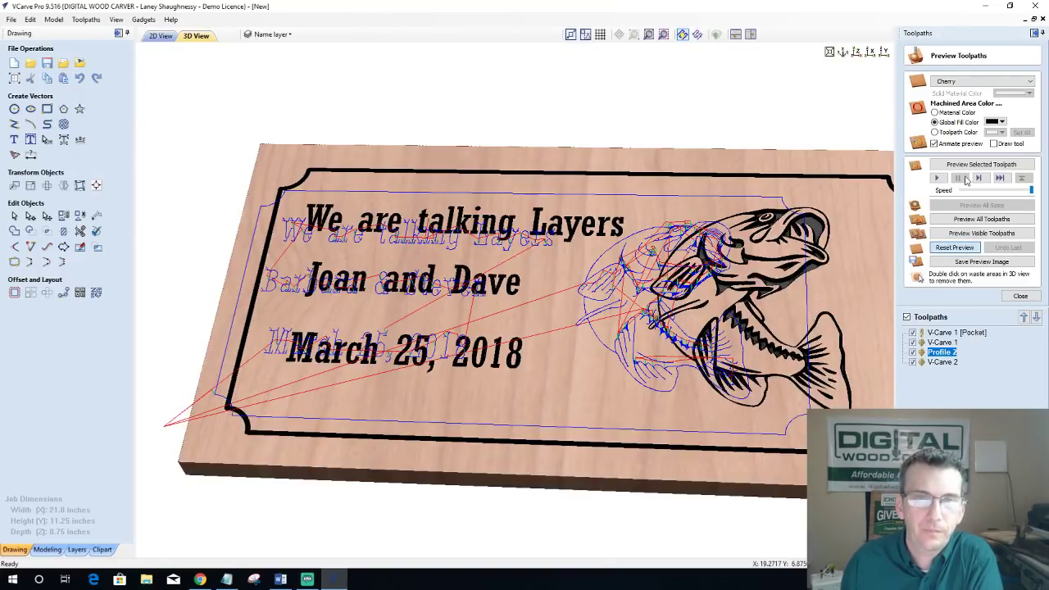
left_click(962, 219)
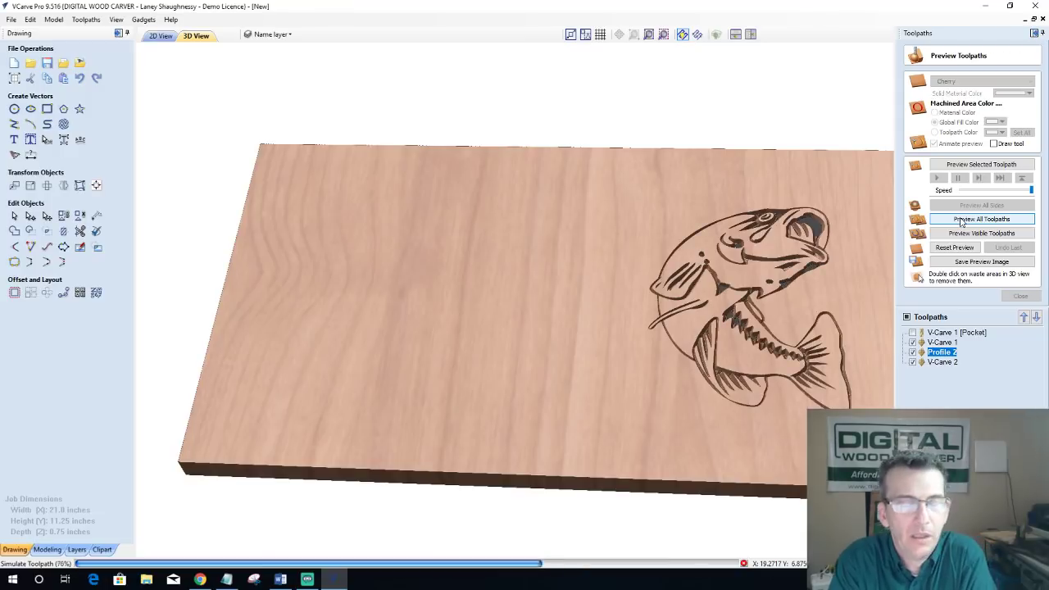
Step: Run the full carving simulation to completion, then return to the zoomed-out 2D view
left_click(961, 221)
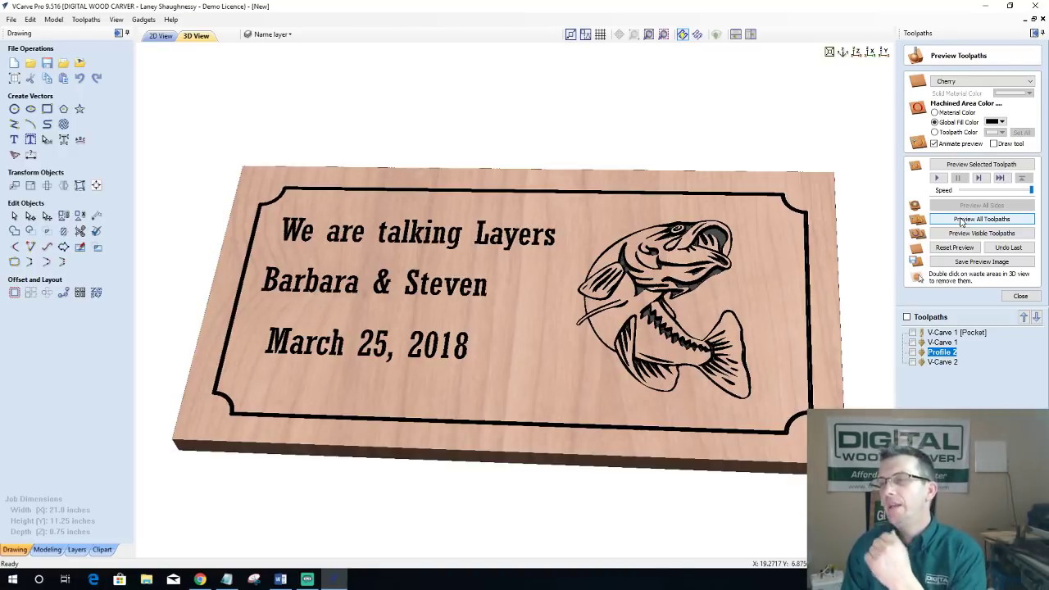
left_click(960, 220)
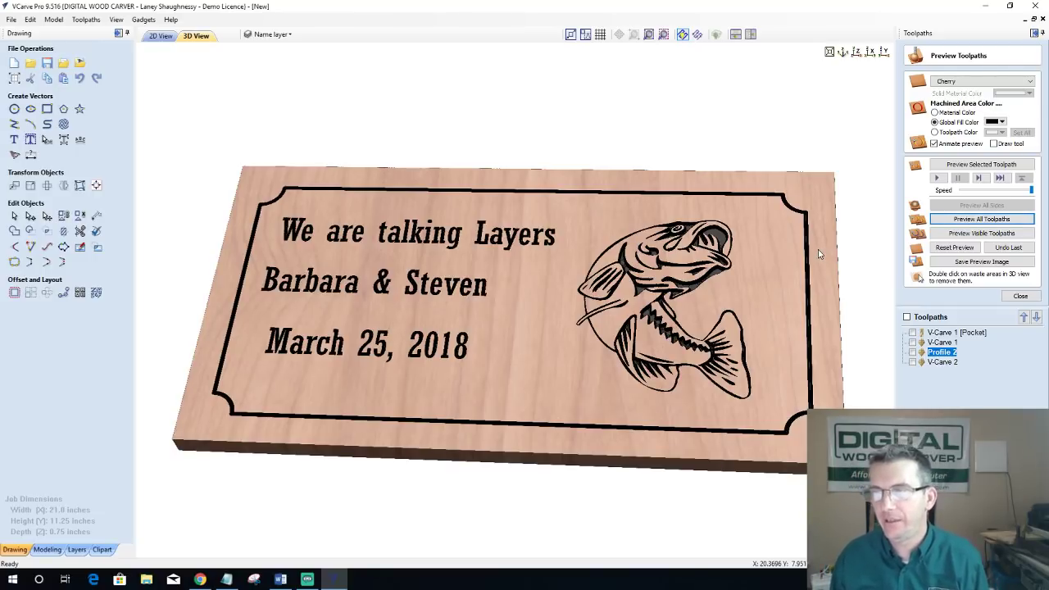
left_click(159, 36)
scroll(325, 206, "down", 2)
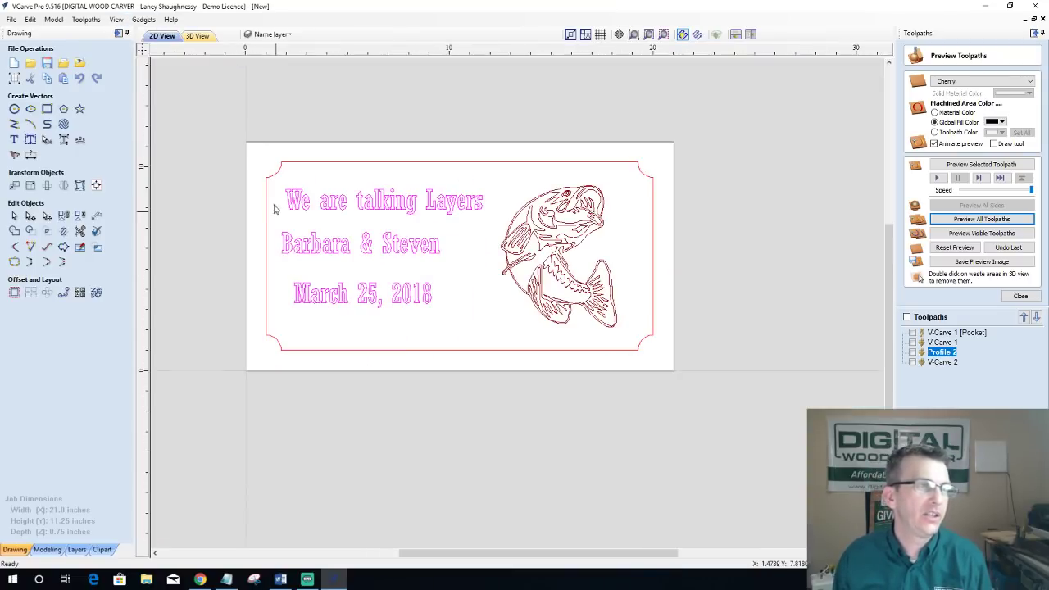
left_click(273, 37)
Step: Choose Master Template from the layer dropdown as the active layer
right_click(376, 53)
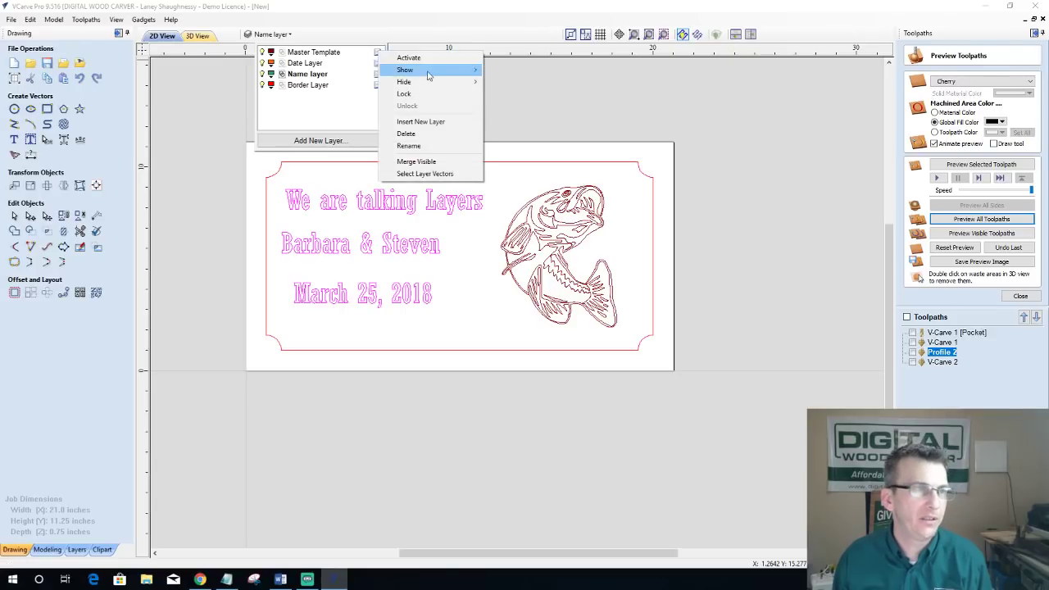
left_click(446, 95)
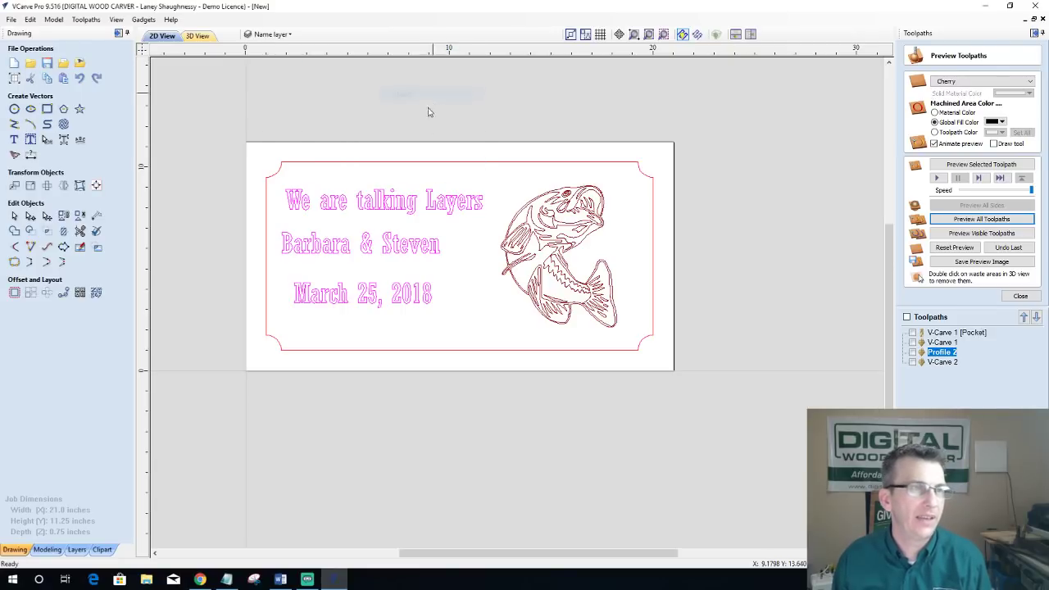
left_click(274, 34)
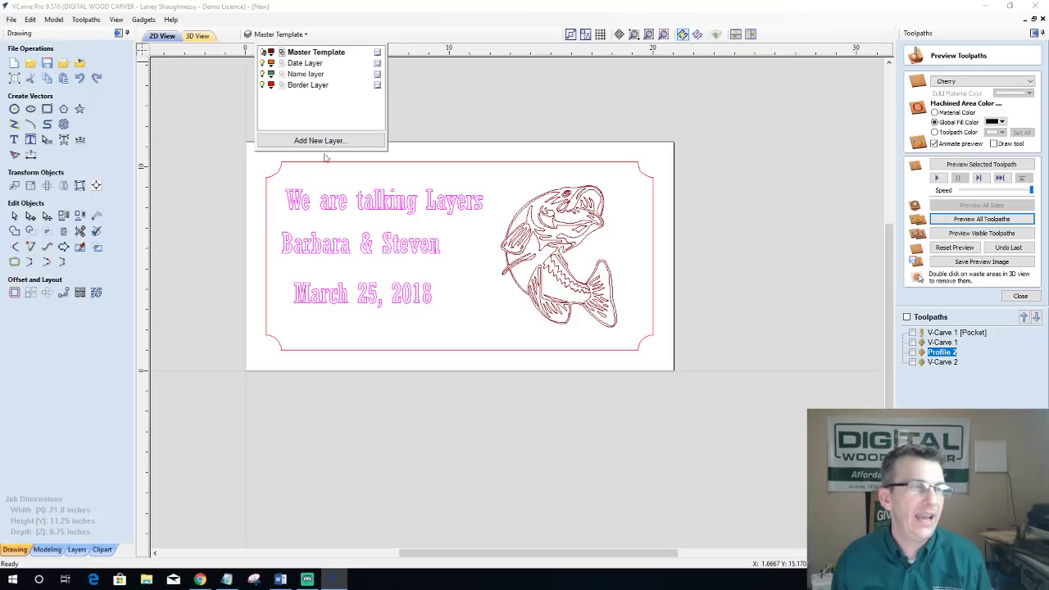
scroll(363, 283, "up", 3)
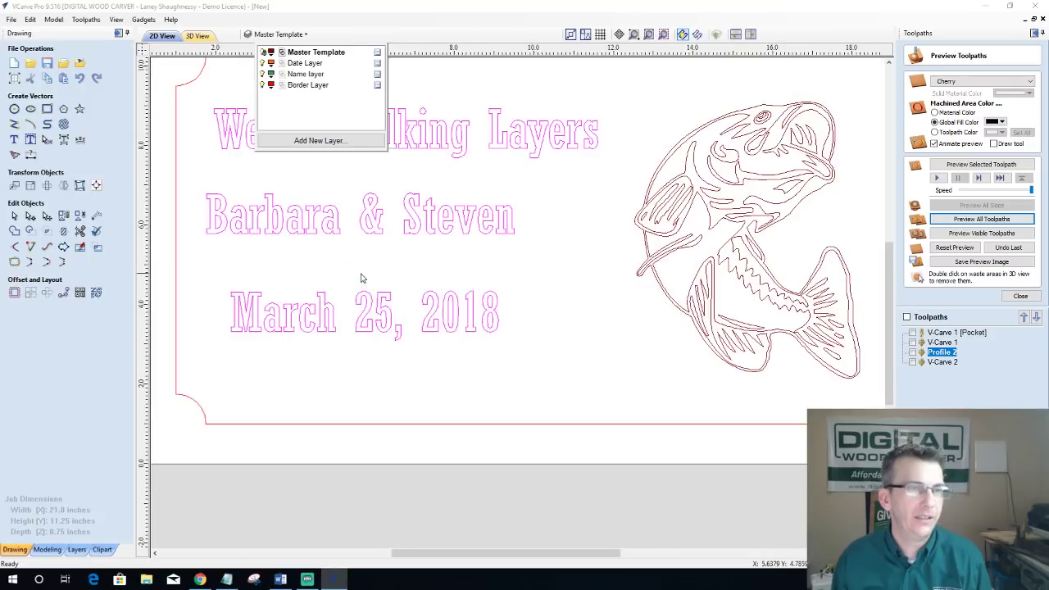
left_click(518, 301)
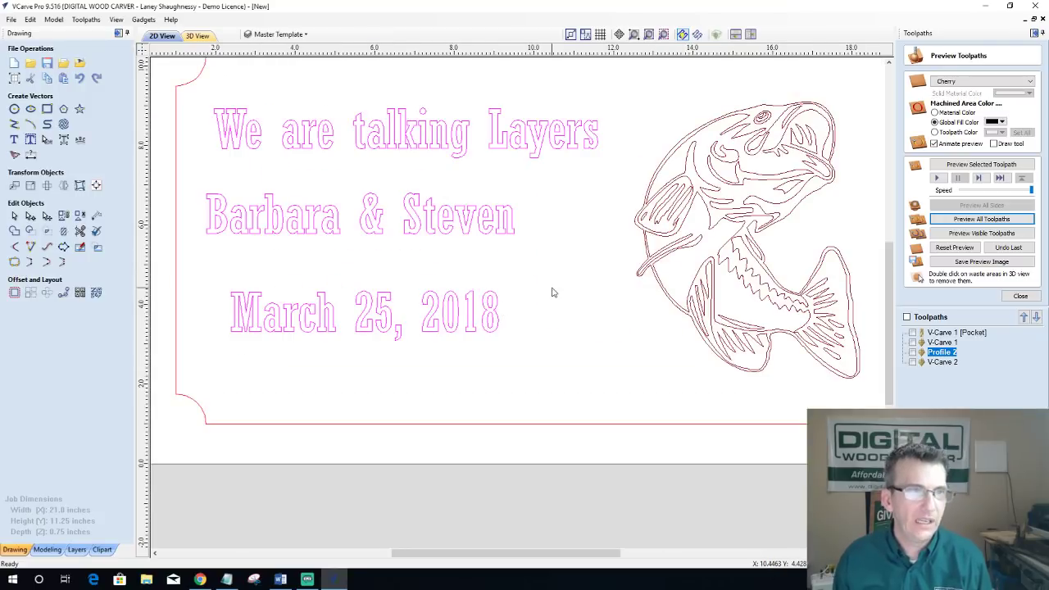
left_click(305, 35)
left_click(480, 258)
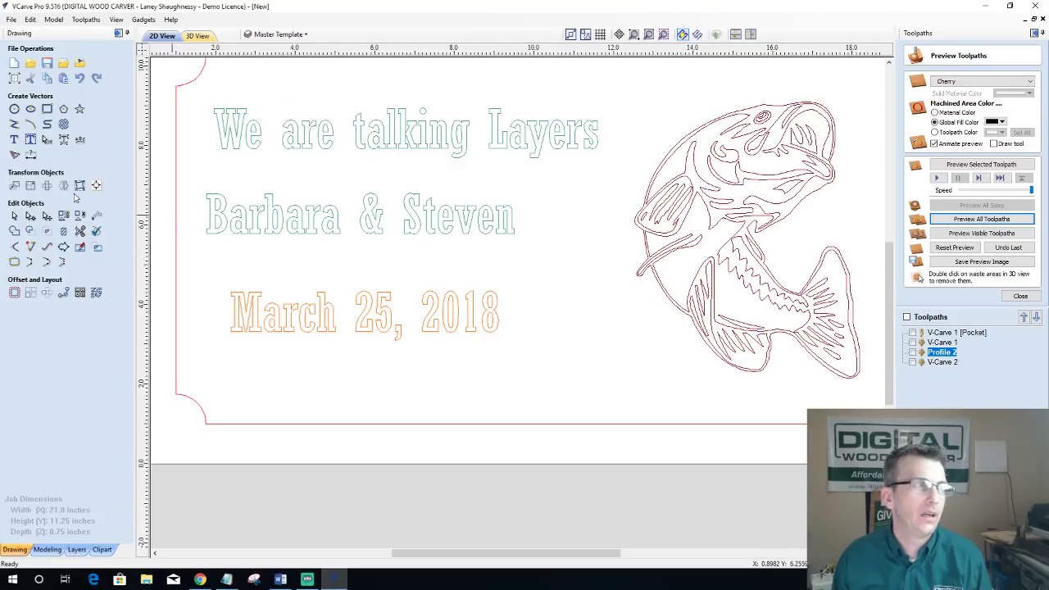
Step: Draw a 3.4-inch diameter circle centred near X 10.68, Y 5.625
left_click(13, 110)
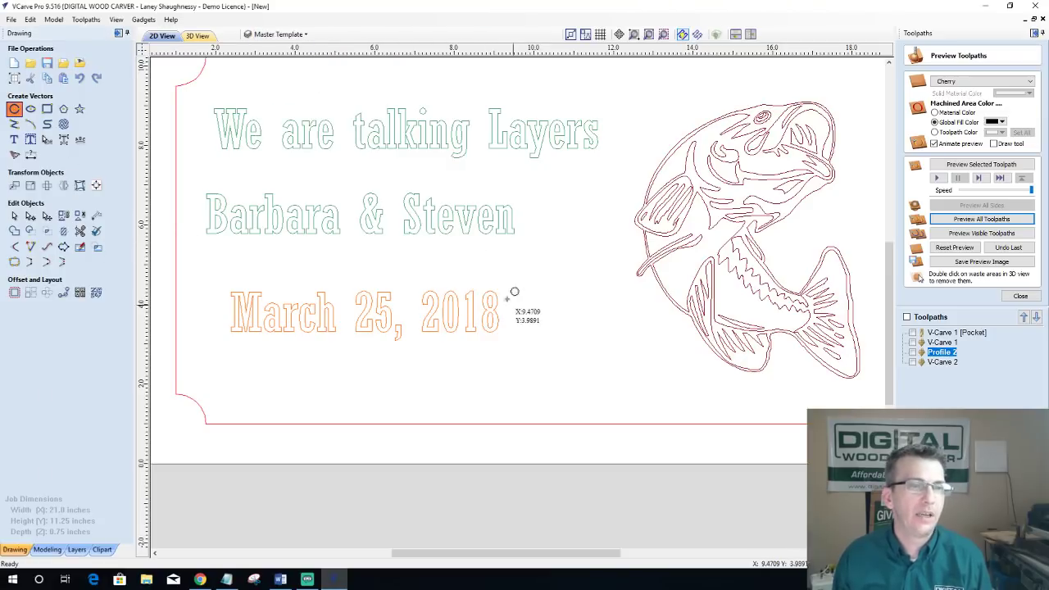
left_click(561, 240)
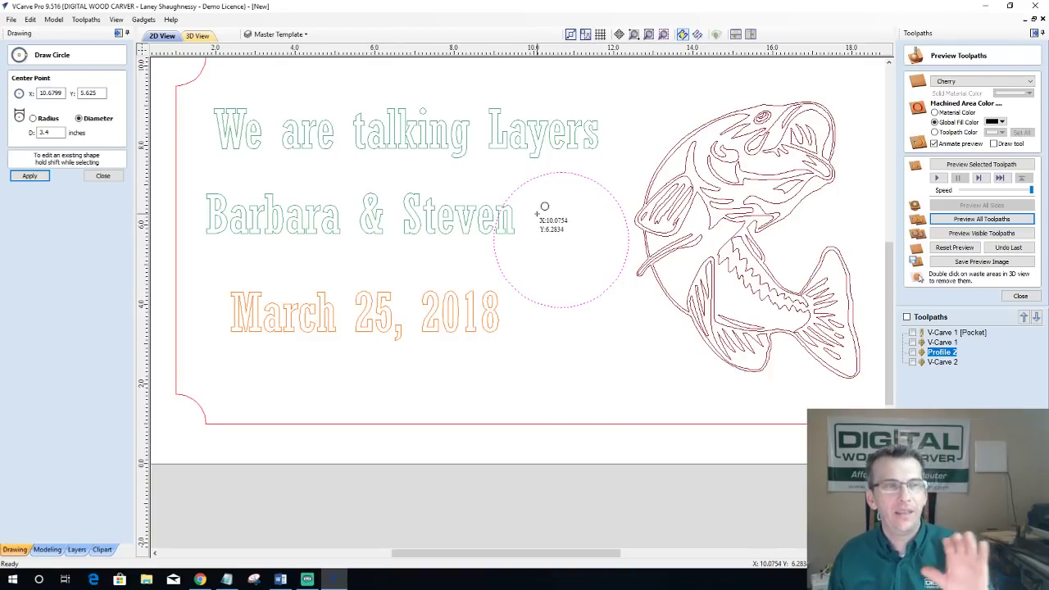
left_click(32, 177)
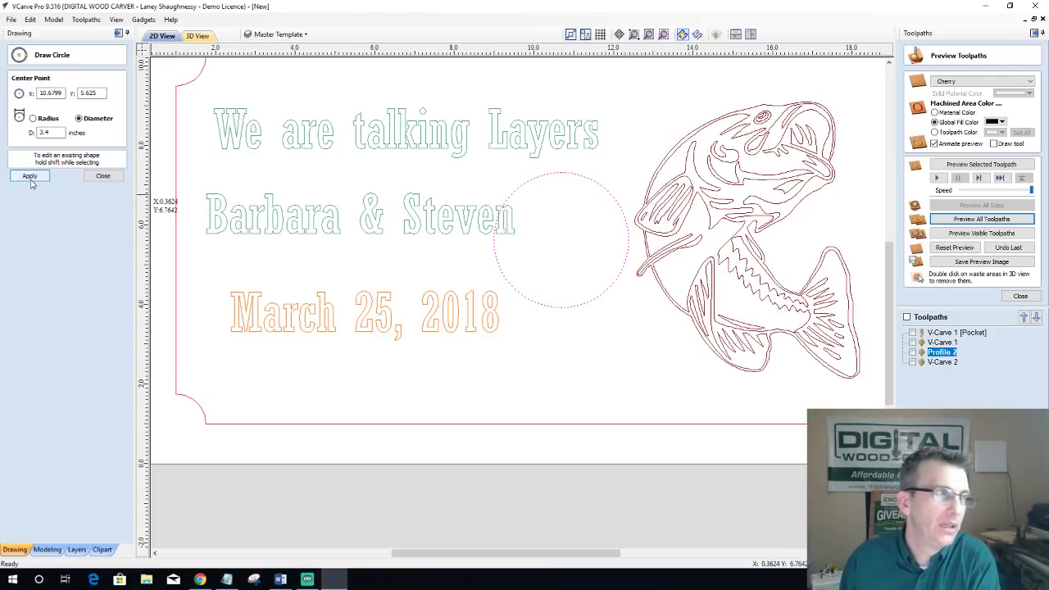
left_click(99, 177)
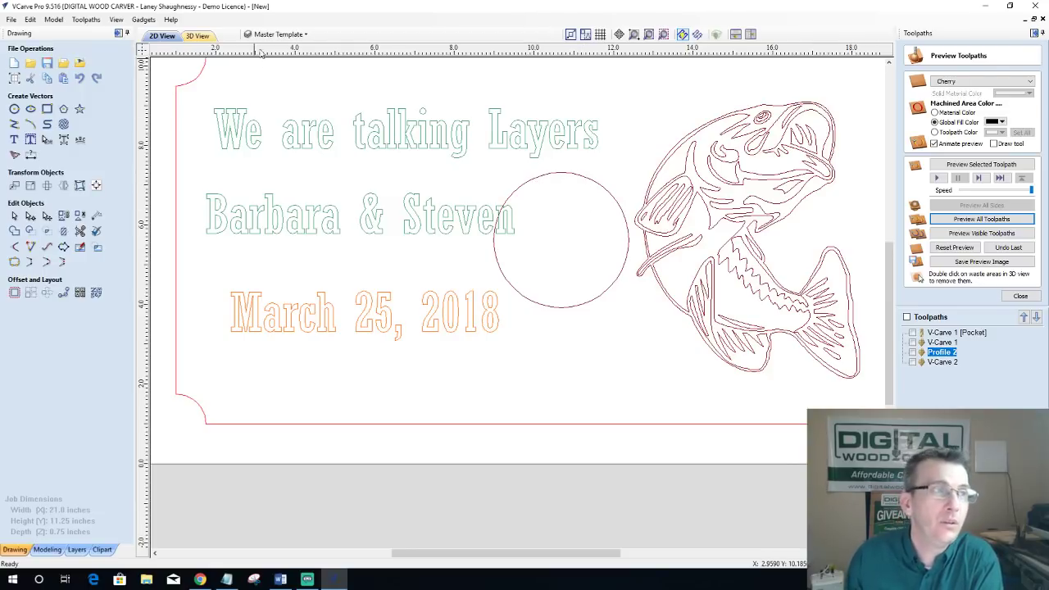
Step: Unlock the Master Template layer and resize the circle to a 0.25-inch diameter
left_click(279, 34)
right_click(378, 53)
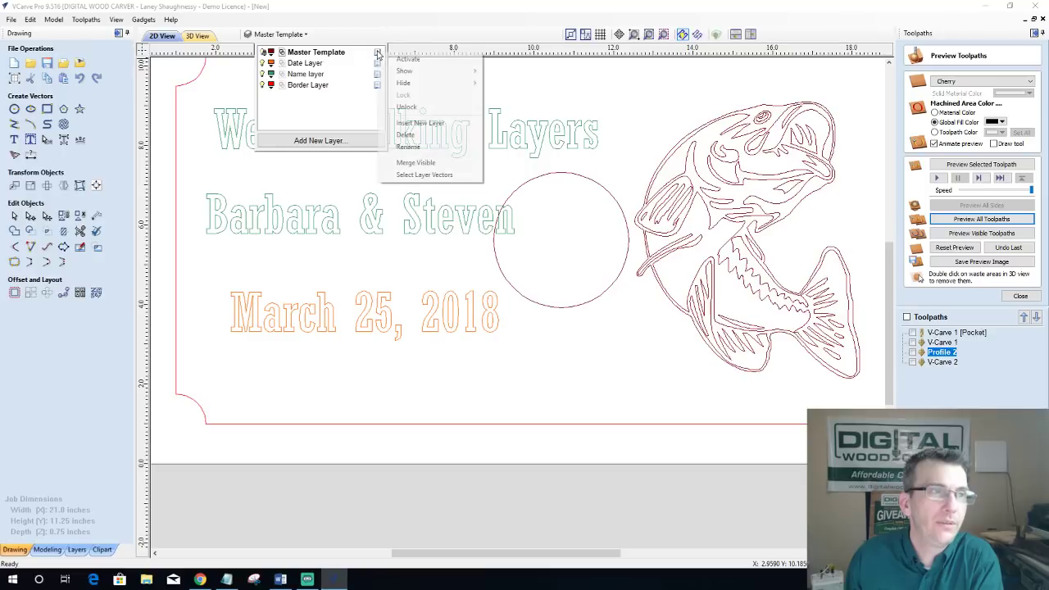
left_click(406, 108)
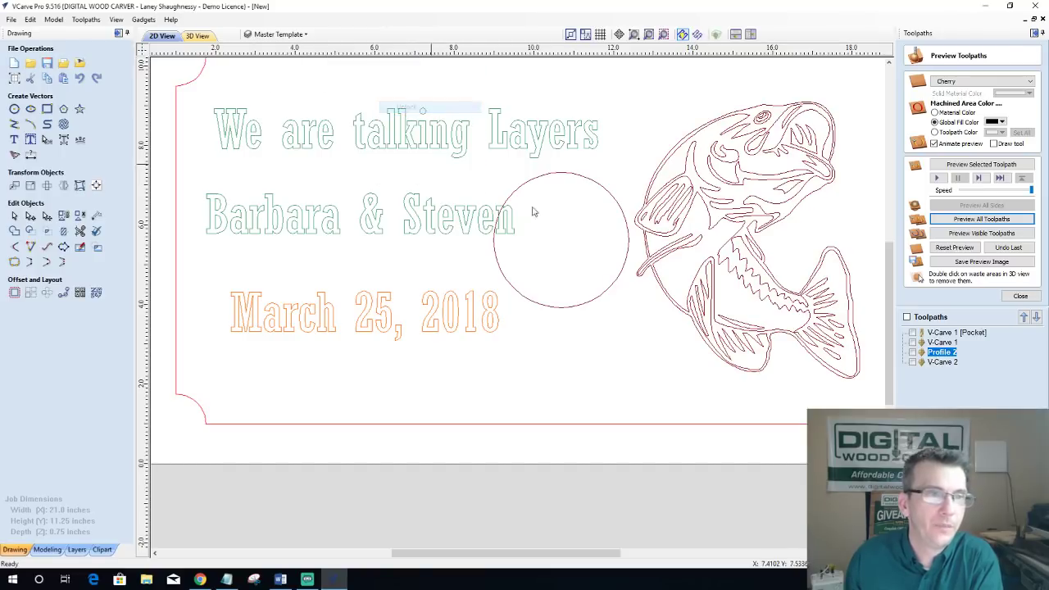
left_click(565, 172)
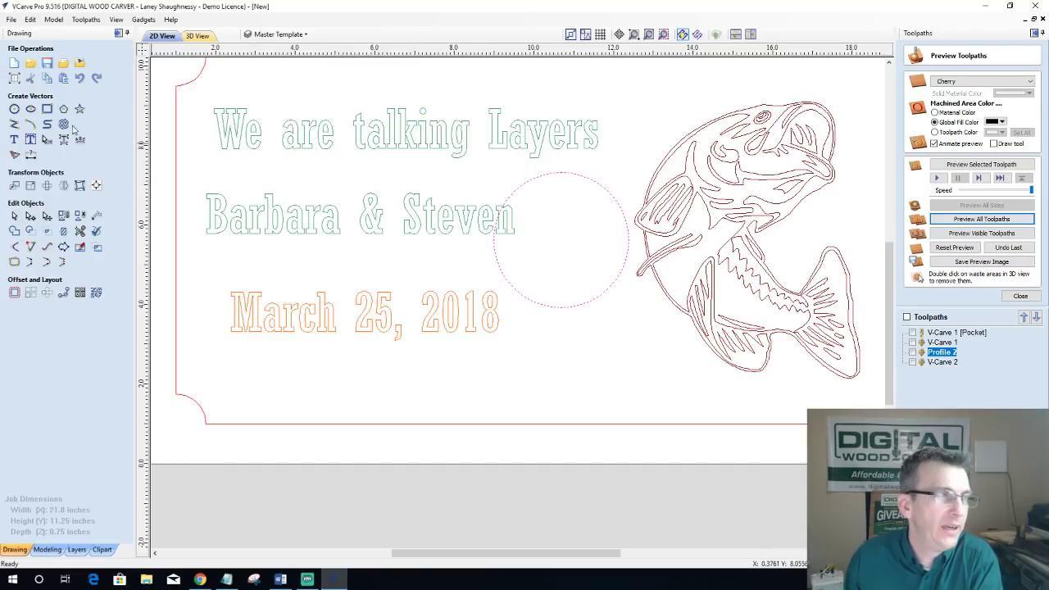
left_click(14, 109)
double_click(64, 132)
type(".25")
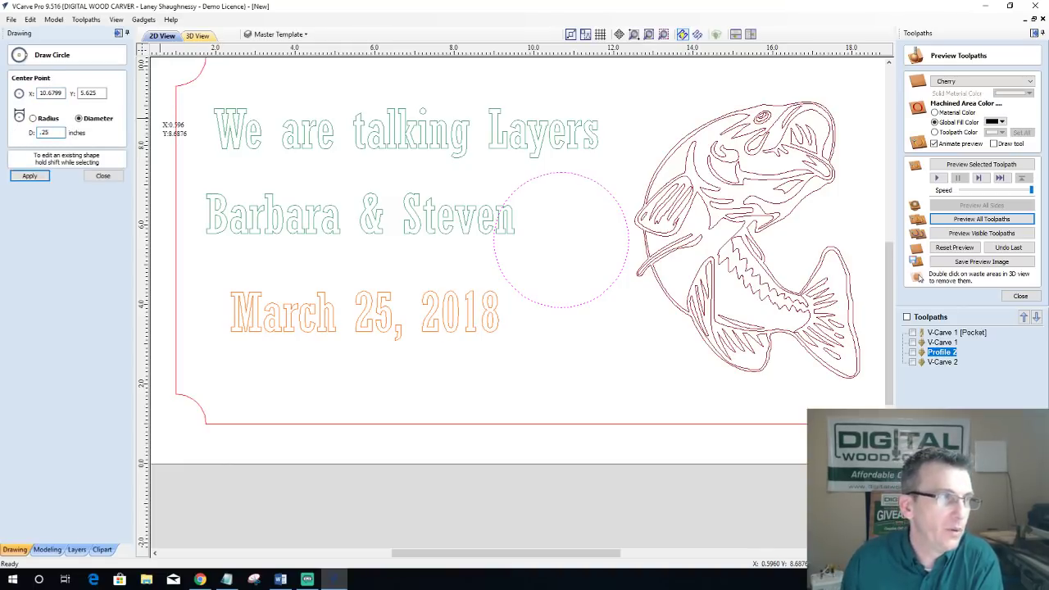
left_click(28, 177)
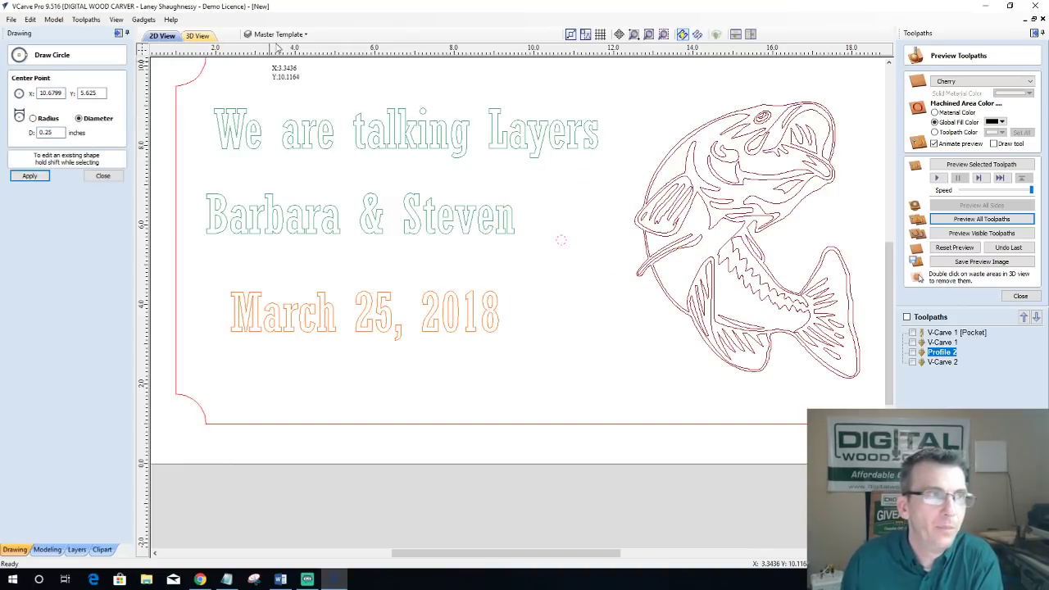
Step: Lock the Master Template layer again and close the circle tool
left_click(277, 34)
right_click(377, 52)
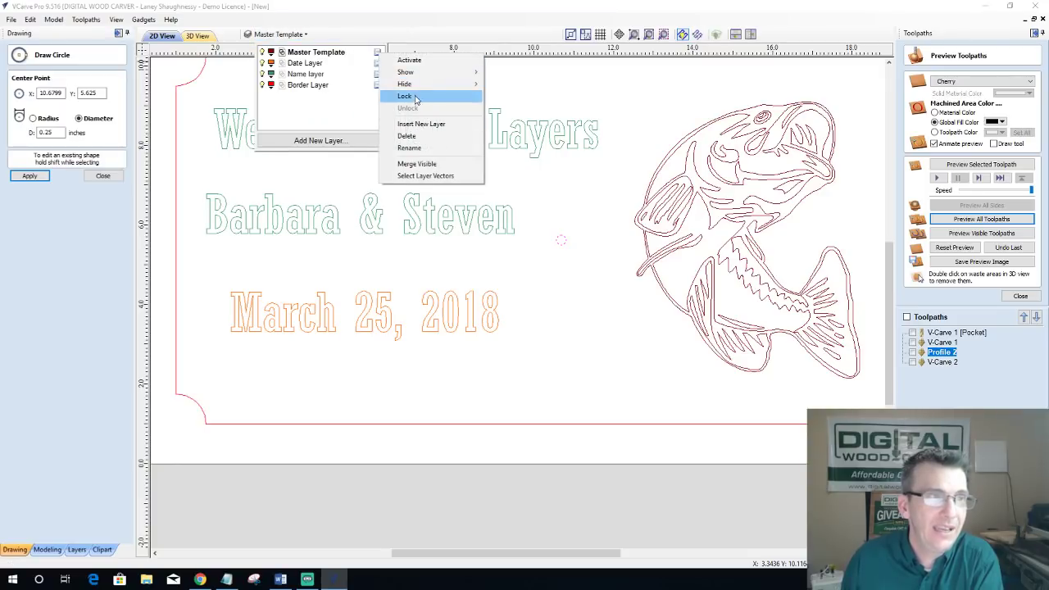
left_click(508, 197)
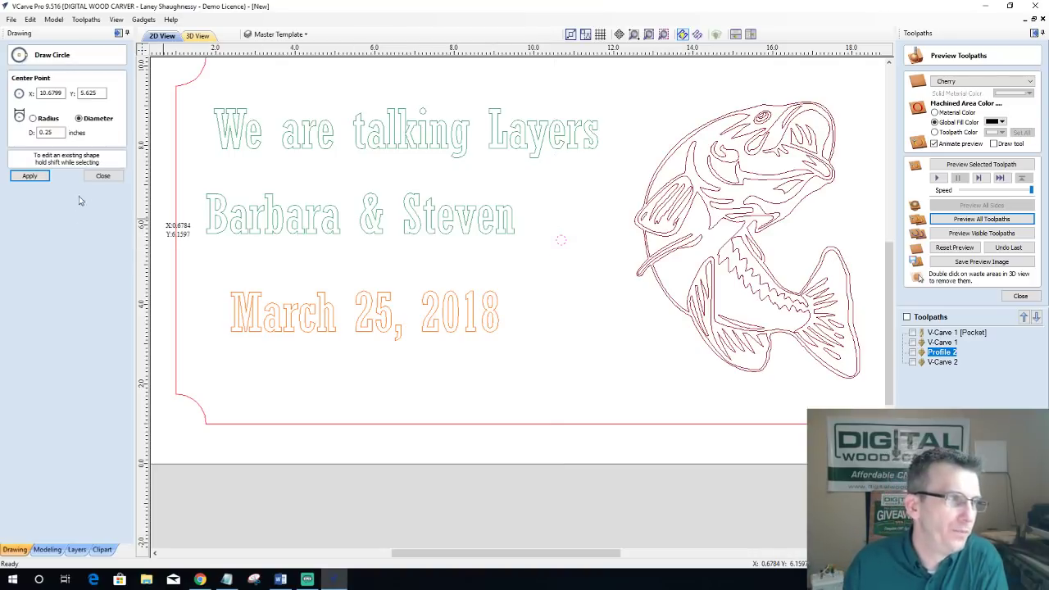
left_click(102, 176)
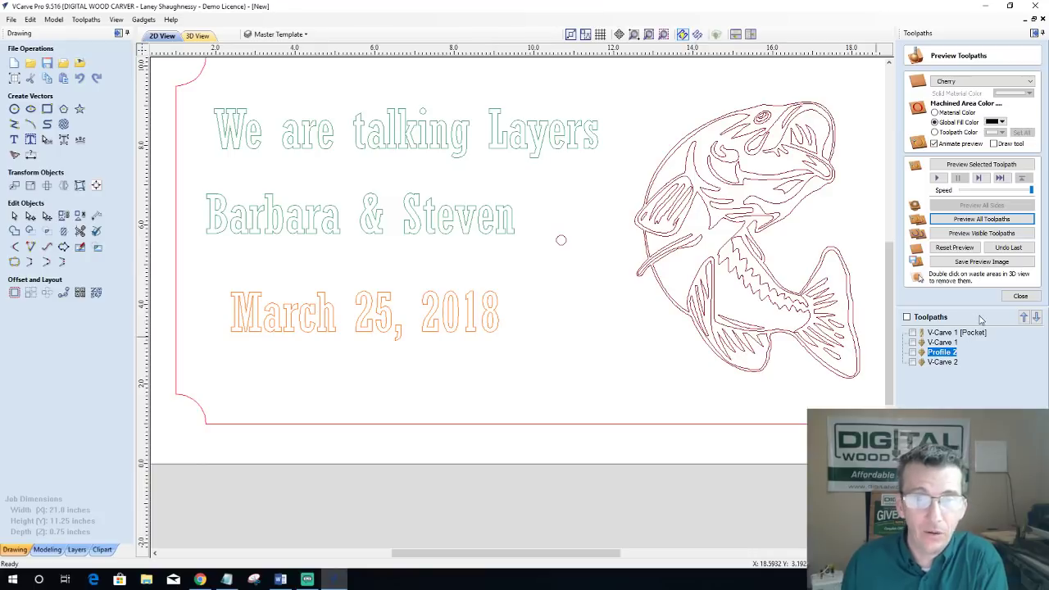
Step: Calculate a V-carve toolpath for the bass, associated with only the Master Template layer's vectors
left_click(276, 34)
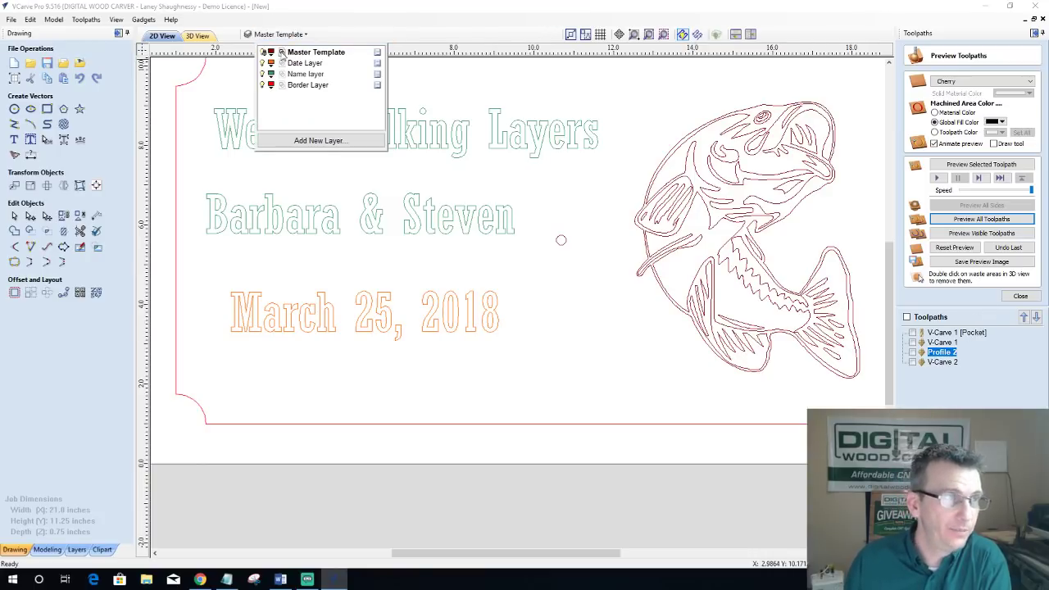
left_click(1019, 296)
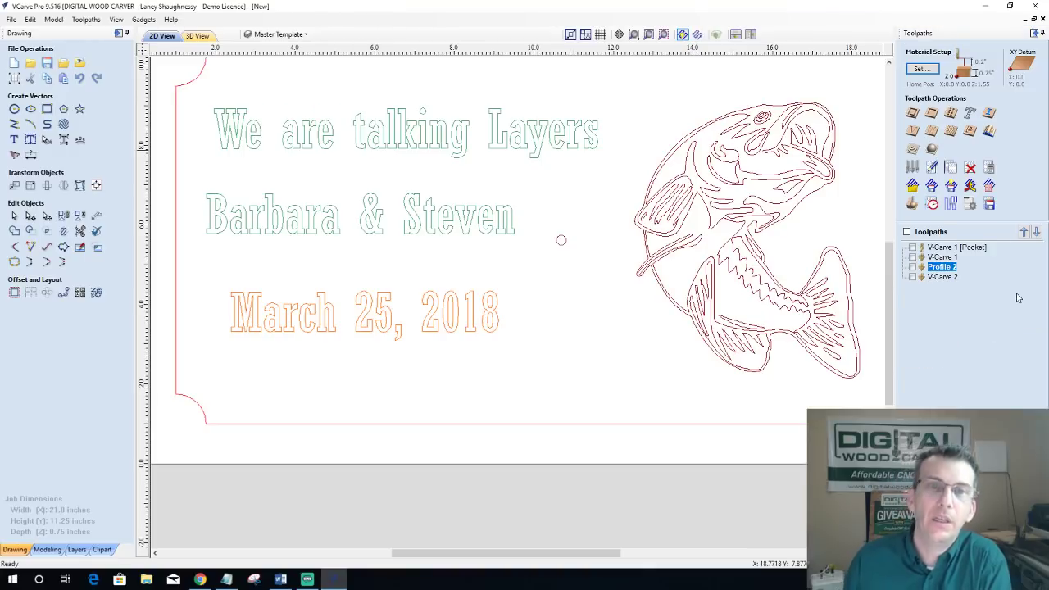
left_click(914, 131)
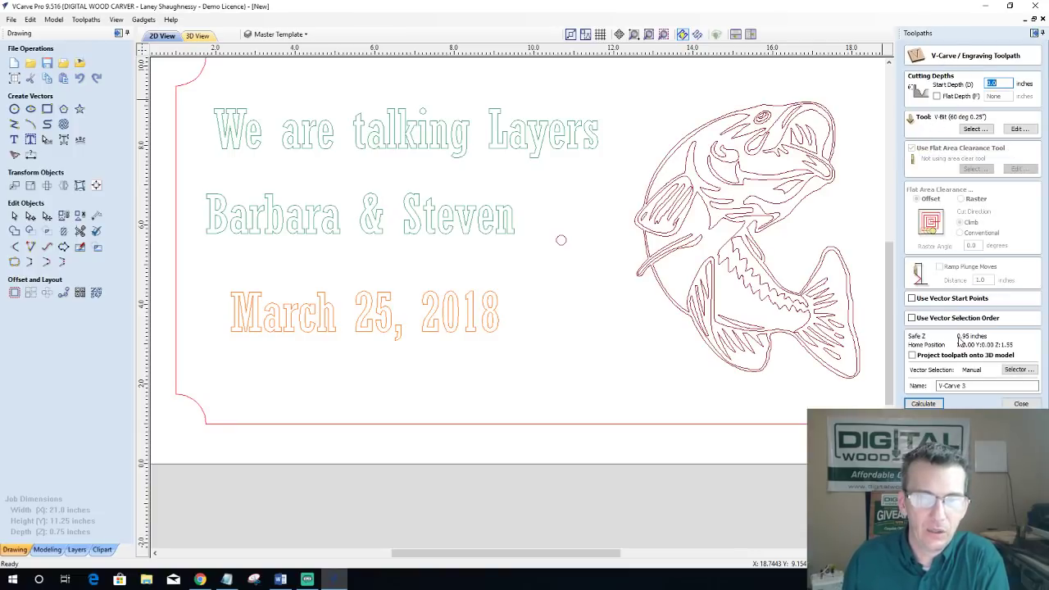
left_click(1018, 369)
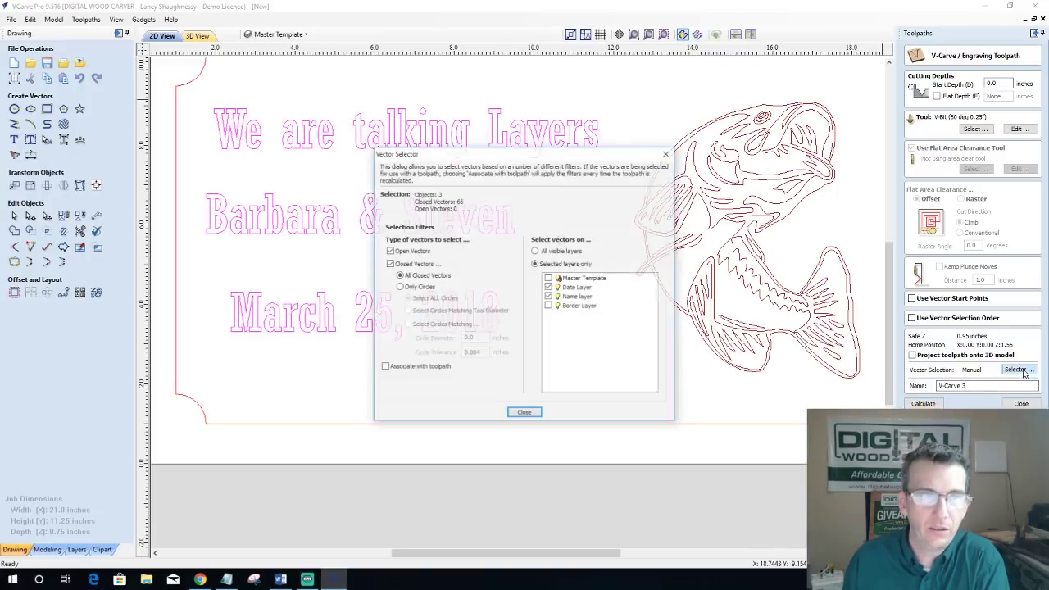
left_click(385, 368)
left_click(548, 287)
left_click(548, 296)
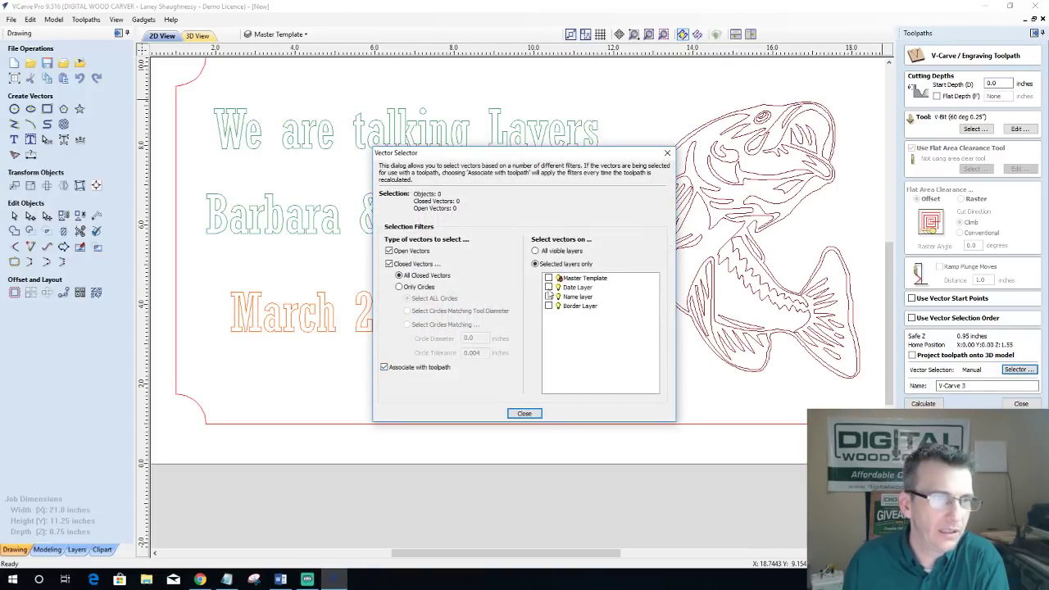
left_click(548, 277)
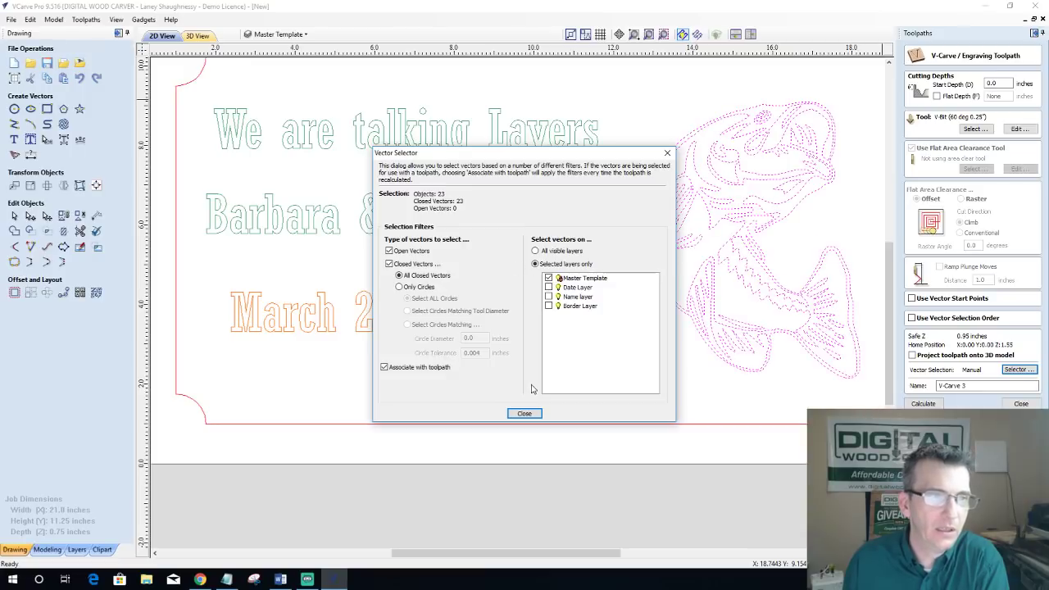
left_click(517, 416)
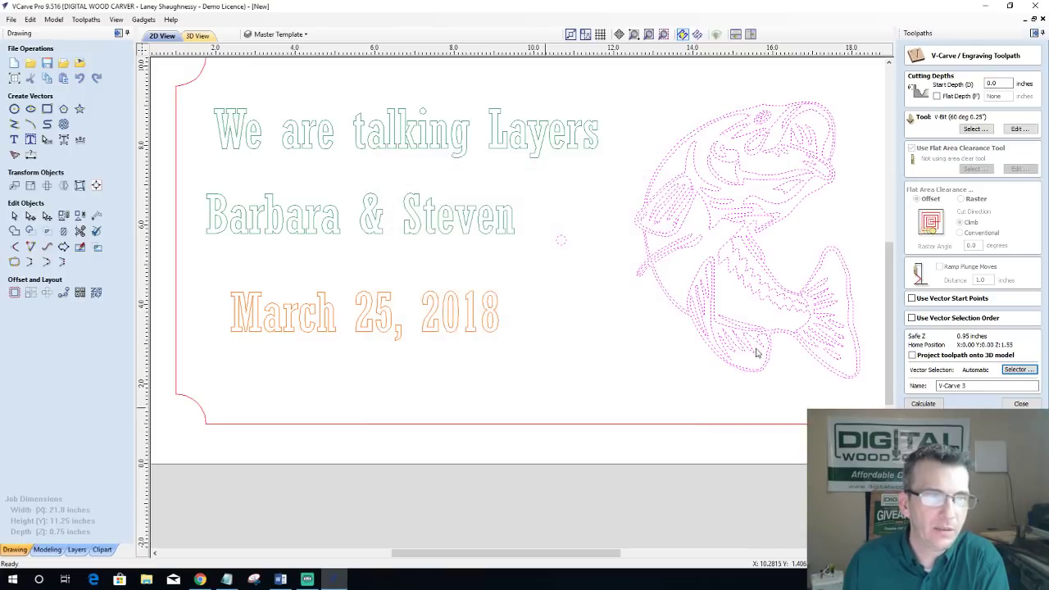
left_click(921, 403)
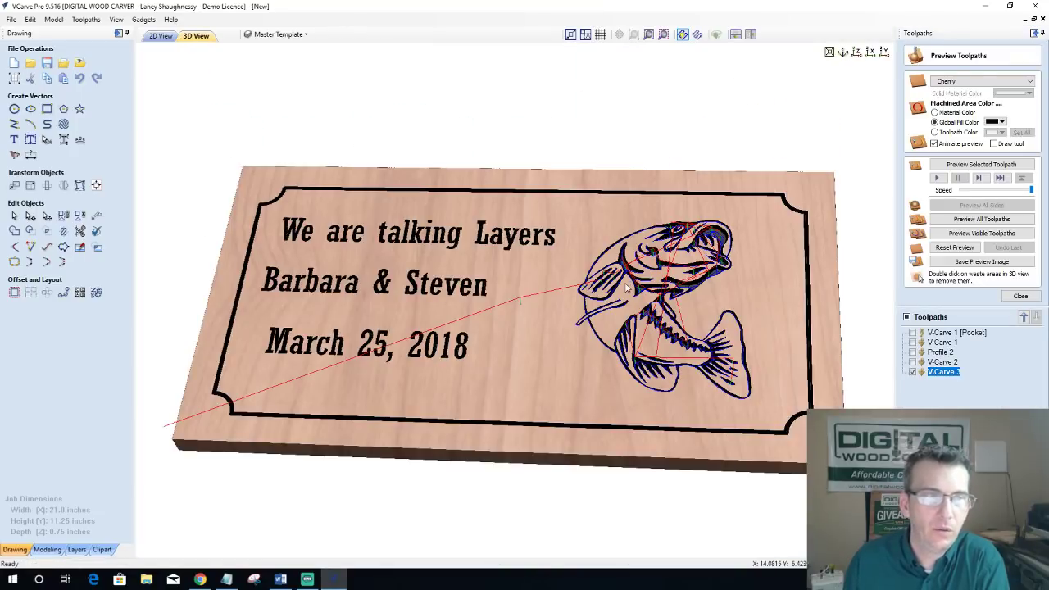
Step: Preview only the bass V-carve toolpath on a reset, uncut board
left_click(950, 247)
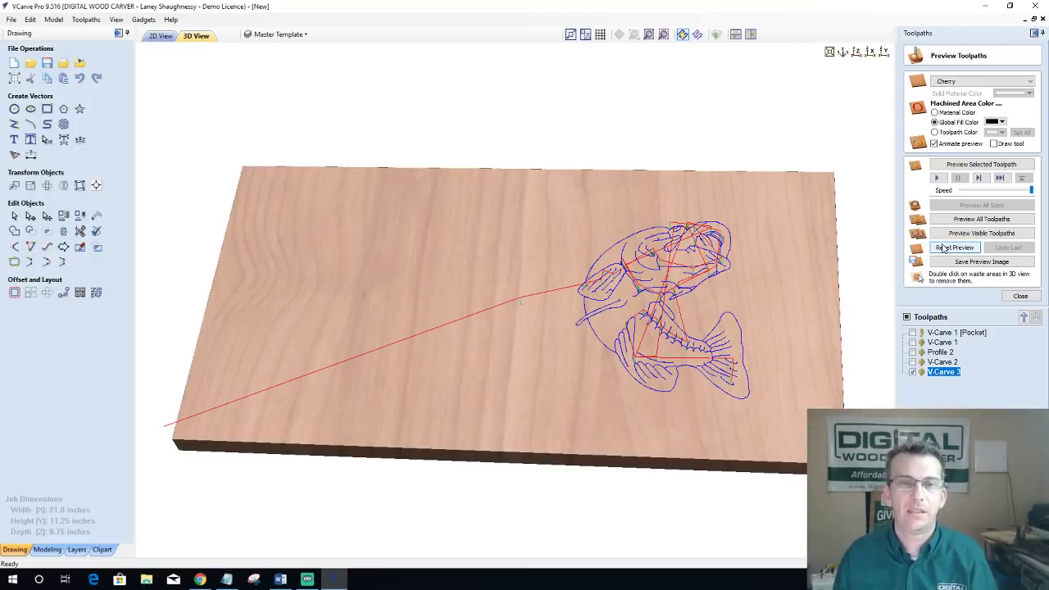
left_click(942, 166)
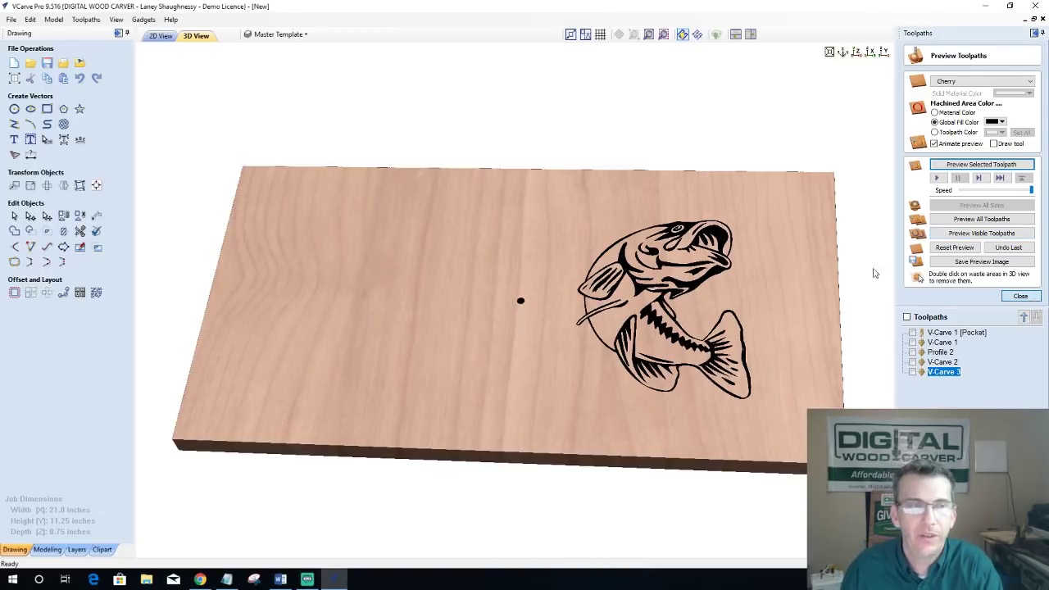
left_click(1020, 296)
Step: In 2D view, make Border Layer active and give the border rectangle square corners
left_click(163, 37)
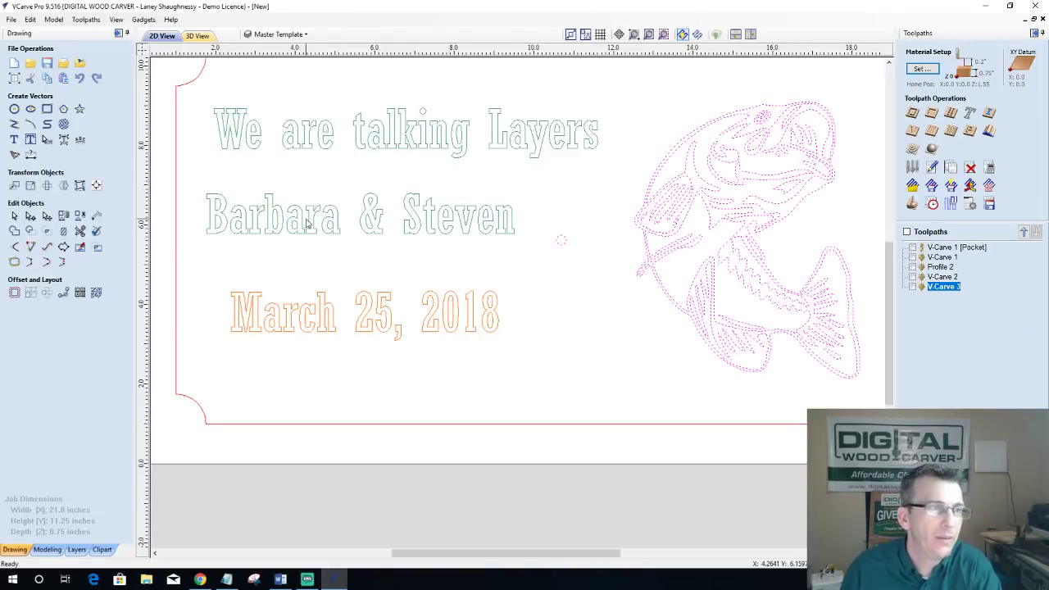
left_click(306, 34)
left_click(306, 33)
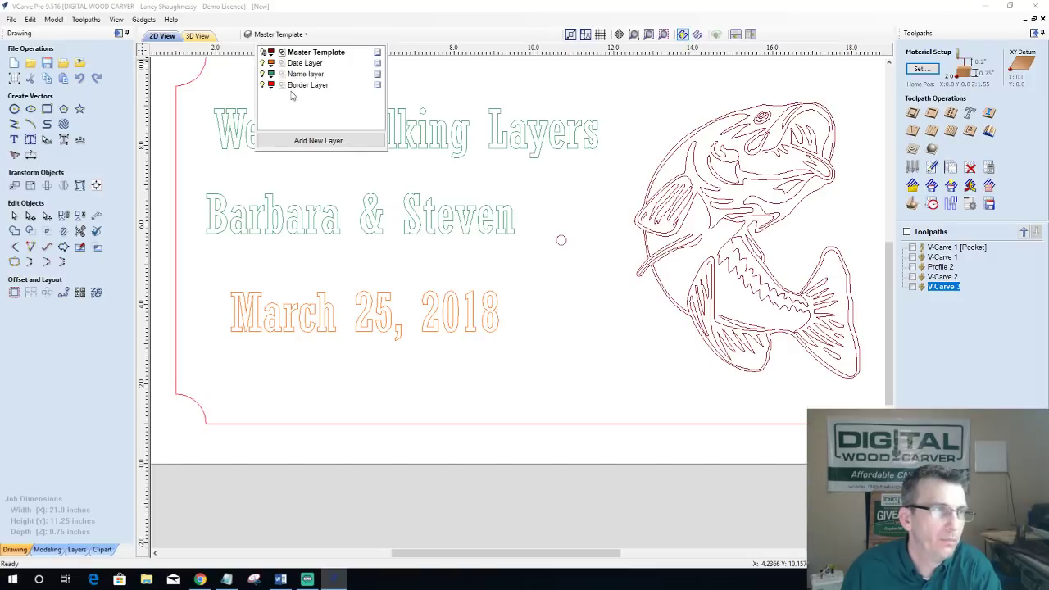
left_click(294, 86)
scroll(297, 179, "down", 2)
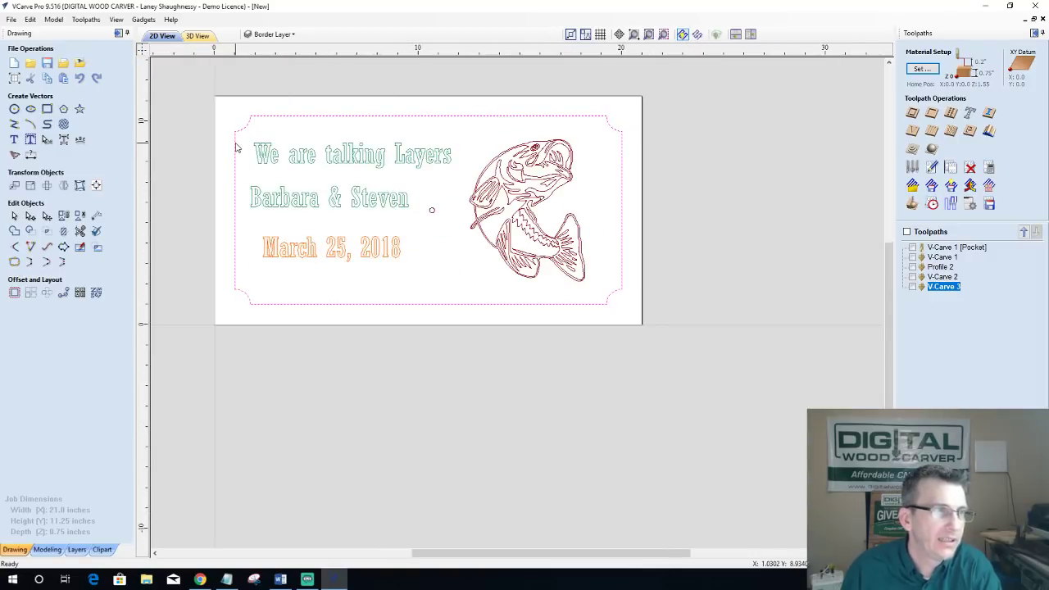
left_click(47, 108)
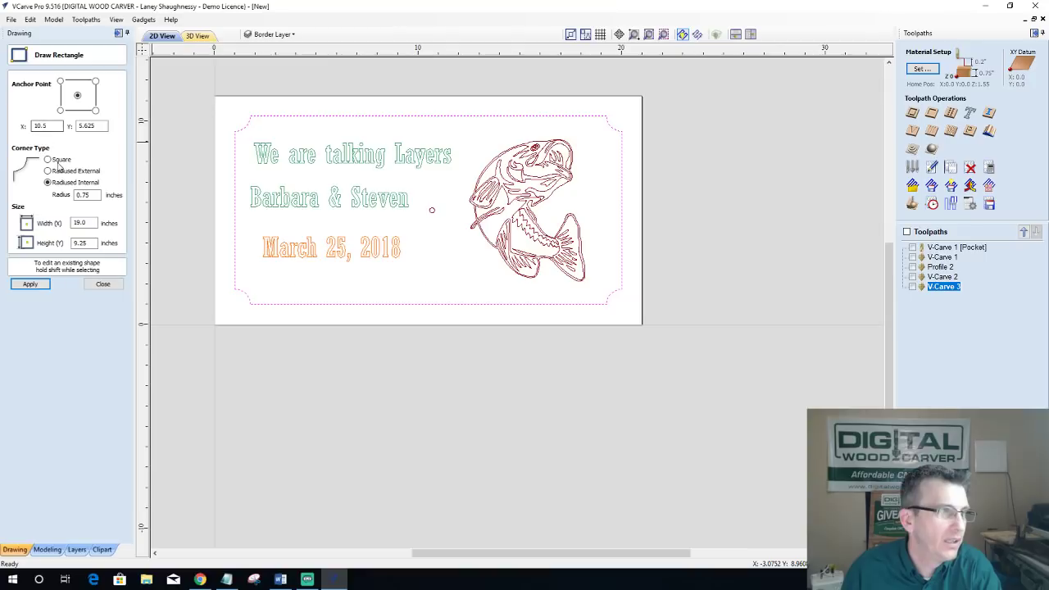
left_click(47, 160)
left_click(31, 283)
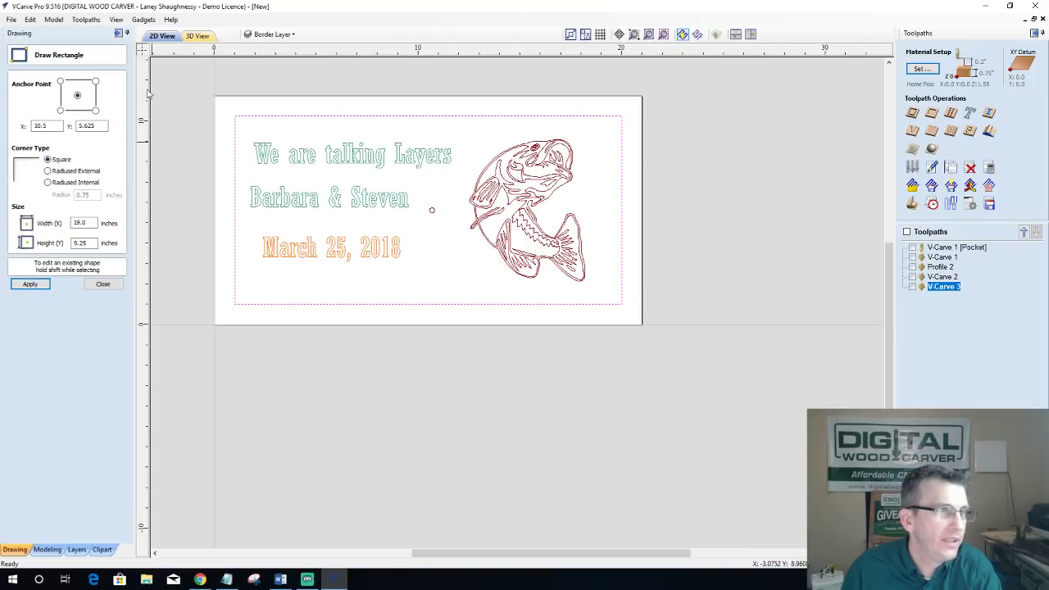
Step: Make Name layer the active layer and finish editing the border
left_click(271, 34)
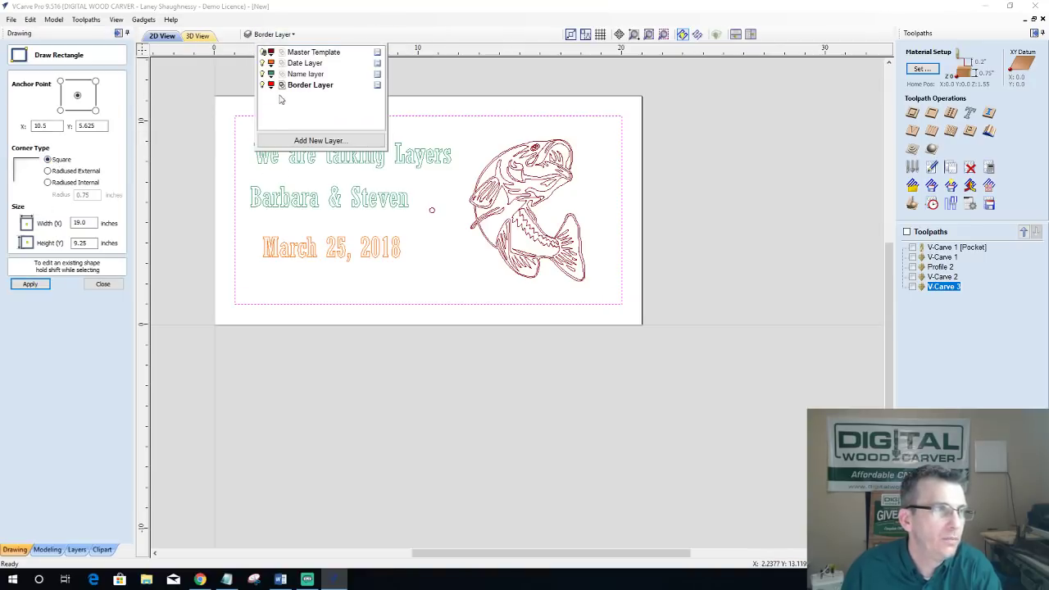
left_click(295, 74)
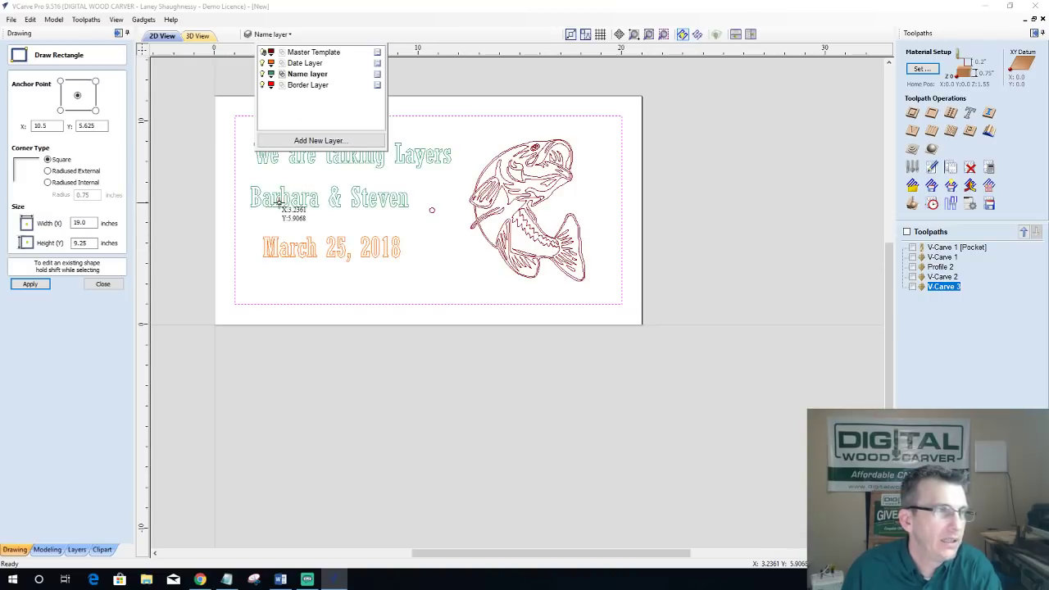
left_click(298, 179)
key("Escape")
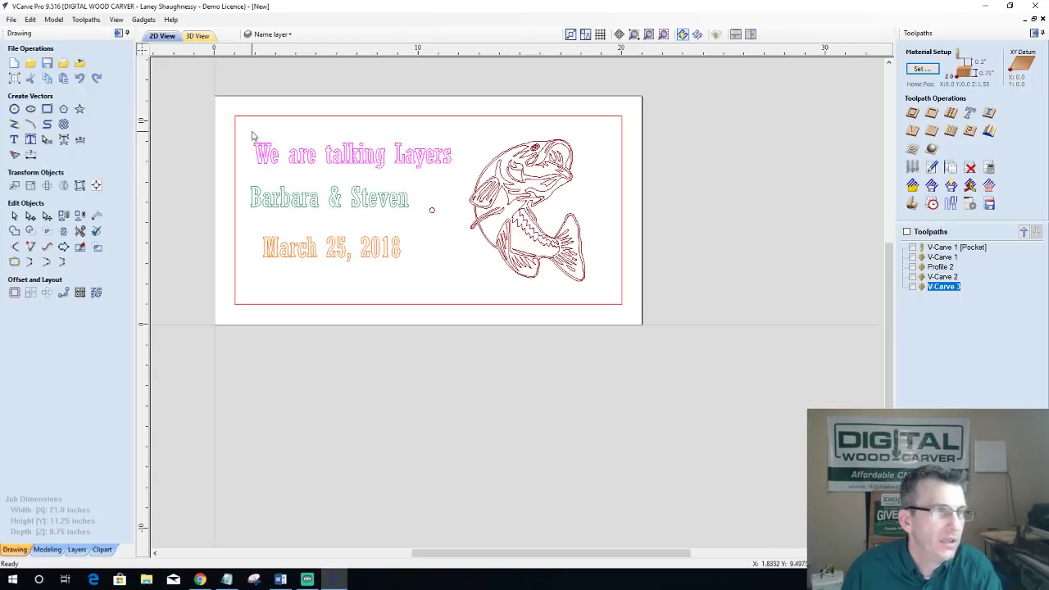
Step: Delete the 'We are talking Layers' text and recalculate all toolpaths
key("Delete")
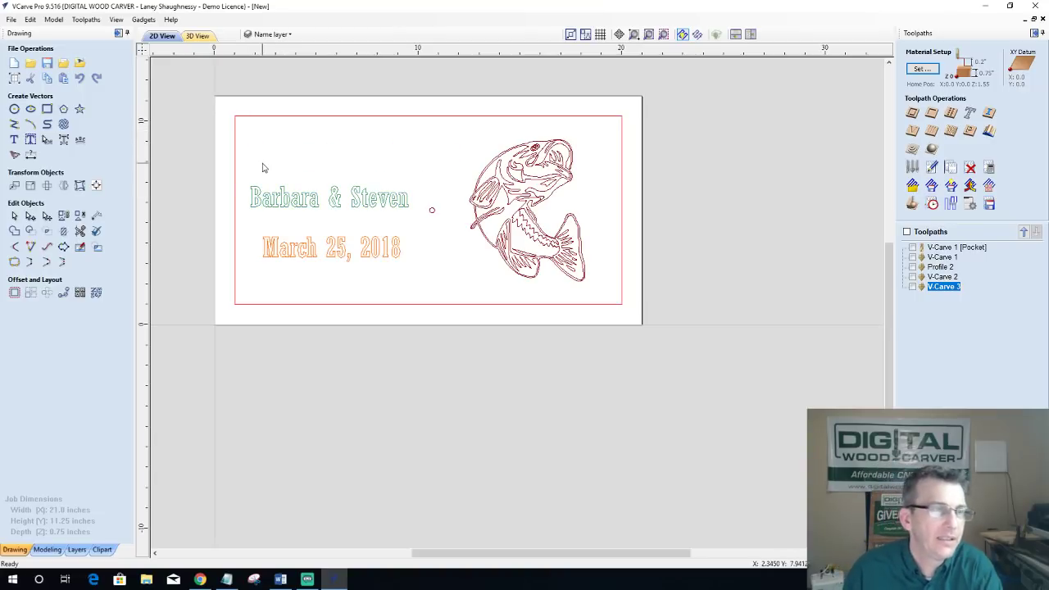
left_click(989, 168)
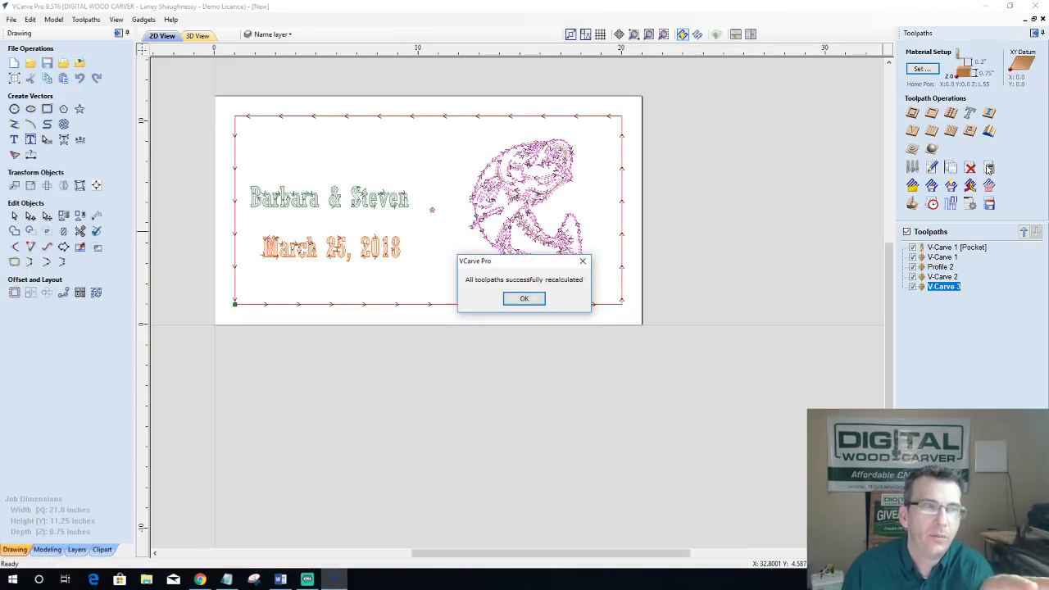
left_click(525, 299)
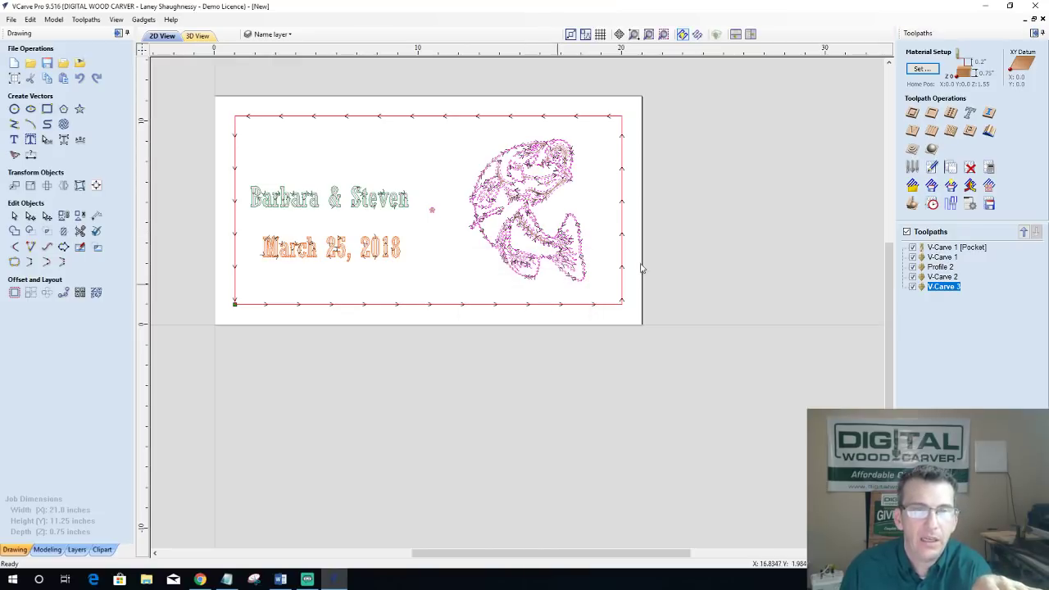
Step: Preview all toolpaths carved together in 3D view, then show the Layers list
left_click(197, 36)
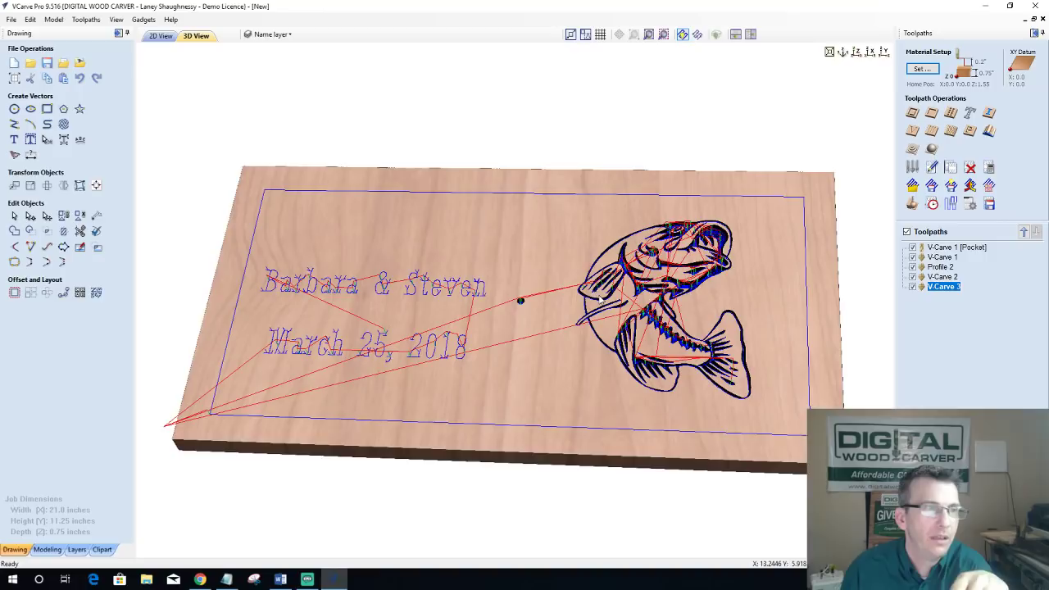
left_click(911, 204)
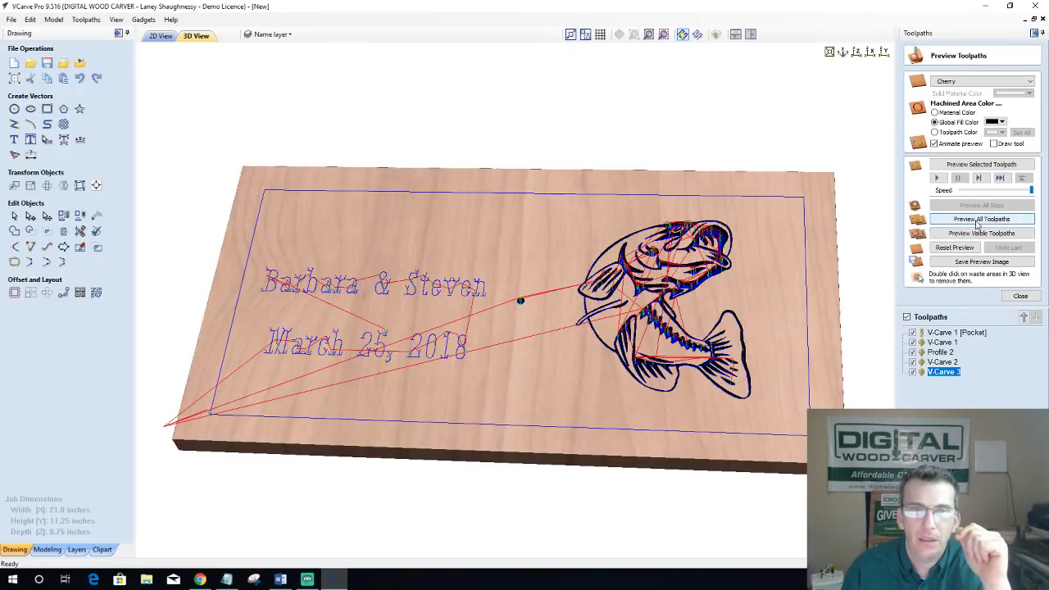
left_click(980, 219)
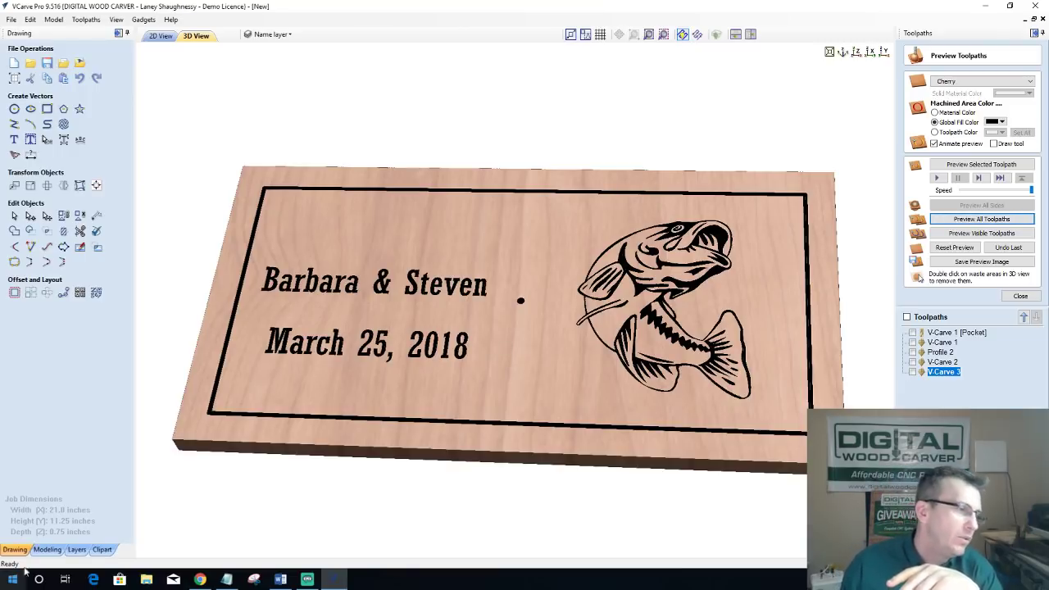
left_click(76, 549)
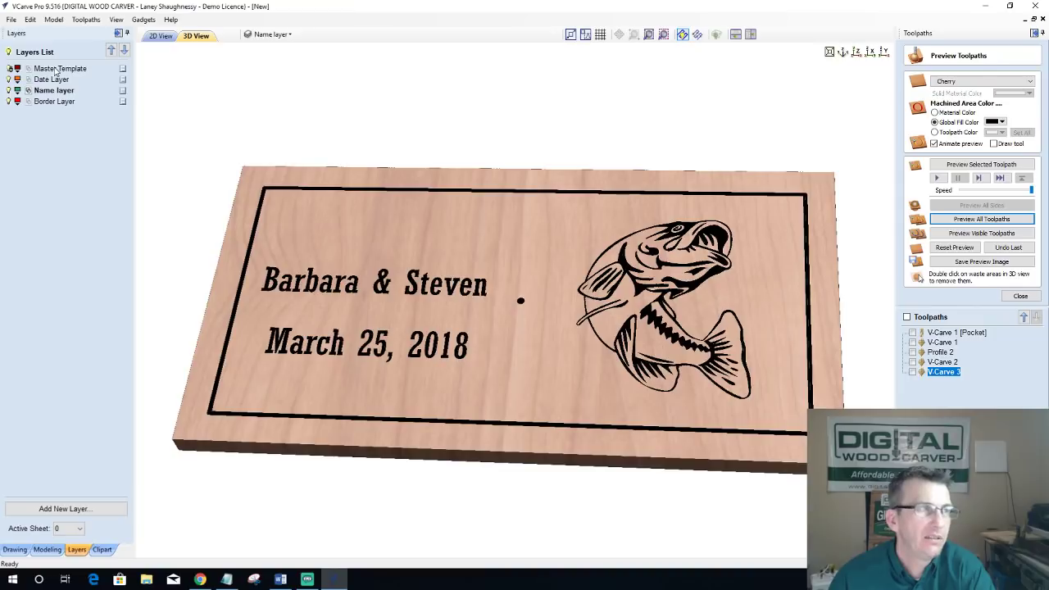
Step: Move Master Template below Border Layer and move Border Layer to the top of the order
left_click(56, 71)
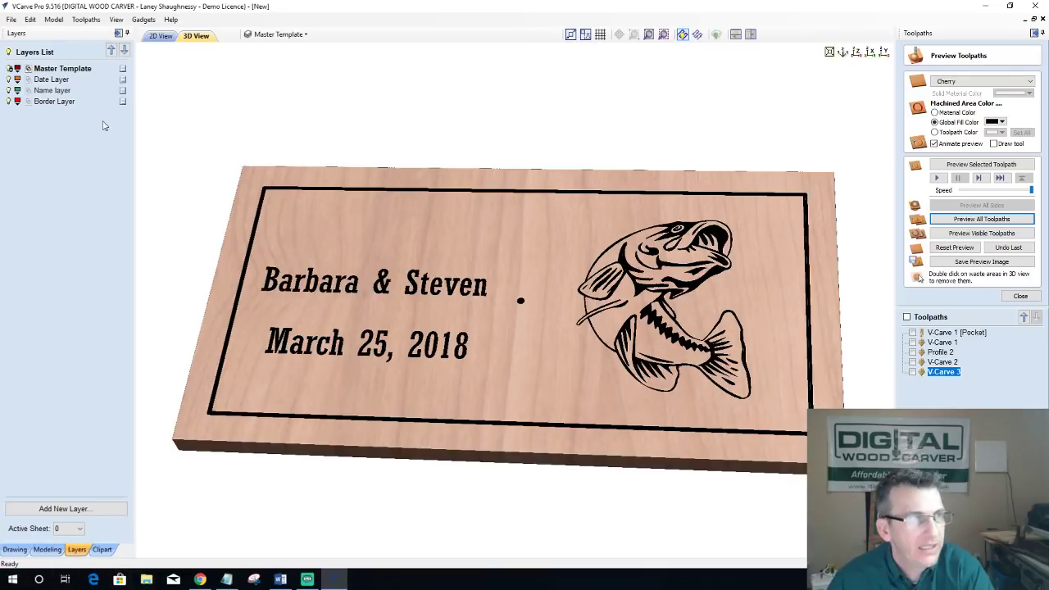
left_click(124, 50)
left_click(123, 50)
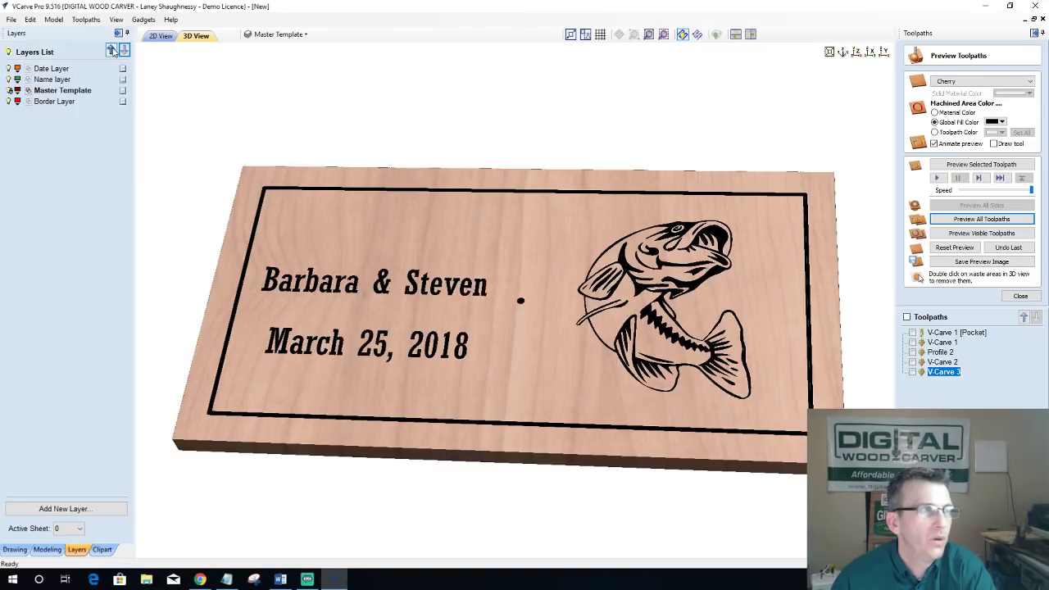
left_click(124, 50)
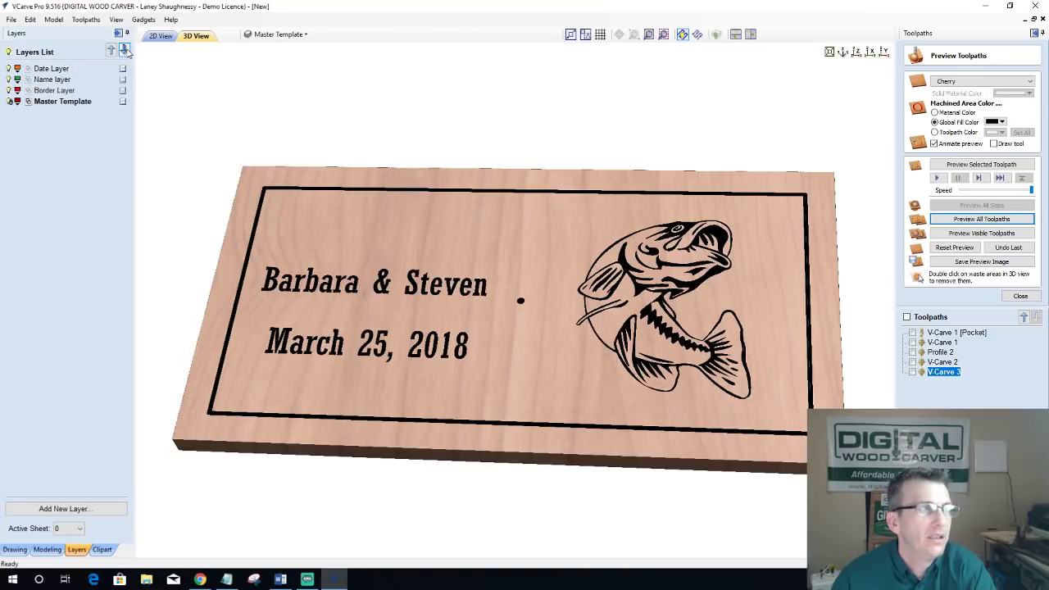
left_click(59, 90)
left_click(112, 50)
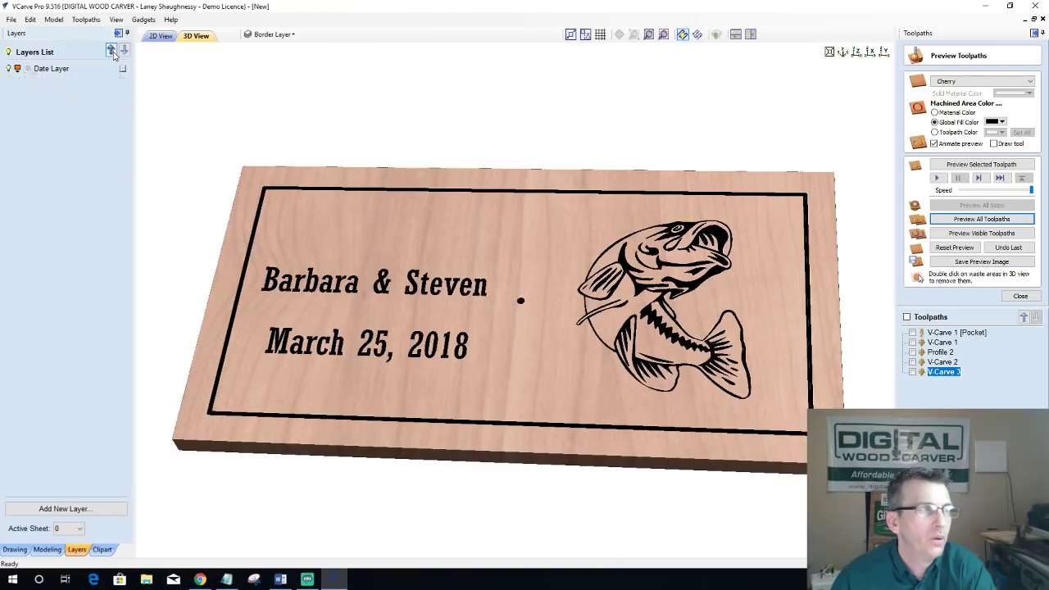
left_click(112, 50)
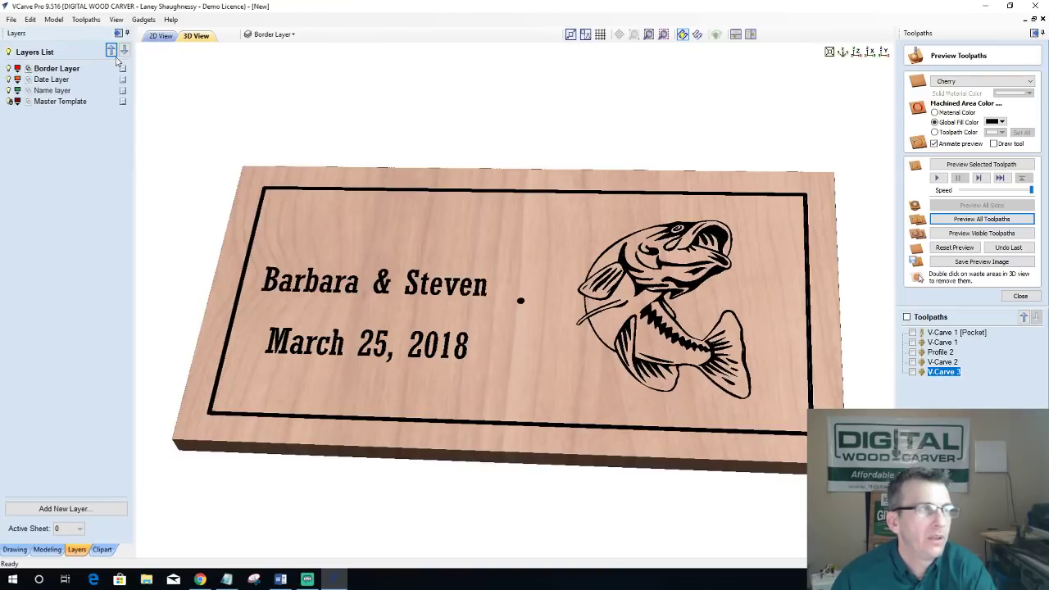
Step: Make Name layer active and move it back below Border and Date layers
left_click(47, 93)
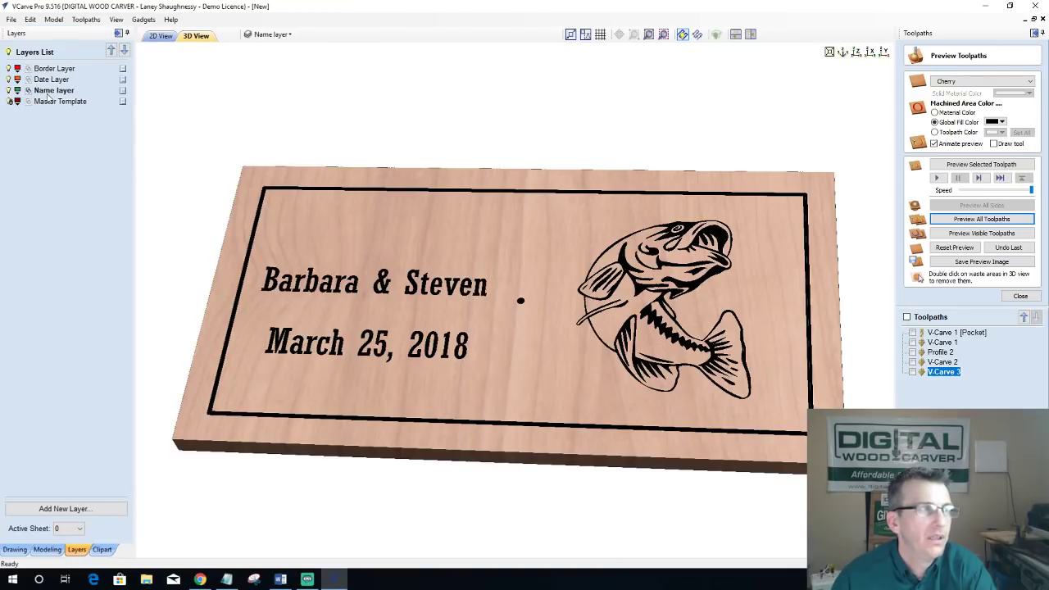
left_click(123, 51)
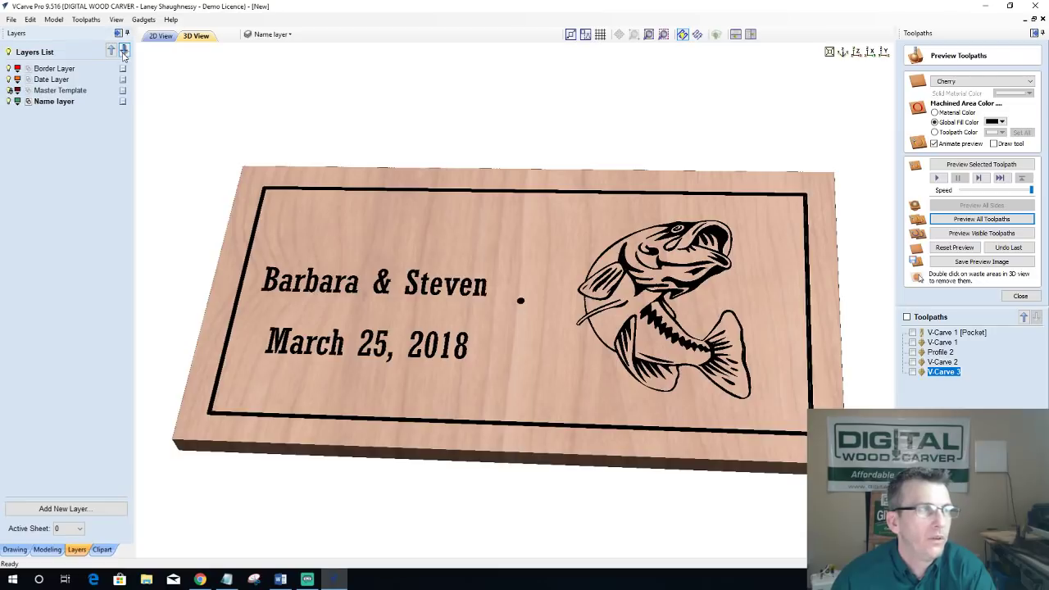
left_click(111, 50)
left_click(111, 51)
left_click(112, 51)
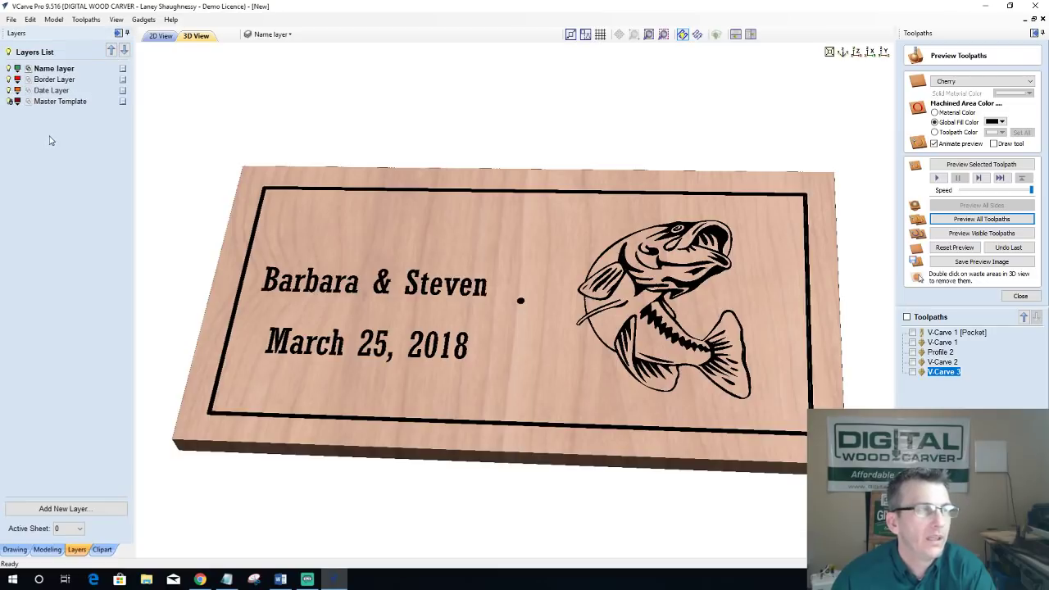
left_click(282, 36)
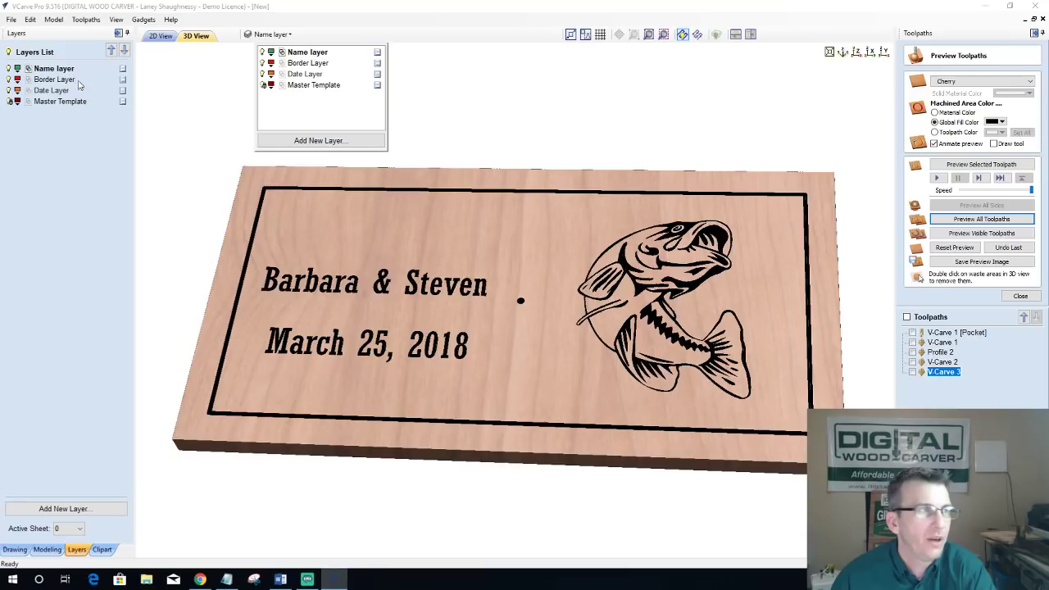
left_click(124, 51)
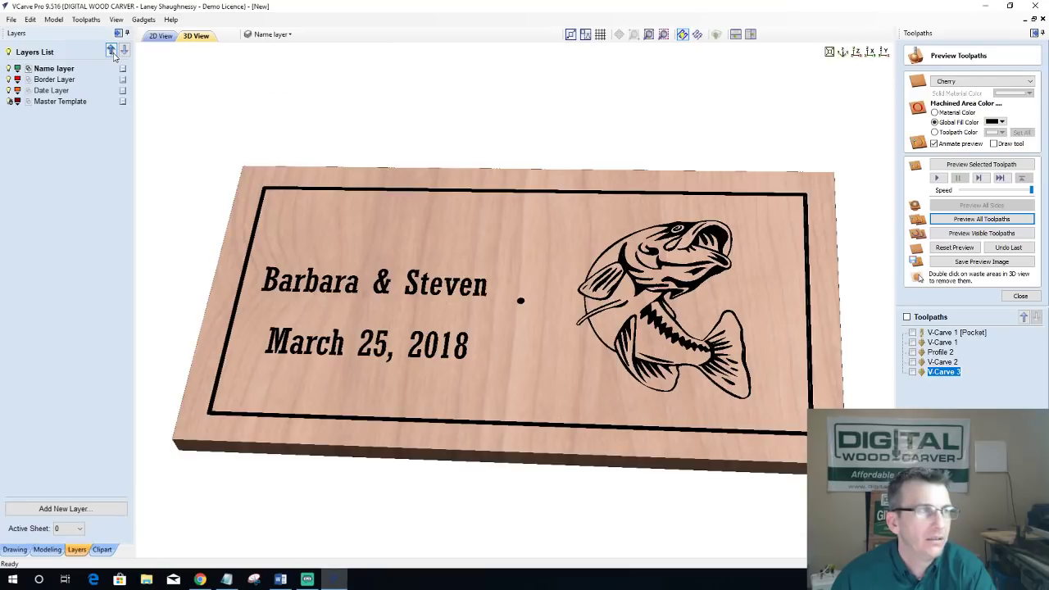
left_click(124, 51)
left_click(125, 51)
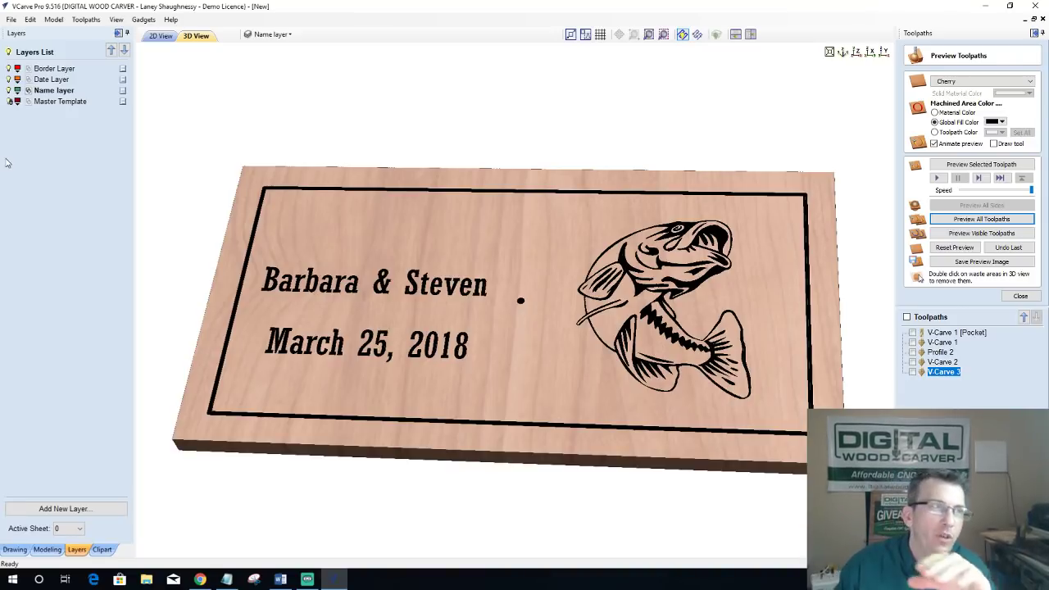
Step: Return to the flat 2D design and clear the fish selection
left_click(169, 38)
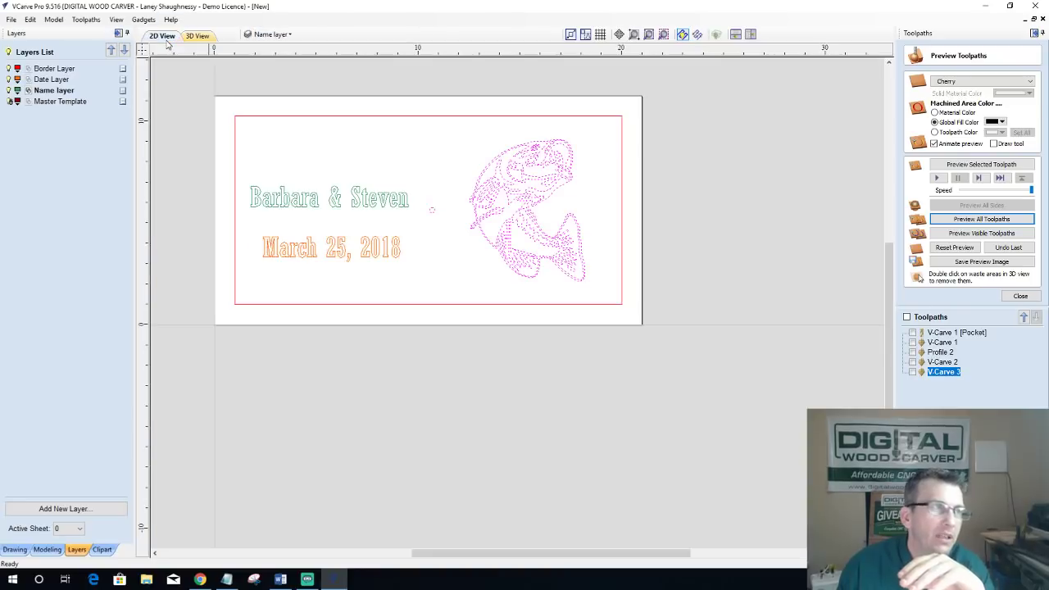
left_click(269, 34)
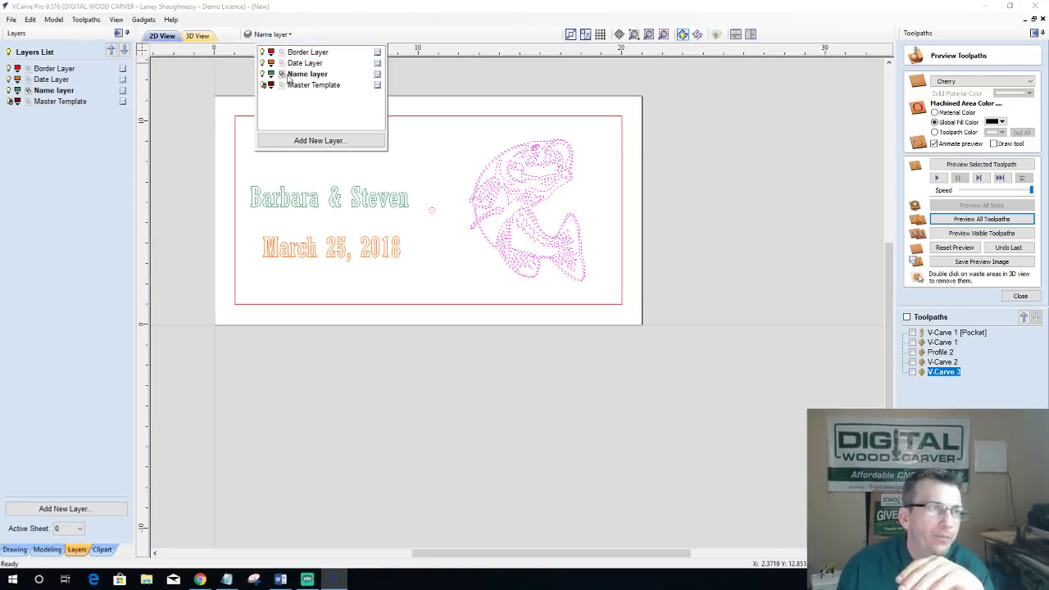
left_click(266, 85)
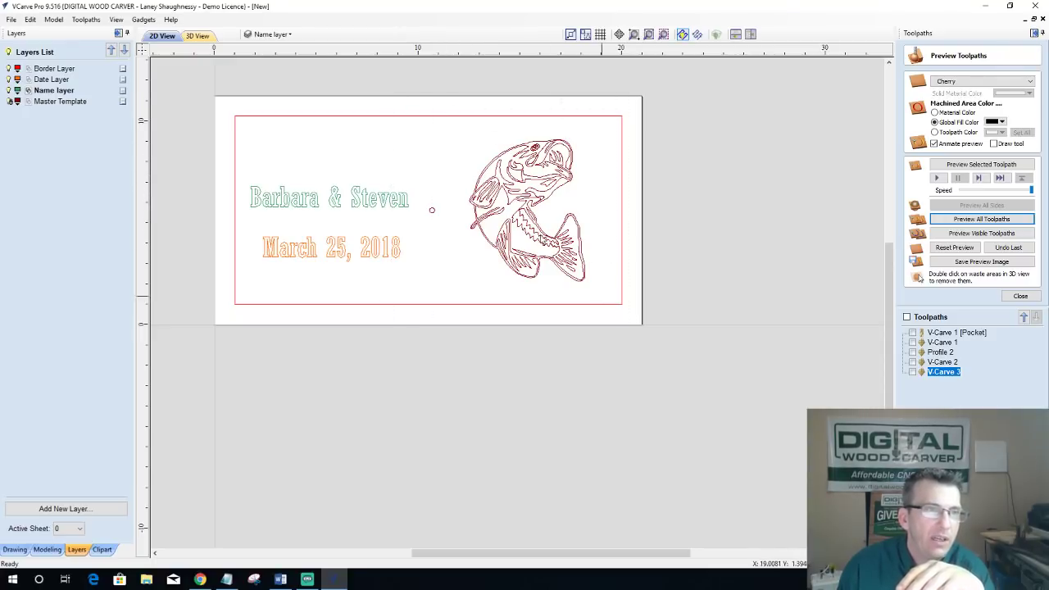
scroll(459, 240, "up", 2)
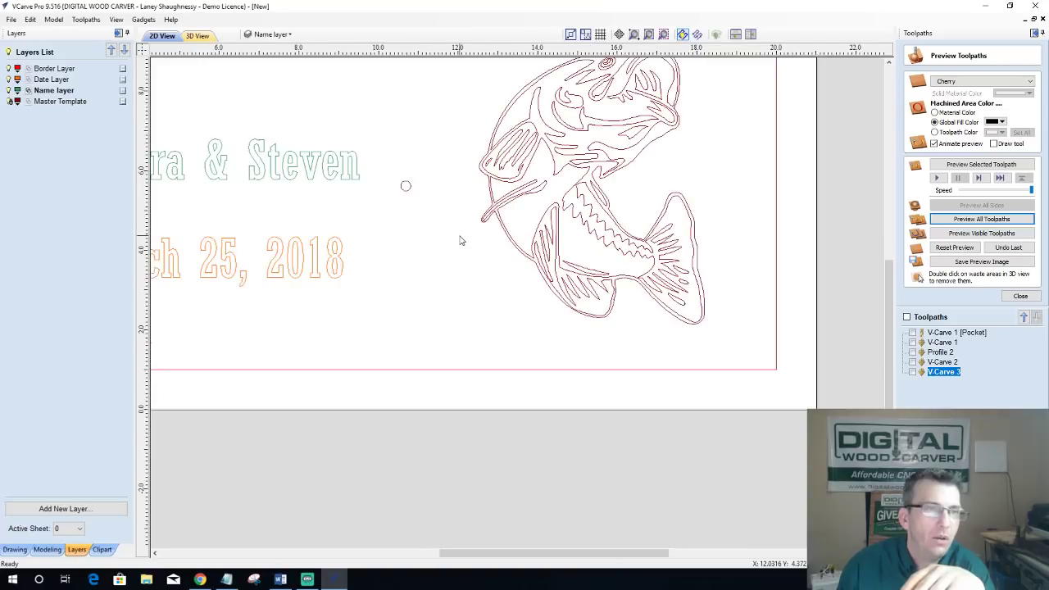
scroll(459, 237, "down", 3)
scroll(389, 236, "up", 3)
scroll(389, 235, "down", 3)
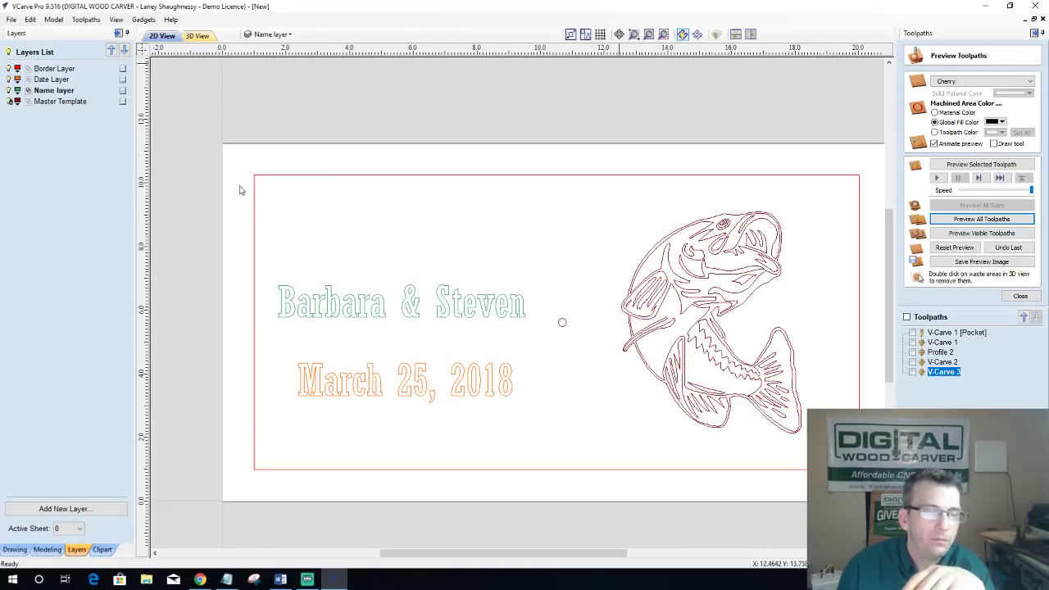
scroll(562, 257, "up", 3)
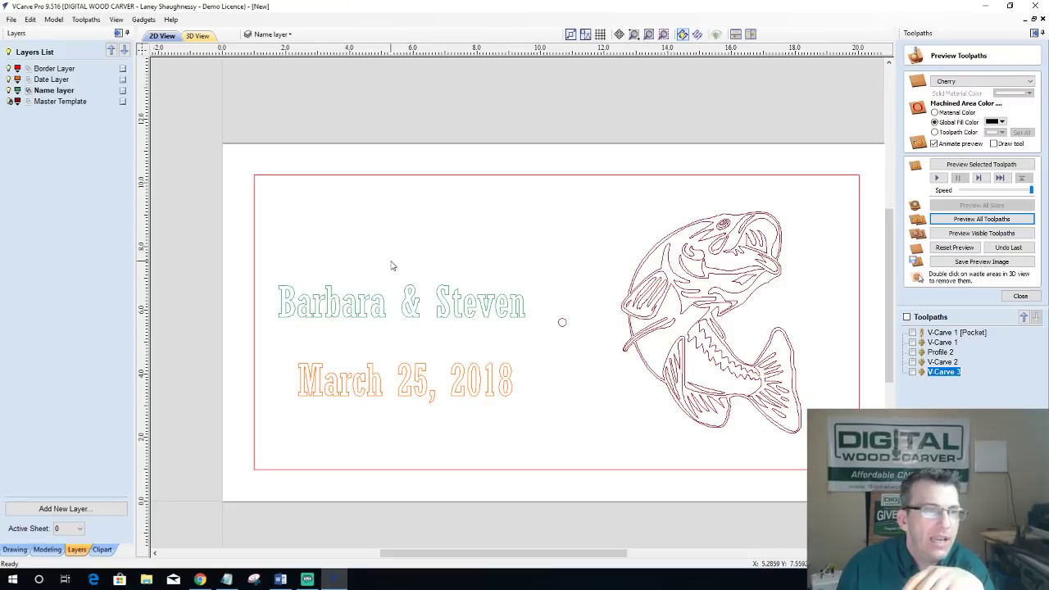
Step: Toggle Master Template's visibility off and on, then unlock that layer
left_click(270, 34)
left_click(263, 85)
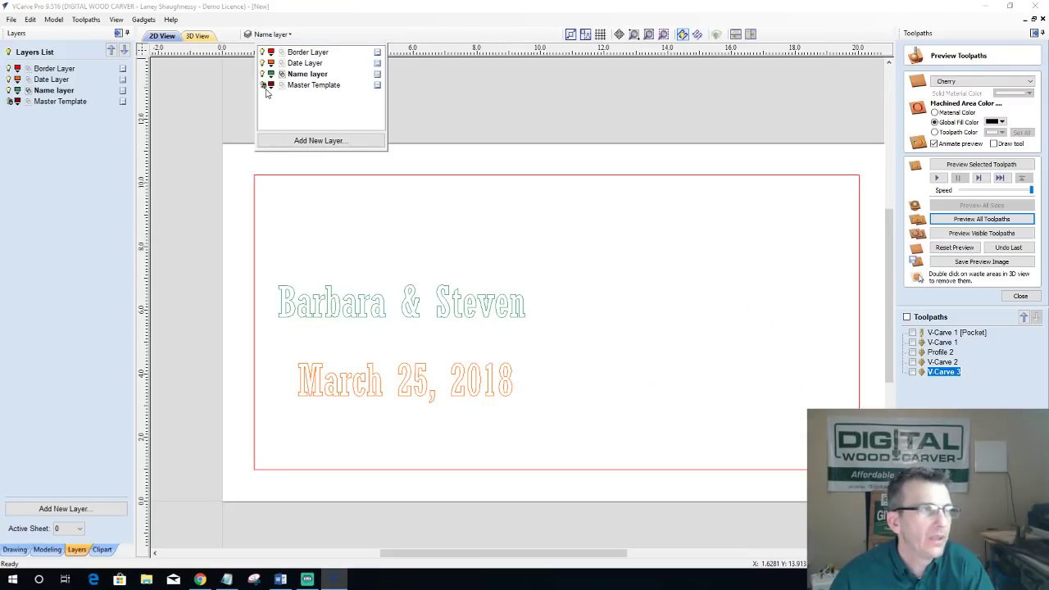
left_click(264, 86)
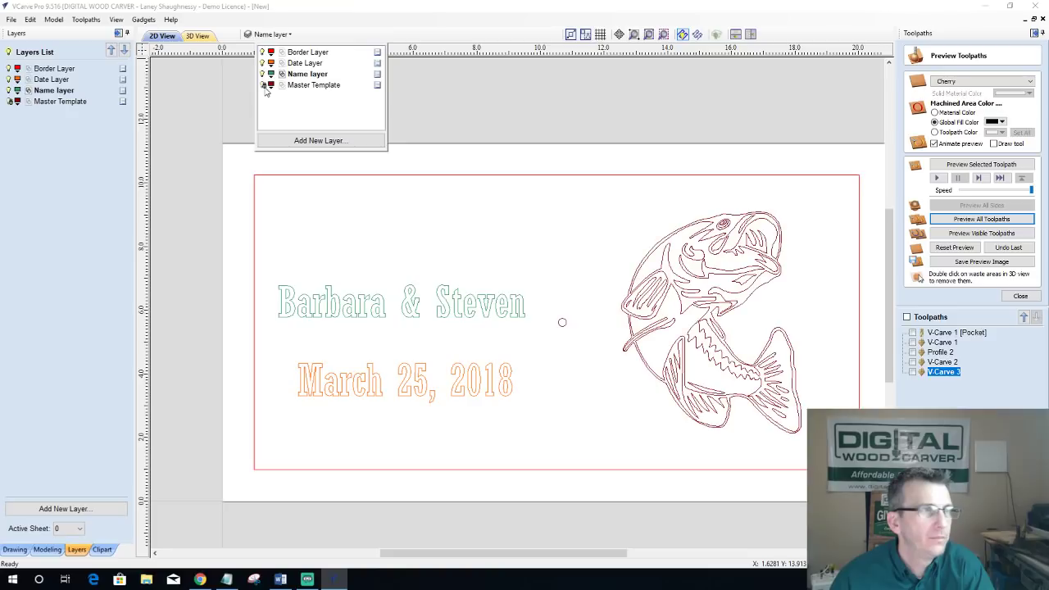
right_click(375, 90)
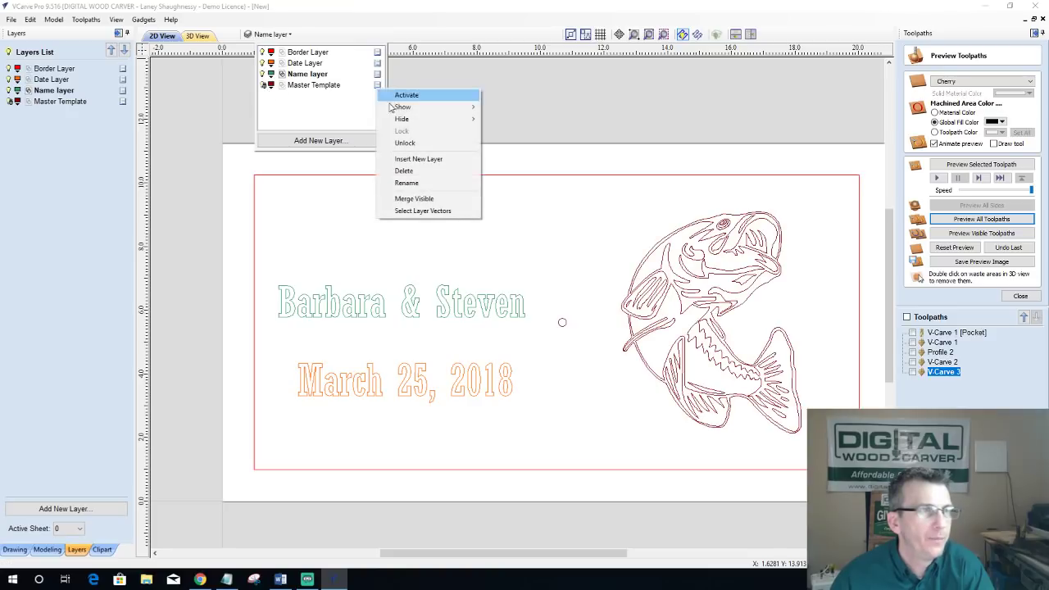
left_click(400, 145)
Step: Select the small circle between the names and fish and delete it
scroll(443, 230, "down", 3)
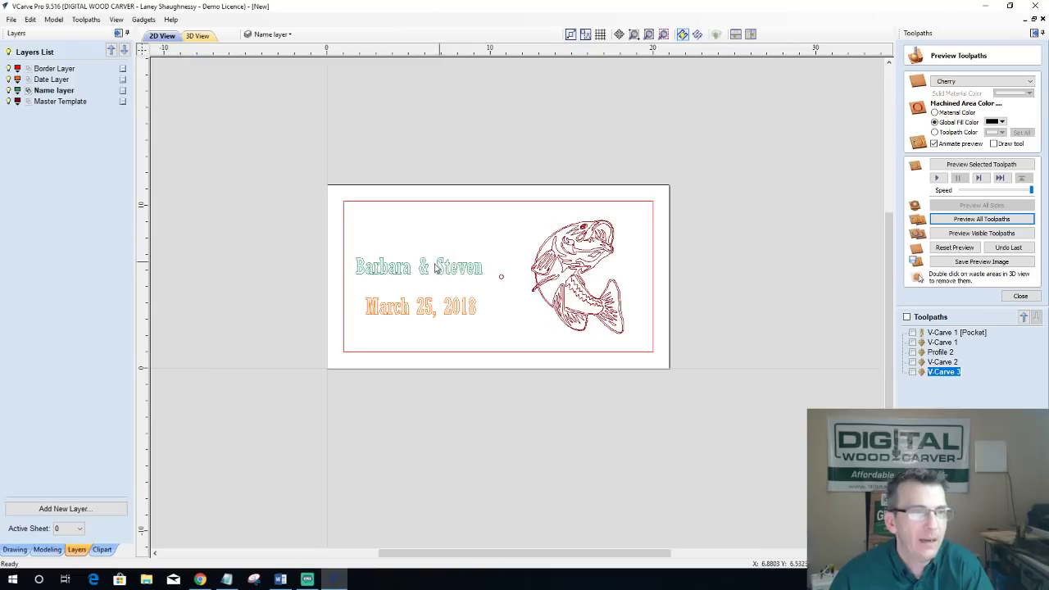
scroll(437, 268, "up", 3)
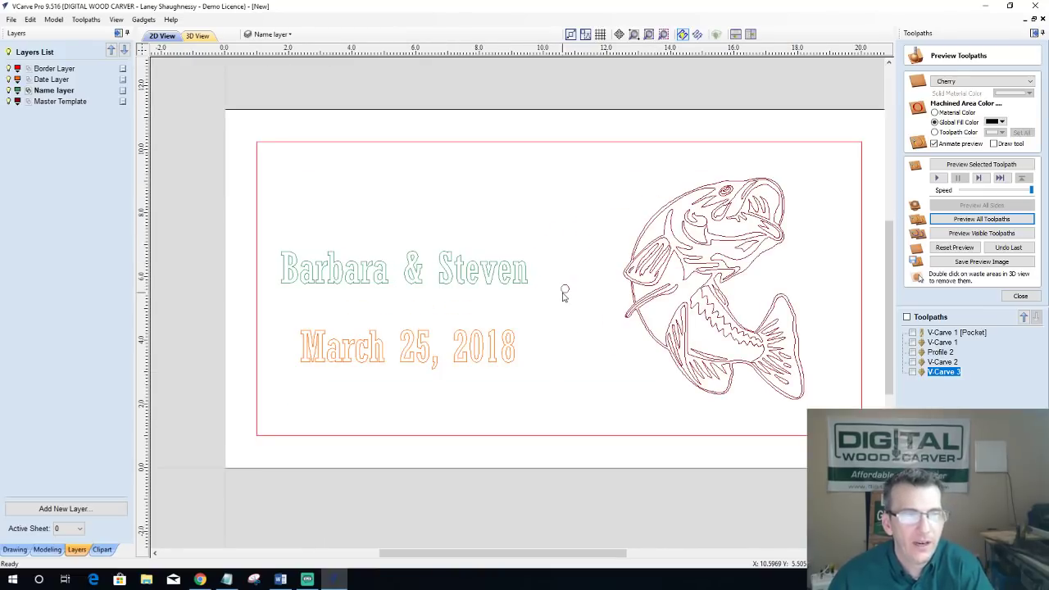
mouse_move(475, 206)
left_mouse_down()
mouse_move(595, 282)
mouse_move(706, 407)
left_mouse_up()
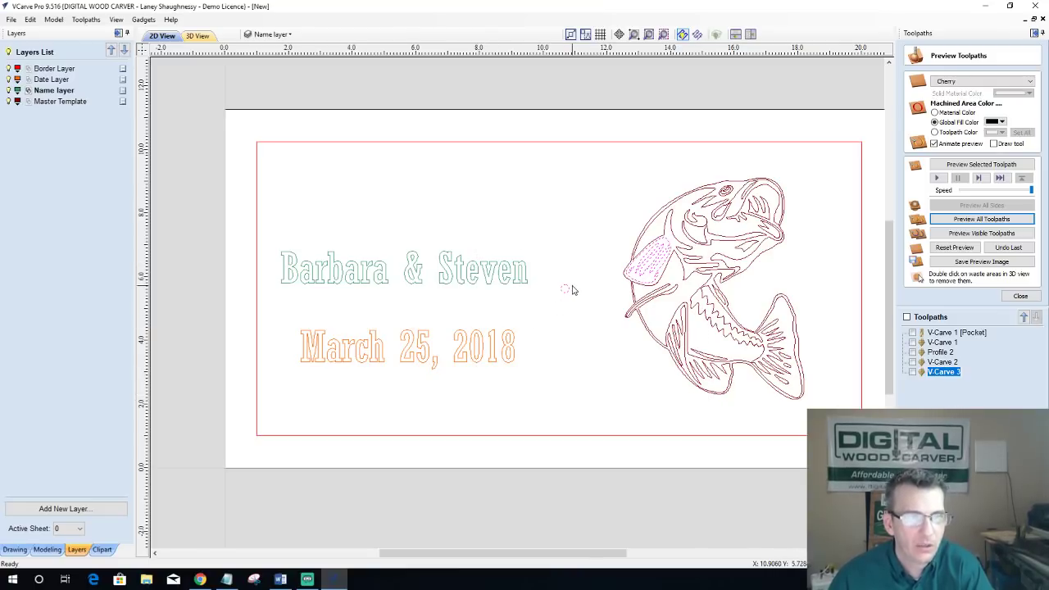
key("Delete")
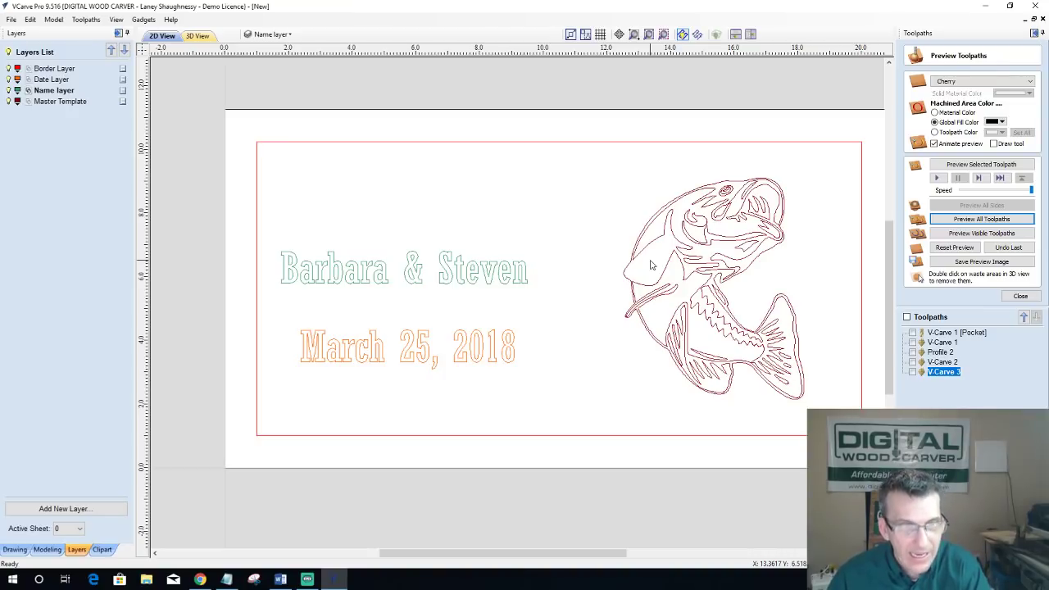
Step: Move the selected vectors onto Name layer
right_click(564, 289)
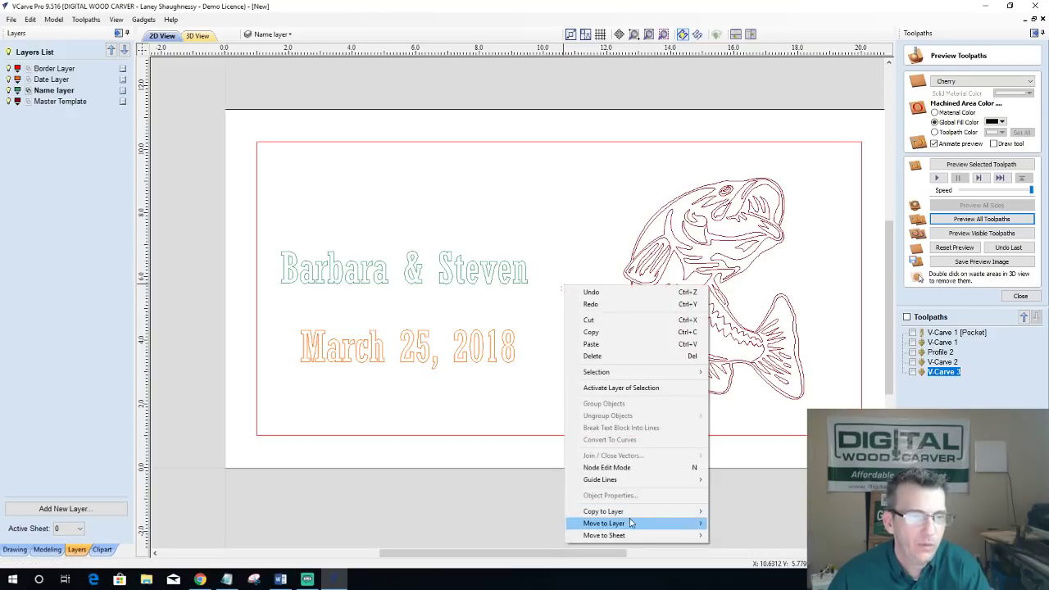
mouse_move(643, 522)
left_click(740, 548)
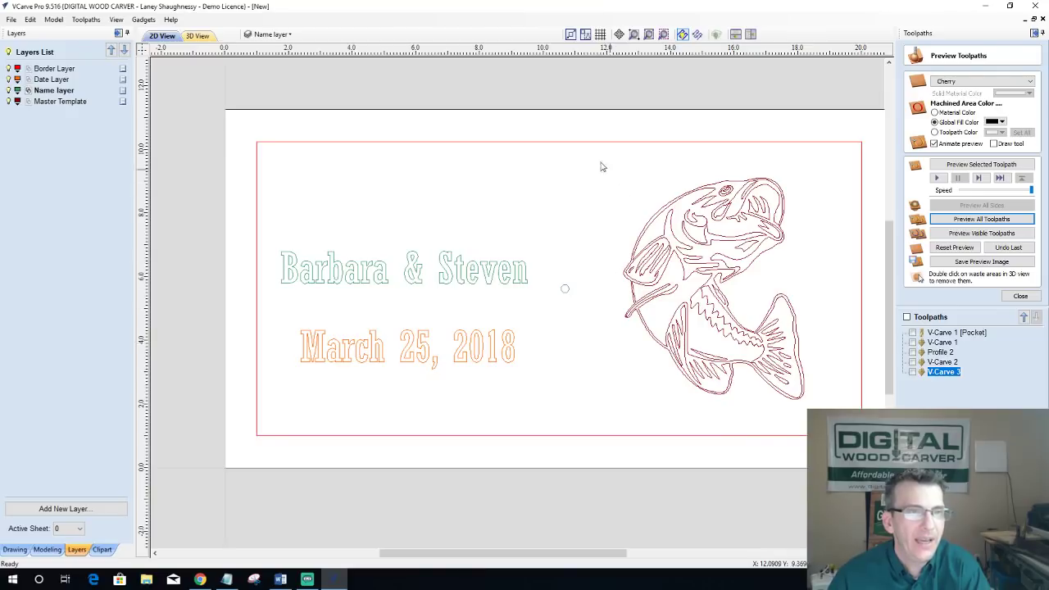
Step: Lock the Master Template layer again, select the small centre circle, and close the preview
left_click(284, 34)
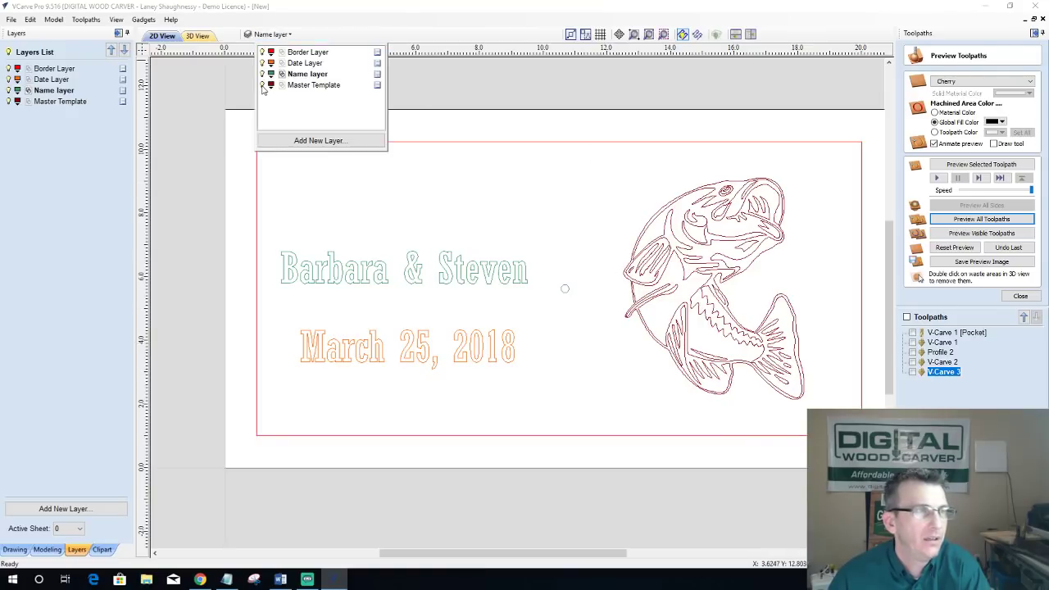
right_click(379, 88)
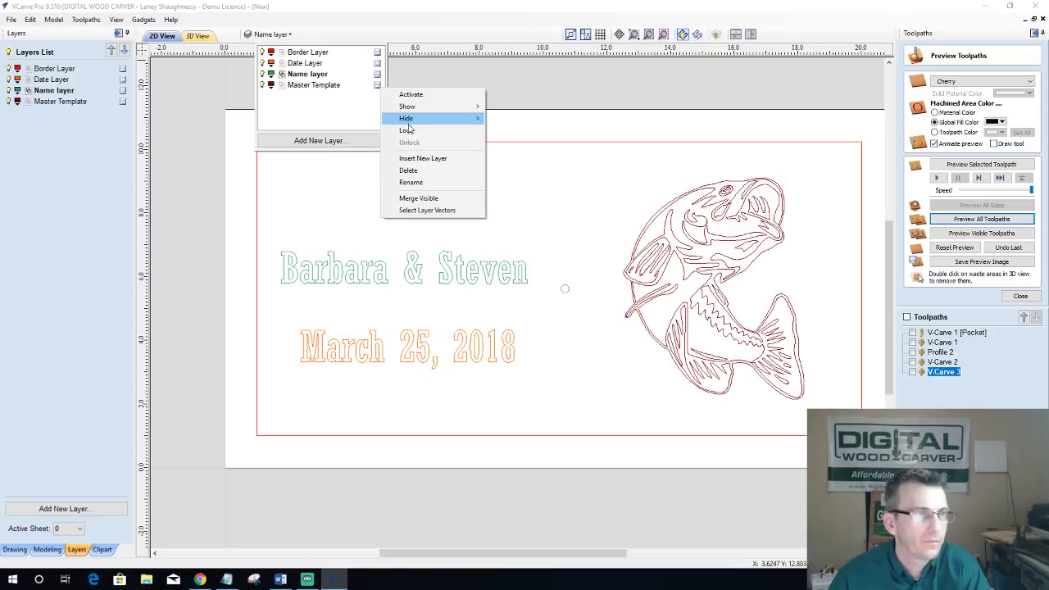
left_click(408, 128)
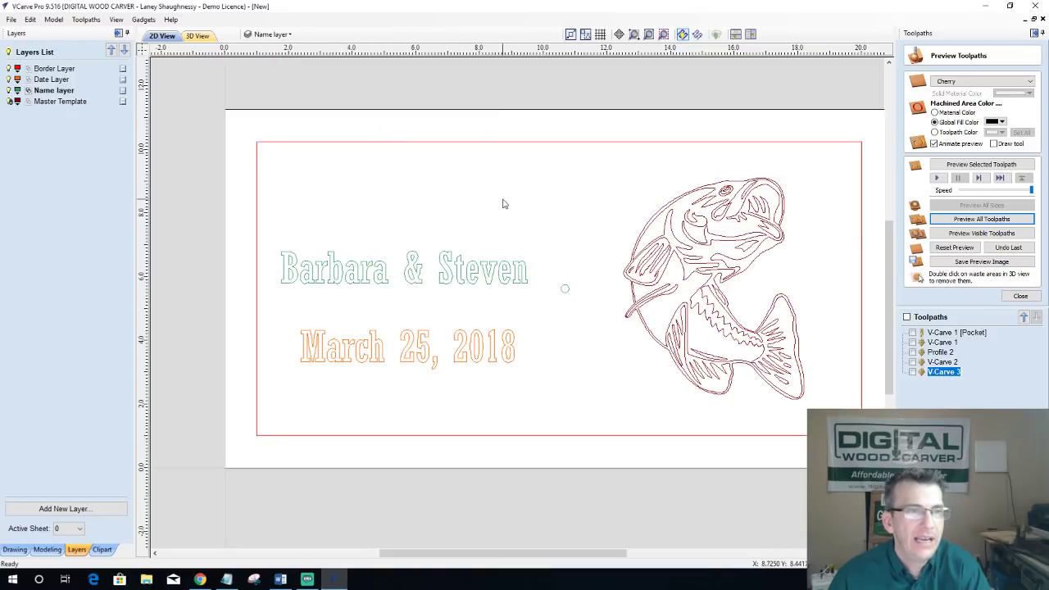
left_click_drag(488, 195, 721, 412)
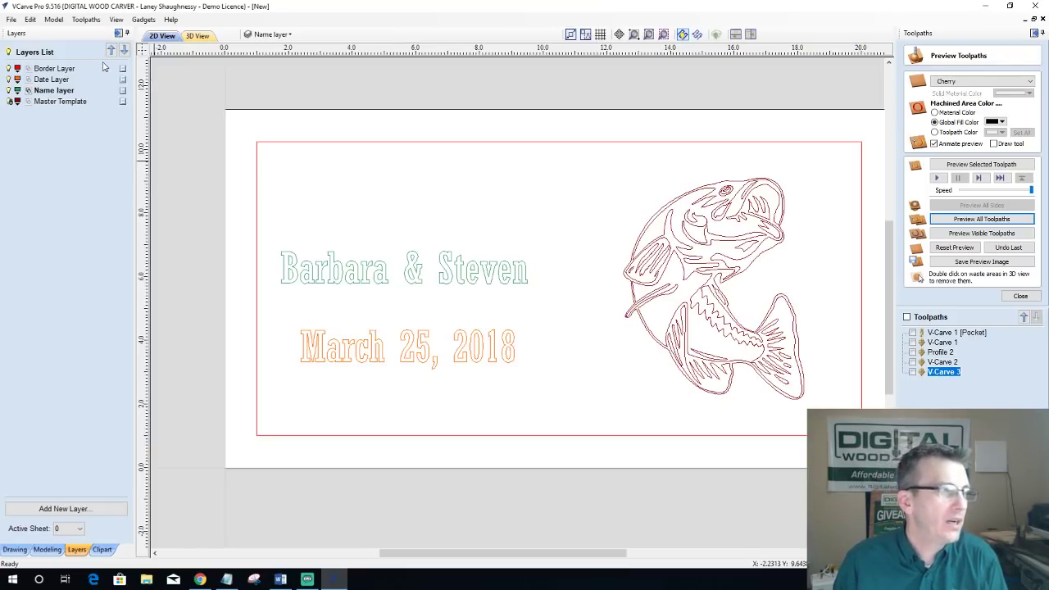
left_click(1017, 297)
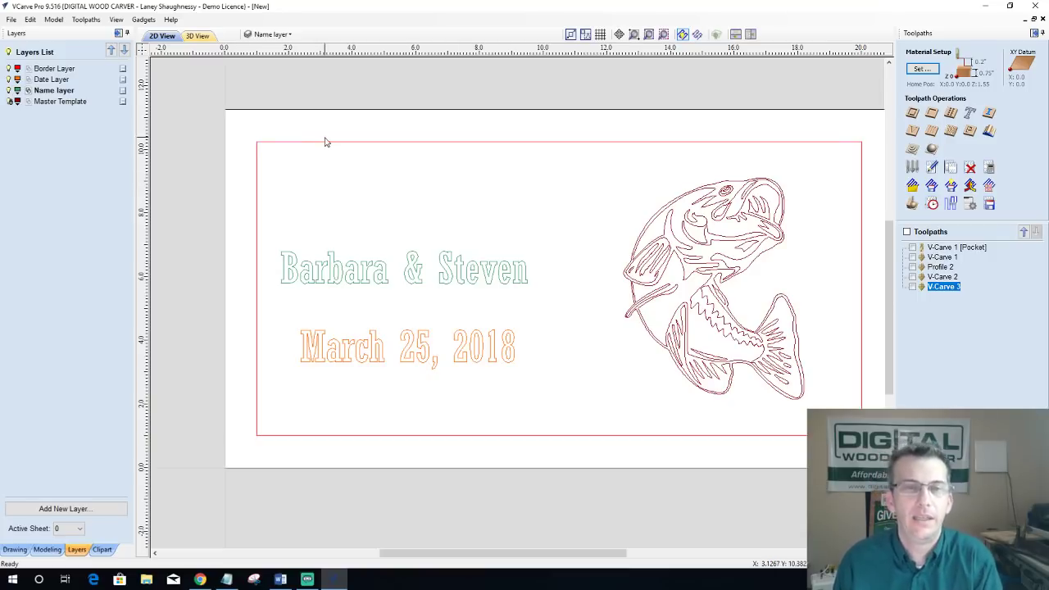
Step: Toggle the Master Template fish artwork's visibility off and back on
left_click(300, 34)
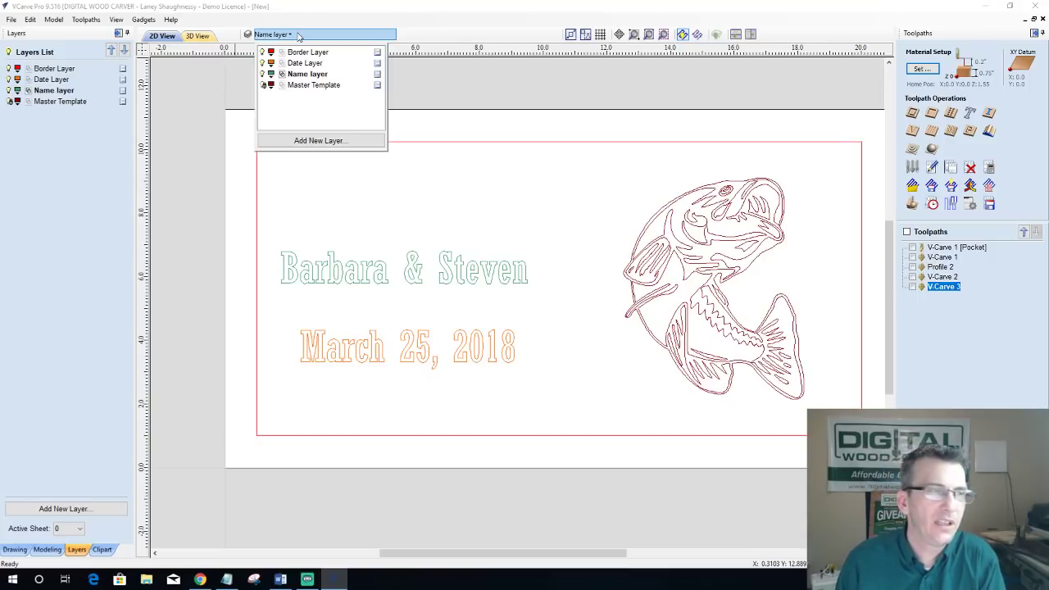
left_click(263, 87)
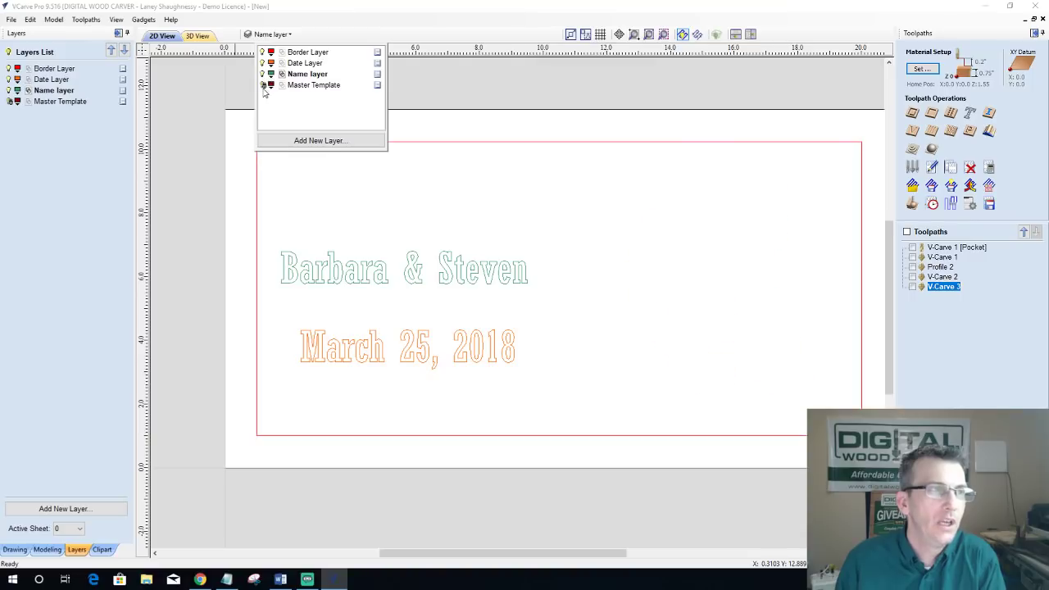
left_click(263, 86)
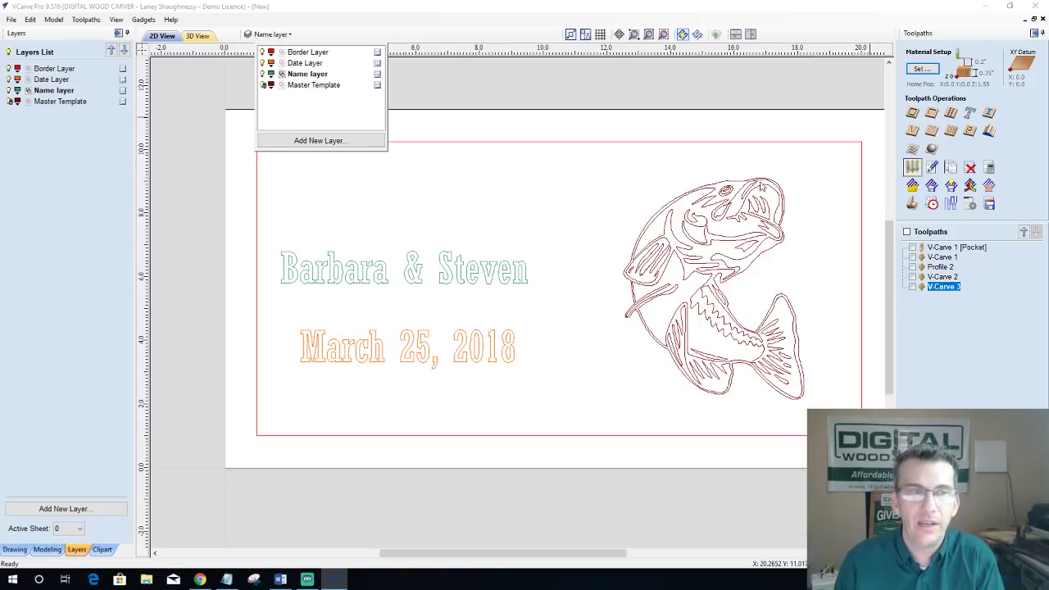
left_click(350, 181)
left_click(270, 34)
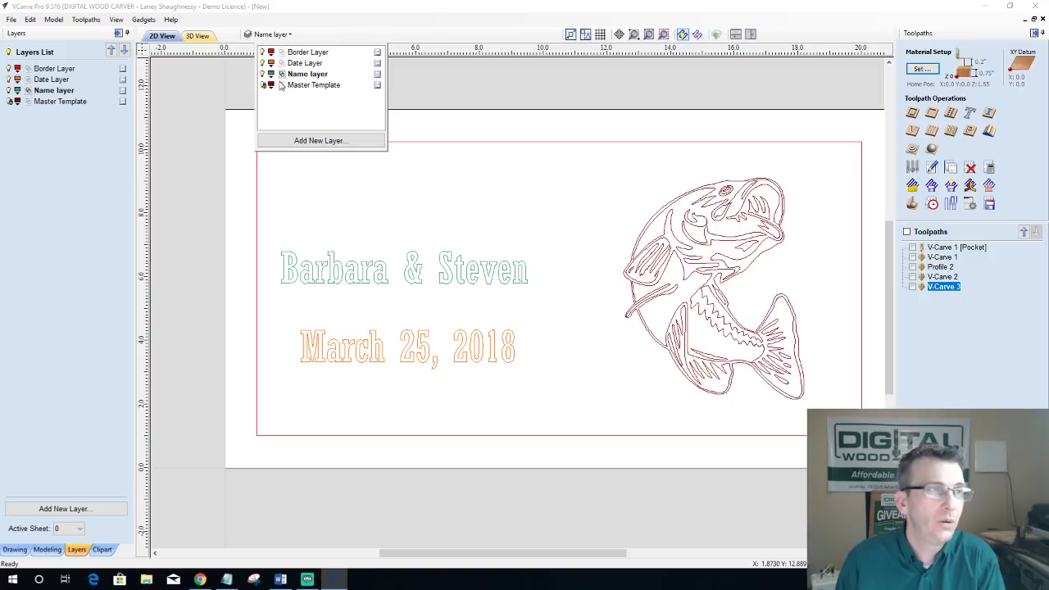
left_click(386, 211)
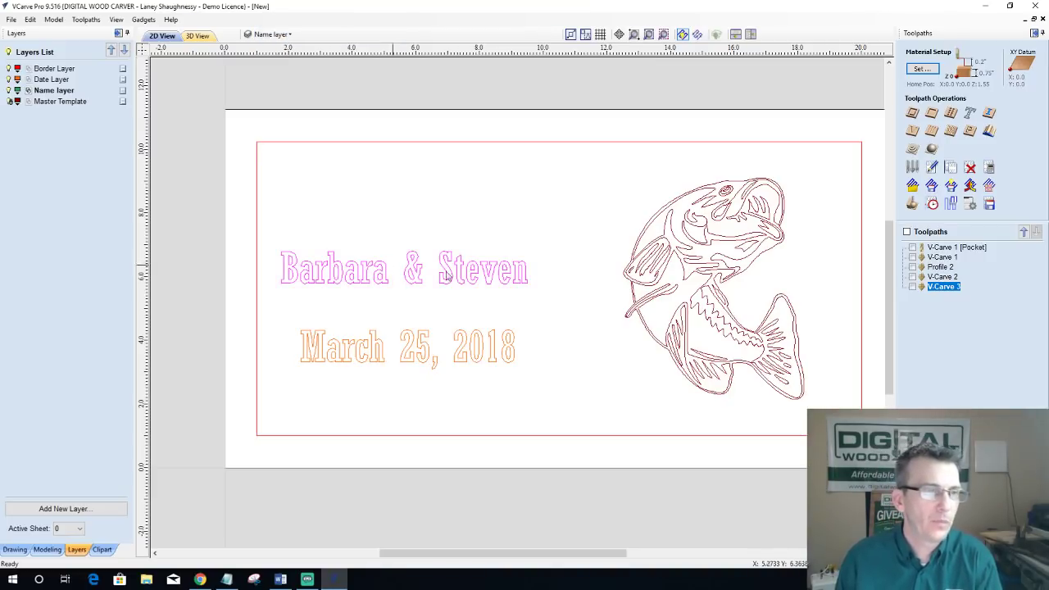
scroll(379, 280, "up", 2)
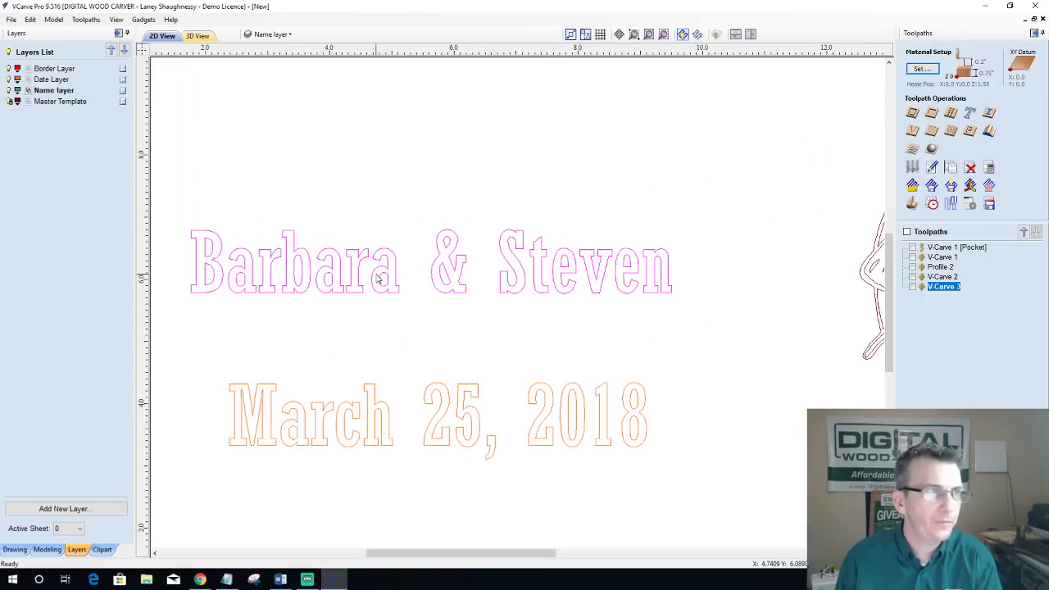
Step: Make Border Layer the active layer and hide the border rectangle
left_click(276, 36)
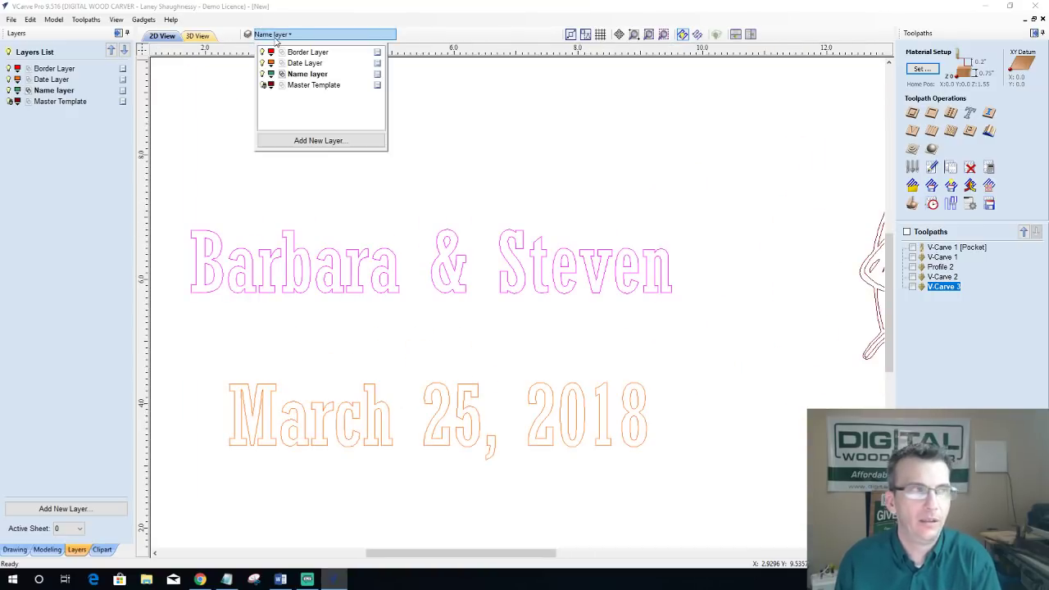
left_click(295, 54)
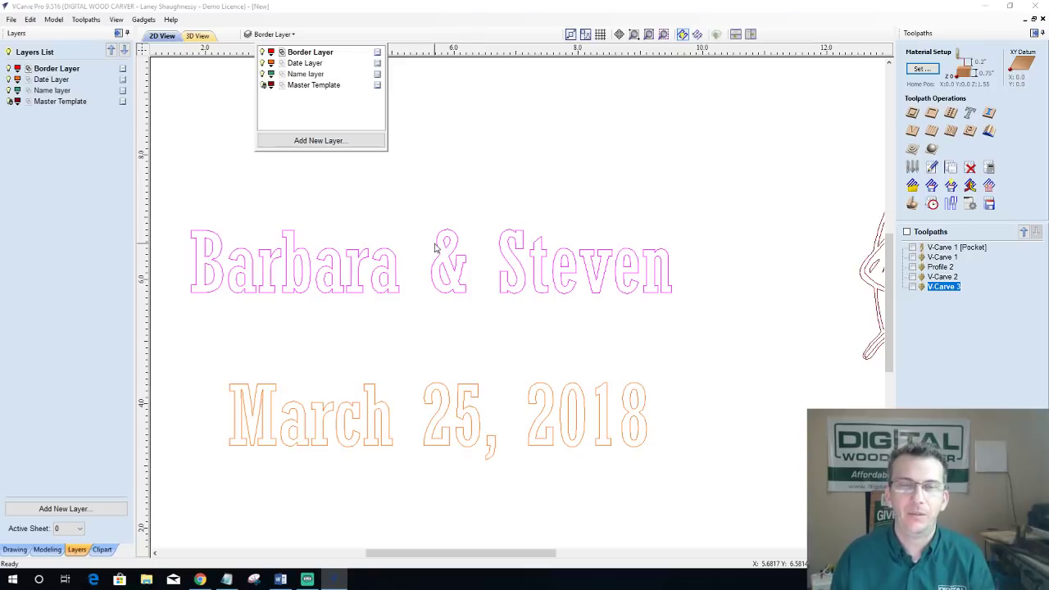
scroll(435, 246, "down", 2)
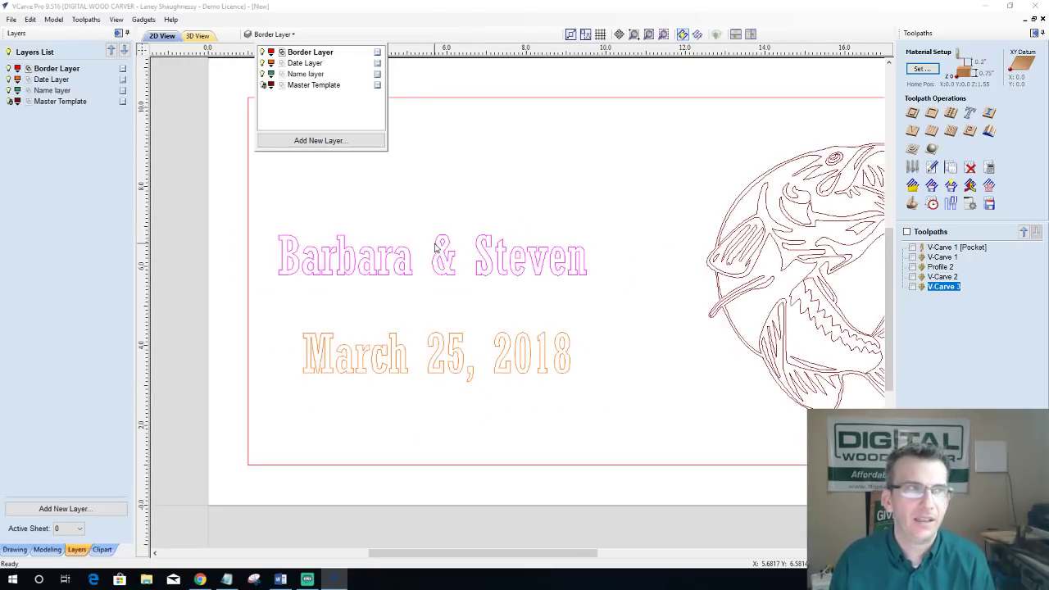
left_click(262, 52)
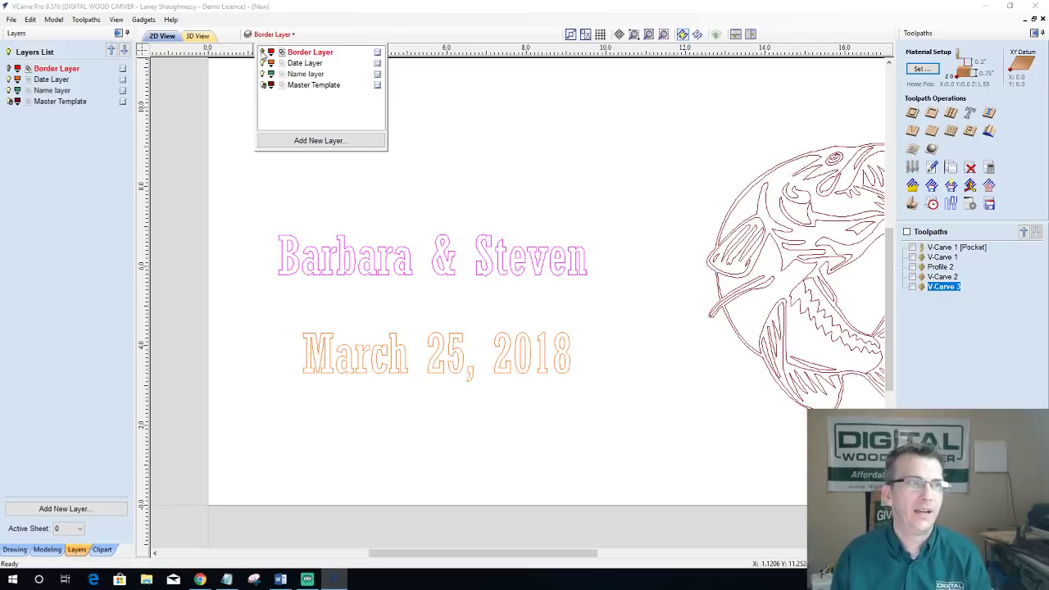
Step: Reactivate Border Layer, select the Barbara & Steven text, and show the drawing tools
left_click(303, 64)
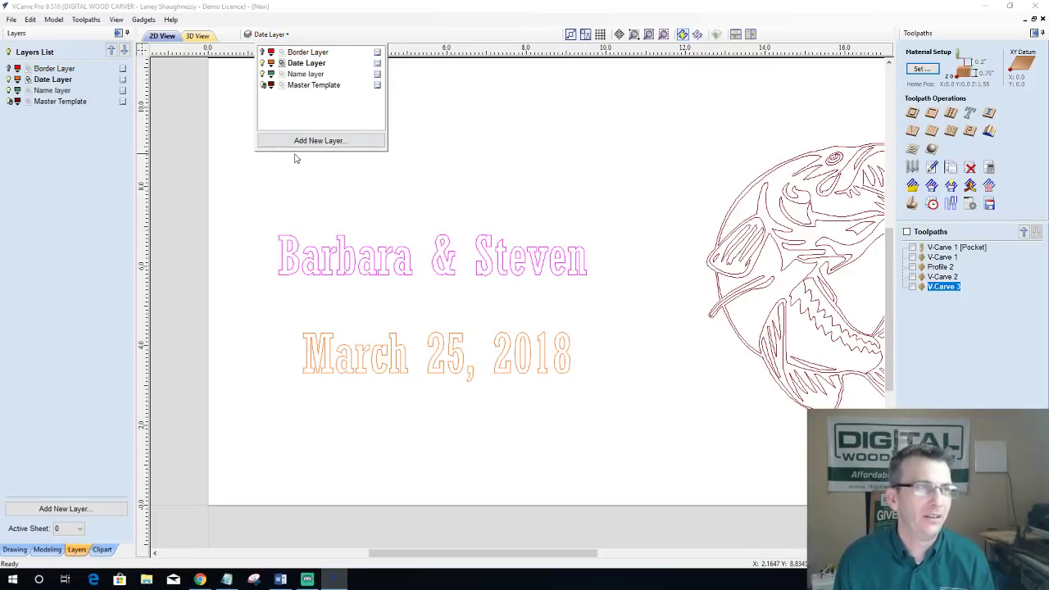
left_click(307, 52)
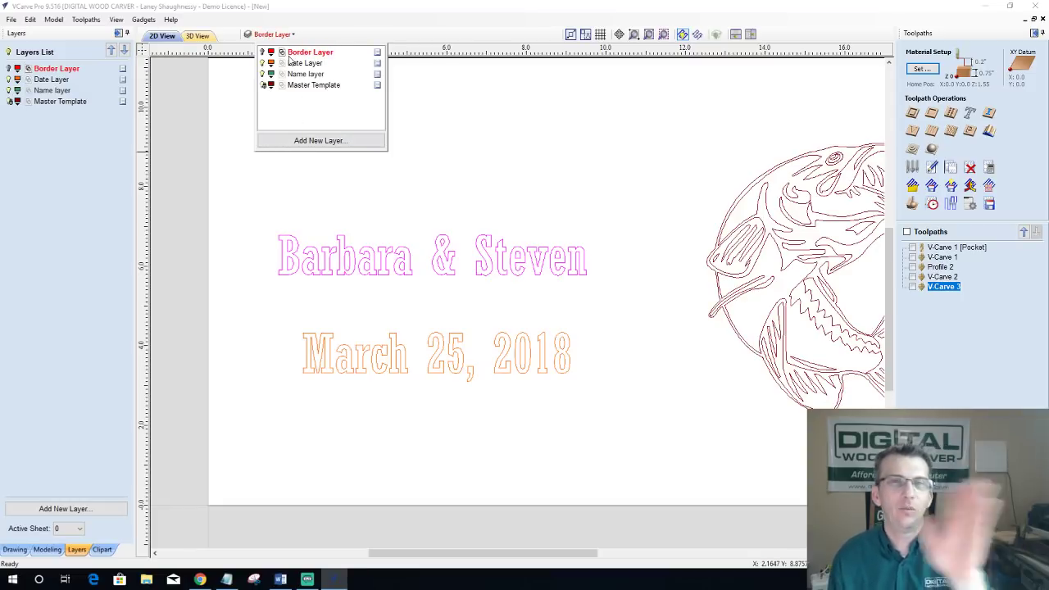
scroll(599, 324, "down", 2)
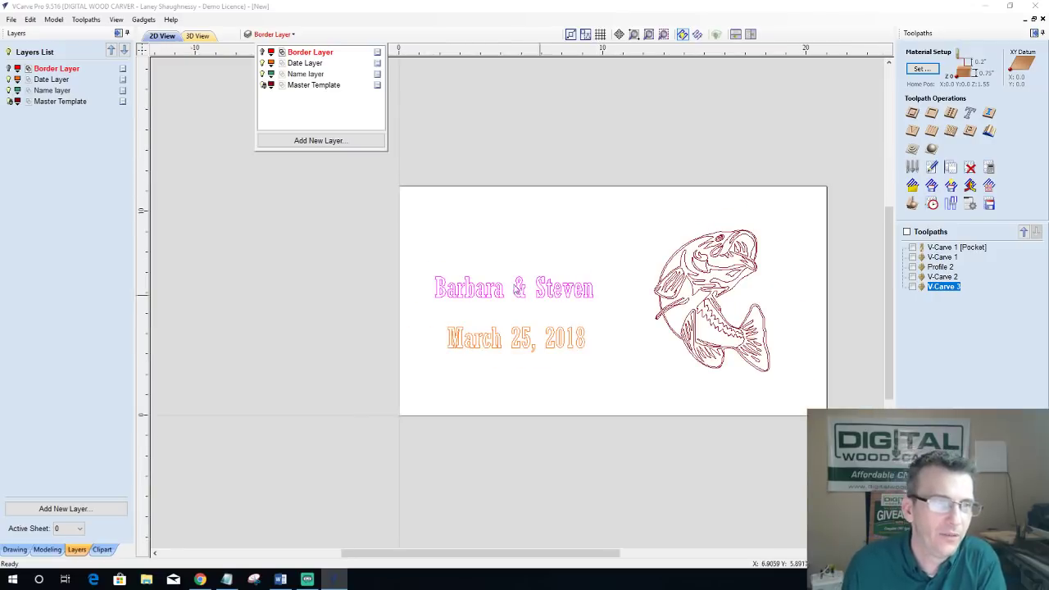
left_click(499, 293)
scroll(498, 296, "up", 2)
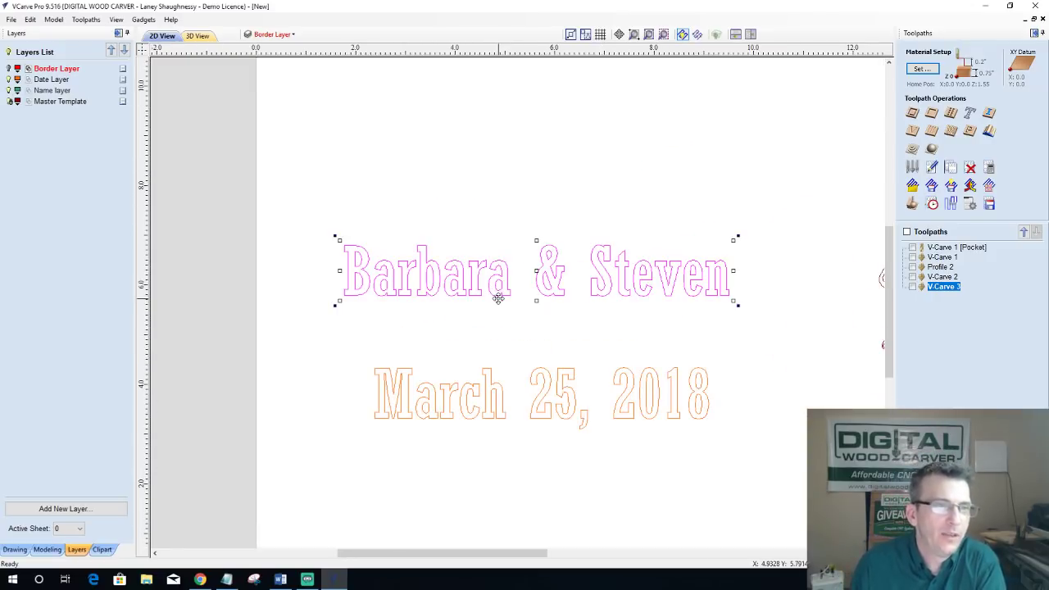
scroll(498, 298, "down", 1)
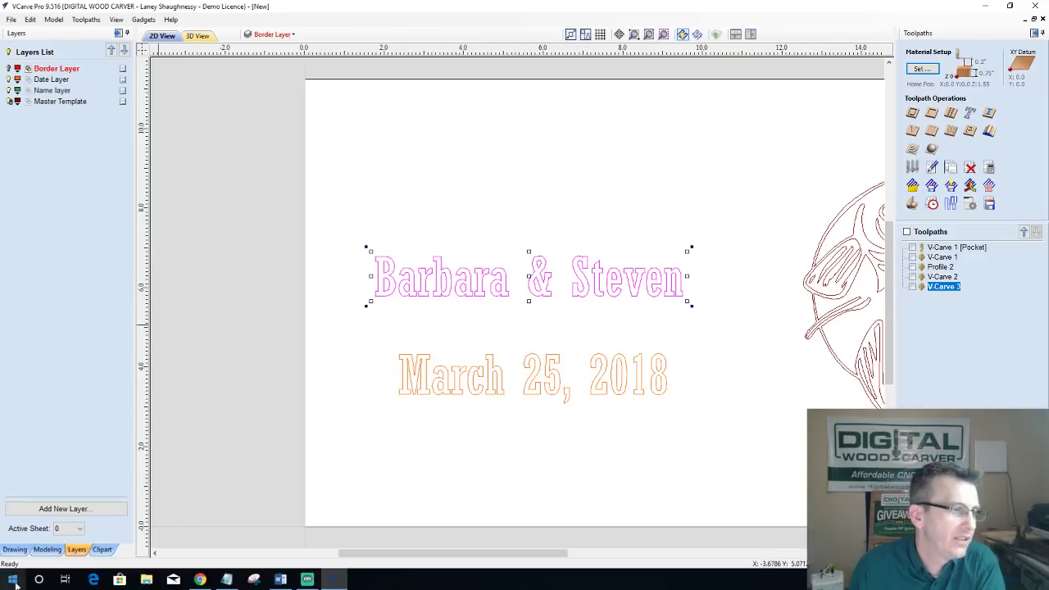
left_click(16, 550)
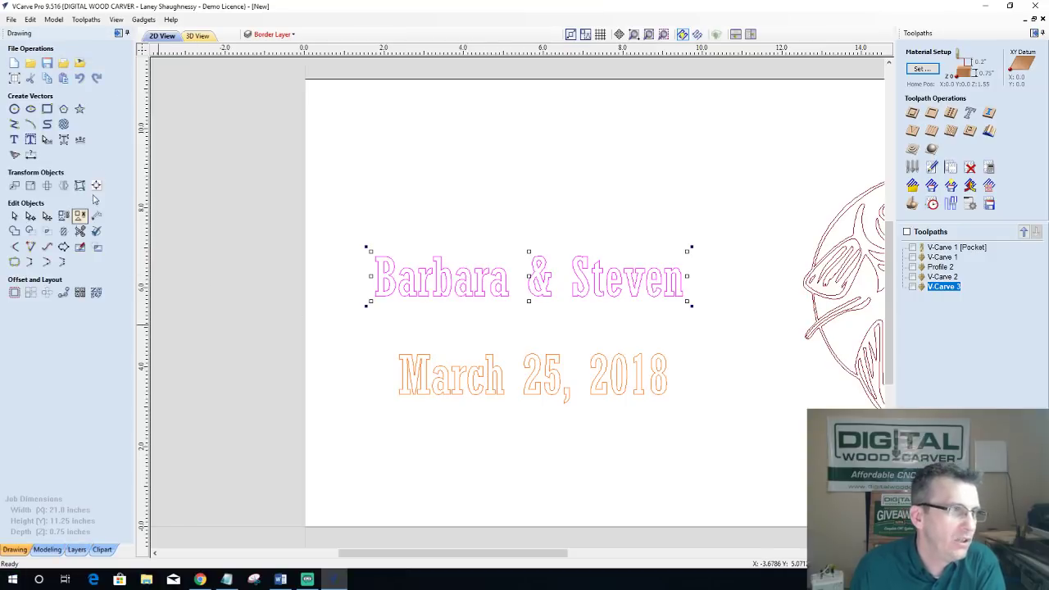
Step: Convert the Barbara & Steven text to curves and drag its corner handle to stretch it wider
left_click(64, 141)
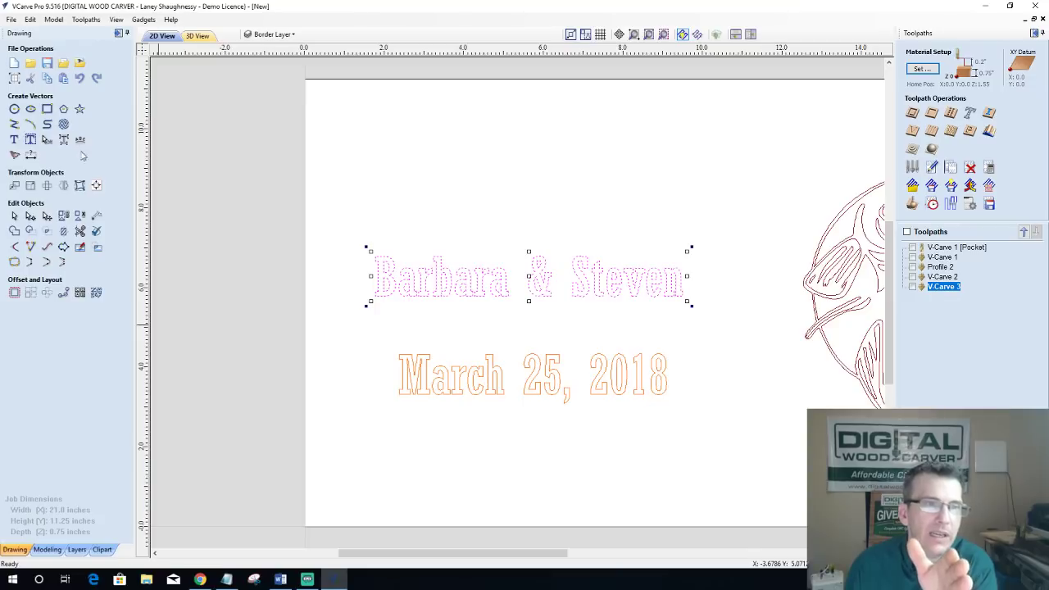
left_click_drag(687, 250, 658, 245)
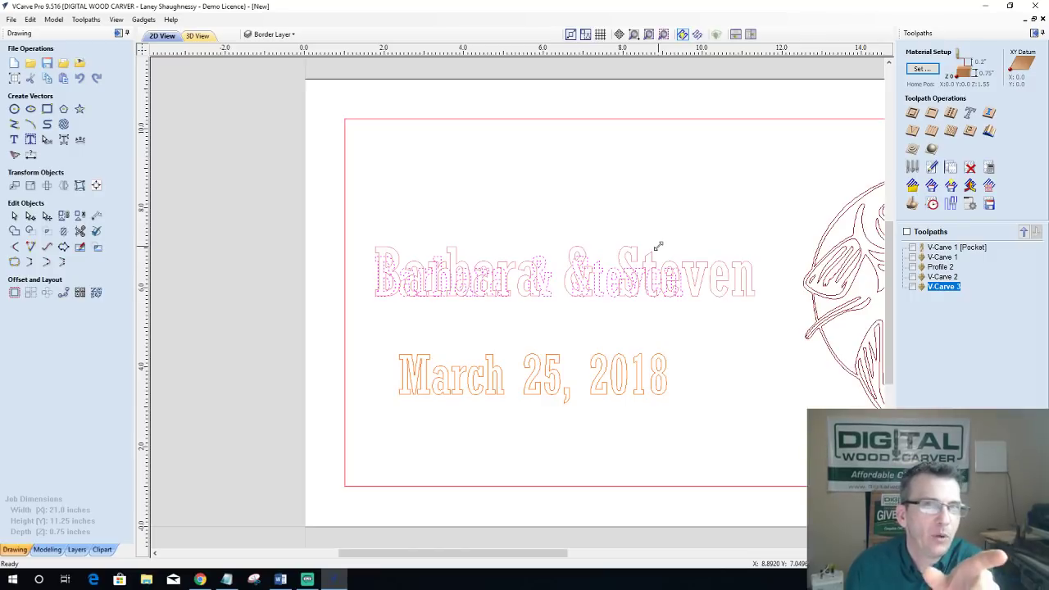
left_click_drag(657, 245, 662, 254)
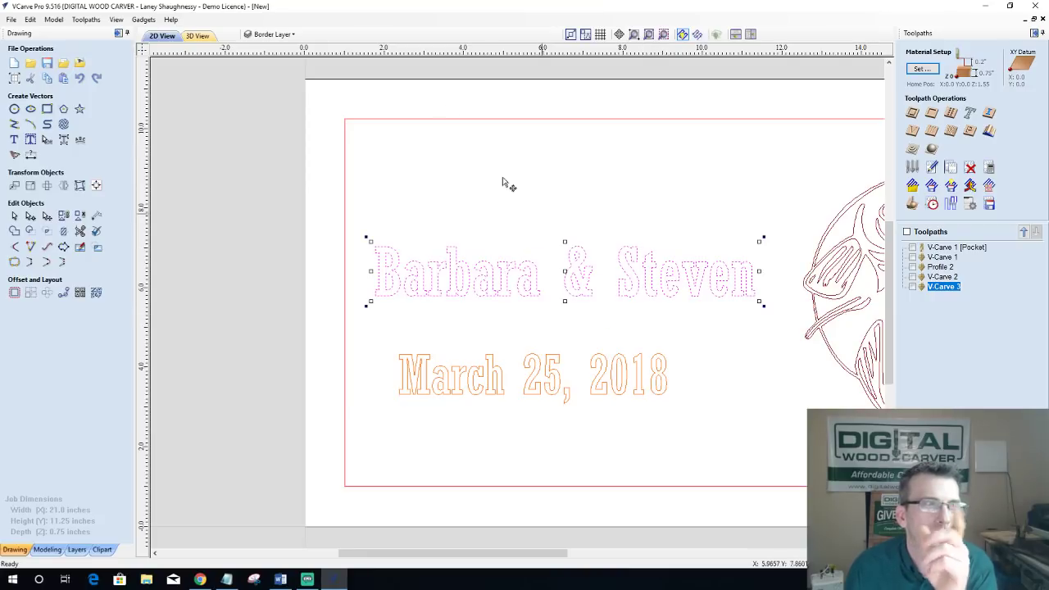
left_click(291, 35)
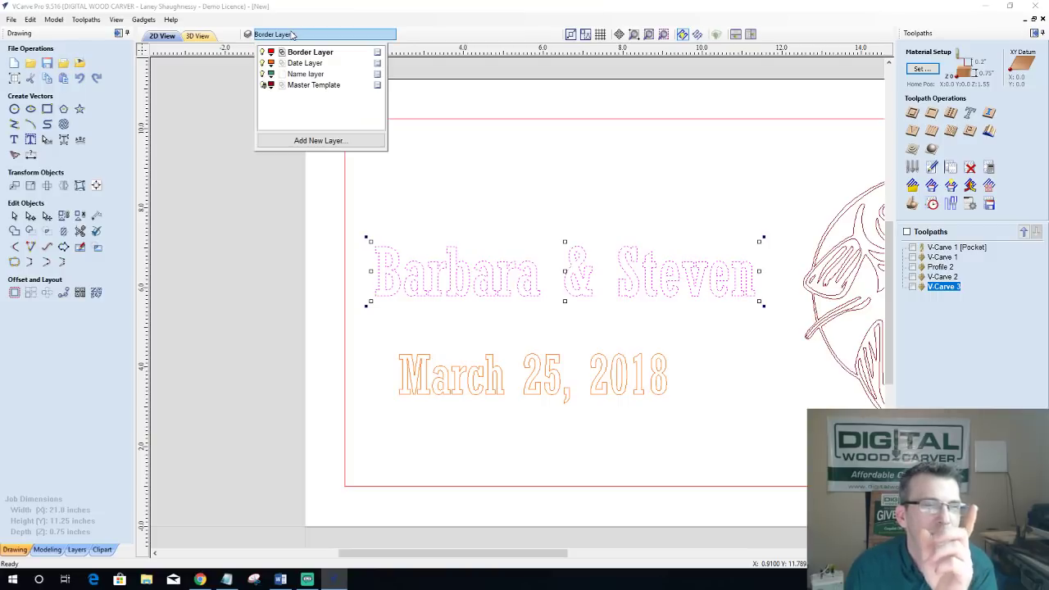
left_click(498, 195)
left_click(484, 210)
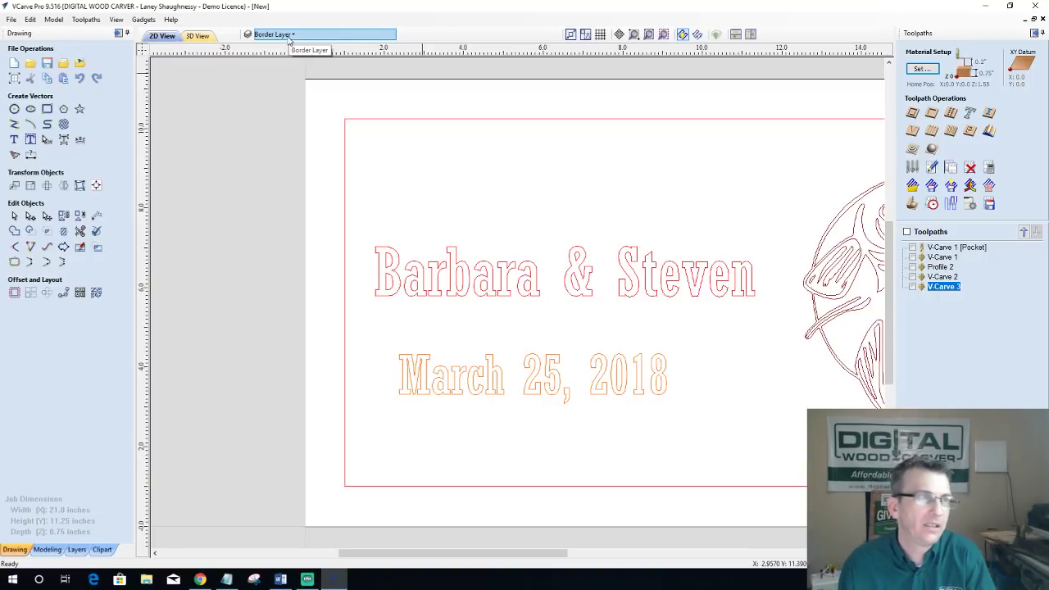
Step: Undo the stretch, check the Name and Border layers' visibility, and make Name layer active
key("ctrl+z")
key("ctrl+z")
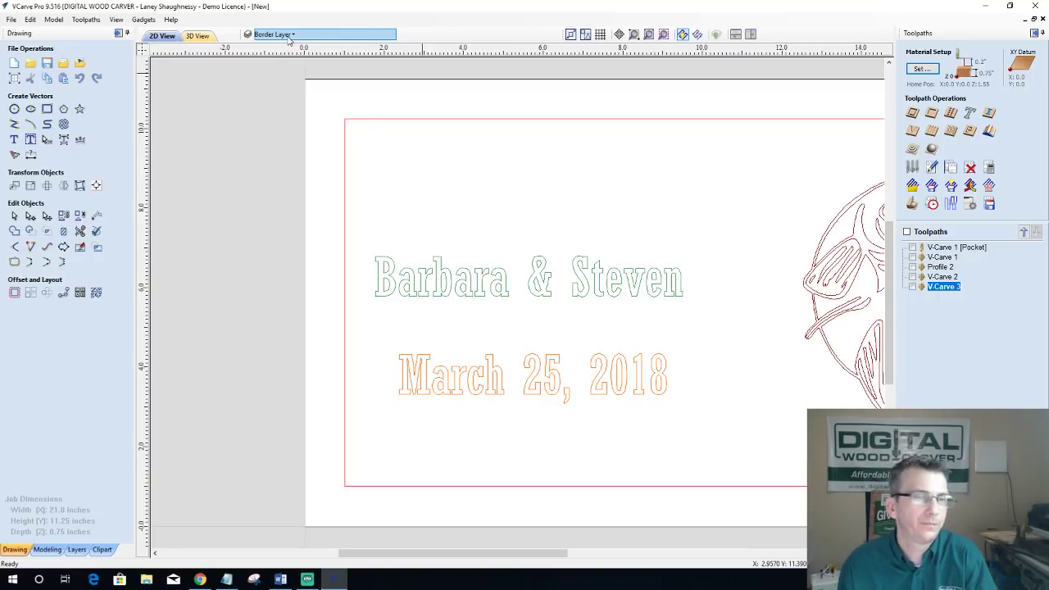
left_click(278, 34)
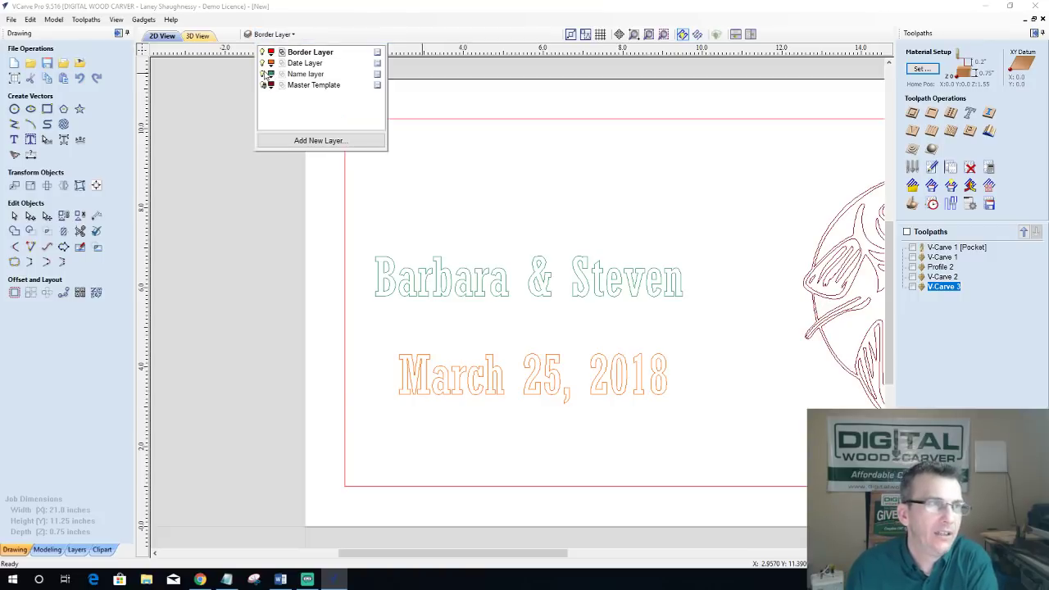
left_click(263, 74)
left_click(263, 74)
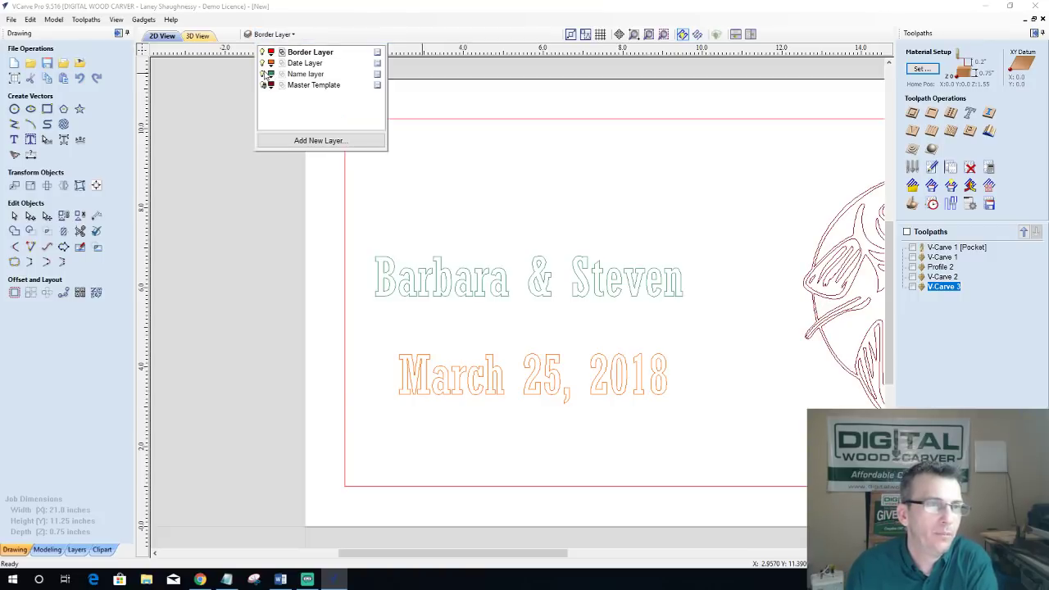
left_click(263, 52)
left_click(263, 52)
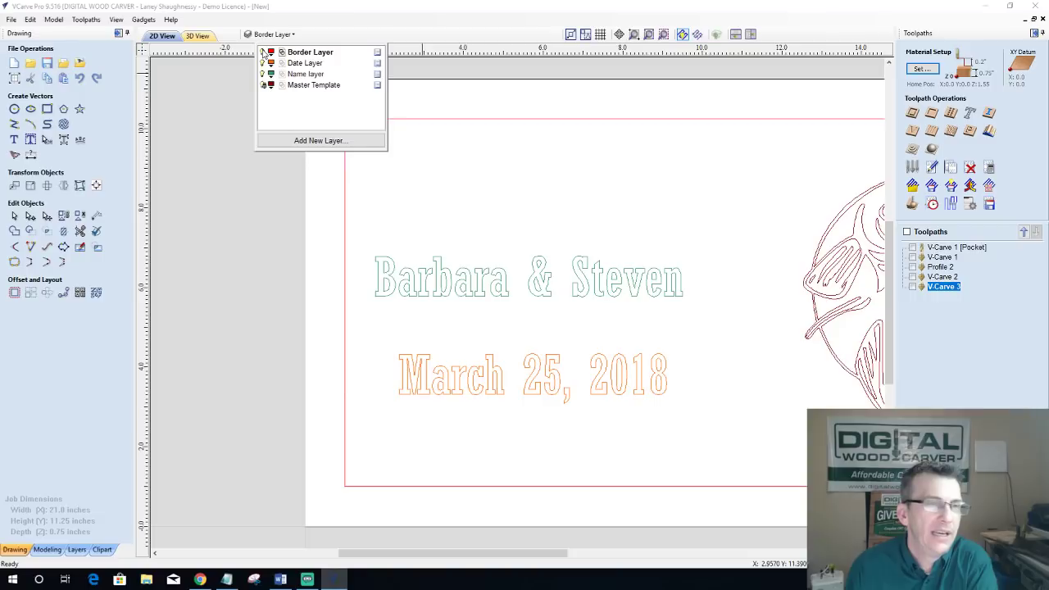
left_click(298, 75)
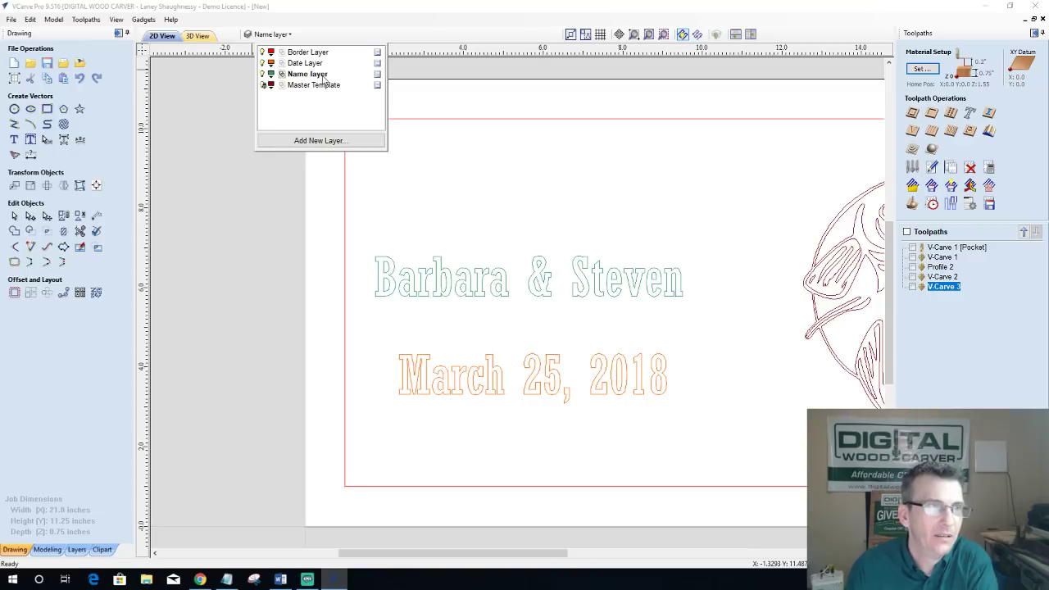
Step: Convert Barbara & Steven to curves on the Name layer and stretch it wider
left_click(452, 295)
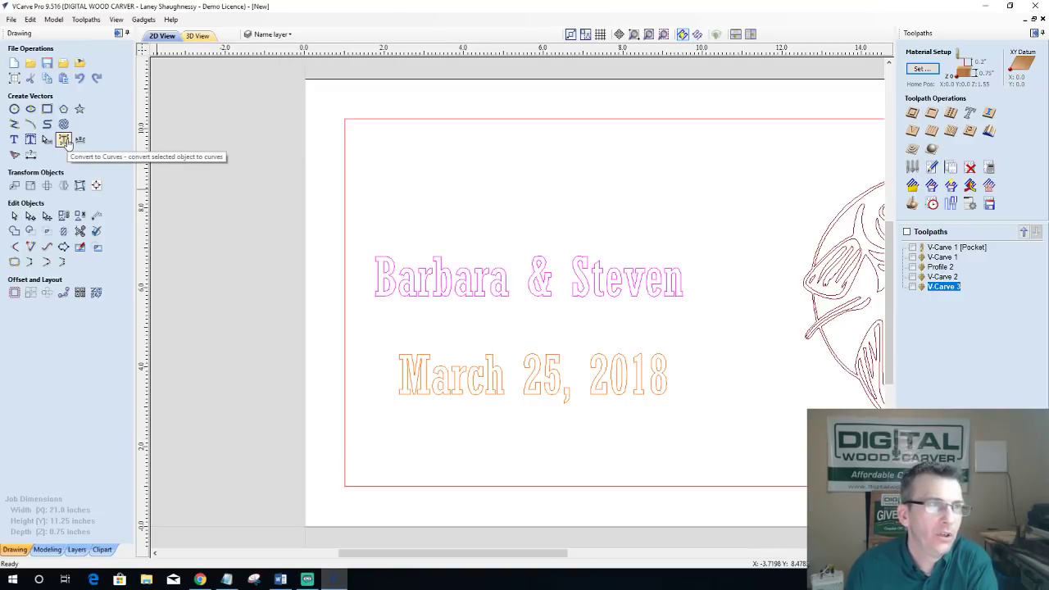
left_click(64, 141)
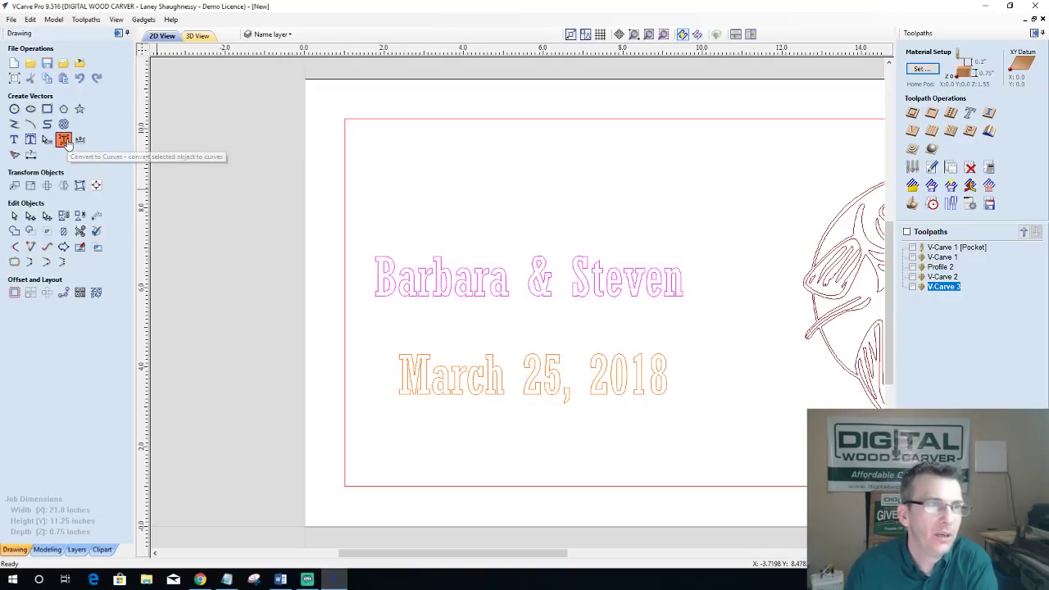
left_click(577, 282)
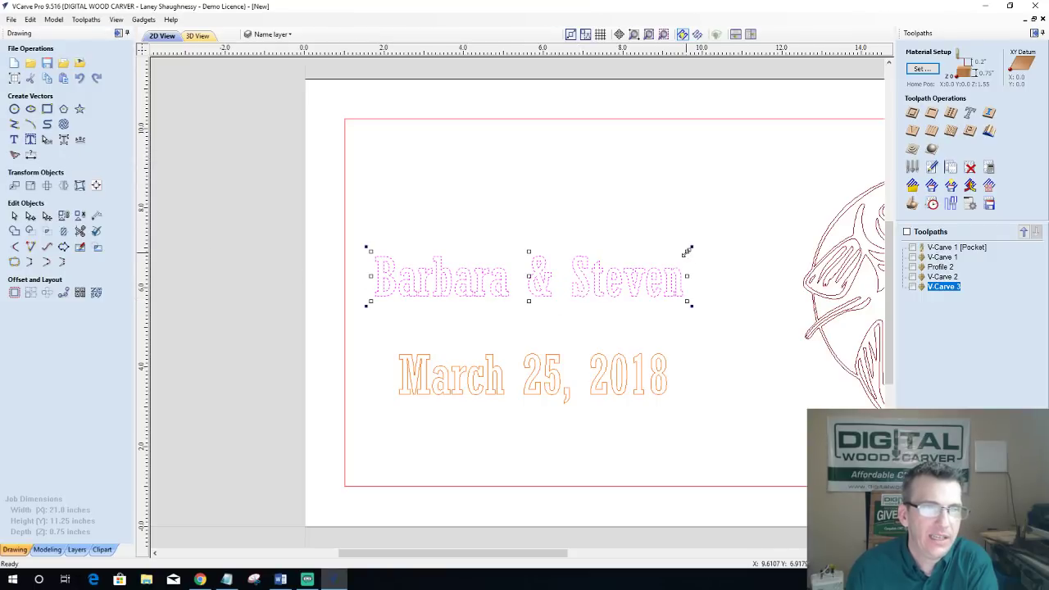
left_click_drag(687, 250, 645, 190)
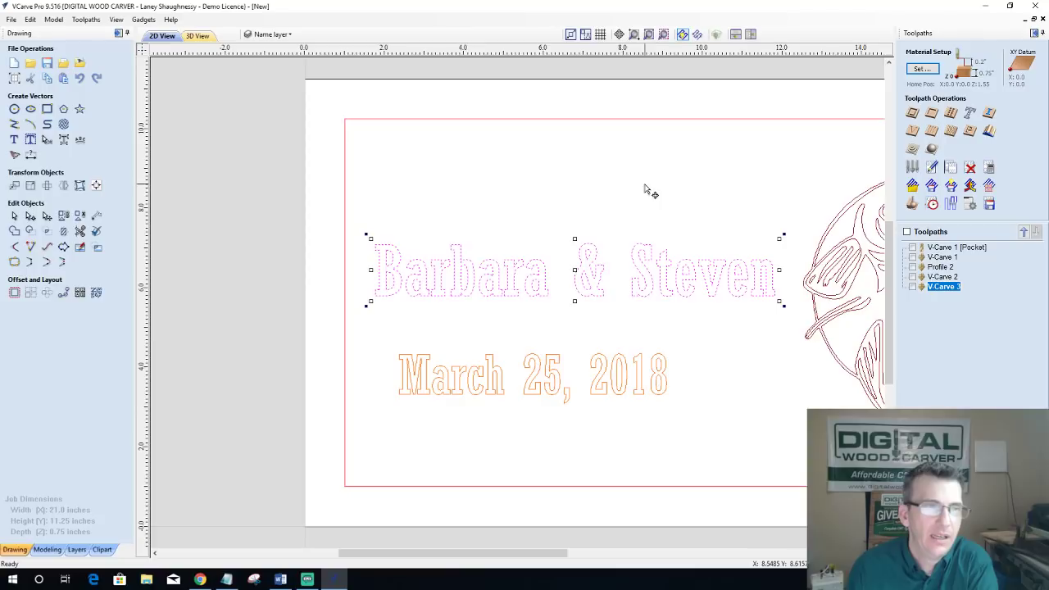
left_click(645, 190)
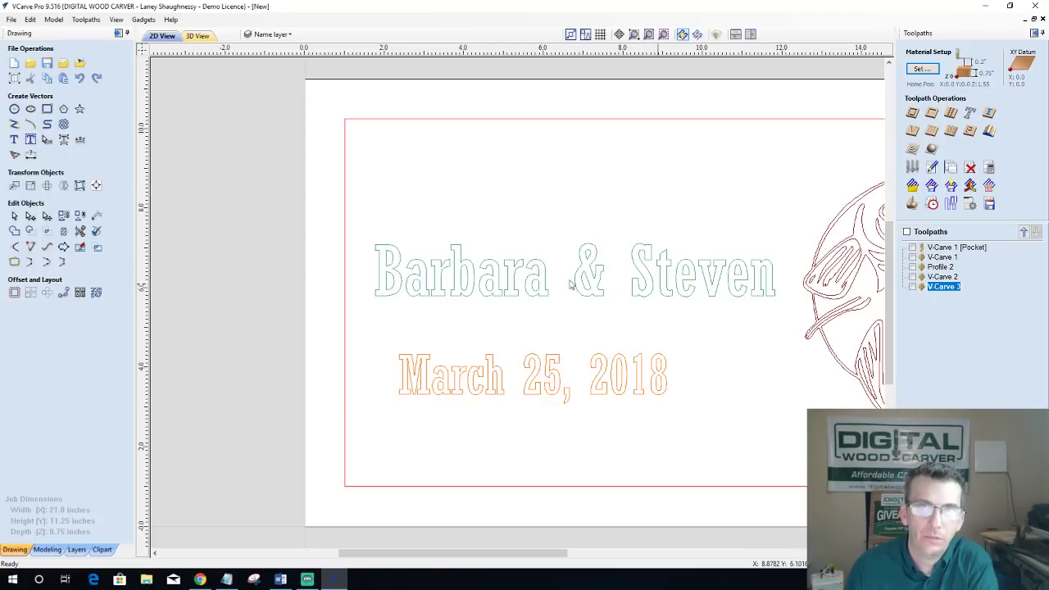
left_click(264, 35)
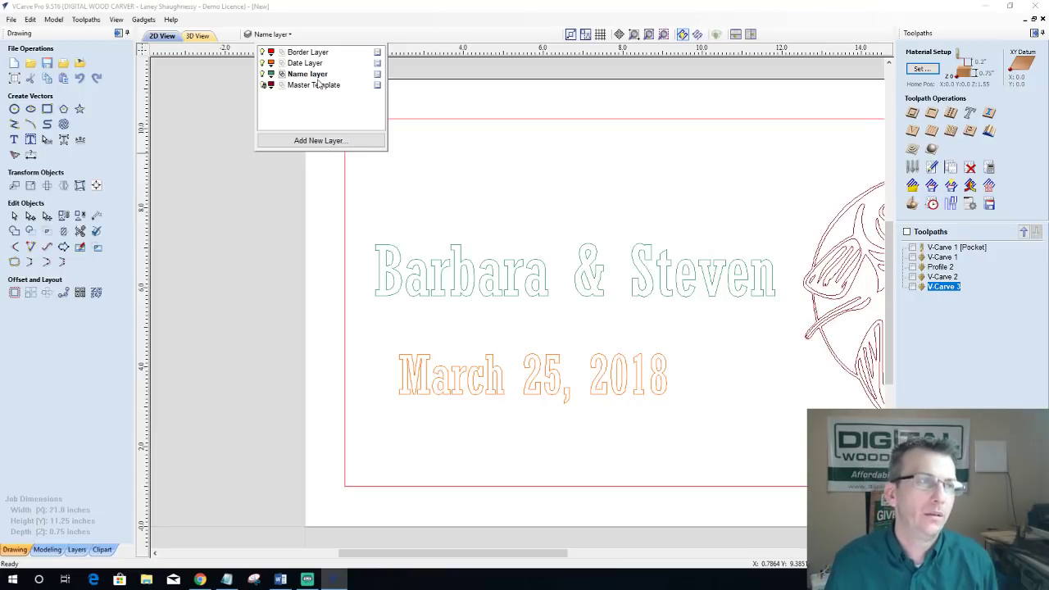
Step: Box-select both the Barbara & Steven names and the March 25, 2018 date together
left_click(277, 196)
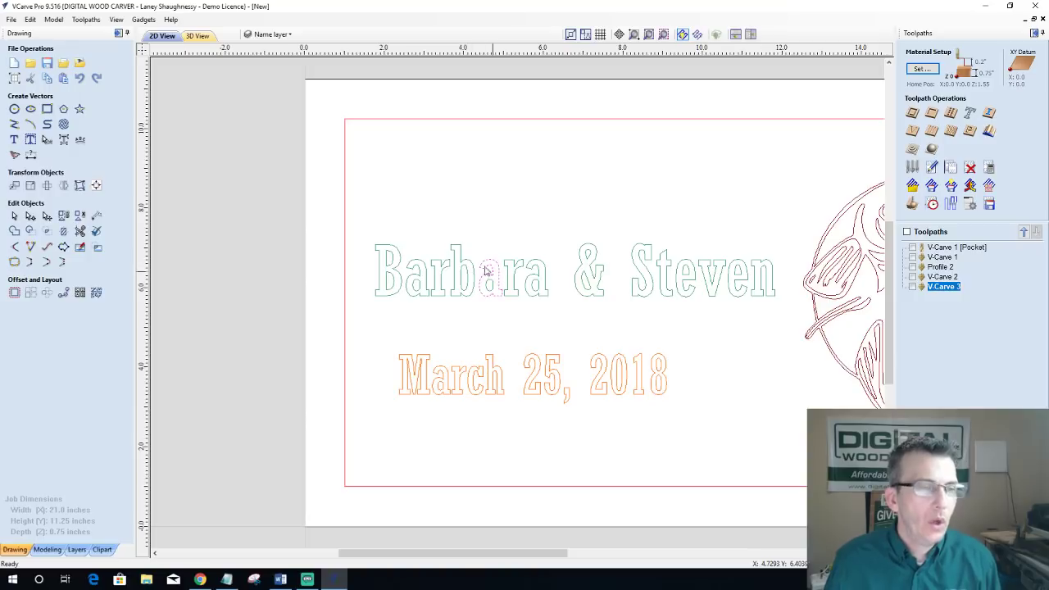
left_click_drag(346, 215, 793, 325)
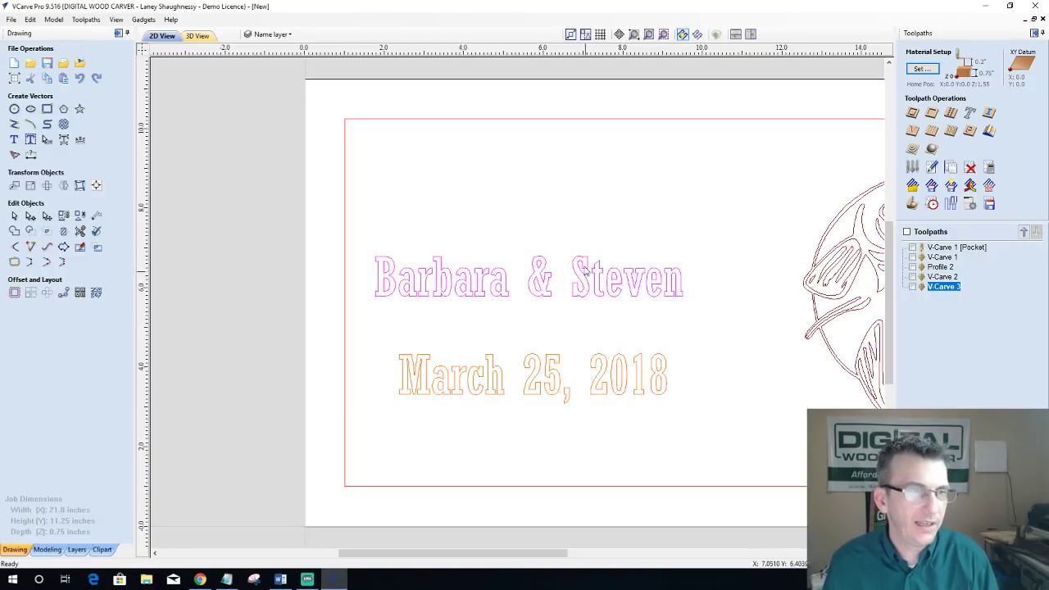
right_click(505, 281)
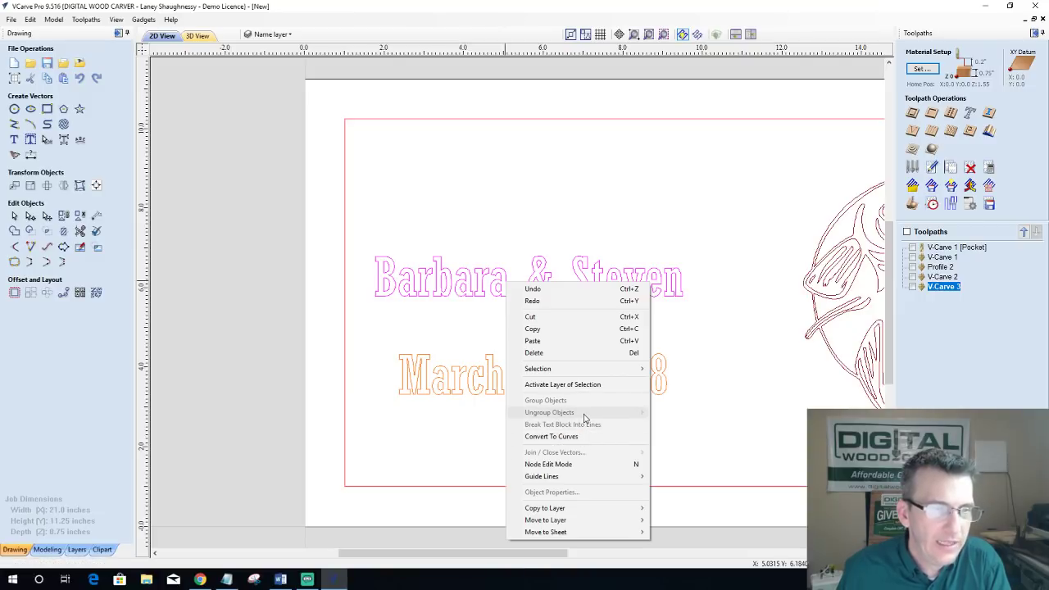
left_click(418, 344)
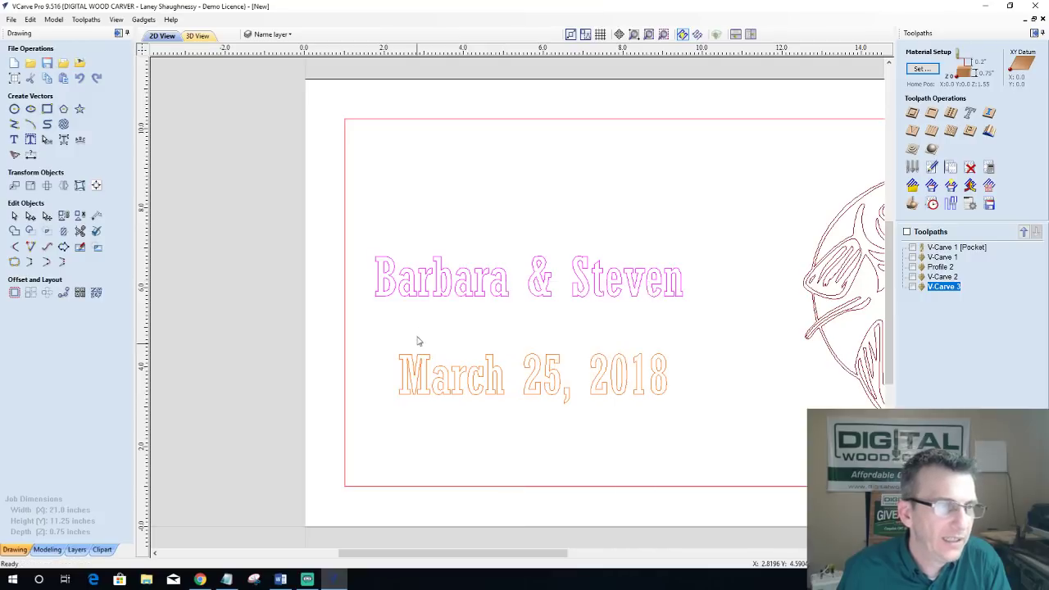
left_click_drag(349, 231, 732, 436)
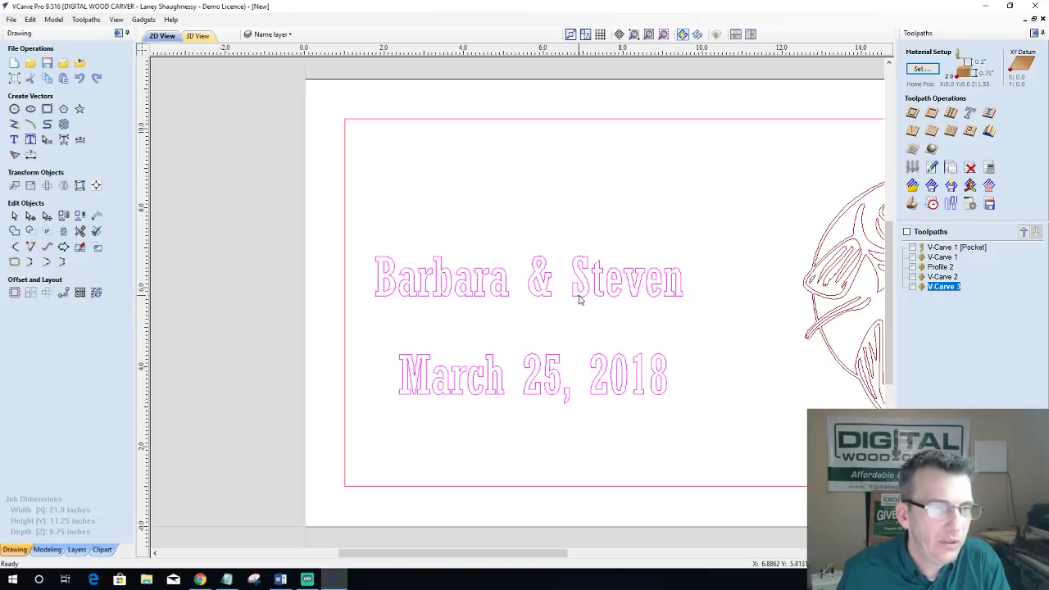
left_click(271, 33)
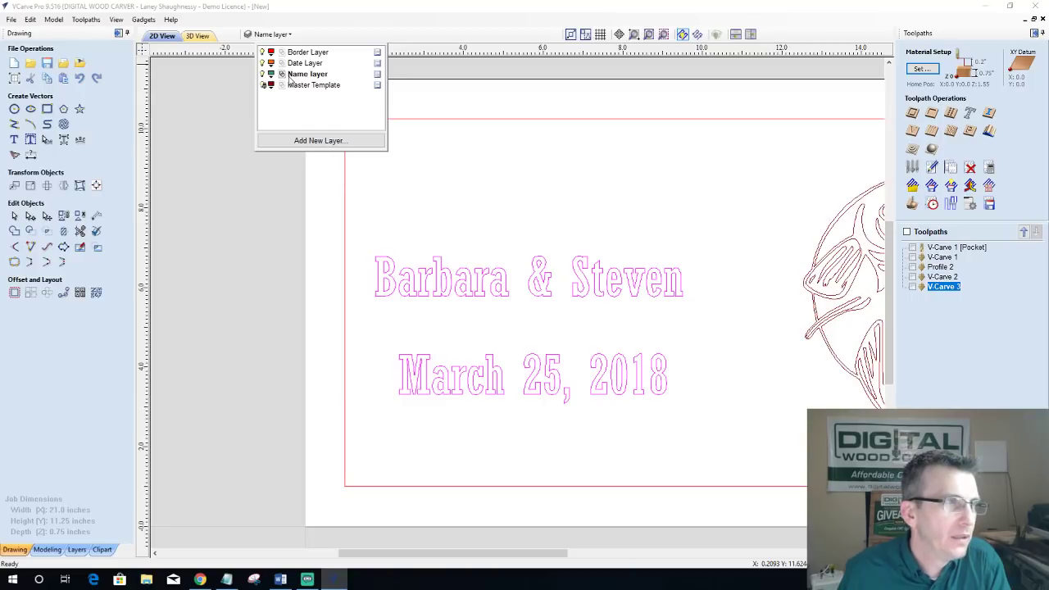
Step: With Border Layer active, group the selected names and date with Group Objects
left_click(294, 53)
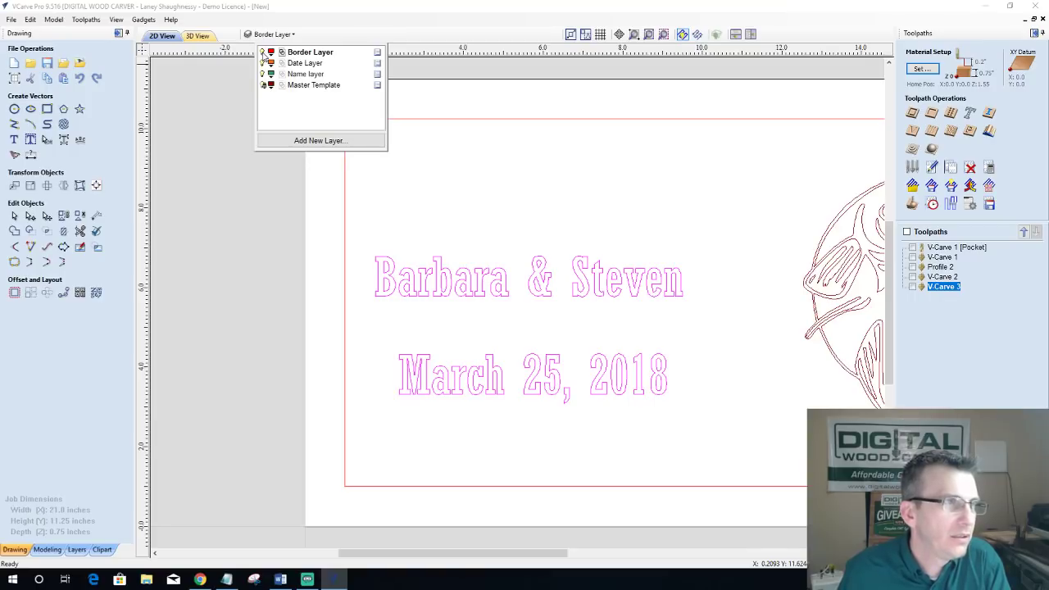
left_click(262, 53)
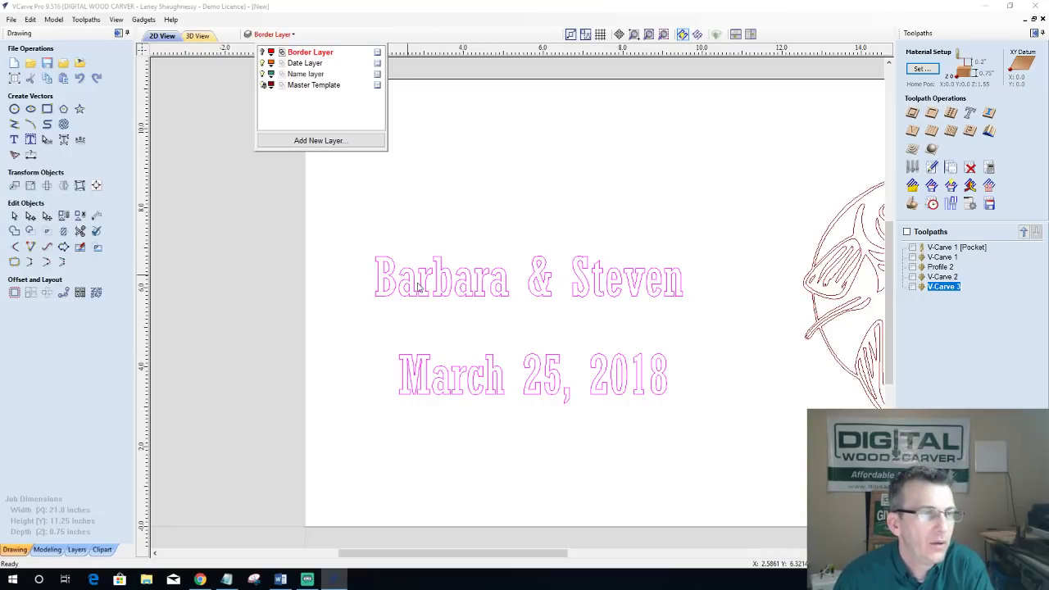
right_click(471, 290)
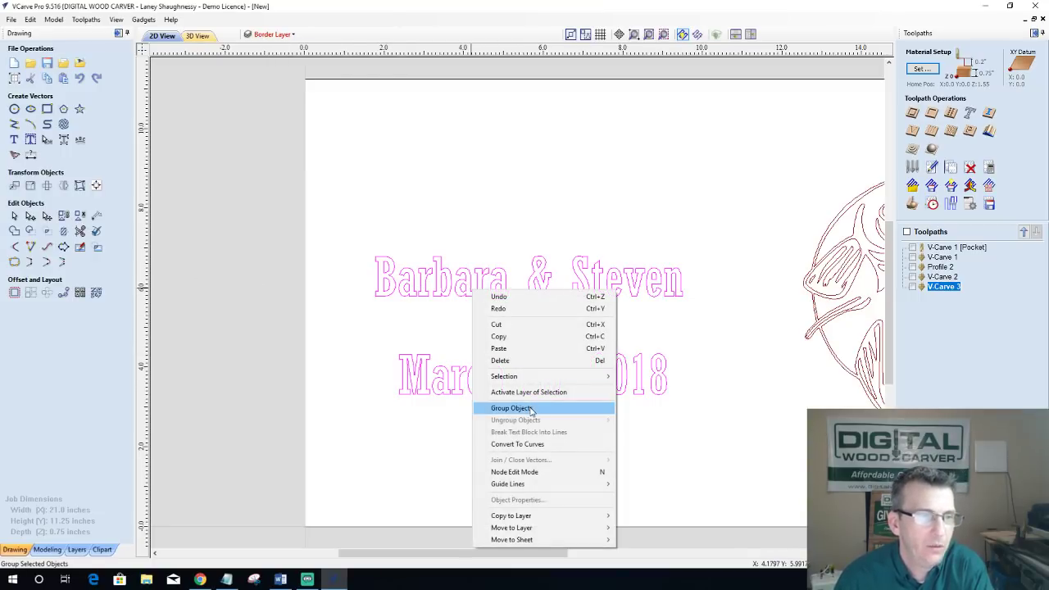
left_click(512, 408)
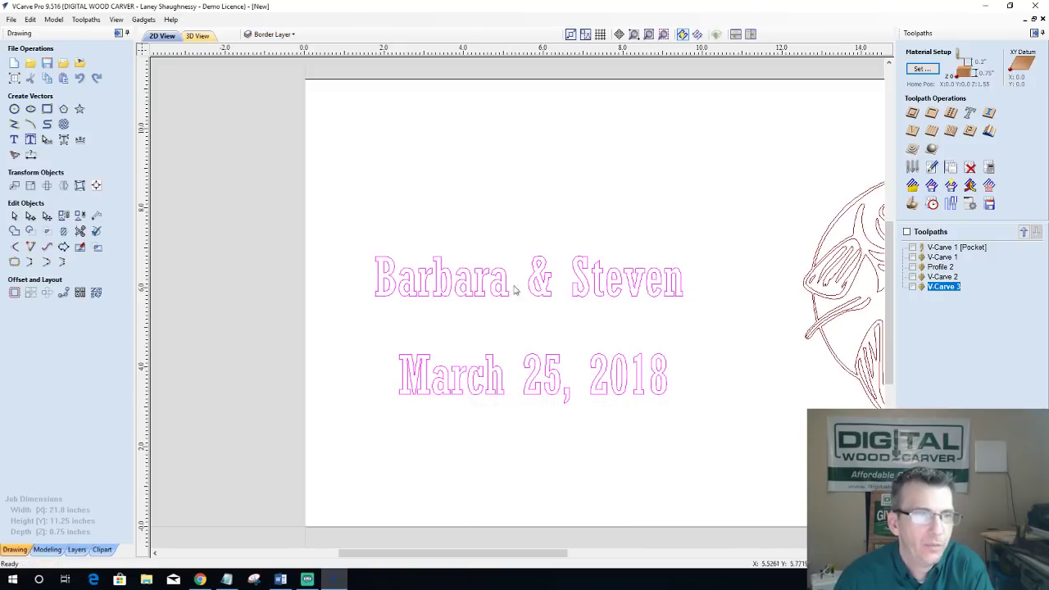
left_click(487, 322)
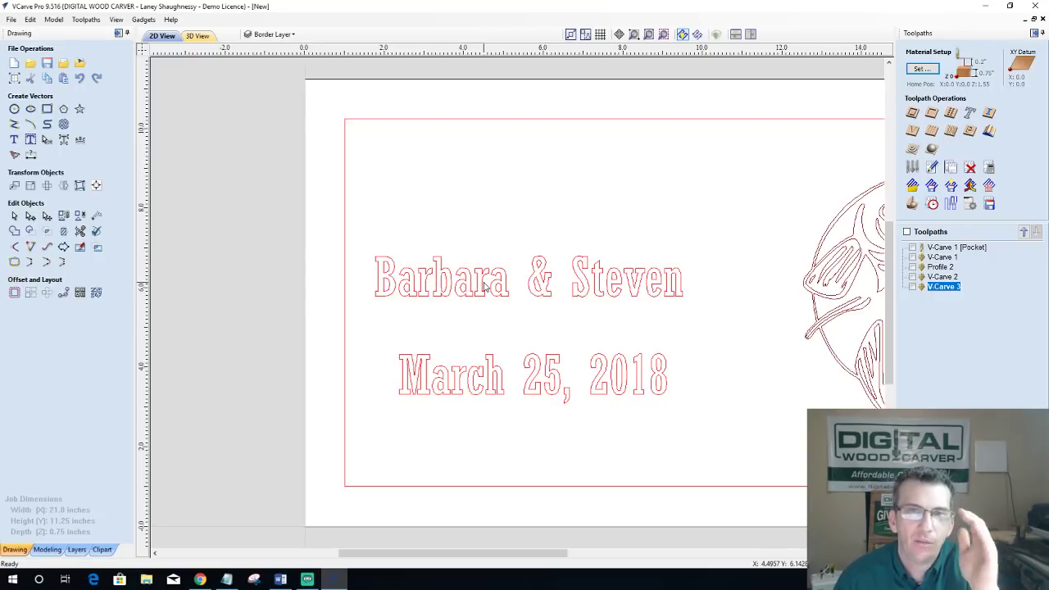
Step: Toggle the Border Layer's visibility to check it, then make Name layer active
left_click(277, 35)
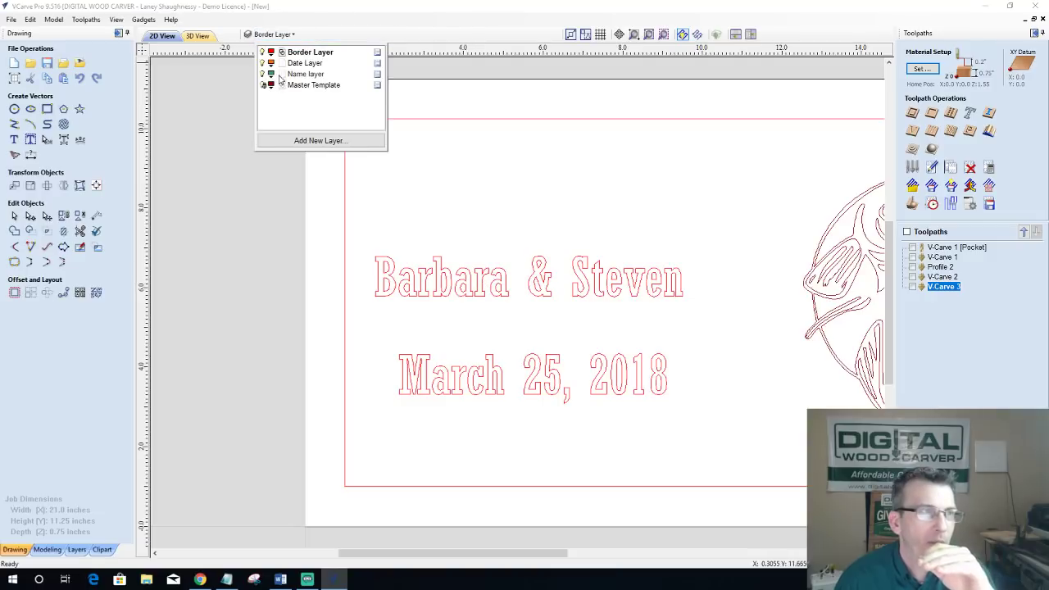
left_click(262, 52)
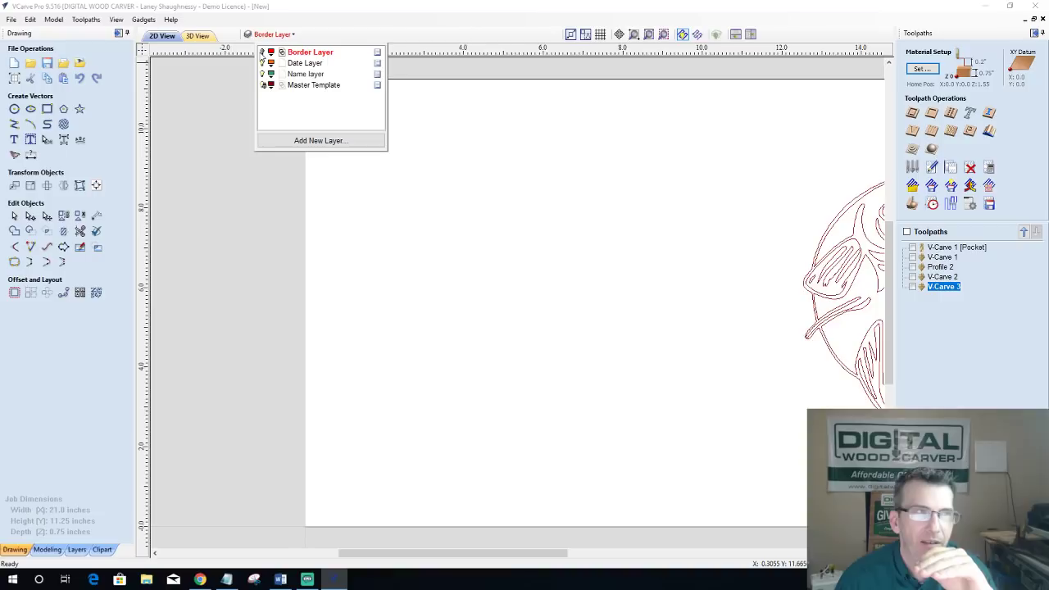
left_click(262, 52)
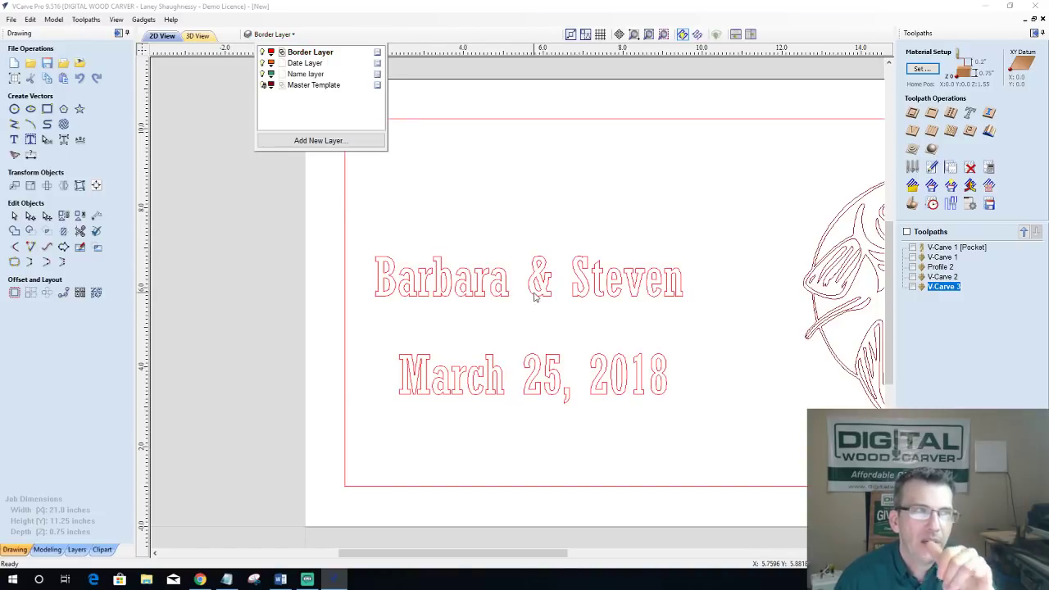
left_click(319, 73)
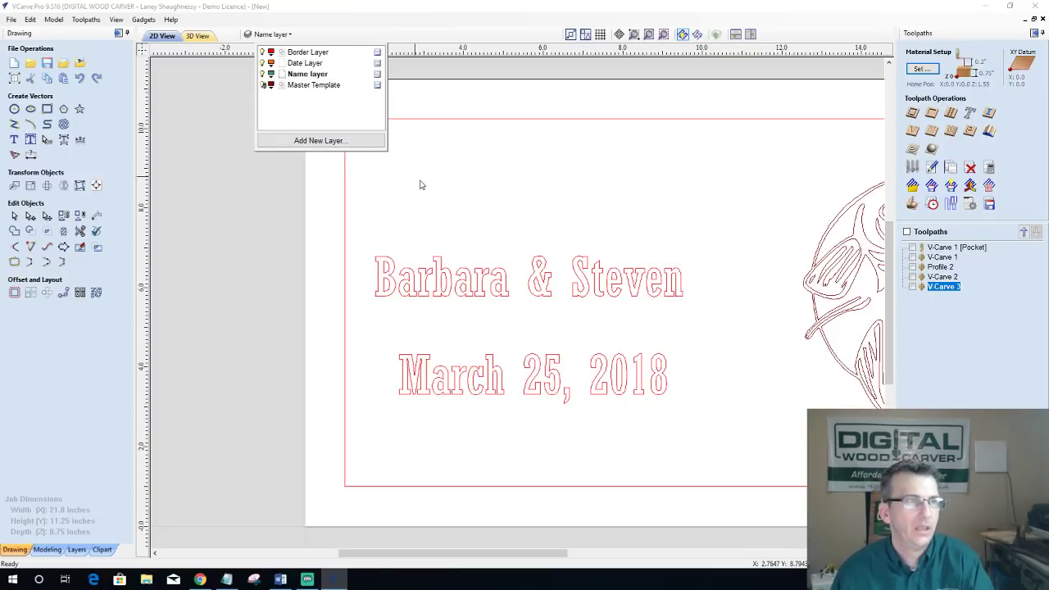
Step: Step through the layers in the layer list, leaving Date Layer as the active layer
left_click(445, 188)
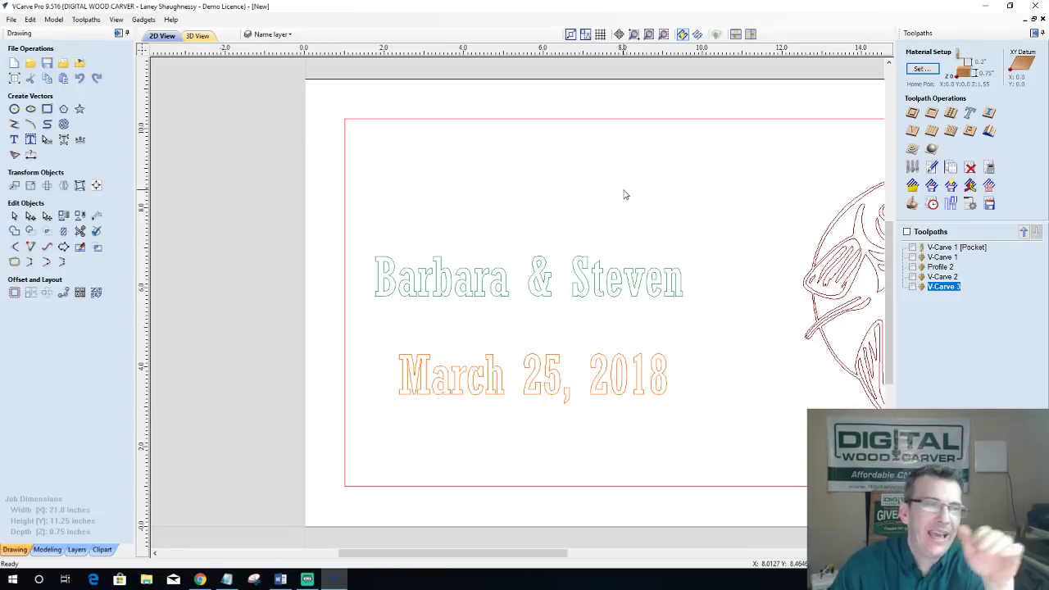
left_click(278, 35)
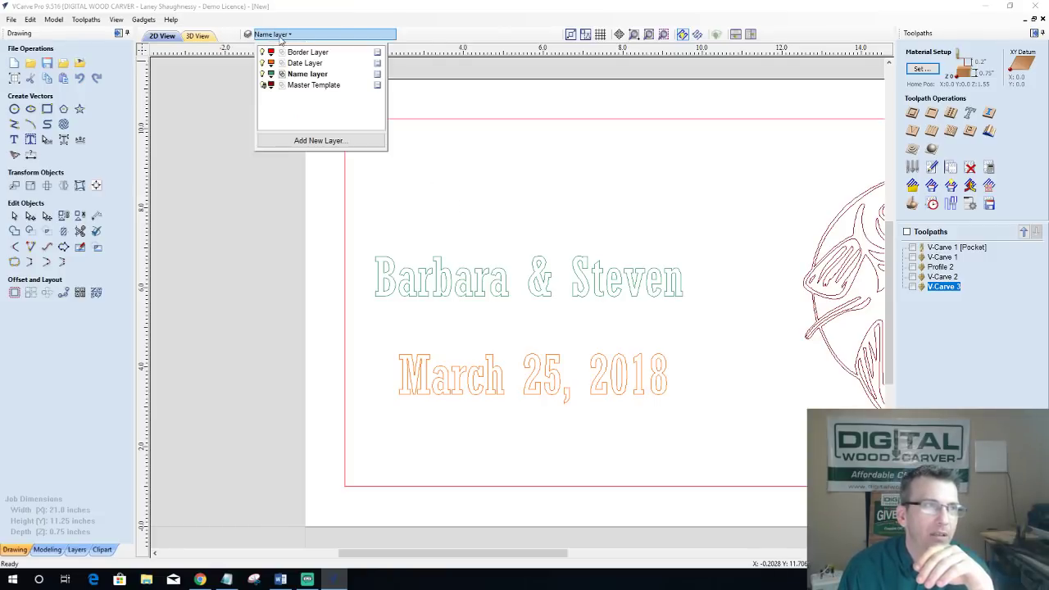
double_click(315, 75)
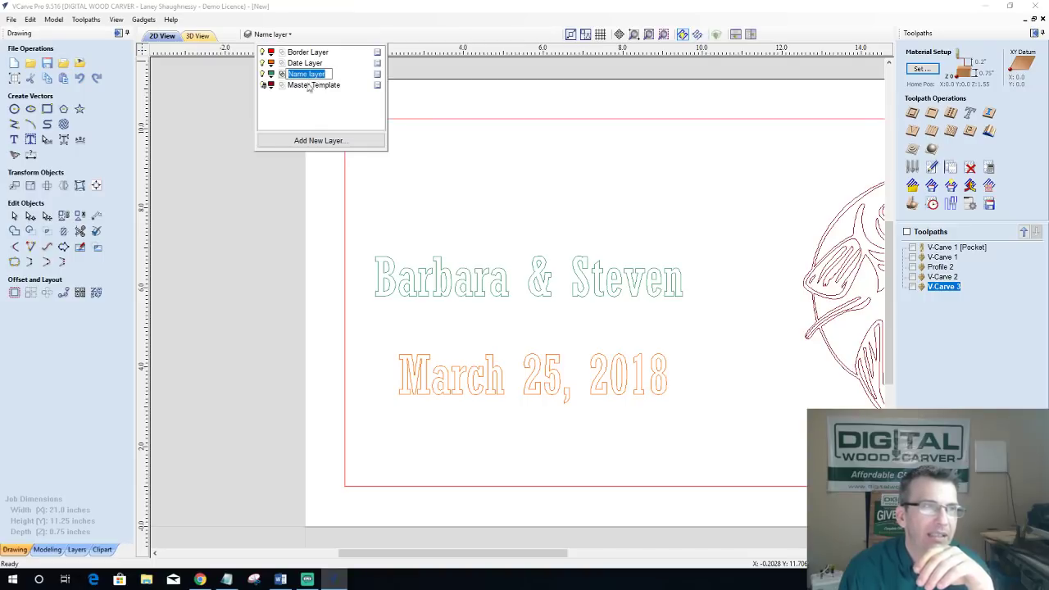
left_click(297, 103)
left_click(302, 63)
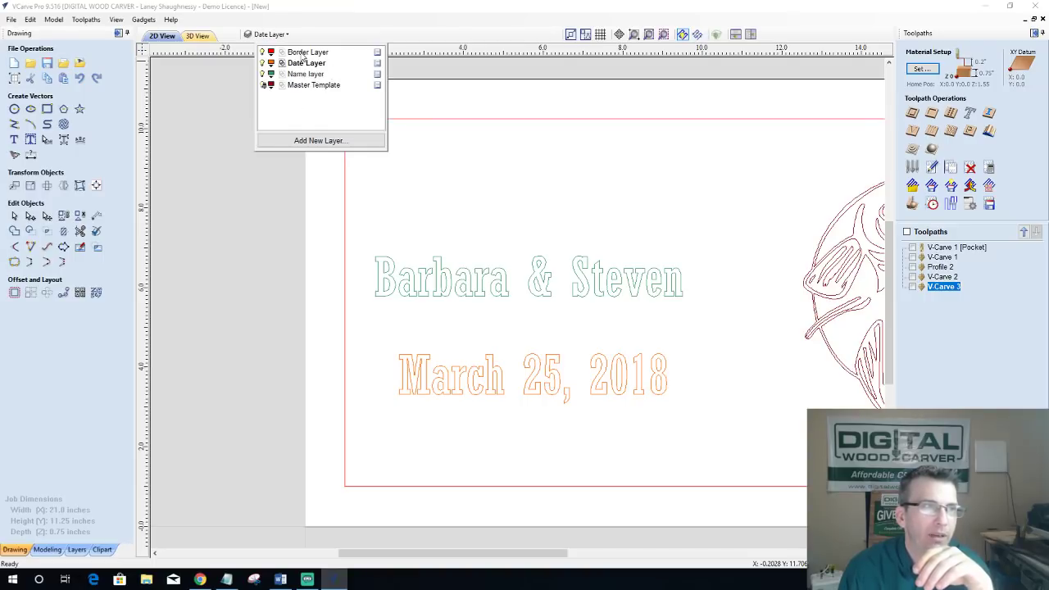
left_click(303, 52)
left_click(301, 75)
left_click(303, 85)
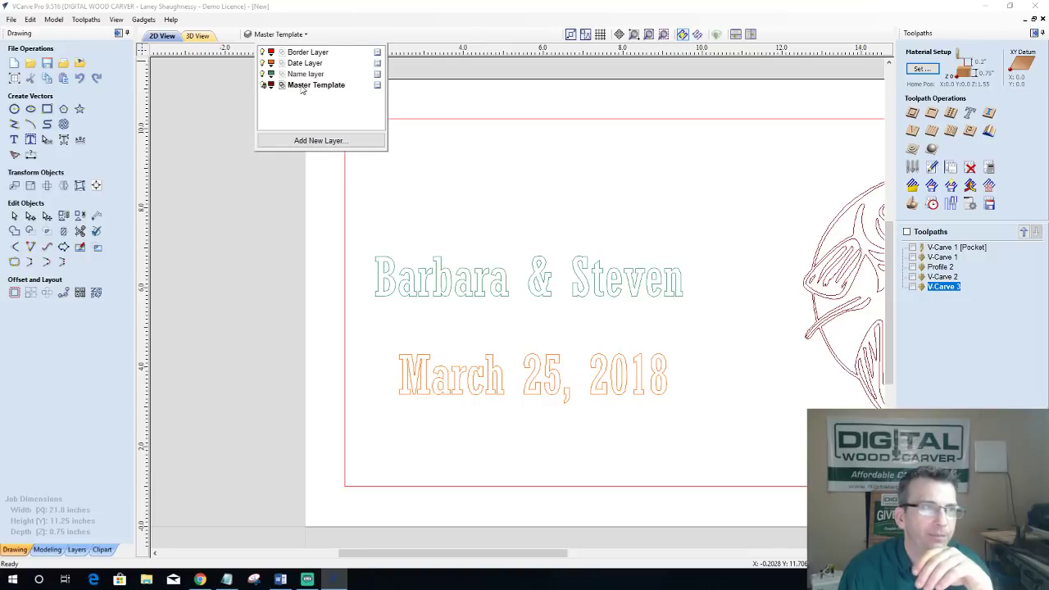
left_click(303, 75)
left_click(301, 63)
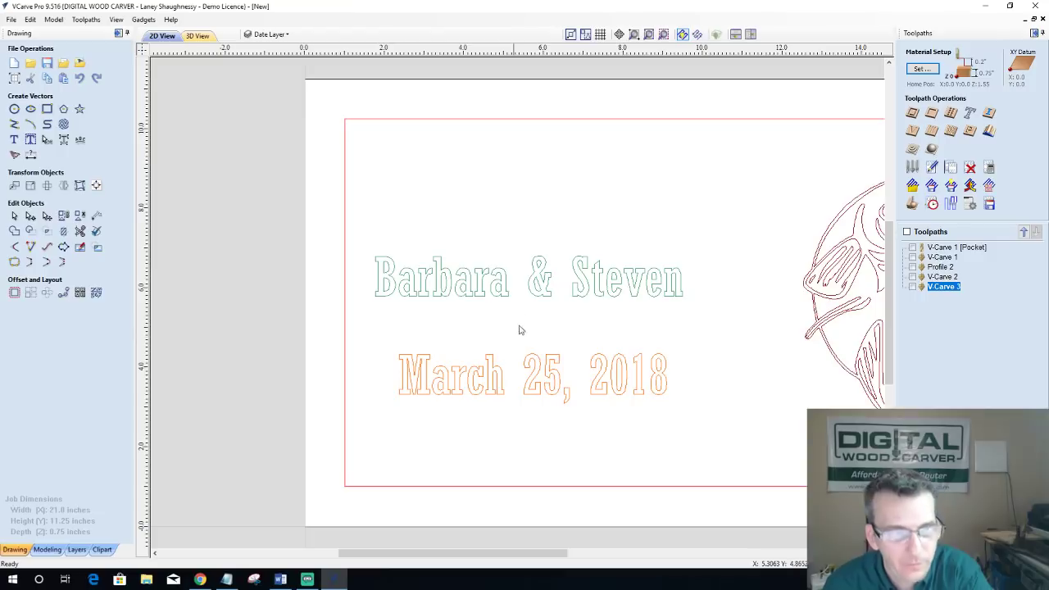
Step: Select Barbara & Steven and zoom out to show the whole sign with the leaping bass
left_click(534, 294)
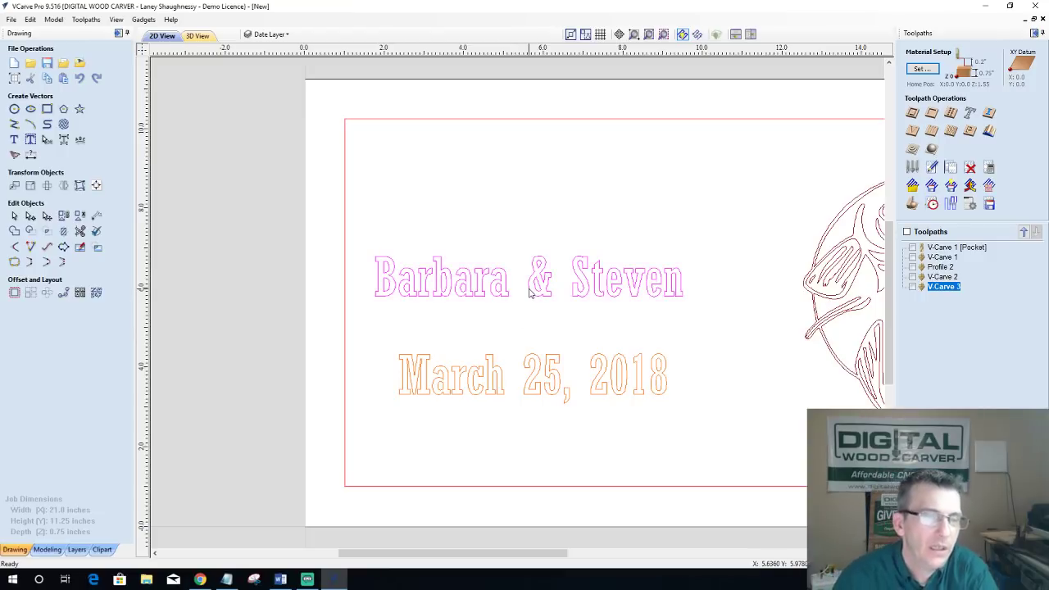
scroll(525, 291, "down", 3)
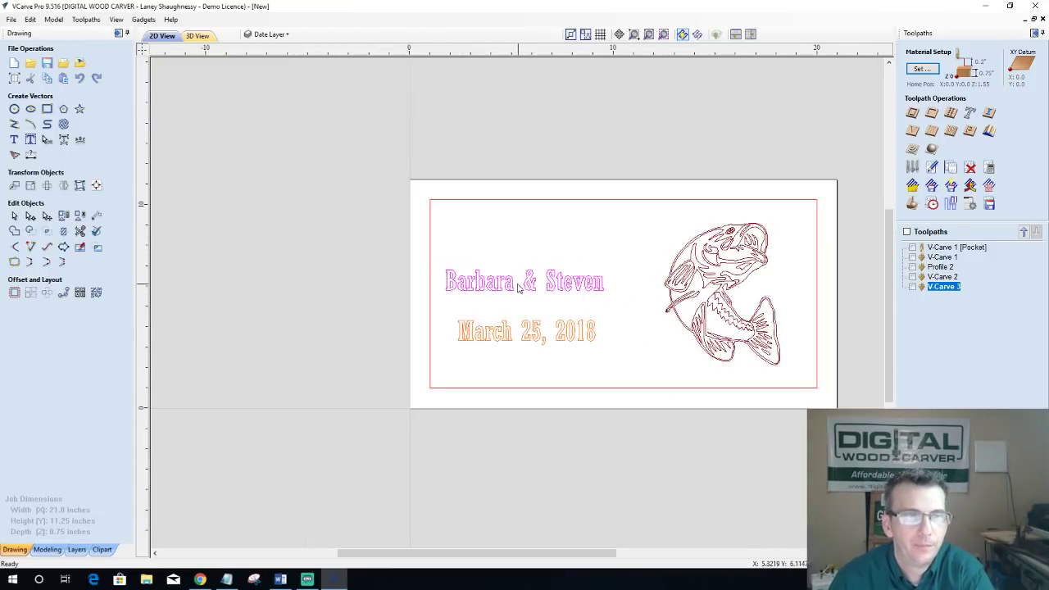
scroll(754, 340, "up", 1)
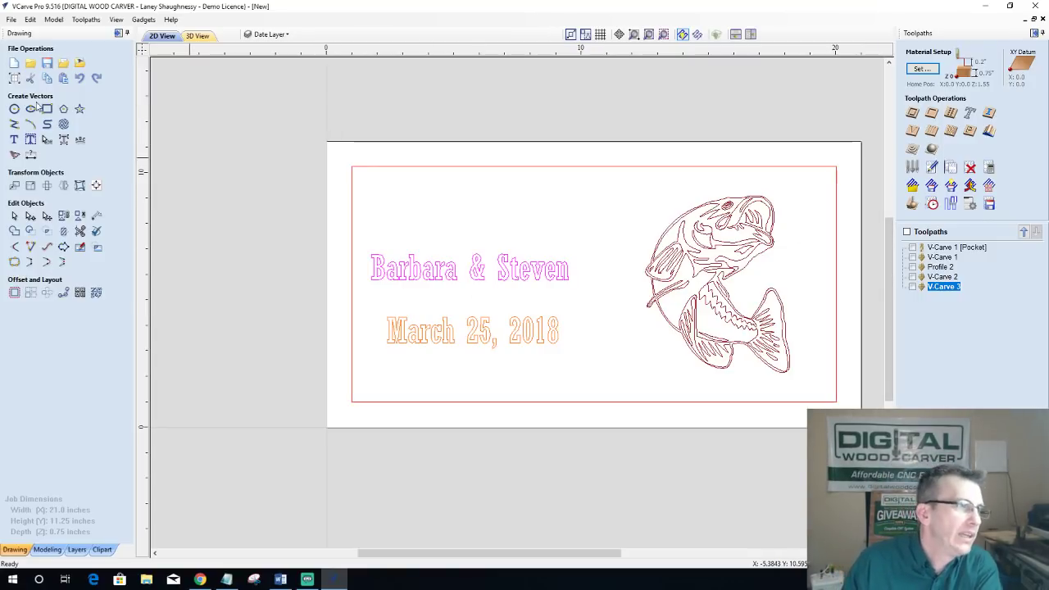
Step: Draw a 1.6 x 2.0 inch rectangle above the names and a short horizontal line beside it
left_click(47, 119)
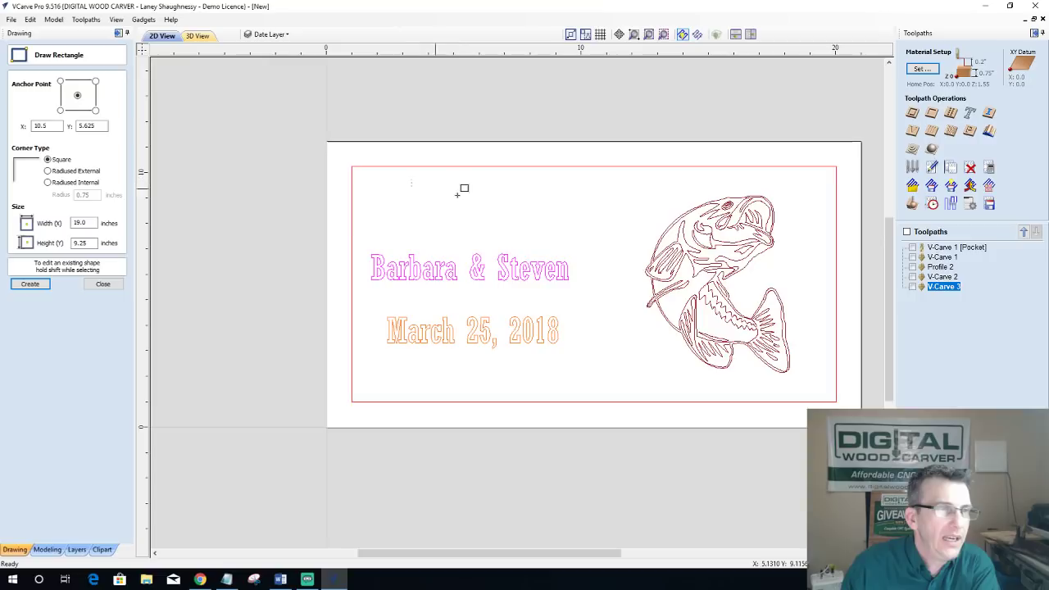
left_click_drag(411, 180, 453, 230)
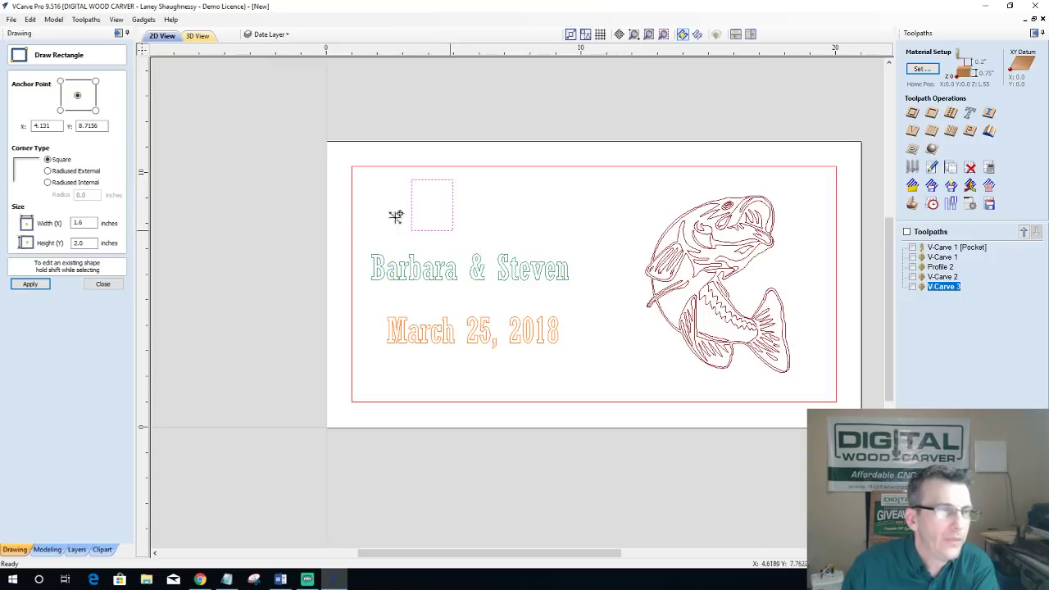
key("Escape")
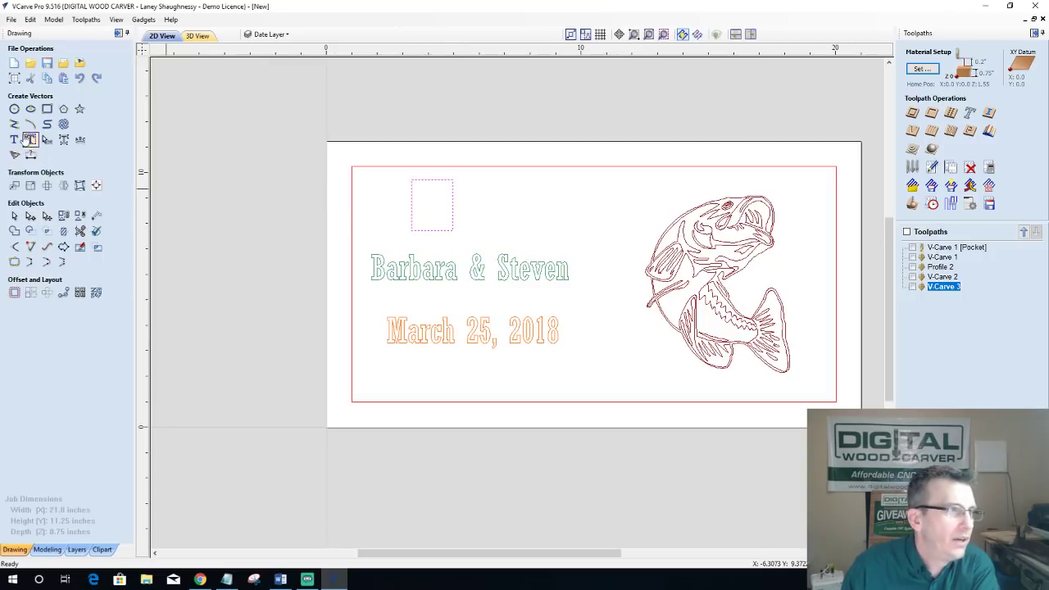
left_click(15, 119)
left_click(480, 204)
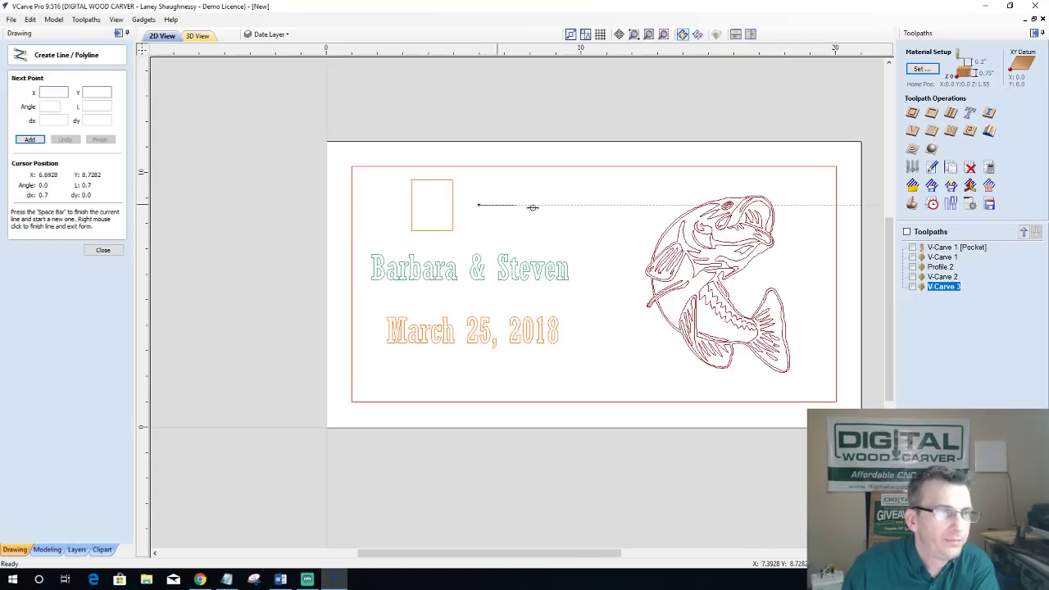
left_click(557, 205)
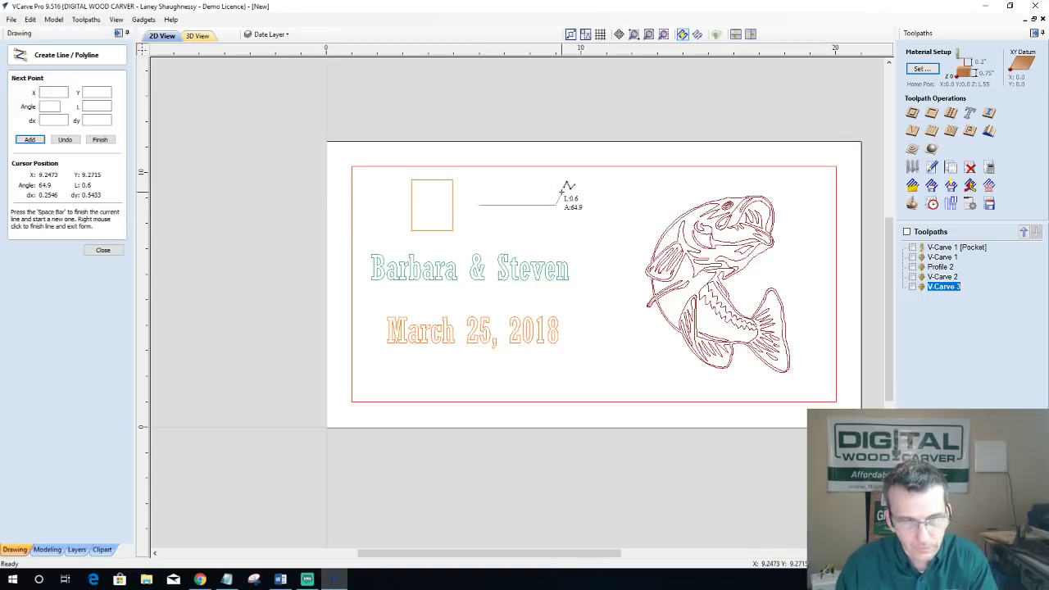
key("space")
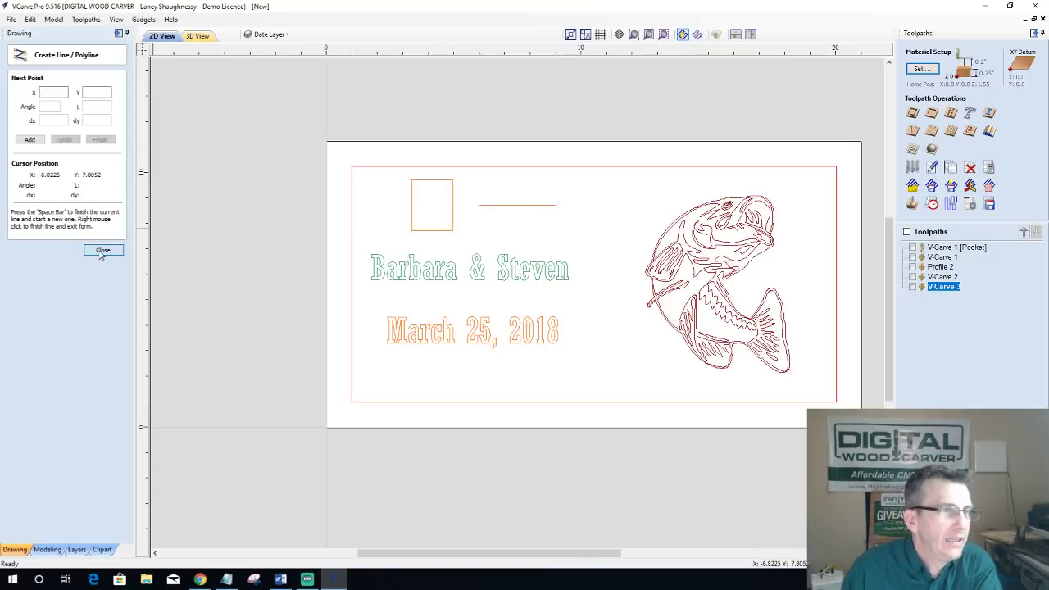
Step: Add a 2.8 x 1.5 inch rectangle to the right of the line, left of the bass
left_click(102, 251)
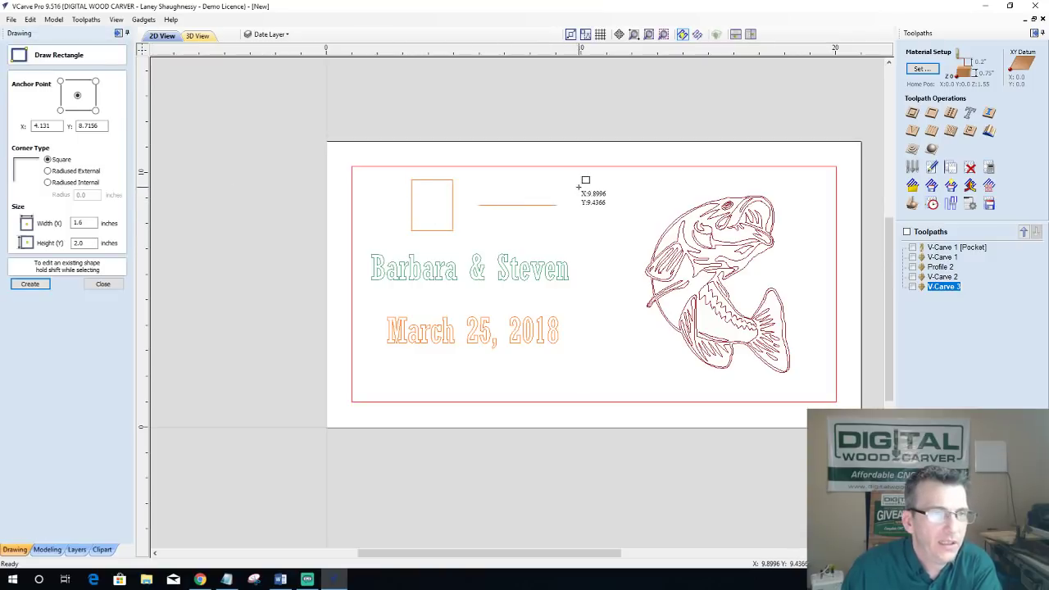
left_click_drag(585, 231, 654, 228)
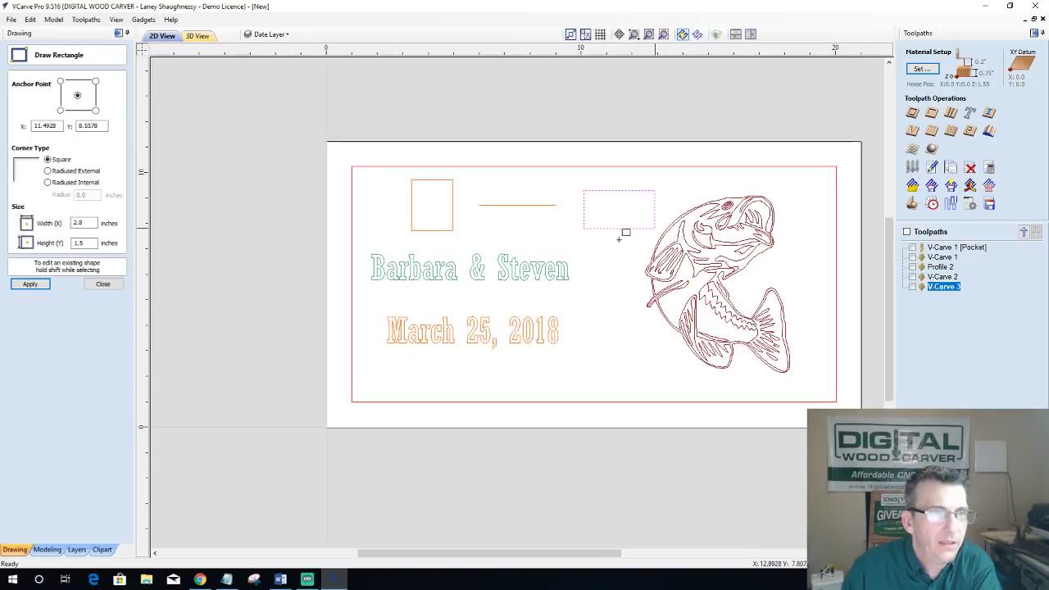
left_click(102, 283)
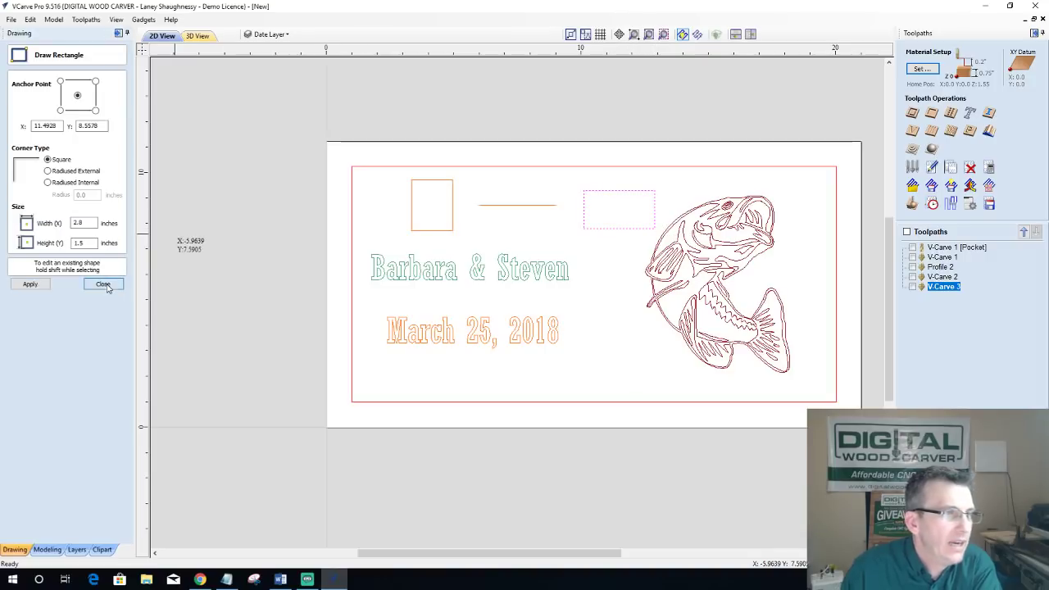
Step: Cut the wide rectangle open at its bottom-left corner node, leaving a small gap
left_click(584, 230)
scroll(585, 236, "up", 2)
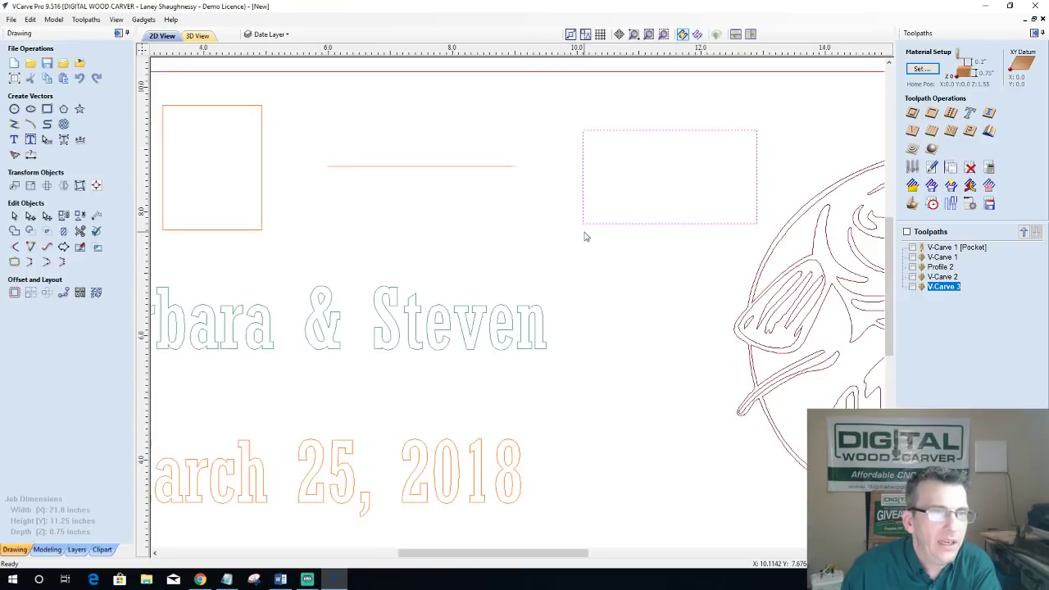
left_click(31, 215)
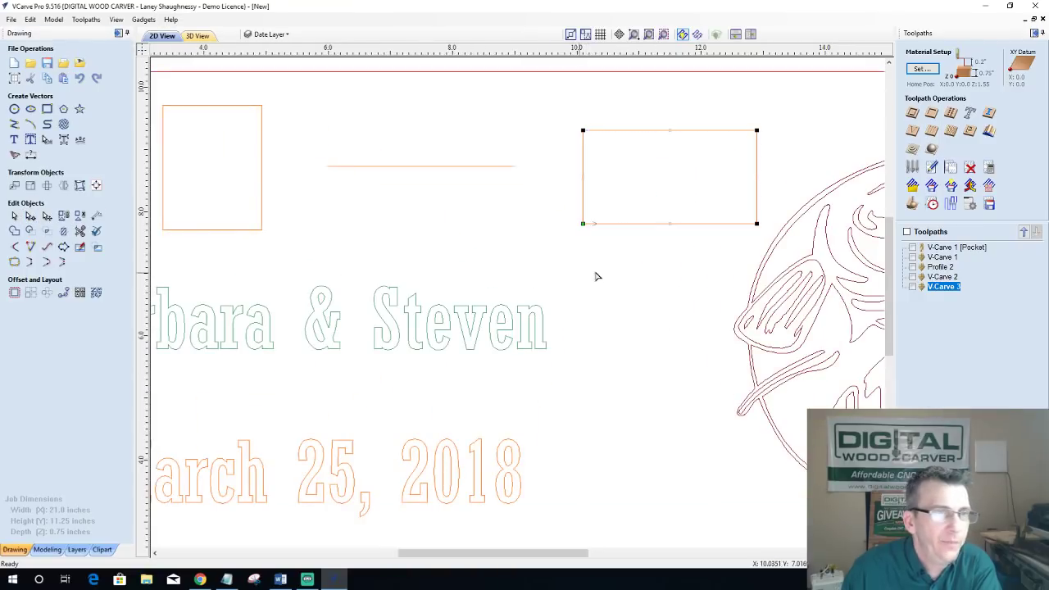
right_click(583, 223)
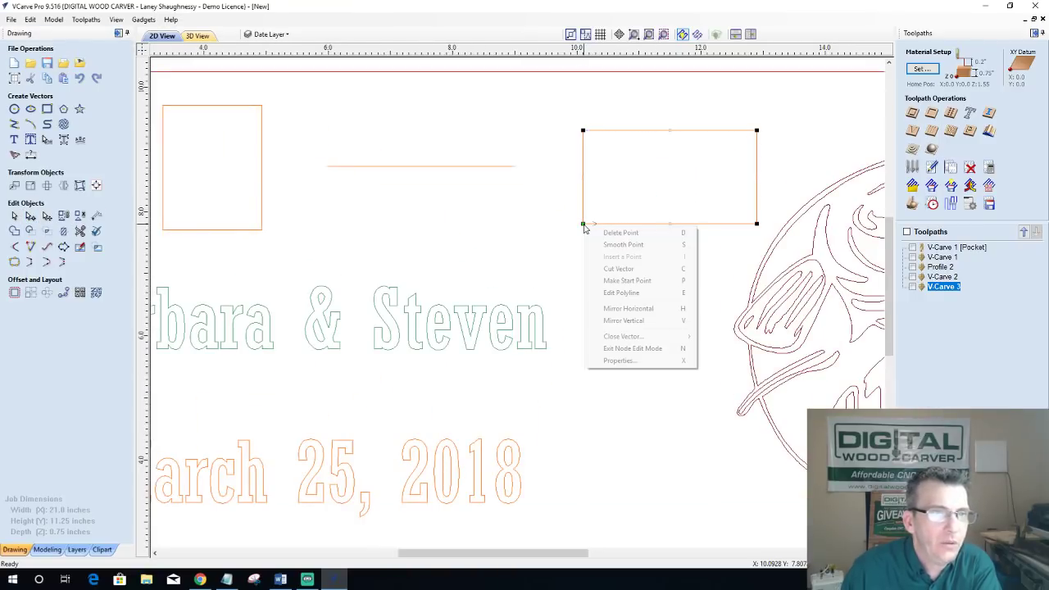
left_click(616, 269)
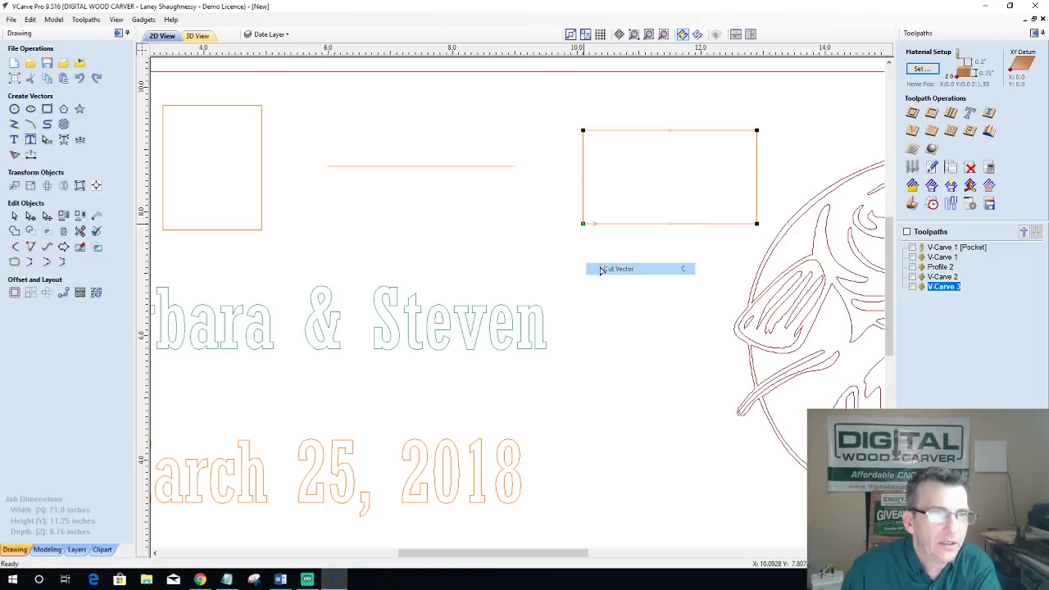
left_click(598, 226)
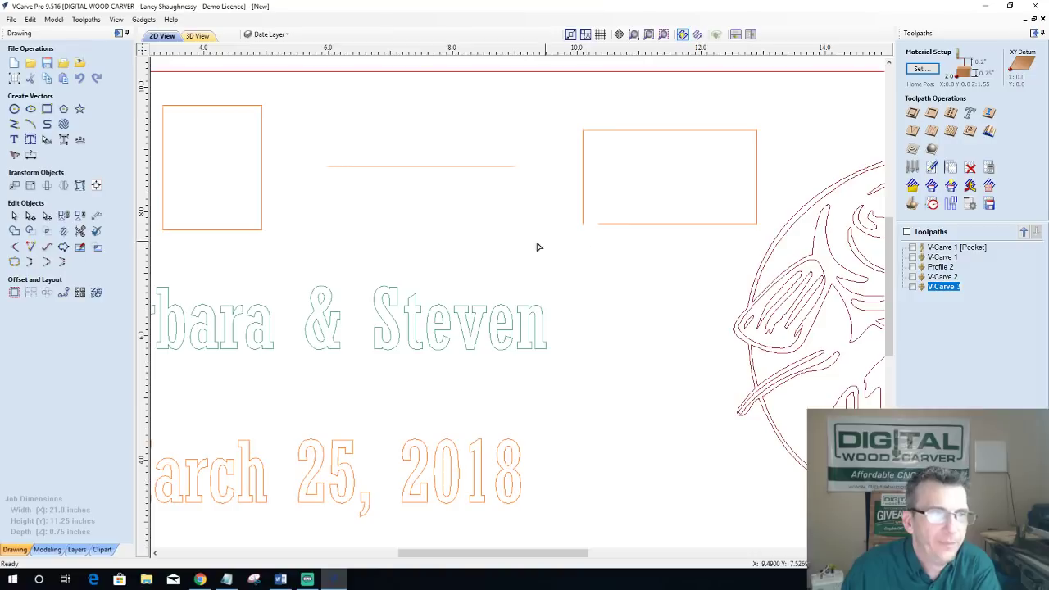
Step: Cut the left square open at its bottom-right corner node
key("F3")
scroll(262, 248, "up", 2)
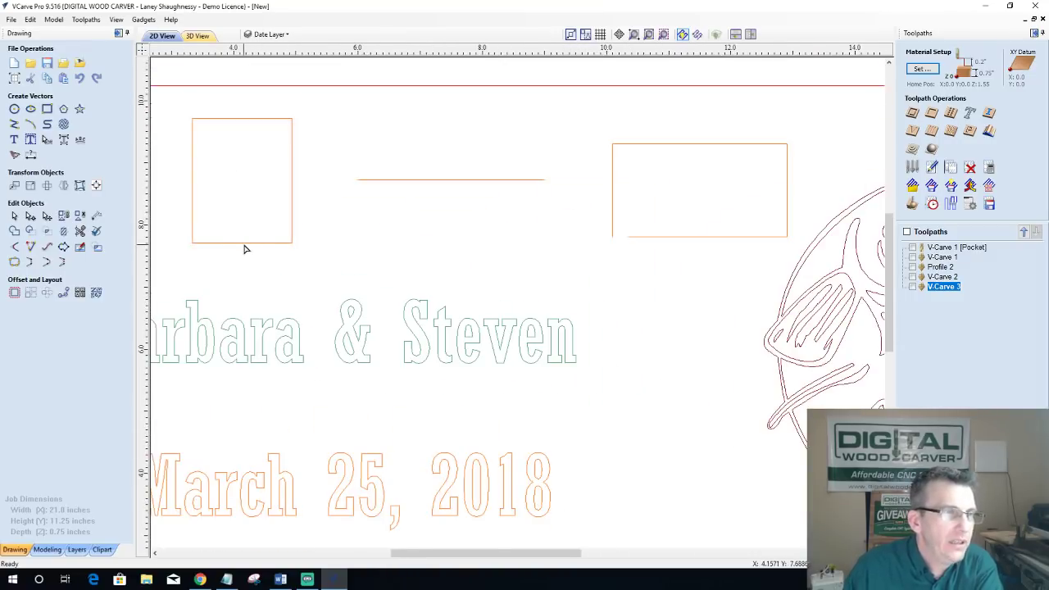
scroll(246, 246, "up", 2)
double_click(250, 243)
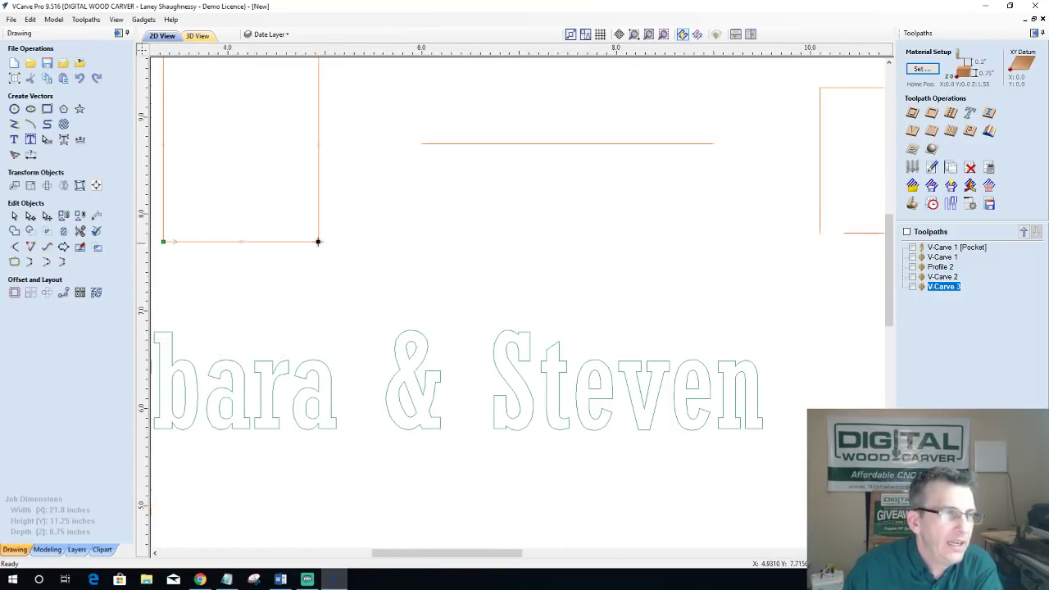
right_click(318, 242)
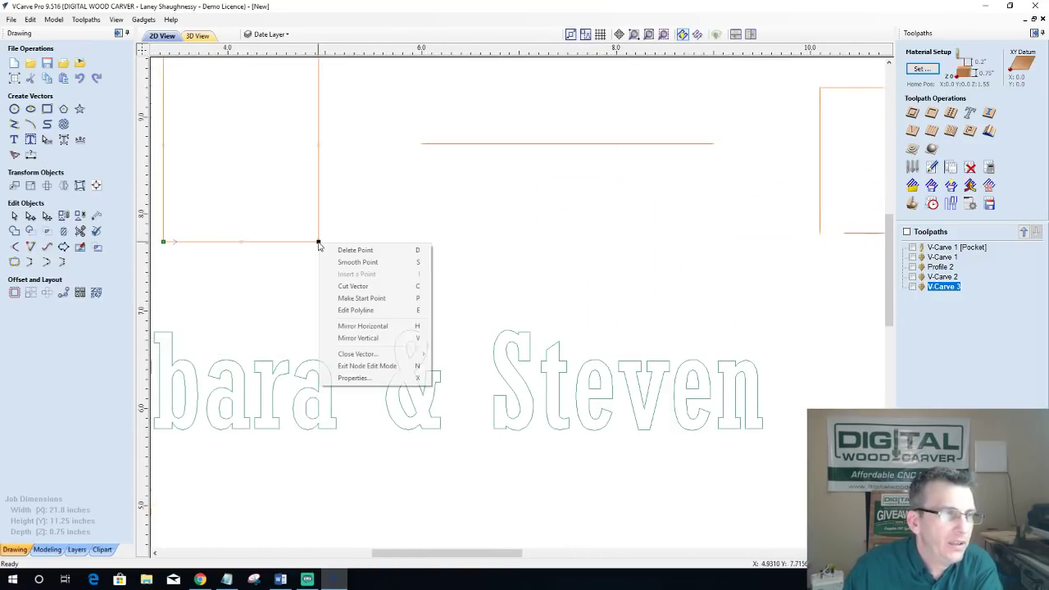
left_click(344, 285)
left_click(286, 227)
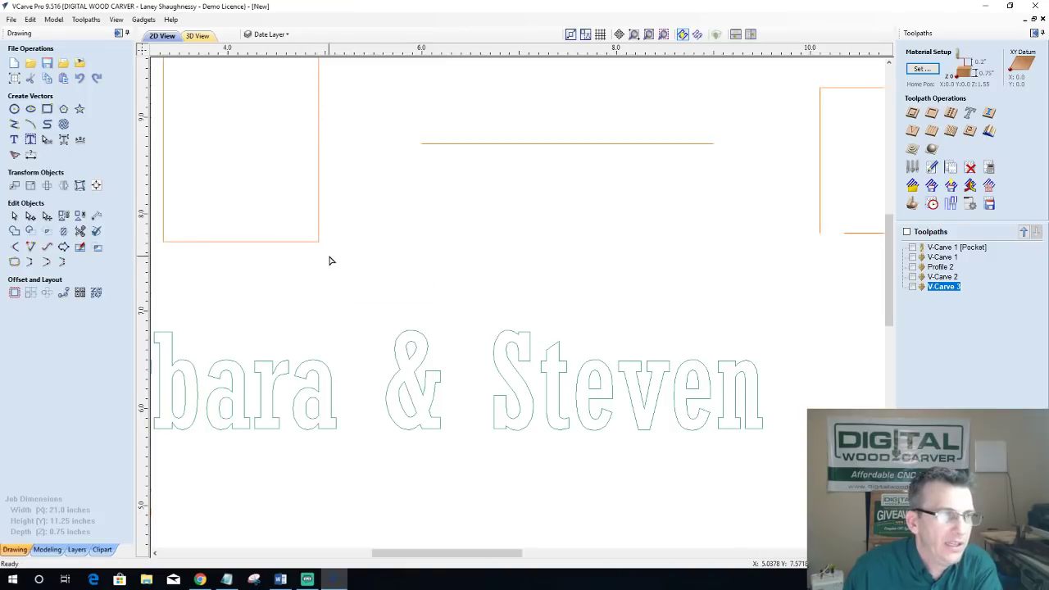
scroll(328, 260, "down", 2)
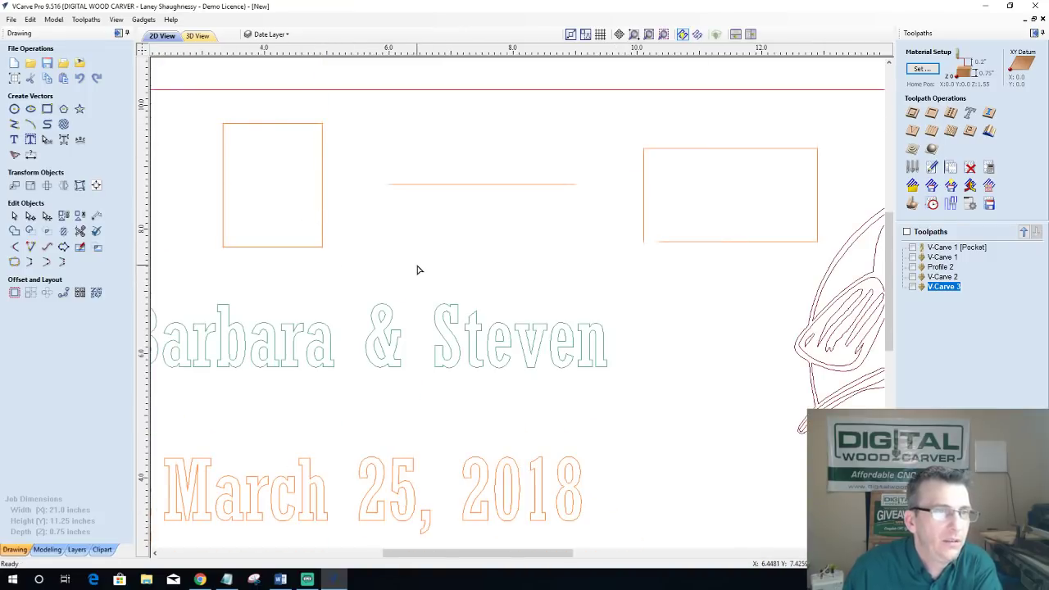
scroll(416, 270, "down", 1)
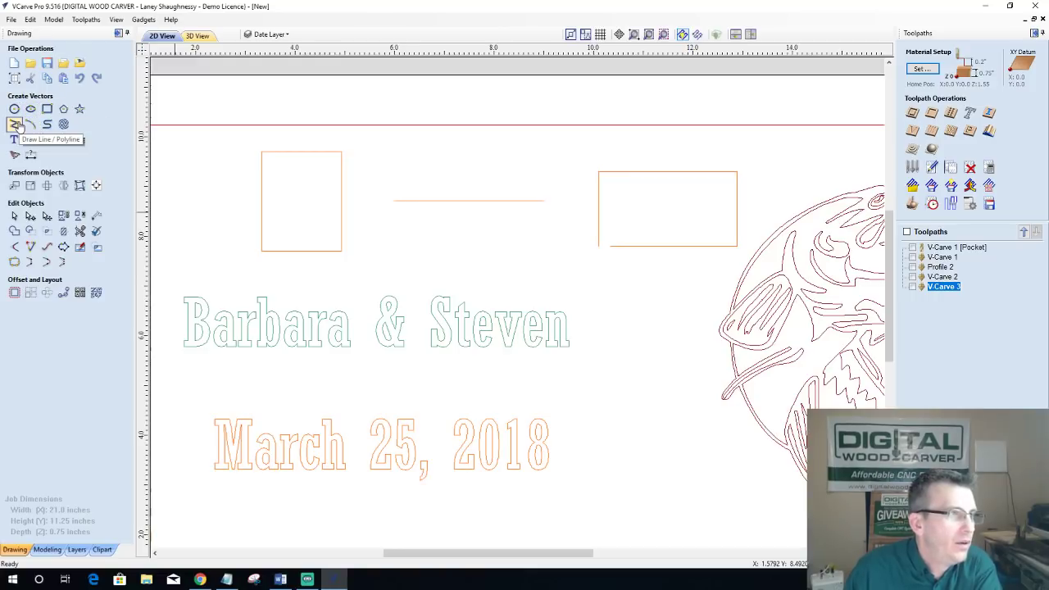
Step: Draw a 2.55 x 0.55 inch rectangle below the short top line
left_click(47, 109)
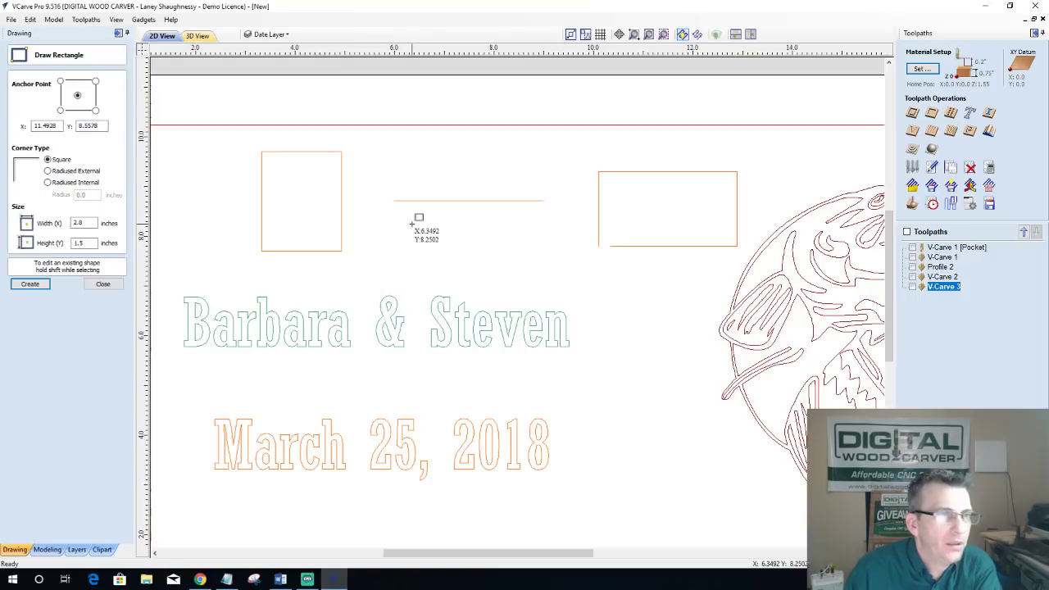
mouse_move(411, 222)
left_mouse_down()
mouse_move(418, 238)
mouse_move(539, 249)
left_mouse_up()
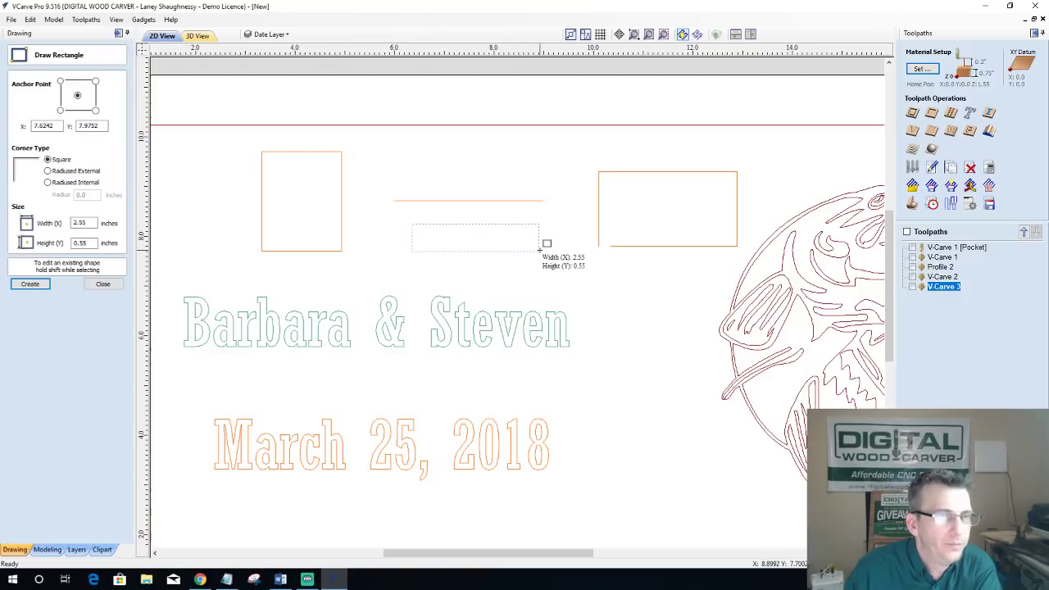
left_click(116, 285)
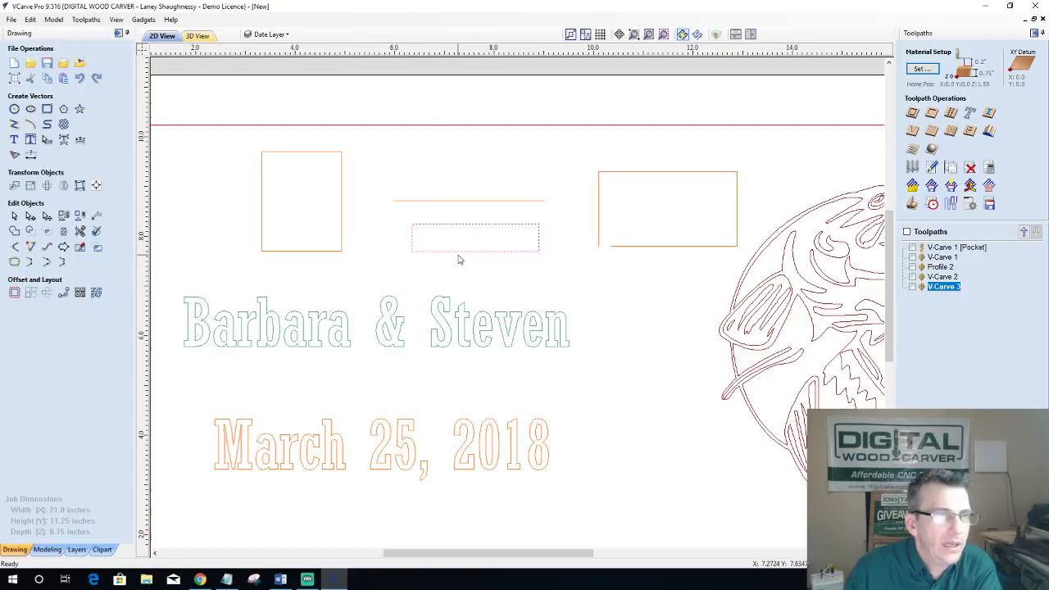
left_click(459, 259)
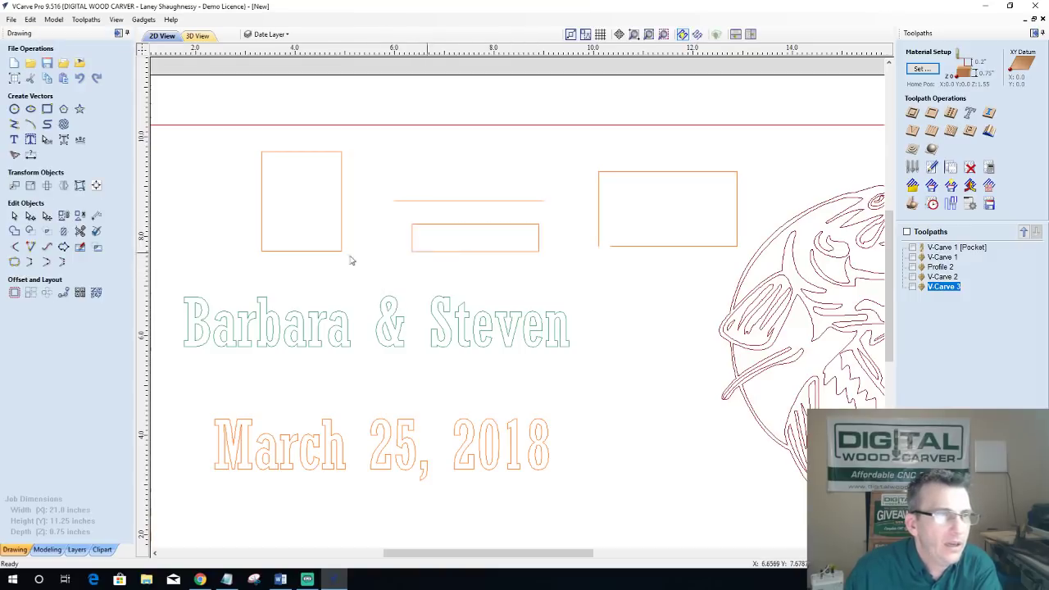
Step: Delete the new rectangle's bottom span in node editing, leaving a three-sided open shape
double_click(476, 251)
right_click(475, 251)
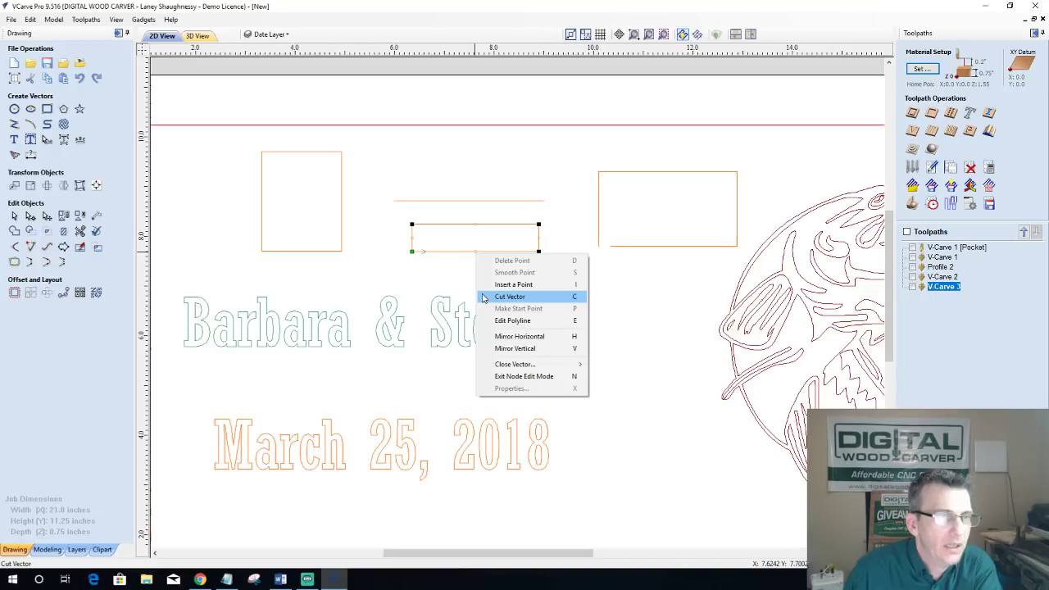
right_click(441, 250)
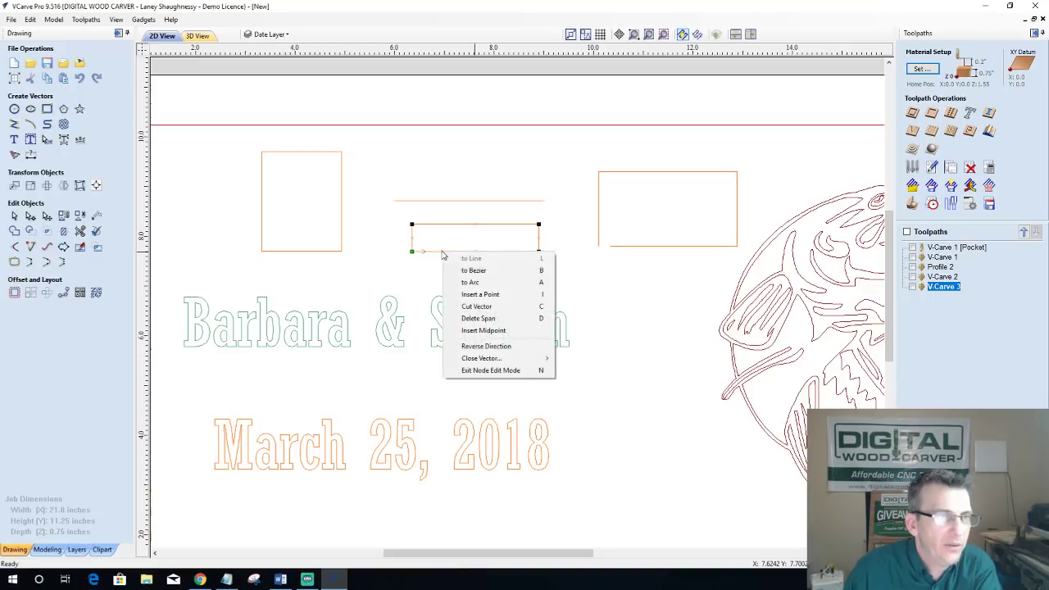
left_click(463, 318)
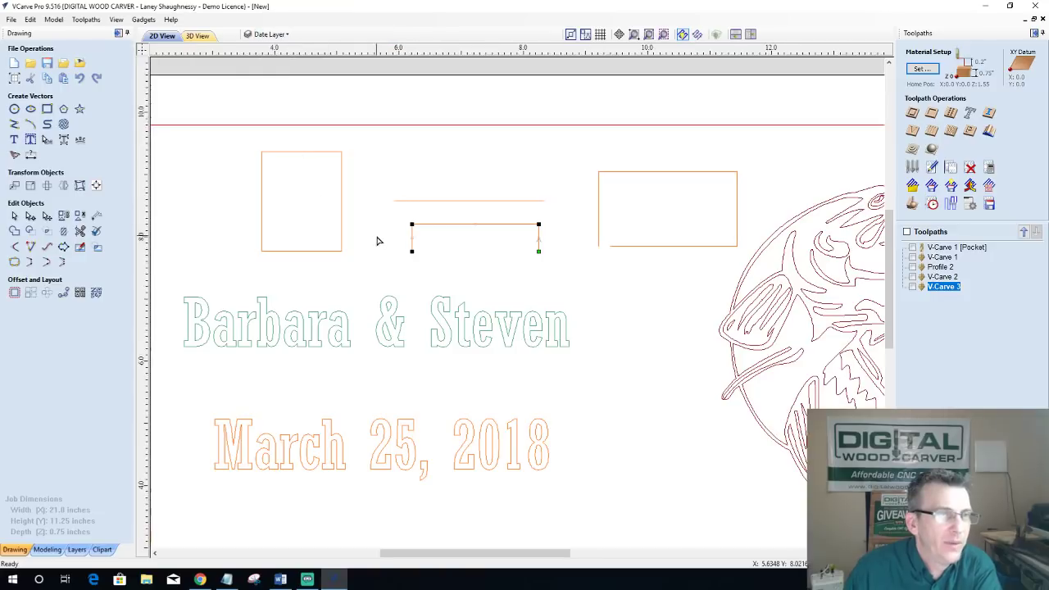
scroll(381, 238, "up", 1)
scroll(605, 275, "down", 1)
scroll(745, 298, "up", 1)
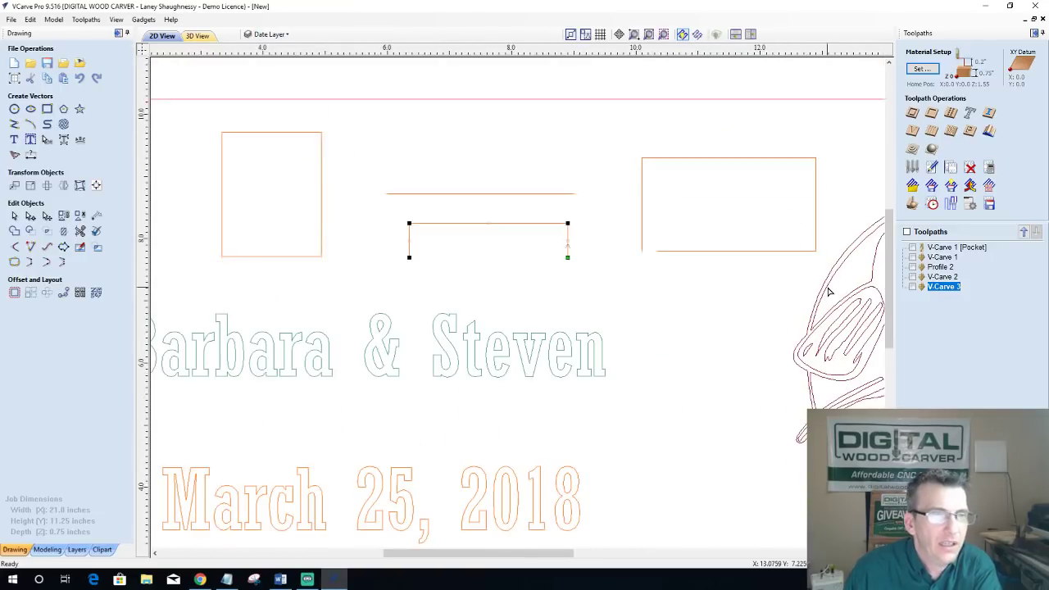
scroll(770, 299, "up", 1)
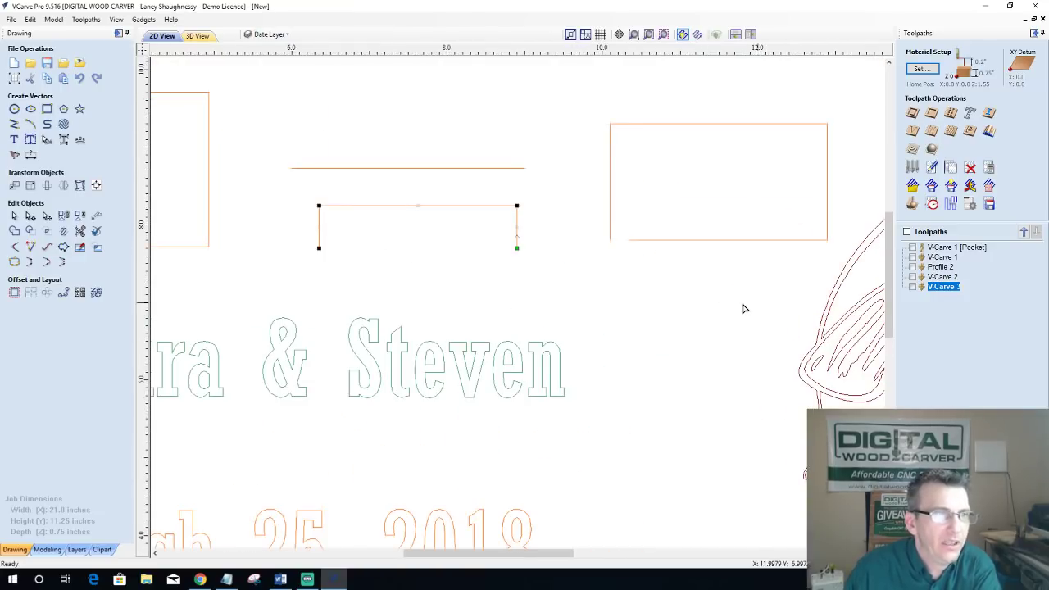
scroll(744, 304, "down", 1)
left_click(624, 306)
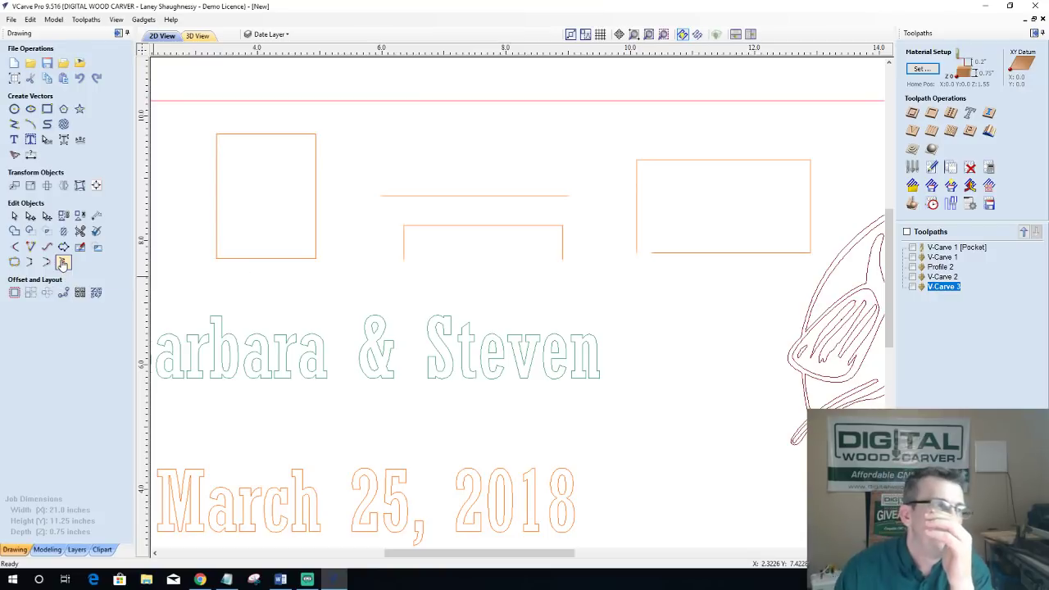
left_click(14, 263)
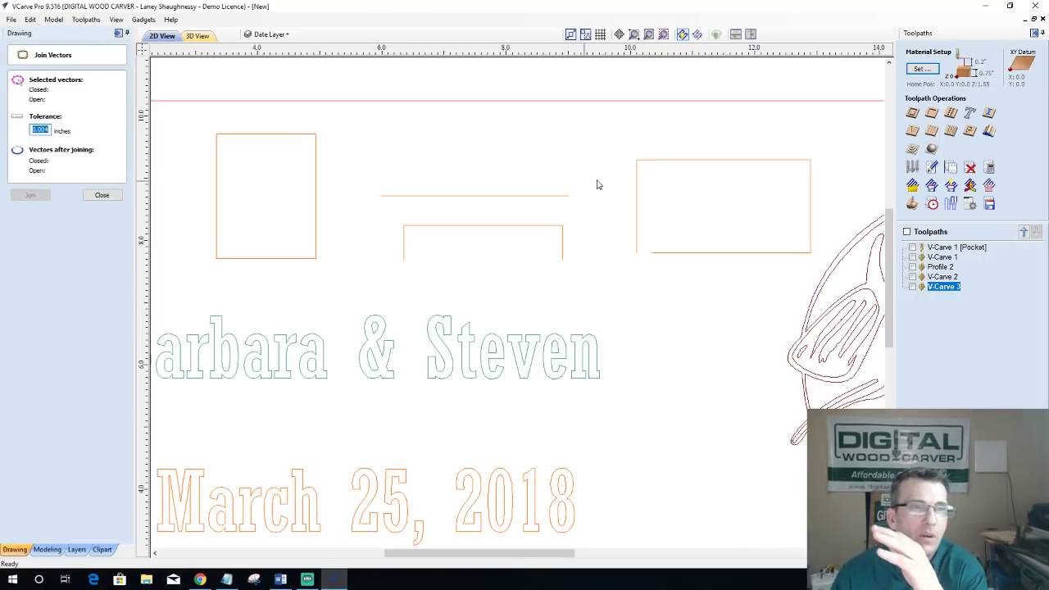
left_click(637, 197)
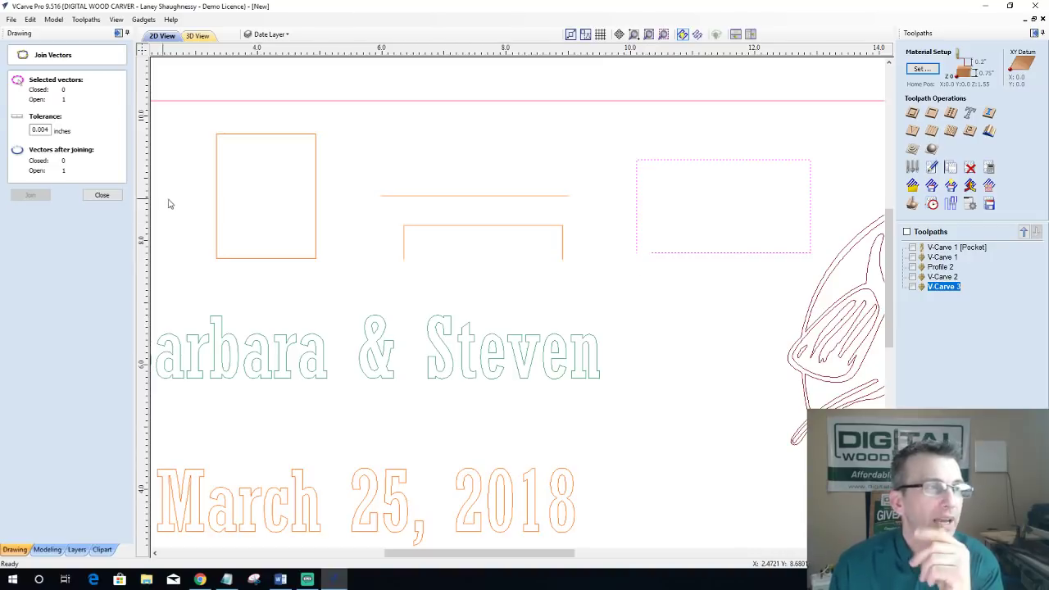
left_click(217, 196)
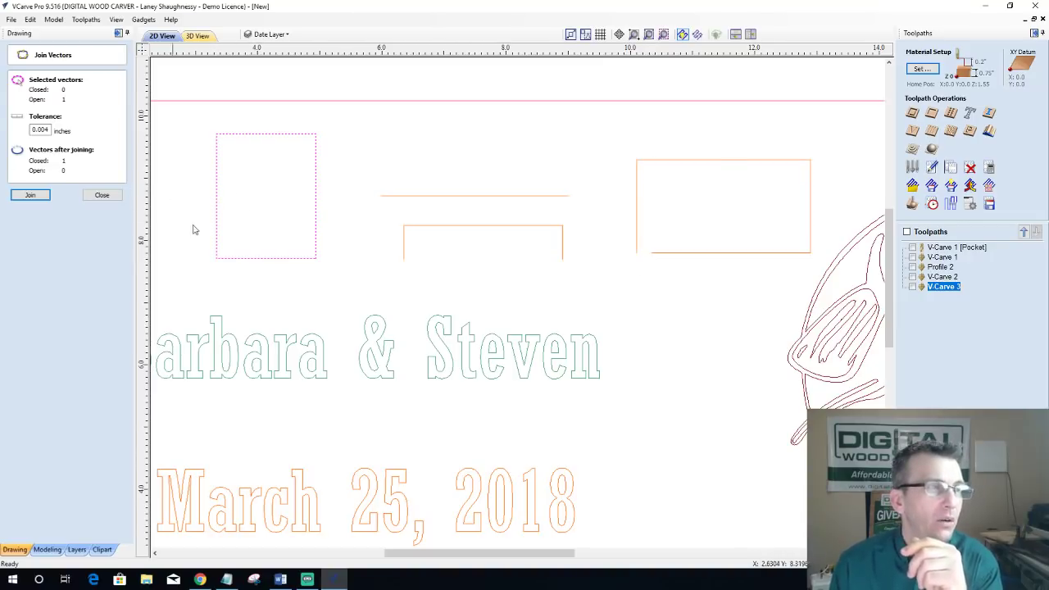
scroll(313, 263, "up", 2)
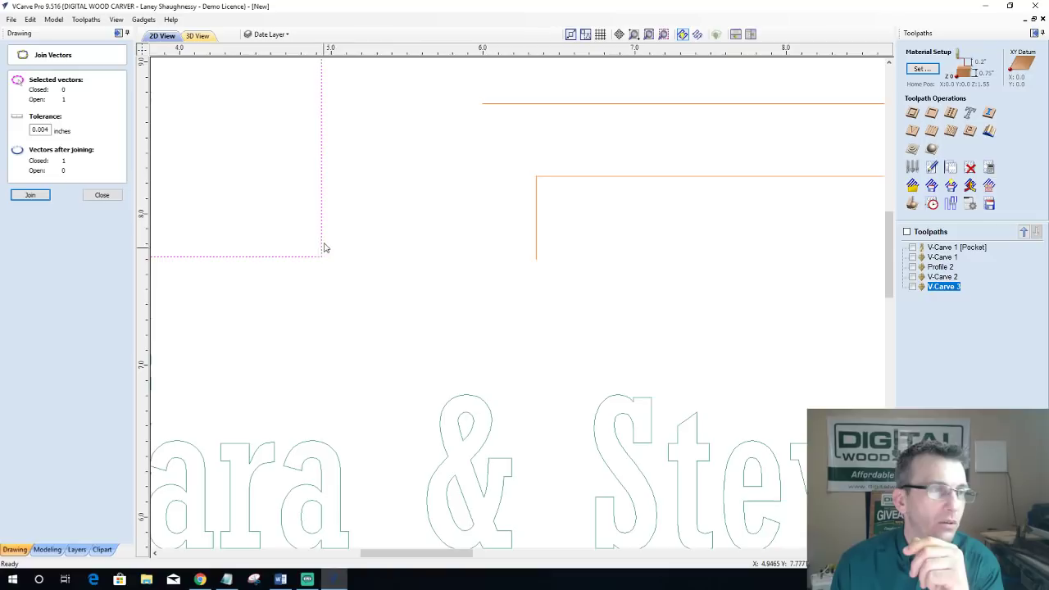
scroll(321, 257, "down", 3)
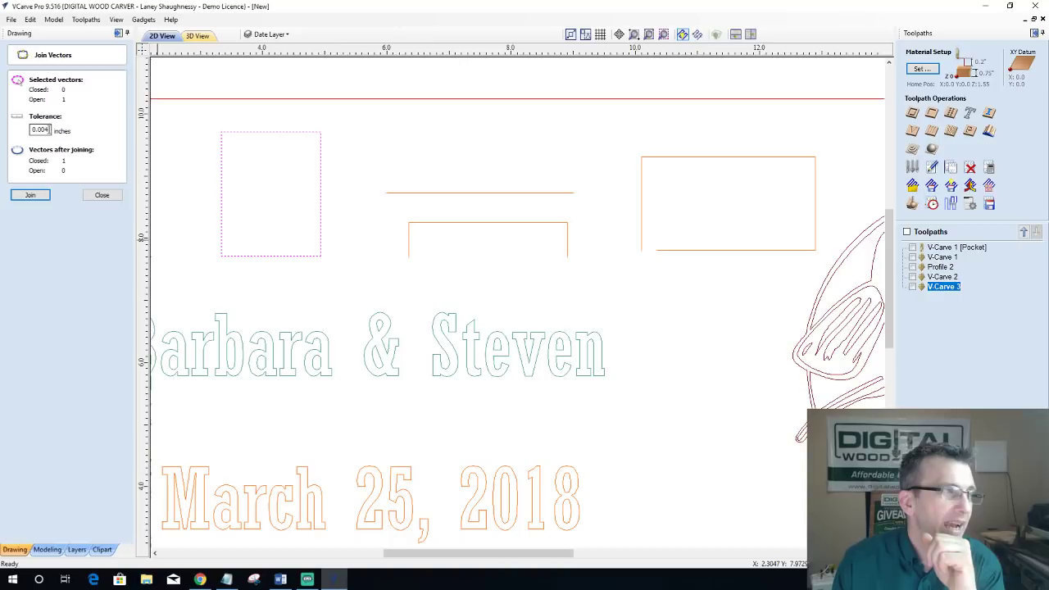
double_click(47, 129)
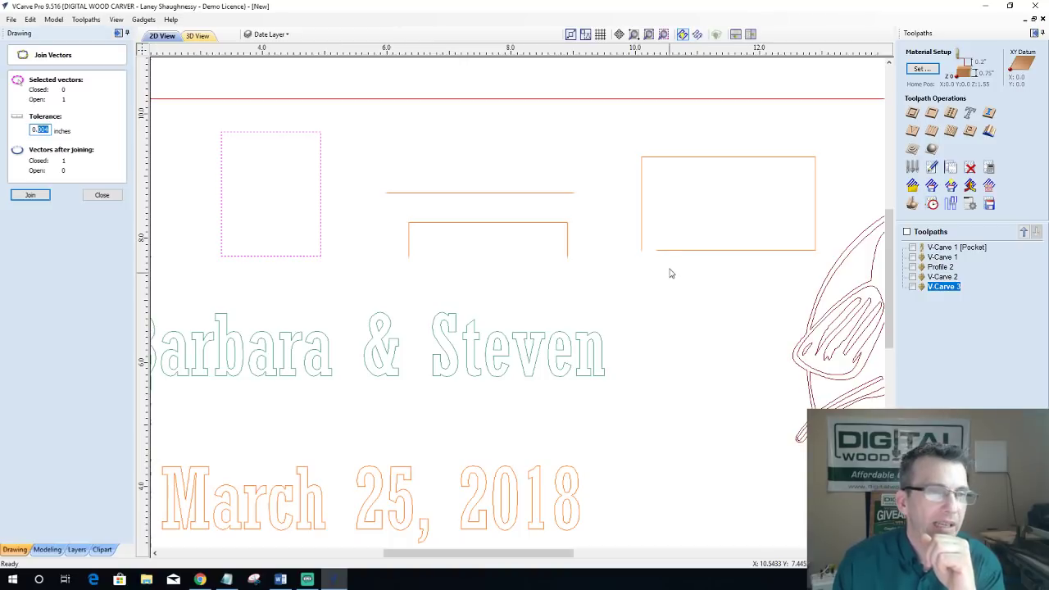
left_click(96, 197)
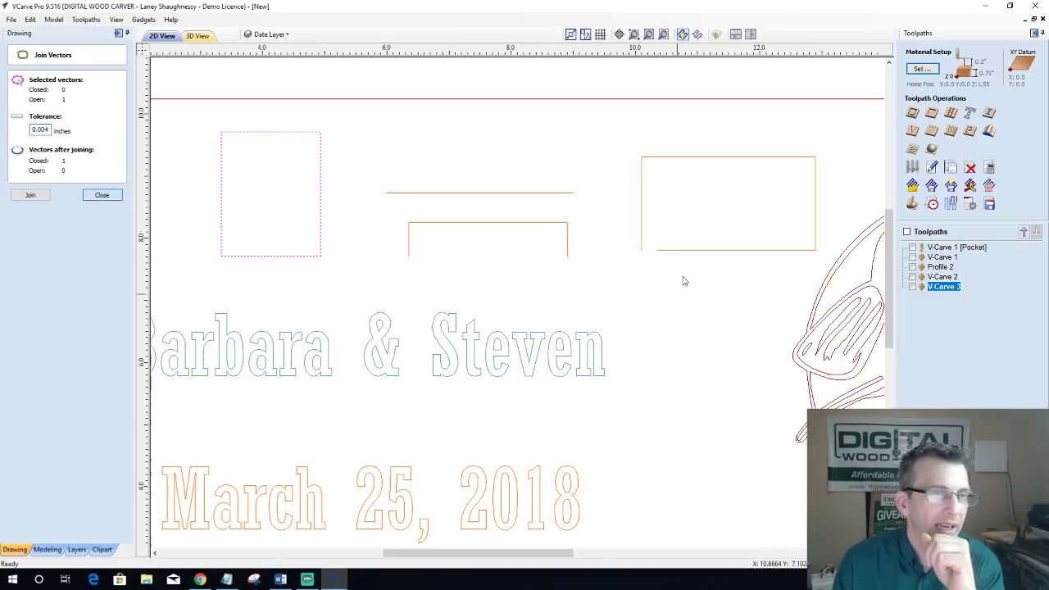
left_click(659, 251)
scroll(659, 252, "up", 3)
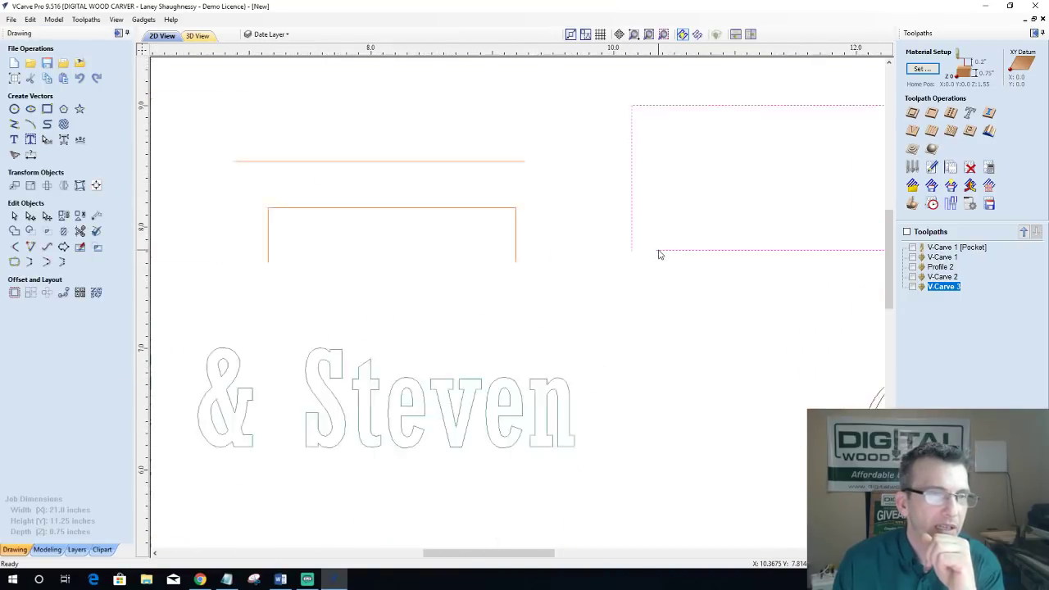
scroll(662, 254, "down", 3)
Step: Start Join Vectors on the open rectangle with a 0.125 inch tolerance
scroll(812, 260, "up", 1)
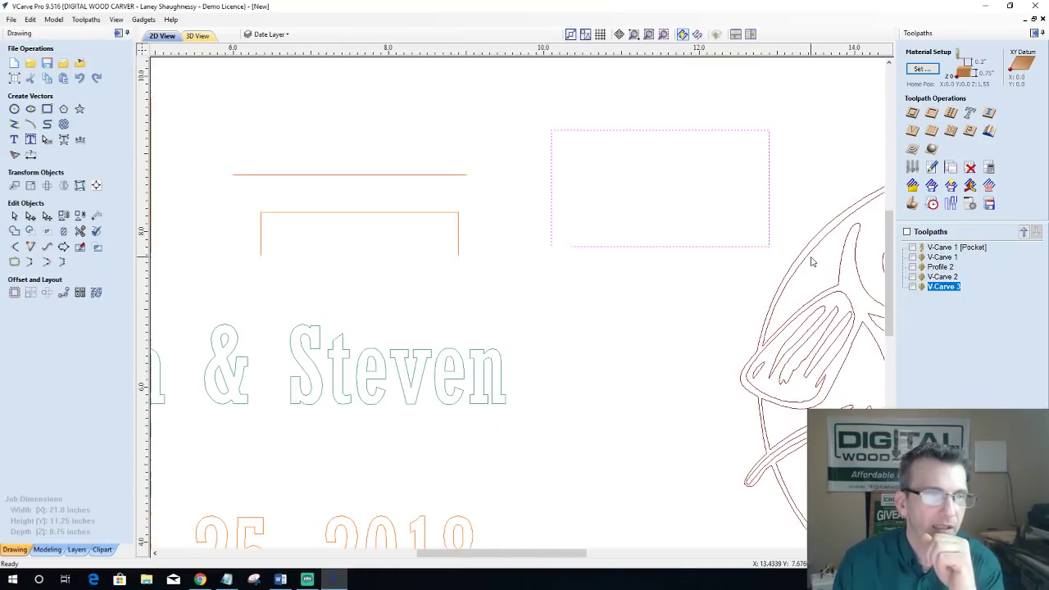
left_click(14, 261)
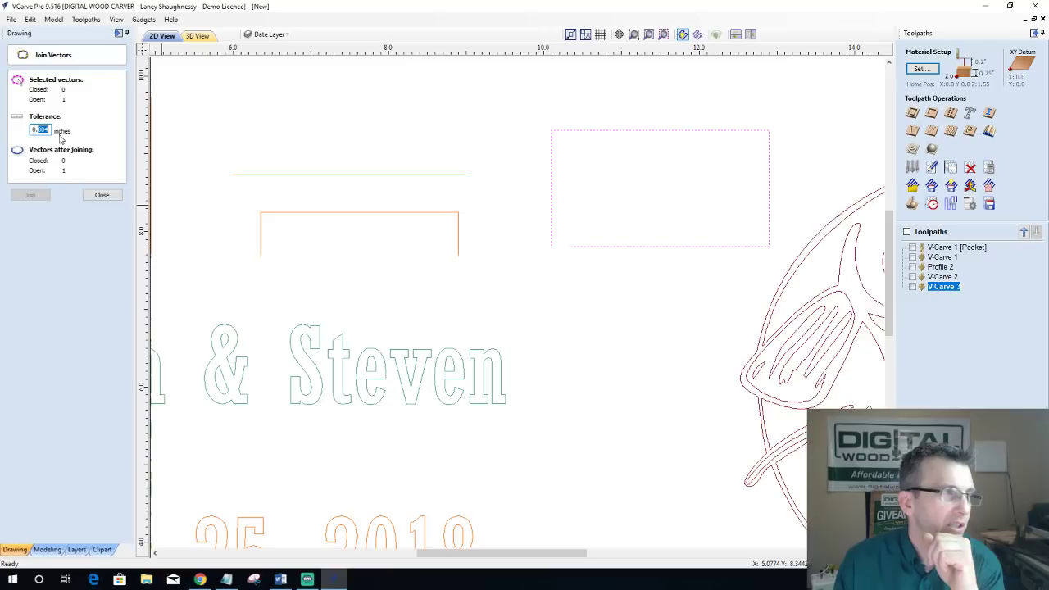
type("0.")
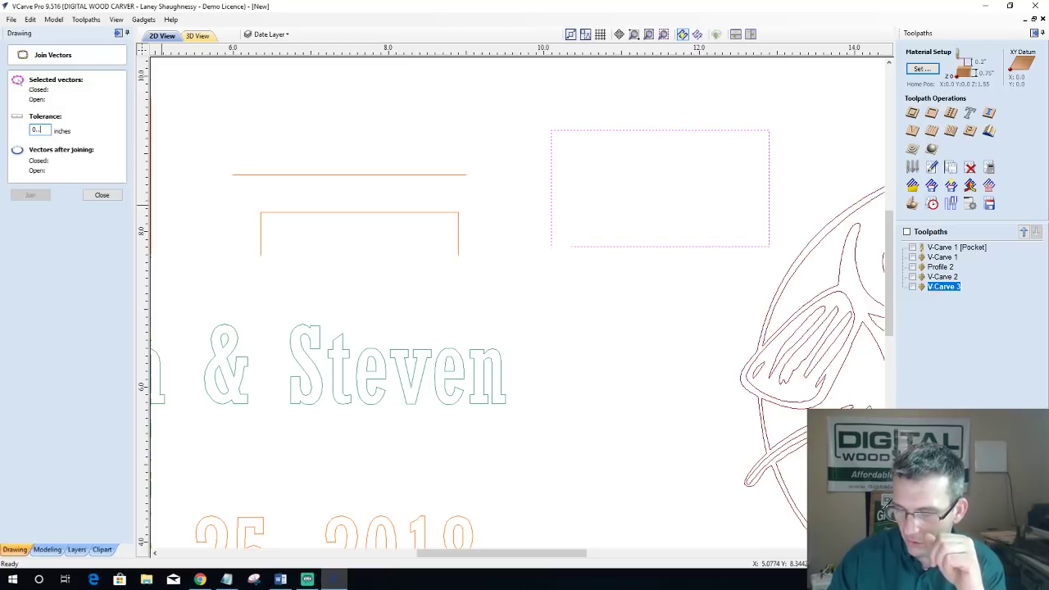
key("BackSpace")
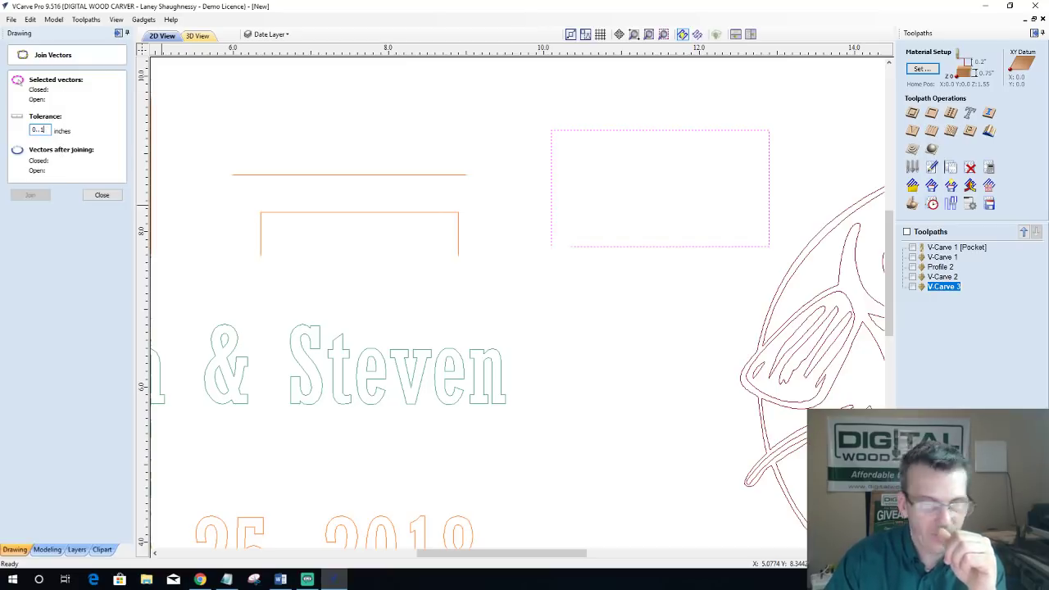
type("125")
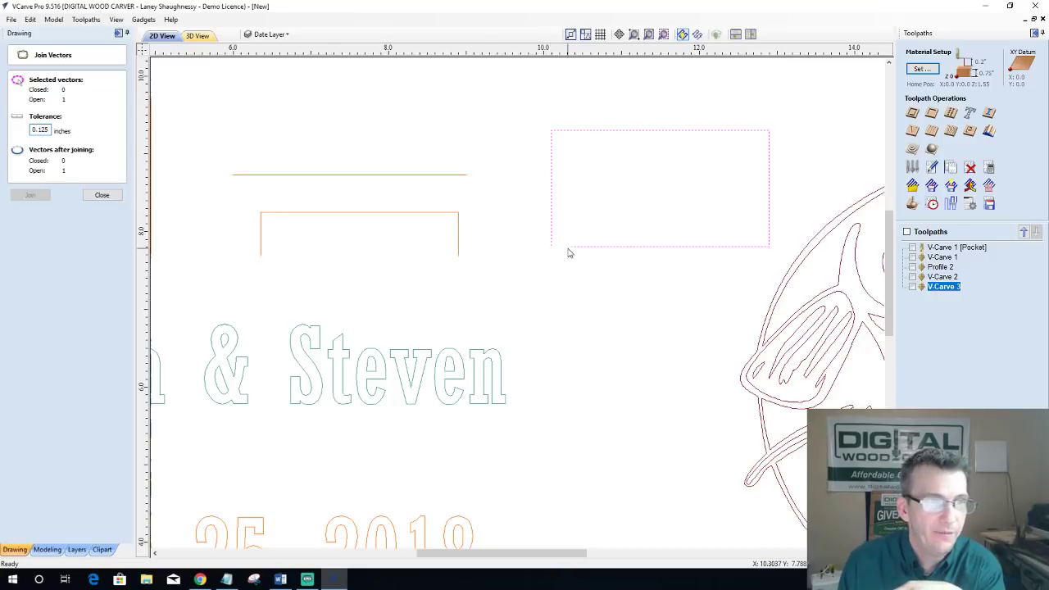
Step: Raise the join tolerance to 0.25, then 0.5 inches, and join into one closed vector
scroll(569, 253, "up", 2)
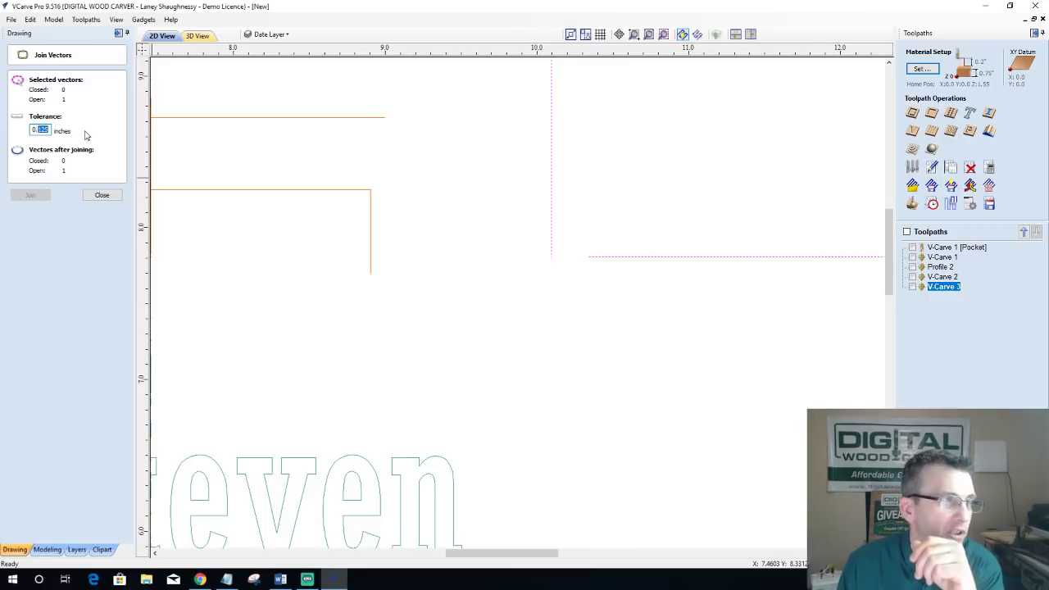
type("0.25")
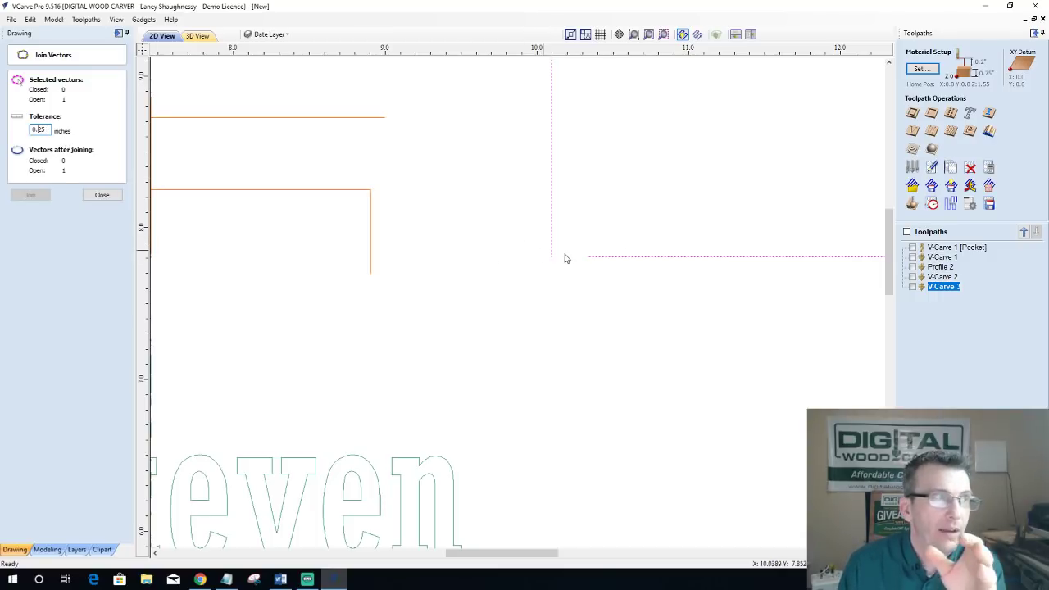
scroll(564, 258, "up", 1)
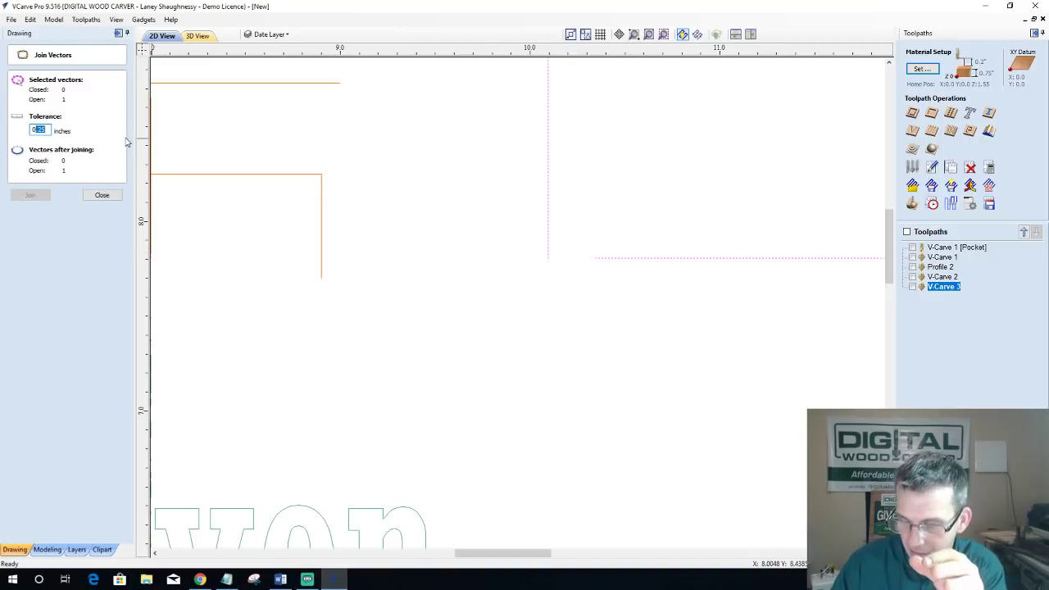
type("0.5")
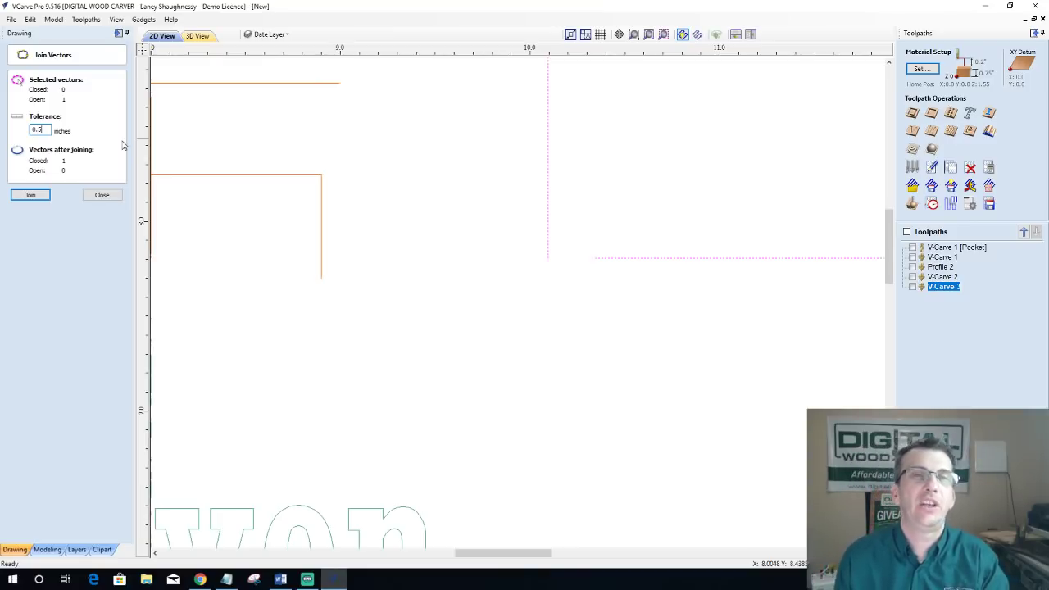
scroll(229, 217, "down", 3)
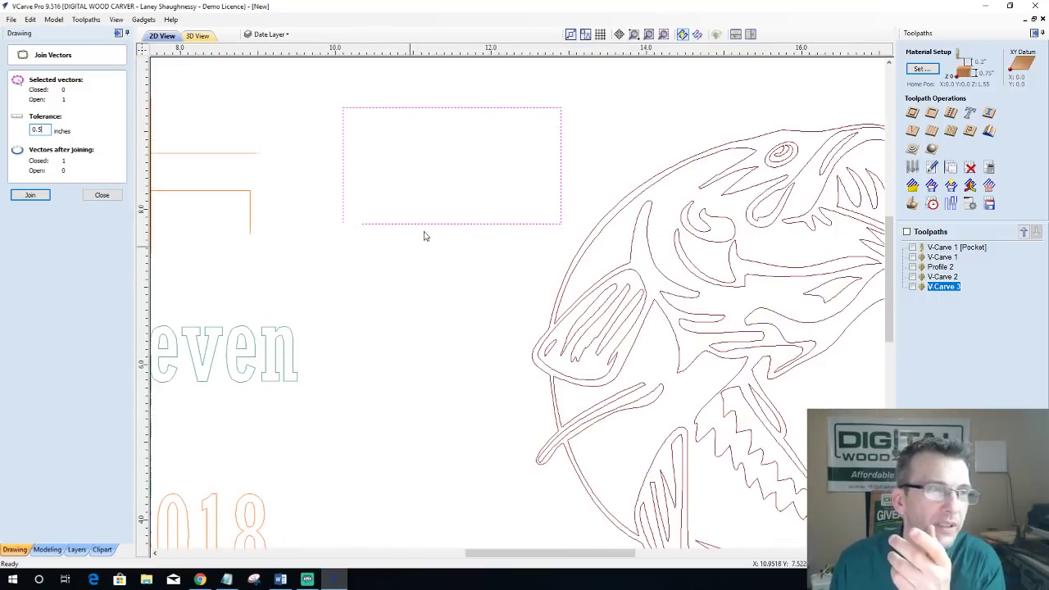
scroll(440, 206, "up", 1)
scroll(439, 207, "down", 1)
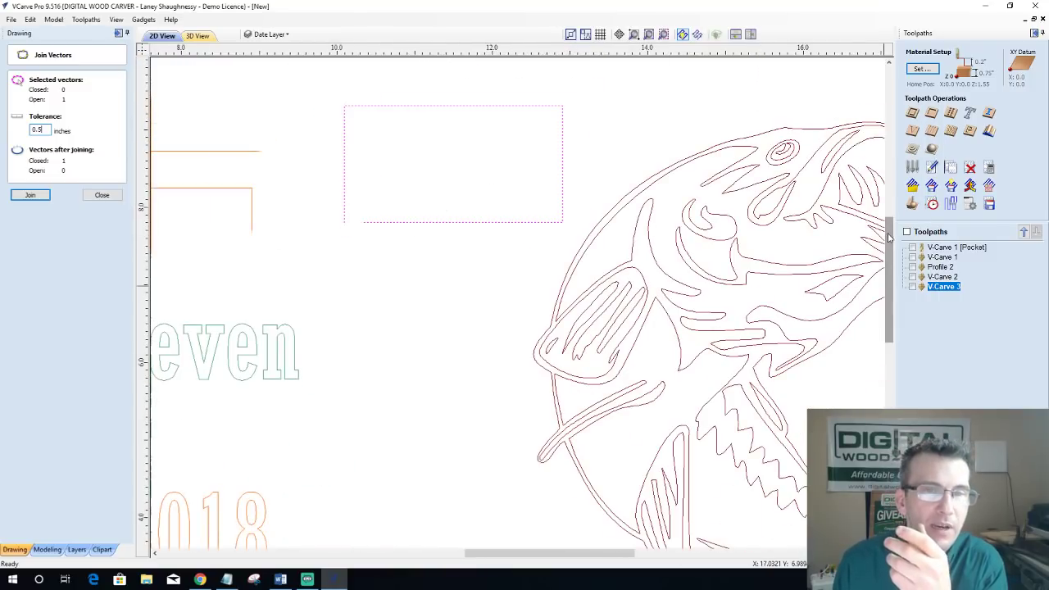
left_click_drag(890, 240, 890, 228)
scroll(273, 147, "up", 1)
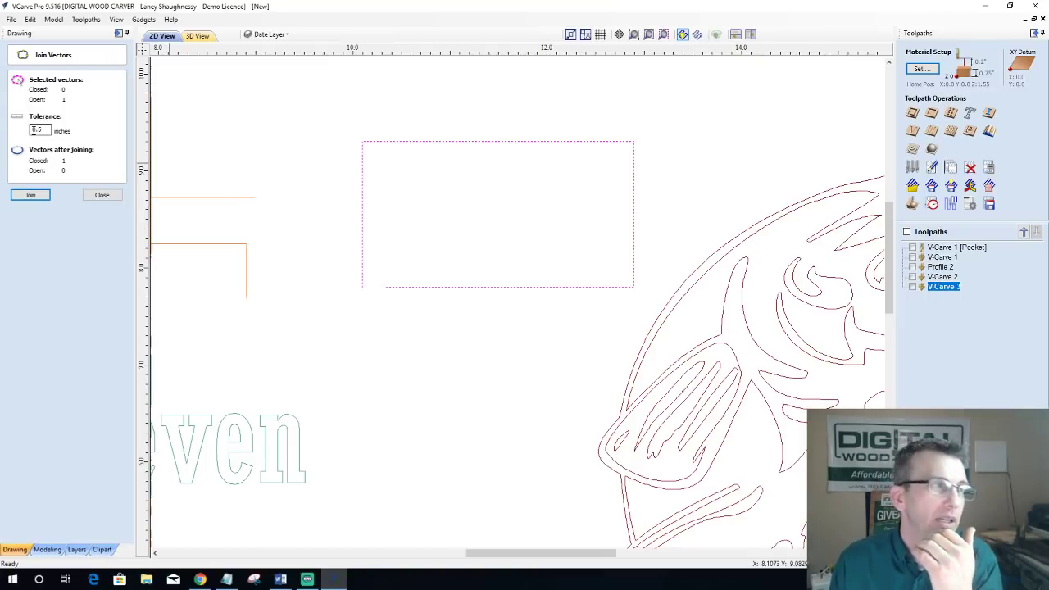
left_click(30, 195)
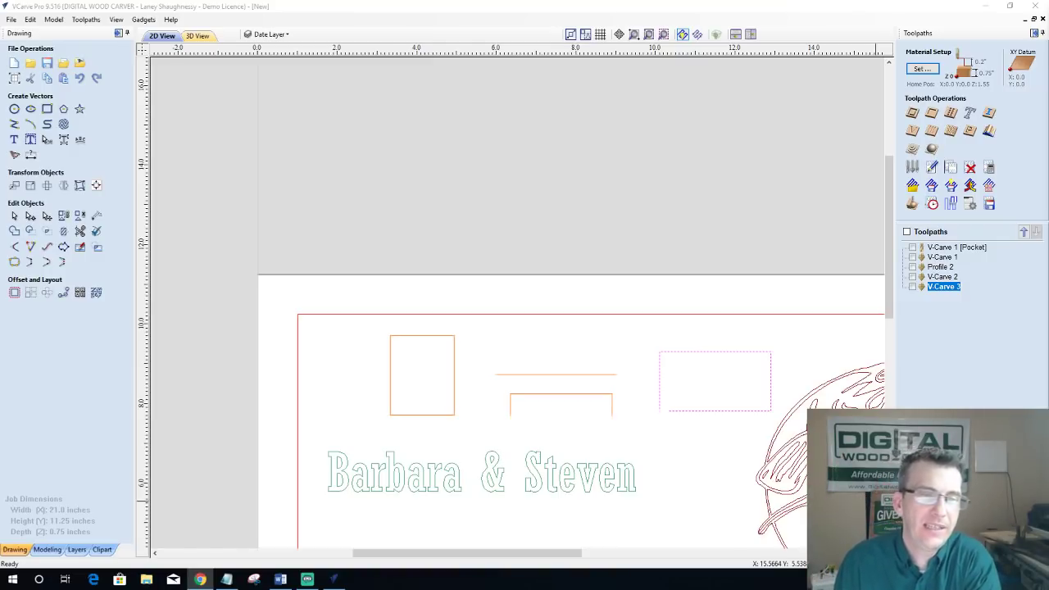
Step: Zoom in on the gap at the rectangle's bottom-left corner
scroll(790, 401, "up", 2)
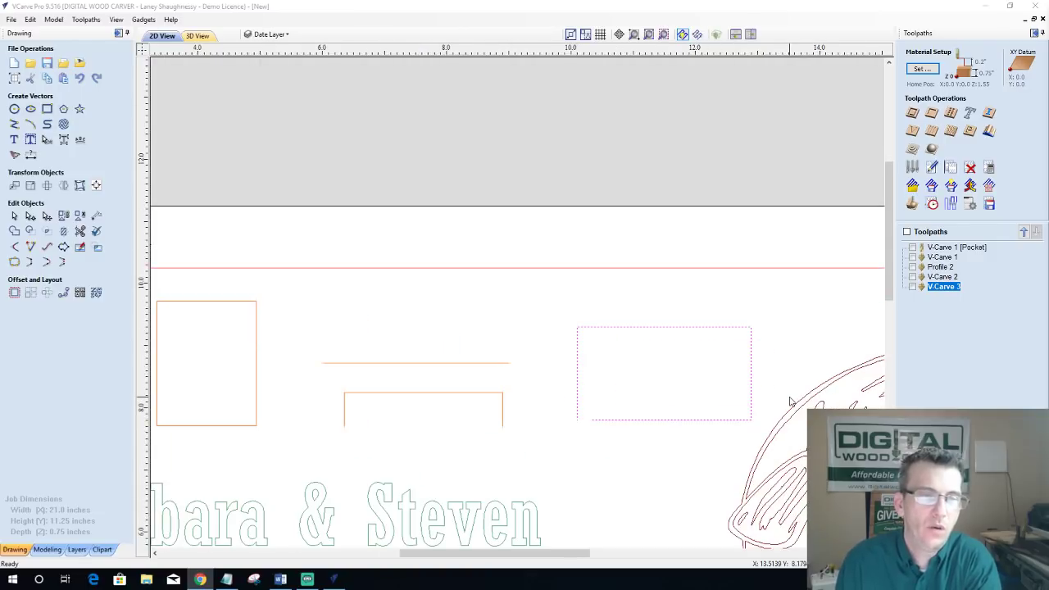
scroll(791, 401, "up", 1)
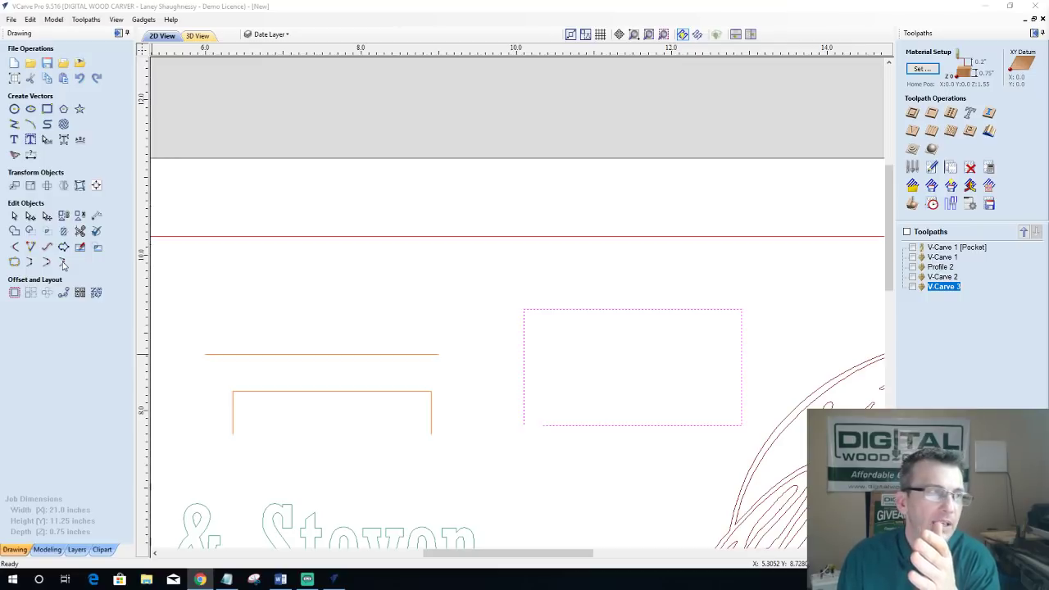
scroll(573, 426, "up", 4)
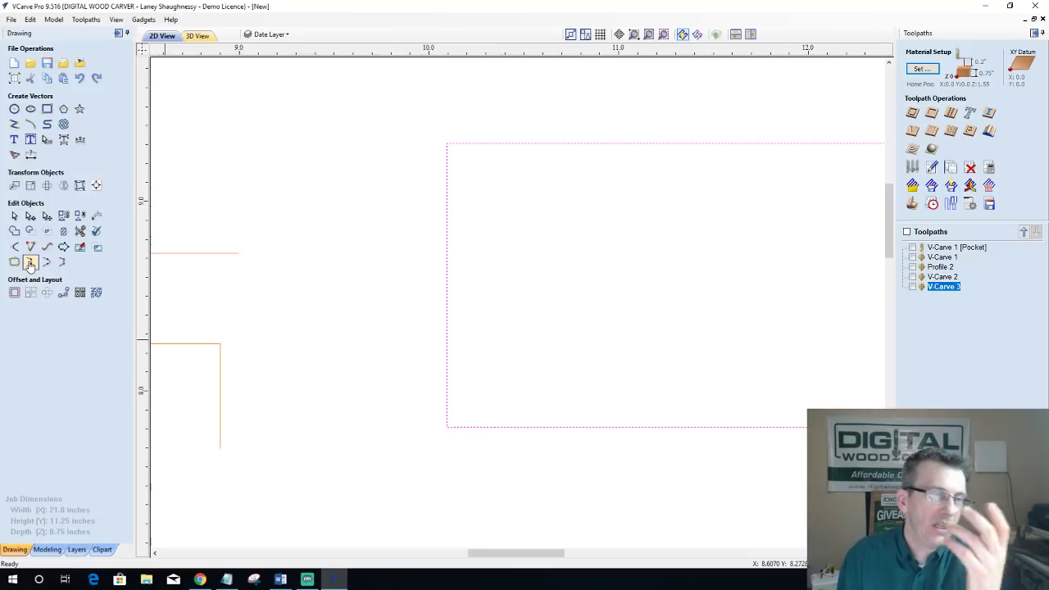
Step: Try Extend Vector to Intersection on the open rectangle, then undo the squared-off corner
left_click(29, 262)
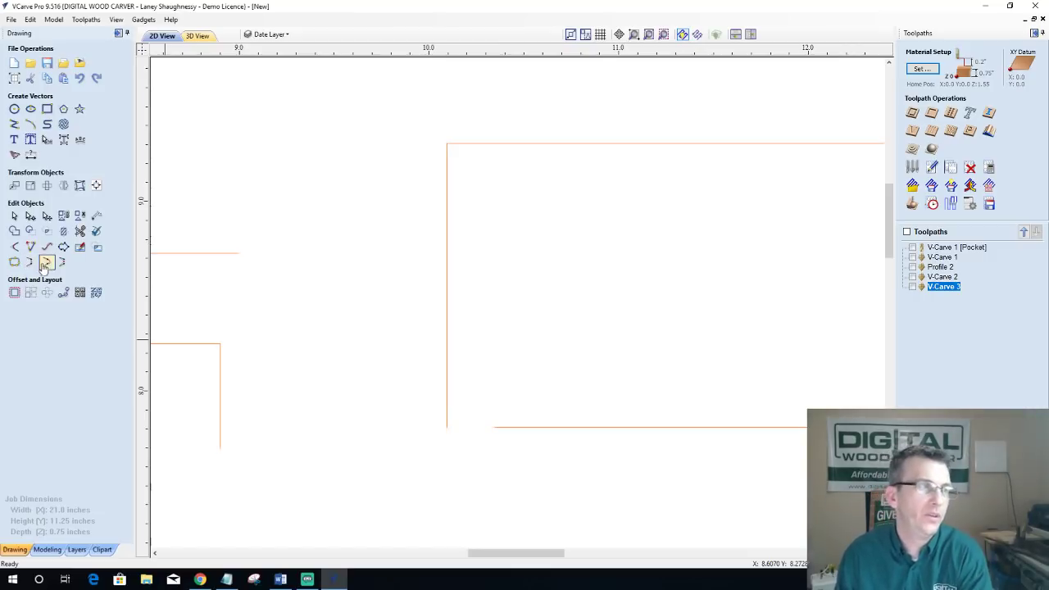
left_click(447, 294)
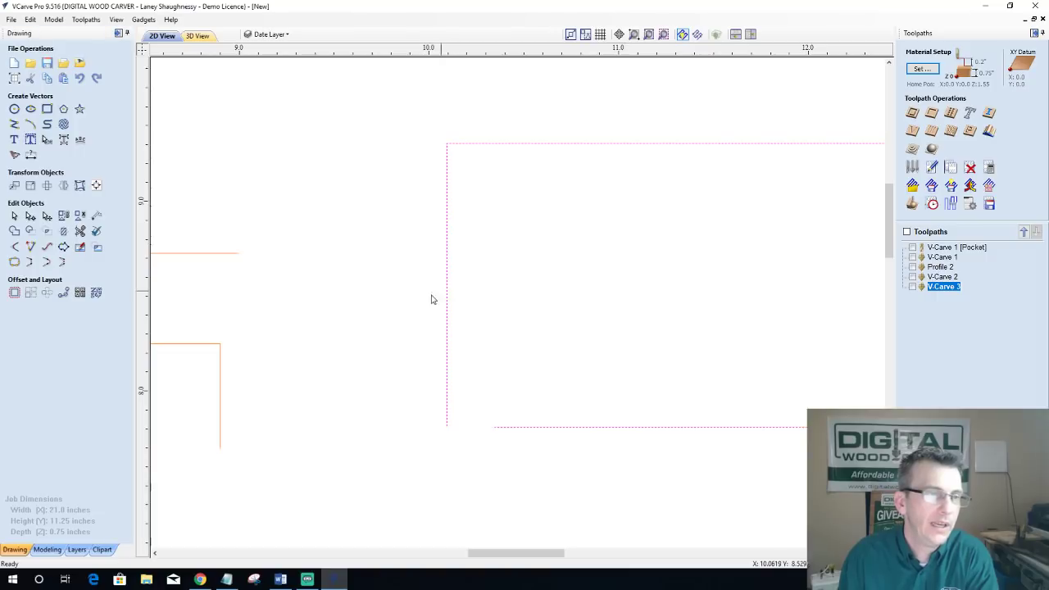
left_click(45, 262)
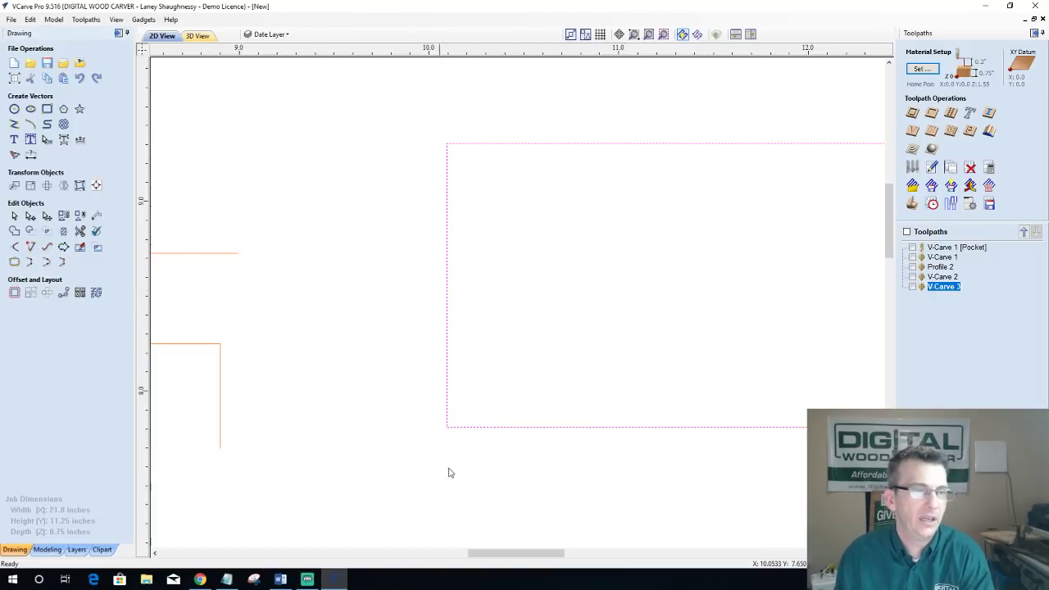
scroll(448, 470, "up", 3)
scroll(375, 452, "up", 3)
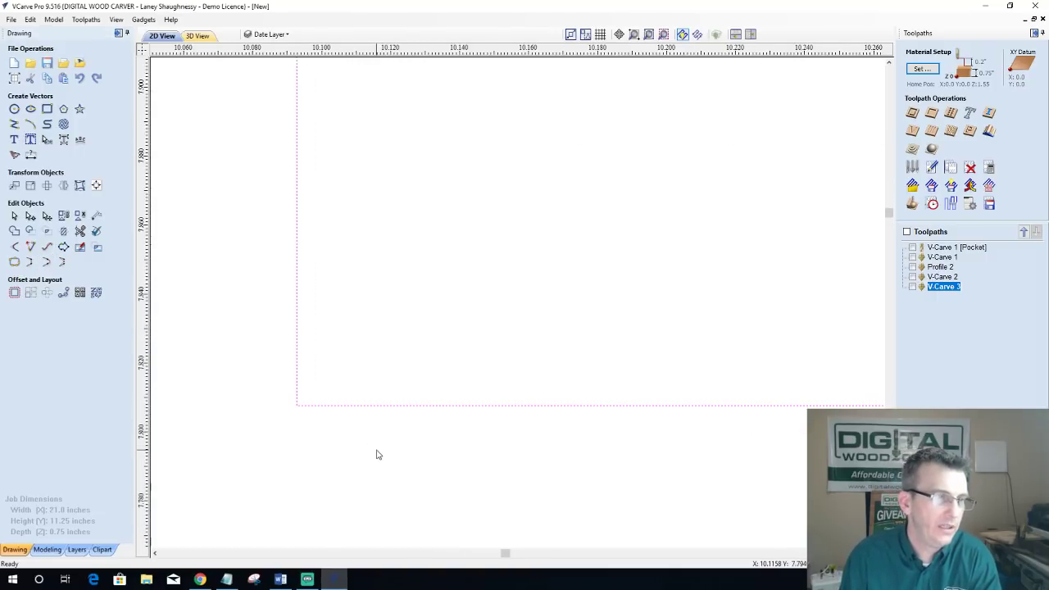
scroll(393, 416, "down", 5)
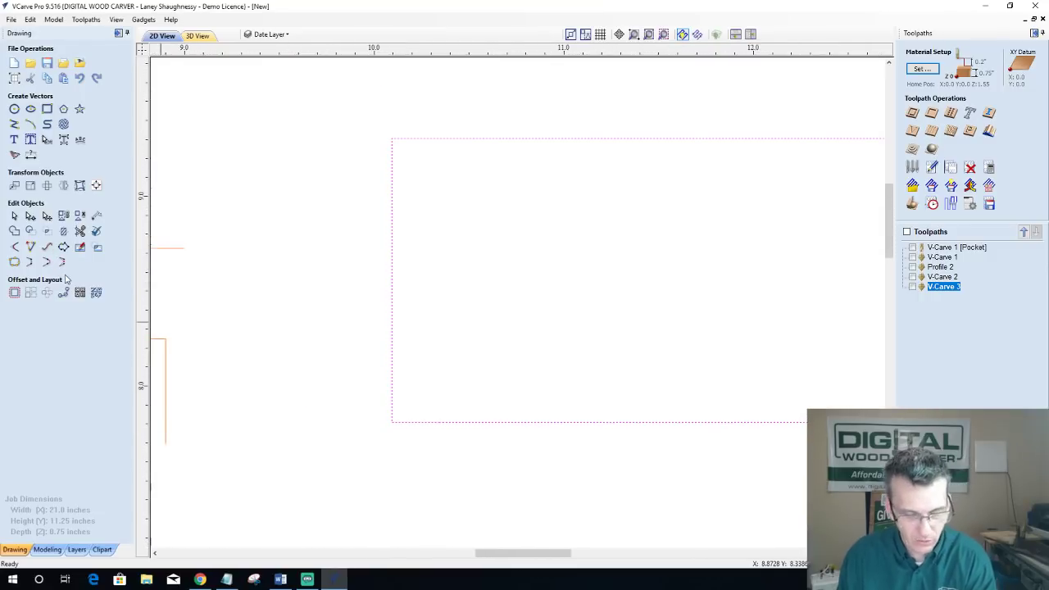
key("Escape")
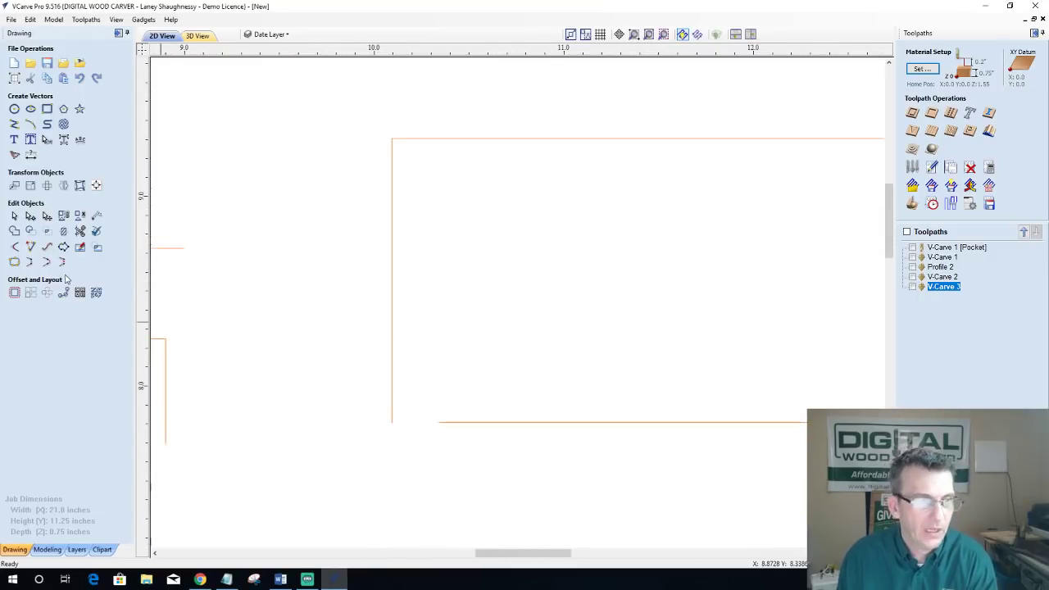
Step: Close the rectangle's gap with a slanted closing line, then undo it
left_click(393, 379)
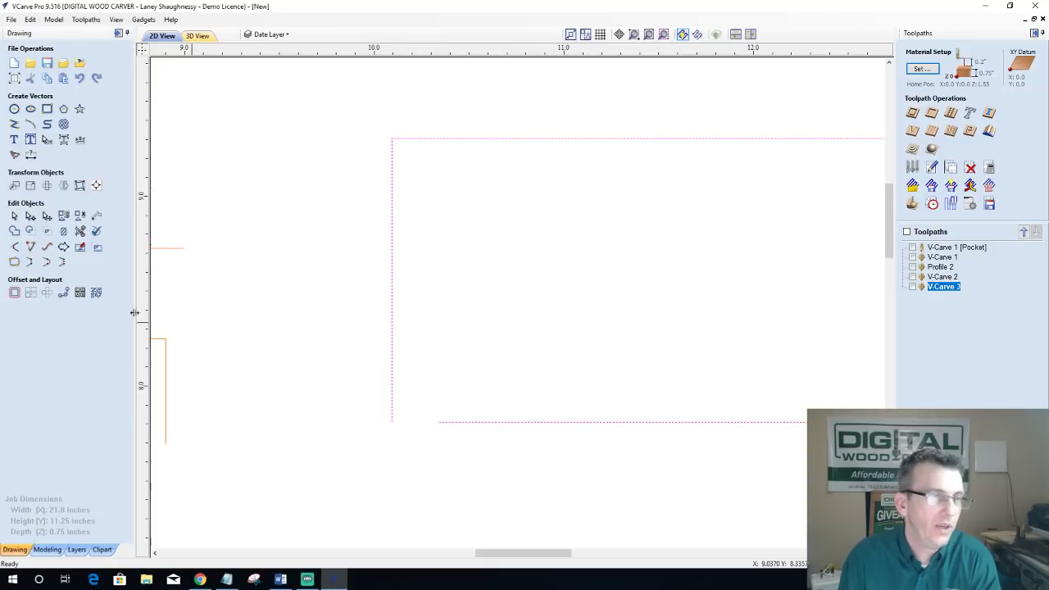
left_click(63, 262)
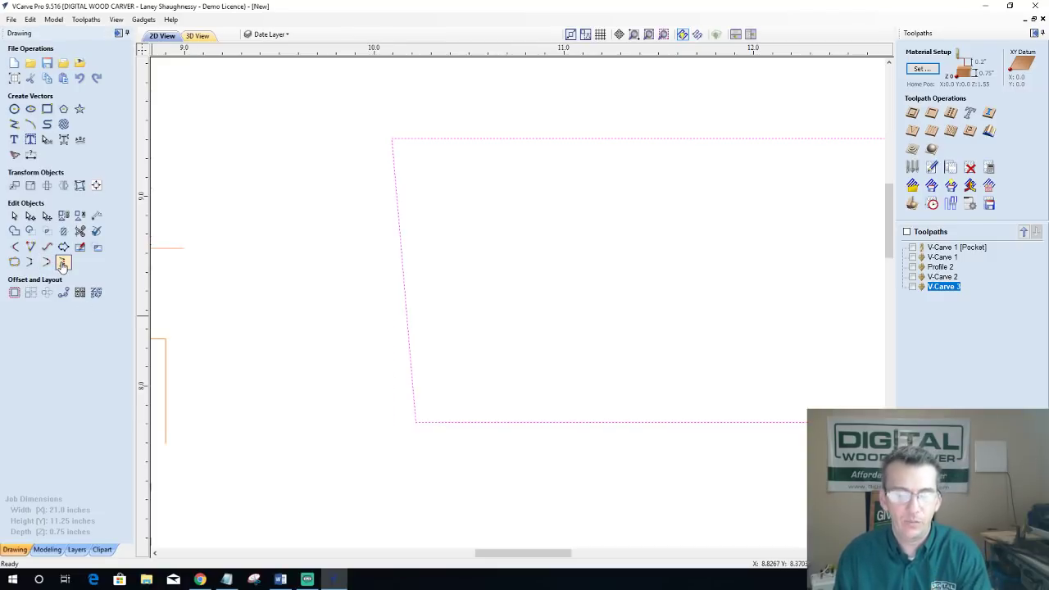
key("Escape")
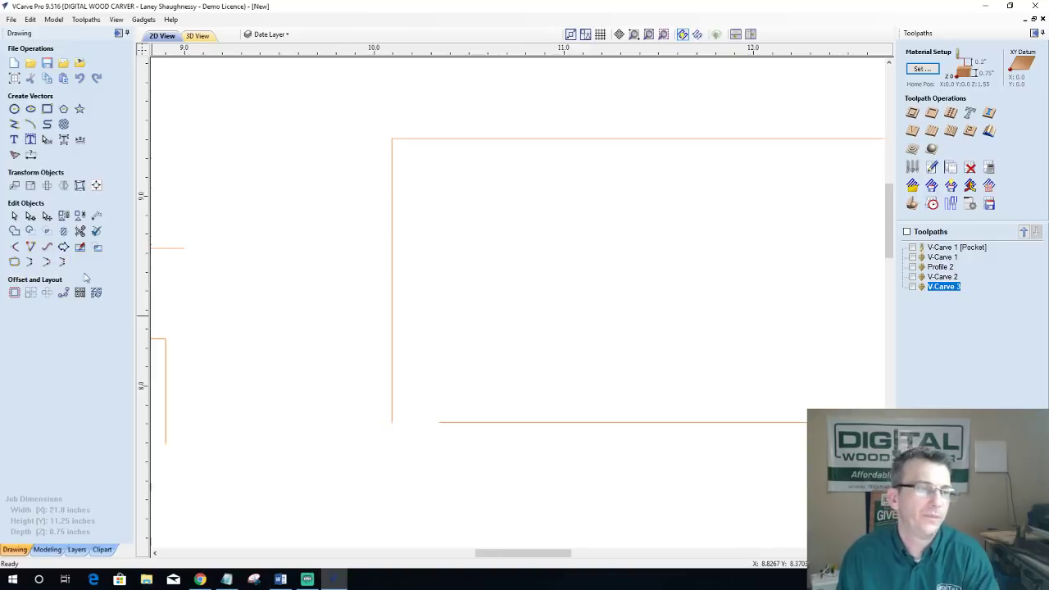
scroll(438, 372, "down", 3)
scroll(450, 381, "down", 3)
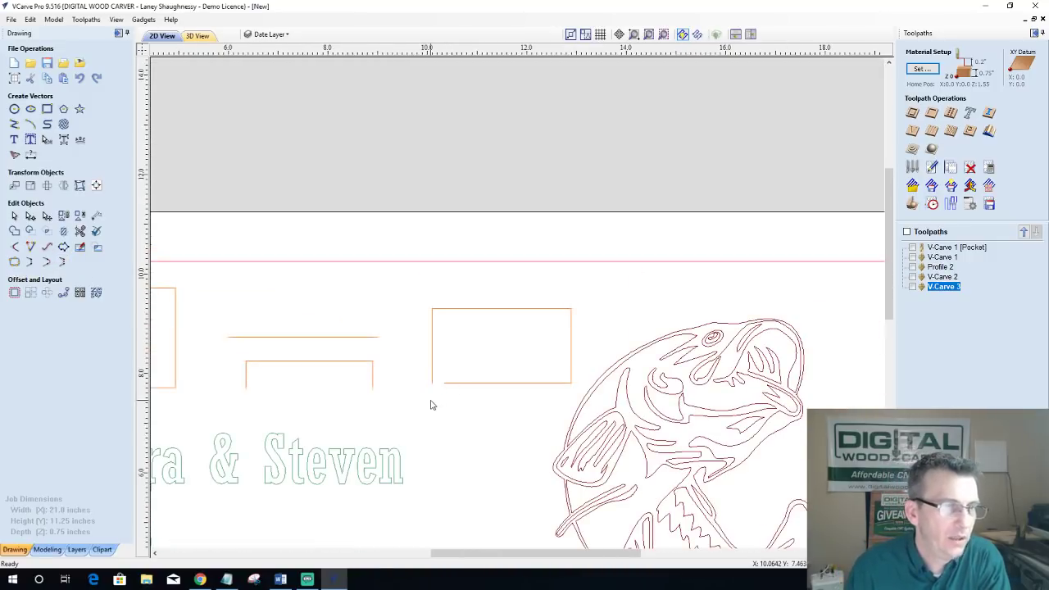
scroll(428, 403, "up", 2)
Step: Apply another closing option to the rectangle, then select the open bracket shape
left_click(431, 371)
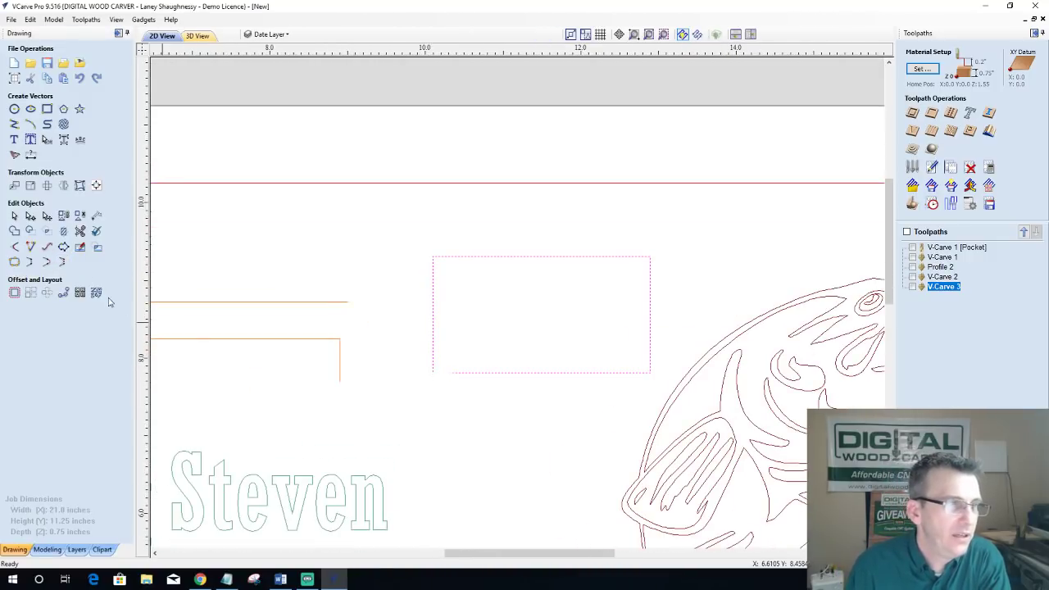
left_click(30, 262)
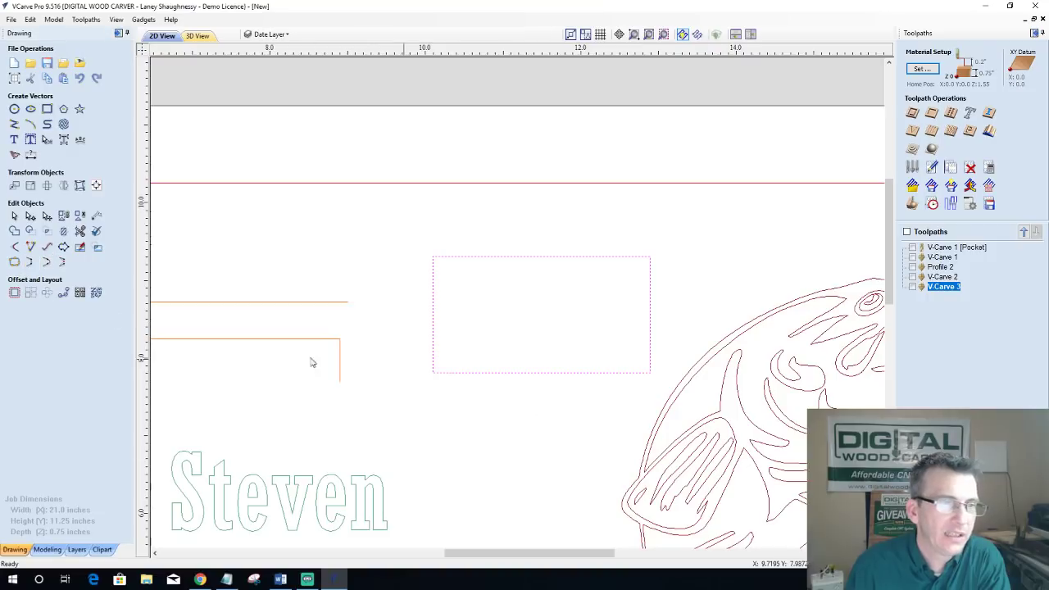
scroll(312, 377, "up", 2)
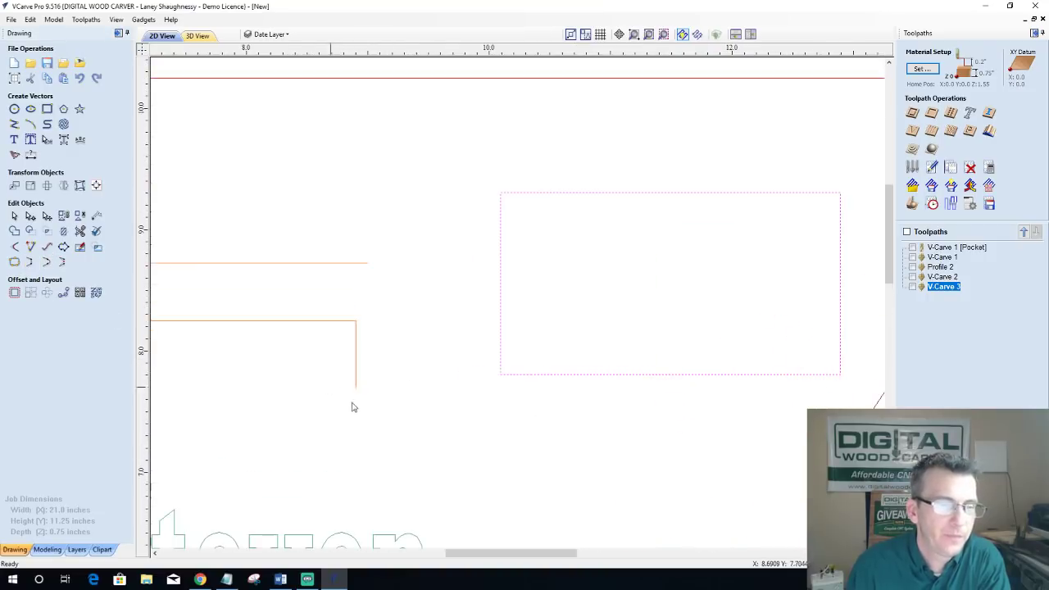
scroll(354, 404, "down", 1)
left_click_drag(454, 552, 383, 550)
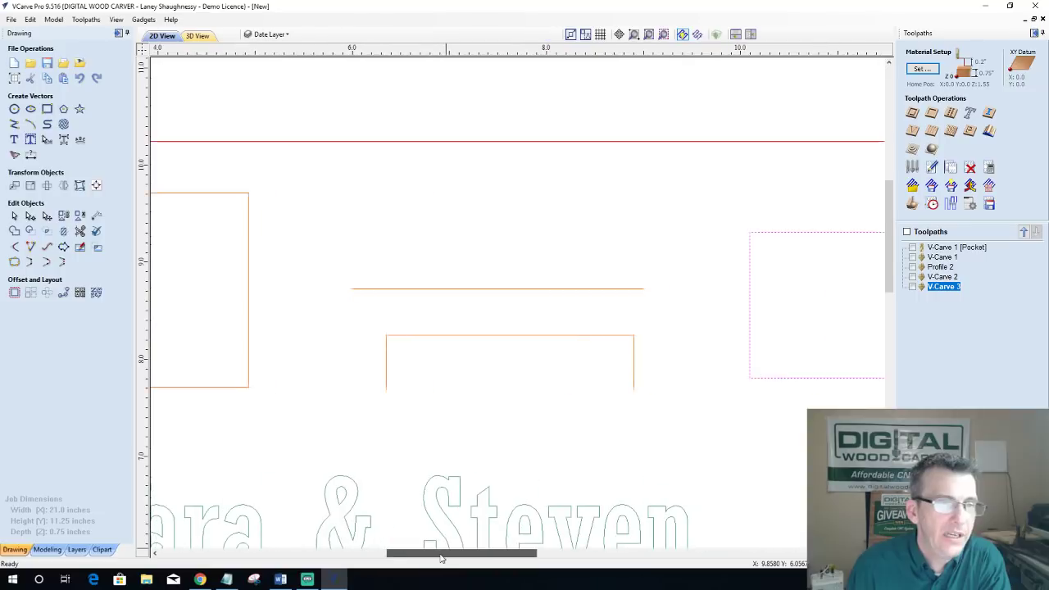
left_click(383, 364)
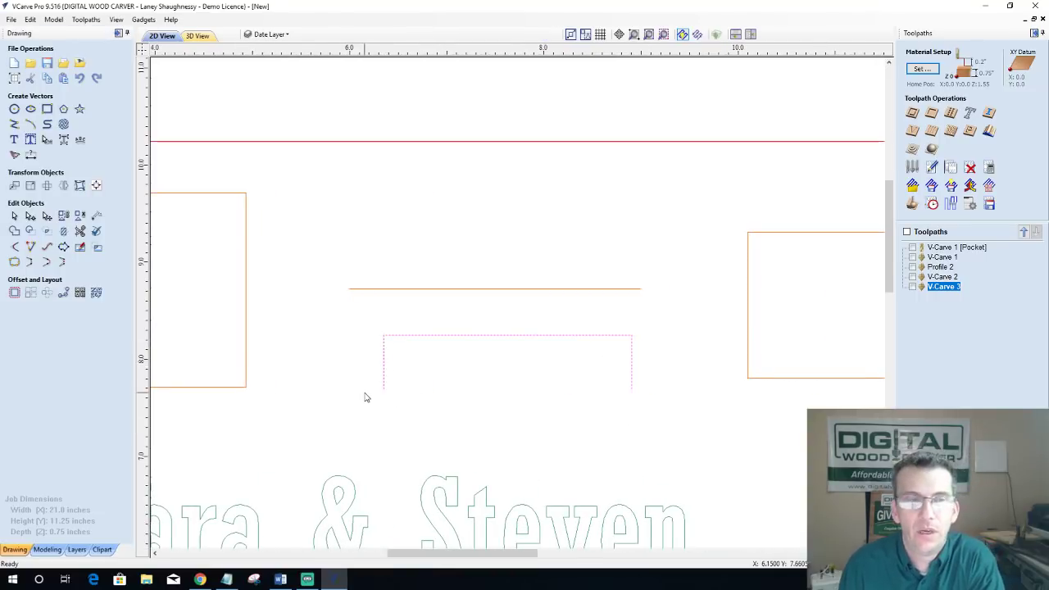
Step: Close the bracket shape, then join the left rectangle's open ends at tolerance .004
left_click(31, 263)
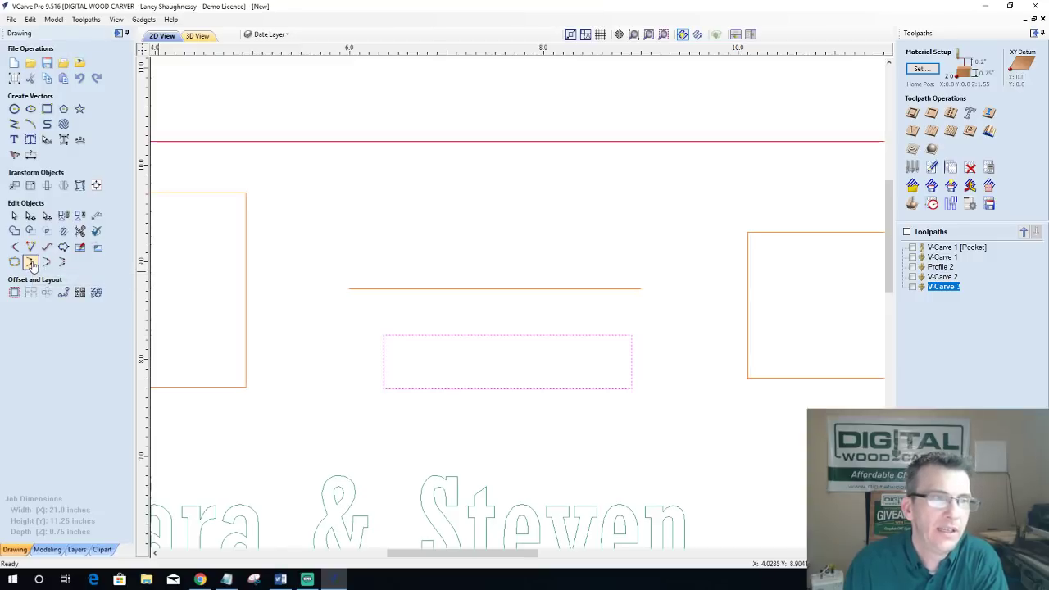
scroll(307, 398, "down", 2)
left_click(222, 391)
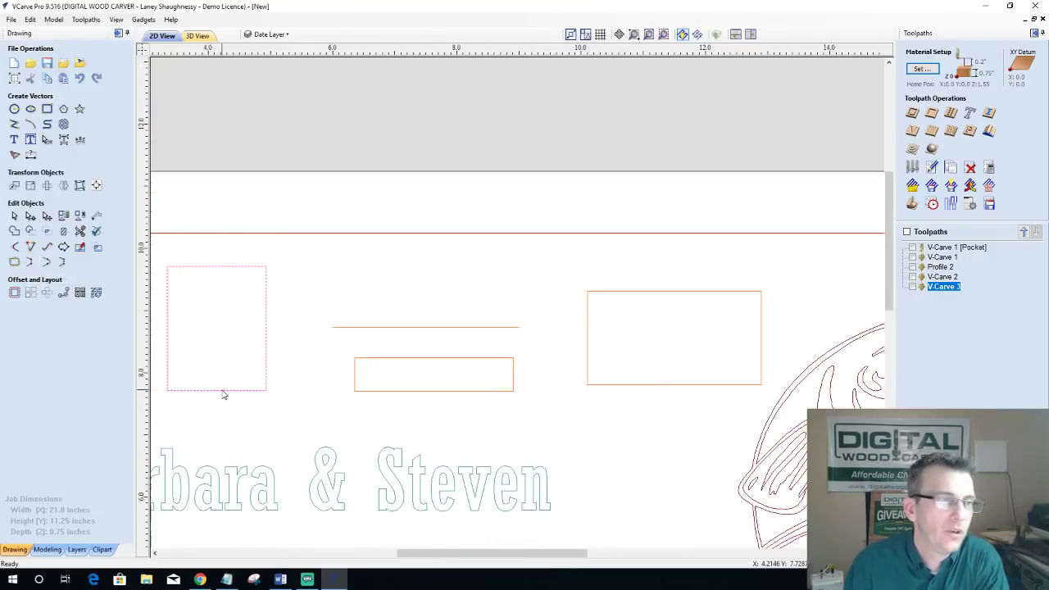
left_click(14, 262)
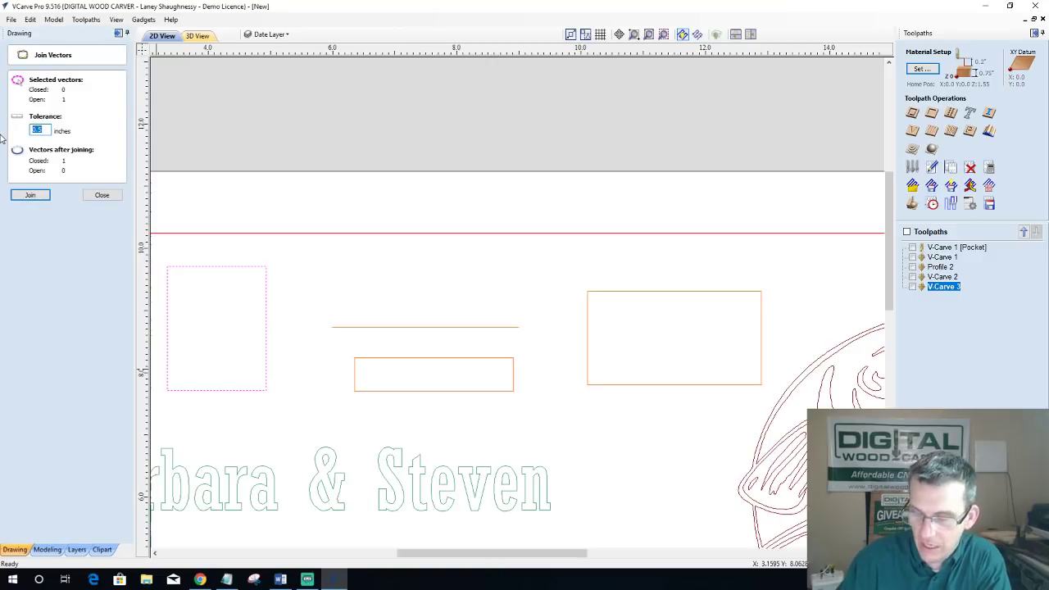
type(".004")
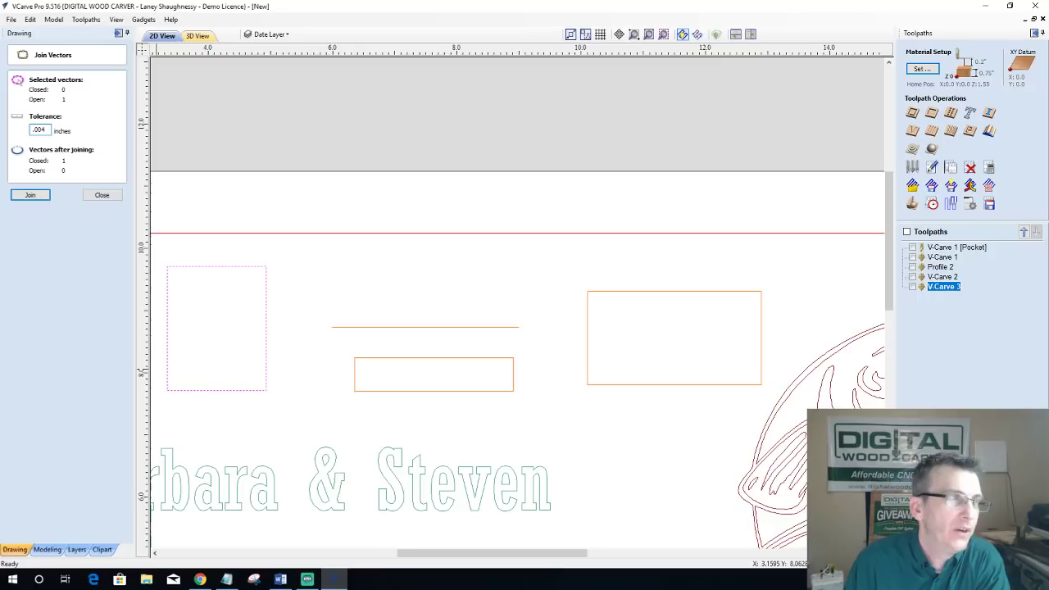
left_click(27, 195)
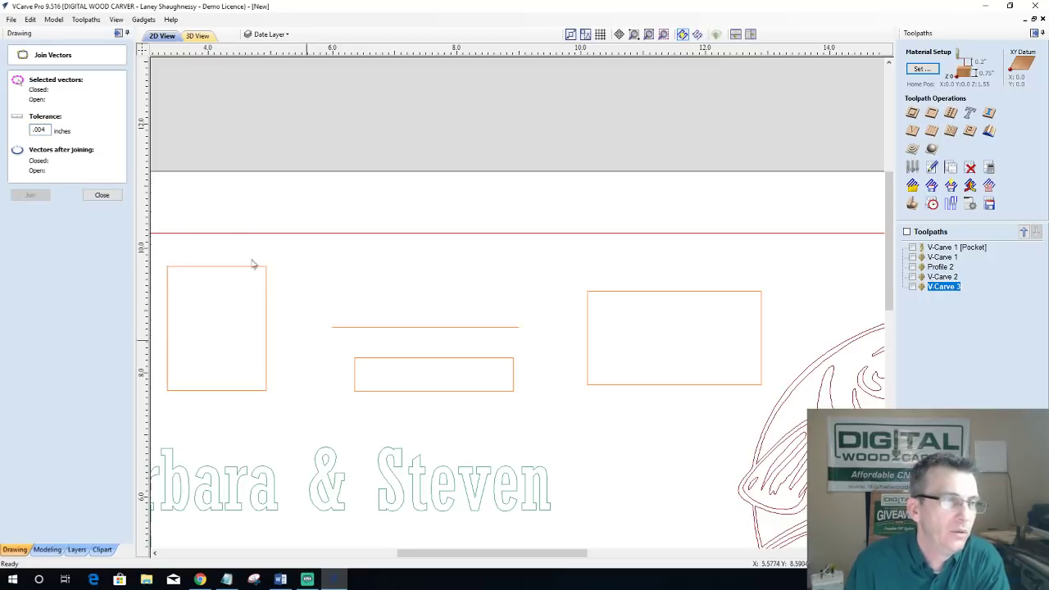
Step: Try closing the lone horizontal line, which remains an open vector
left_click(401, 327)
scroll(401, 330, "up", 2)
scroll(402, 330, "up", 1)
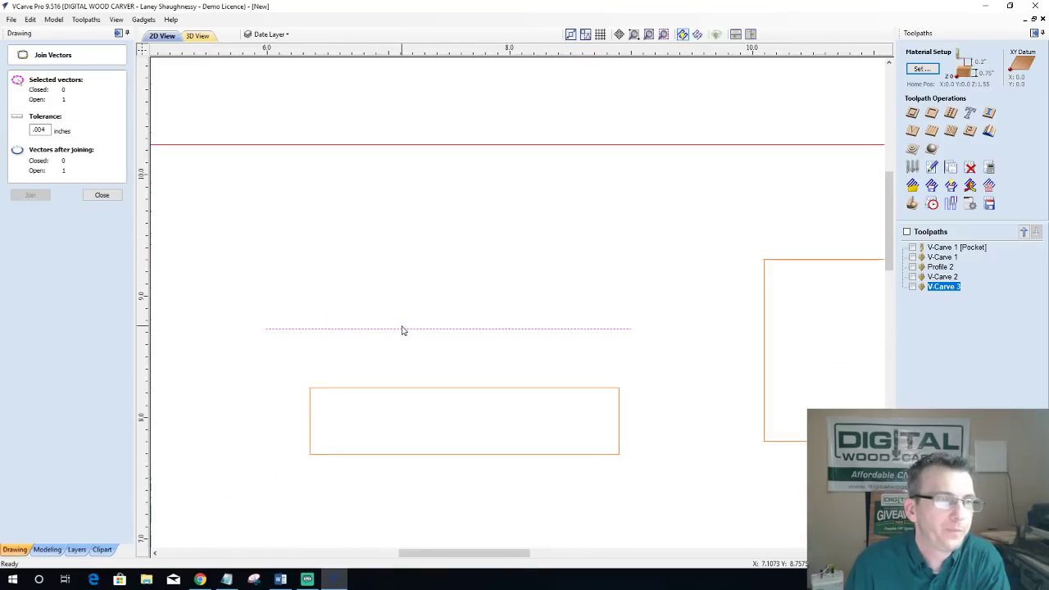
left_click(100, 195)
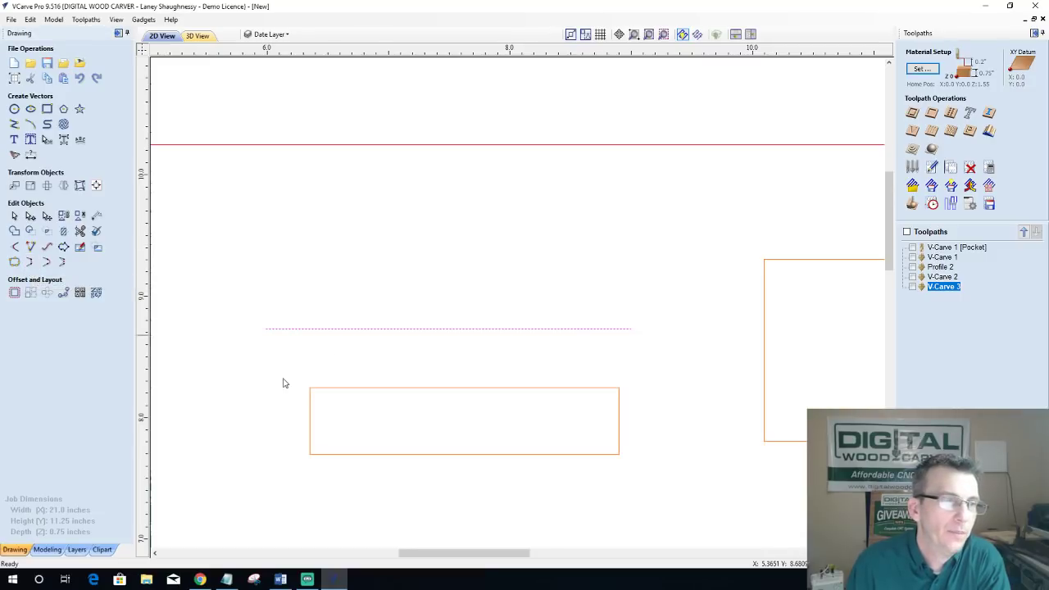
left_click(328, 336)
scroll(329, 335, "up", 8)
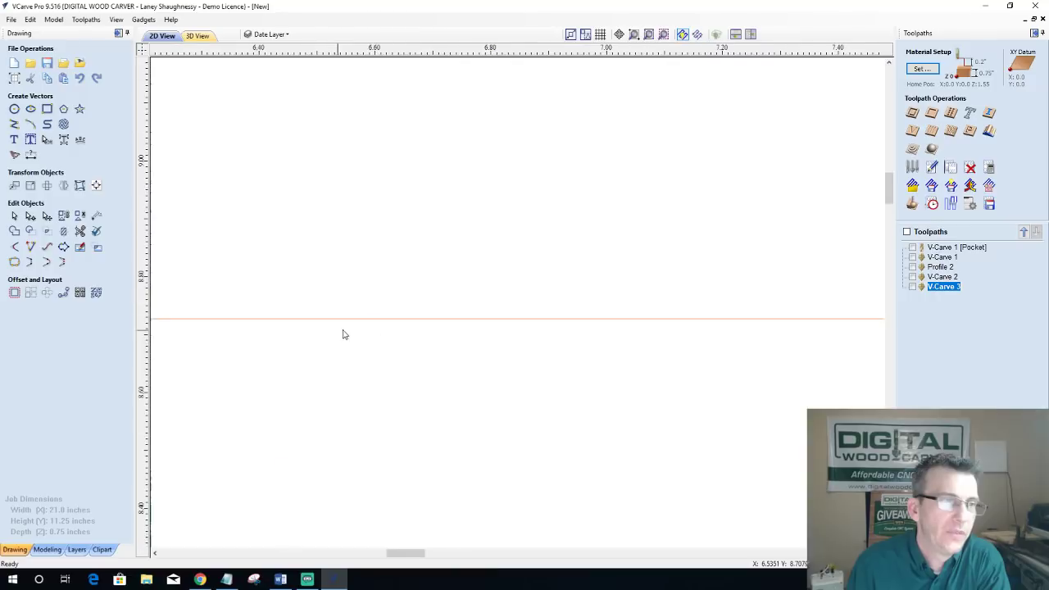
scroll(442, 297, "down", 5)
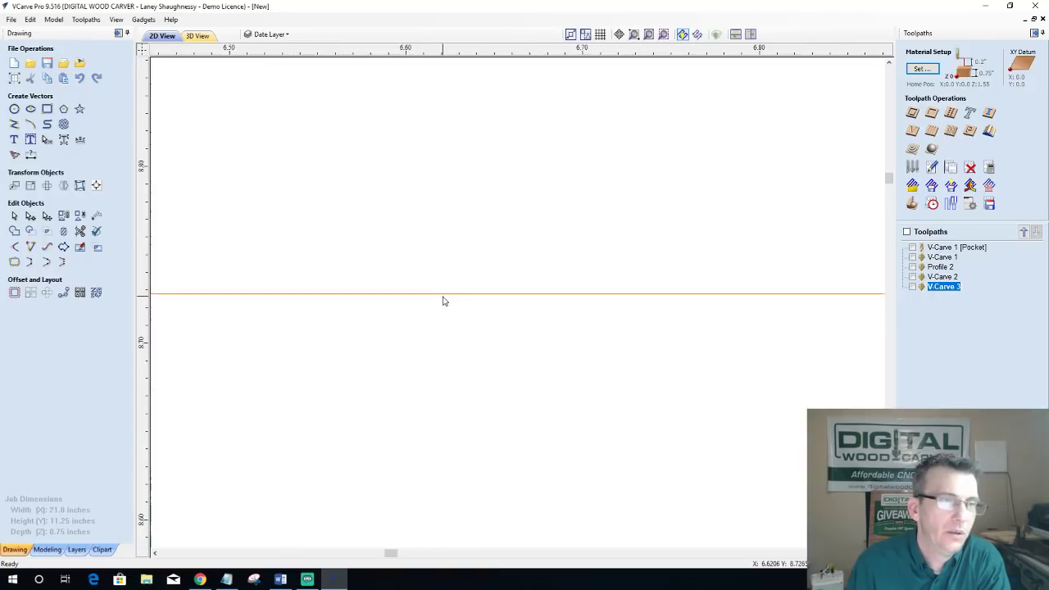
scroll(443, 300, "down", 3)
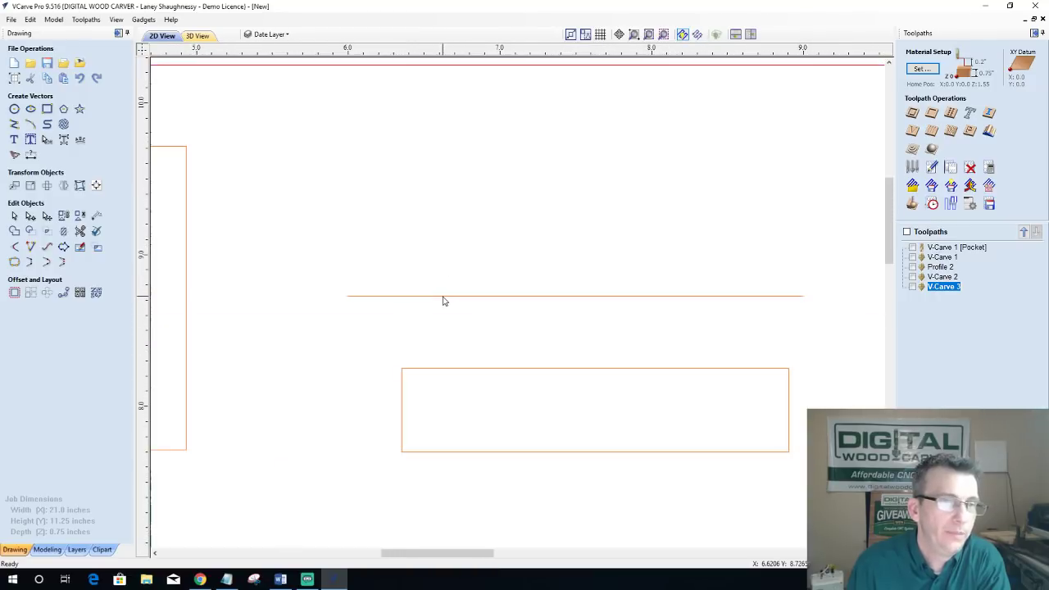
left_click(442, 297)
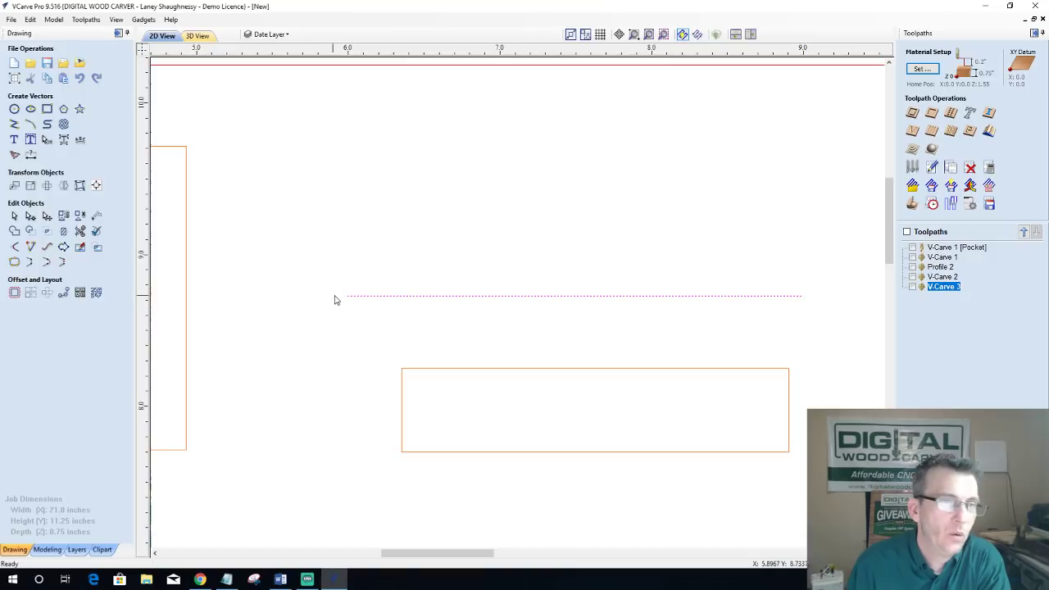
left_click(46, 262)
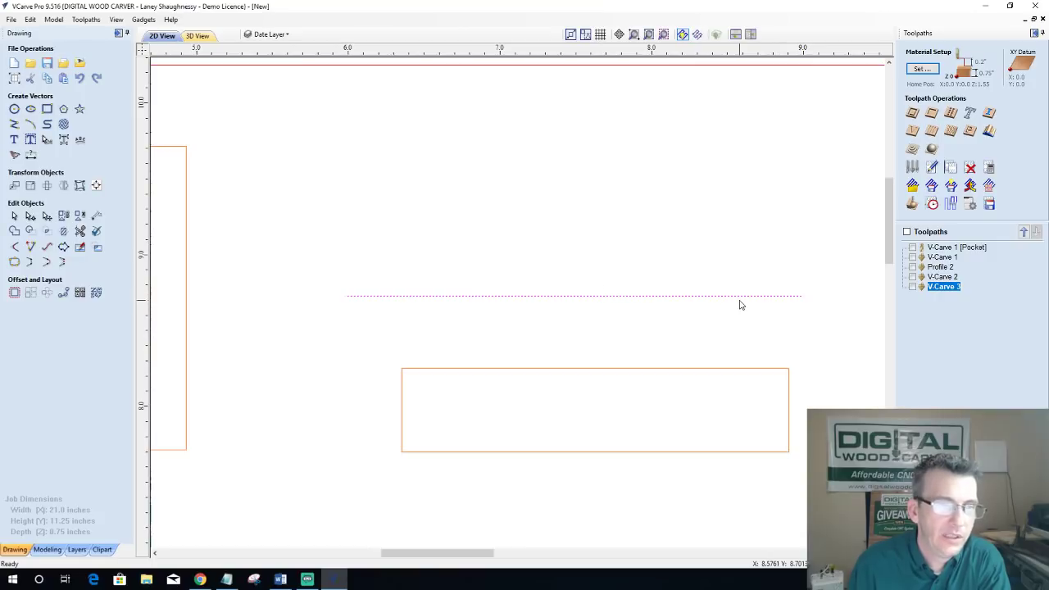
scroll(740, 308, "up", 5)
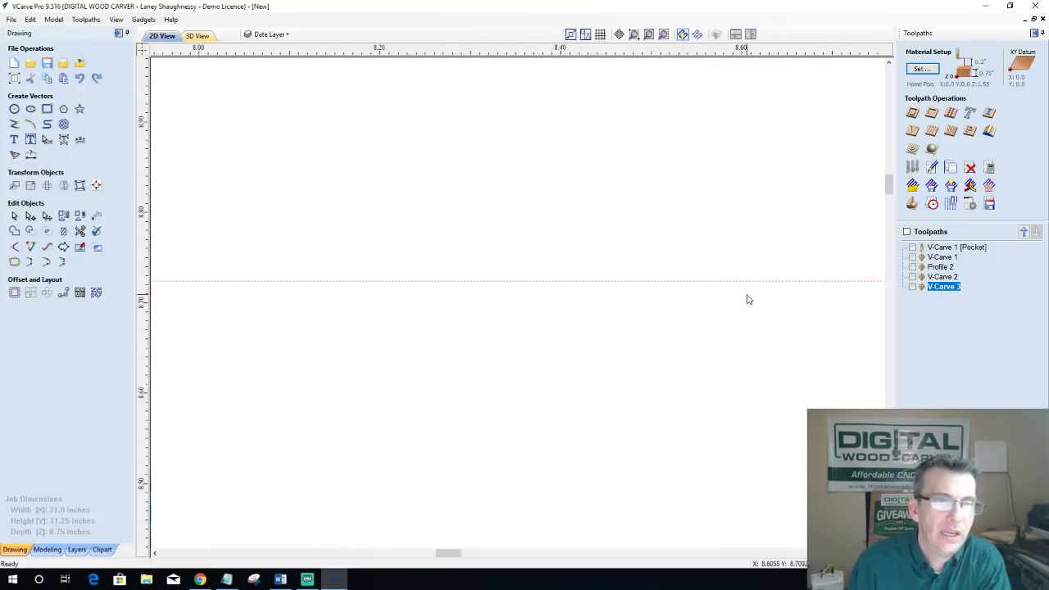
scroll(746, 299, "down", 5)
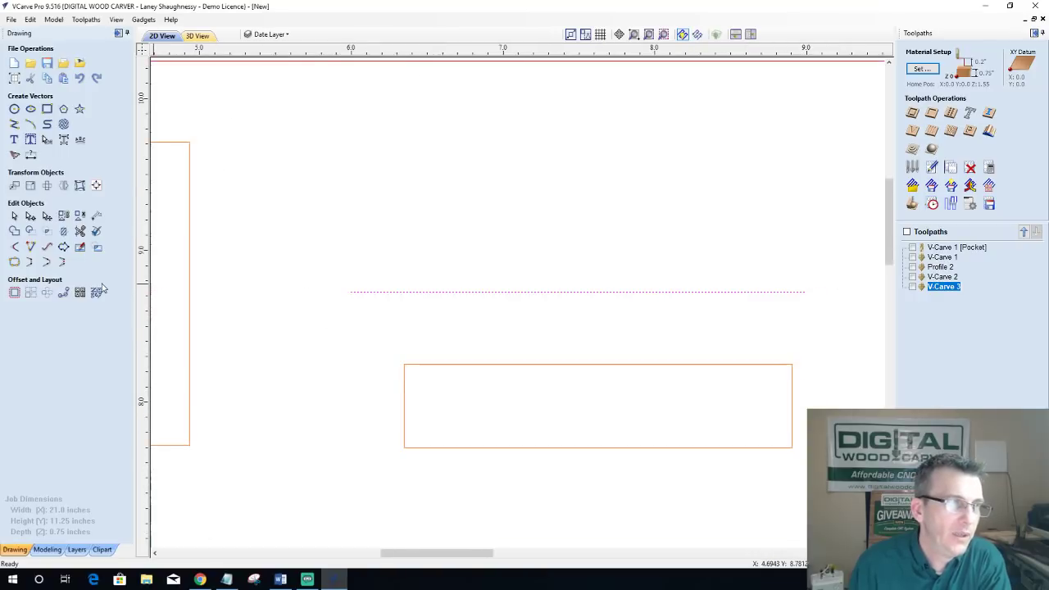
left_click(63, 262)
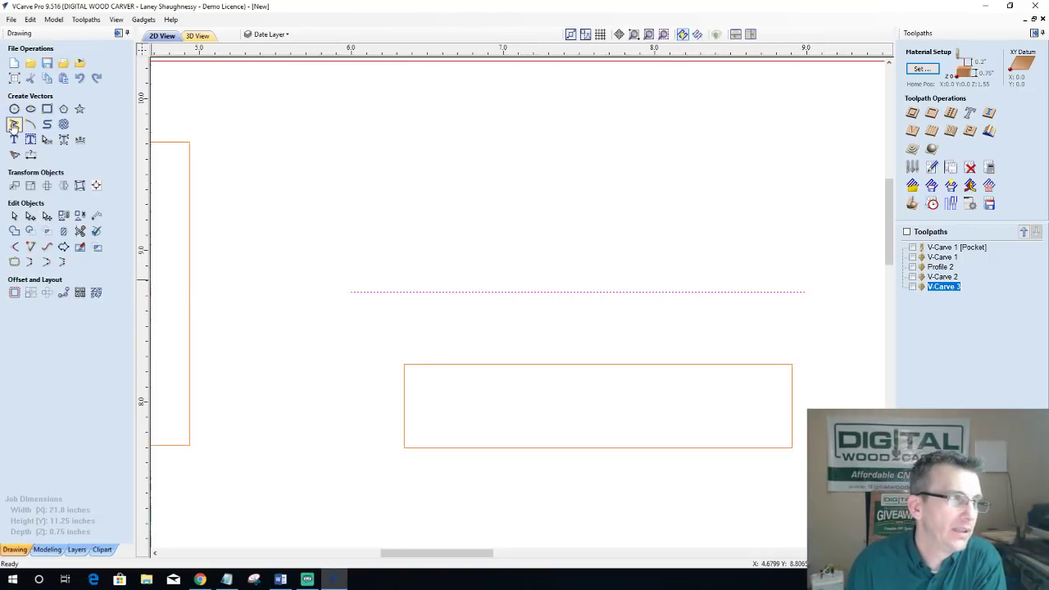
left_click(14, 124)
Step: Draw a short up-and-back polyline starting at the horizontal line's right end
left_click(805, 292)
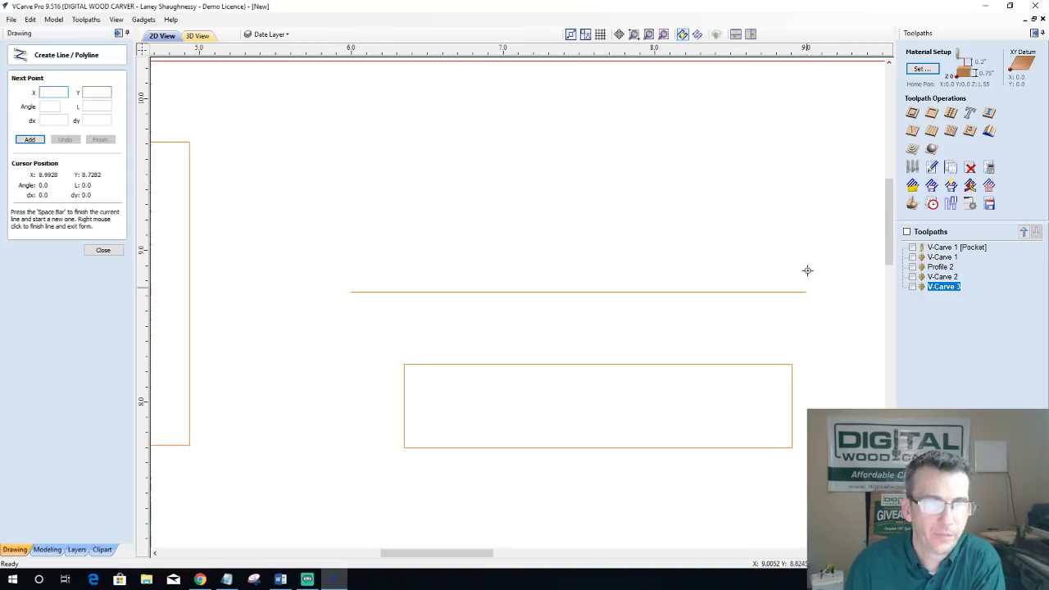
left_click(806, 268)
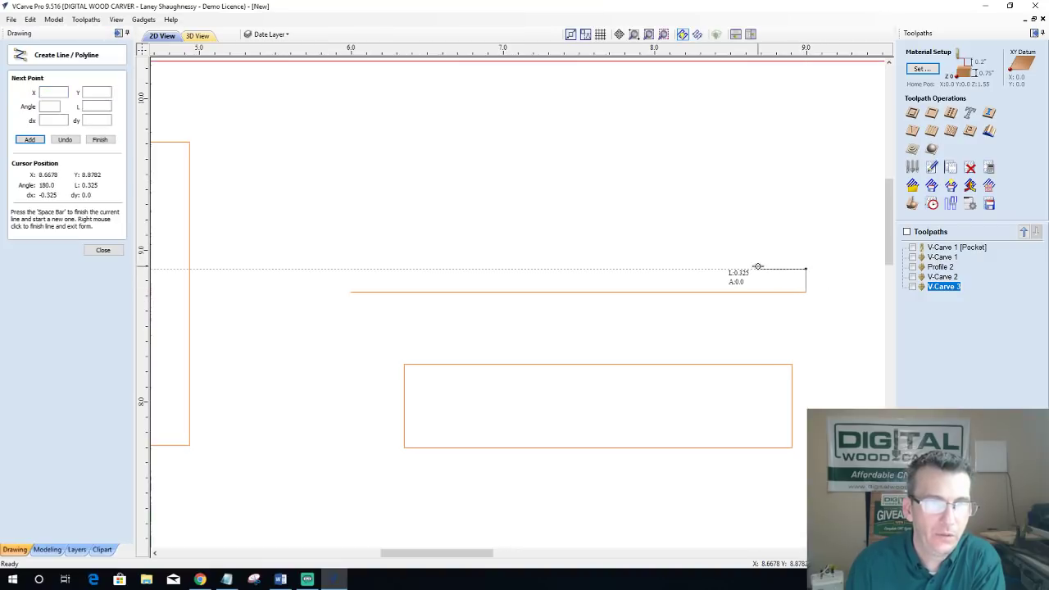
left_click(755, 268)
key("space")
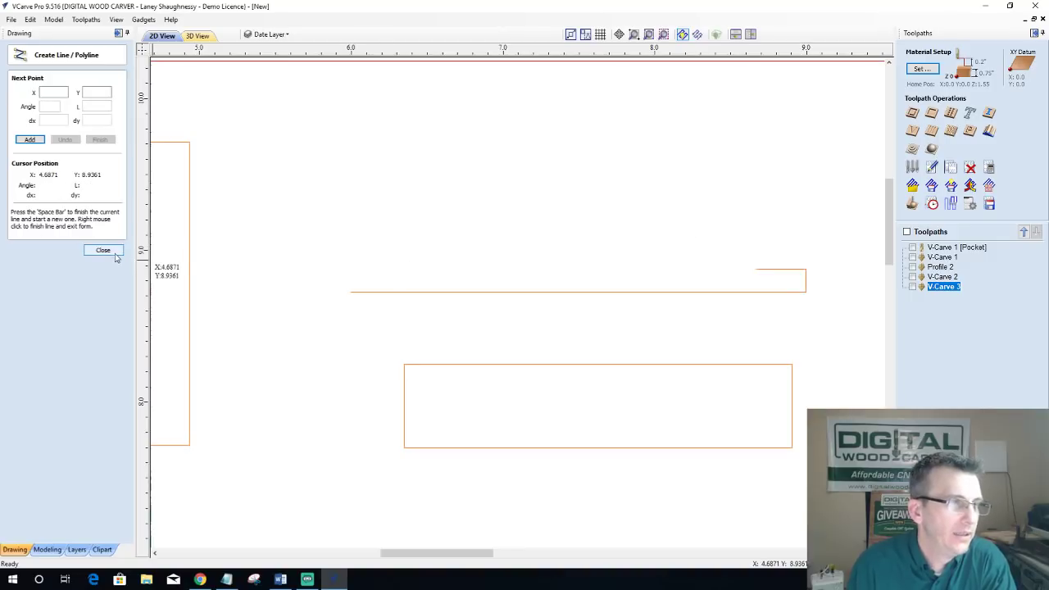
right_click(859, 243)
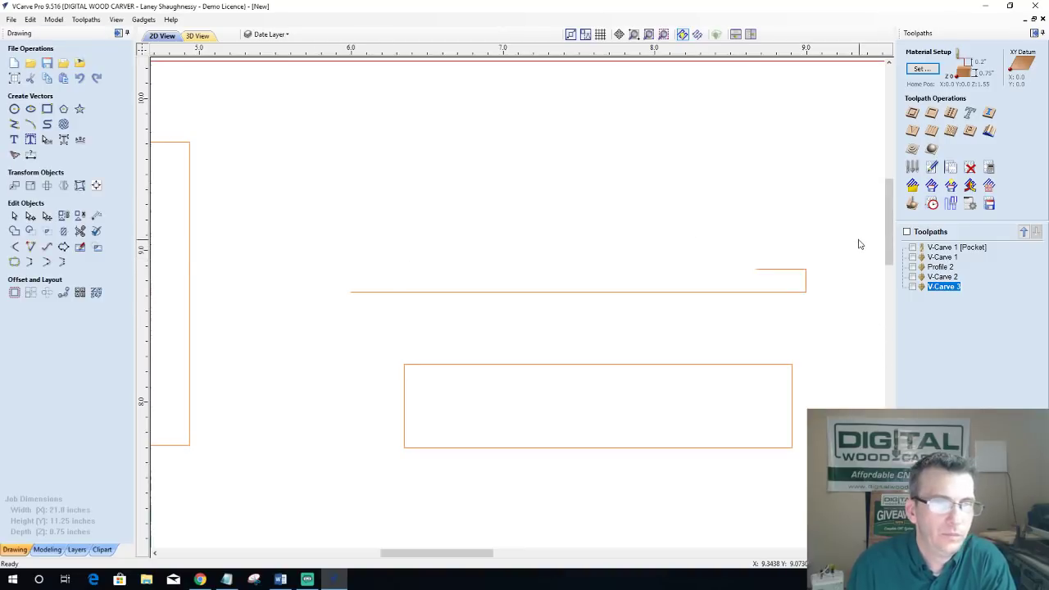
Step: Join the horizontal line and the new polyline into one open vector
left_click(789, 292)
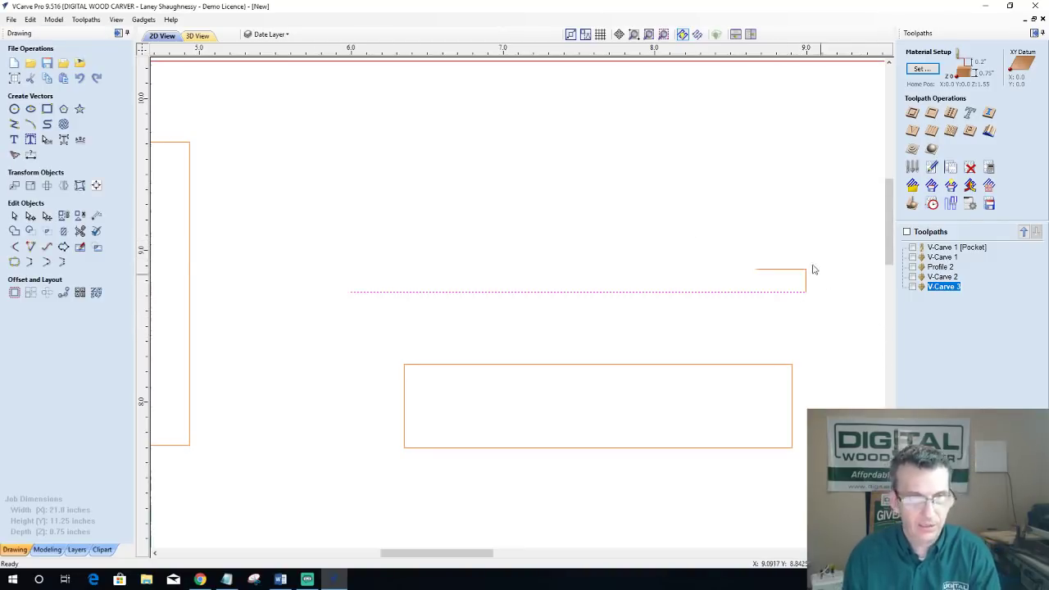
left_click(779, 270, "shift")
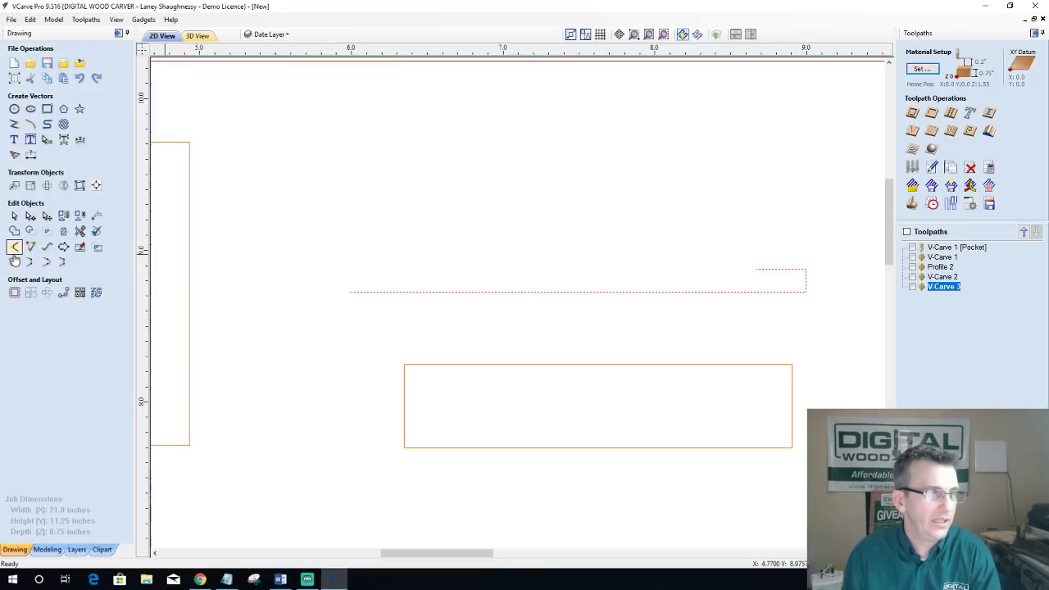
left_click(14, 246)
left_click(102, 344)
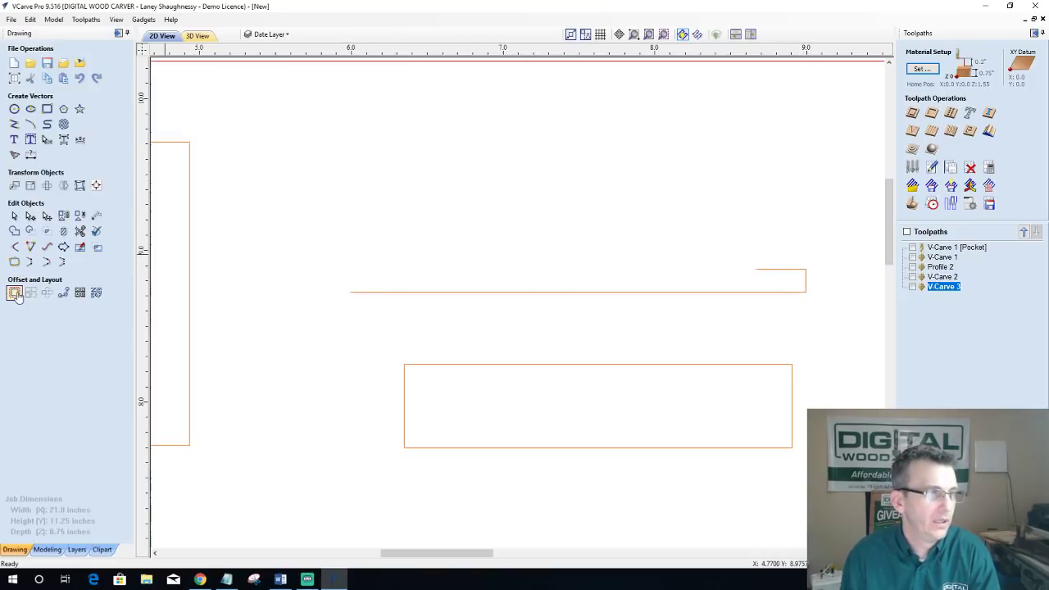
left_click(14, 262)
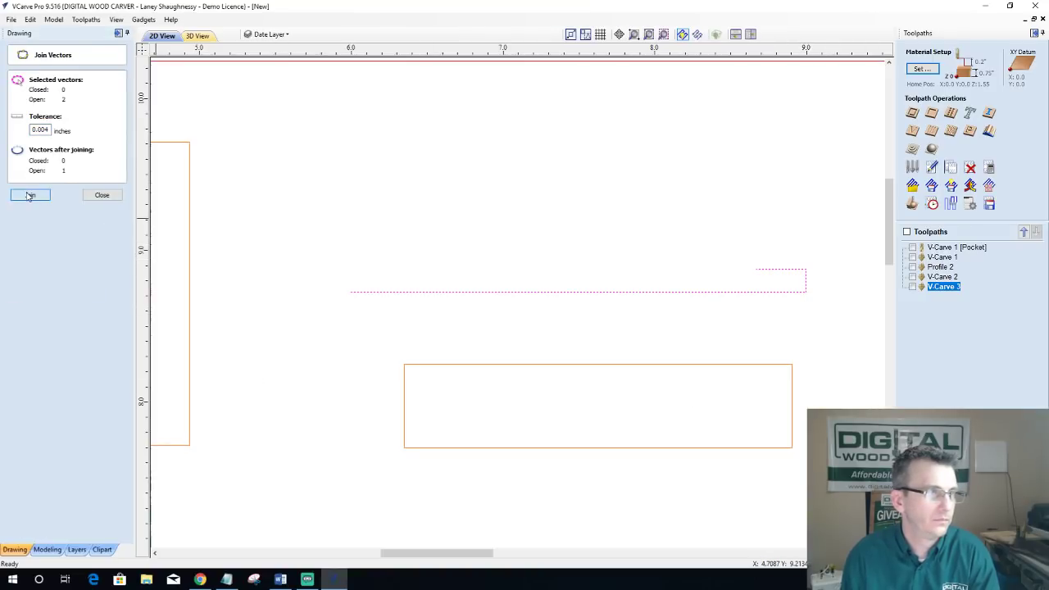
left_click(33, 195)
left_click(102, 195)
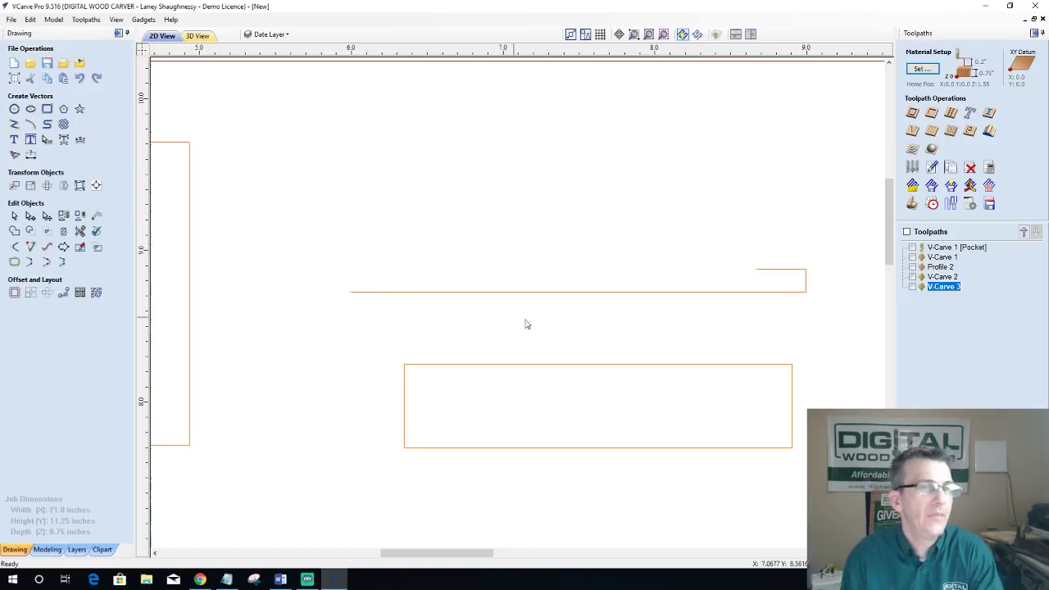
Step: Try closing the joined vector with a straight segment, then by extending its left end, undoing both
left_click(495, 292)
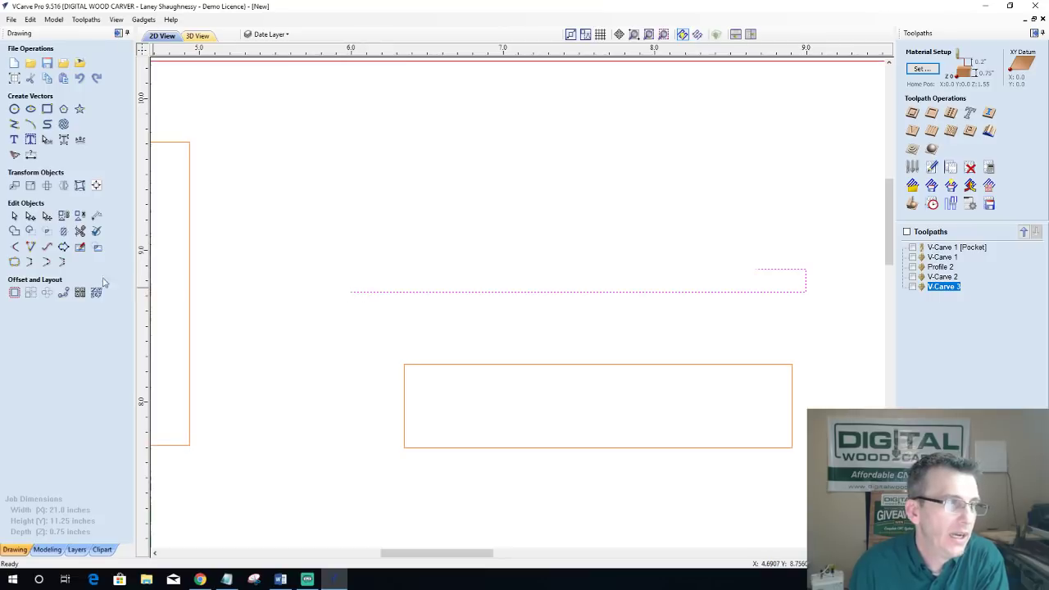
left_click(30, 262)
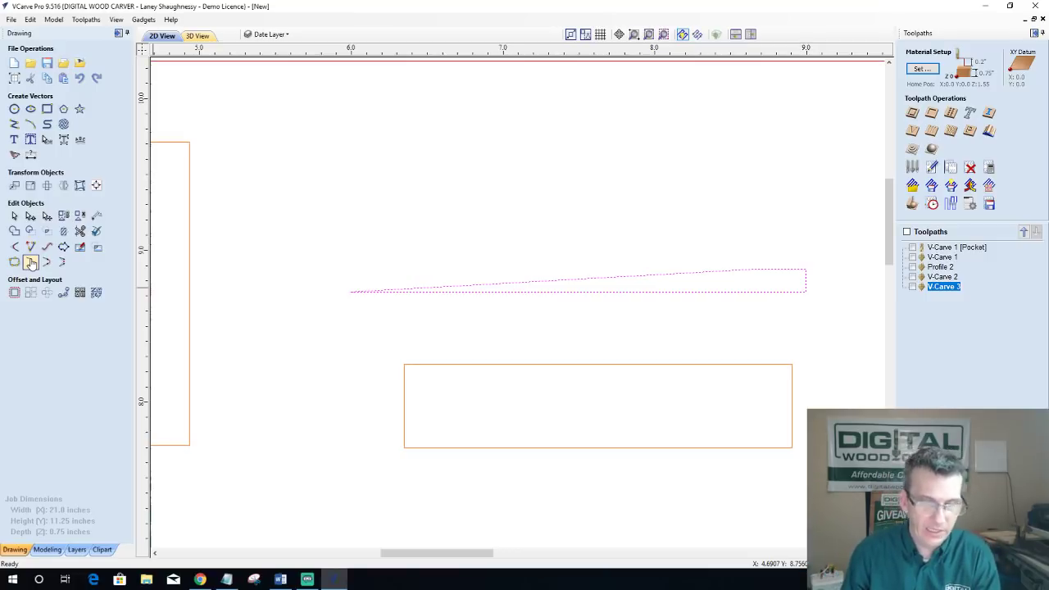
key("Escape")
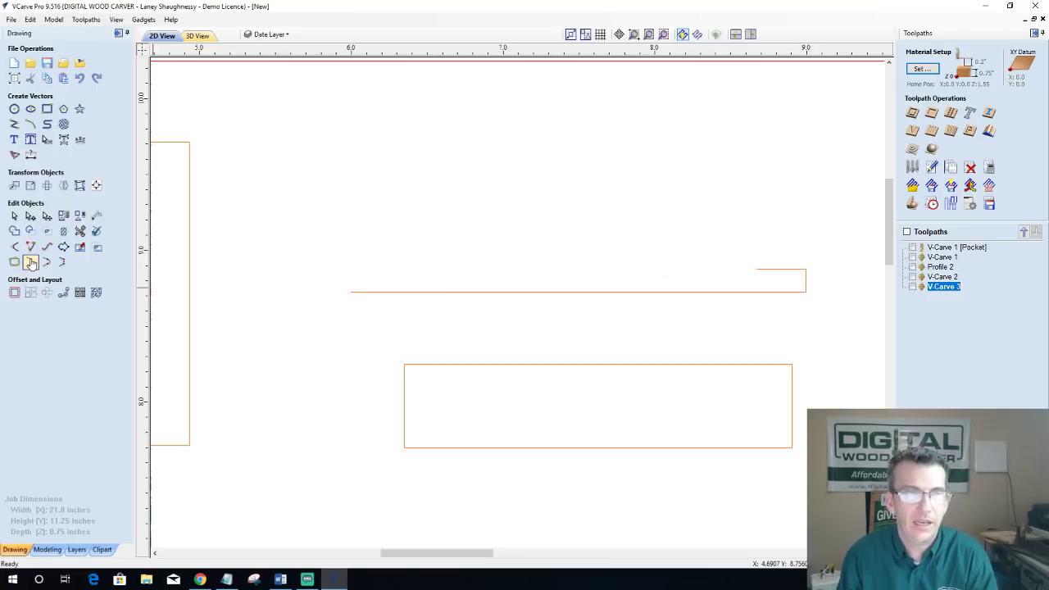
left_click(393, 291)
left_click(46, 262)
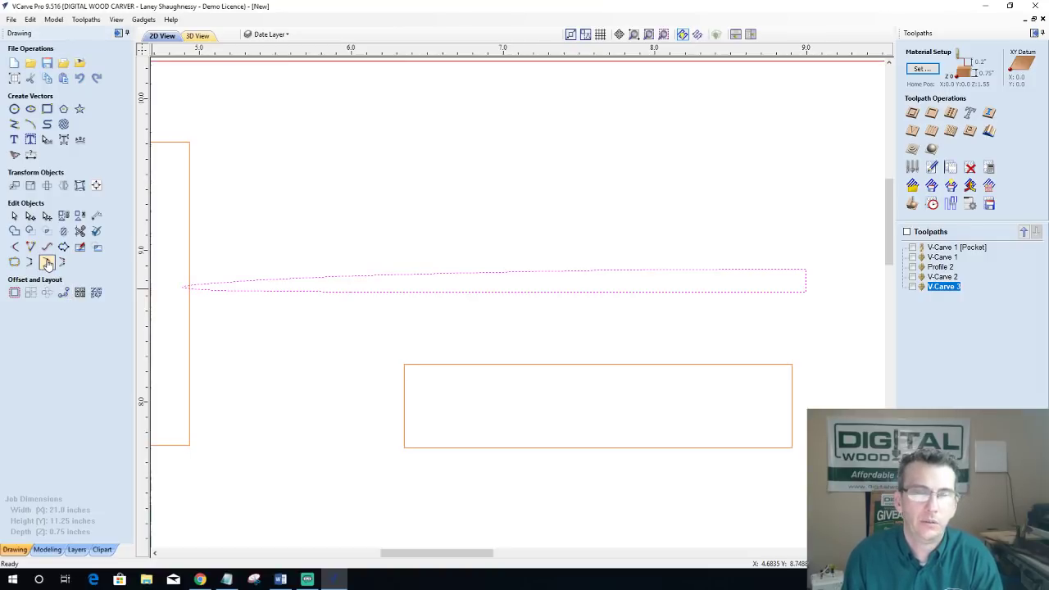
key("ctrl+z")
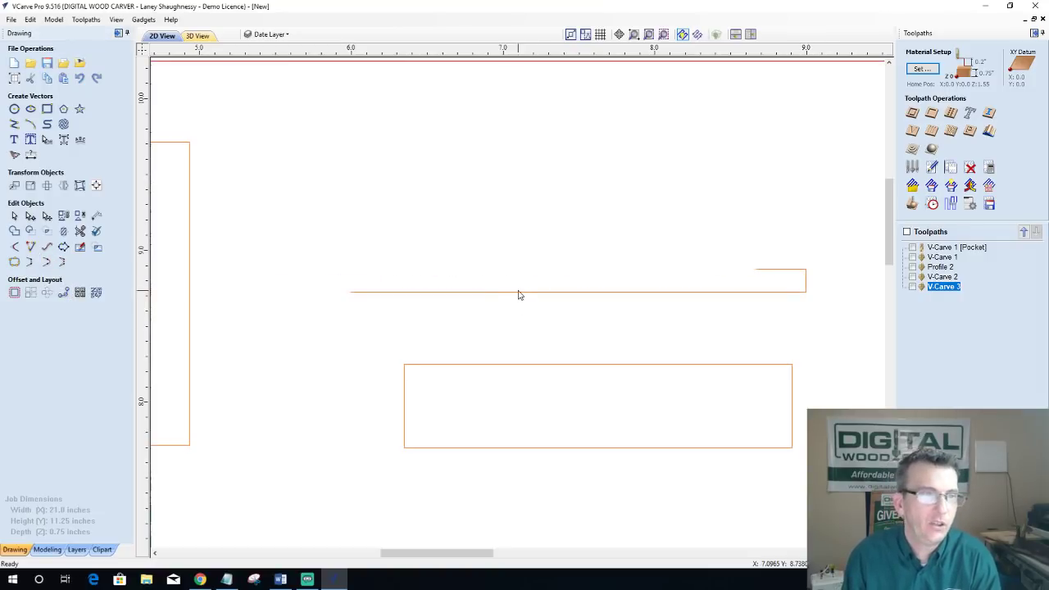
Step: Close the vector with a tapered left end, then undo that join
left_click(520, 292)
left_click(62, 265)
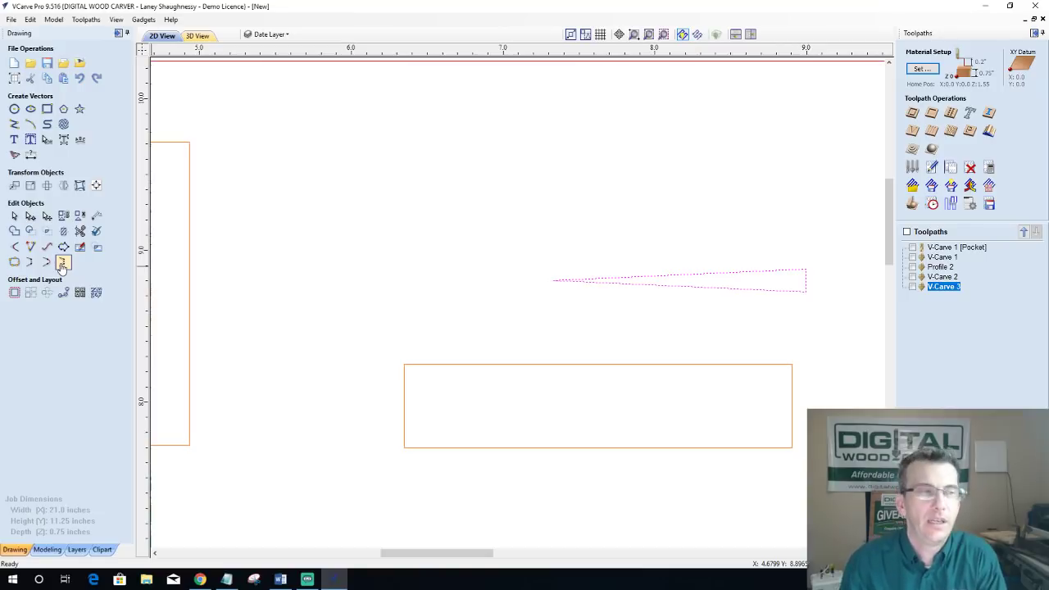
key("ctrl+z")
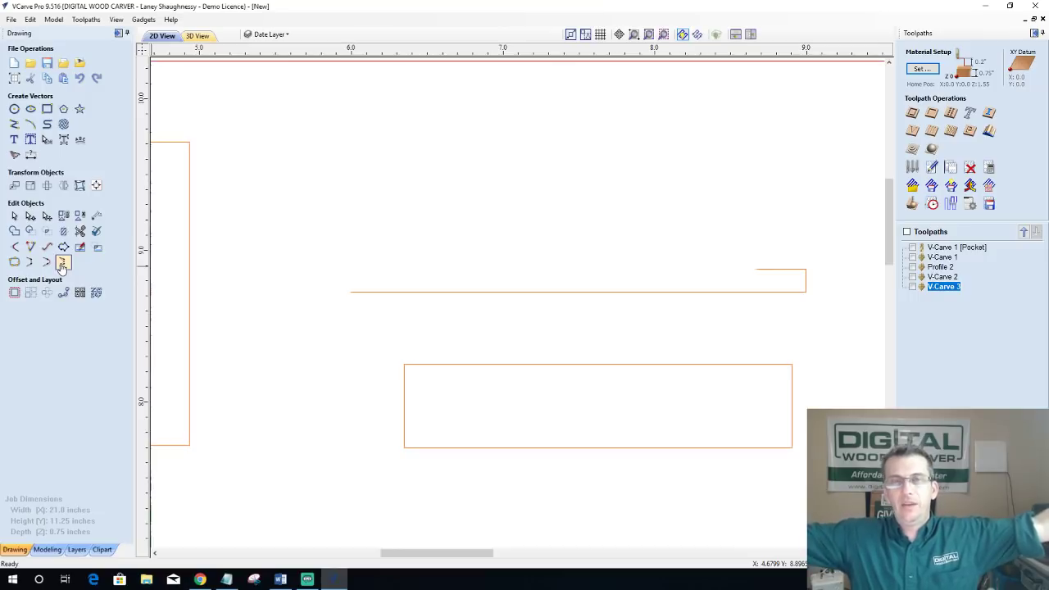
Step: Box-select the test shapes at the top of the sign and delete them
scroll(307, 293, "down", 10)
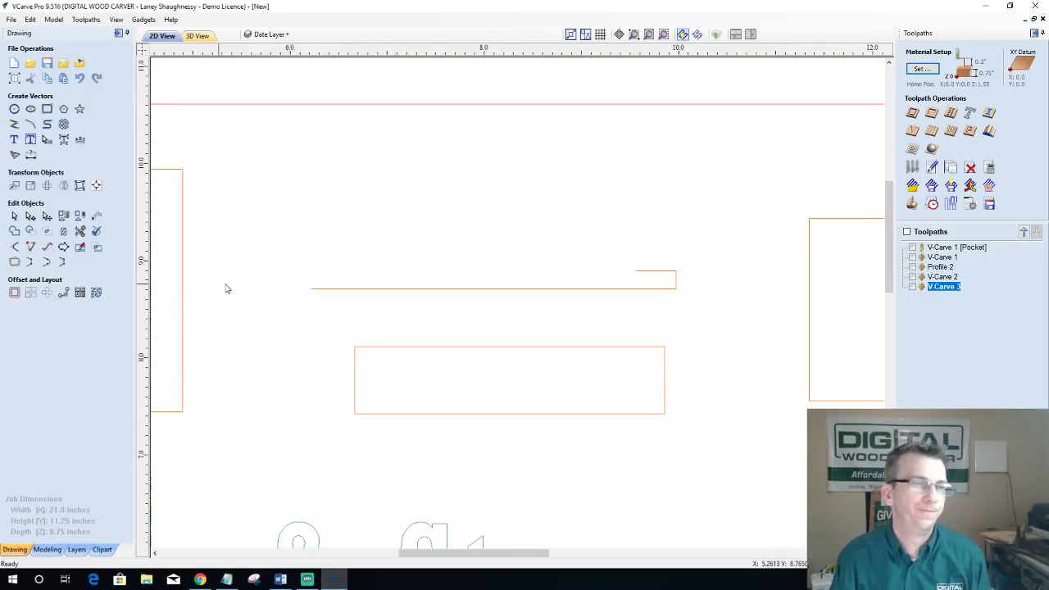
scroll(309, 294, "down", 2)
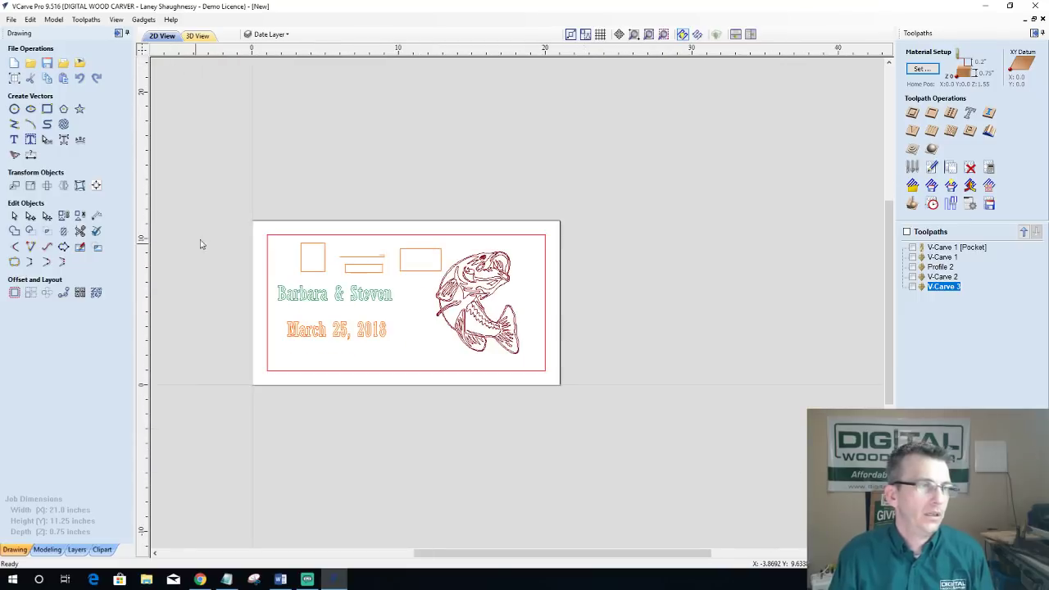
left_click_drag(441, 279, 451, 288)
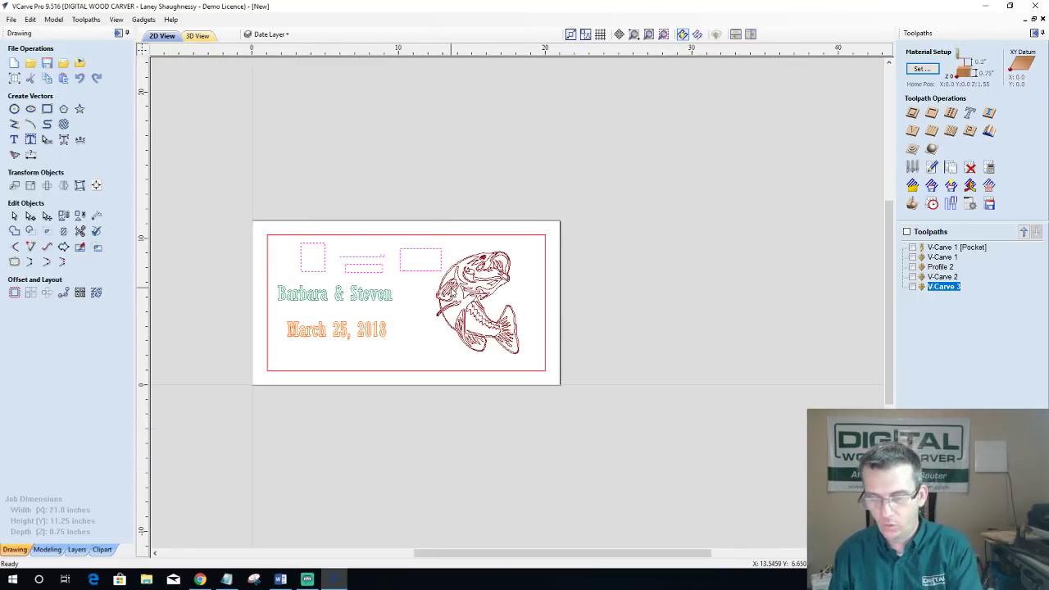
key("Delete")
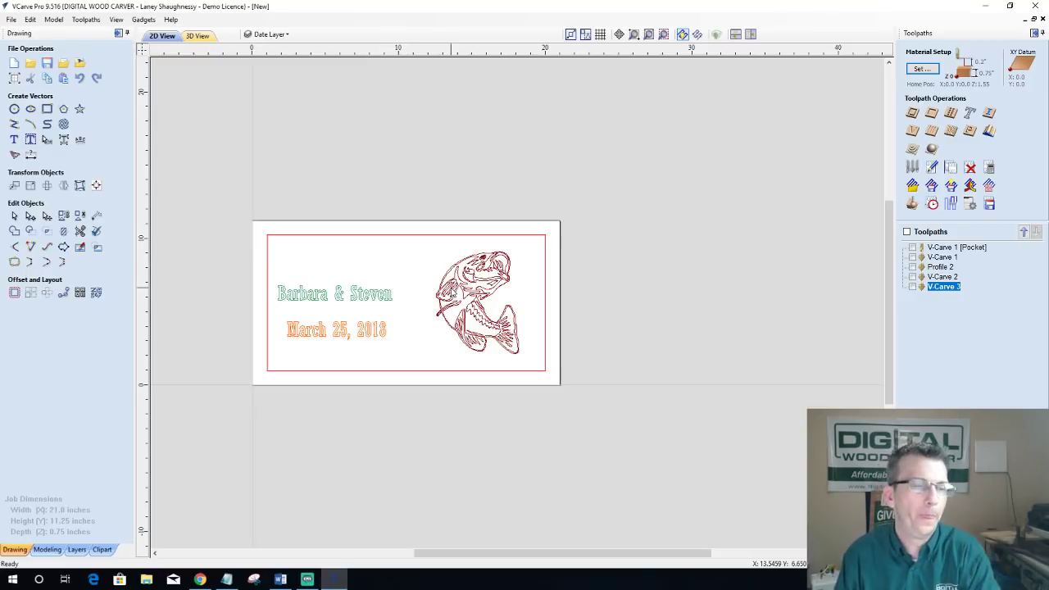
scroll(791, 292, "up", 2)
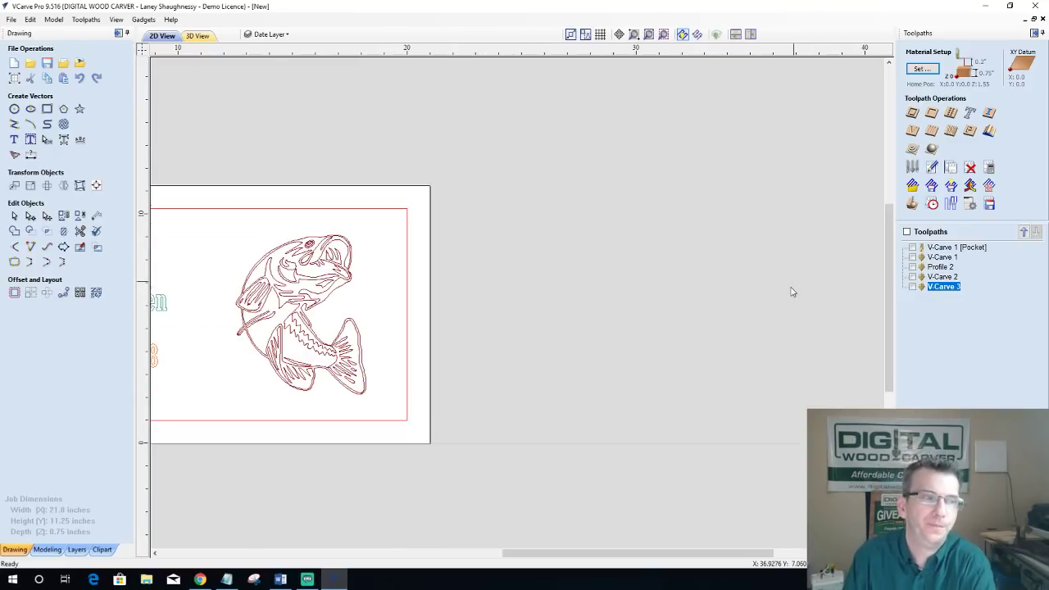
scroll(762, 360, "down", 3)
scroll(483, 256, "up", 3)
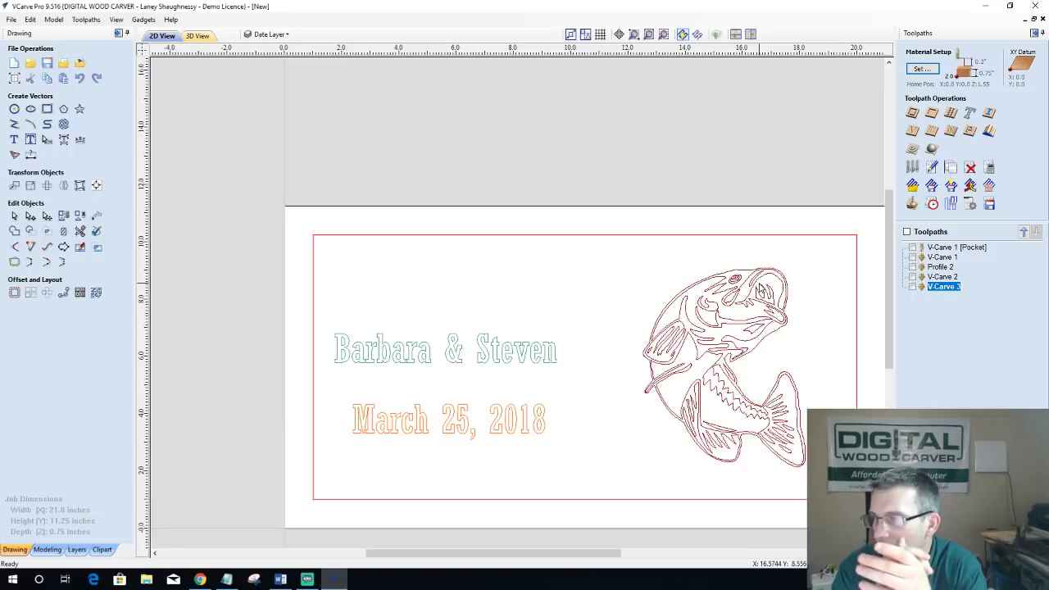
Step: Draw a new rectangle on the sign above the names
left_click(48, 109)
mouse_move(426, 254)
left_mouse_down()
mouse_move(550, 263)
mouse_move(547, 314)
left_mouse_up()
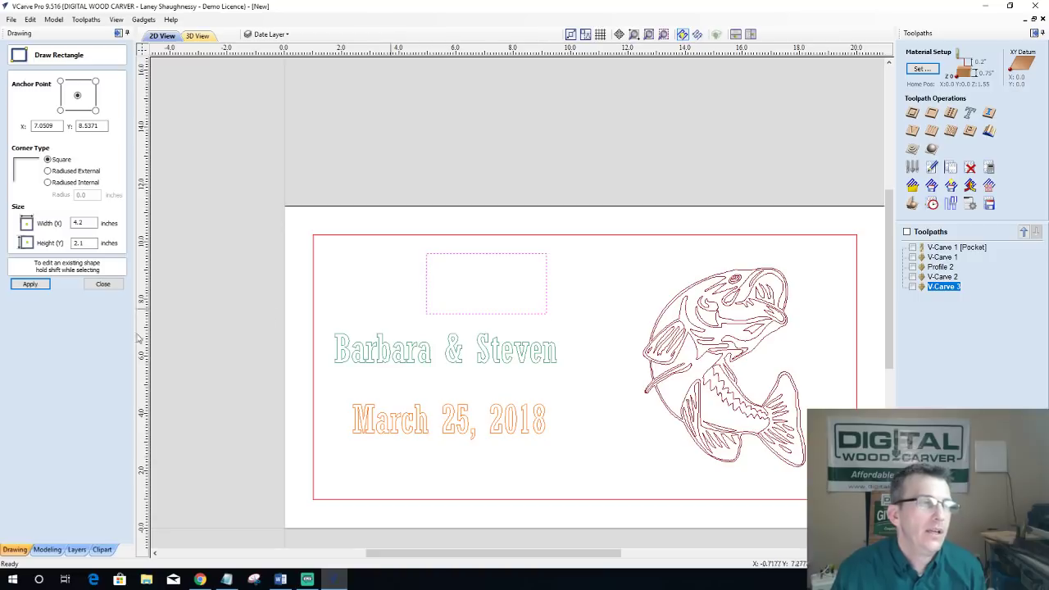
left_click(102, 283)
Step: Cut the rectangle open at its bottom-left start node in node editing
left_click(31, 216)
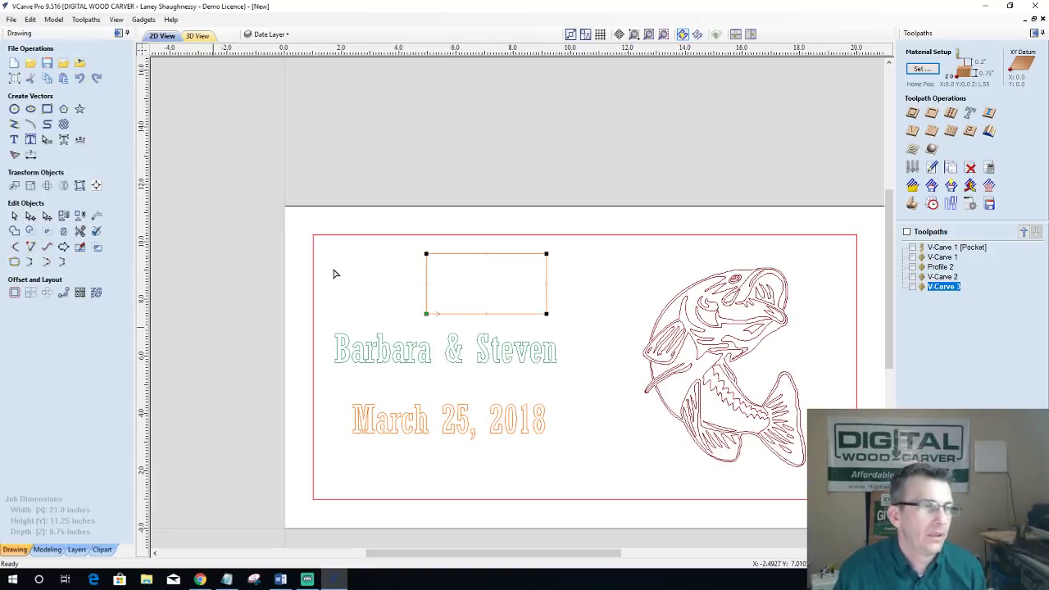
right_click(426, 313)
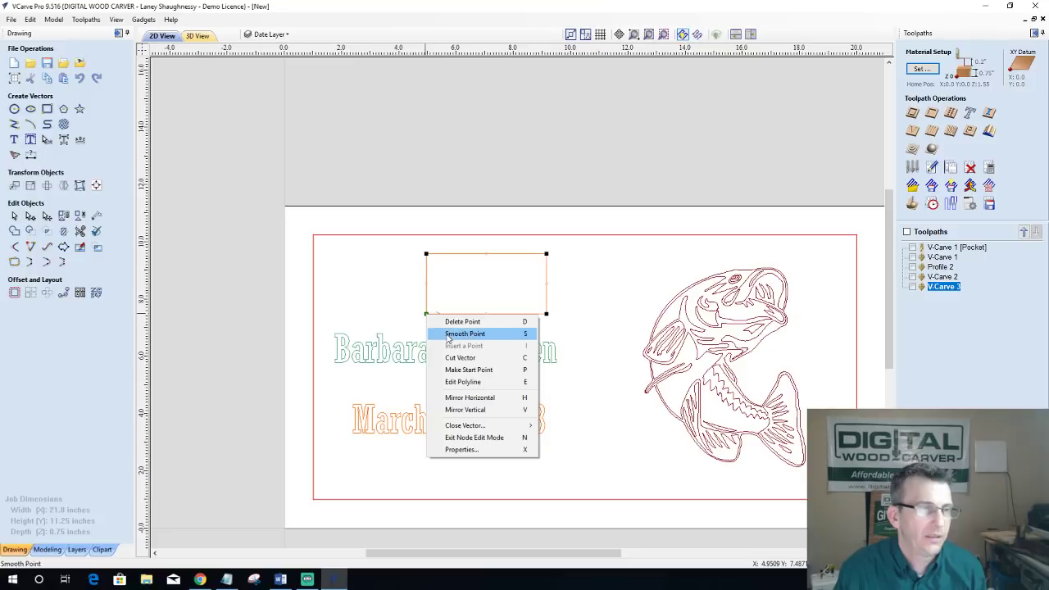
left_click(459, 357)
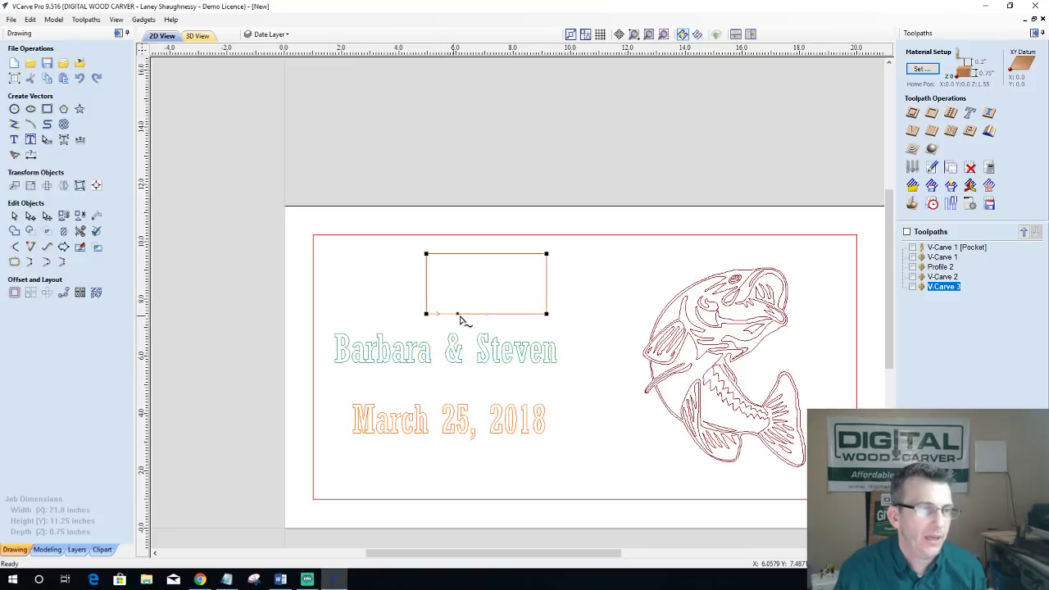
scroll(382, 322, "up", 3)
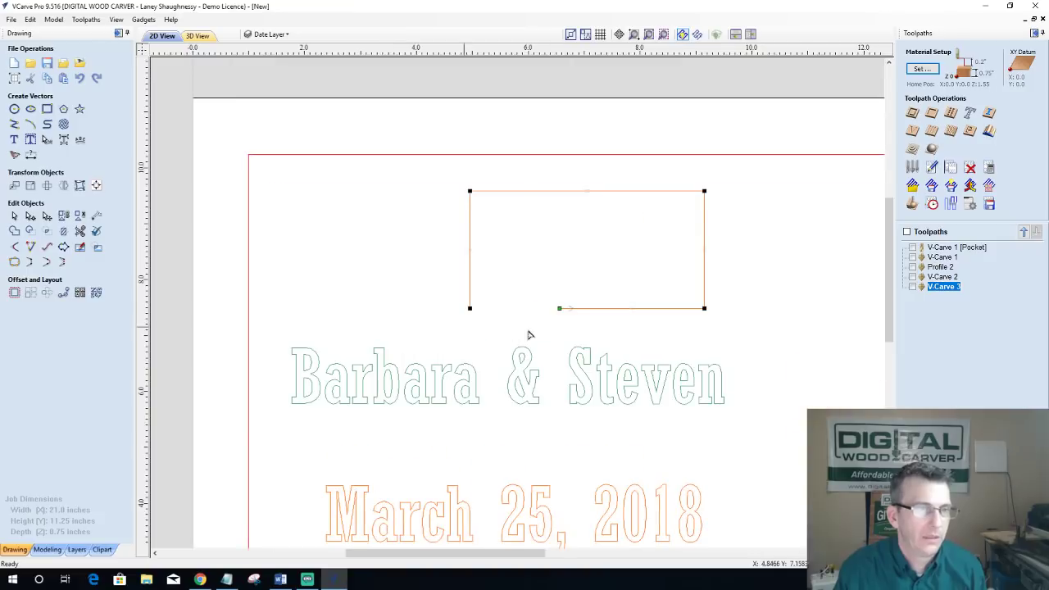
scroll(500, 303, "up", 4)
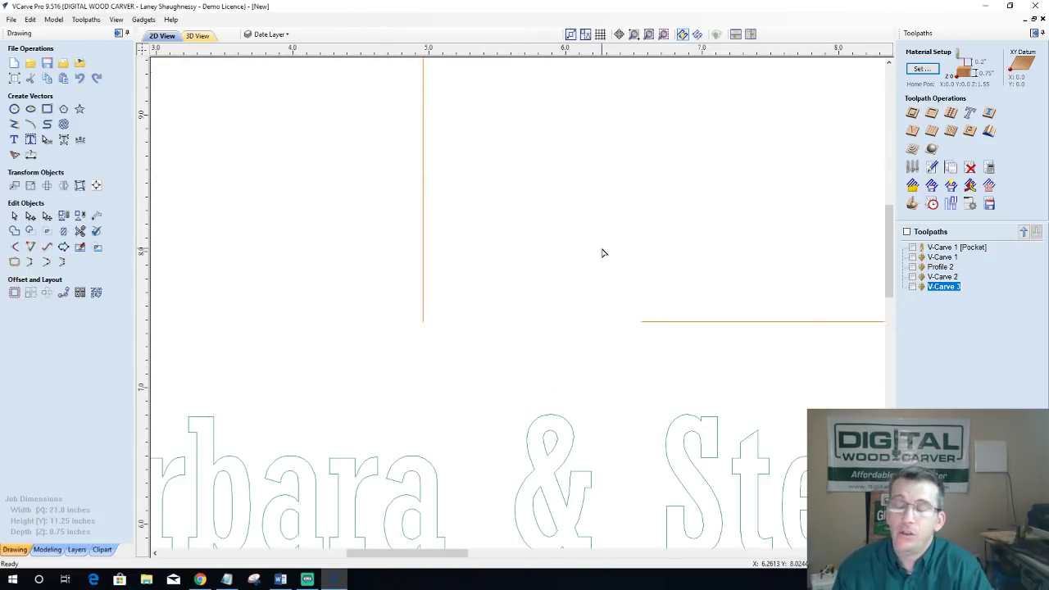
Step: Extend the bottom and left lines until they meet at the corner
left_click(30, 248)
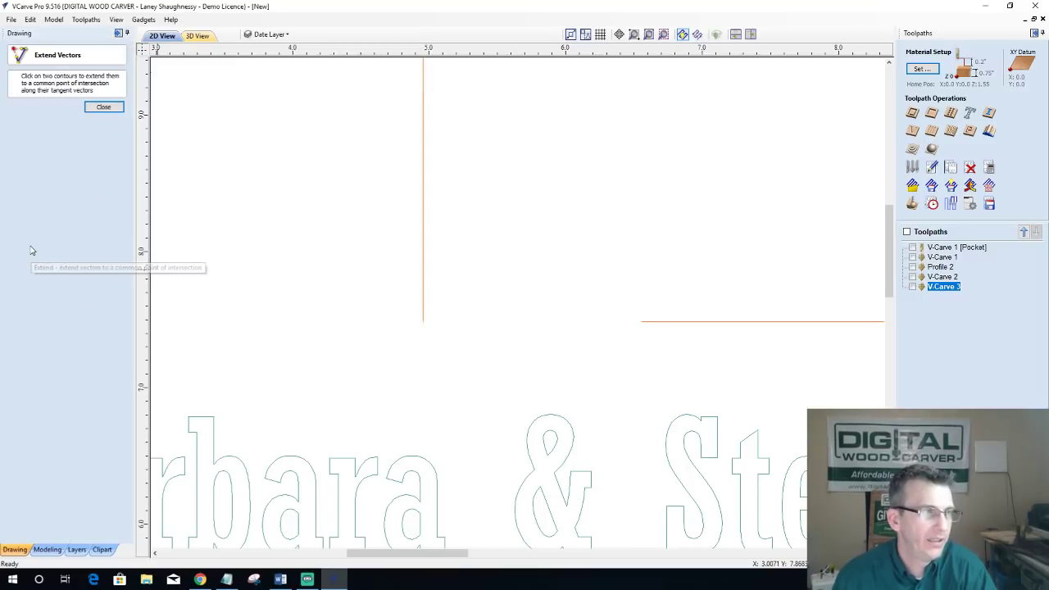
left_click(646, 323)
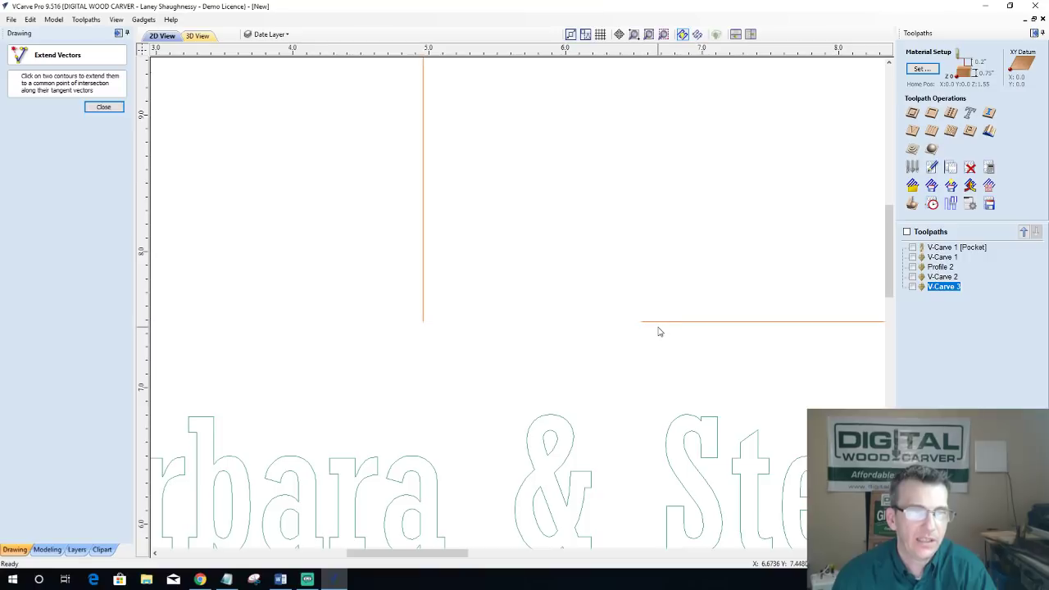
left_click(423, 320)
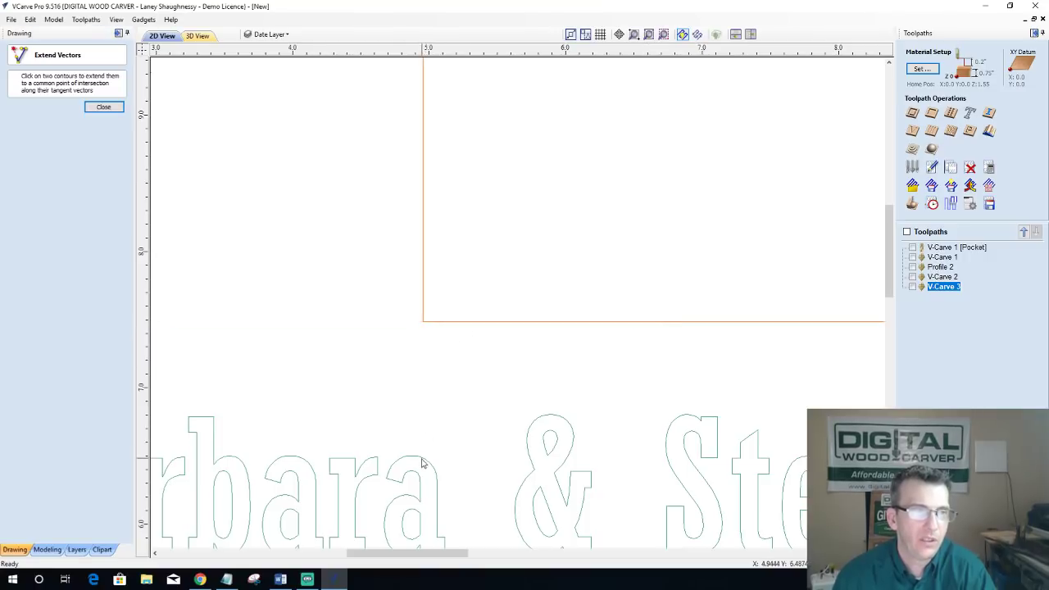
left_click(101, 107)
Step: Join the meeting lines into a closed rectangle with Join Vectors
left_click(423, 322)
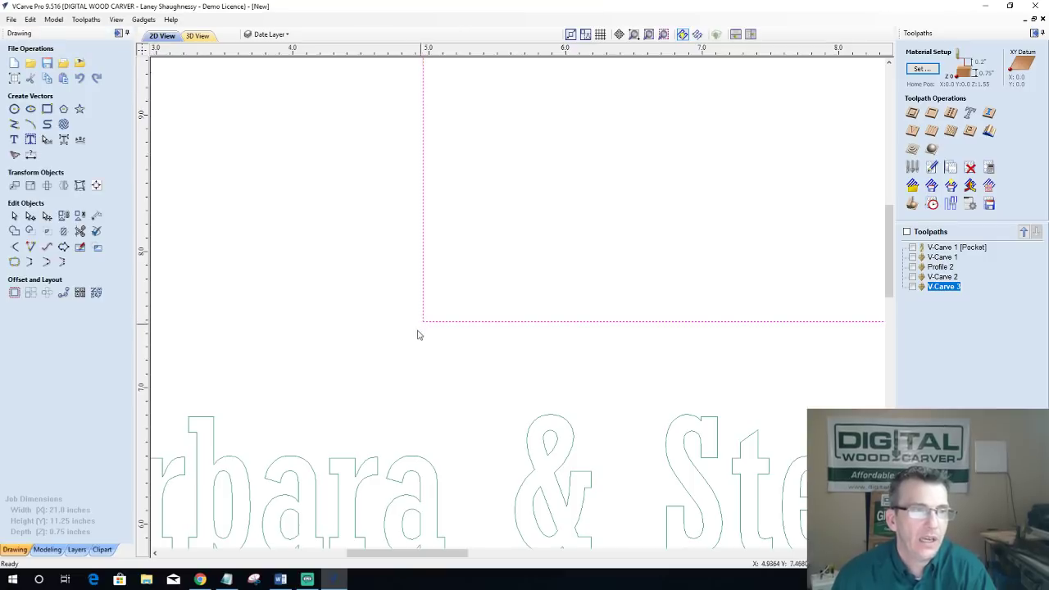
left_click(14, 261)
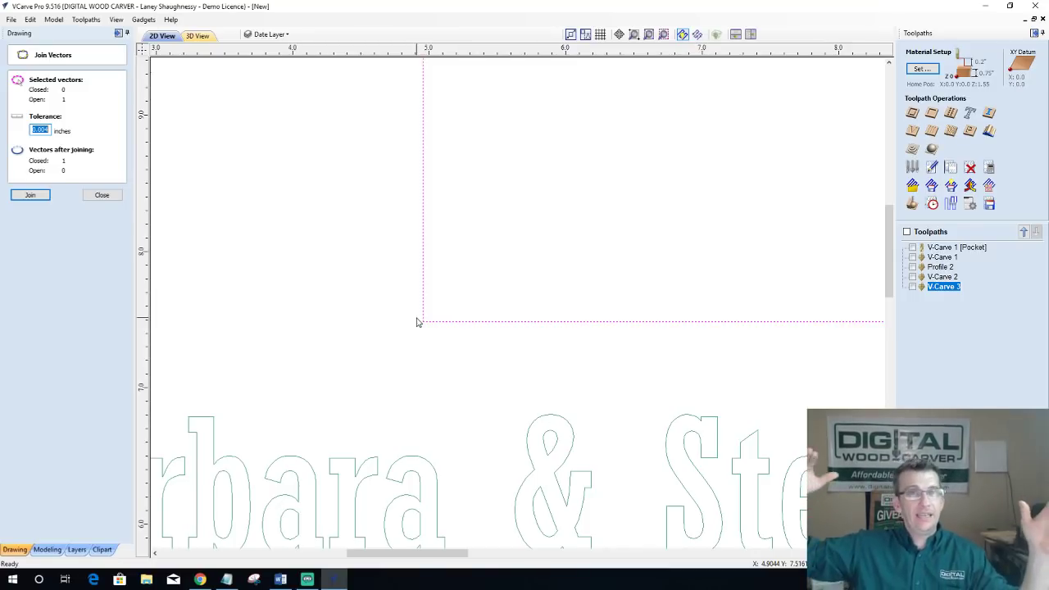
key("Return")
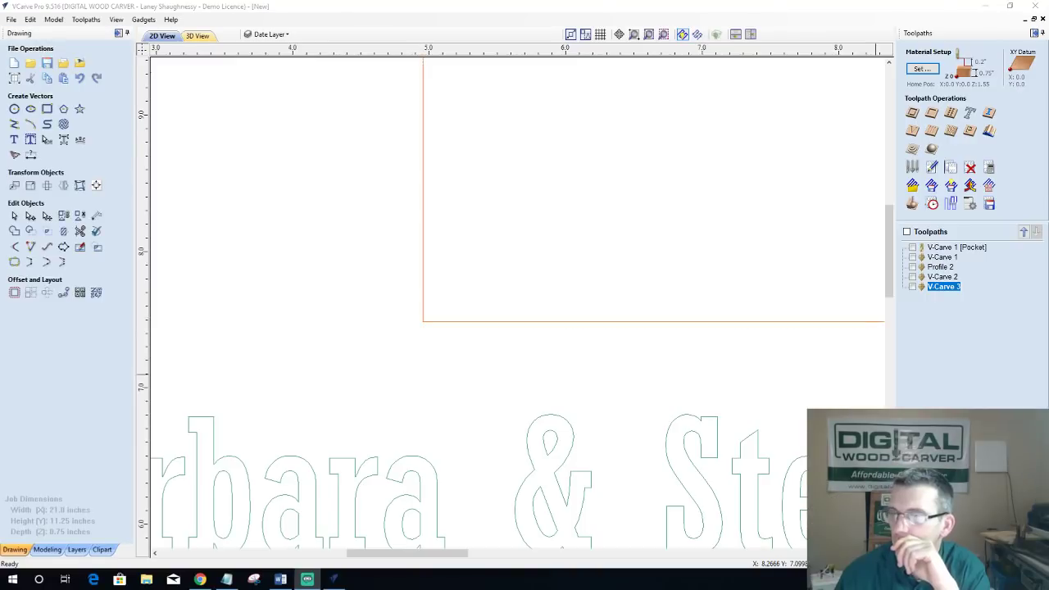
scroll(868, 311, "down", 2)
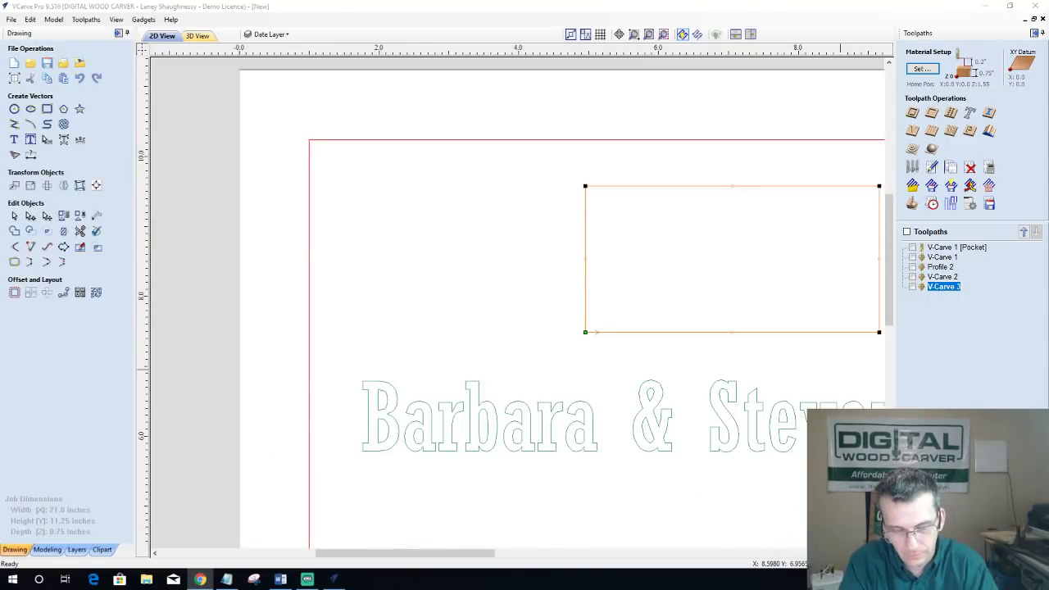
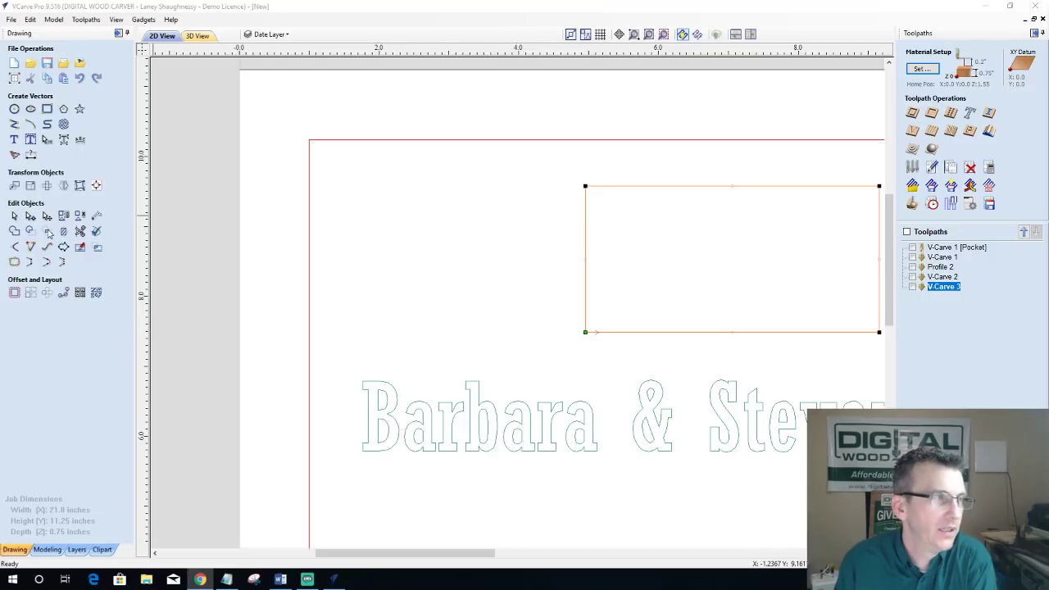
Step: Deselect the empty rectangle and zoom in close on the leaping fish's head
left_click(14, 215)
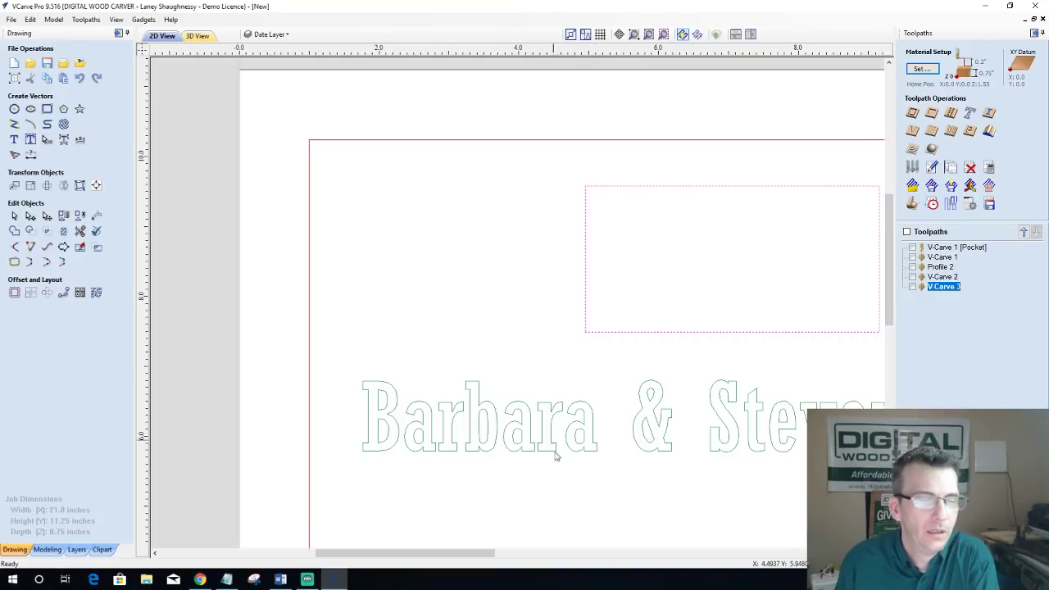
left_click_drag(455, 556, 498, 556)
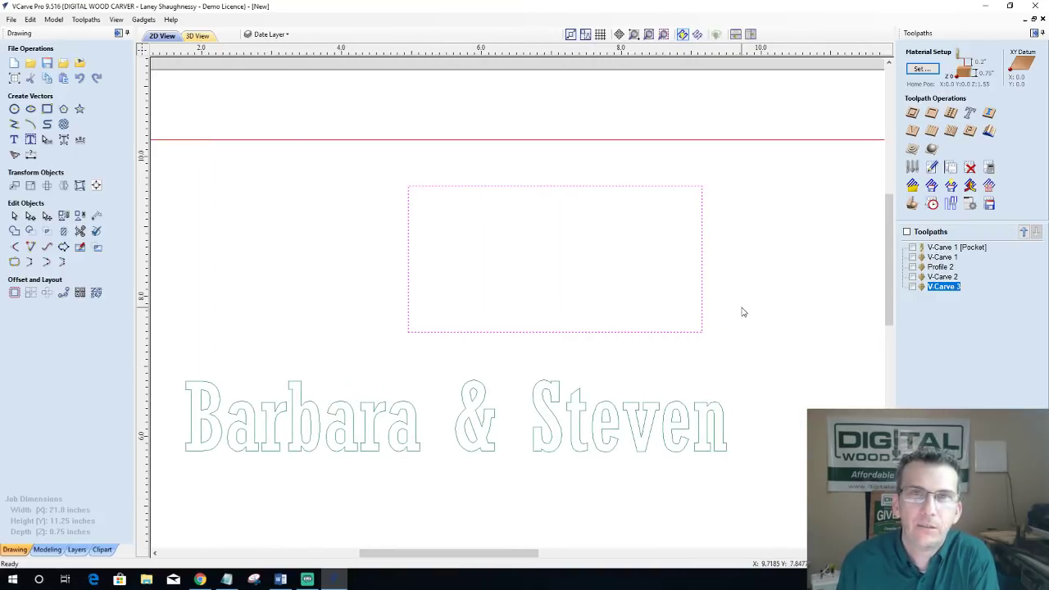
scroll(531, 273, "up", 1)
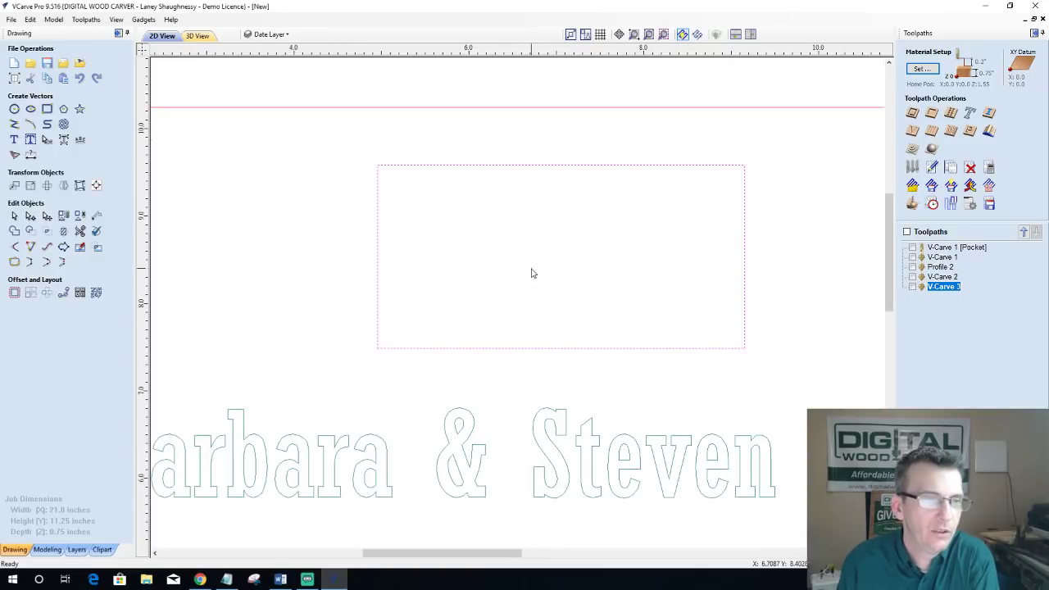
scroll(531, 273, "up", 1)
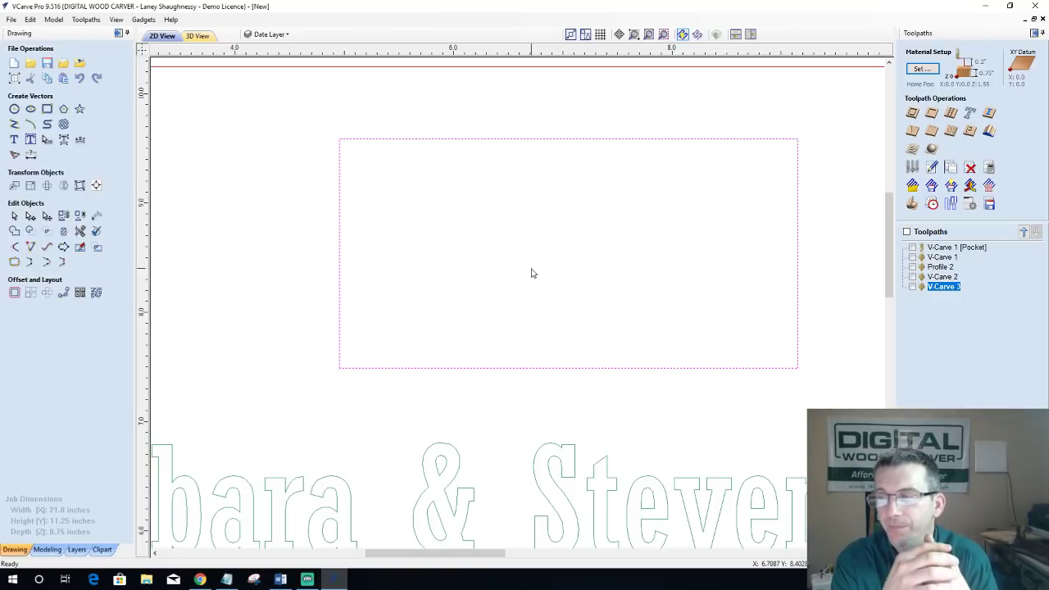
scroll(531, 272, "down", 3)
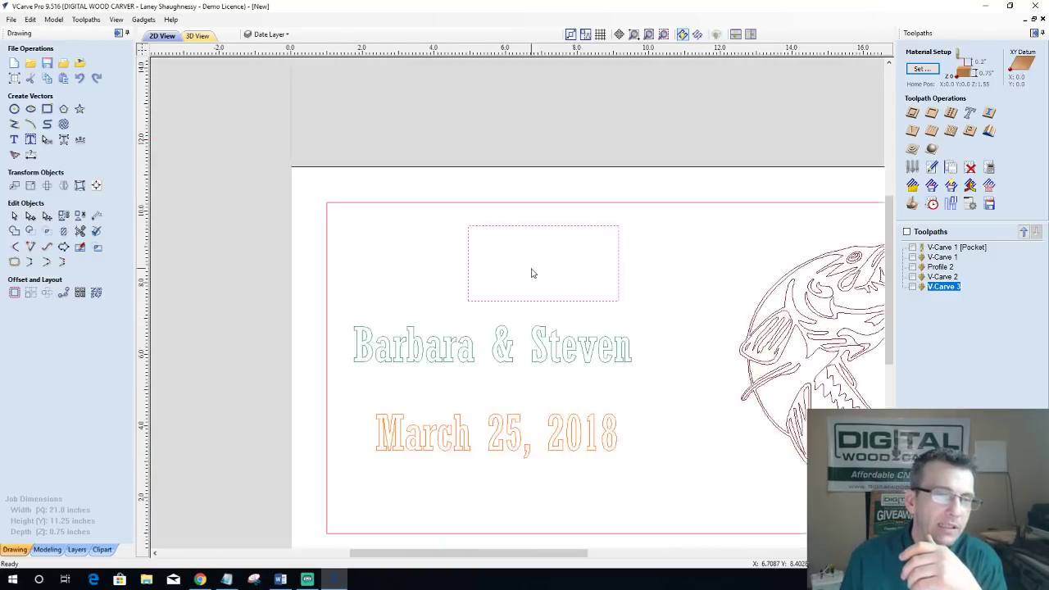
scroll(531, 273, "down", 2)
scroll(655, 229, "up", 5)
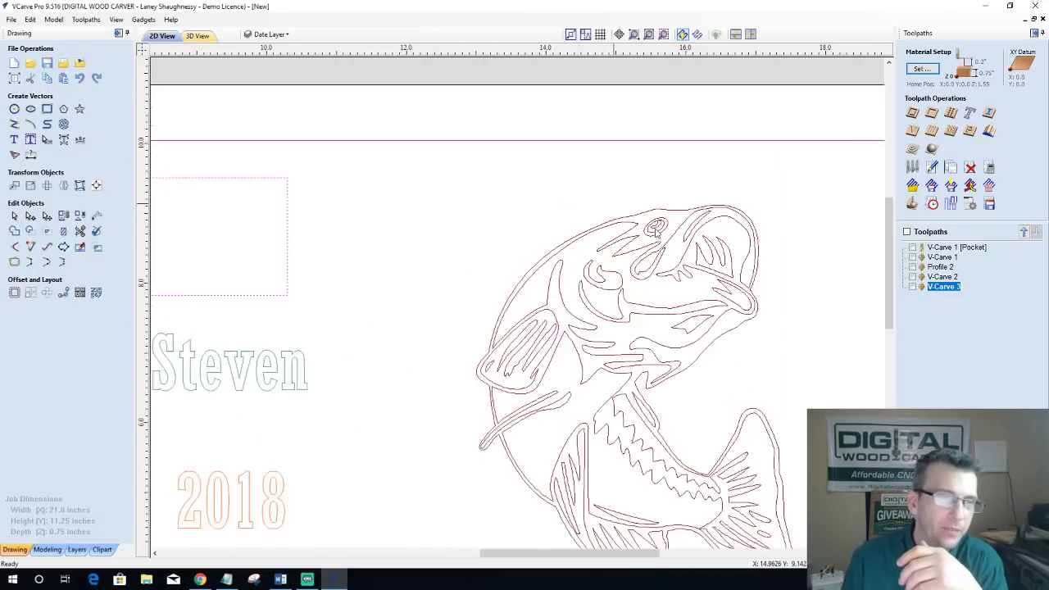
scroll(655, 230, "up", 3)
scroll(653, 293, "up", 1)
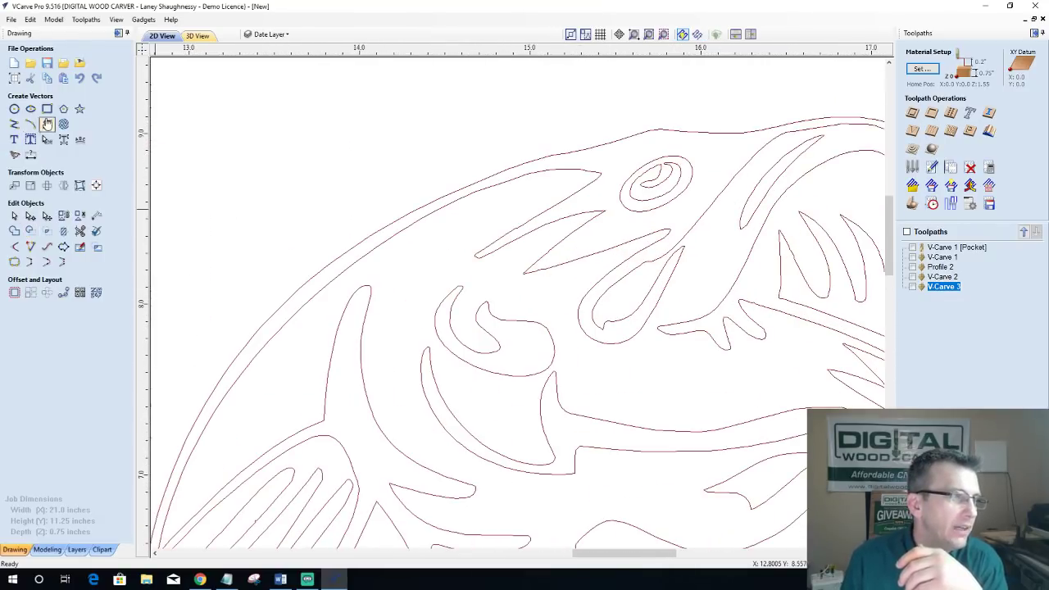
Step: Draw a five-point smooth curve from the fish's upper outline, dipping below, to the mouth shape
left_click(47, 123)
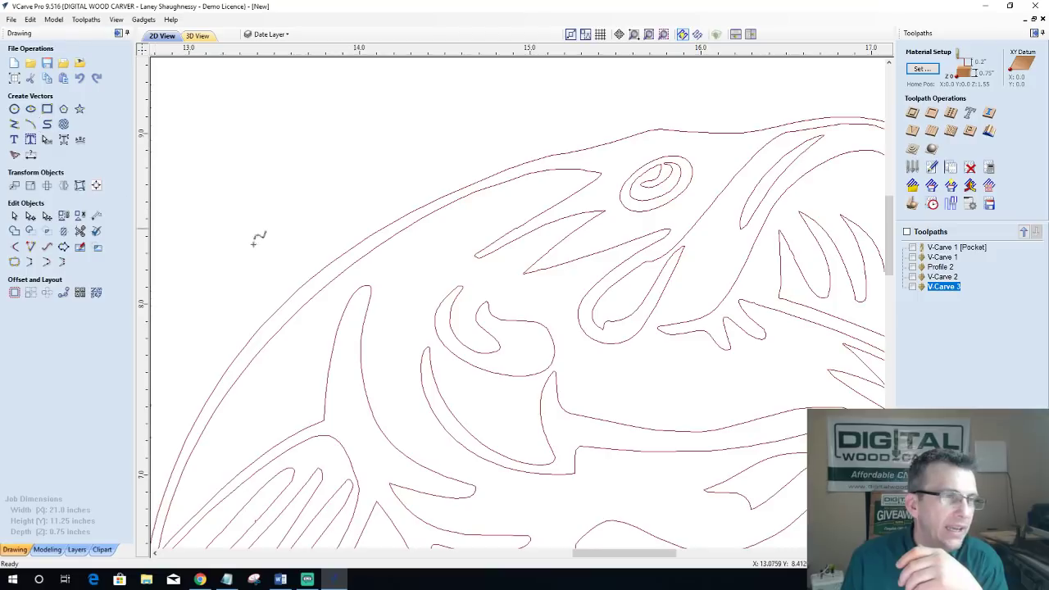
left_click(419, 221)
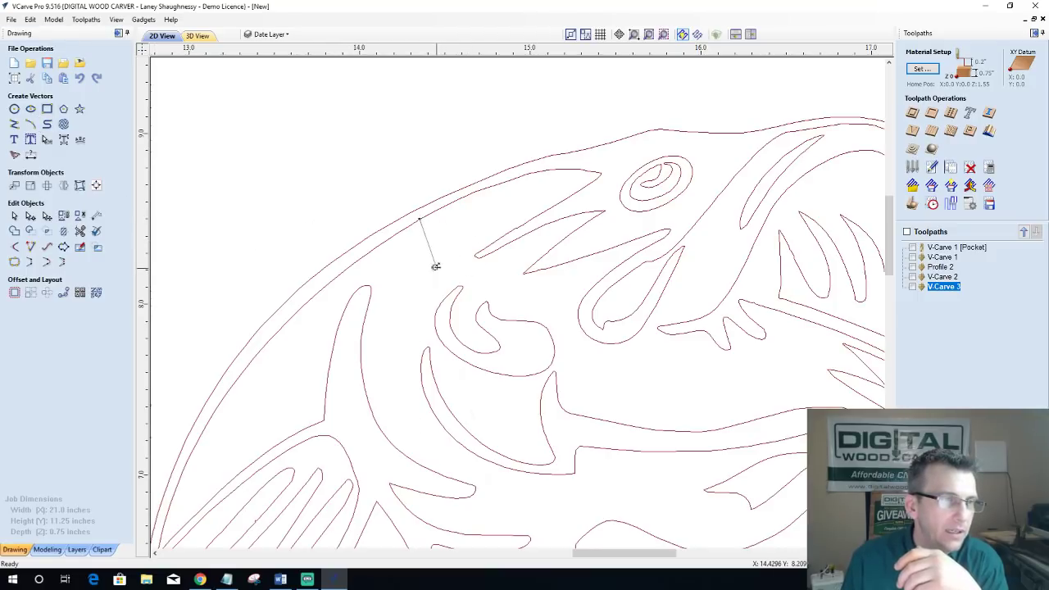
left_click(432, 267)
left_click(518, 291)
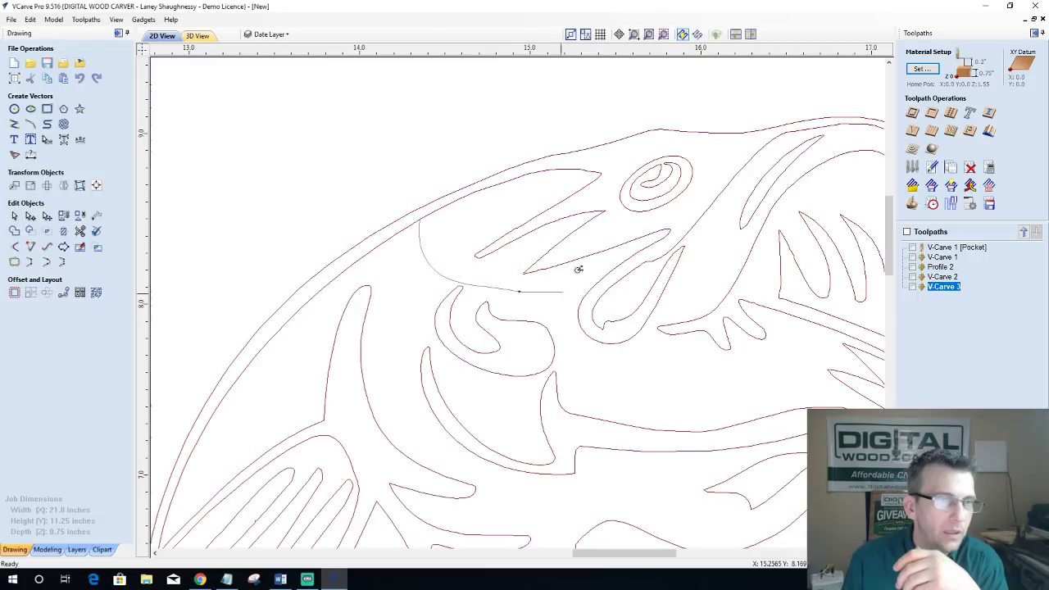
left_click(586, 256)
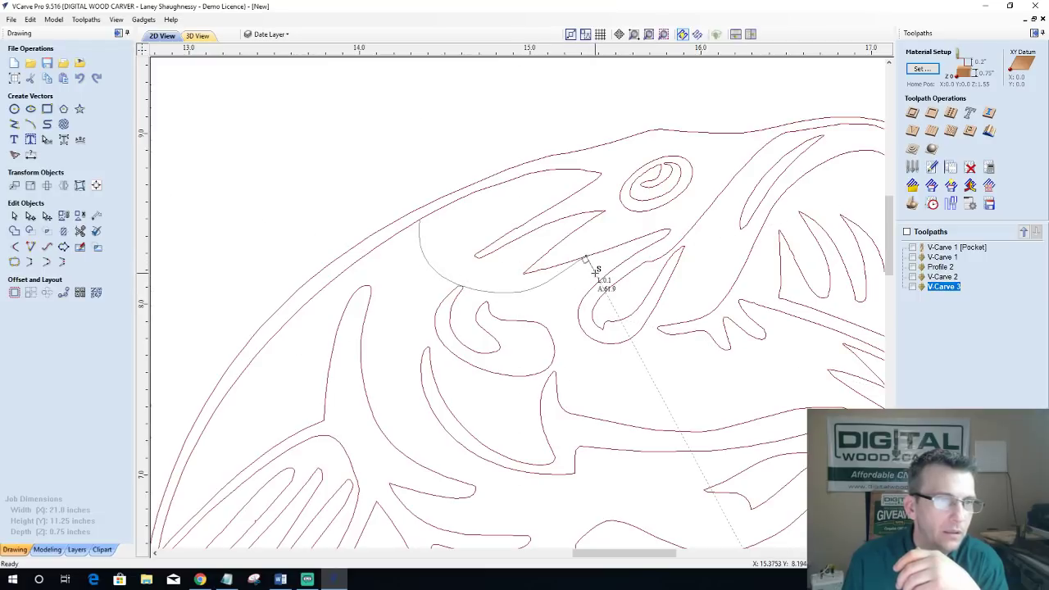
left_click(598, 280)
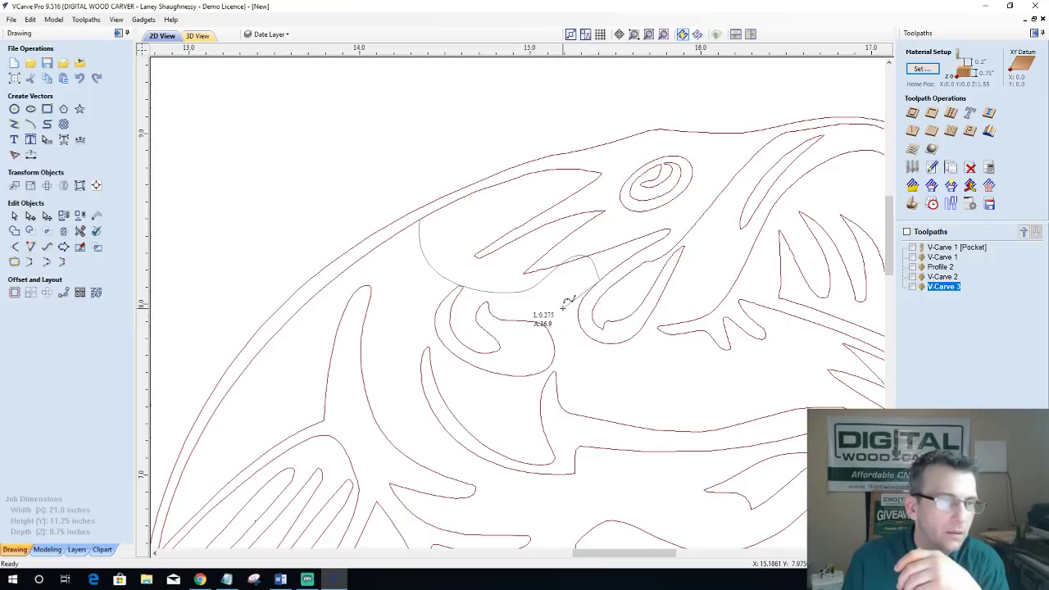
key("Escape")
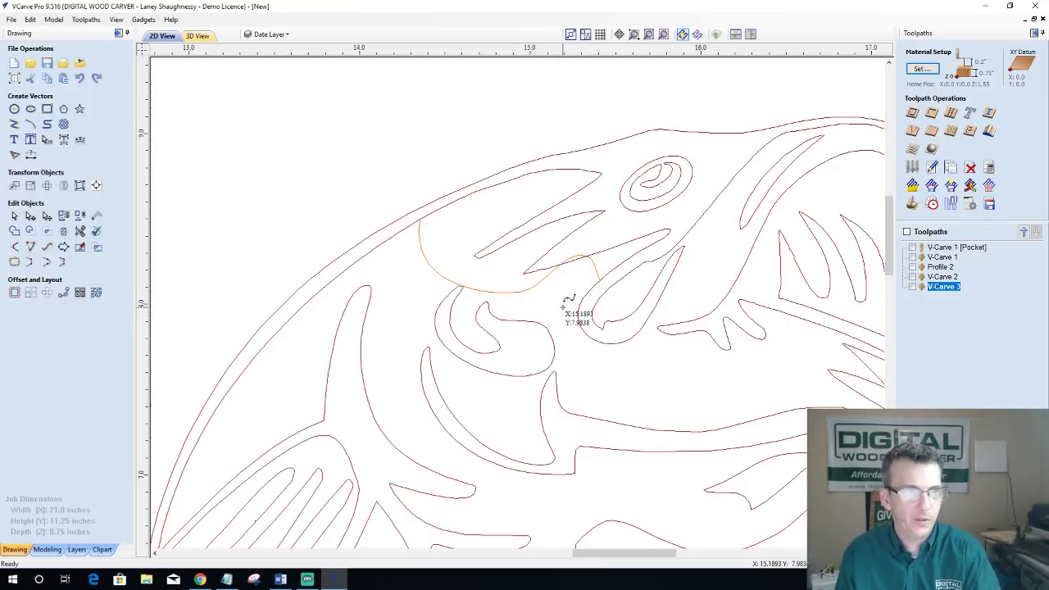
left_click(79, 230)
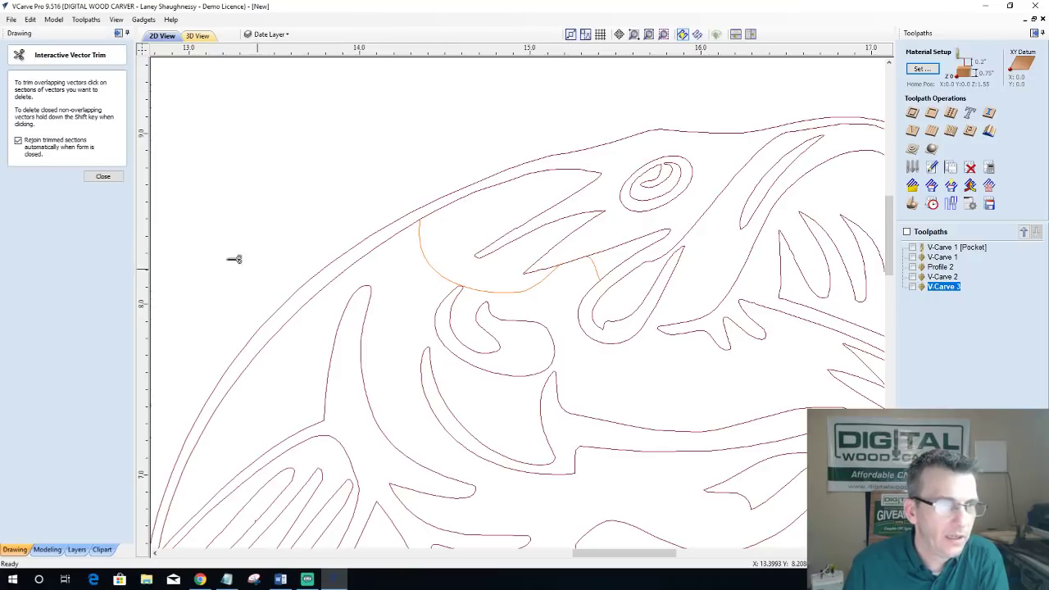
left_click(103, 177)
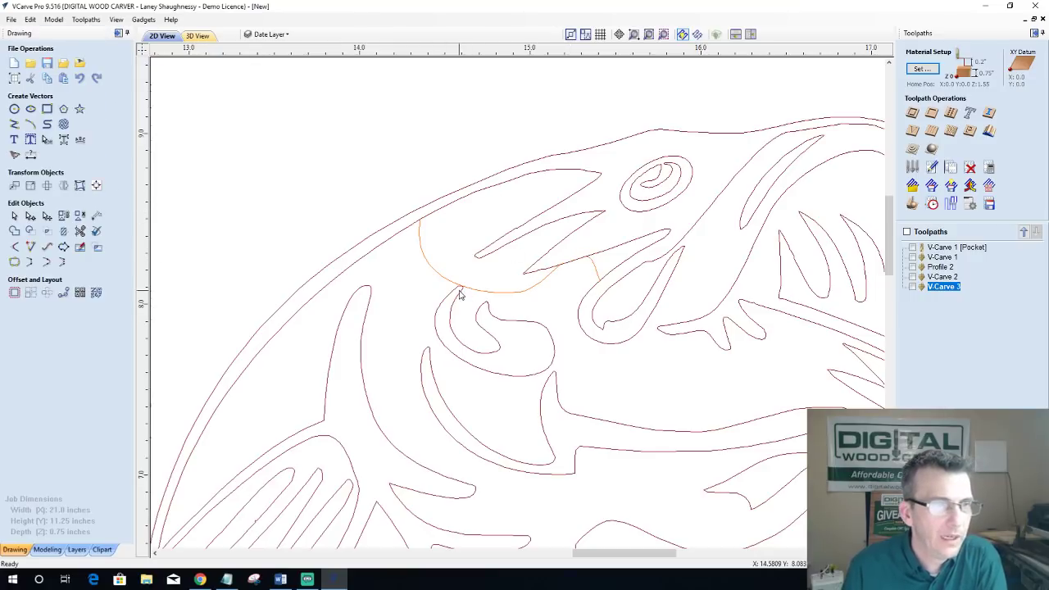
scroll(461, 296, "down", 2)
scroll(460, 296, "down", 4)
scroll(454, 299, "up", 3)
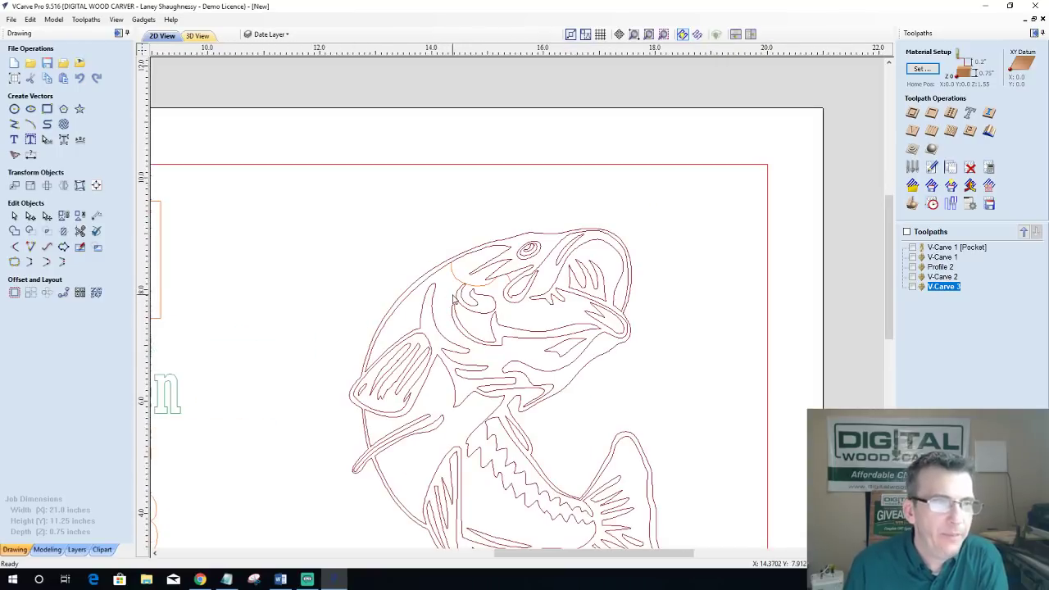
scroll(455, 302, "up", 2)
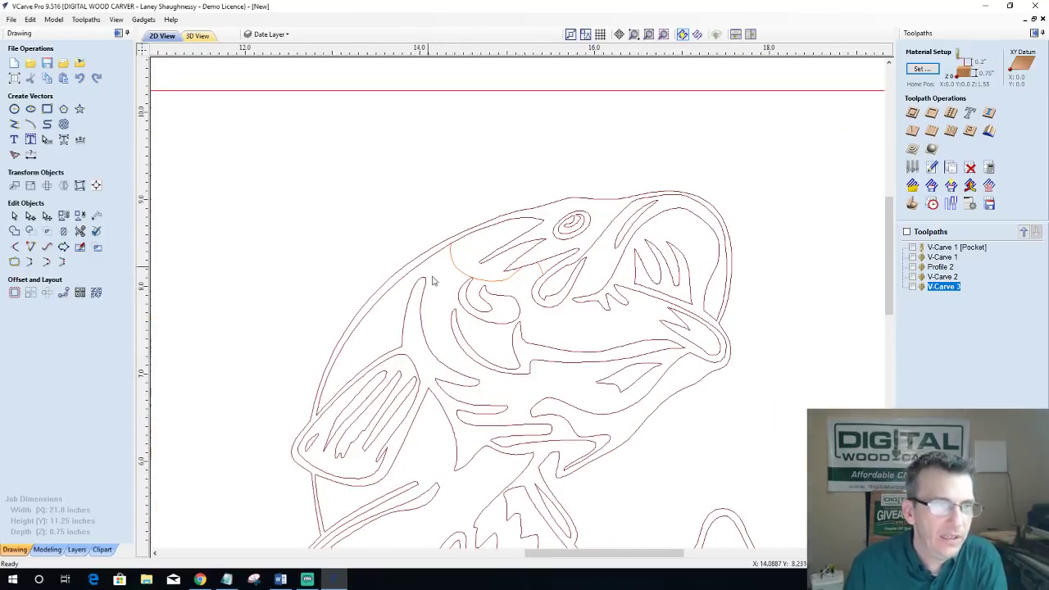
scroll(504, 285, "up", 1)
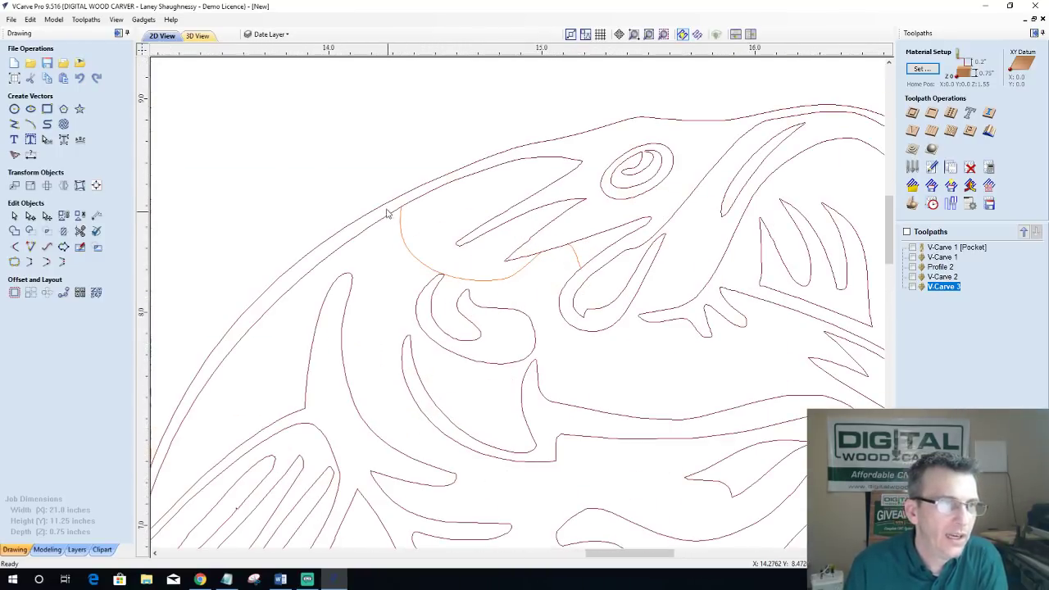
scroll(391, 213, "up", 3)
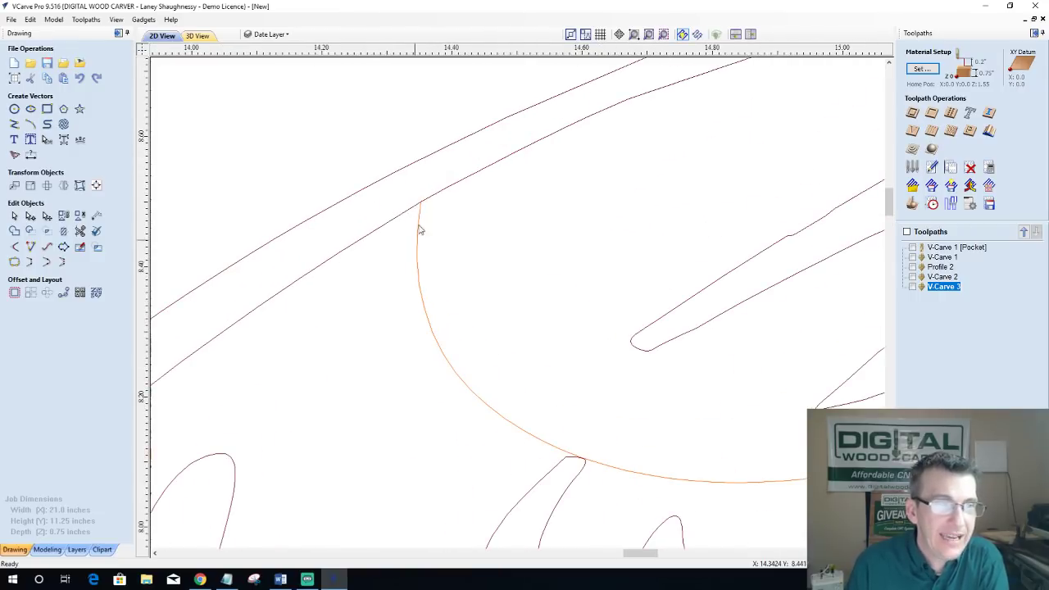
scroll(415, 206, "down", 3)
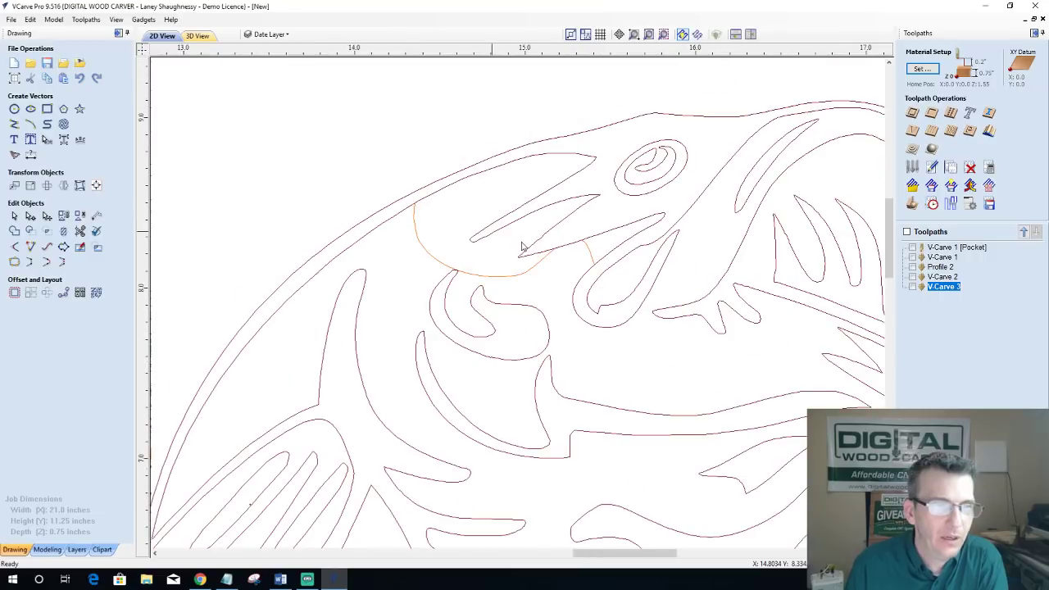
scroll(557, 246, "up", 4)
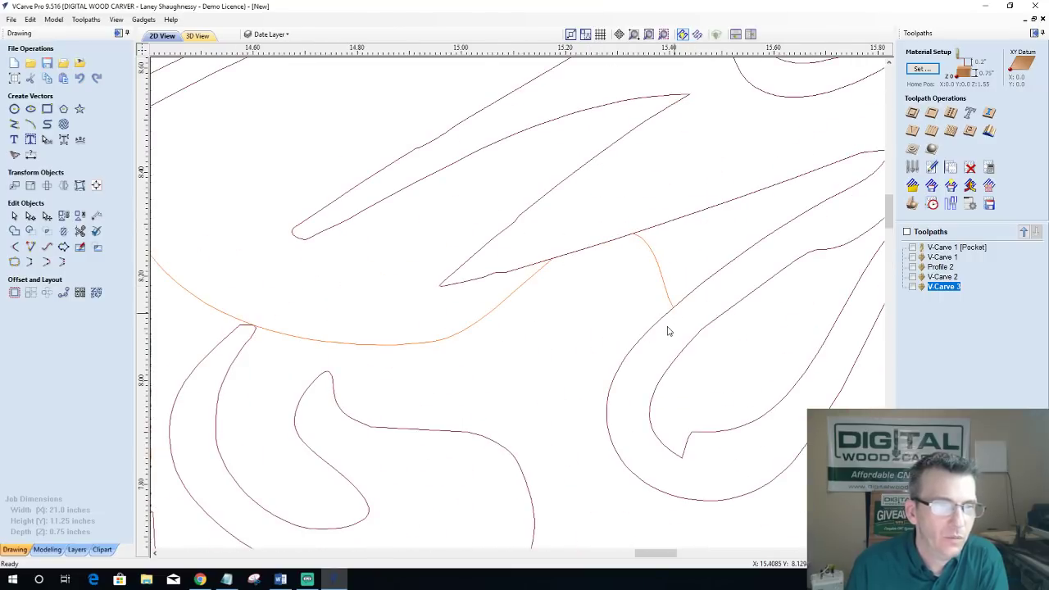
scroll(584, 276, "down", 2)
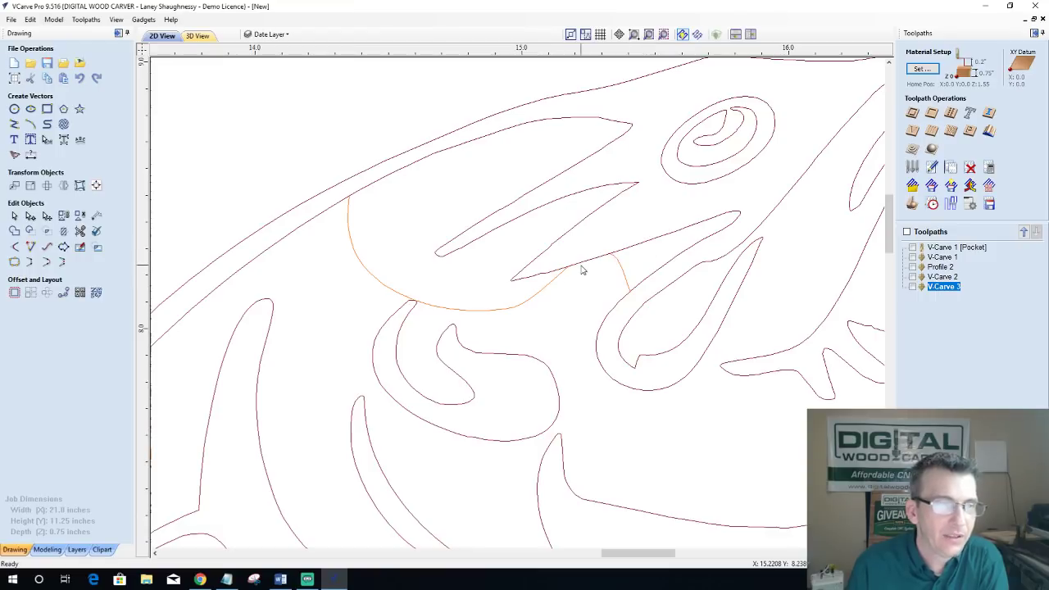
left_click(80, 230)
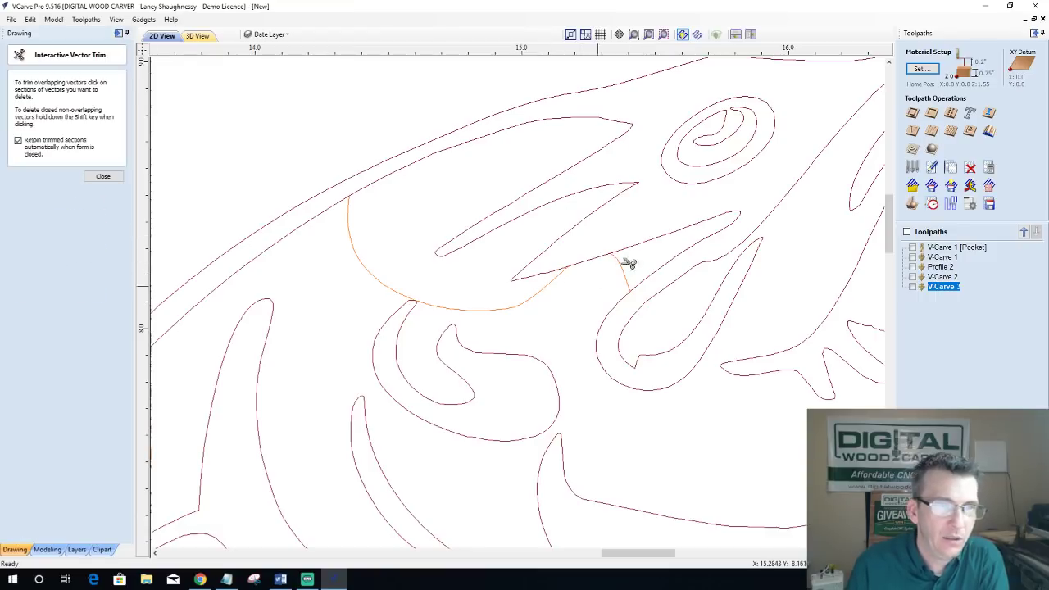
left_click(114, 182)
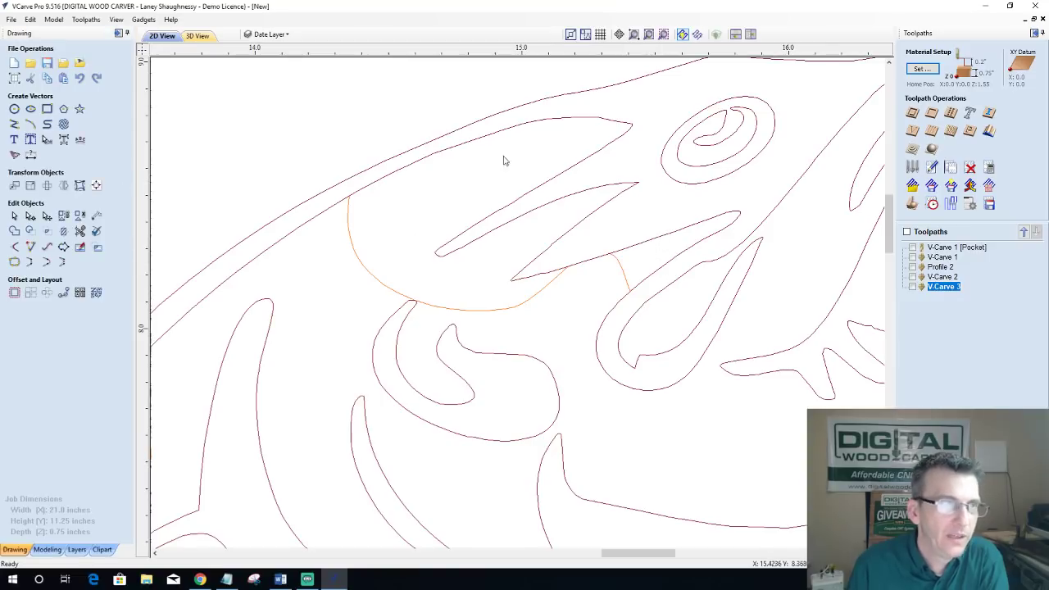
left_click(270, 34)
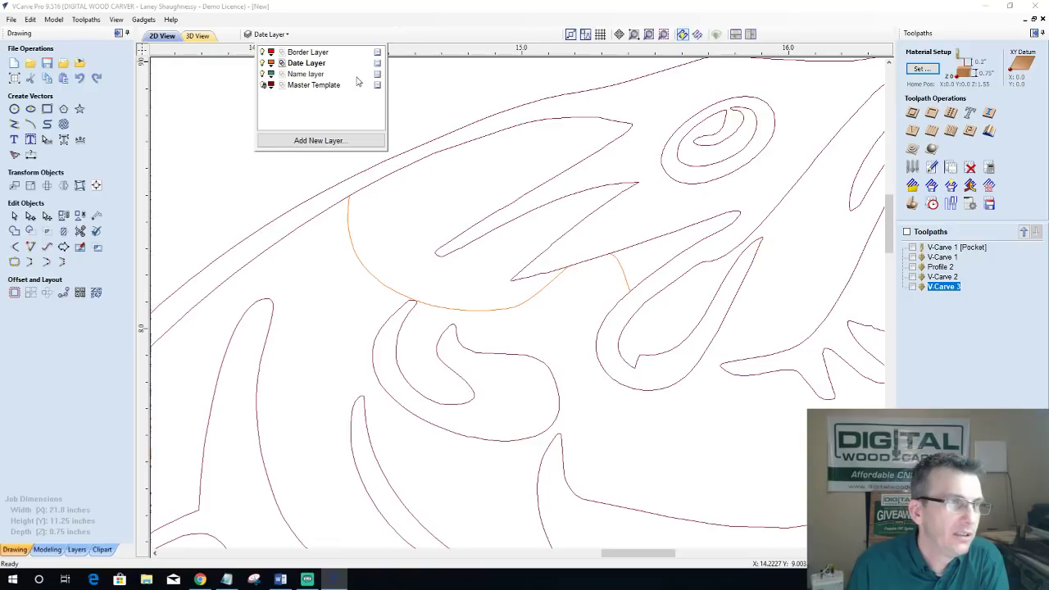
right_click(380, 88)
left_click(409, 140)
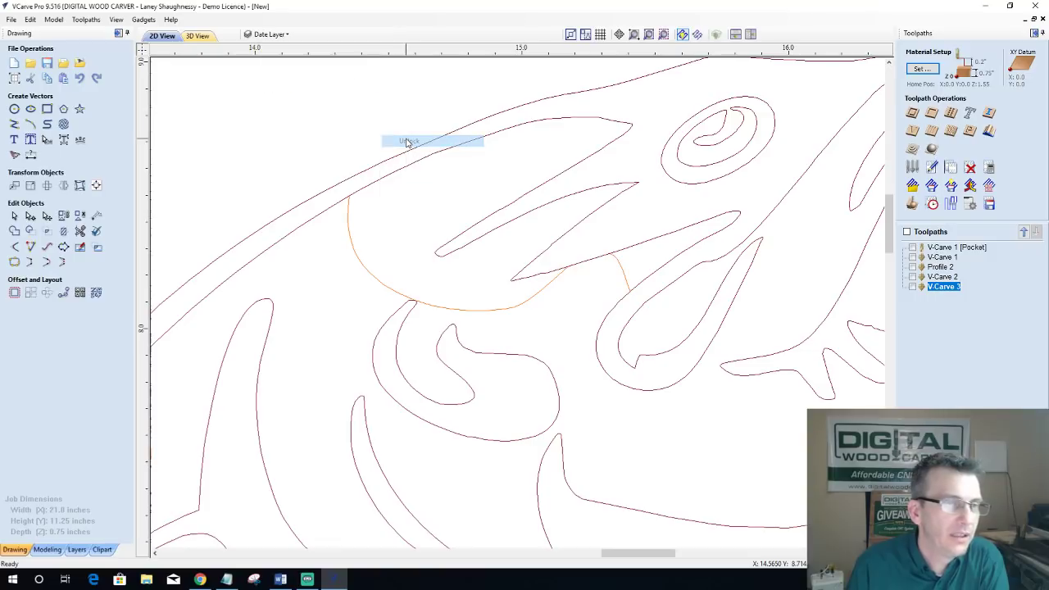
left_click(79, 230)
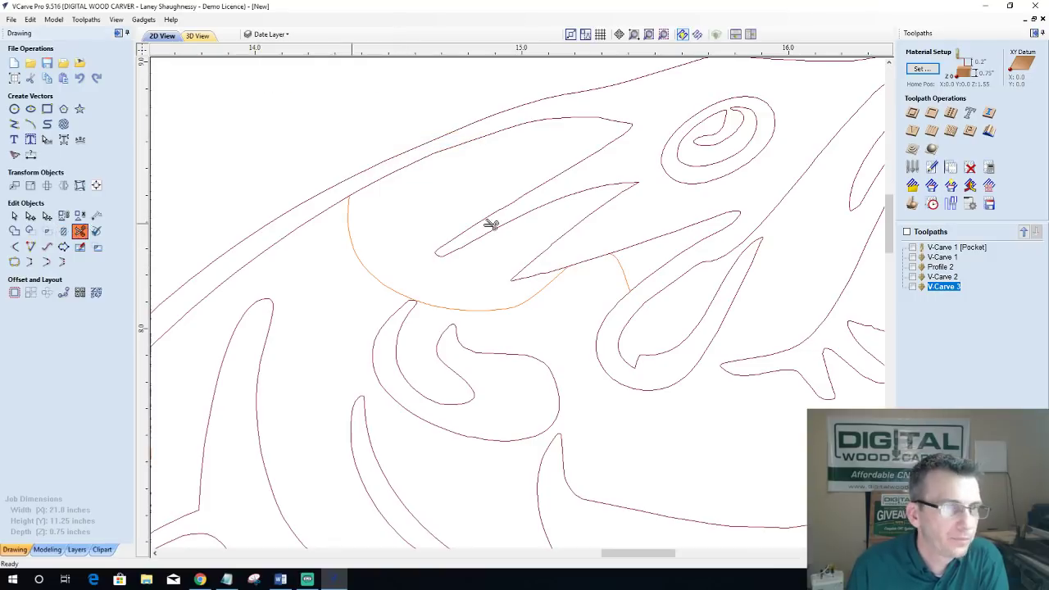
left_click(651, 243)
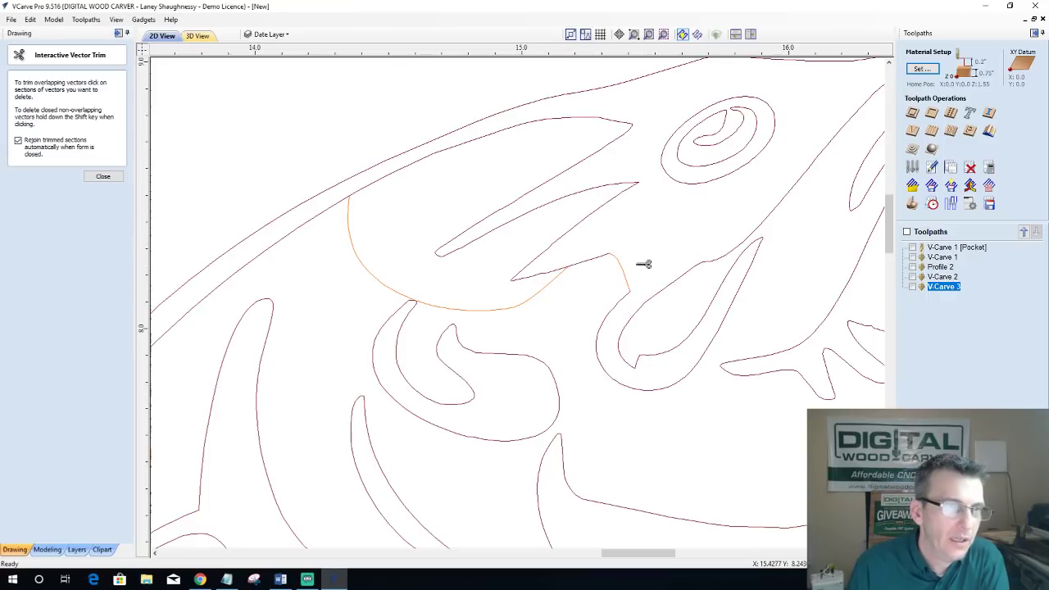
left_click(522, 276)
scroll(548, 291, "down", 3)
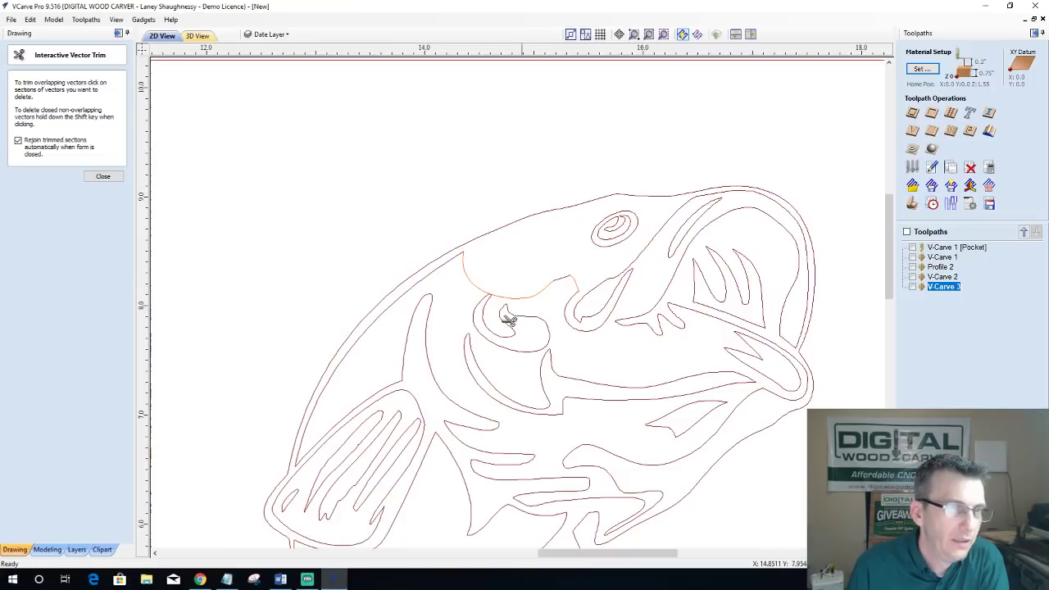
scroll(553, 296, "up", 3)
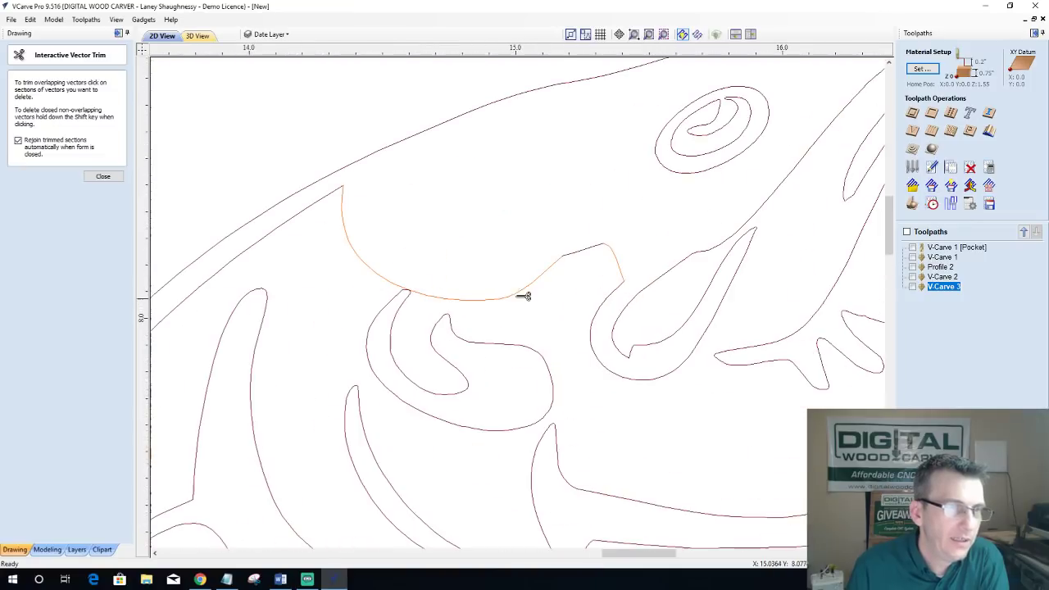
left_click(100, 177)
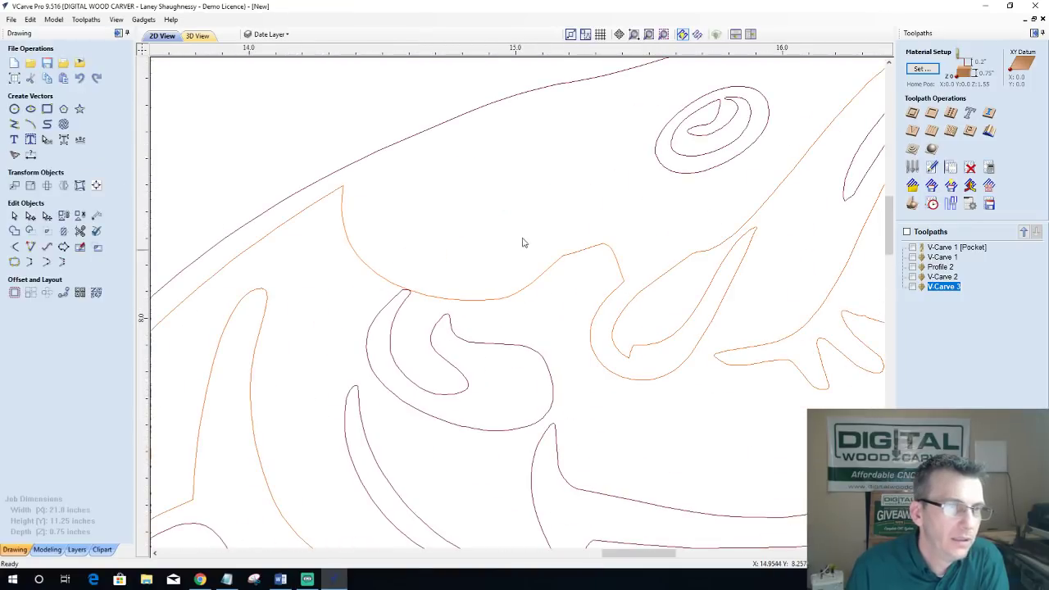
Step: Select the inner orange outline and confirm in Join Vectors that nothing is open
left_click(584, 255)
scroll(591, 284, "down", 4)
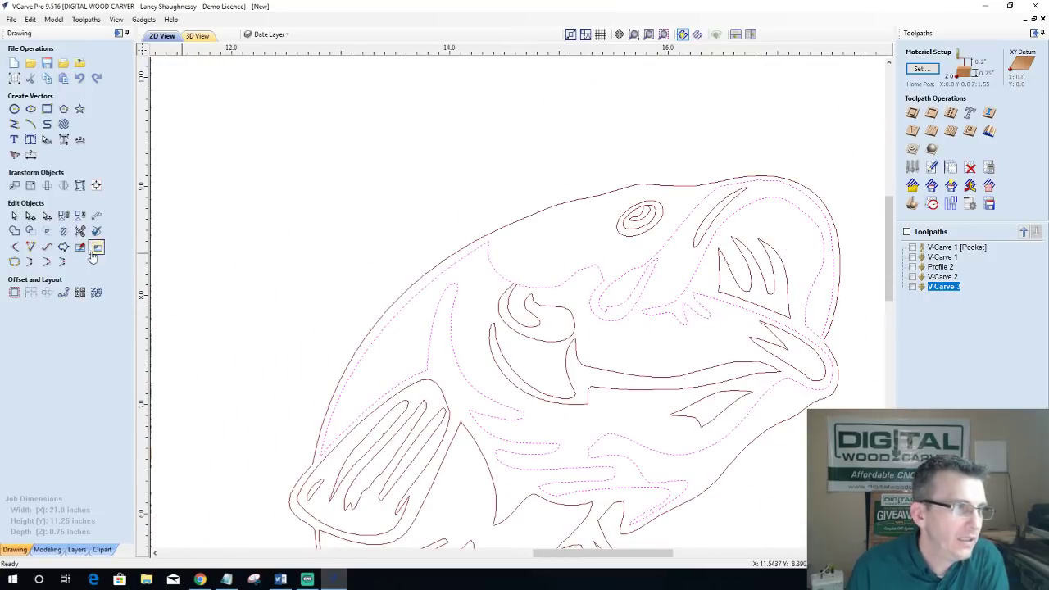
left_click(14, 262)
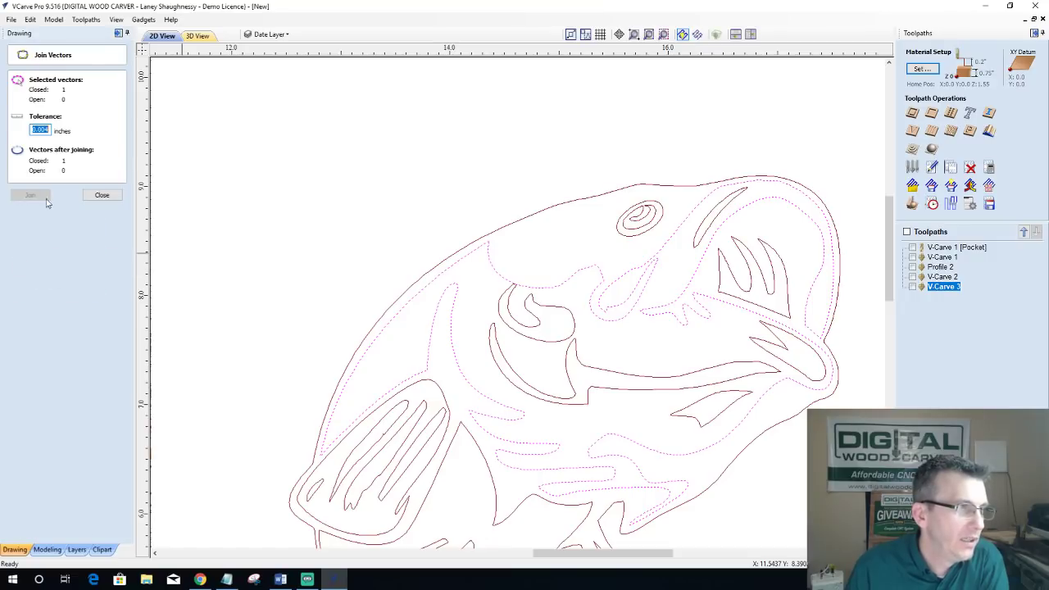
left_click(102, 196)
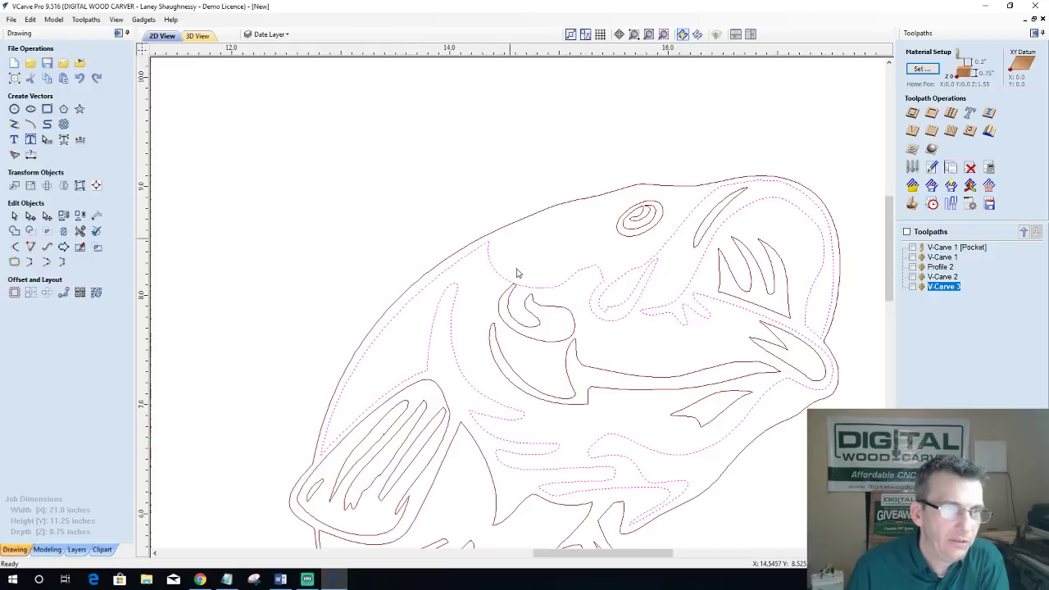
Step: Zoom in and out to inspect the notch in the fish's outline
scroll(661, 290, "up", 1)
scroll(565, 182, "up", 1)
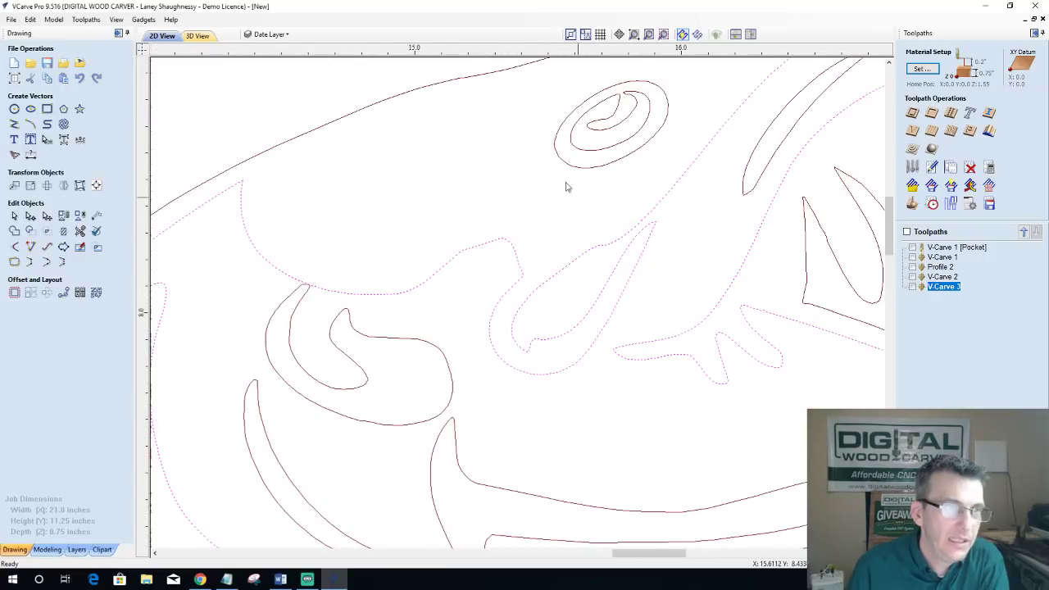
scroll(257, 158, "down", 5)
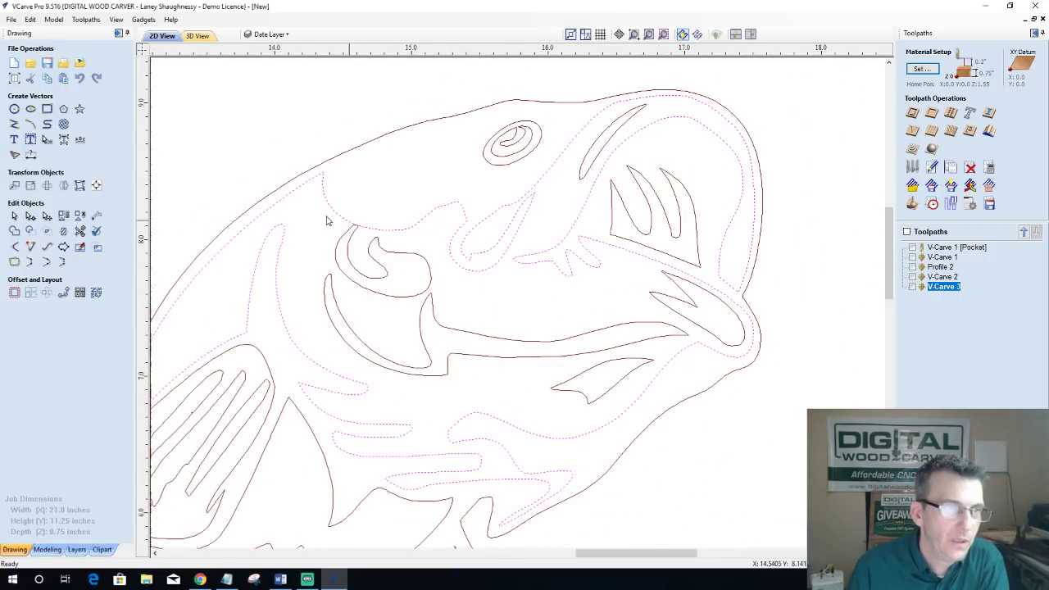
scroll(322, 216, "up", 5)
scroll(322, 215, "up", 2)
scroll(434, 264, "up", 2)
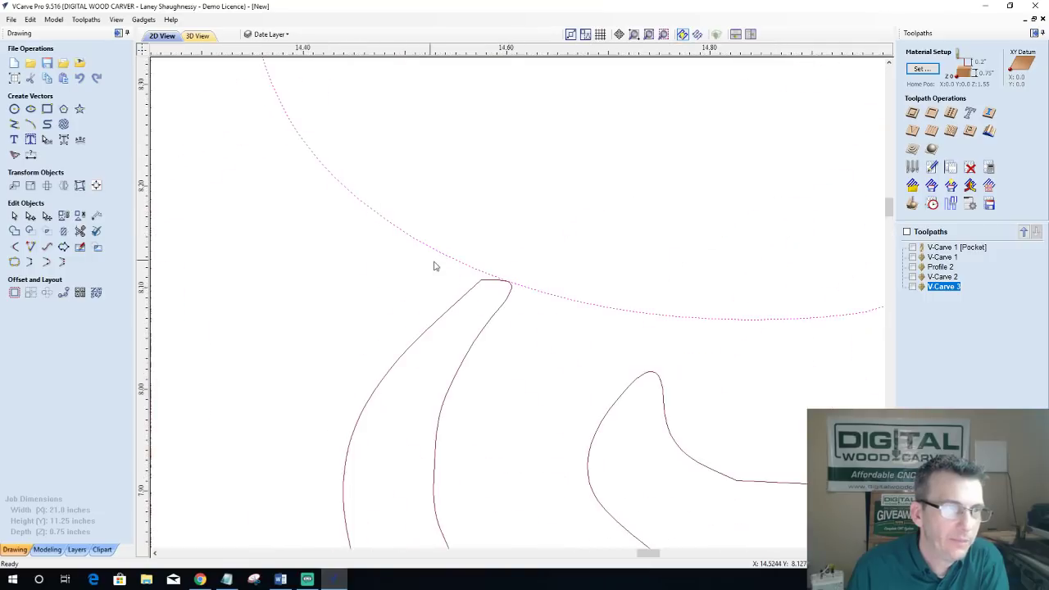
scroll(445, 270, "up", 2)
scroll(445, 270, "down", 5)
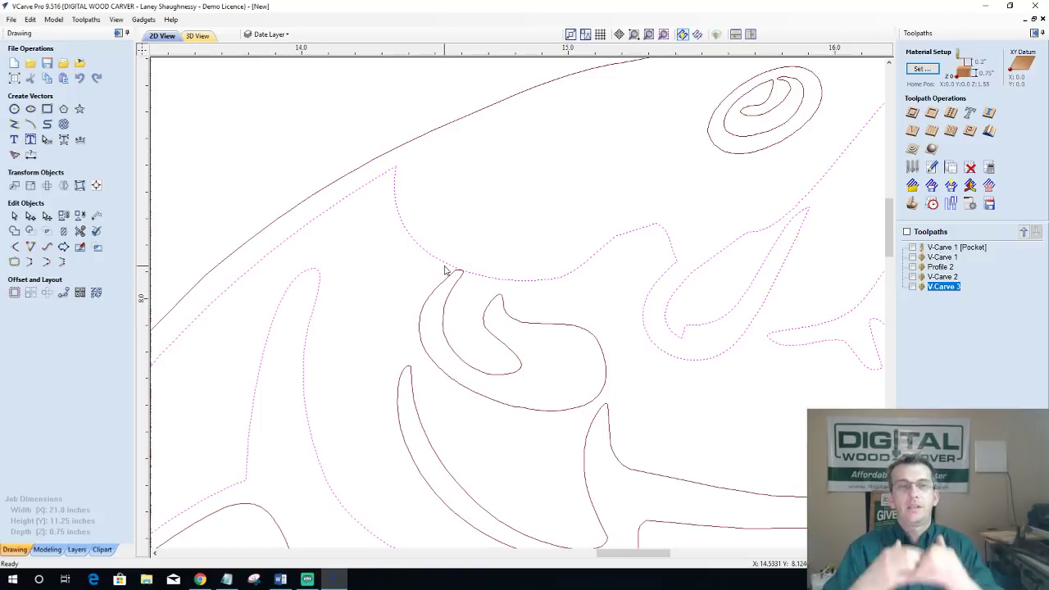
scroll(456, 230, "down", 3)
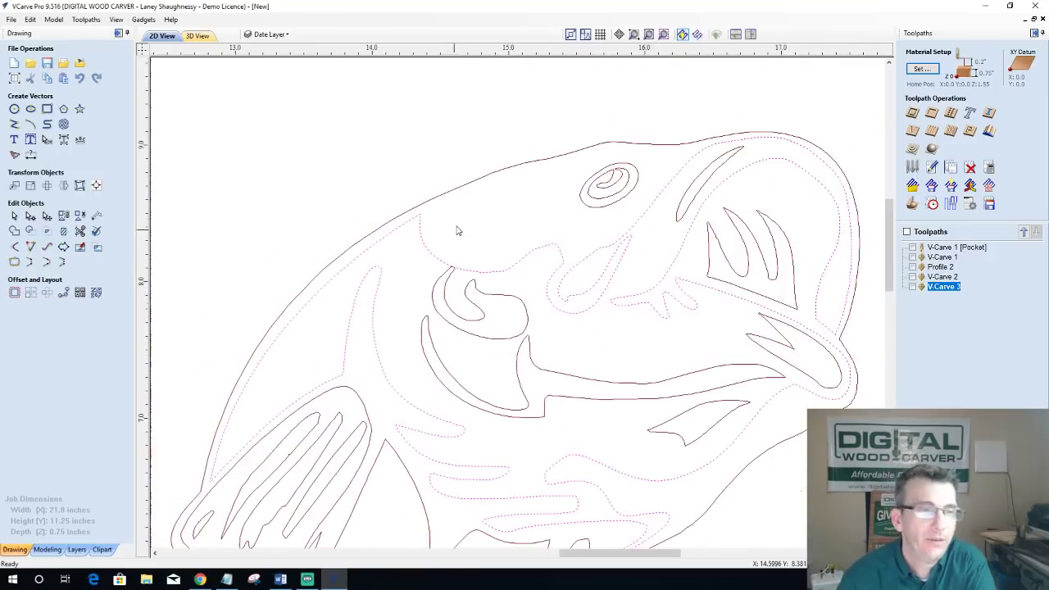
scroll(456, 231, "down", 2)
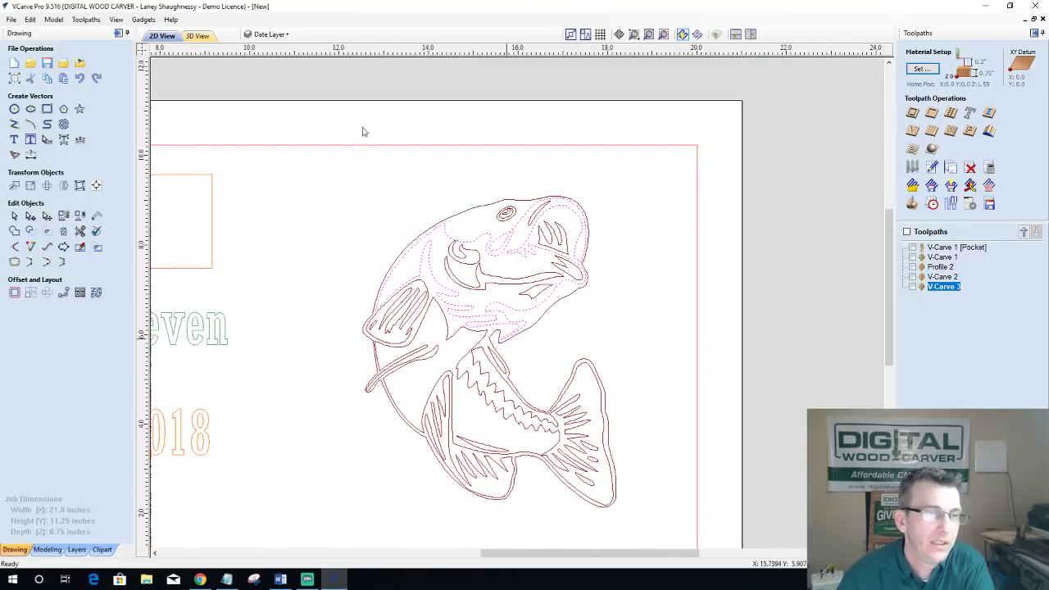
Step: Run Selection > Select All Open Vectors and acknowledge the 'No open vectors' message
right_click(401, 199)
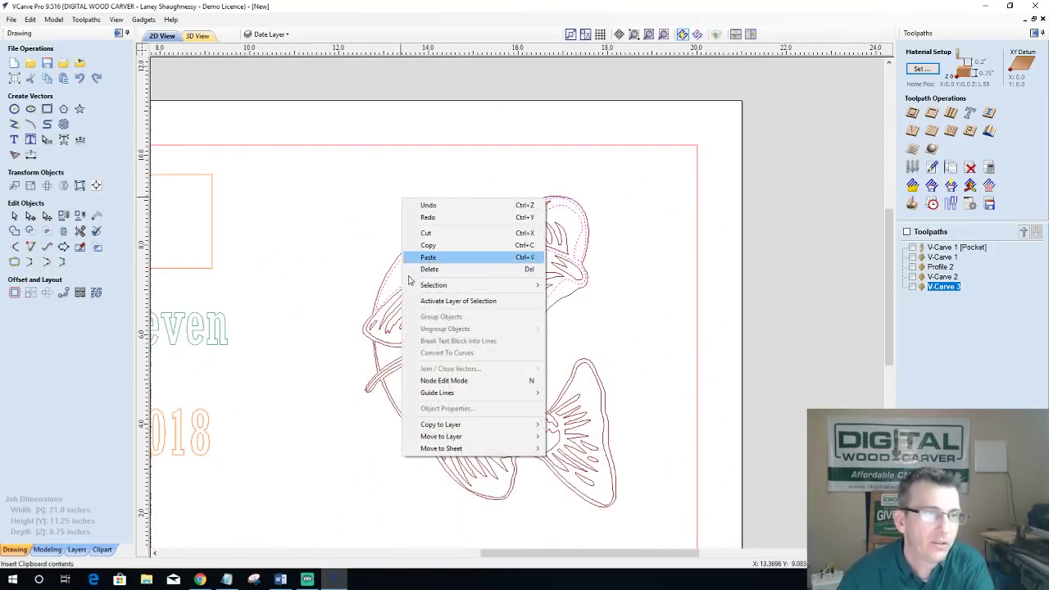
mouse_move(419, 290)
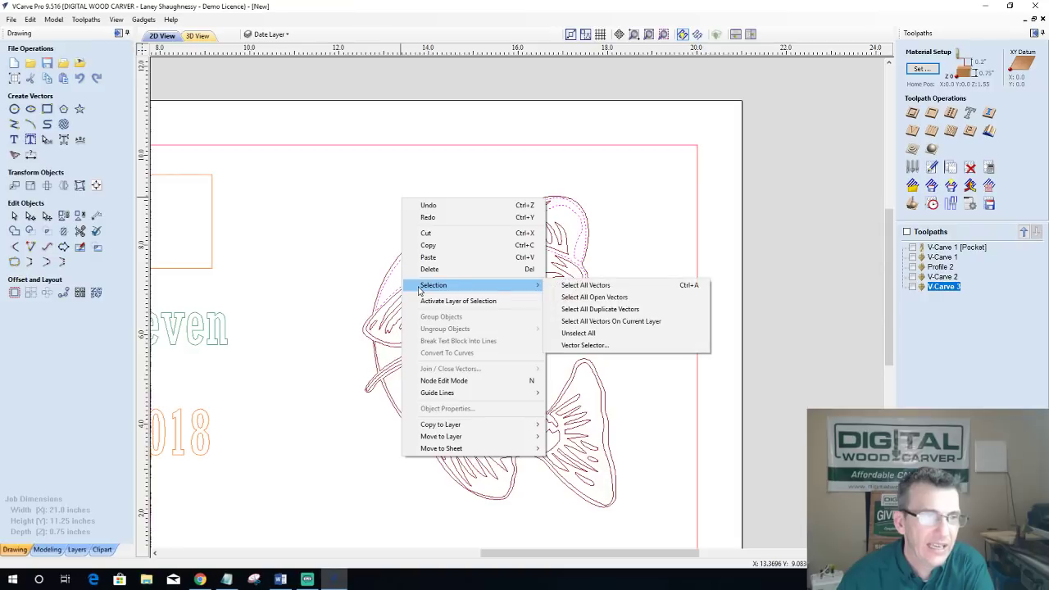
left_click(562, 300)
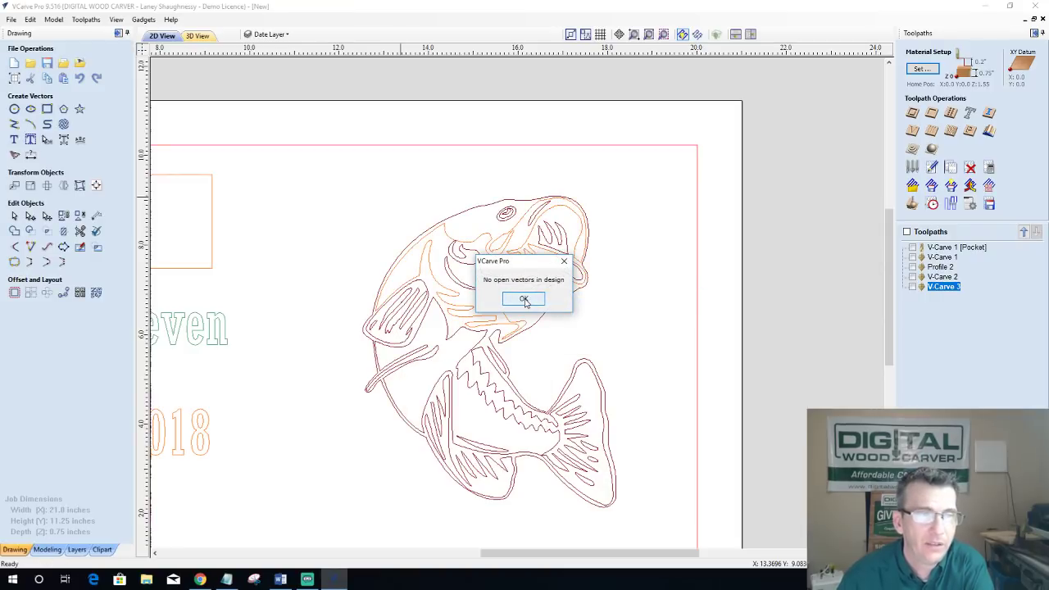
left_click(523, 297)
scroll(438, 218, "up", 4)
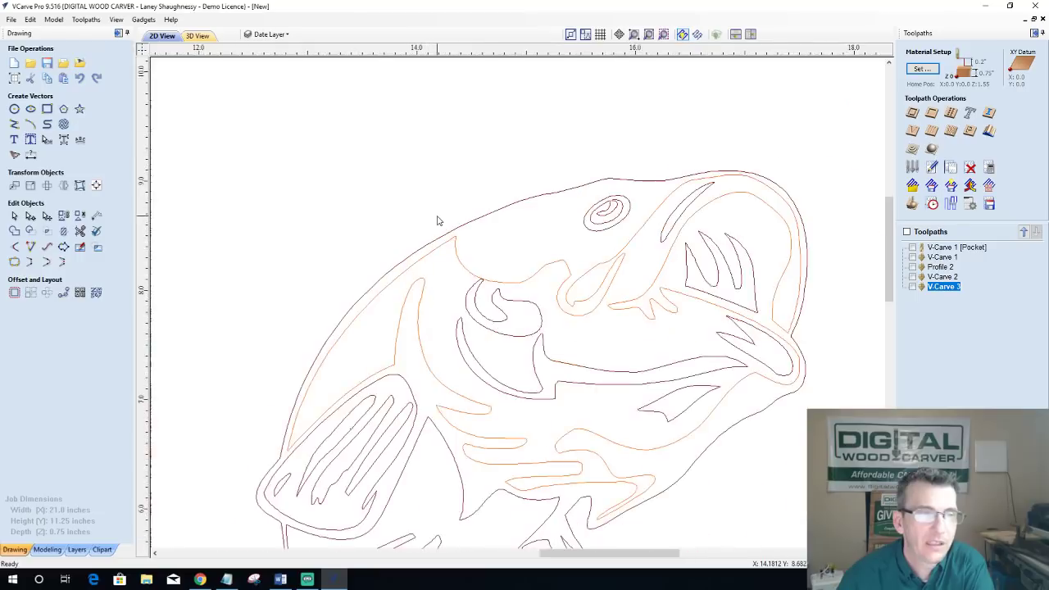
scroll(573, 304, "up", 3)
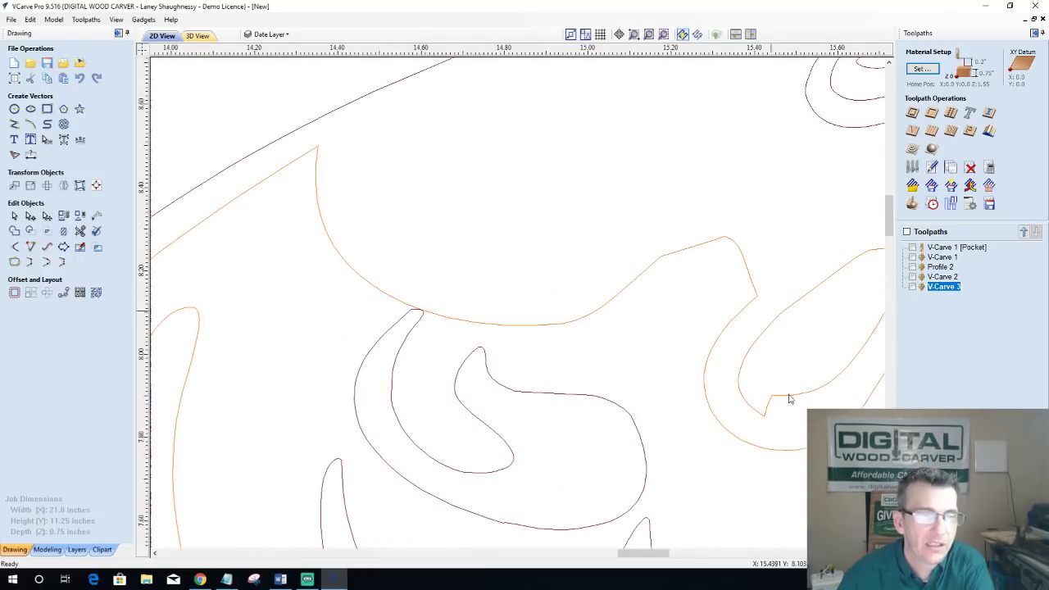
scroll(503, 346, "down", 2)
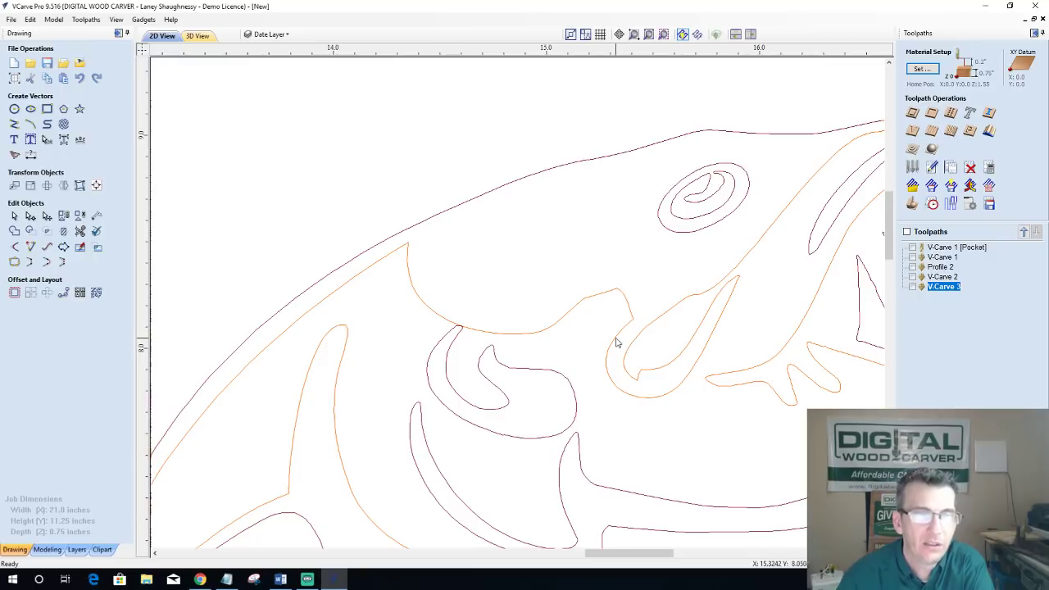
scroll(617, 342, "down", 4)
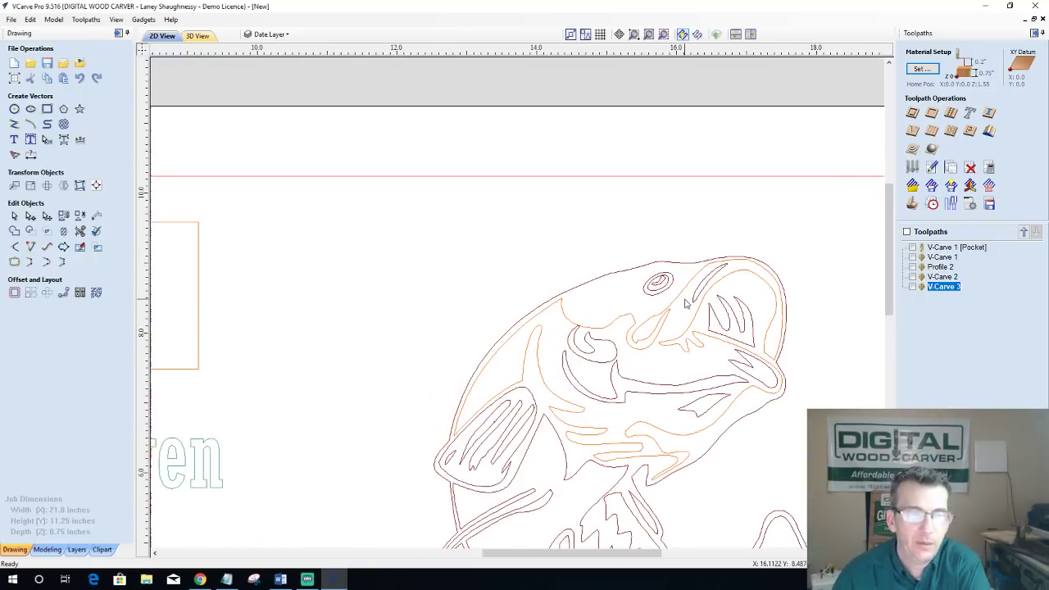
scroll(682, 297, "down", 1)
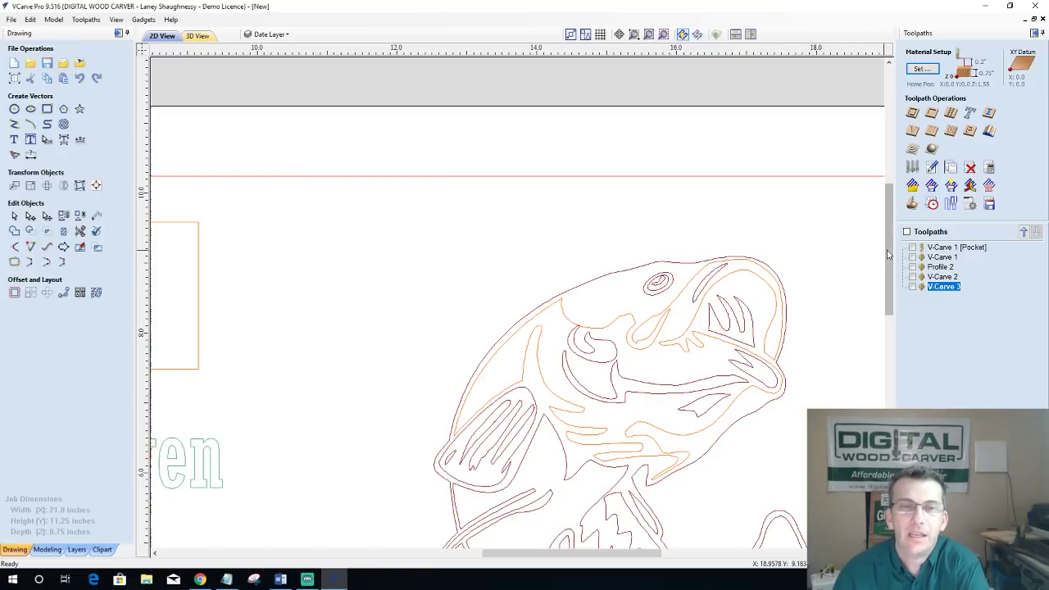
left_click_drag(886, 265, 889, 306)
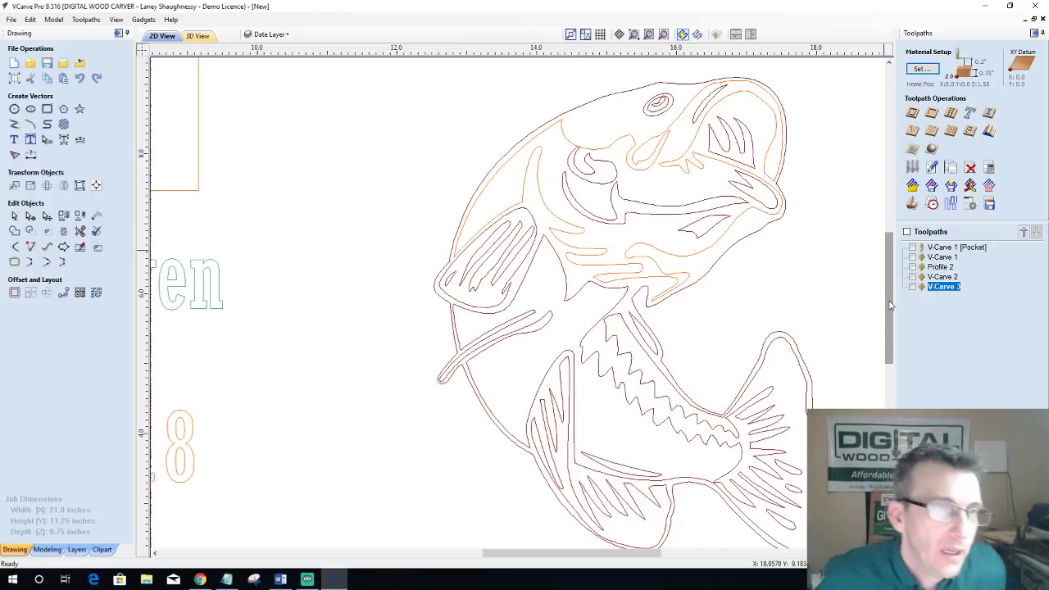
scroll(890, 305, "down", 2)
scroll(890, 305, "down", 1)
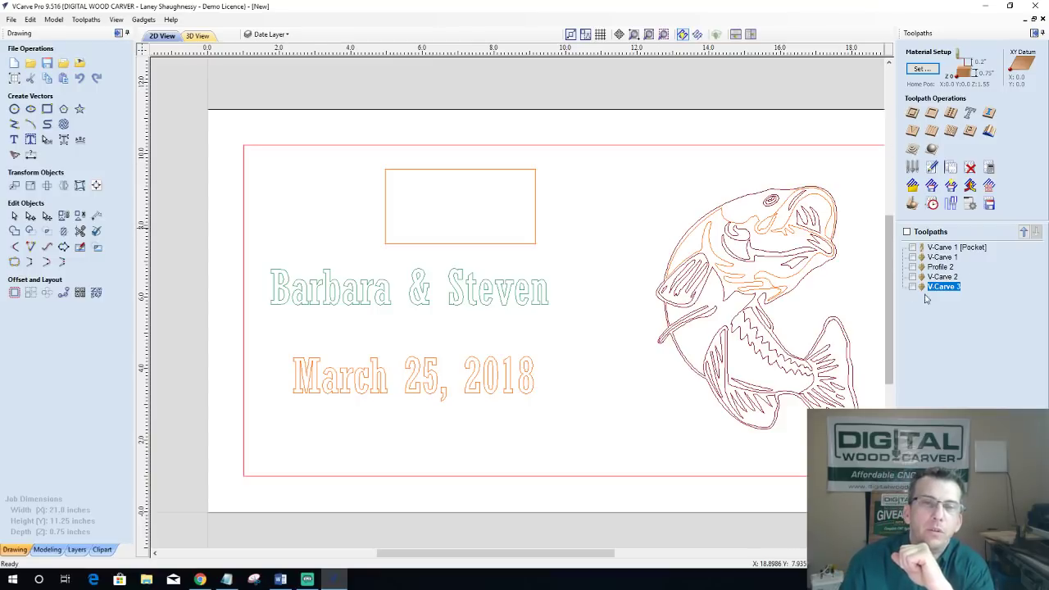
Step: Raise the model to the top of the 0.75-inch material, Gap Above Model 0.0
left_click(917, 69)
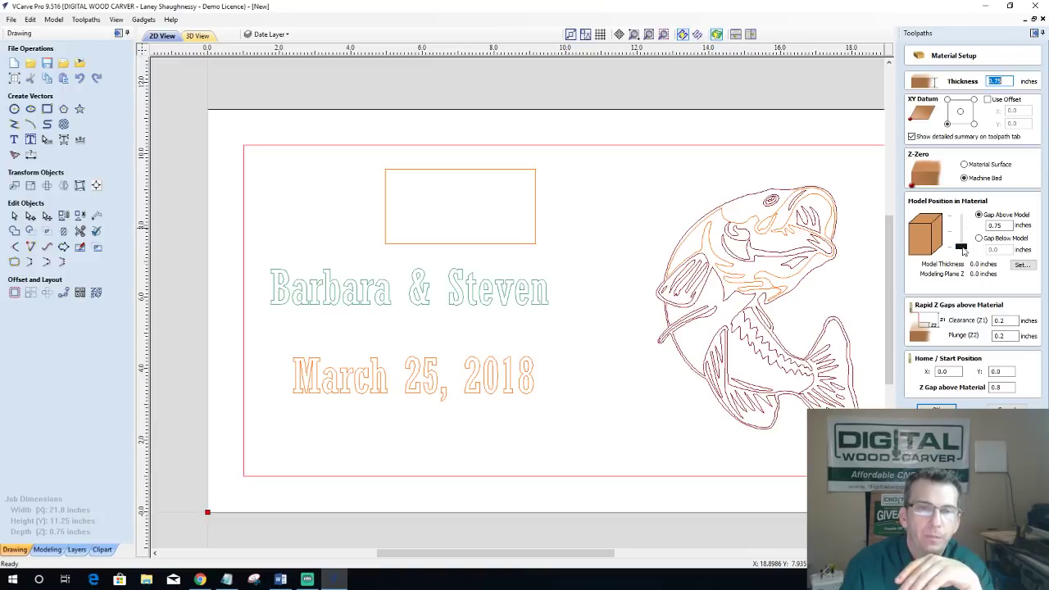
left_click_drag(960, 246, 962, 216)
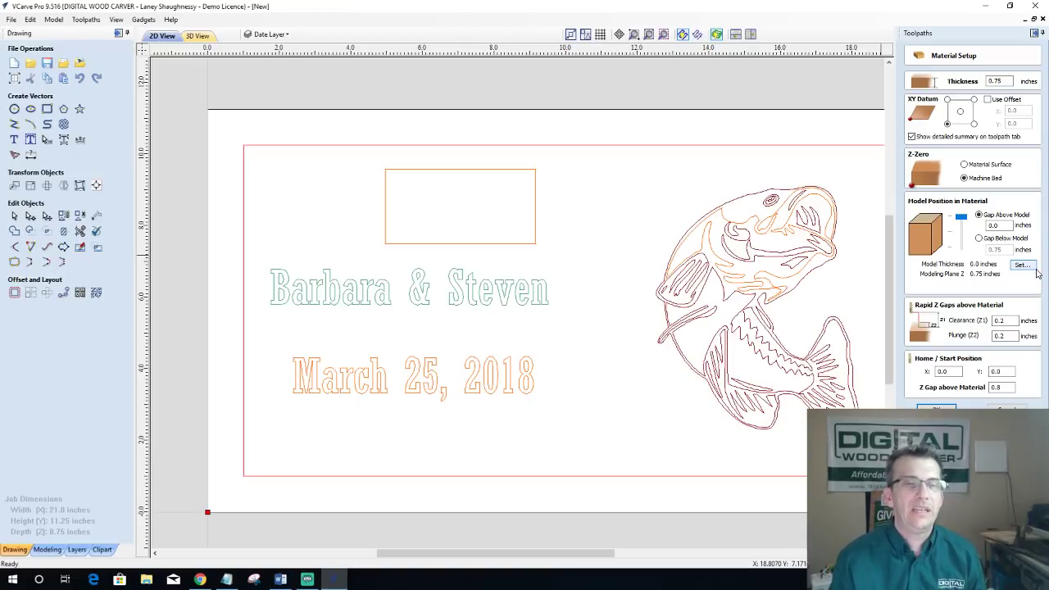
scroll(655, 262, "down", 2)
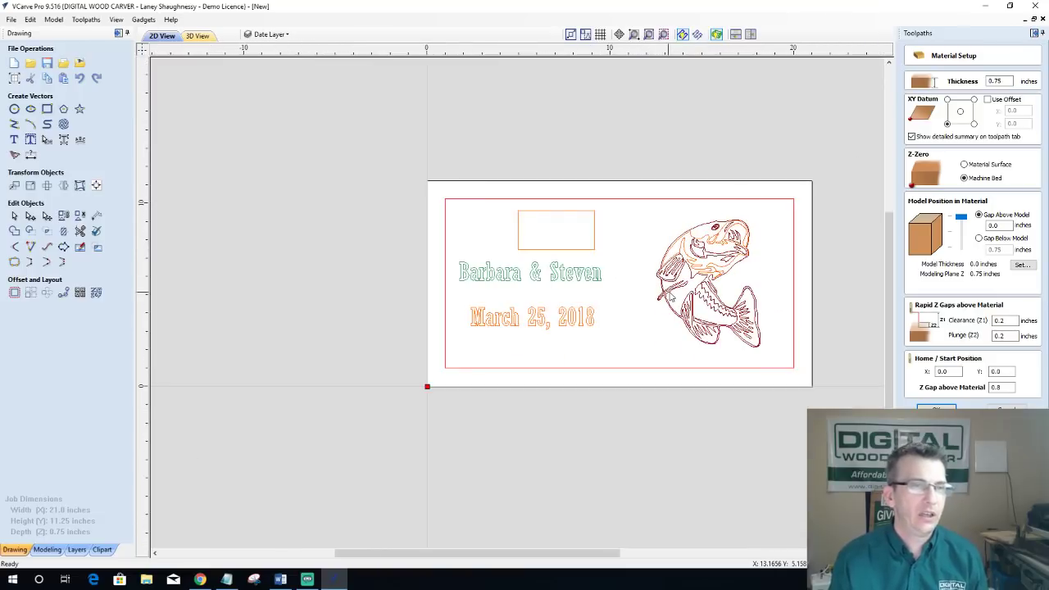
scroll(669, 299, "up", 2)
scroll(743, 393, "down", 1)
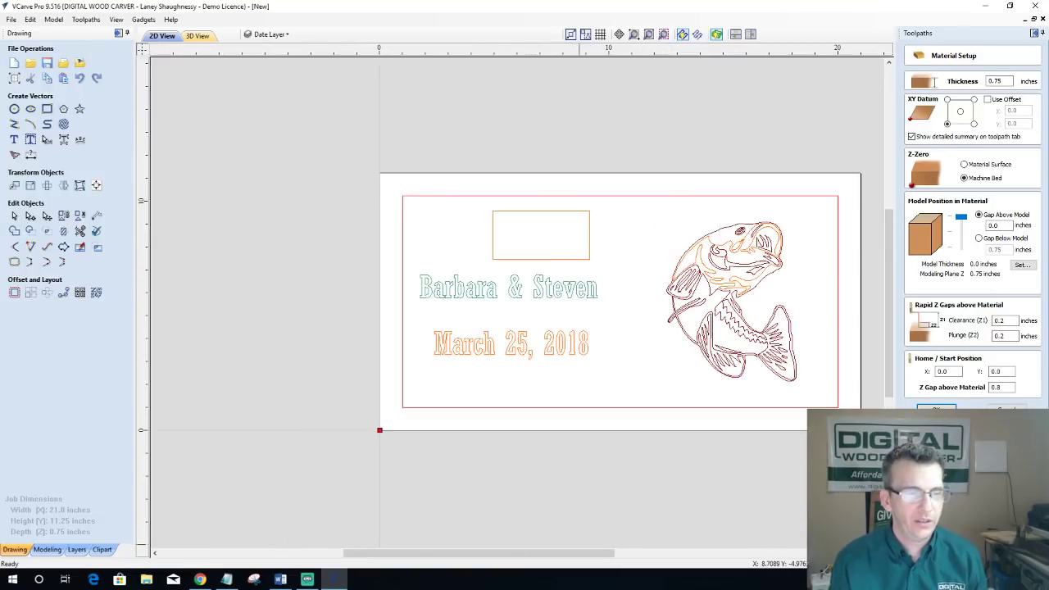
left_click_drag(526, 552, 564, 561)
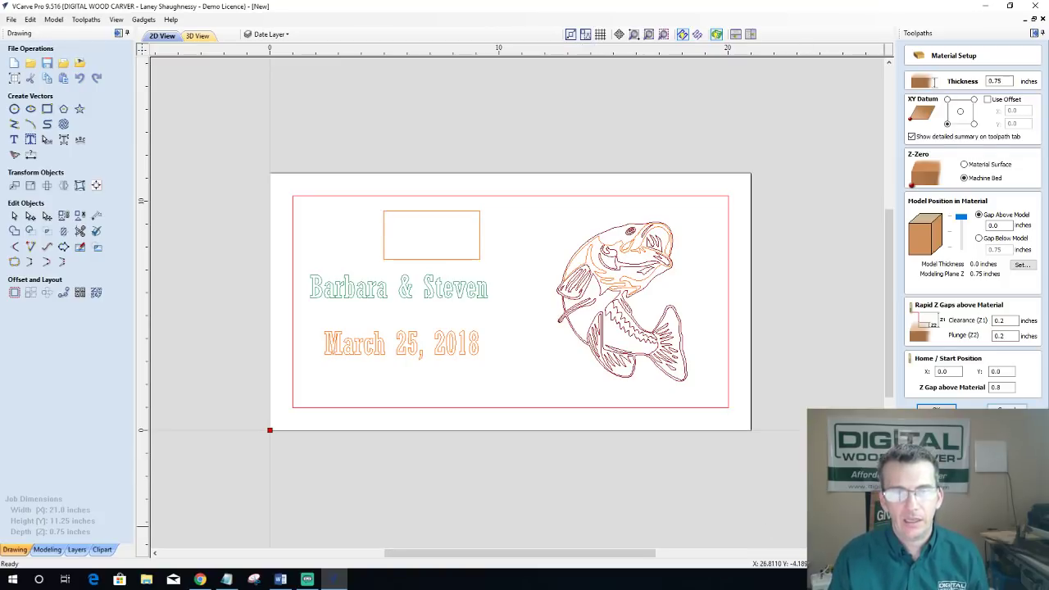
left_click(1006, 408)
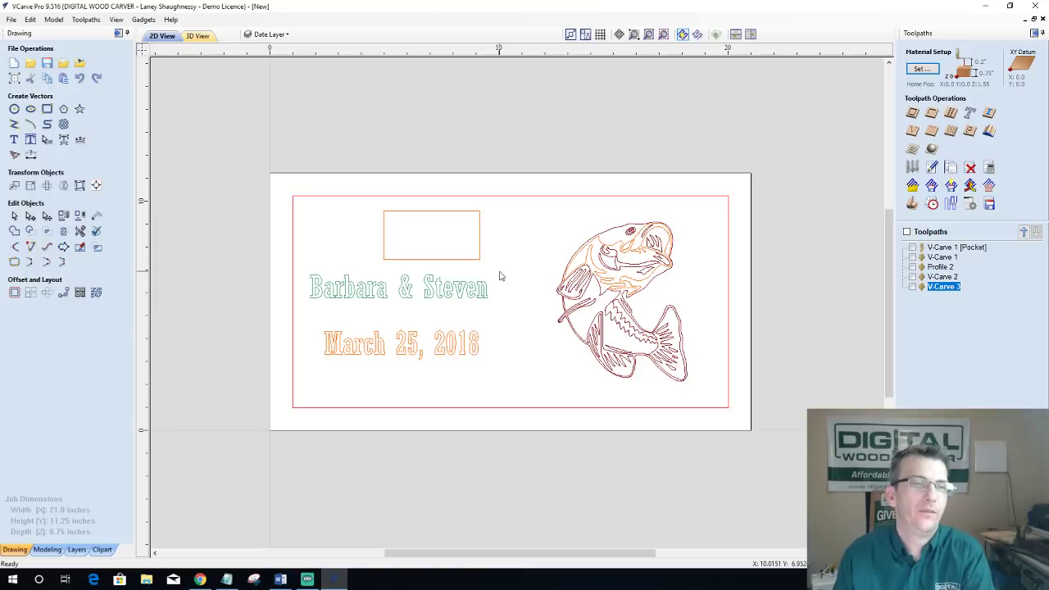
scroll(329, 211, "up", 1)
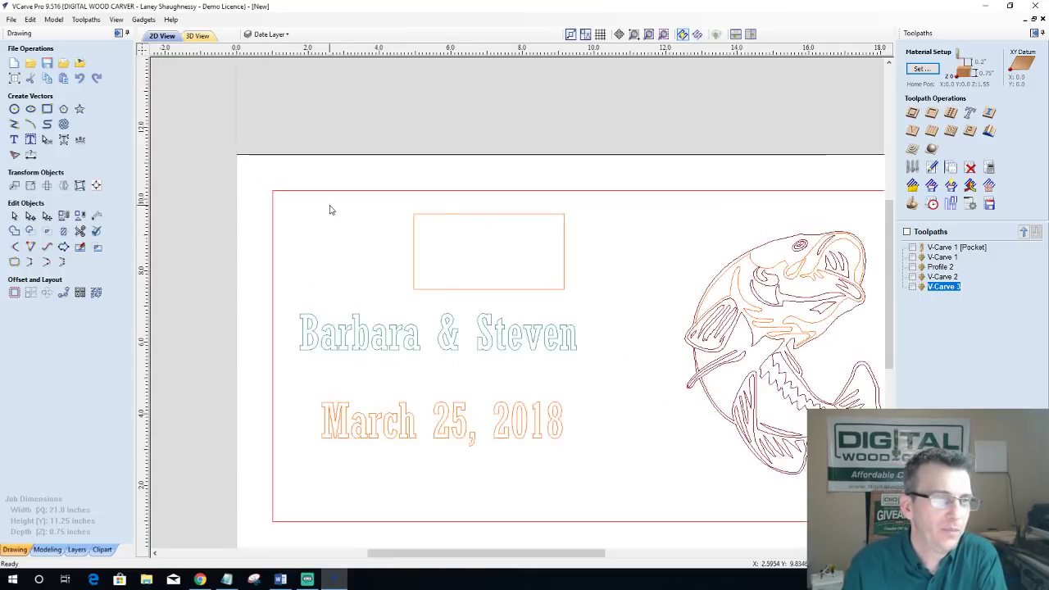
scroll(376, 254, "down", 3)
scroll(352, 339, "up", 3)
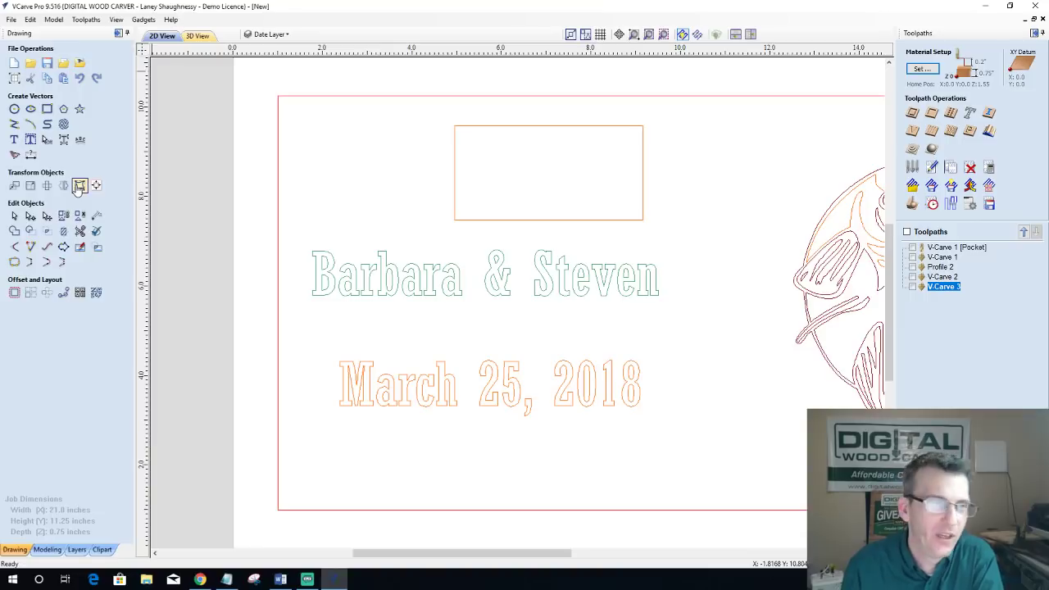
left_click(355, 293)
scroll(554, 275, "up", 2)
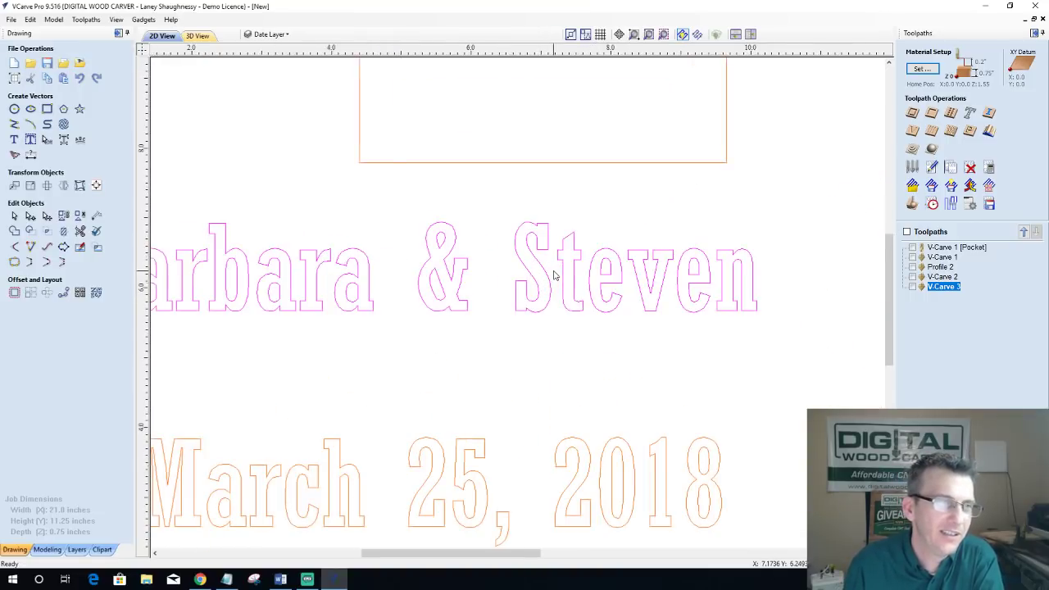
scroll(554, 275, "down", 1)
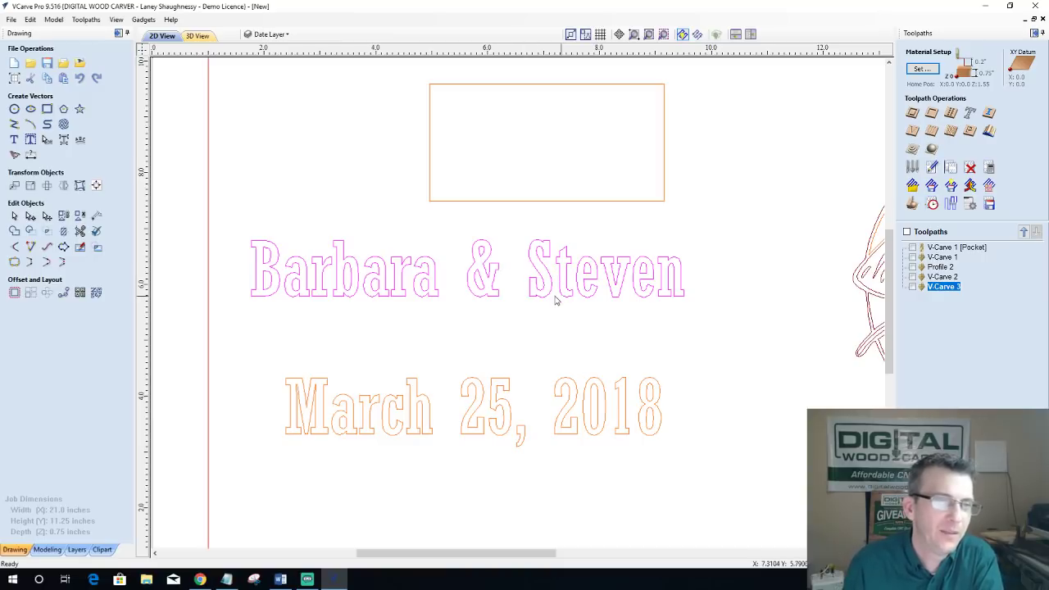
left_click(550, 288)
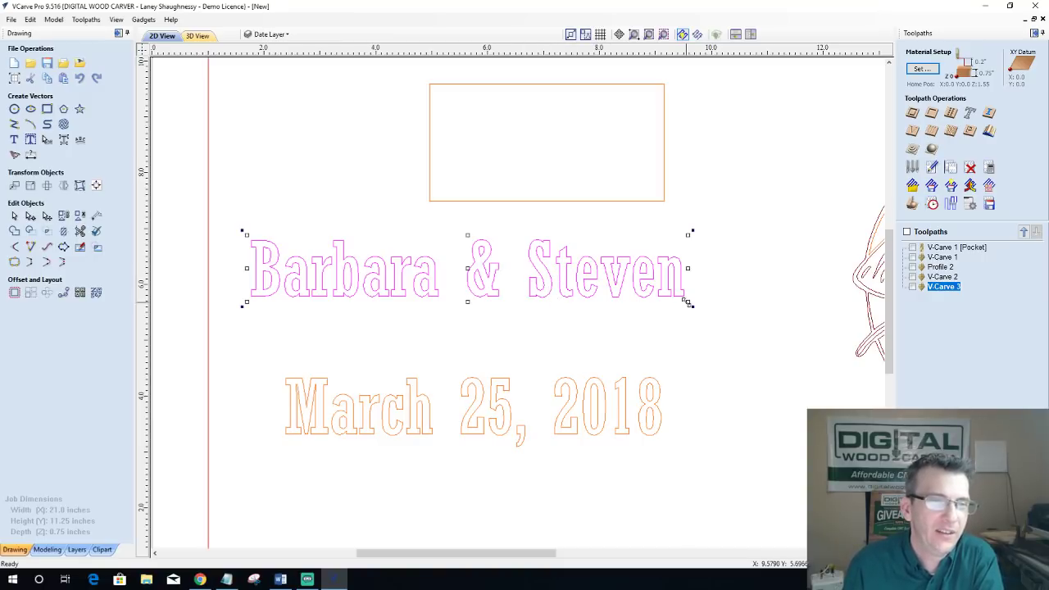
mouse_move(687, 302)
left_mouse_down()
mouse_move(685, 316)
mouse_move(667, 302)
left_mouse_up()
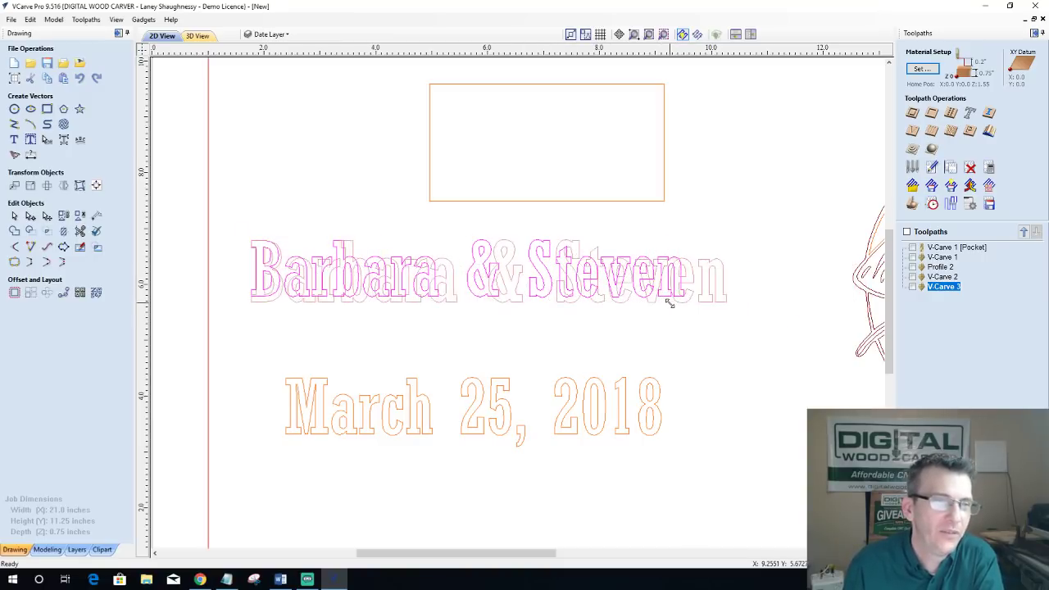
key("Escape")
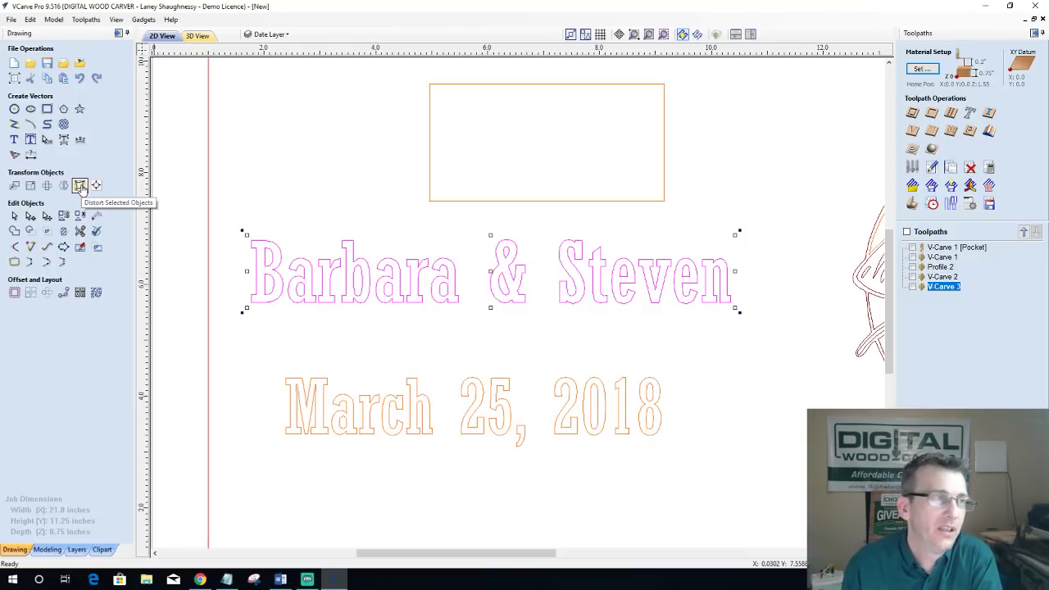
Step: Open Distort Selected Objects for the couple's names text
left_click(80, 186)
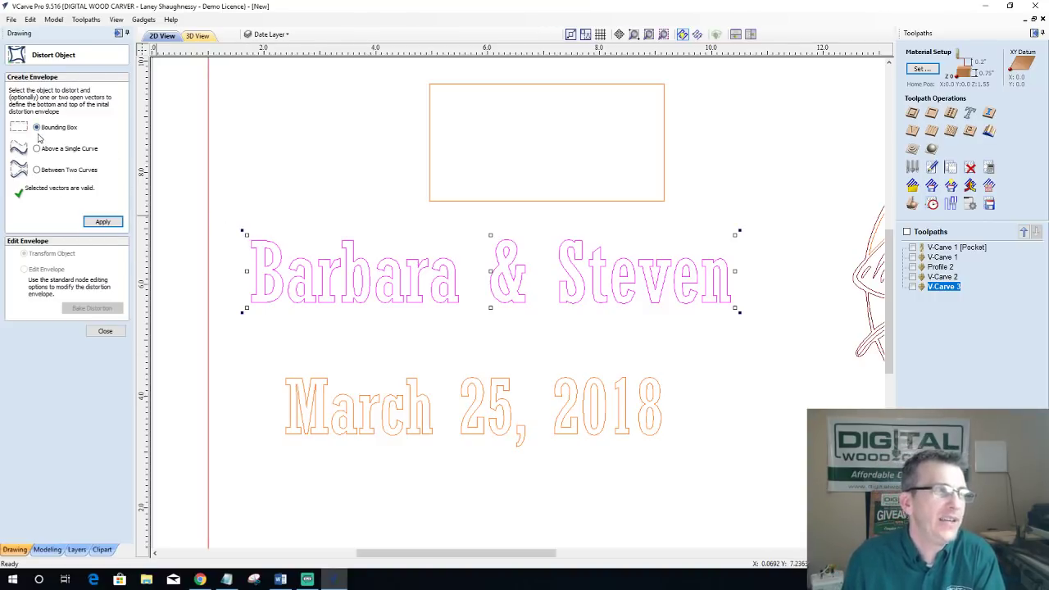
Step: Apply a Bounding Box distortion envelope to the names text and zoom to inspect it
left_click(103, 221)
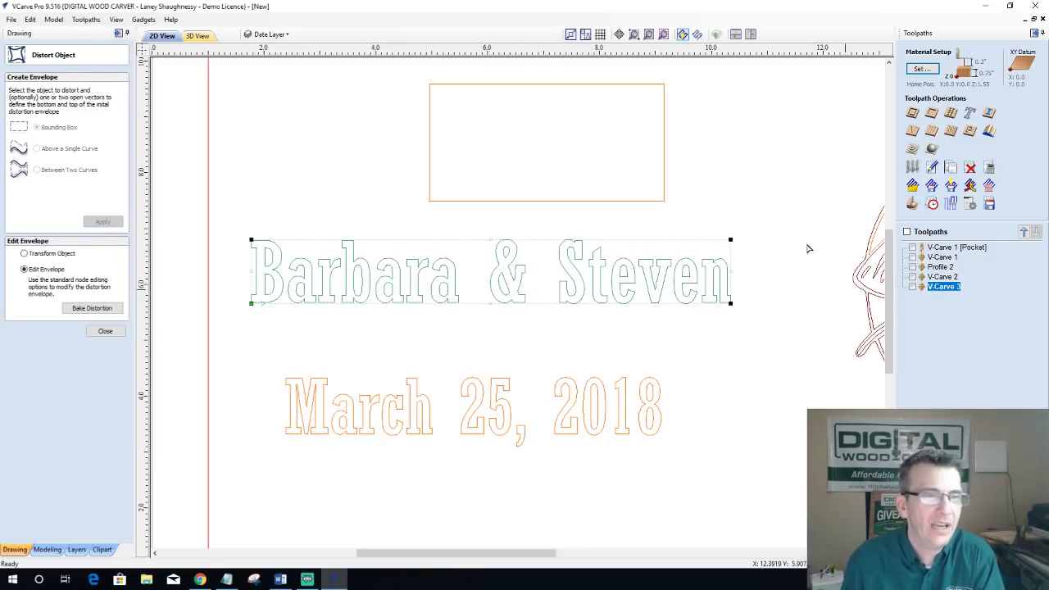
scroll(246, 209, "up", 2)
scroll(608, 391, "up", 3)
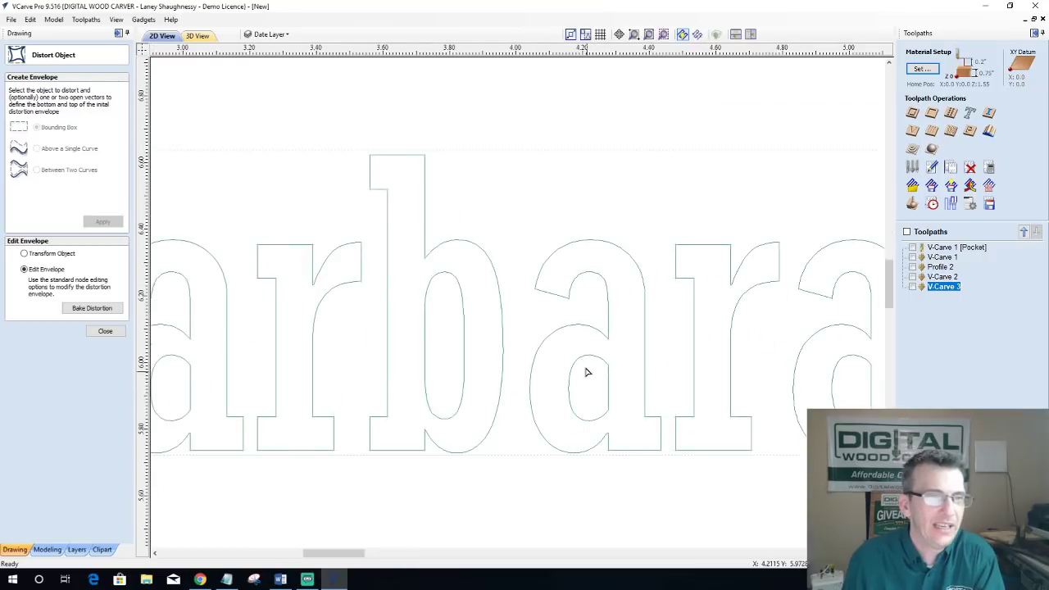
scroll(516, 311, "down", 4)
scroll(672, 304, "down", 1)
scroll(693, 267, "up", 3)
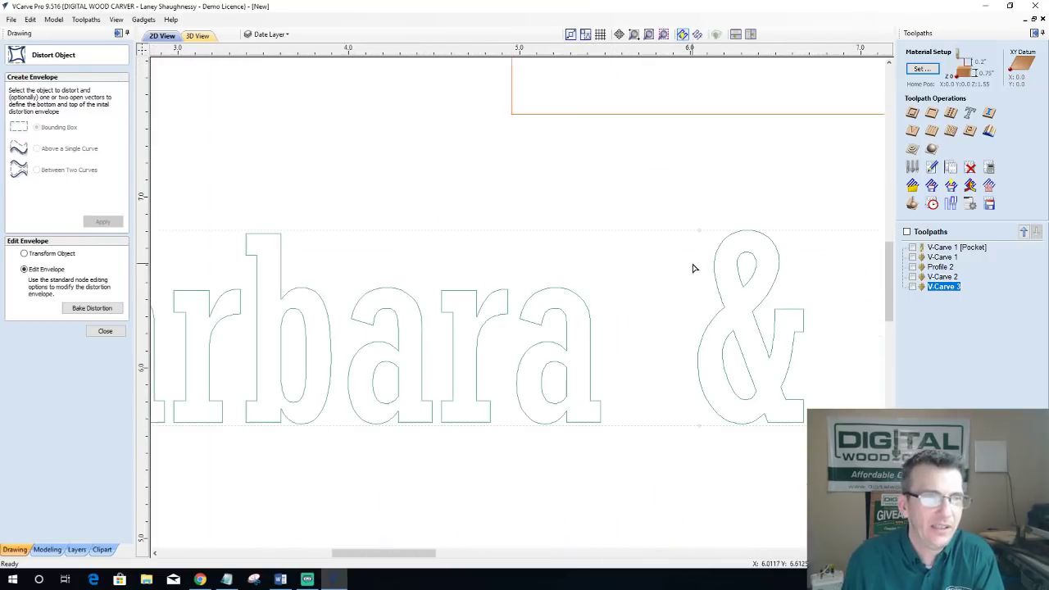
scroll(491, 238, "down", 3)
scroll(434, 237, "down", 2)
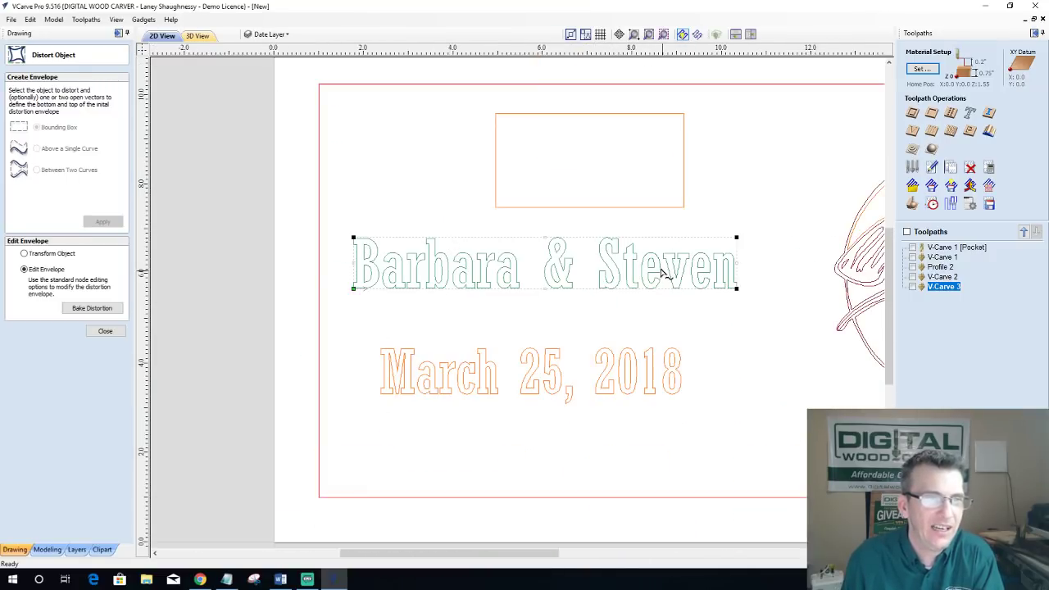
scroll(663, 273, "up", 1)
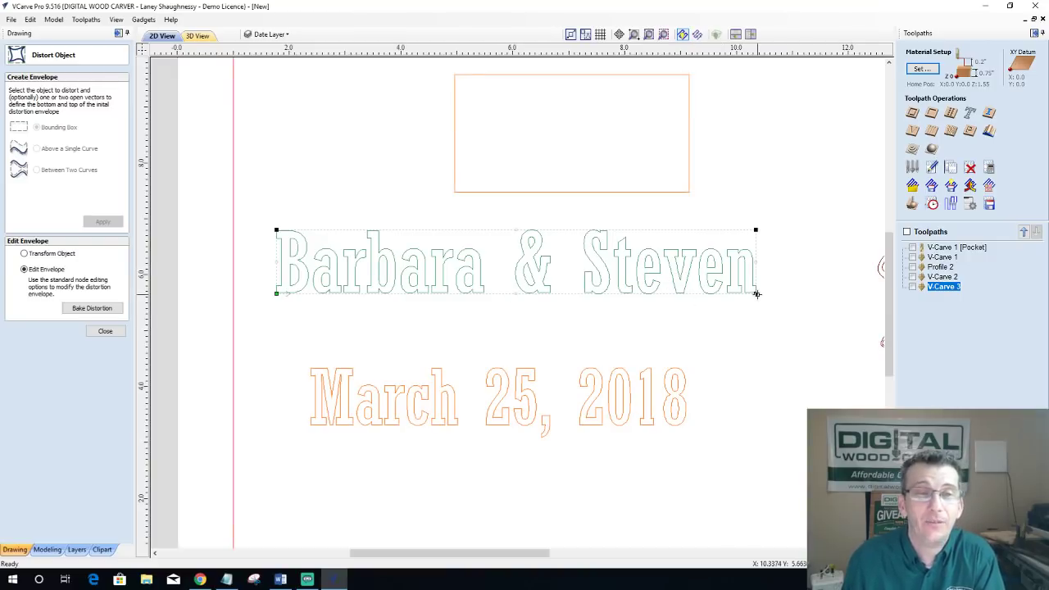
Step: Spread the envelope's right corners and bend its top edge into a Bezier wave
left_click_drag(756, 294, 756, 338)
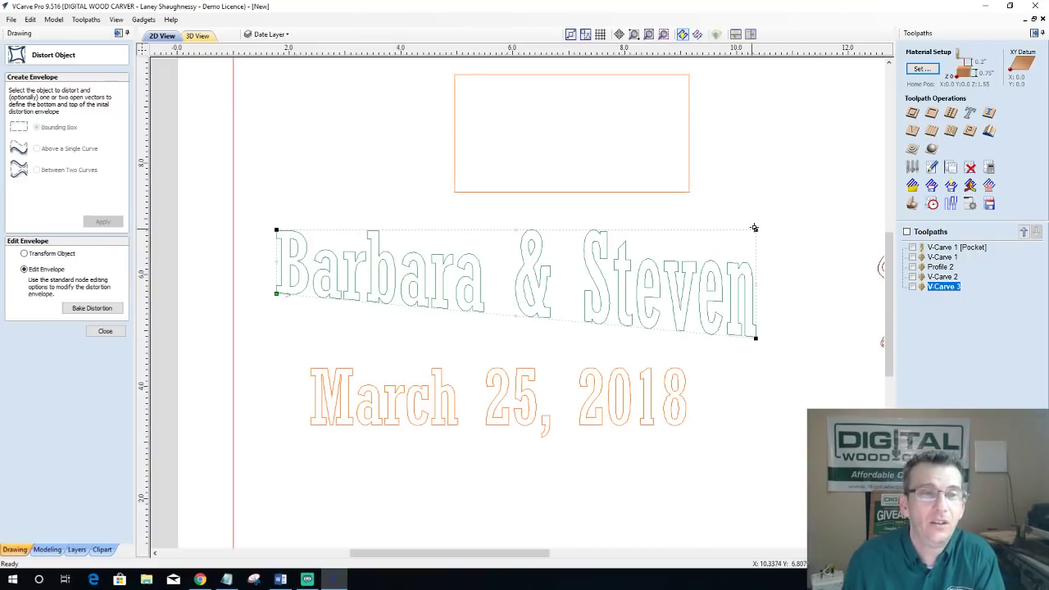
left_click_drag(755, 230, 755, 217)
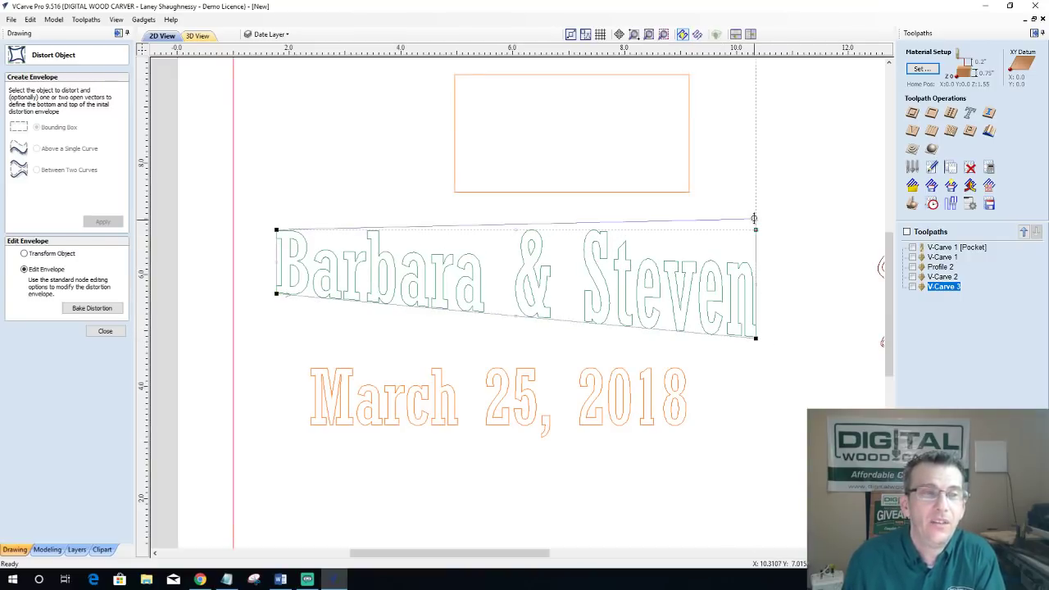
right_click(624, 225)
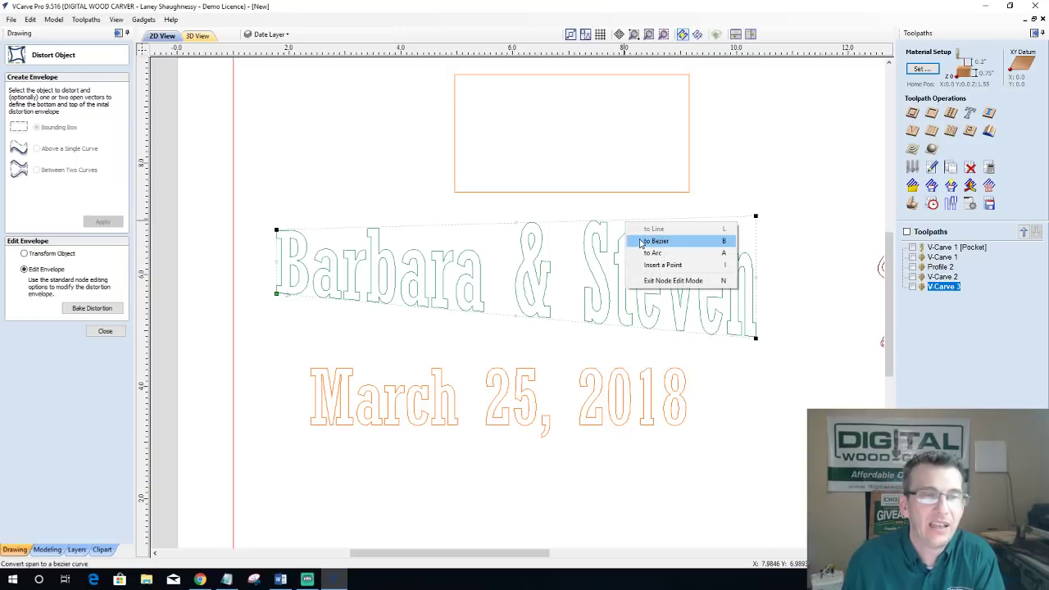
left_click(656, 241)
left_click_drag(614, 217, 606, 180)
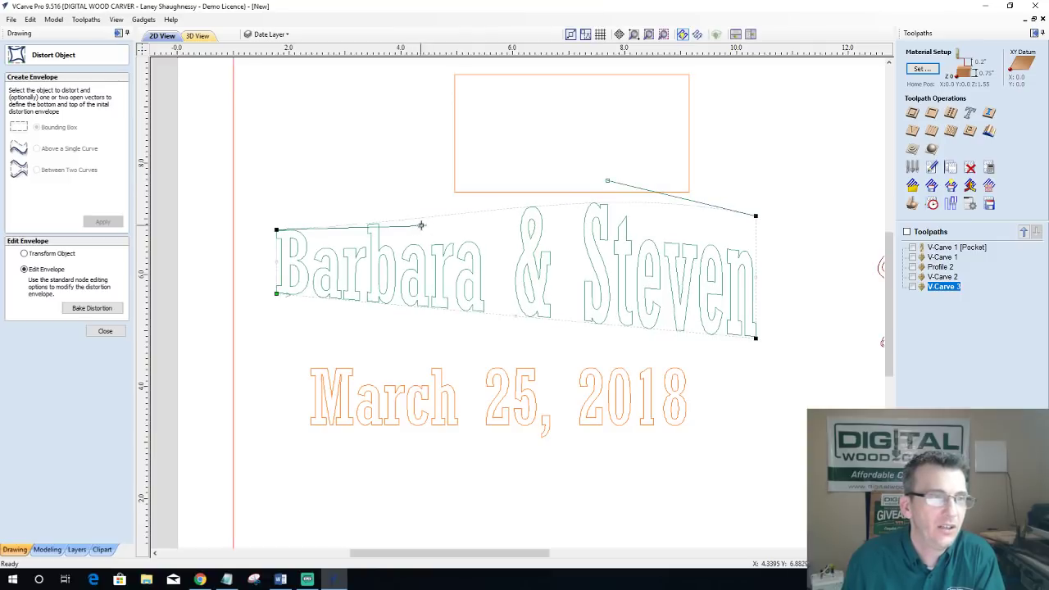
left_click_drag(420, 225, 420, 271)
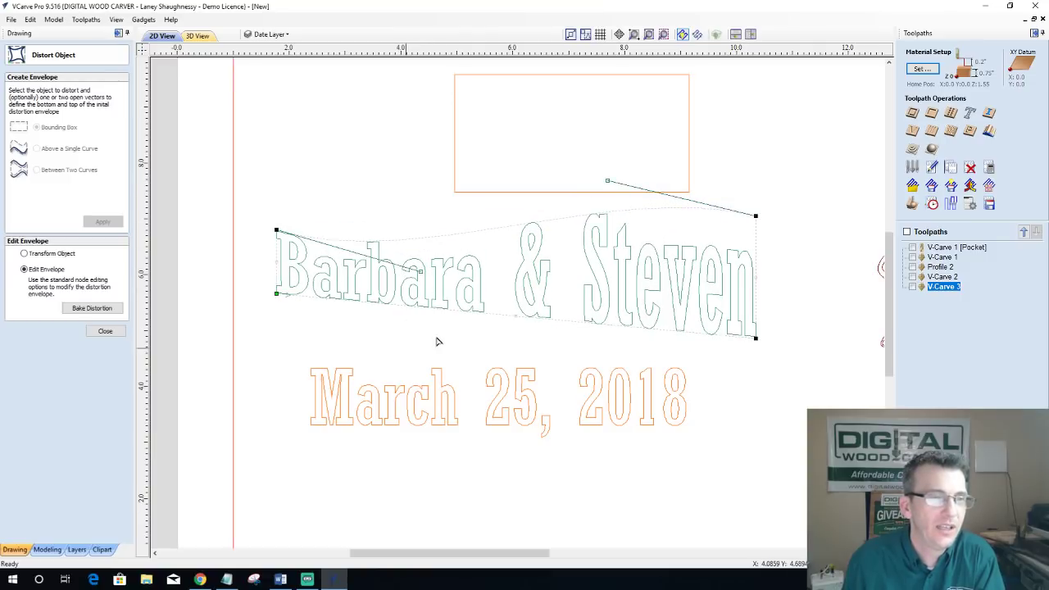
Step: Bend the bottom edge into a Bezier wave and raise the top-left corner to heighten the left end
right_click(592, 325)
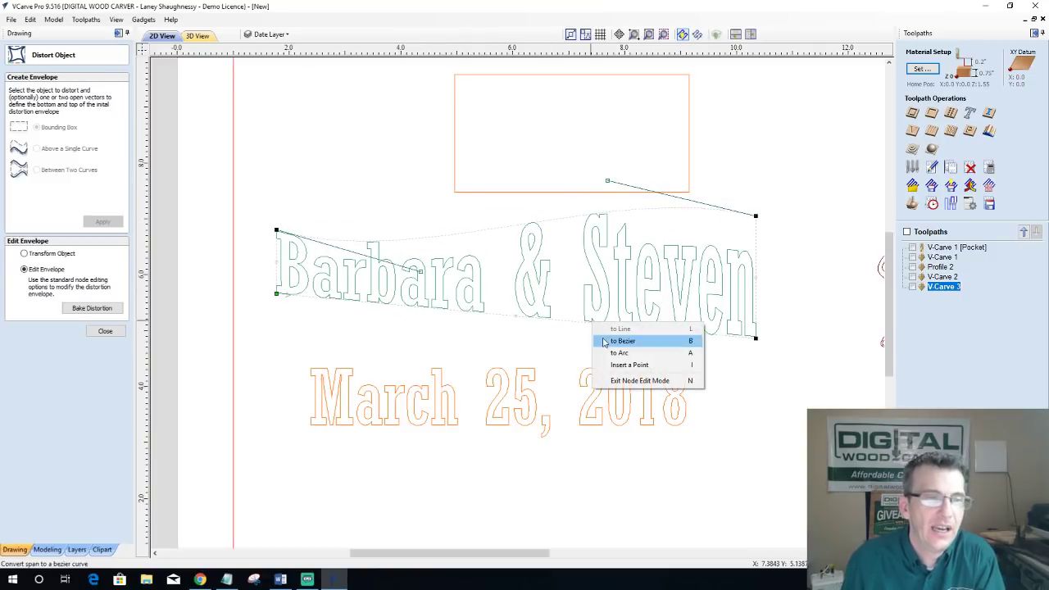
left_click(602, 339)
left_click_drag(614, 324, 616, 264)
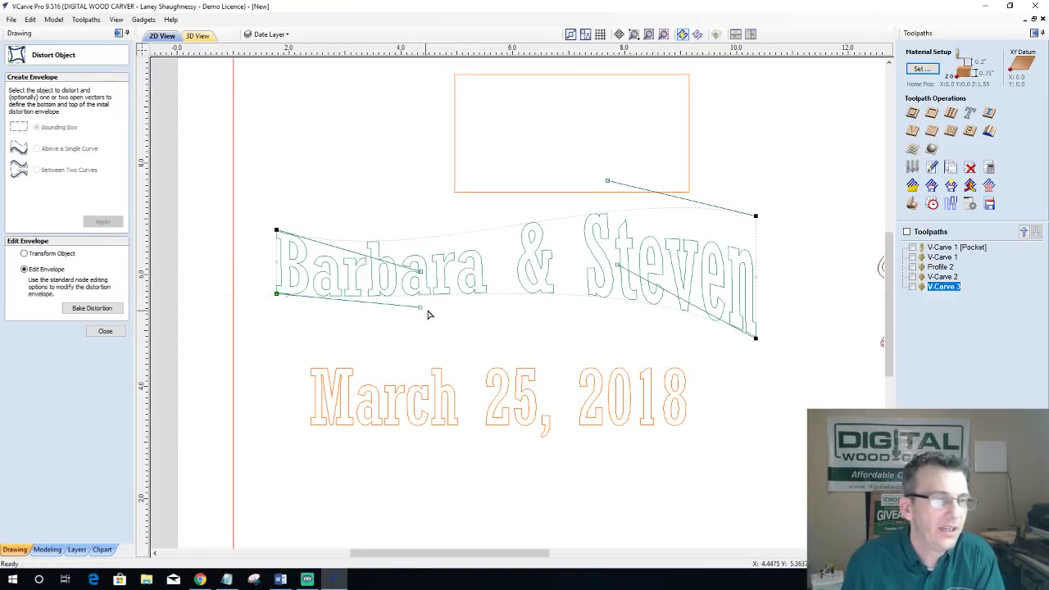
left_click_drag(420, 308, 411, 385)
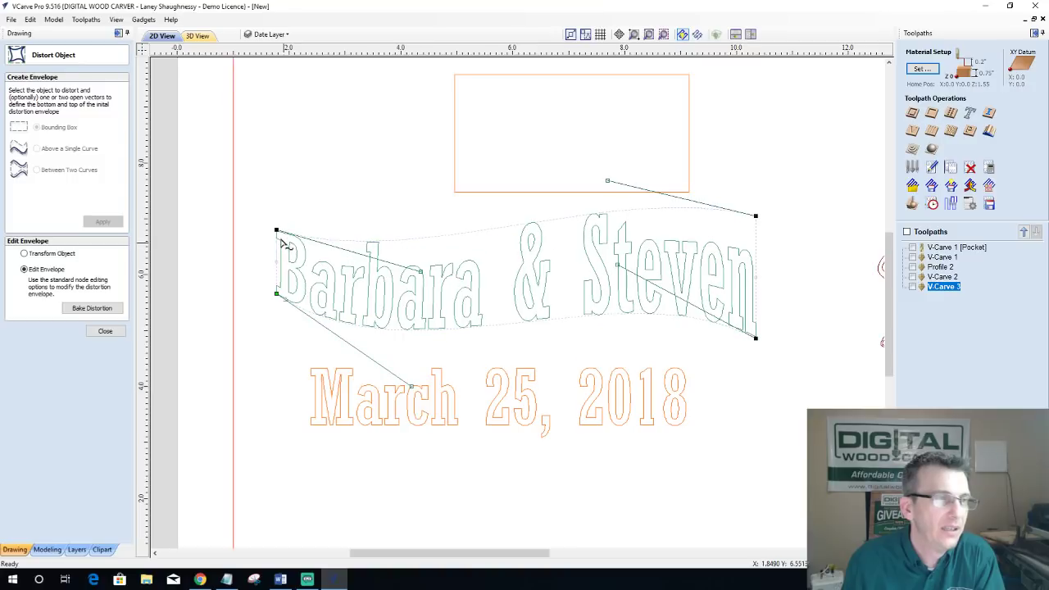
left_click_drag(276, 229, 269, 168)
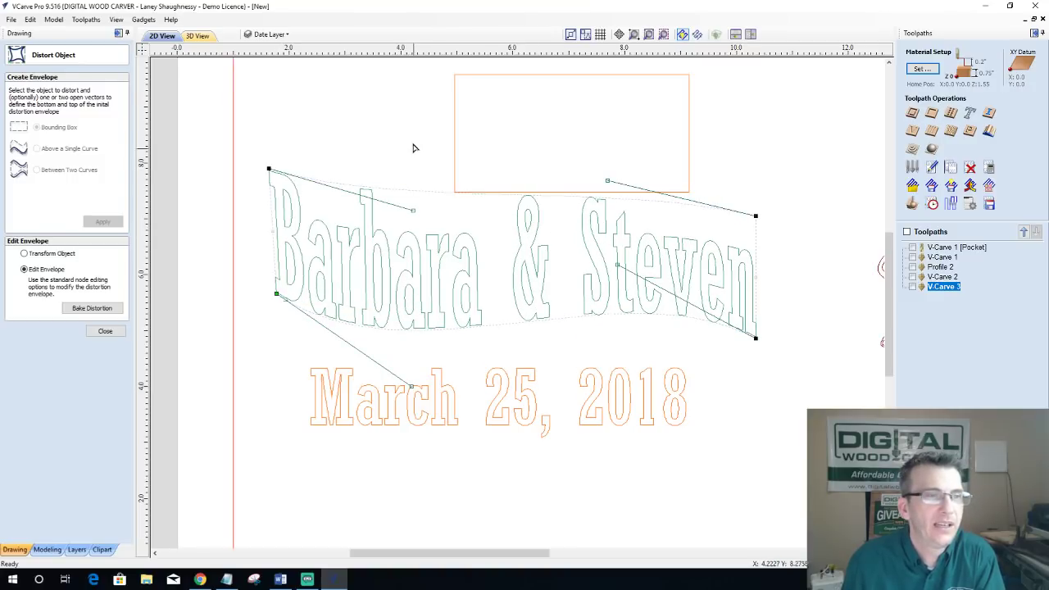
left_click(455, 139)
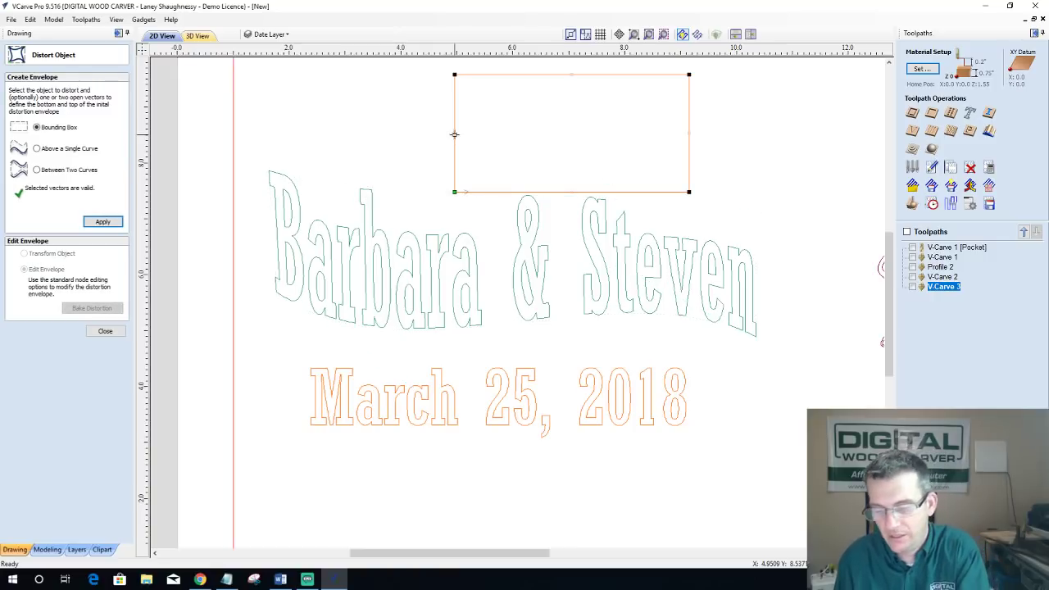
Step: Delete the orange rectangle
key("Delete")
scroll(454, 176, "down", 2)
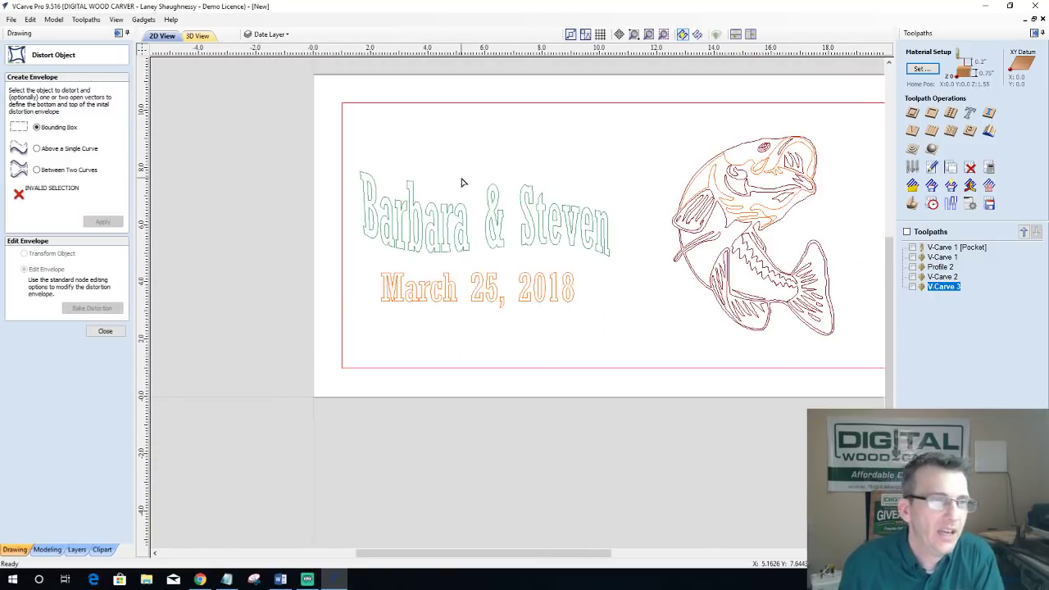
scroll(461, 188, "up", 1)
scroll(462, 194, "up", 1)
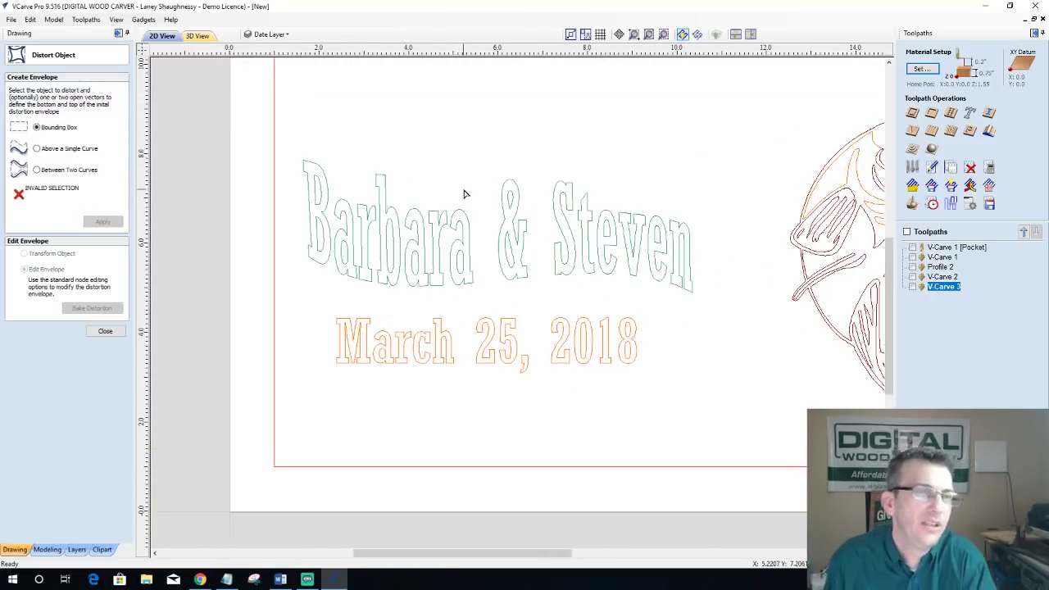
Step: Straighten the envelope's top and bottom edges and drag corners so the names taper rightward
left_click(306, 167)
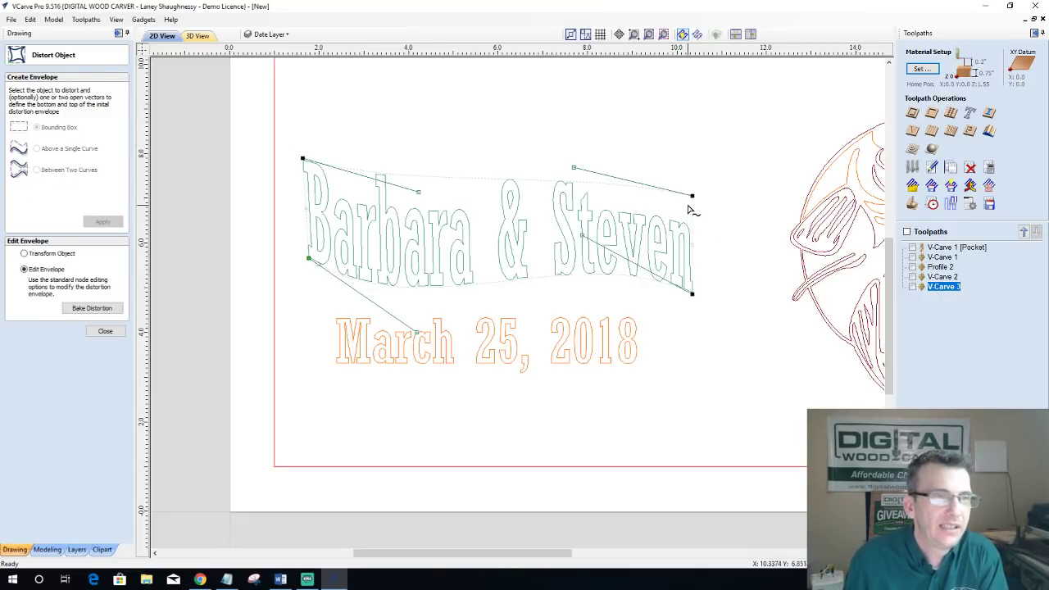
right_click(629, 188)
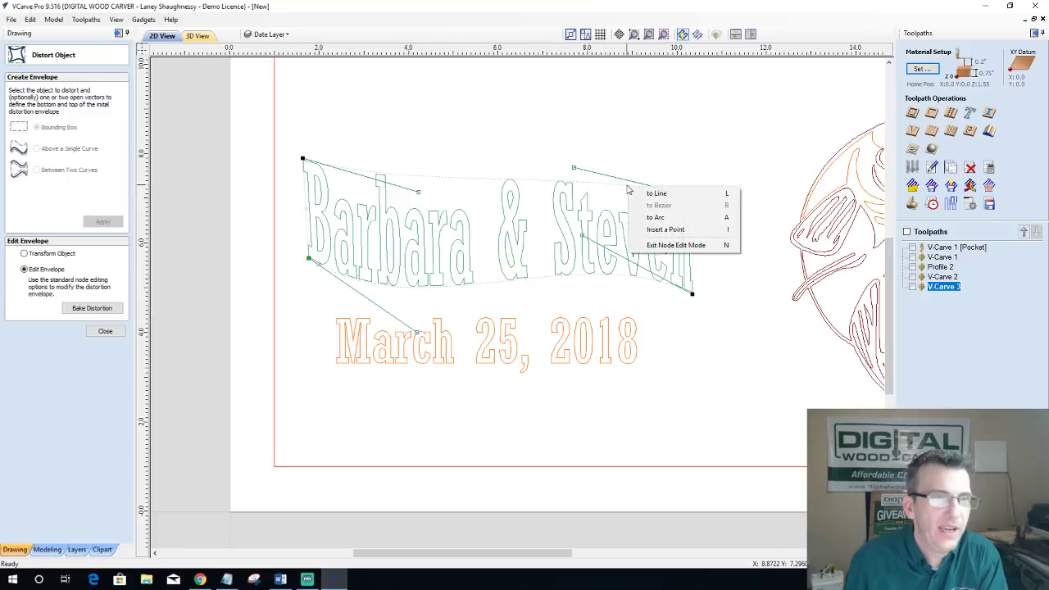
left_click(655, 193)
right_click(564, 284)
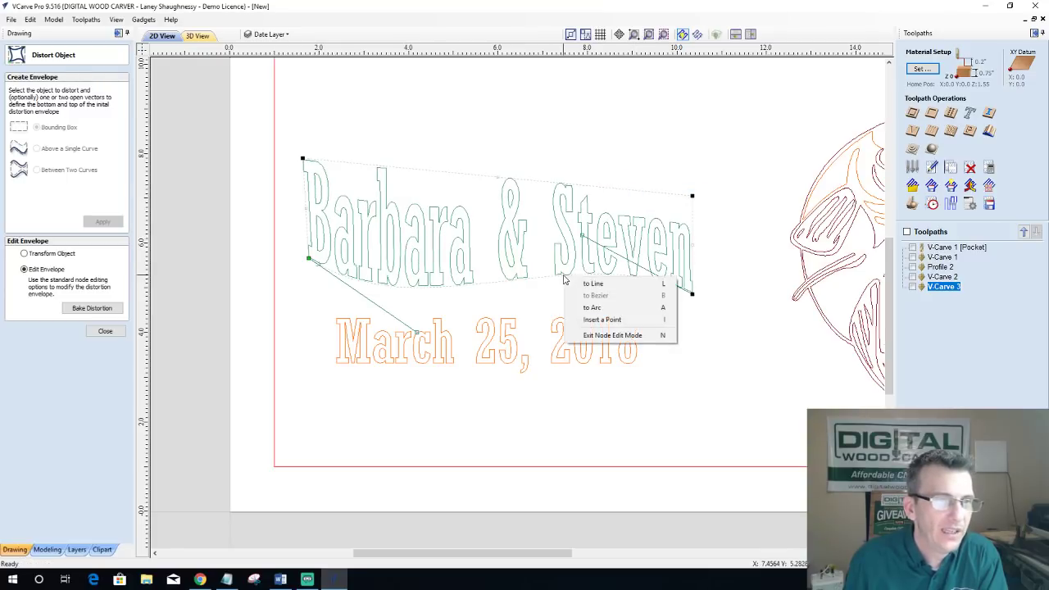
left_click(596, 283)
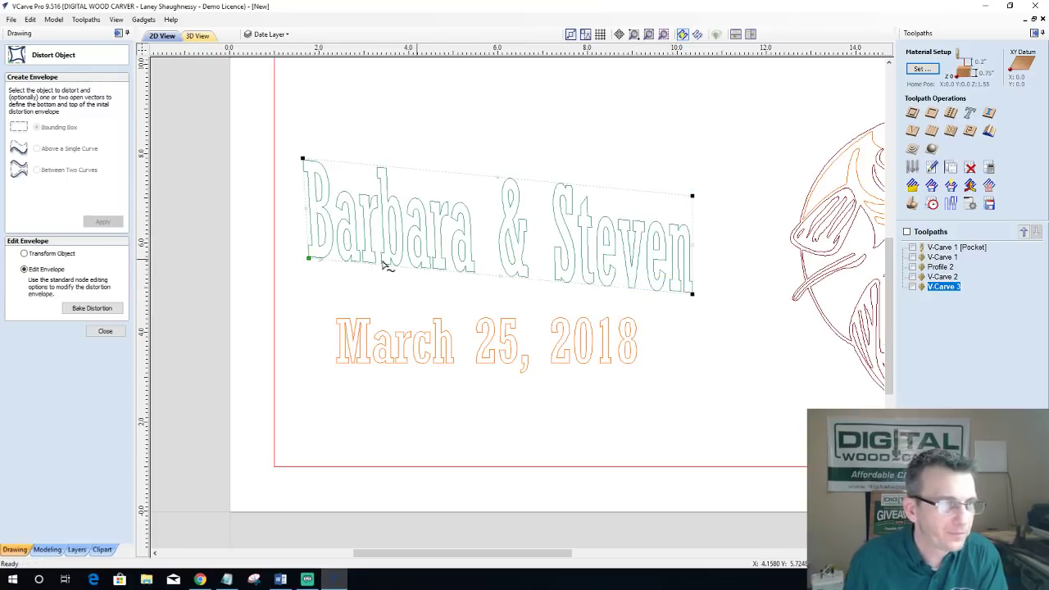
left_click_drag(308, 262, 308, 326)
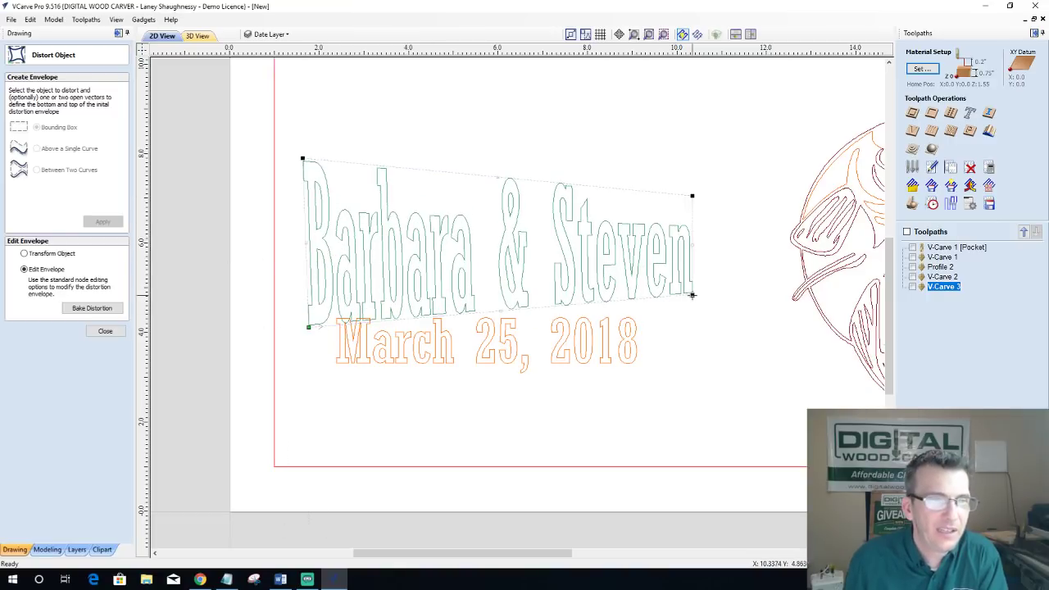
left_click_drag(692, 295, 692, 258)
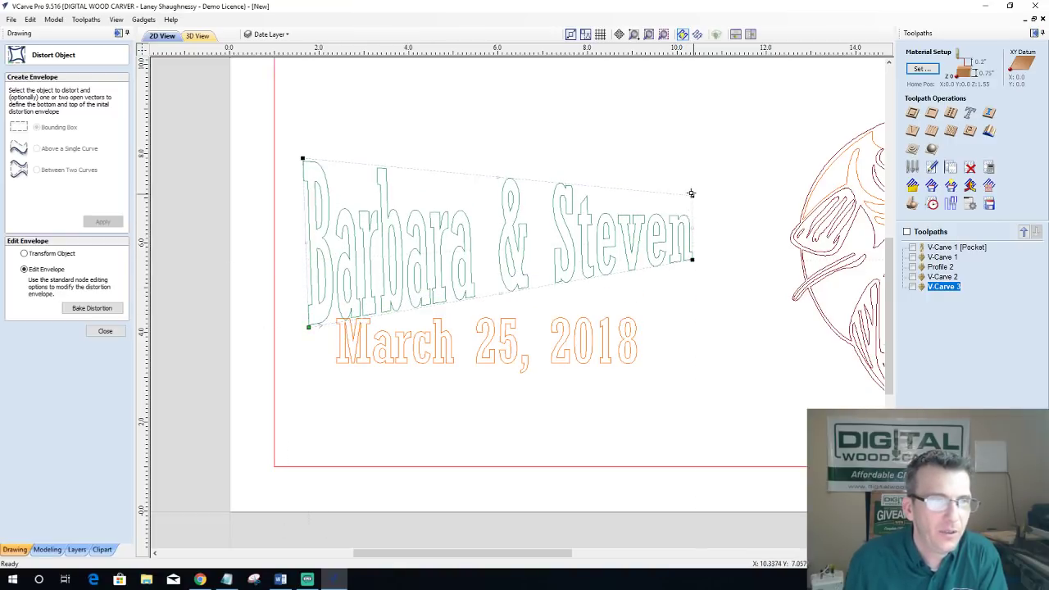
left_click_drag(691, 193, 691, 213)
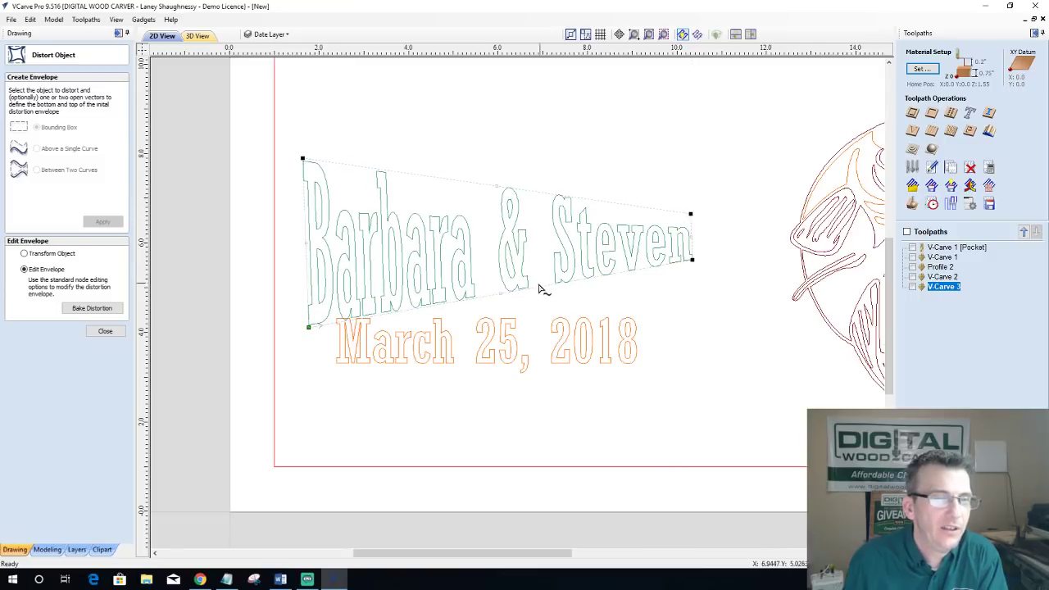
left_click(105, 330)
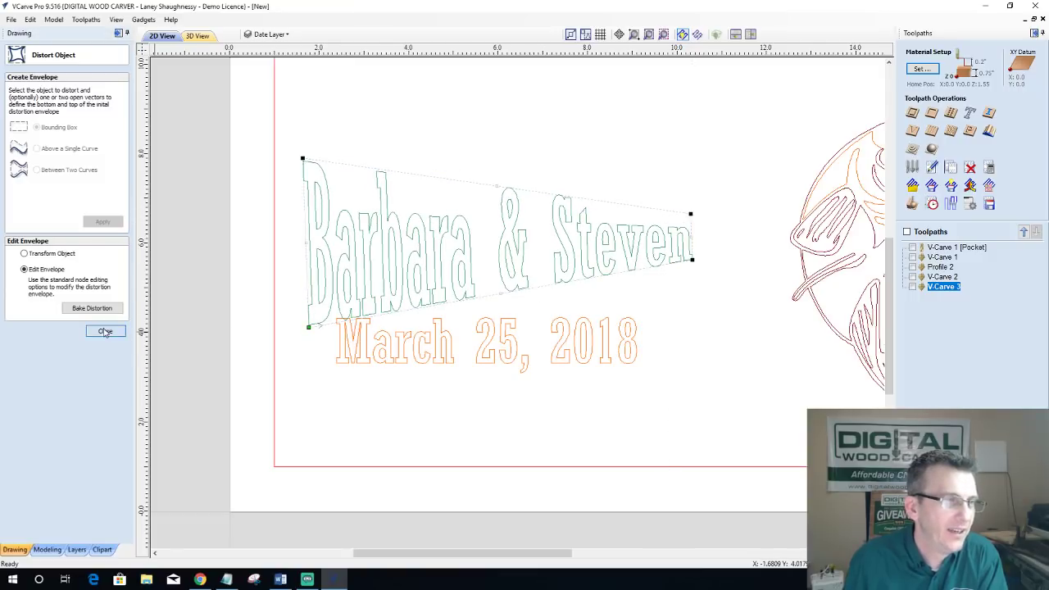
left_click(436, 344)
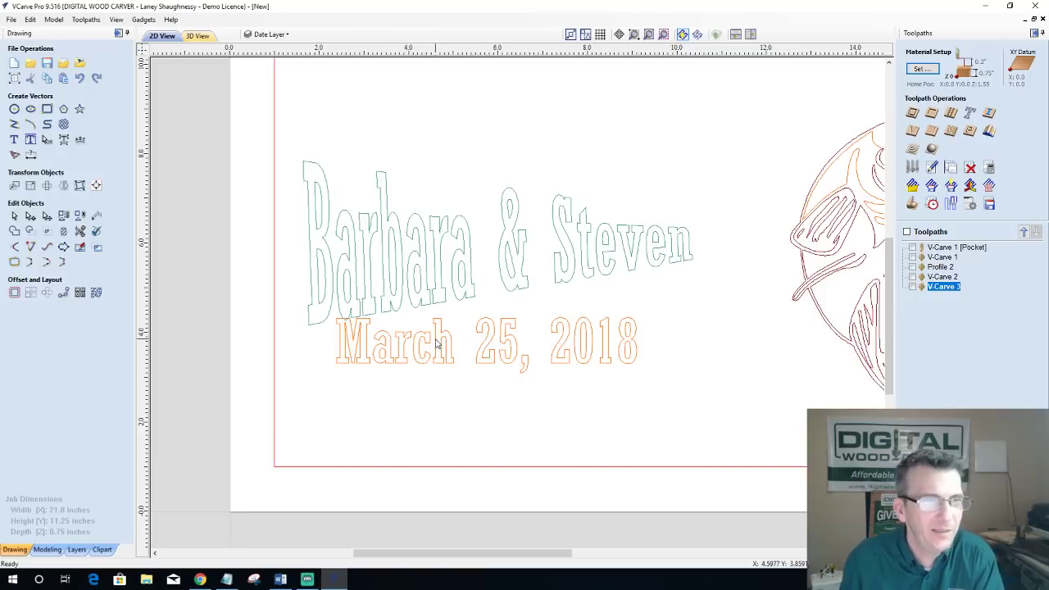
Step: Delete the March 25, 2018 date text and reselect the names
left_click(439, 345)
key("Delete")
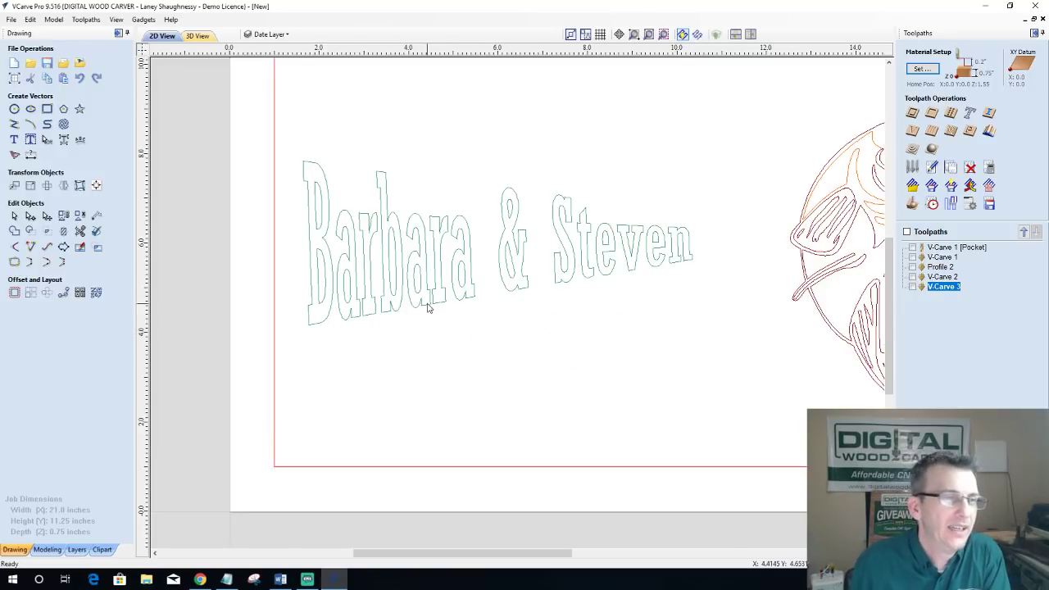
left_click(427, 310)
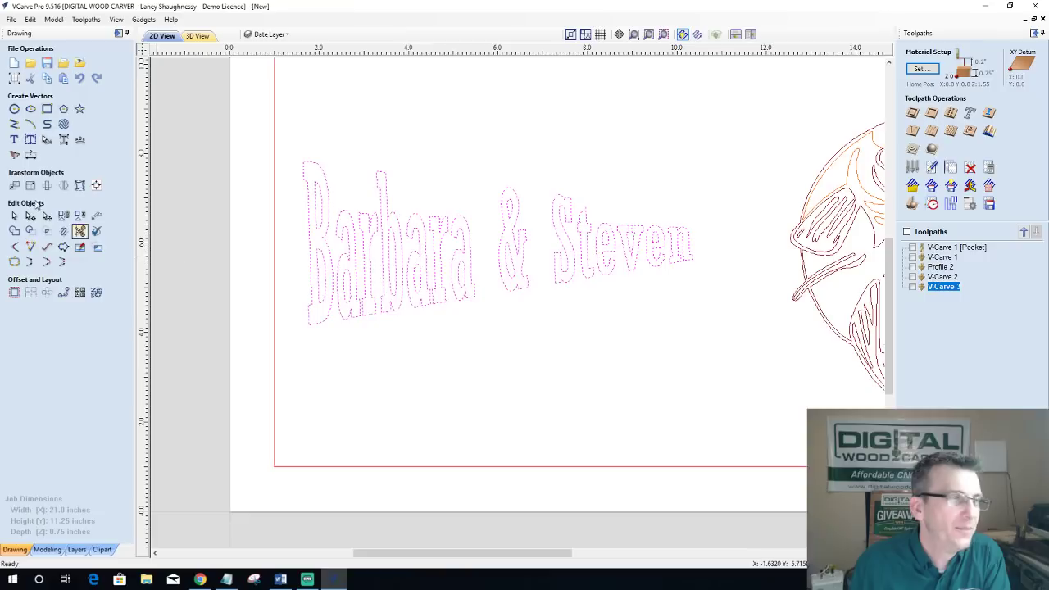
Step: Edit the names' envelope, turning its top edge into an arc and adjusting its height
left_click(79, 185)
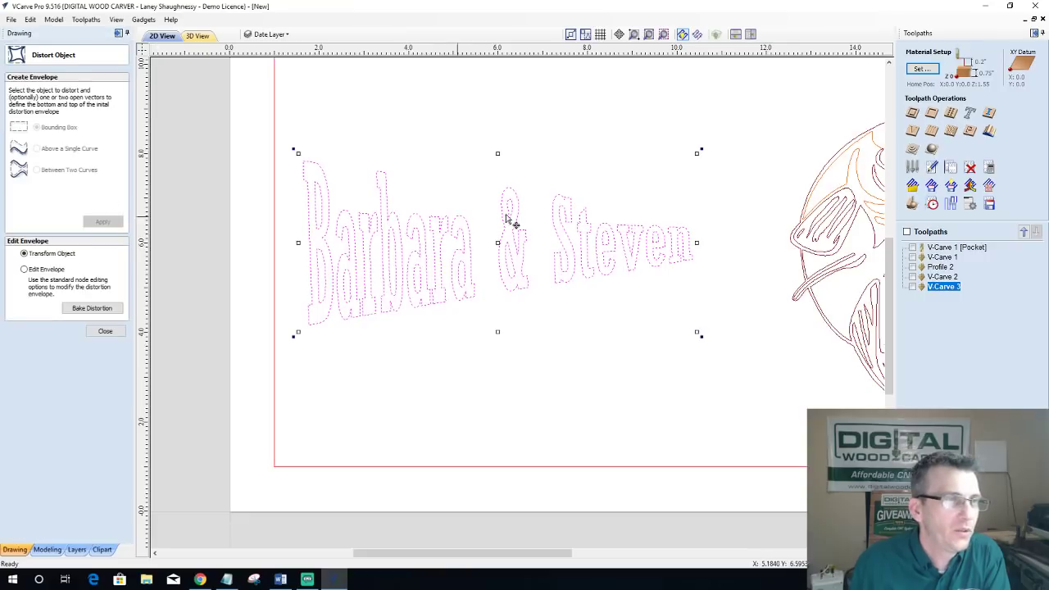
left_click(24, 270)
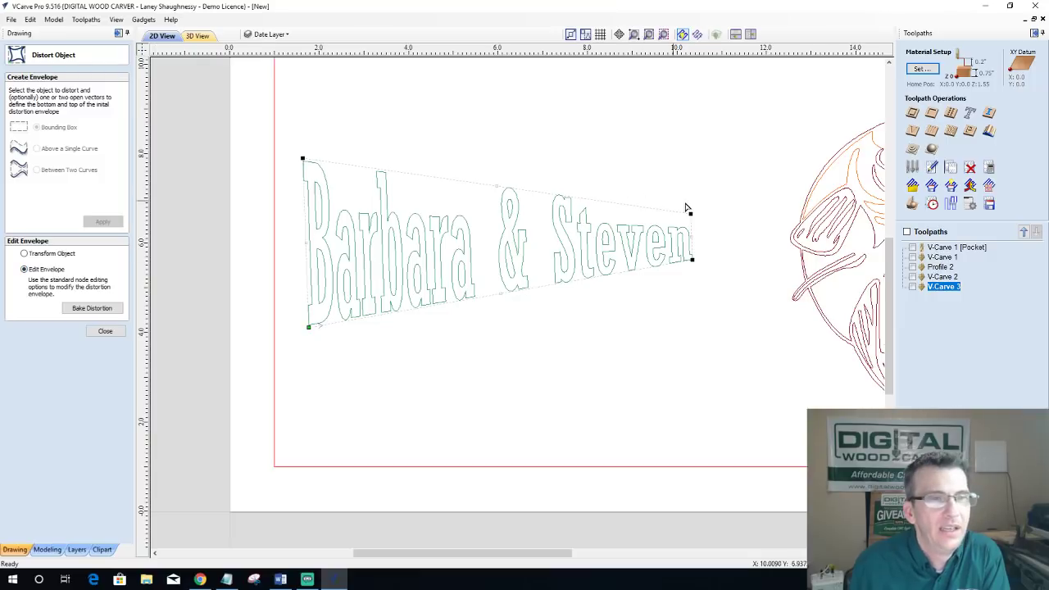
mouse_move(690, 214)
left_mouse_down()
mouse_move(691, 200)
mouse_move(693, 211)
left_mouse_up()
right_click(620, 212)
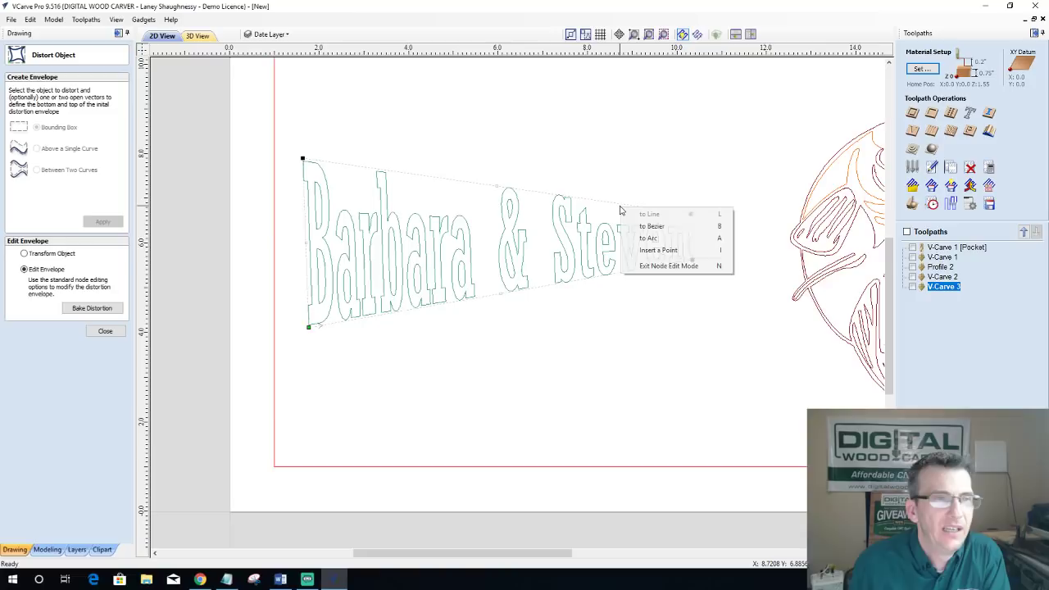
left_click(647, 238)
scroll(580, 270, "down", 4)
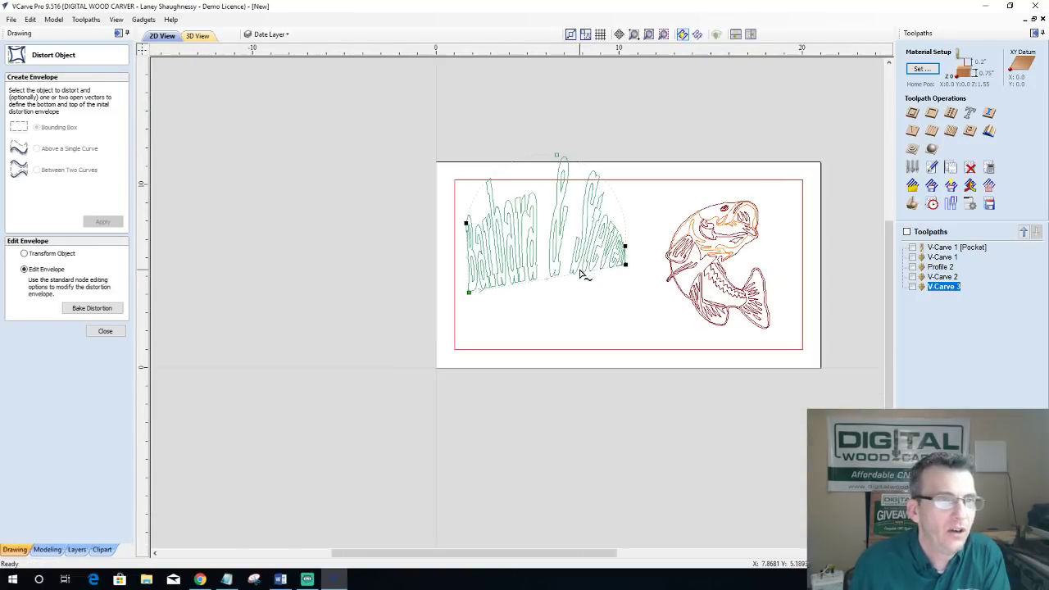
left_click_drag(556, 155, 552, 201)
scroll(546, 262, "down", 2)
scroll(547, 266, "up", 2)
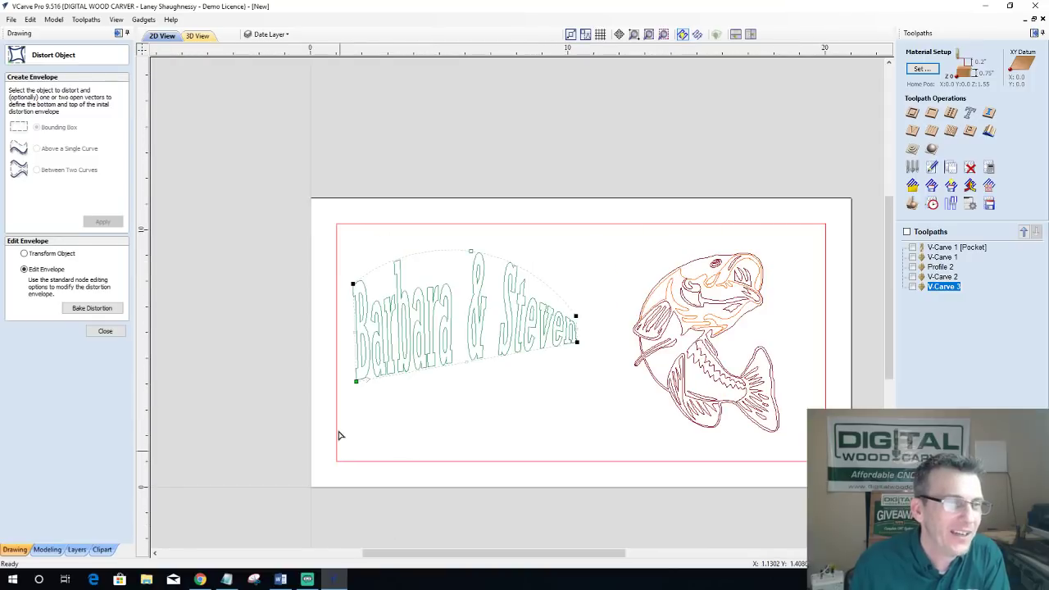
scroll(402, 412, "up", 1)
Step: Make the envelope's bottom a Bezier, insert and raise a node, straighten the right span, finish
right_click(507, 356)
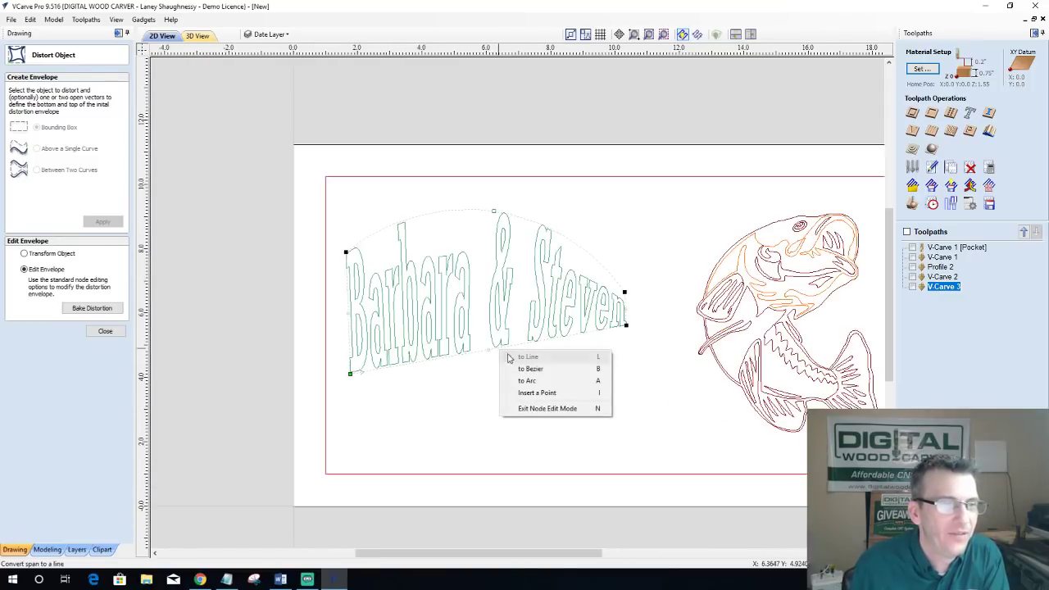
left_click(509, 369)
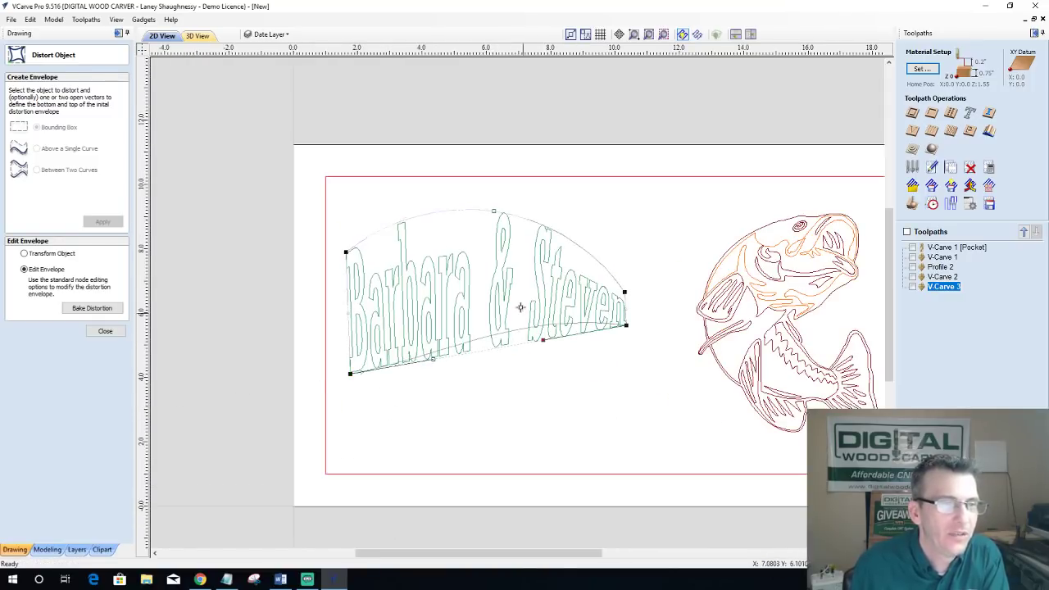
left_click_drag(521, 307, 520, 307)
right_click(467, 342)
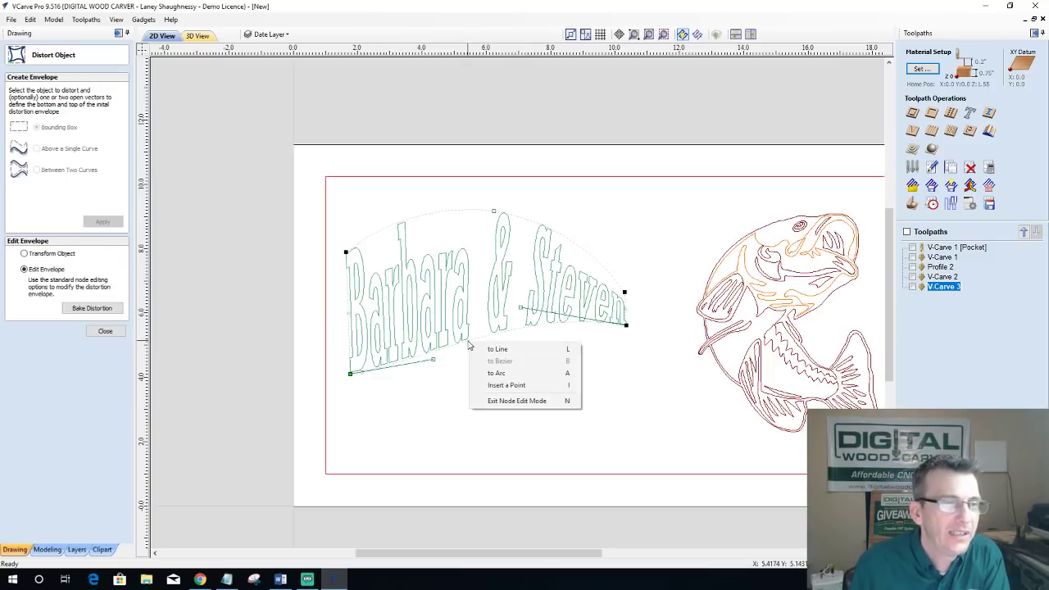
left_click(481, 385)
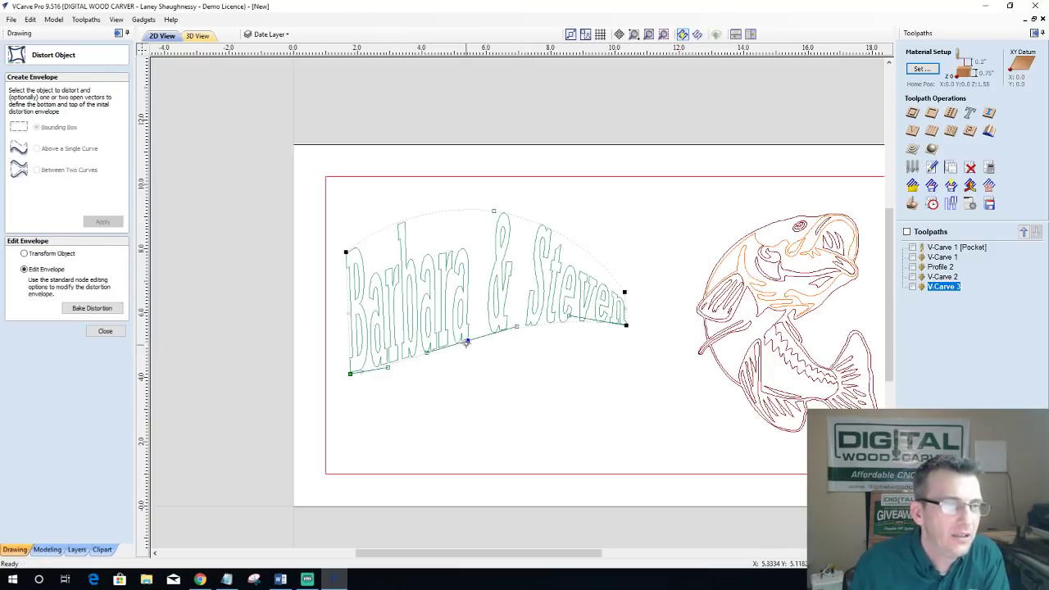
left_click_drag(467, 339, 462, 283)
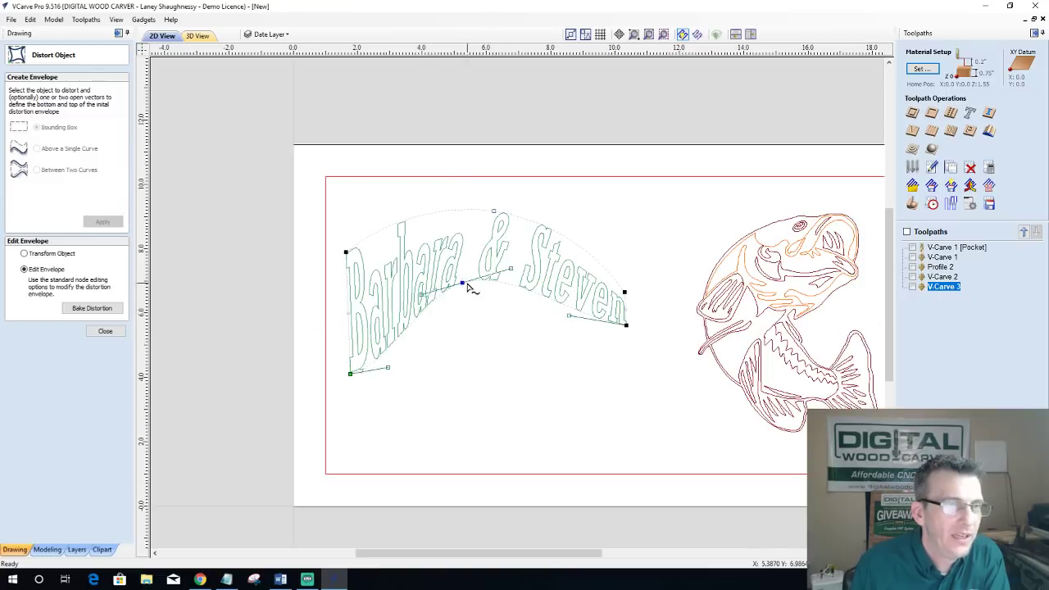
right_click(508, 284)
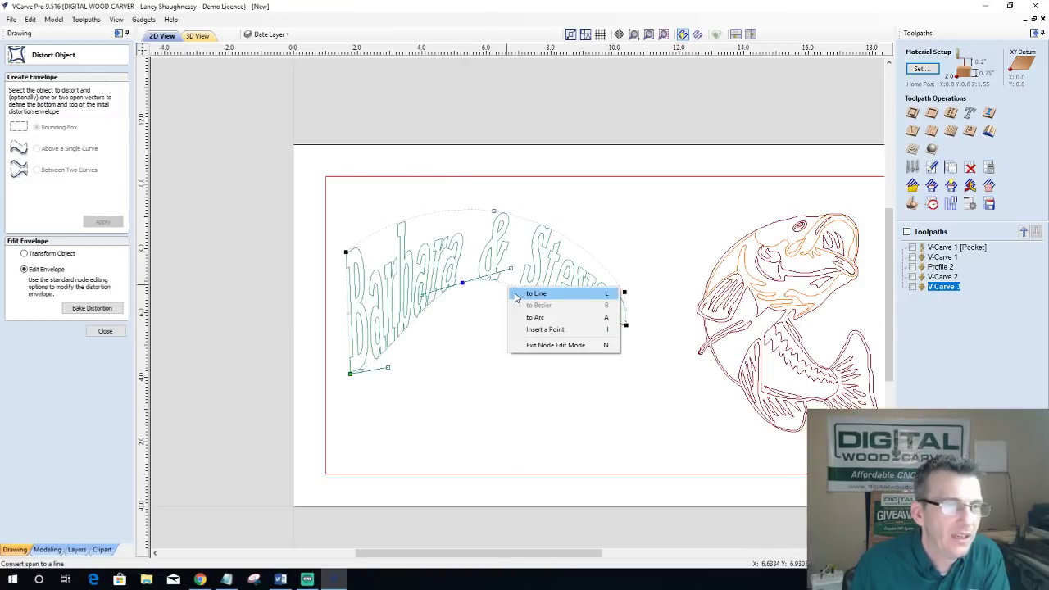
left_click(518, 291)
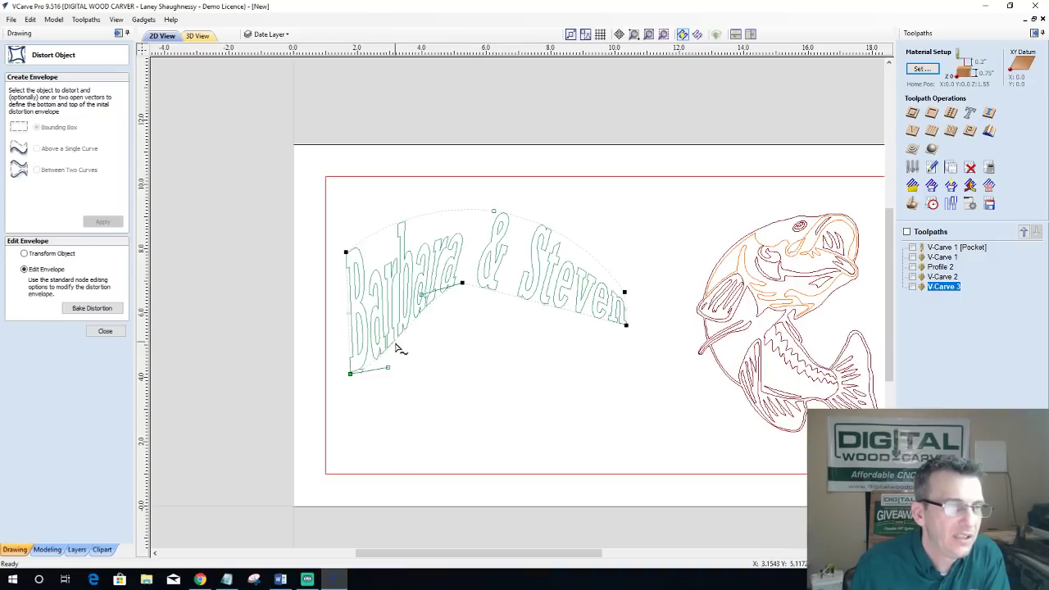
left_click_drag(387, 370, 387, 311)
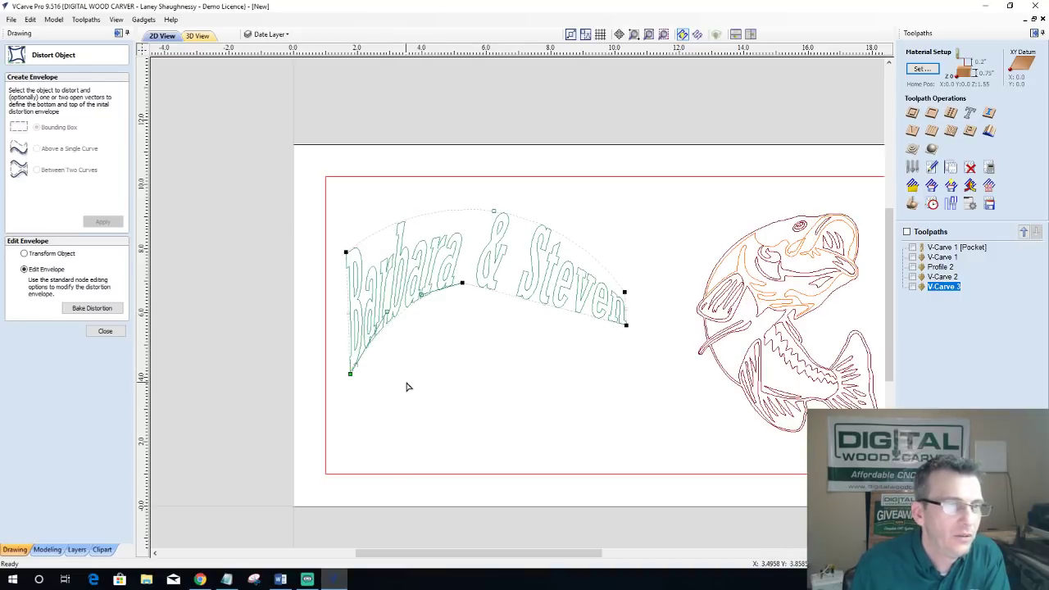
left_click(443, 377)
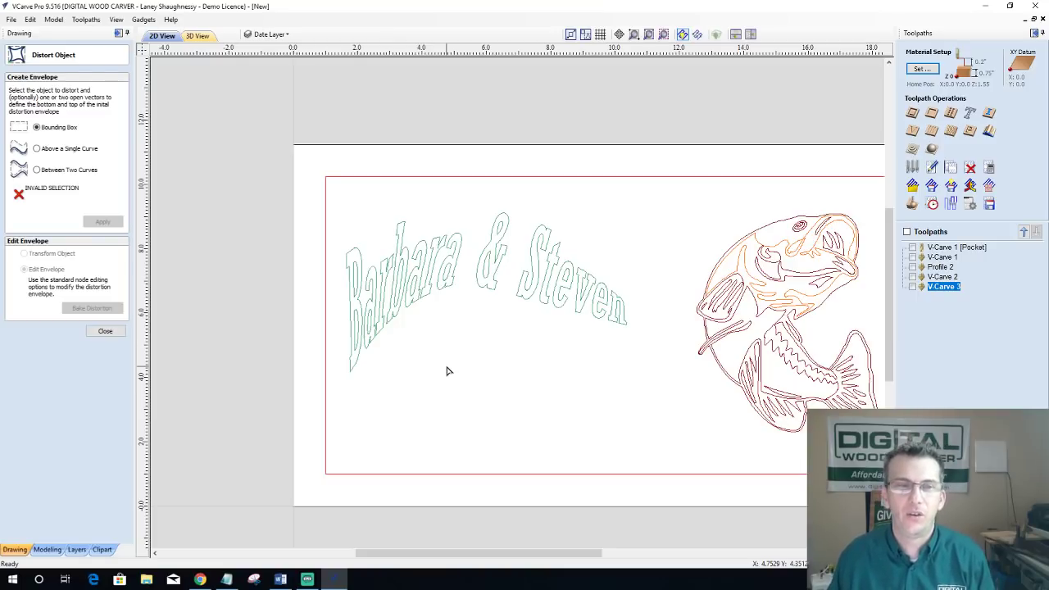
scroll(475, 368, "down", 1)
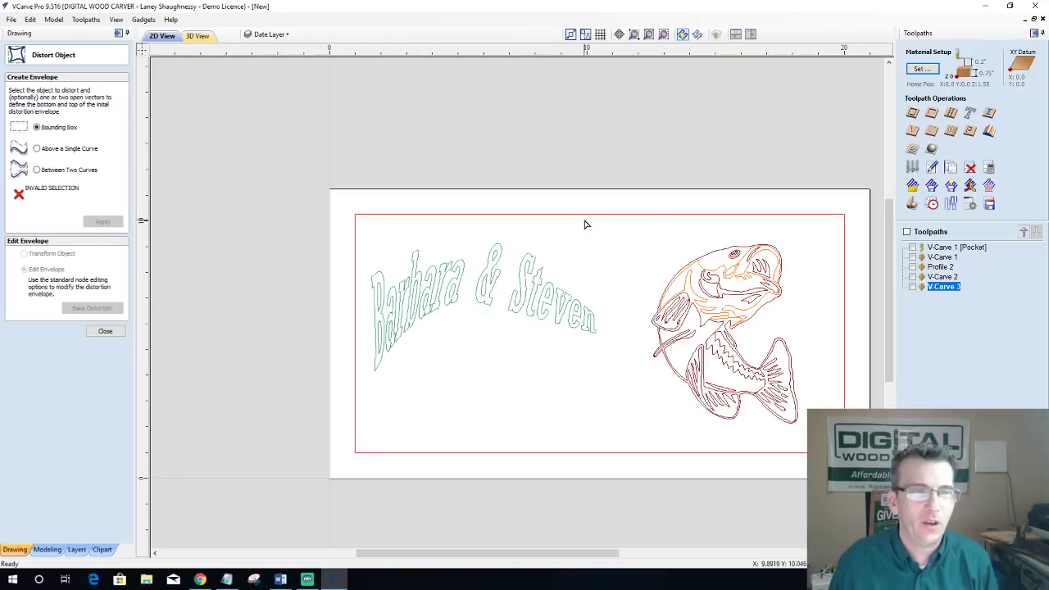
Step: Select the whole fish drawing and apply a distortion envelope around it
left_click(105, 331)
mouse_move(585, 221)
left_mouse_down()
mouse_move(825, 398)
mouse_move(823, 430)
mouse_move(807, 427)
left_mouse_up()
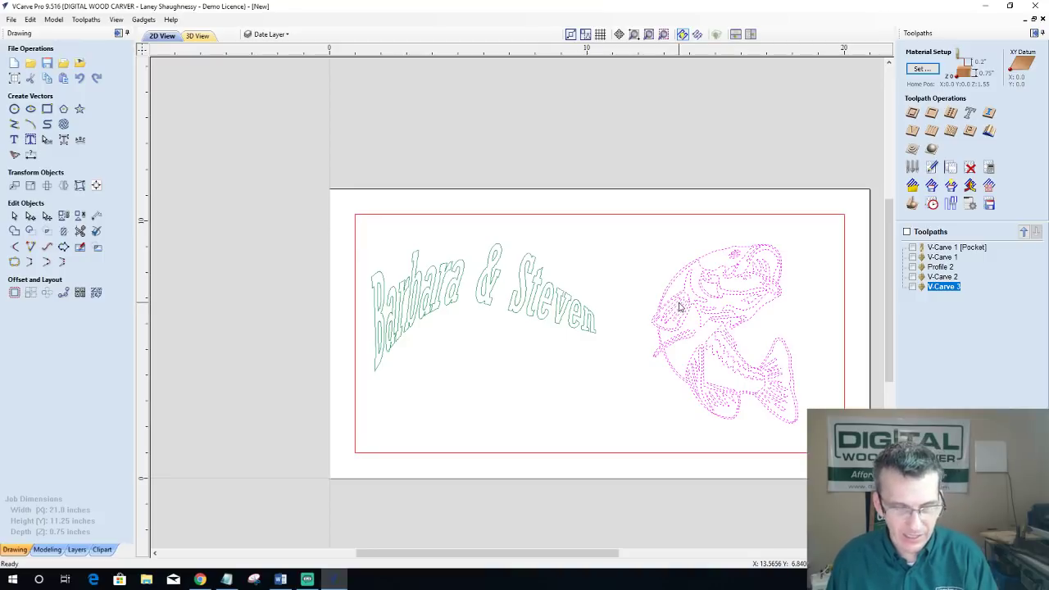
left_click(79, 185)
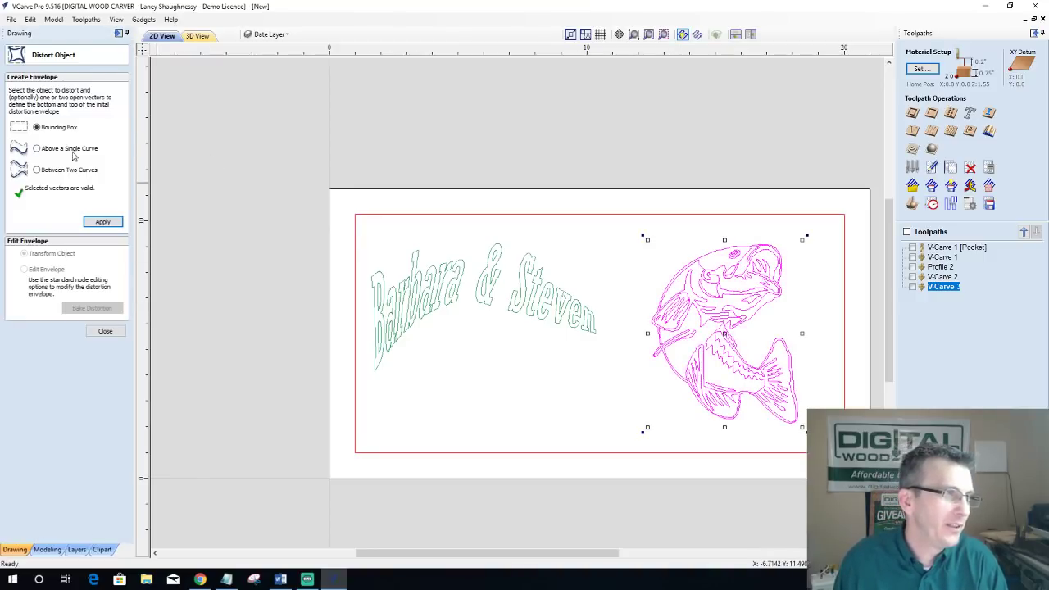
left_click(103, 221)
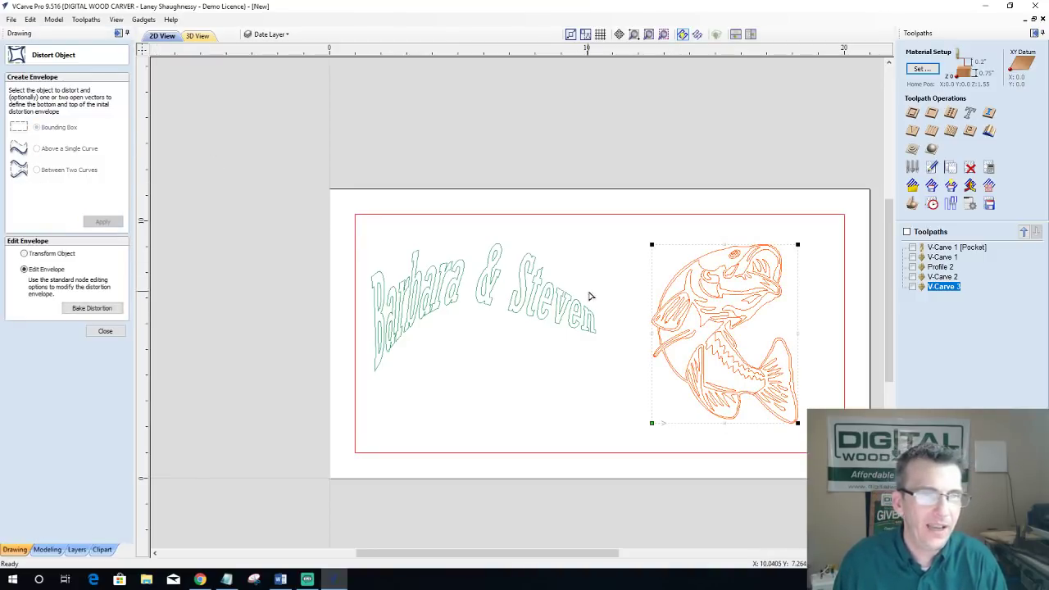
Step: Drag the envelope corners, bend the right edge into a Bezier and stretch the fish lower-left
left_click_drag(652, 245, 620, 217)
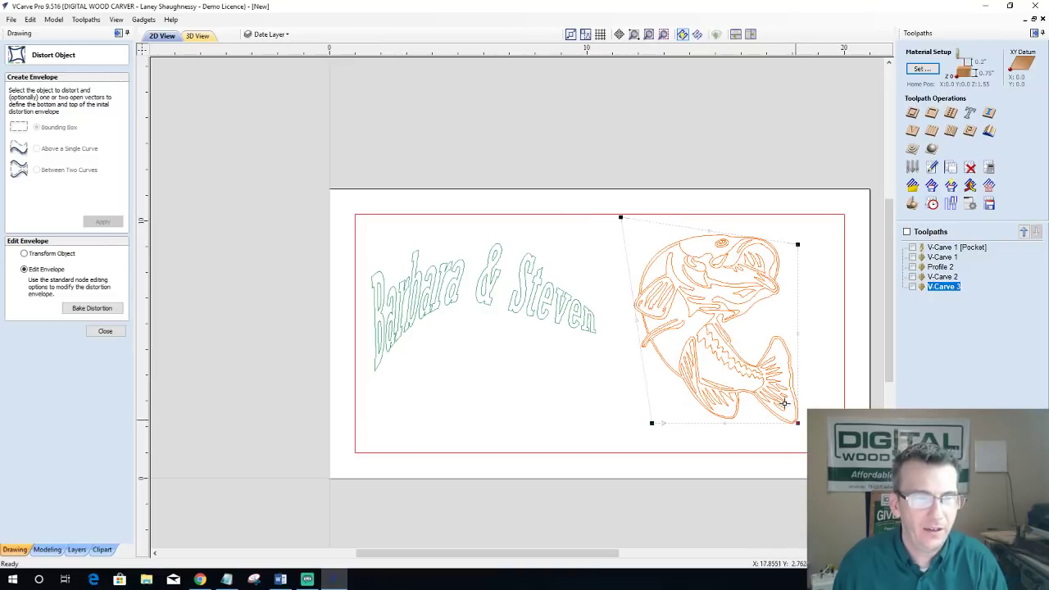
left_click_drag(784, 402, 766, 387)
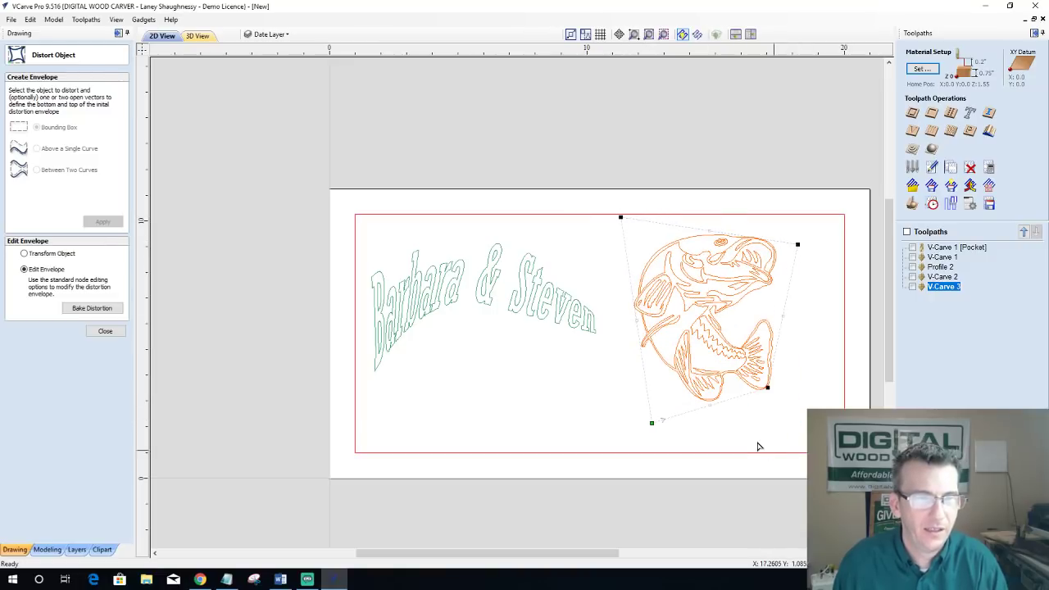
right_click(730, 402)
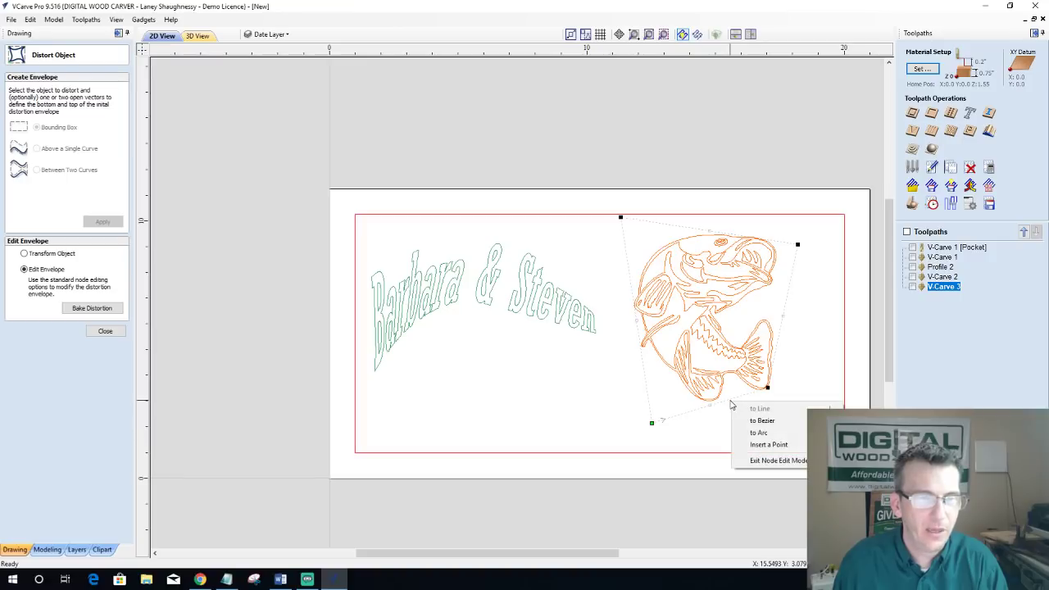
right_click(782, 300)
left_click(789, 318)
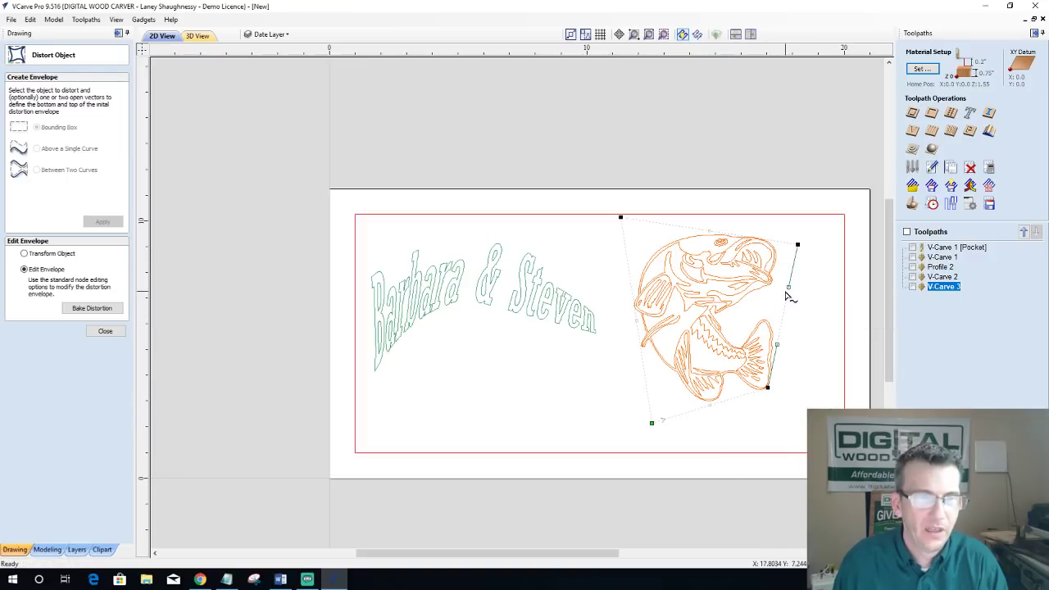
left_click(788, 287)
left_click_drag(742, 279, 742, 276)
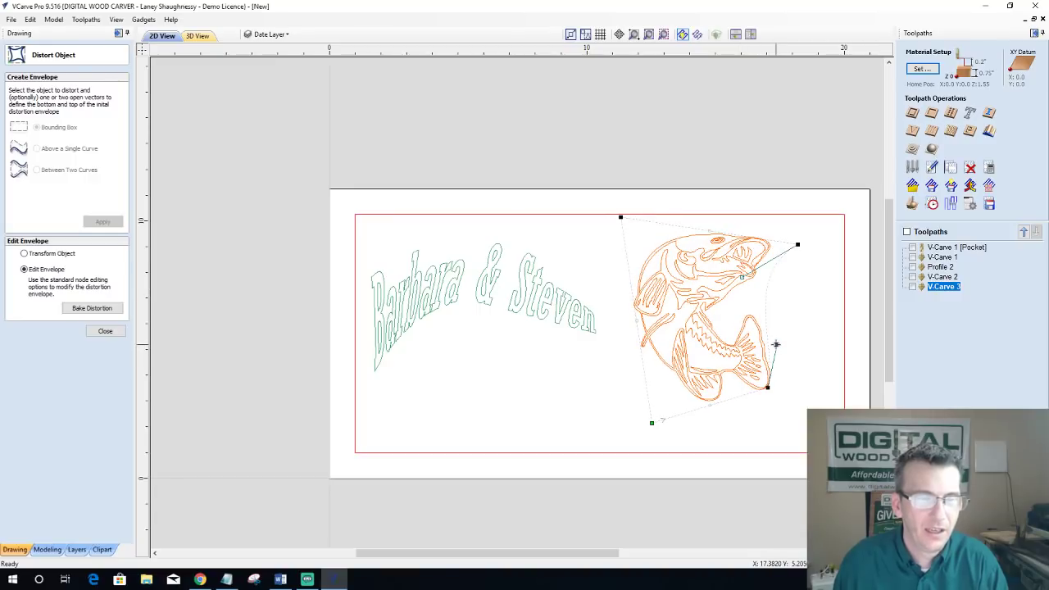
left_click_drag(776, 344, 750, 332)
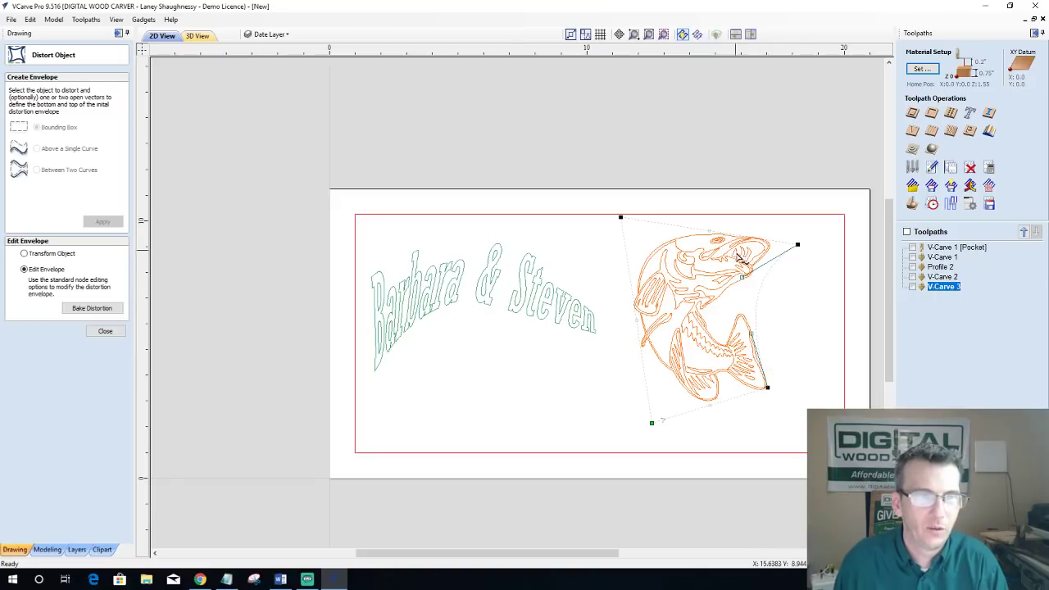
left_click_drag(741, 276, 736, 268)
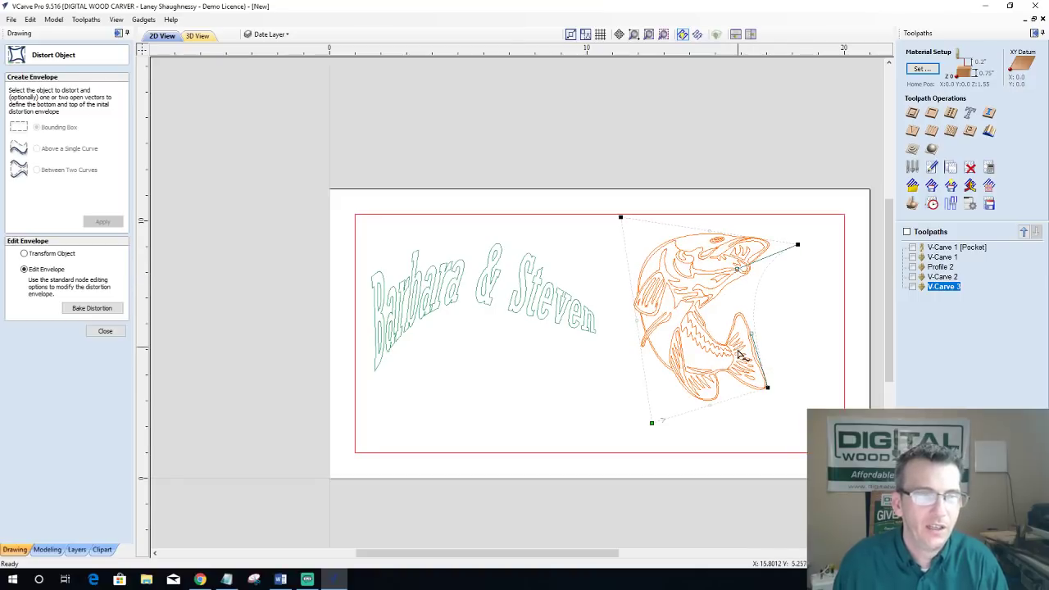
left_click_drag(651, 424, 585, 459)
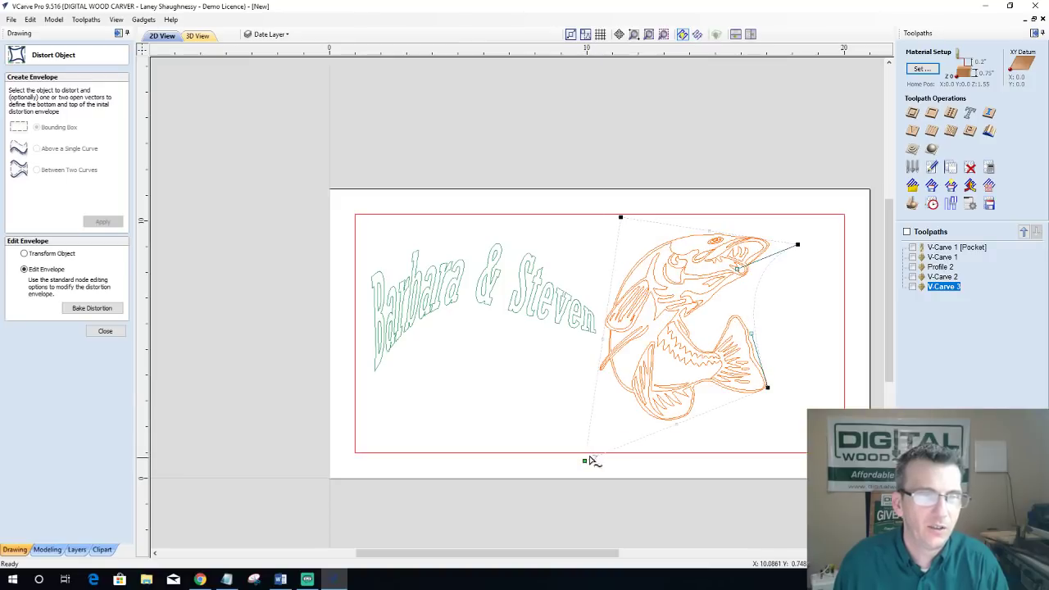
left_click(824, 363)
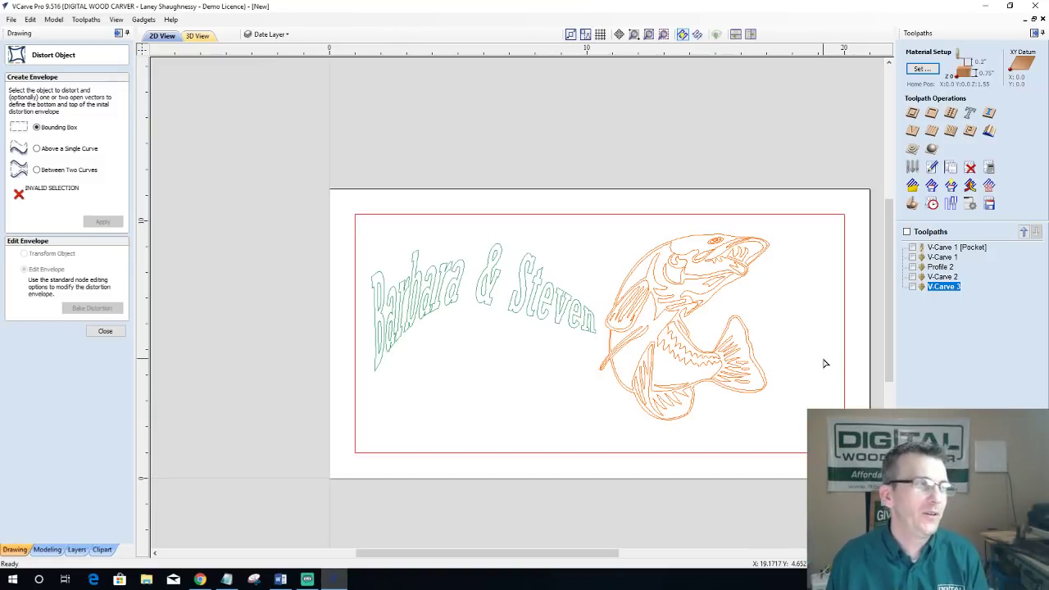
Step: Reselect the arched name text, node-edit its lettering, then deselect it
left_click(105, 331)
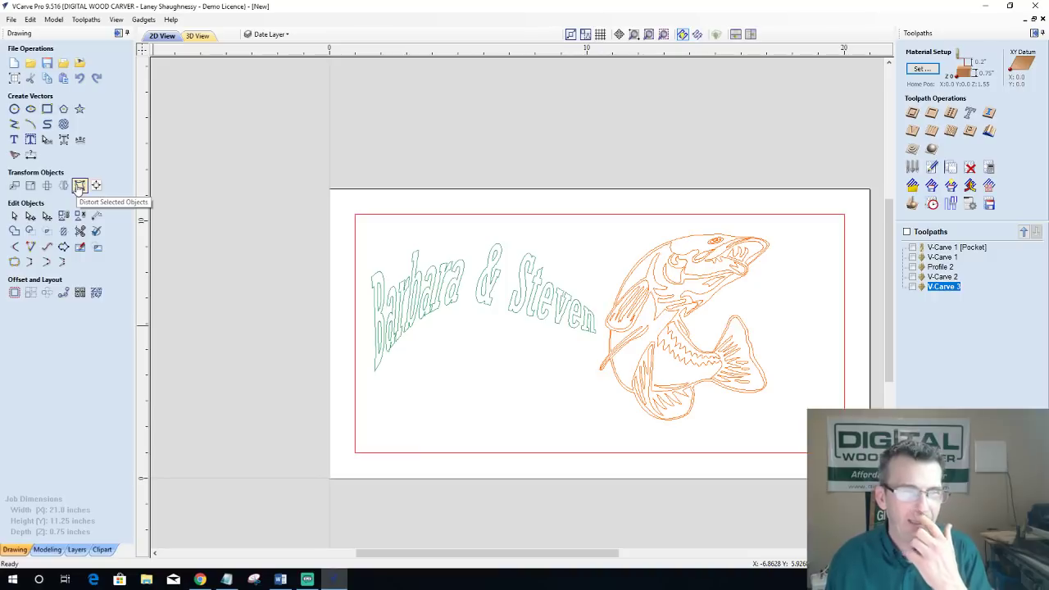
left_click(456, 291)
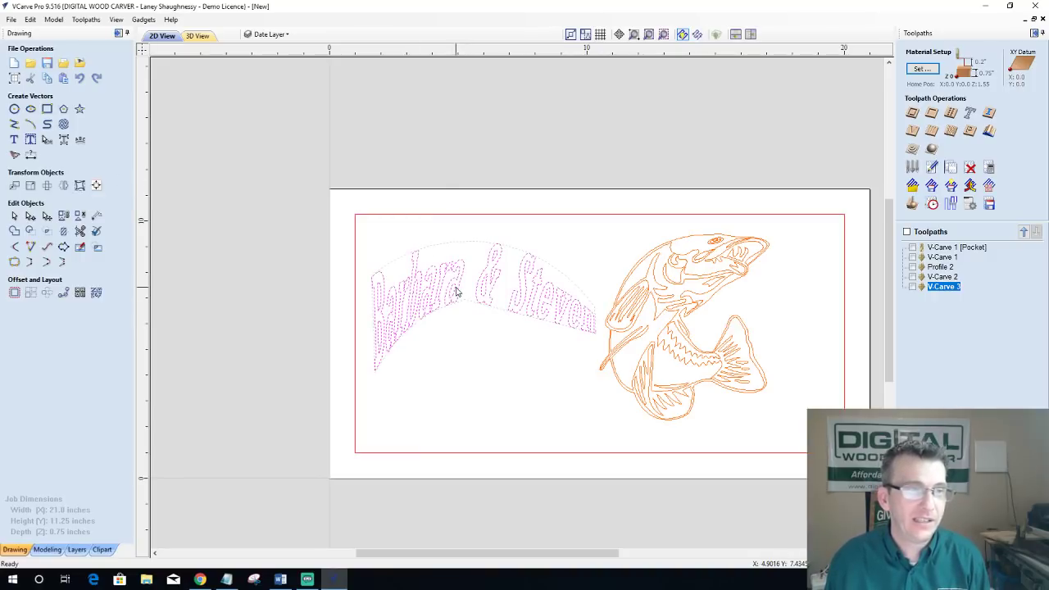
left_click(460, 400)
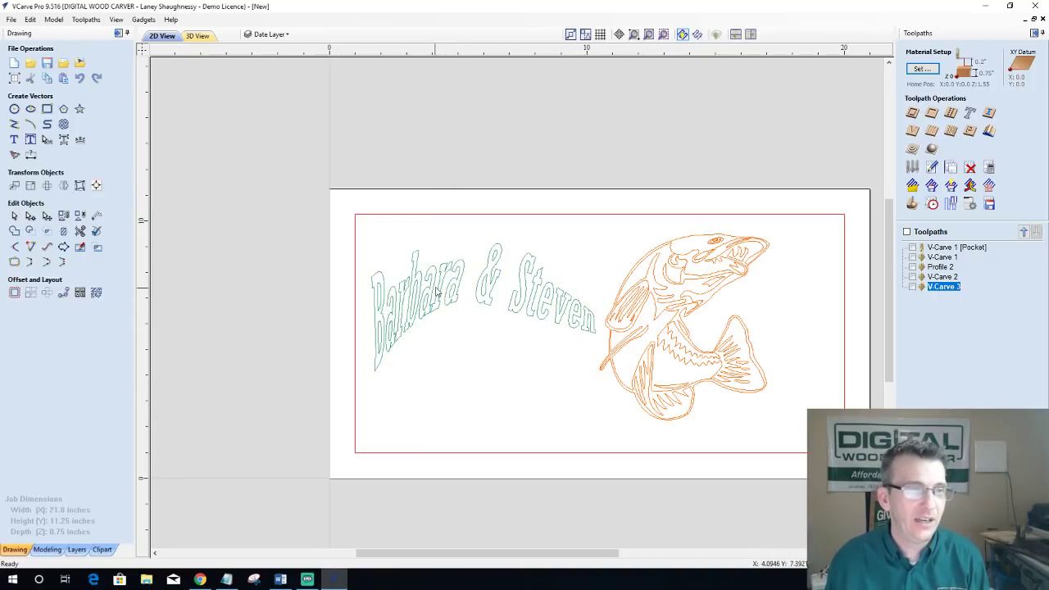
left_click(442, 292)
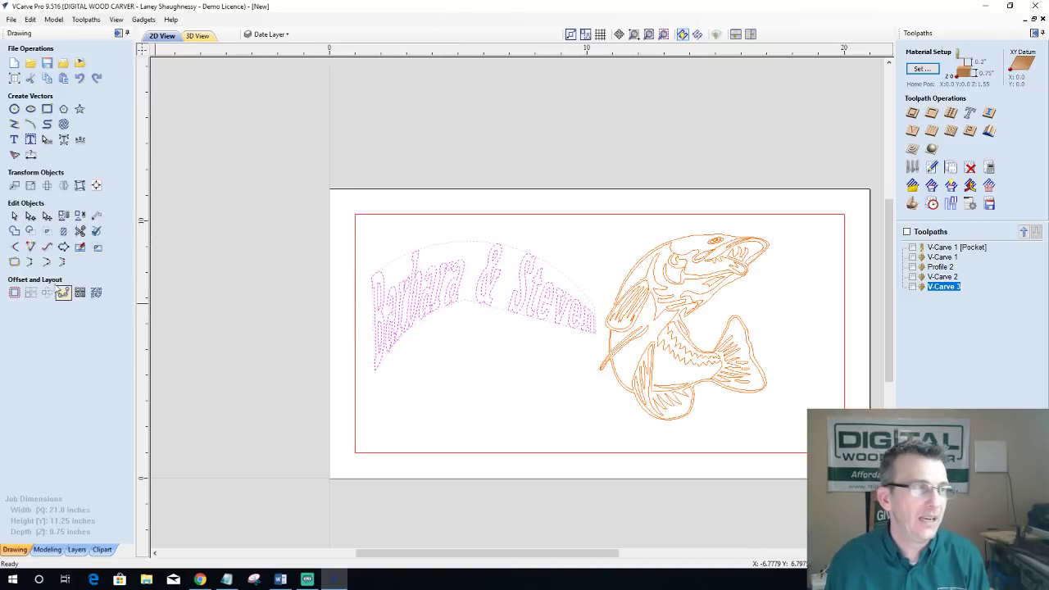
left_click(30, 215)
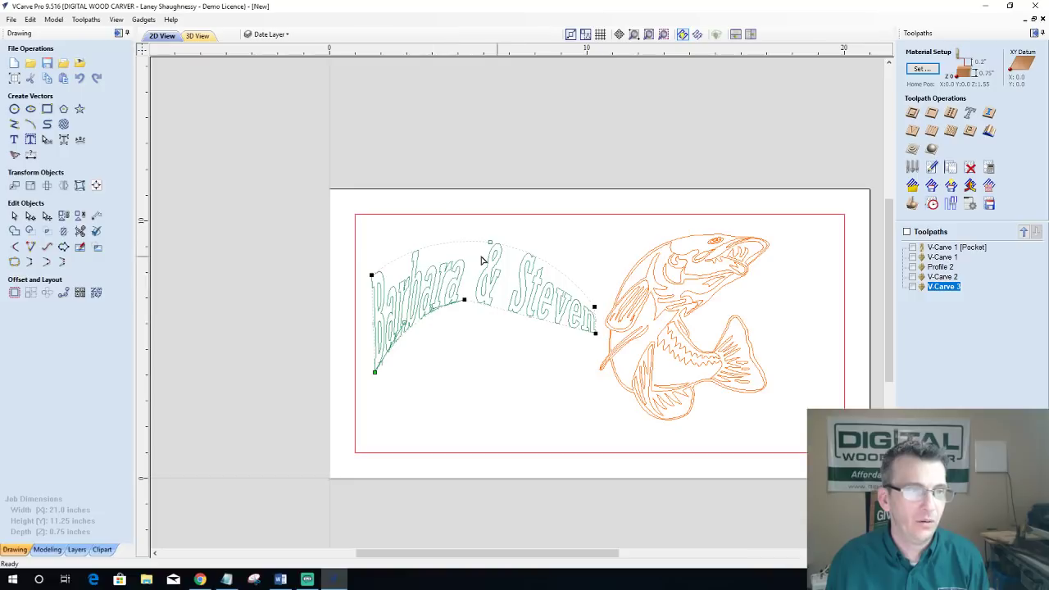
left_click(426, 361)
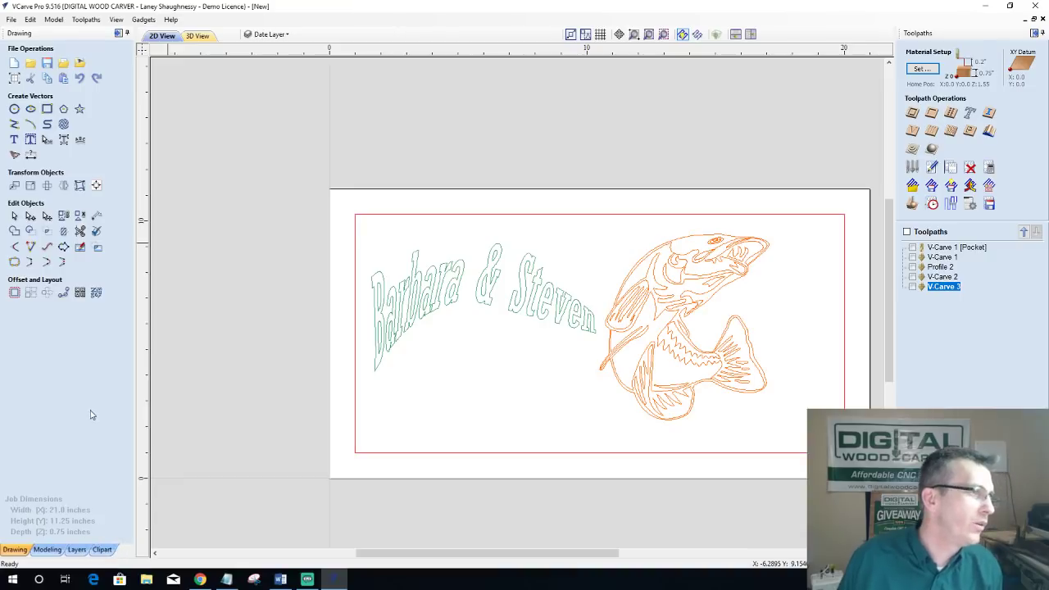
Step: Drop the Cantering Arabian clipart onto the canvas; Distort Object refuses the component
left_click(101, 549)
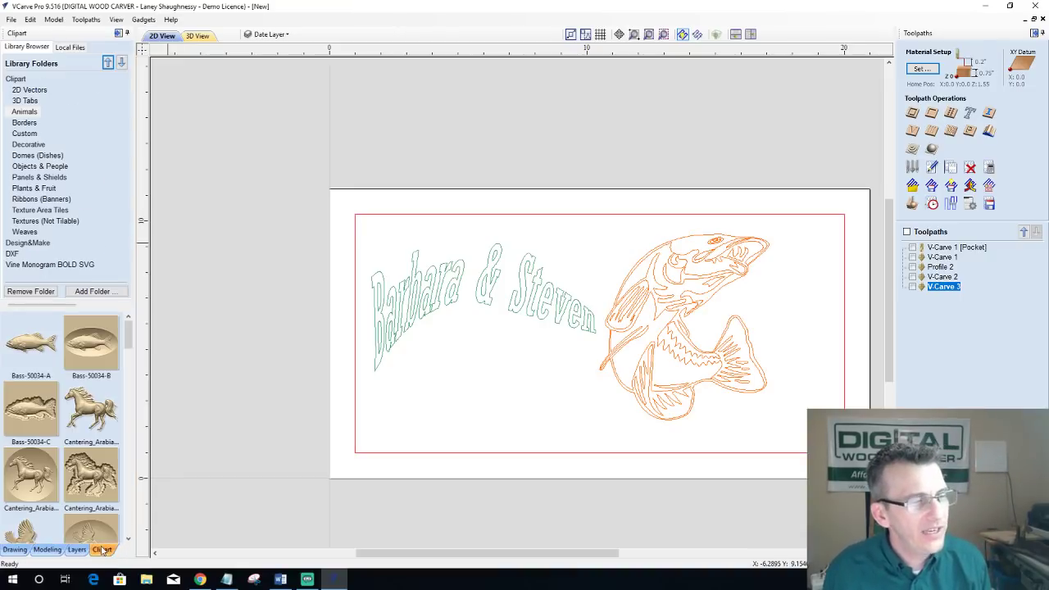
left_click_drag(32, 405, 496, 386)
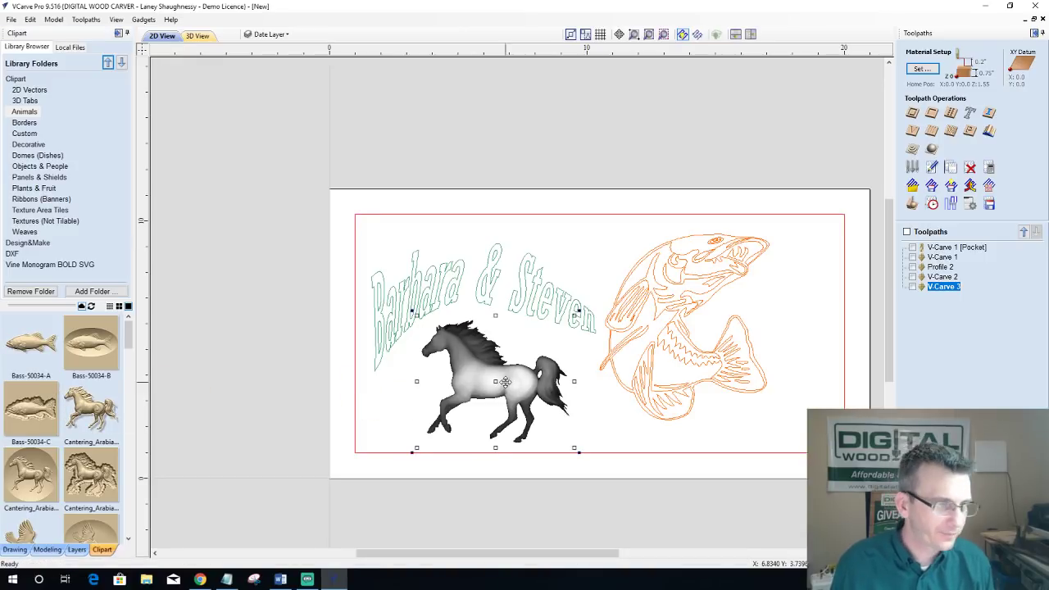
left_click(37, 551)
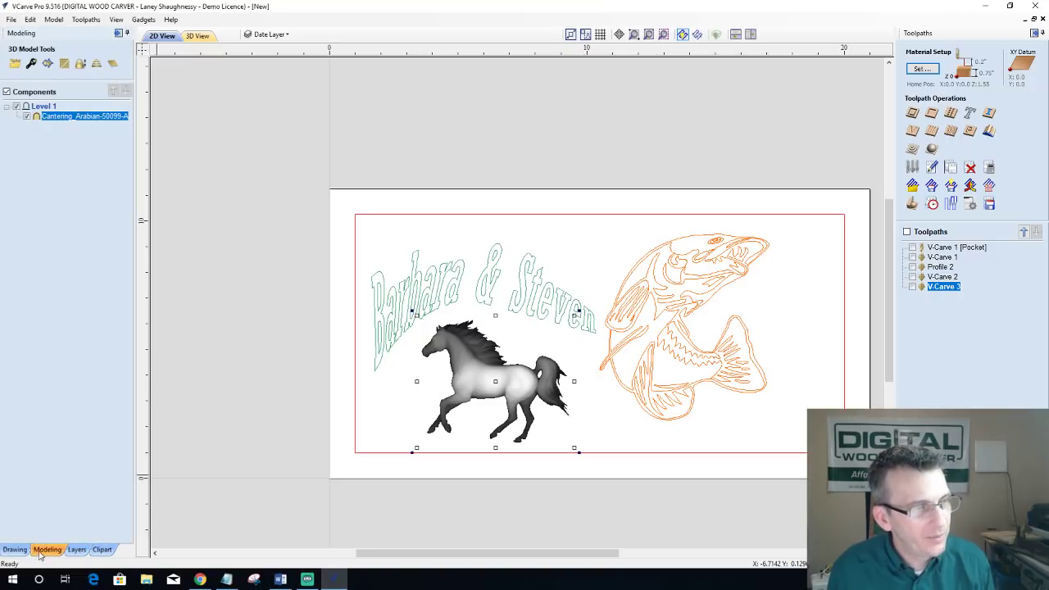
left_click(14, 550)
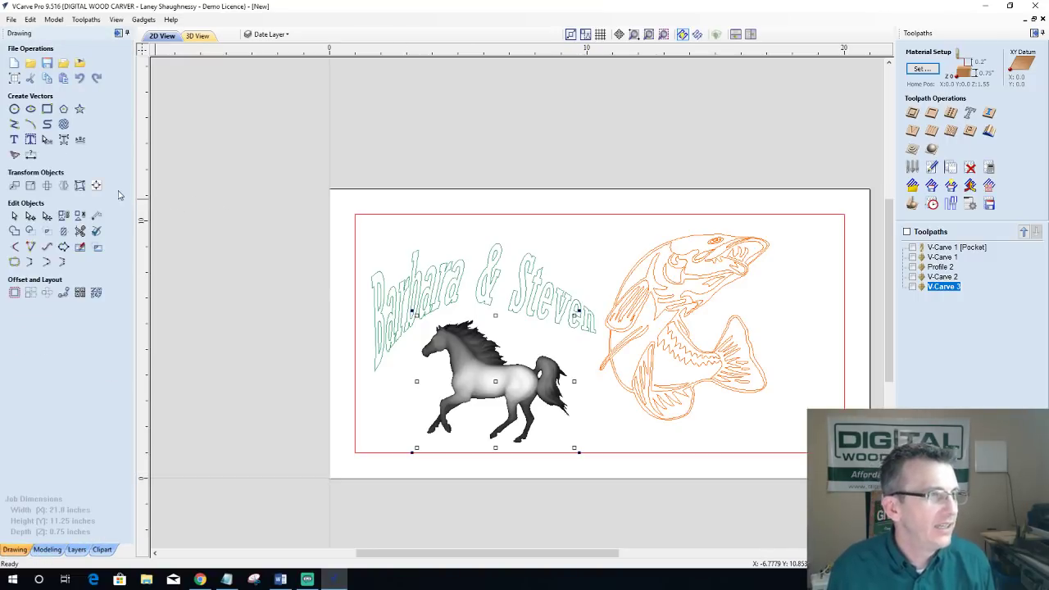
left_click(80, 185)
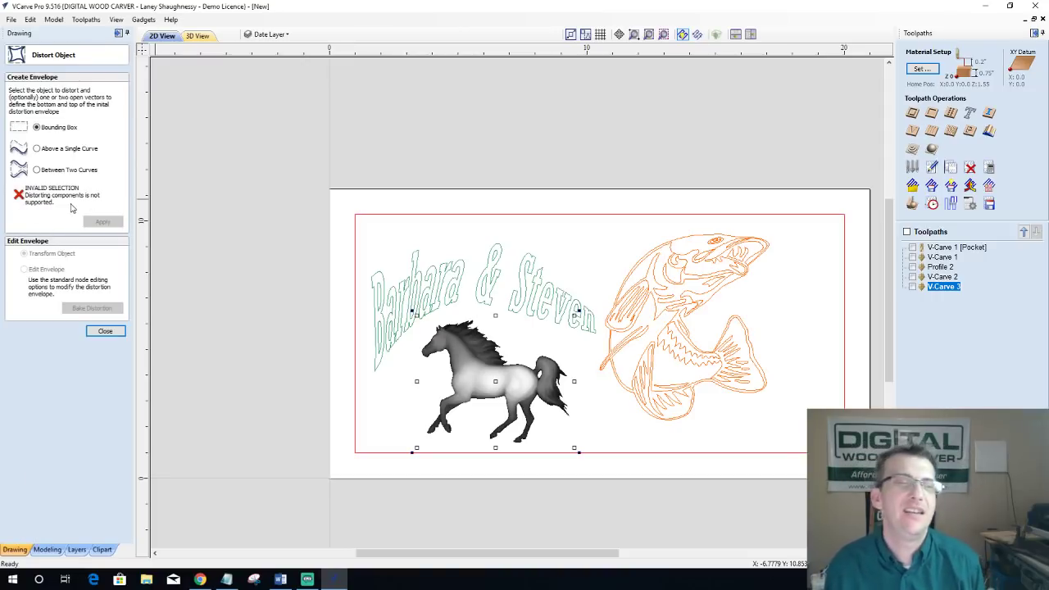
left_click(105, 332)
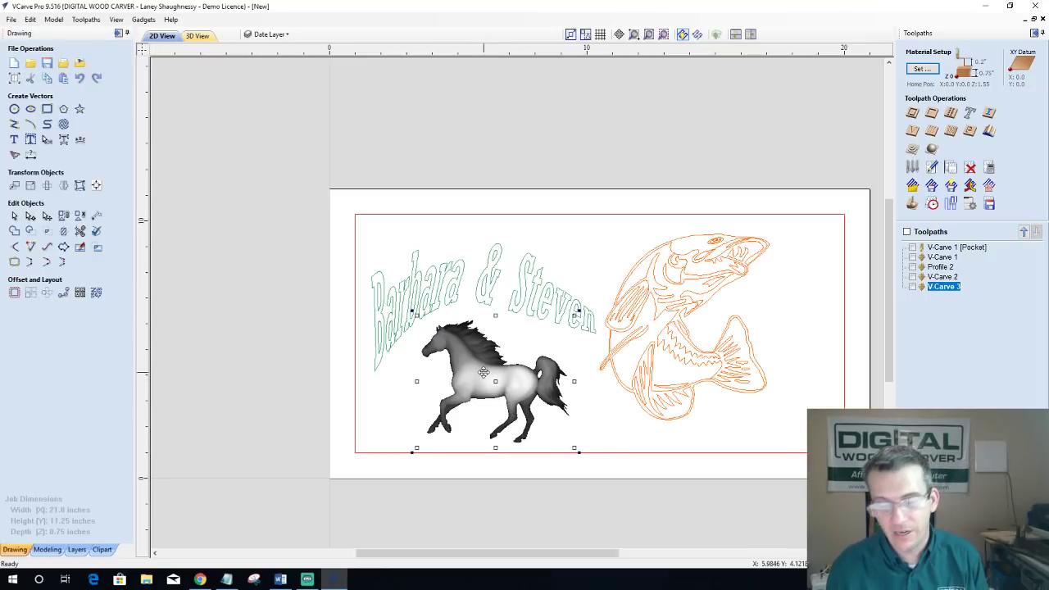
Step: Delete the cantering horse model from the design
key("Delete")
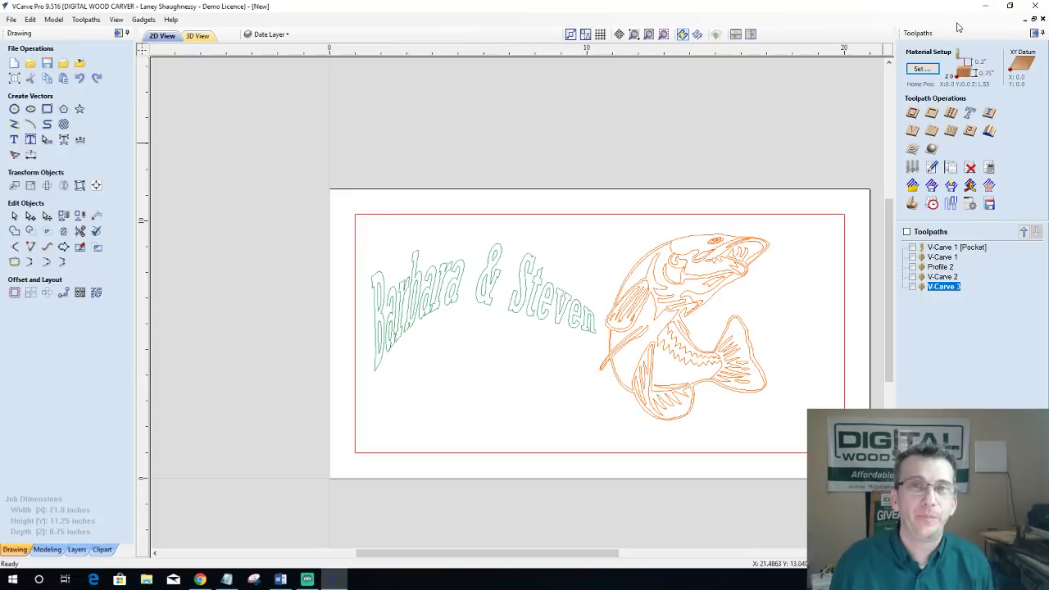
Step: Quit VCarve Pro discarding changes, then start Aspire 9.5 from the Start menu folder
left_click(1034, 7)
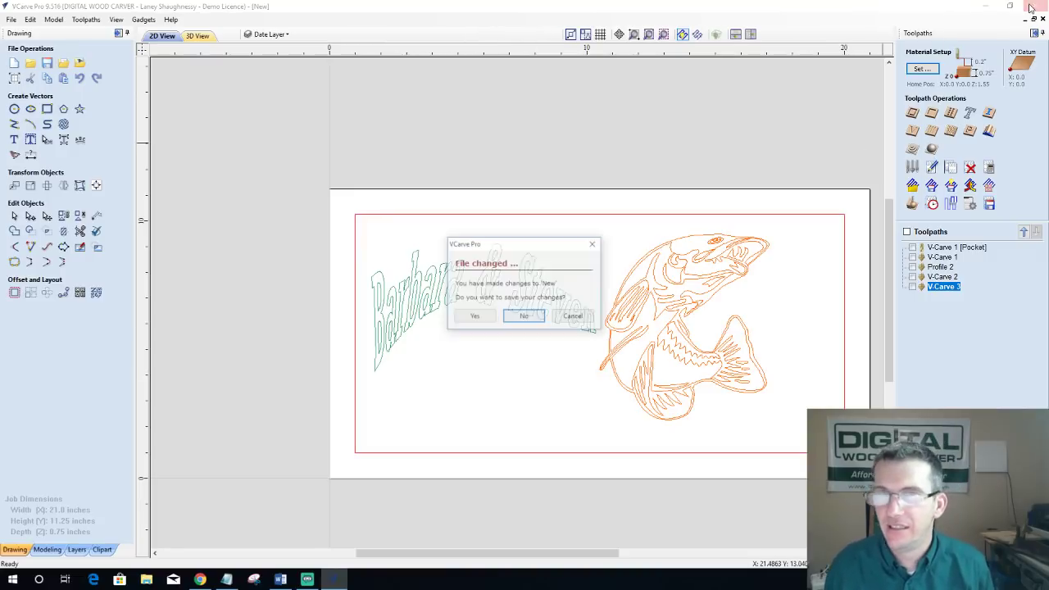
left_click(541, 316)
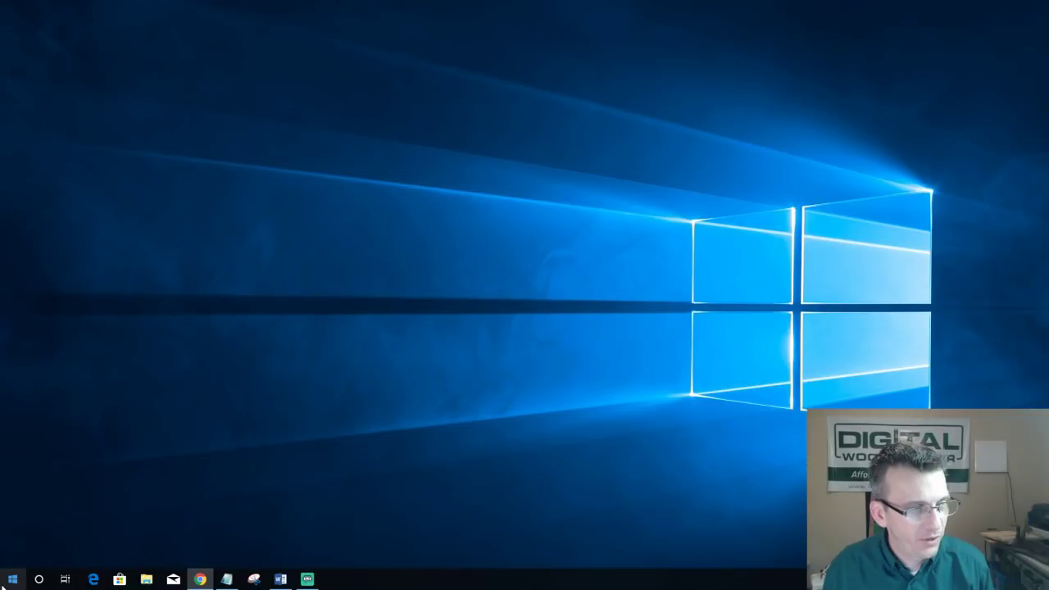
left_click(5, 582)
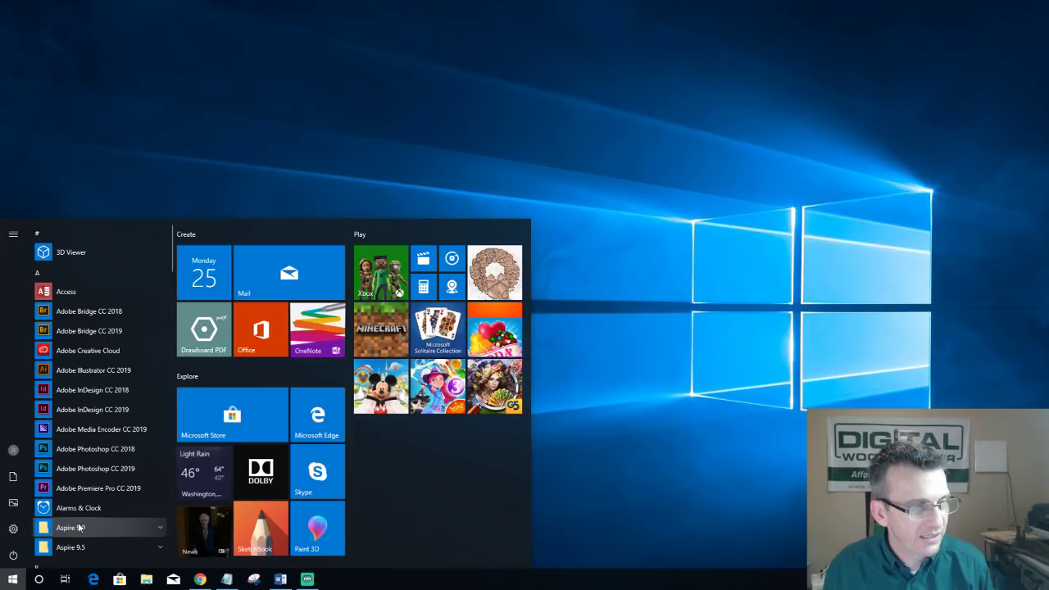
left_click(79, 547)
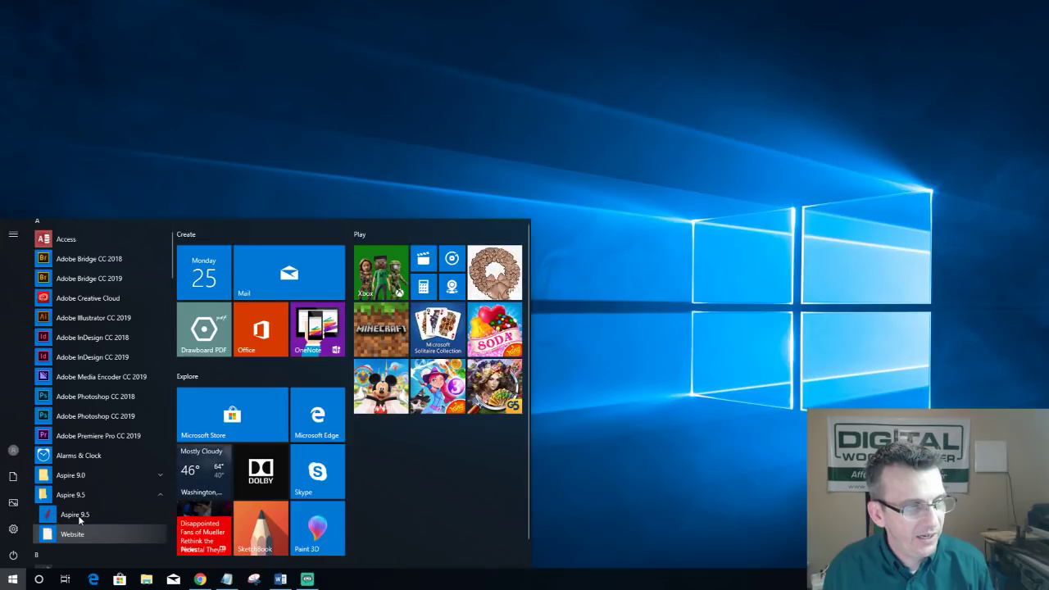
left_click(77, 516)
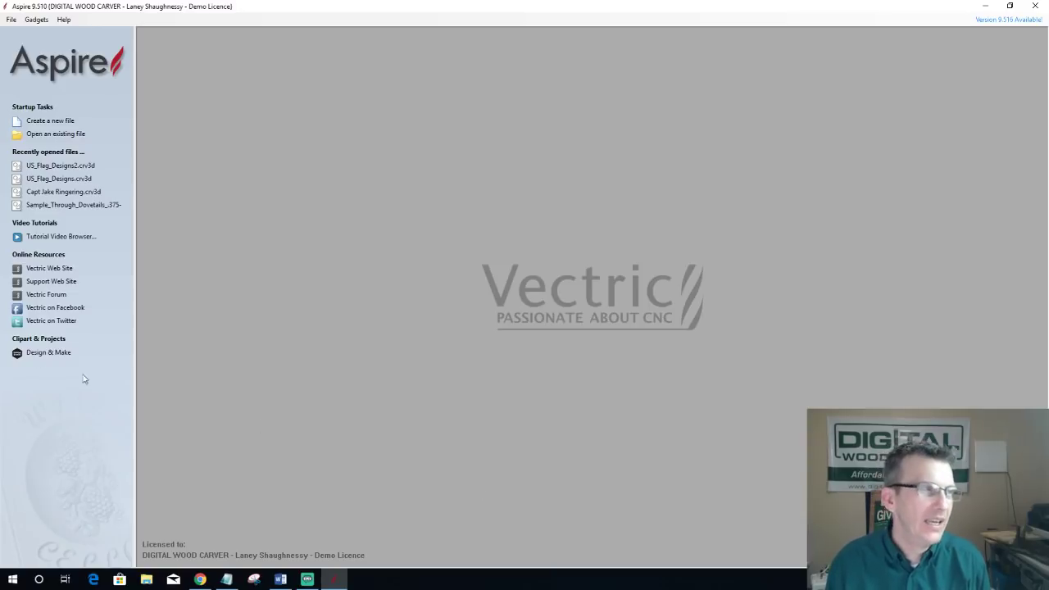
Step: Set up a new job with width 12, height 12 and thickness 0.75 inches
left_click(54, 121)
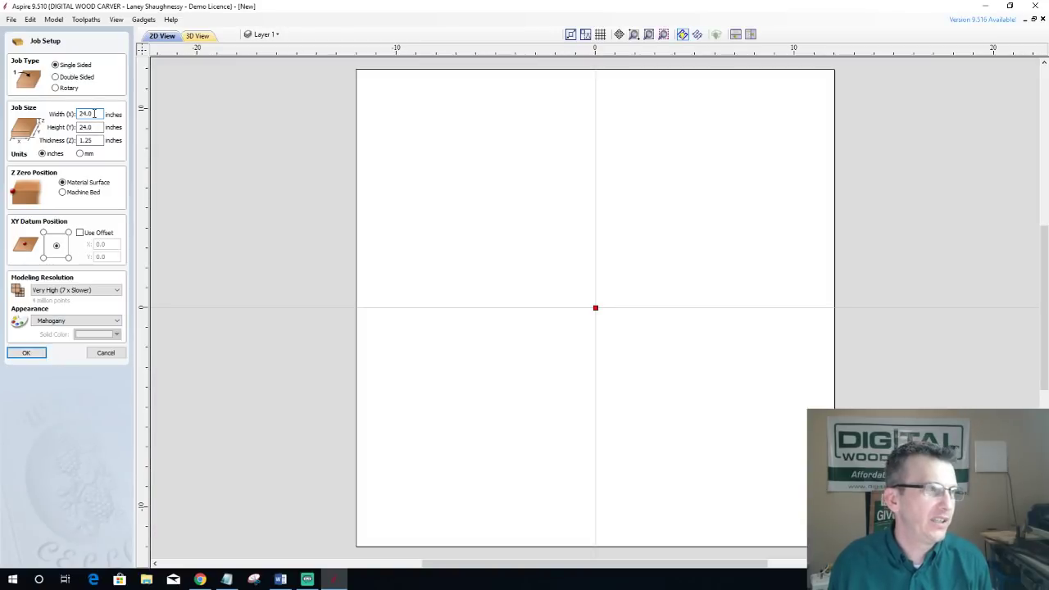
type("12")
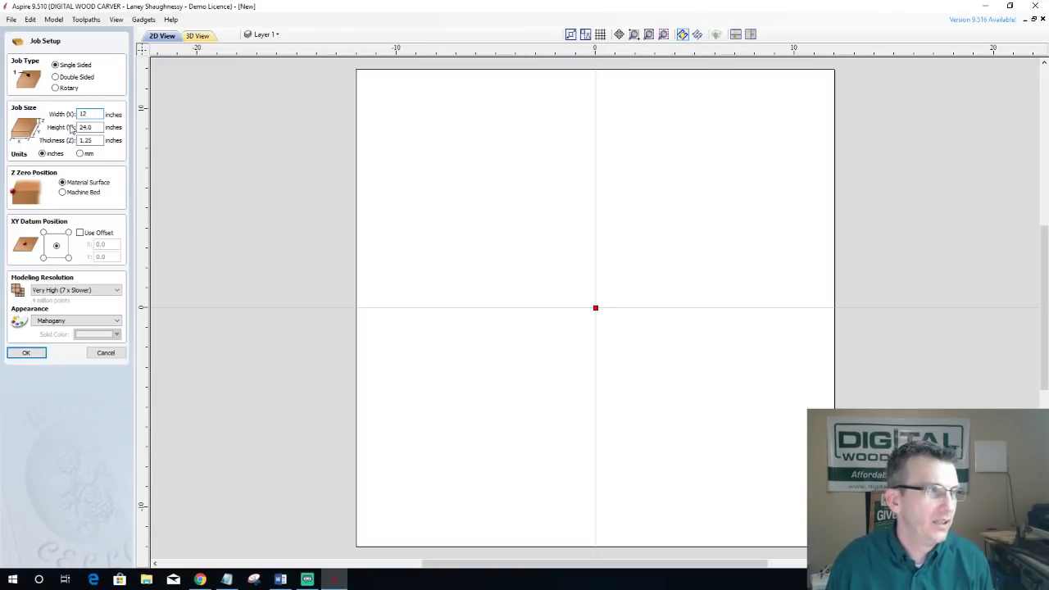
key("Tab")
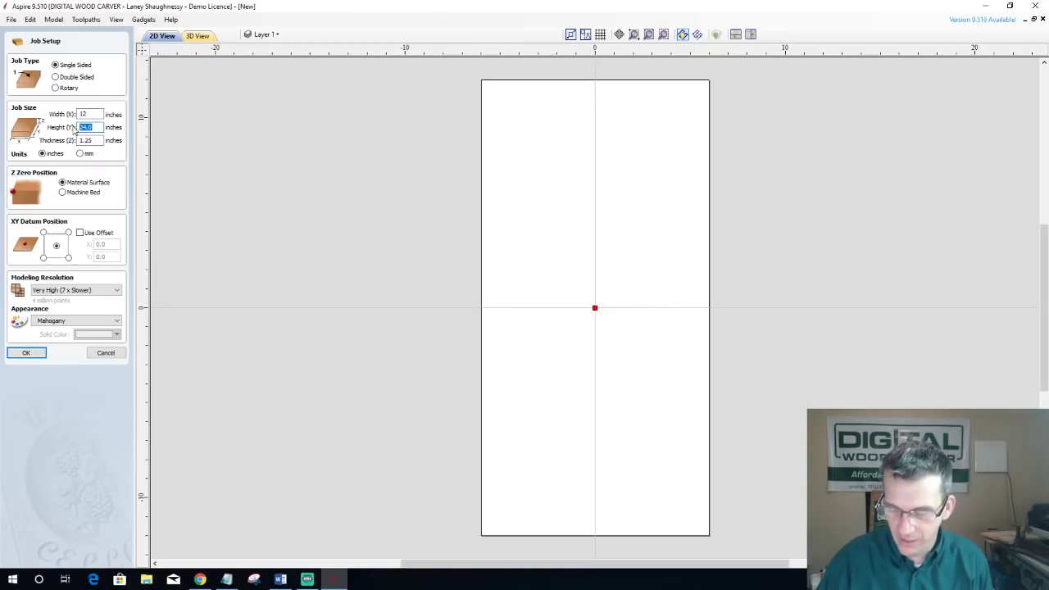
type("12")
key("Tab")
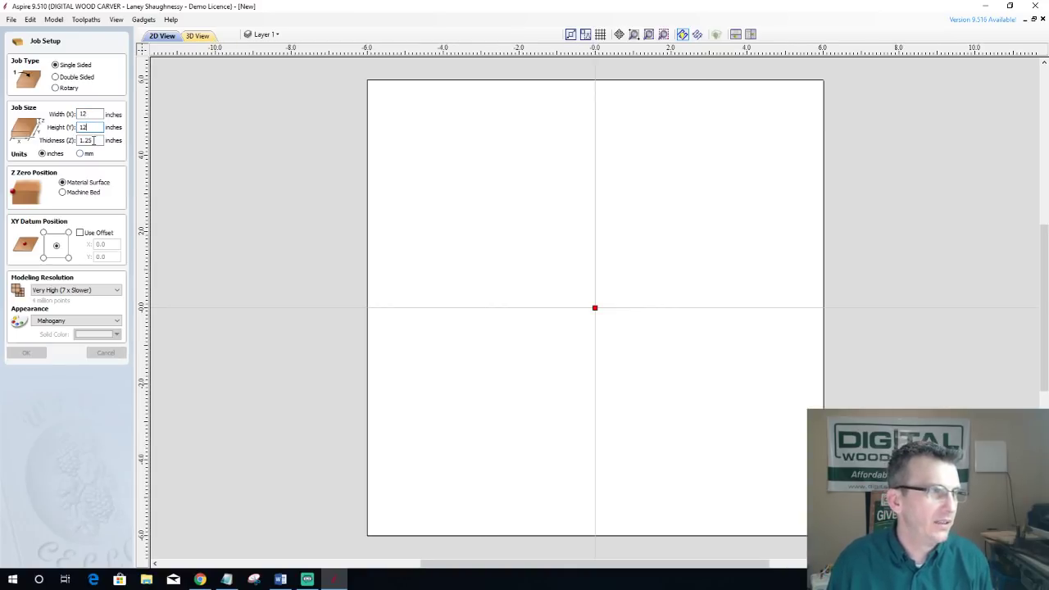
type(".75")
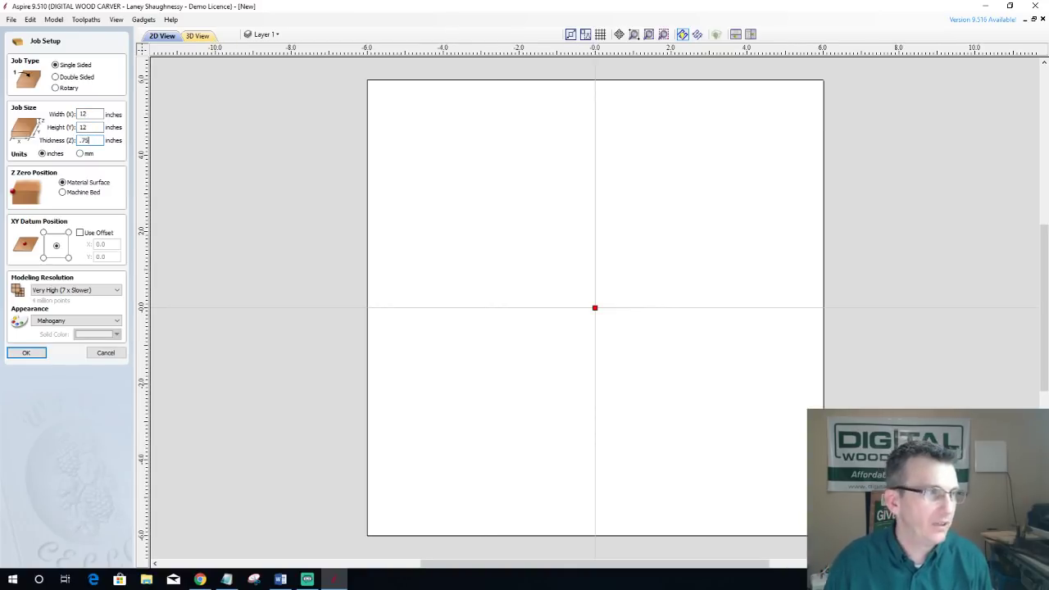
left_click(29, 353)
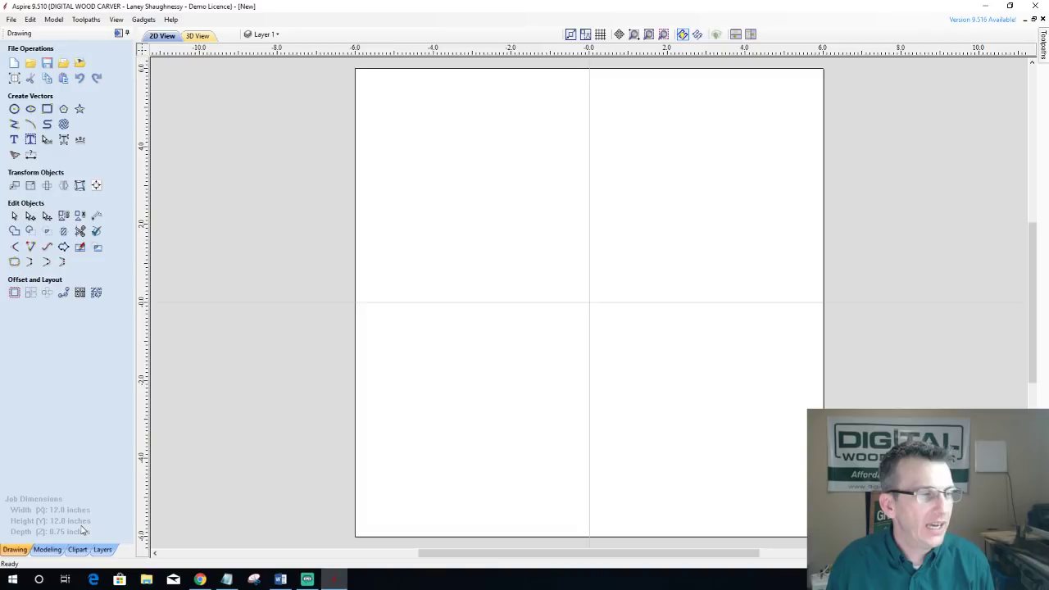
Step: Find Horse Head in the Clipart Animals folder and drag it onto the job centre
left_click(77, 548)
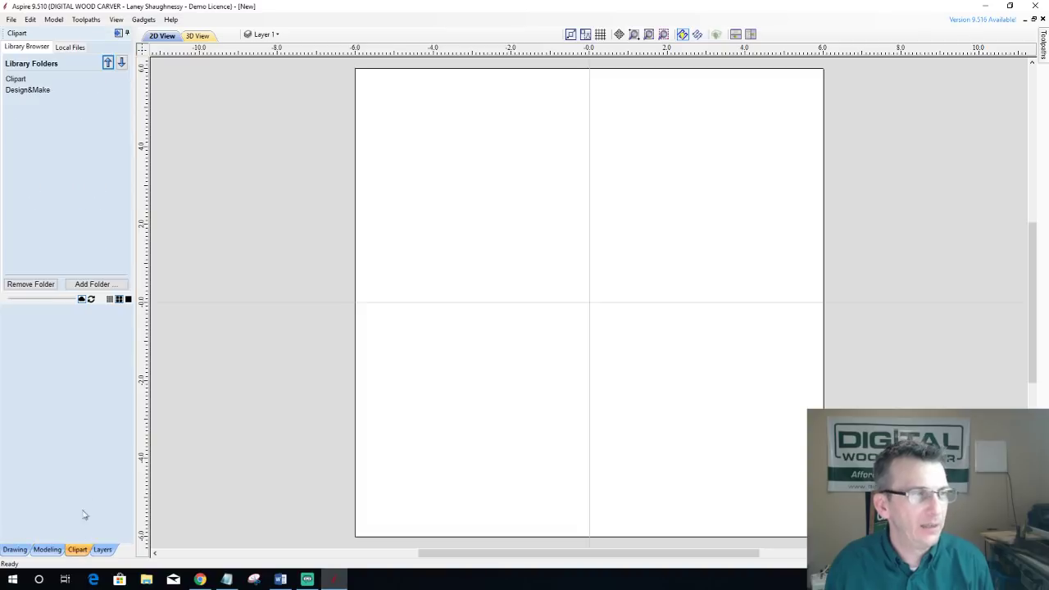
double_click(17, 78)
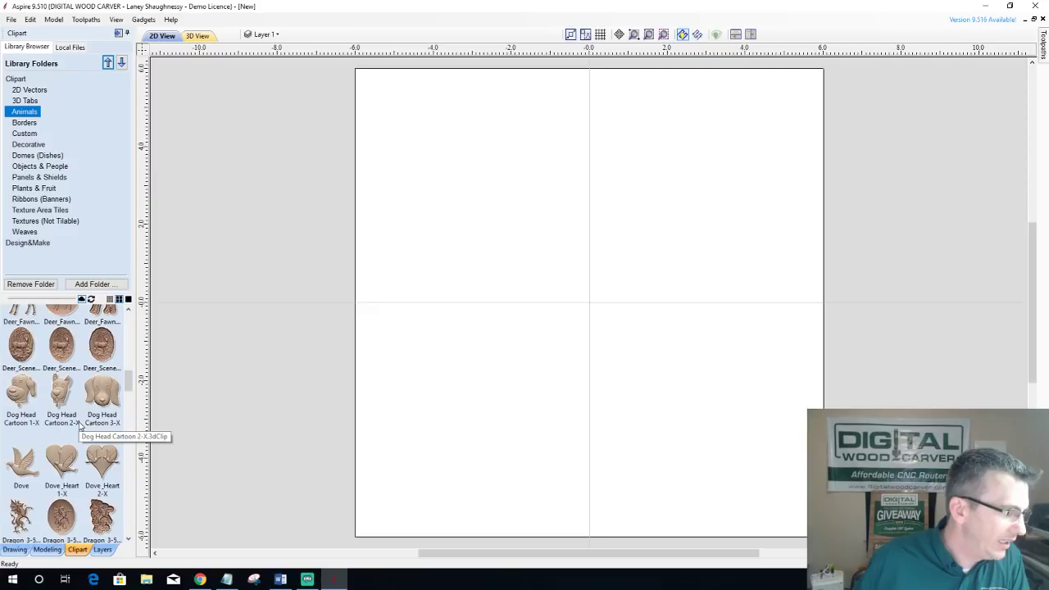
scroll(82, 430, "down", 5)
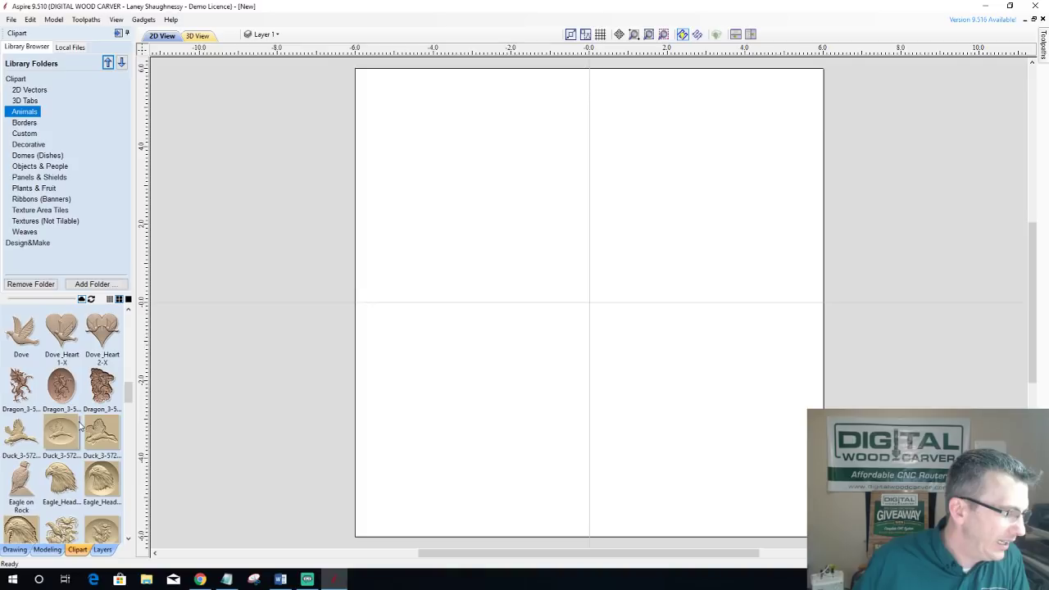
scroll(80, 423, "down", 10)
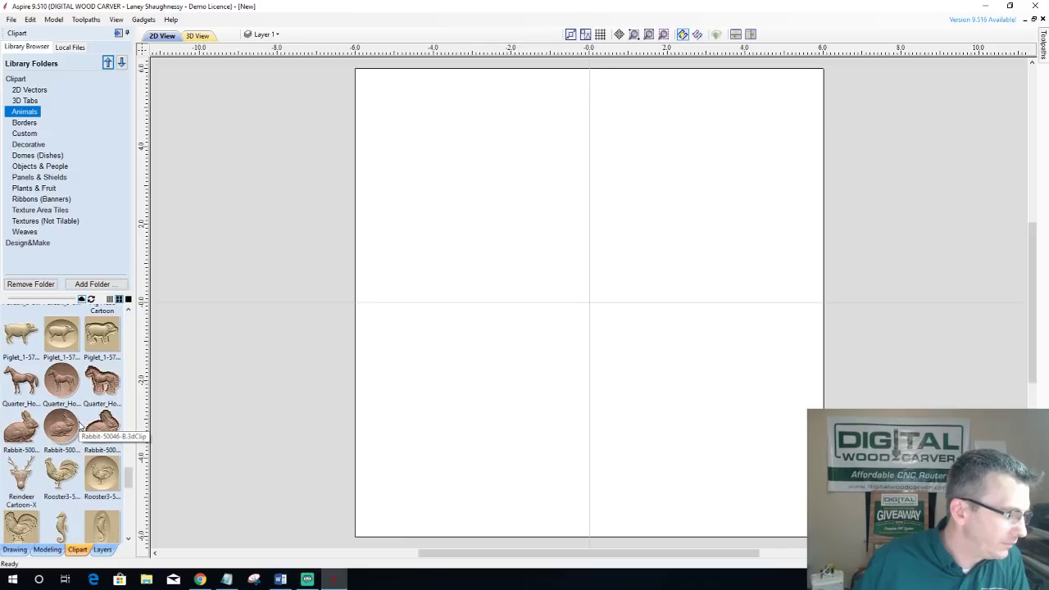
scroll(80, 424, "down", 3)
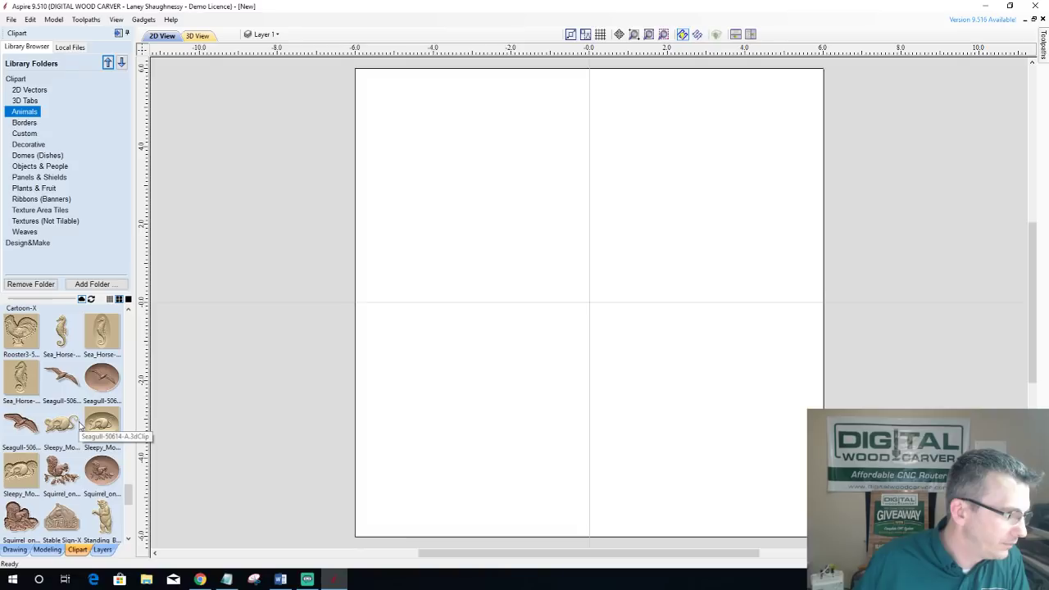
scroll(80, 423, "up", 8)
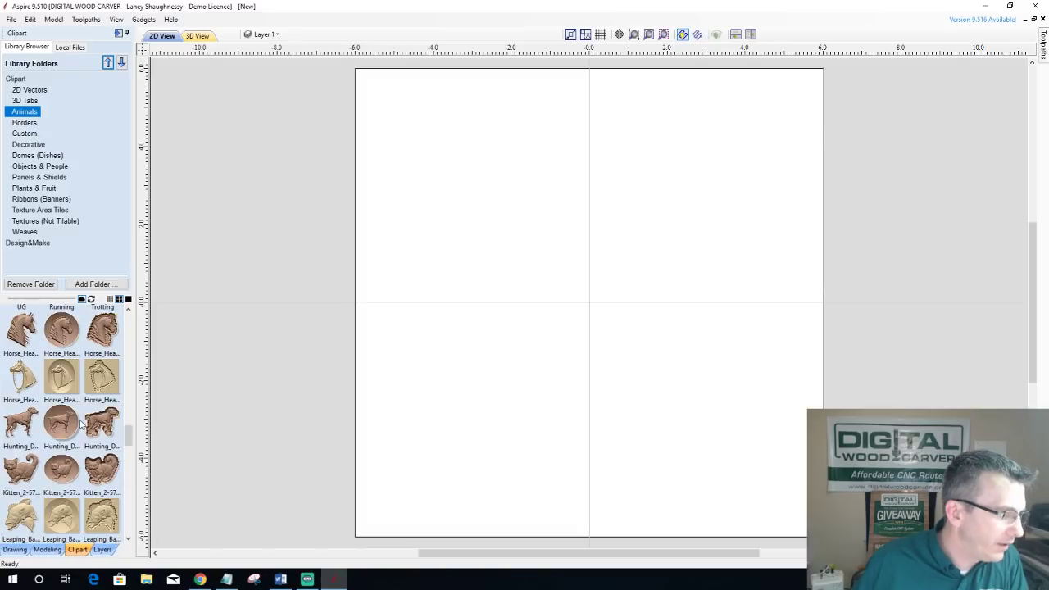
scroll(72, 383, "up", 1)
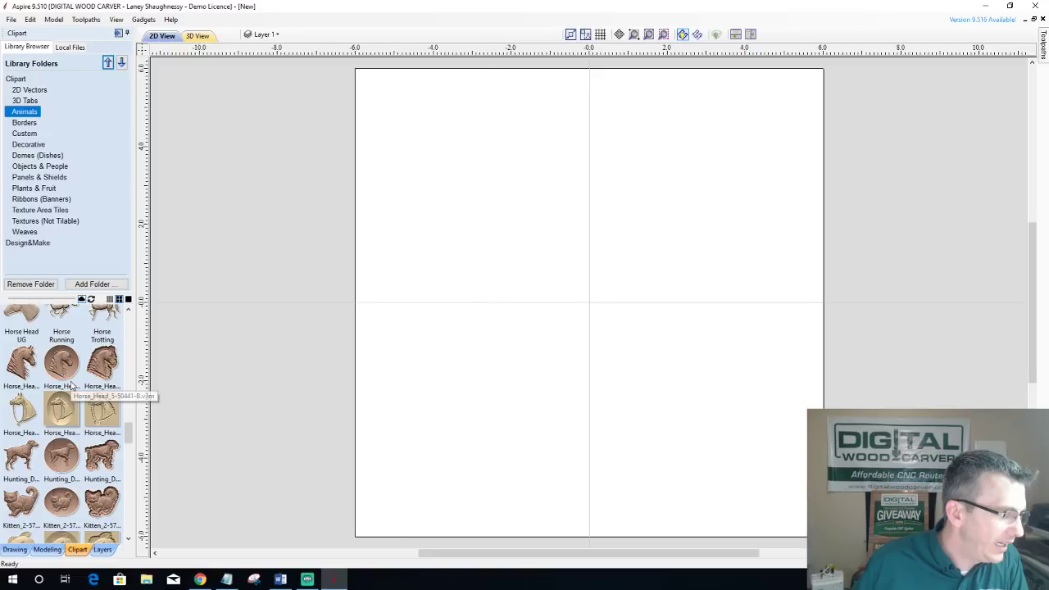
left_click_drag(71, 383, 492, 192)
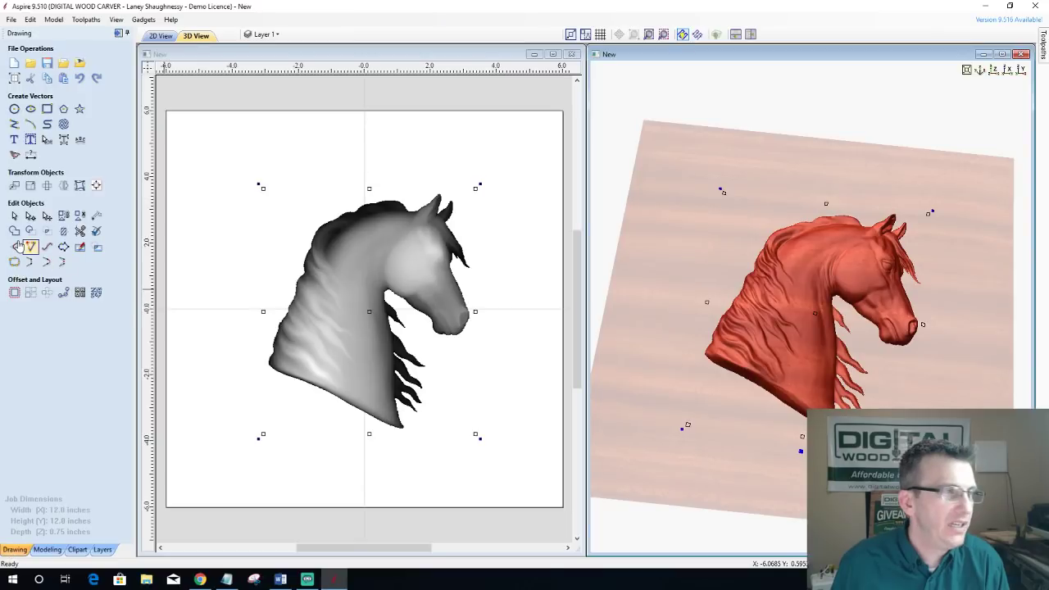
Step: Apply the Mirror tool's Flip Horizontal to the horse head model
left_click(17, 247)
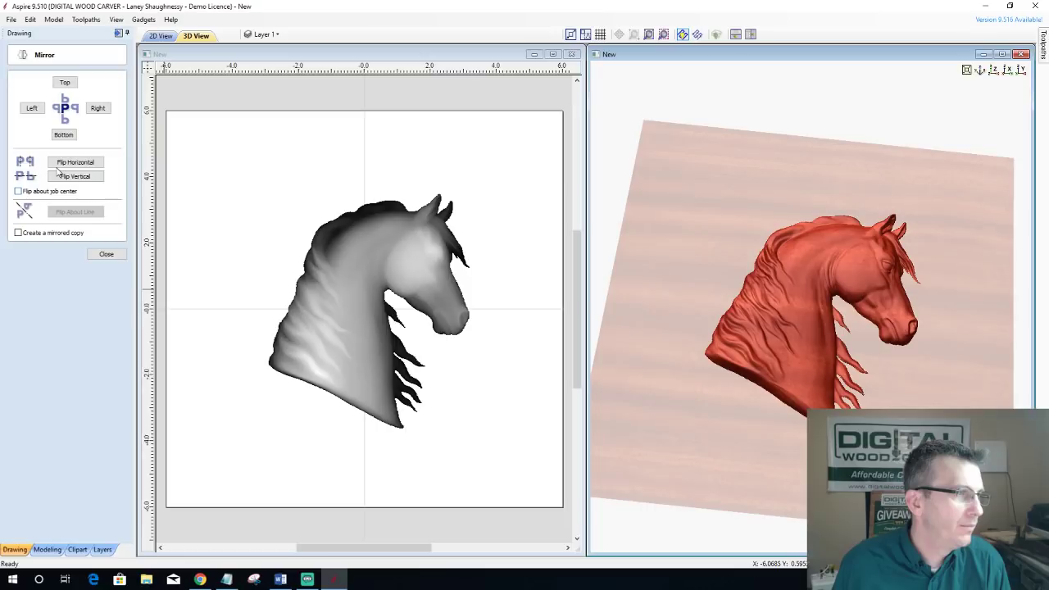
left_click(62, 163)
scroll(304, 254, "up", 3)
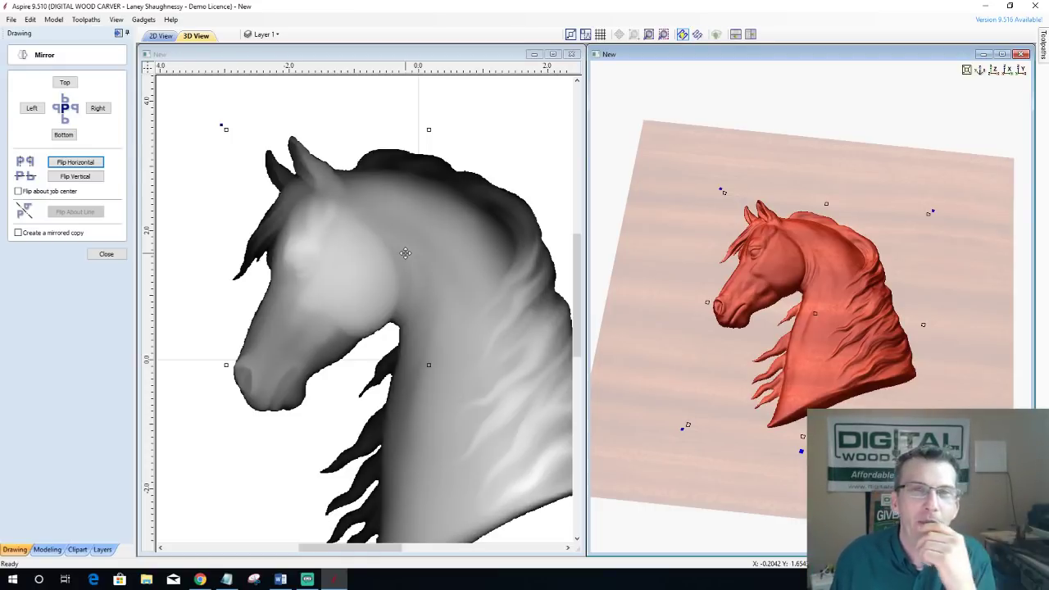
left_click(105, 254)
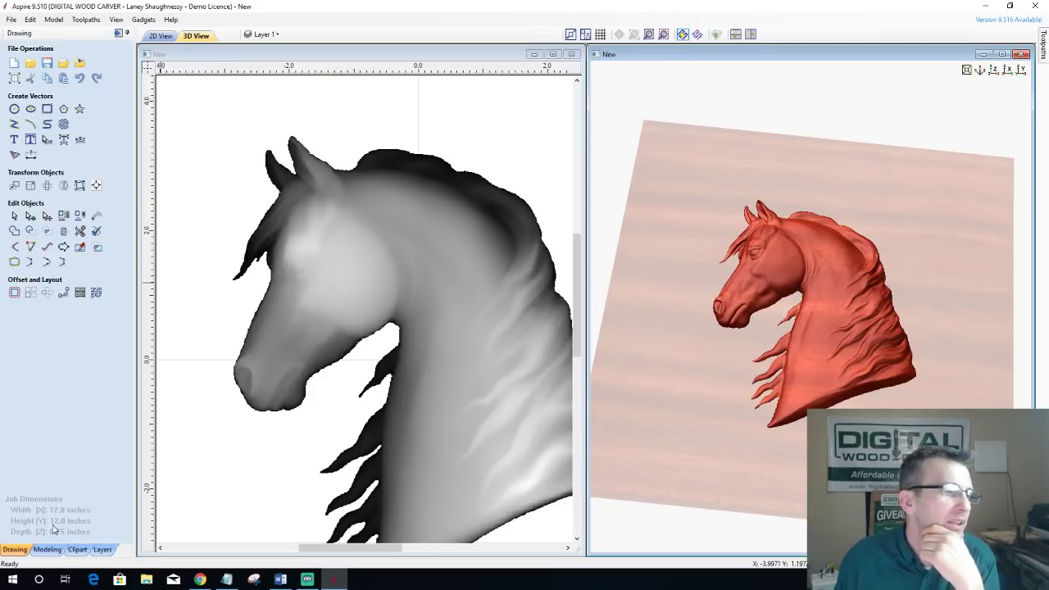
Step: Draw a three-point curve from the throat up the cheek to behind the ears
left_click(45, 550)
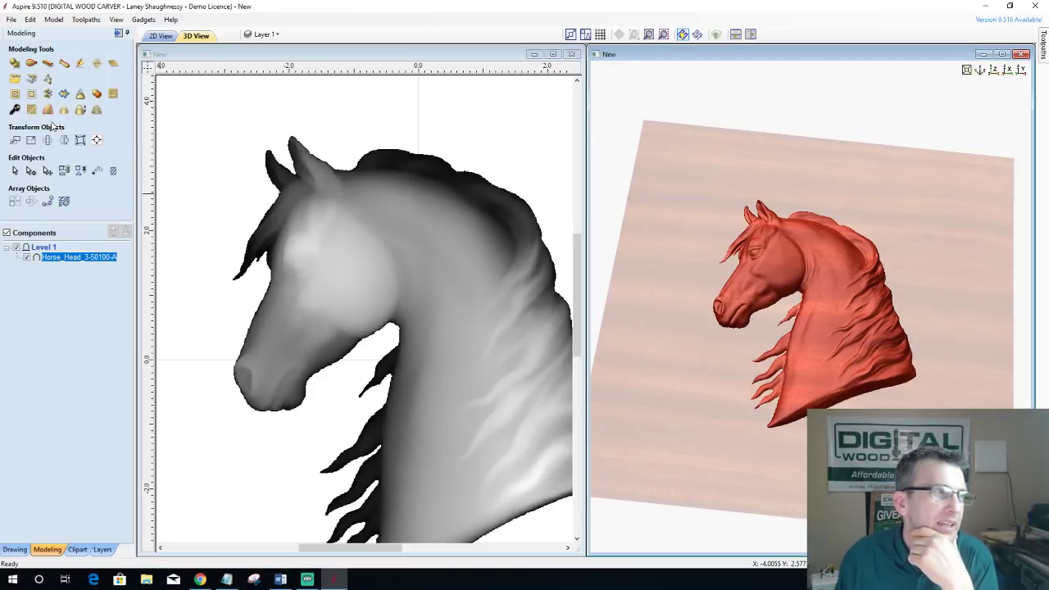
left_click(15, 549)
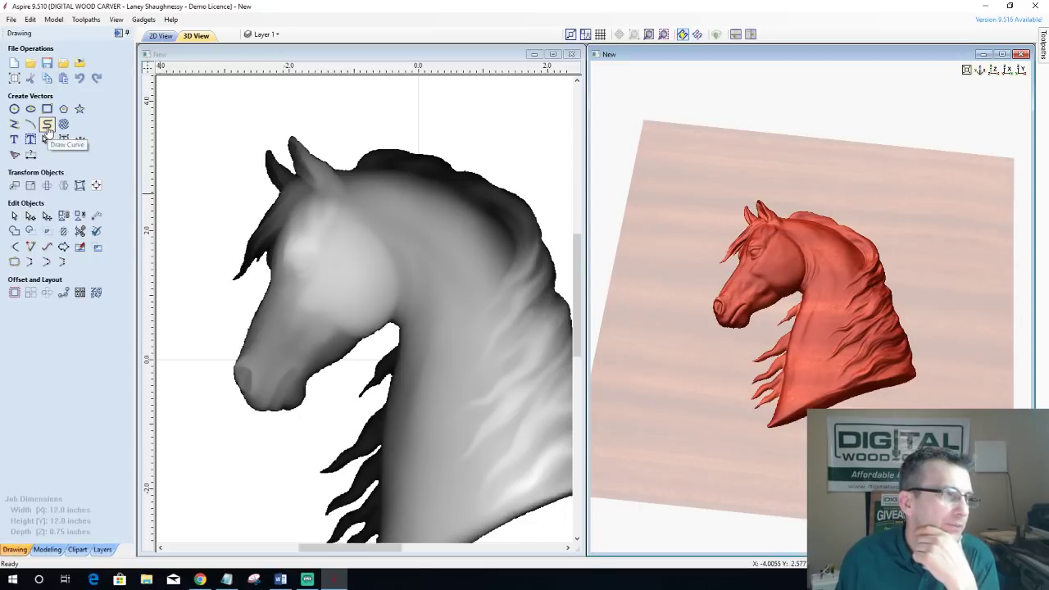
left_click(391, 324)
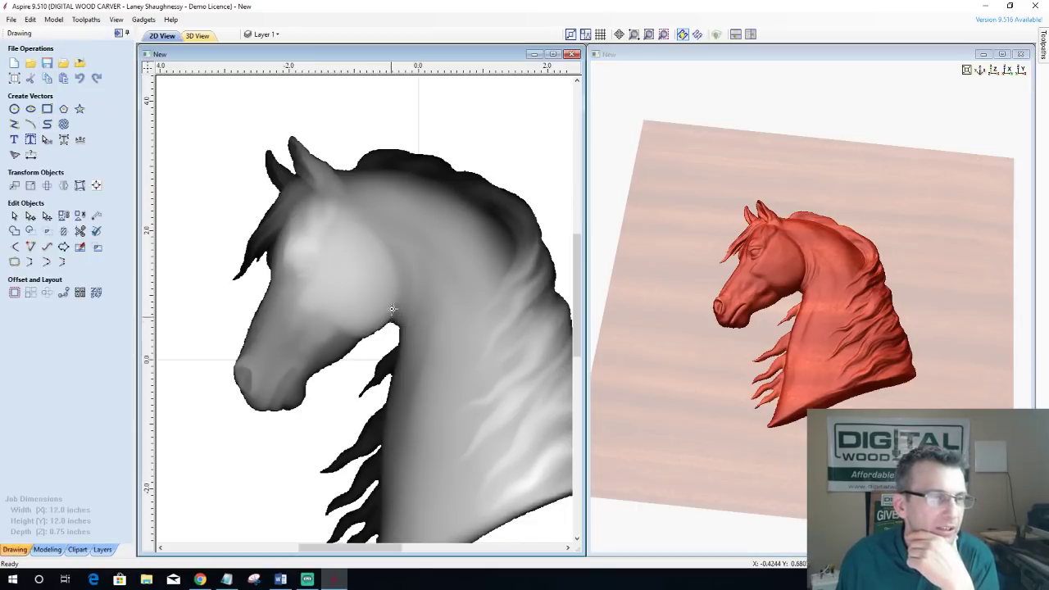
left_click(401, 266)
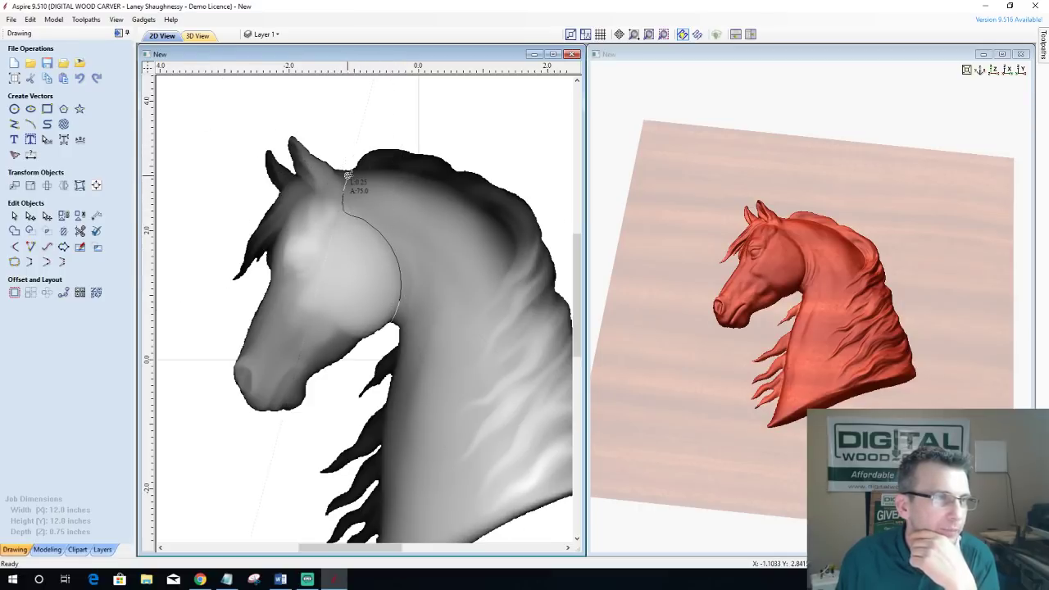
left_click(345, 177)
key("Escape")
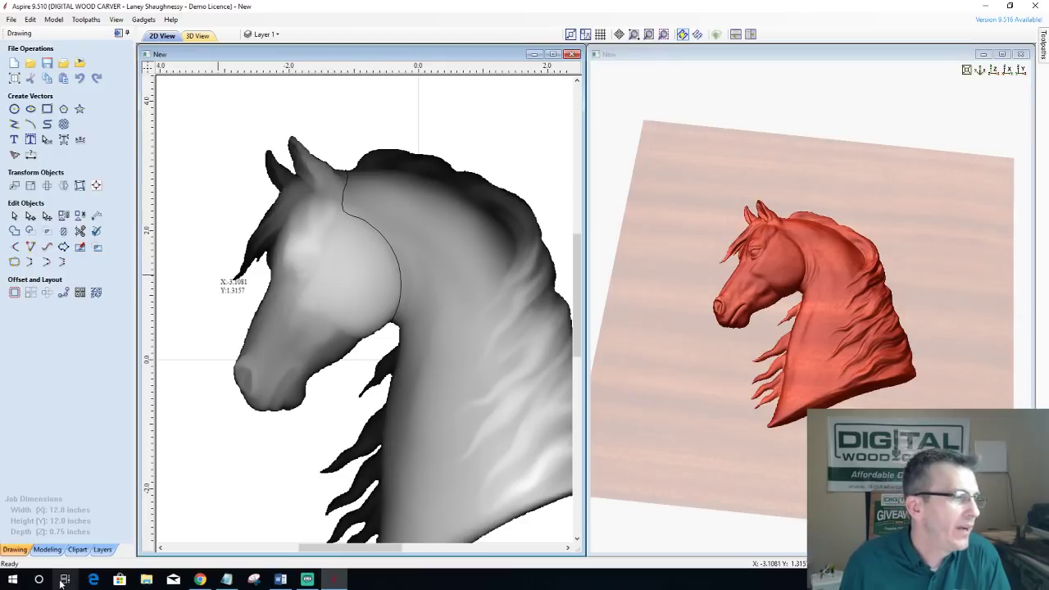
left_click(47, 549)
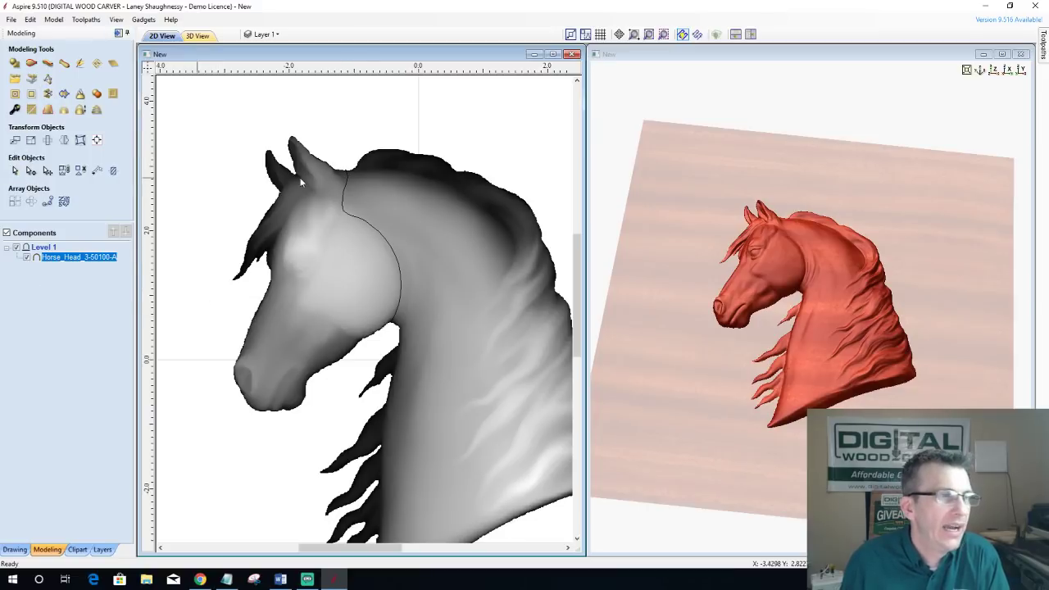
Step: Split the Horse_Head component along the neck curve into head and neck pieces, keeping default names
left_click(353, 221)
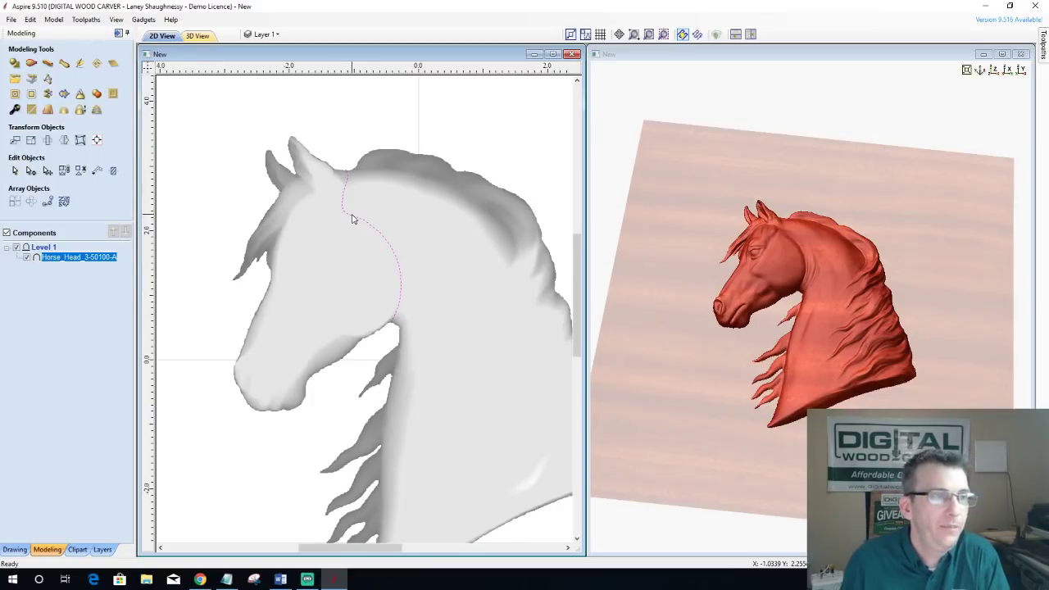
left_click(479, 253)
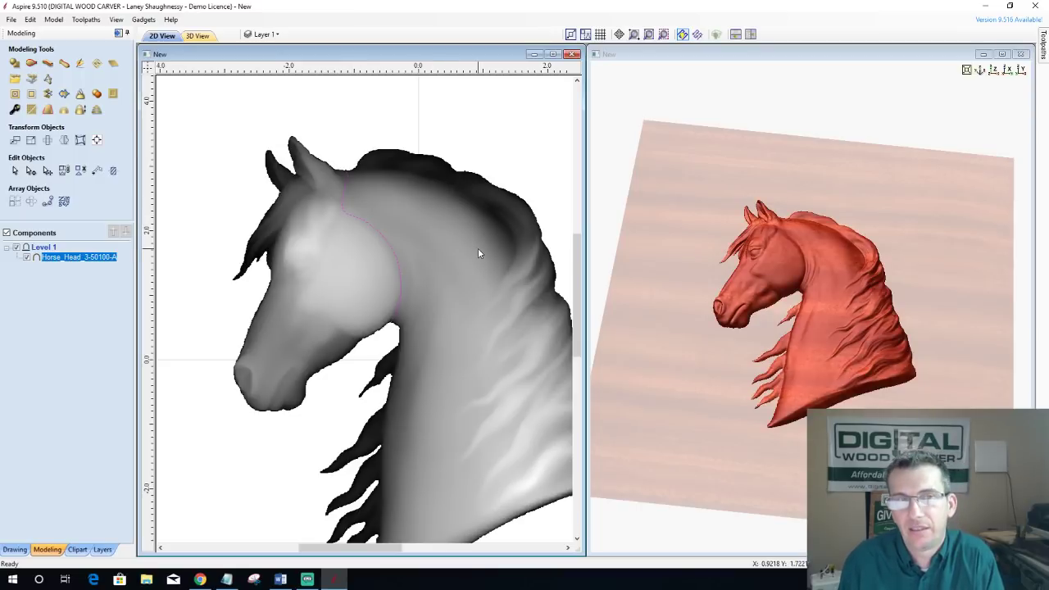
left_click(48, 95)
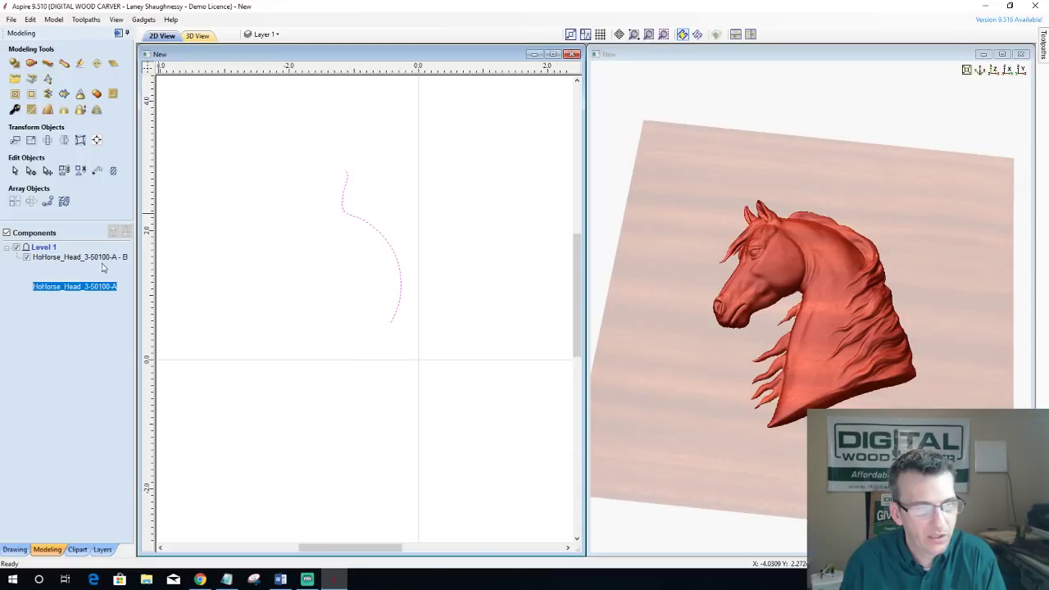
key("Return")
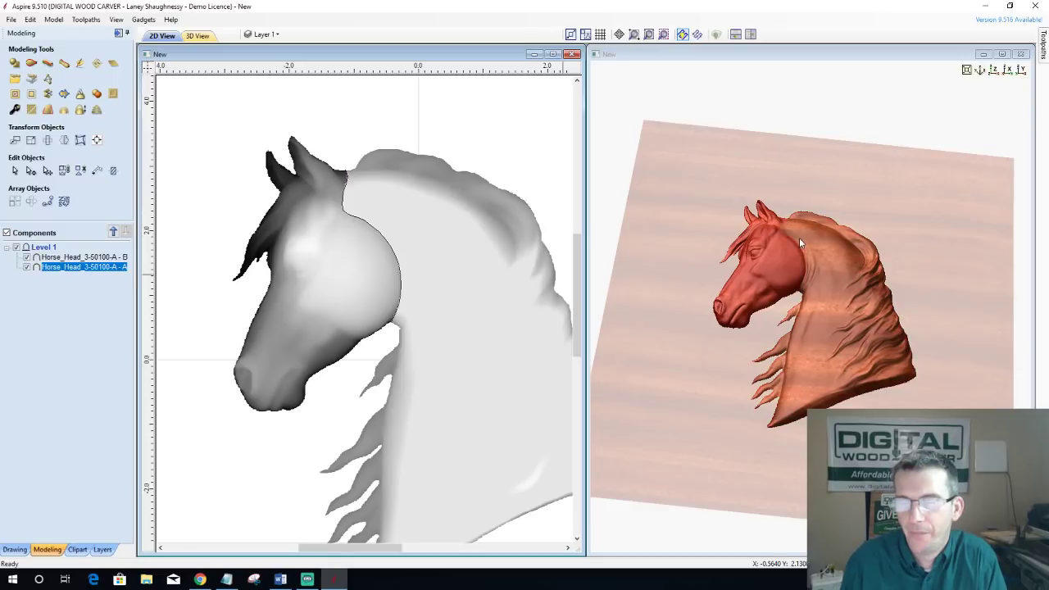
Step: Tilt the head piece downward by rotating it around a pivot placed behind the ear
scroll(799, 237, "up", 2)
left_click(316, 302)
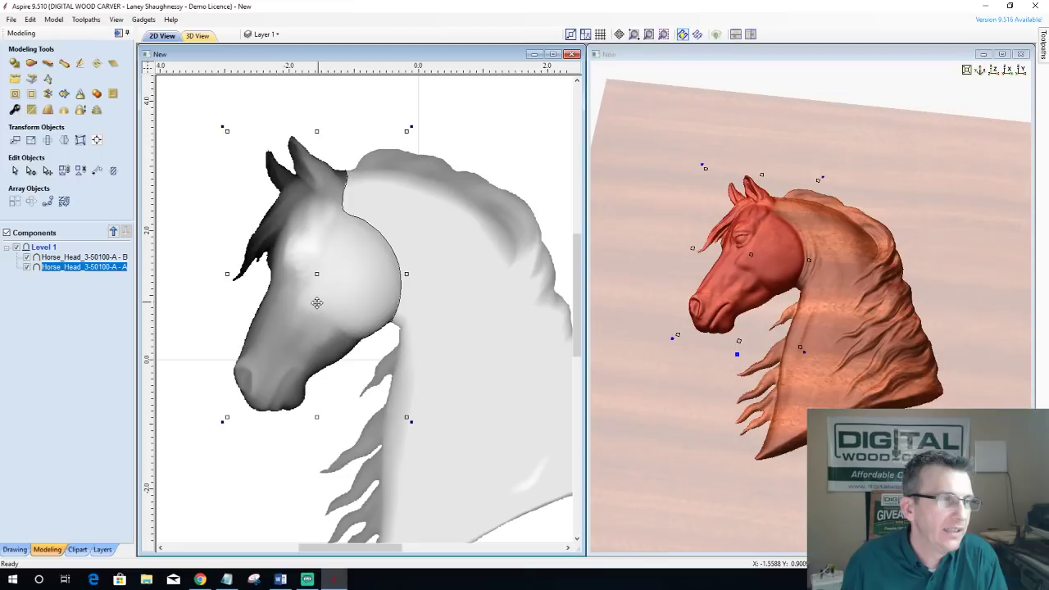
left_click_drag(316, 302, 349, 177)
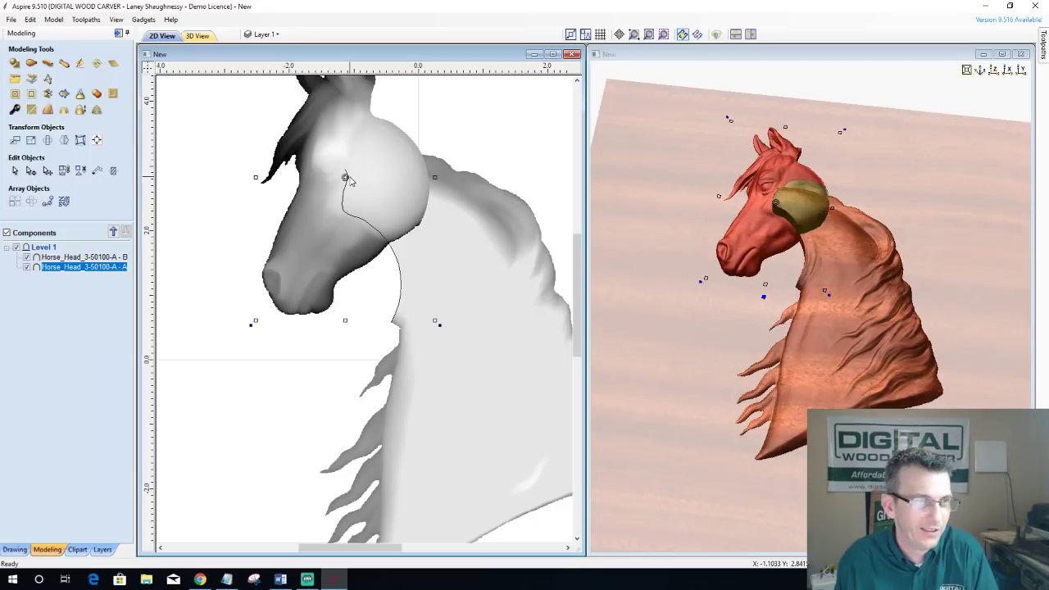
key("ctrl+z")
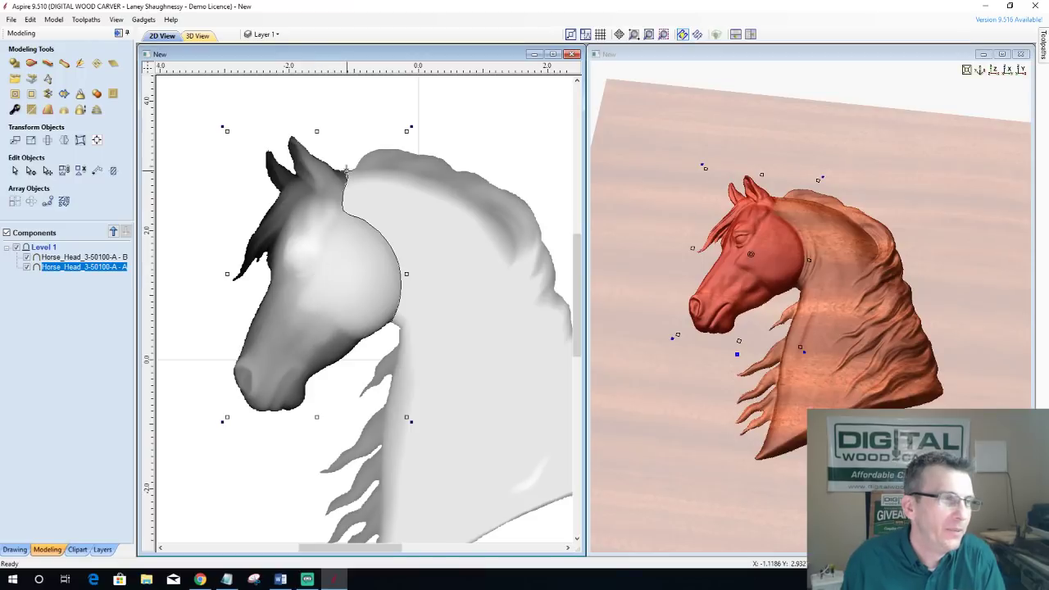
left_click(345, 171)
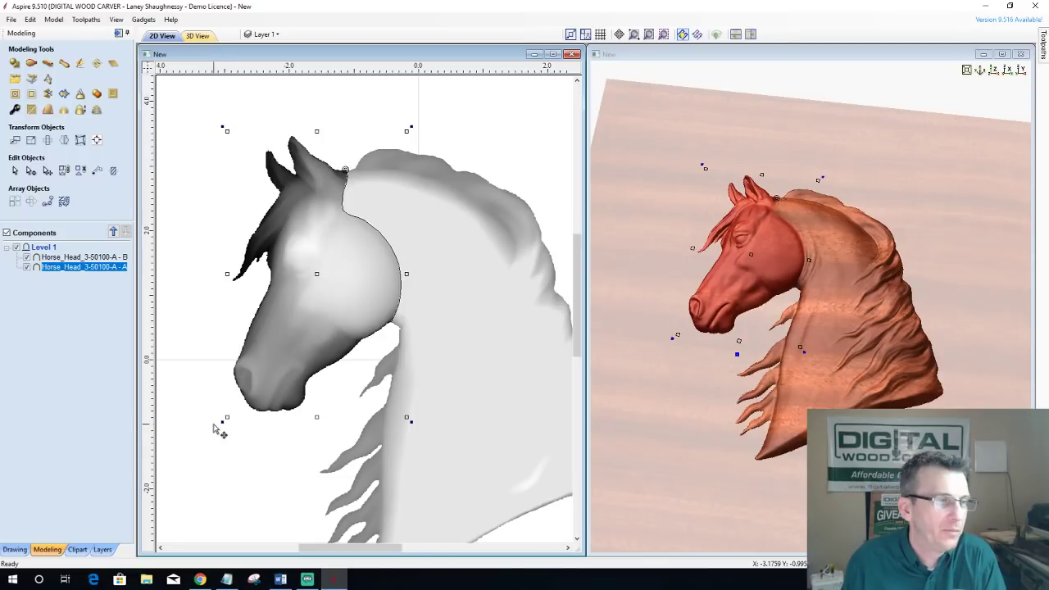
left_click_drag(214, 425, 294, 428)
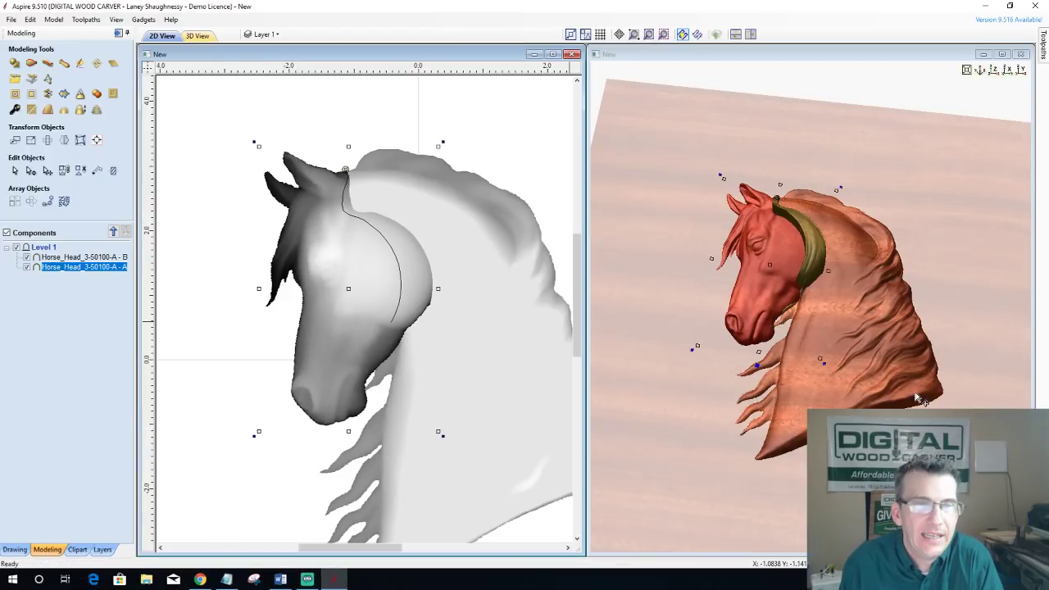
scroll(917, 399, "up", 3)
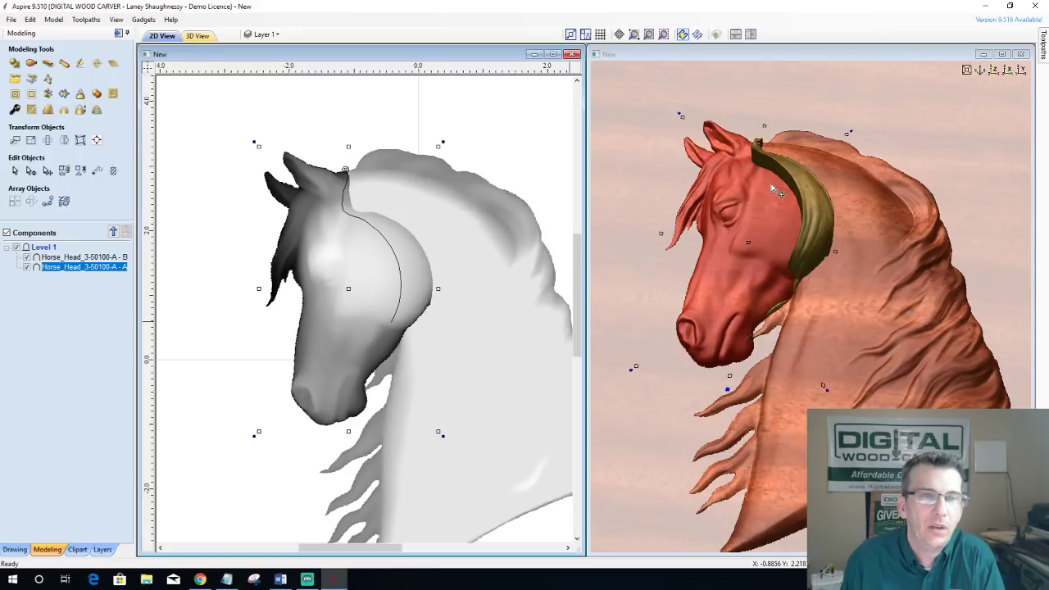
left_click_drag(852, 442, 910, 328)
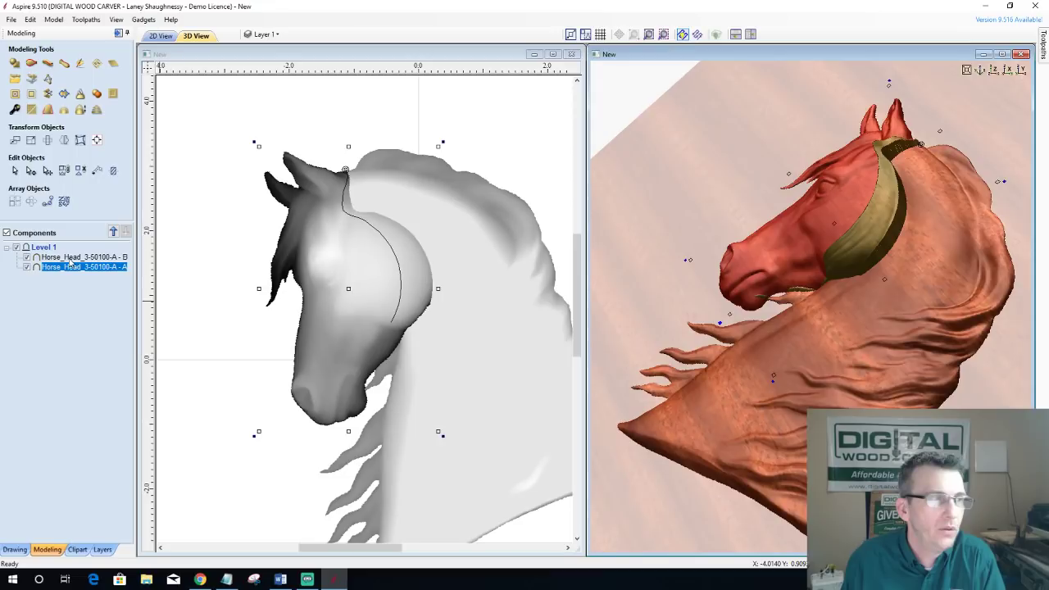
Step: Set the head component's Combine Mode to Merge
left_click(74, 257)
right_click(85, 257)
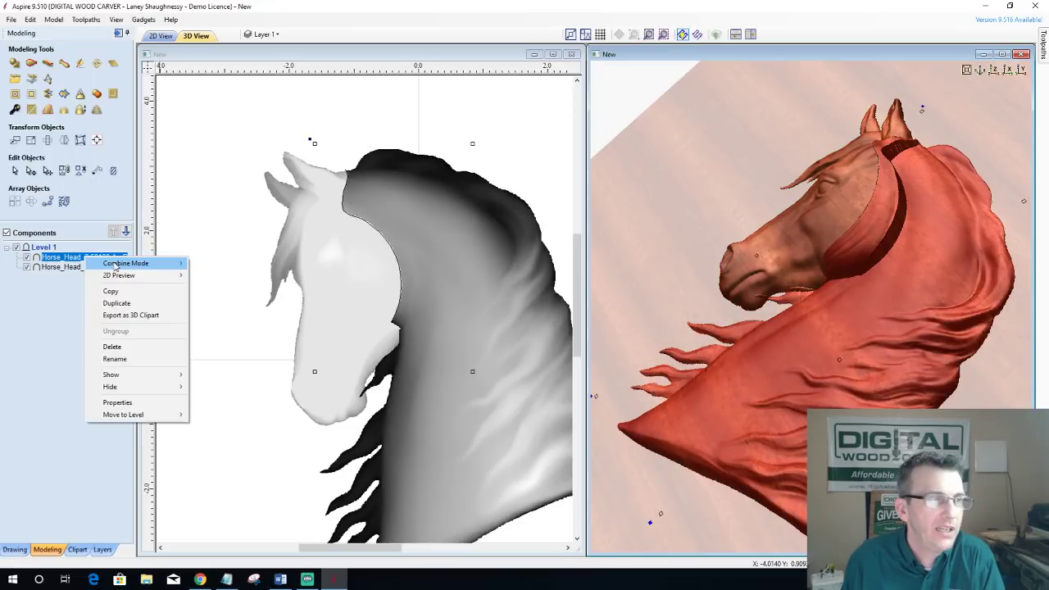
mouse_move(116, 264)
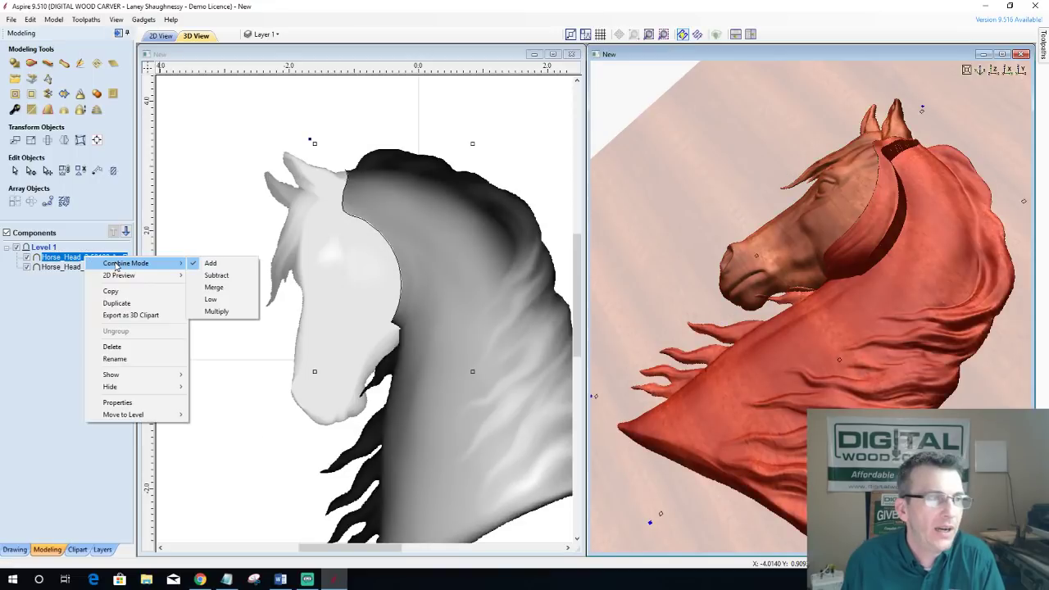
left_click(82, 270)
right_click(81, 268)
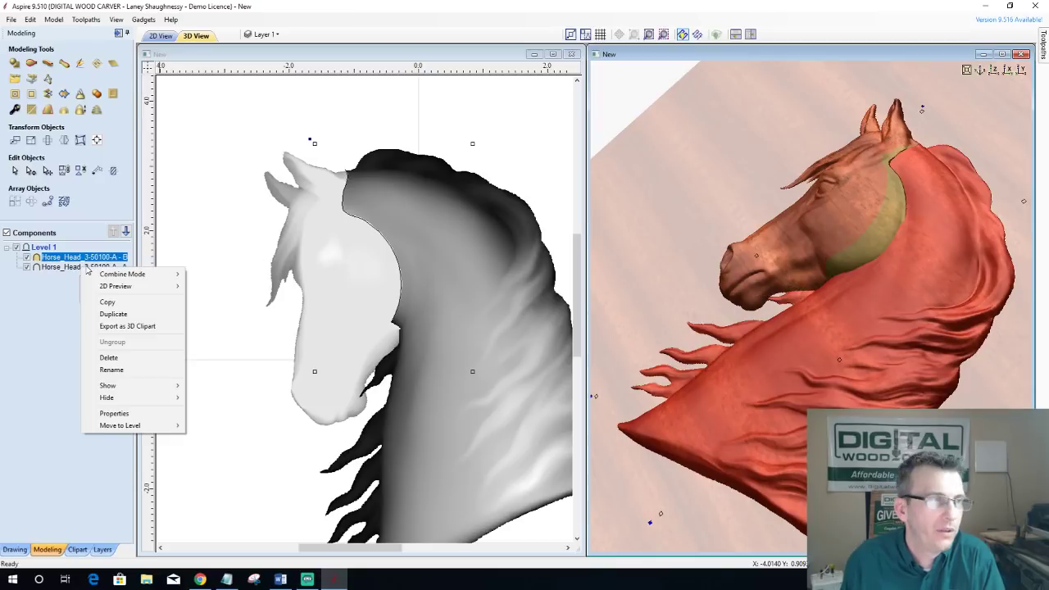
mouse_move(135, 274)
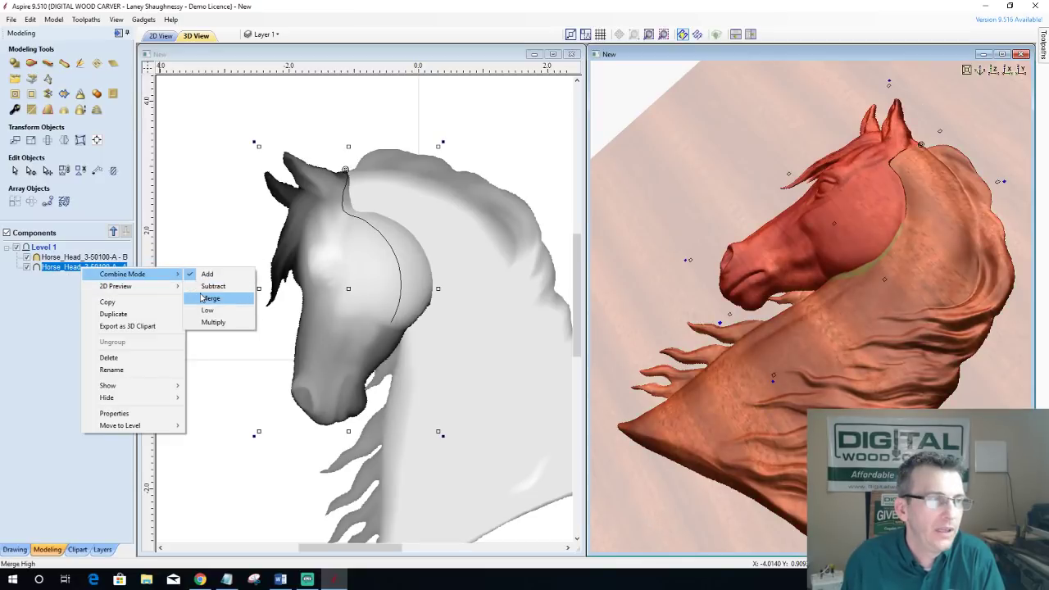
left_click(209, 298)
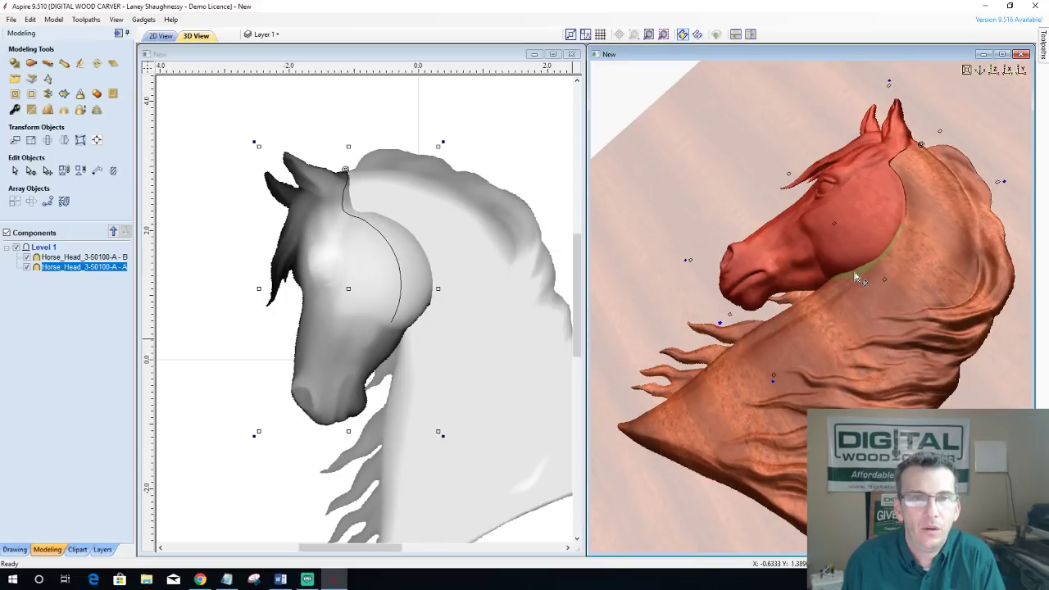
Step: Bake the head and neck components together into one horse component
left_click_drag(857, 279, 778, 246)
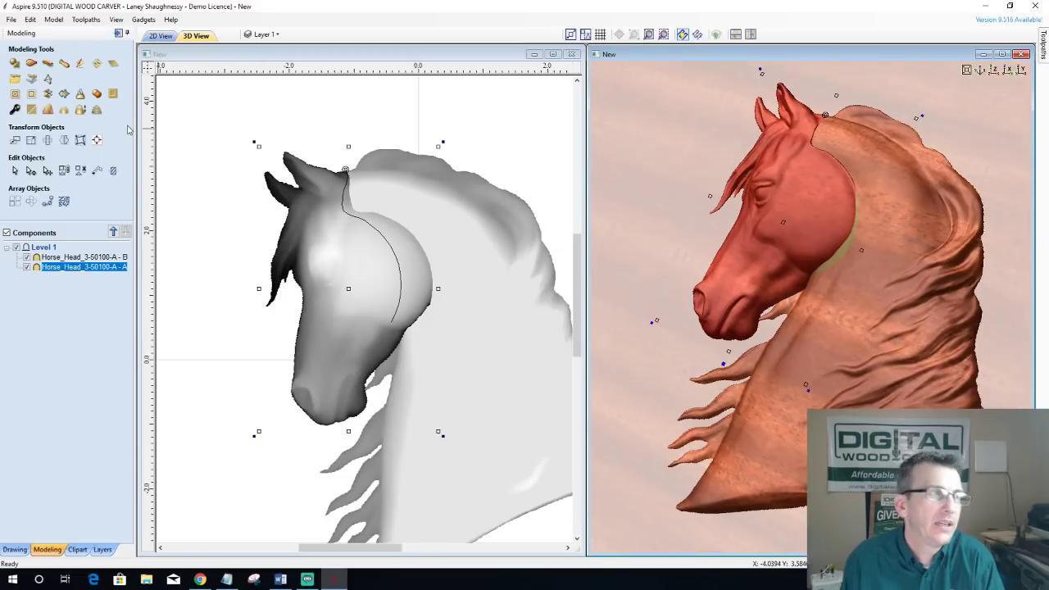
left_click(66, 257, "ctrl")
right_click(66, 258)
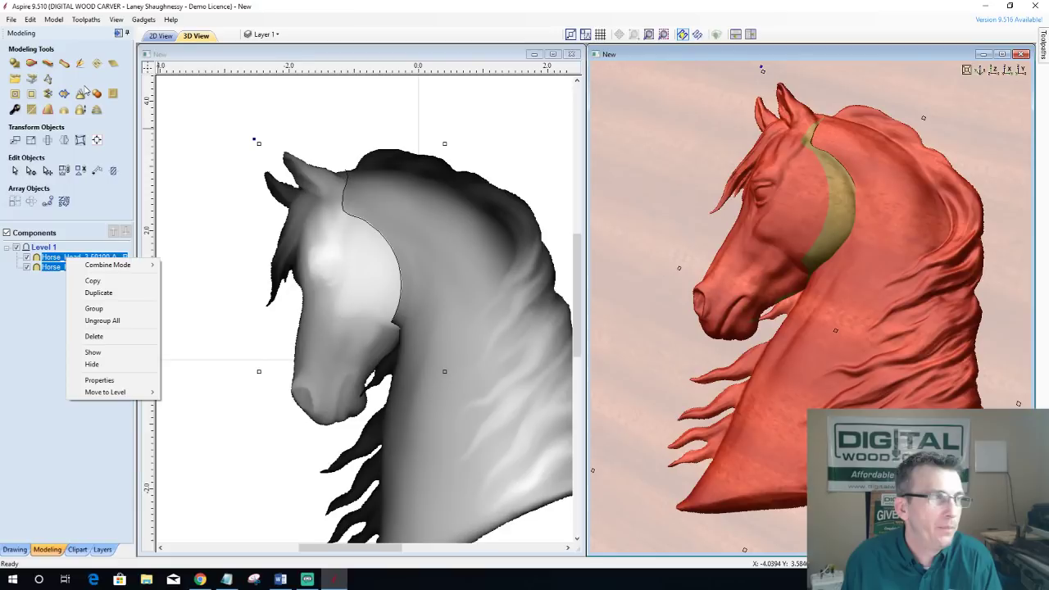
left_click(84, 89)
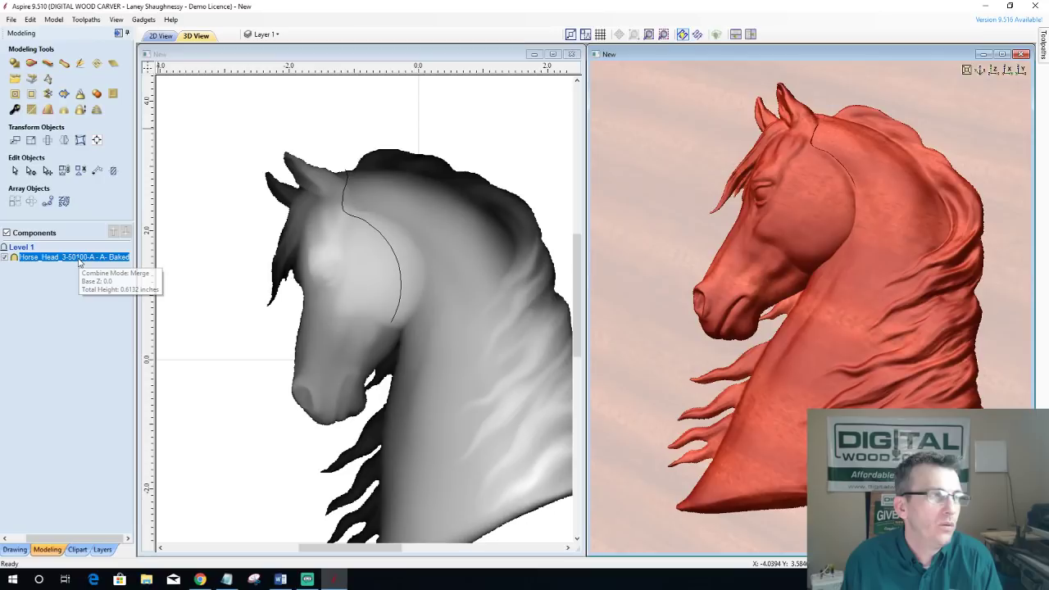
Step: Sculpt-smooth the seam below the ear with a diameter-53 Smooth brush, accept, and view from the front
left_click(80, 64)
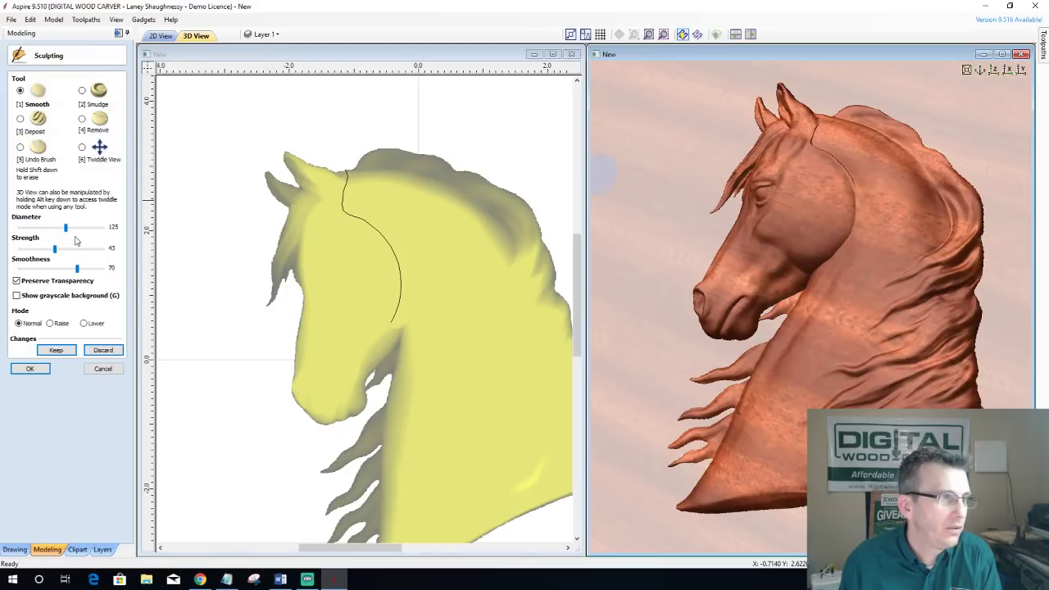
left_click_drag(66, 227, 40, 228)
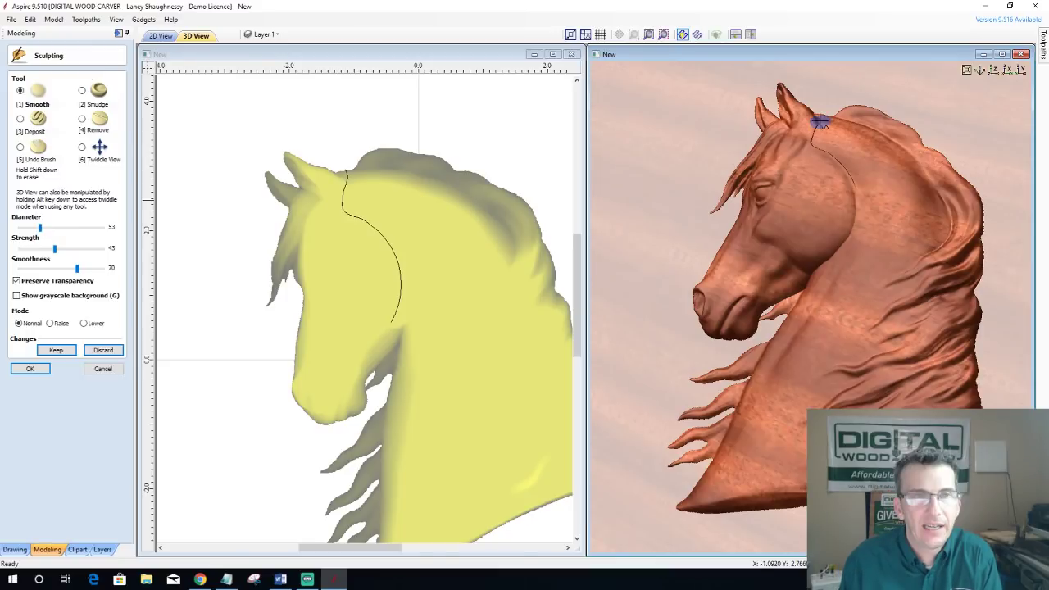
mouse_move(820, 121)
left_mouse_down()
mouse_move(814, 146)
mouse_move(841, 164)
mouse_move(856, 204)
mouse_move(848, 238)
mouse_move(811, 284)
left_mouse_up()
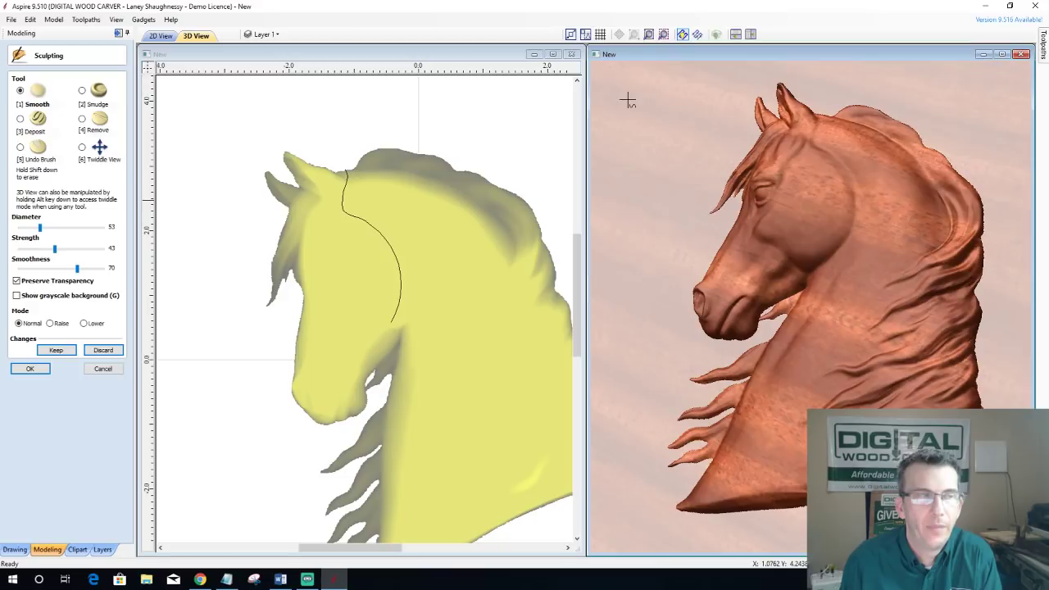
left_click(46, 369)
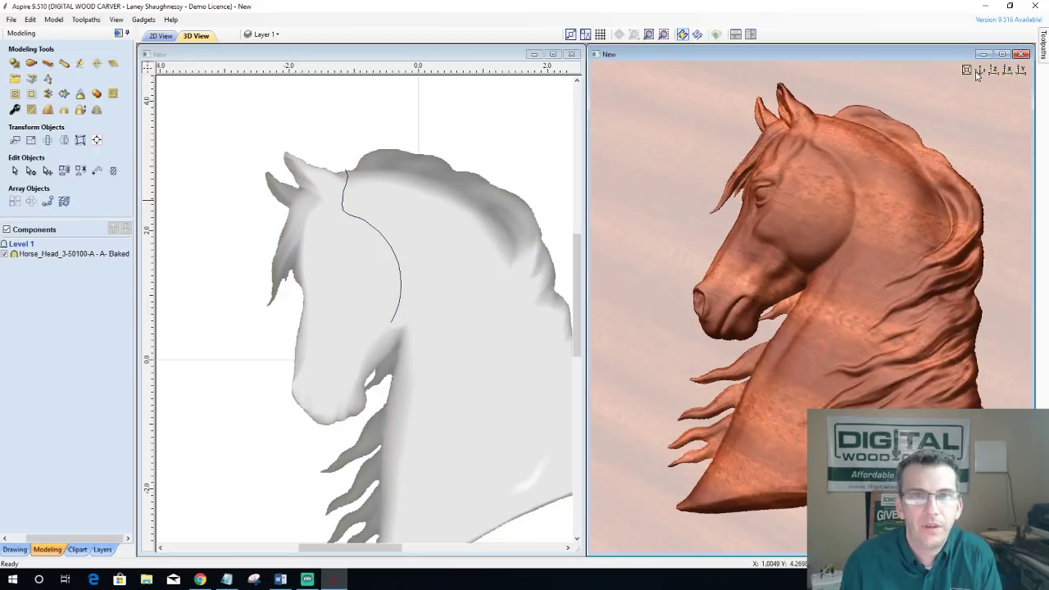
mouse_move(989, 75)
left_click(992, 72)
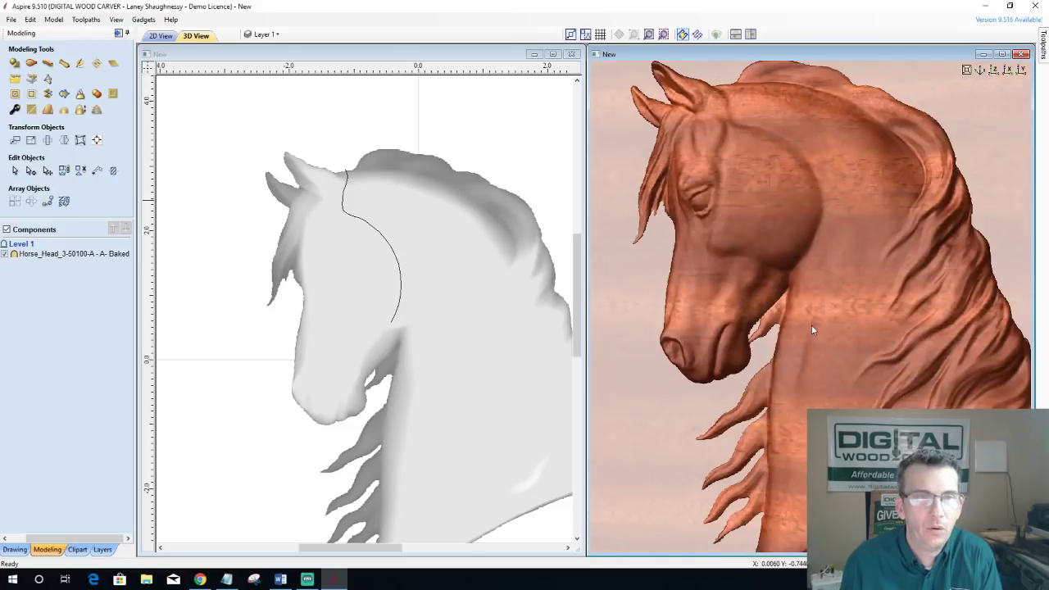